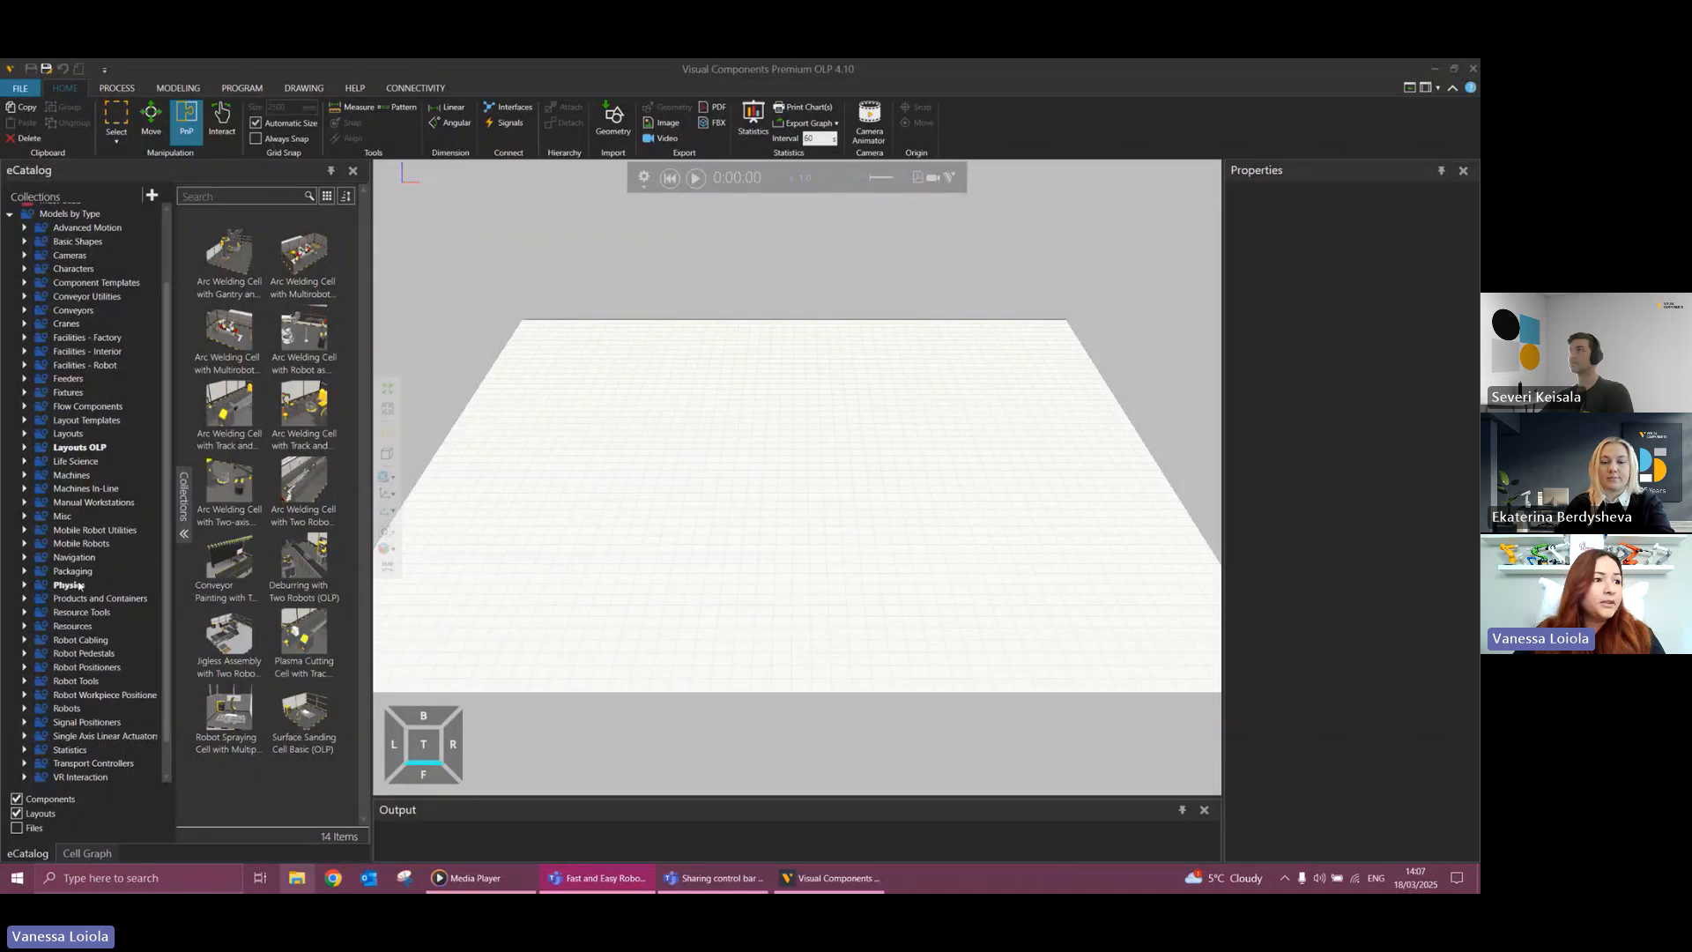
List the Fanuc robot models from the Robots collection under Models by Type.
scroll(97, 627, down, 1)
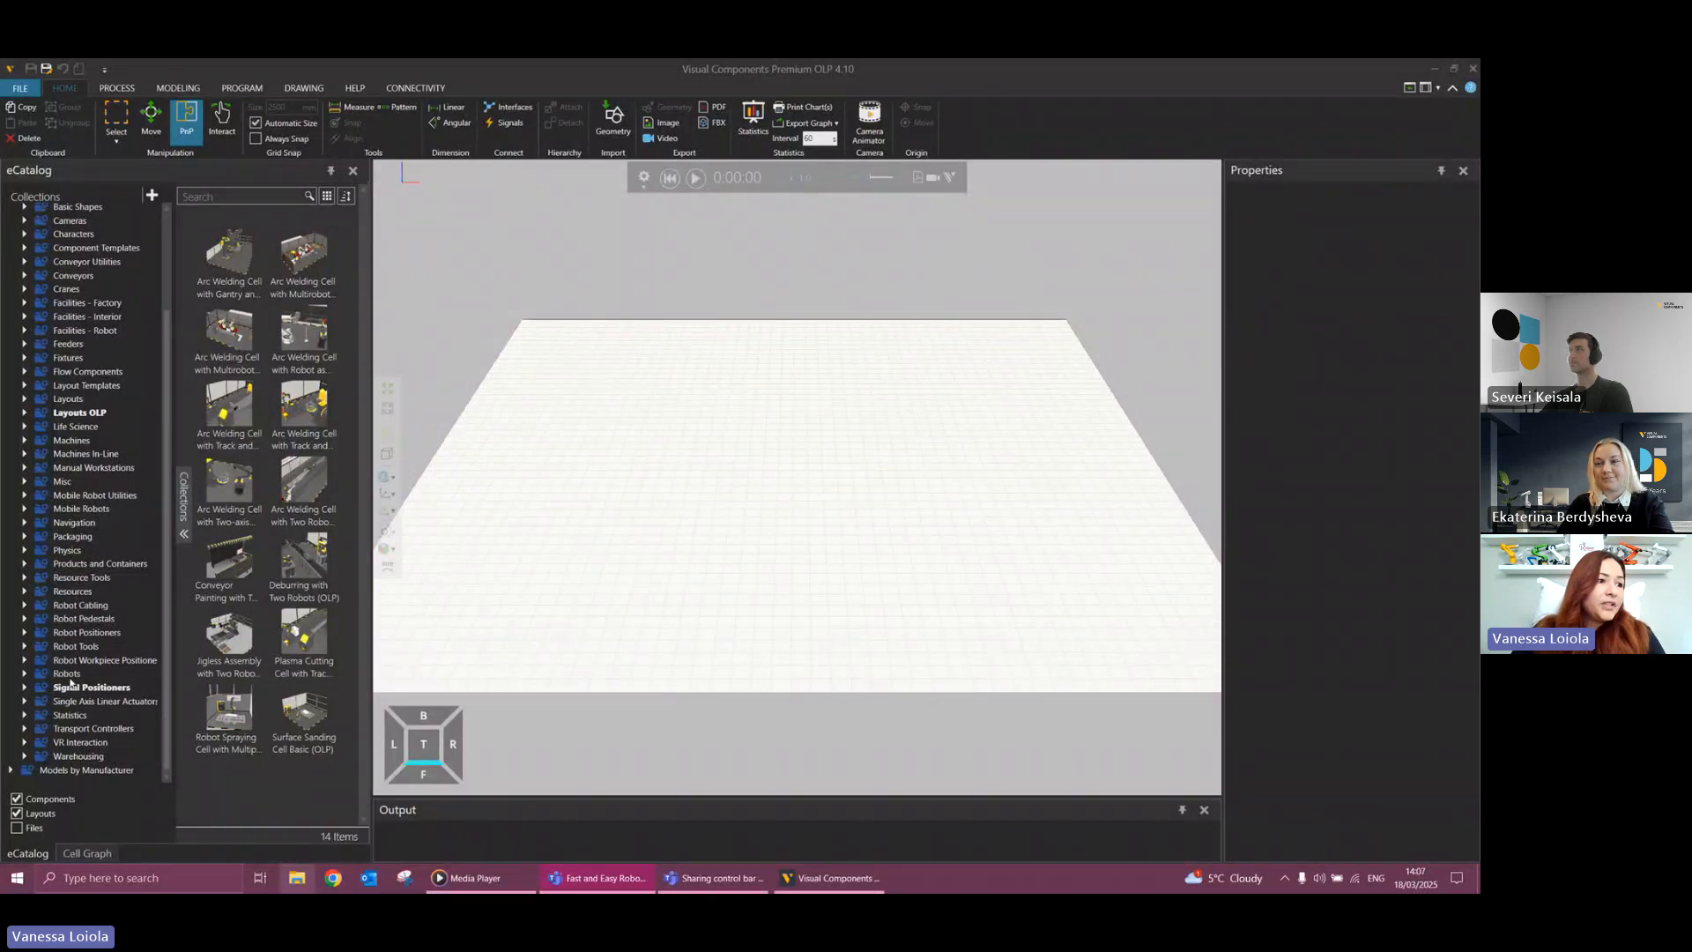
click(33, 674)
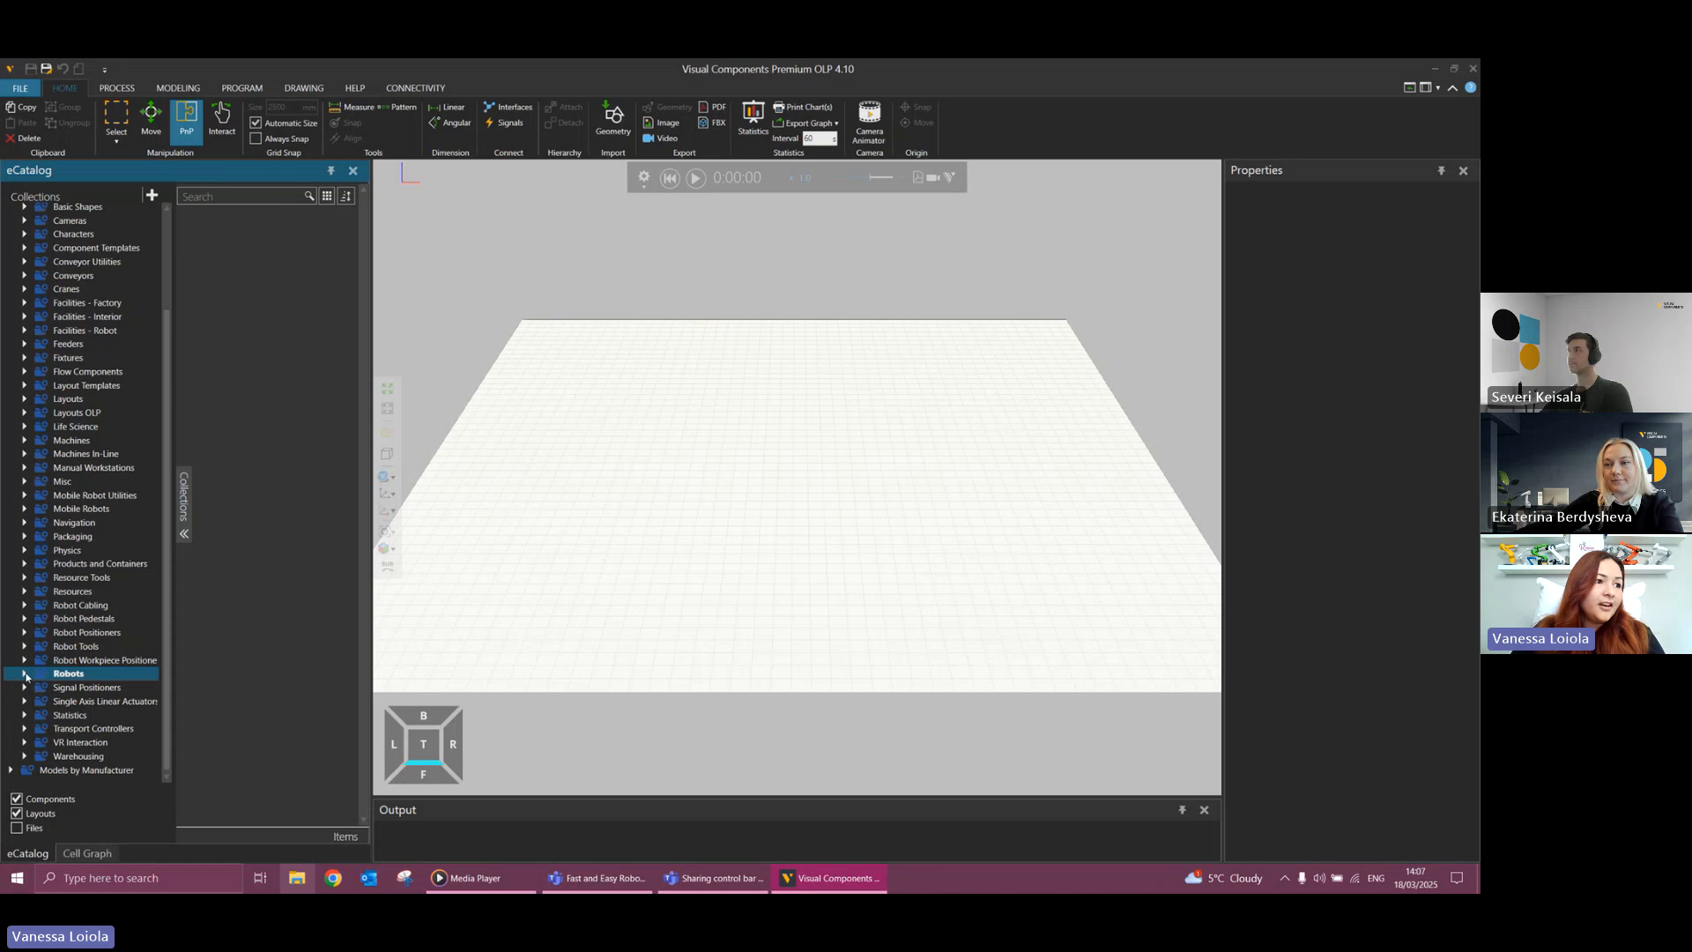
click(24, 674)
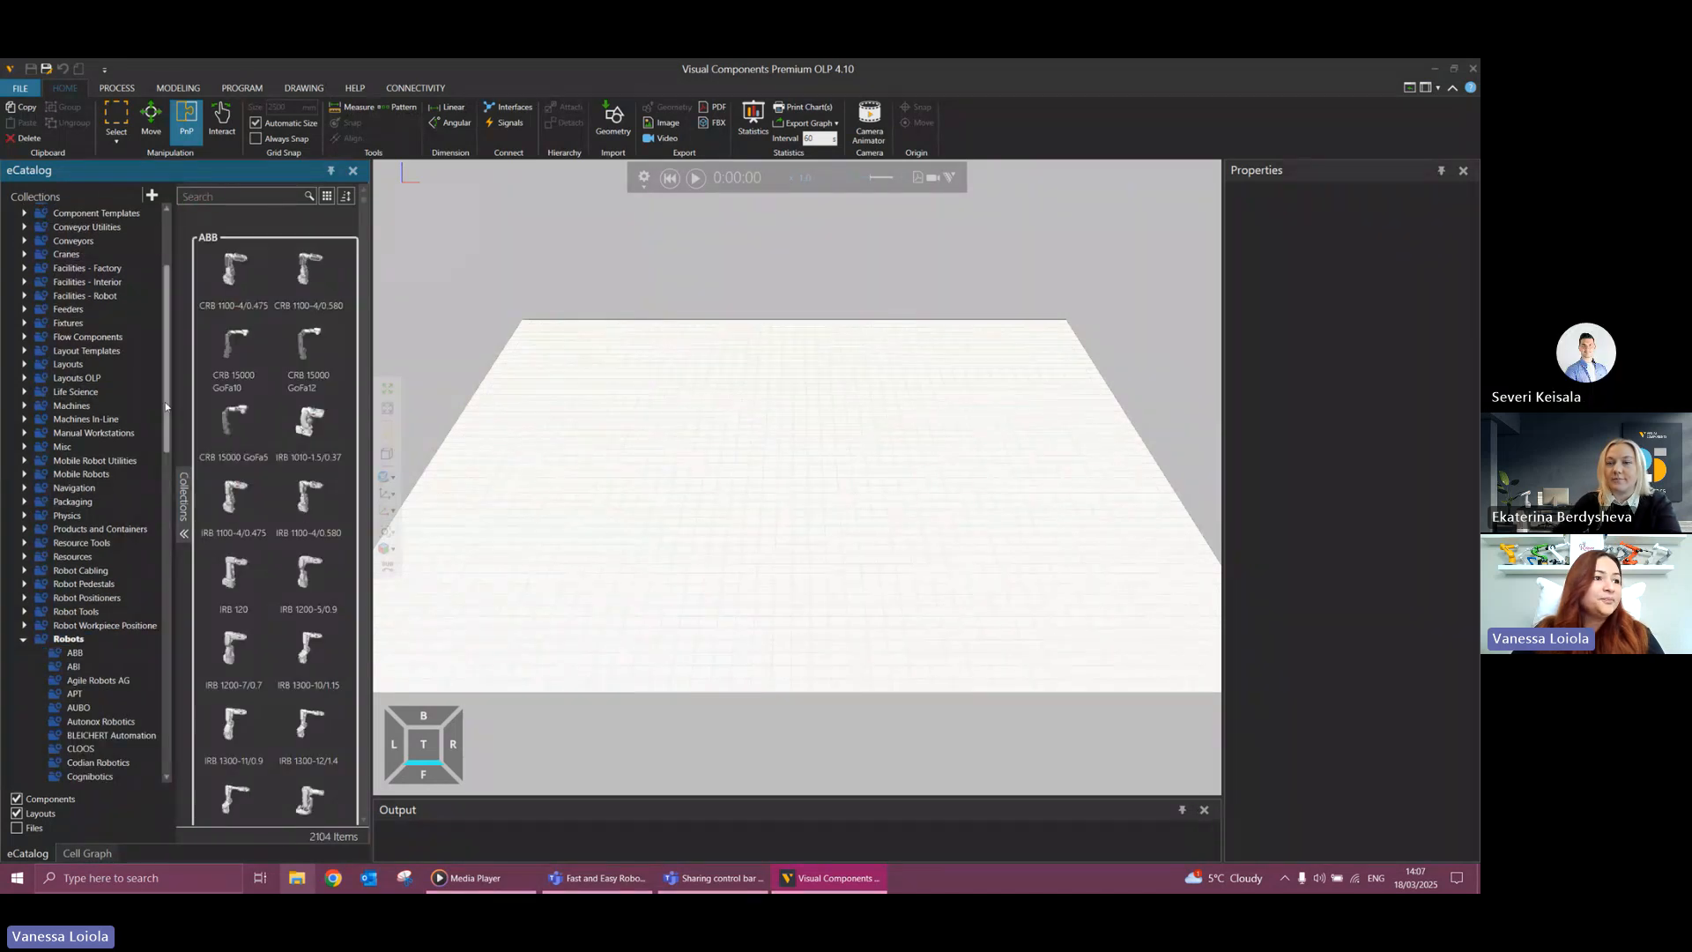
scroll(166, 434, down, 2)
scroll(166, 433, down, 9)
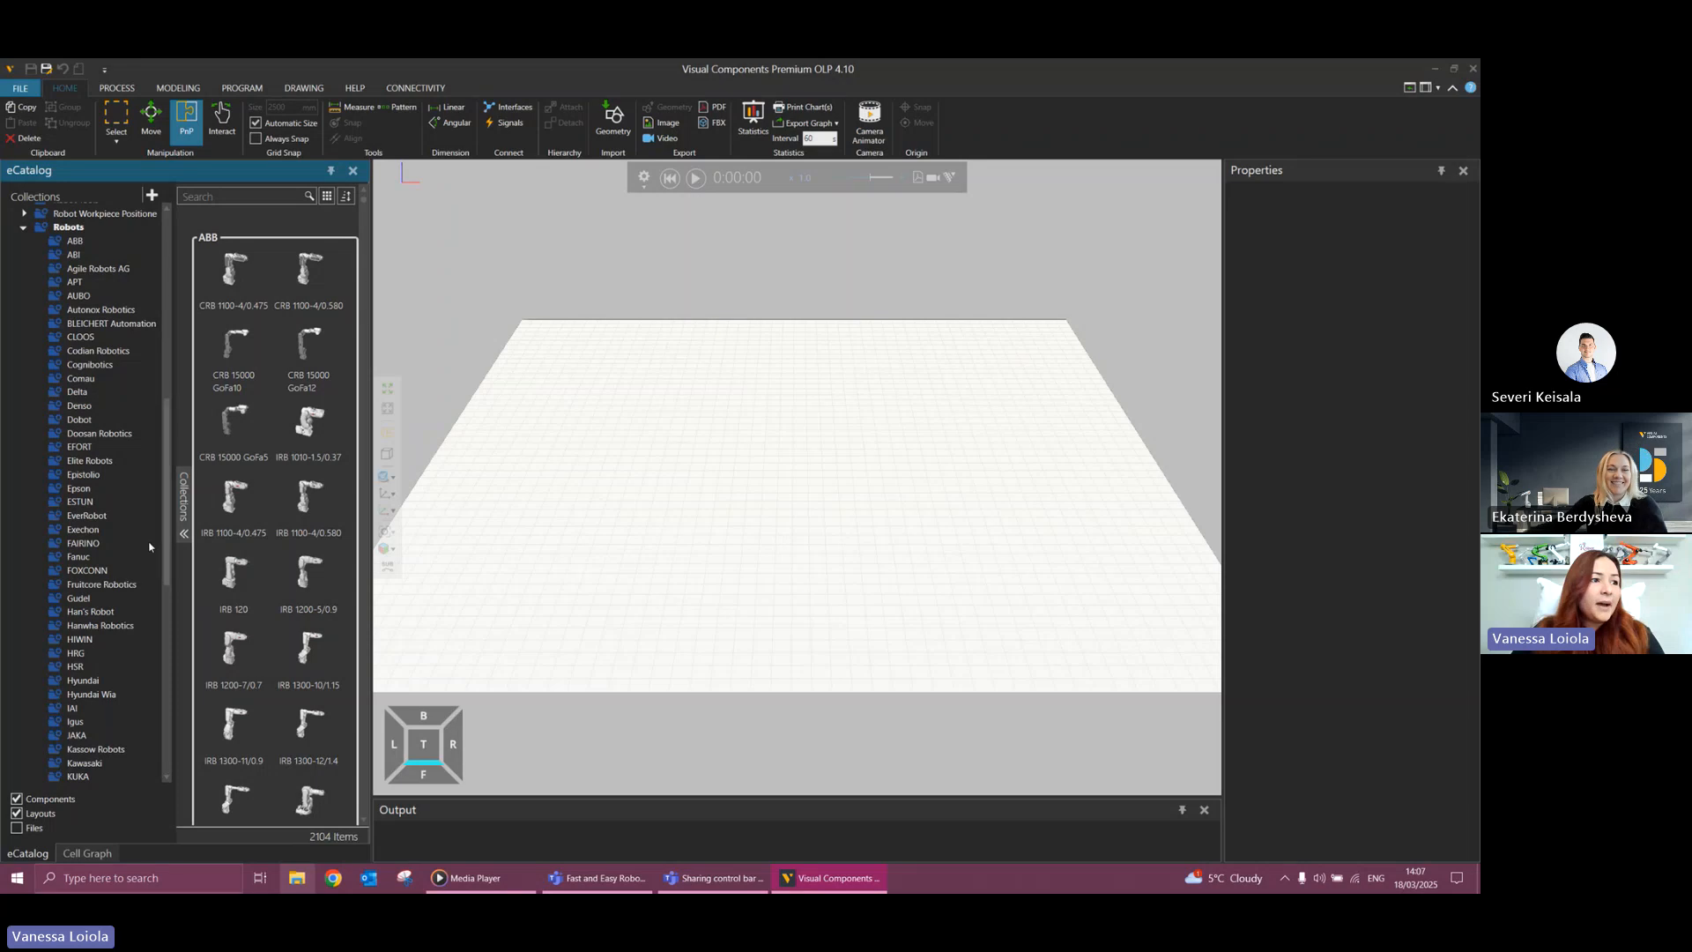
click(79, 556)
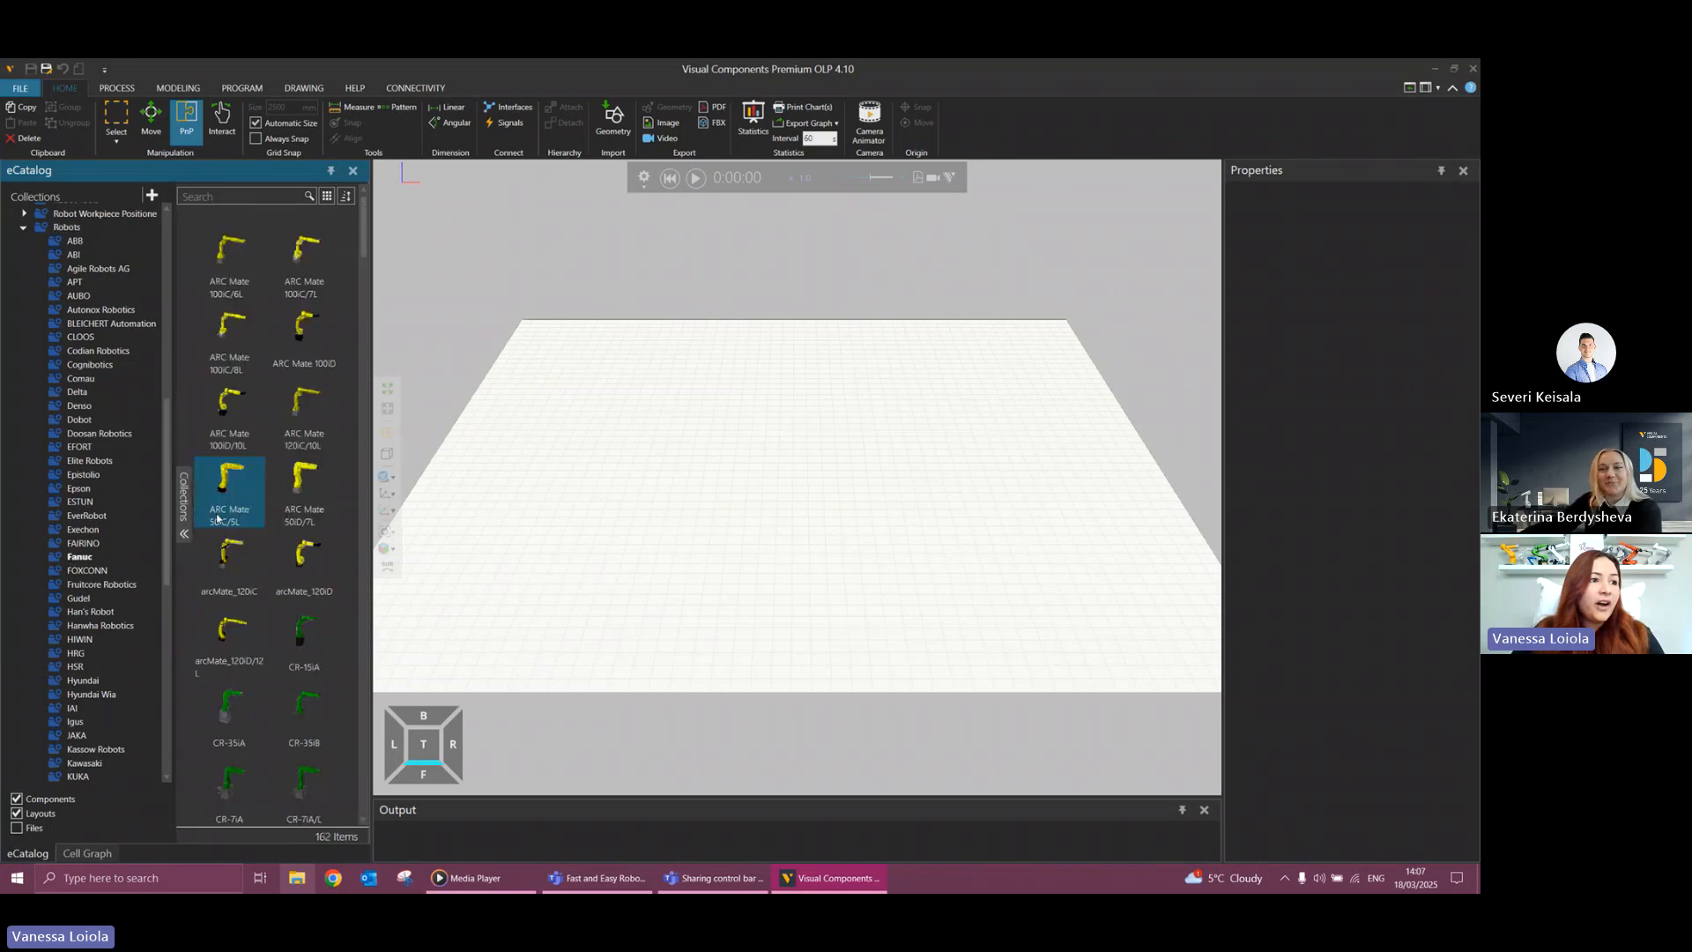
Place the Fanuc arcMate_120iD/12L robot in the 3D layout and bring it into full view.
click(222, 643)
drag(222, 643, 725, 503)
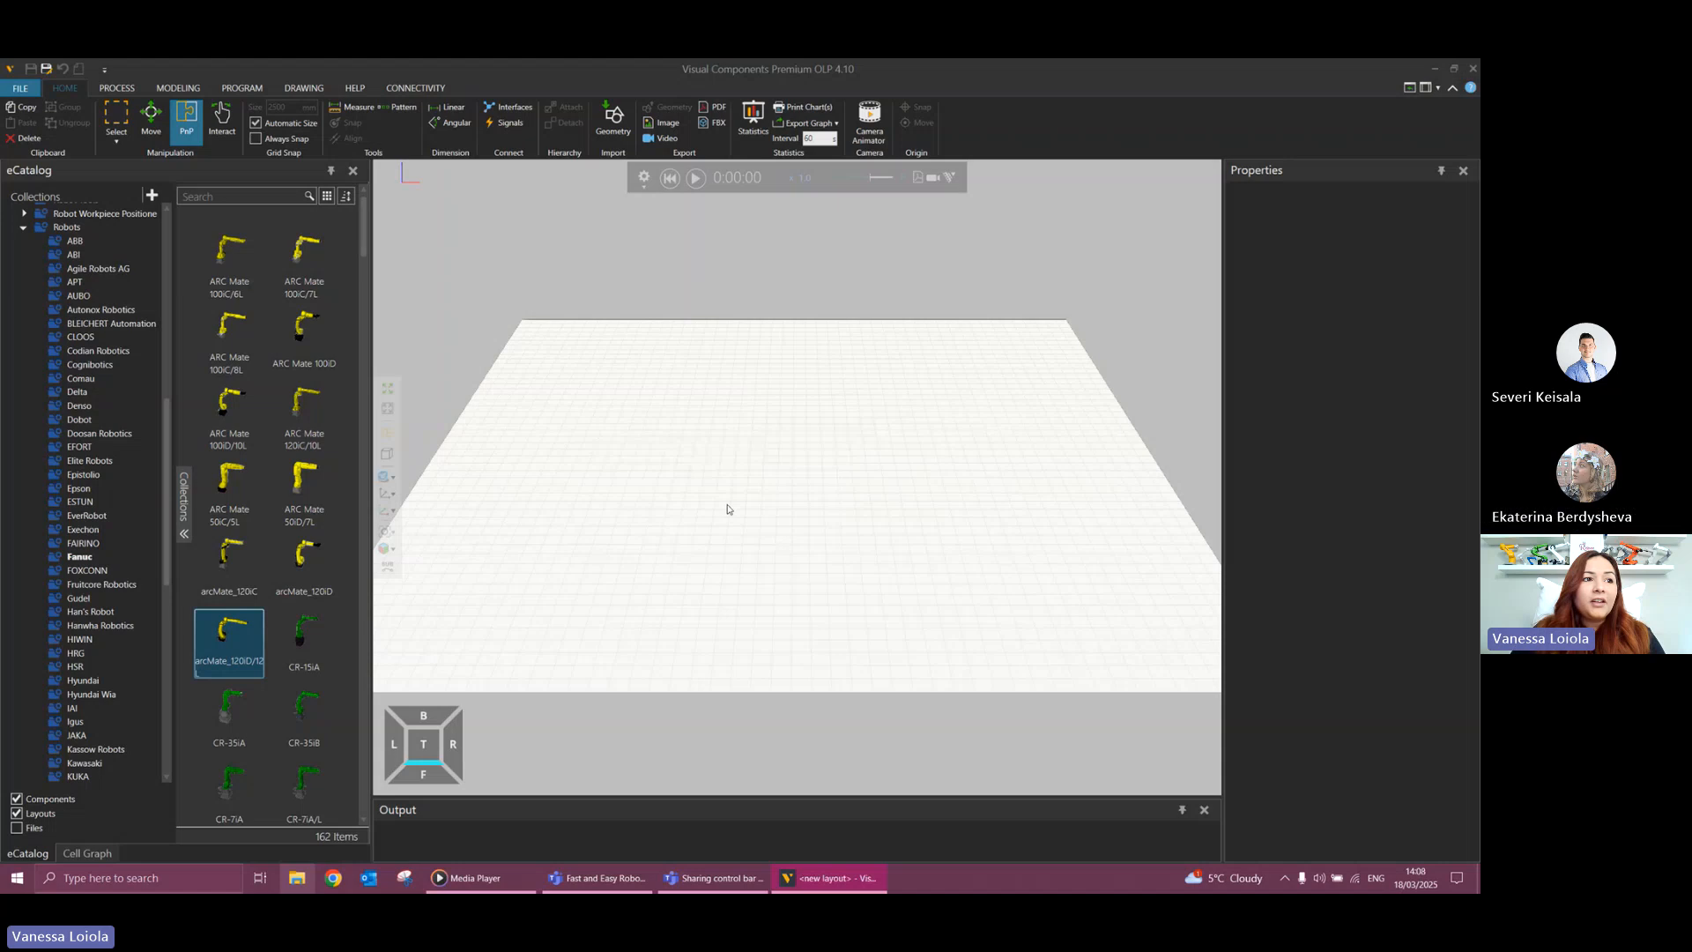
click(388, 408)
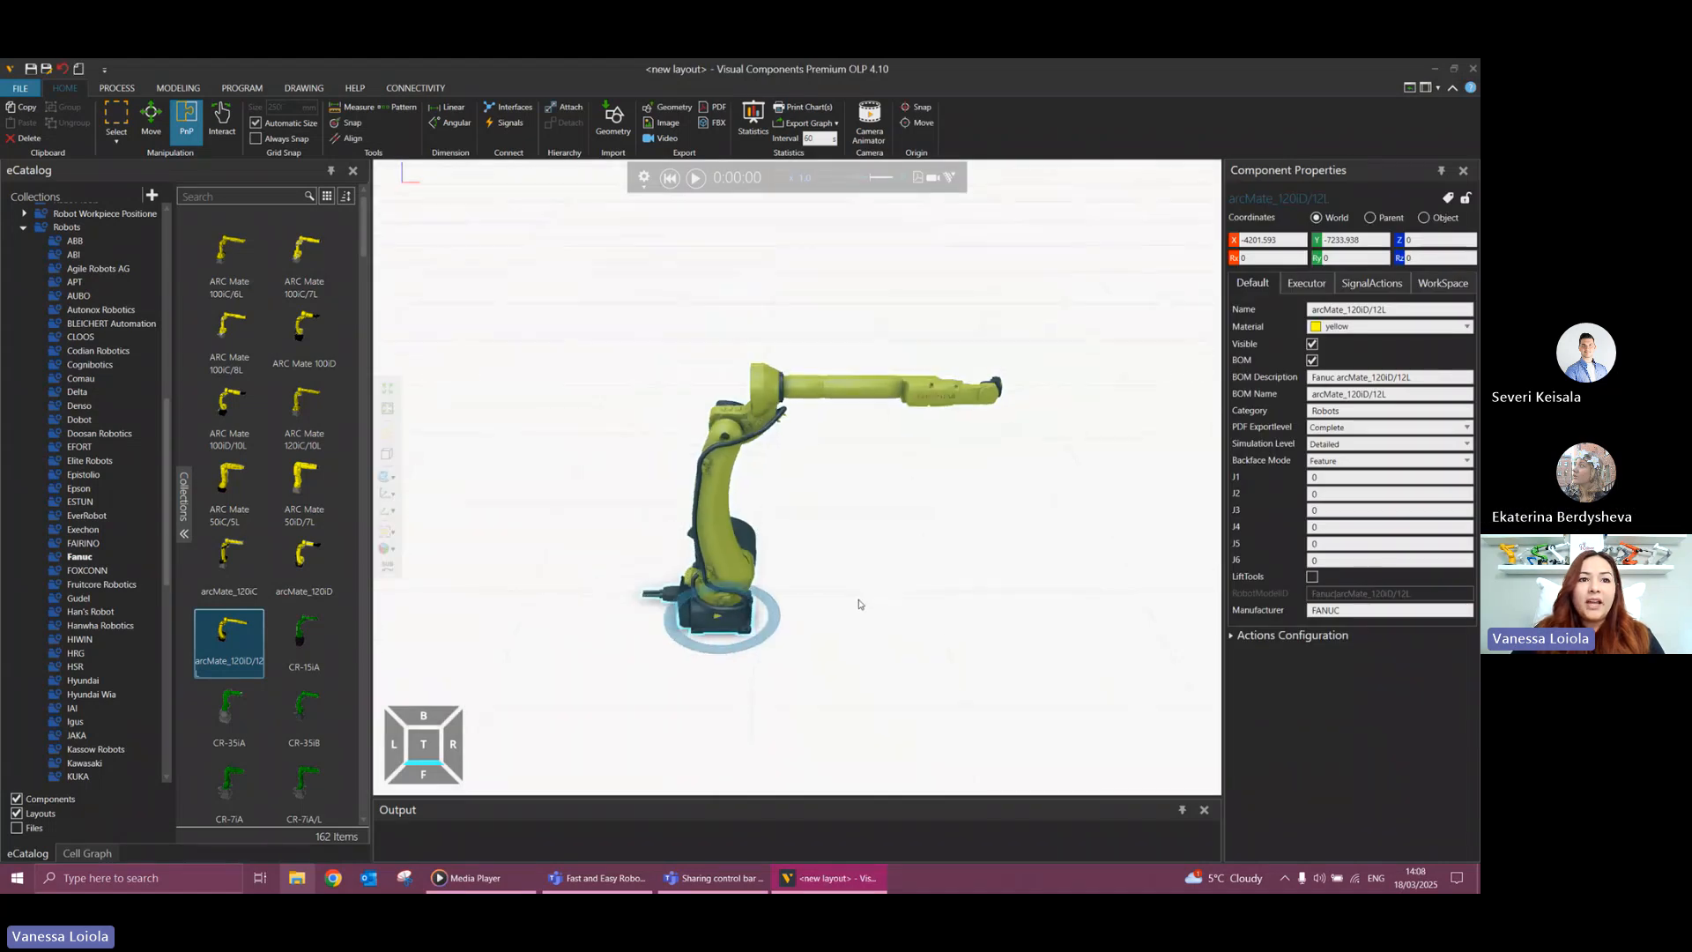
right_drag(860, 602, 806, 583)
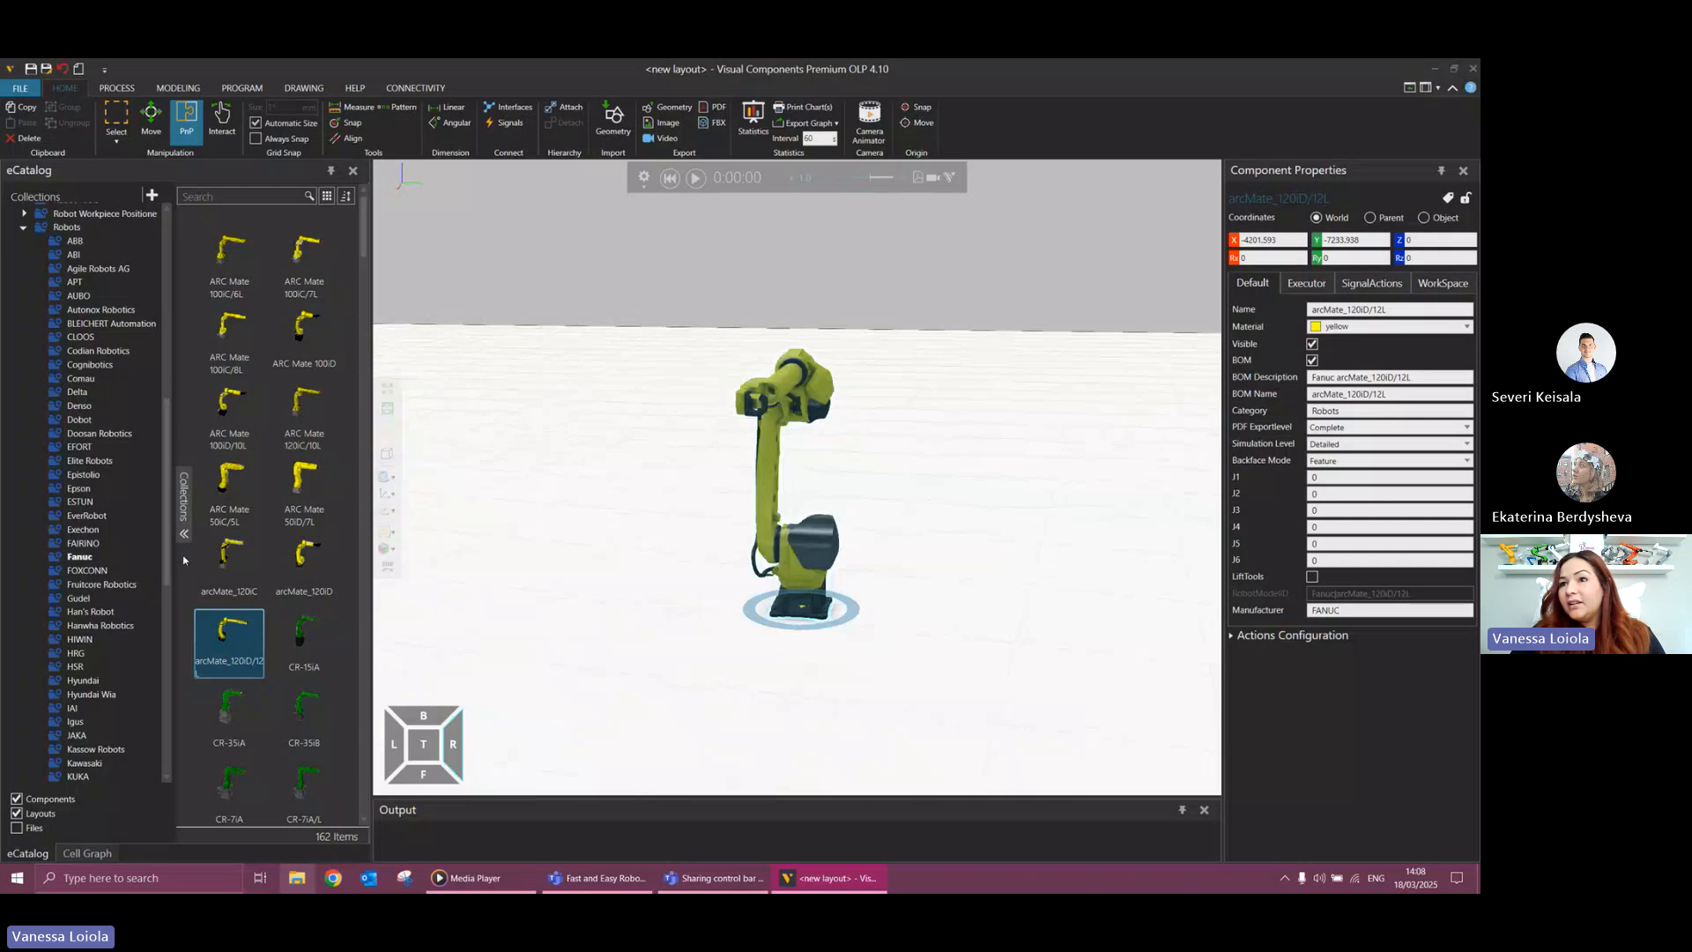
Collapse the Robots collection and list the Visual Components models under Robot Tools.
scroll(77, 401, down, 1)
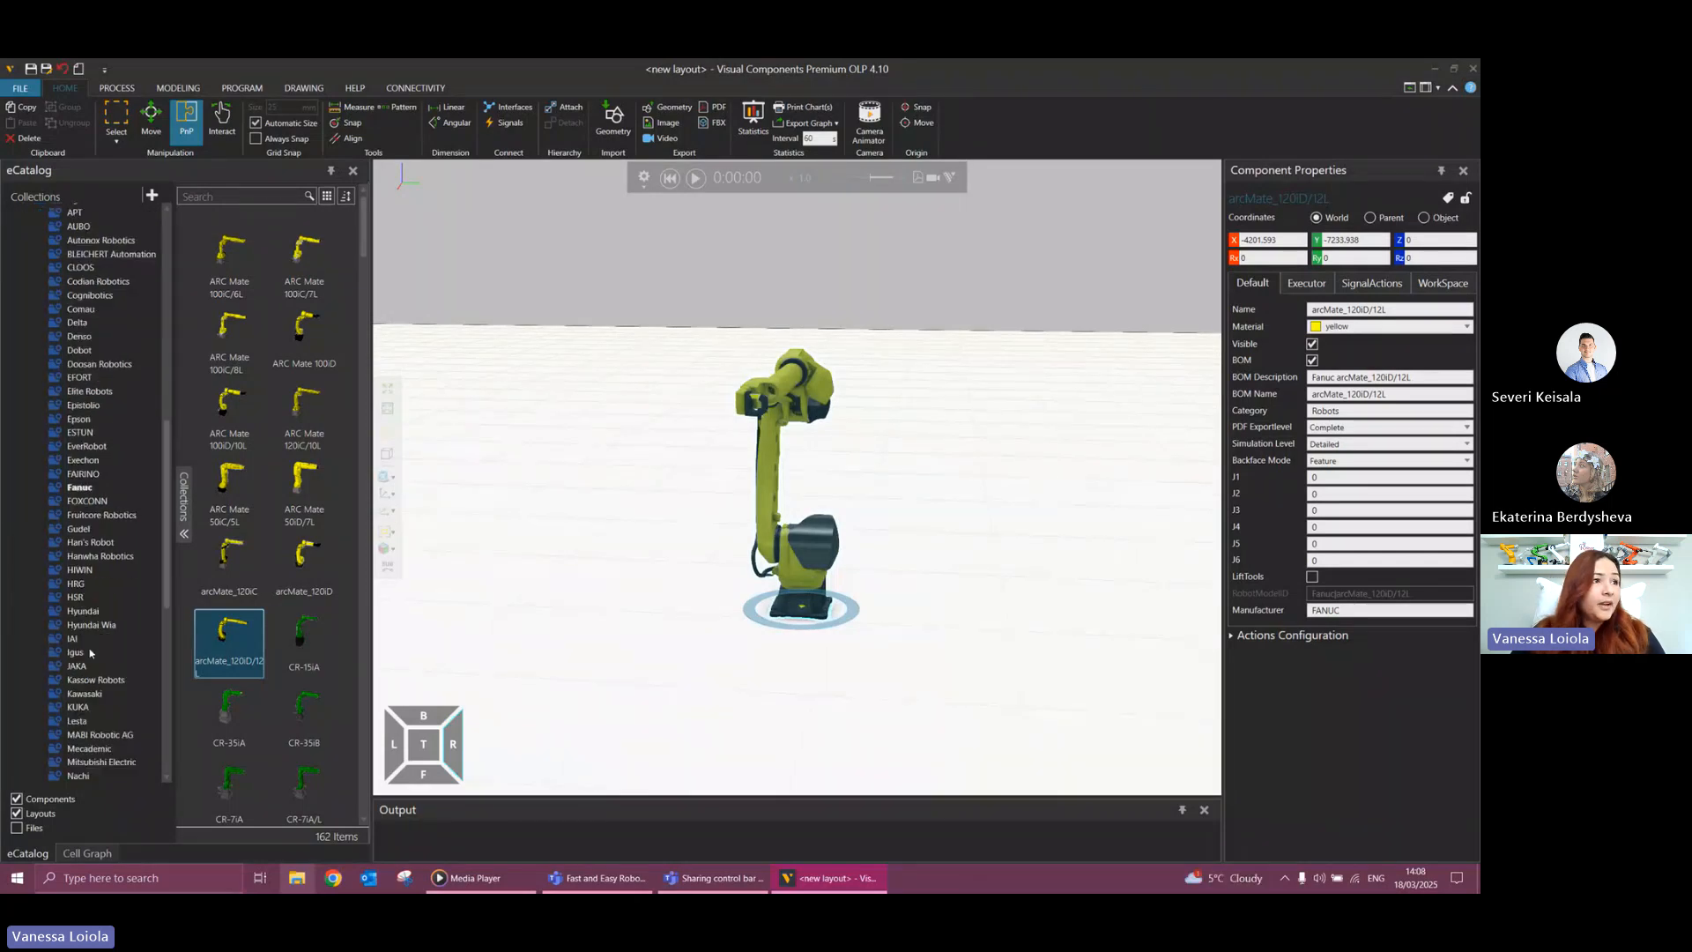
scroll(77, 400, up, 3)
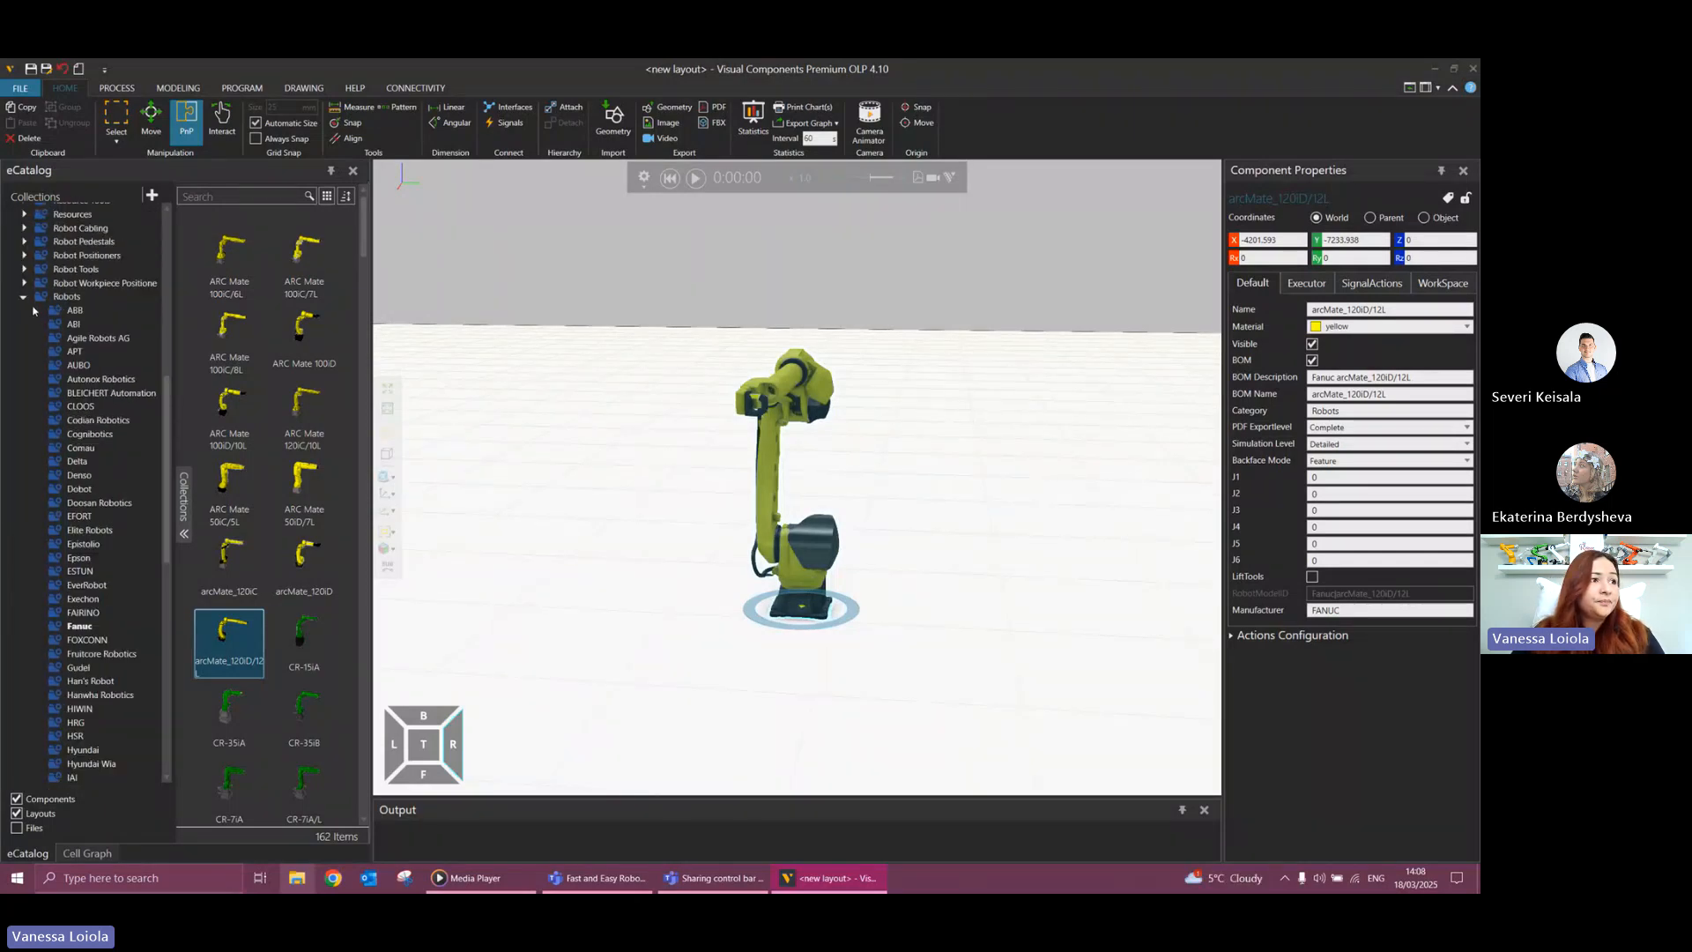
click(24, 301)
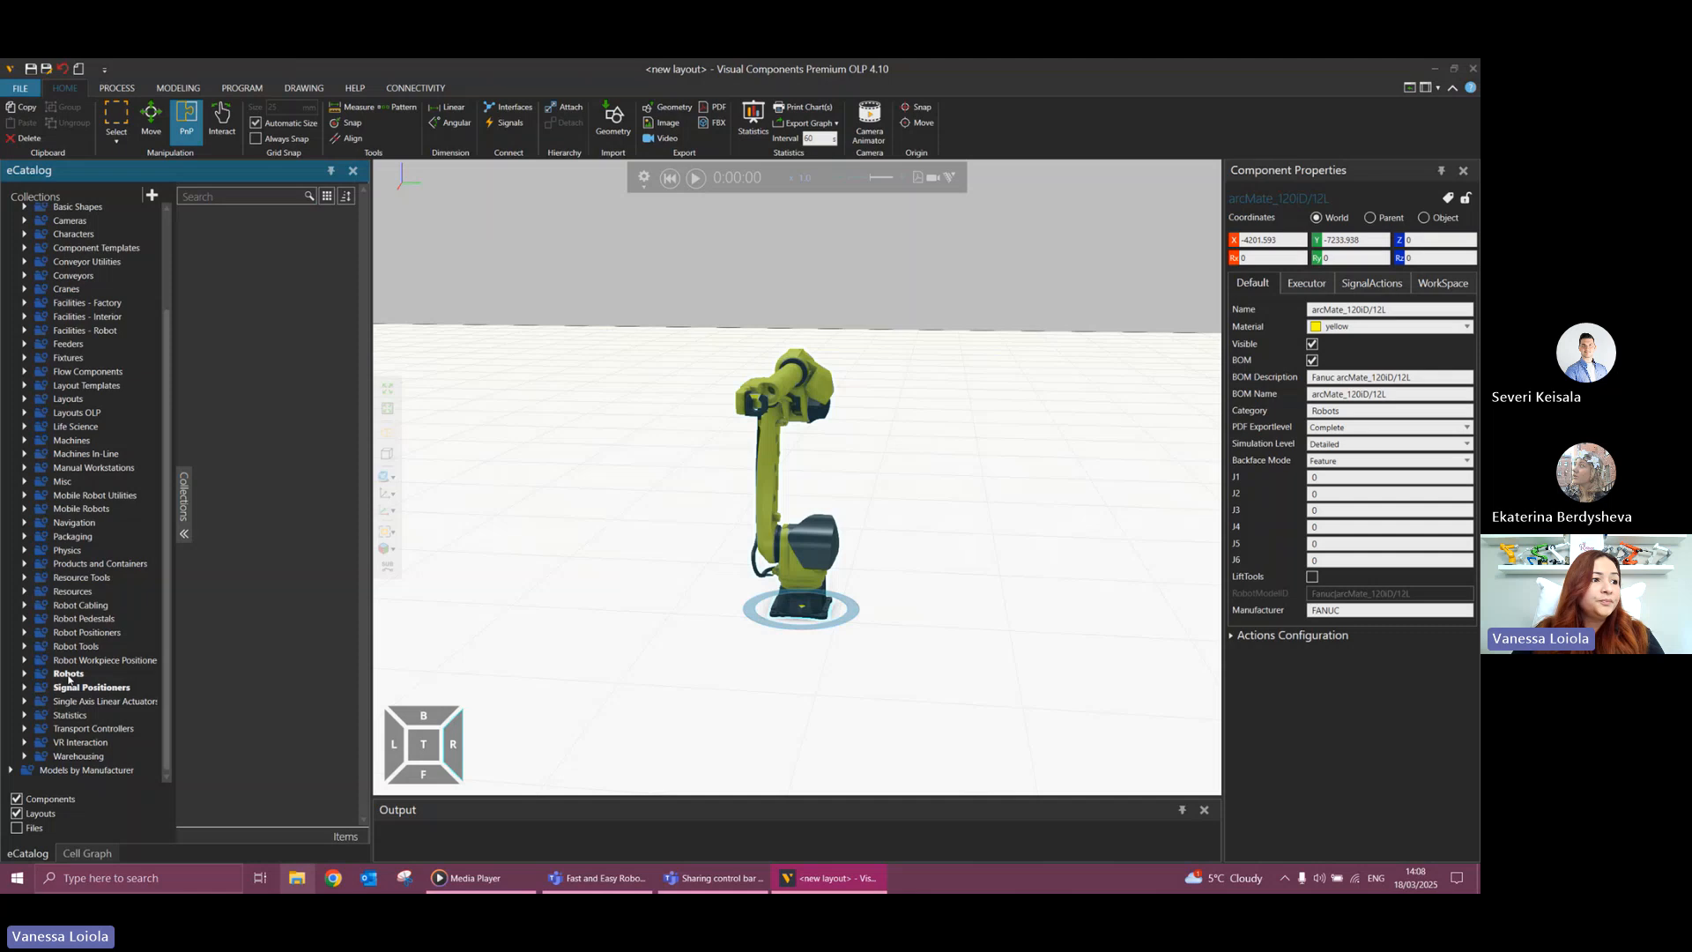
click(24, 646)
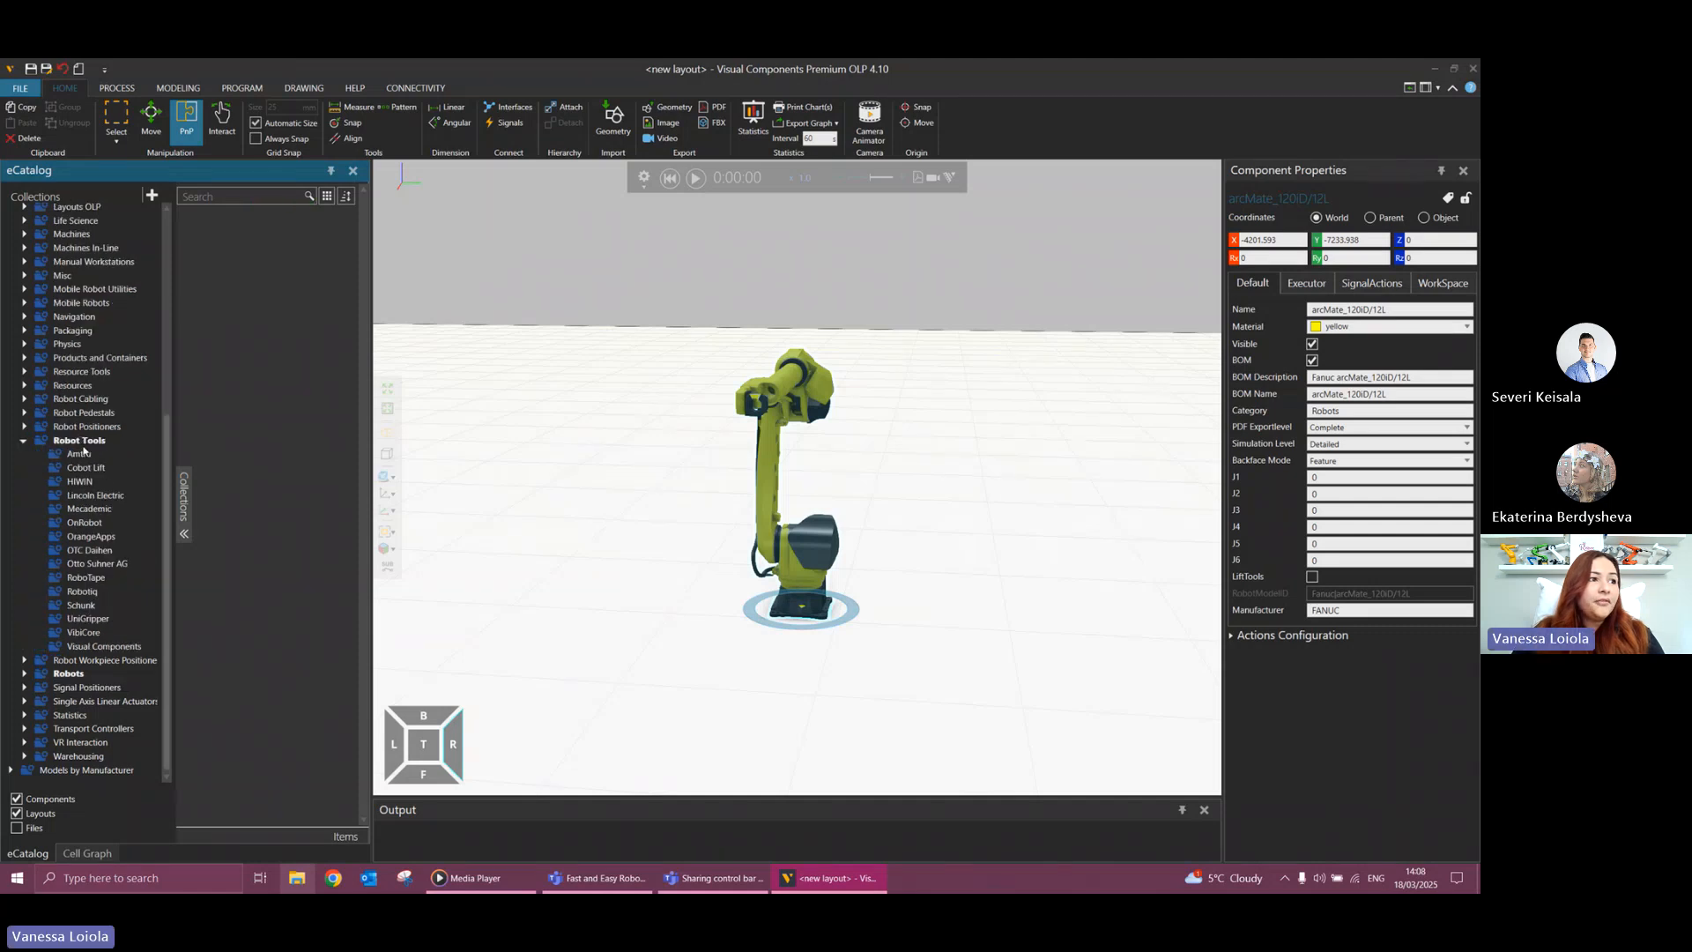
click(81, 440)
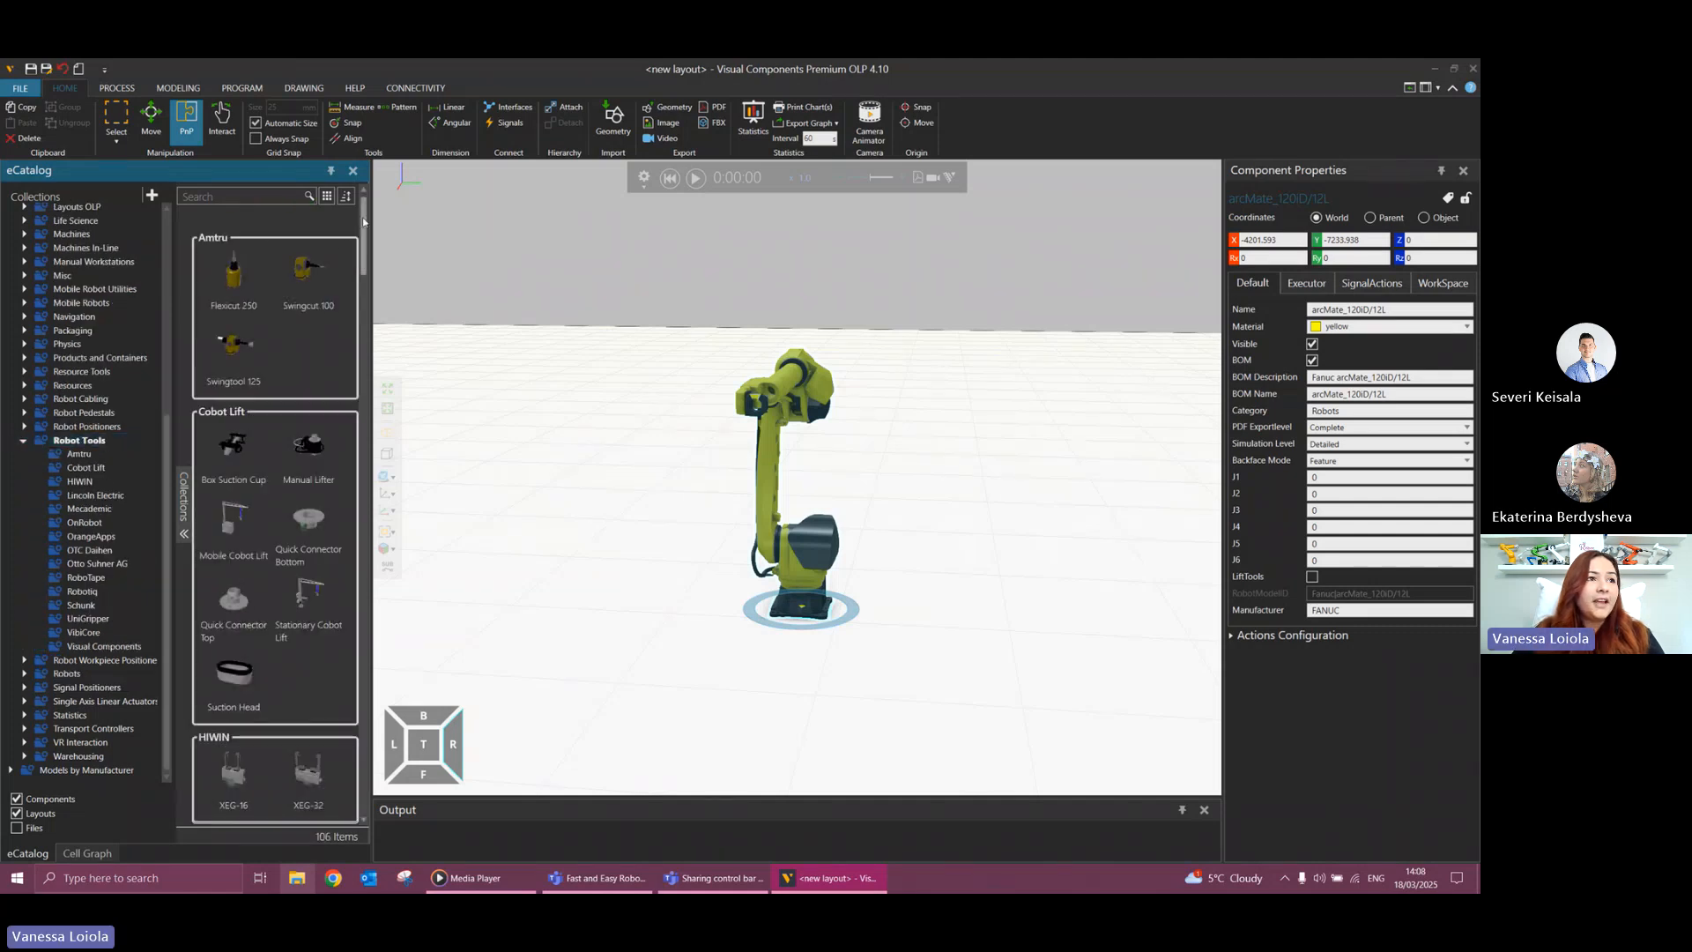
click(99, 645)
scroll(273, 612, down, 3)
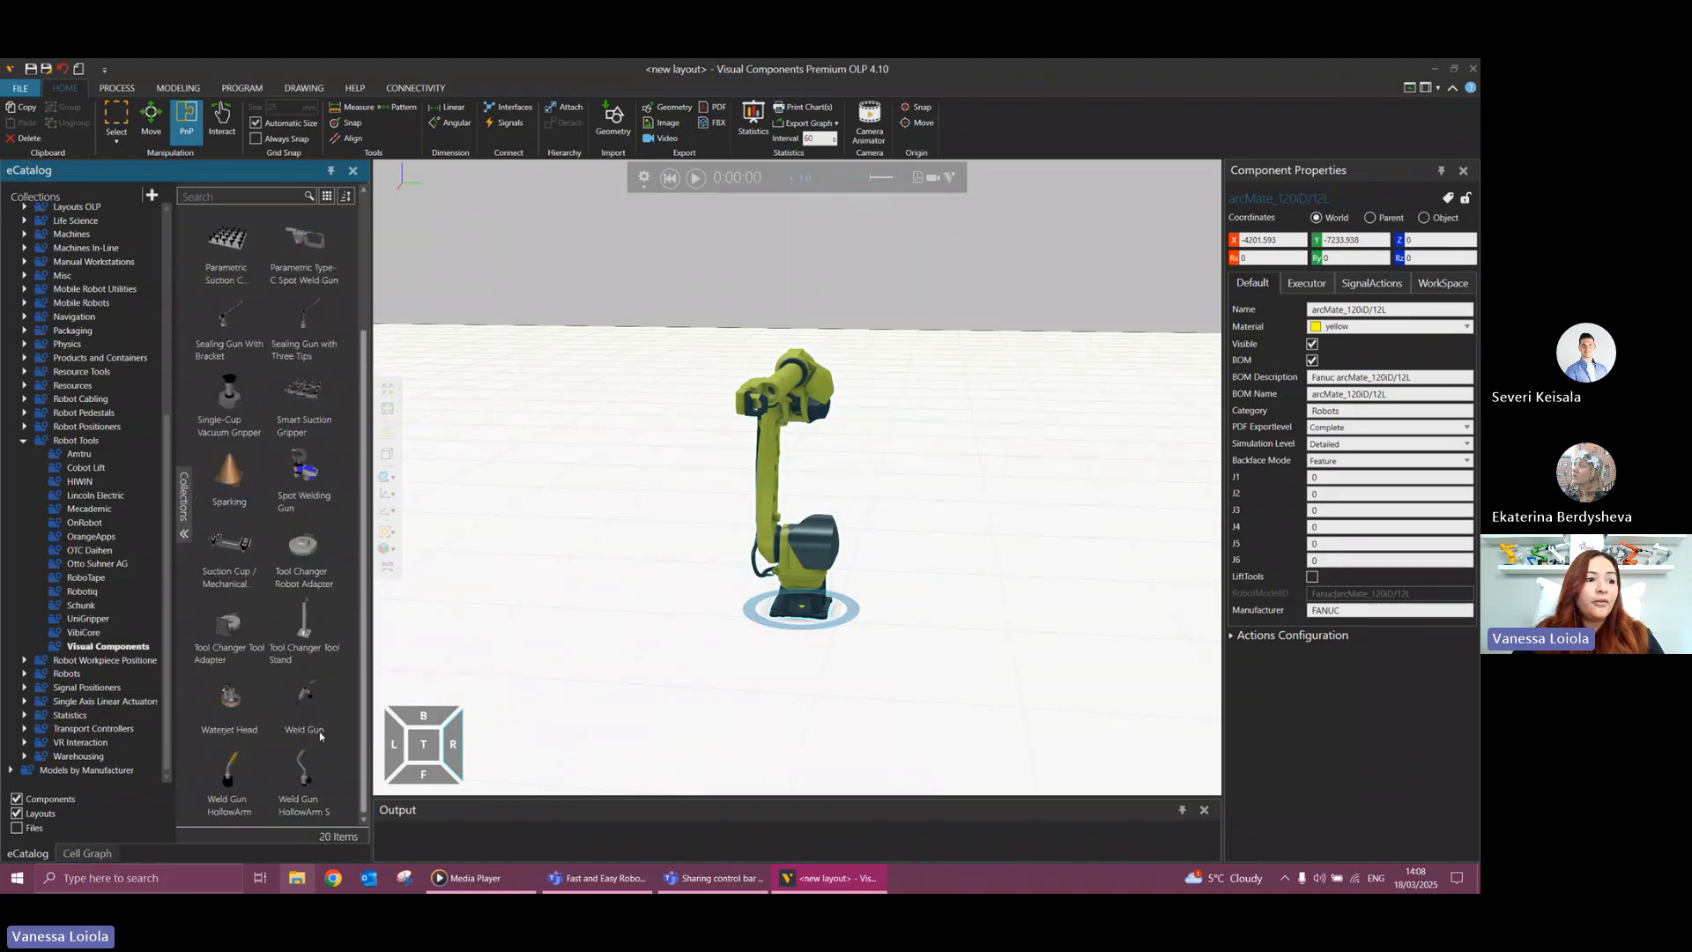
Place the Weld Gun HollowArm S on the floor beside the robot.
click(295, 796)
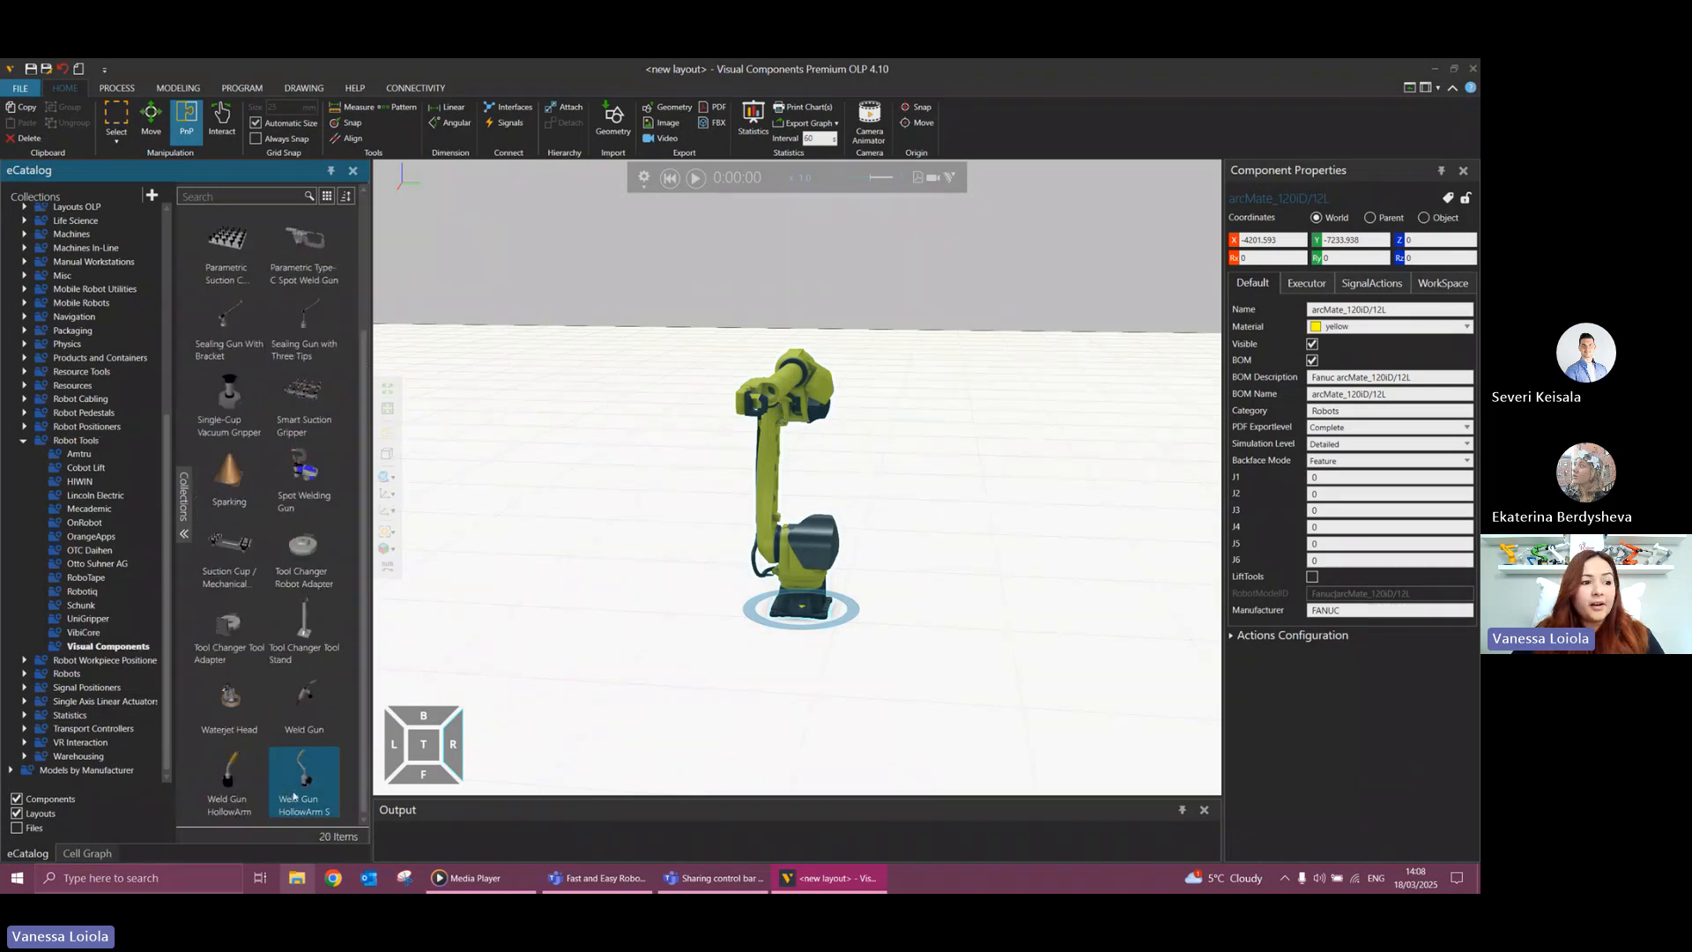
drag(294, 796, 664, 567)
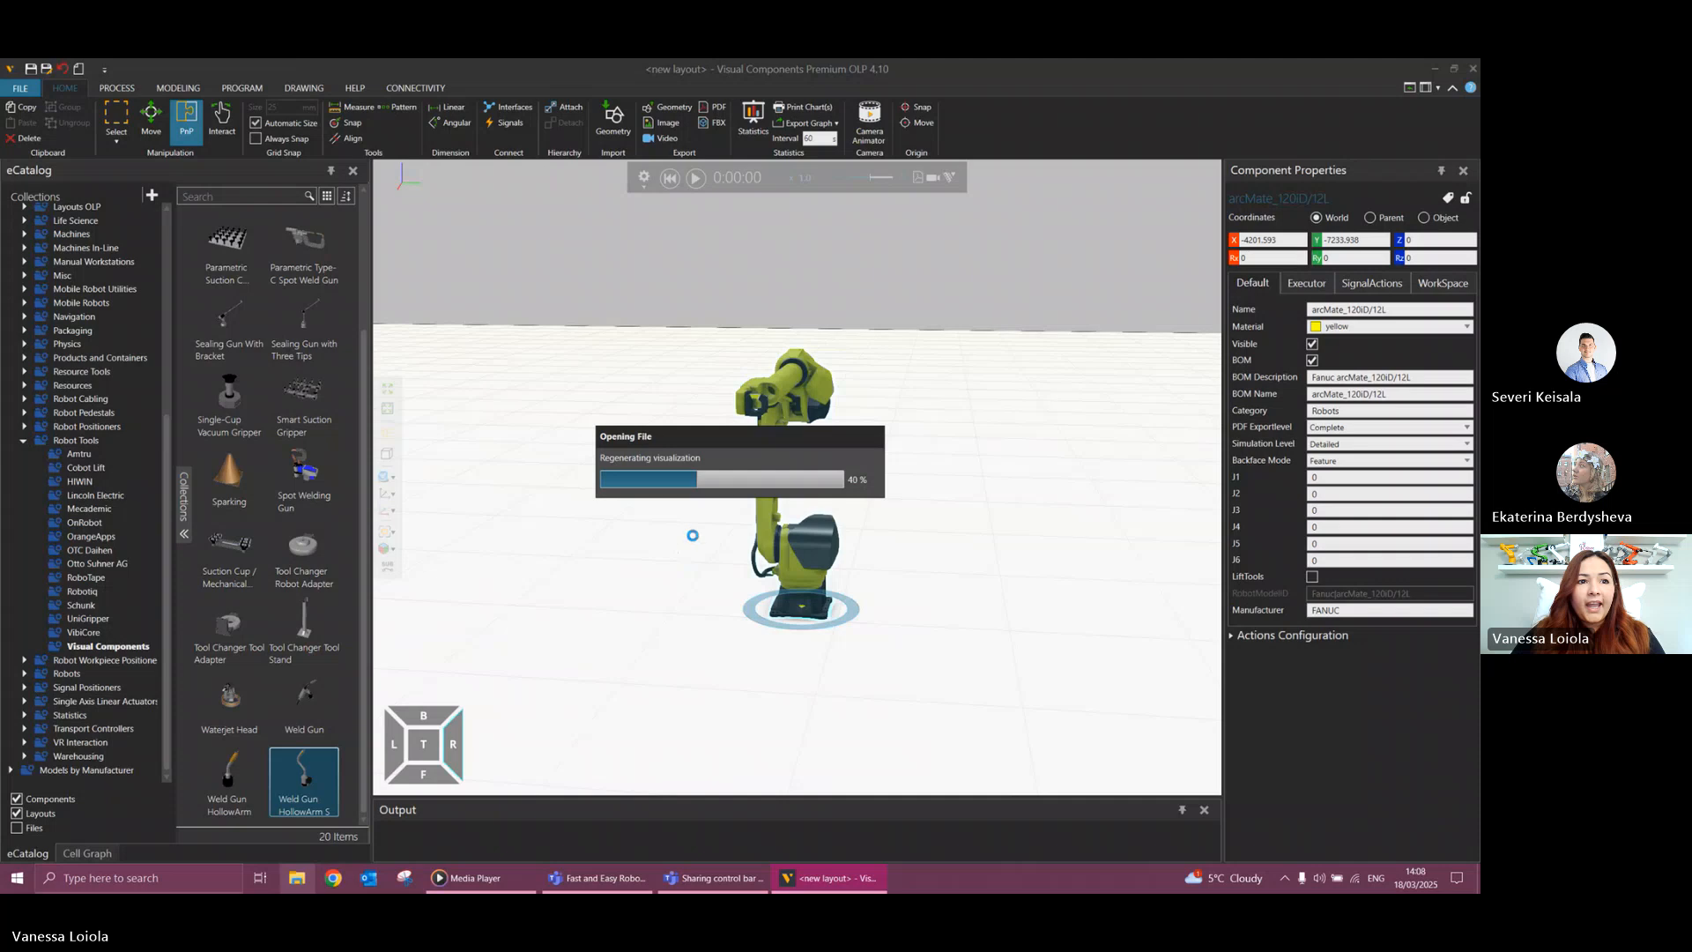
right_drag(730, 419, 599, 555)
scroll(729, 423, up, 3)
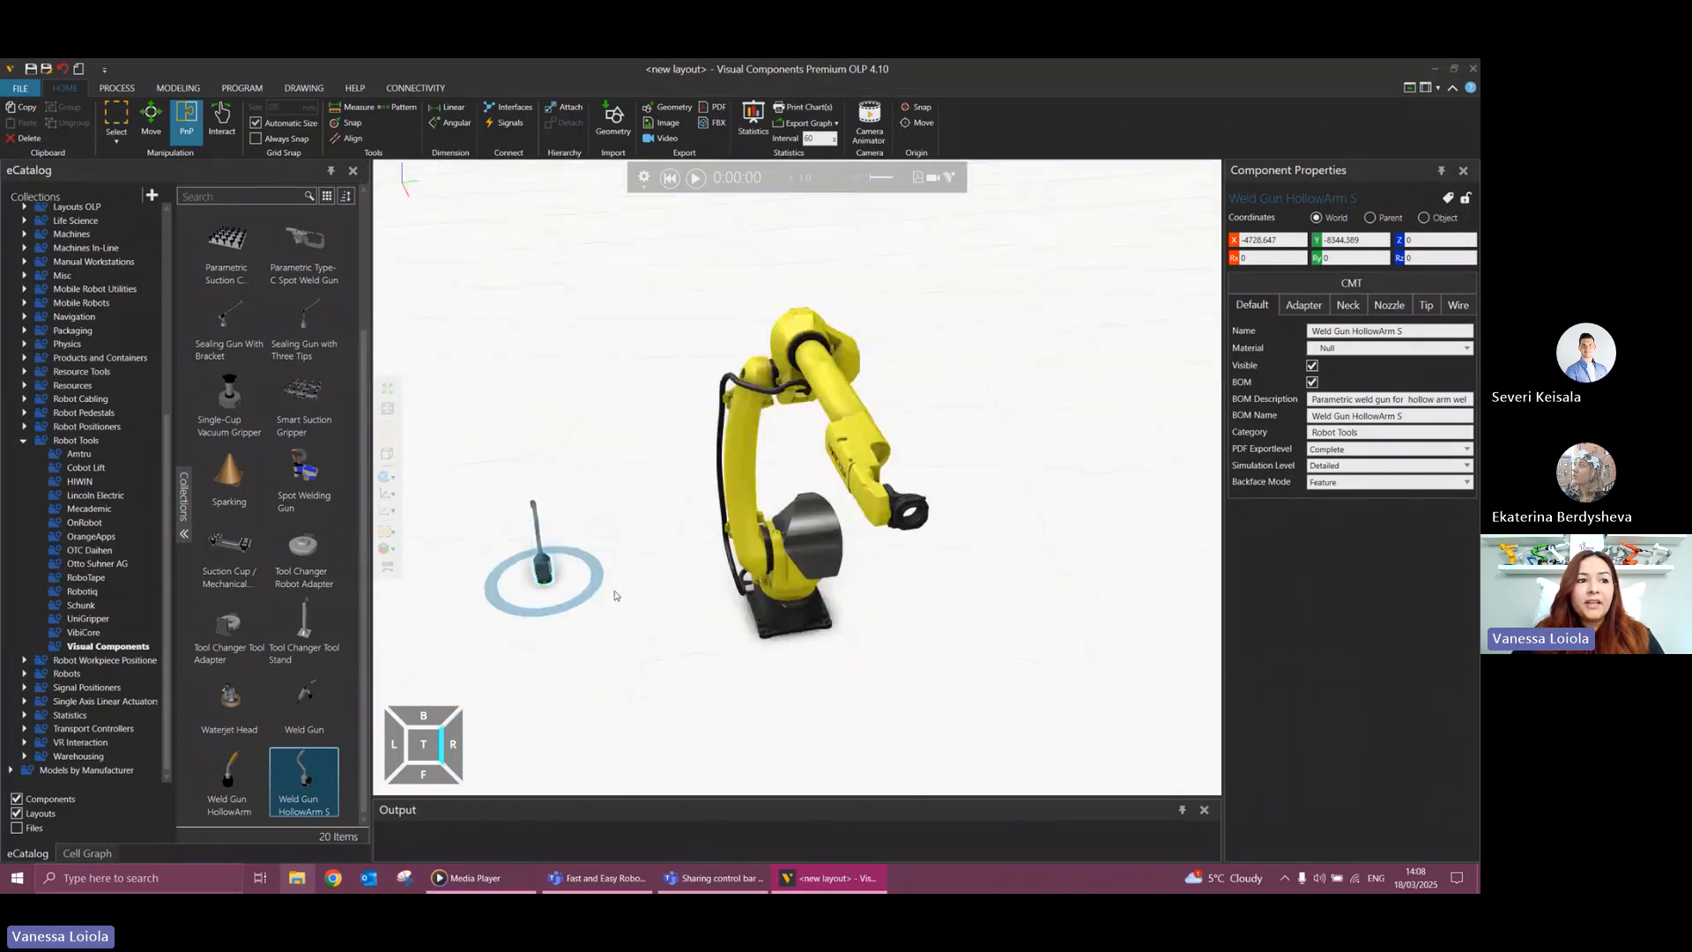
Move the weld gun over to the robot arm and snap it onto the end flange.
drag(569, 588, 997, 568)
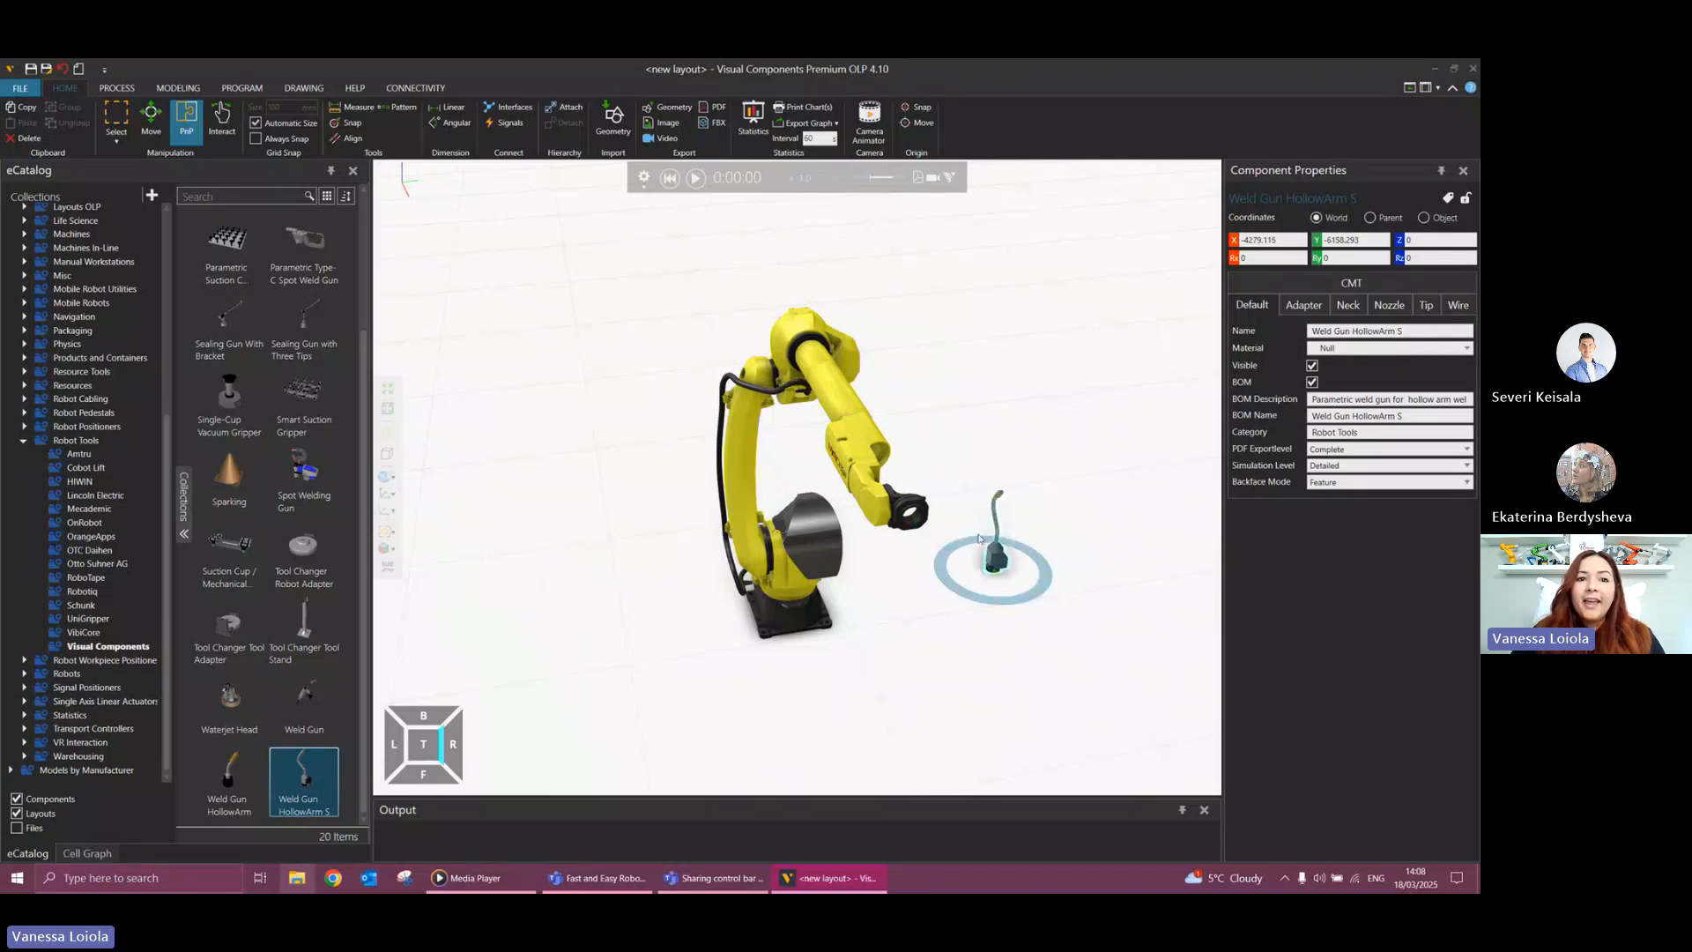
ctrl+right_drag(975, 420, 906, 388)
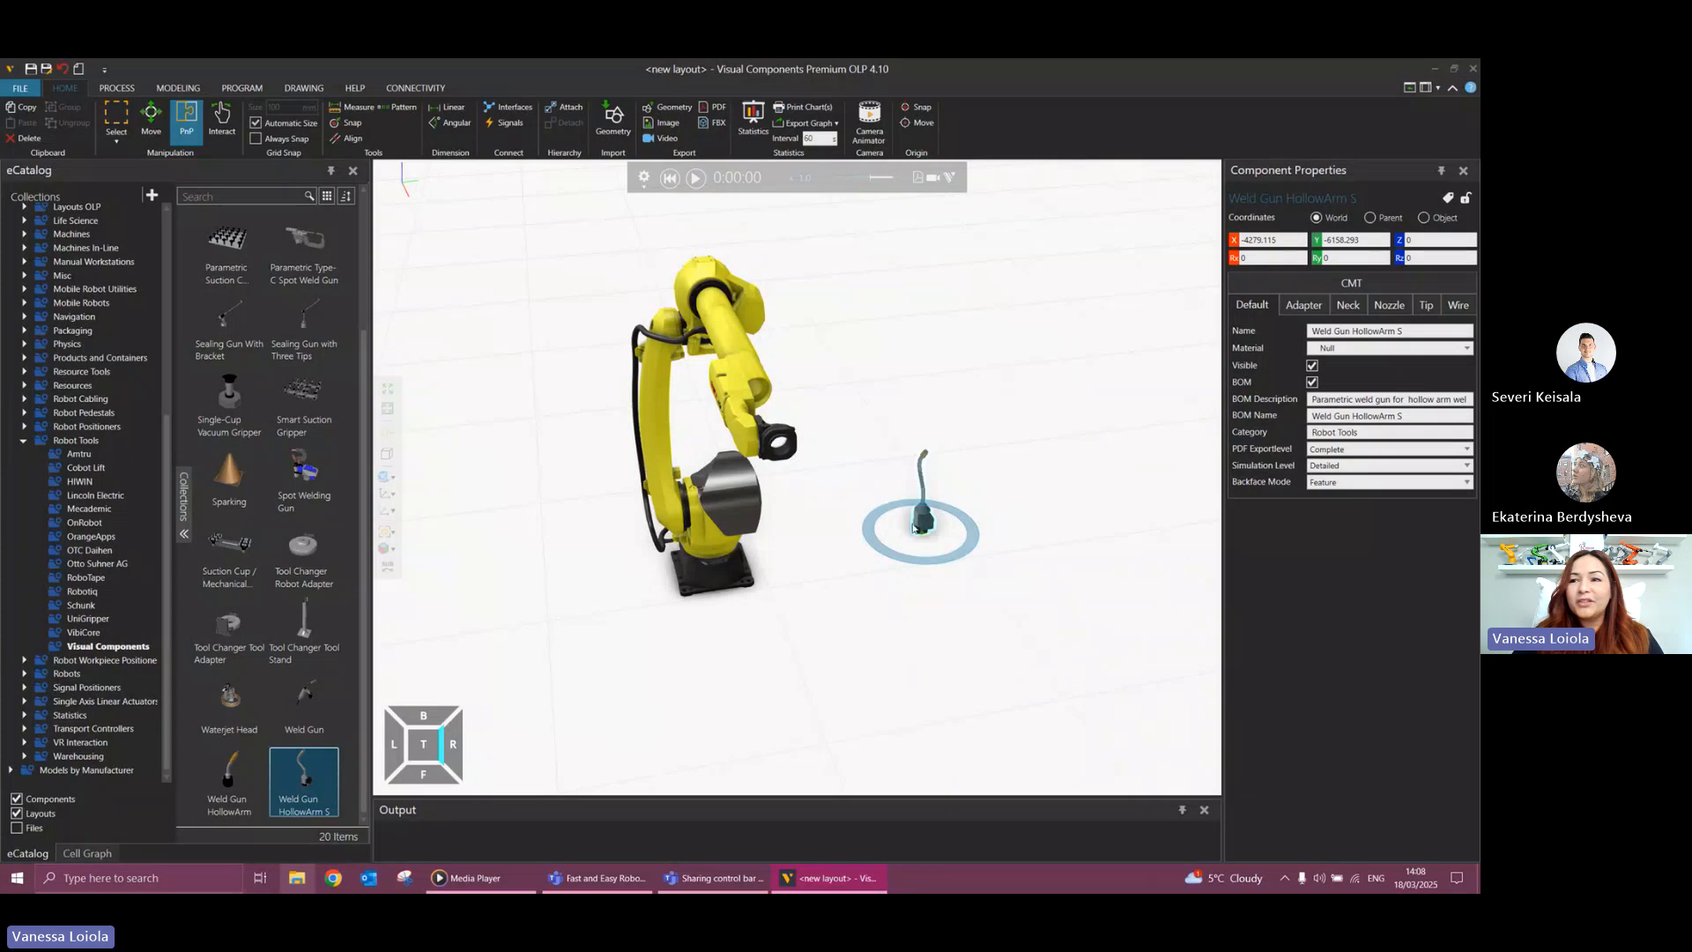
drag(916, 526, 828, 511)
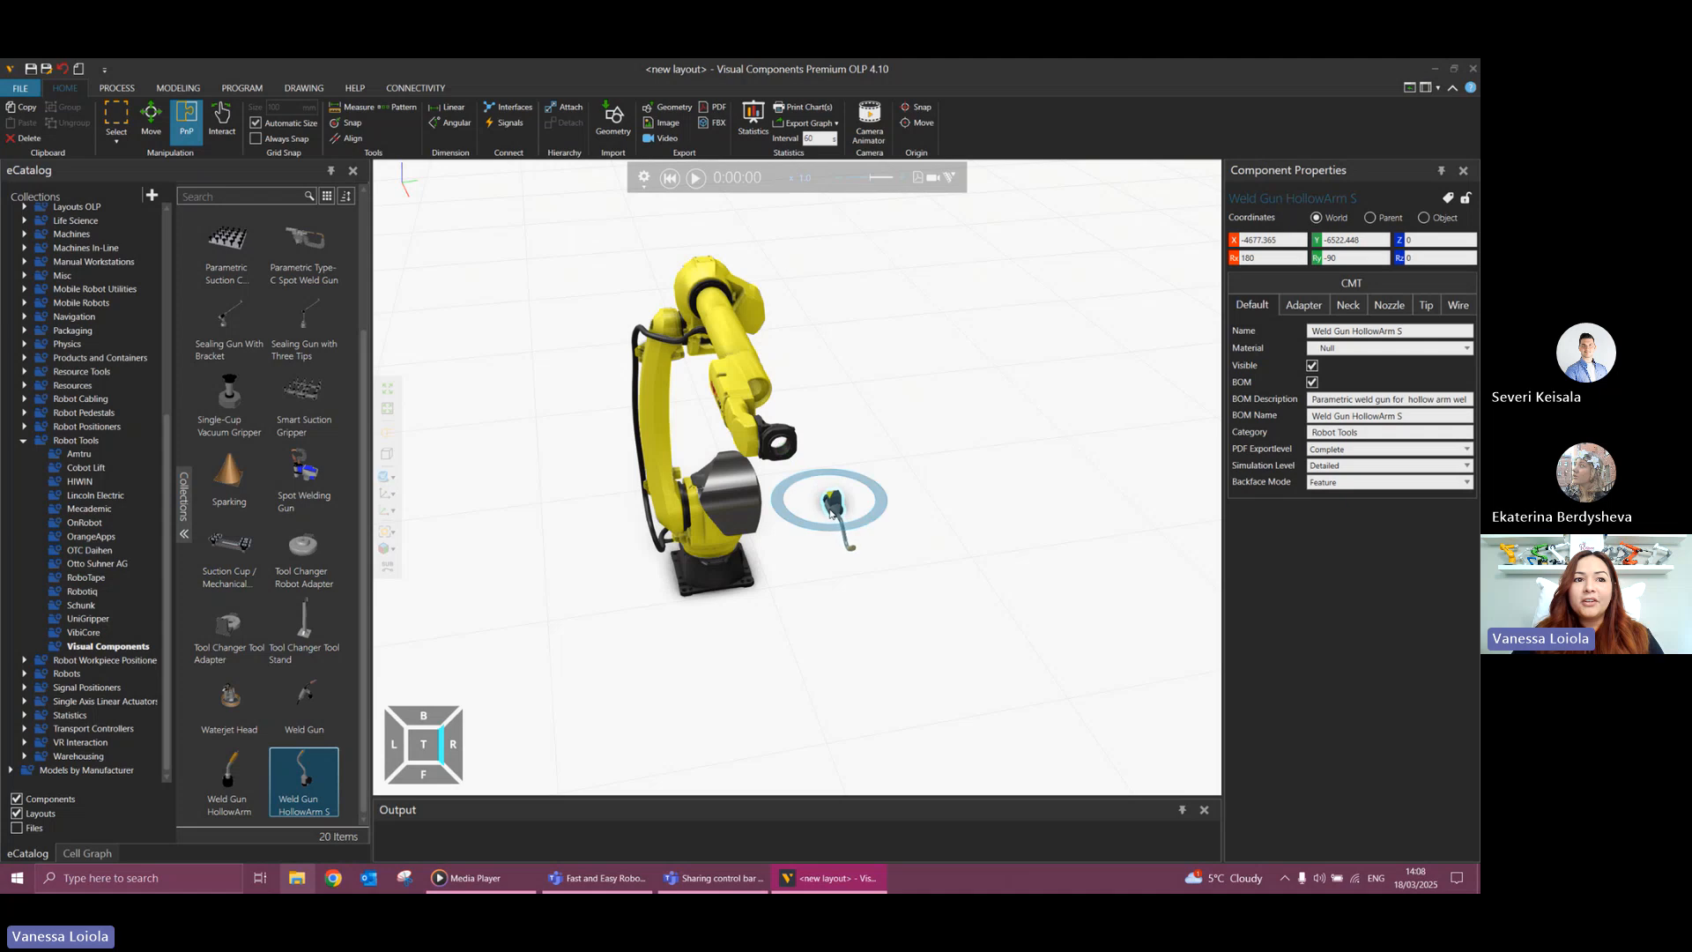
right_drag(742, 517, 770, 520)
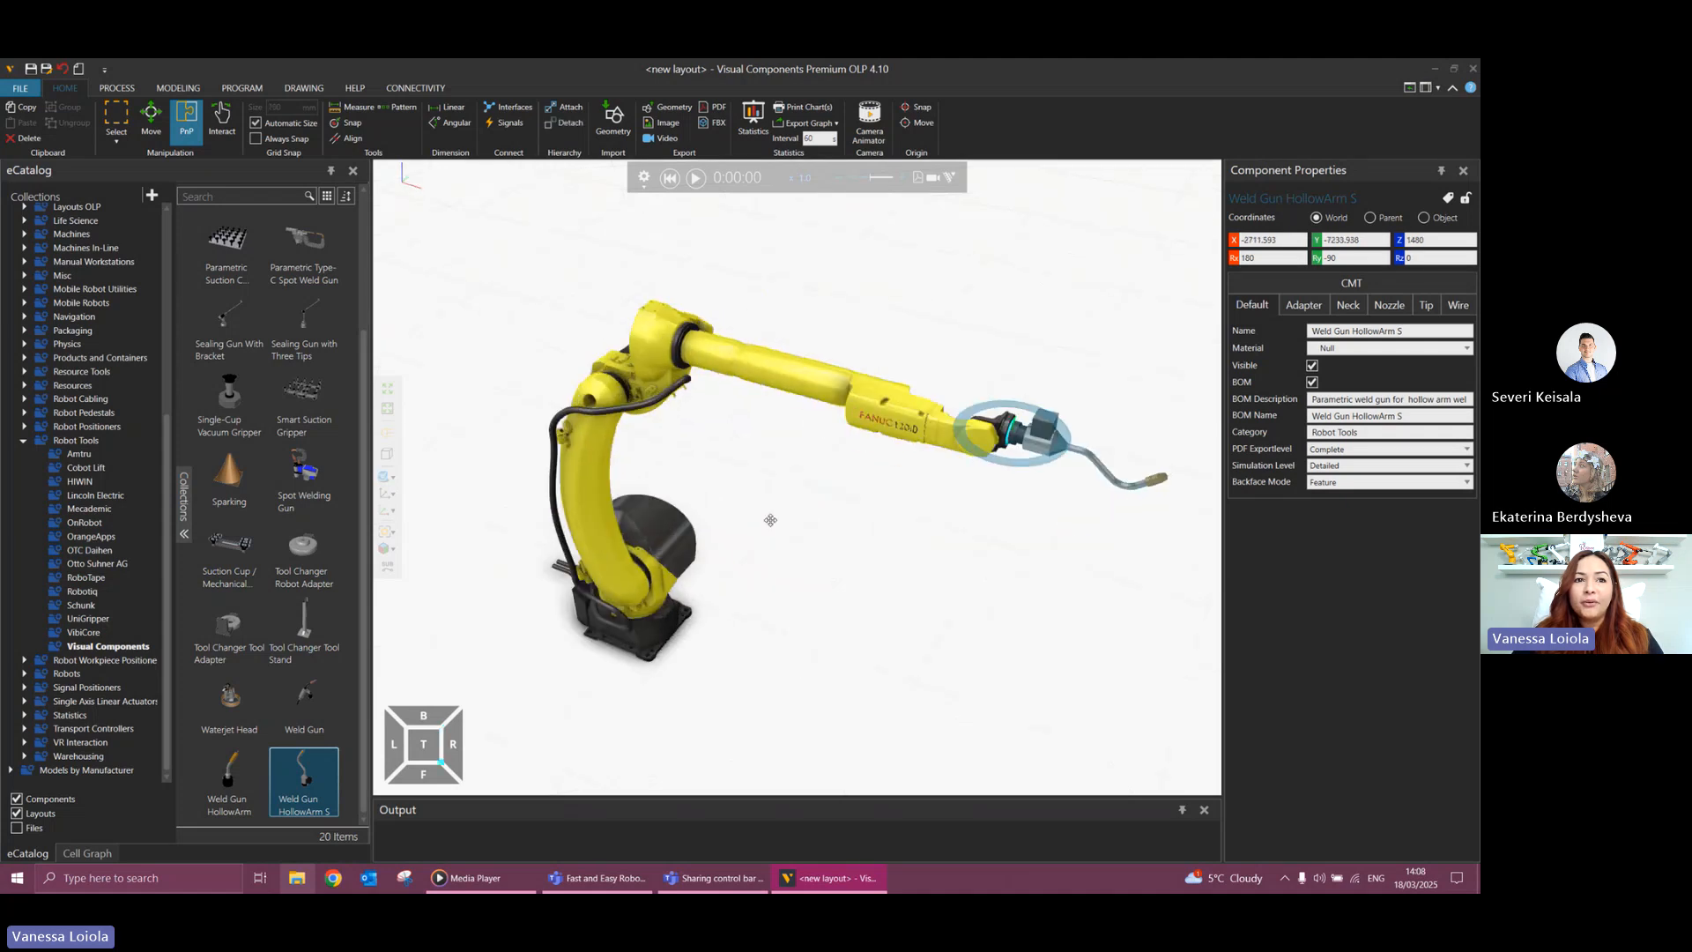
mouse_move(1022, 441)
mouse_down()
mouse_move(1000, 555)
mouse_move(1027, 495)
mouse_move(1058, 506)
mouse_move(1022, 441)
mouse_up()
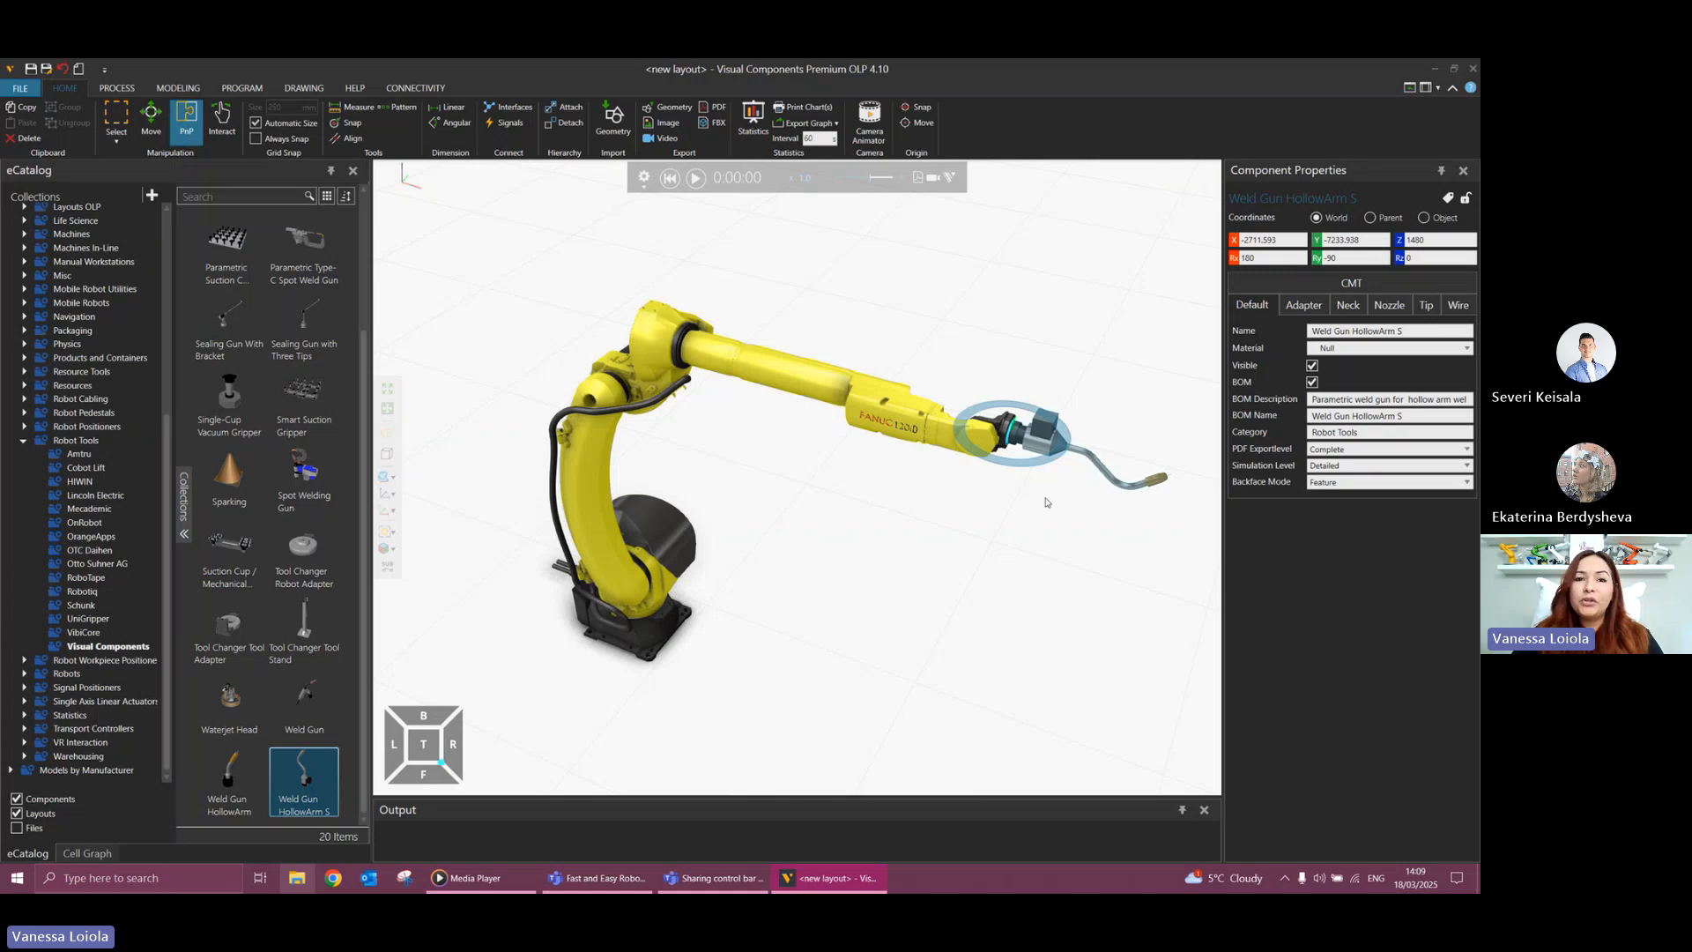
right_drag(1023, 514, 1028, 514)
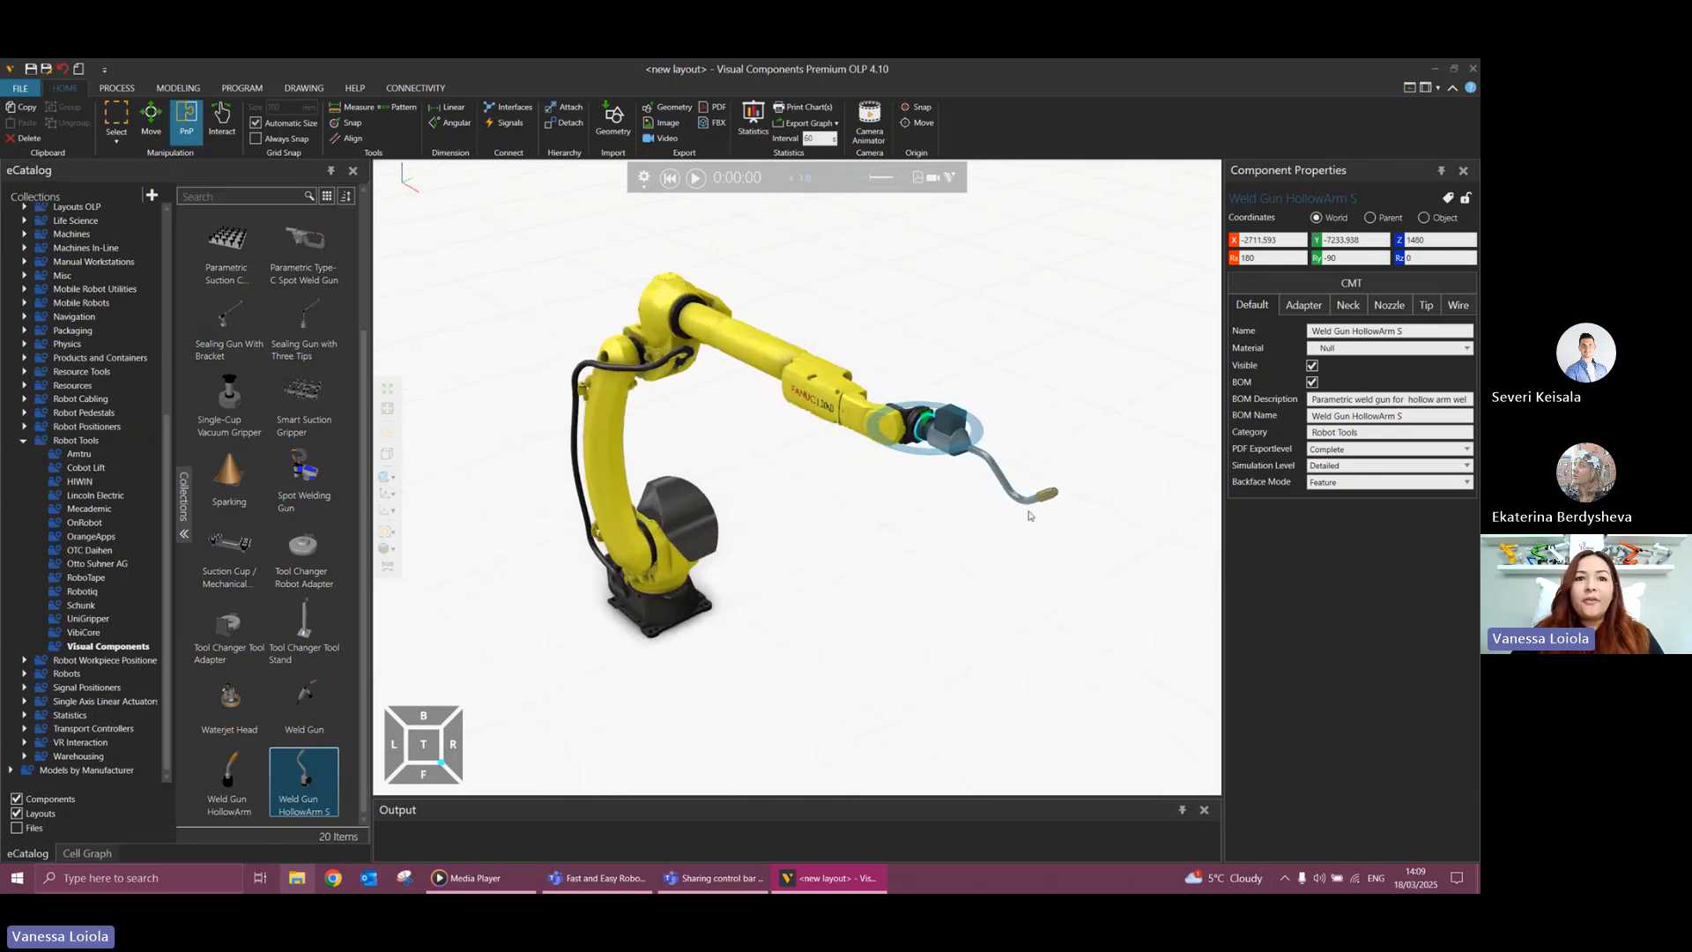
Switch the weld gun's coordinates to Object, rotate it about its own Z axis and set Rz to 90.
click(1423, 217)
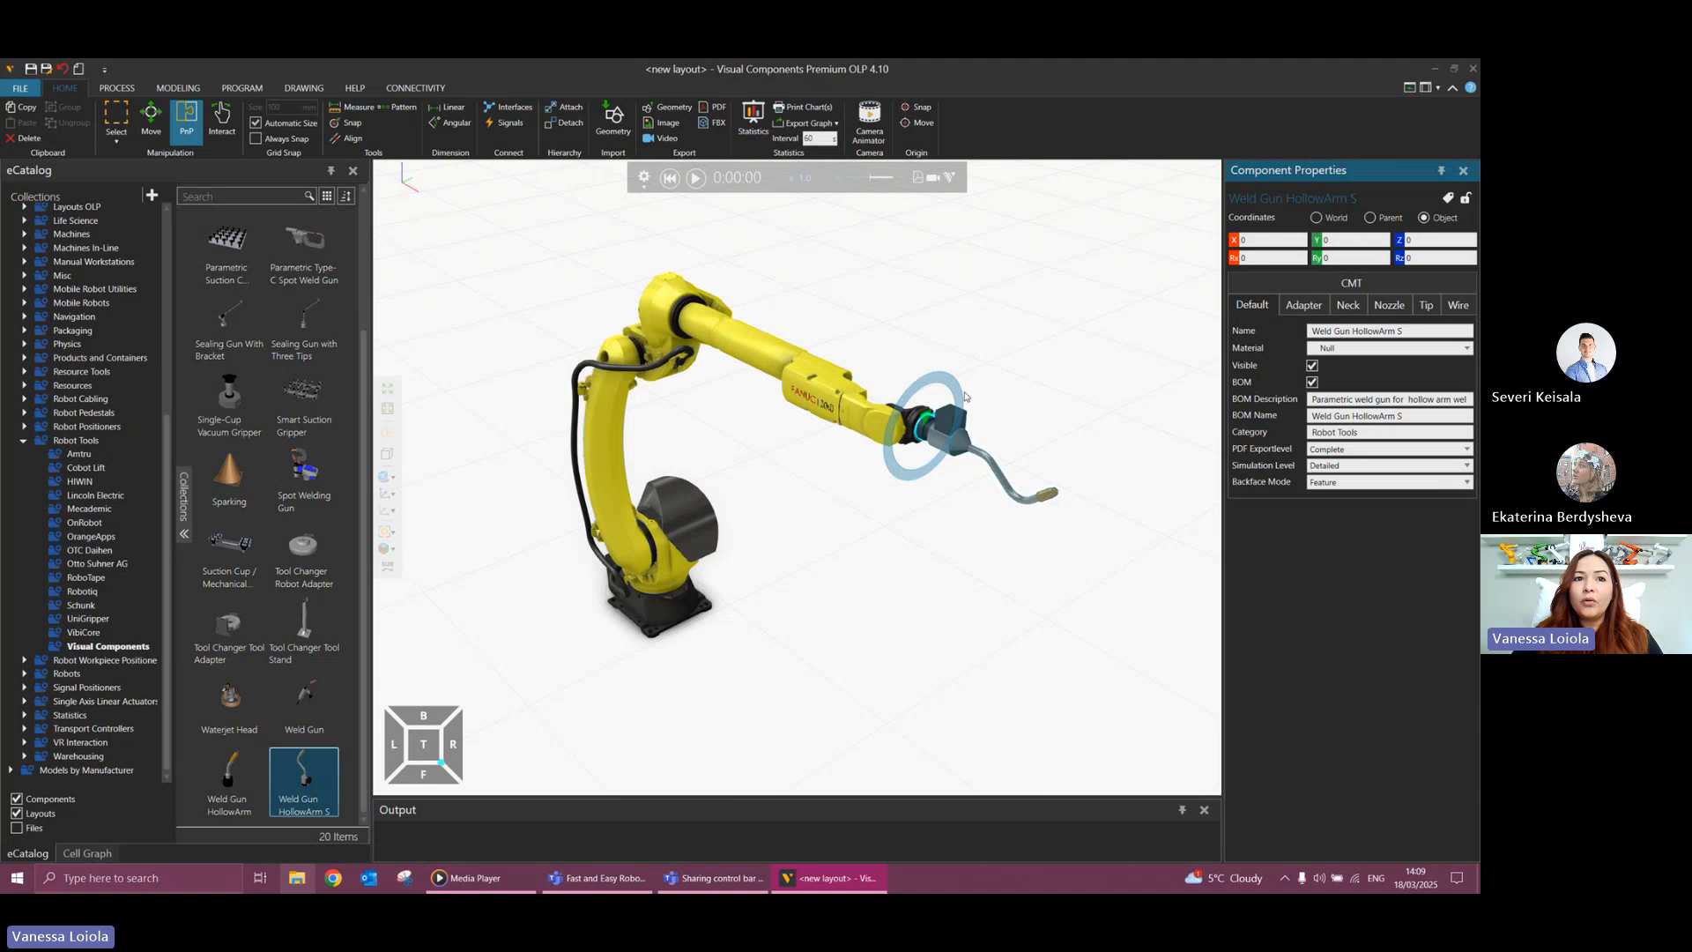
drag(912, 398, 910, 441)
click(1439, 255)
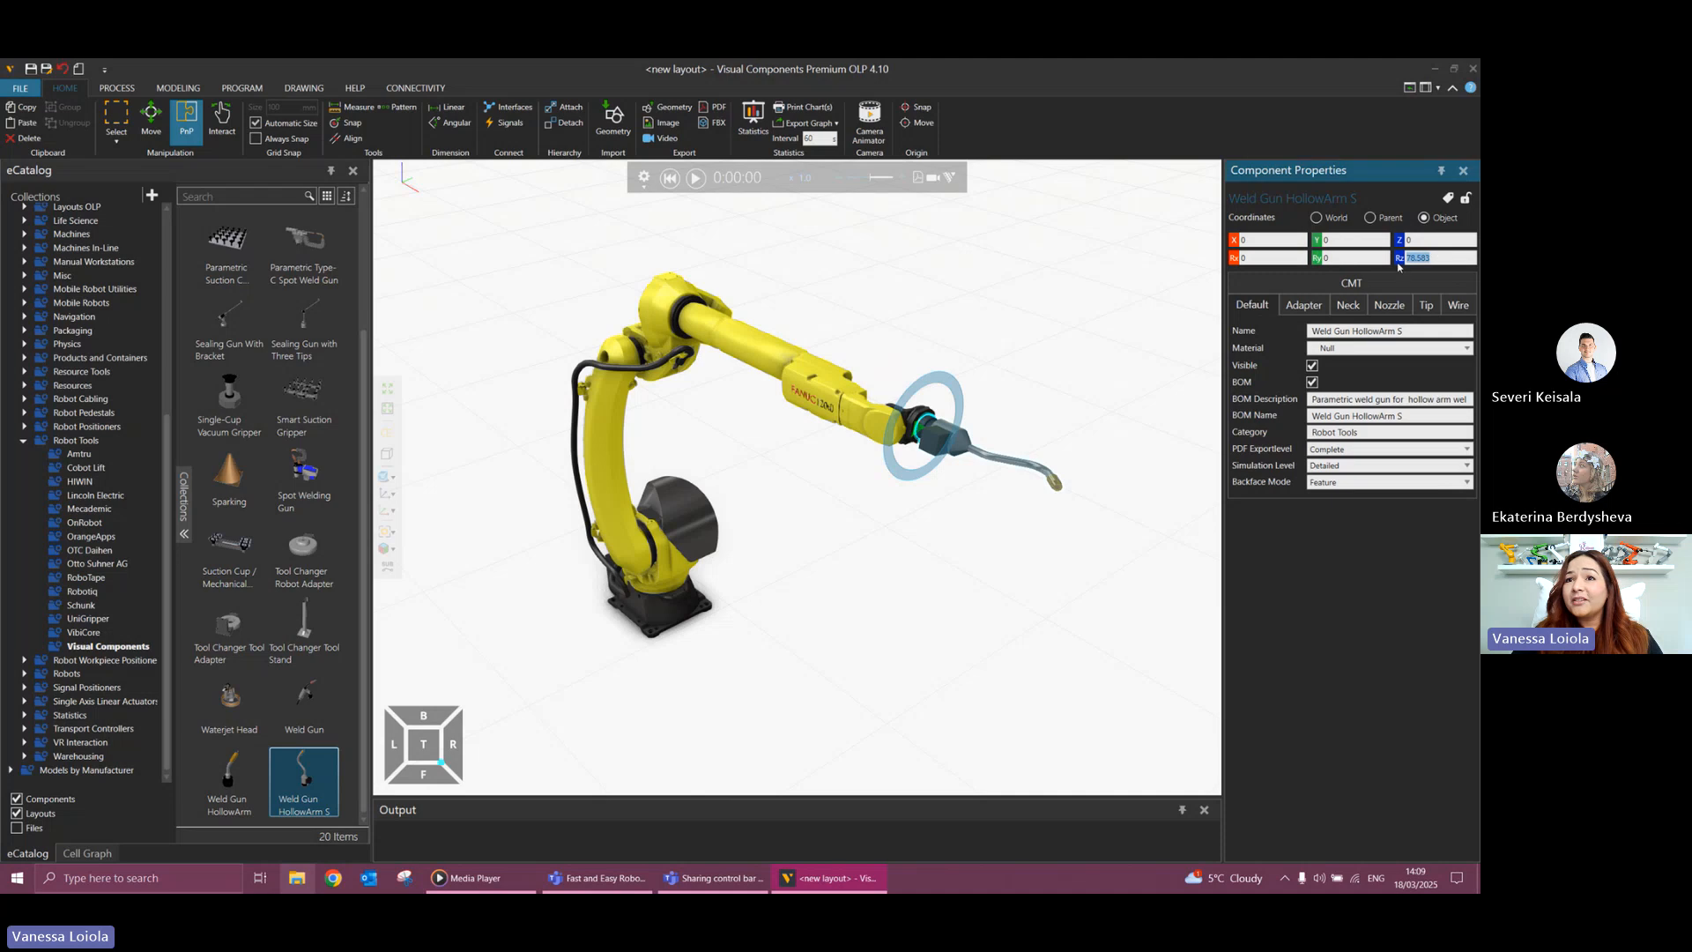
text(90)
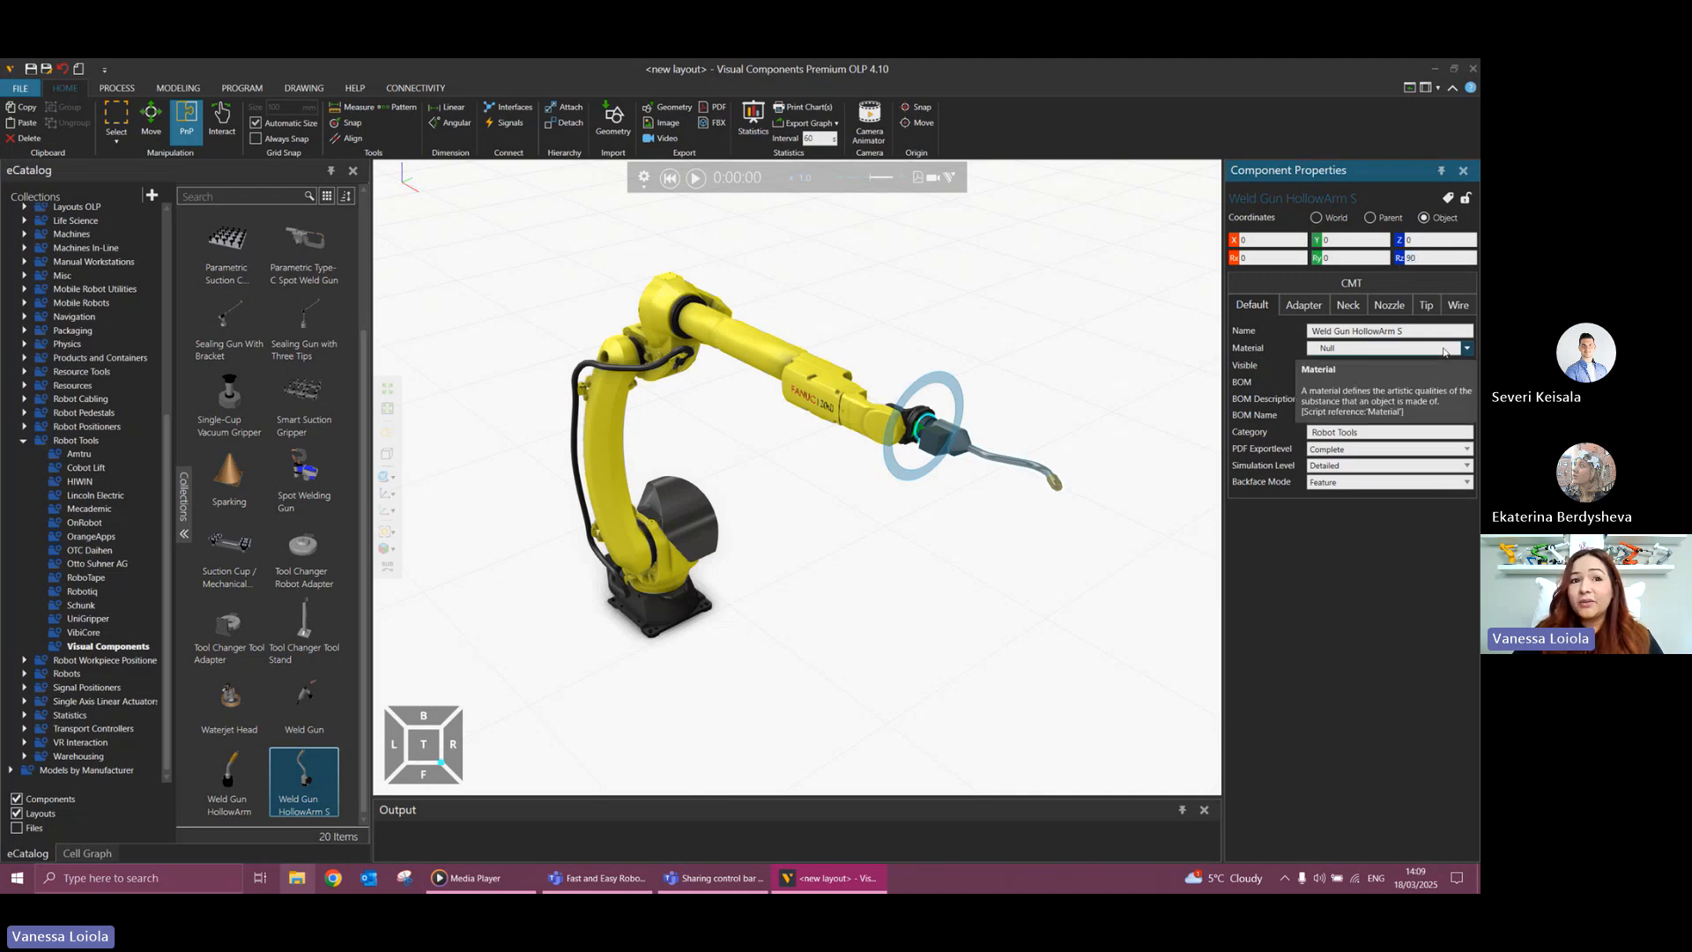
key(Return)
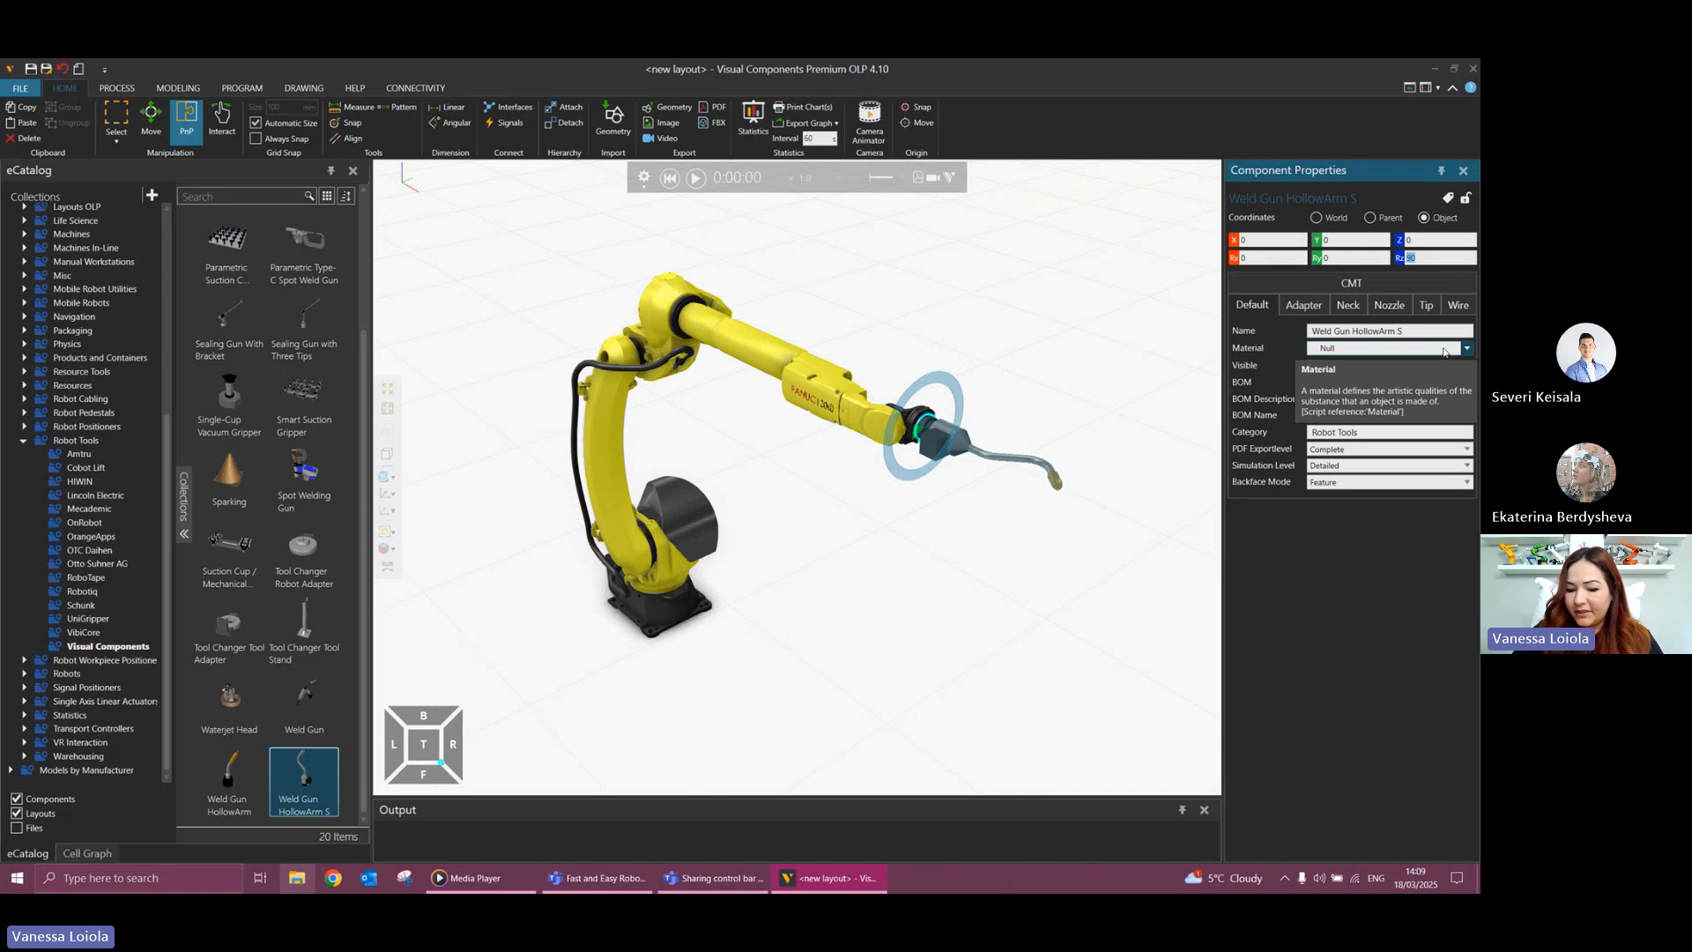
Set the weld gun's Rz rotation to 180 in object coordinates.
text(180)
key(Return)
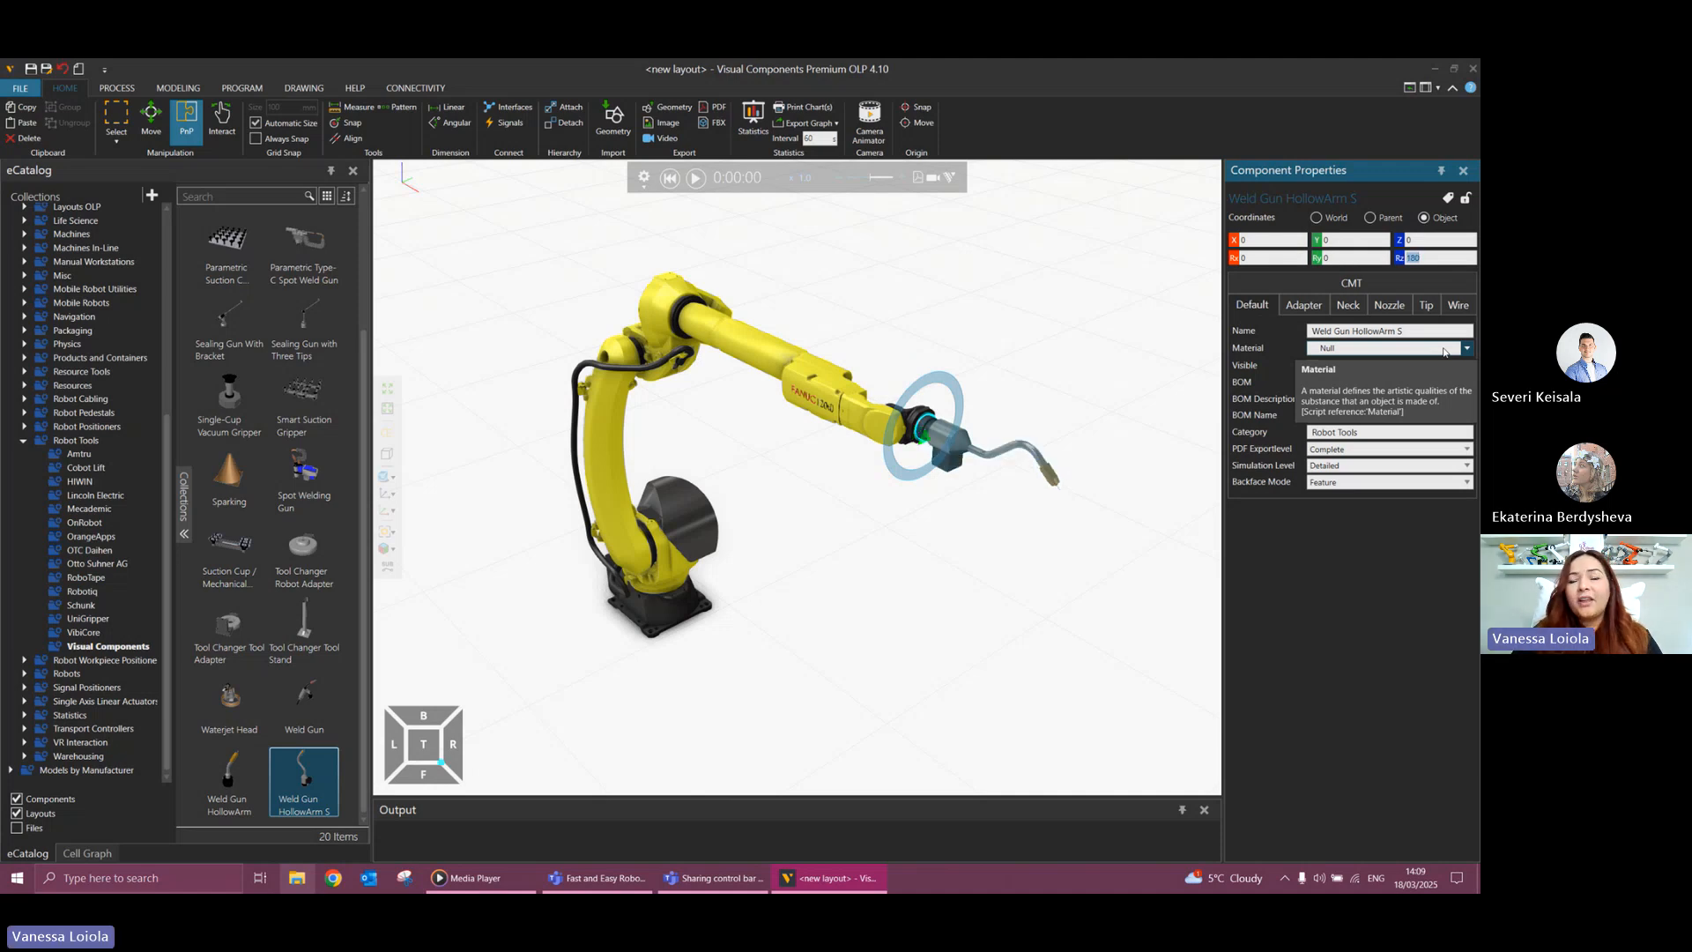
mouse_move(983, 503)
right_down()
mouse_move(1008, 502)
mouse_move(981, 494)
right_up()
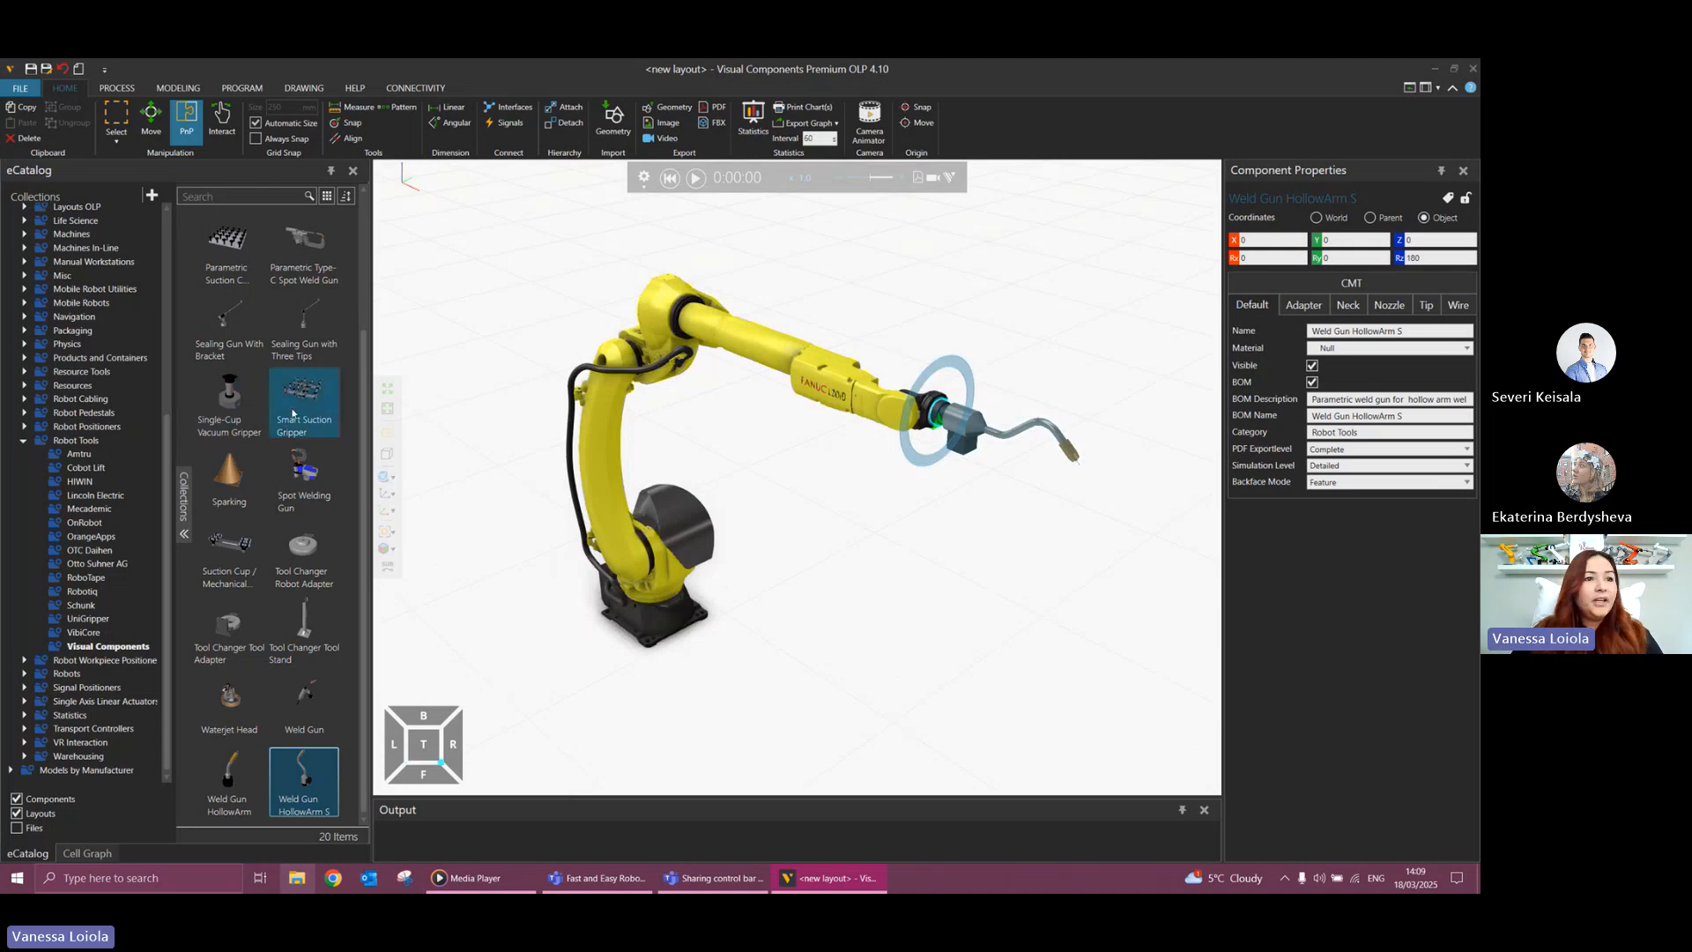
Browse the Robot Positioners collection and list its Visual Components models.
click(25, 427)
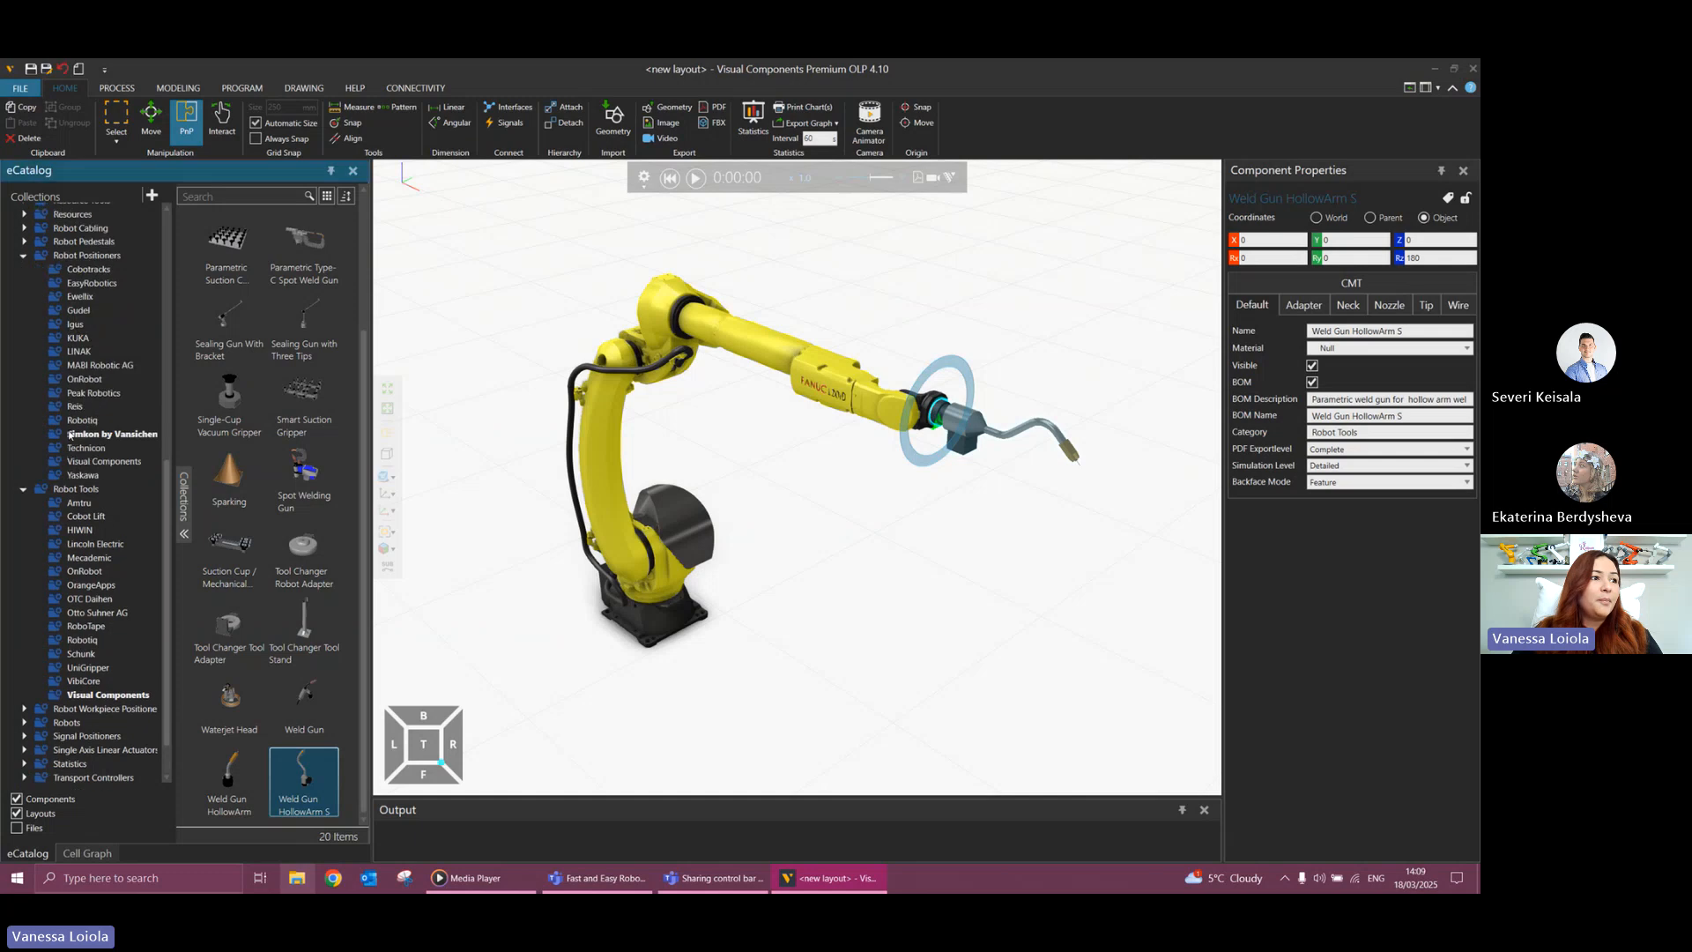
click(97, 256)
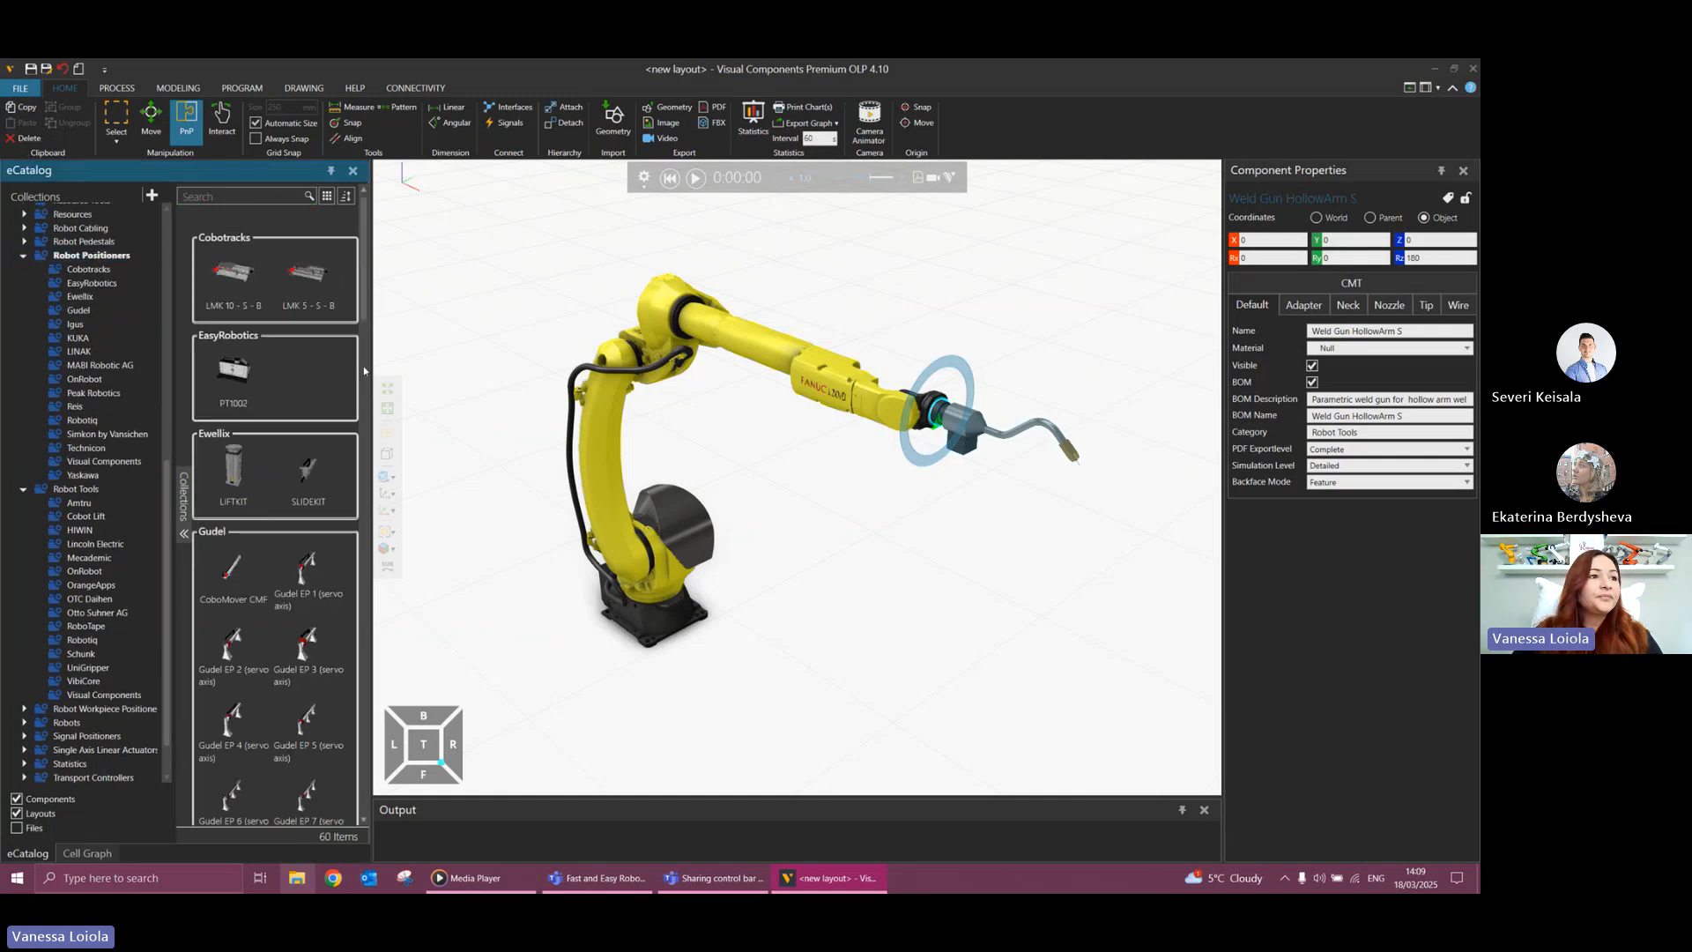
click(108, 462)
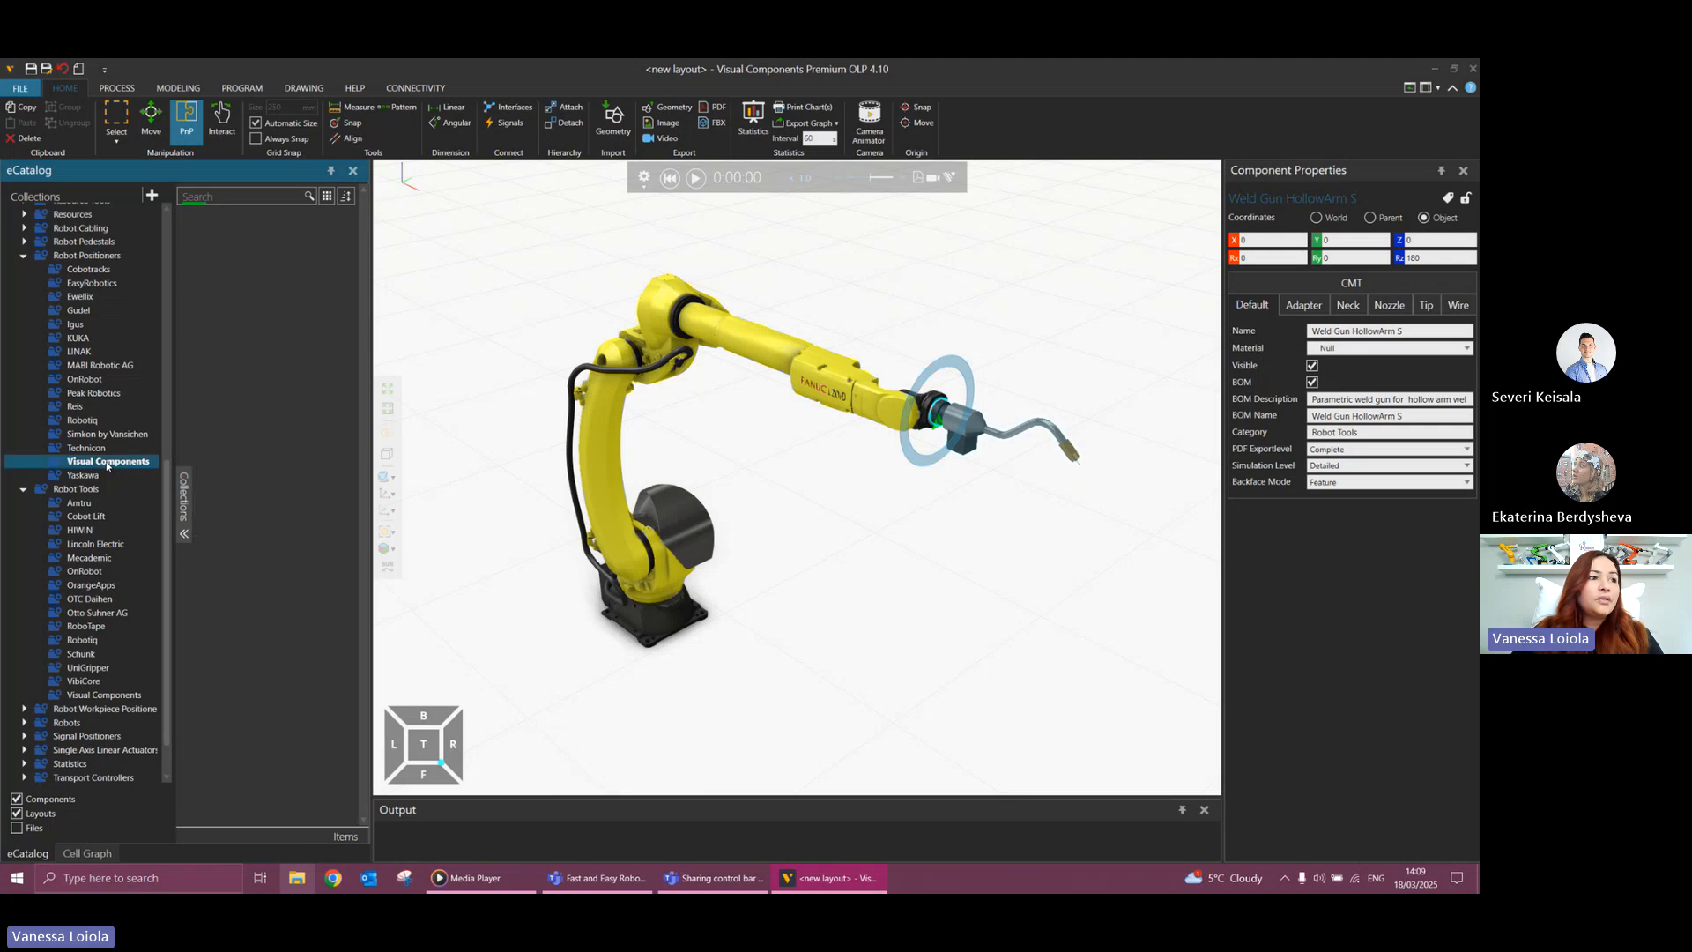
click(85, 255)
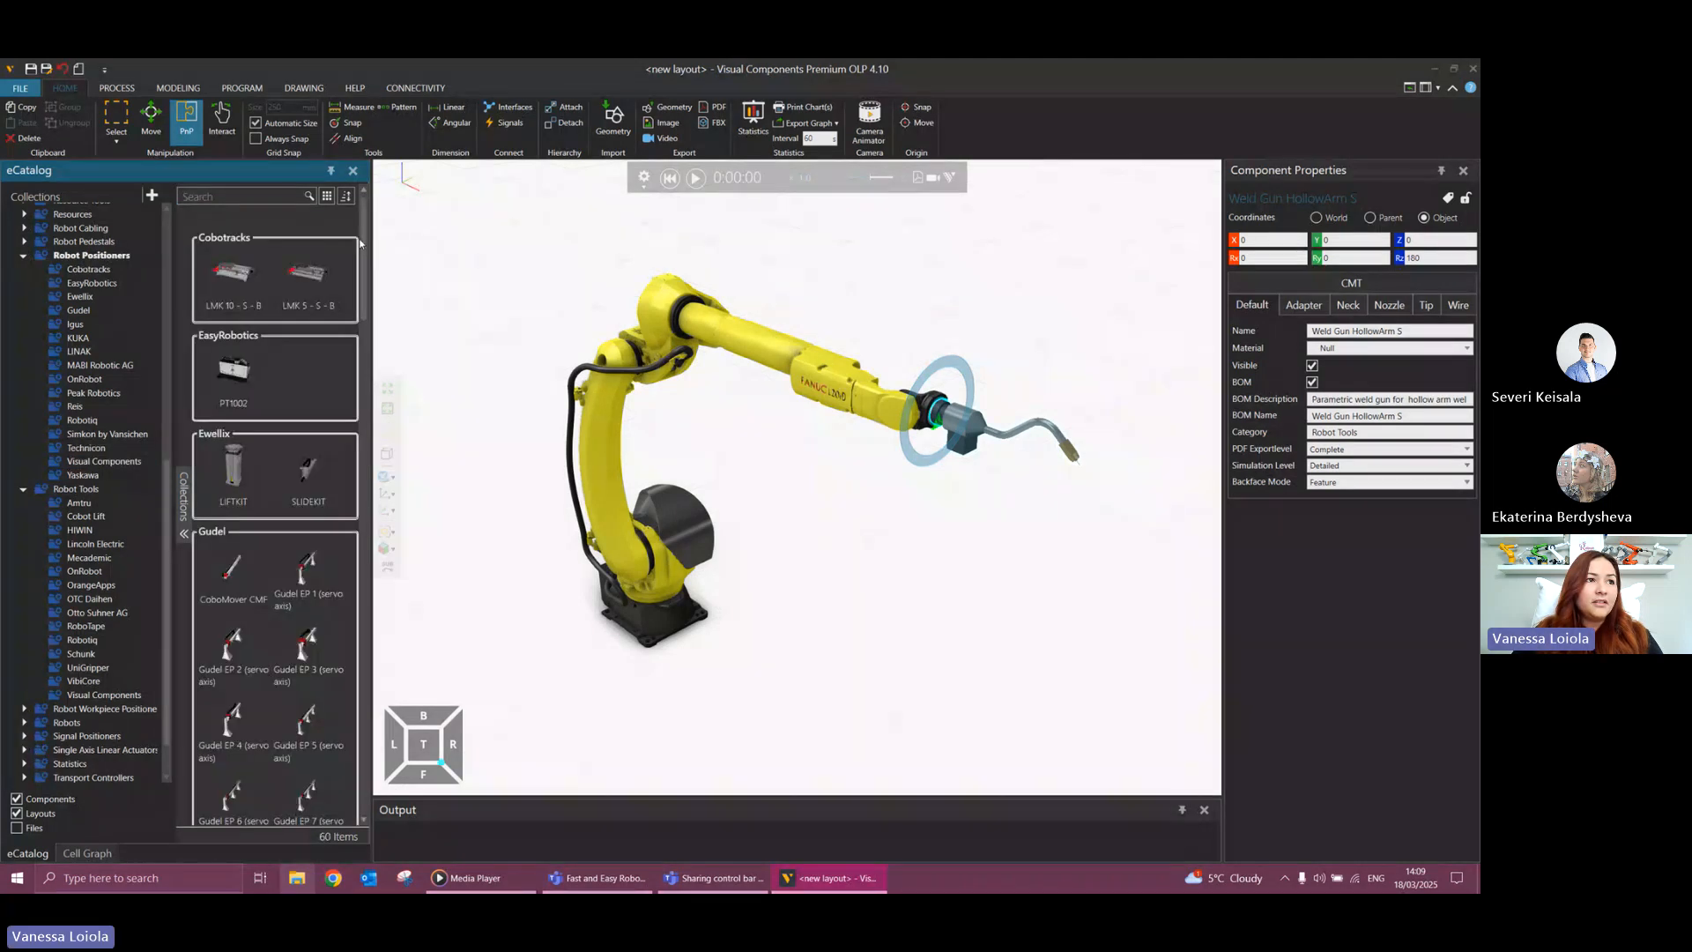
scroll(360, 244, down, 10)
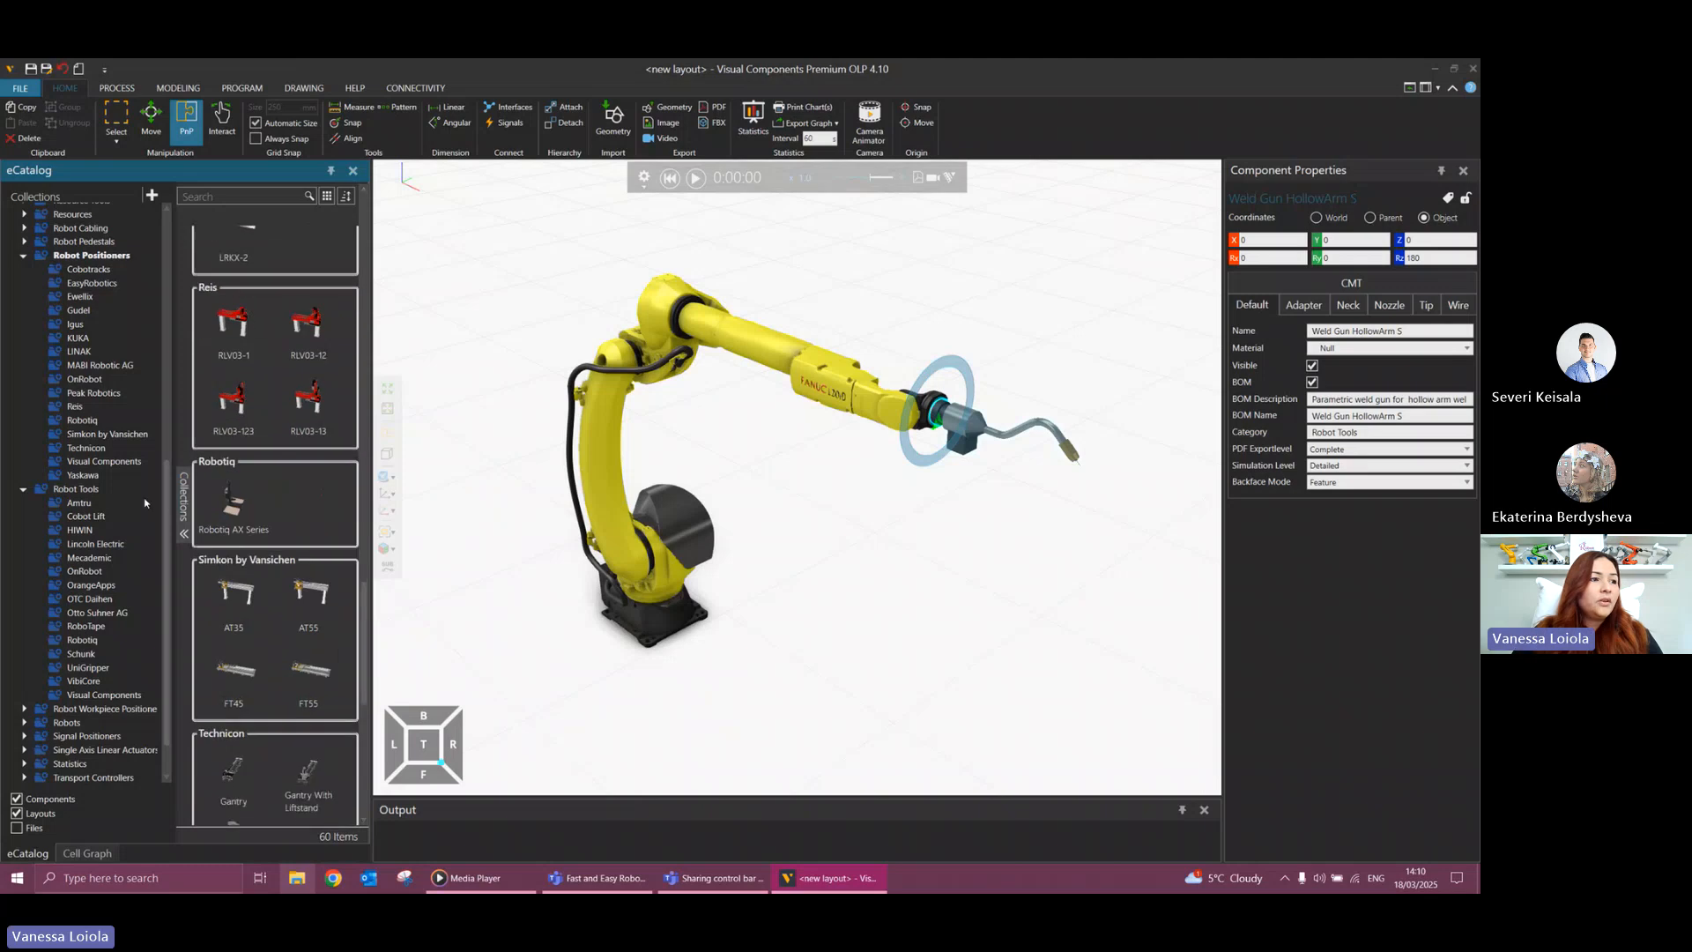
click(109, 462)
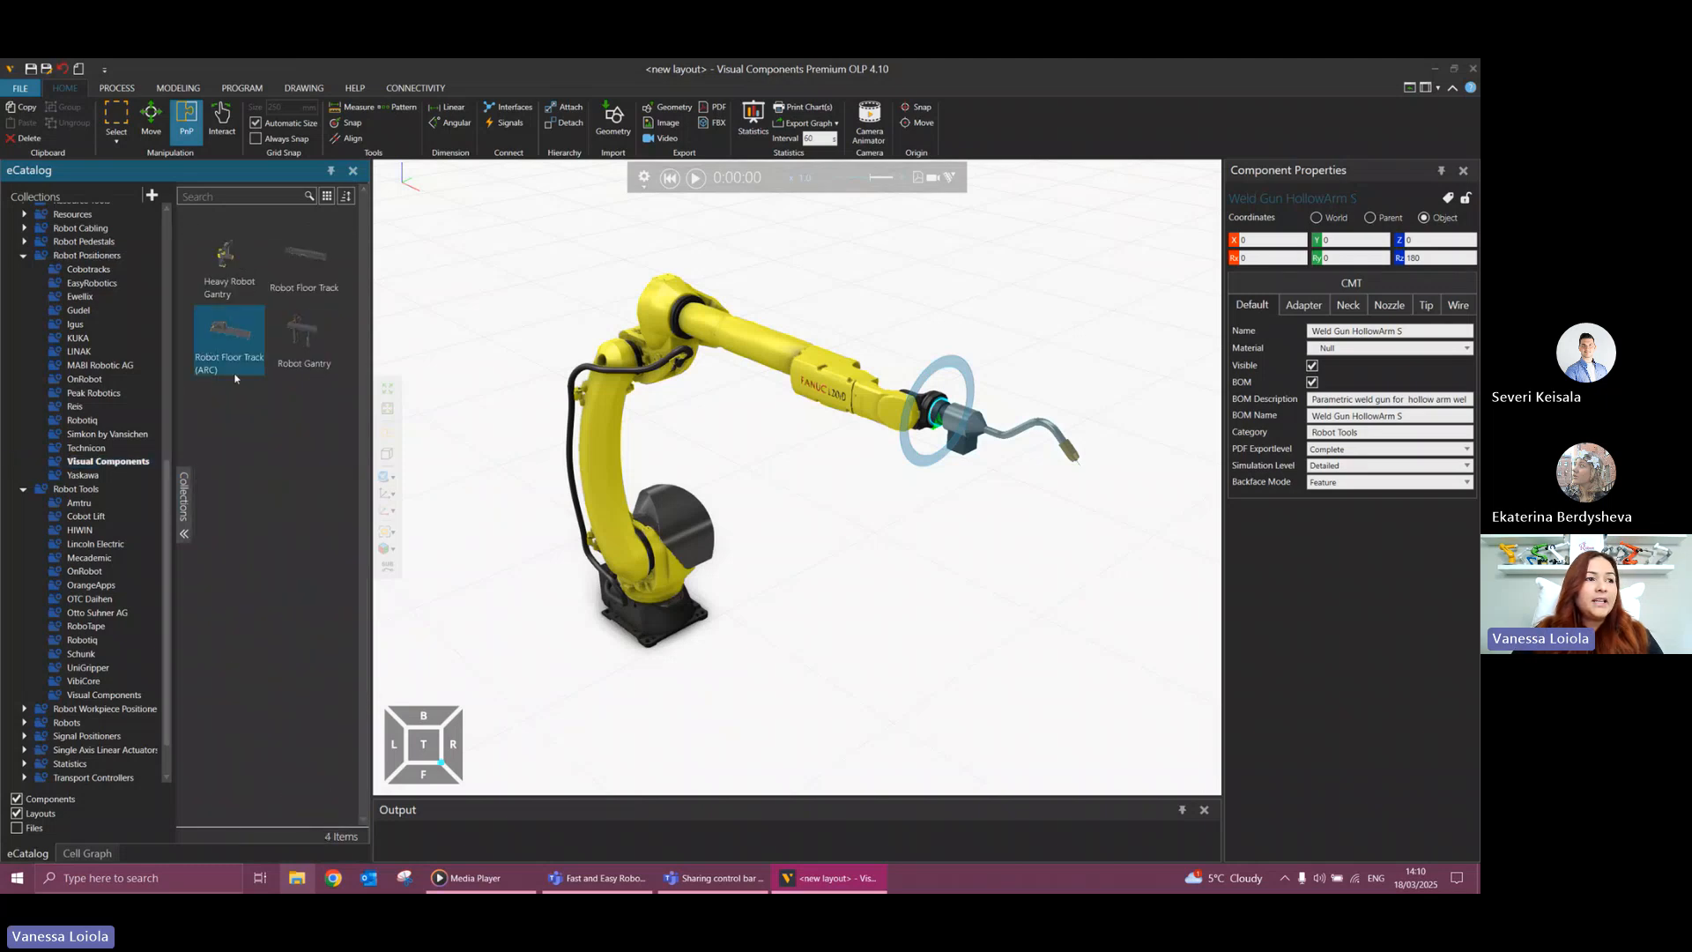
Add the Robot Floor Track (ARC) from the catalog to the layout and shift it away from the robot.
drag(235, 368, 828, 509)
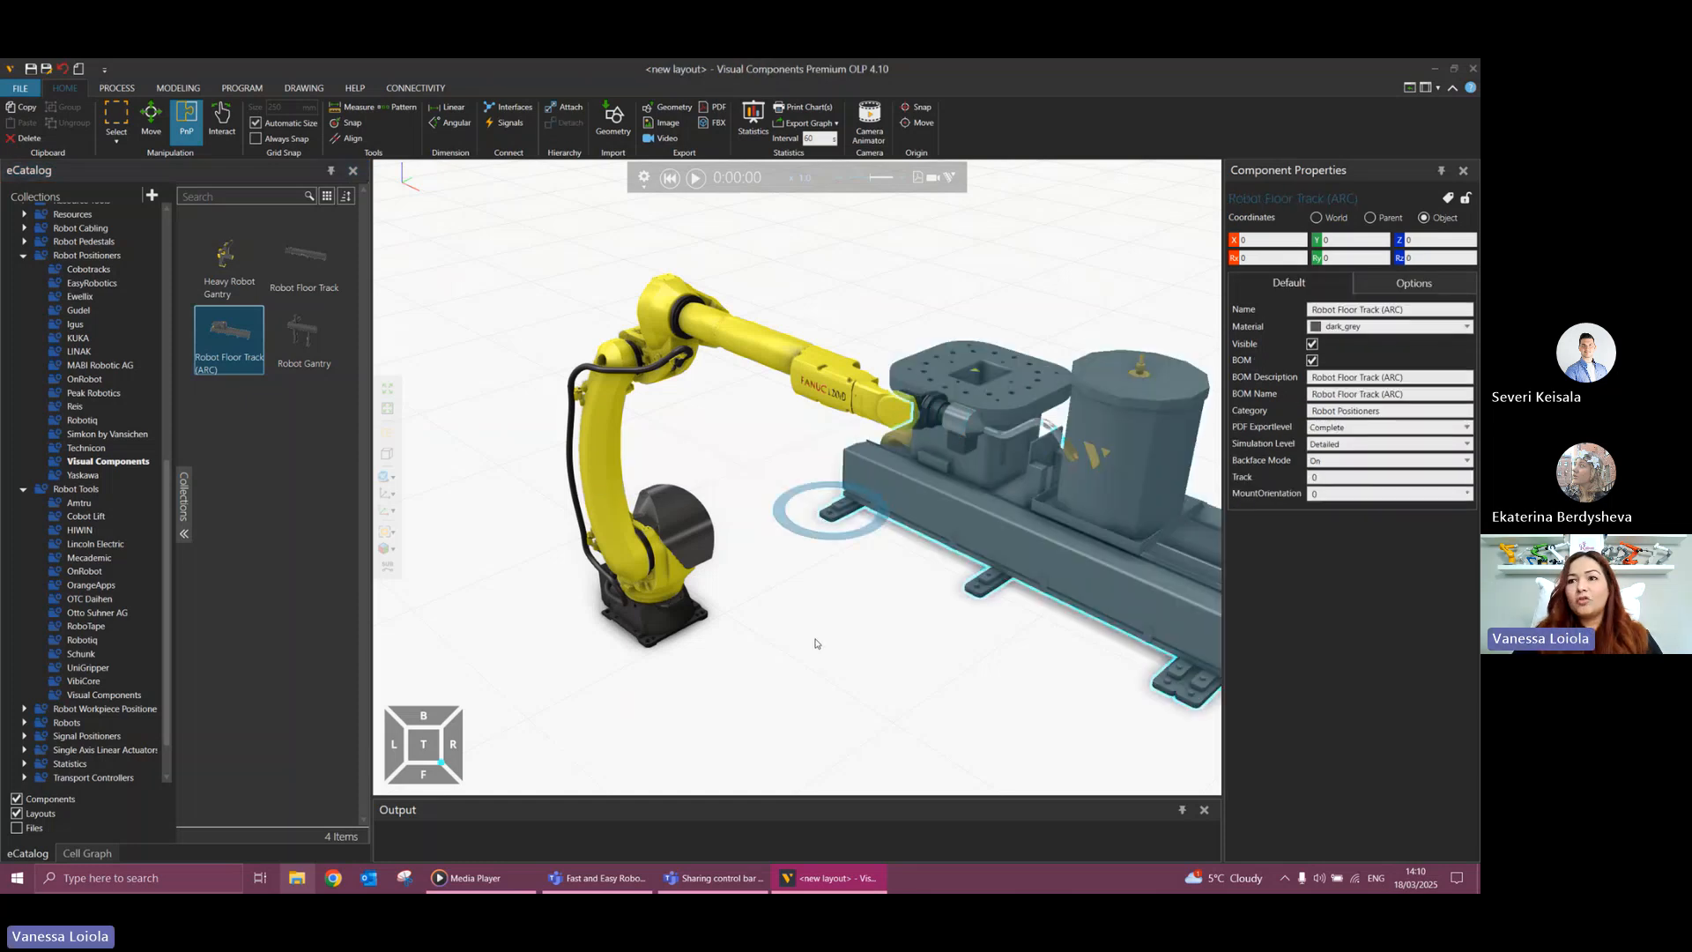
scroll(847, 647, down, 5)
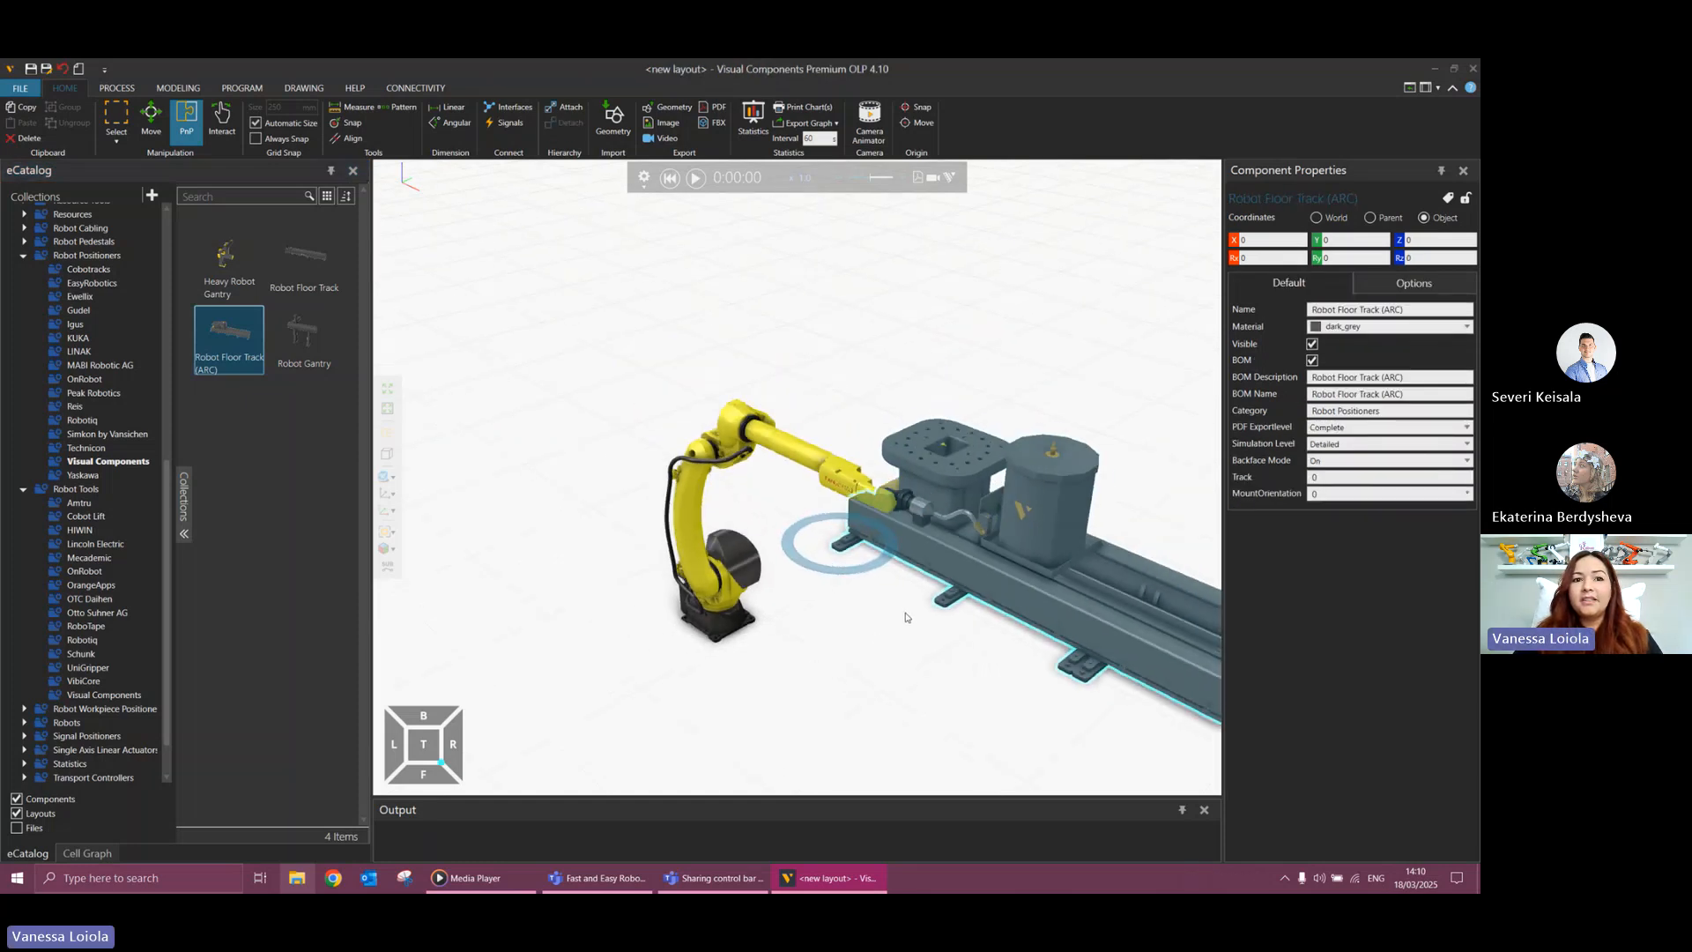
middle_drag(1163, 459, 1019, 363)
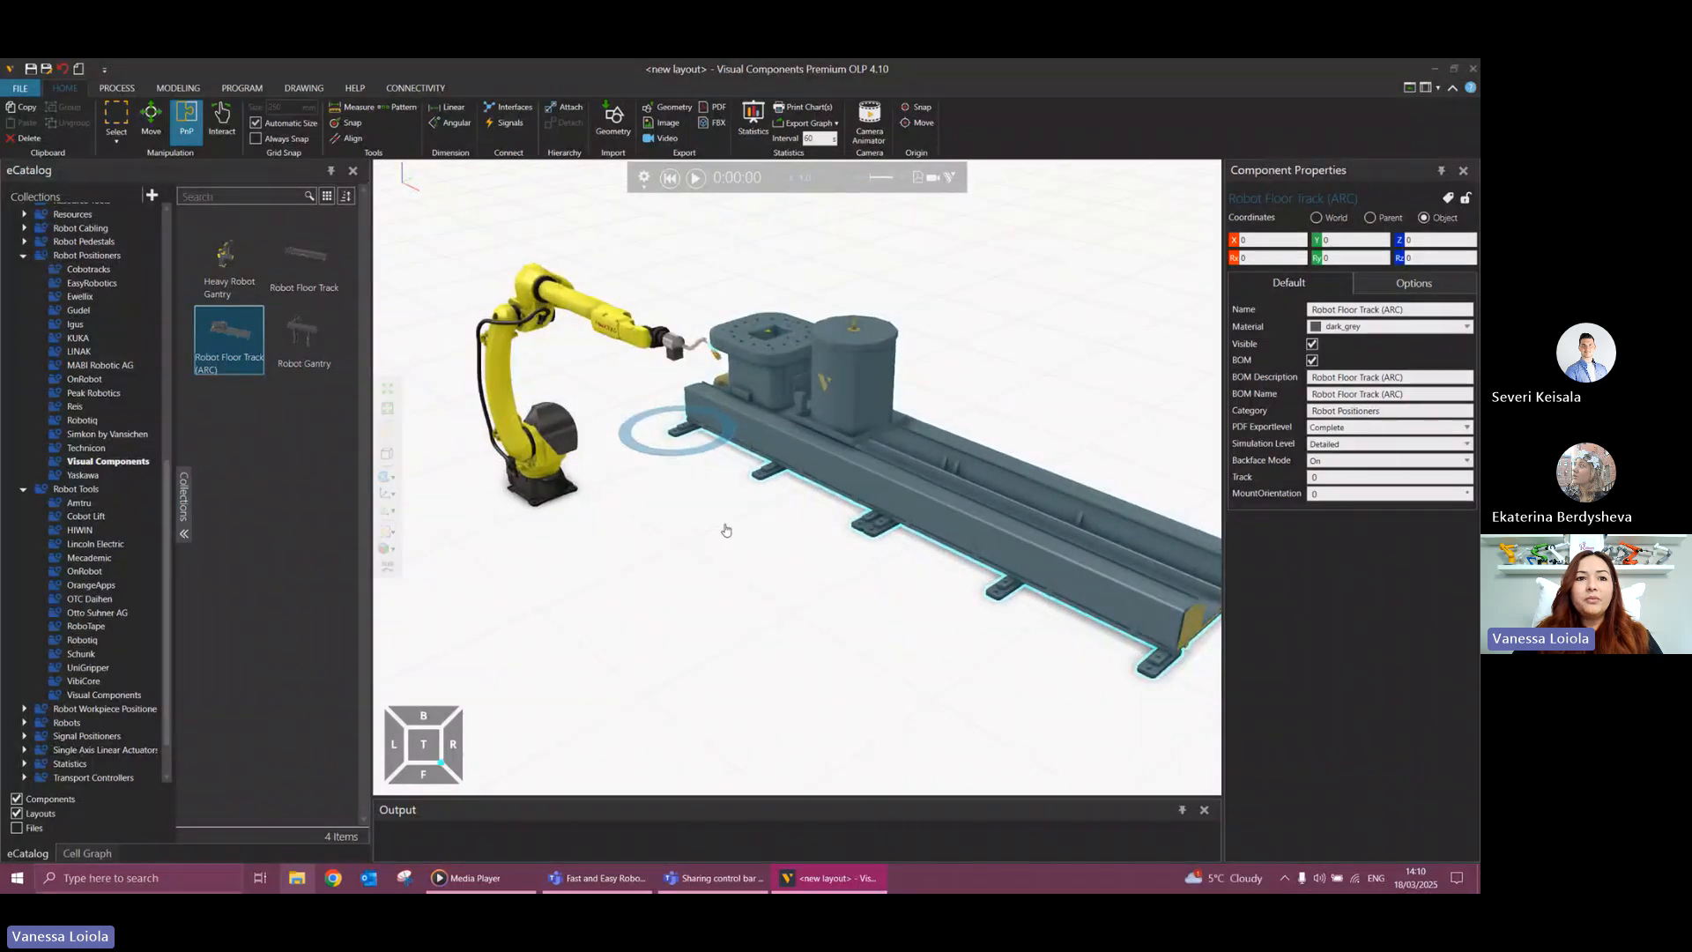
middle_drag(725, 529, 694, 489)
right_drag(698, 494, 679, 550)
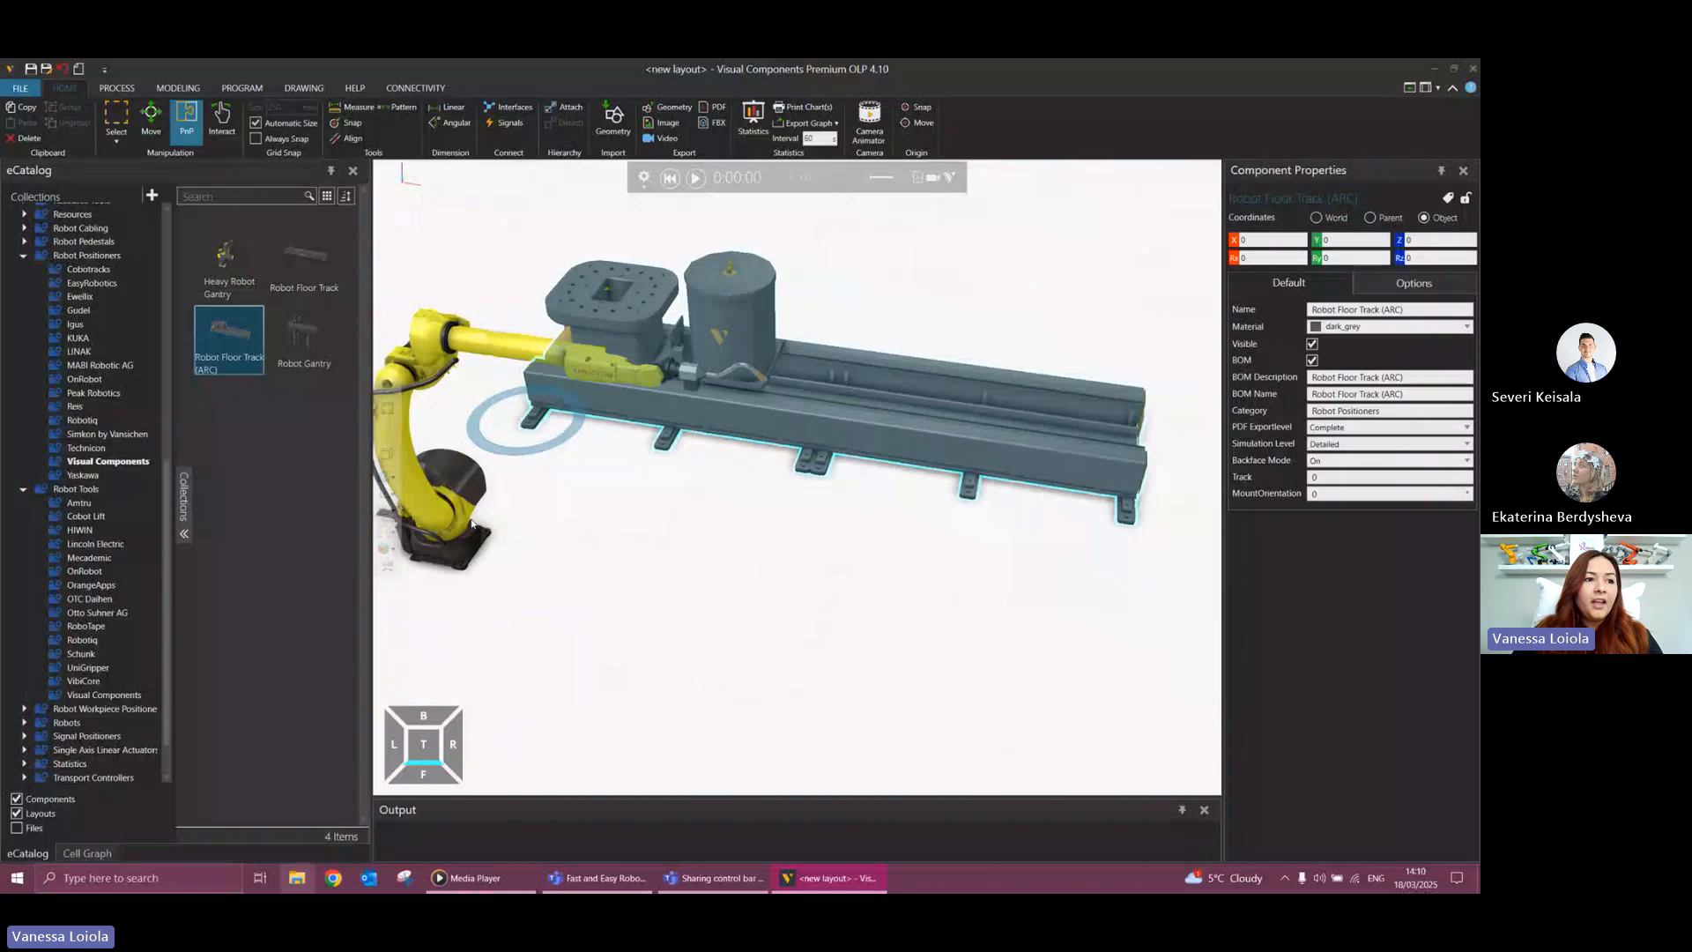
drag(443, 544, 564, 568)
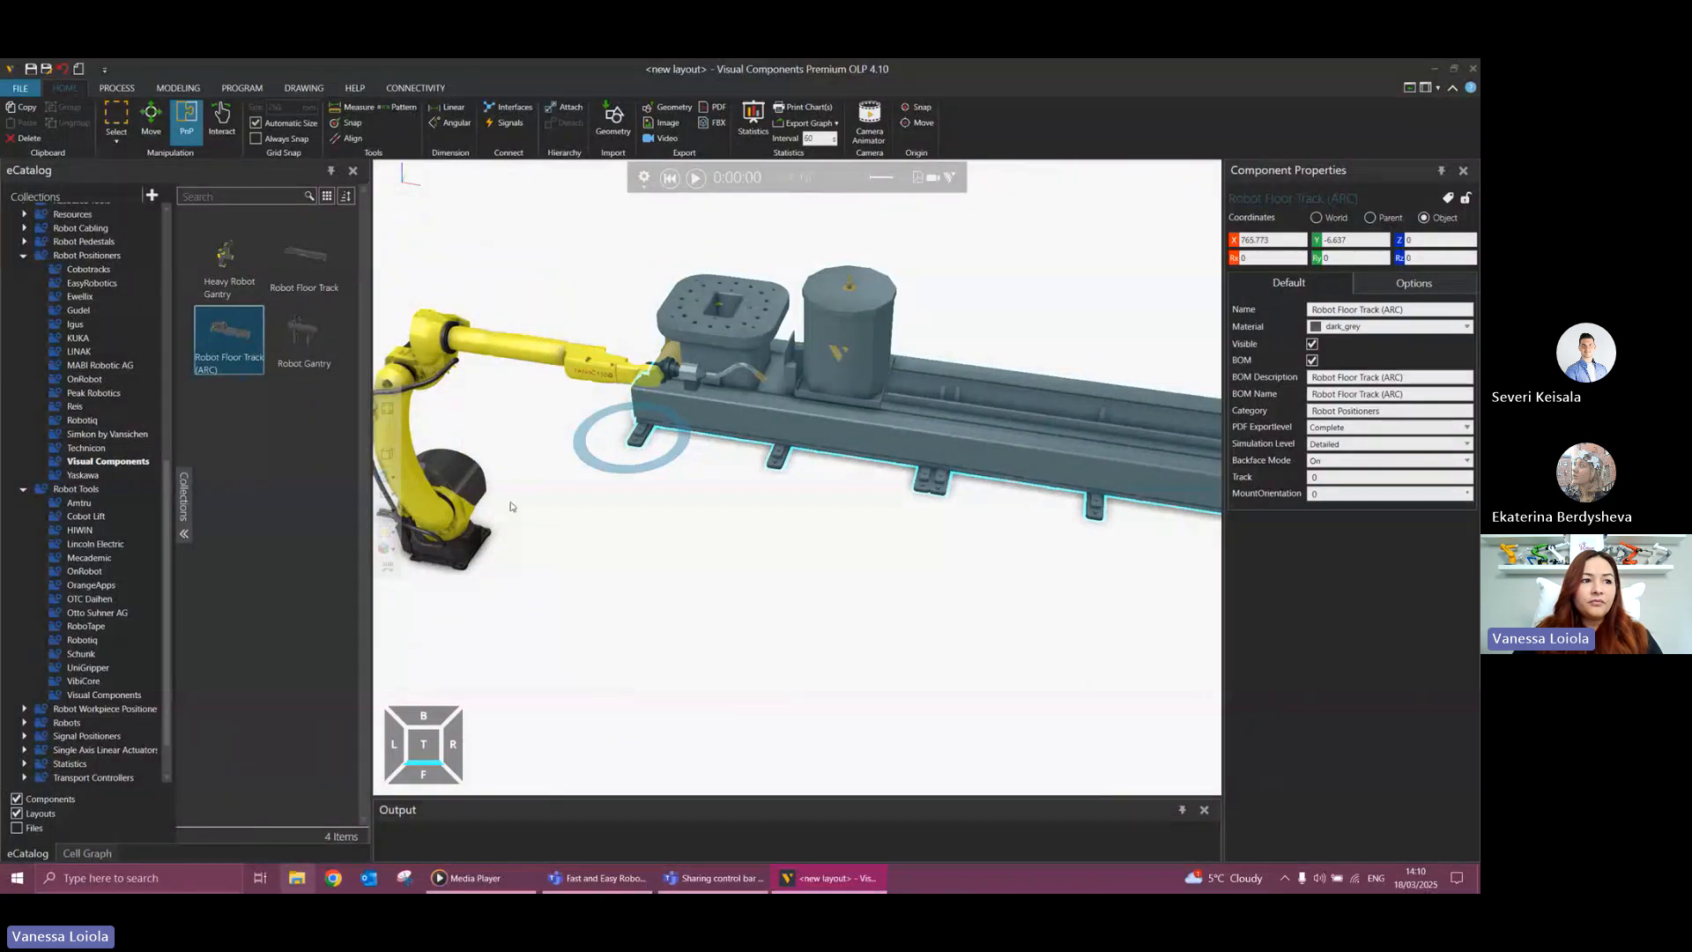
Move the Fanuc robot onto the floor track and snap its base to the carriage's mounting plate.
click(455, 509)
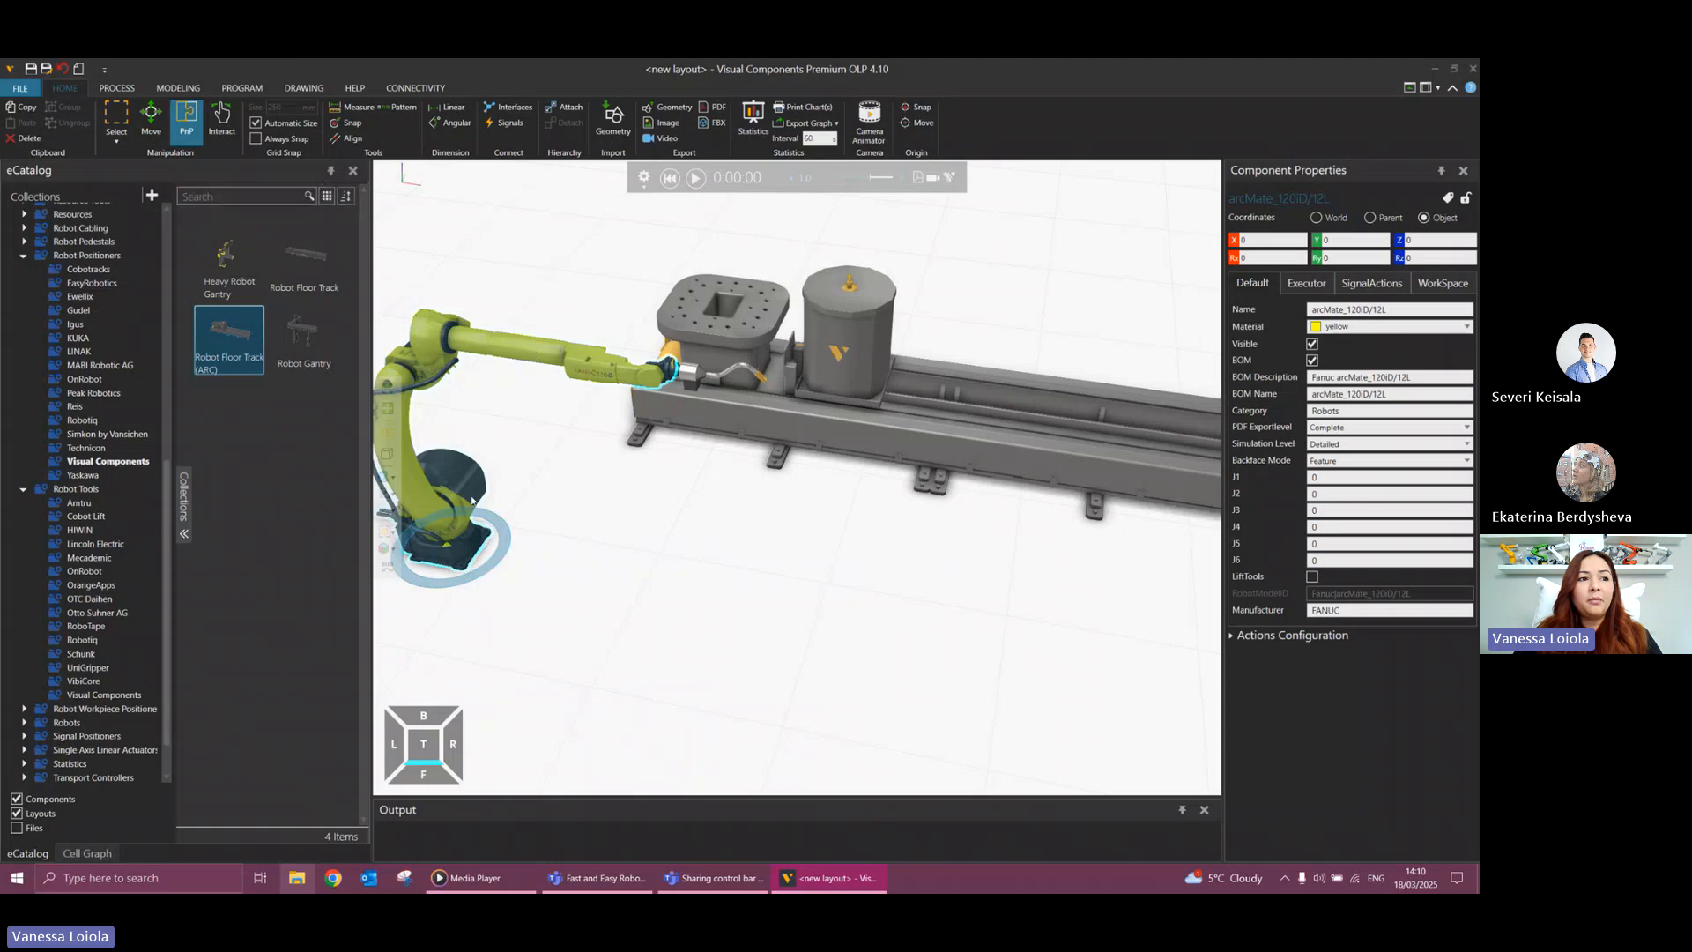
drag(459, 540, 719, 309)
scroll(750, 565, down, 1)
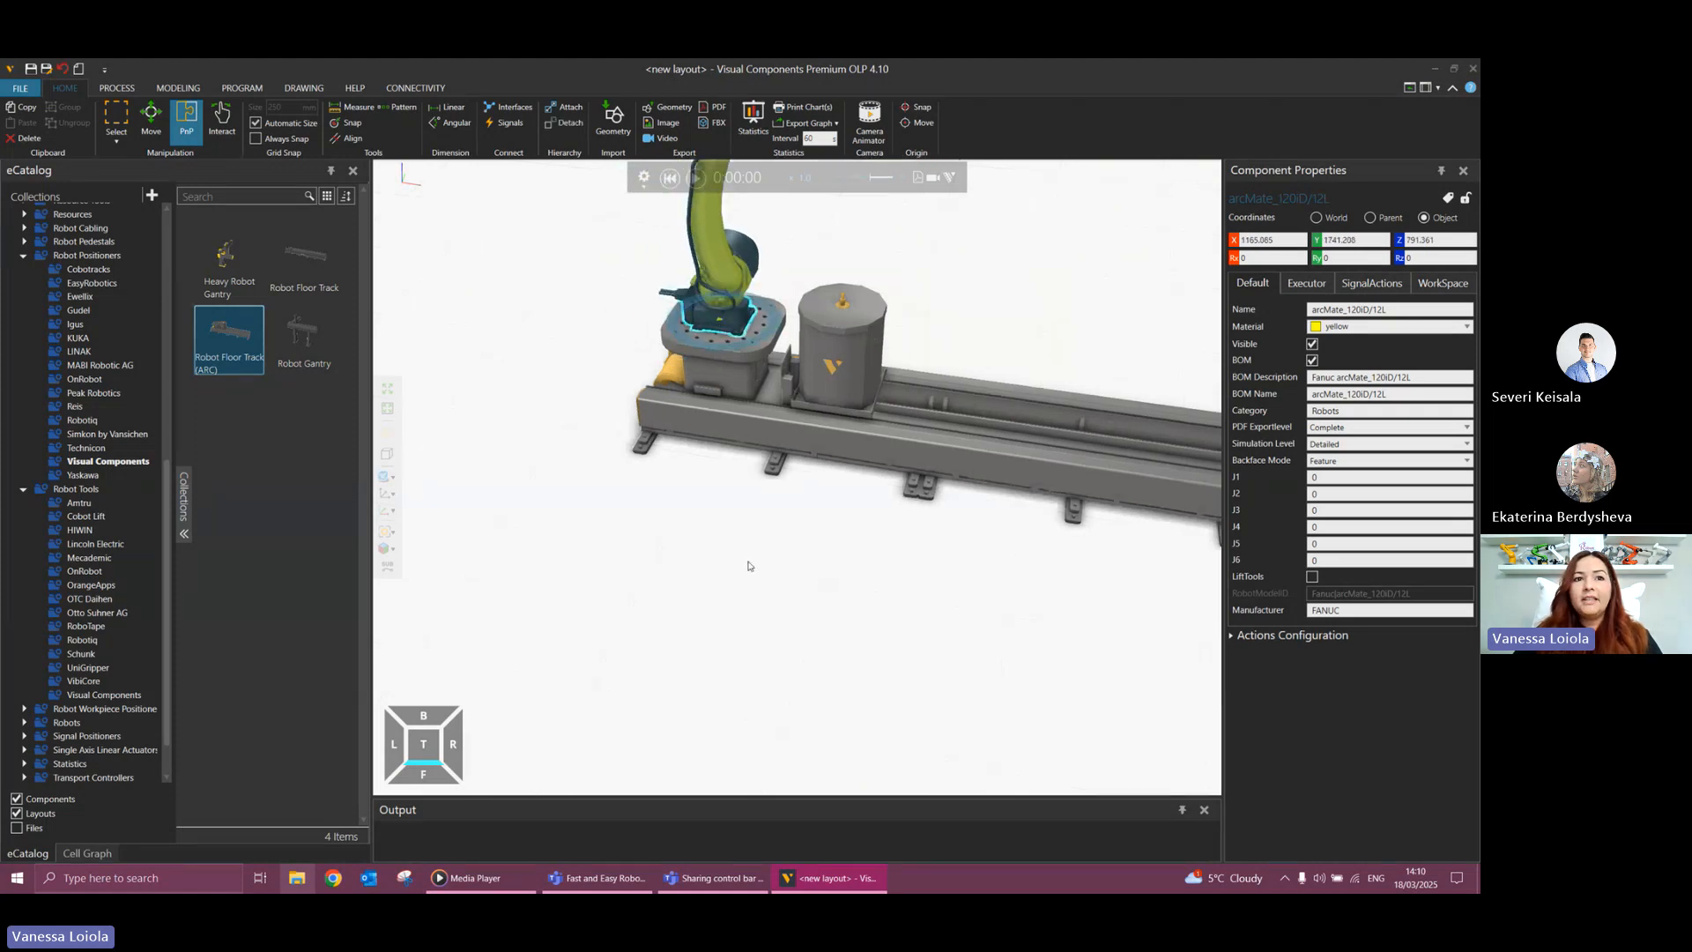
scroll(749, 565, down, 2)
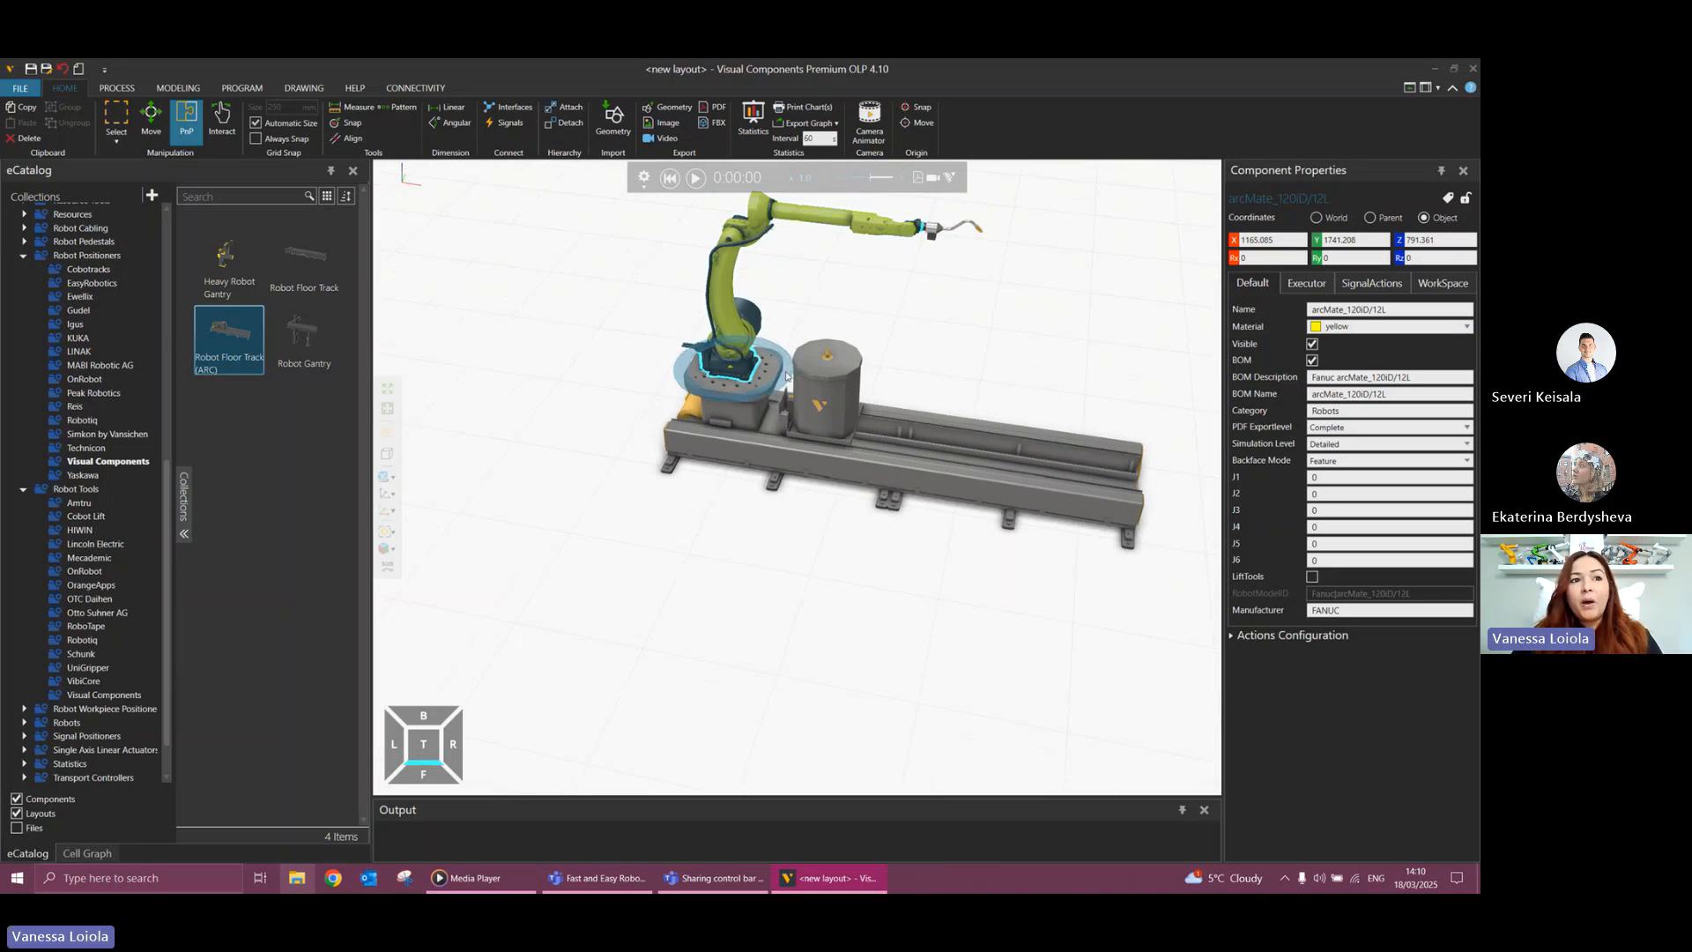
Rotate the Fanuc robot about its own Z axis on the floor track and set Rz to -90.
drag(780, 383, 696, 388)
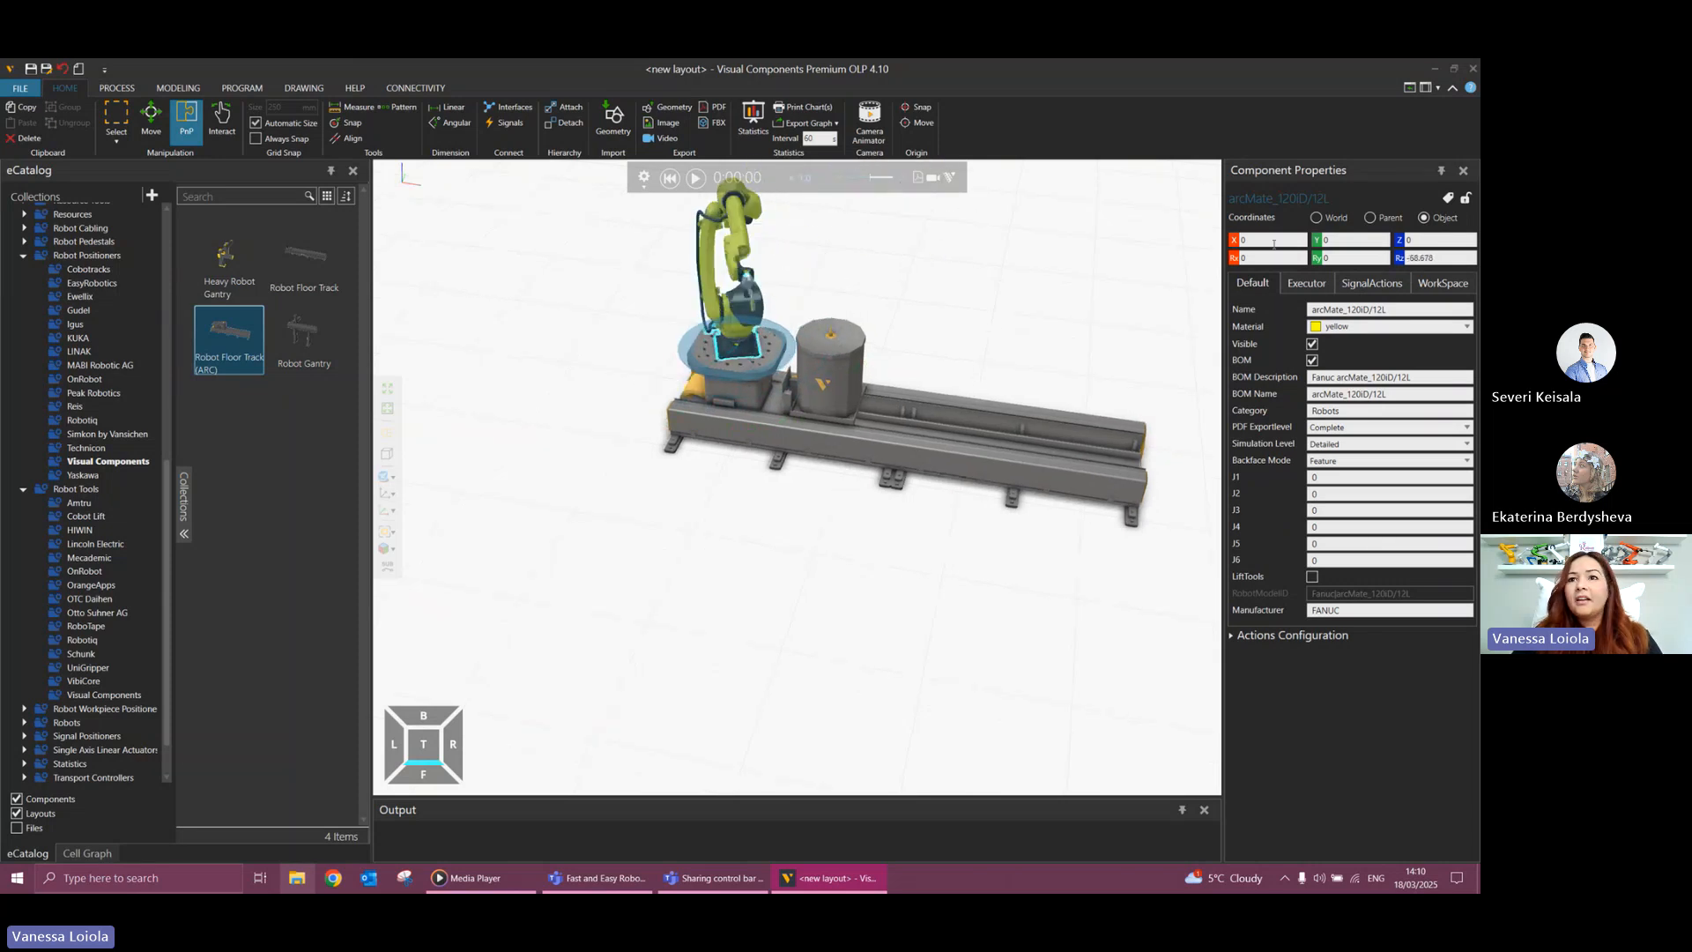
double_click(1426, 257)
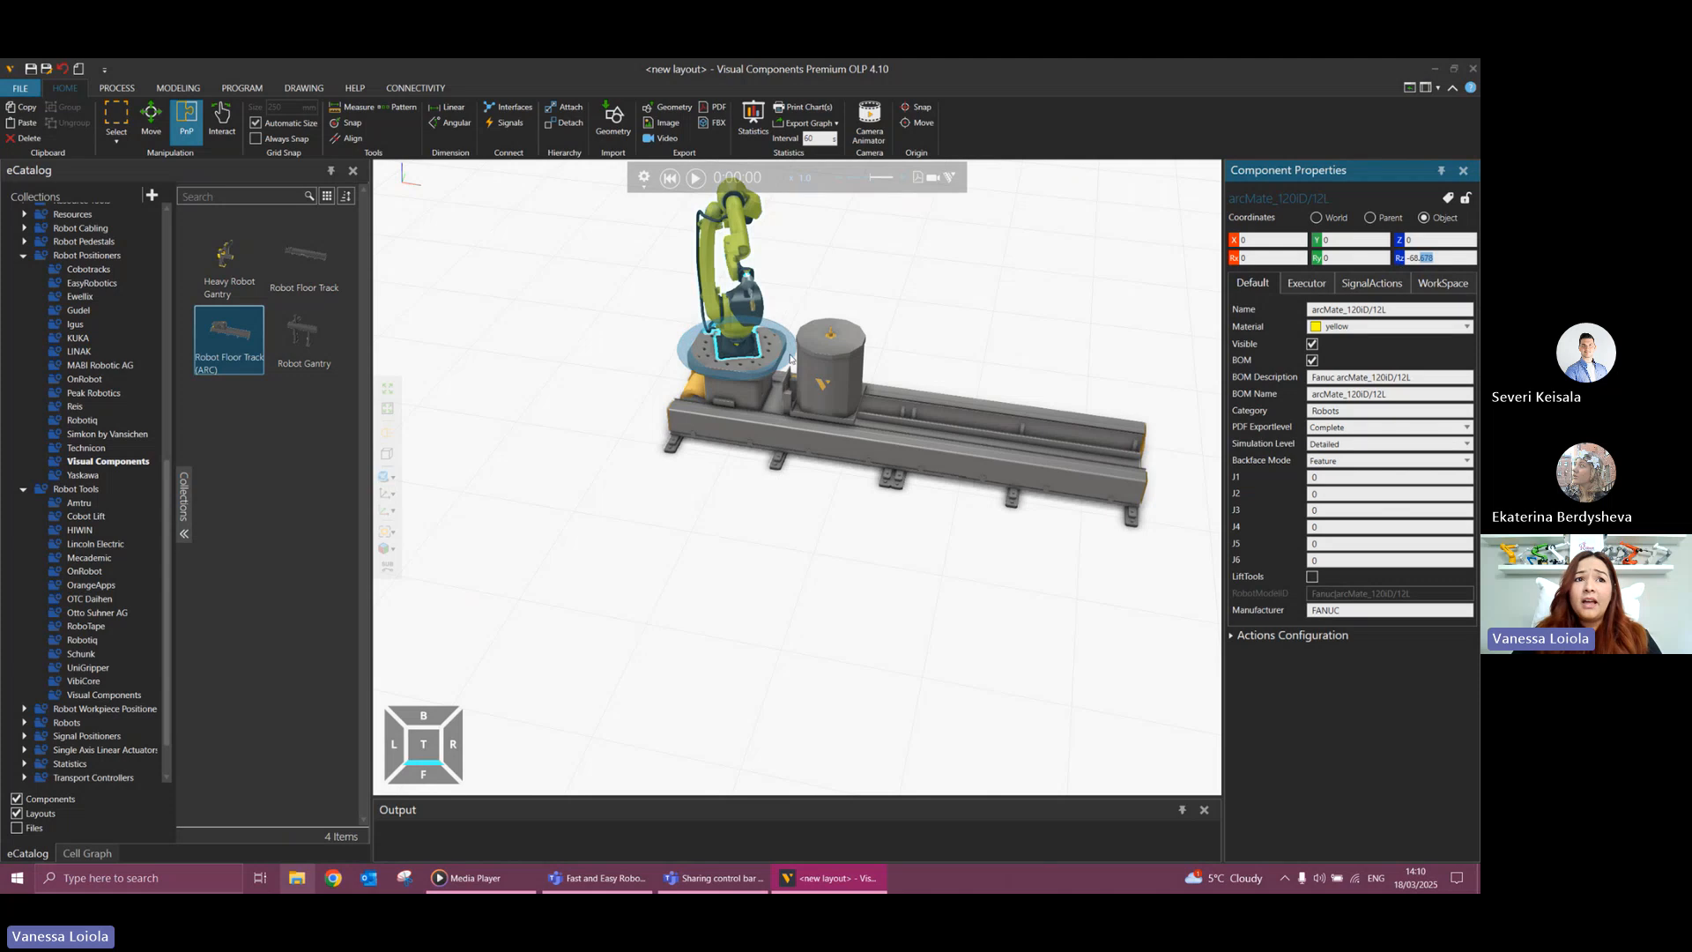
drag(780, 354, 765, 365)
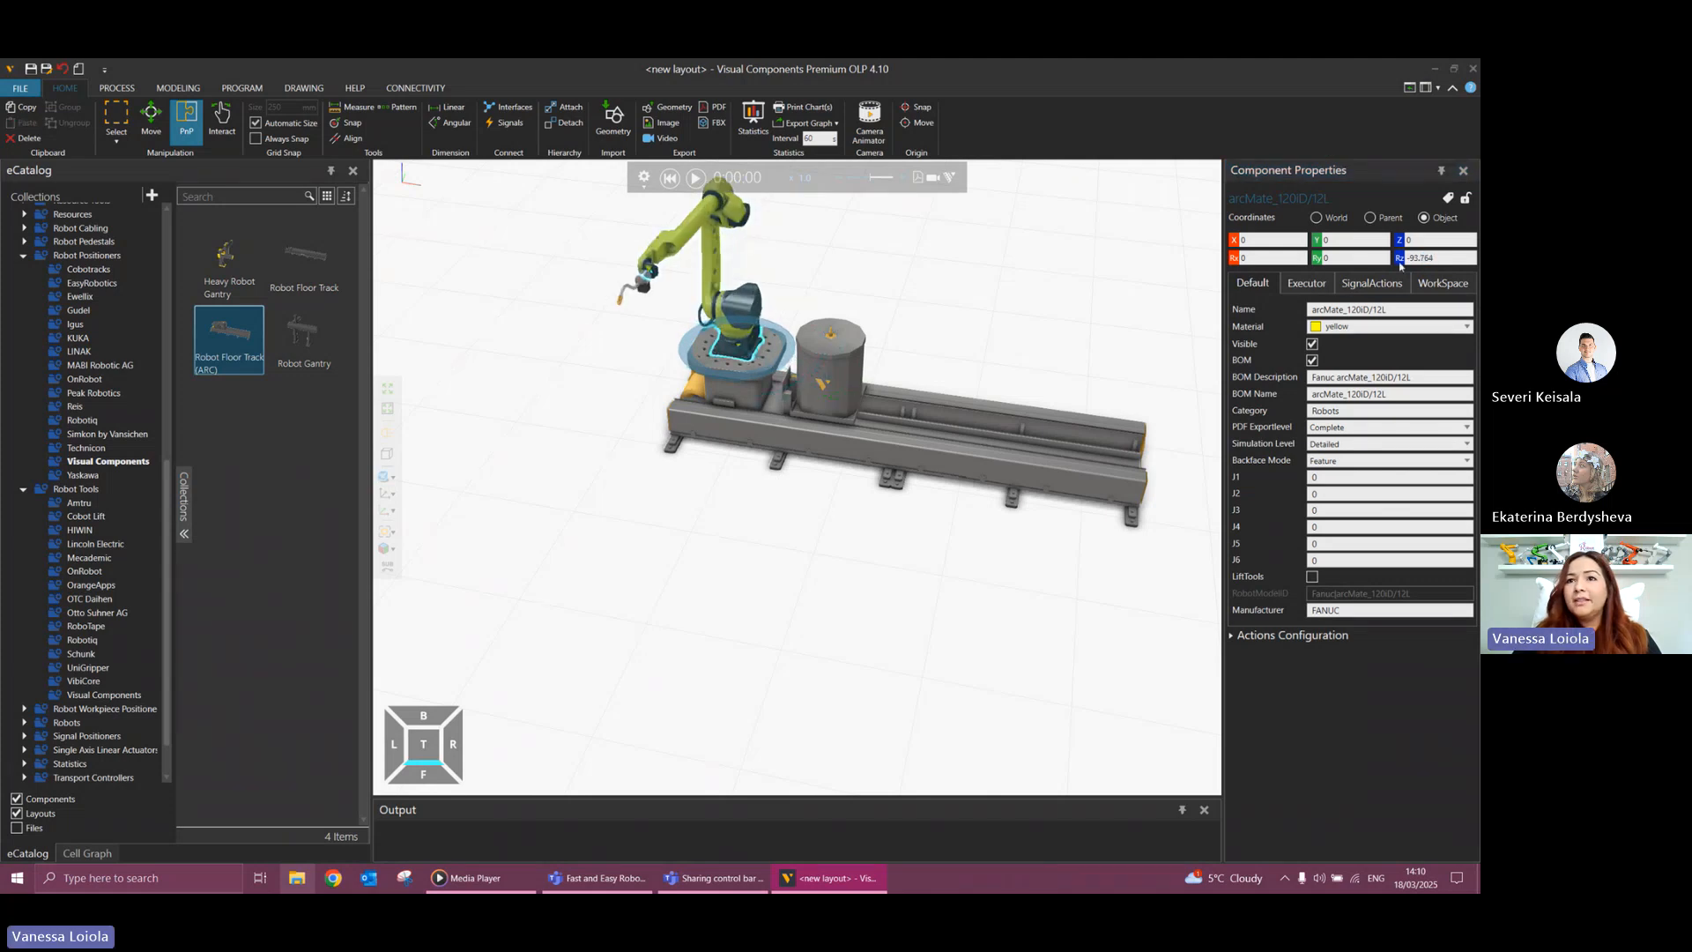
drag(1432, 257, 1413, 259)
text(90)
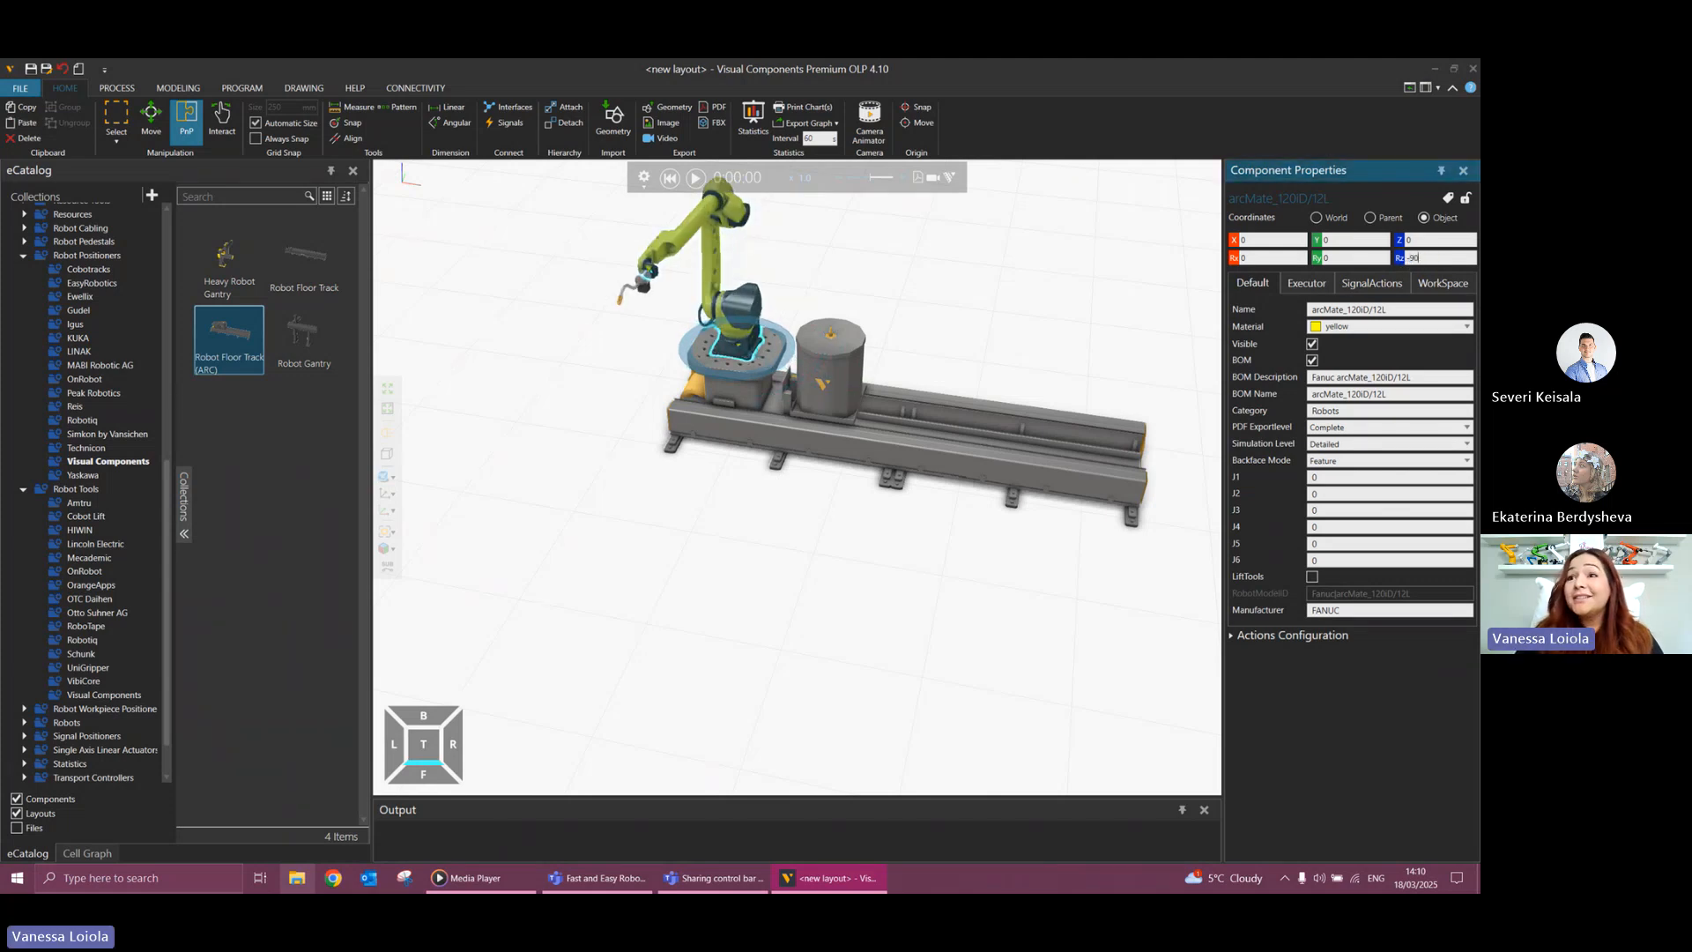
key(Return)
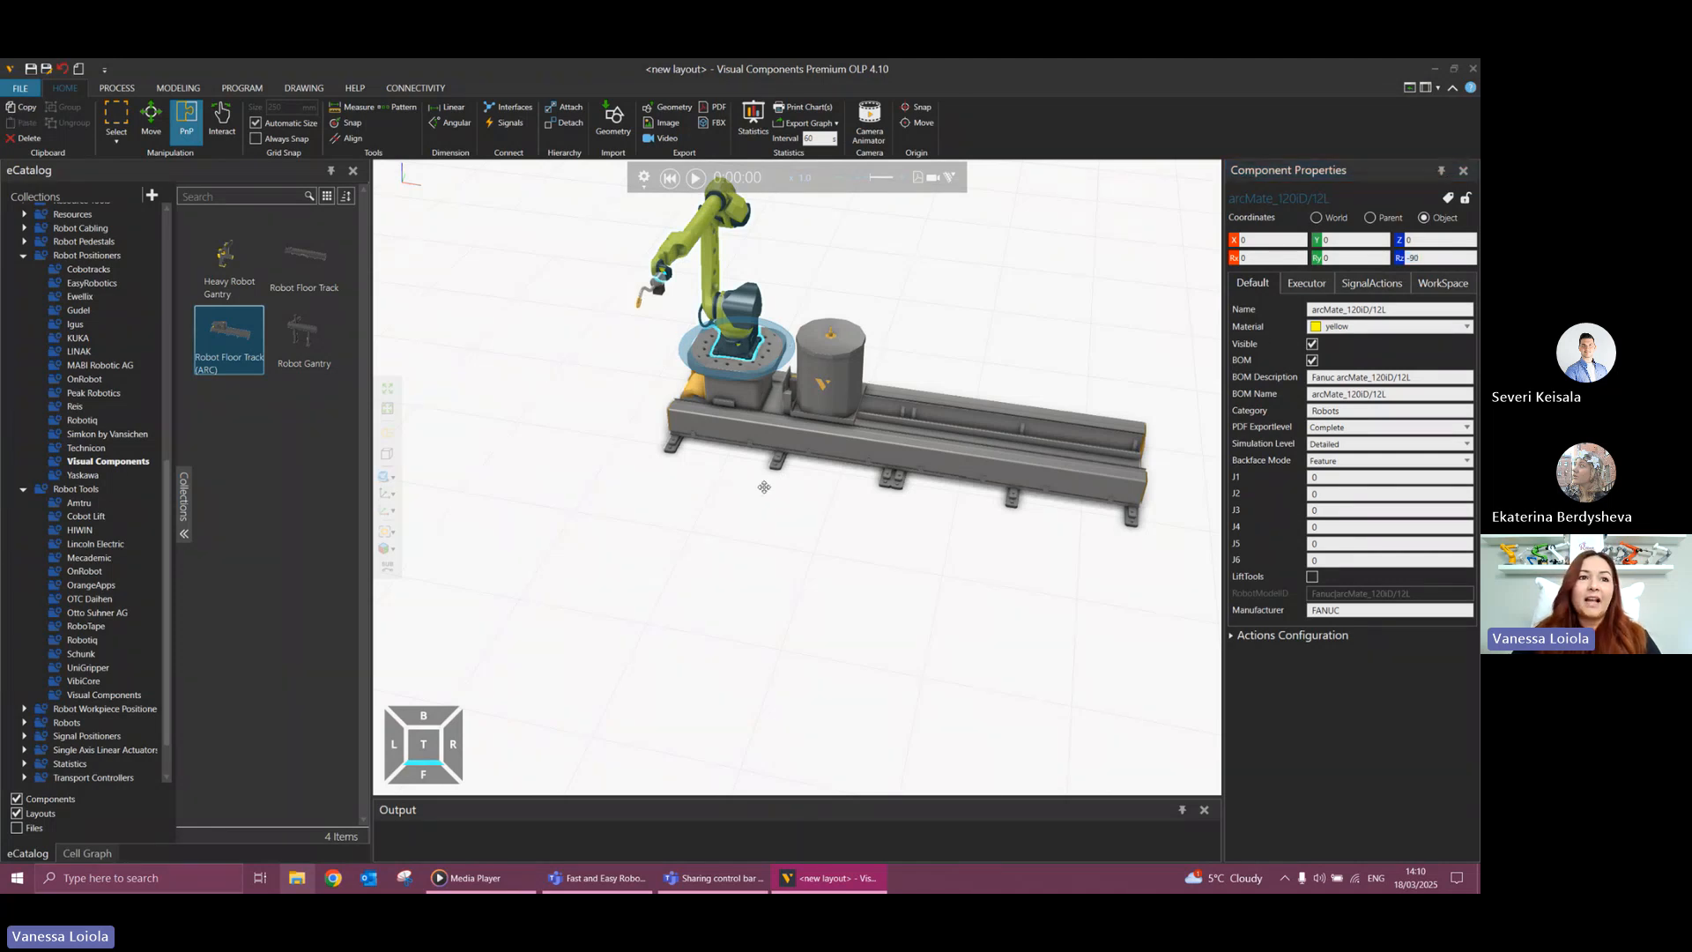
Collapse the Robot Positioners and Robot Tools collections, and list the Visual Components models under Robot Workpiece Positioners.
right_drag(763, 484, 804, 486)
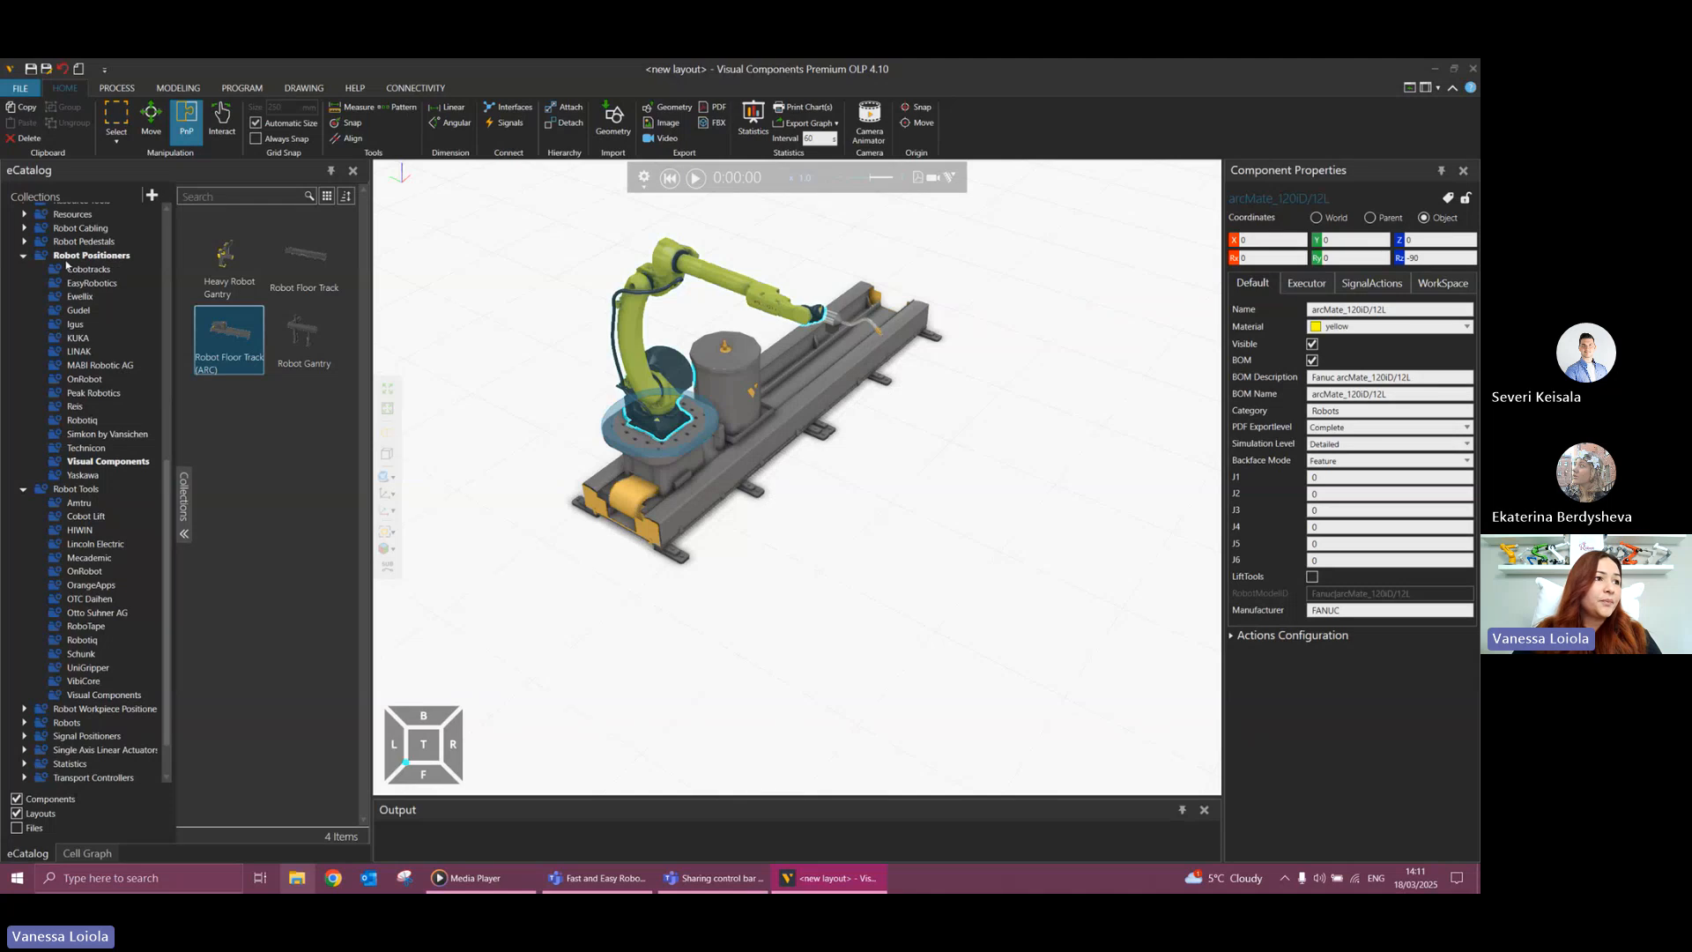
click(24, 255)
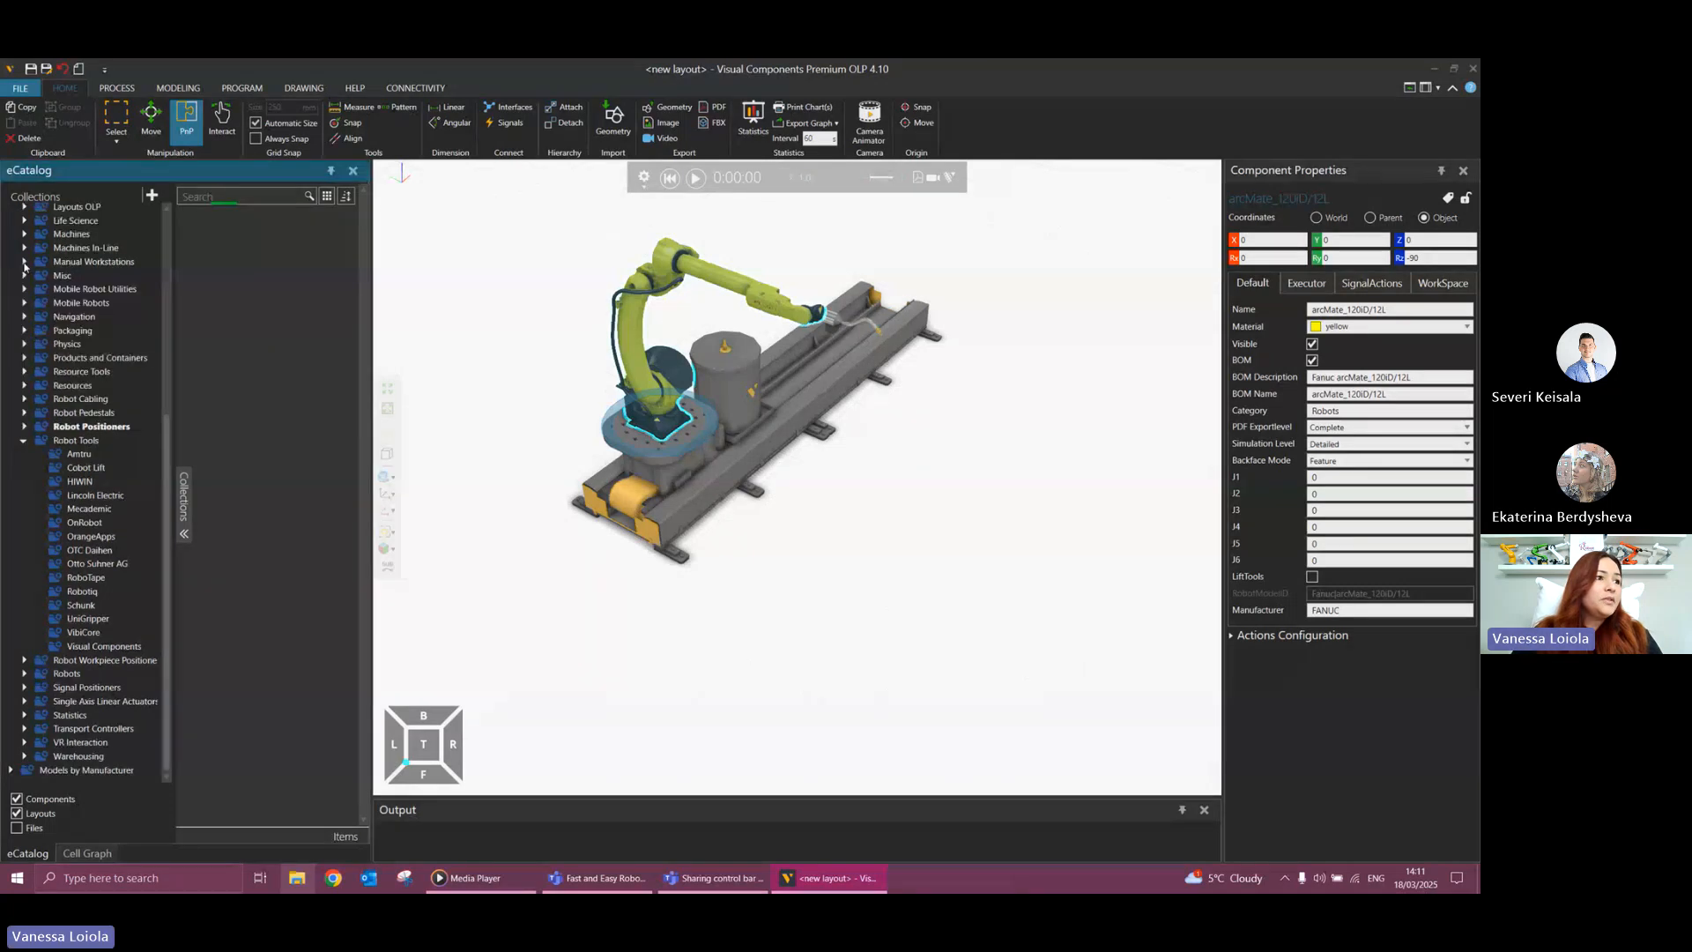
click(24, 440)
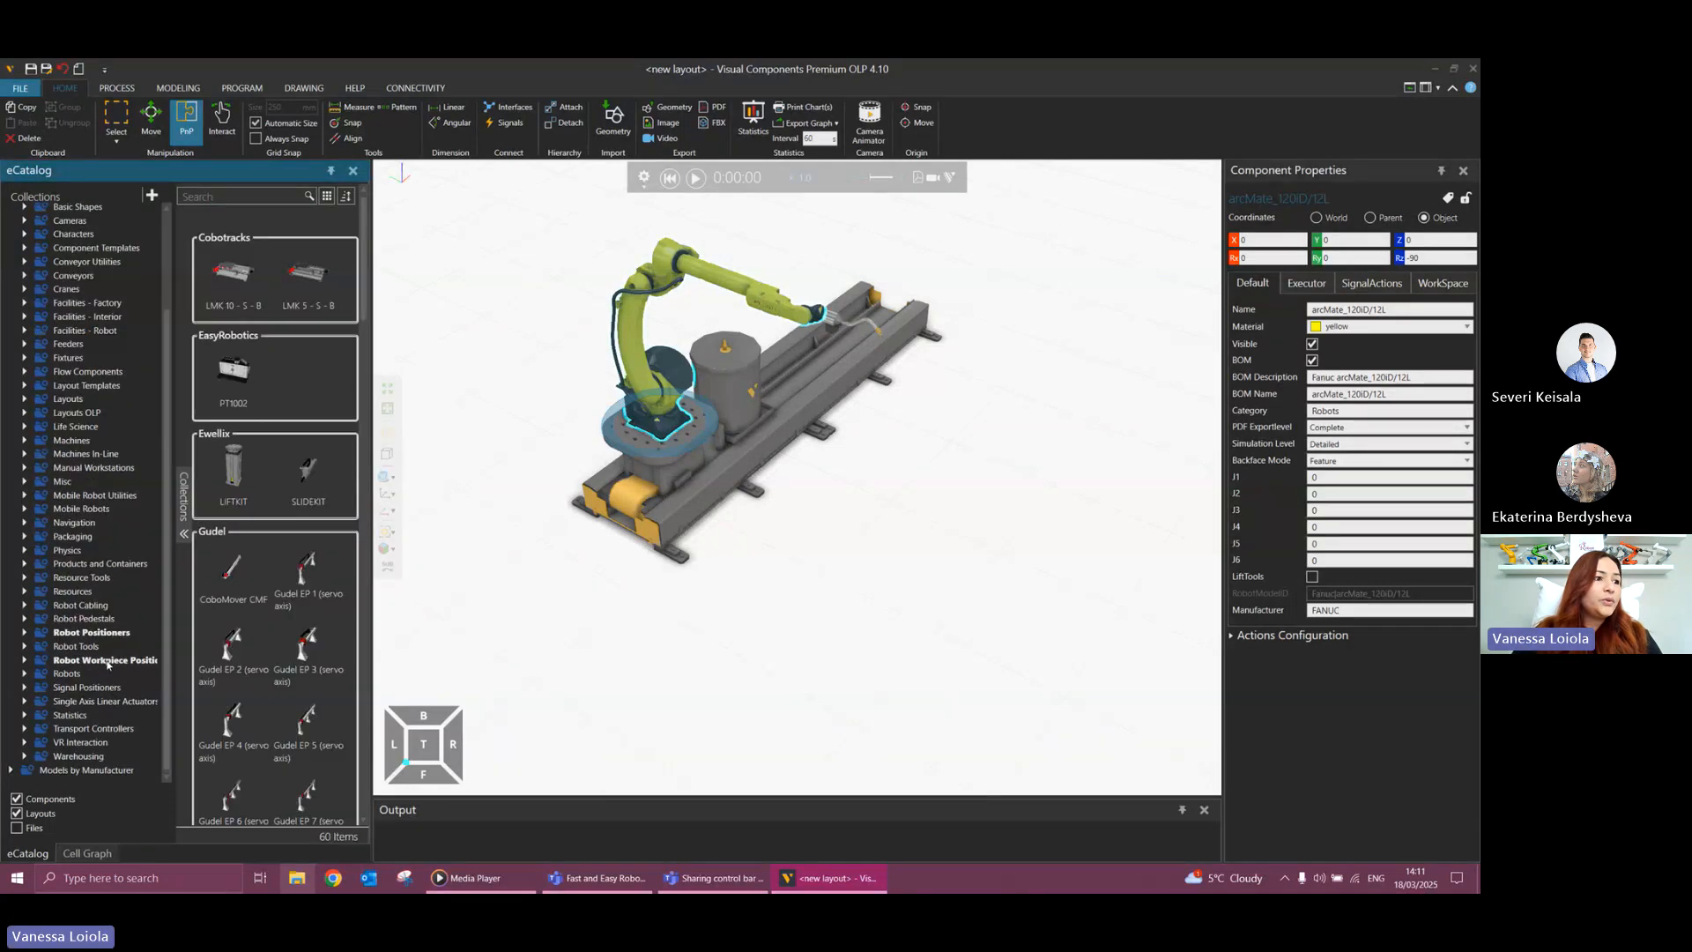
click(117, 663)
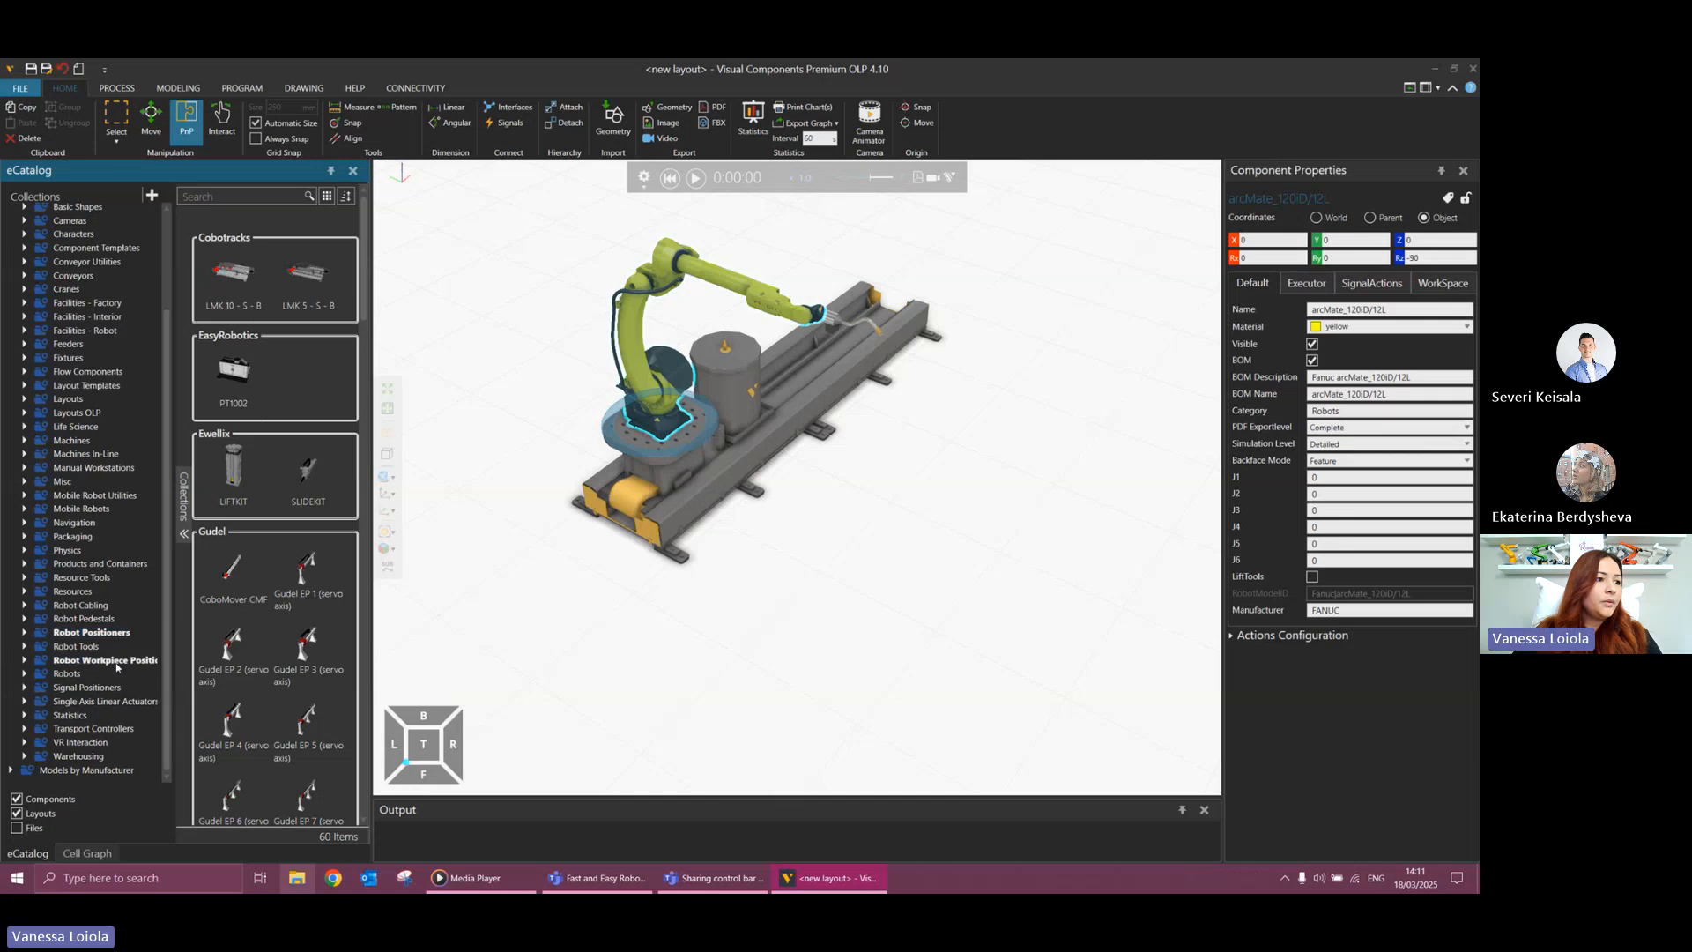
click(24, 660)
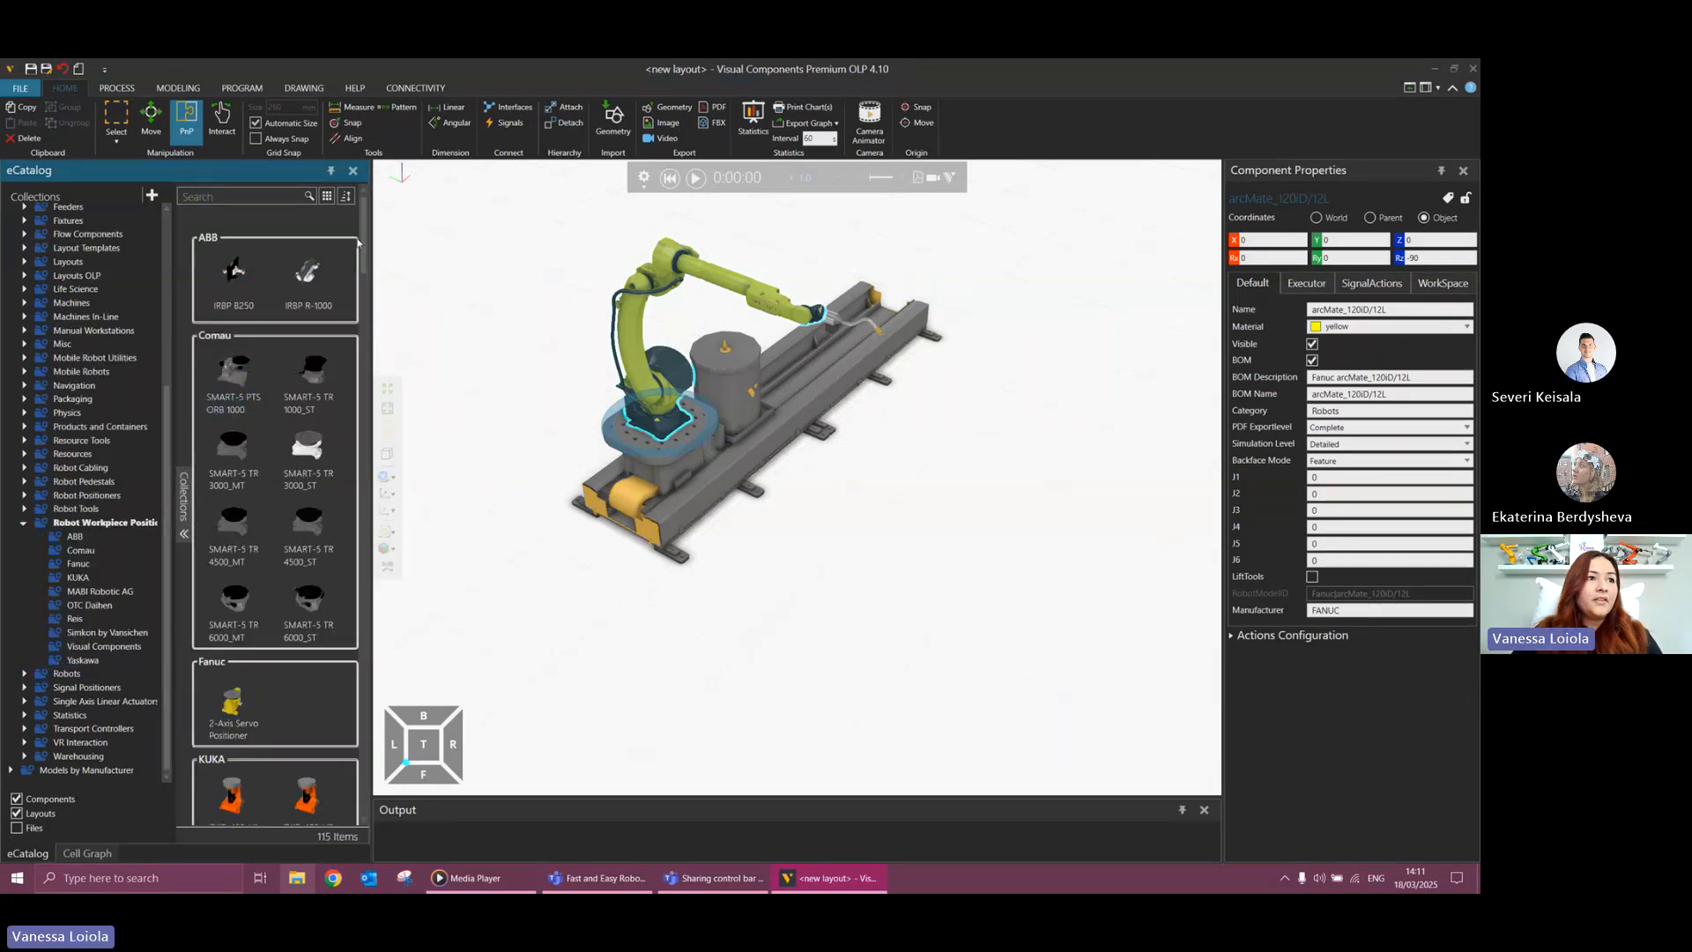
drag(363, 245, 358, 665)
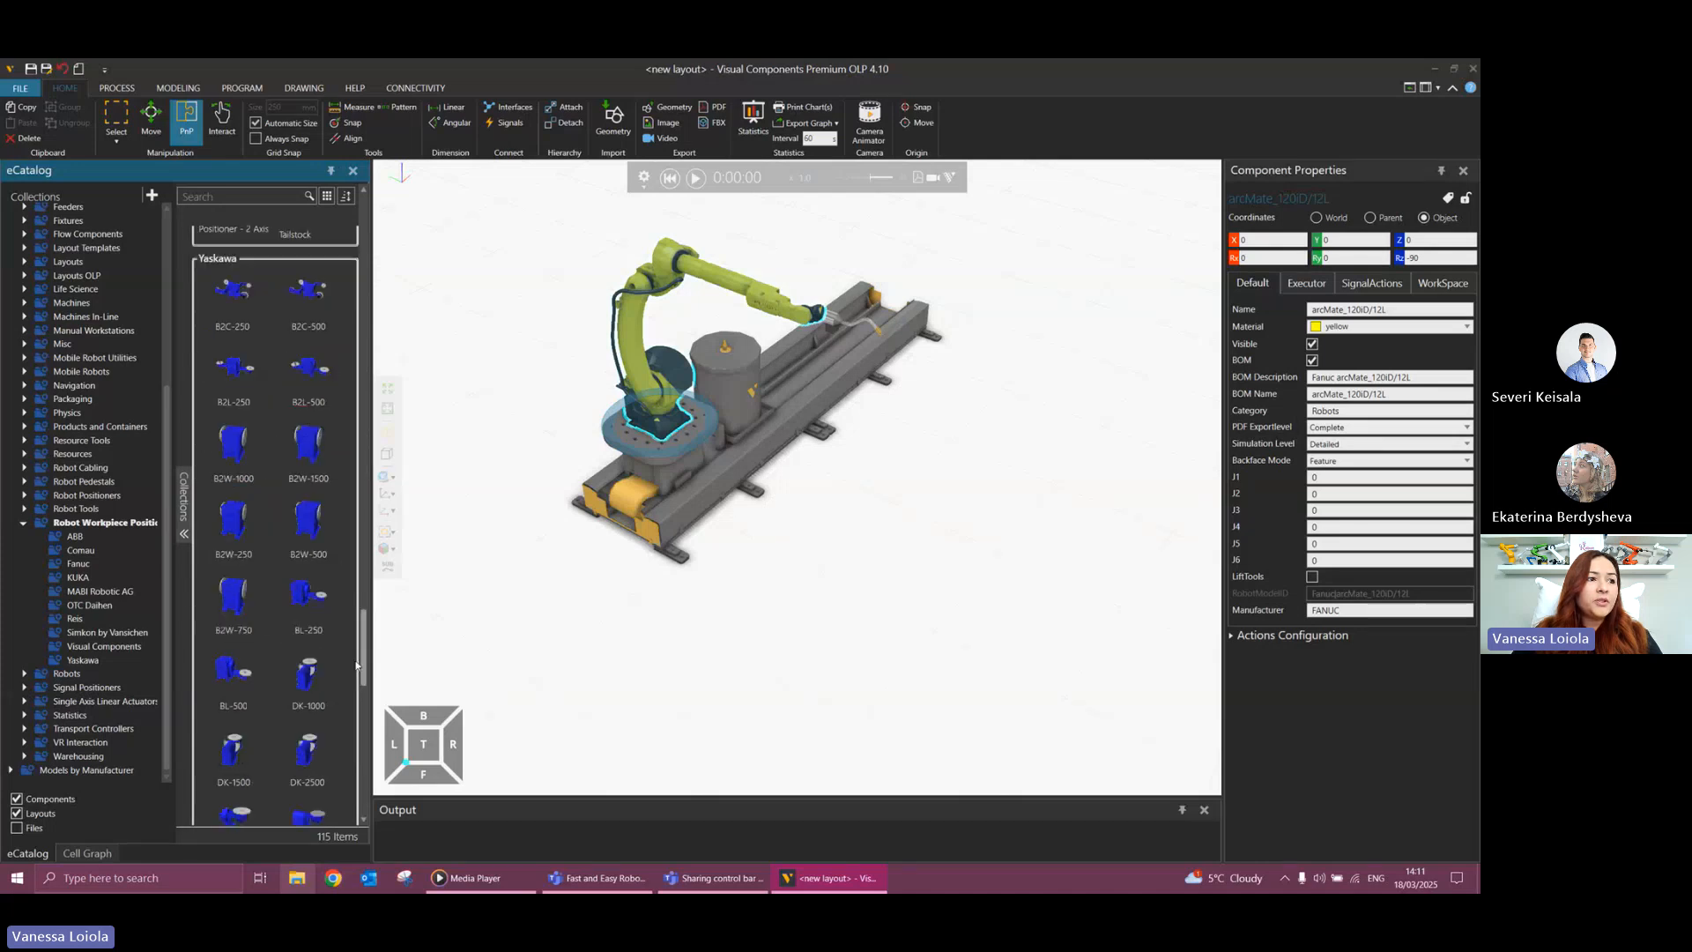
click(112, 647)
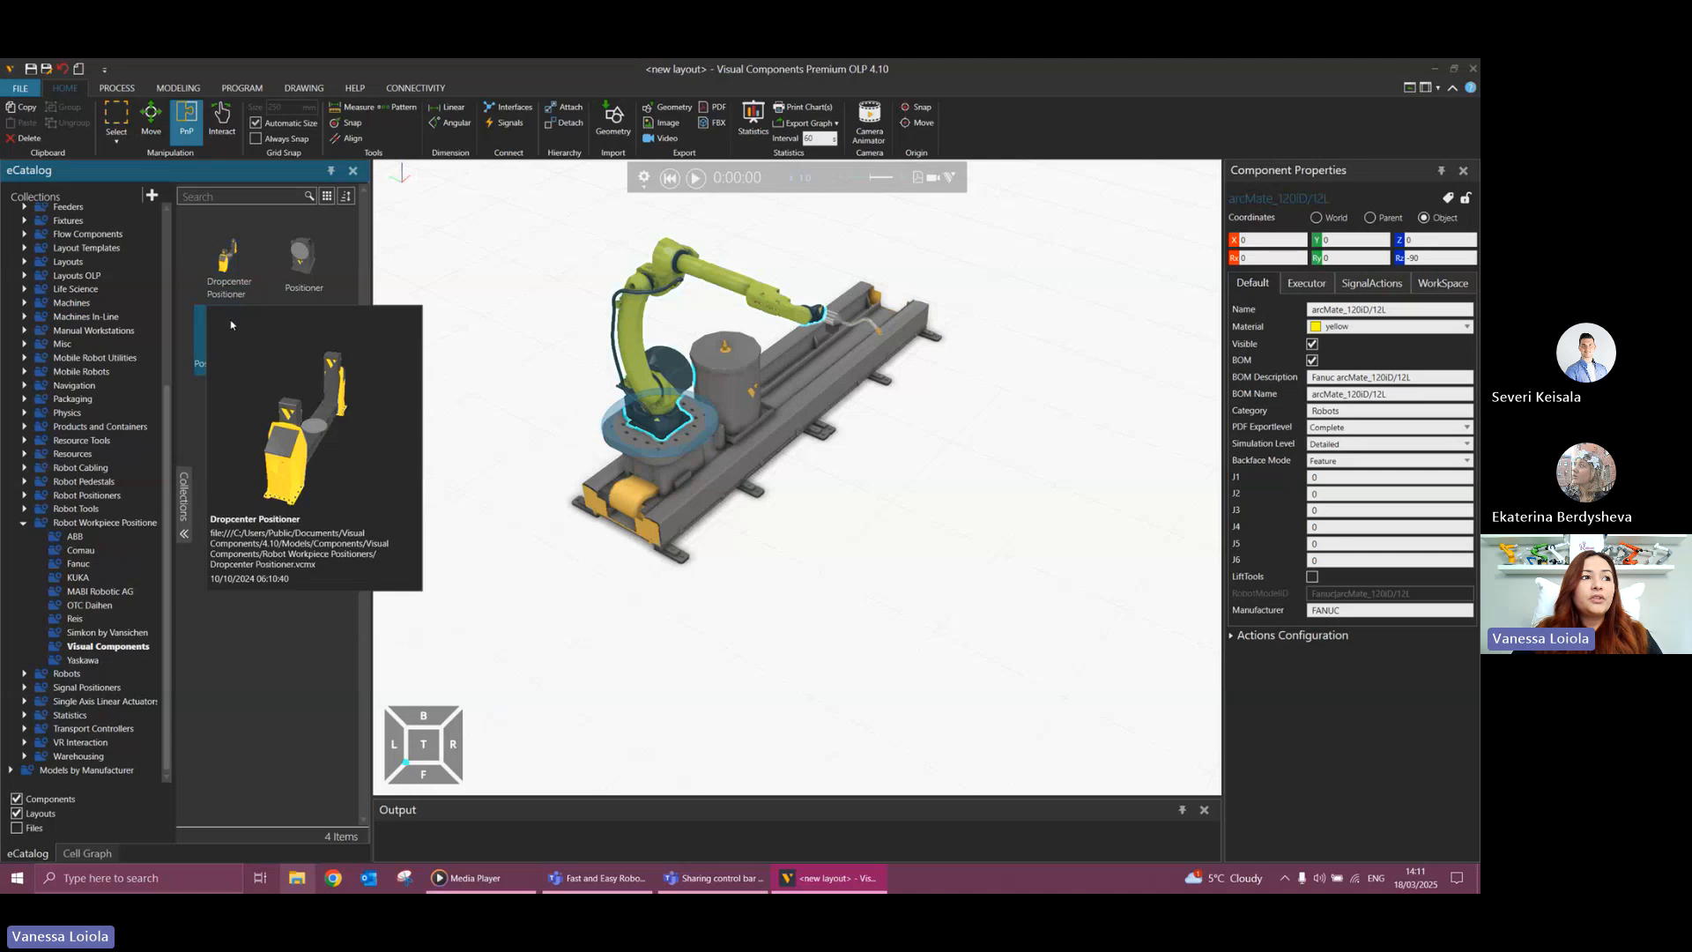
Add the Positioner - 2 Axis beside the floor track and set its Rz rotation to 90 in object coordinates.
drag(216, 335, 896, 499)
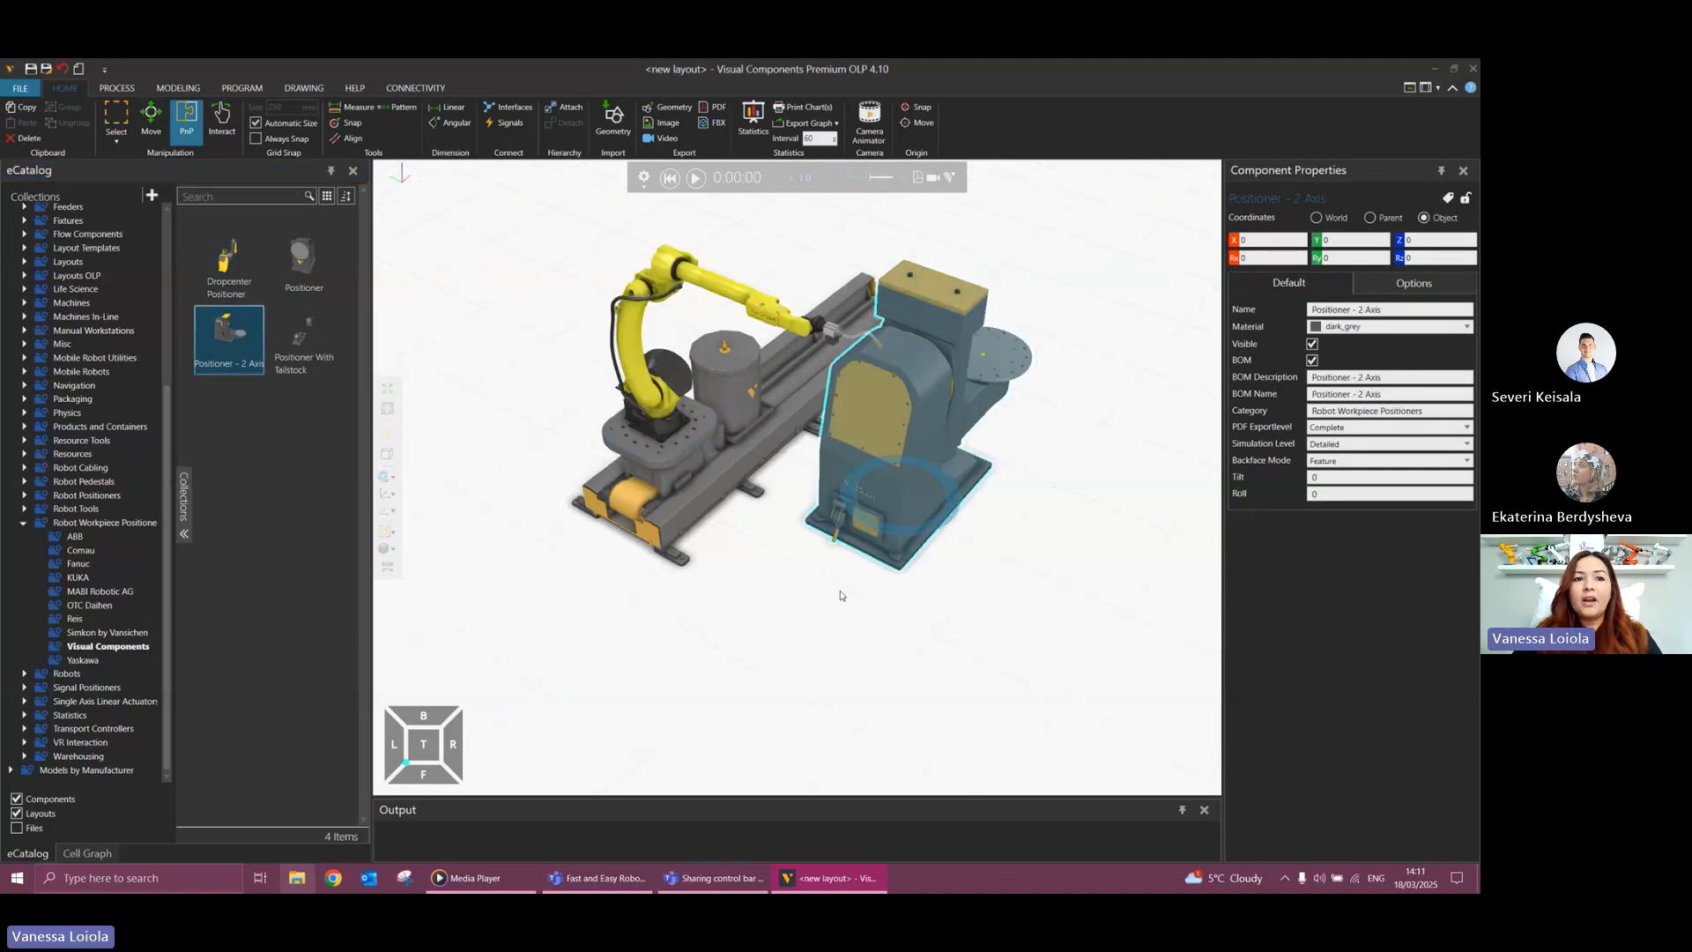
mouse_move(838, 596)
right_down()
mouse_move(859, 605)
mouse_move(834, 605)
mouse_move(841, 622)
right_up()
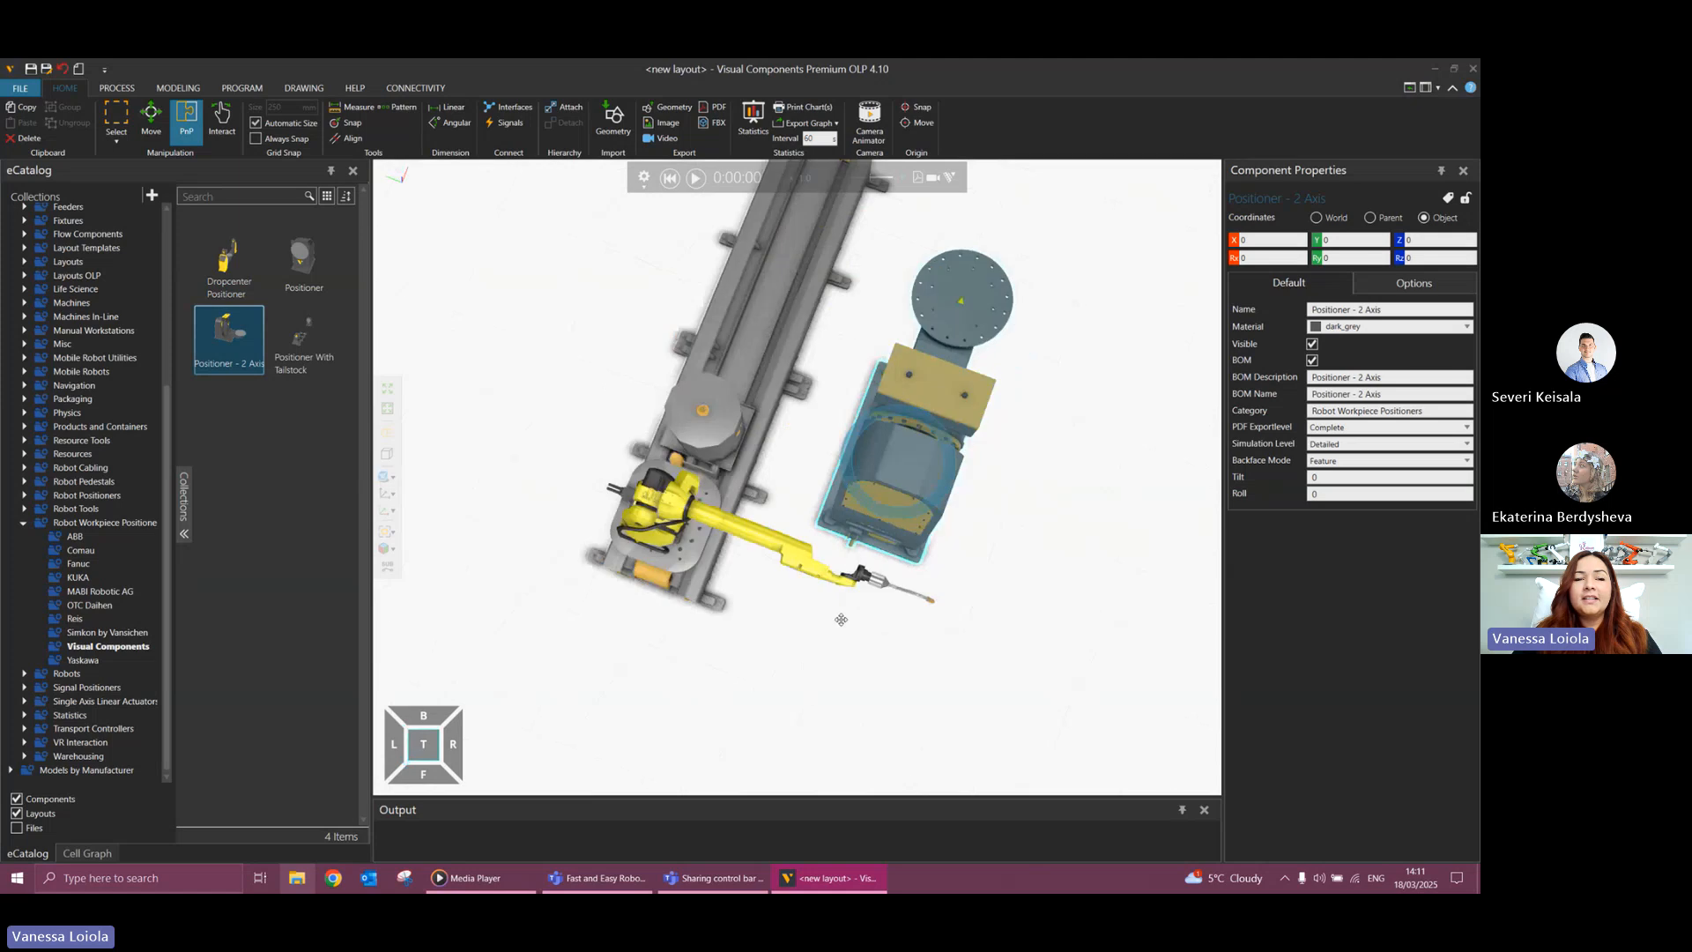
drag(853, 500, 945, 515)
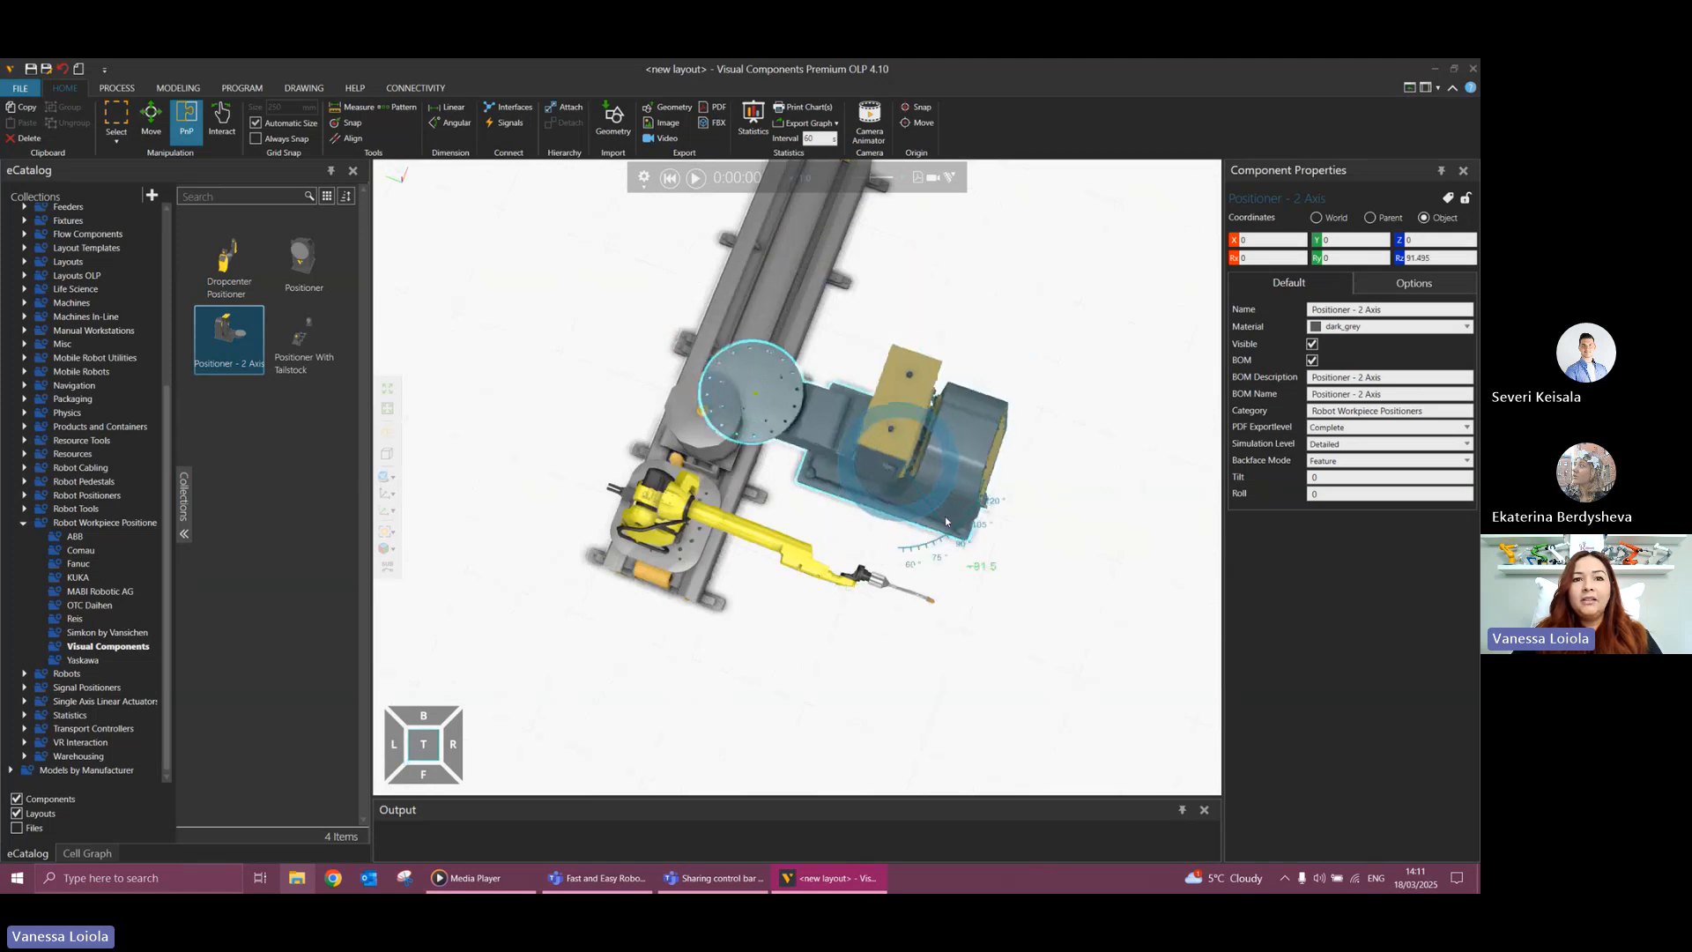
click(1434, 258)
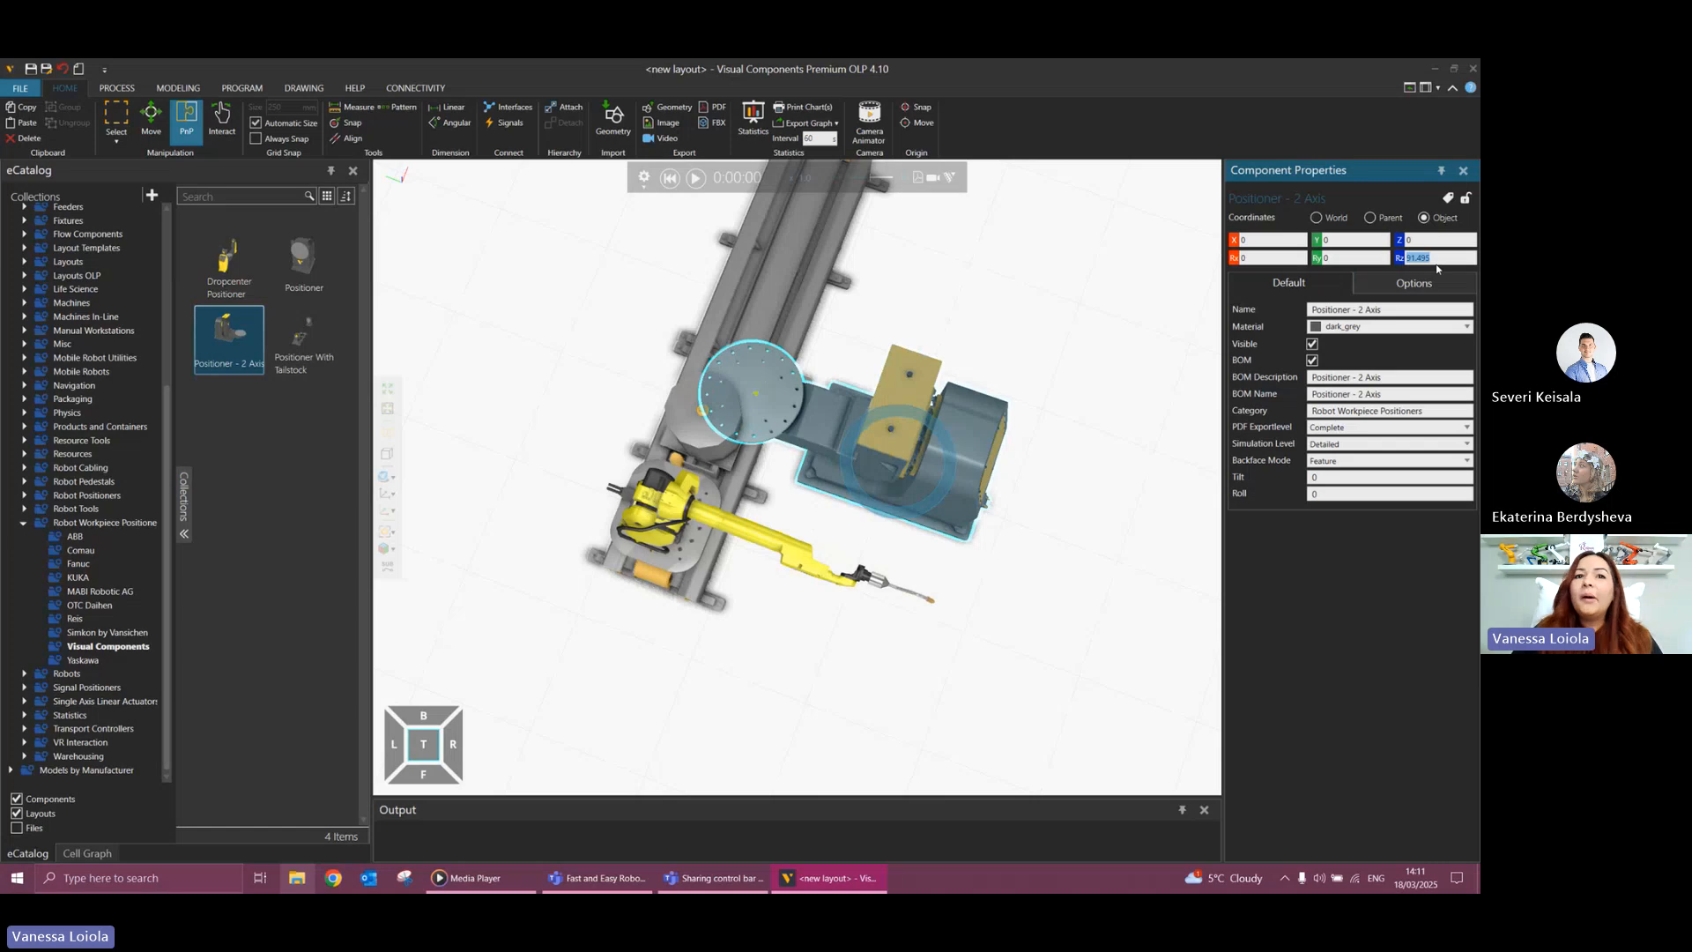
text(90)
key(Return)
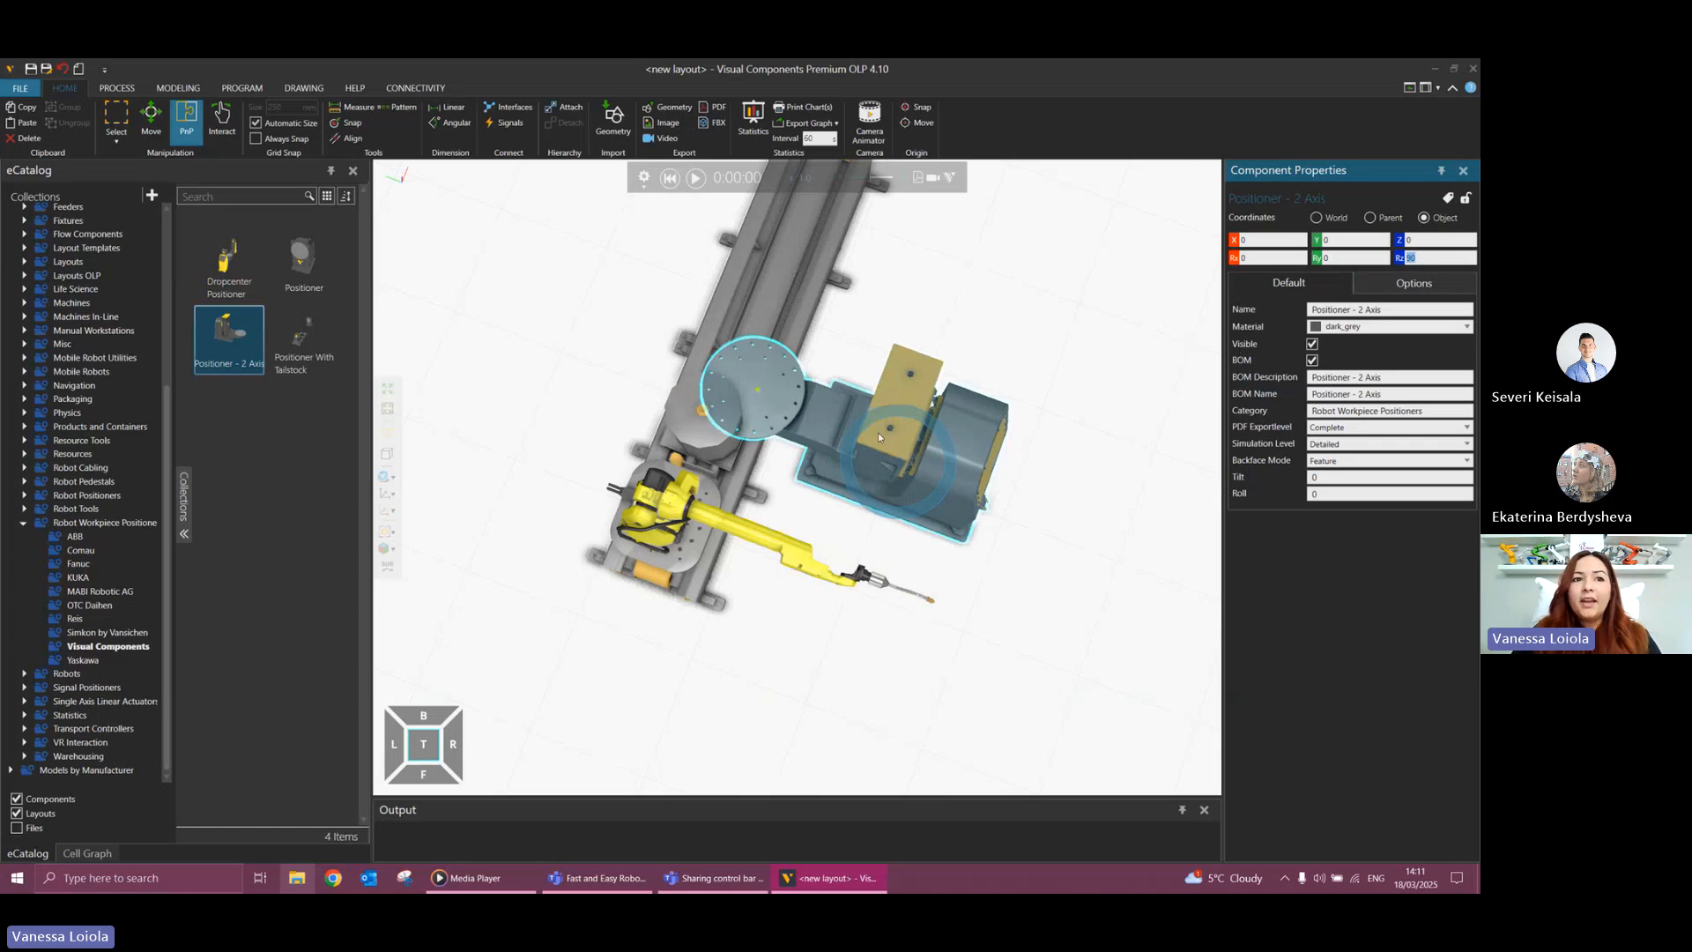
Move the 2-axis positioner clear of the floor track so its round table sits beside the track within the robot's reach.
drag(802, 424, 927, 408)
middle_drag(781, 442, 796, 404)
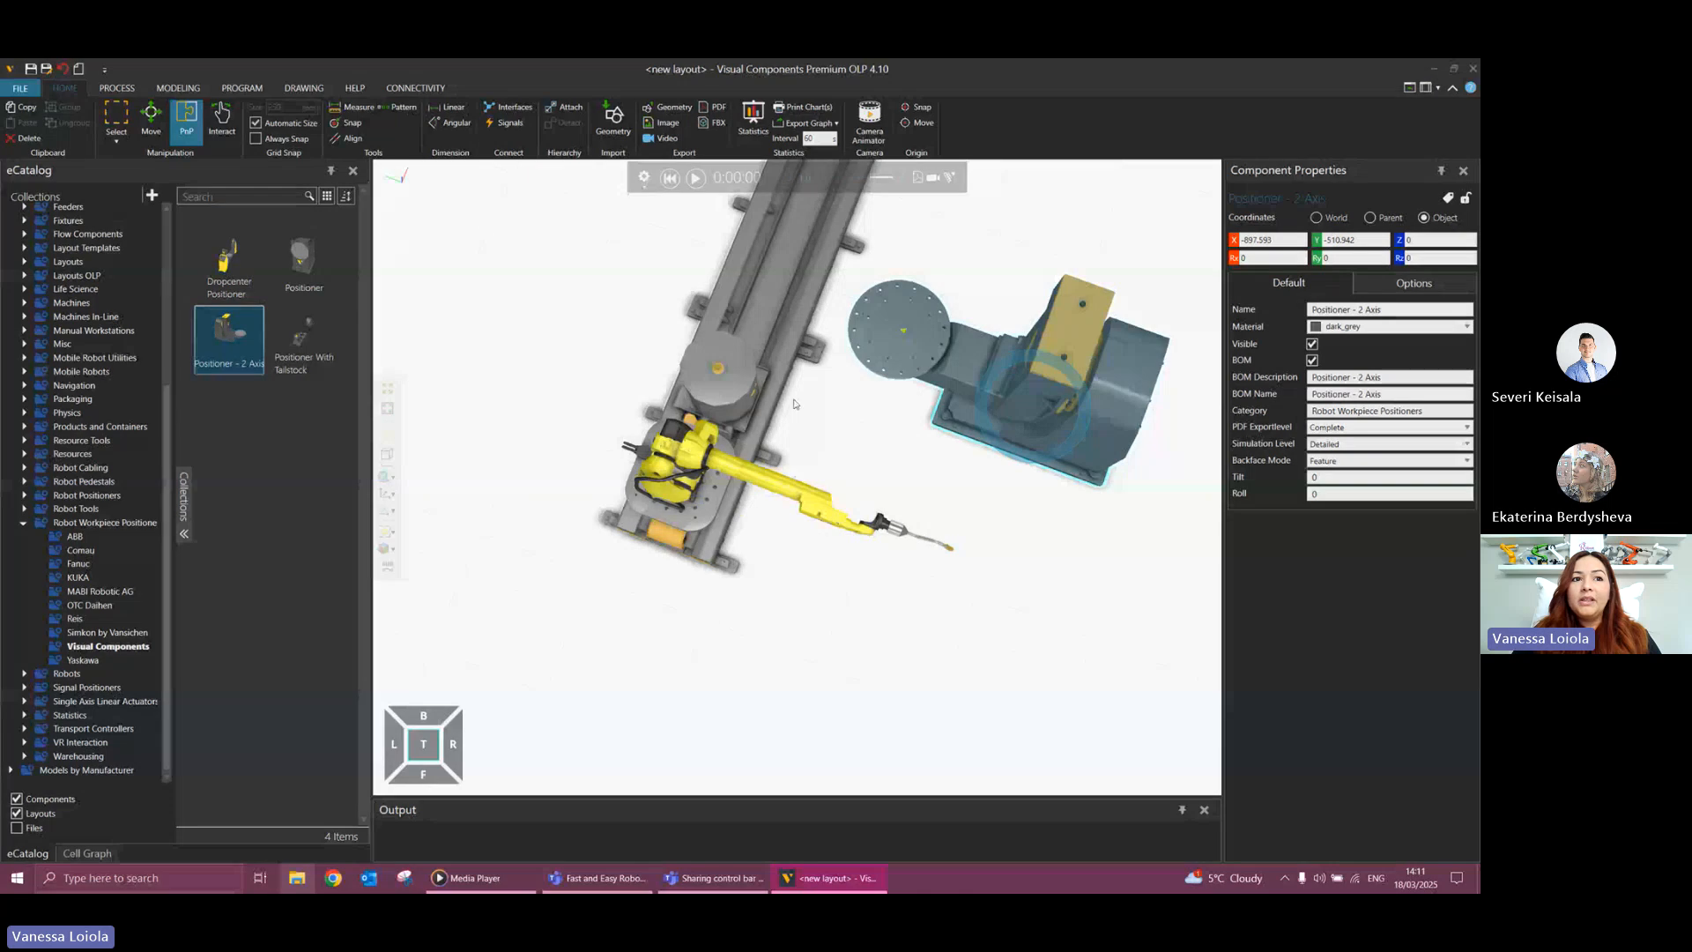
right_drag(803, 378, 774, 398)
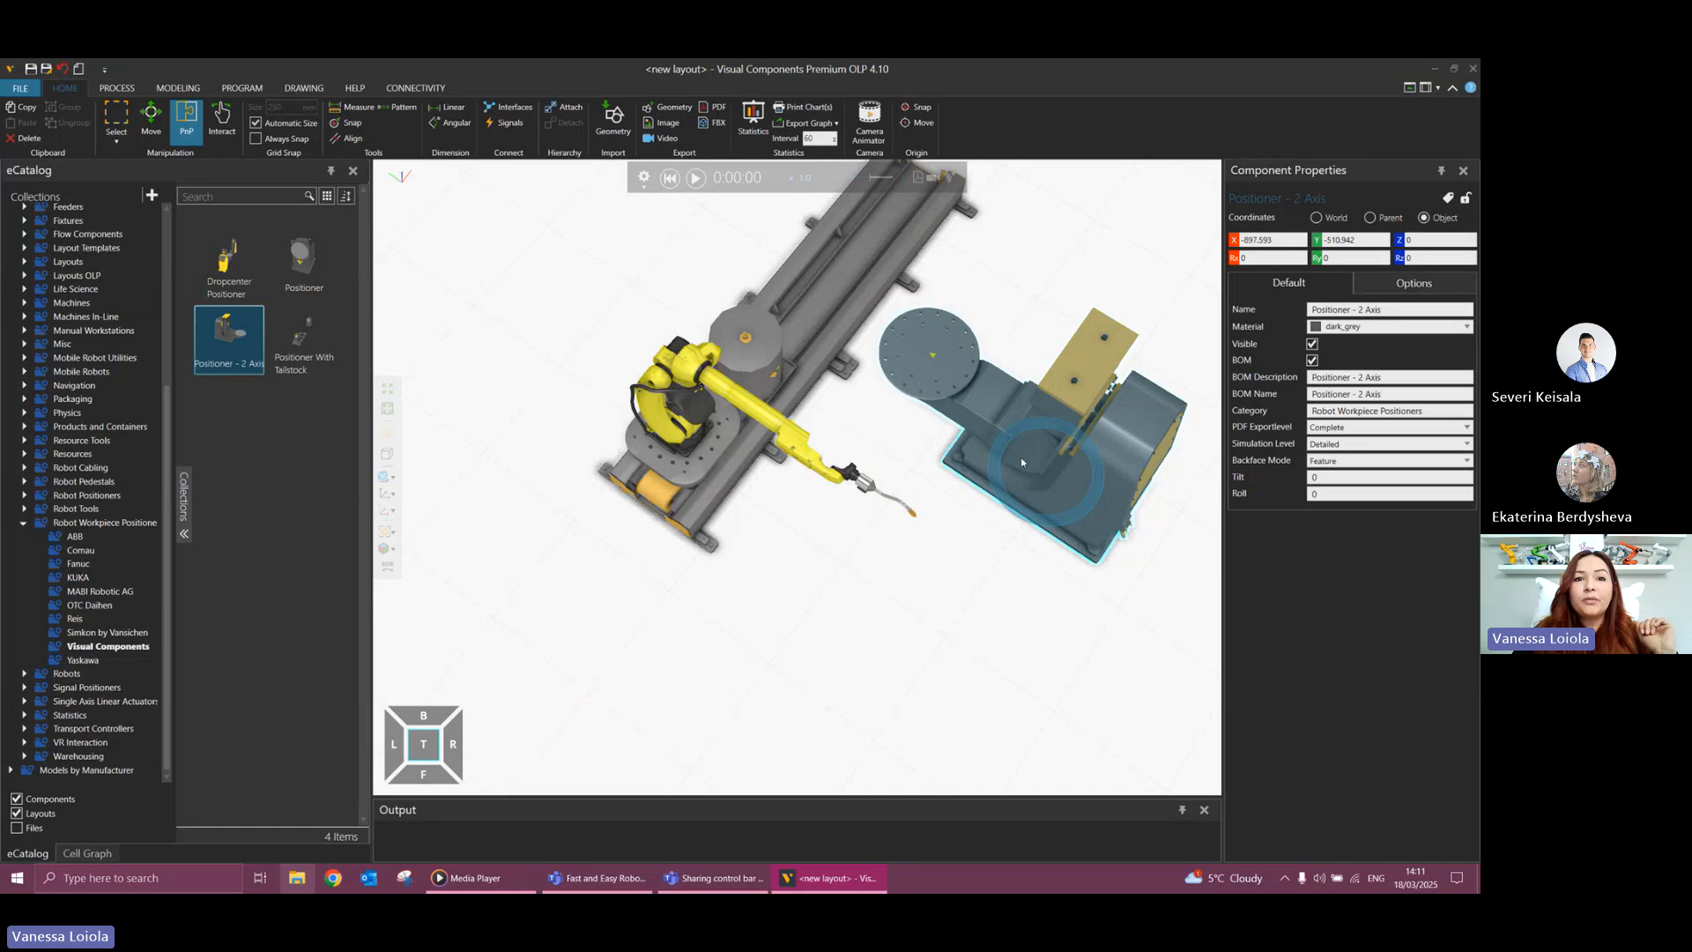
mouse_move(1034, 441)
mouse_down()
mouse_move(981, 453)
mouse_move(1010, 440)
mouse_move(1025, 469)
mouse_up()
right_drag(890, 532, 917, 549)
click(851, 407)
click(851, 407)
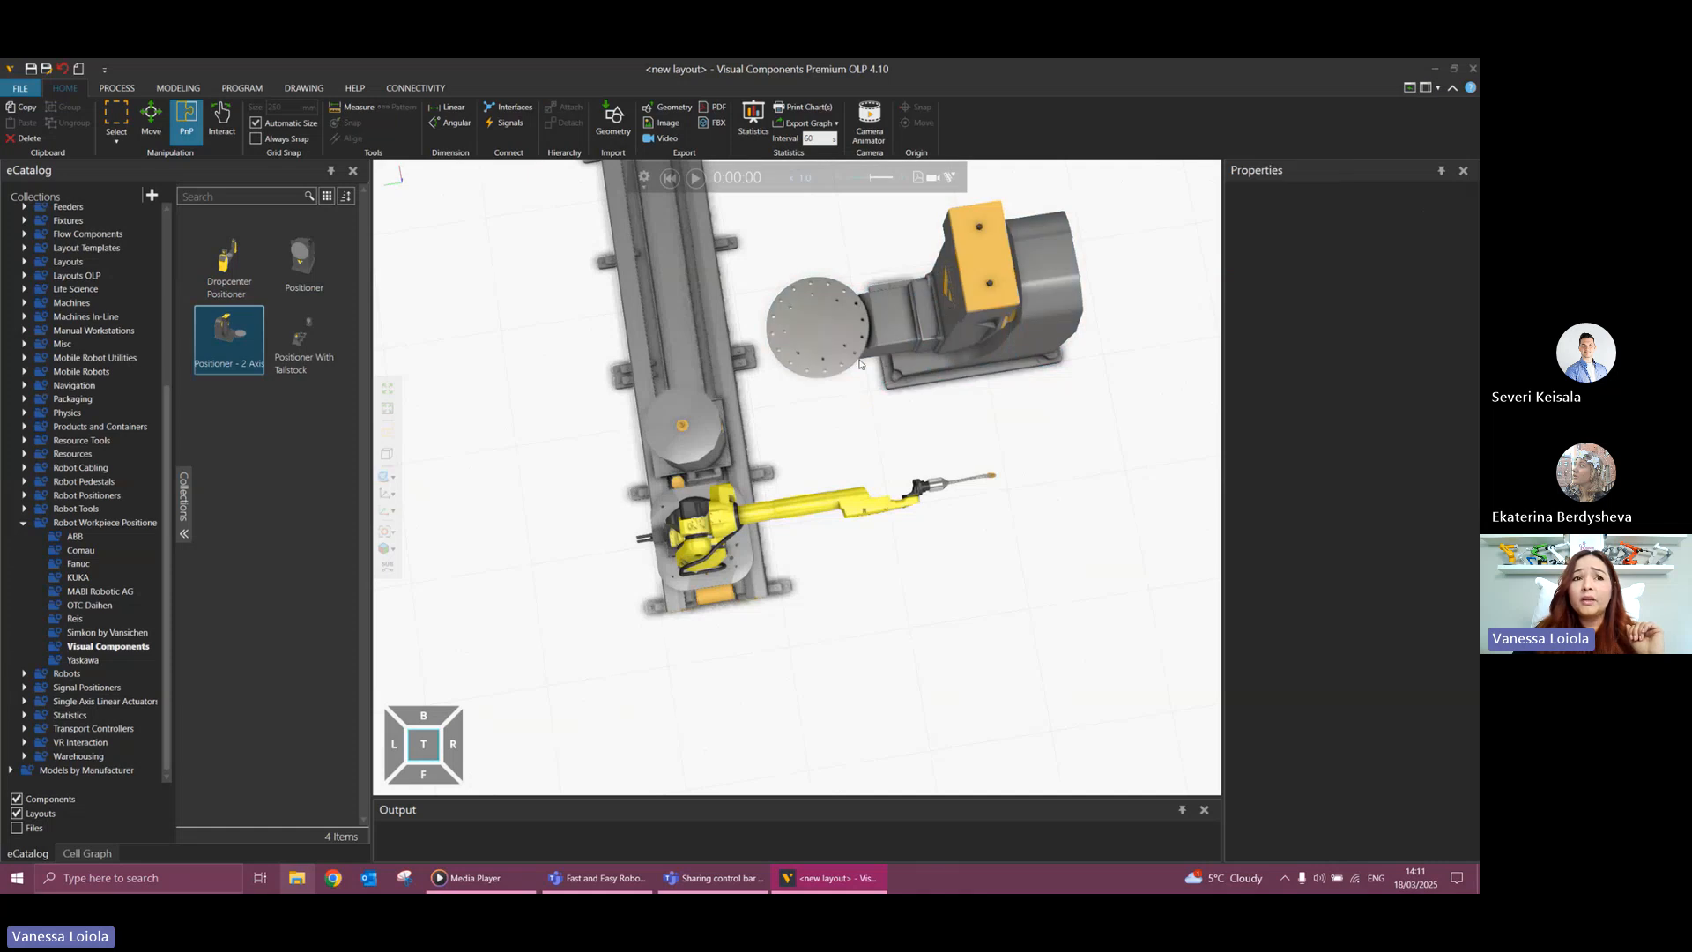
click(950, 370)
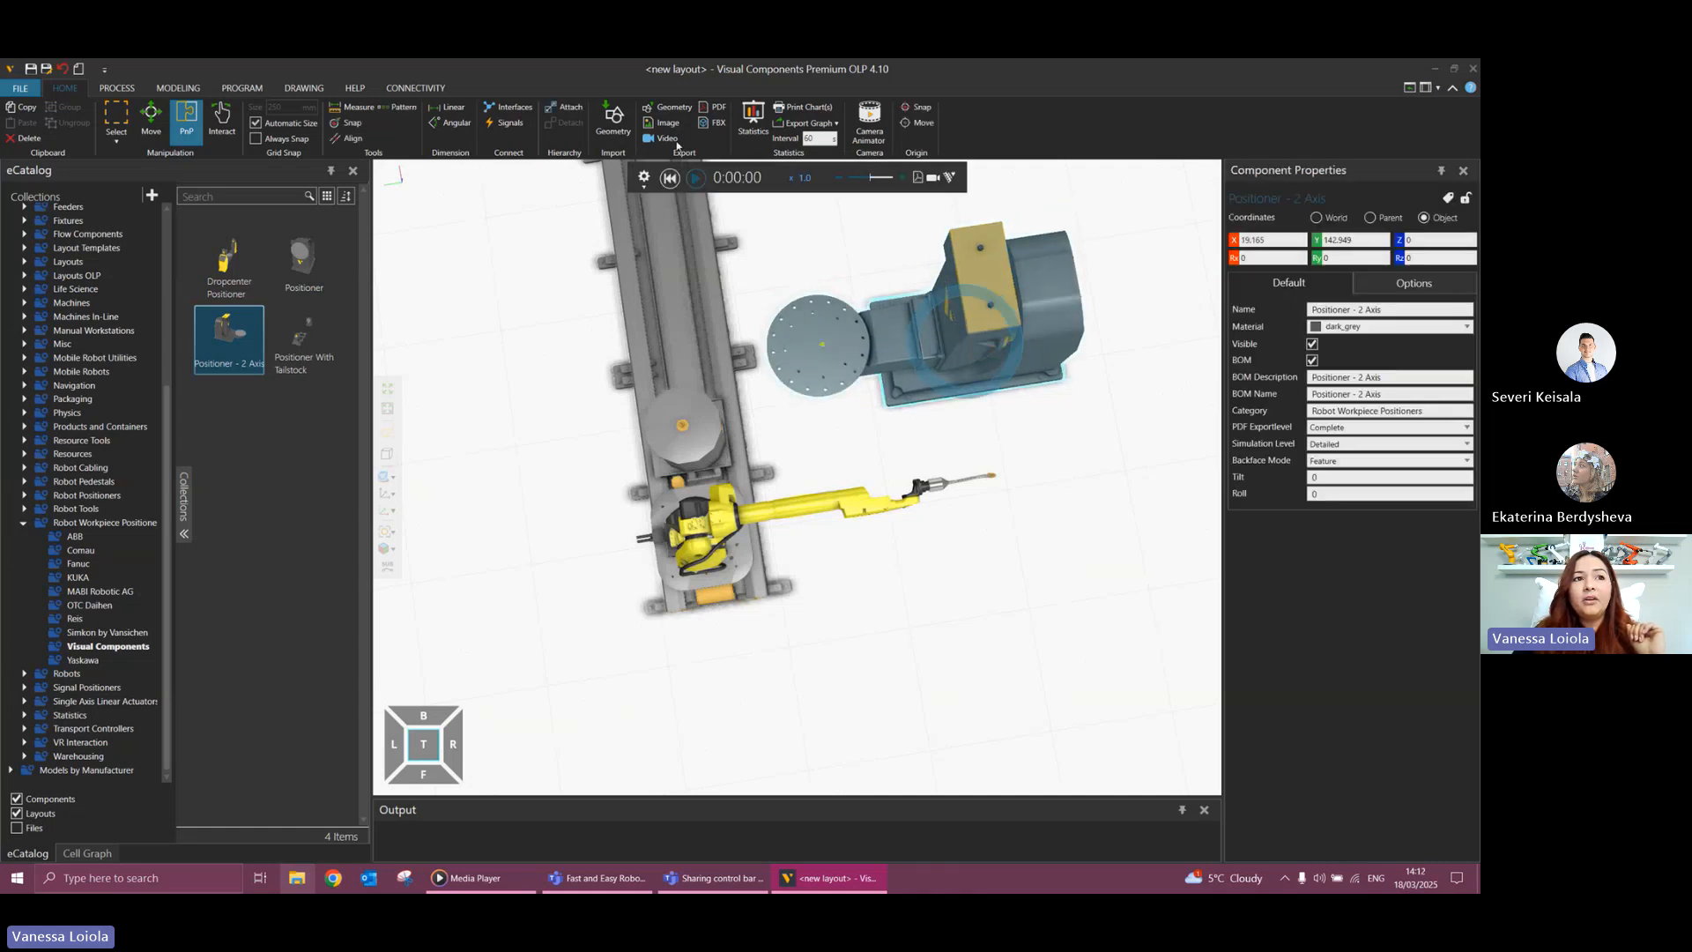
right_drag(812, 427, 810, 399)
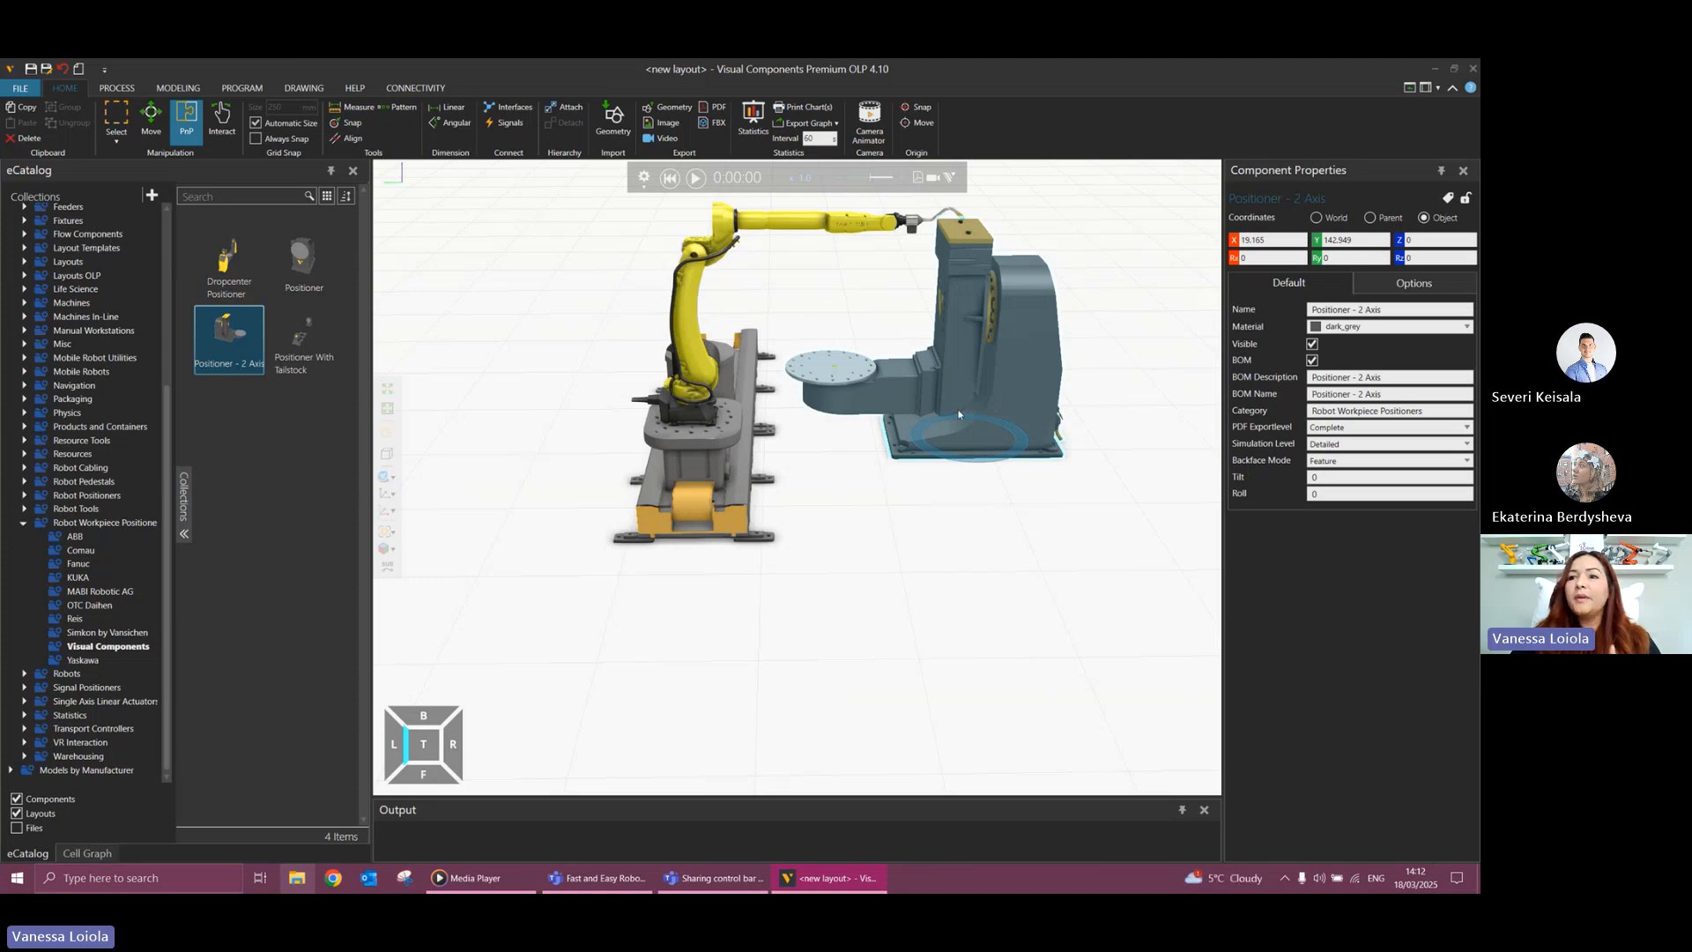
Select the Fanuc robot and, in the programming workspace, connect its workpiece positioner interface to Positioner - 2 Axis.
click(683, 319)
click(181, 126)
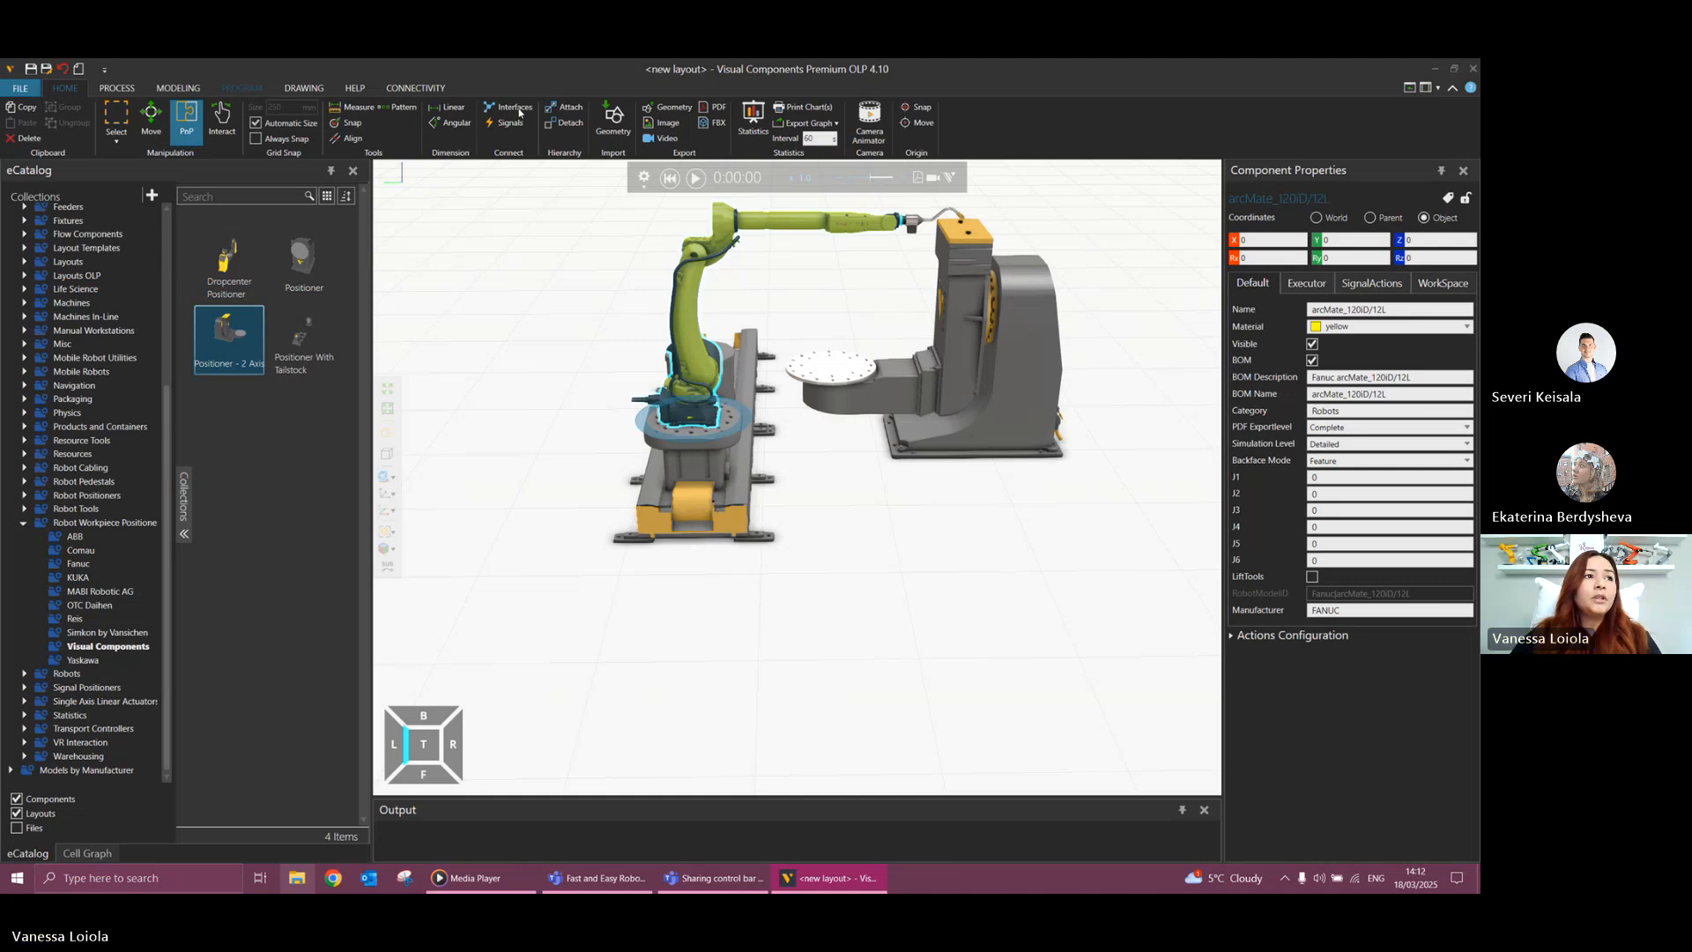
click(241, 88)
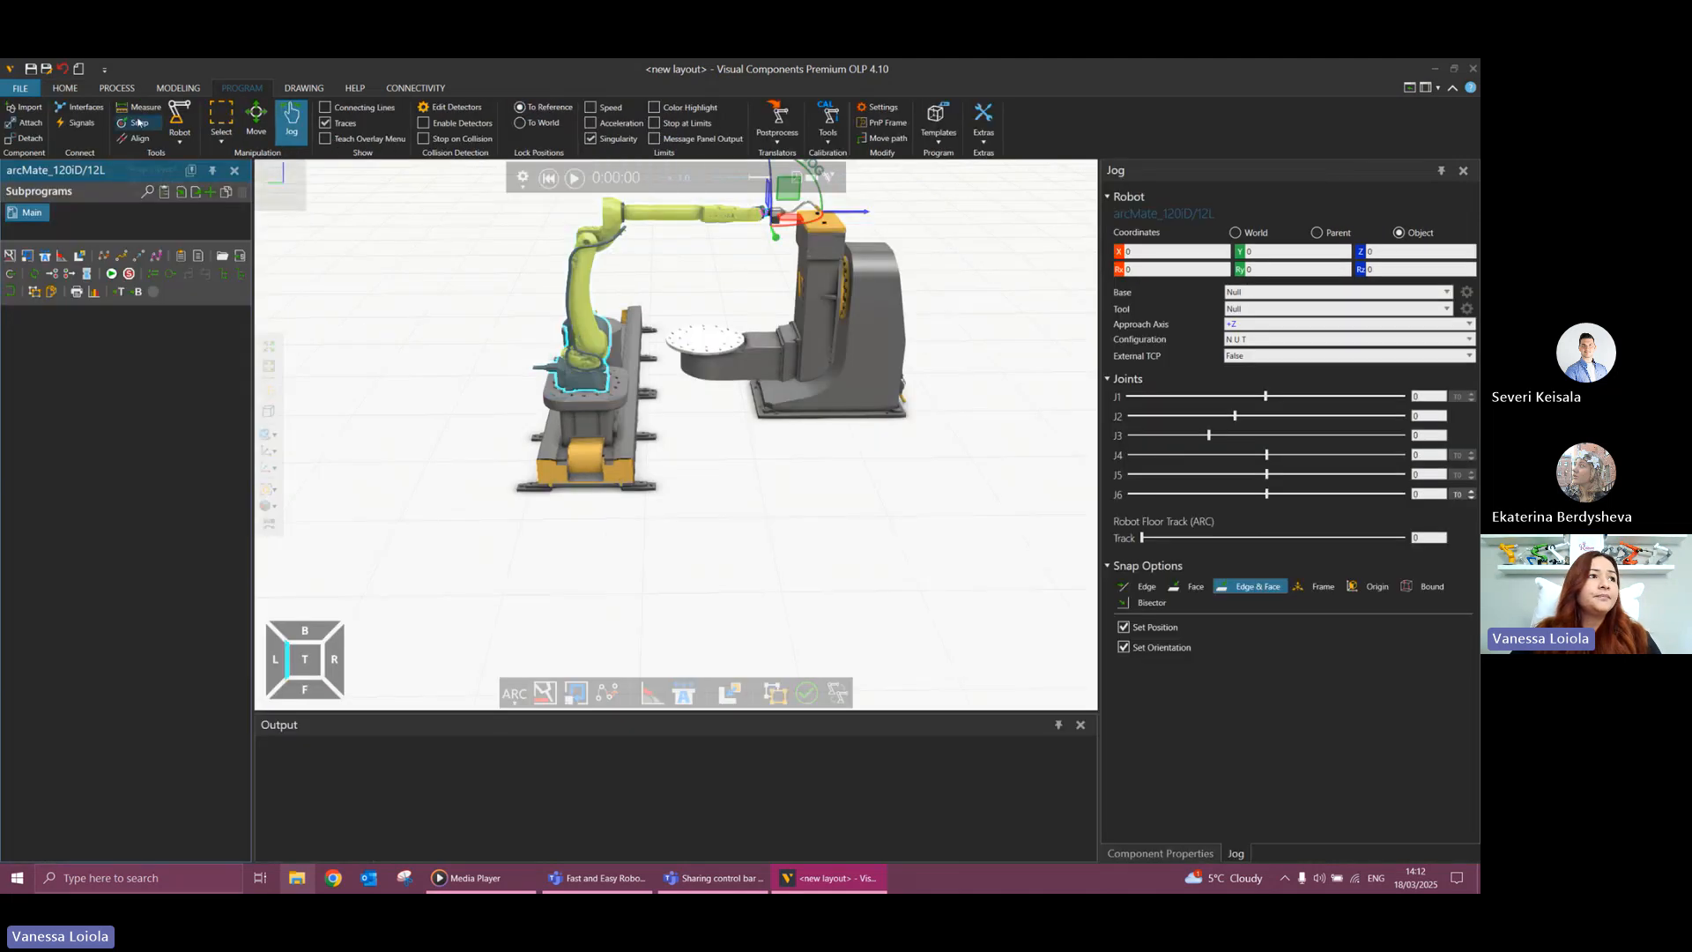
click(85, 107)
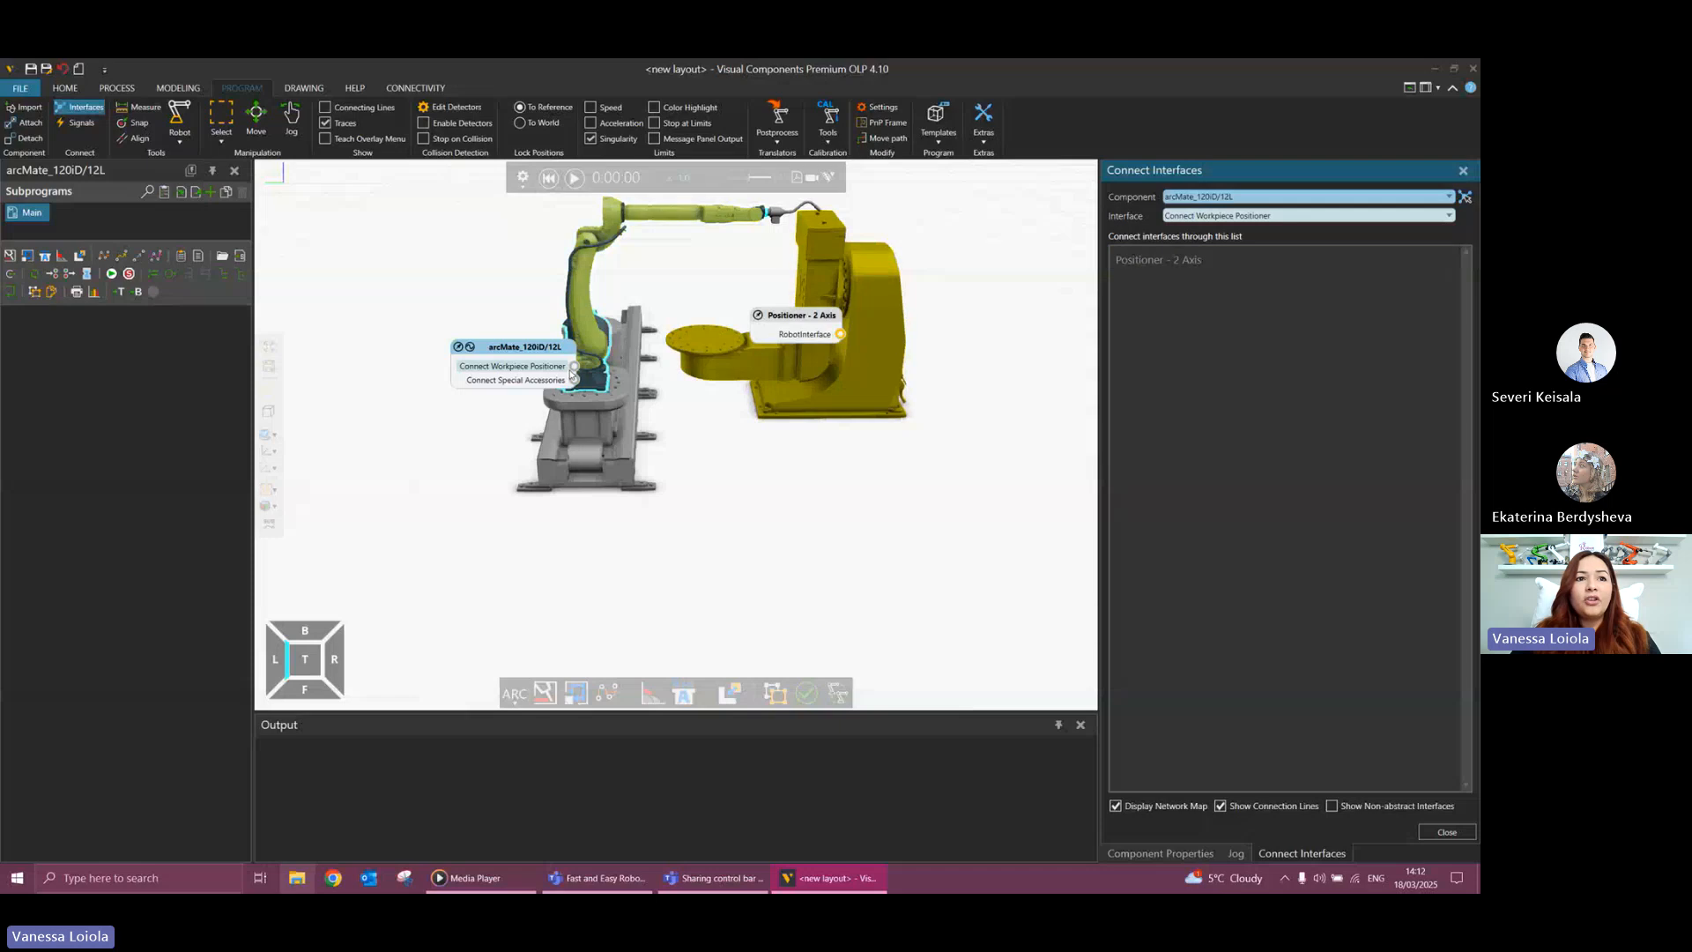
click(840, 336)
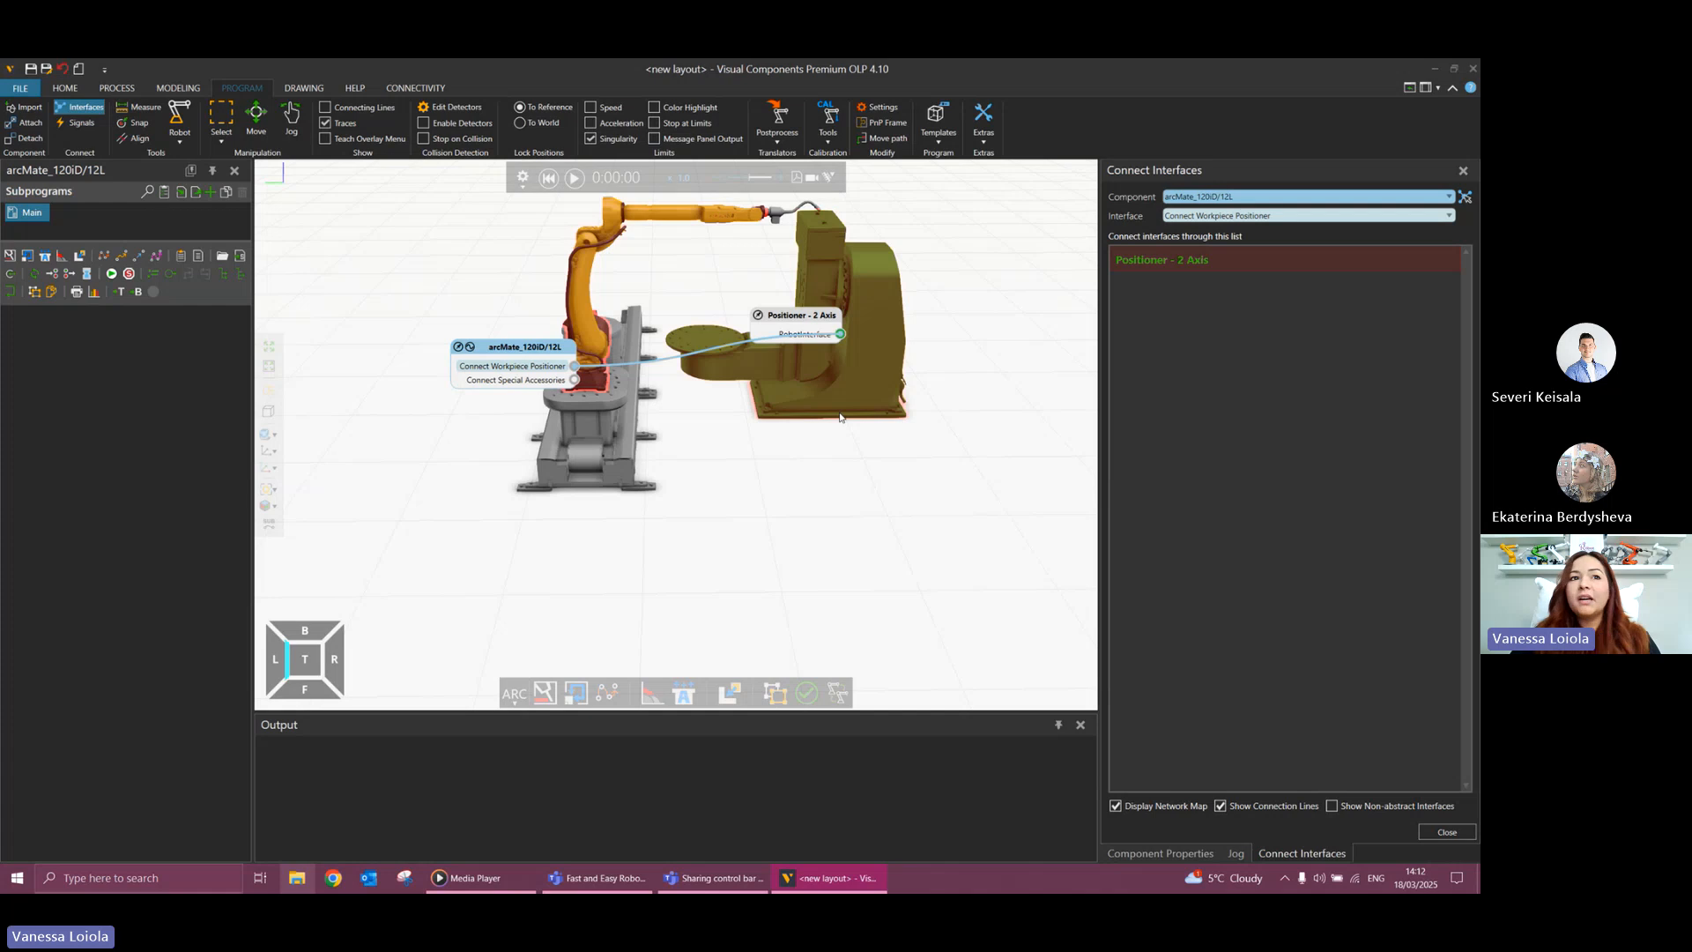
click(1446, 835)
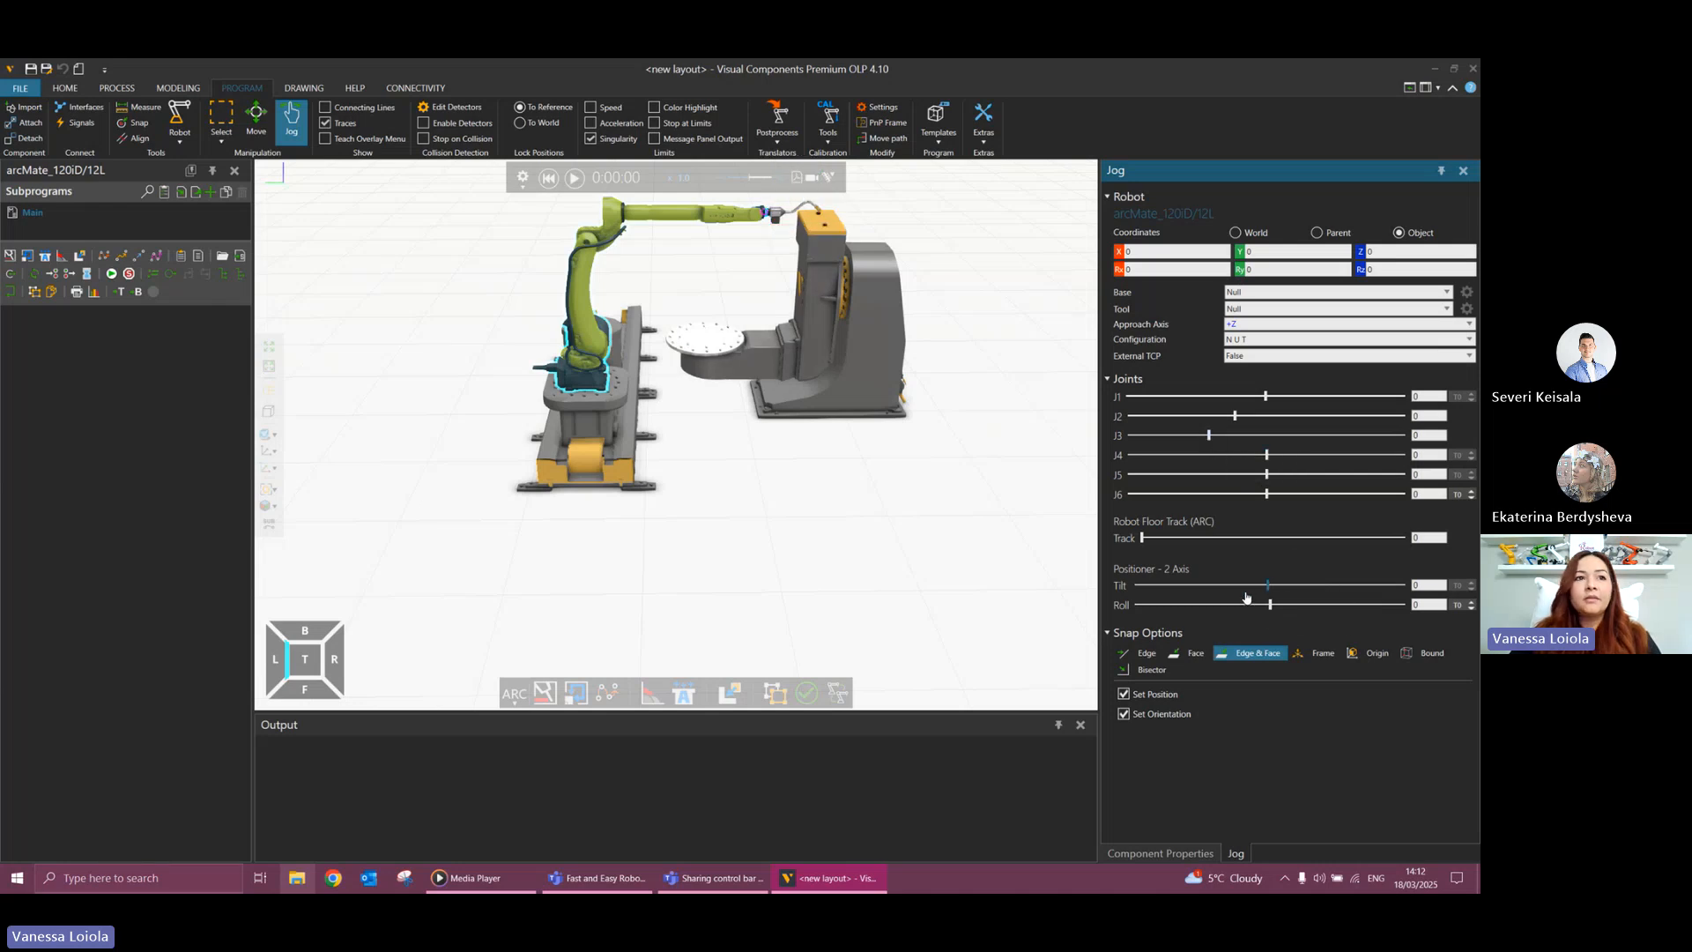
Test jogging the positioner's tilt, the robot arm and the floor track, and reset the layout to its starting pose.
drag(1269, 585, 1250, 586)
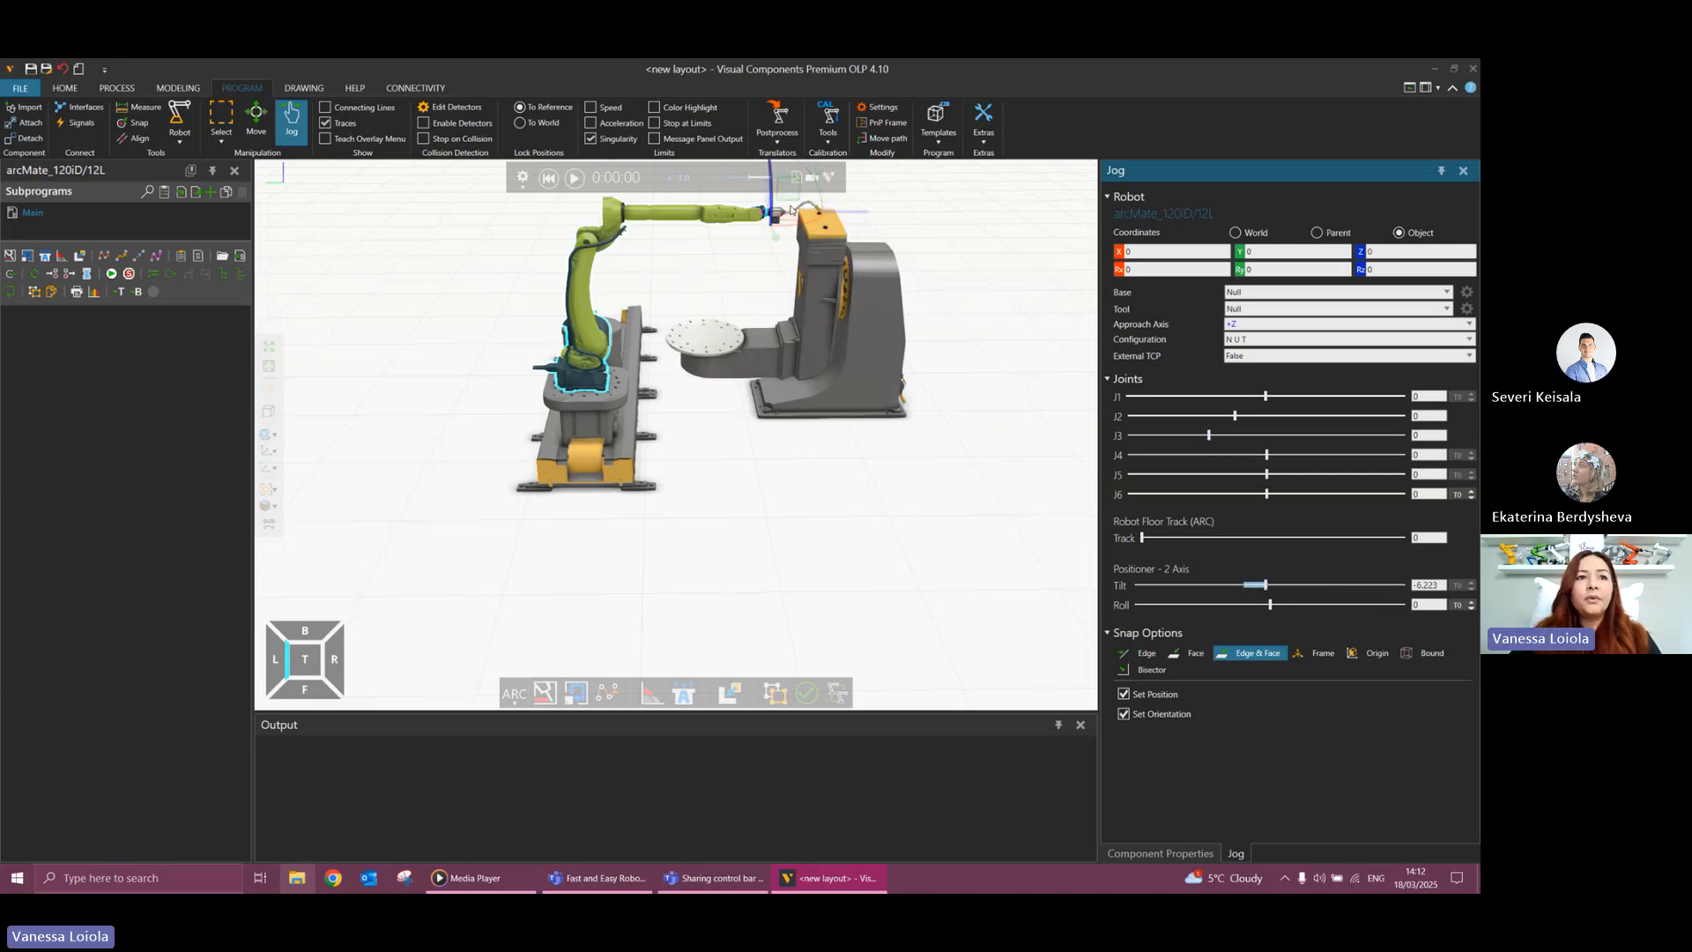
drag(822, 215, 765, 245)
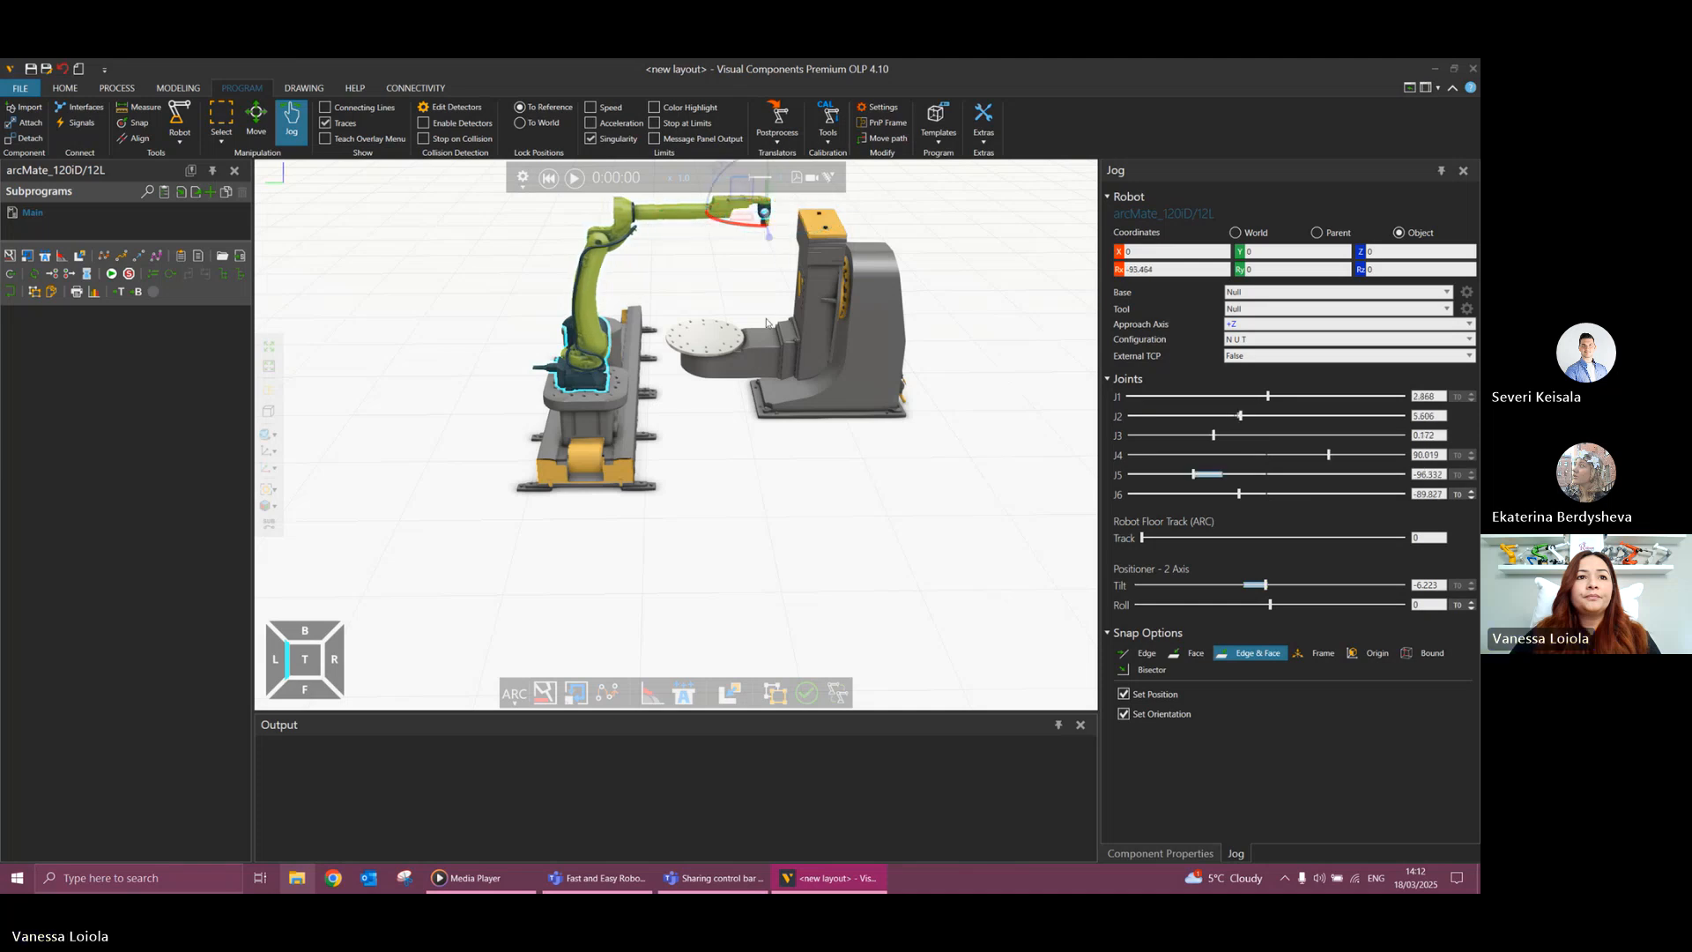
click(1212, 434)
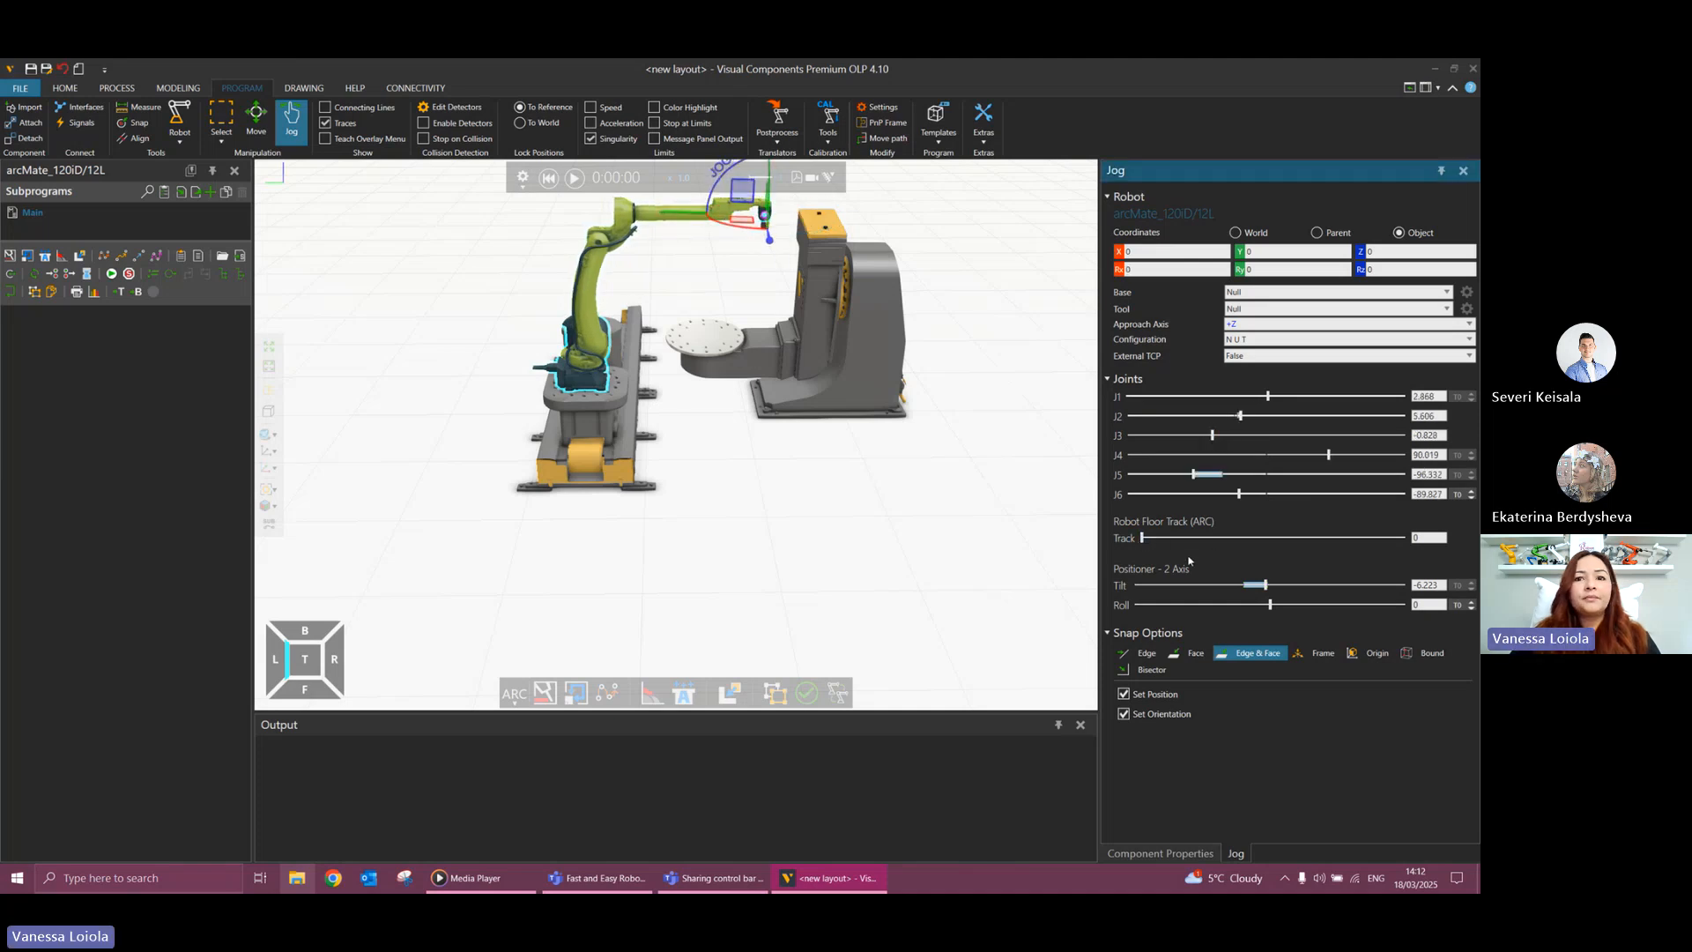
drag(1143, 539, 1181, 538)
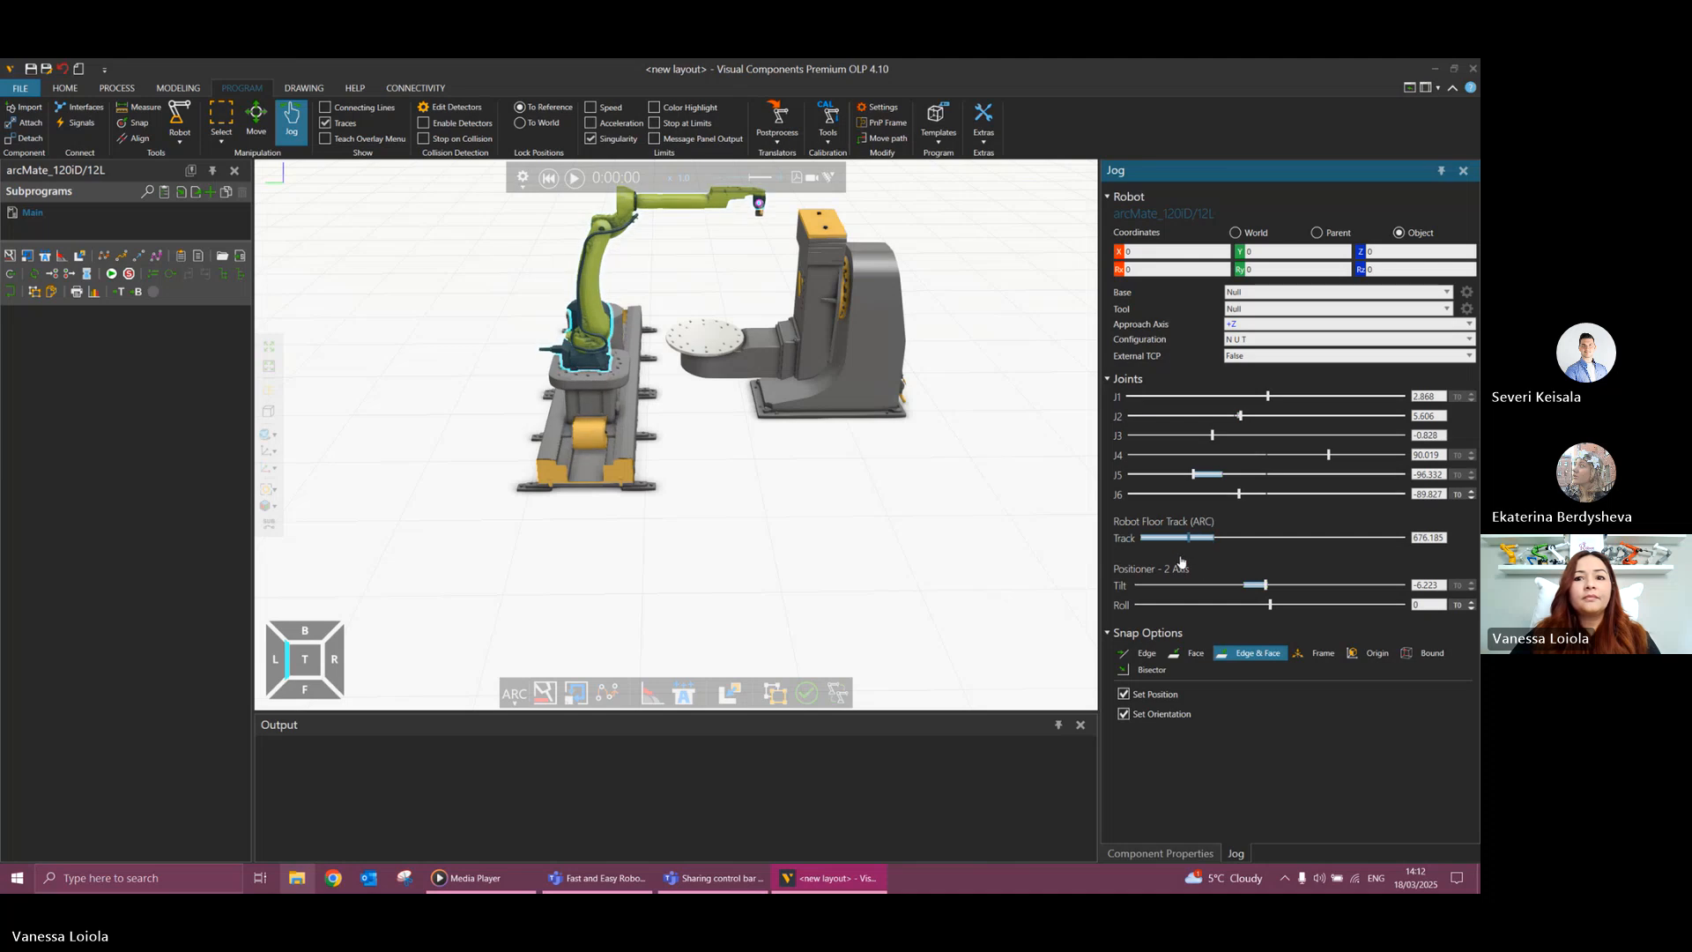
drag(1263, 585, 1256, 585)
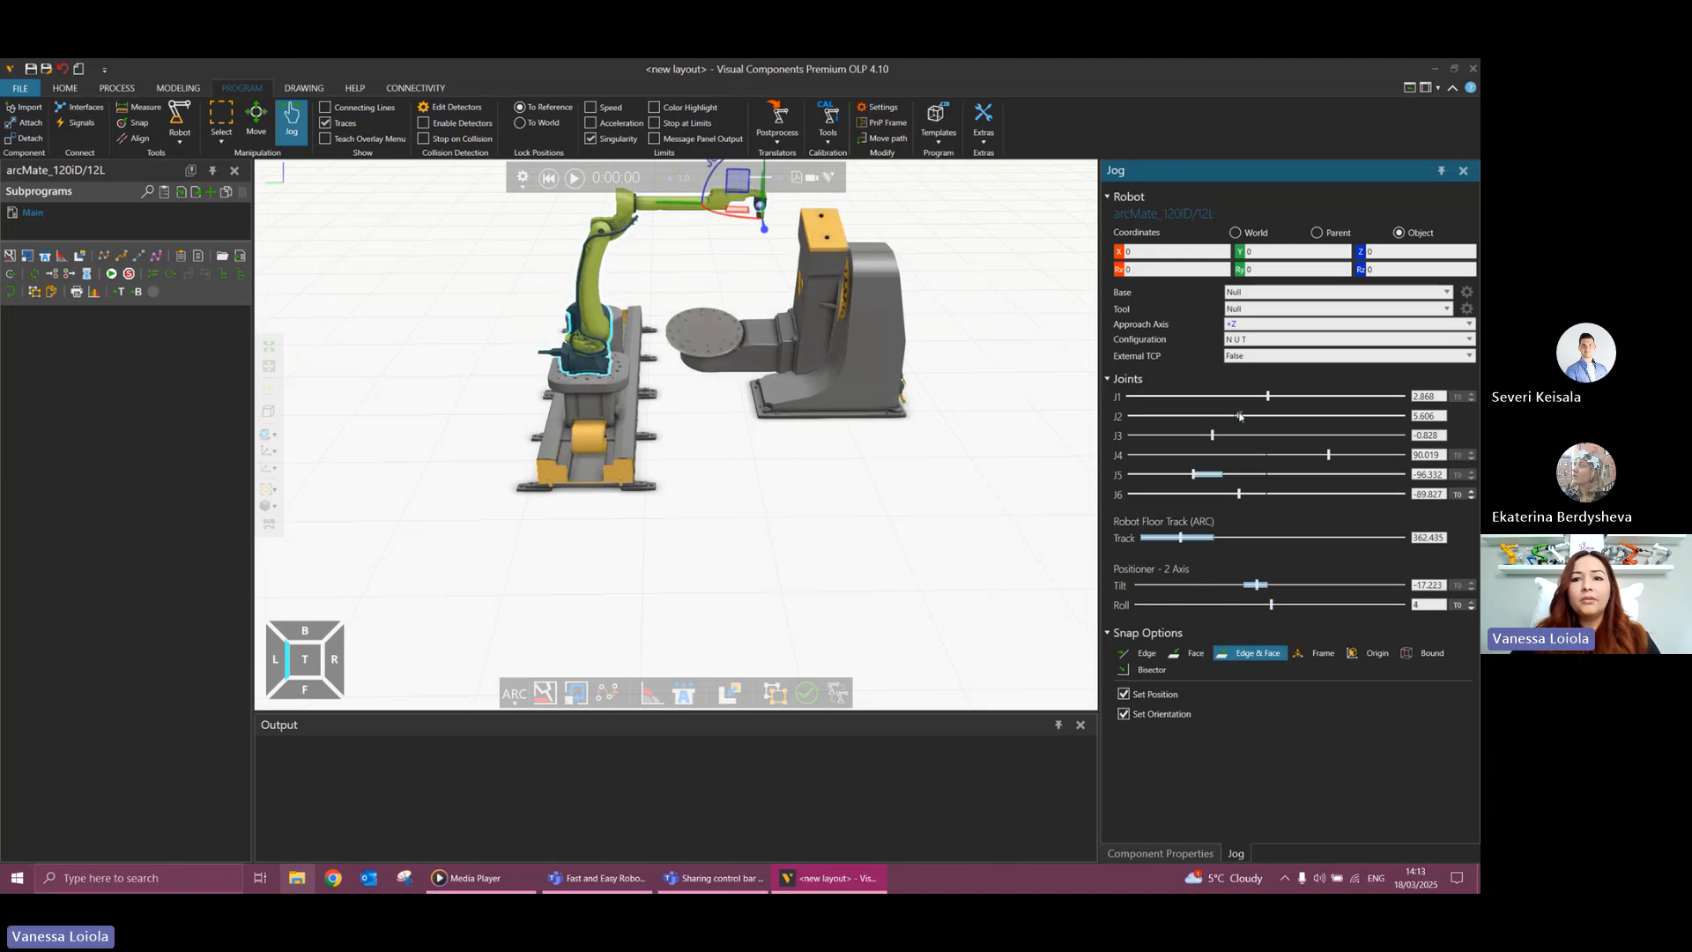
drag(1240, 416, 1237, 416)
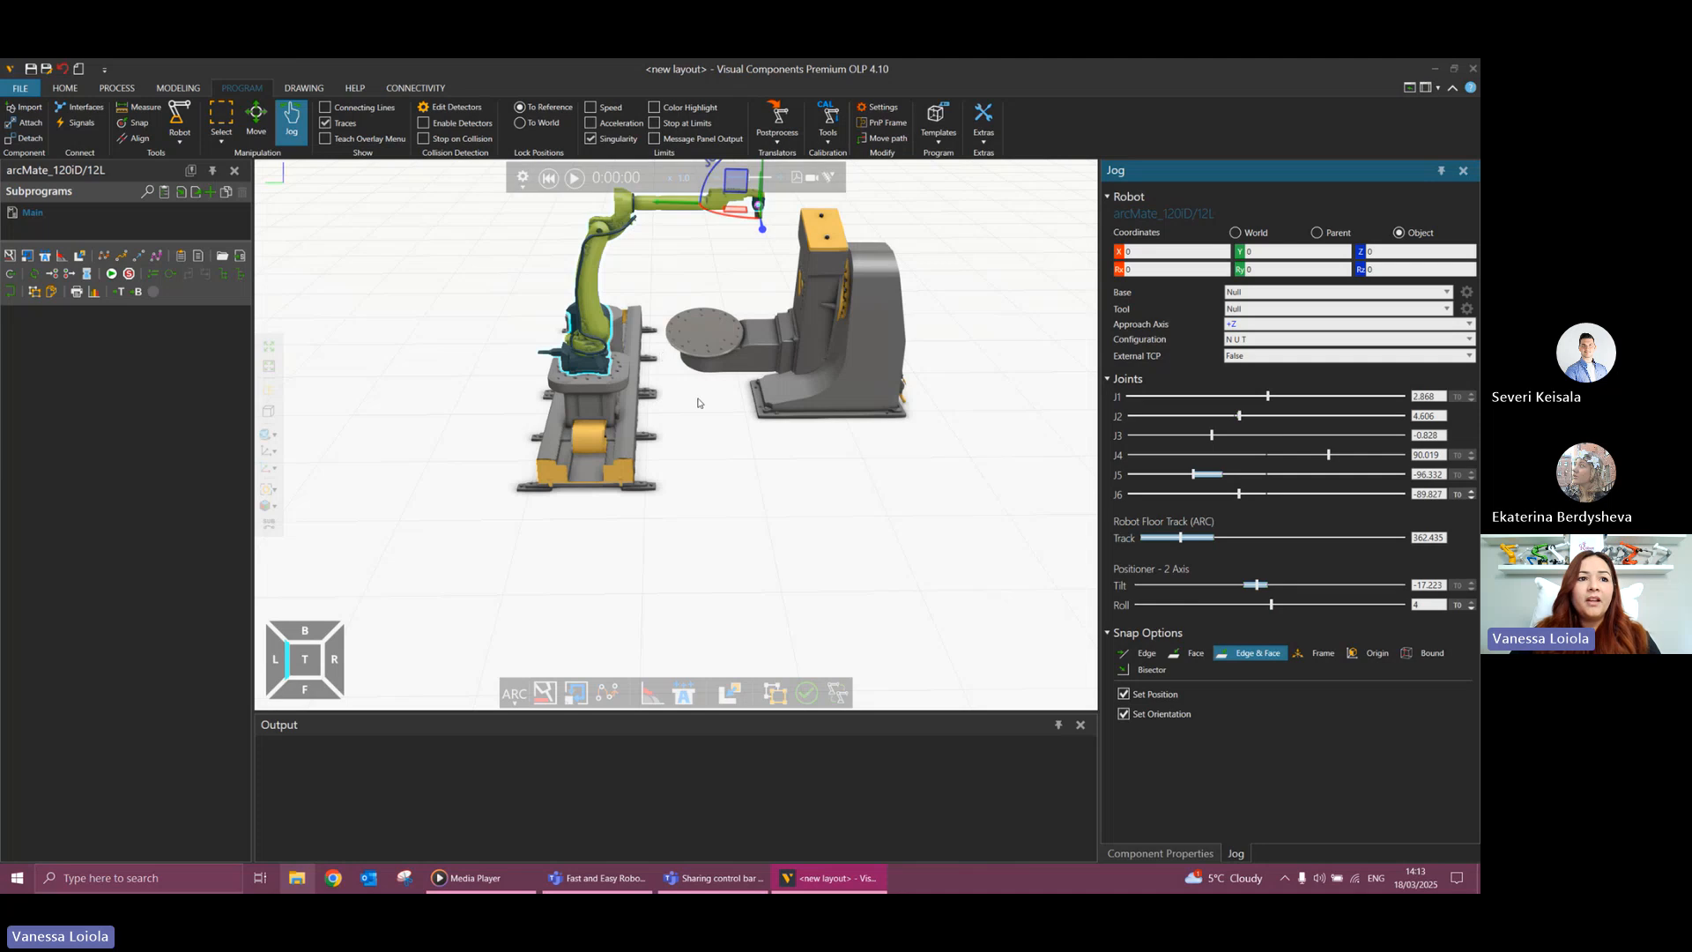
middle_drag(697, 402, 710, 472)
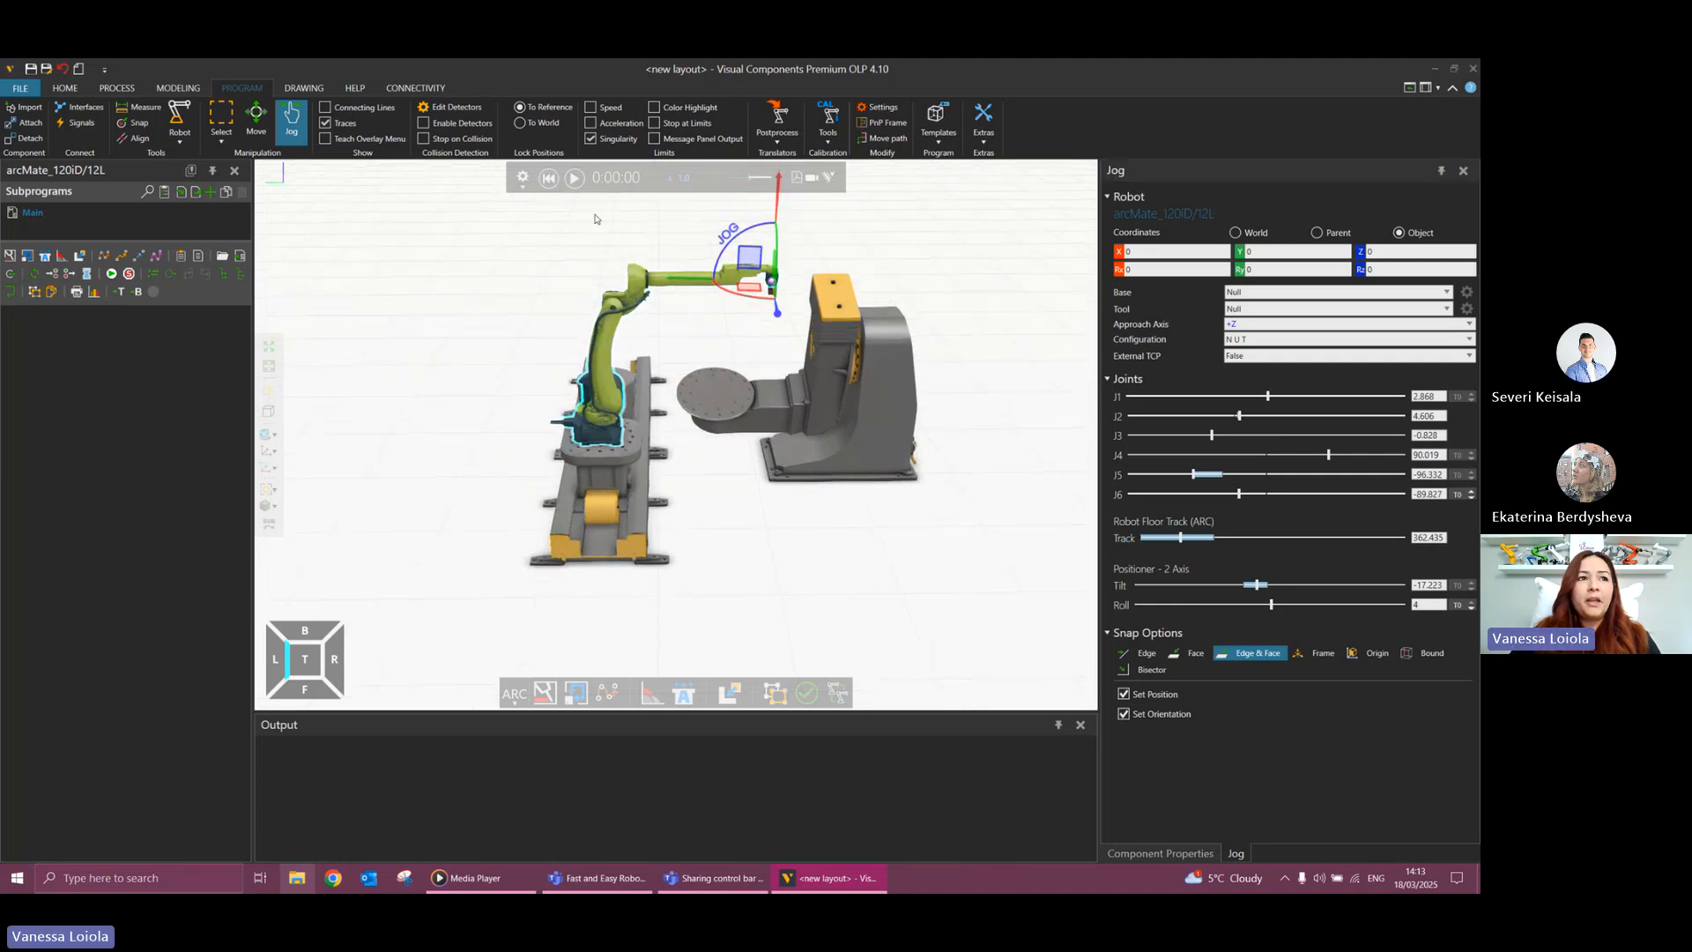
click(546, 178)
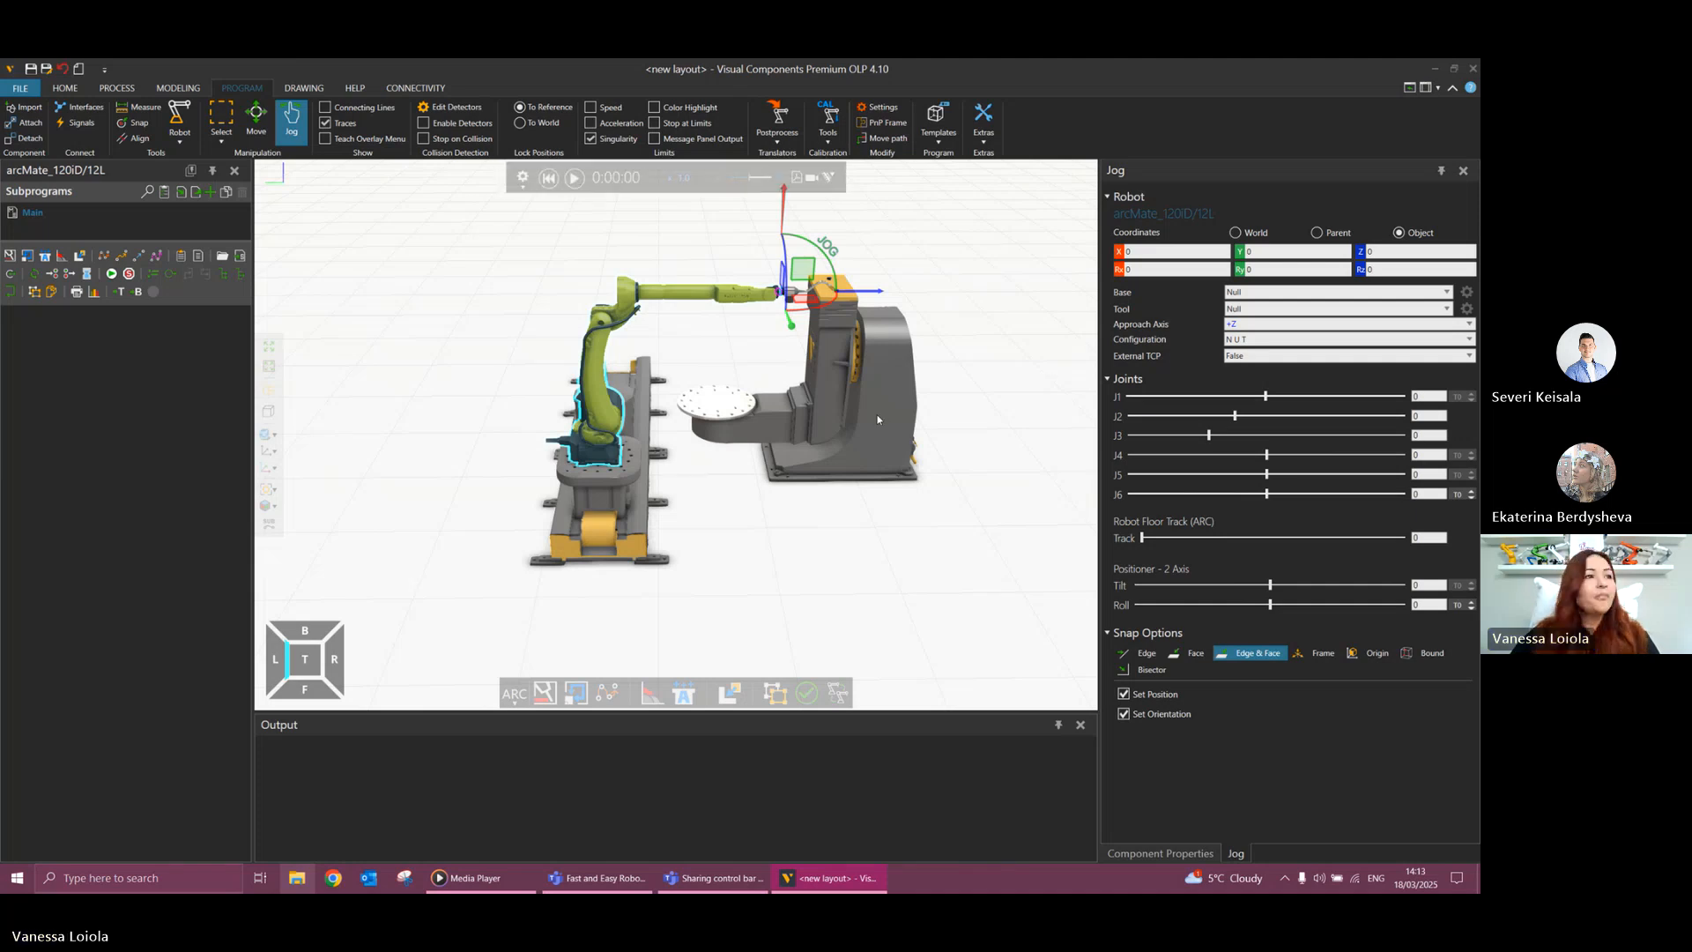
Add the Subassembly model from the Products and Containers collection onto the positioner's round table.
right_drag(743, 551, 736, 546)
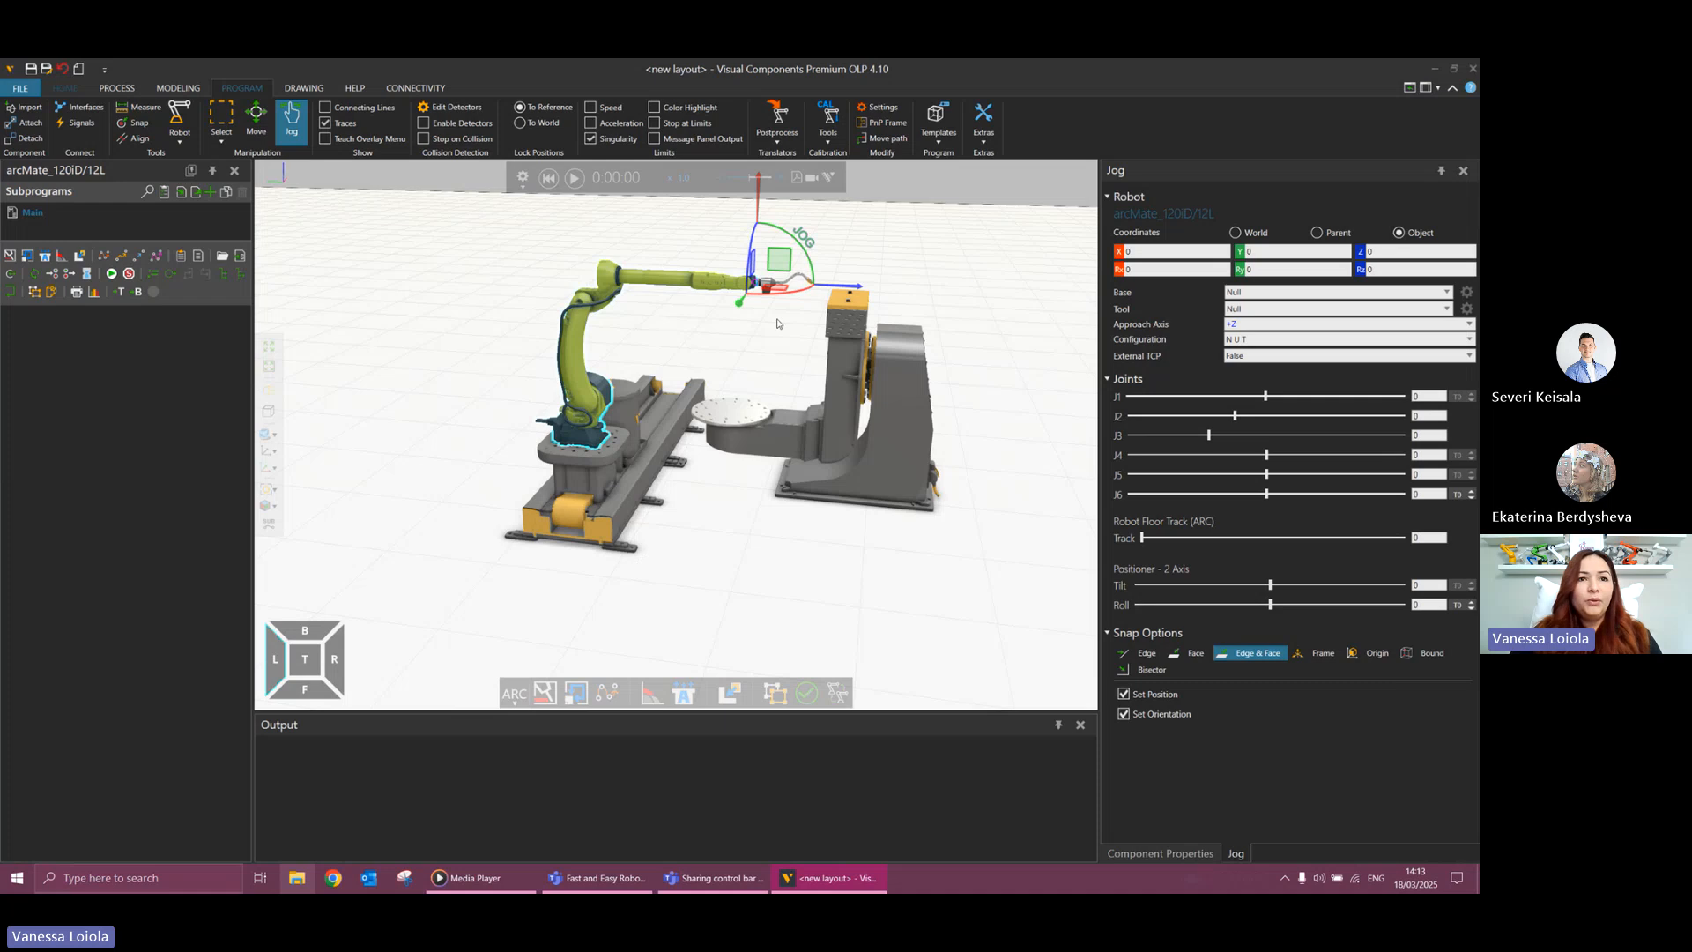
click(65, 88)
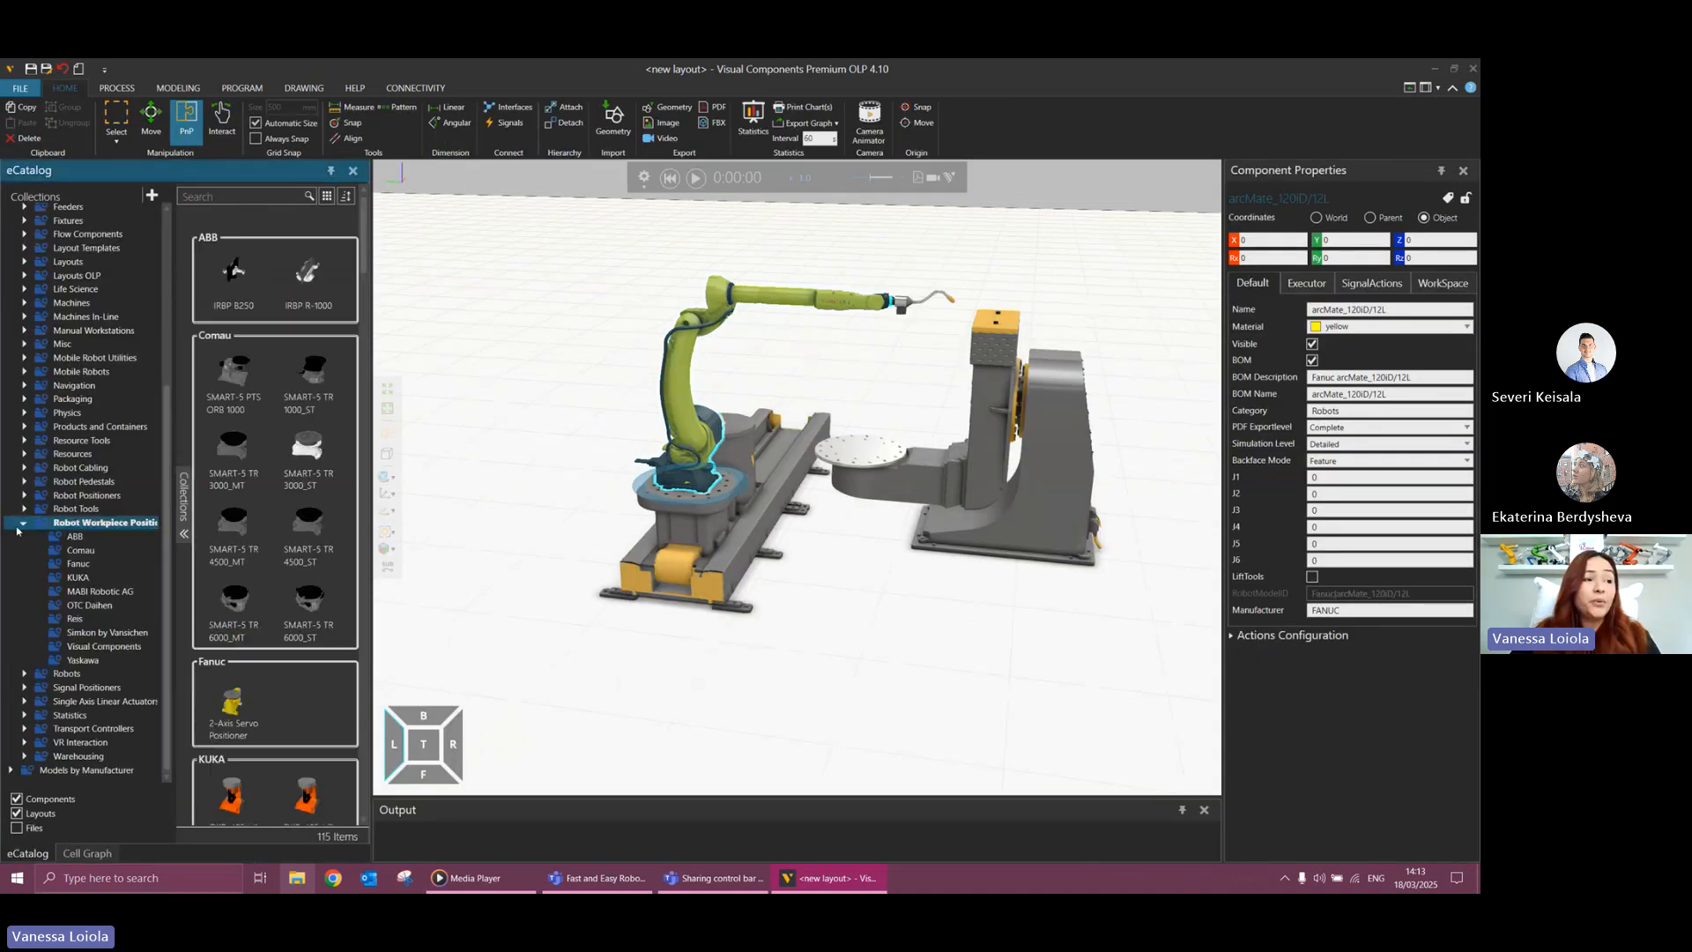
click(23, 523)
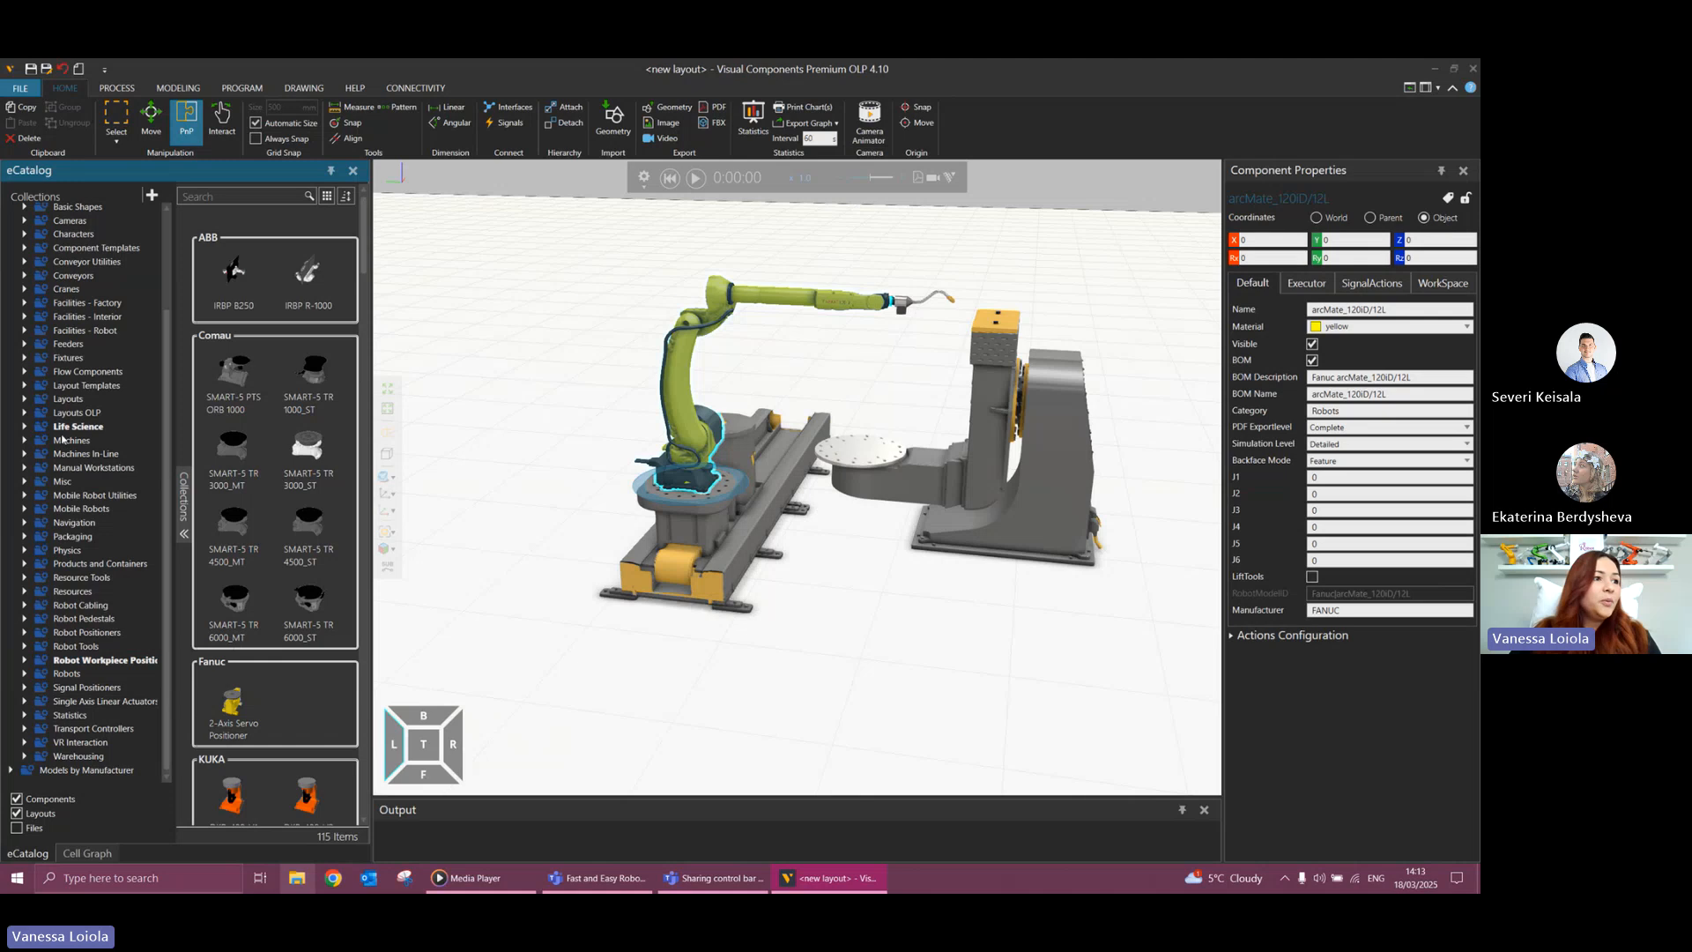
click(92, 563)
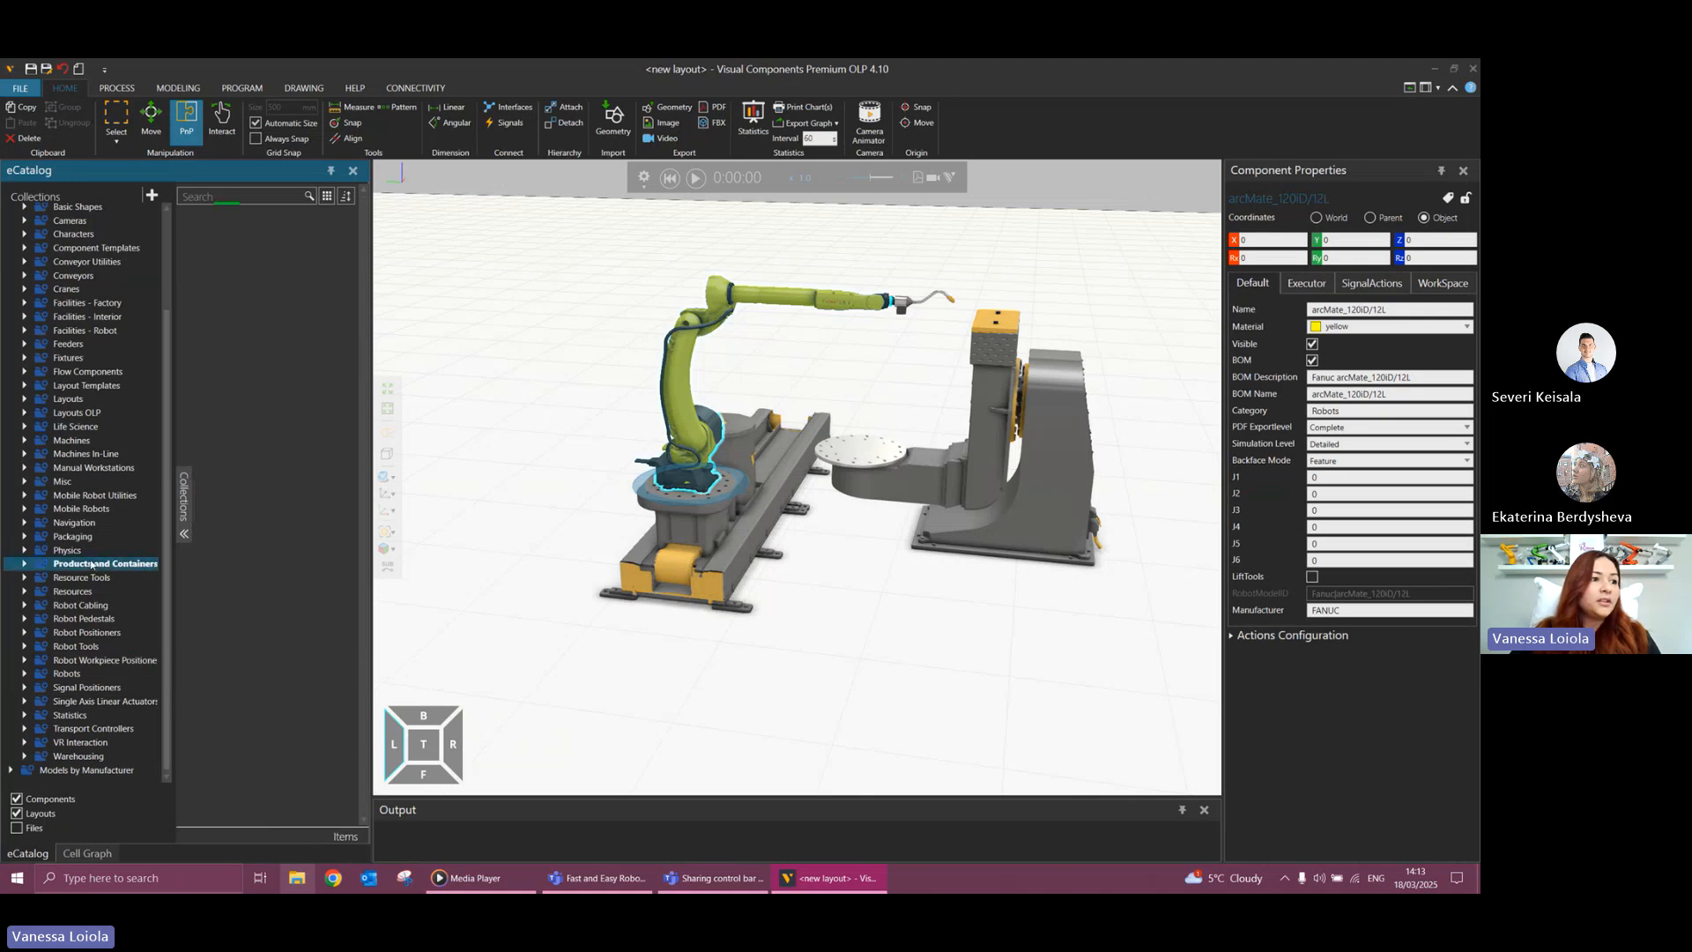
drag(366, 259, 351, 732)
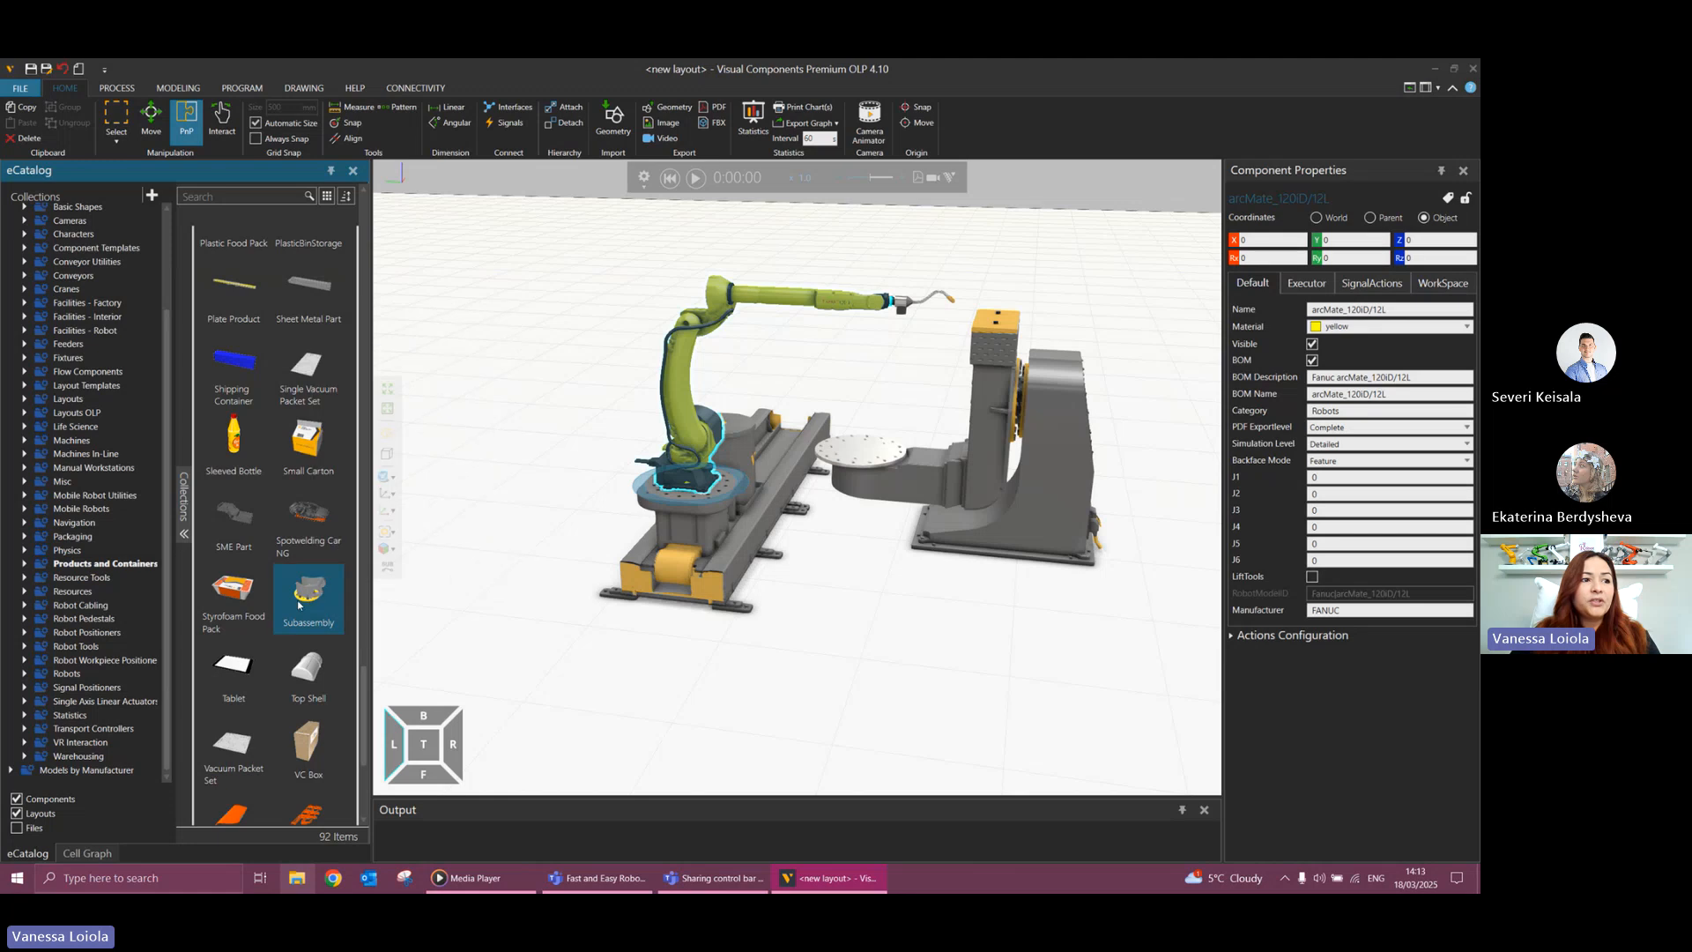
drag(300, 596, 890, 533)
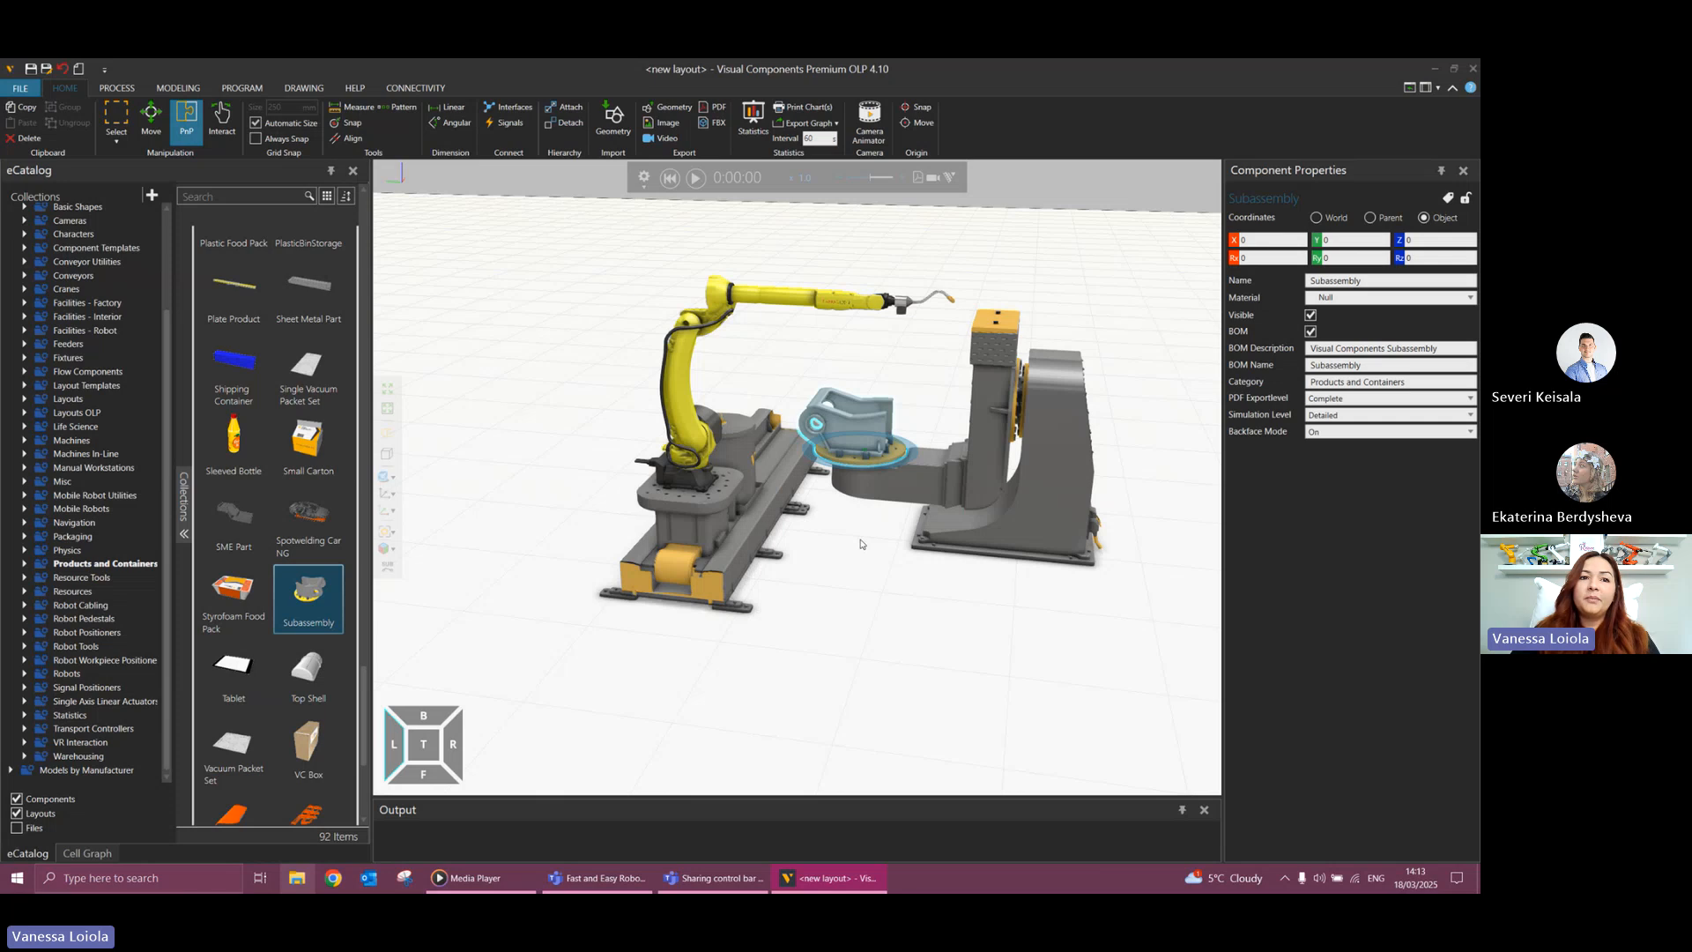
Try rotating the subassembly slightly on the positioner table, and return its Rz rotation to 0.
scroll(860, 543, up, 3)
scroll(853, 509, up, 5)
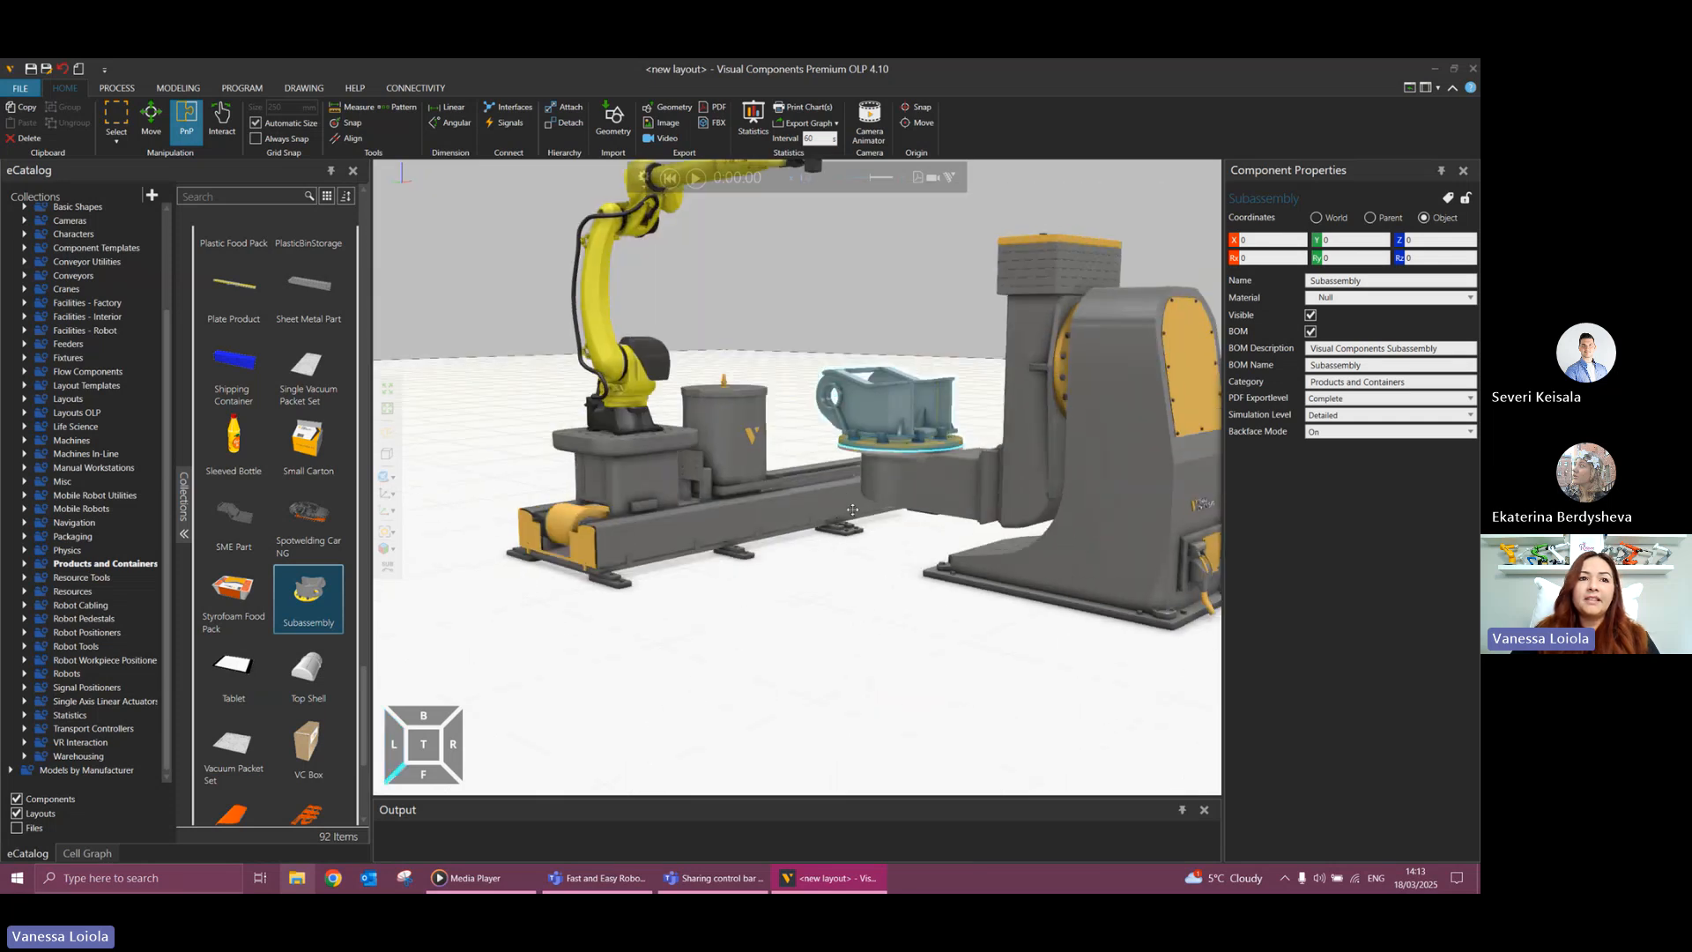
right_drag(852, 509, 866, 529)
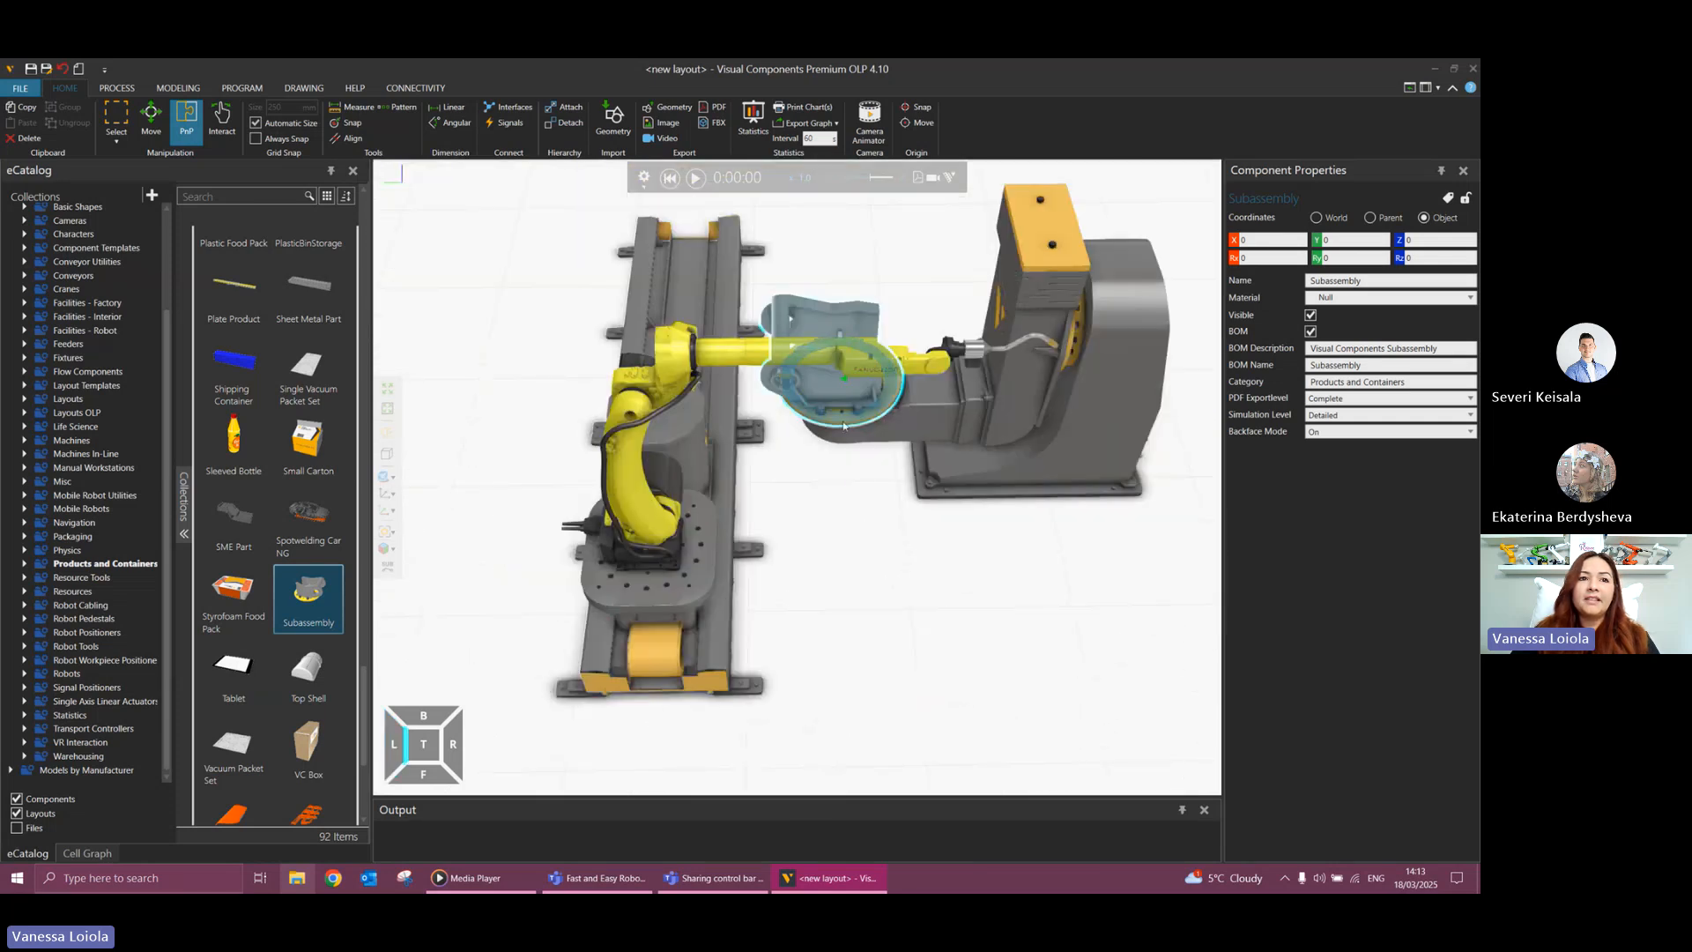
drag(843, 426, 868, 437)
click(1402, 259)
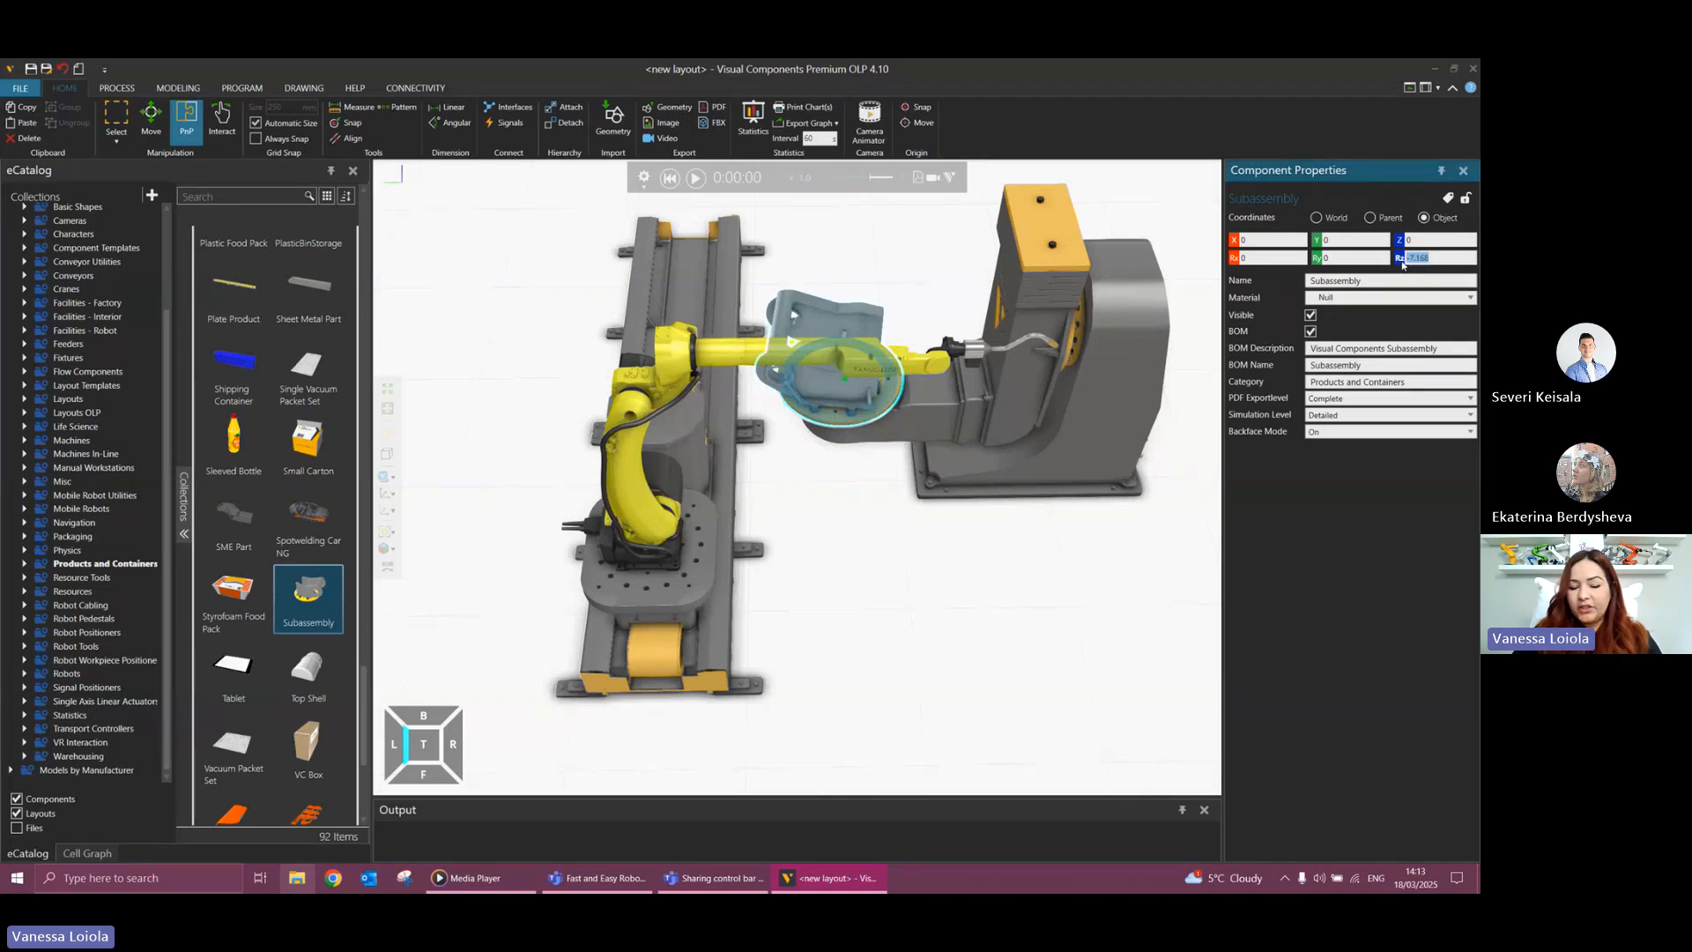
text(0)
key(Return)
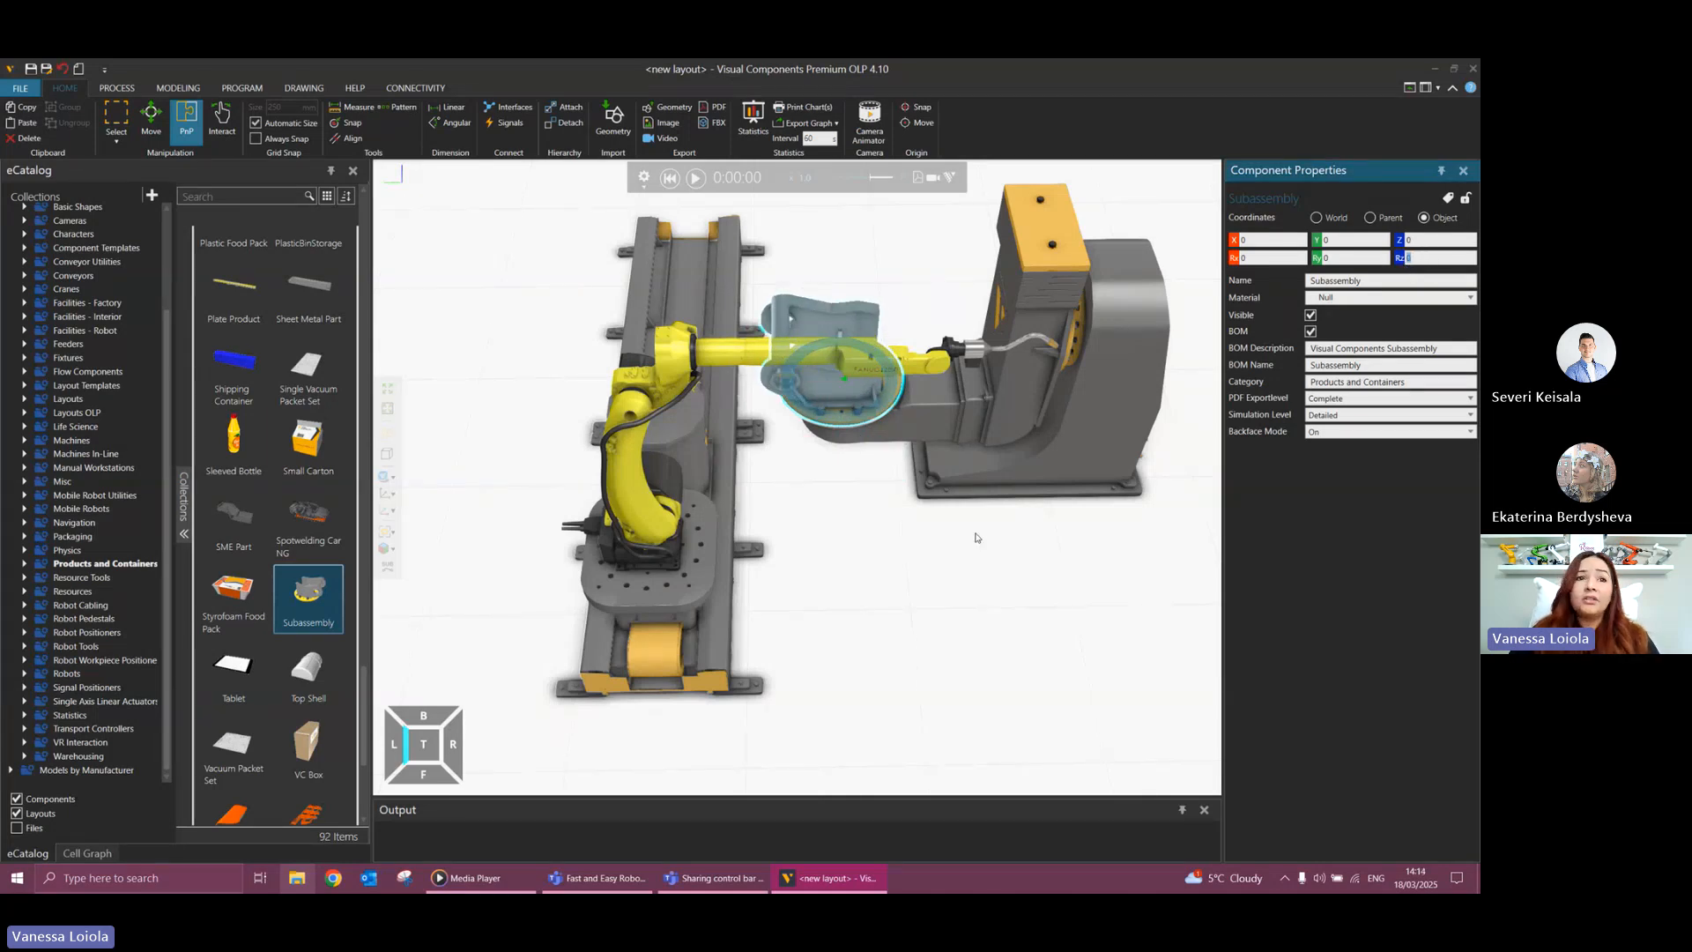
Select the Fanuc robot instead of the weld gun and switch its coordinates to World.
right_drag(911, 576, 906, 604)
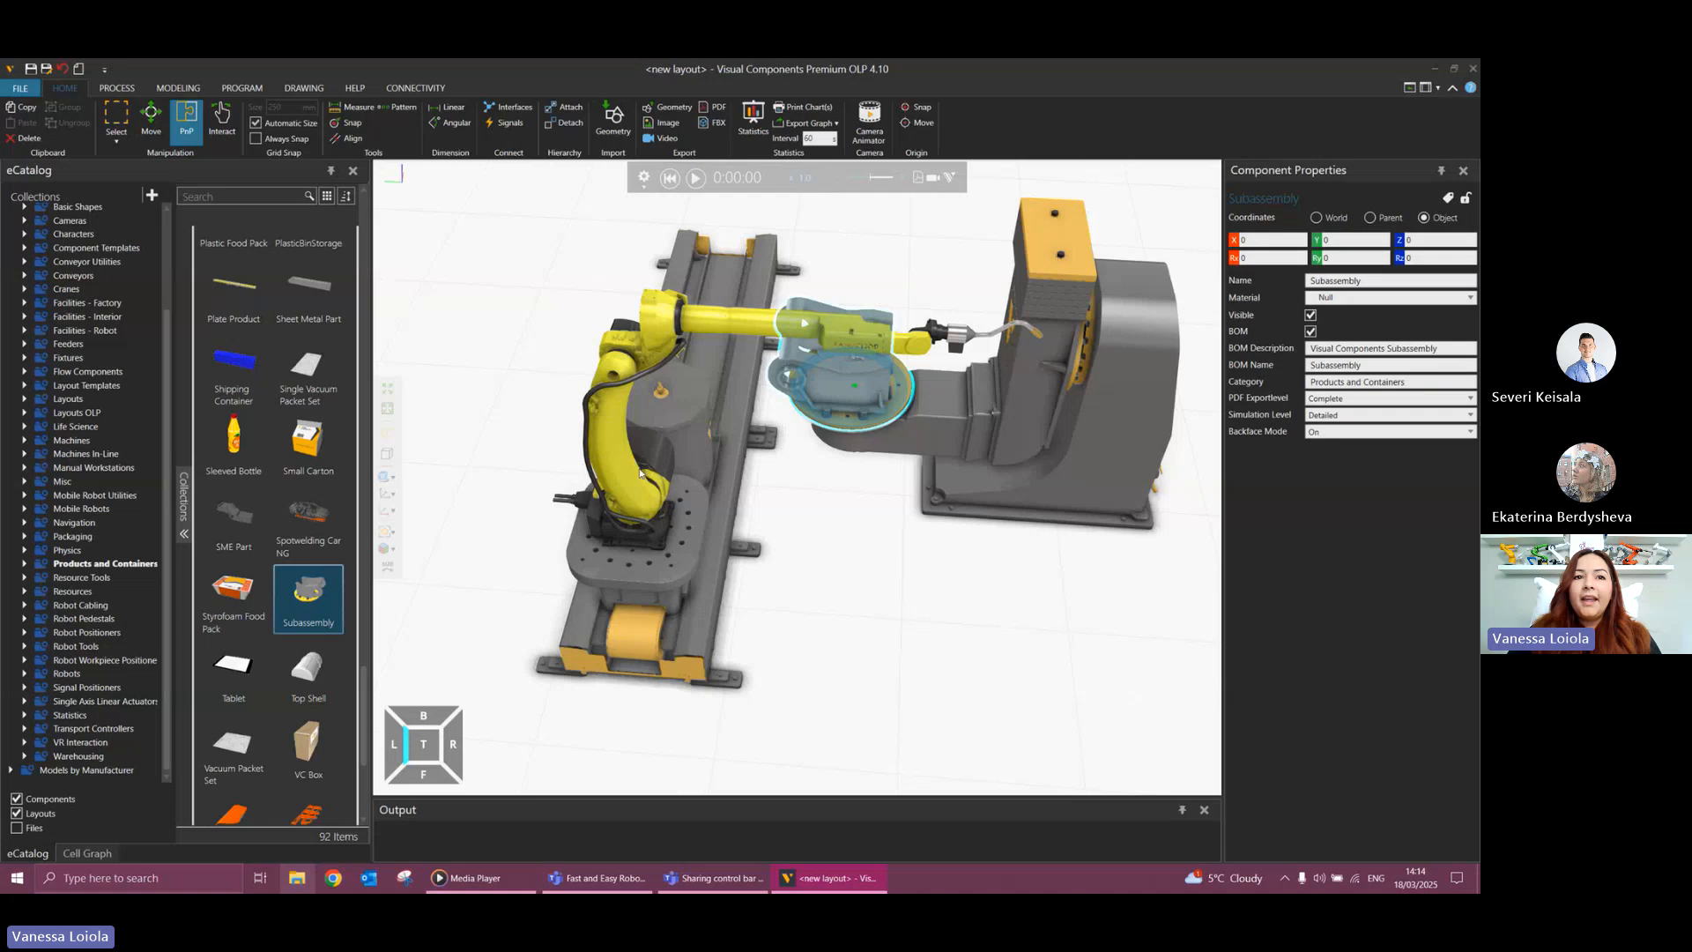
right_drag(839, 547, 840, 548)
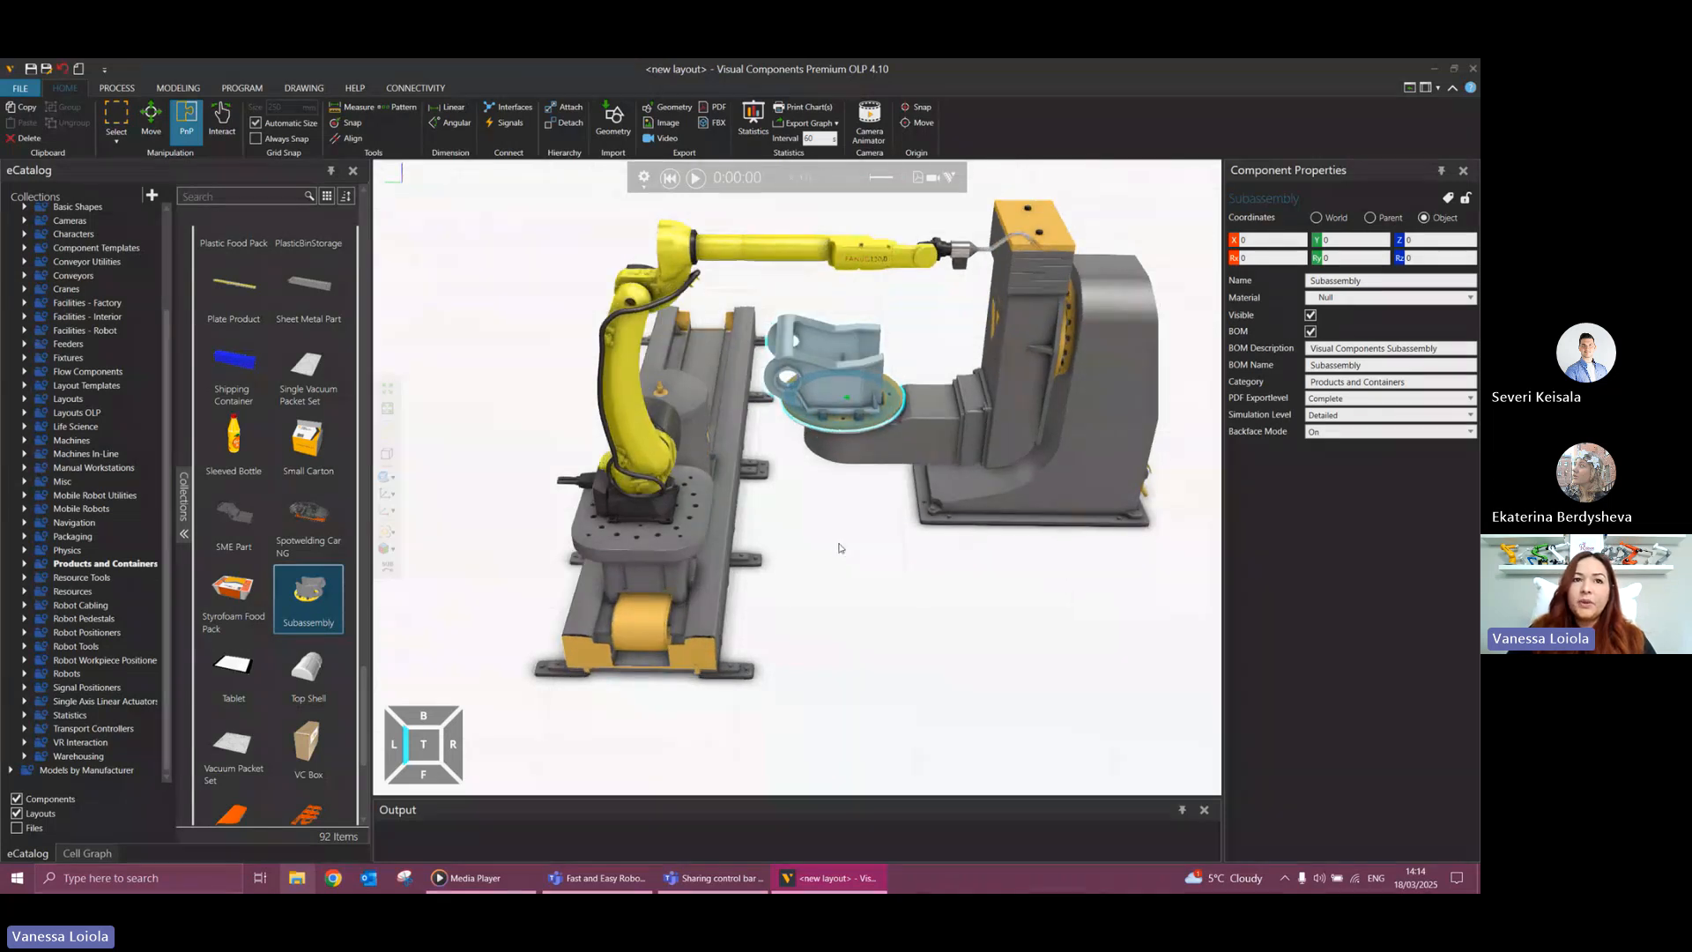
click(875, 259)
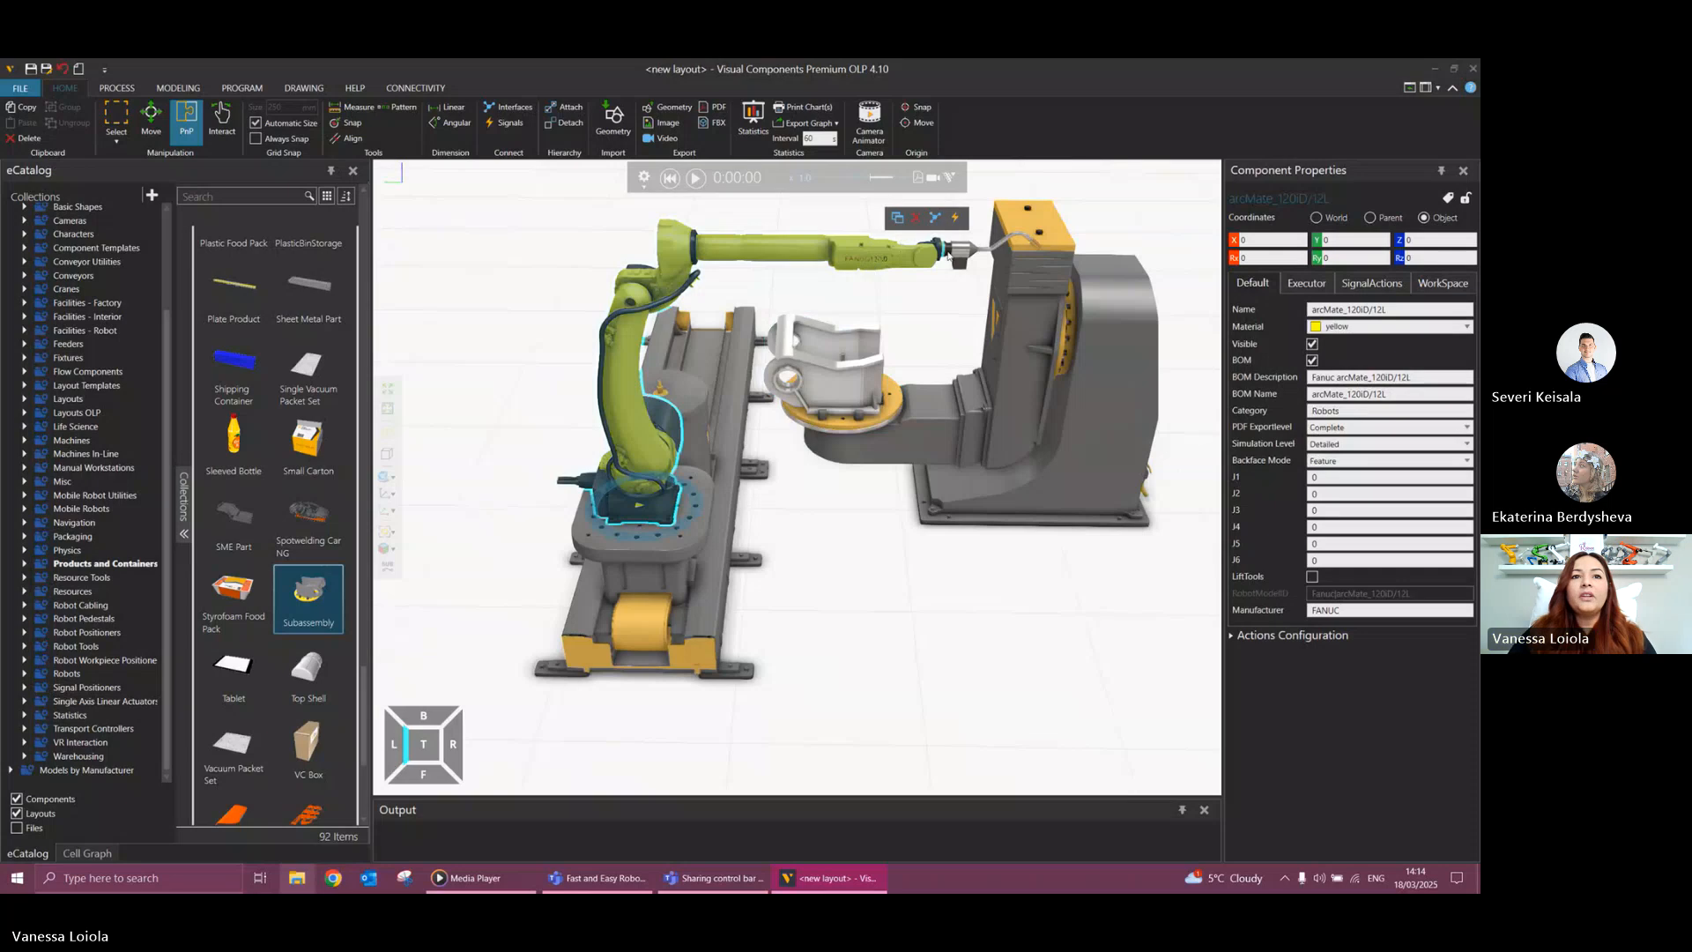
click(958, 253)
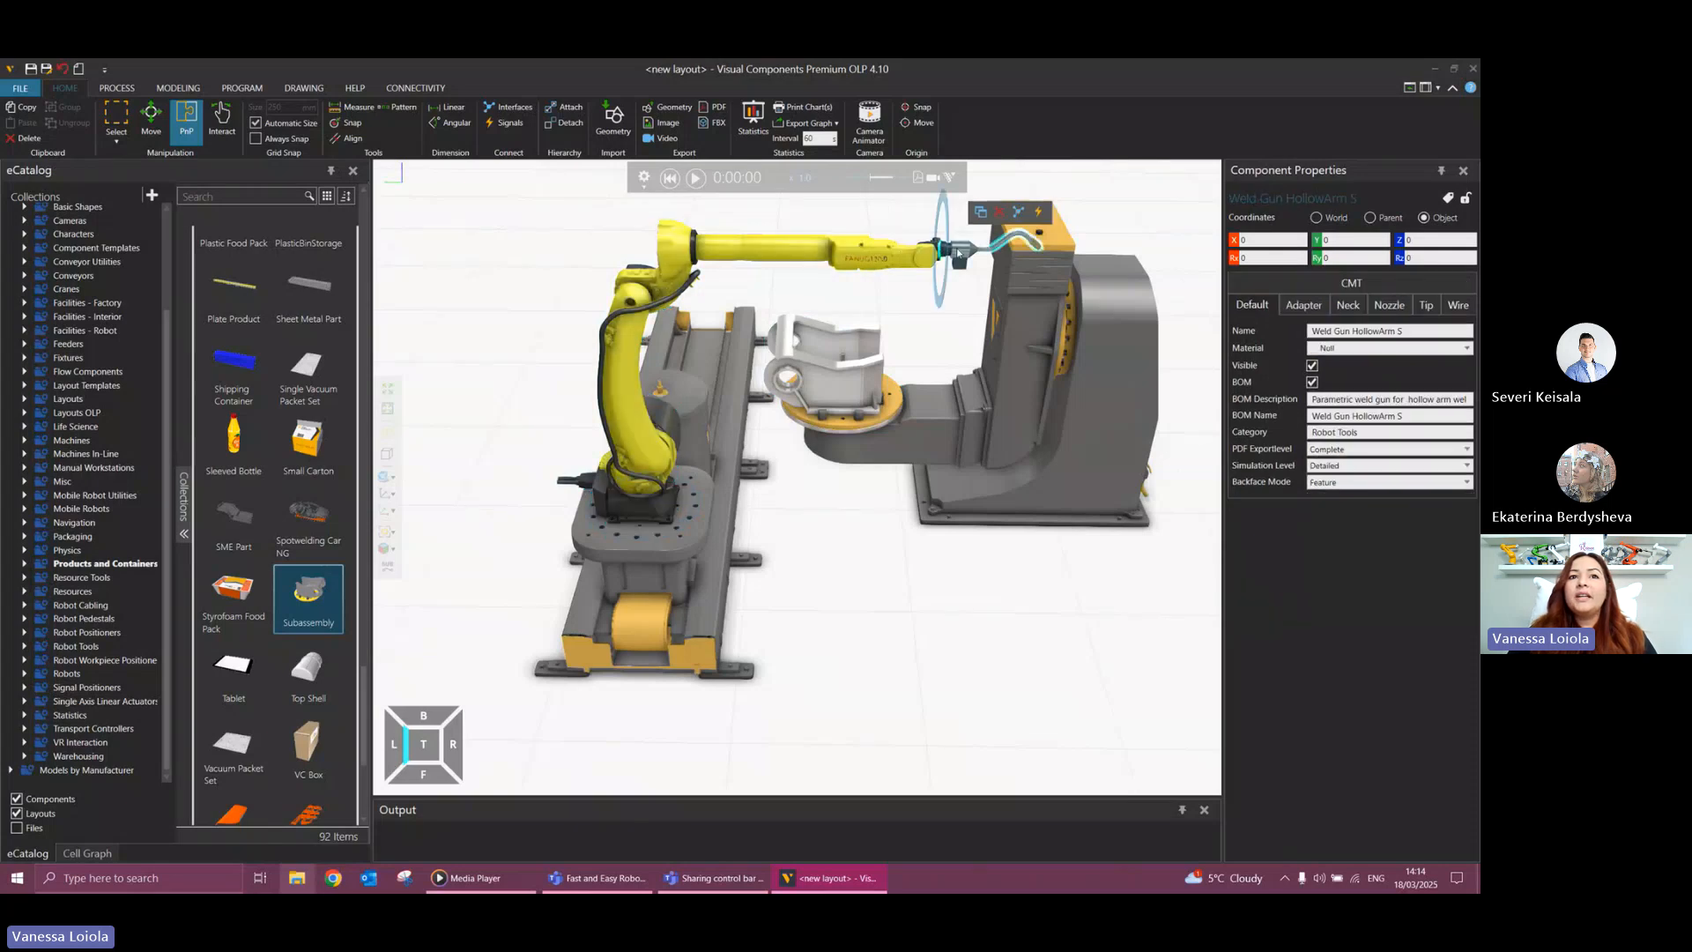
click(884, 265)
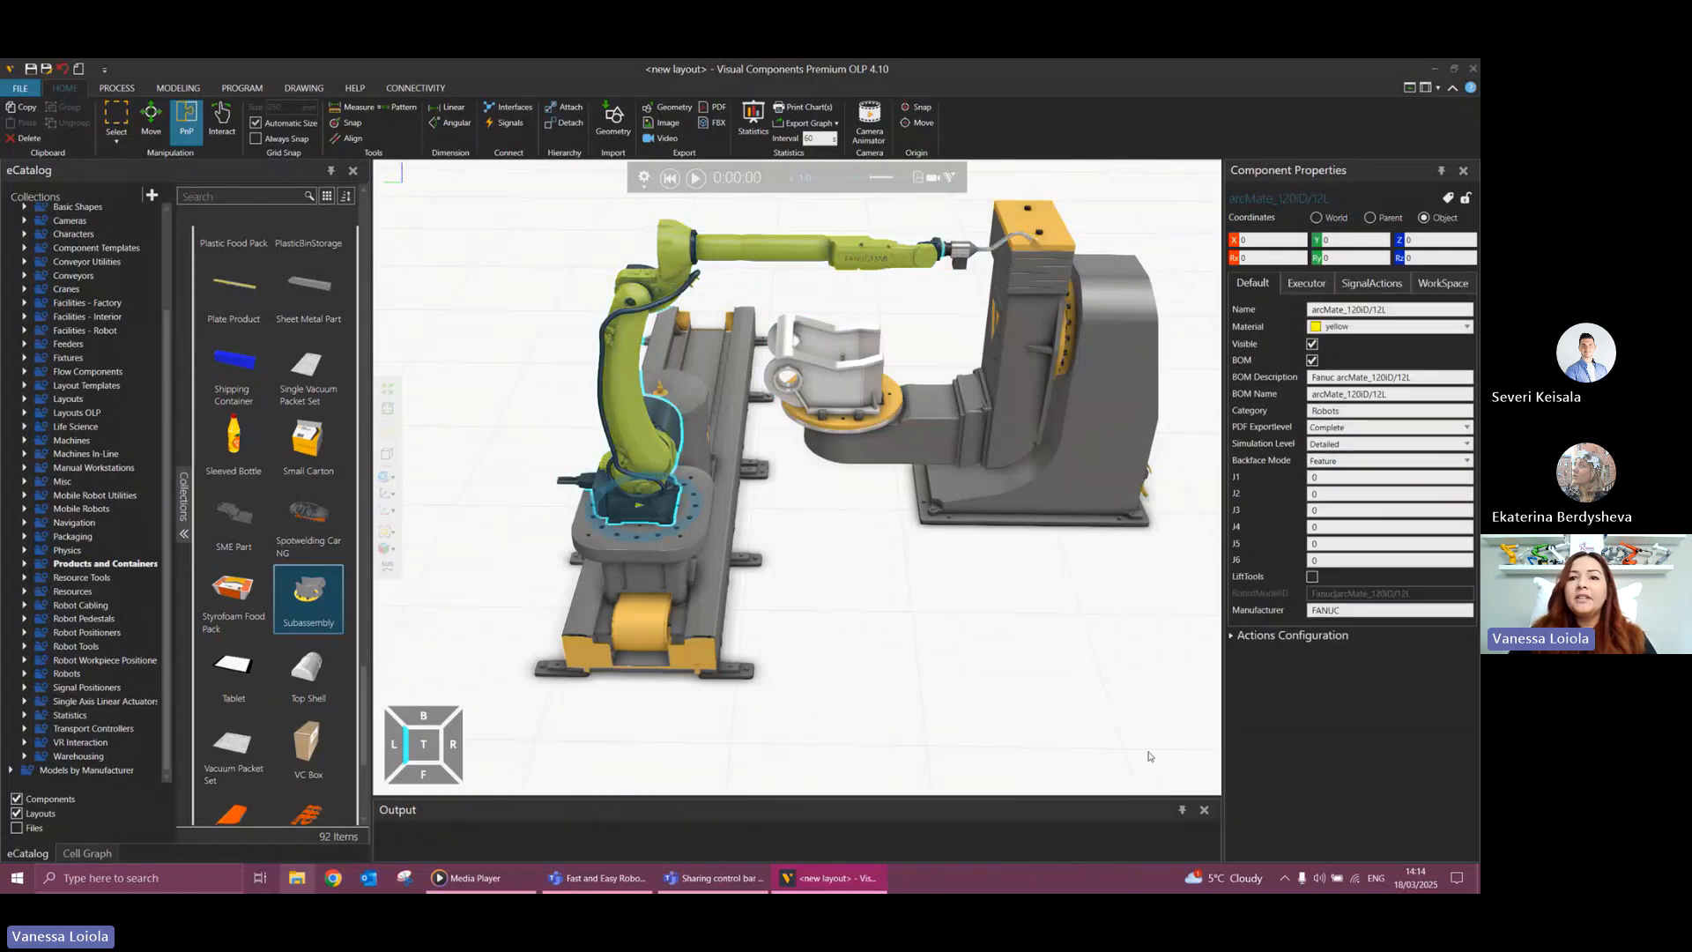
click(1315, 218)
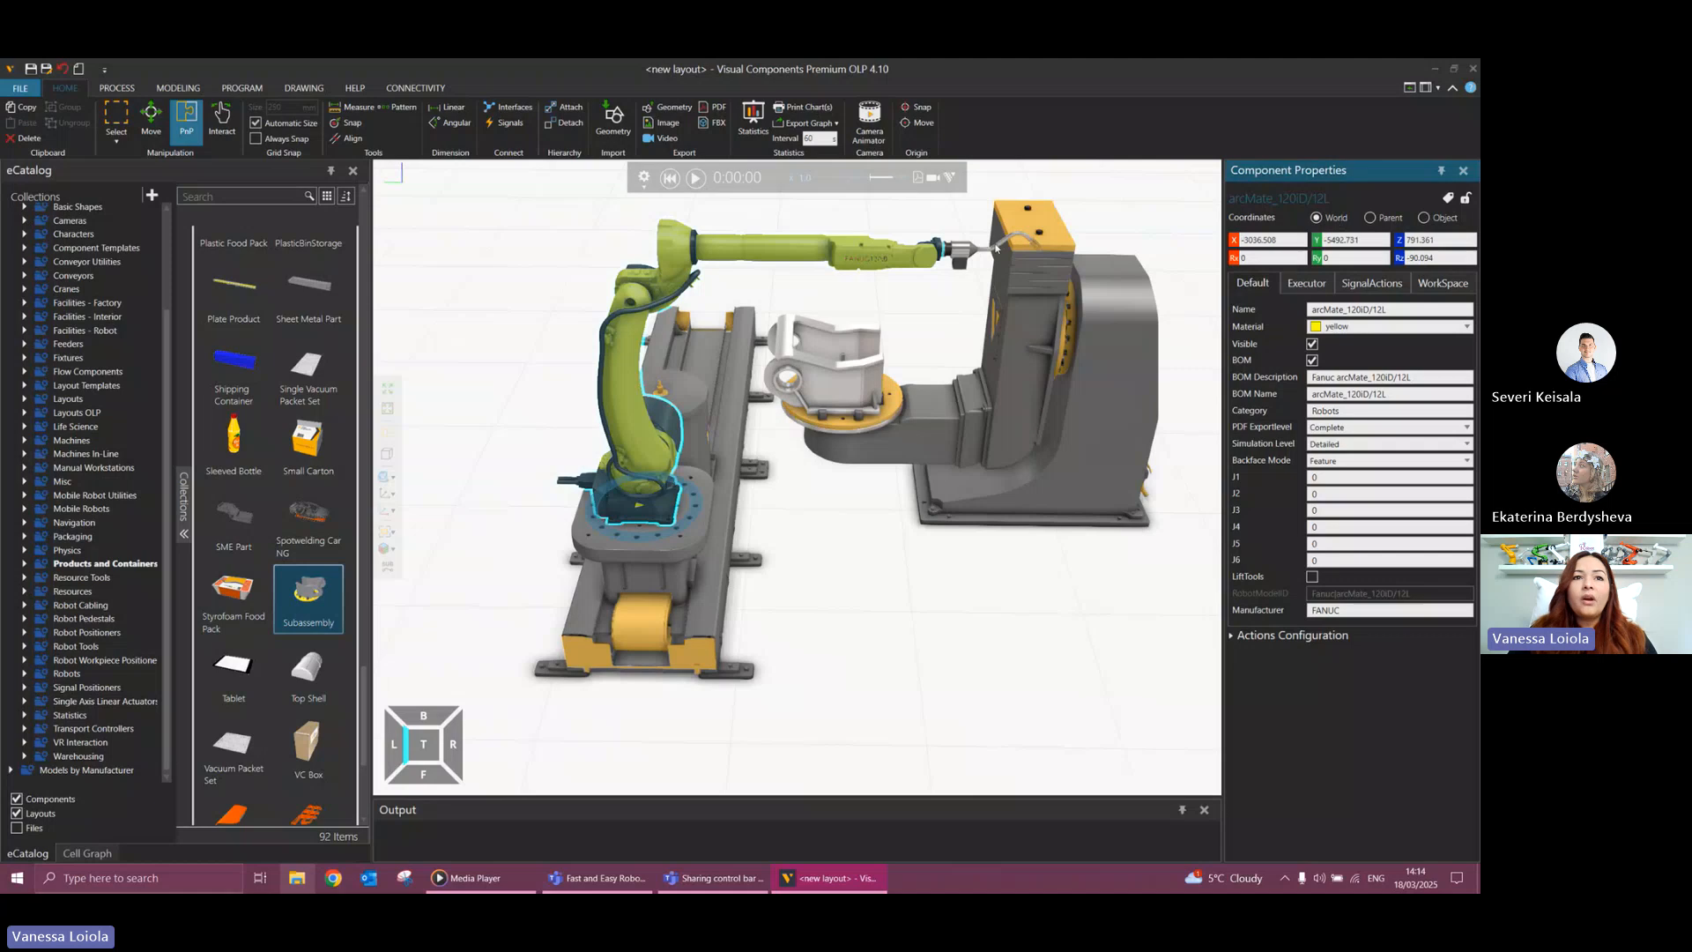
In the programming workspace, choose Utool1 as the robot's tool and open its tool properties.
click(250, 87)
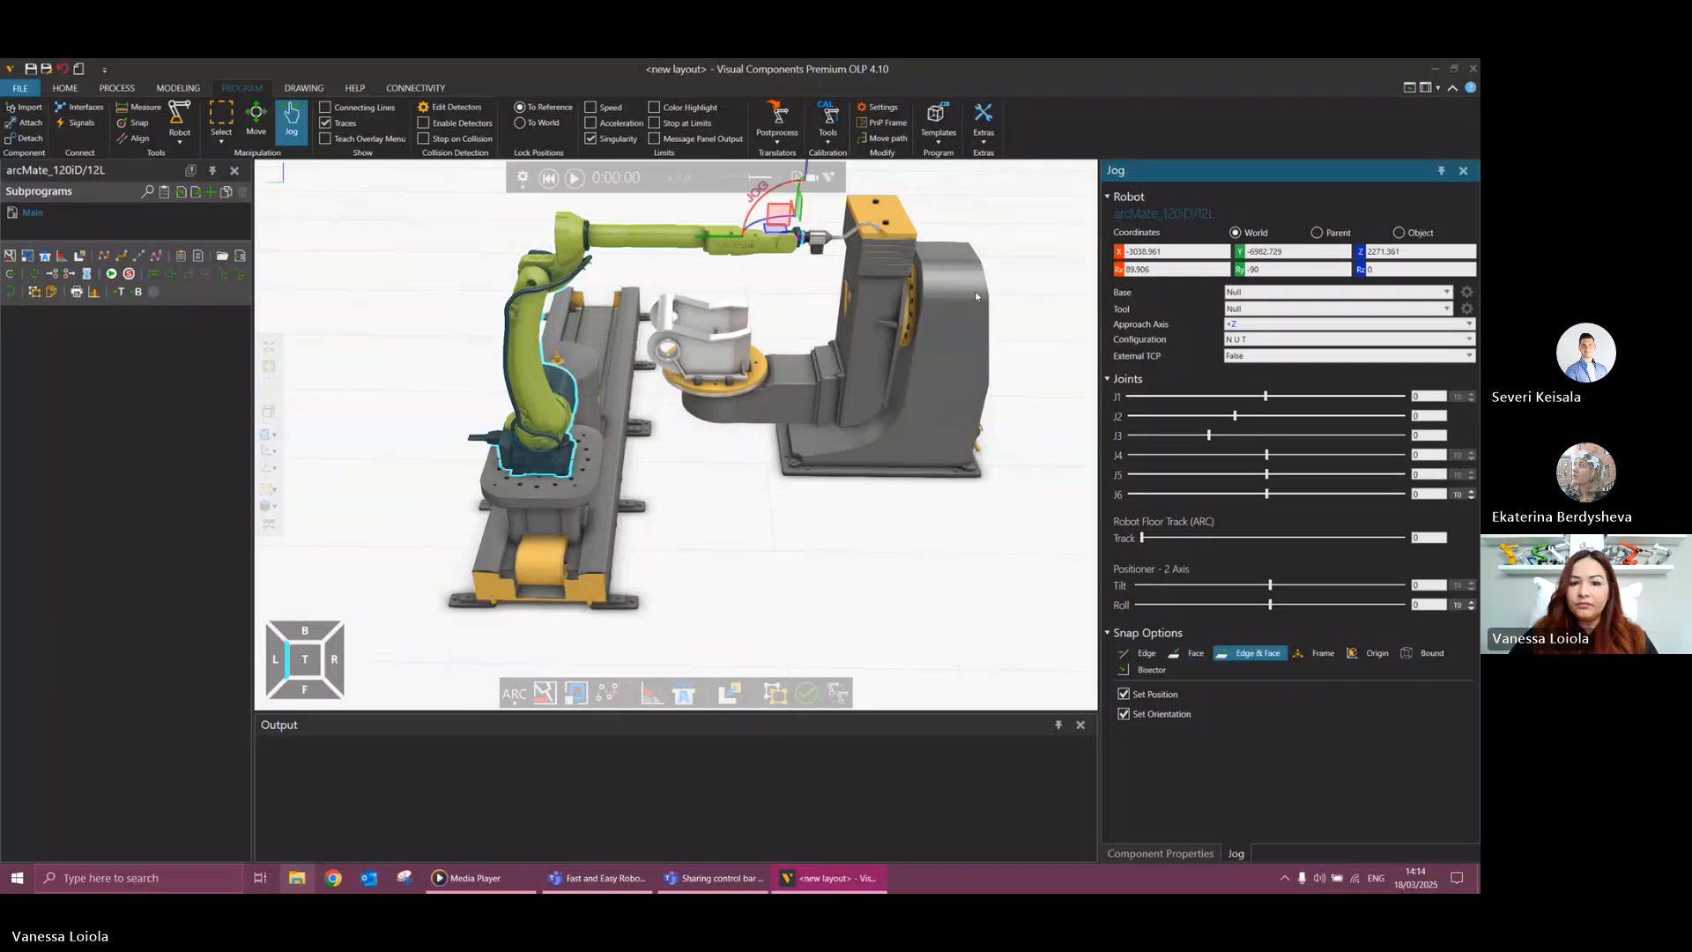
click(1271, 308)
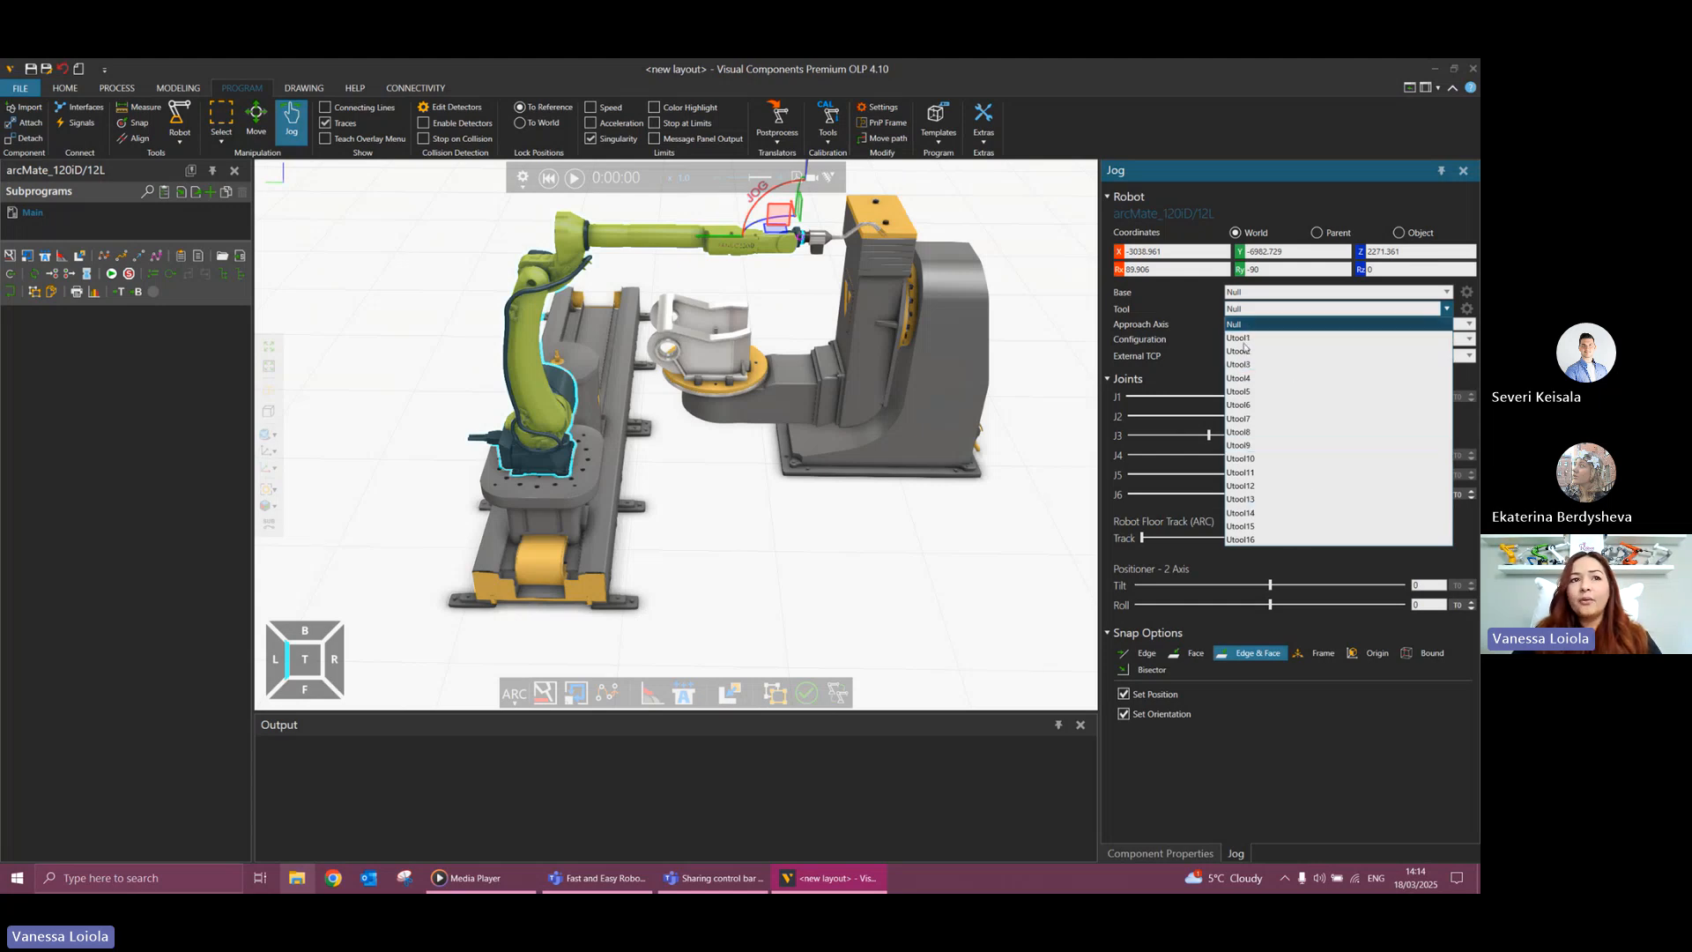
click(1252, 339)
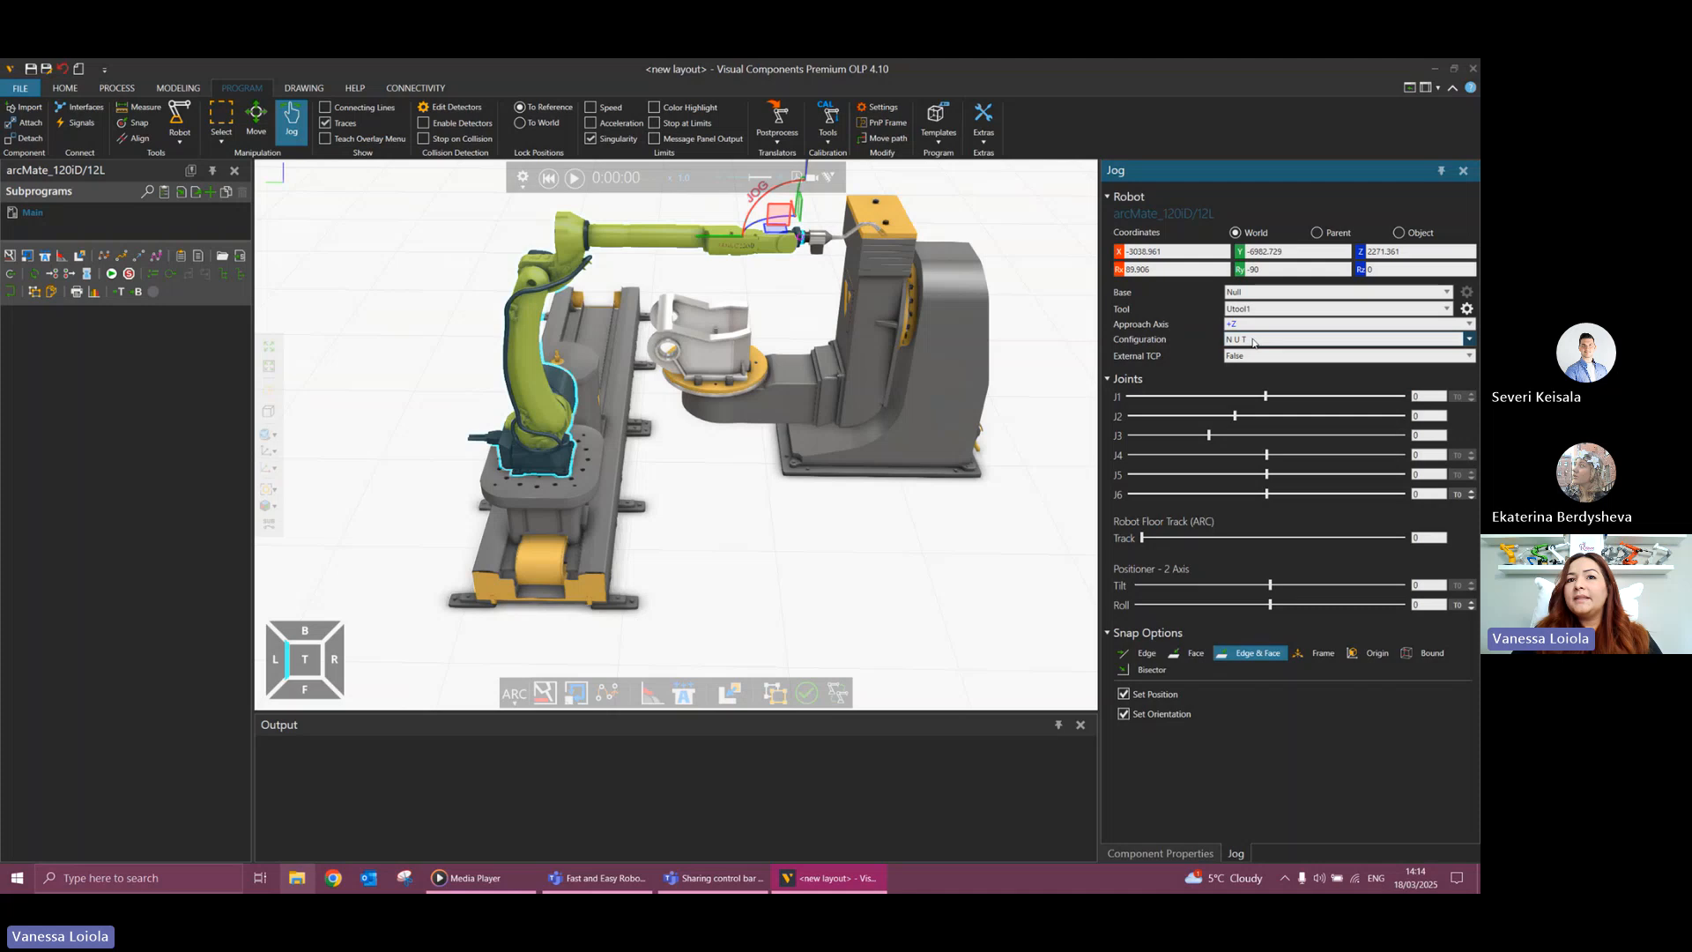
click(1466, 309)
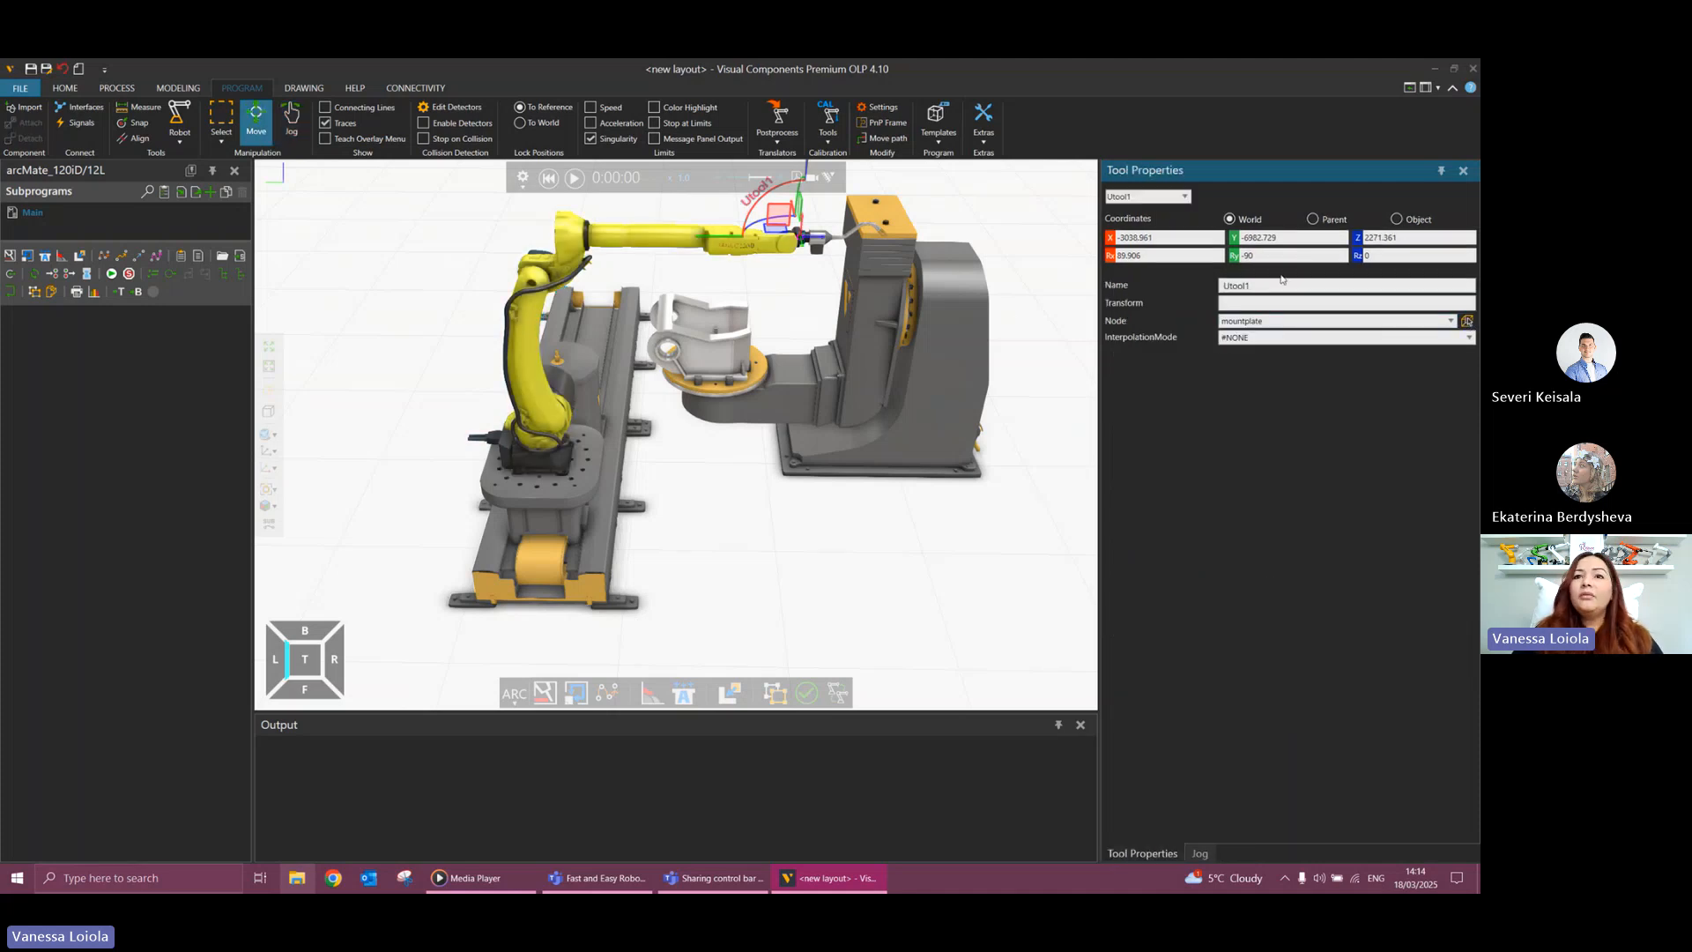
Rename the Utool1 tool frame as S_torch.
drag(1257, 289, 1199, 292)
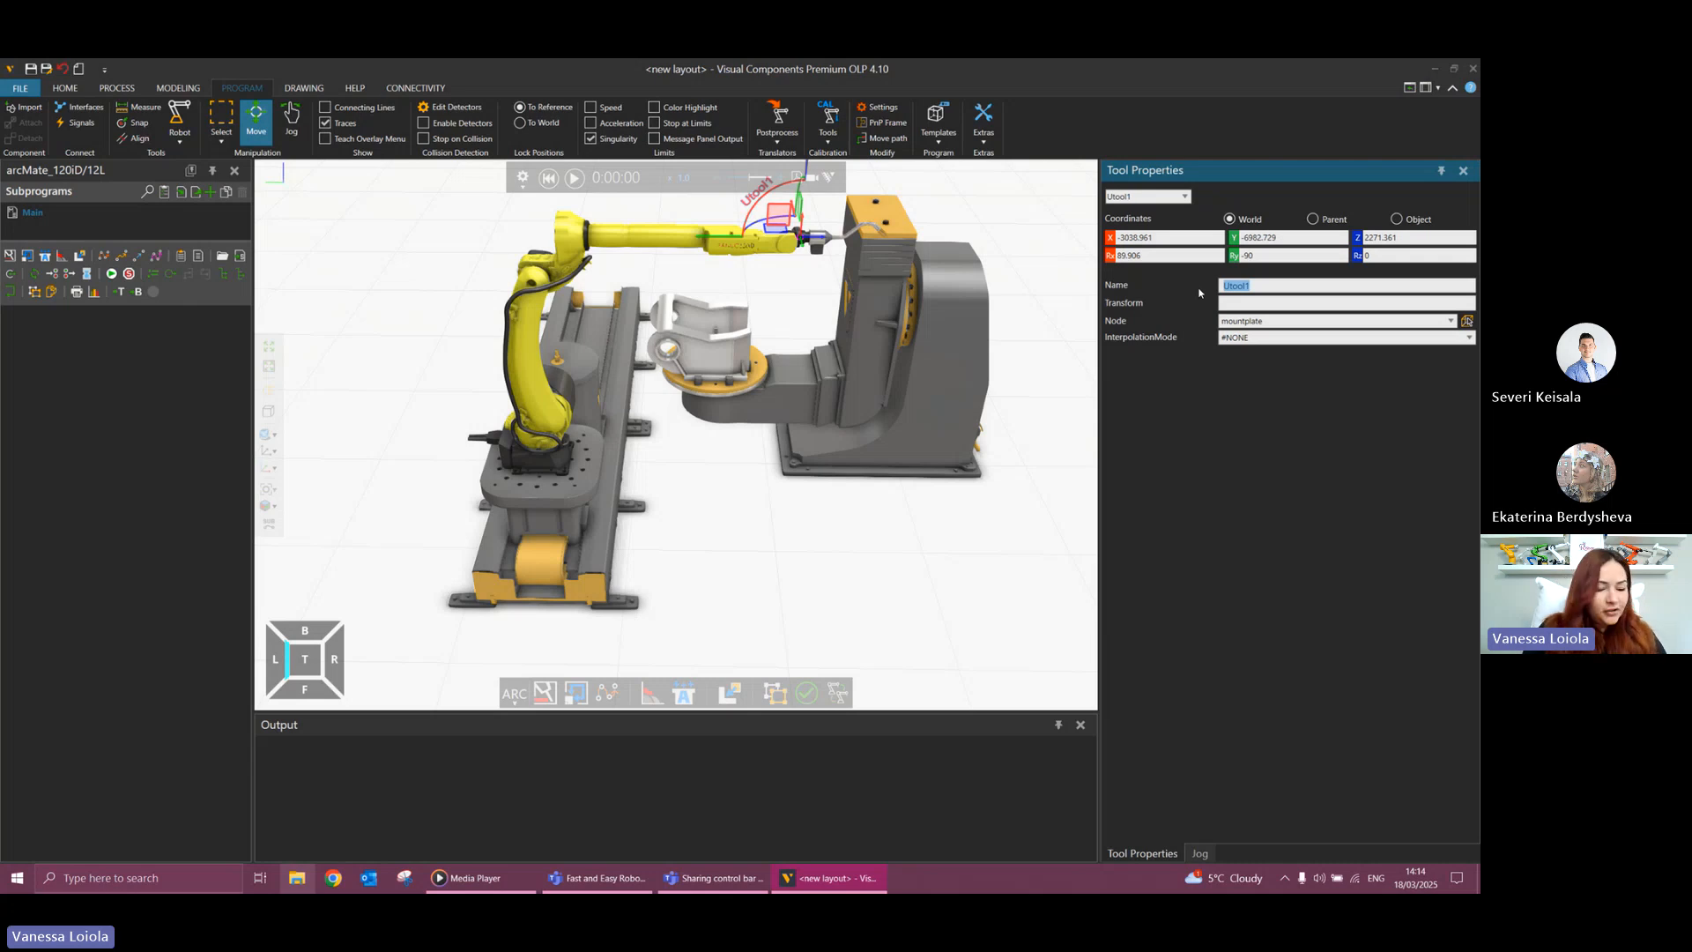
text(S)
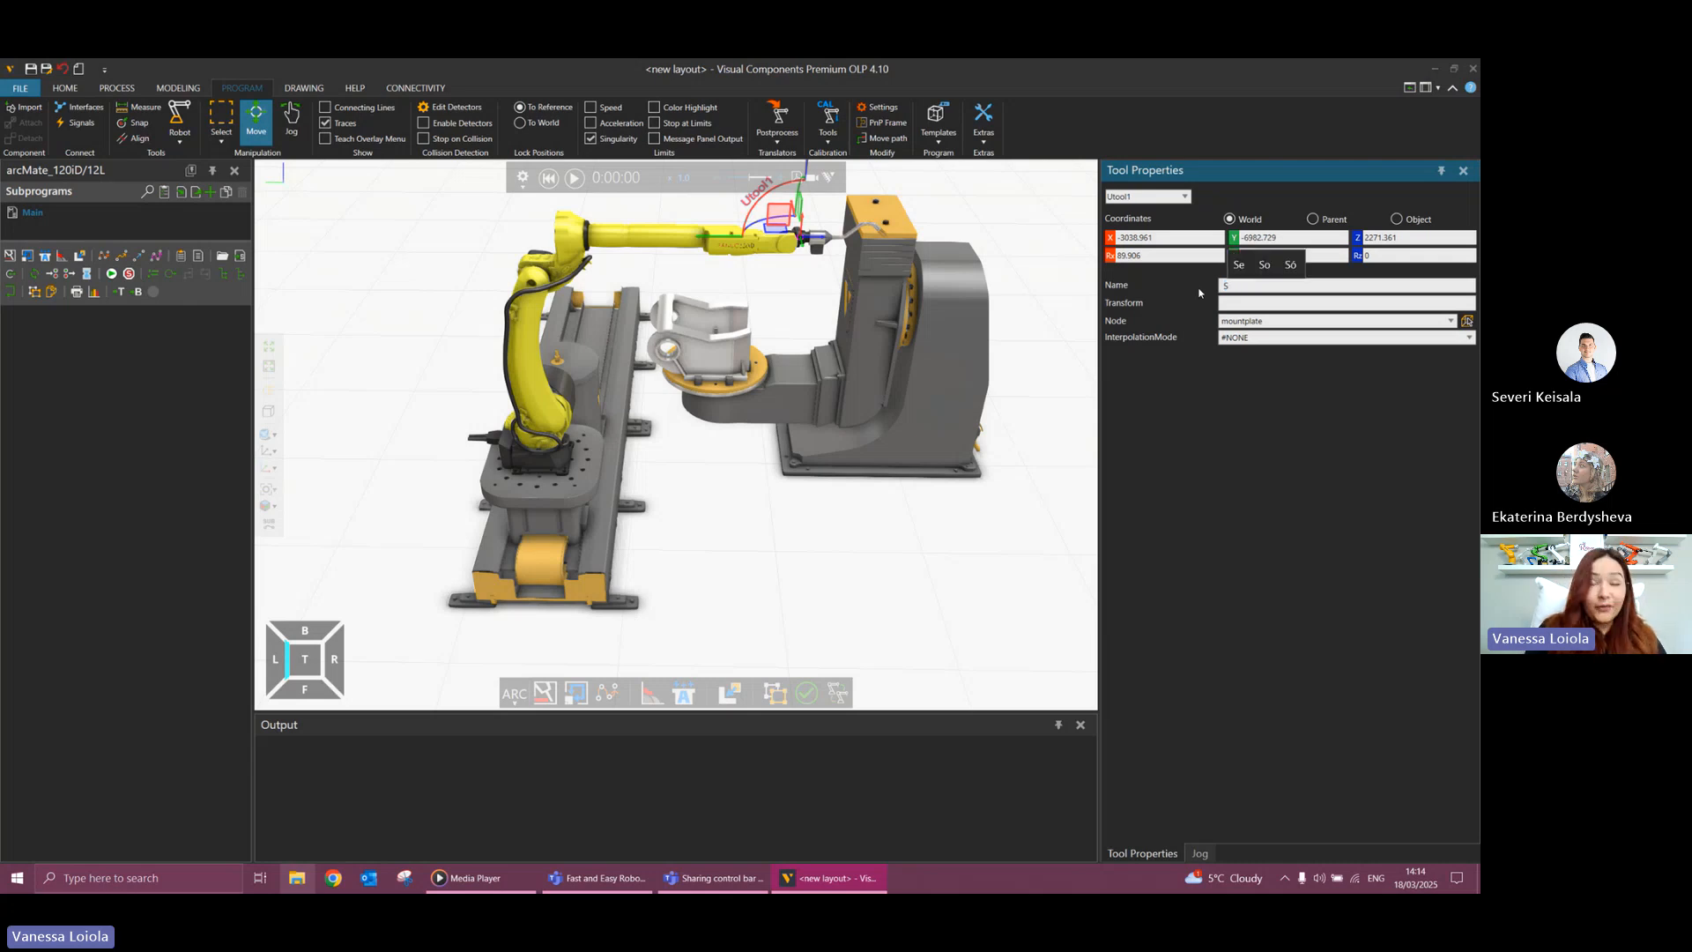
text(_)
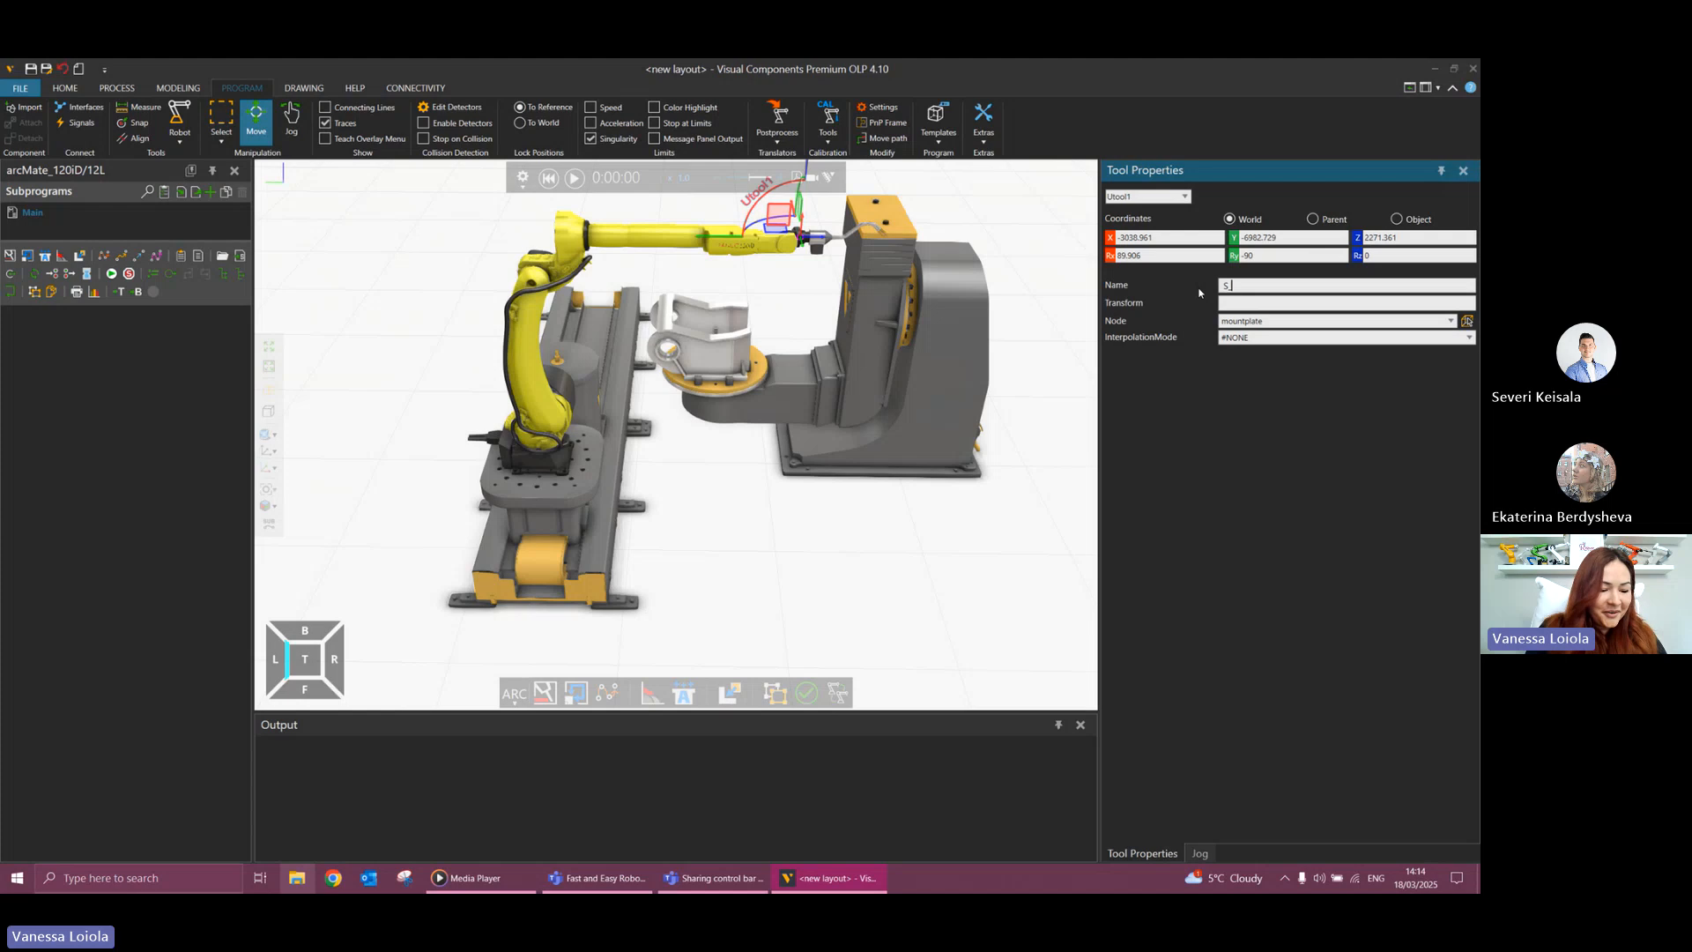
text(torch)
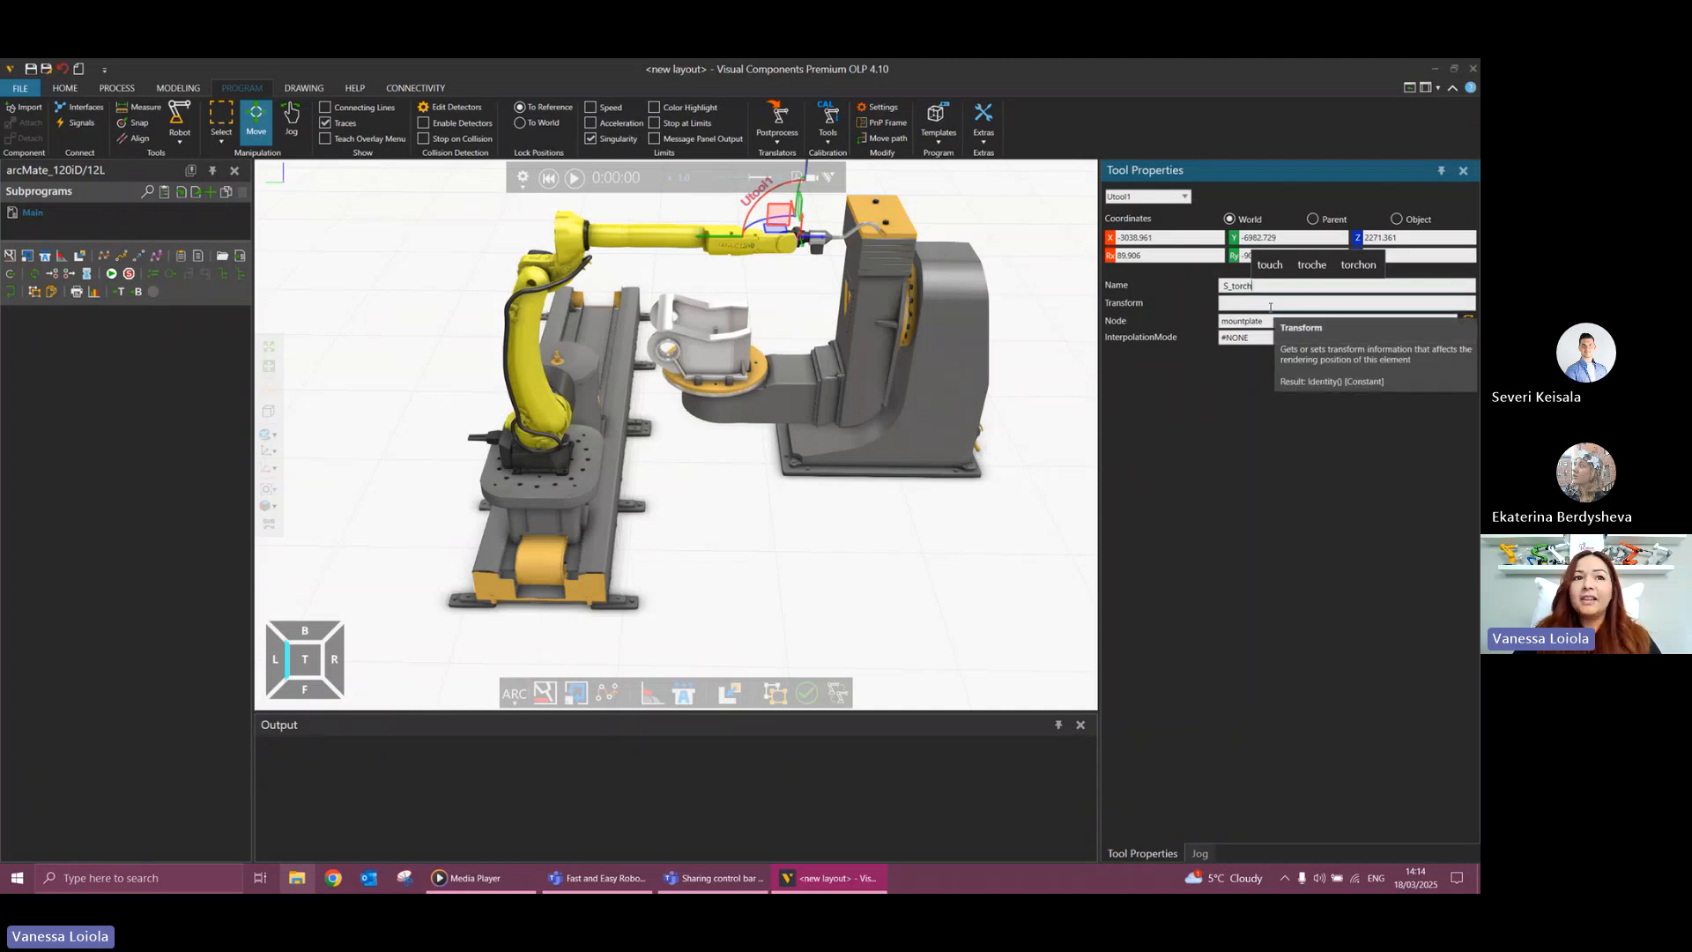
Snap the S_torch tool frame, position and orientation, to the face centre at the tip of the weld gun's wire.
mouse_move(934, 242)
right_down()
mouse_move(890, 253)
mouse_move(922, 238)
right_up()
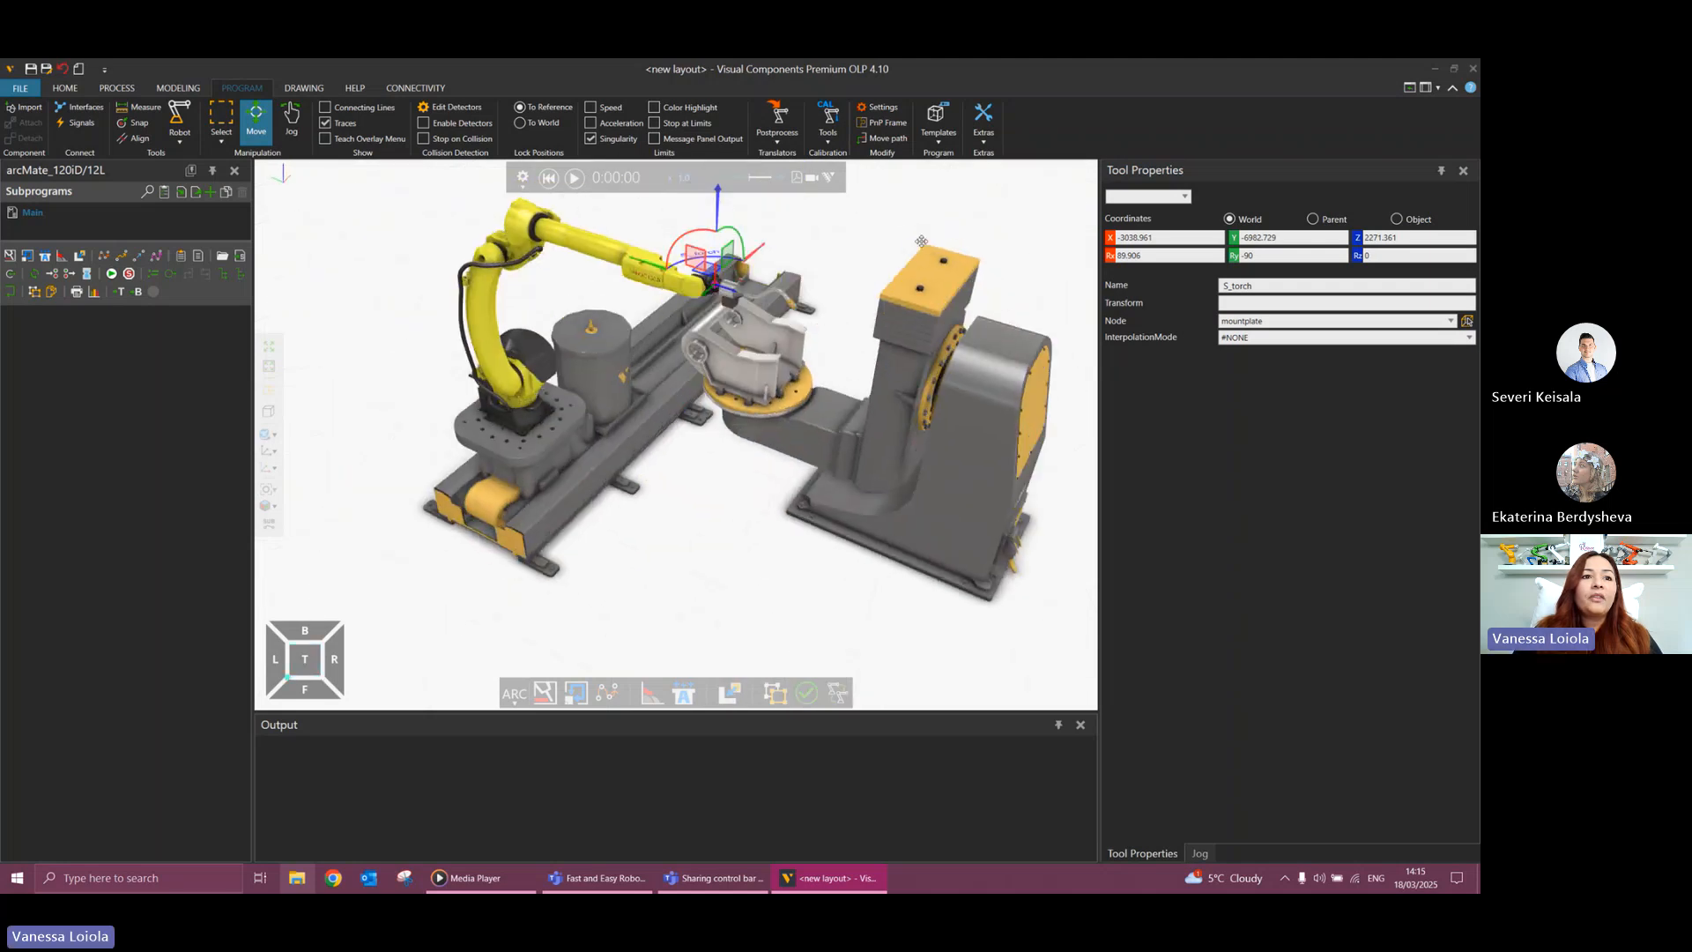
scroll(733, 294, up, 3)
scroll(733, 291, up, 5)
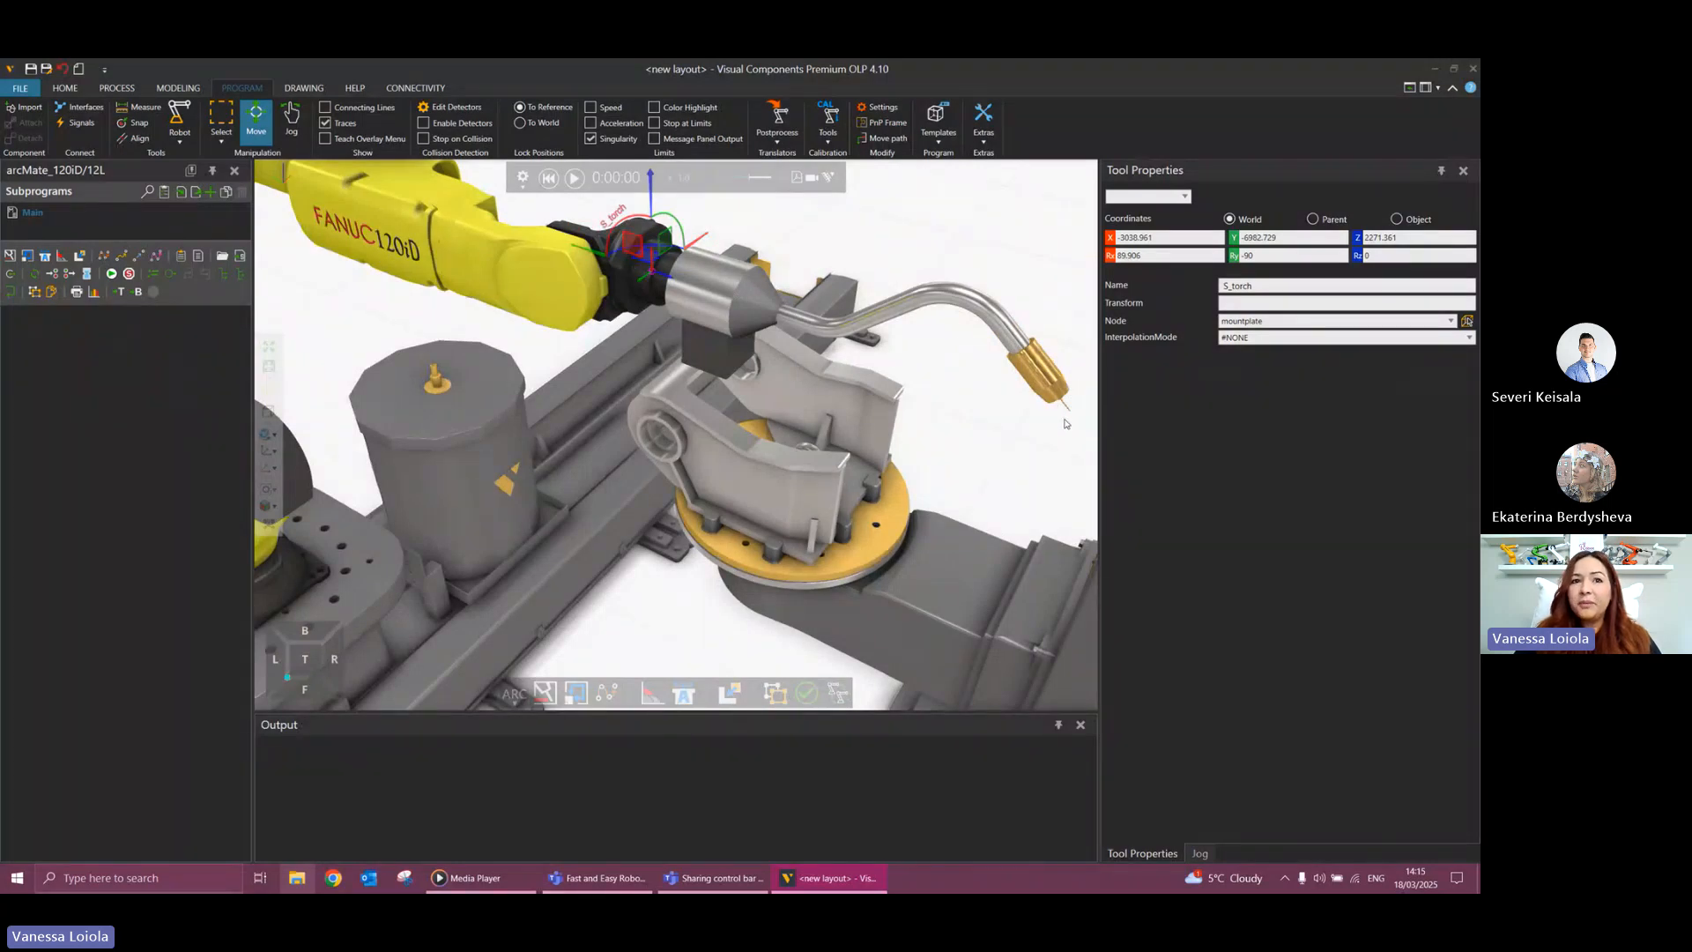
right_drag(1053, 445, 881, 336)
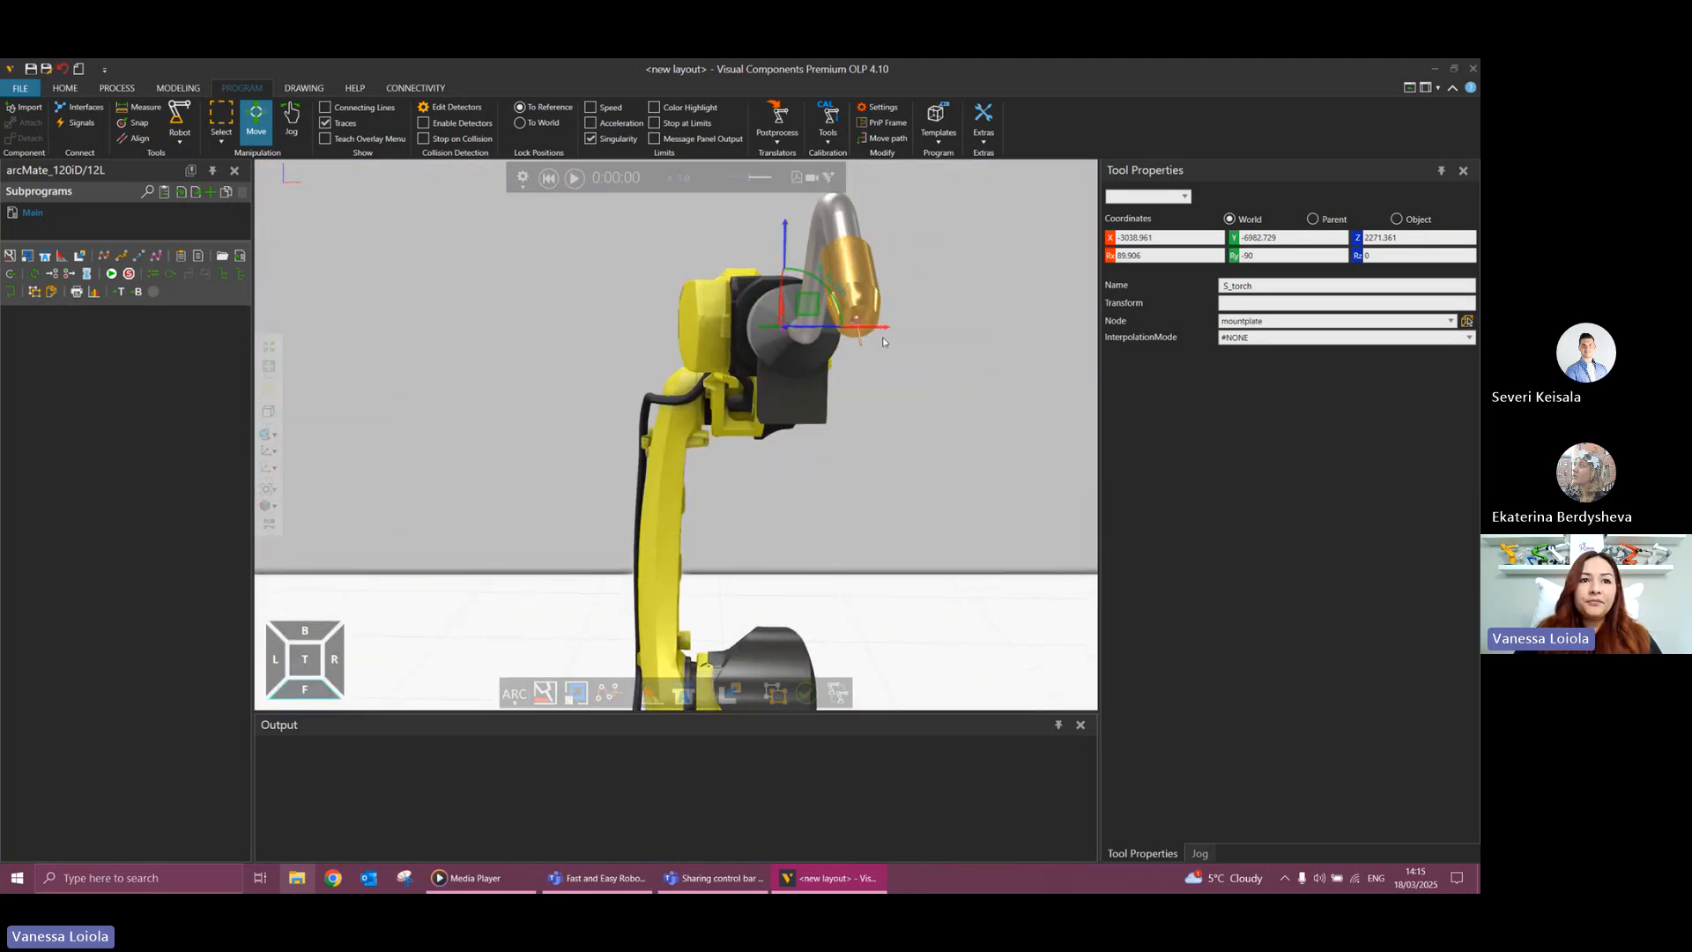
scroll(881, 337, up, 4)
scroll(841, 354, up, 3)
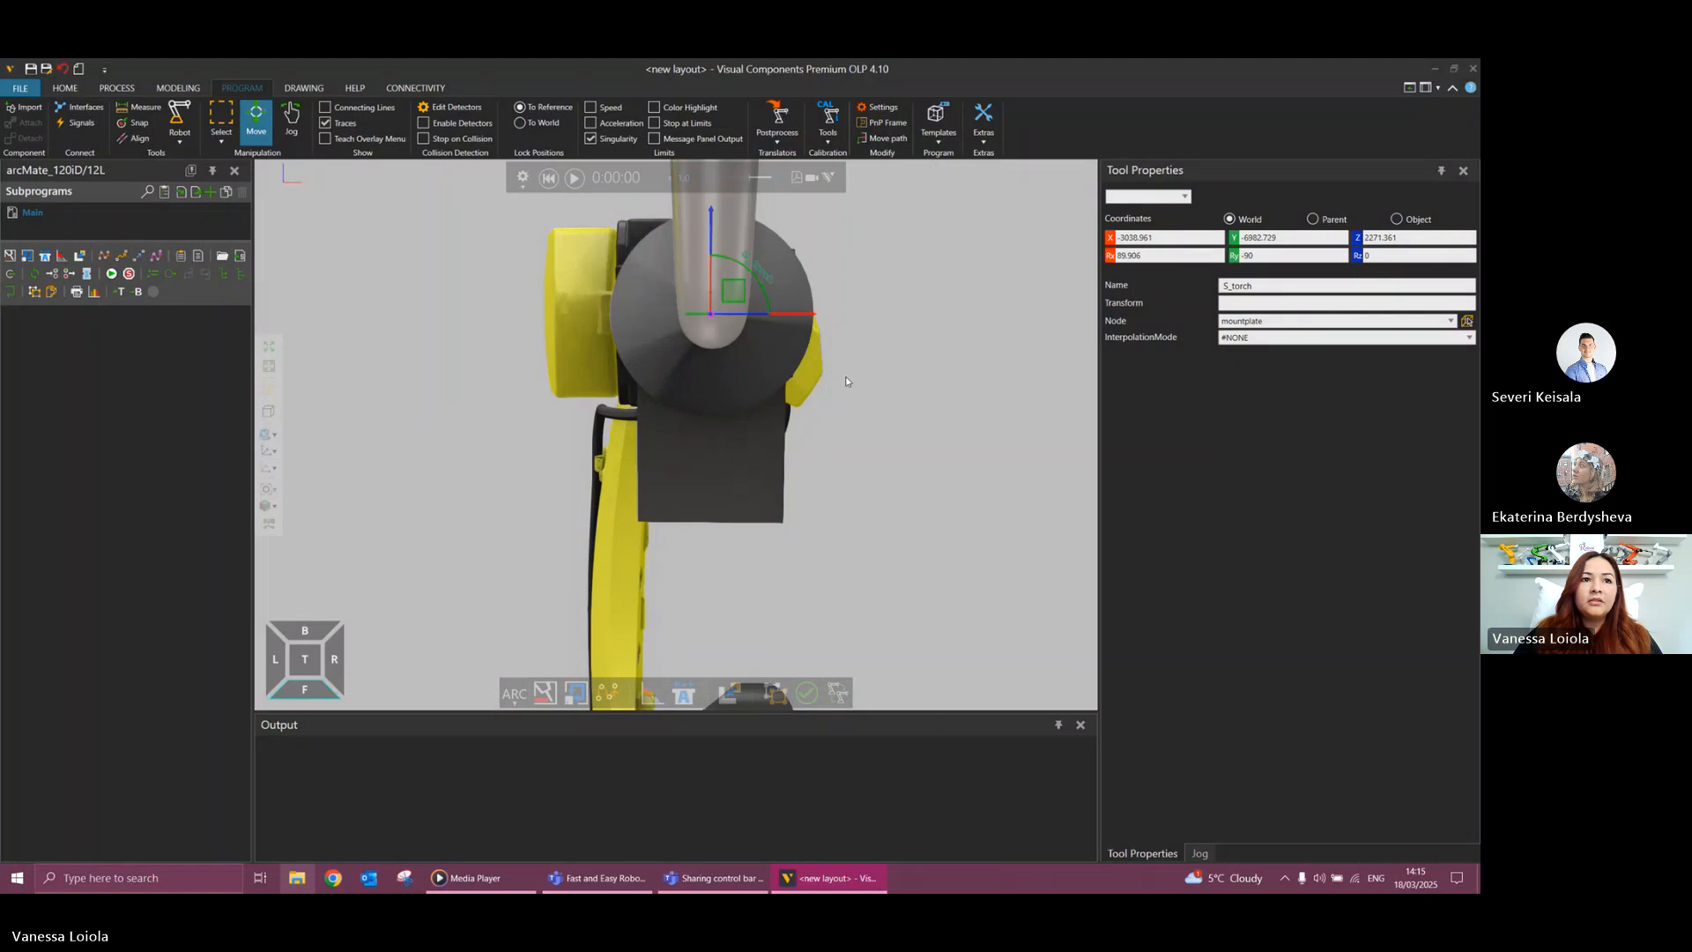
scroll(846, 397, down, 1)
scroll(842, 357, down, 1)
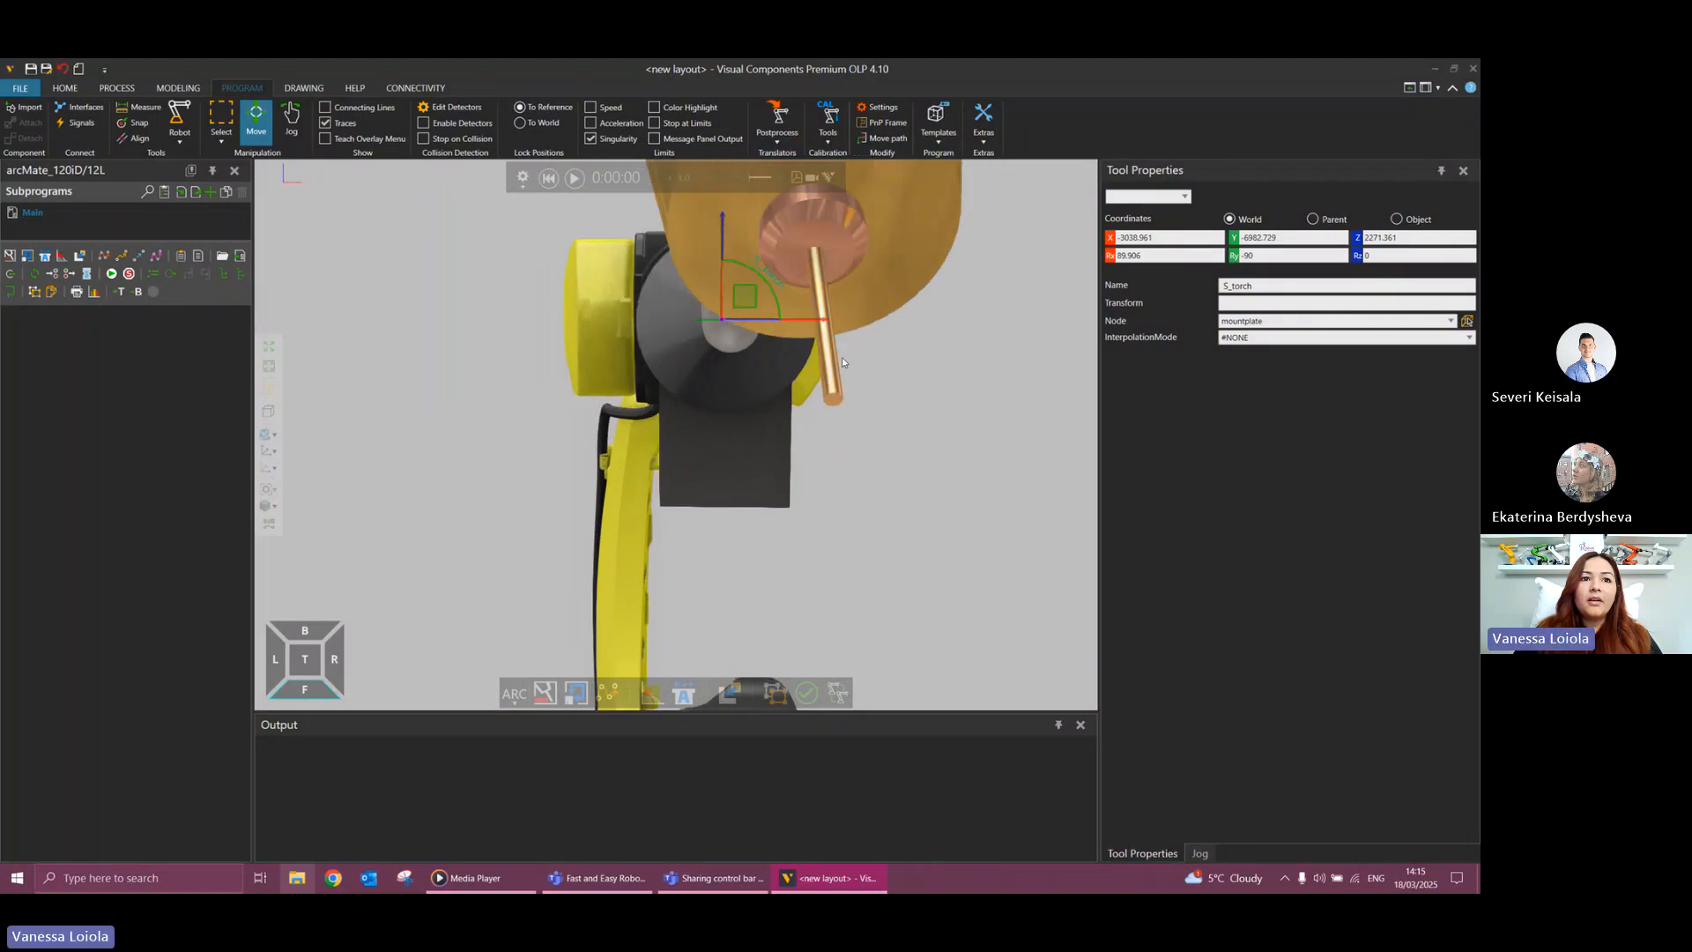
click(139, 123)
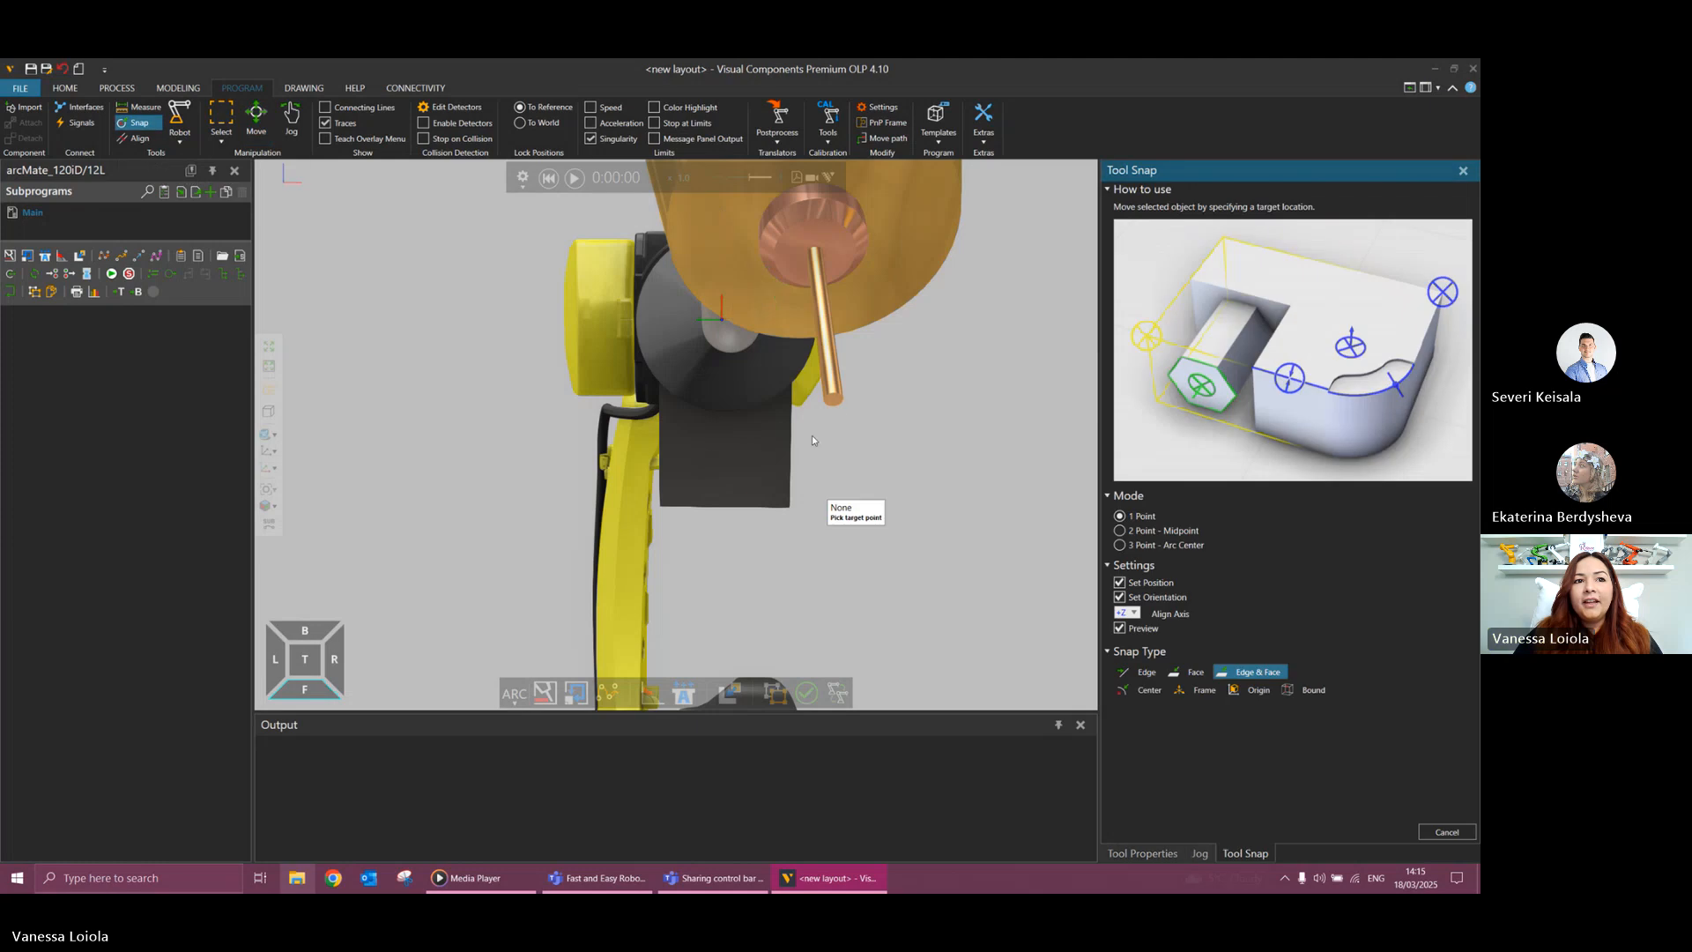
scroll(835, 405, up, 2)
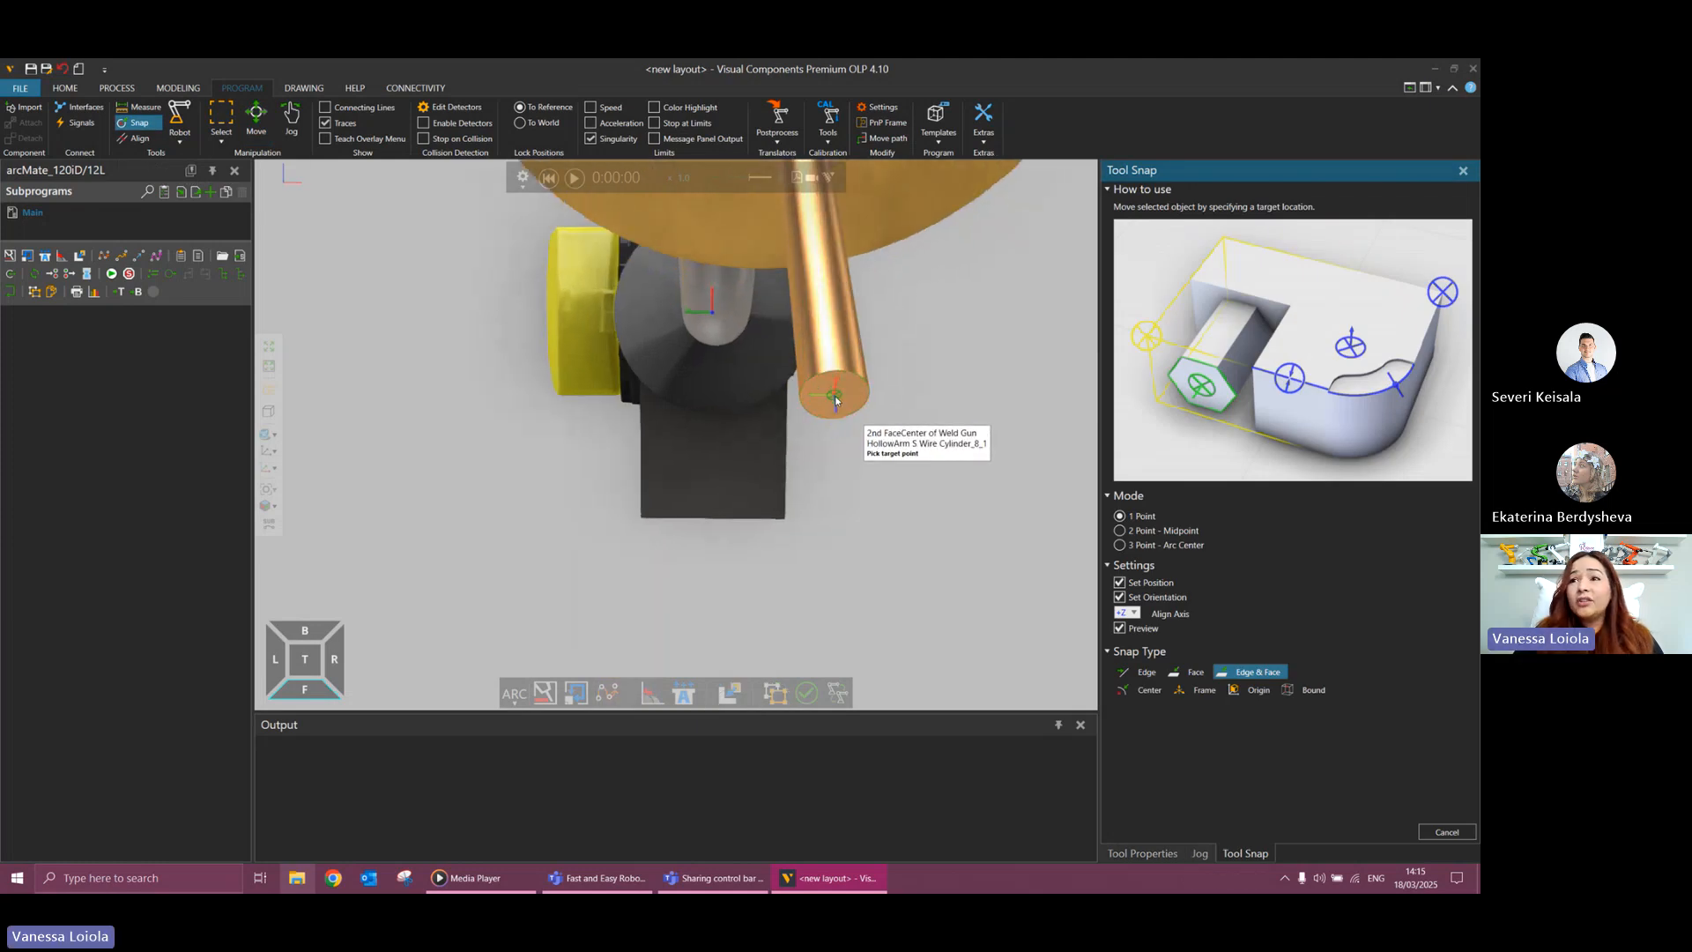
click(835, 401)
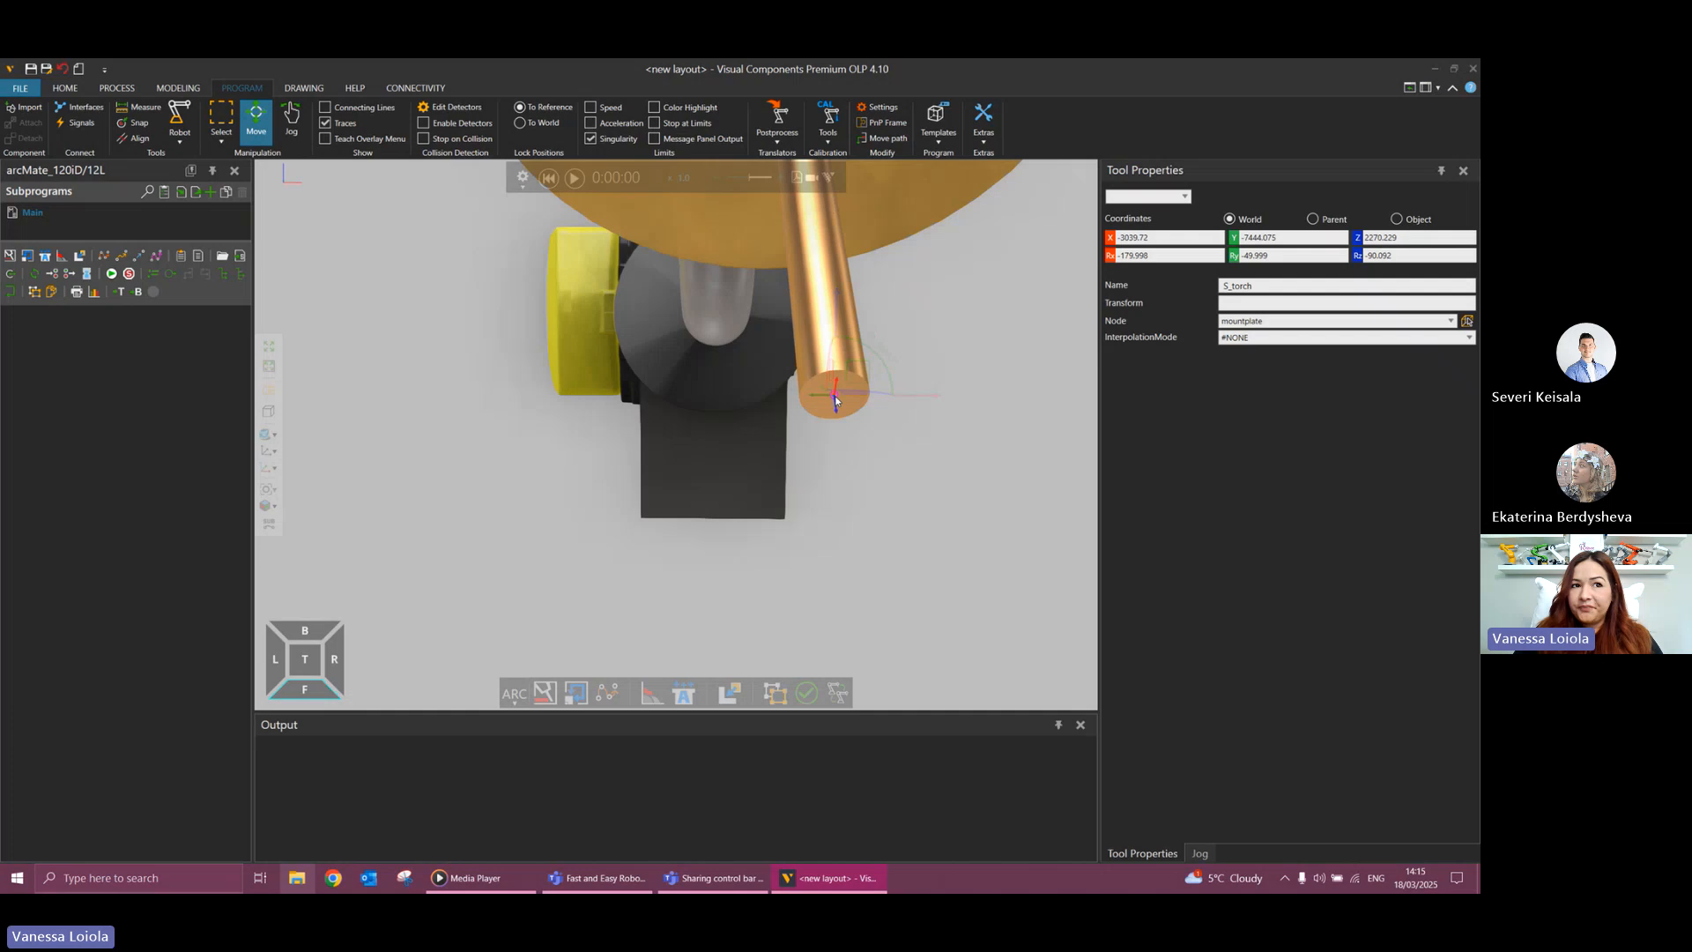
Compare the S_torch frame's axes in World and Object coordinates, leaving its coordinates set to Object.
scroll(818, 454, down, 3)
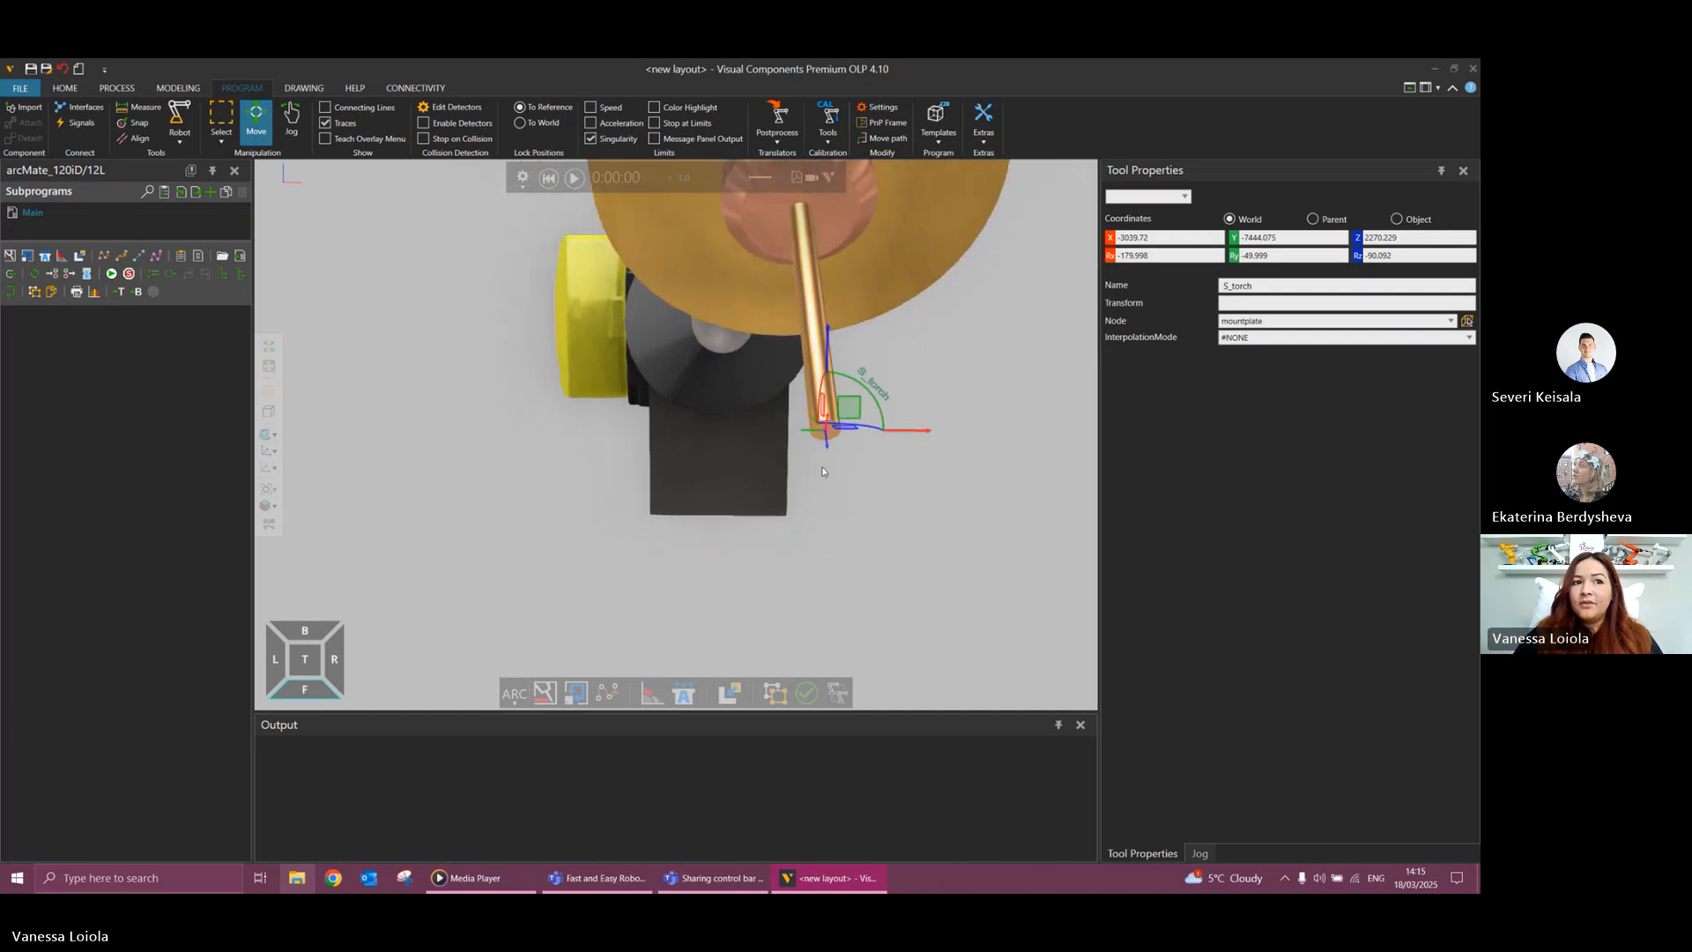
right_drag(822, 477, 886, 567)
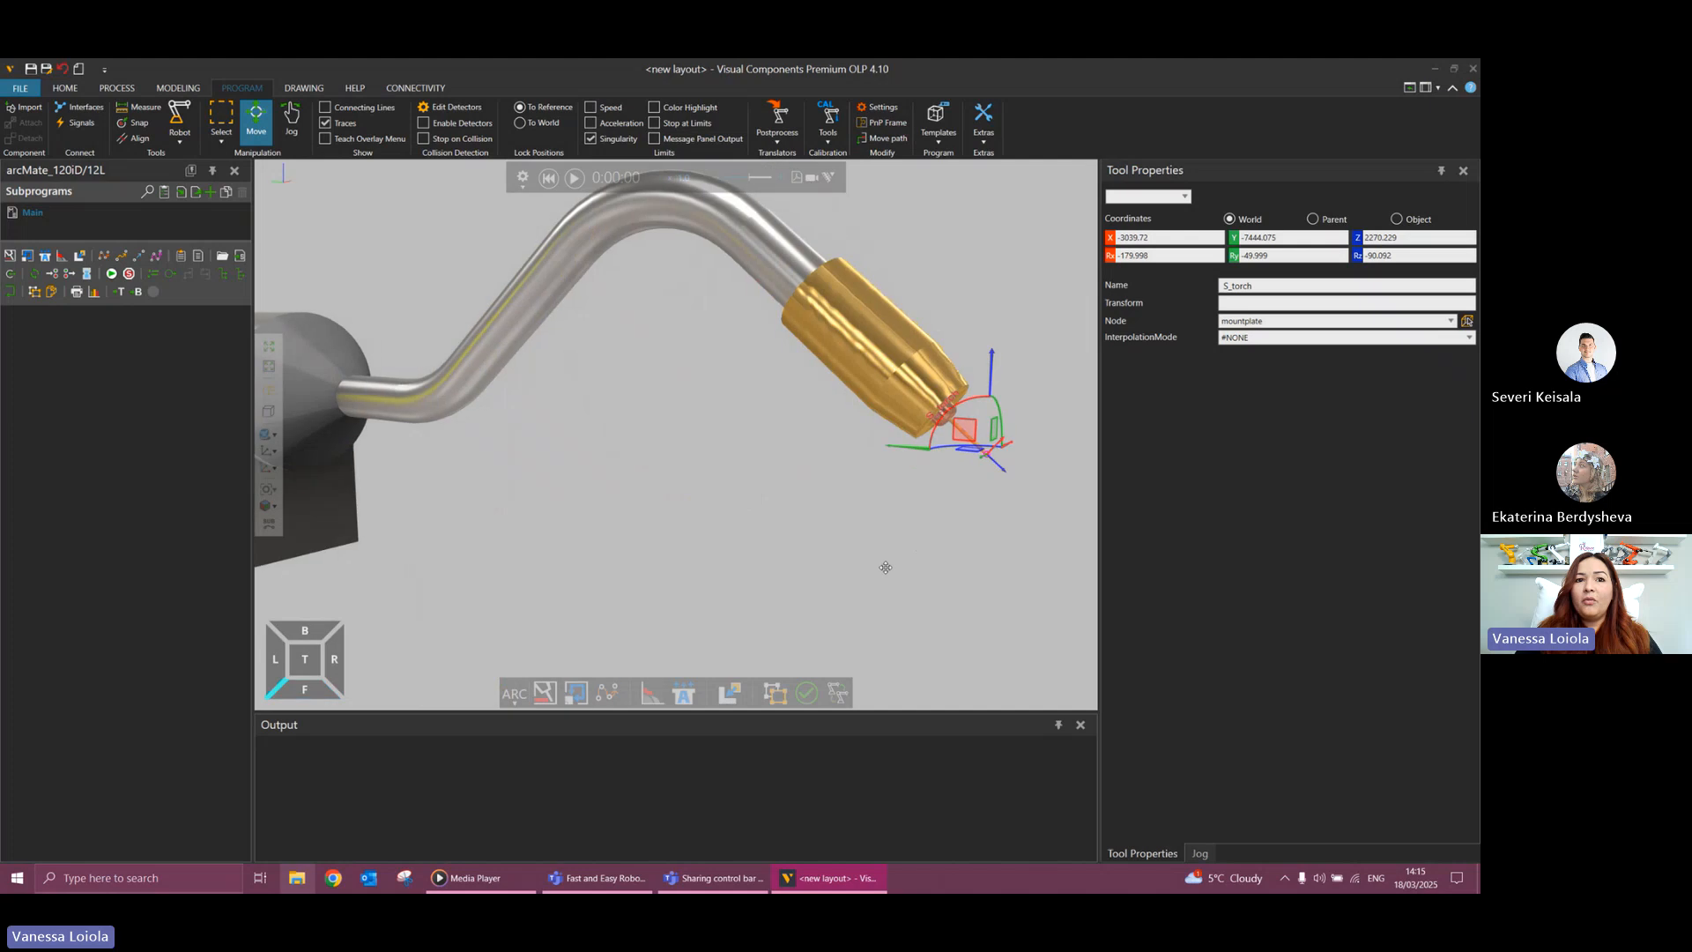
scroll(1003, 503, down, 5)
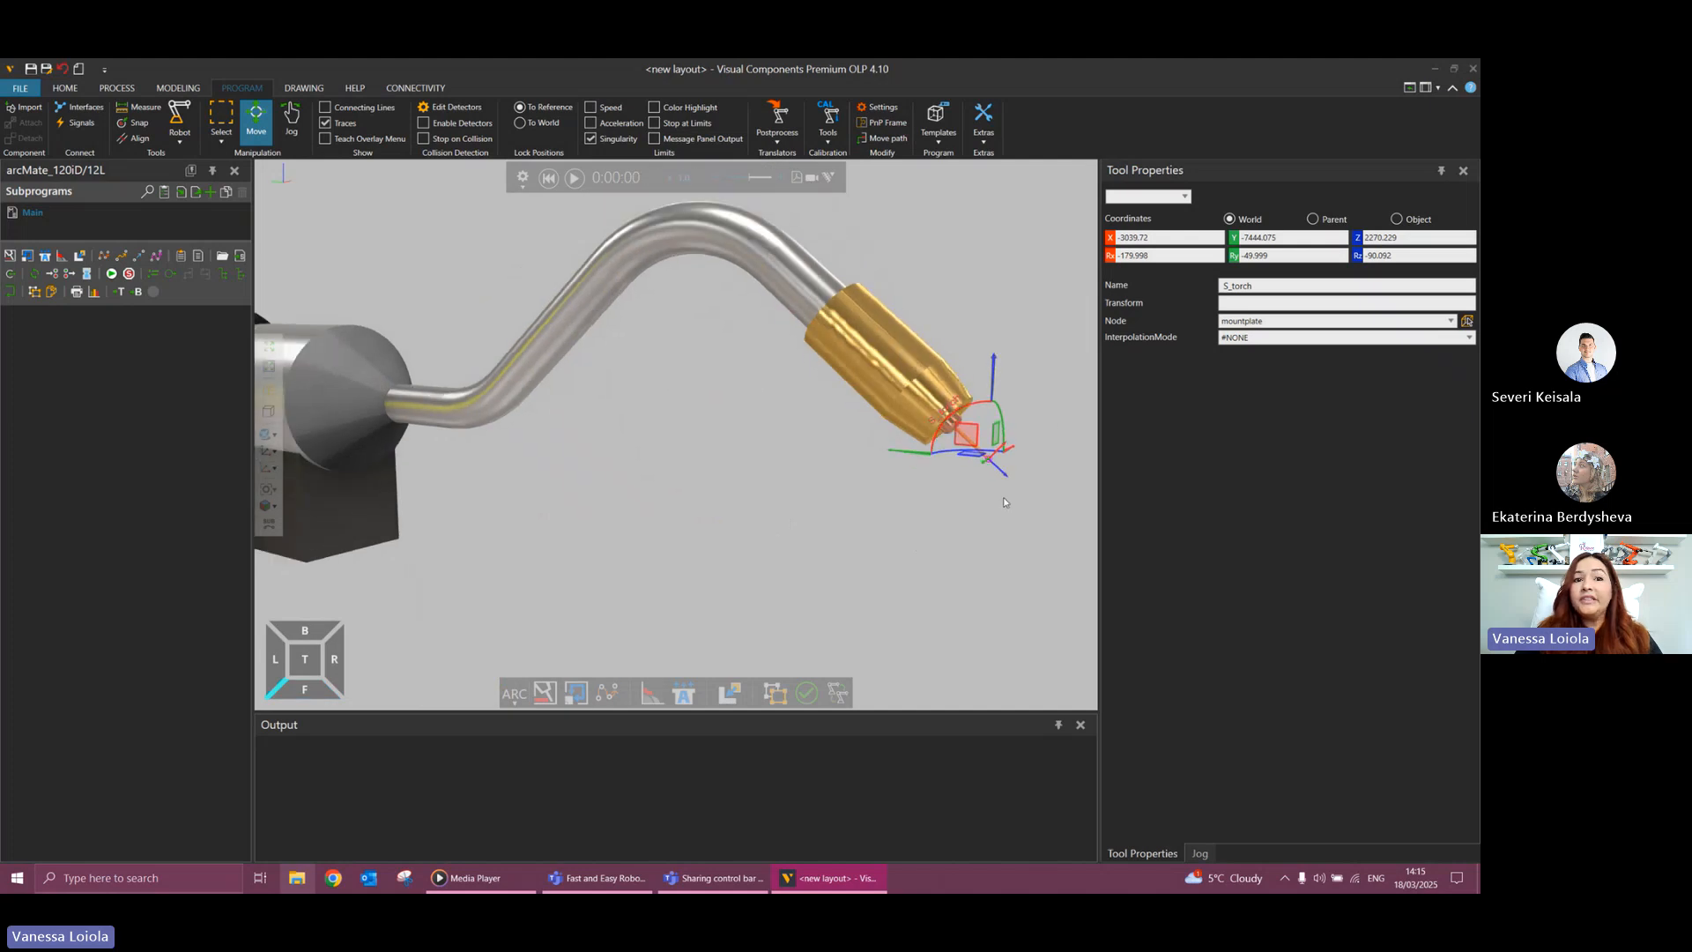
scroll(1003, 502, down, 2)
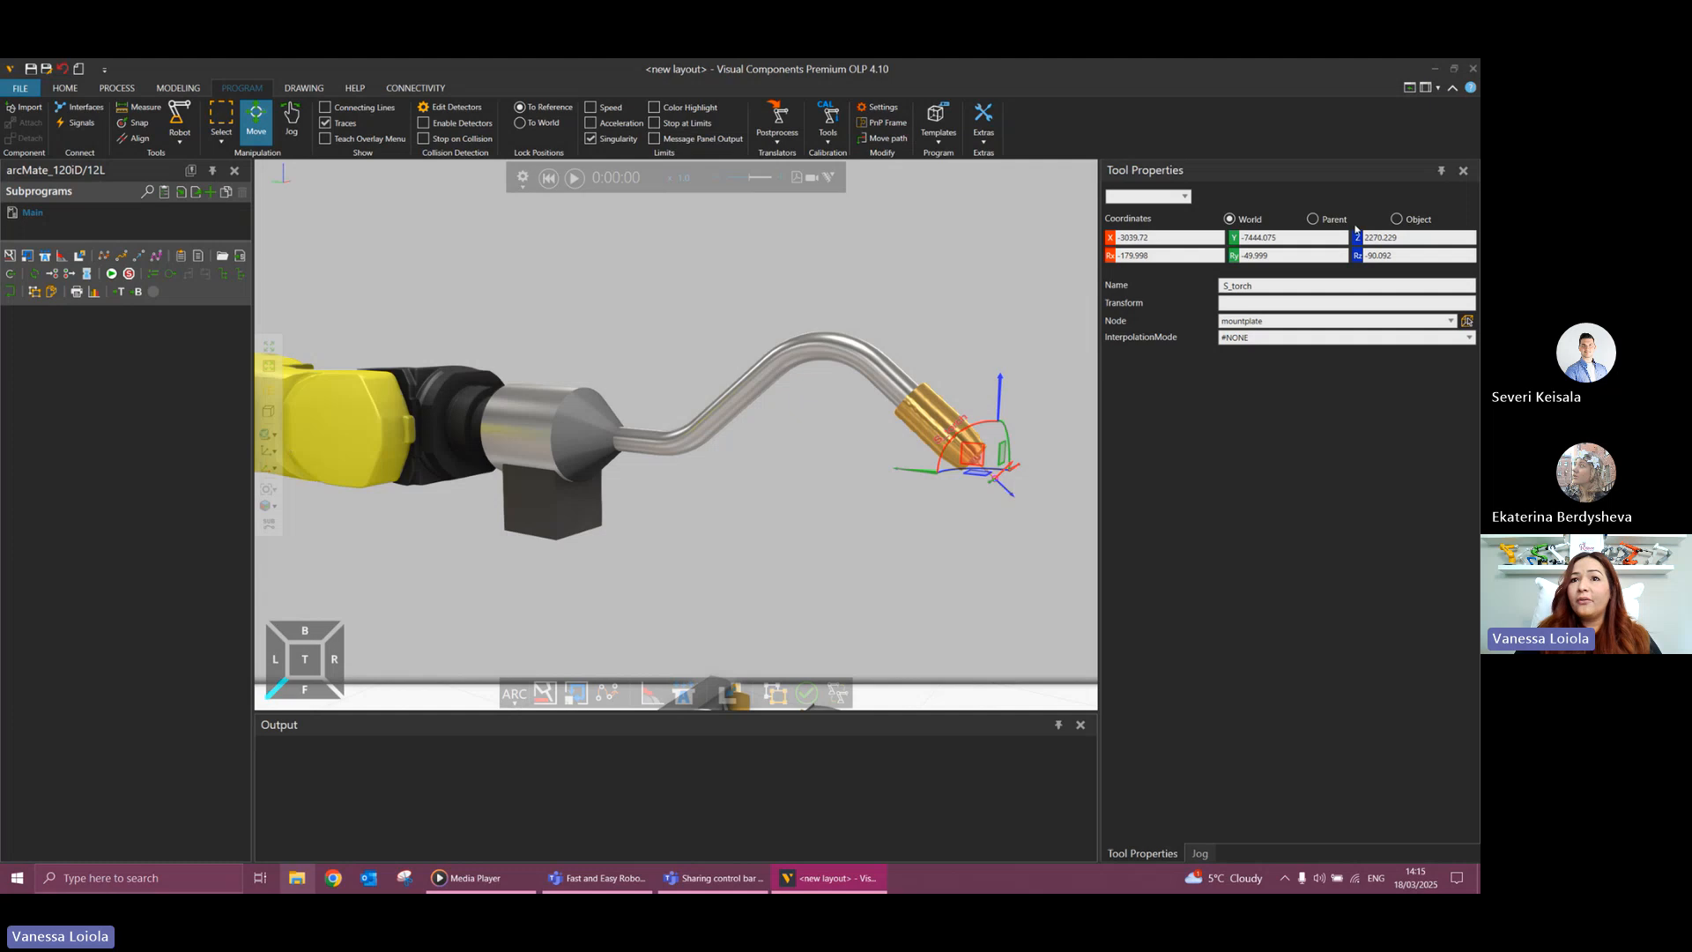
click(1397, 219)
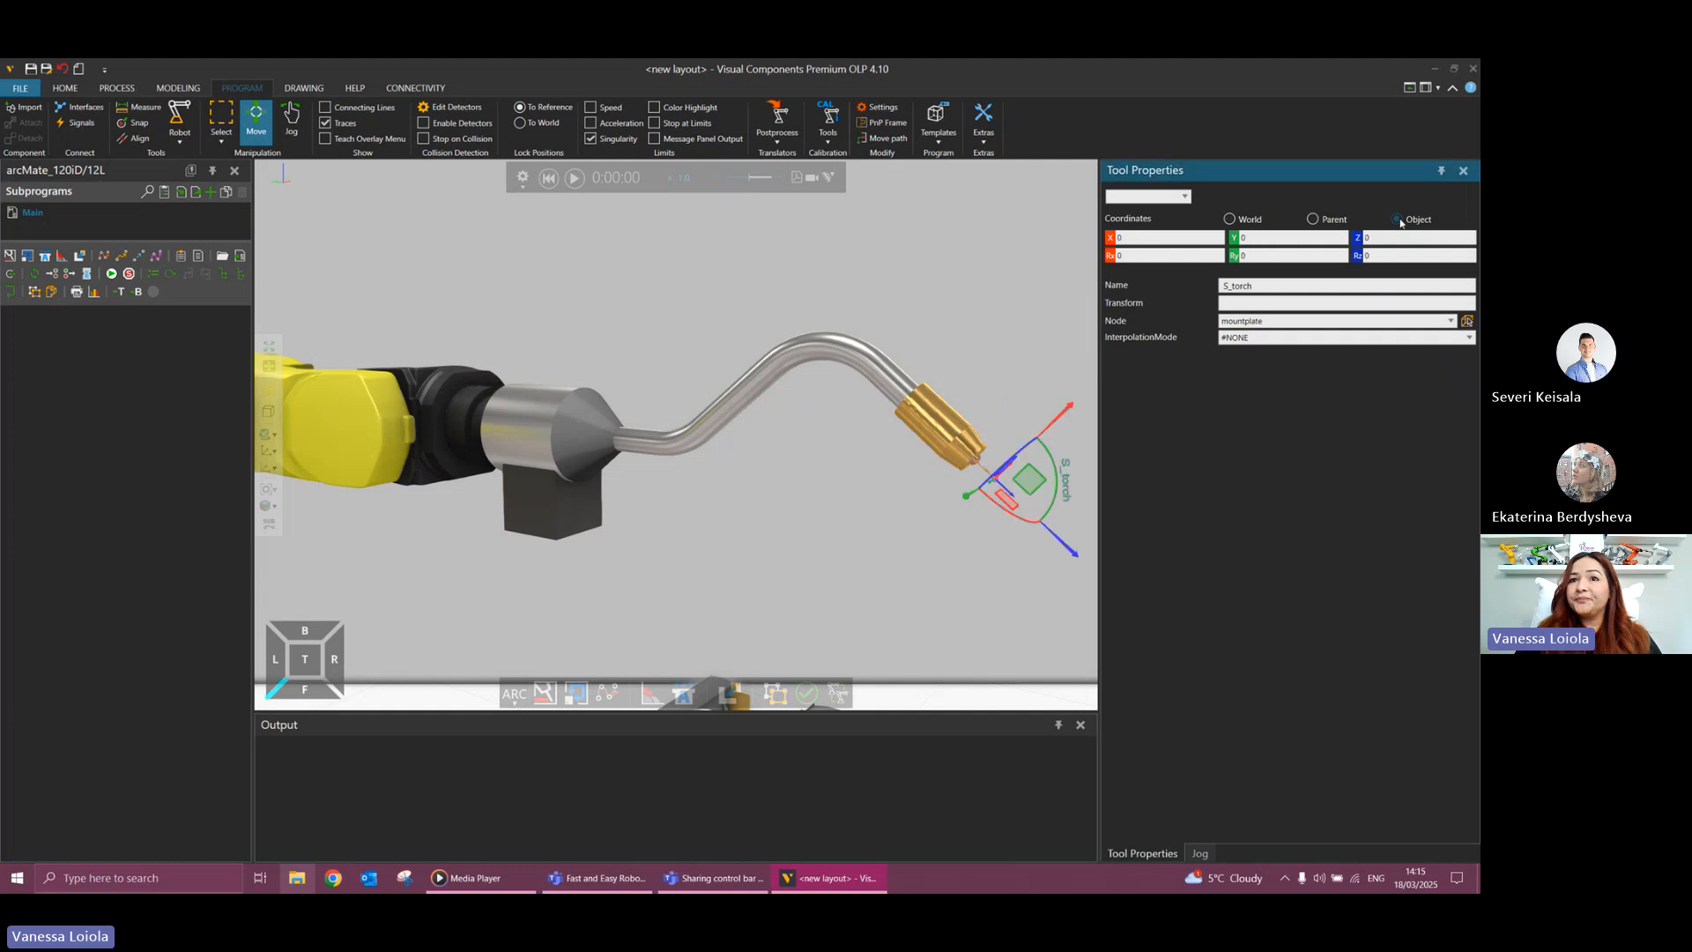
click(1229, 218)
click(1397, 218)
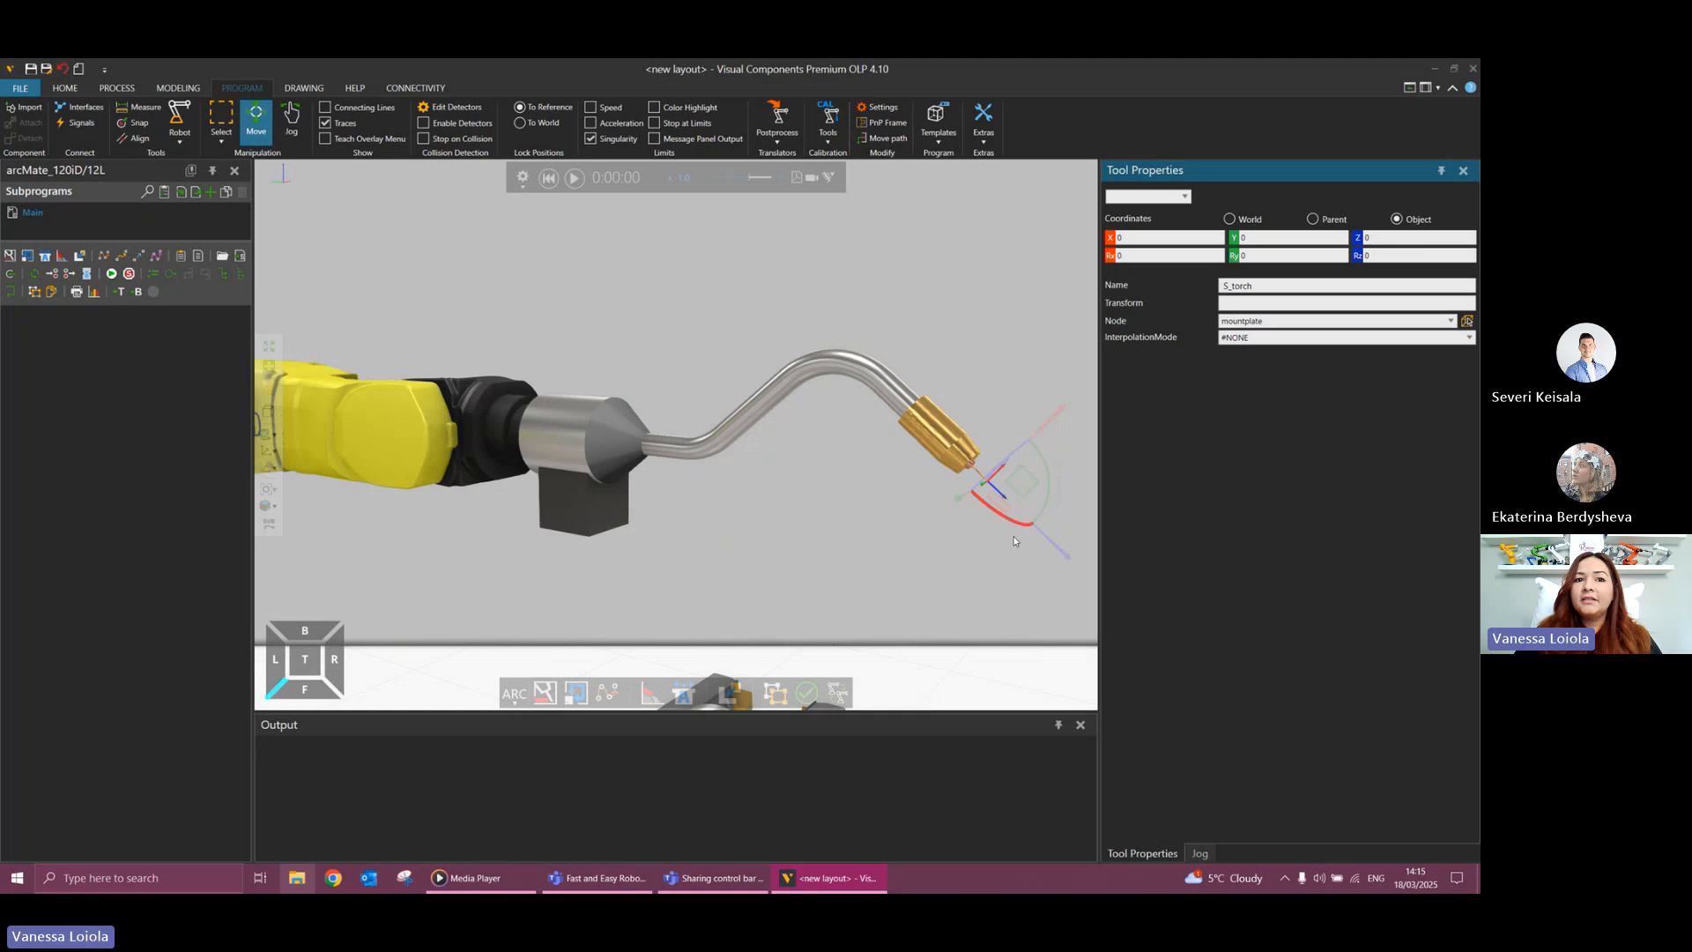
Rotate the S_torch tool frame about its own Z axis by setting Rz to 180.
drag(1013, 541, 988, 506)
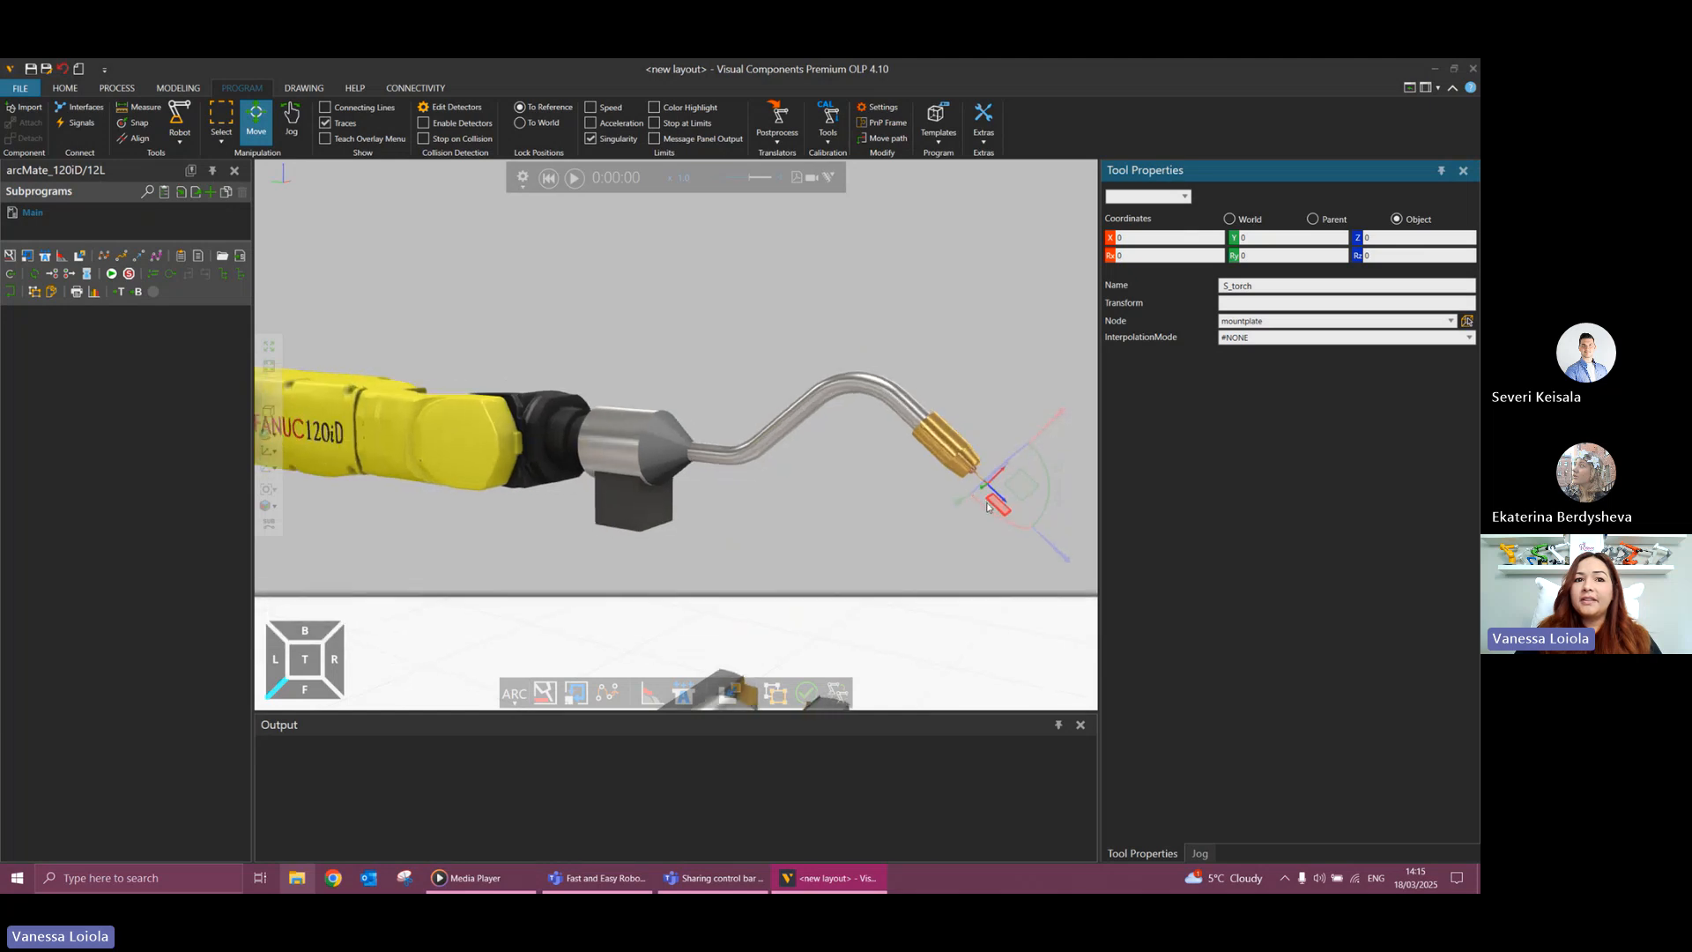
scroll(987, 507, down, 1)
right_drag(927, 525, 956, 502)
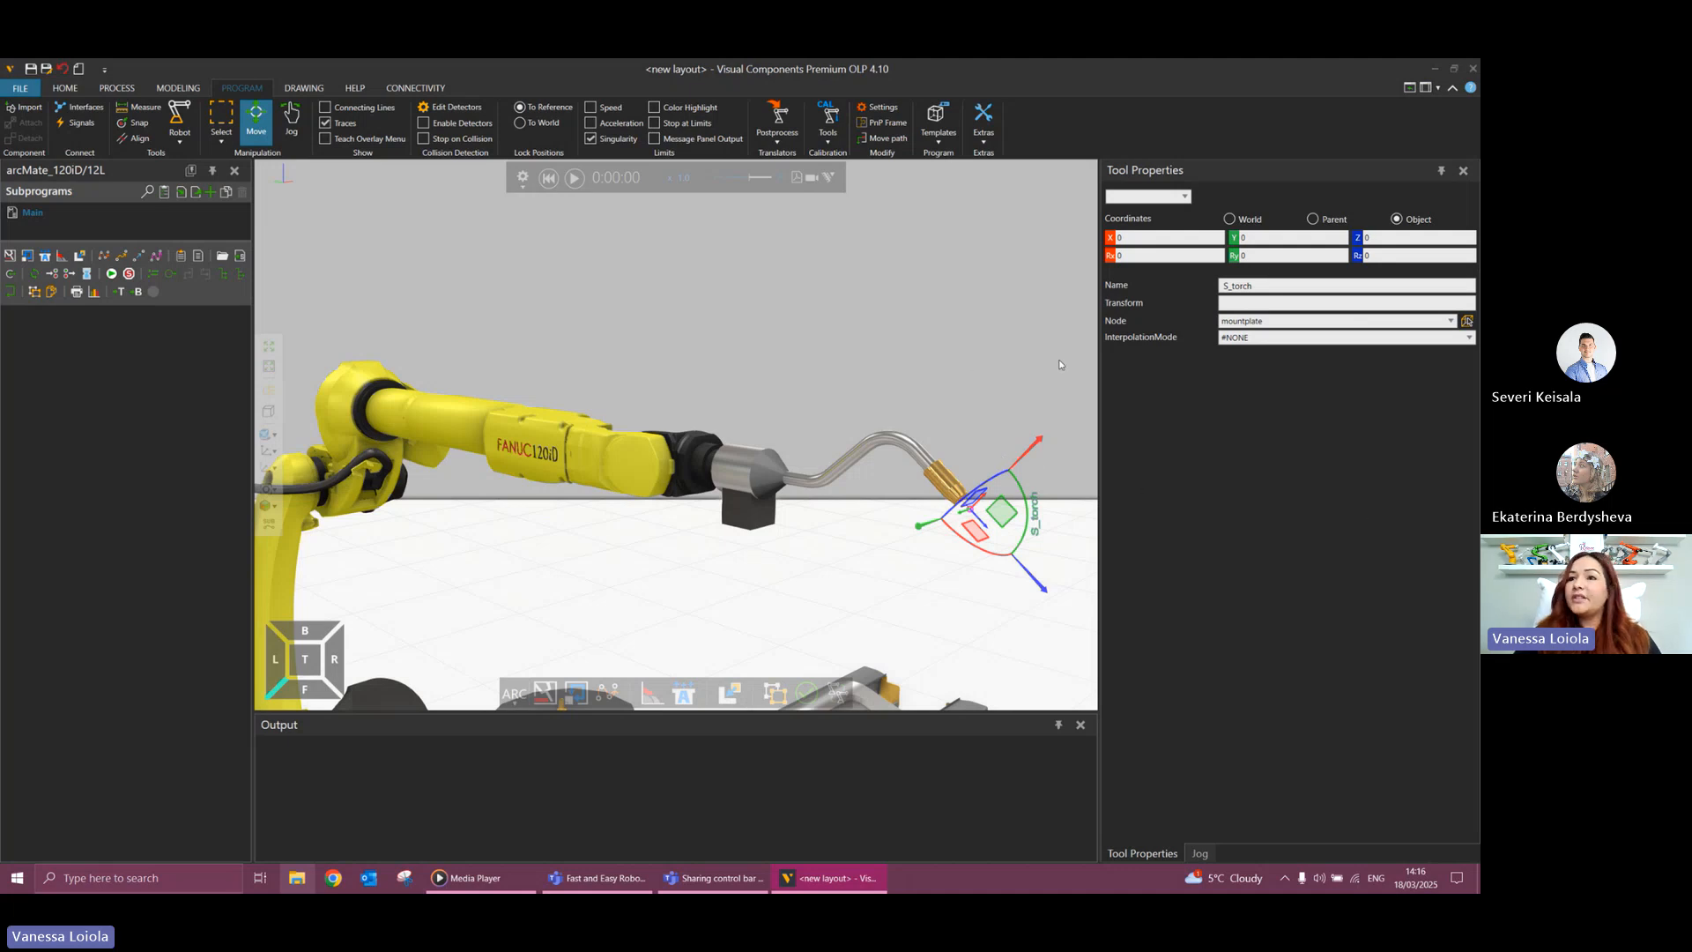
click(1390, 255)
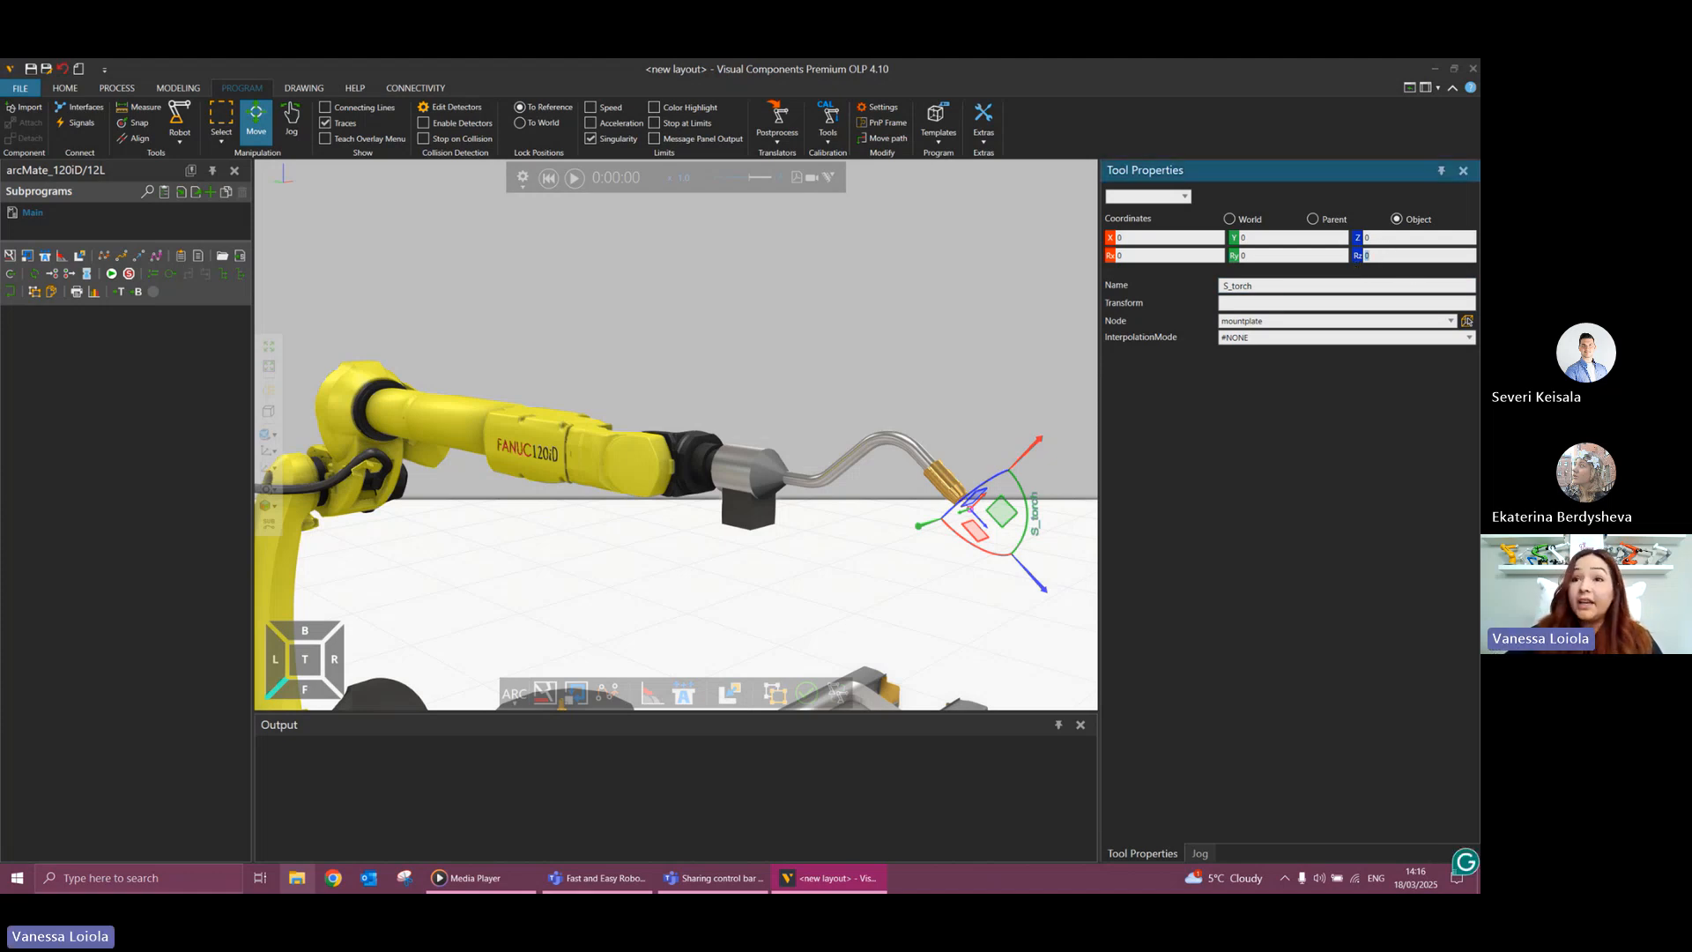
text(18)
key(Return)
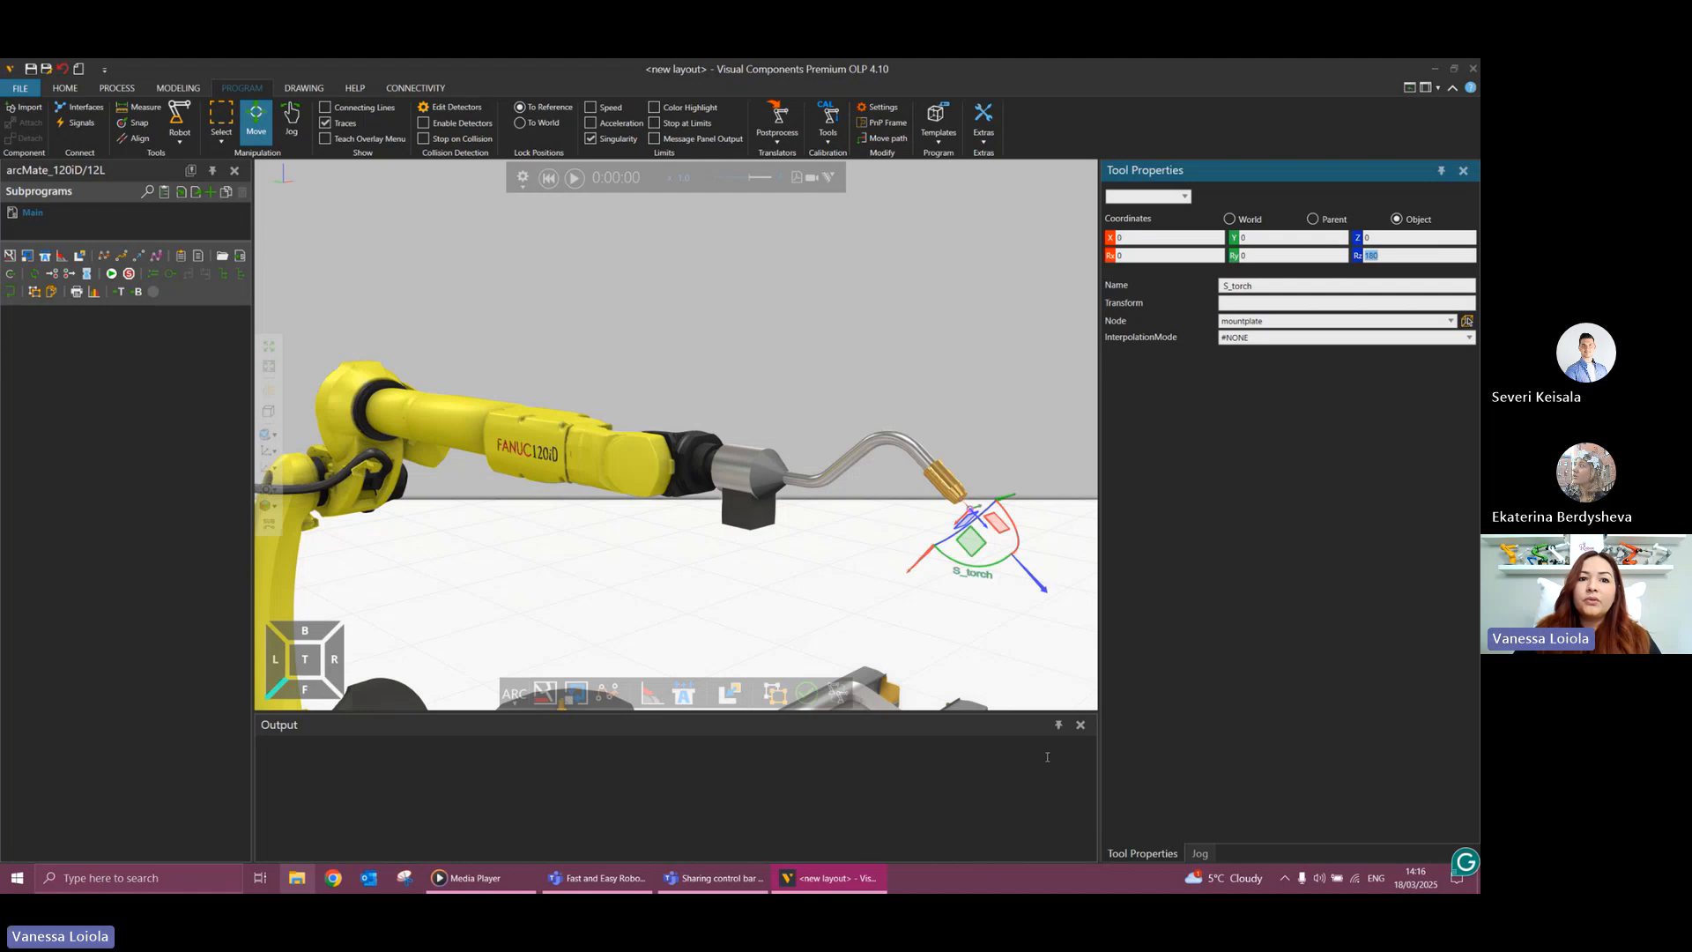
Examine the torch frame's orientation and the robot's placement relative to the workpiece and positioner.
scroll(955, 621, up, 1)
scroll(956, 620, down, 5)
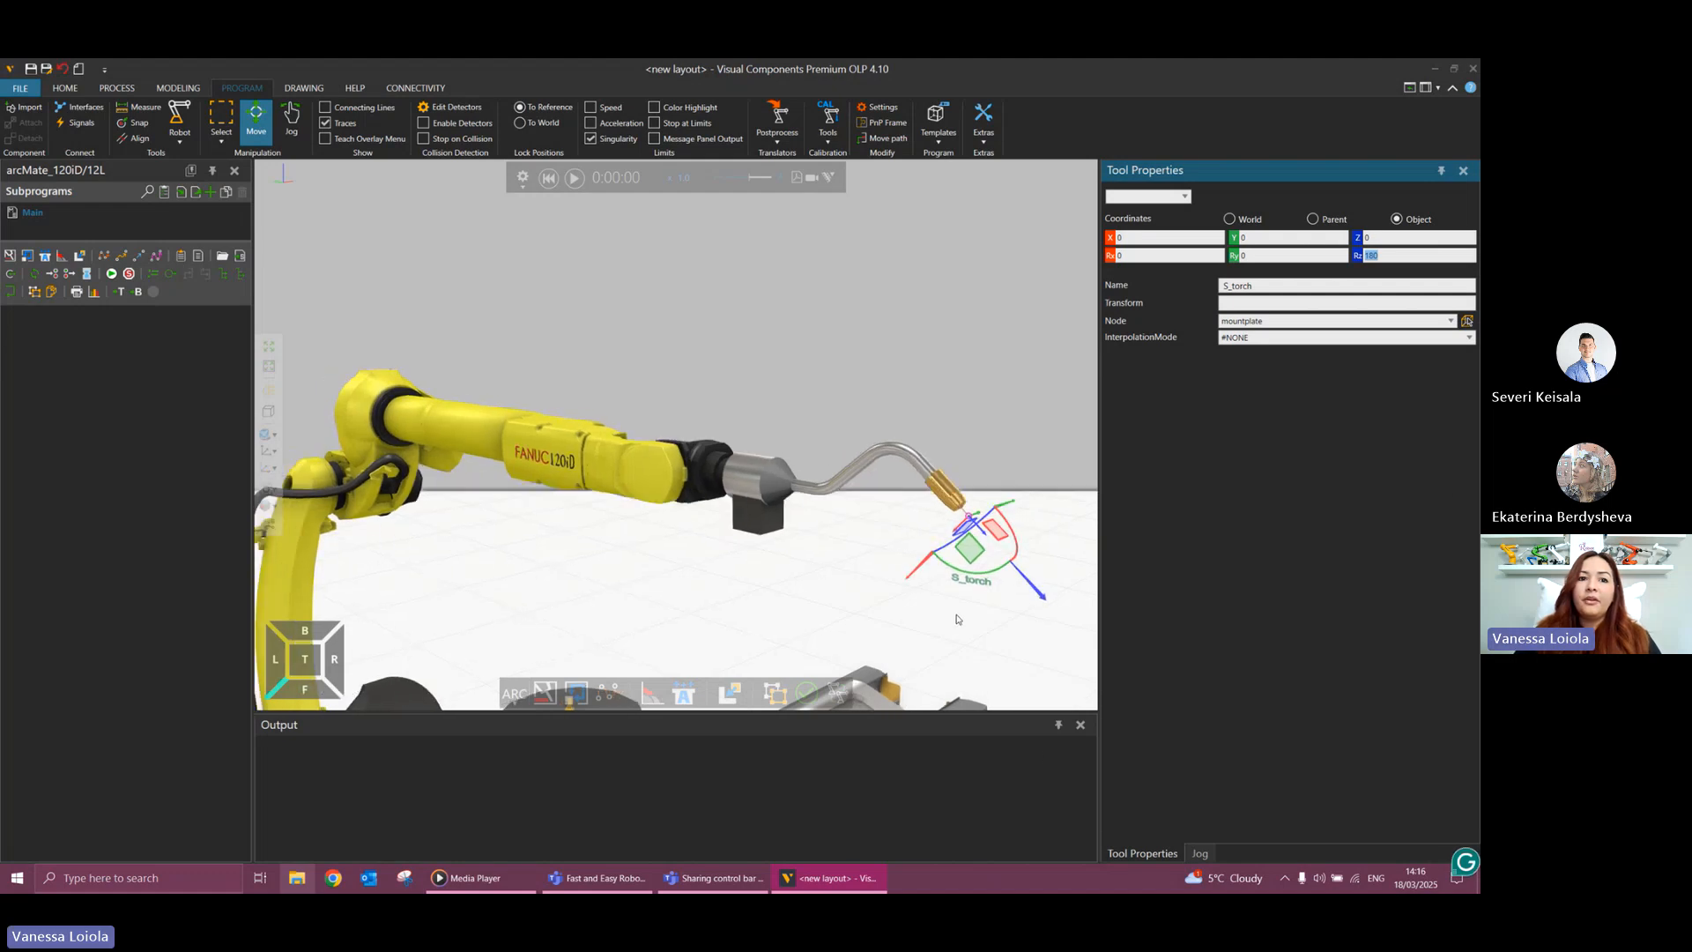
right_drag(956, 621, 854, 629)
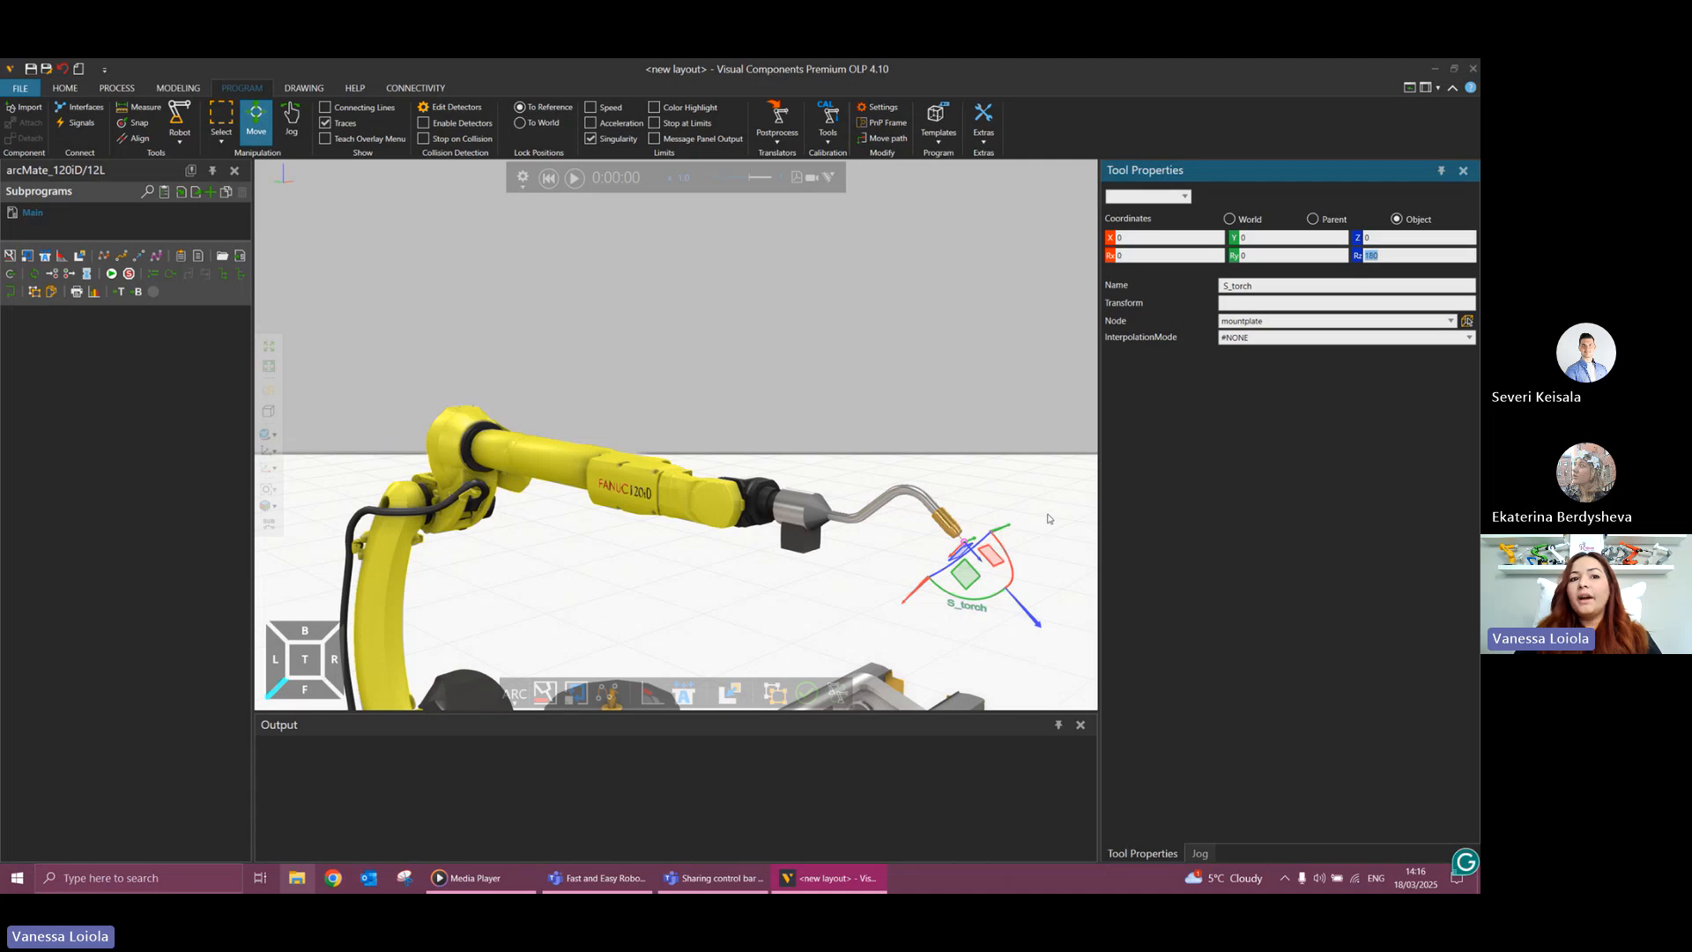
right_drag(1013, 530, 976, 583)
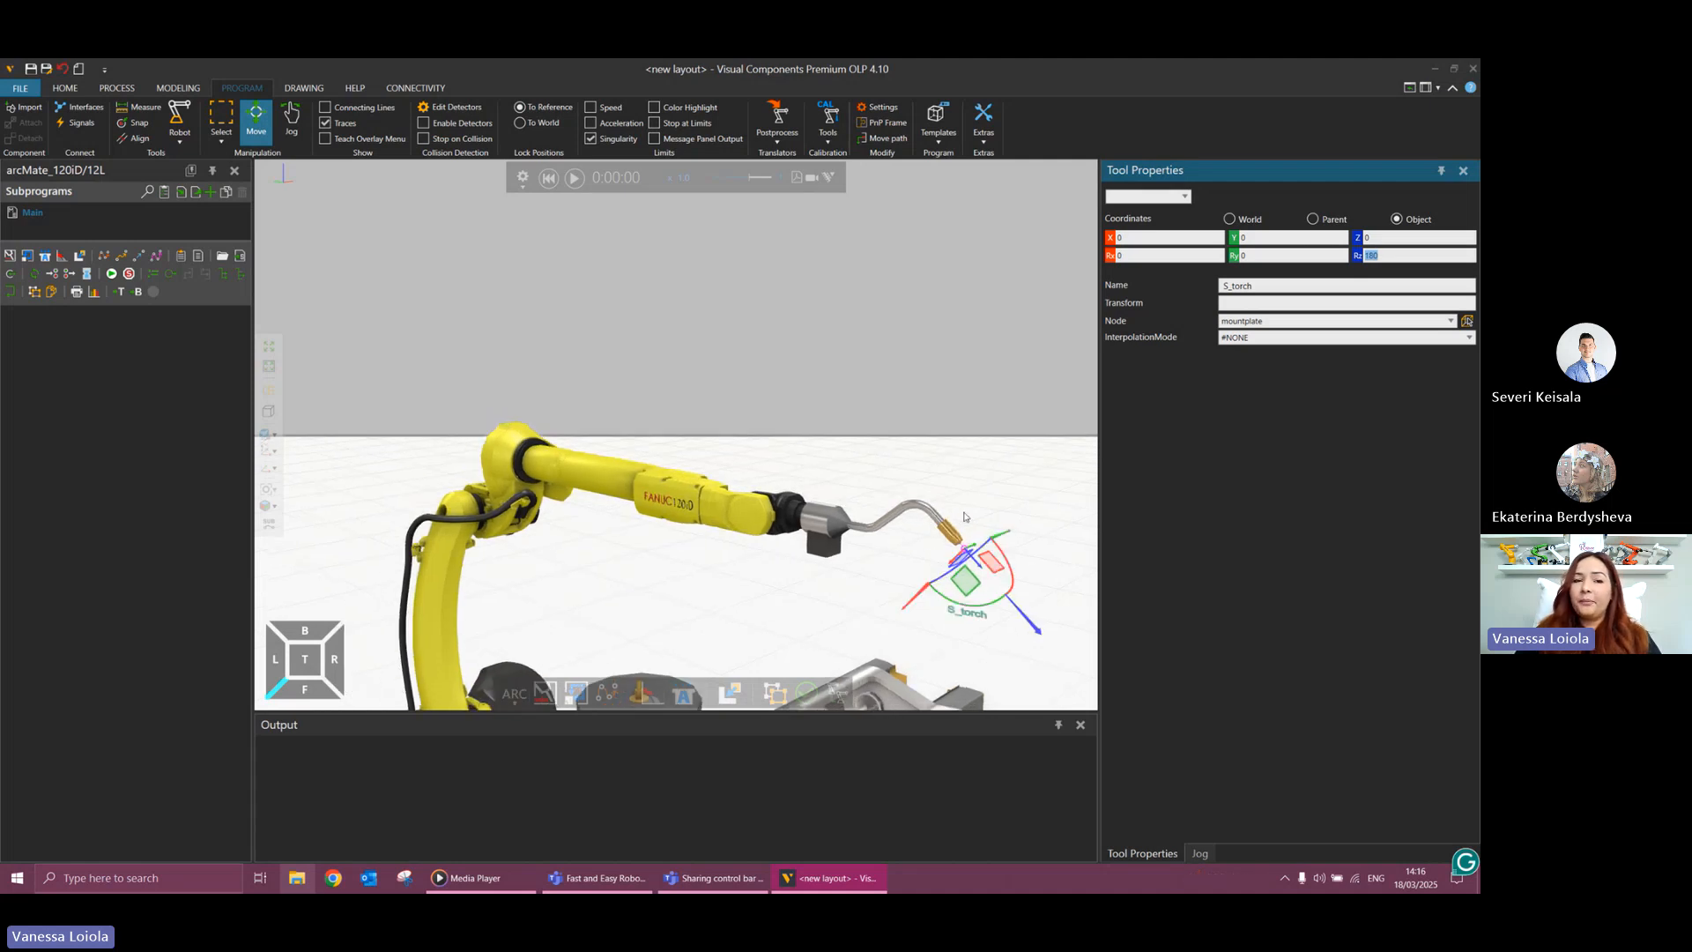
right_drag(966, 518, 910, 345)
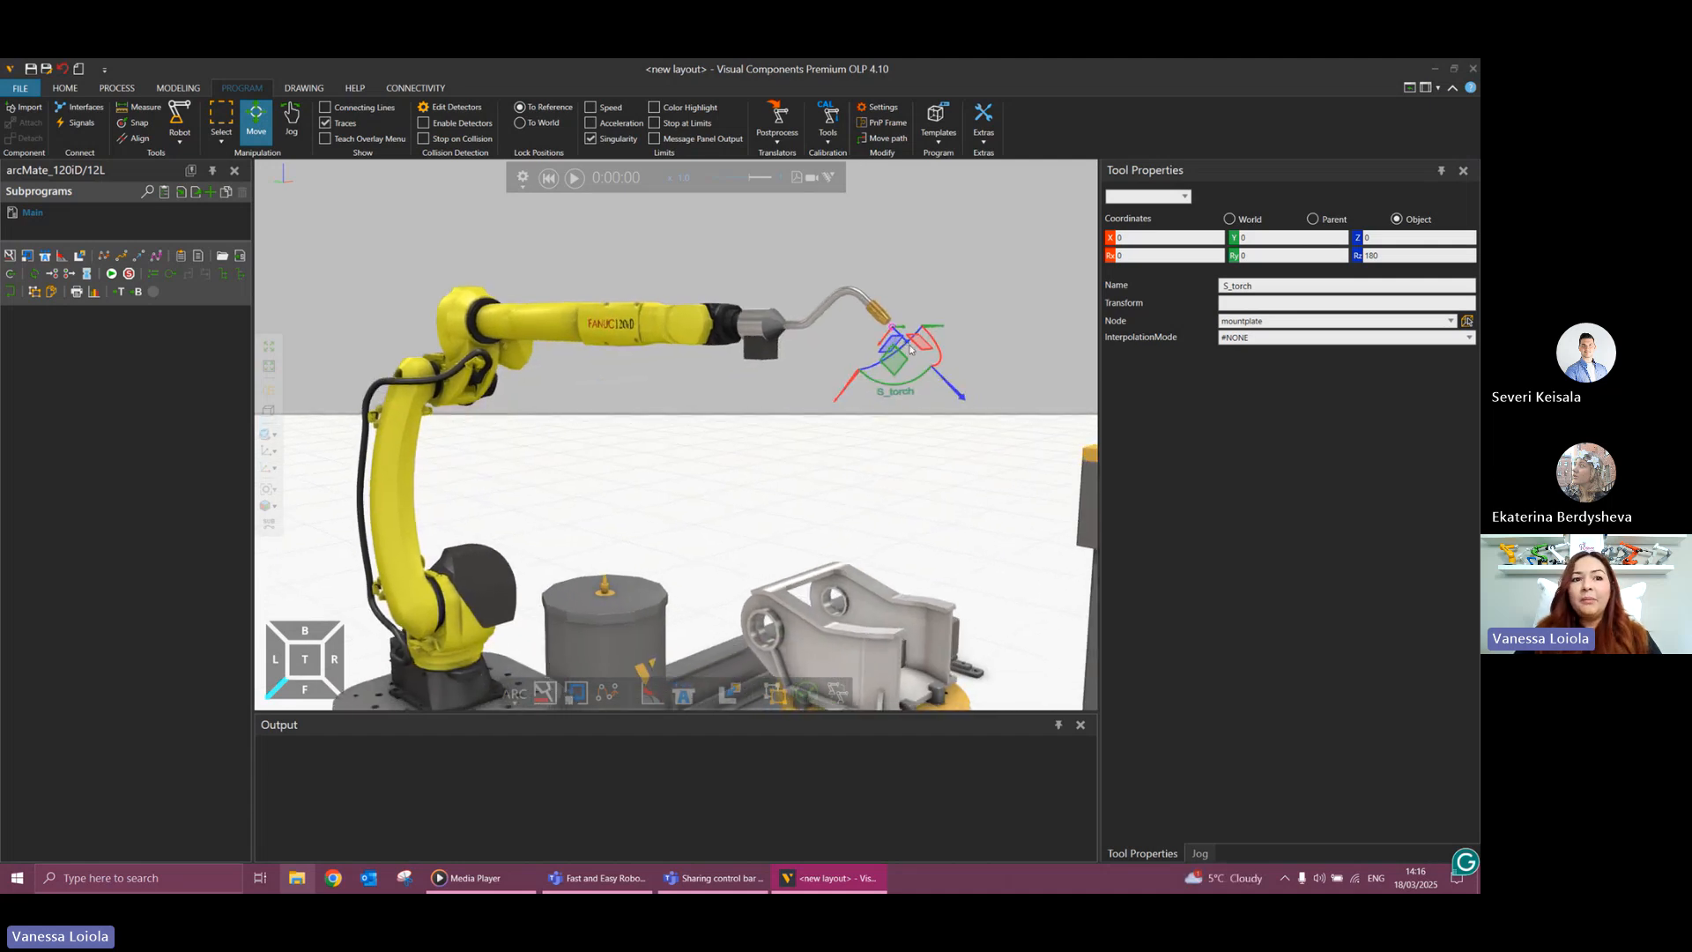
right_drag(865, 445, 870, 474)
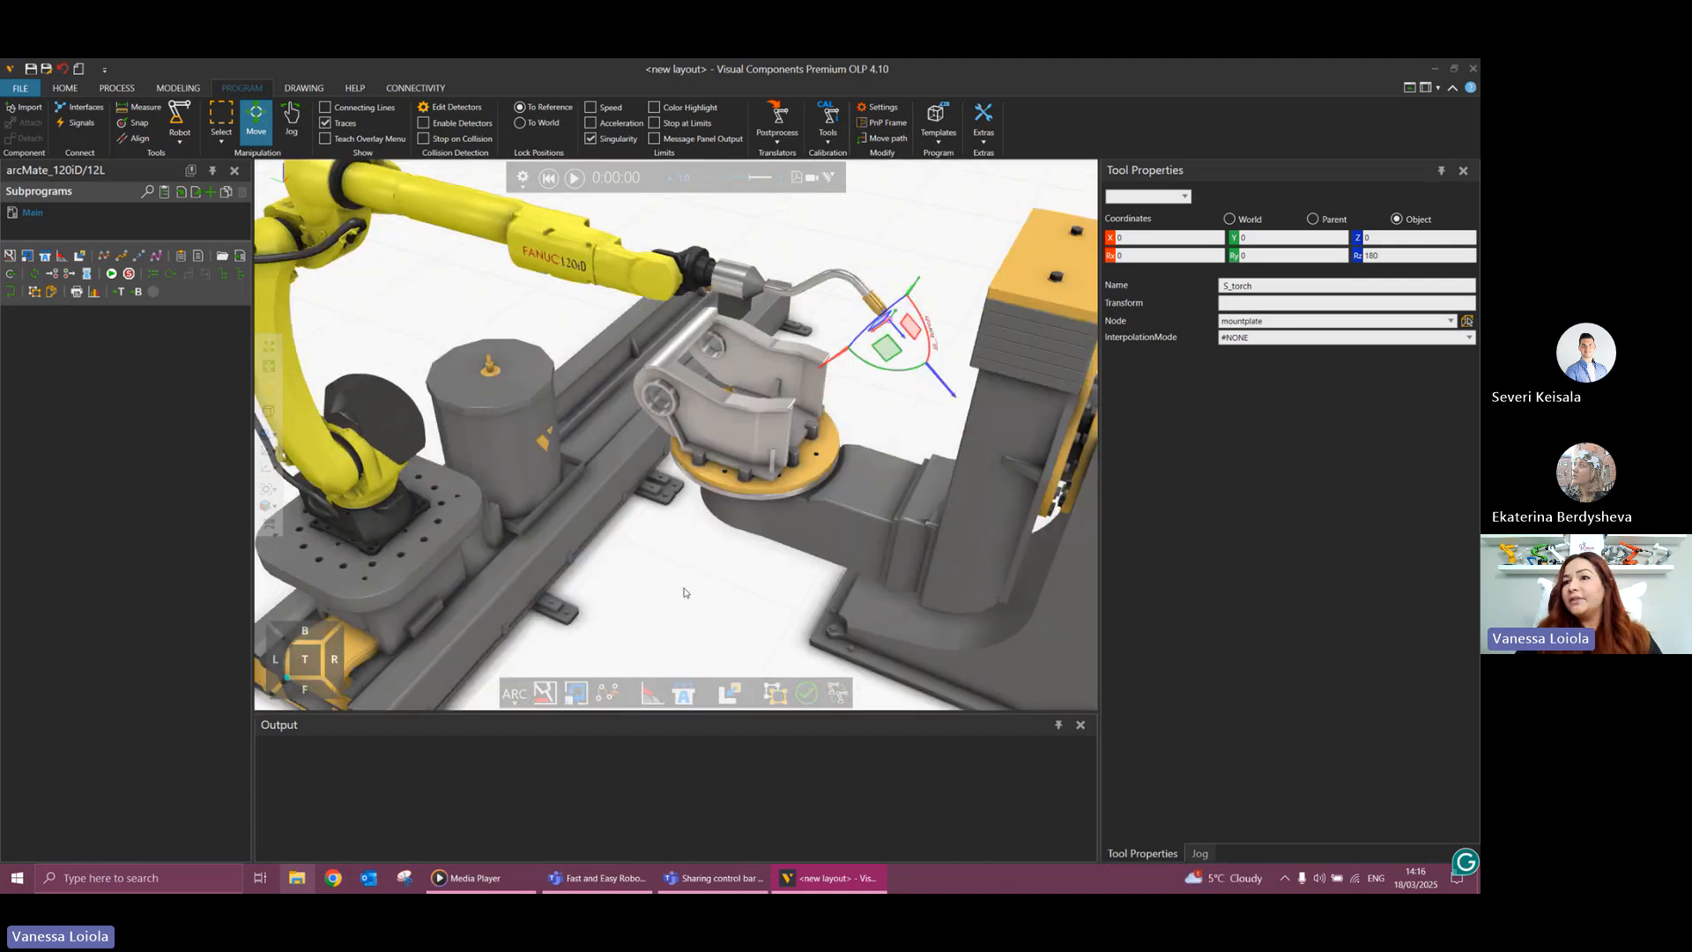
scroll(692, 492, up, 1)
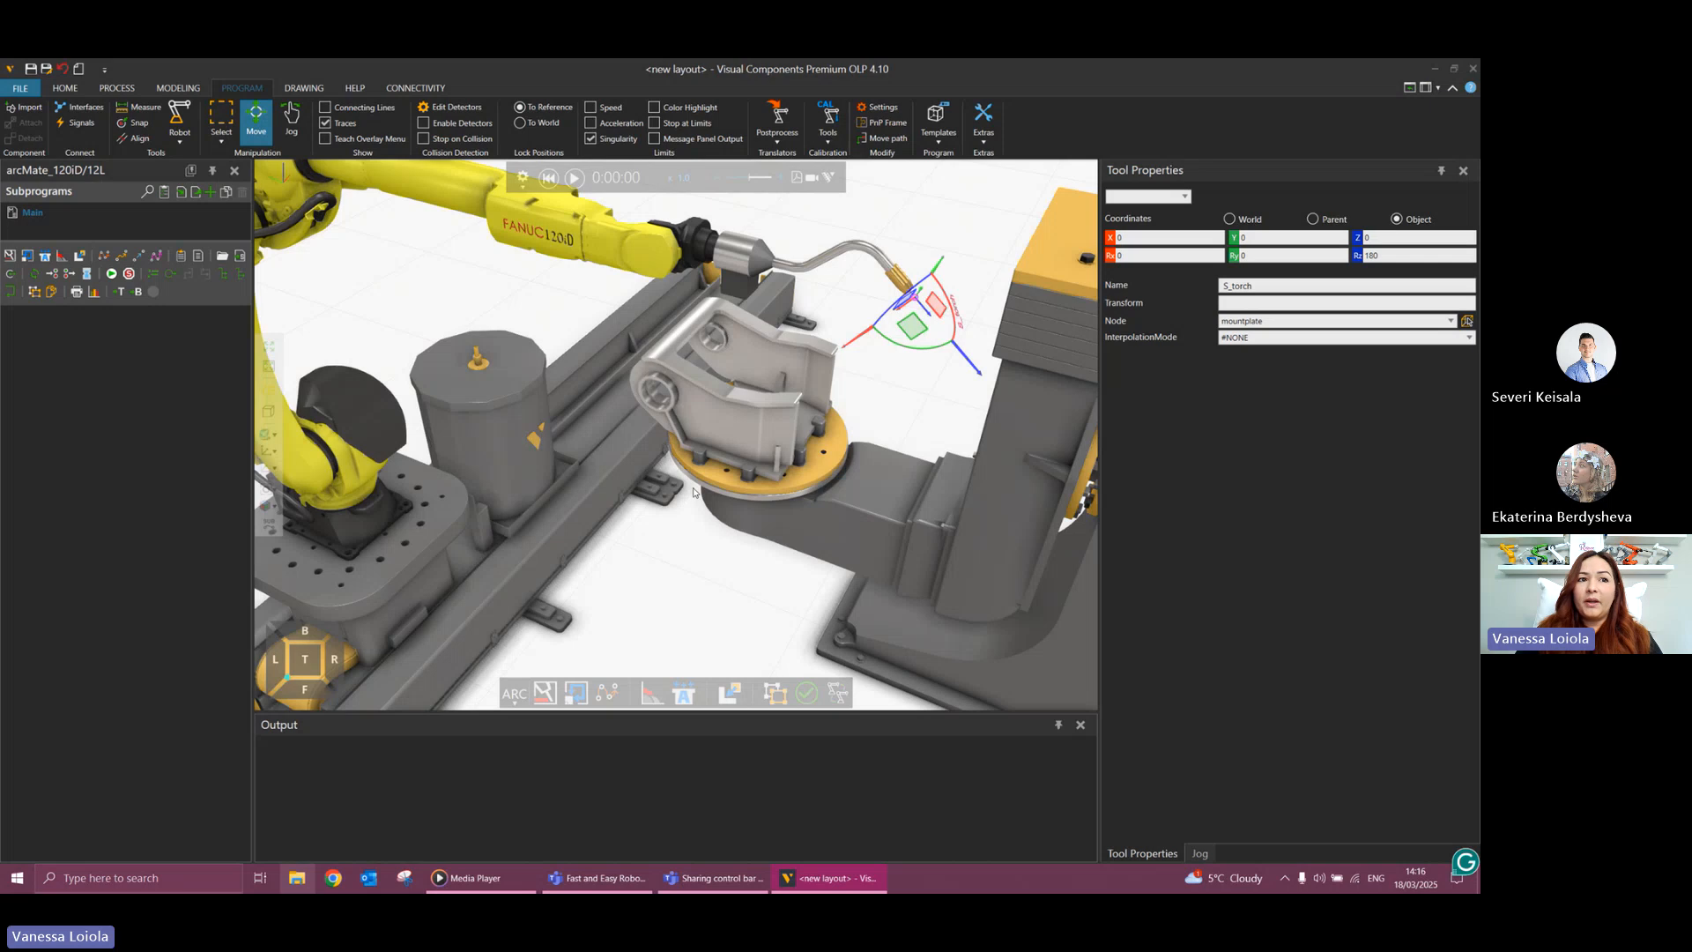
scroll(693, 492, down, 3)
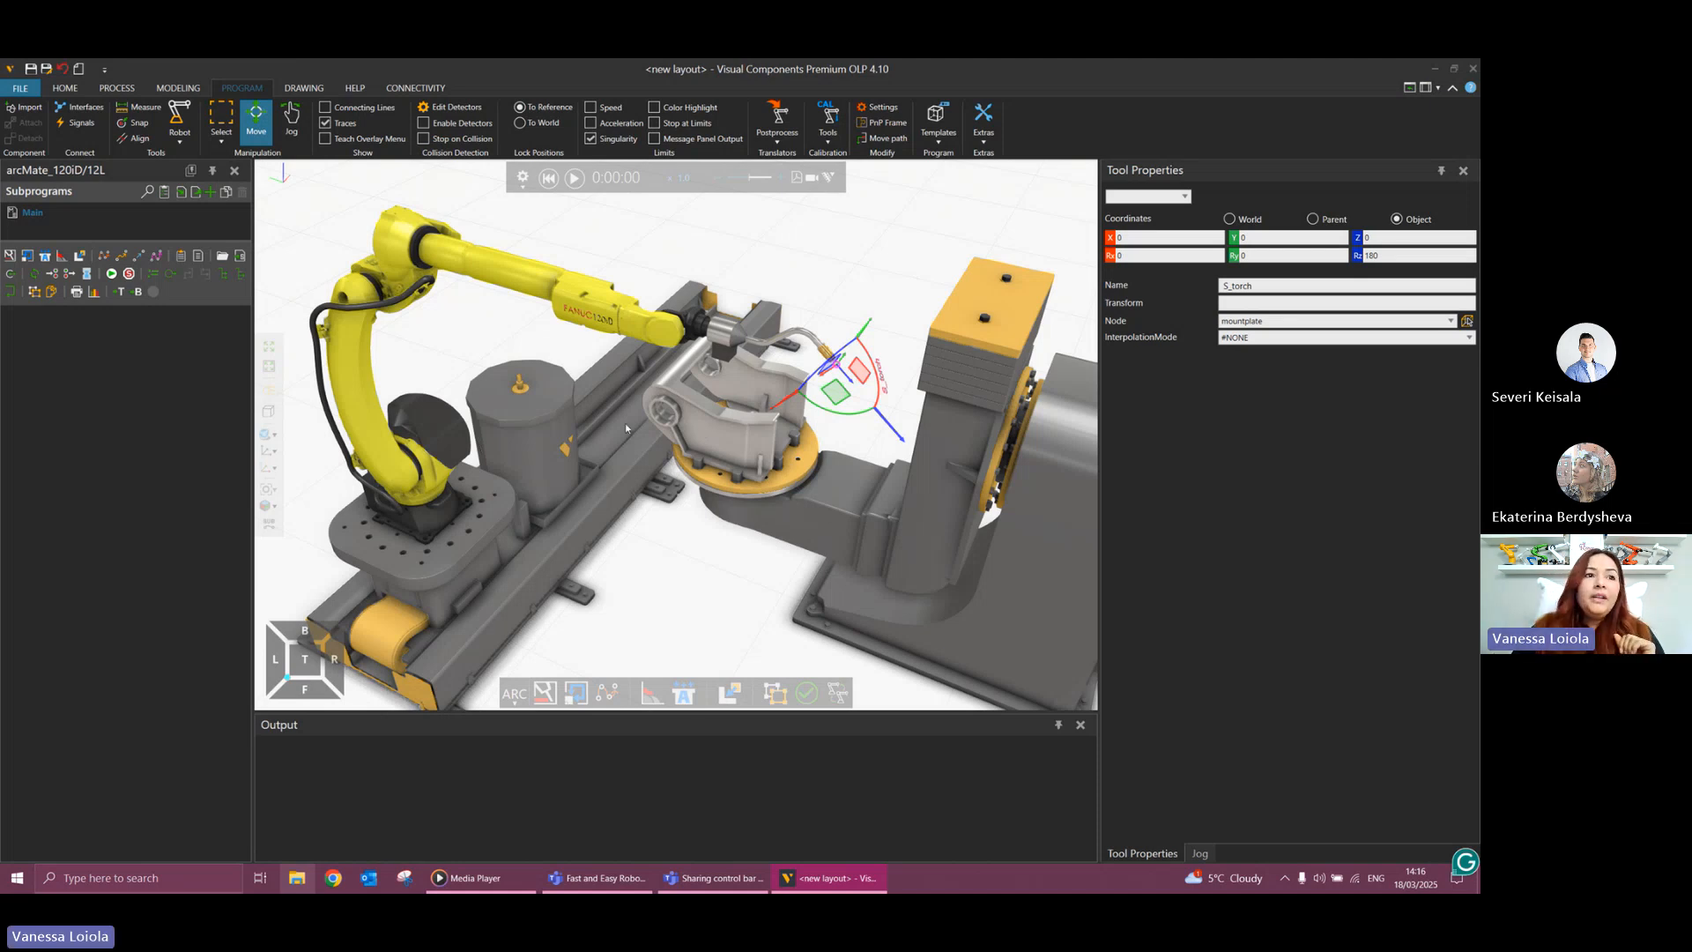
Select the Fanuc robot for jogging, choose Uframe1 as its base, and open that base's properties.
click(423, 459)
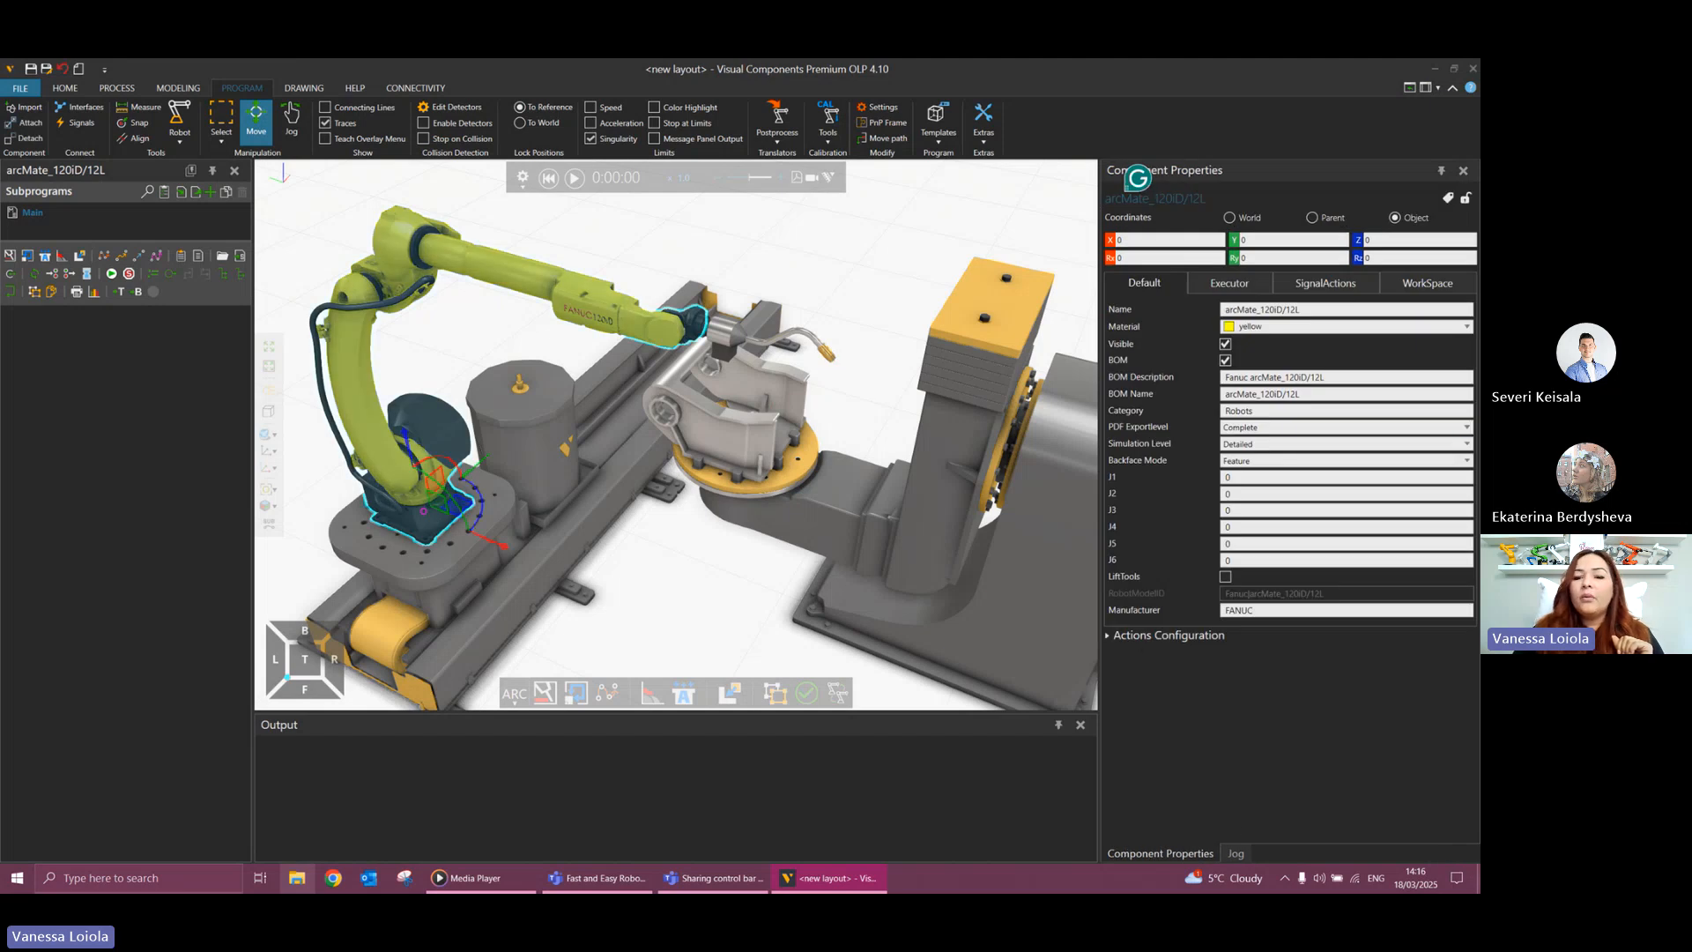
click(1236, 853)
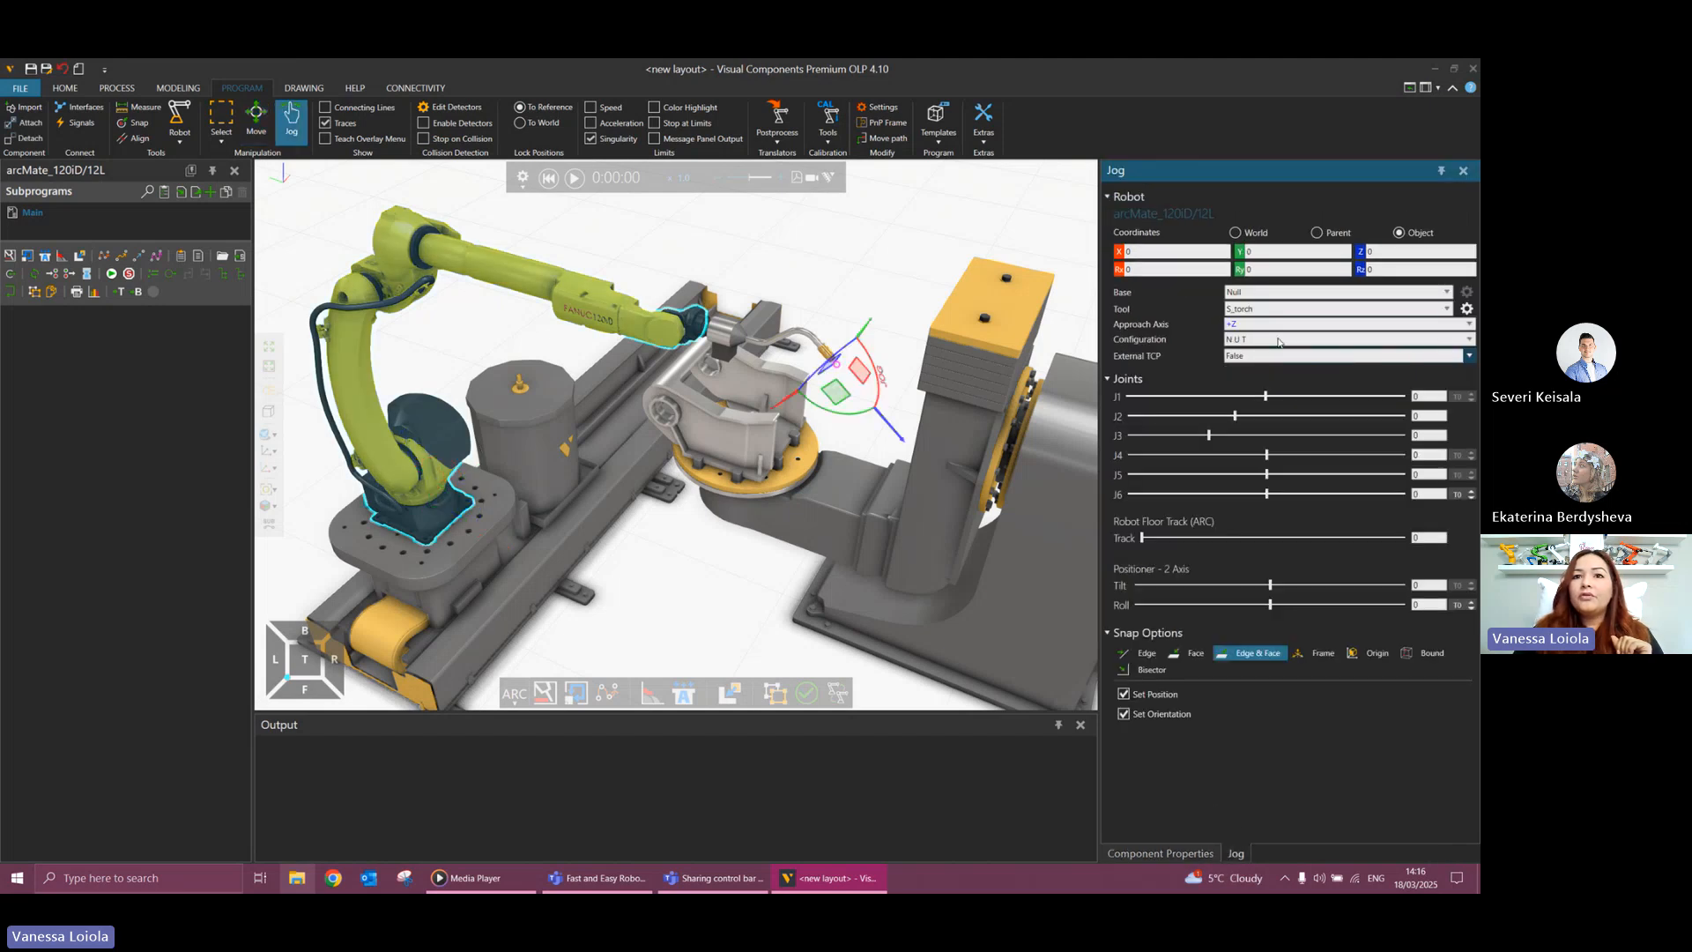
click(1246, 293)
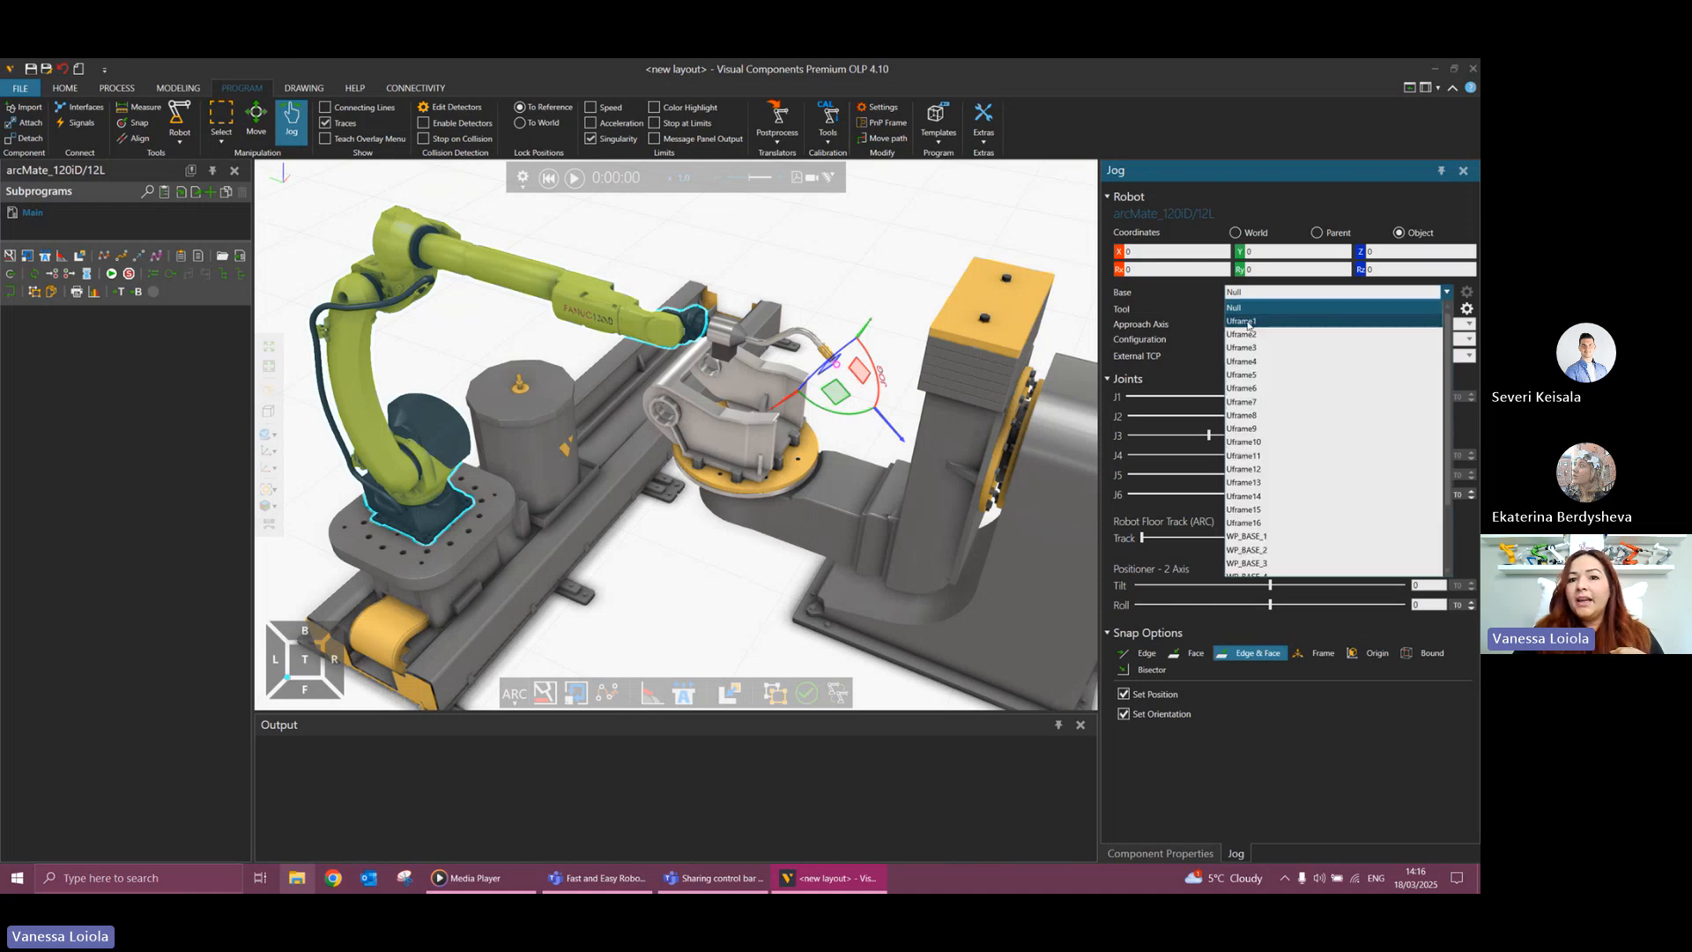
scroll(1247, 313, down, 1)
click(1246, 309)
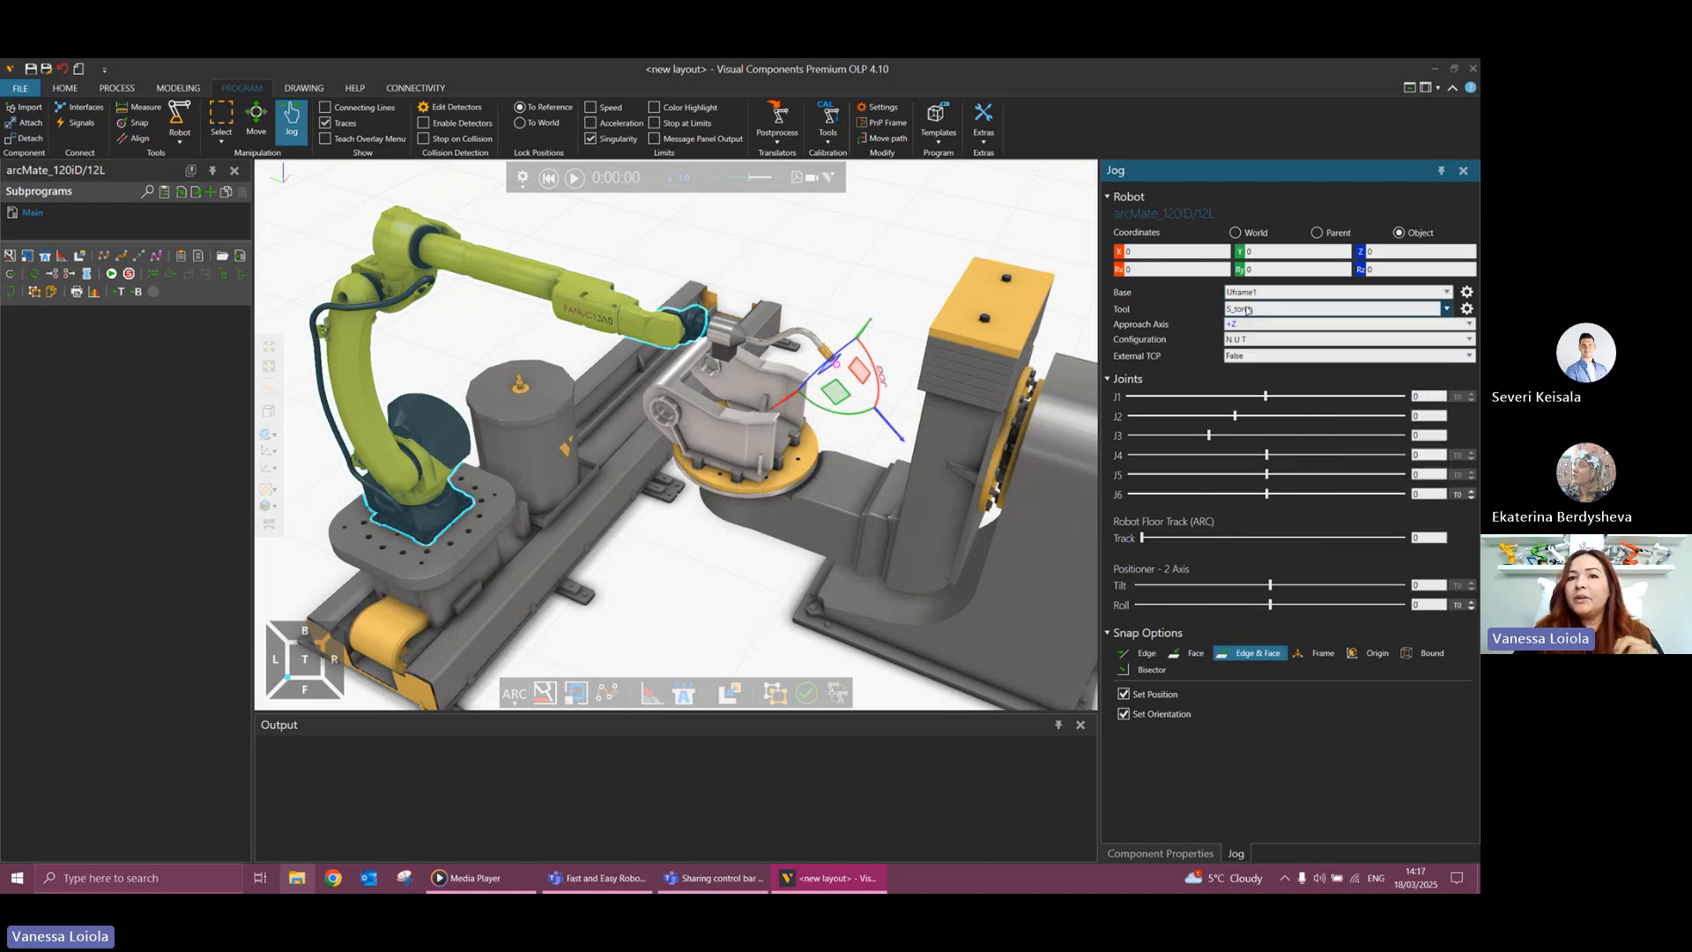
click(1466, 294)
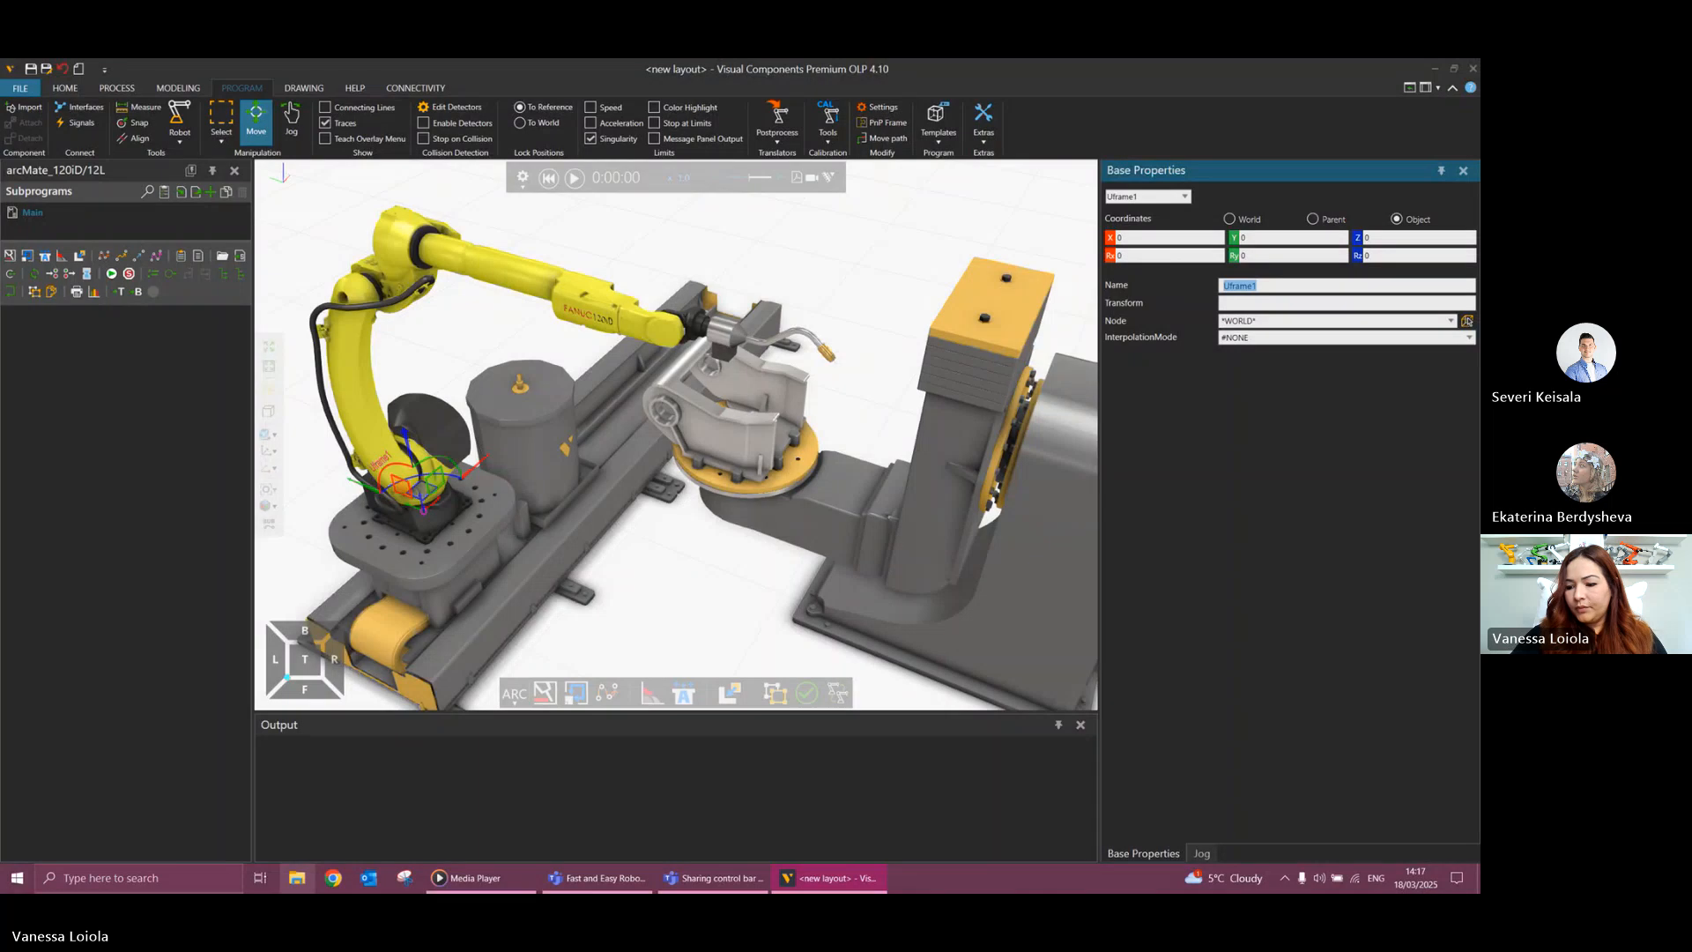
Rename the Uframe1 base frame as Synchro base.
text(Sy)
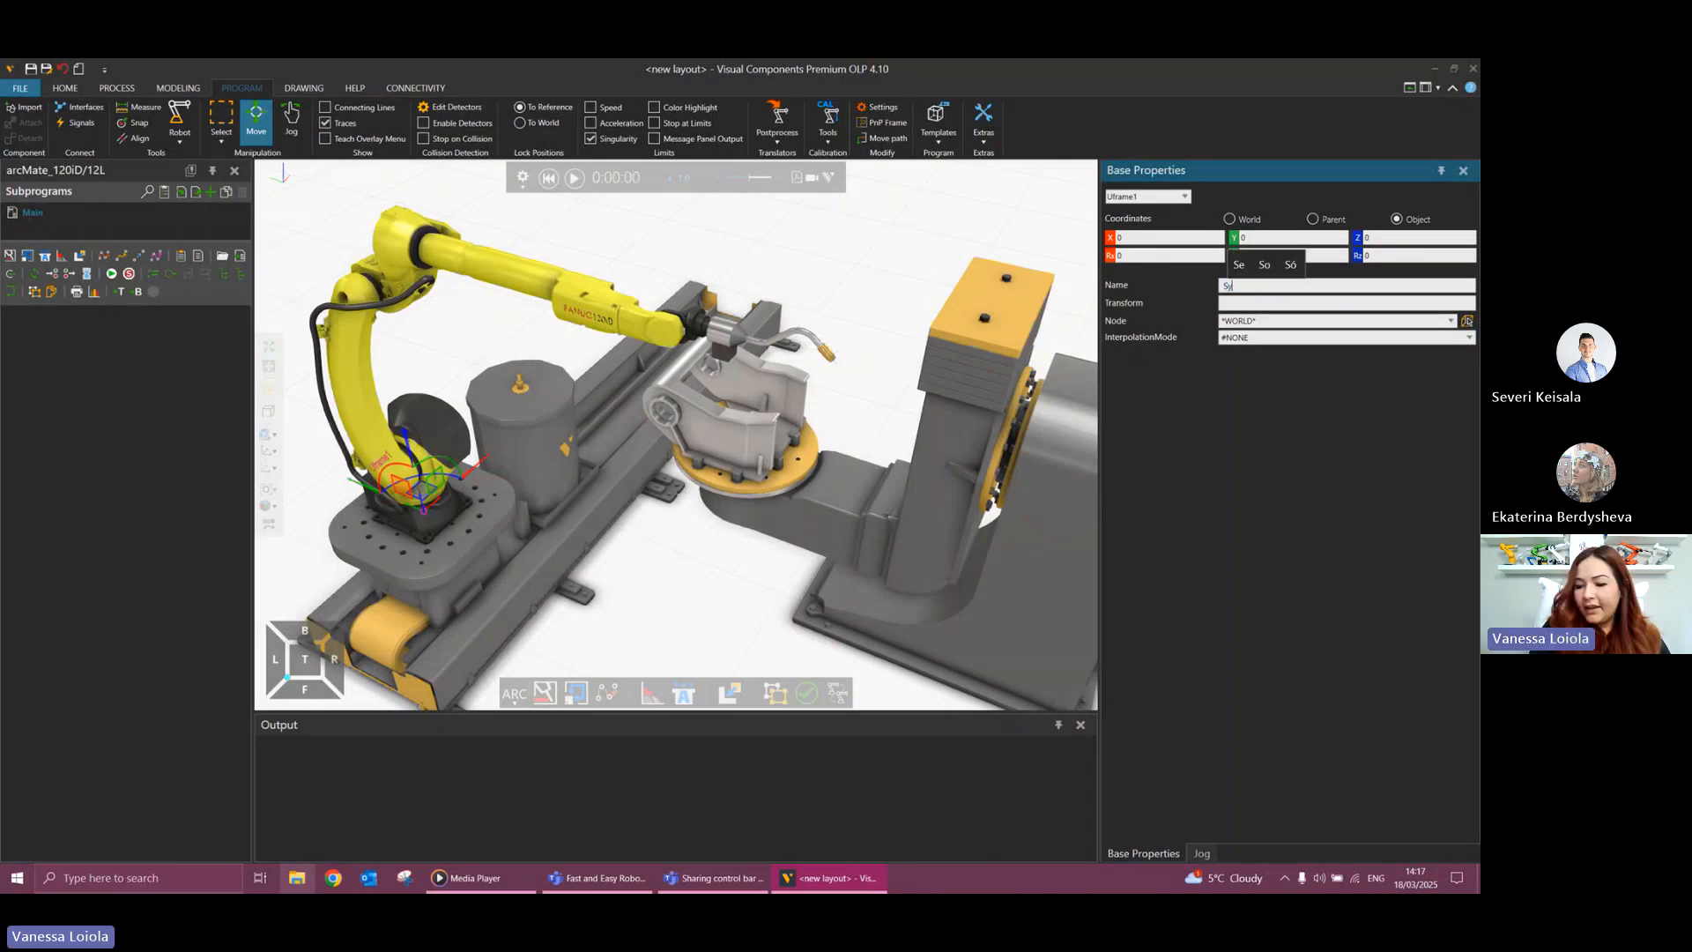
text(n)
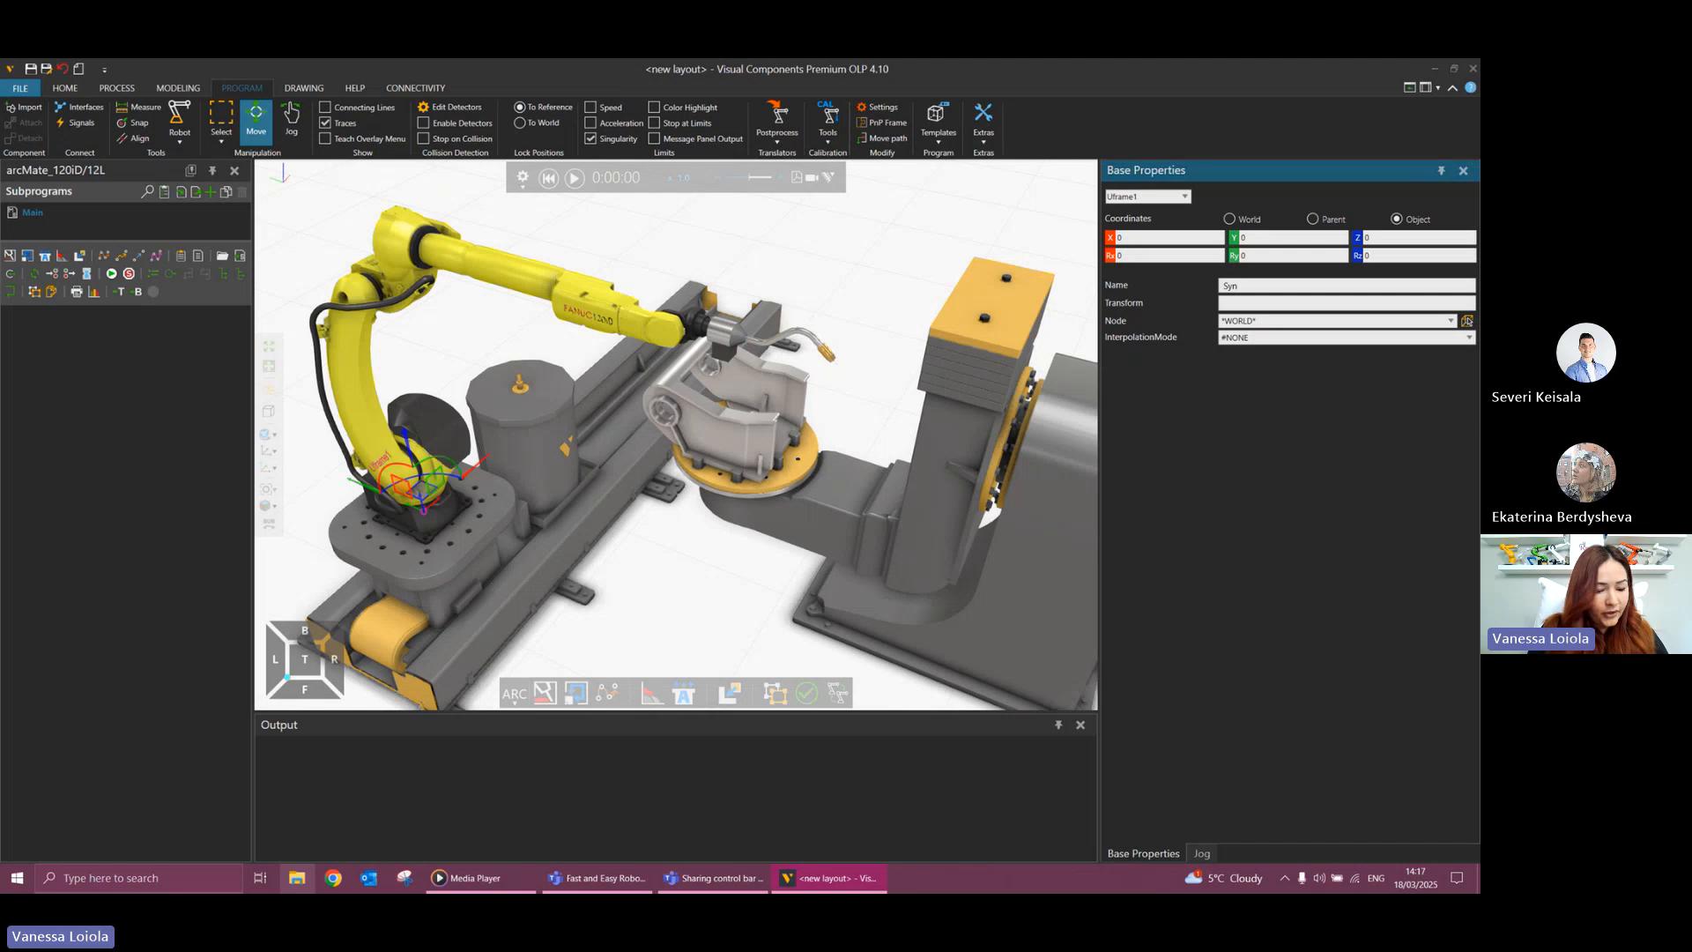
text(chro)
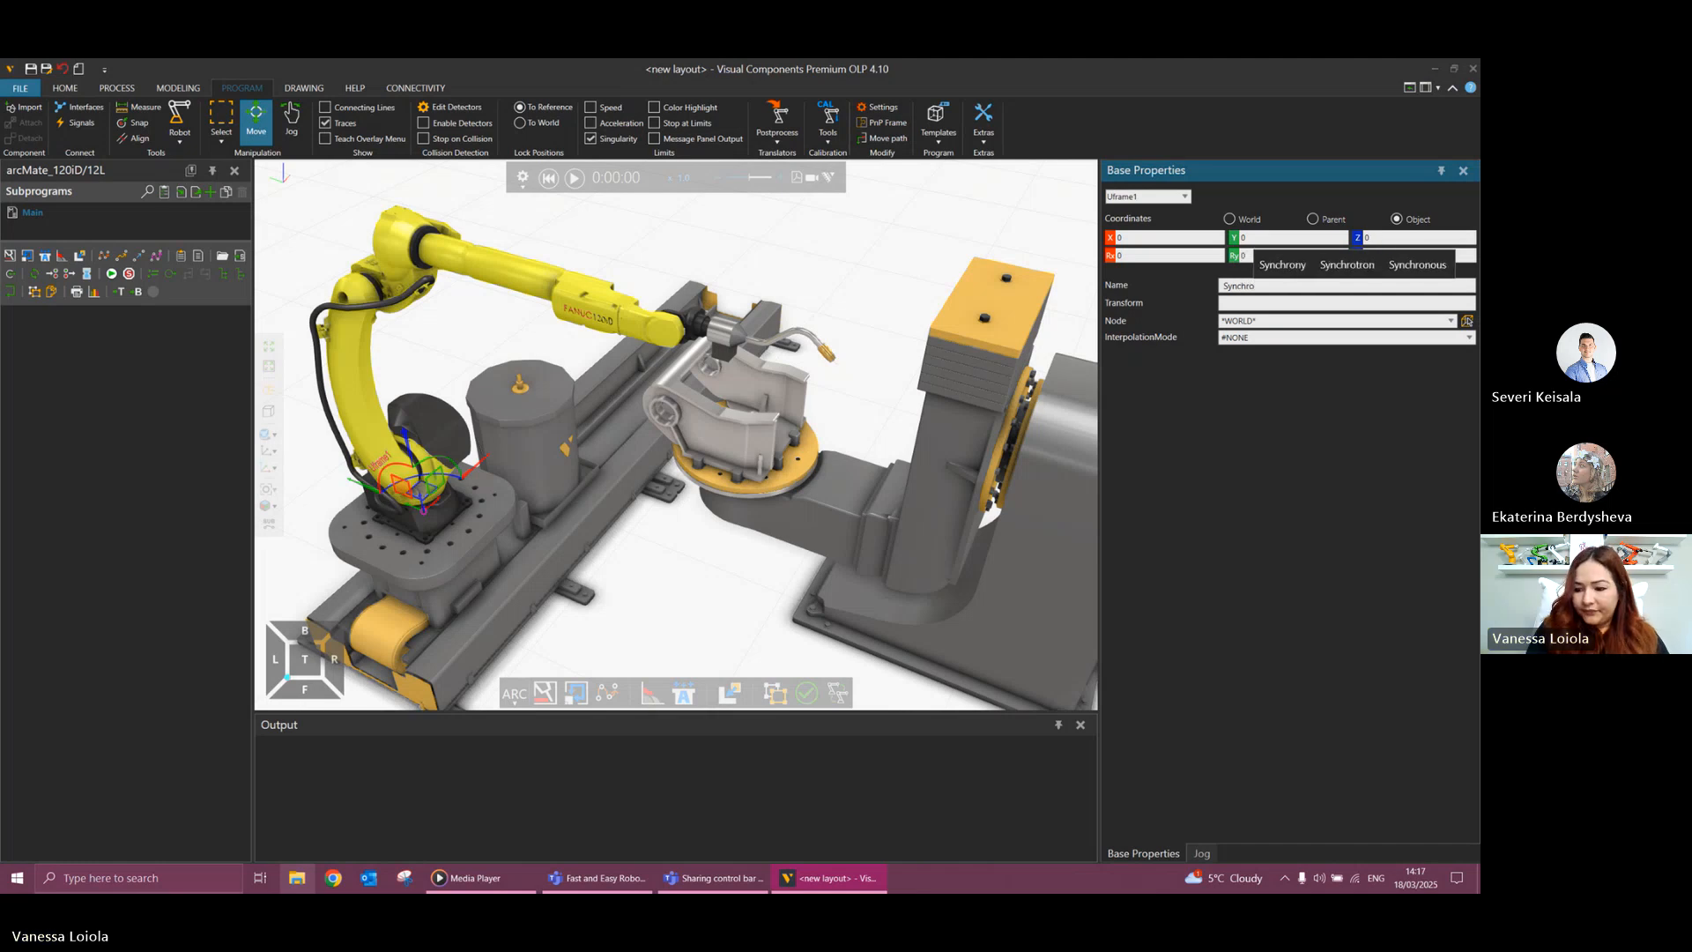
text( base)
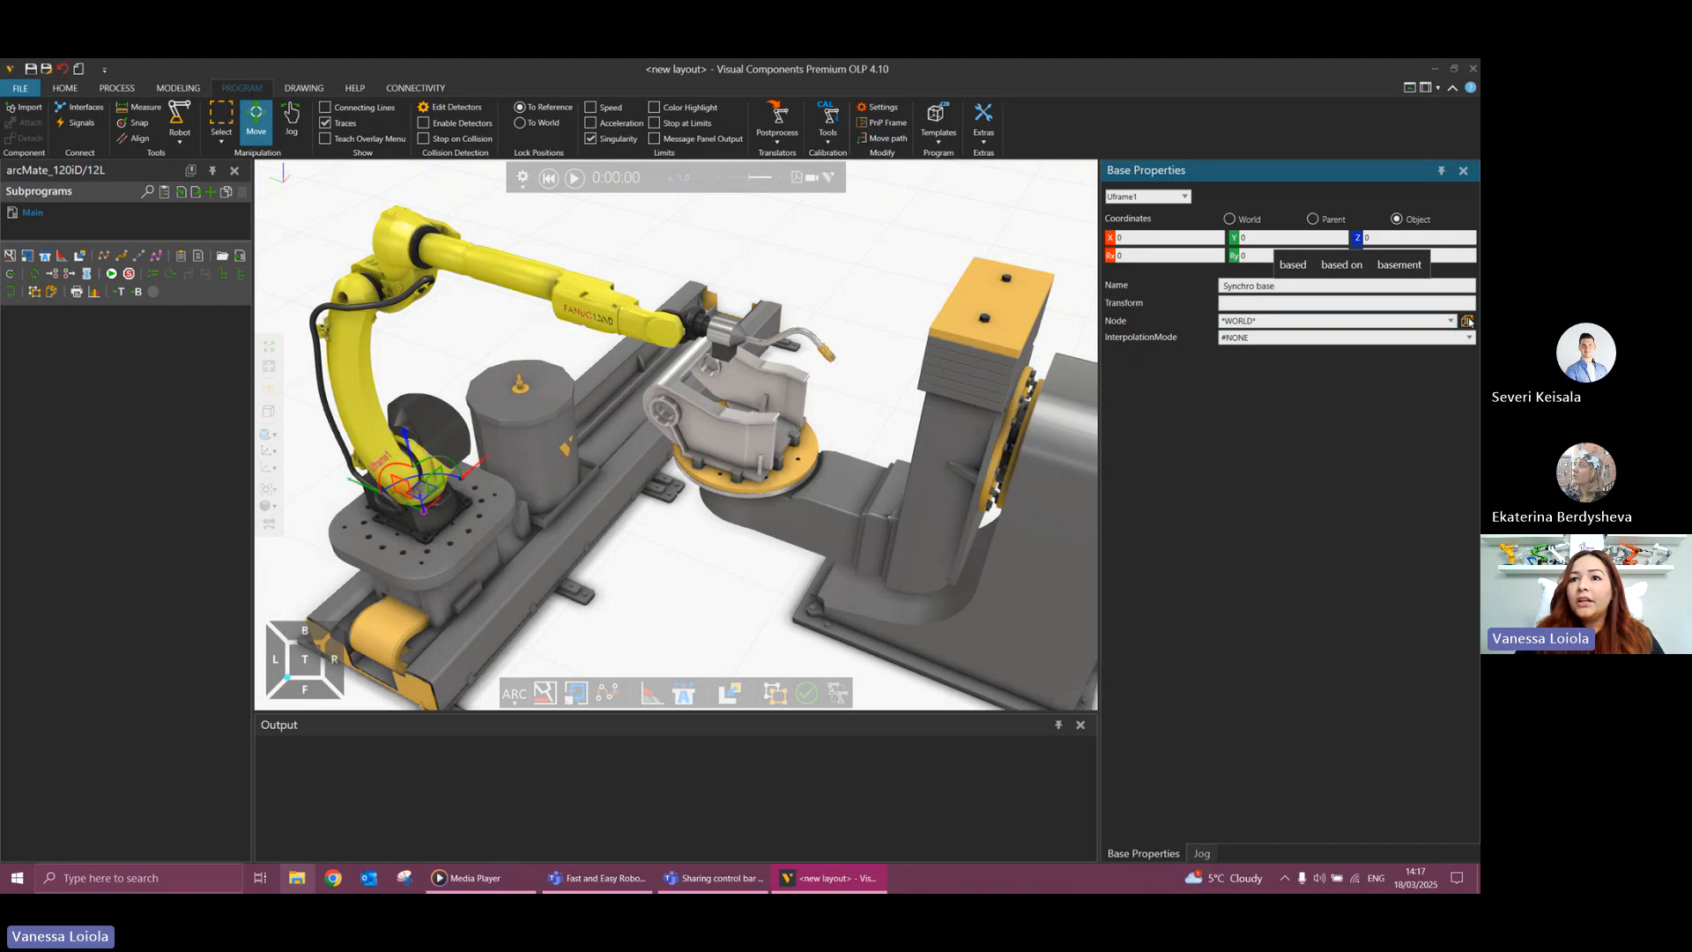
Attach the Synchro base to the Link2 node of the 2-axis positioner, which carries the rotating plate.
click(1467, 321)
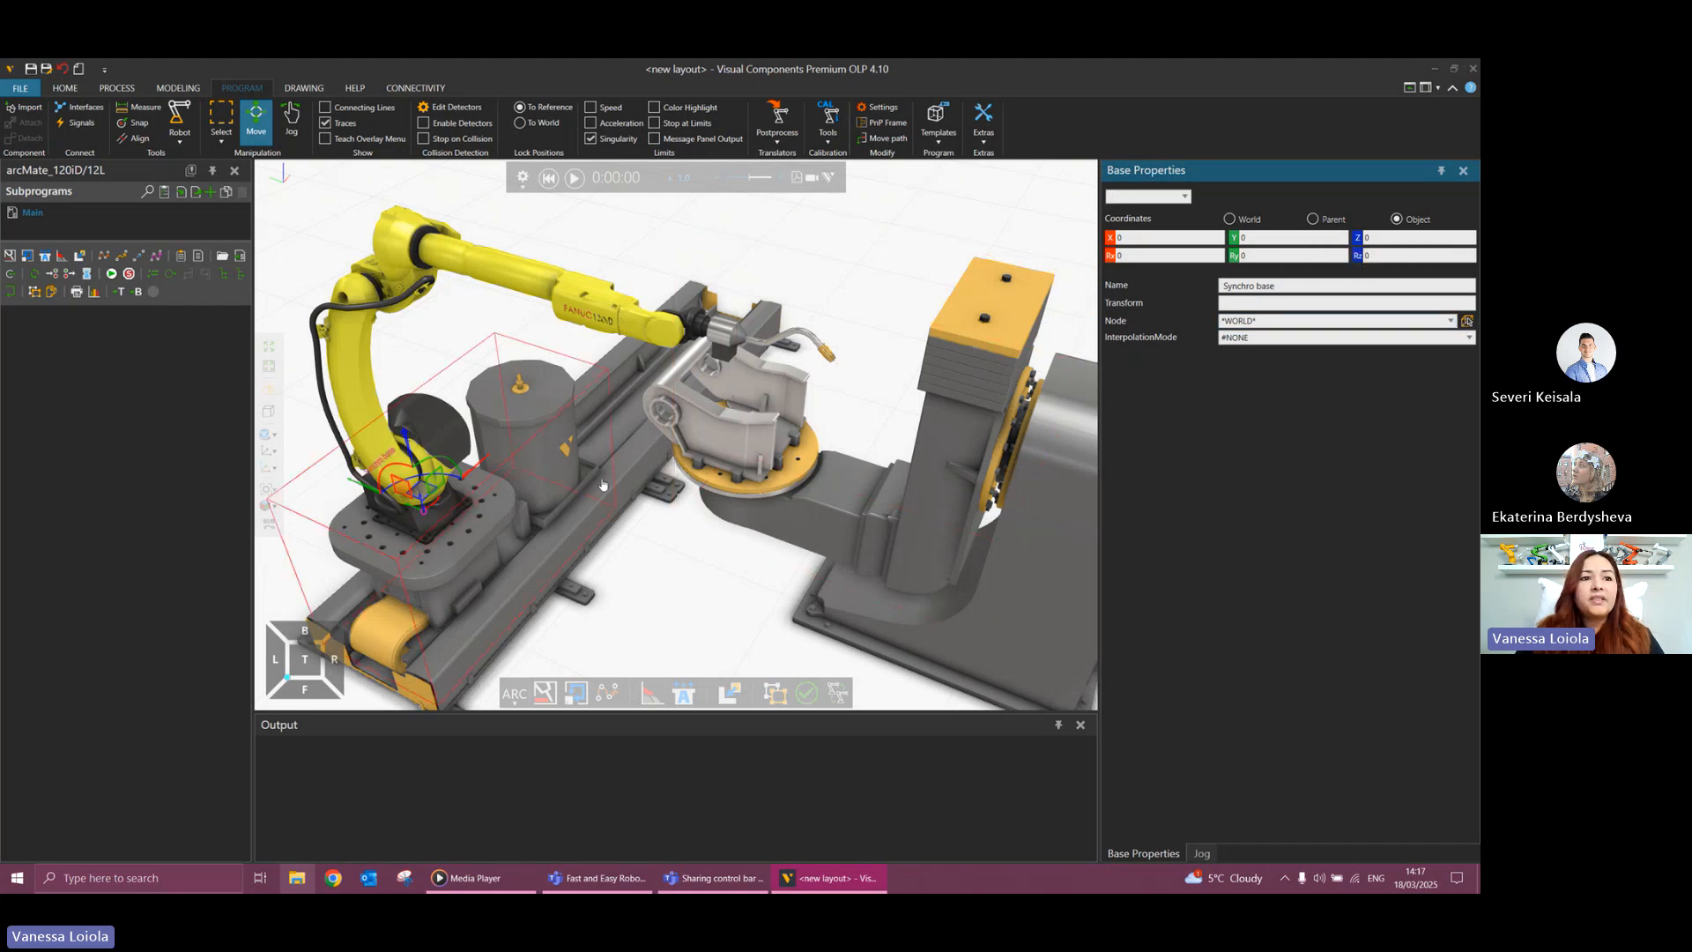
scroll(678, 497, up, 1)
scroll(764, 477, up, 2)
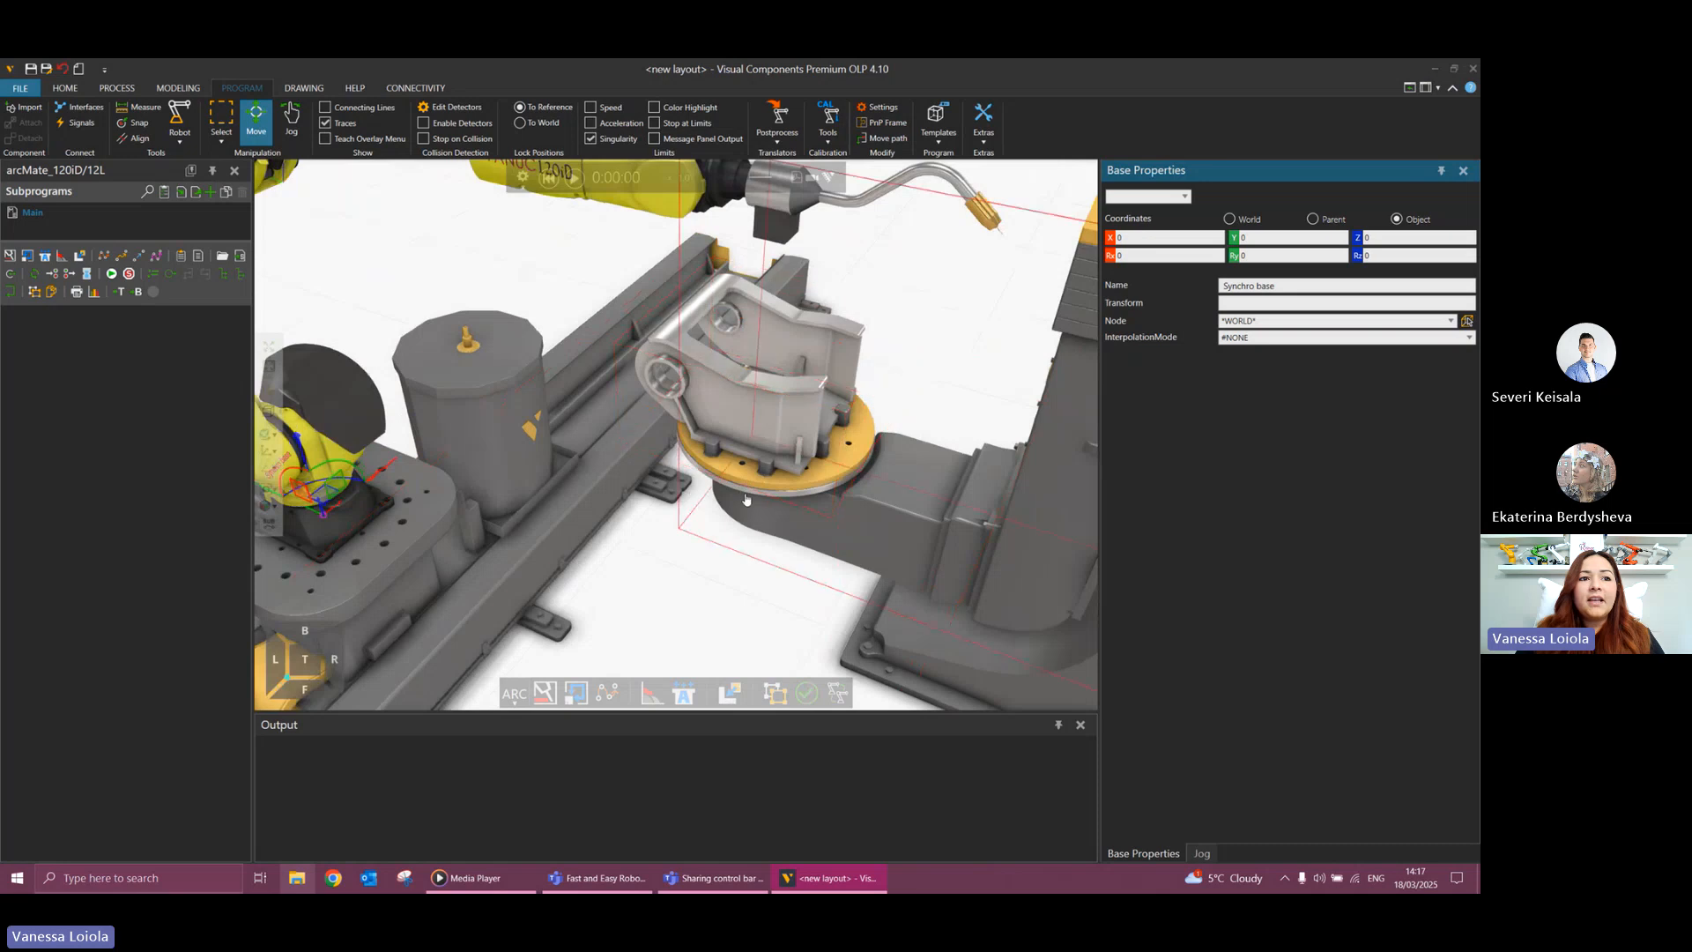
scroll(740, 478, up, 1)
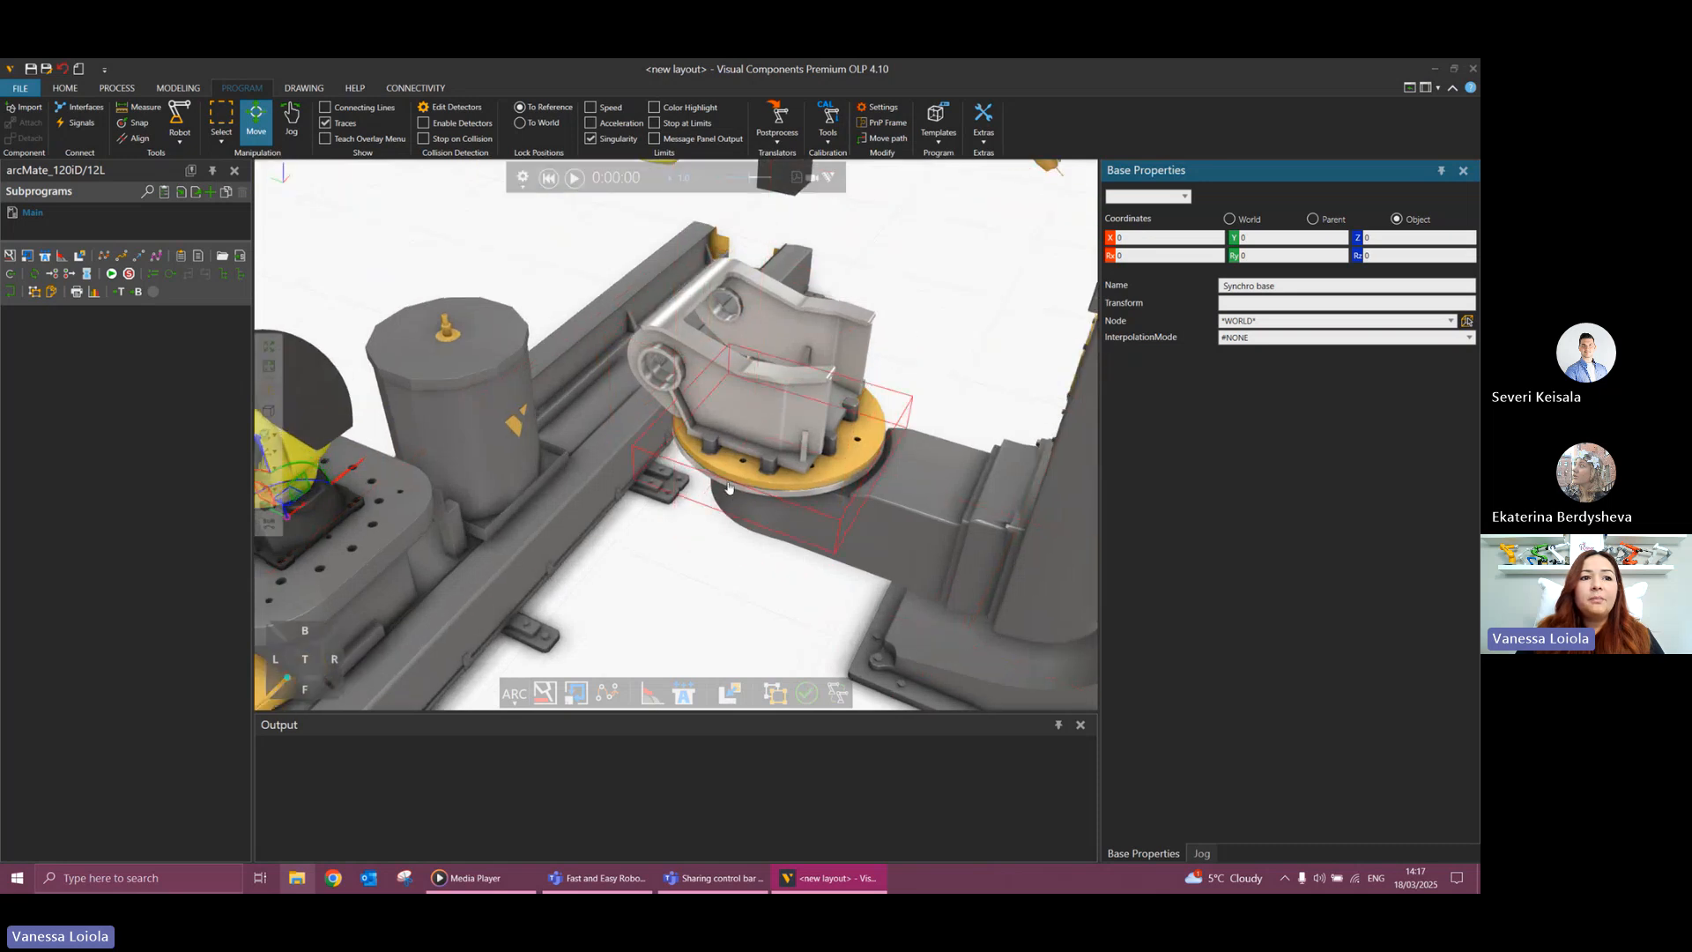
click(731, 488)
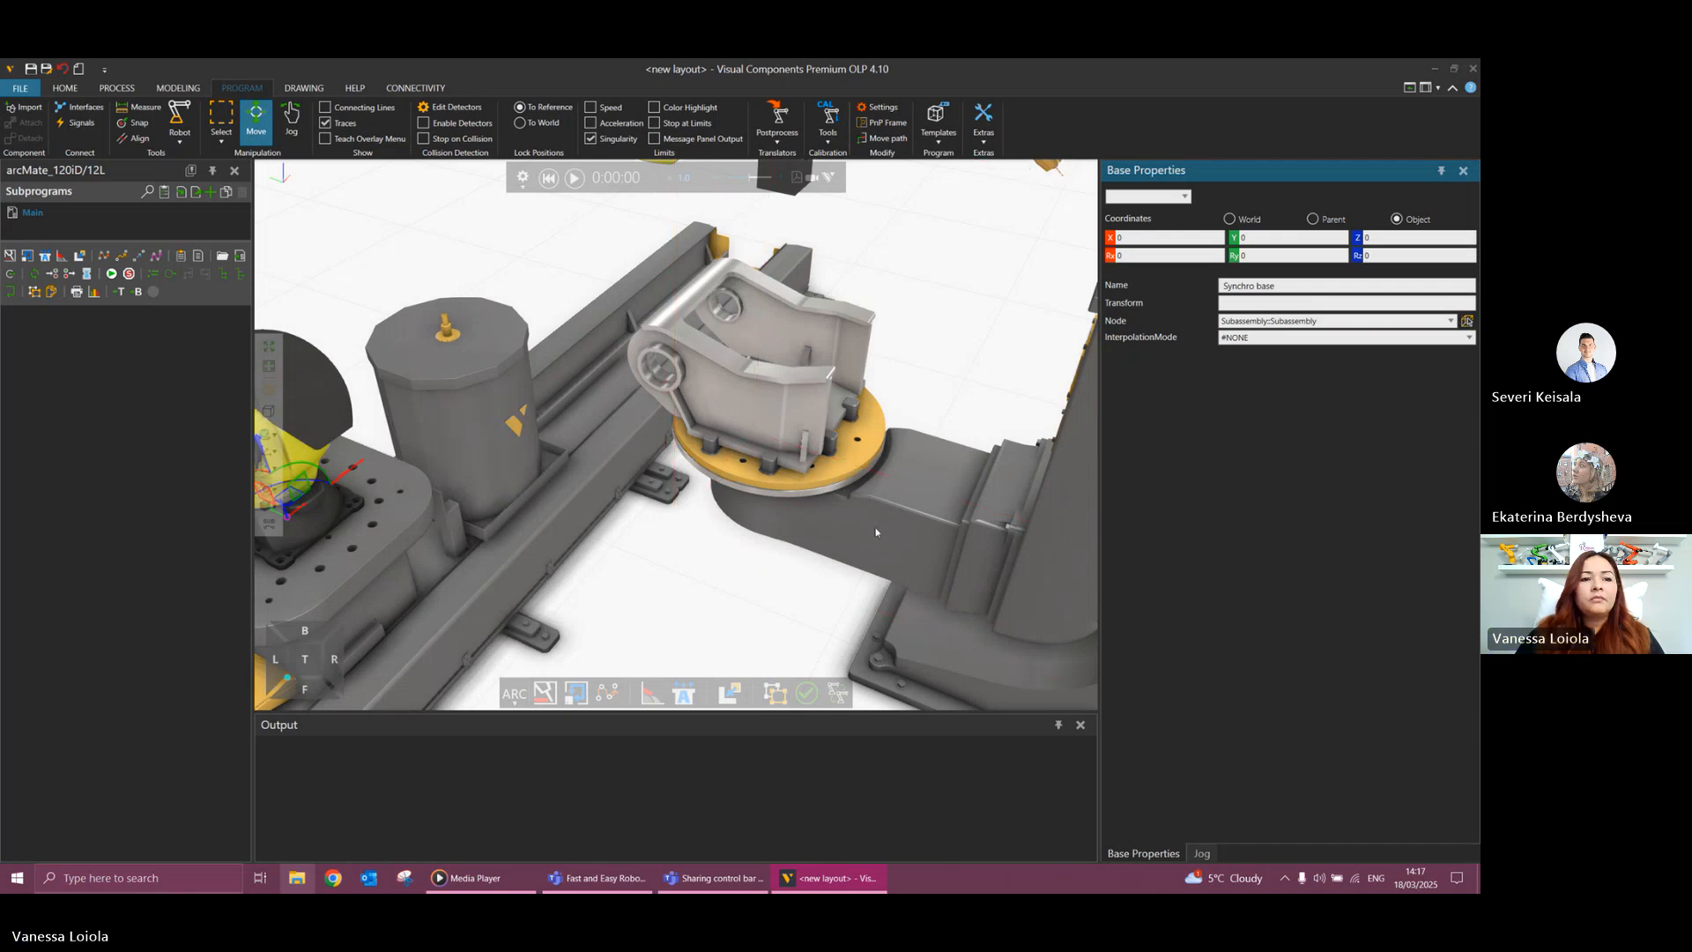
right_drag(851, 537, 807, 540)
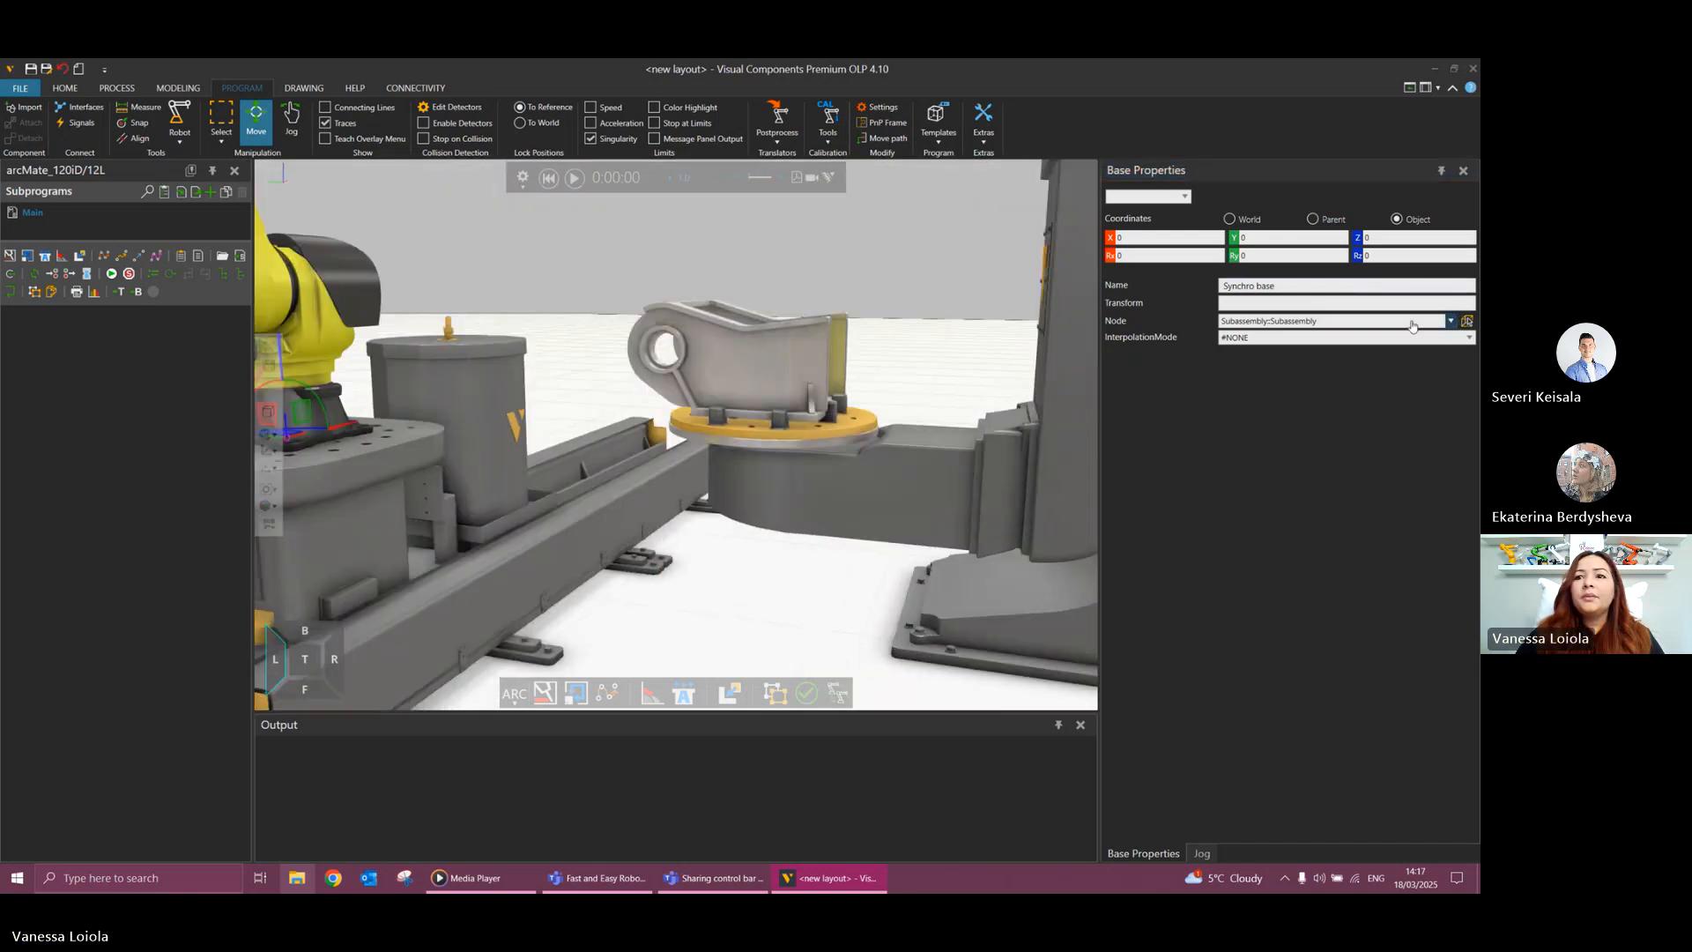
click(1467, 322)
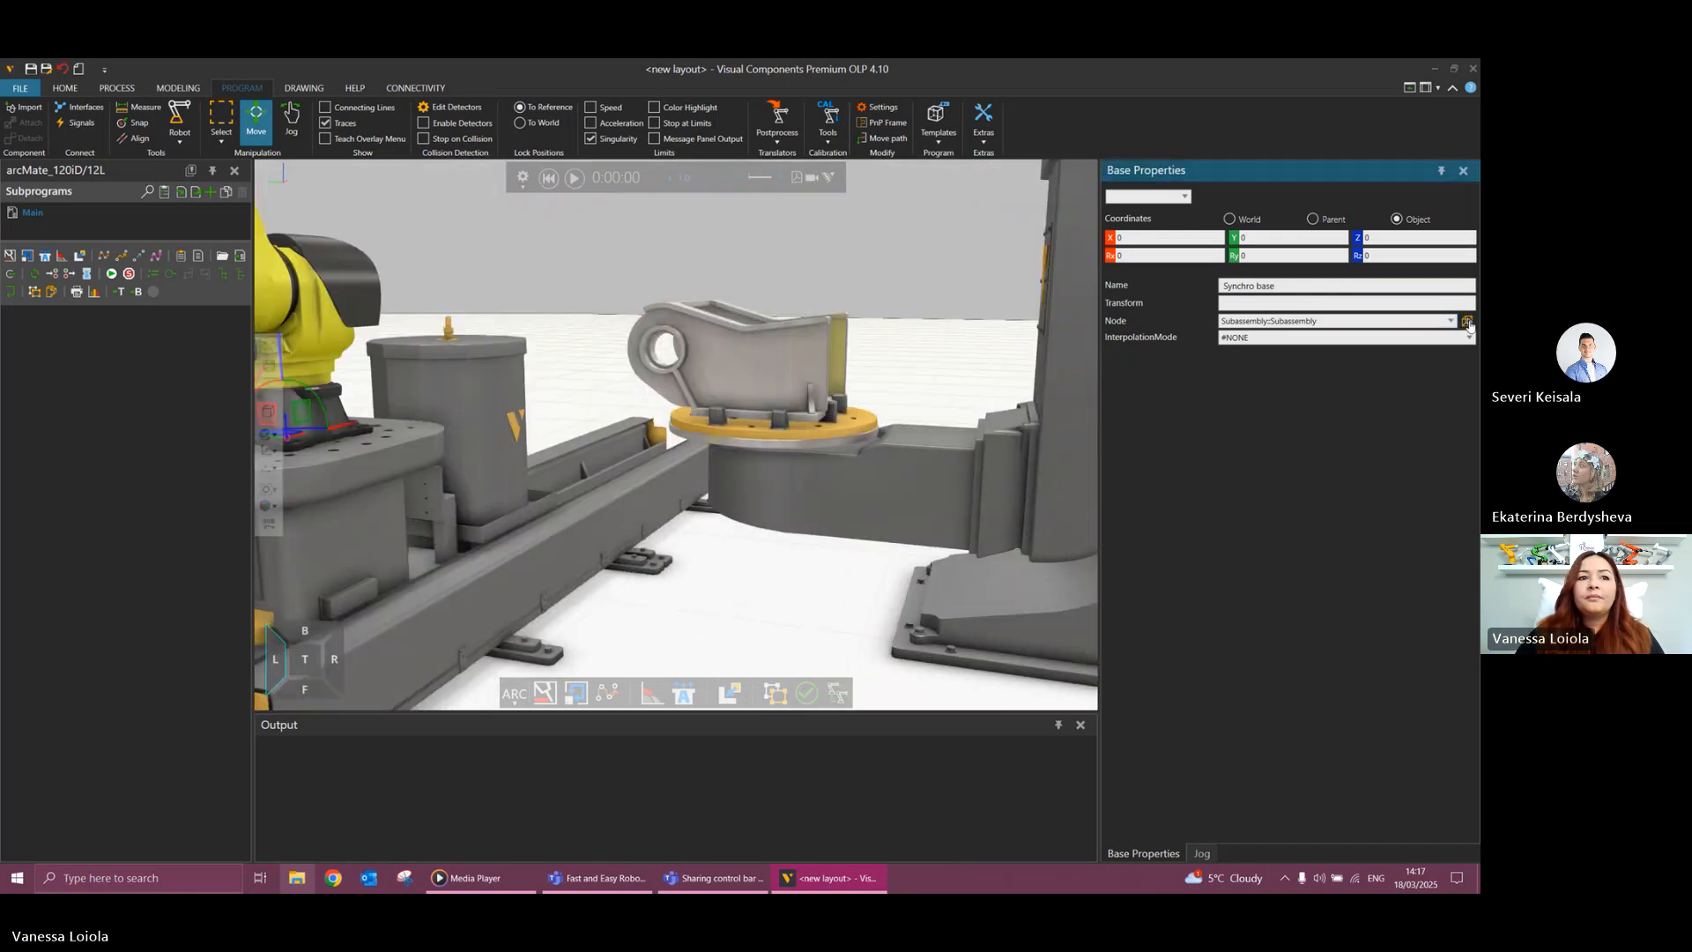
click(775, 448)
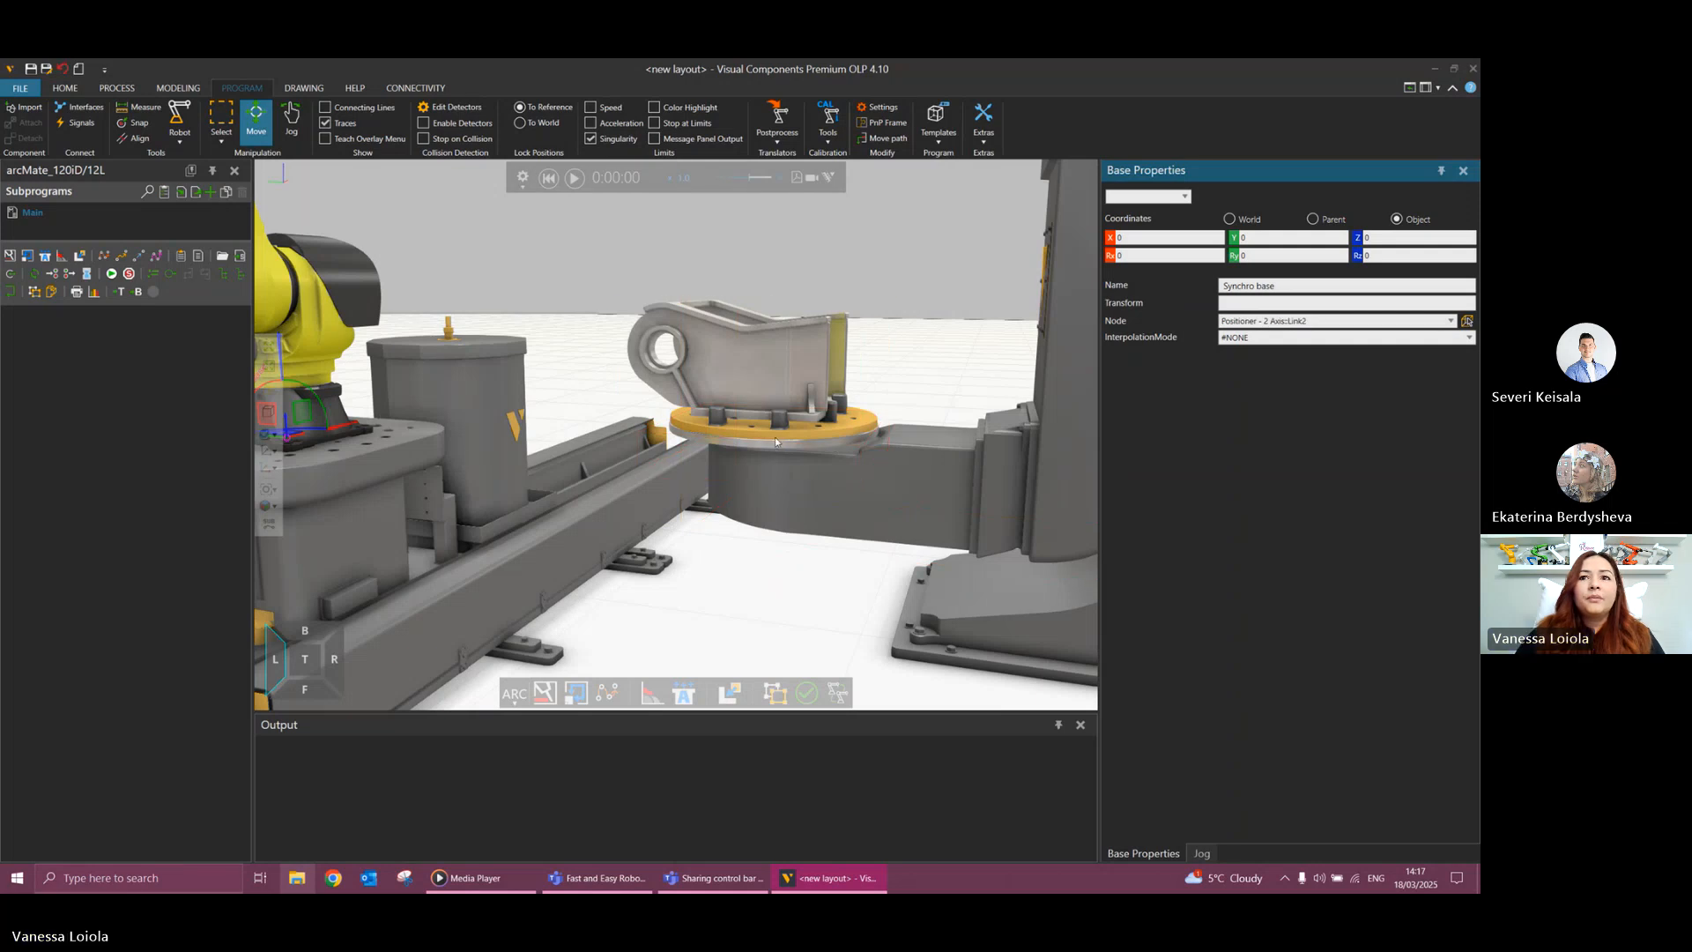
click(1467, 322)
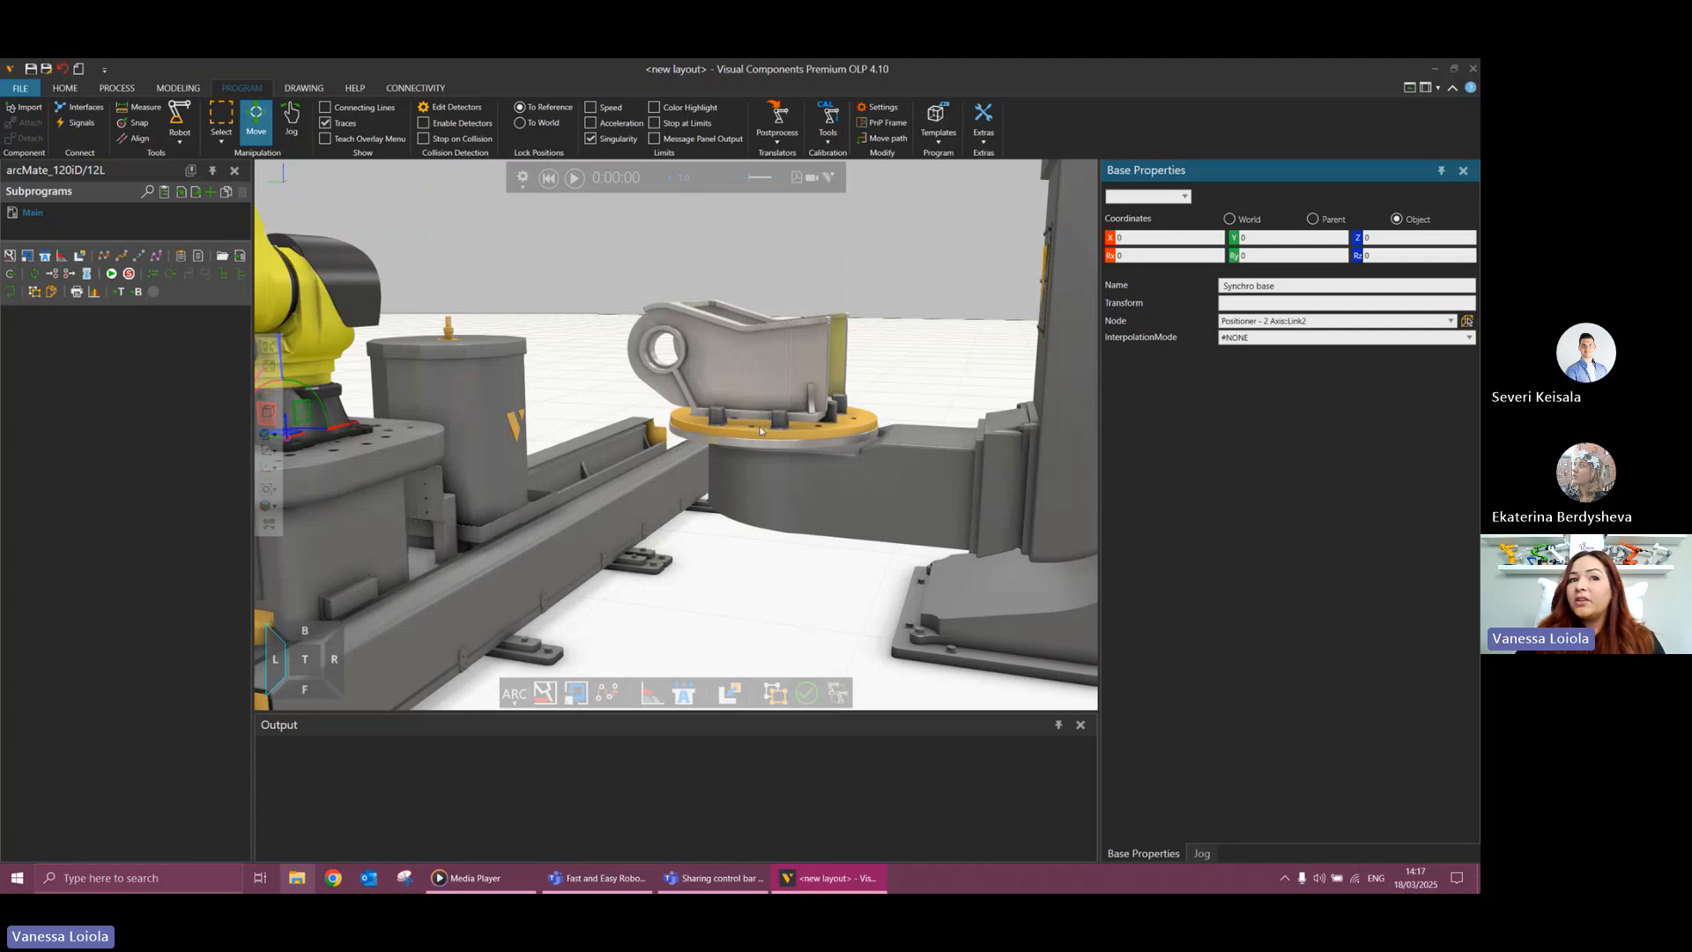
Test the synchronized motion by jogging the torch and tilting the positioner to about 36, and reset the simulation.
scroll(745, 582, down, 5)
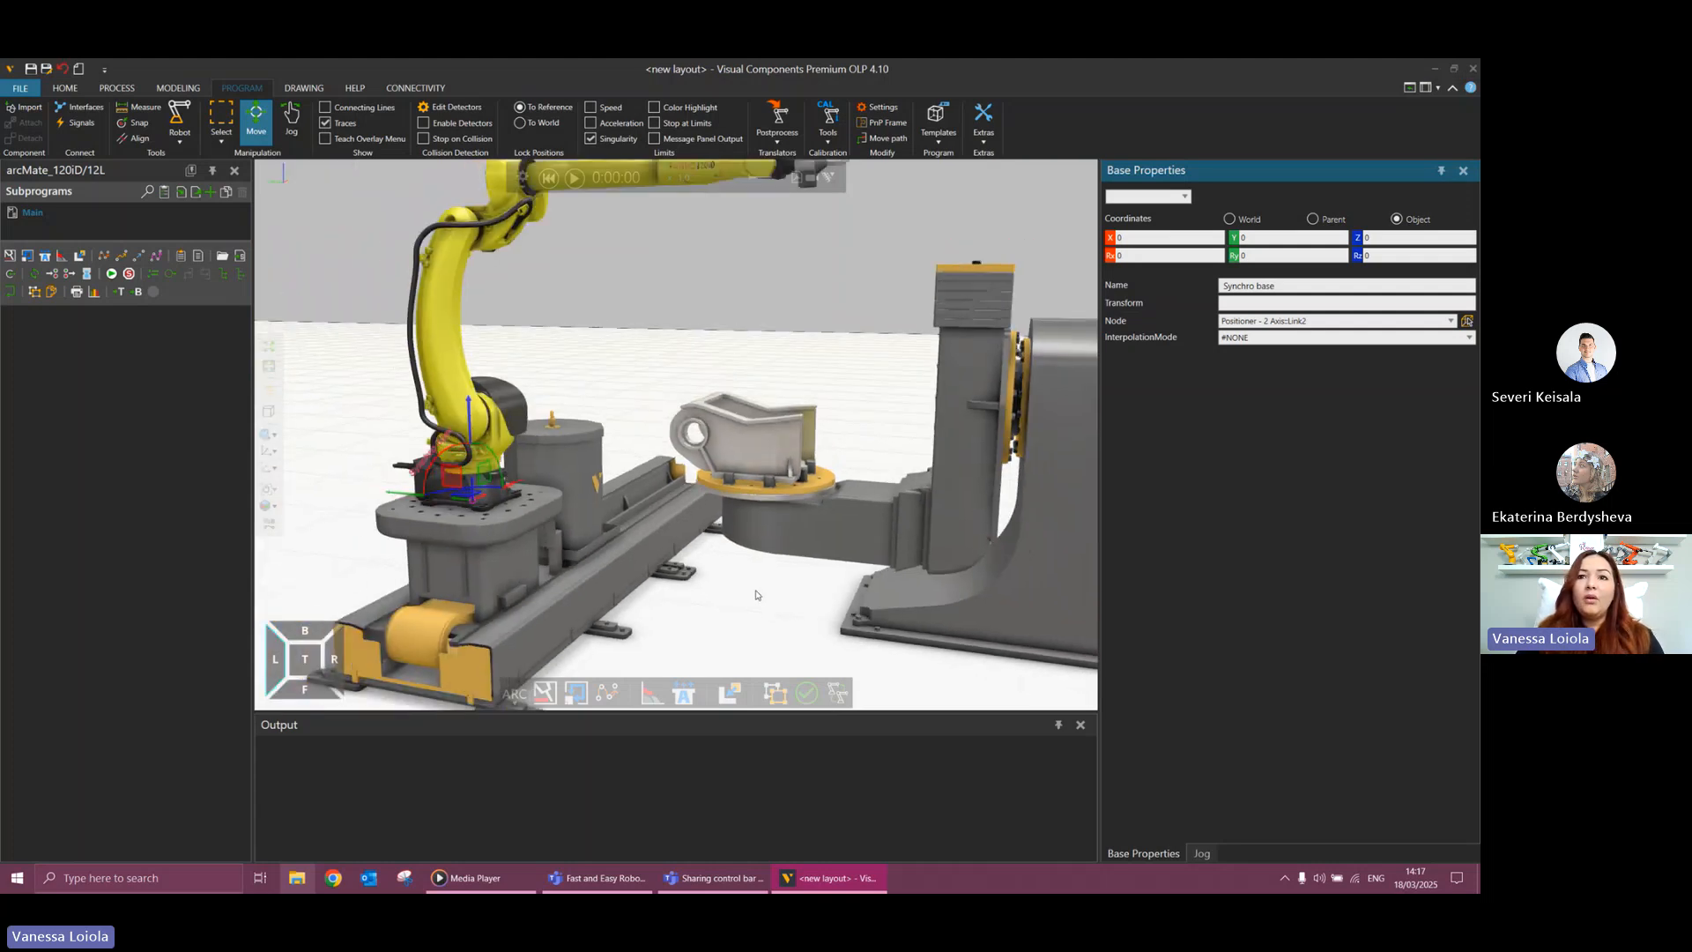
scroll(761, 594, down, 2)
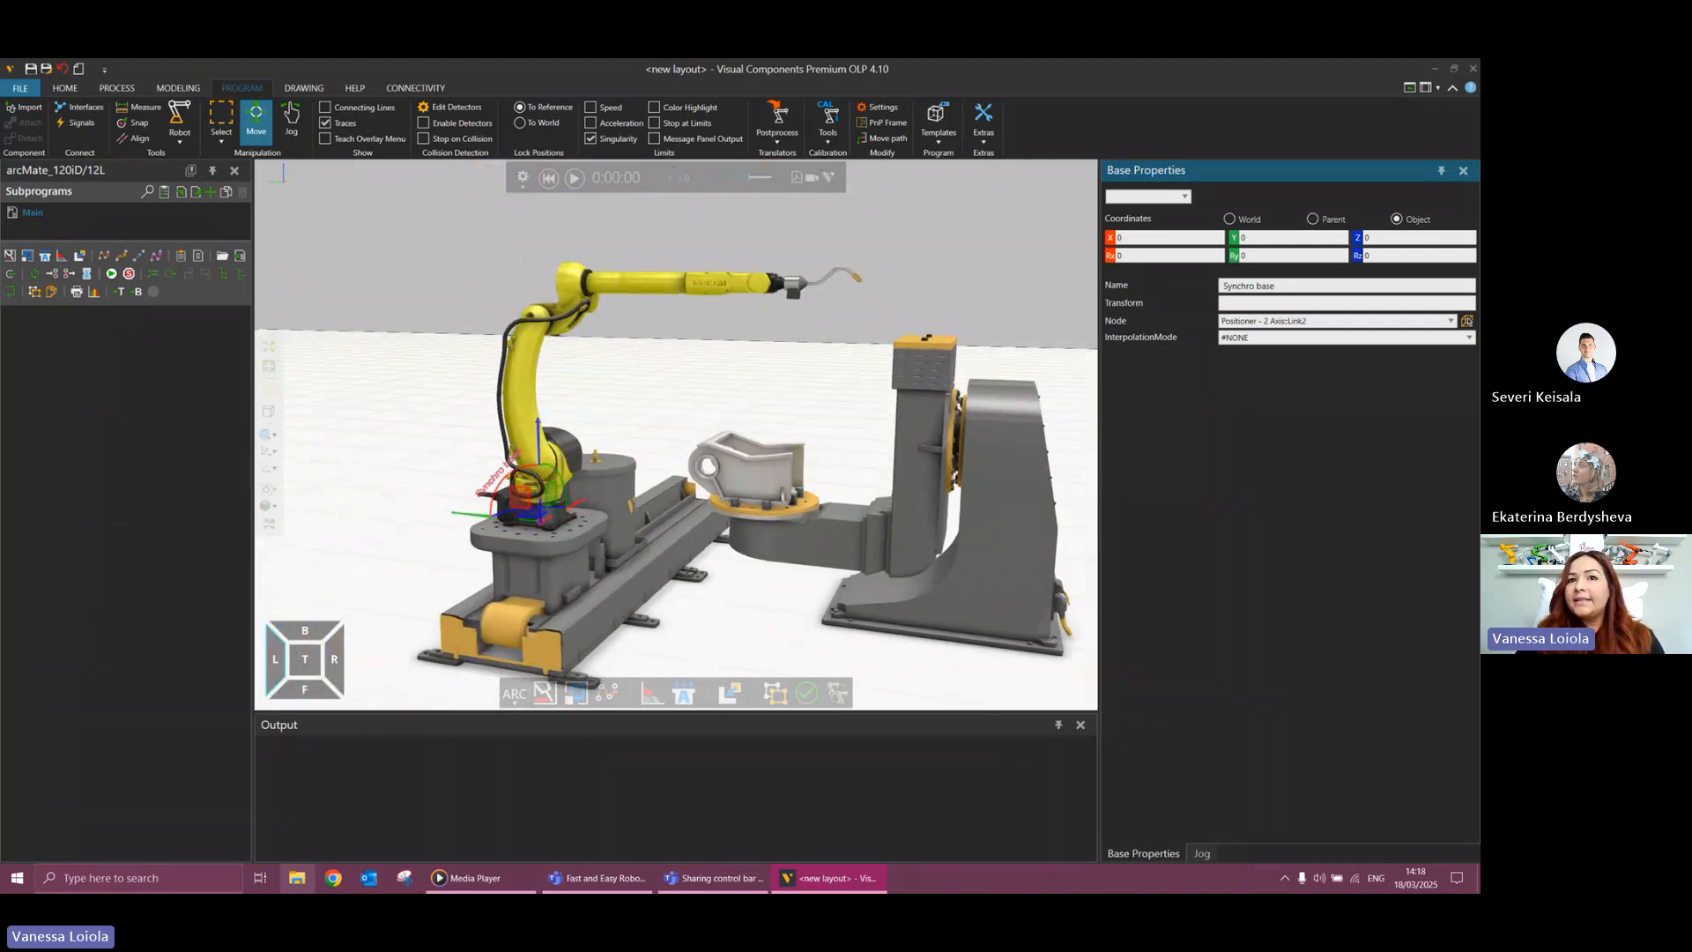
click(1202, 854)
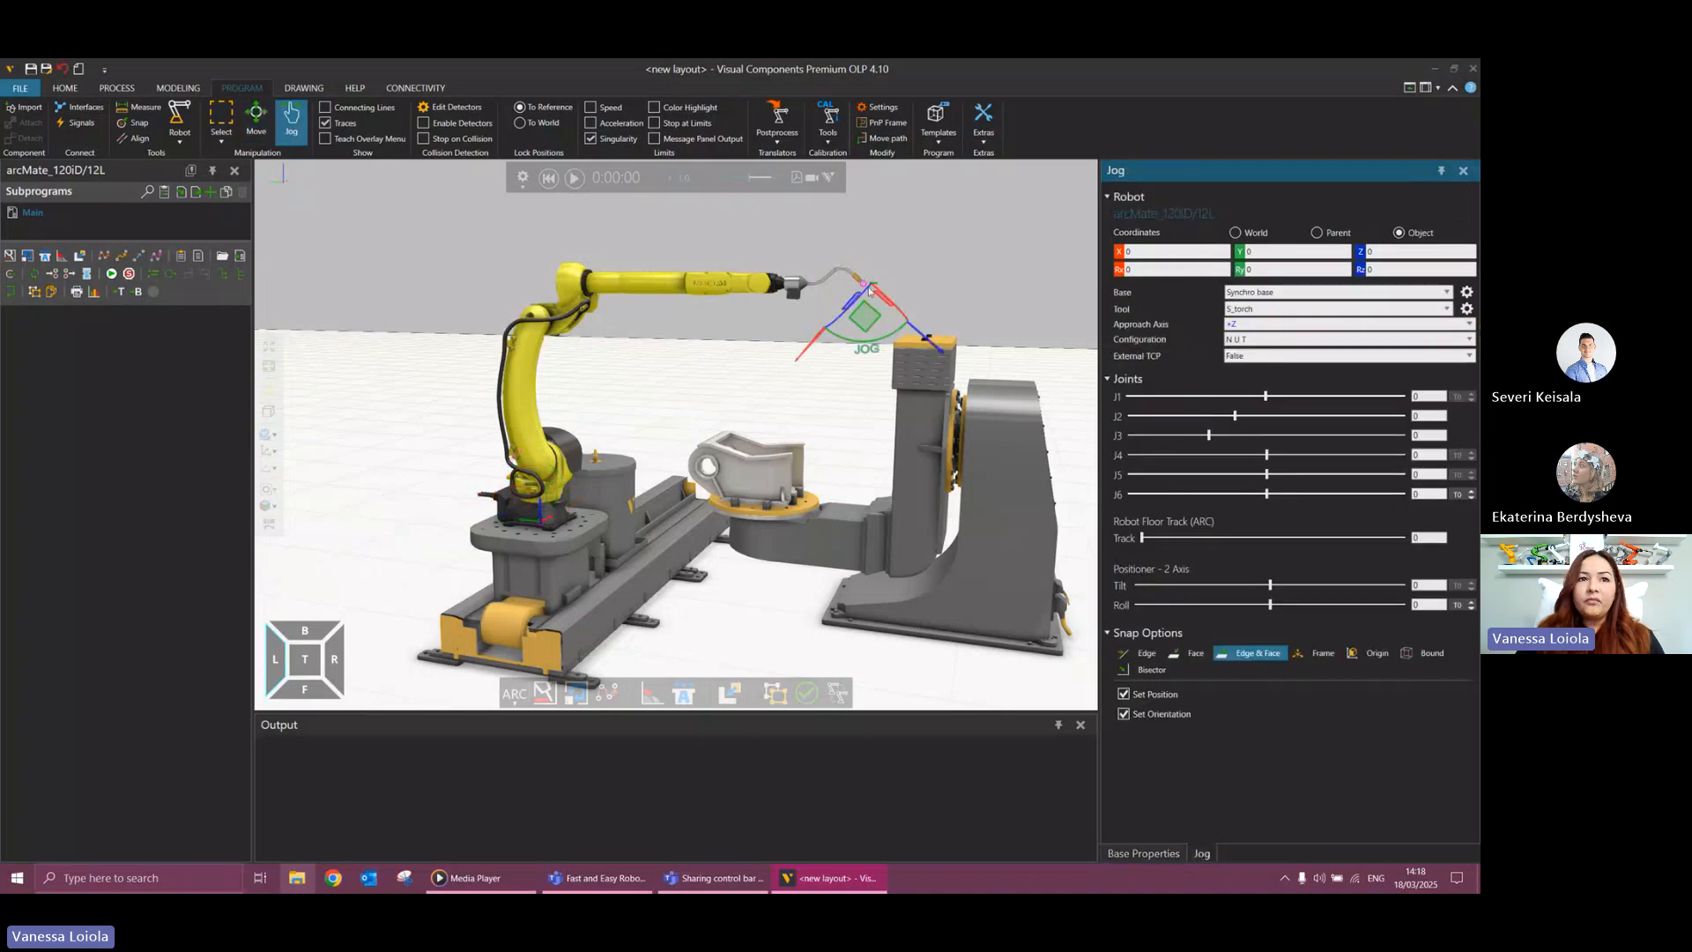
drag(869, 291, 891, 389)
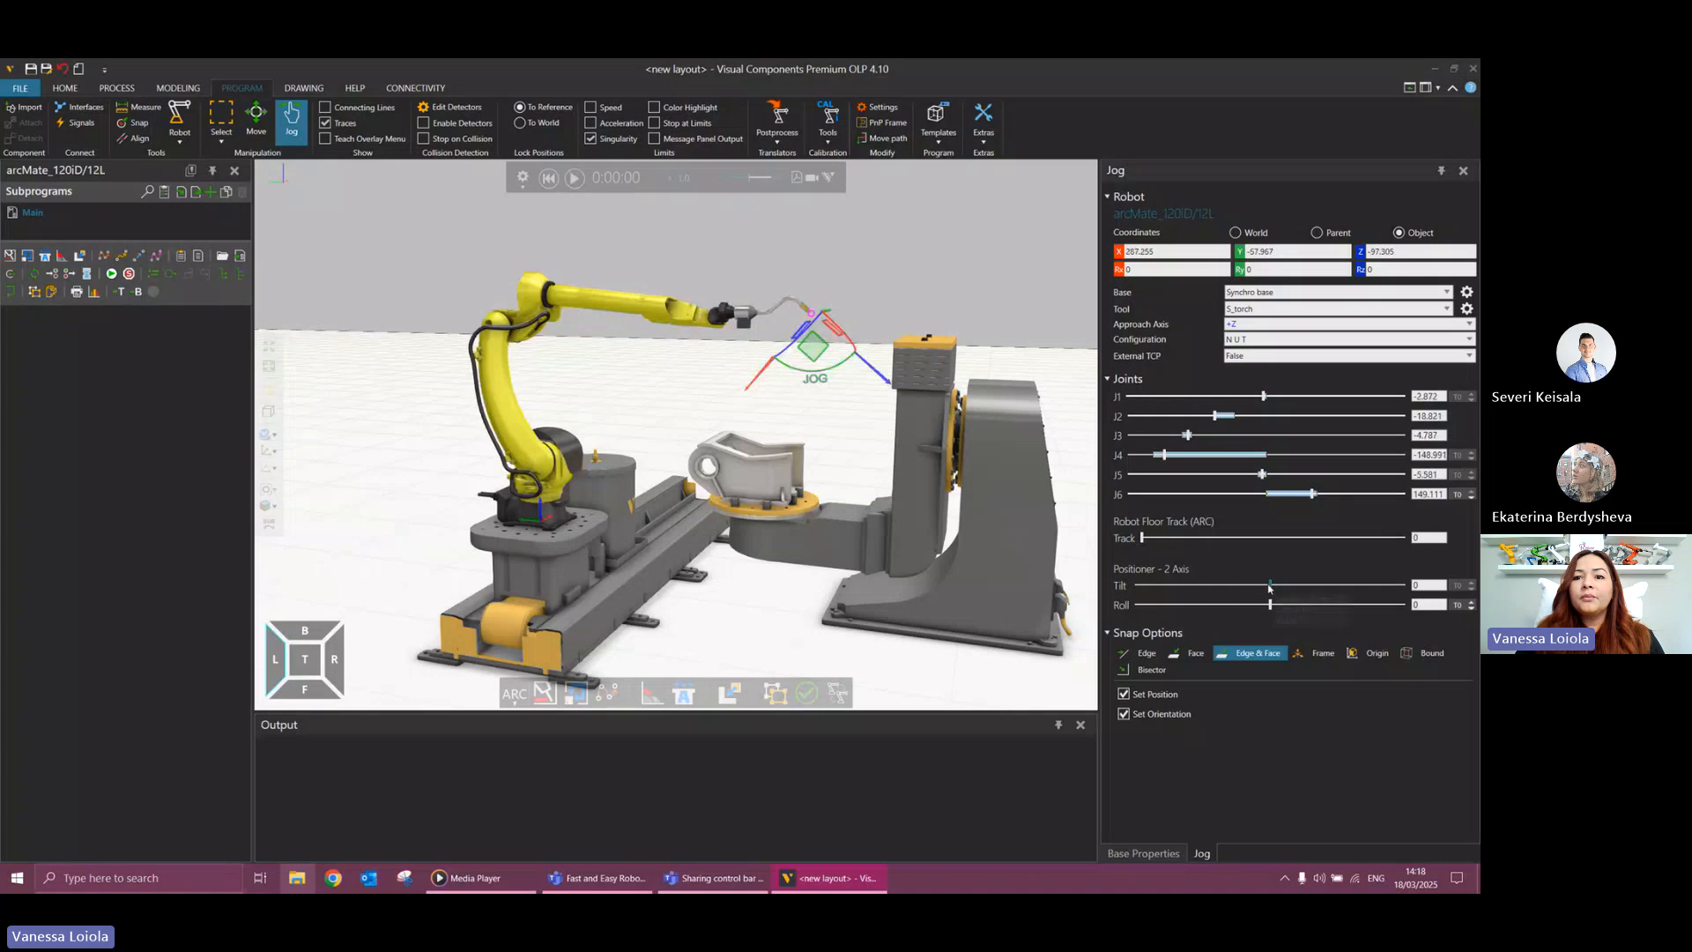
mouse_move(1269, 588)
mouse_down()
mouse_move(1296, 590)
mouse_move(1277, 590)
mouse_up()
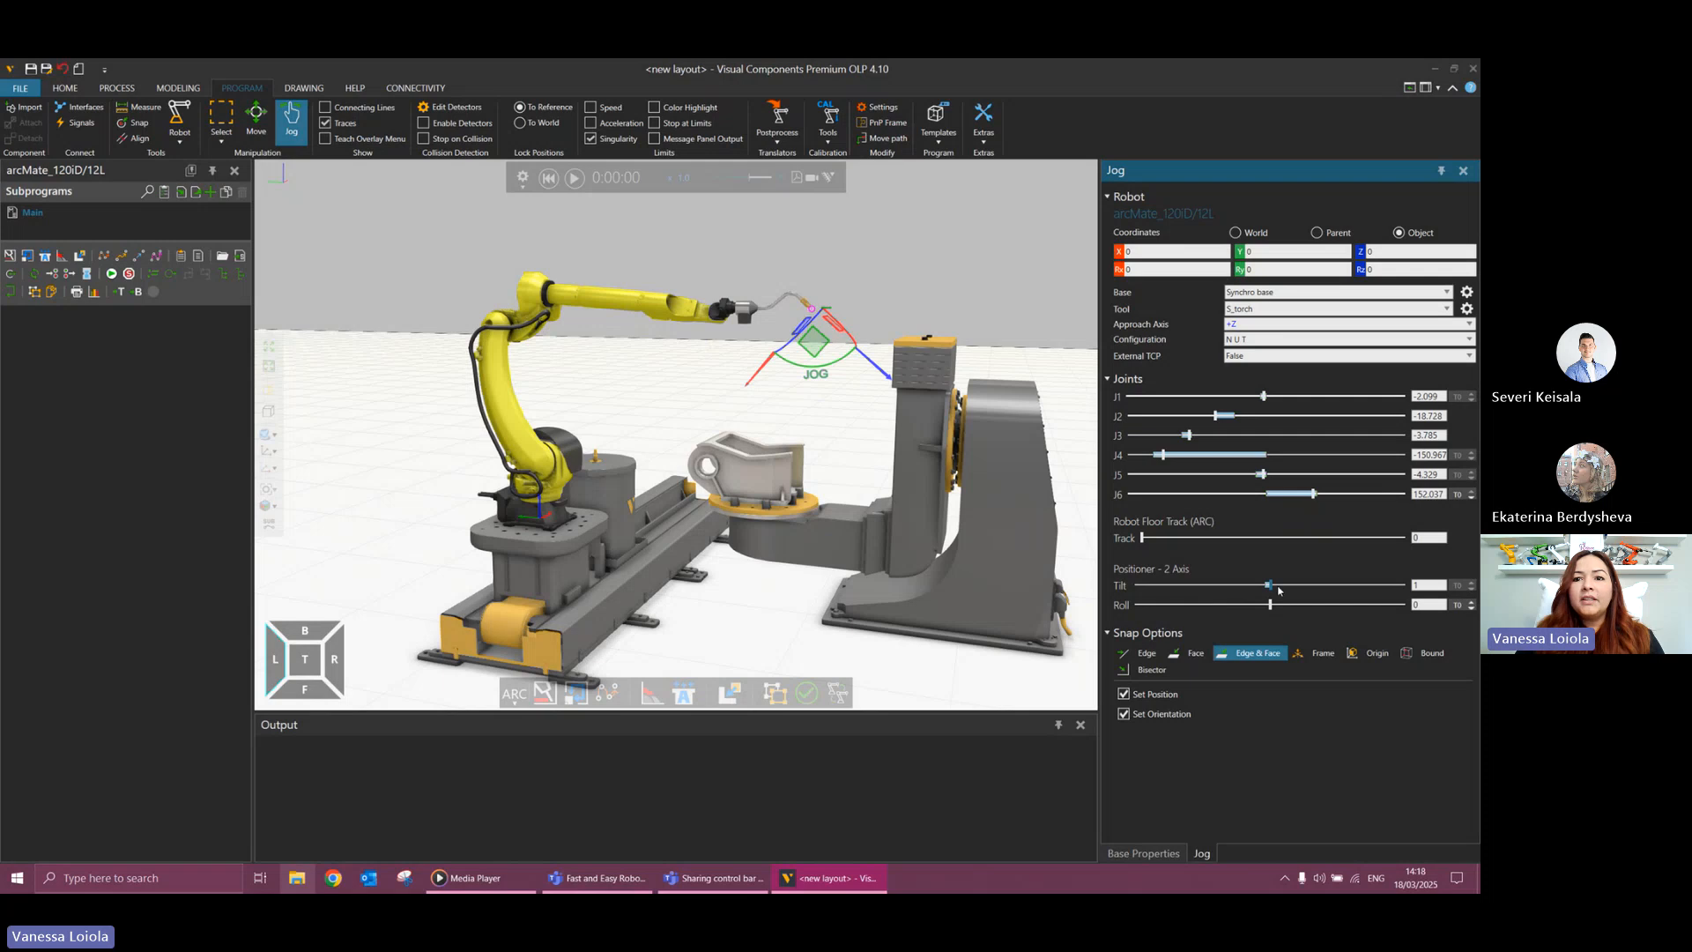
drag(1275, 589, 1361, 604)
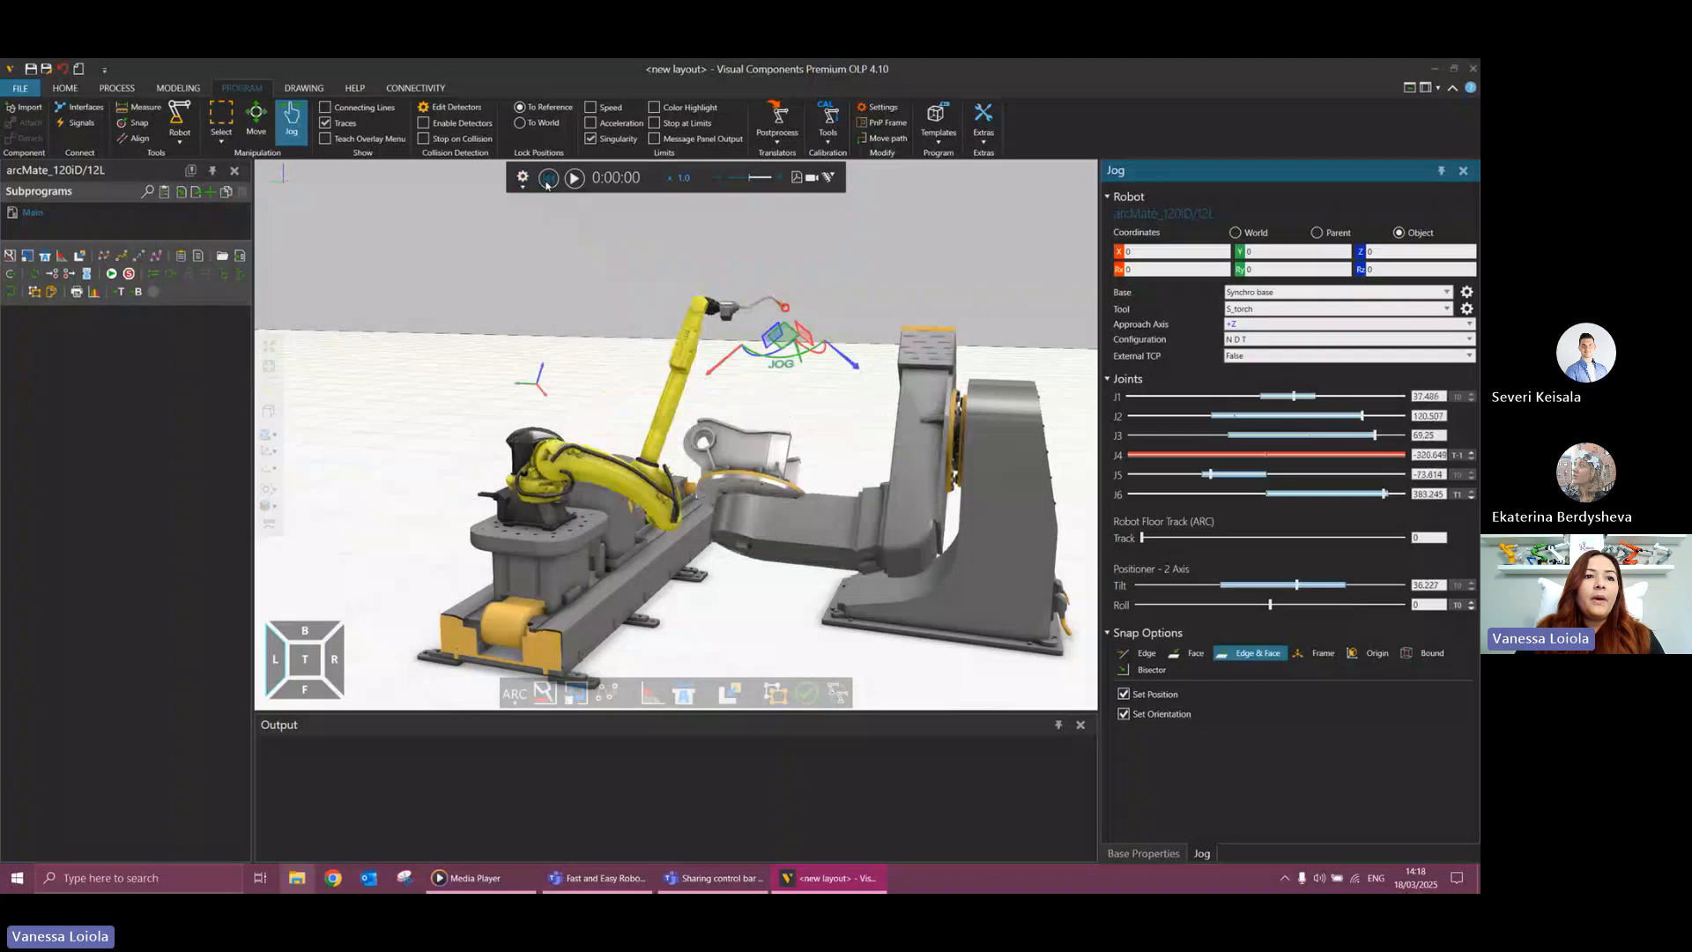
click(547, 178)
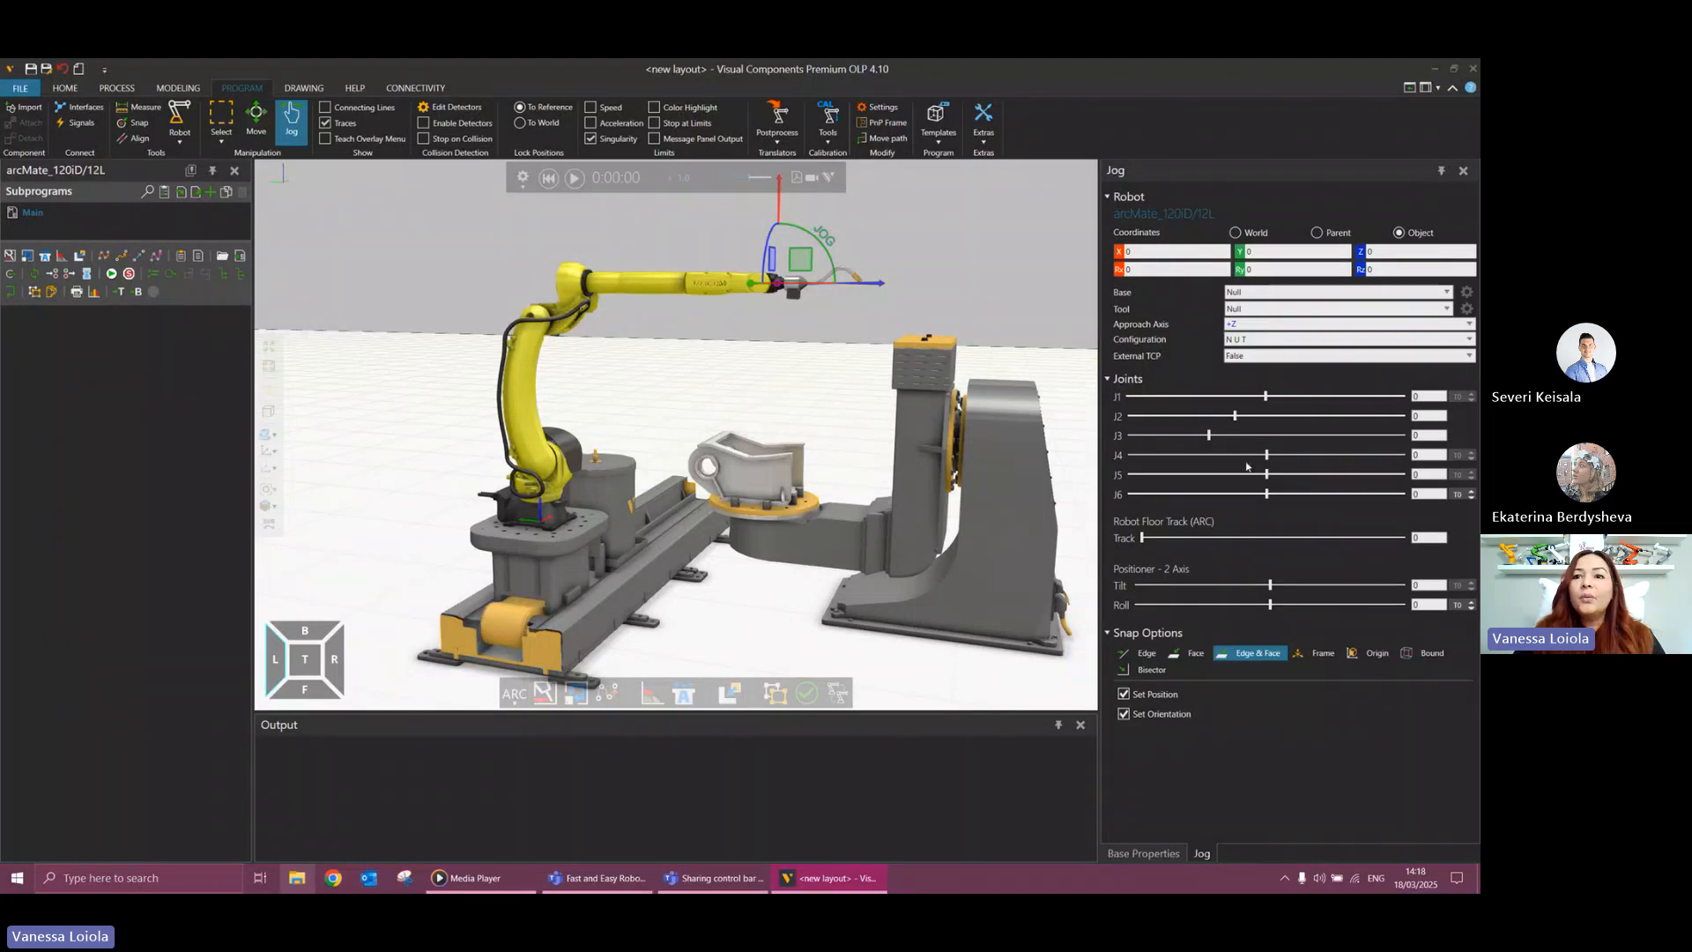
Set the robot's joint J5 to -90, rotate the wrist frame freely, and reset the simulation.
click(1415, 475)
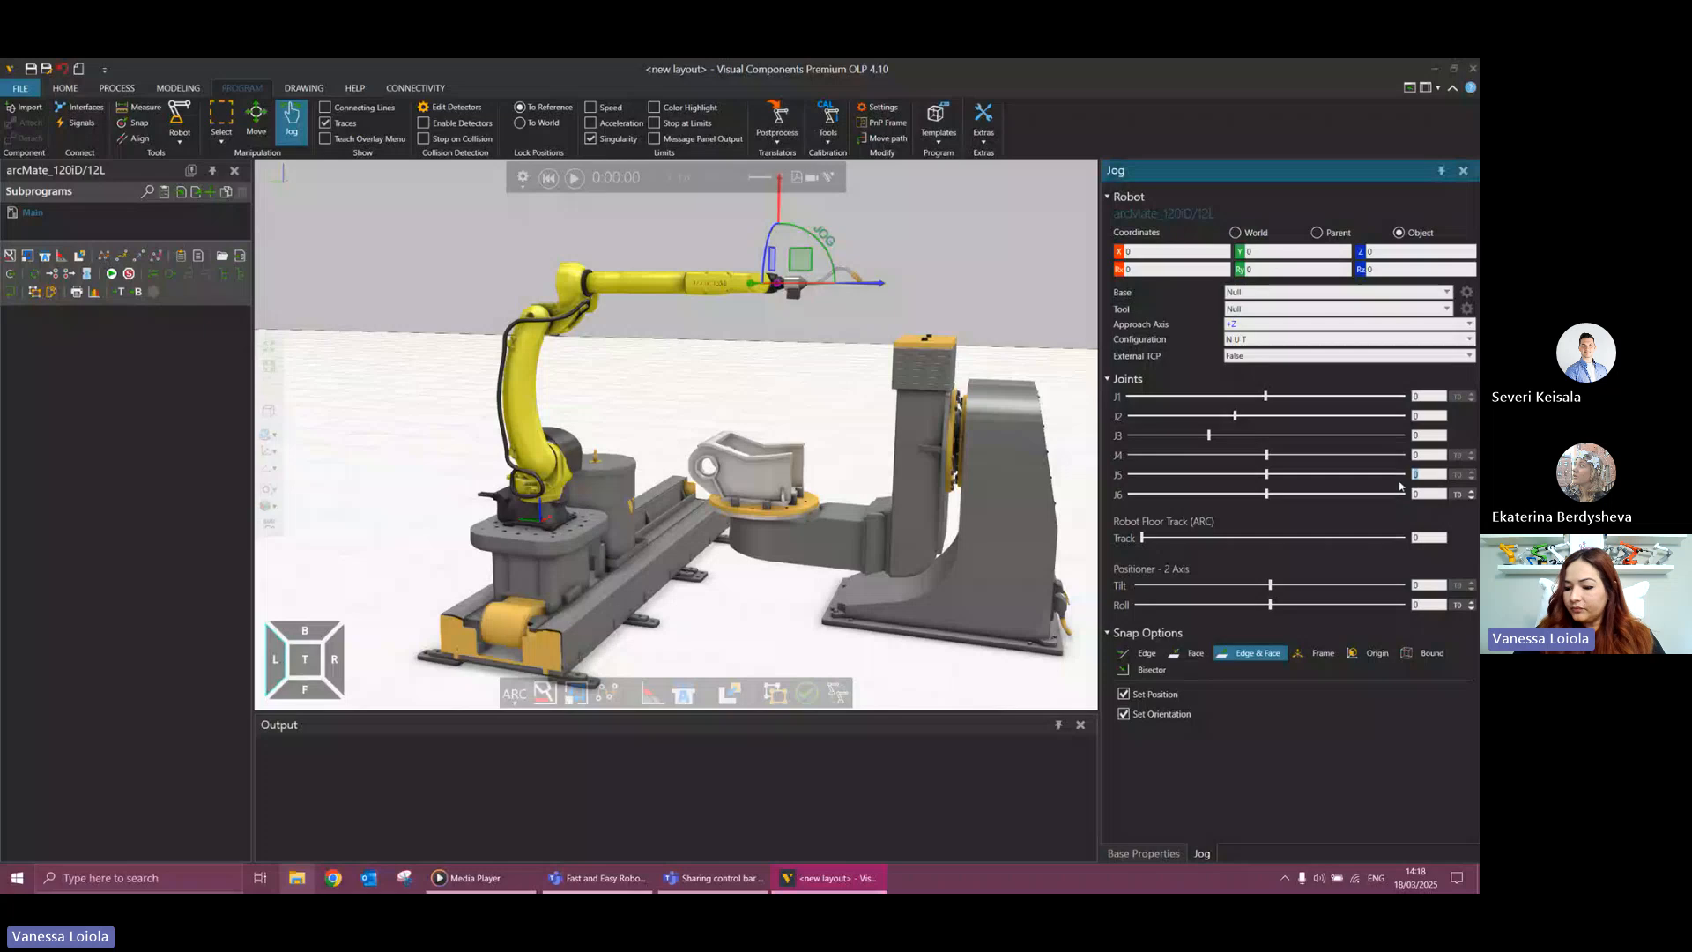
text(-9)
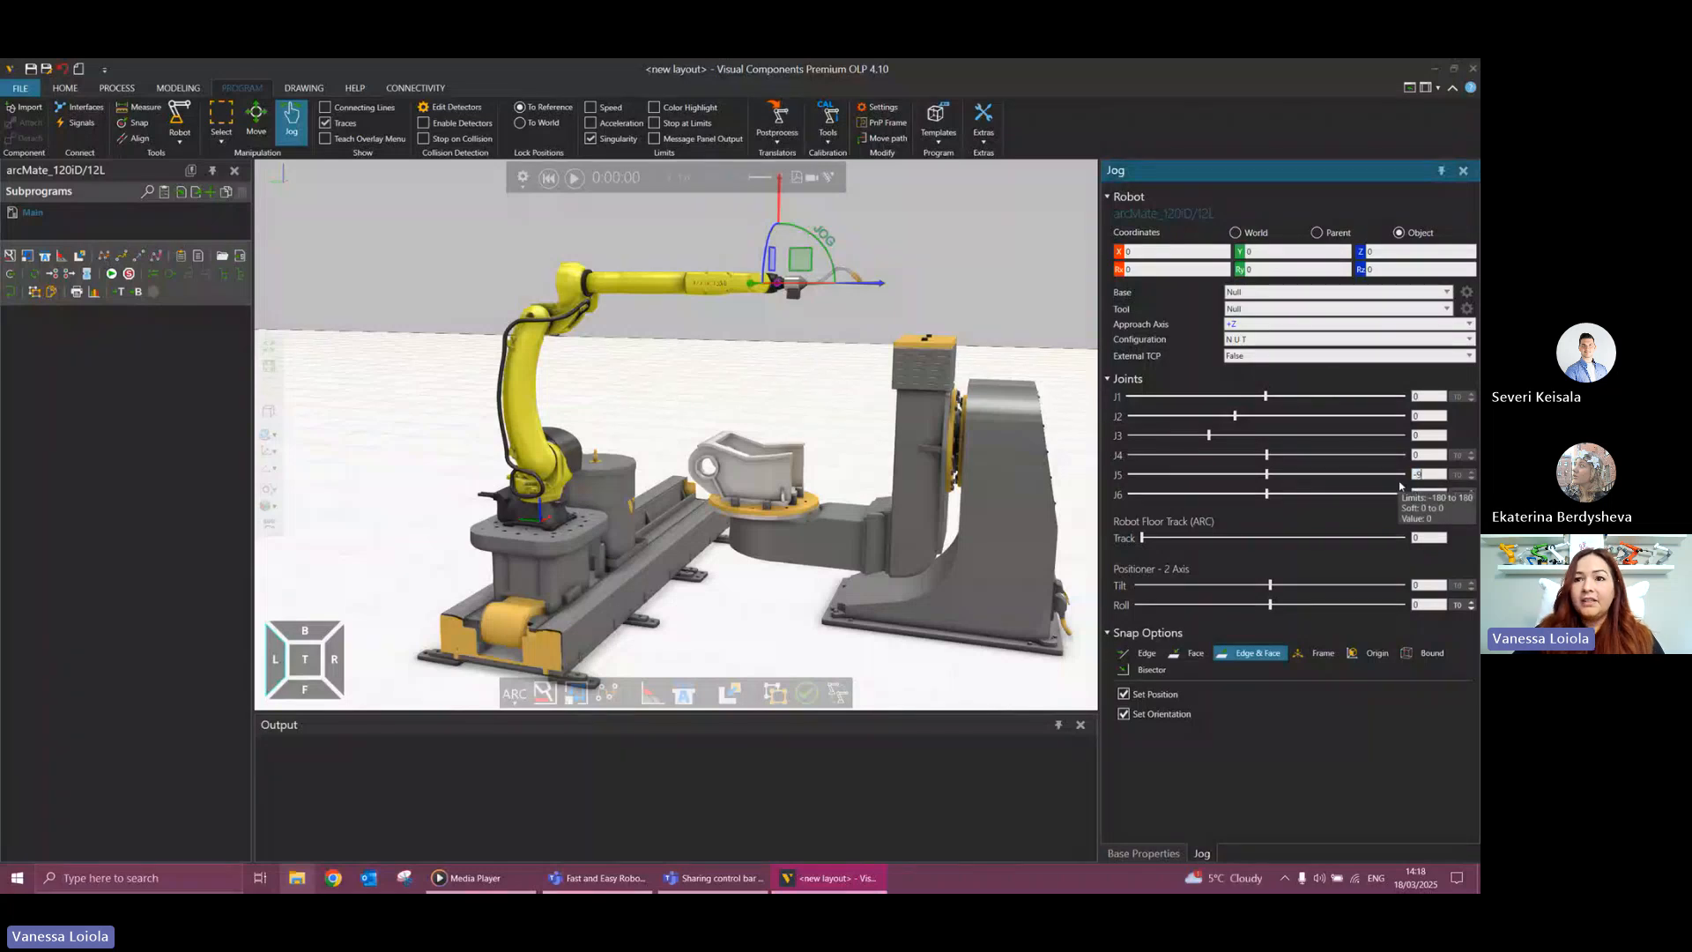
text(0)
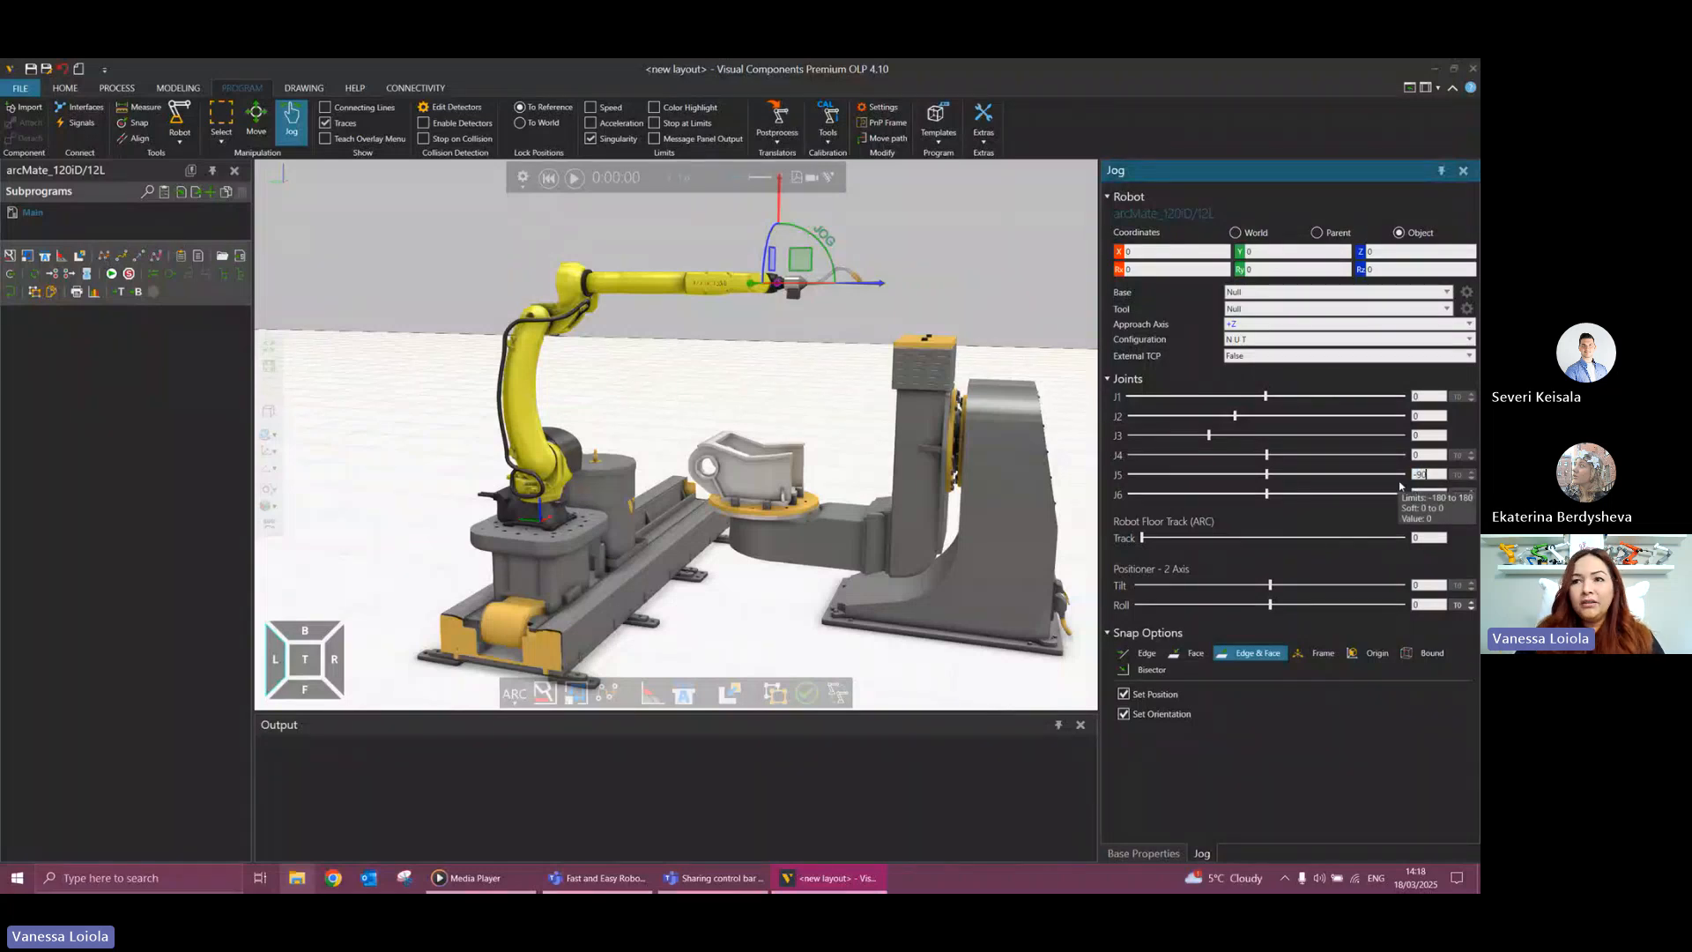
key(Return)
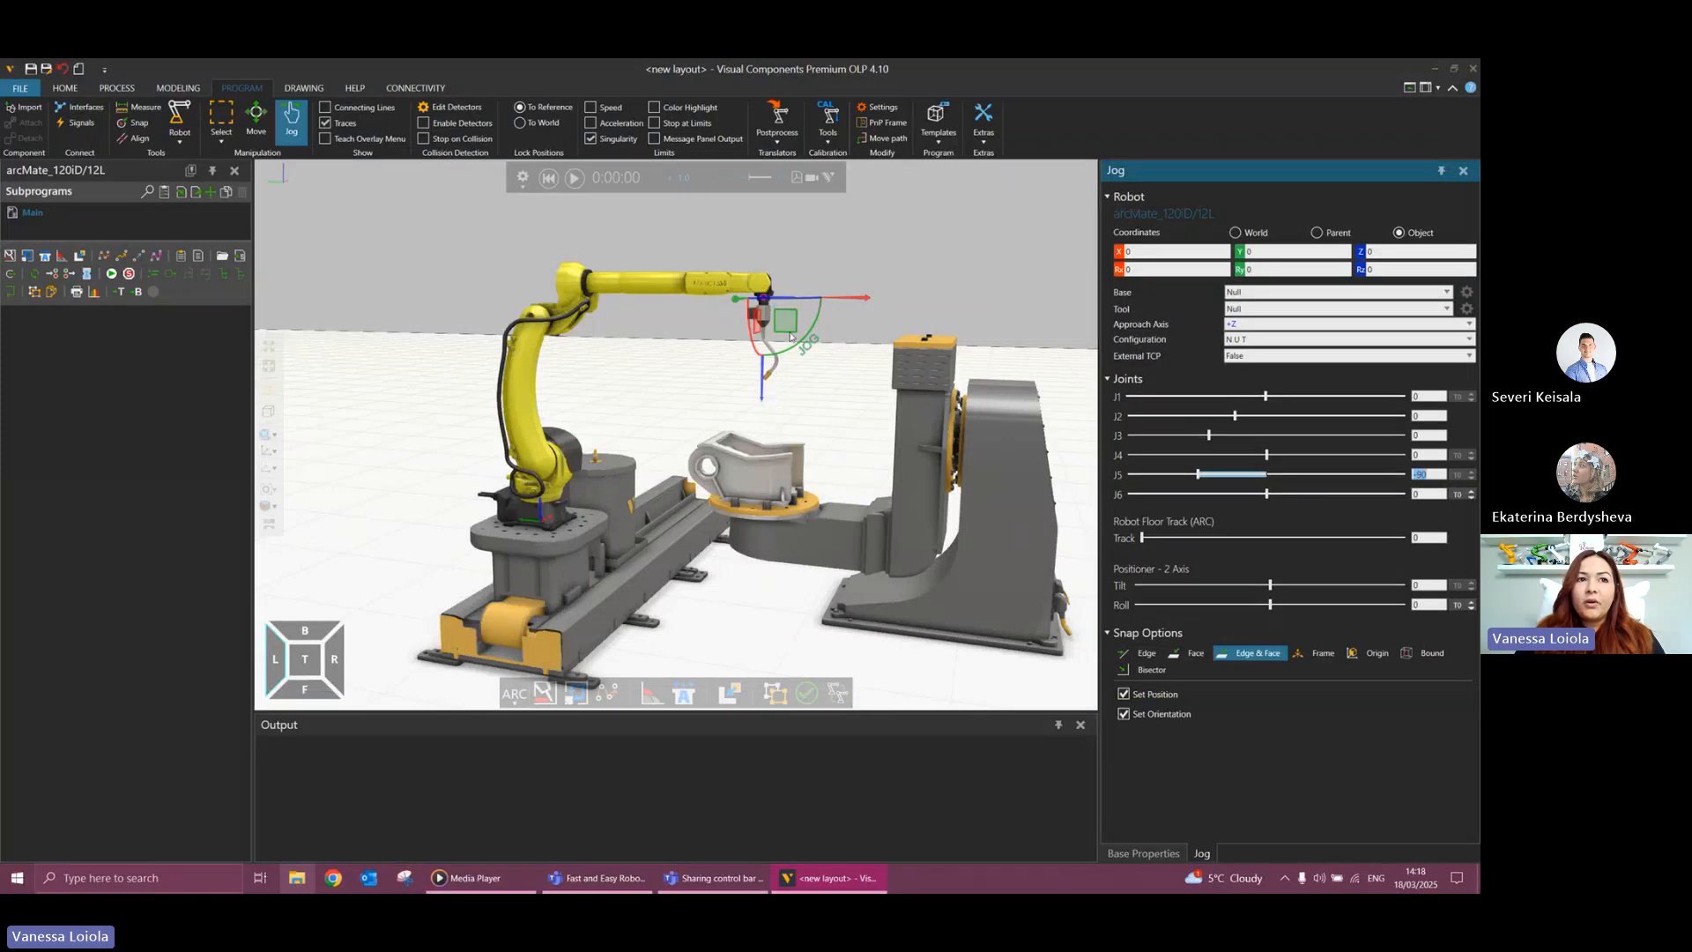
mouse_move(819, 336)
mouse_down()
mouse_move(782, 367)
mouse_move(818, 345)
mouse_up()
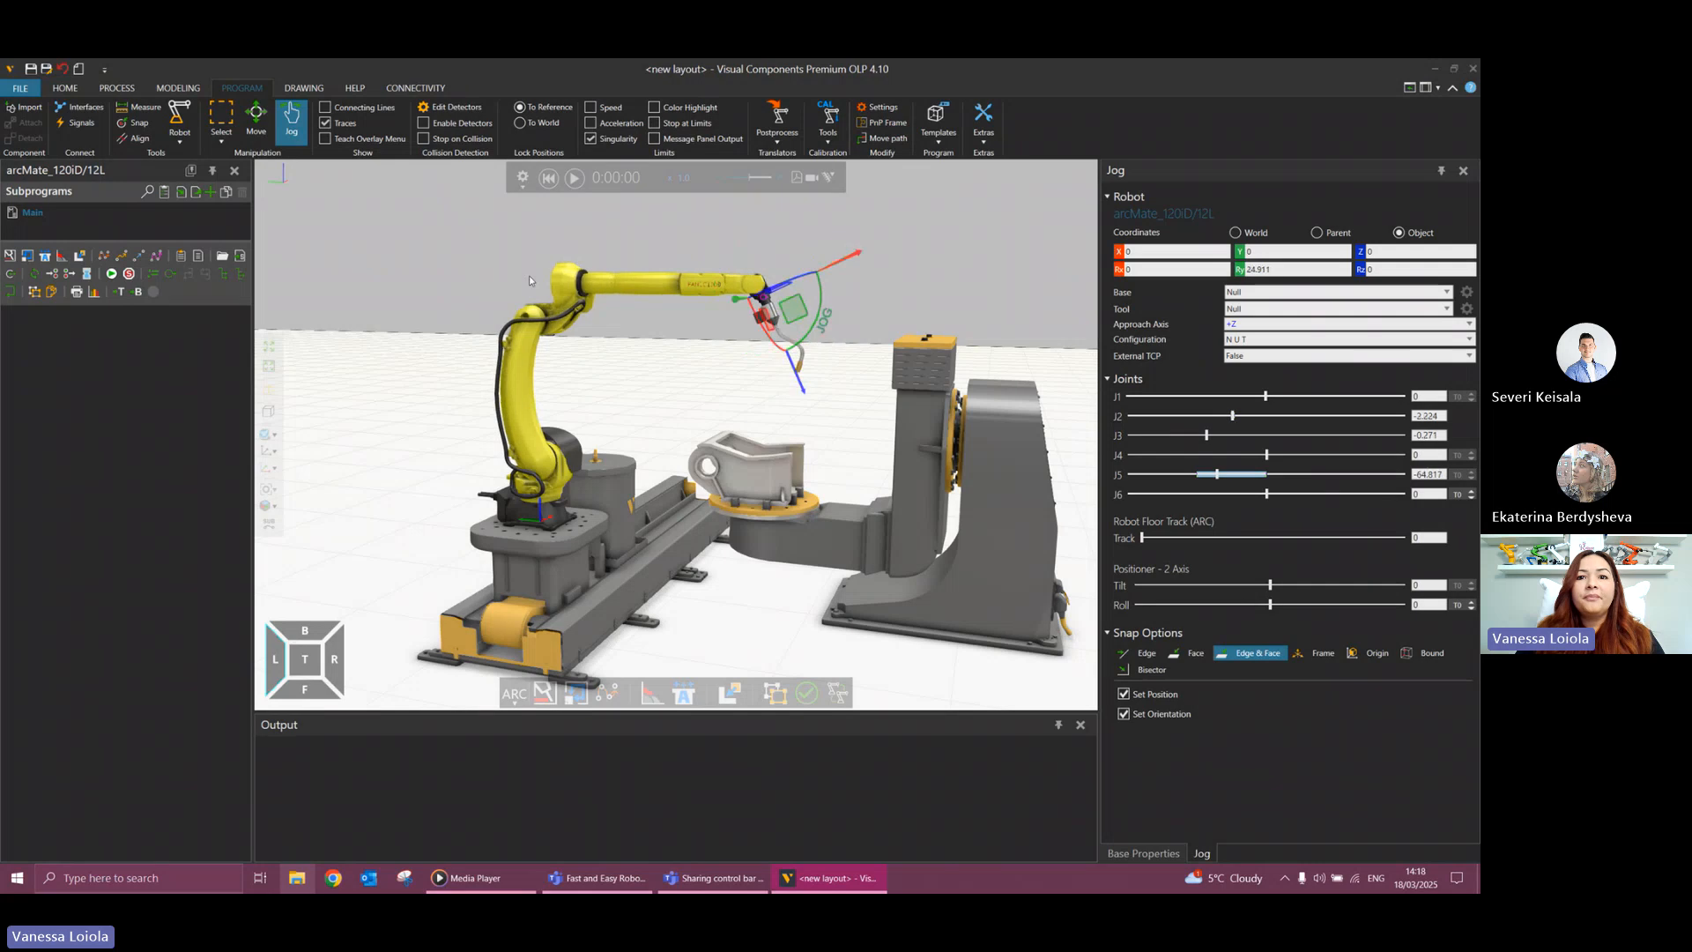
click(548, 178)
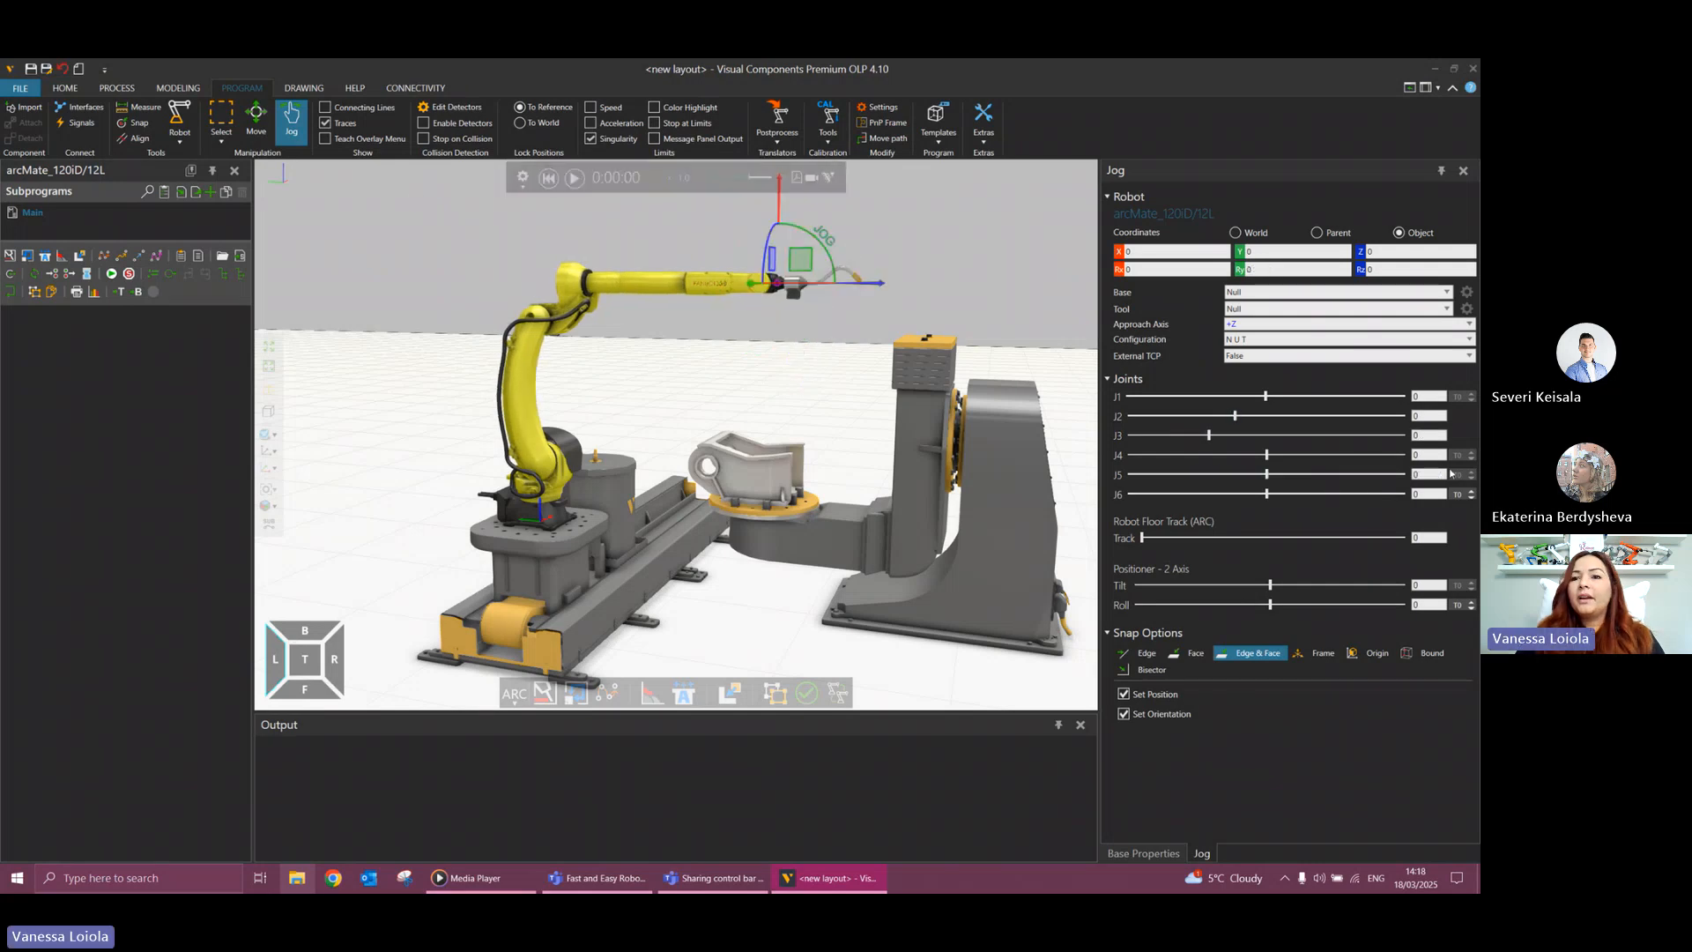
Set the robot's joint J5 to -90 and save this pose as the simulation's initial state.
text(-90)
key(Return)
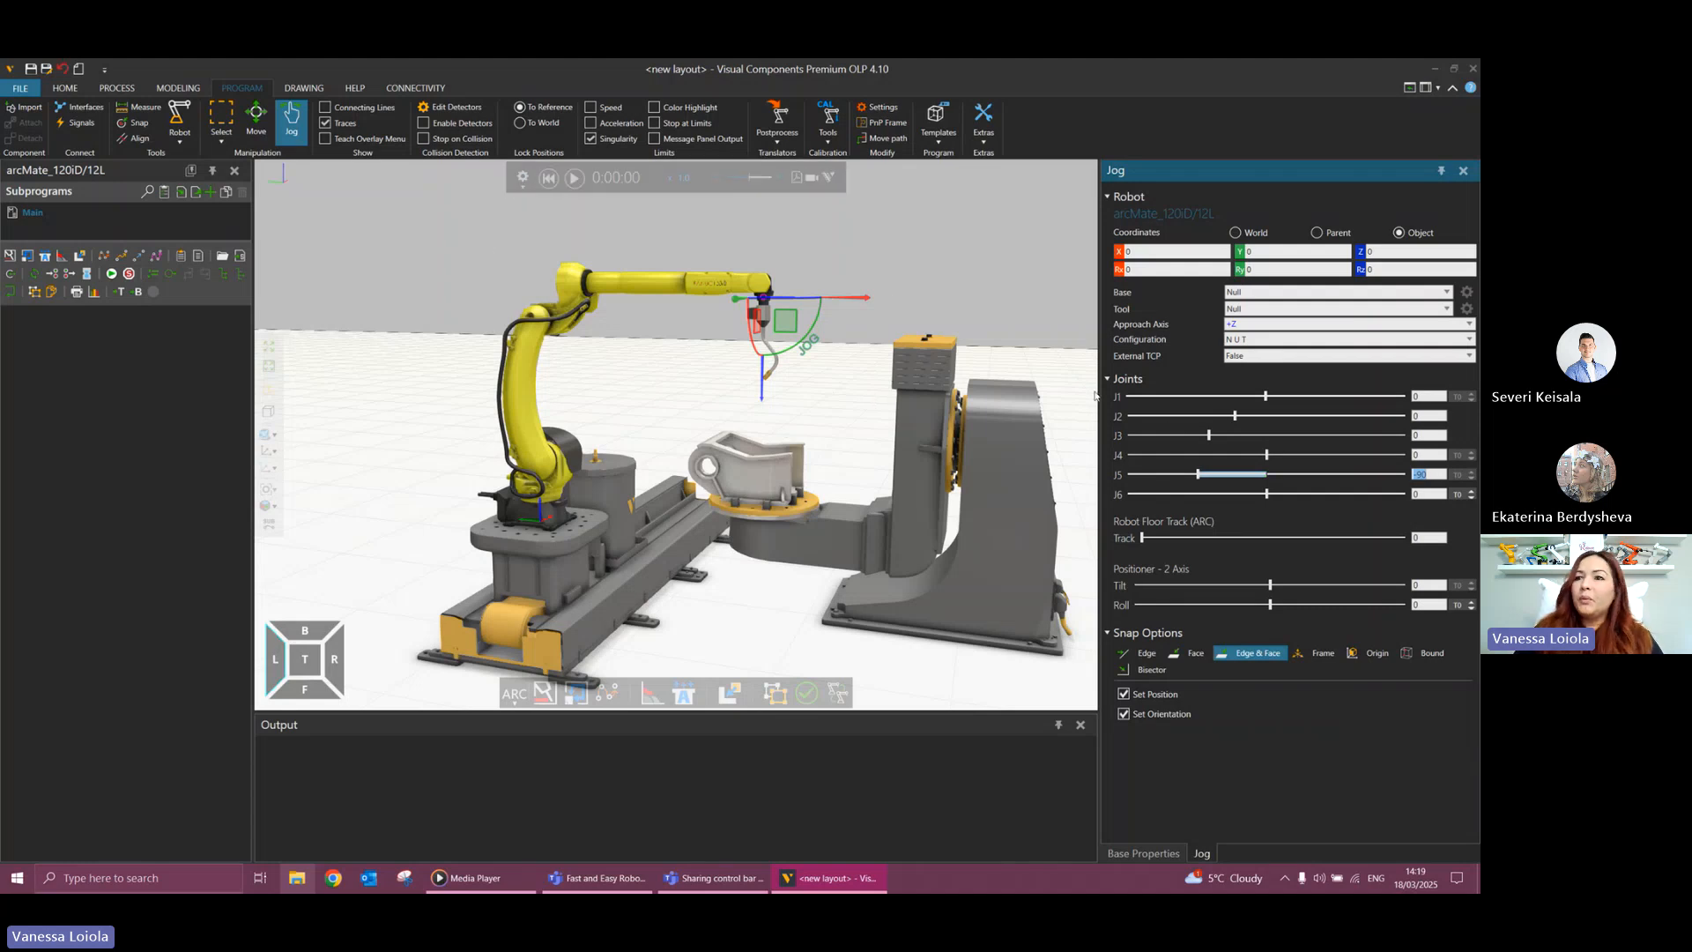
click(523, 179)
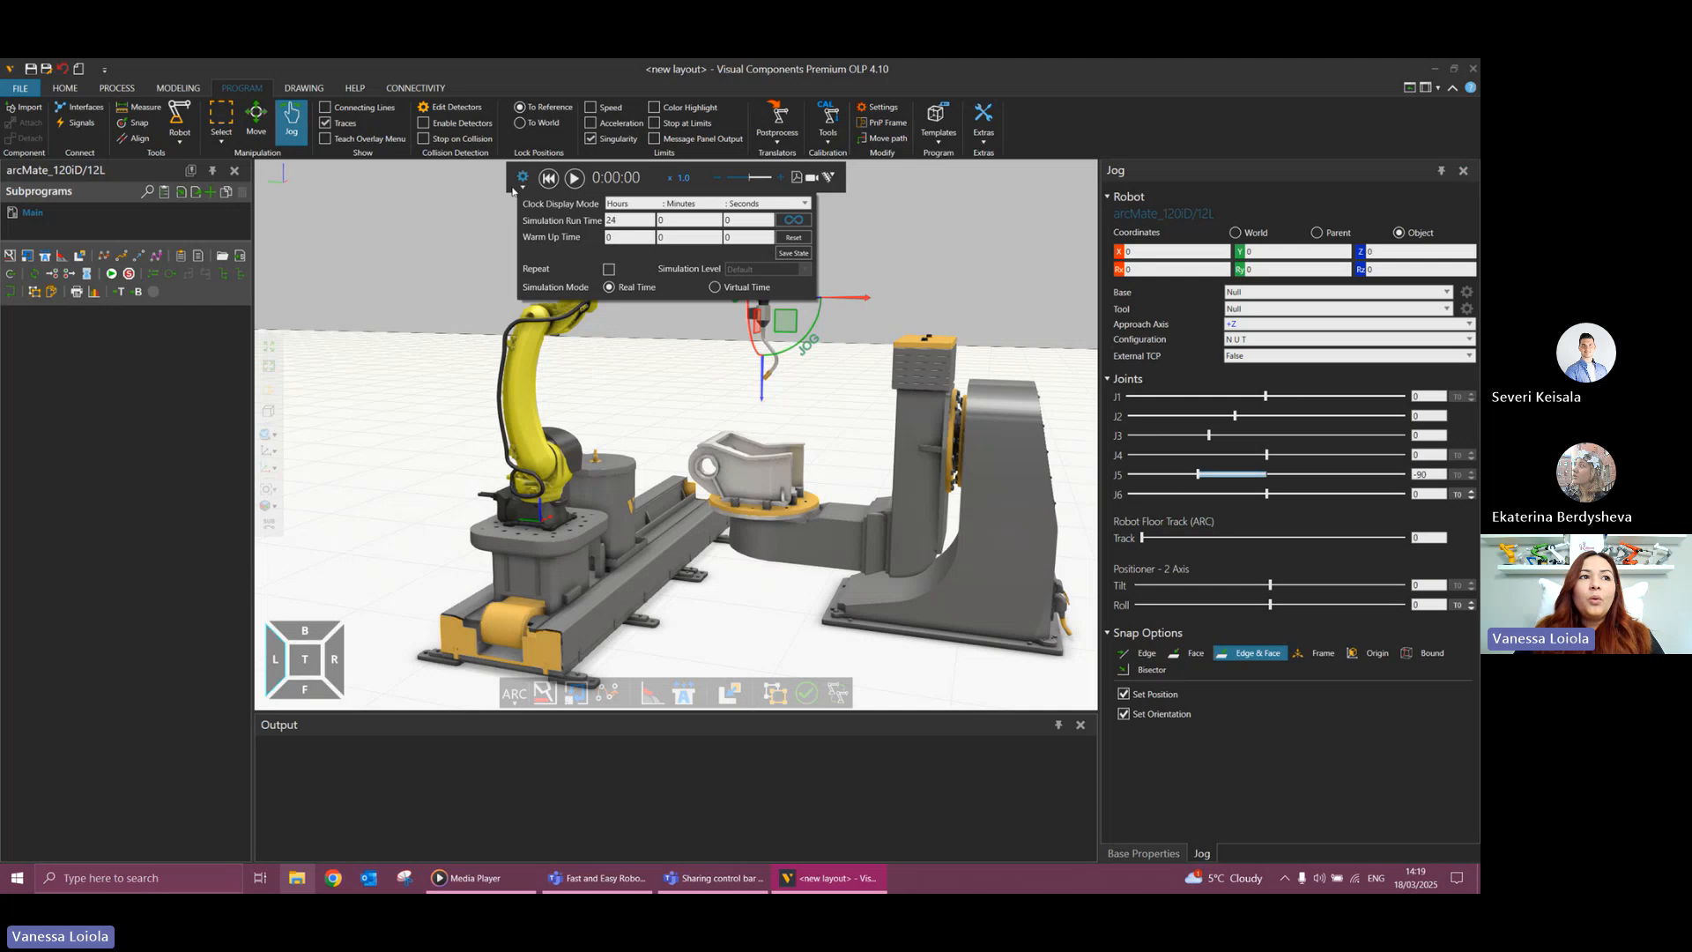
click(508, 191)
click(523, 180)
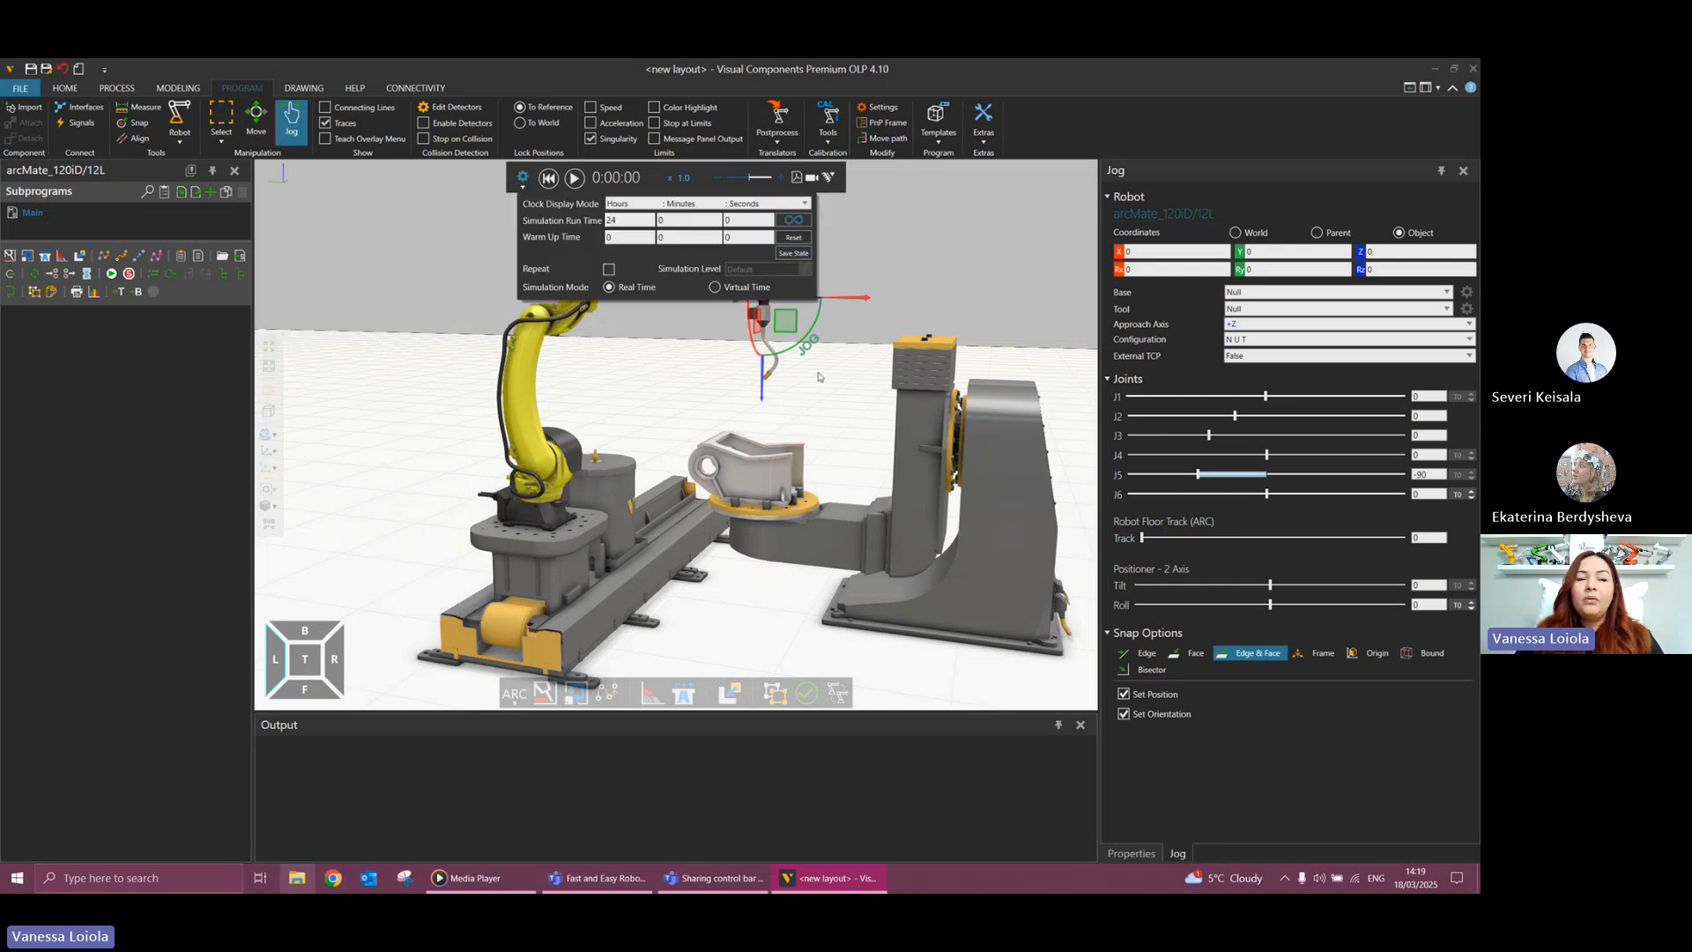
click(747, 354)
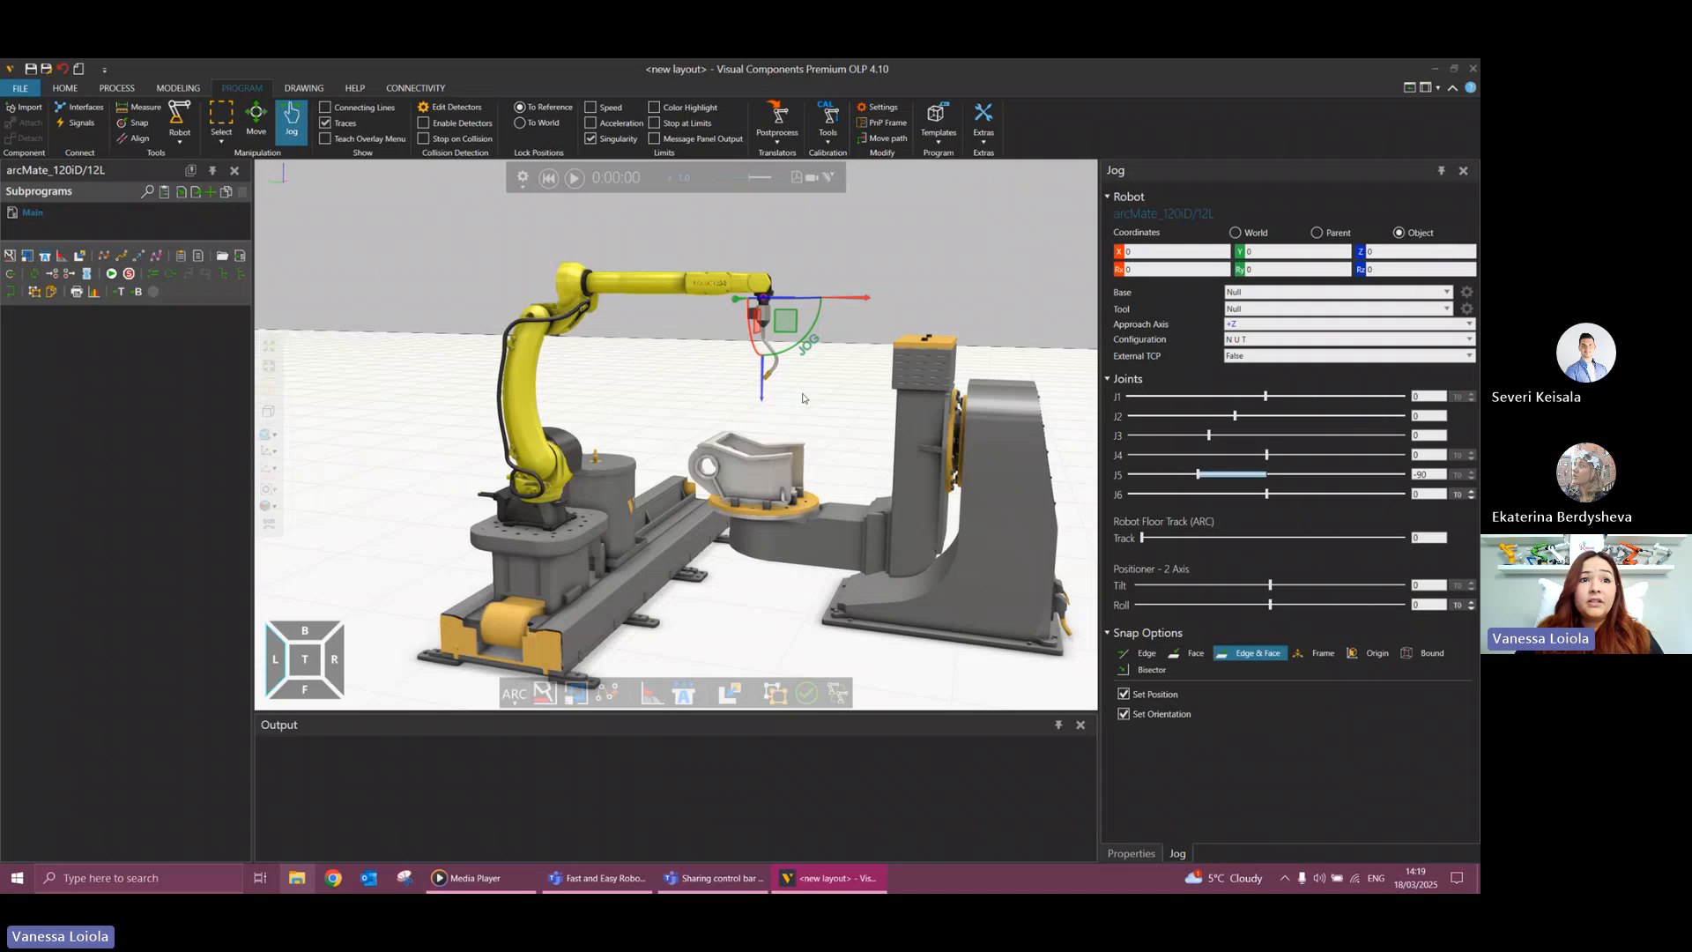
Test the saved state by rotating the wrist, rolling the positioner and sliding the robot along its track, and reset the simulation.
drag(813, 354, 764, 520)
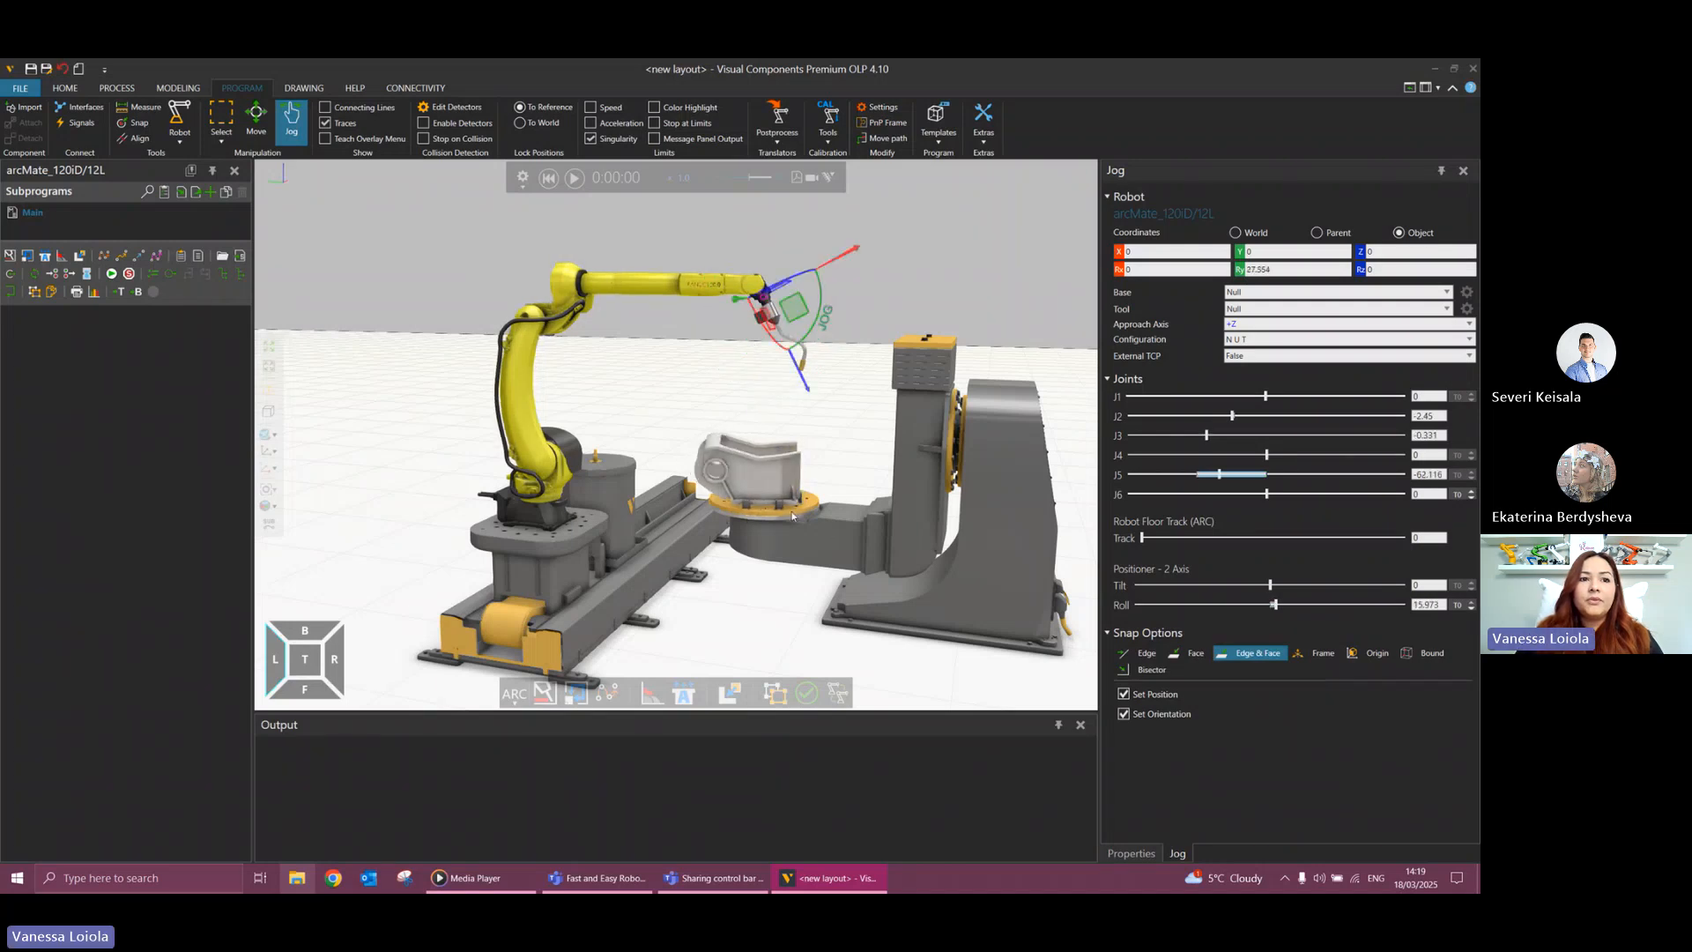
drag(602, 535, 705, 500)
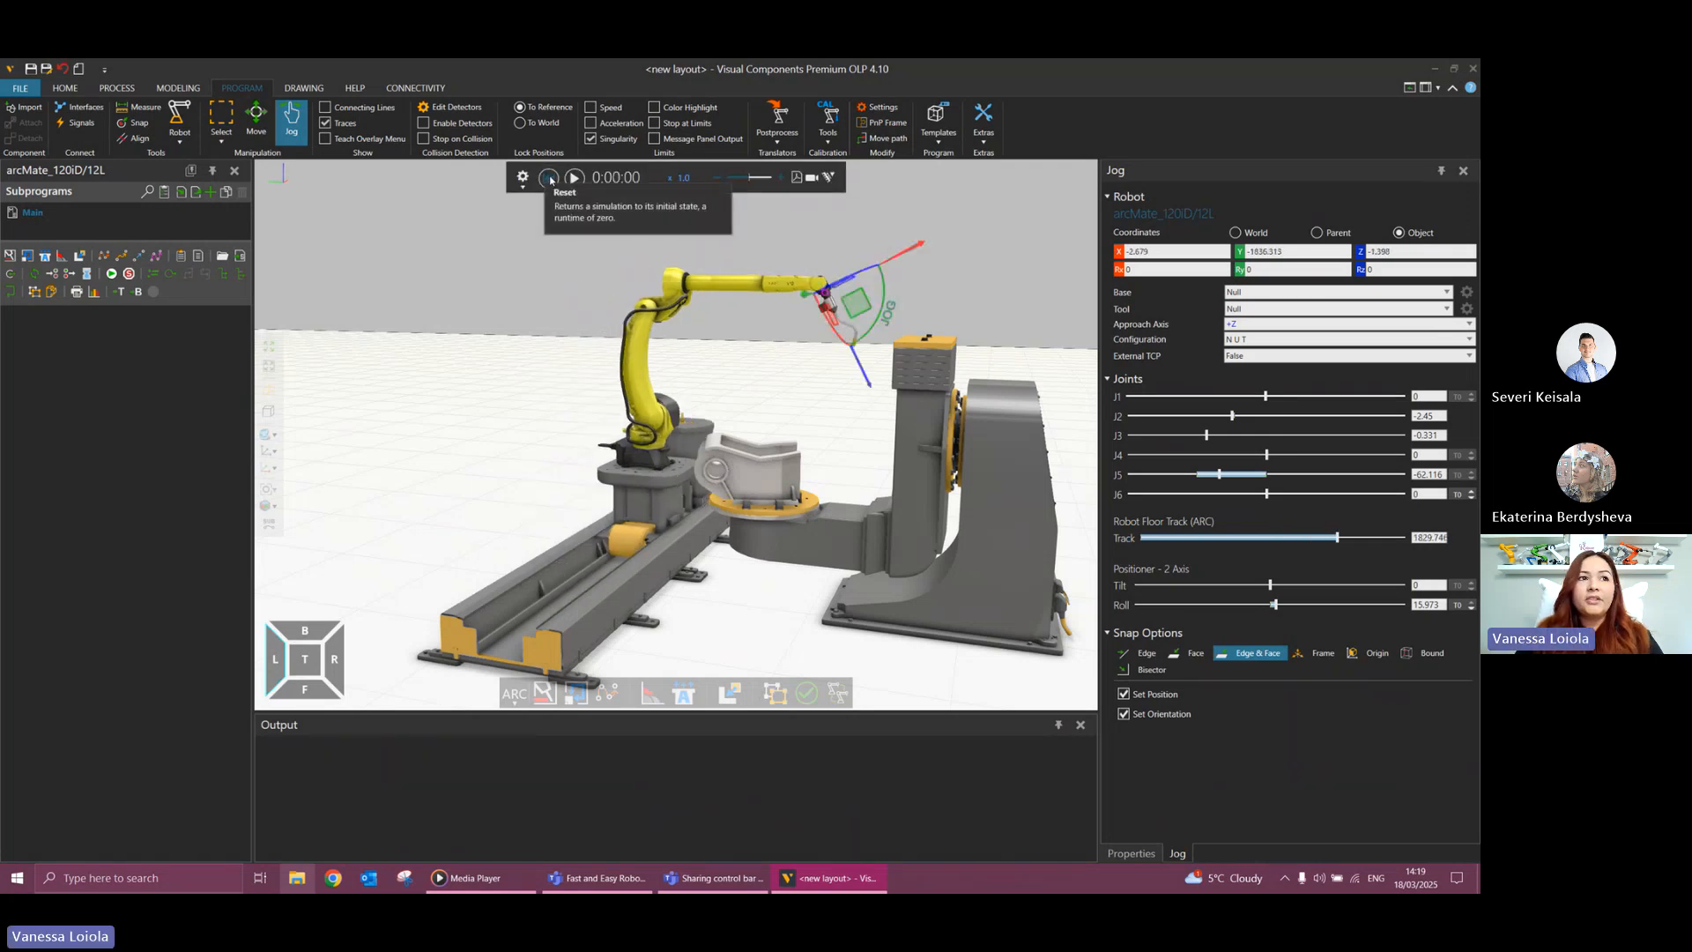
click(549, 178)
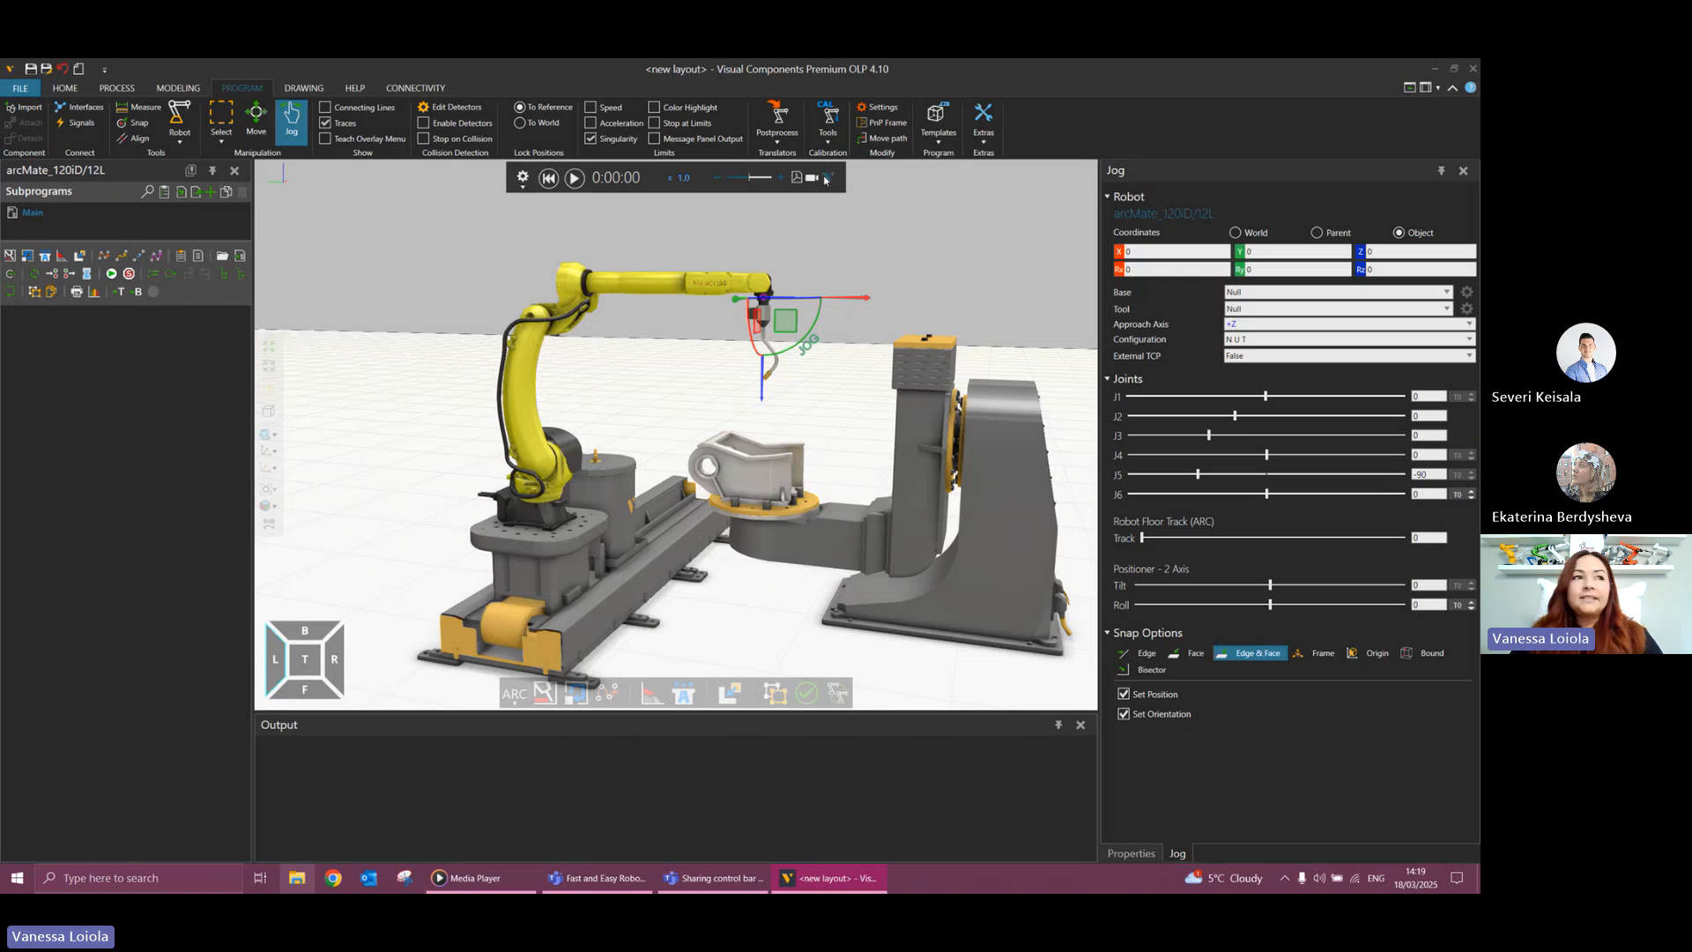
Open the collision detector editor and create a new detector that detects all collisions.
click(455, 109)
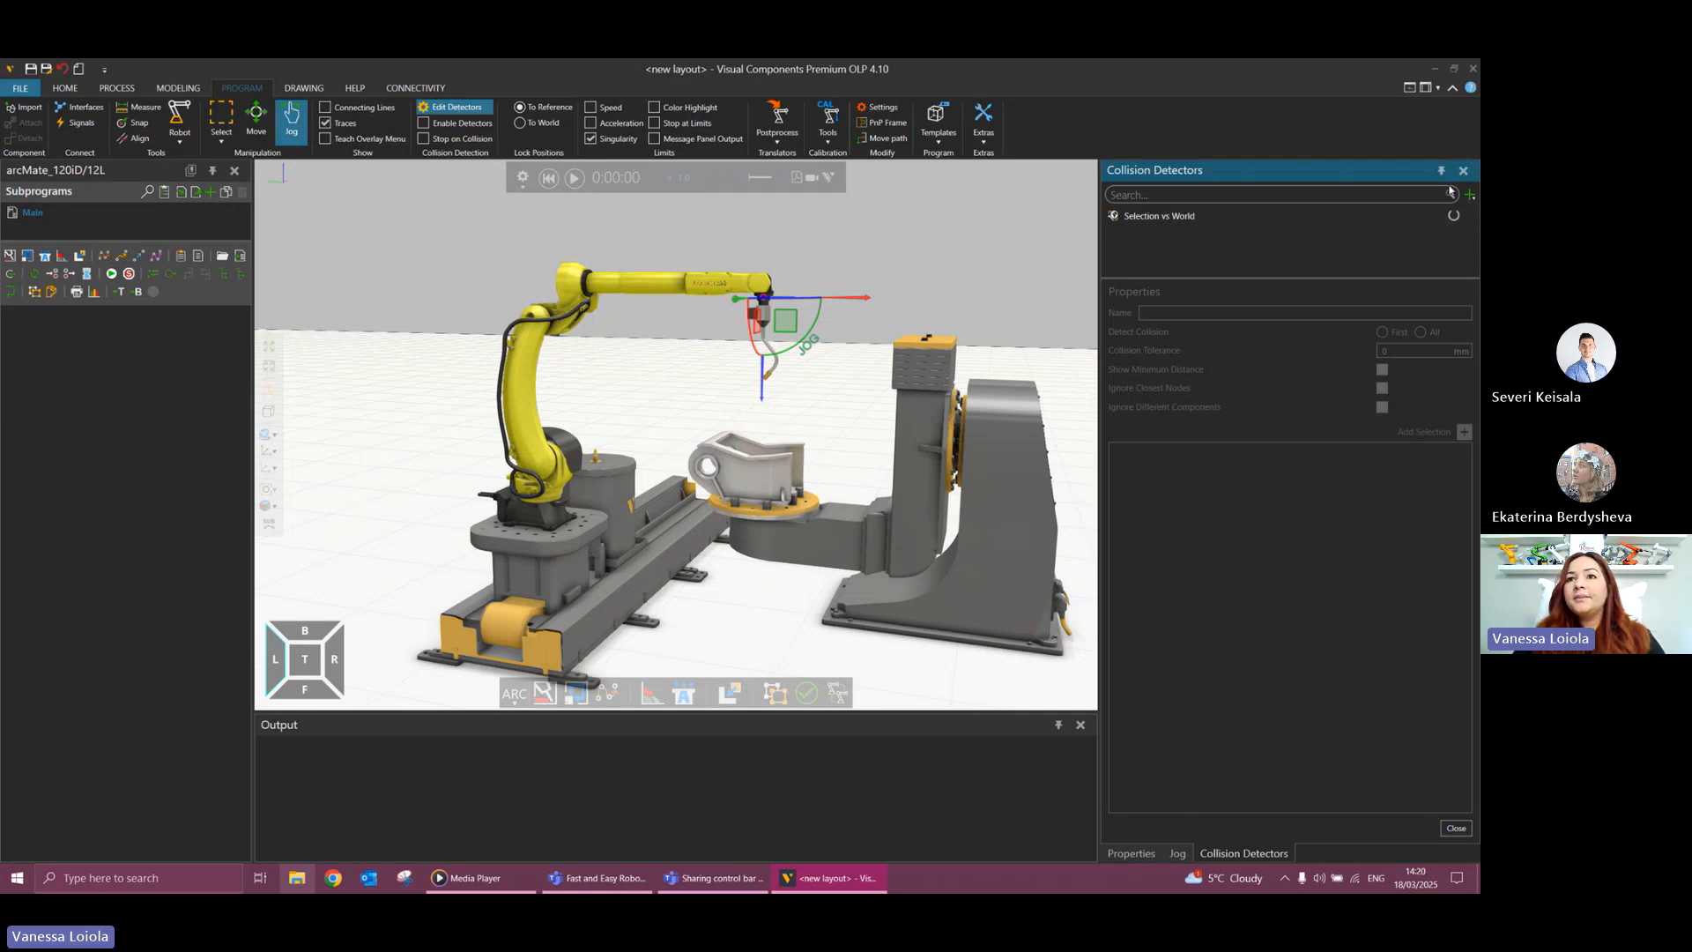
click(872, 378)
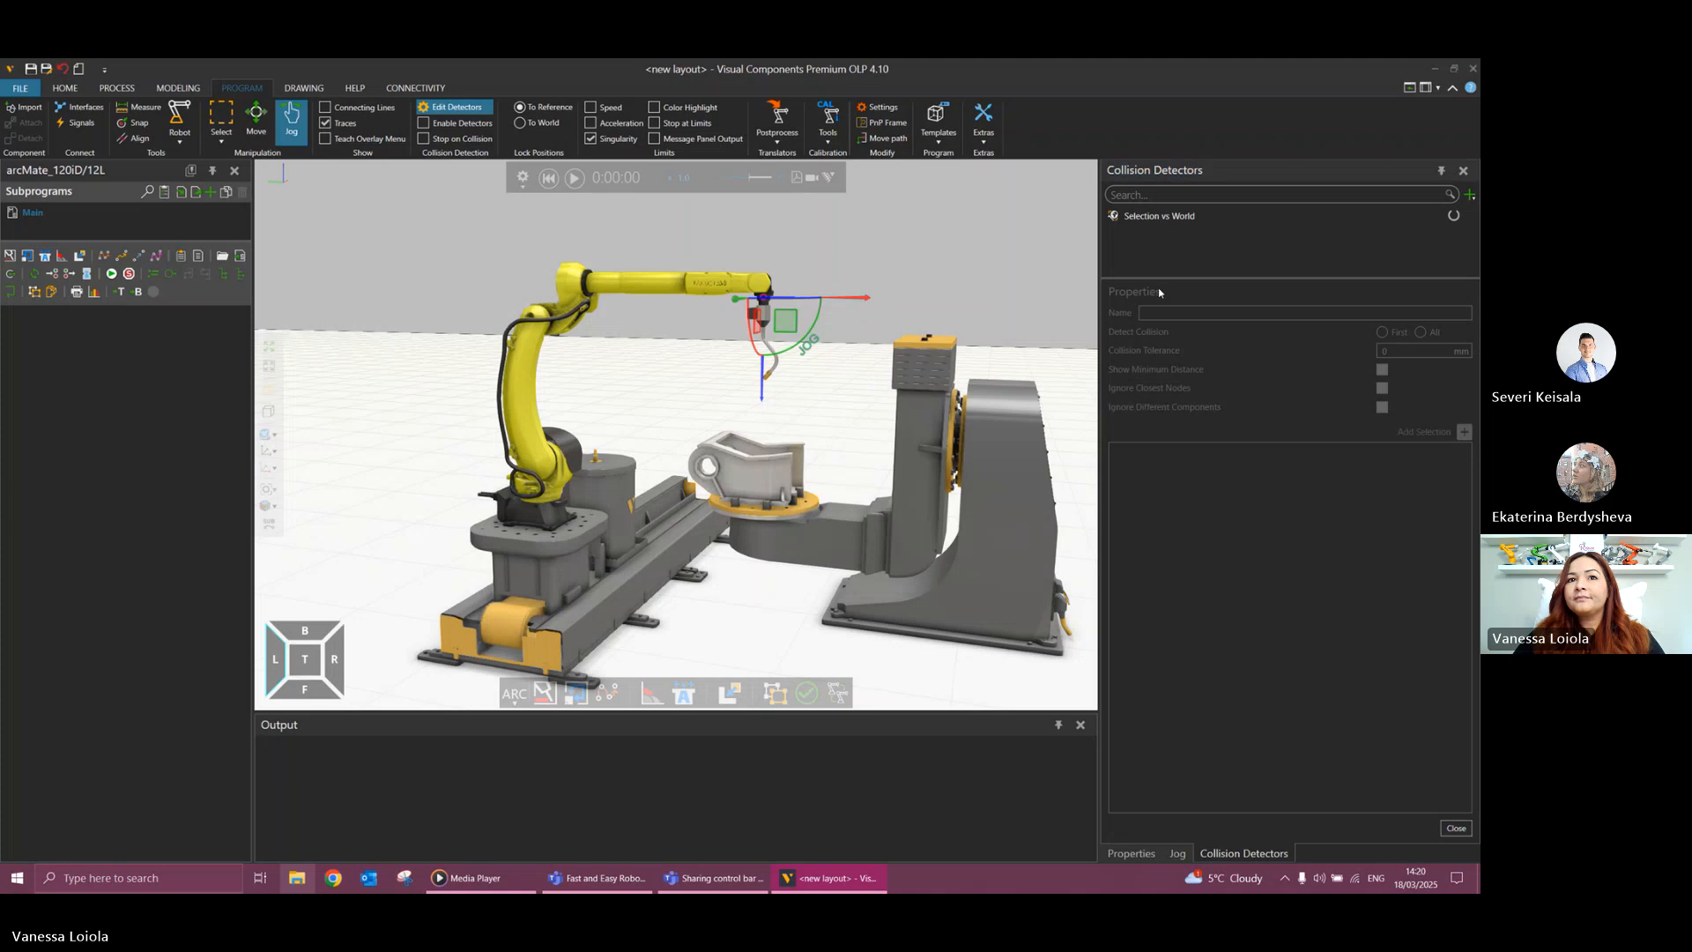
click(1471, 197)
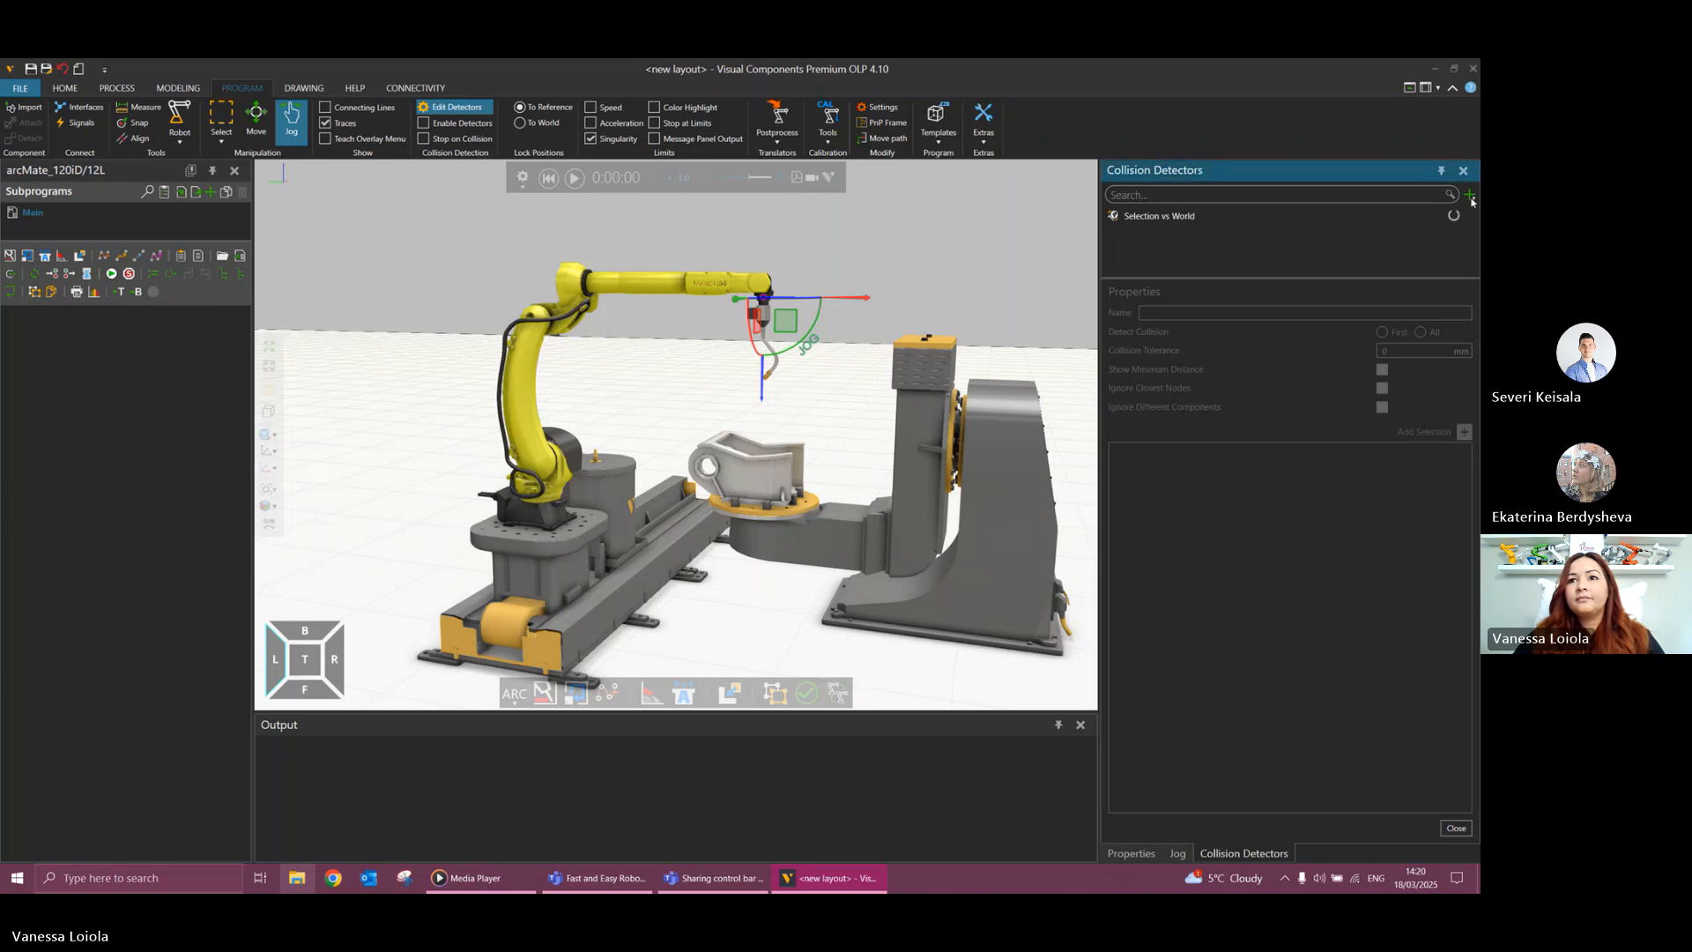
click(1319, 217)
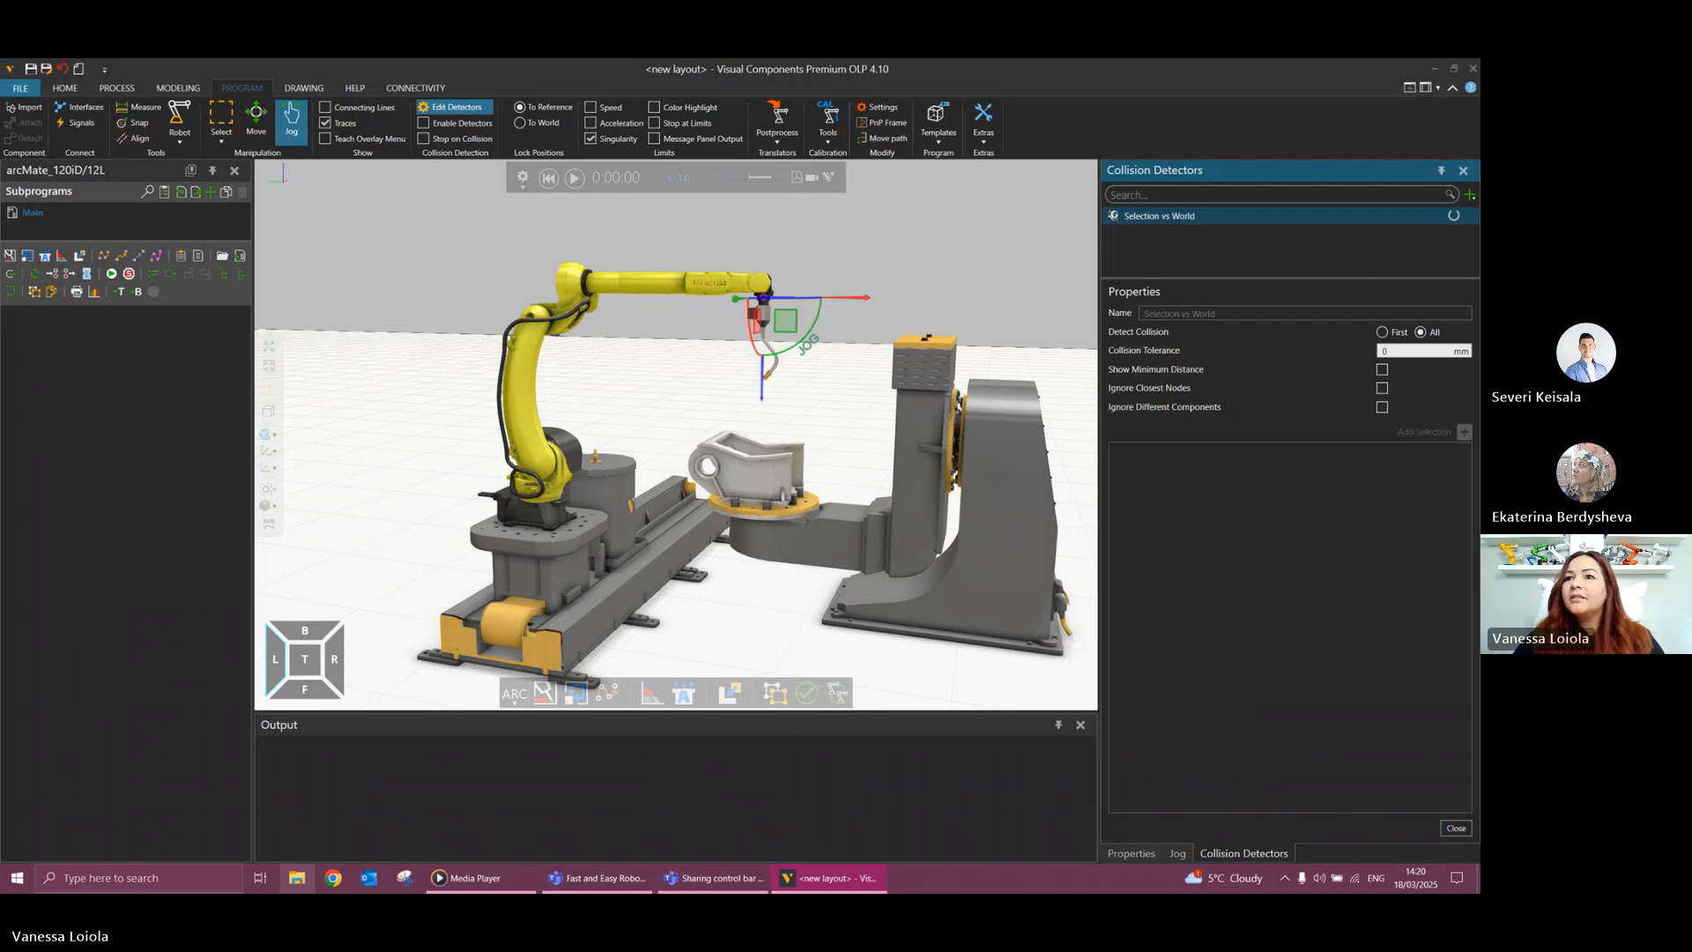
click(1319, 266)
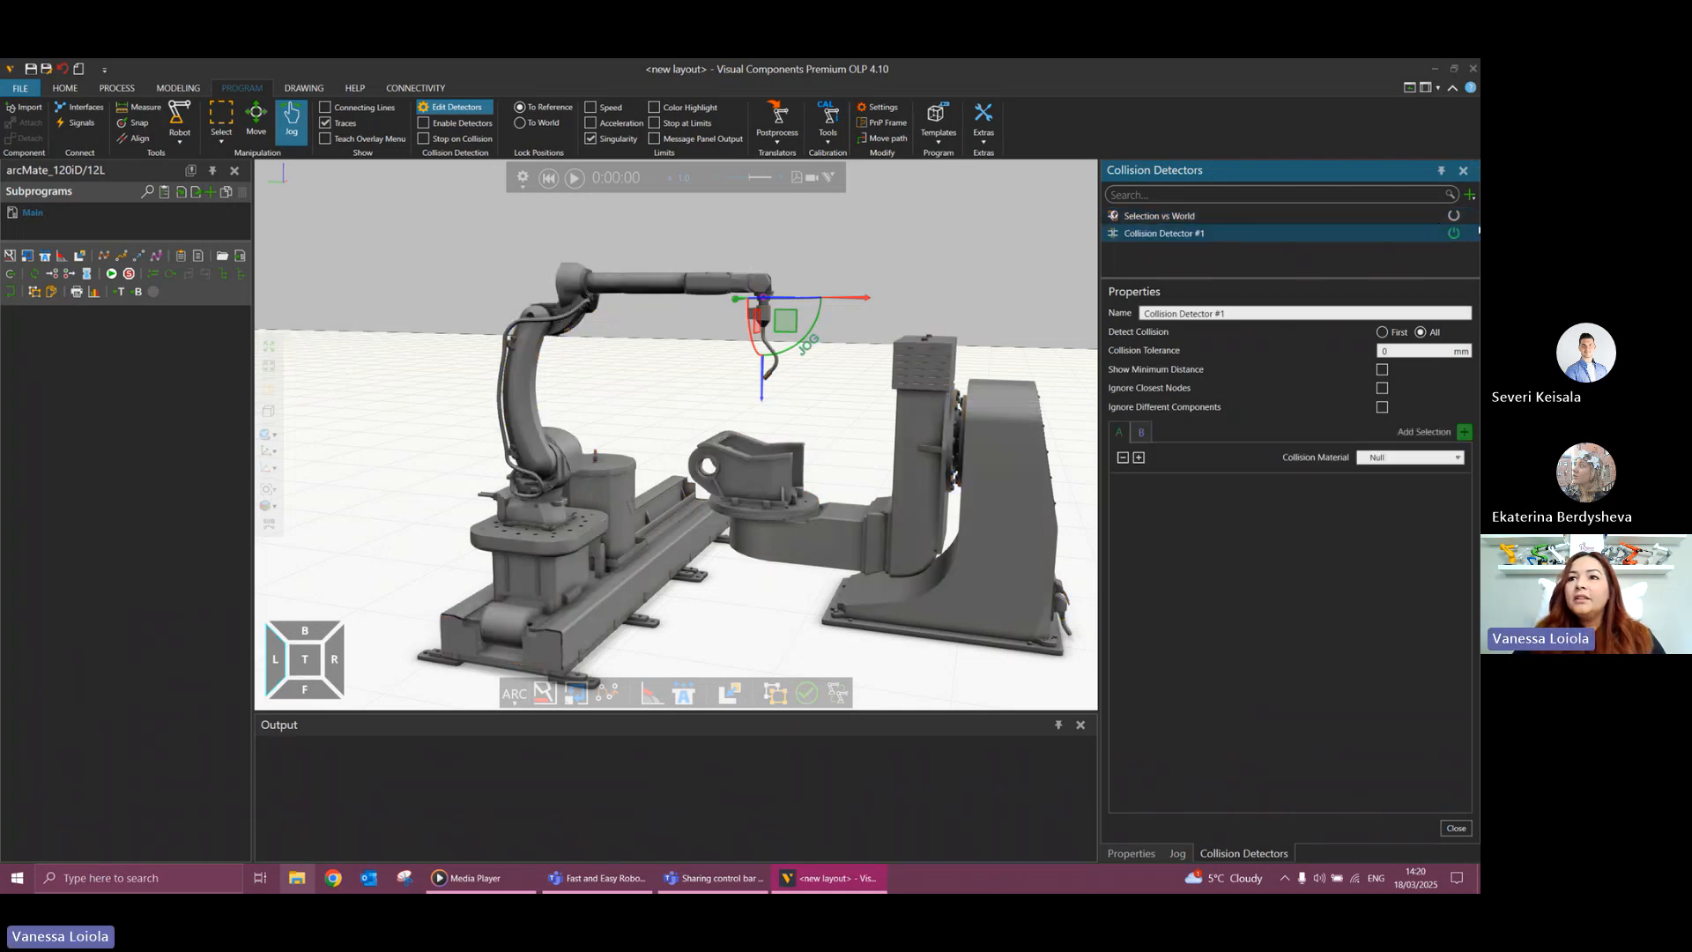
click(1143, 433)
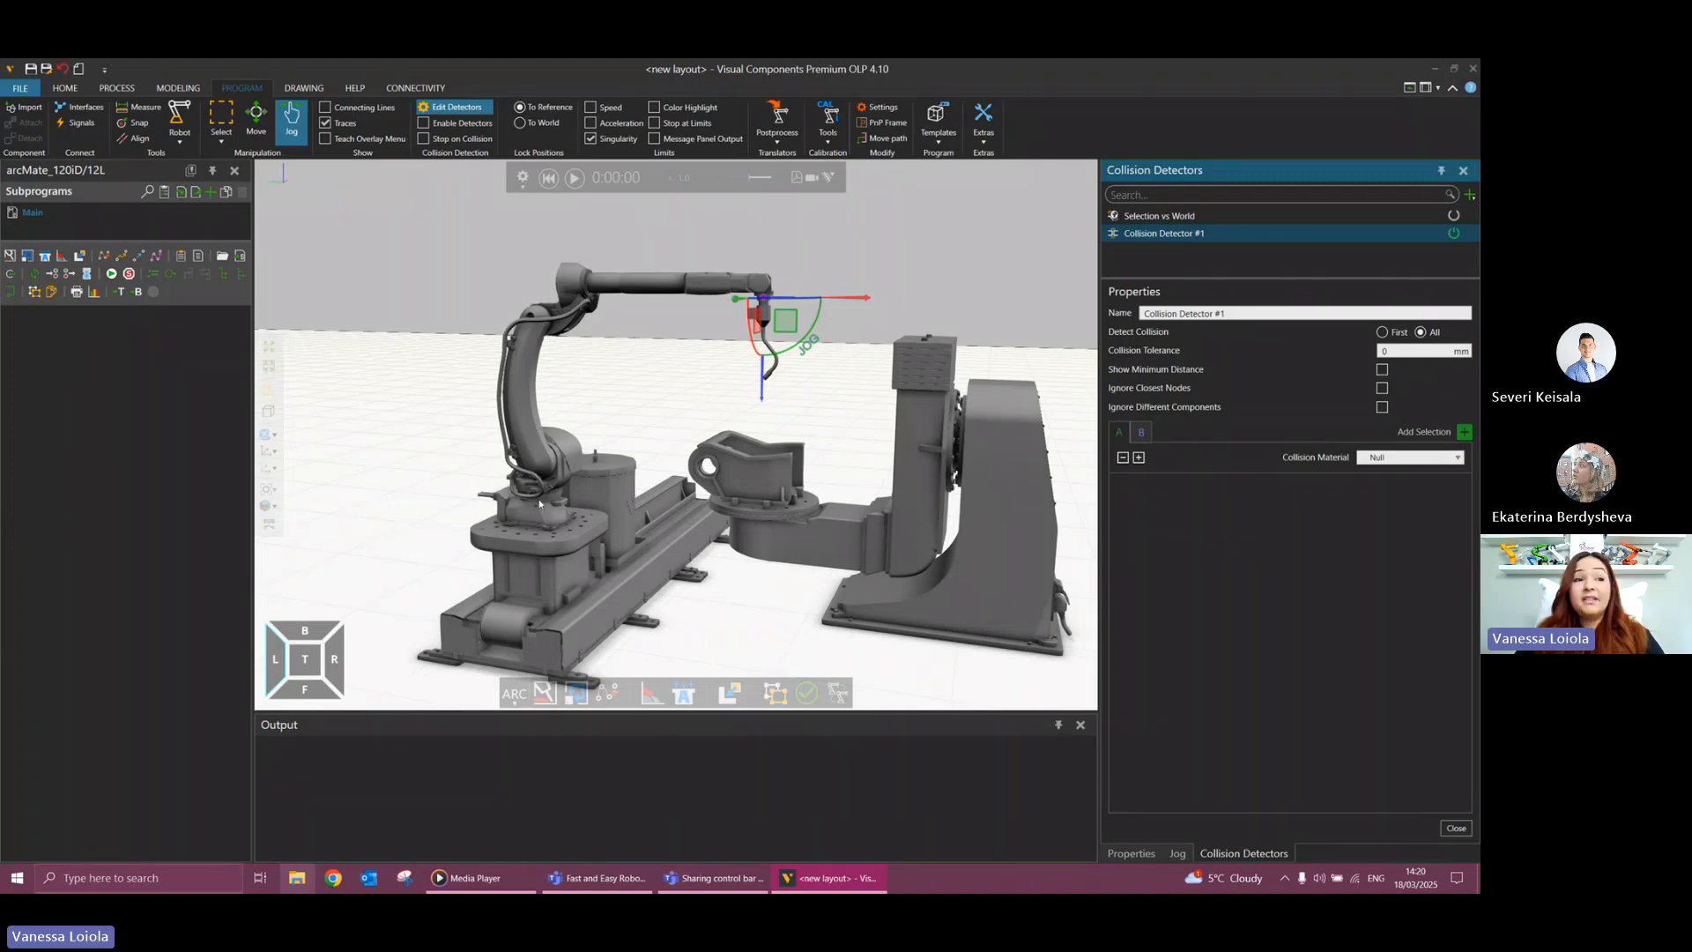
Add the robot and the weld gun to the detector's group A, excluding the gun's Wire node.
click(519, 411)
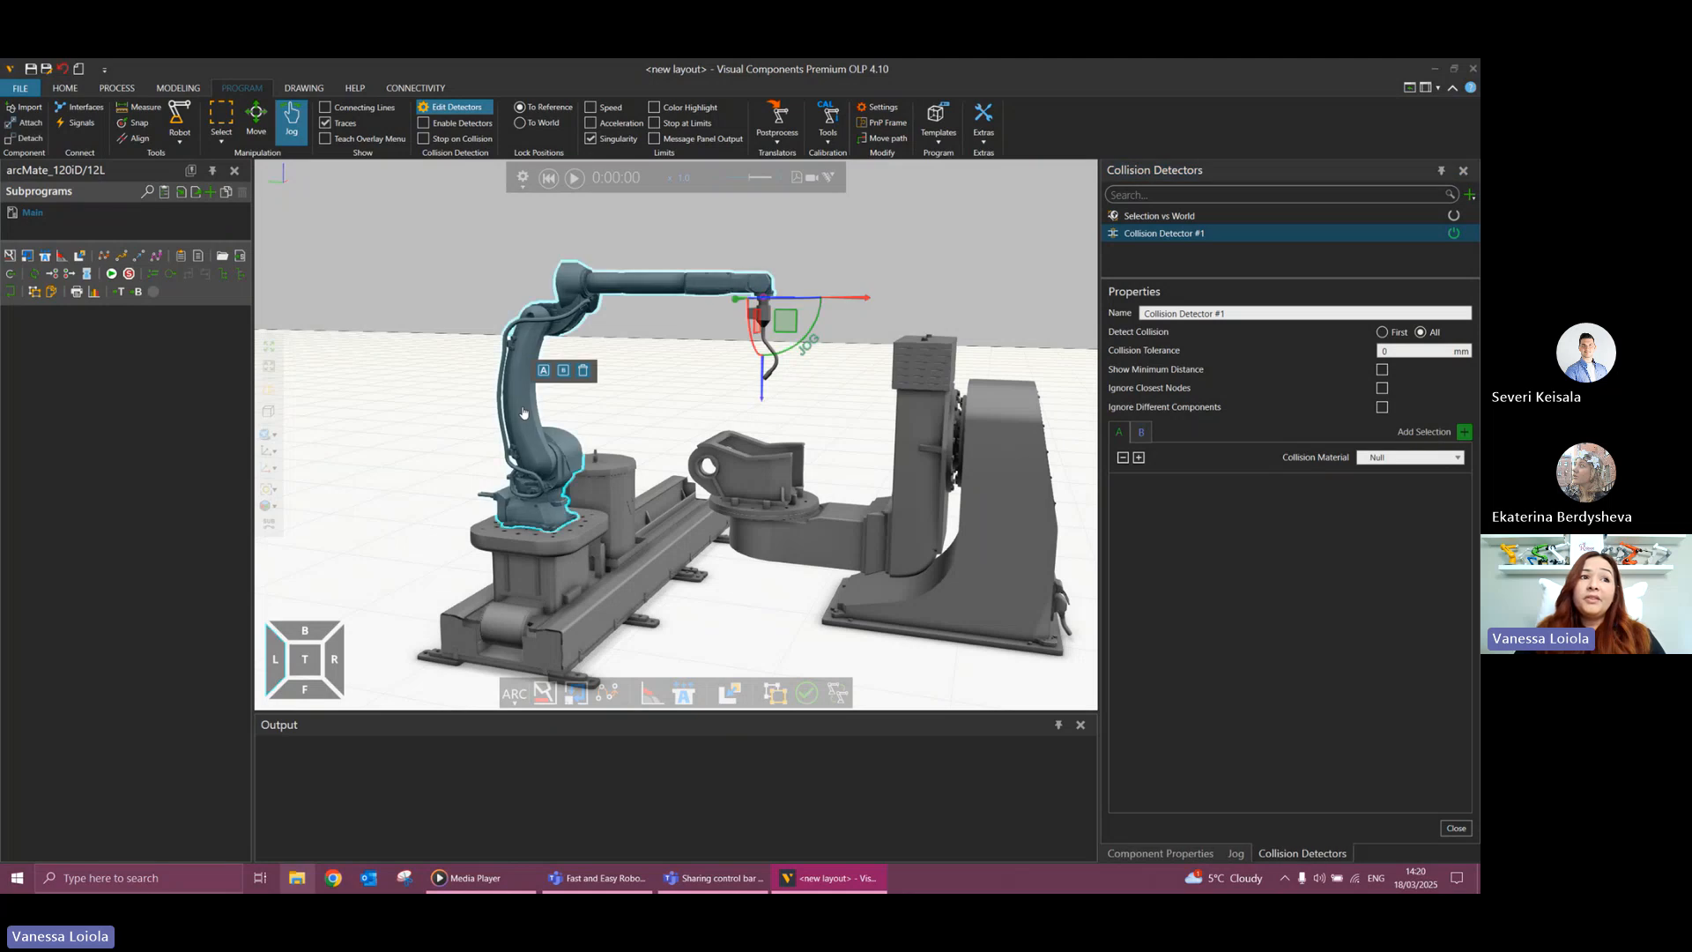
click(544, 371)
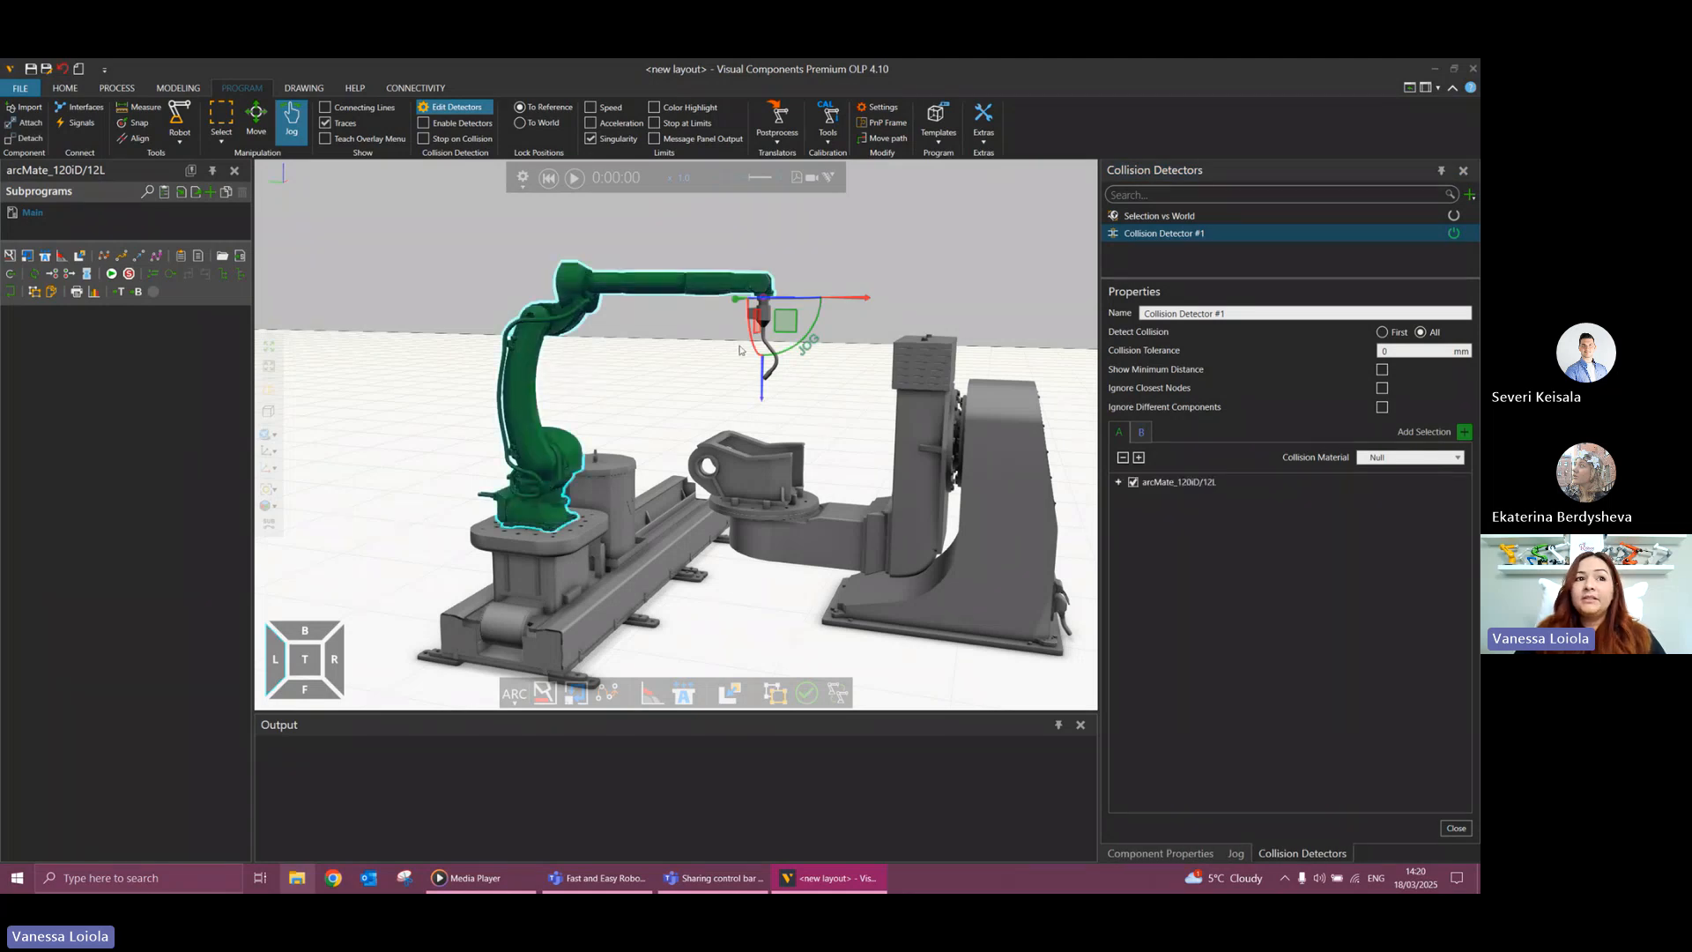
click(764, 342)
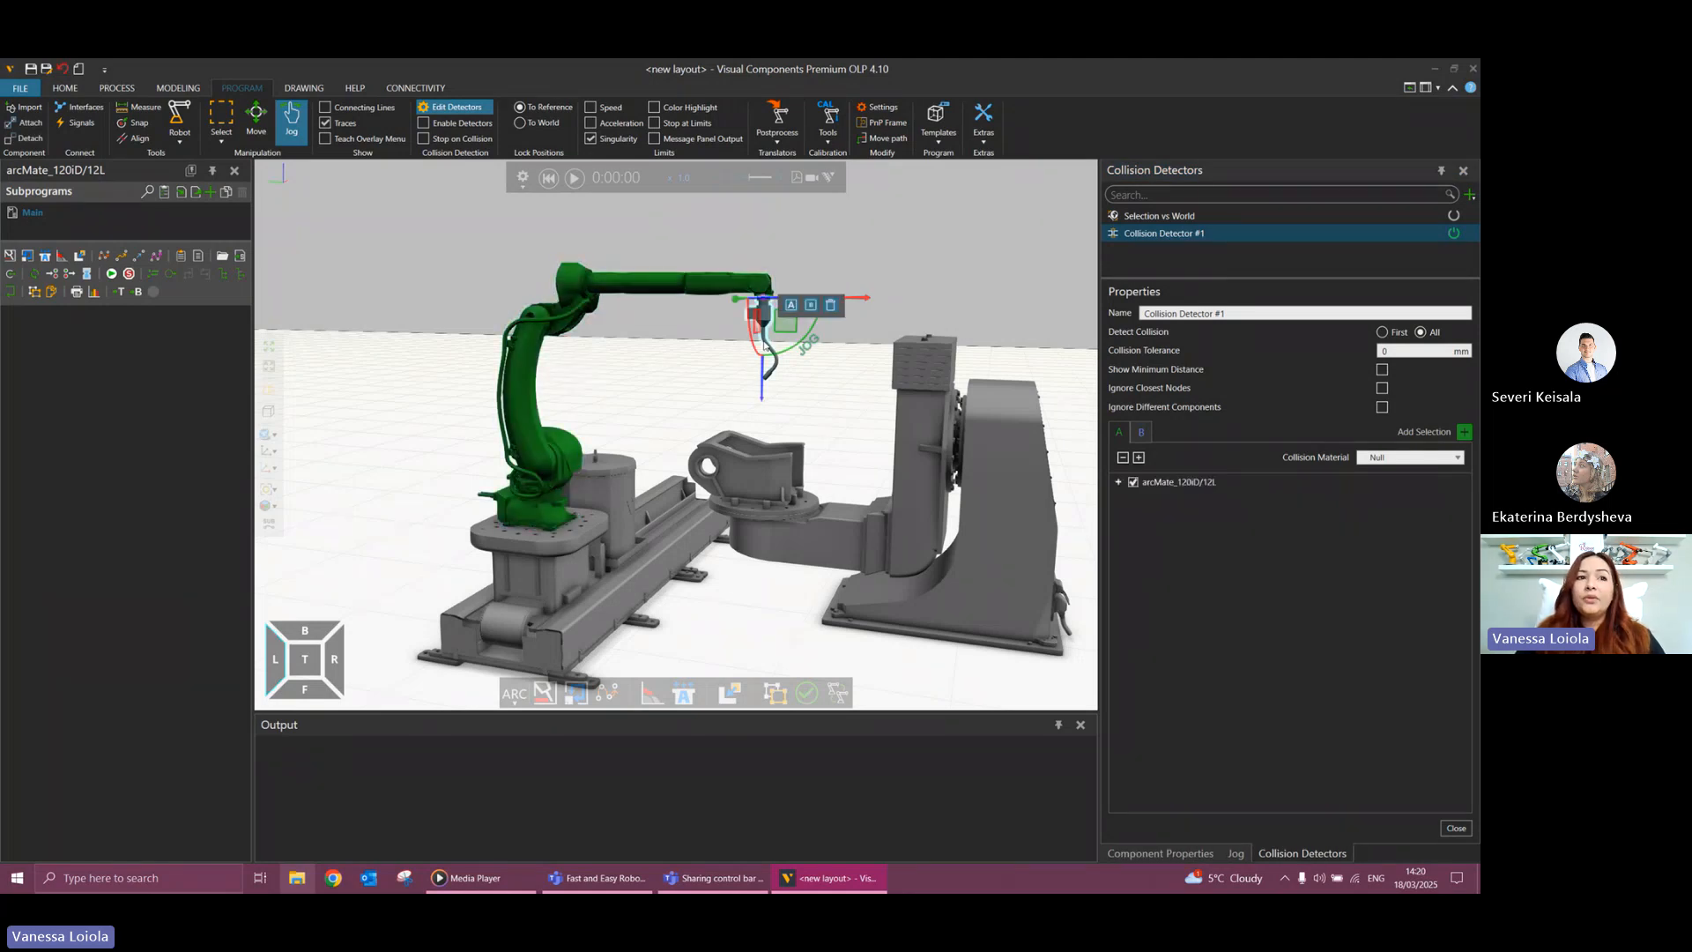
click(790, 304)
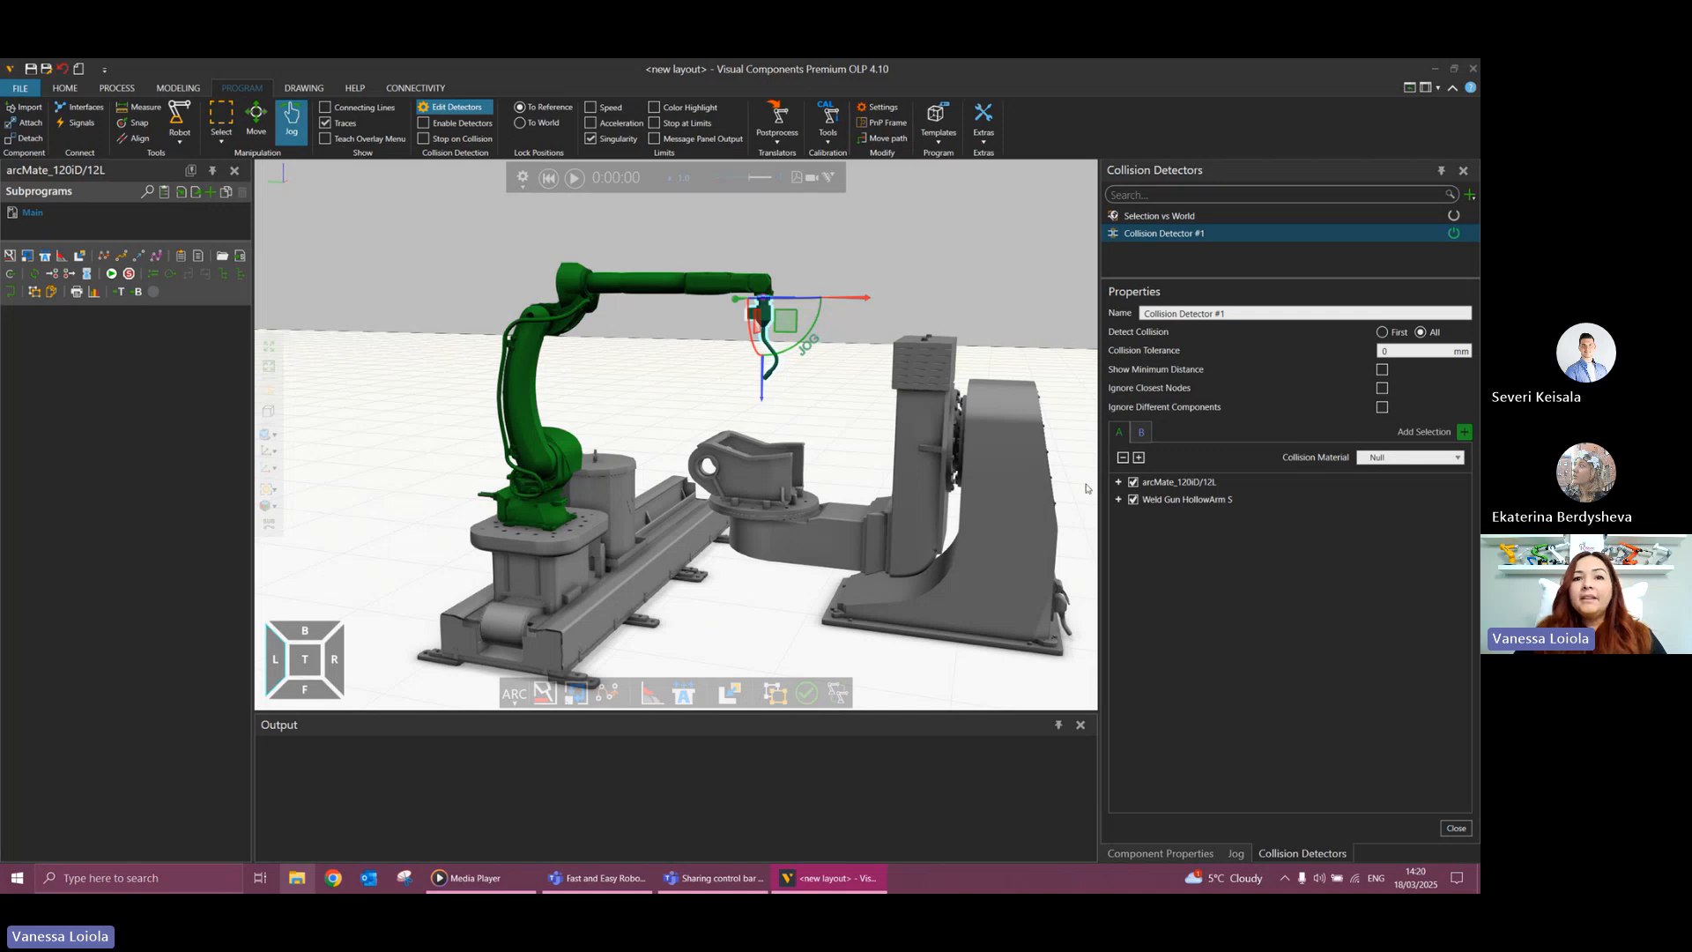
click(1118, 500)
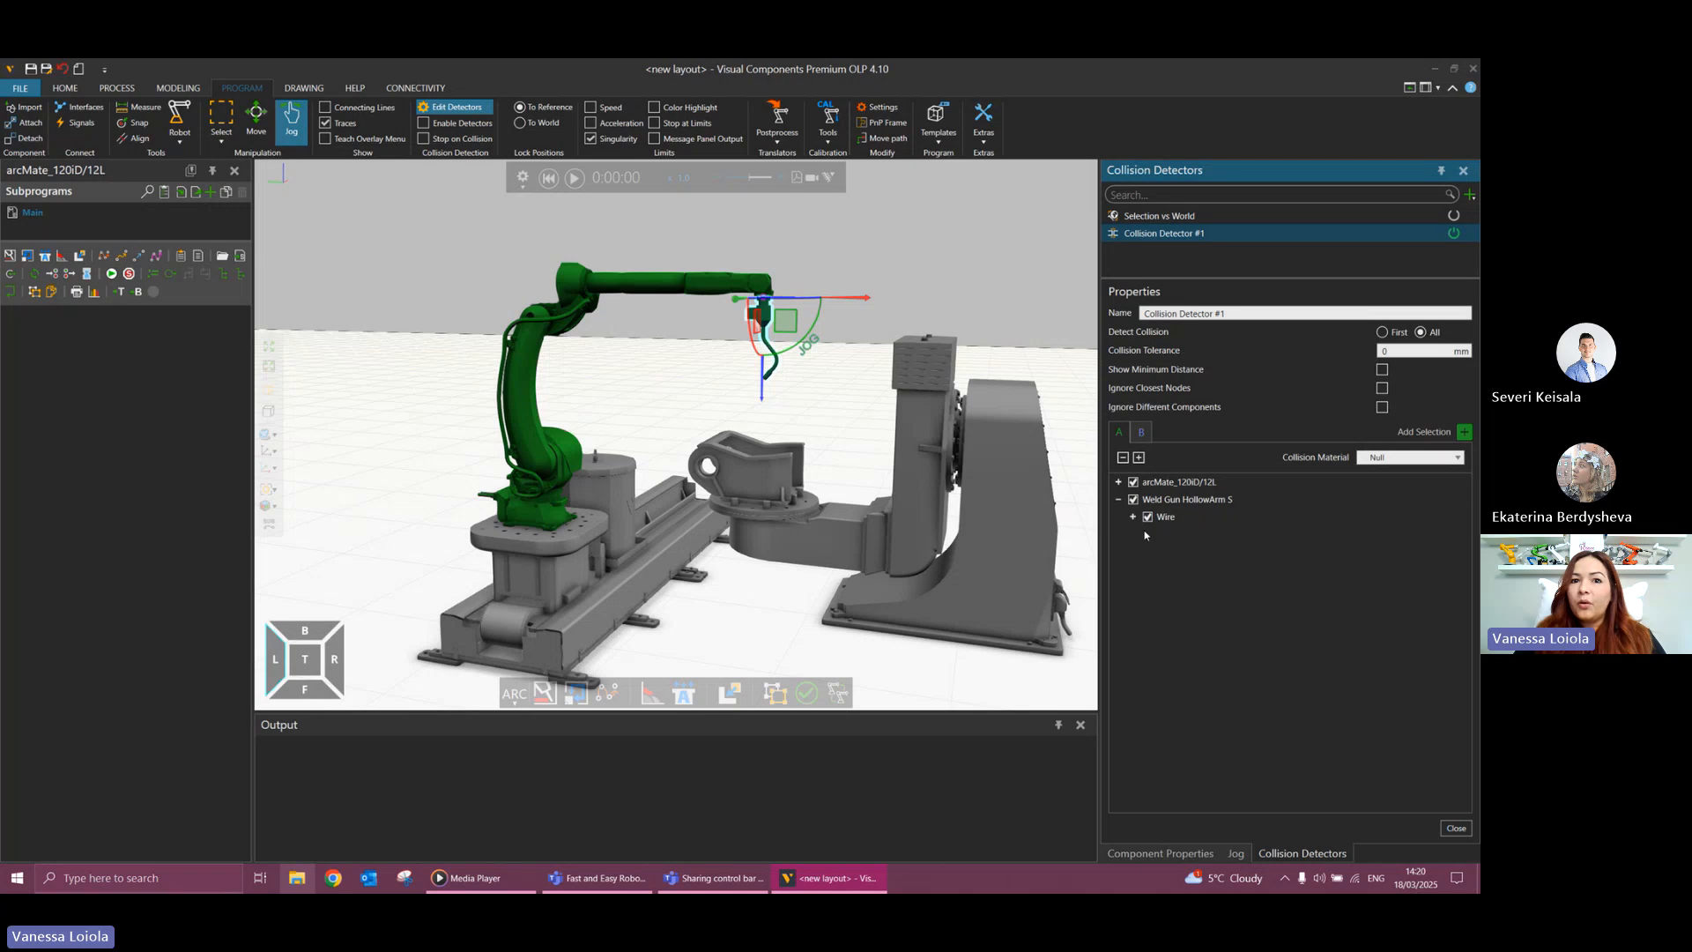
click(1119, 500)
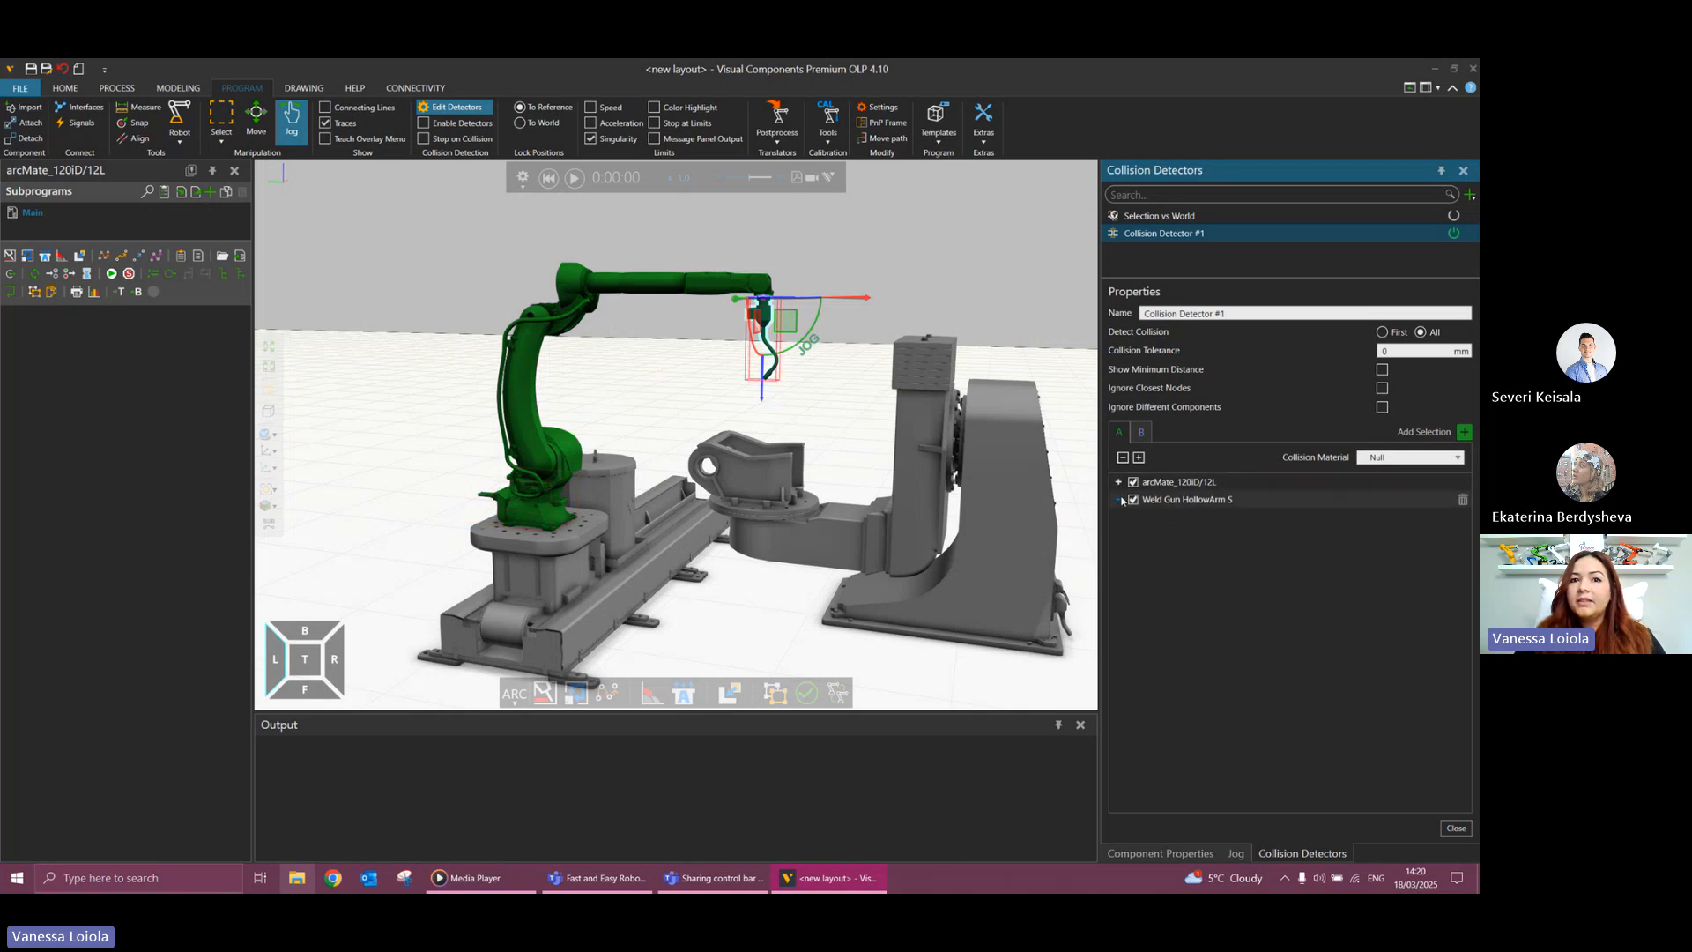
click(1119, 500)
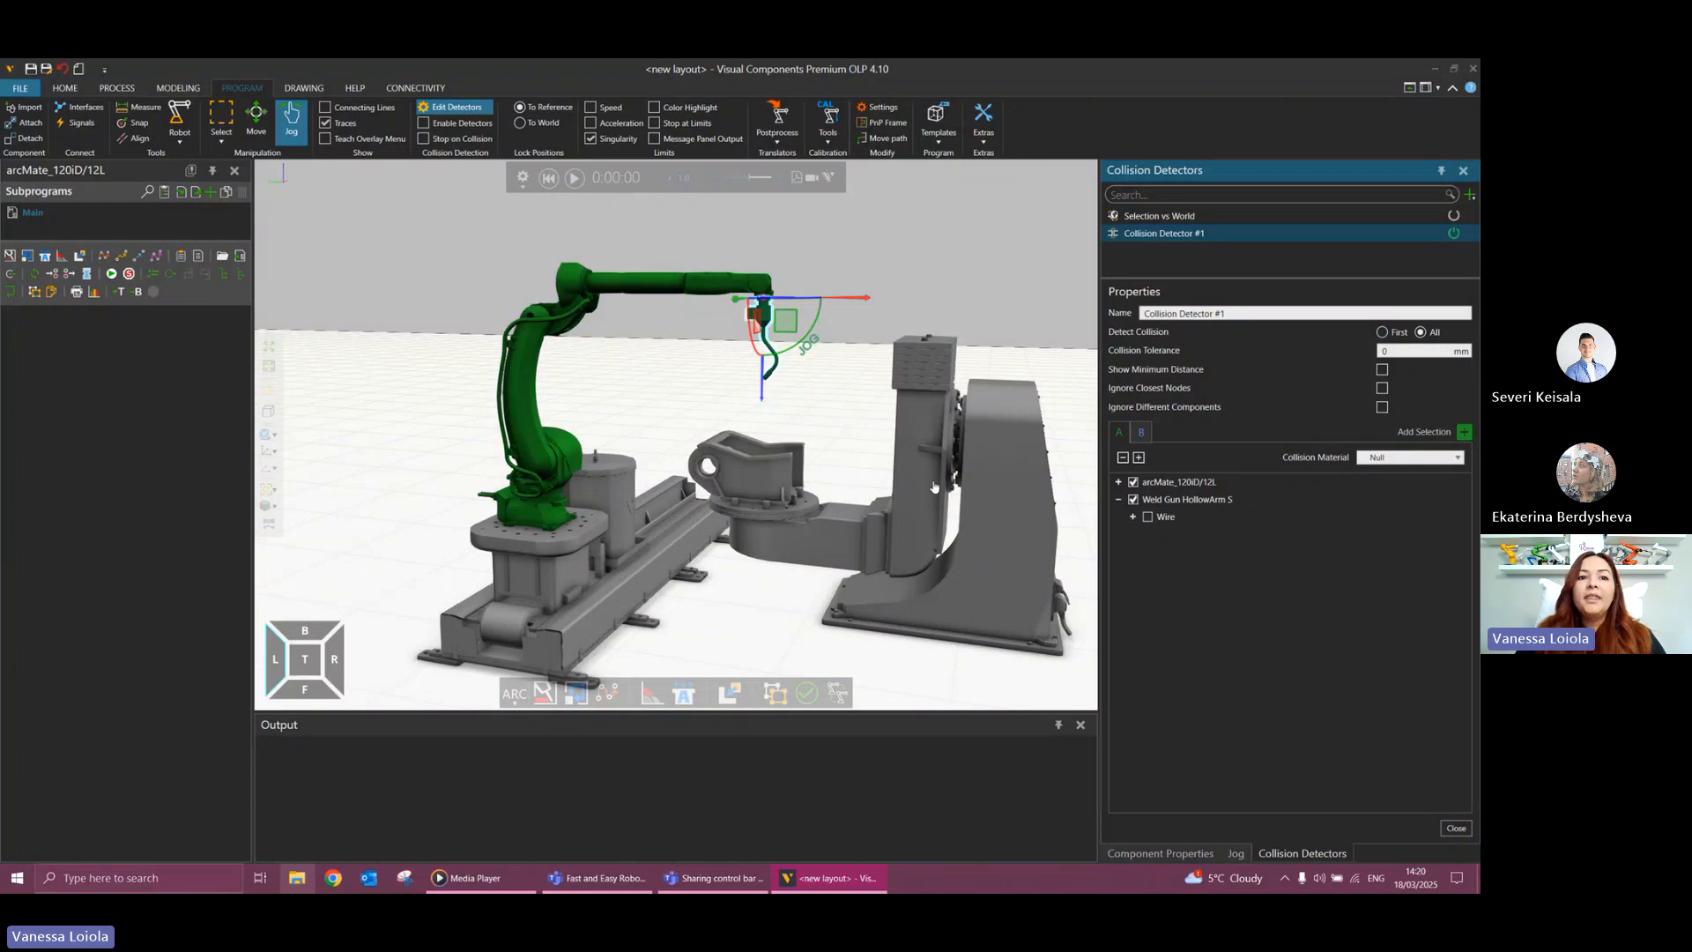
Add the workpiece and the two-axis positioner to the detector's group B and finish editing the detectors.
click(879, 492)
click(745, 473)
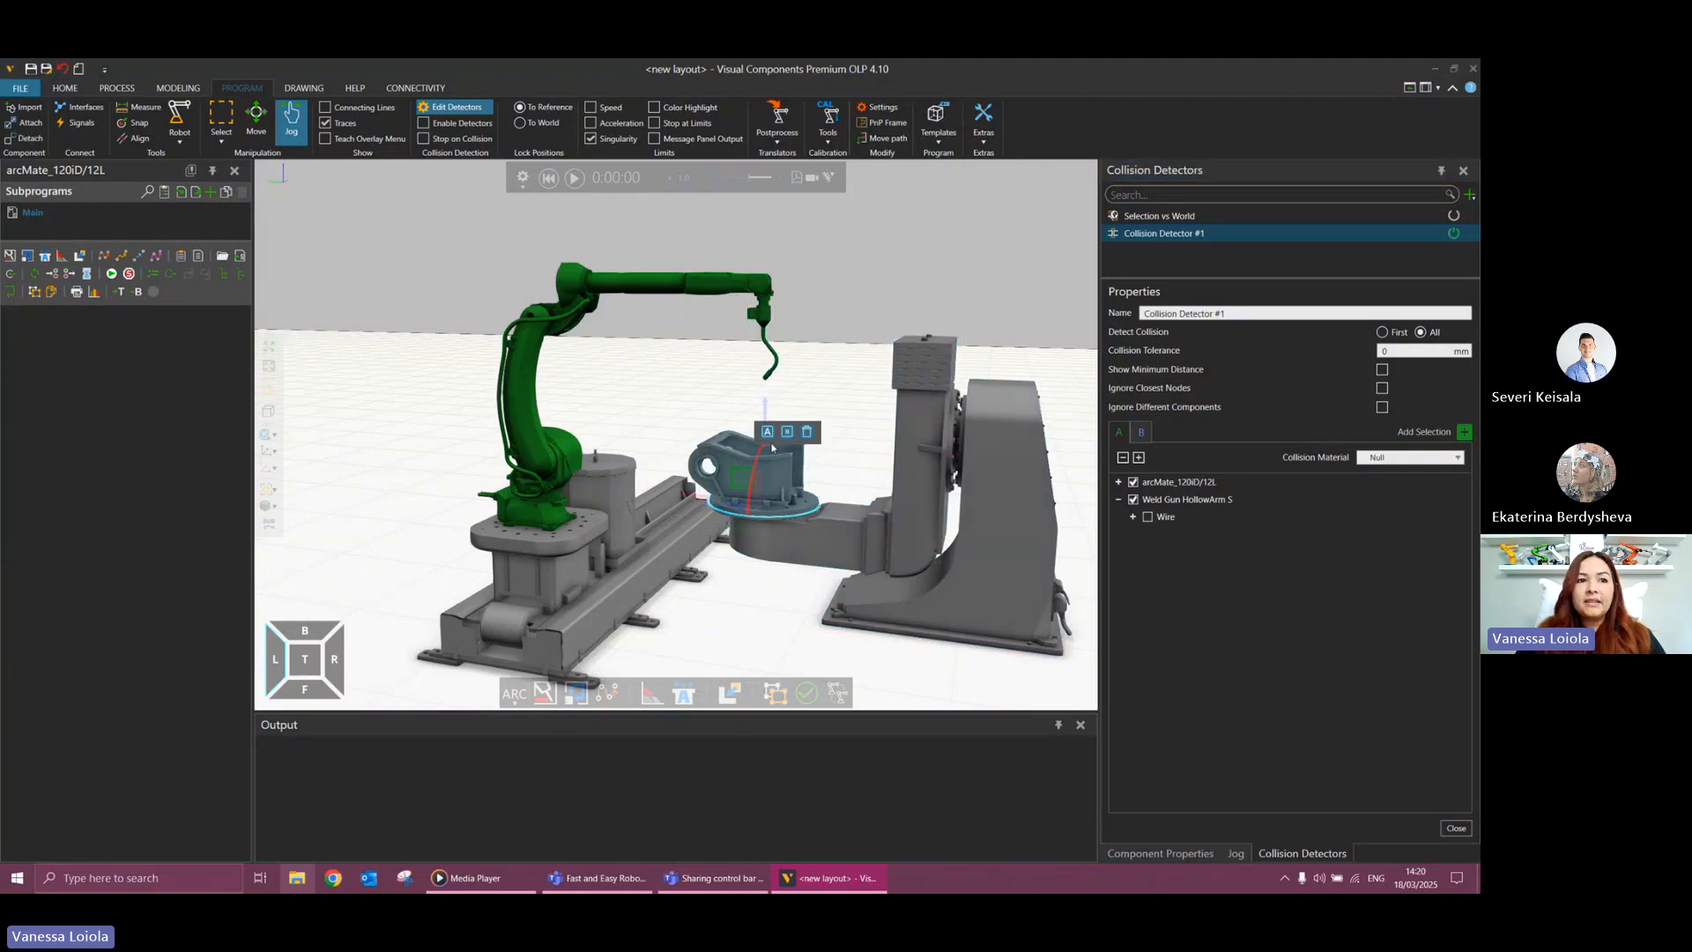
click(787, 430)
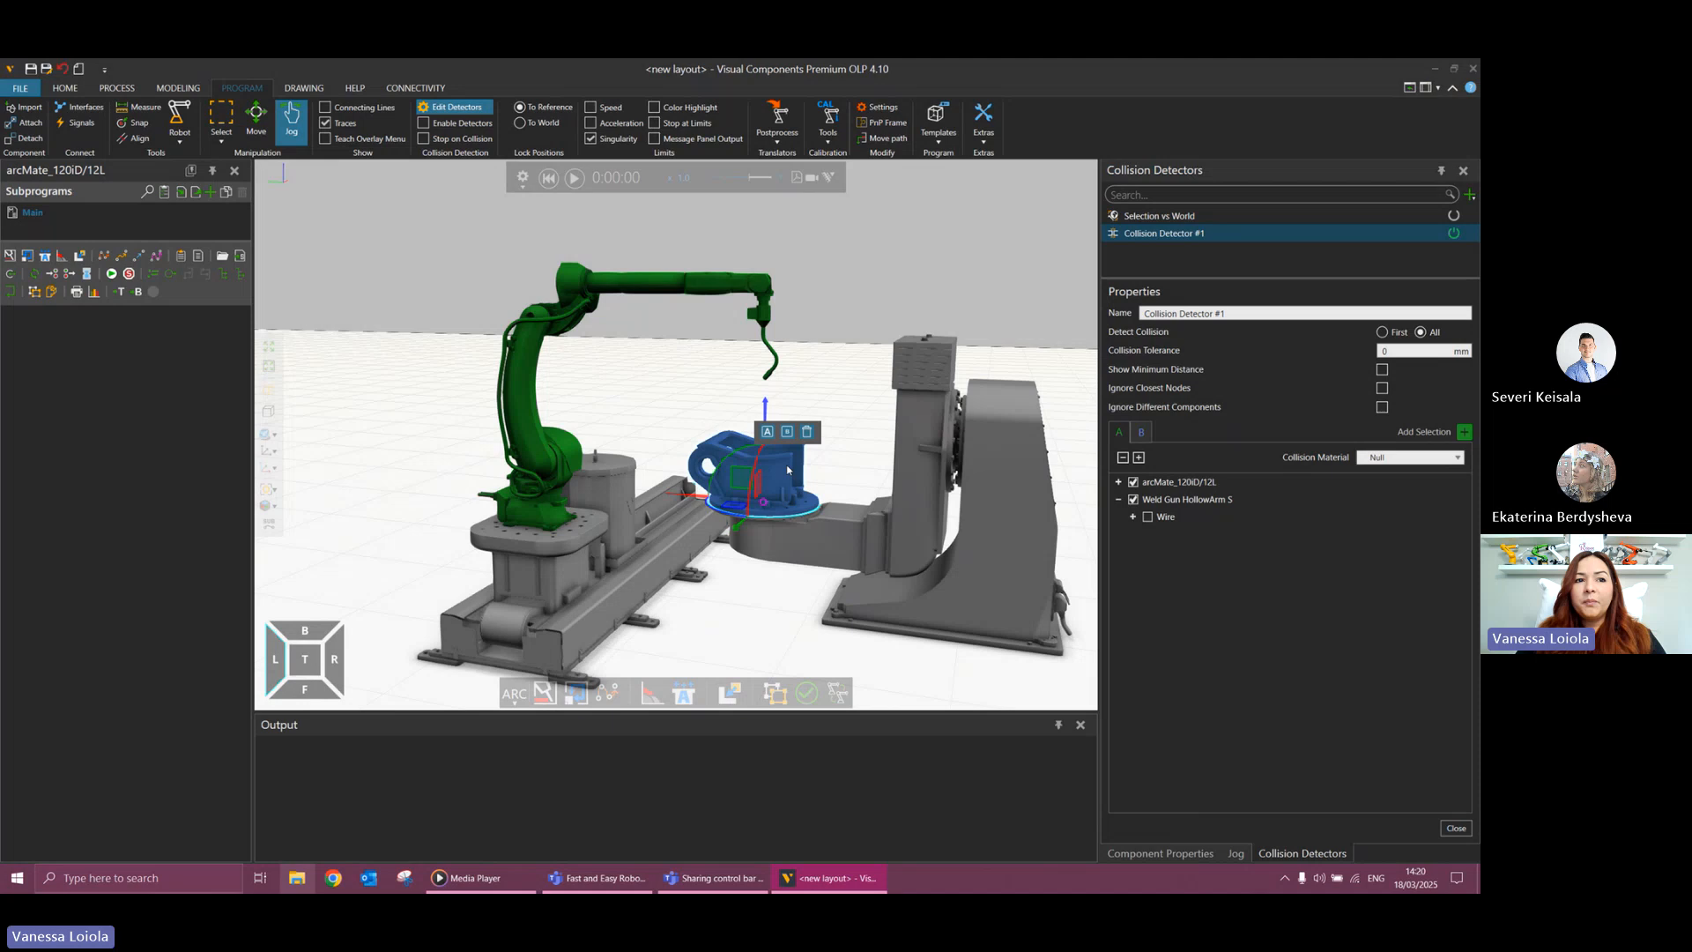
click(828, 539)
click(870, 497)
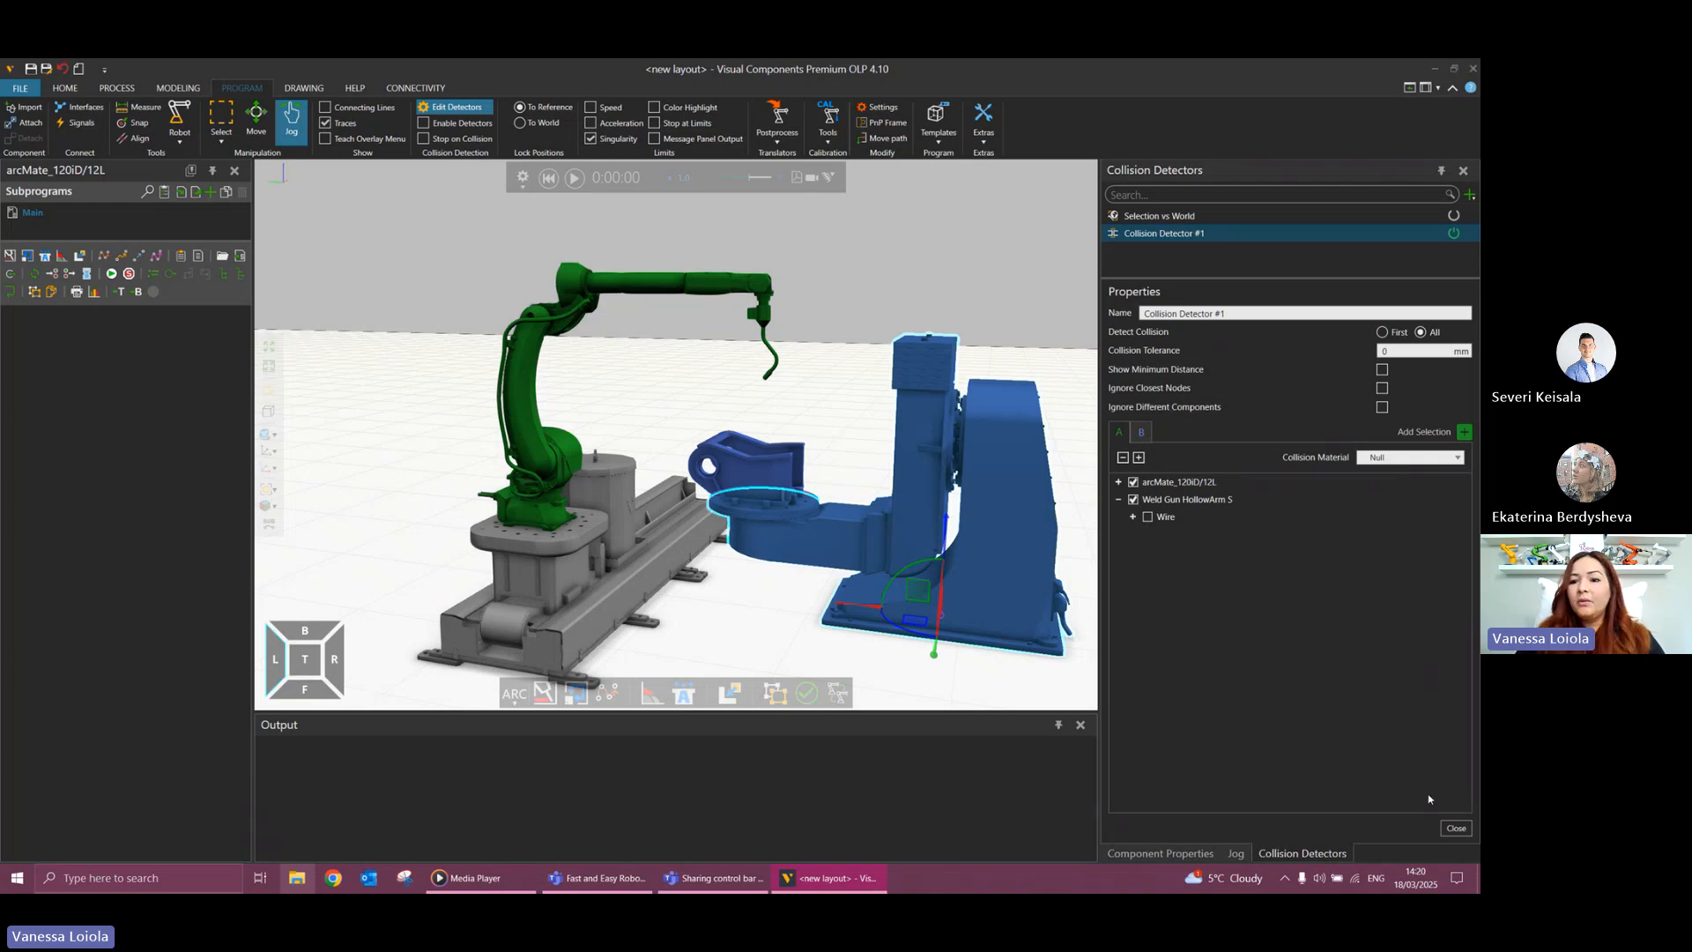
click(1455, 829)
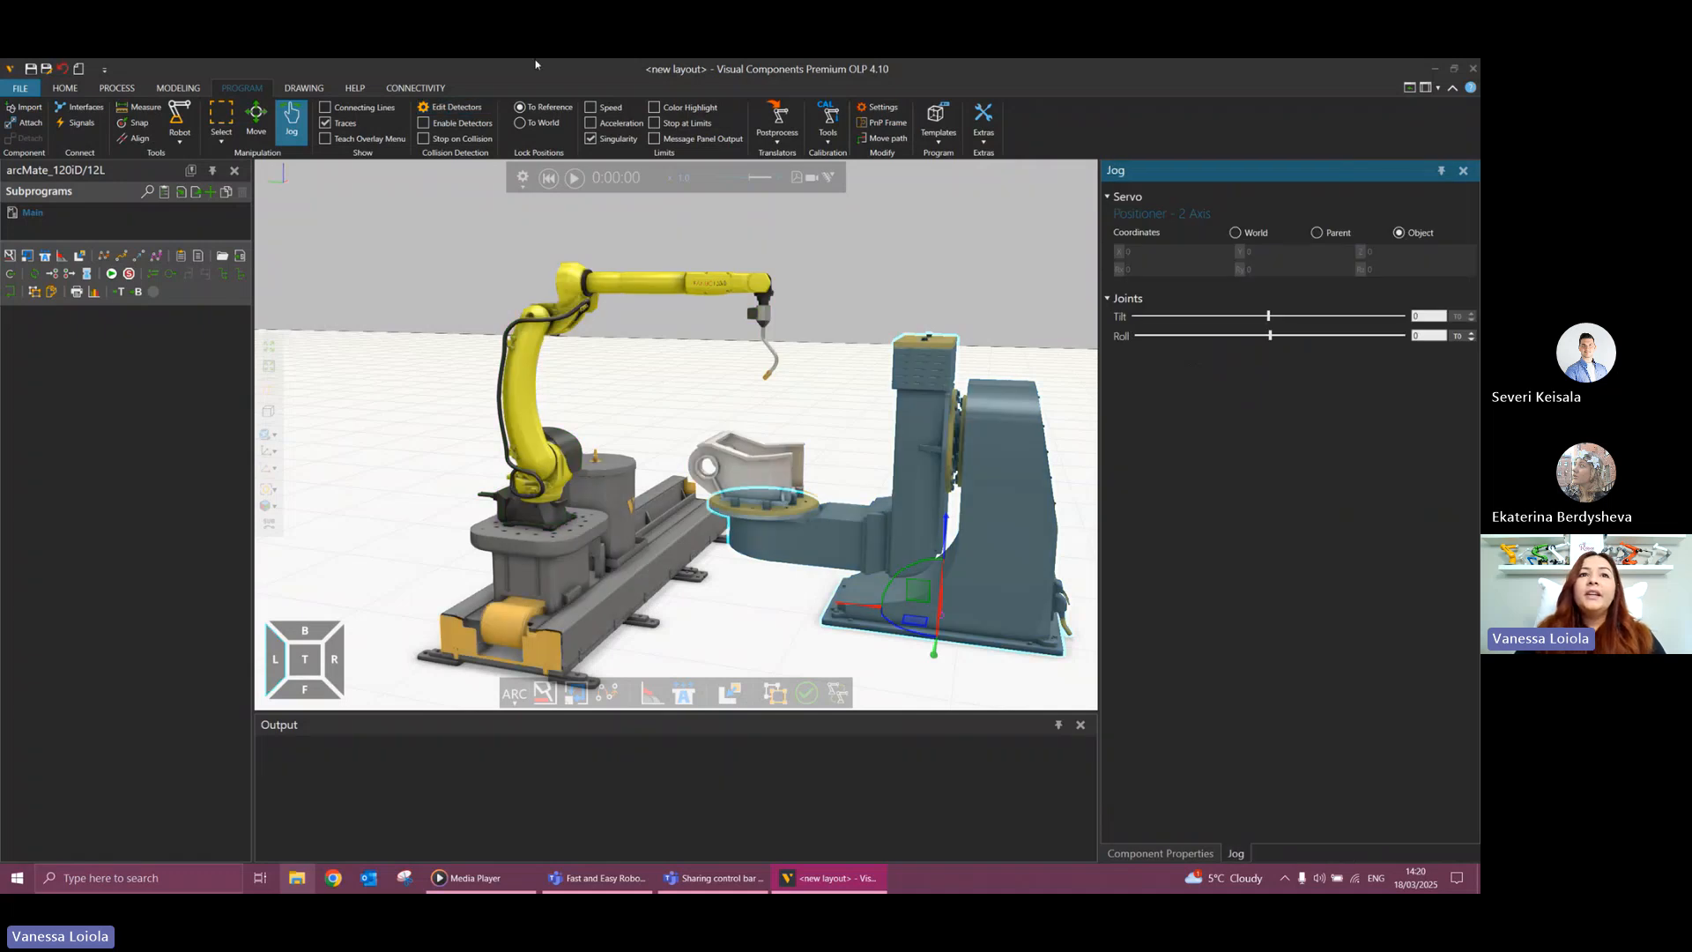
In the robot settings' setup options, enable Collision Detector #1 for the robot.
click(938, 124)
click(938, 124)
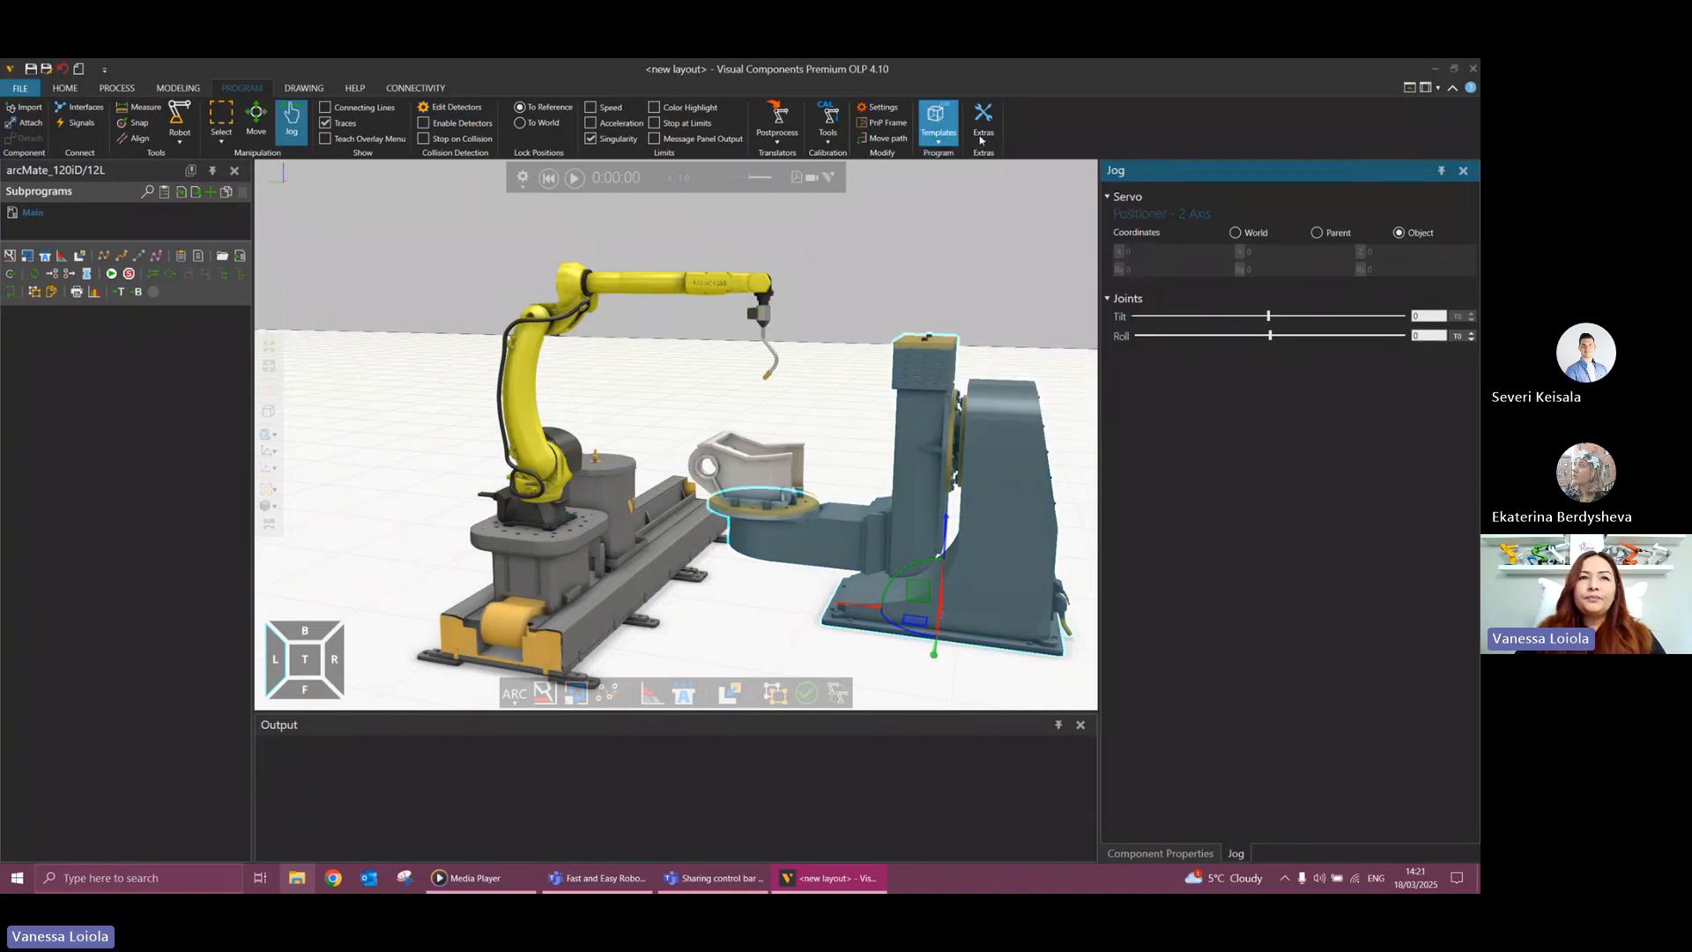
click(882, 107)
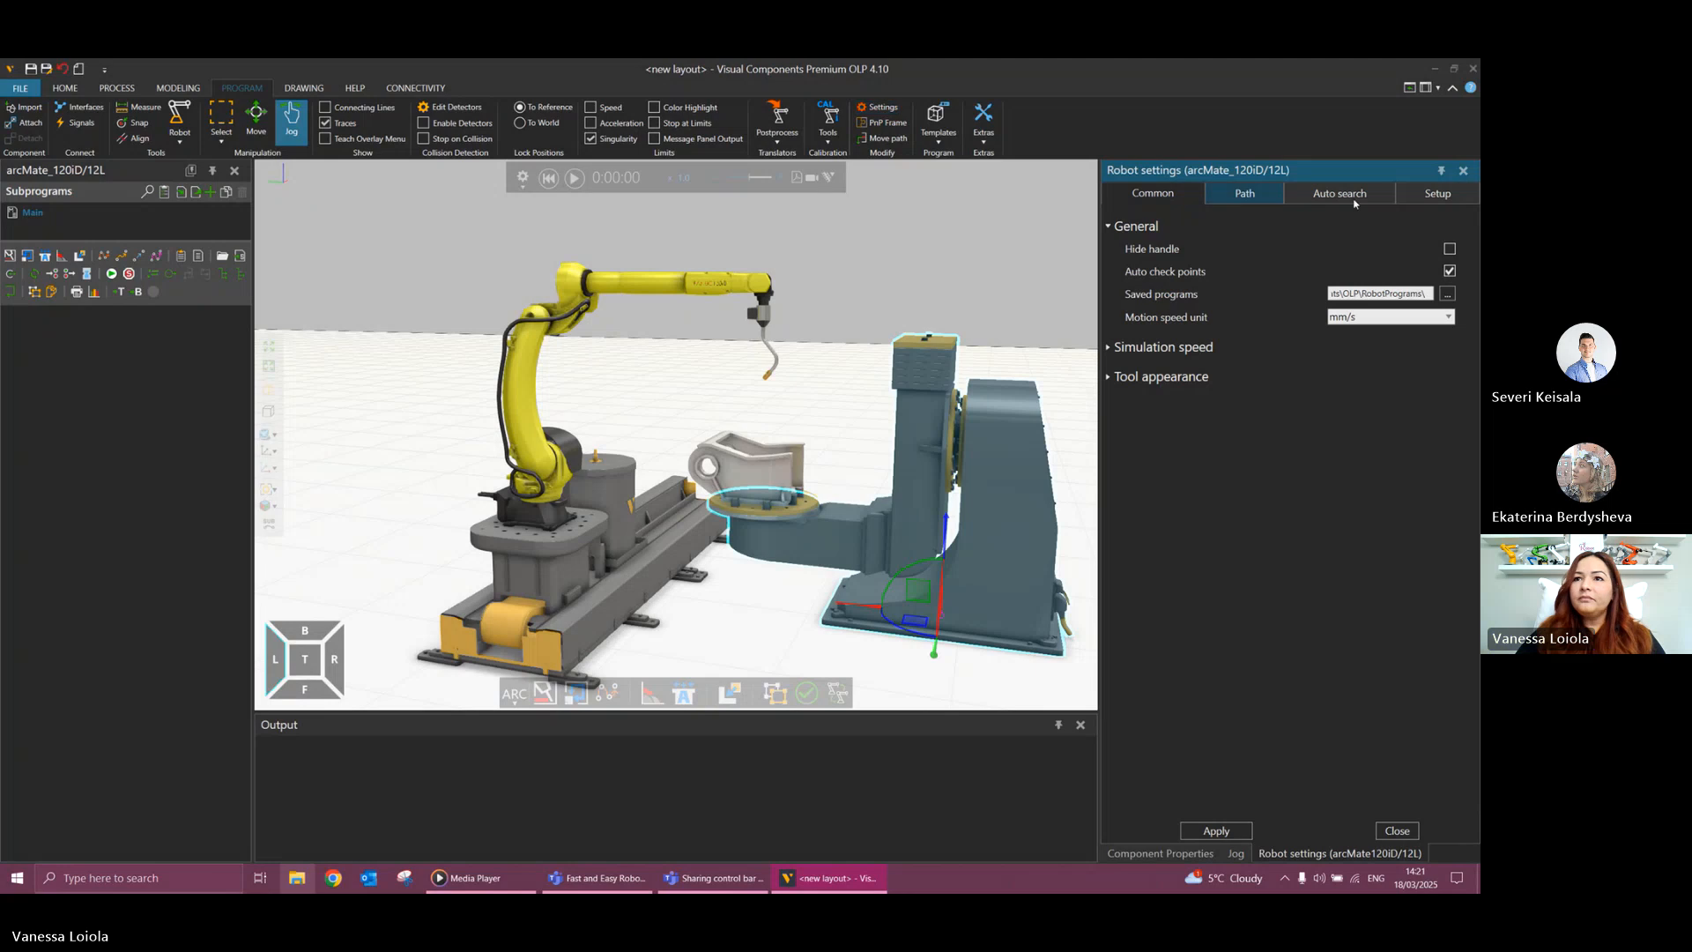
click(1445, 196)
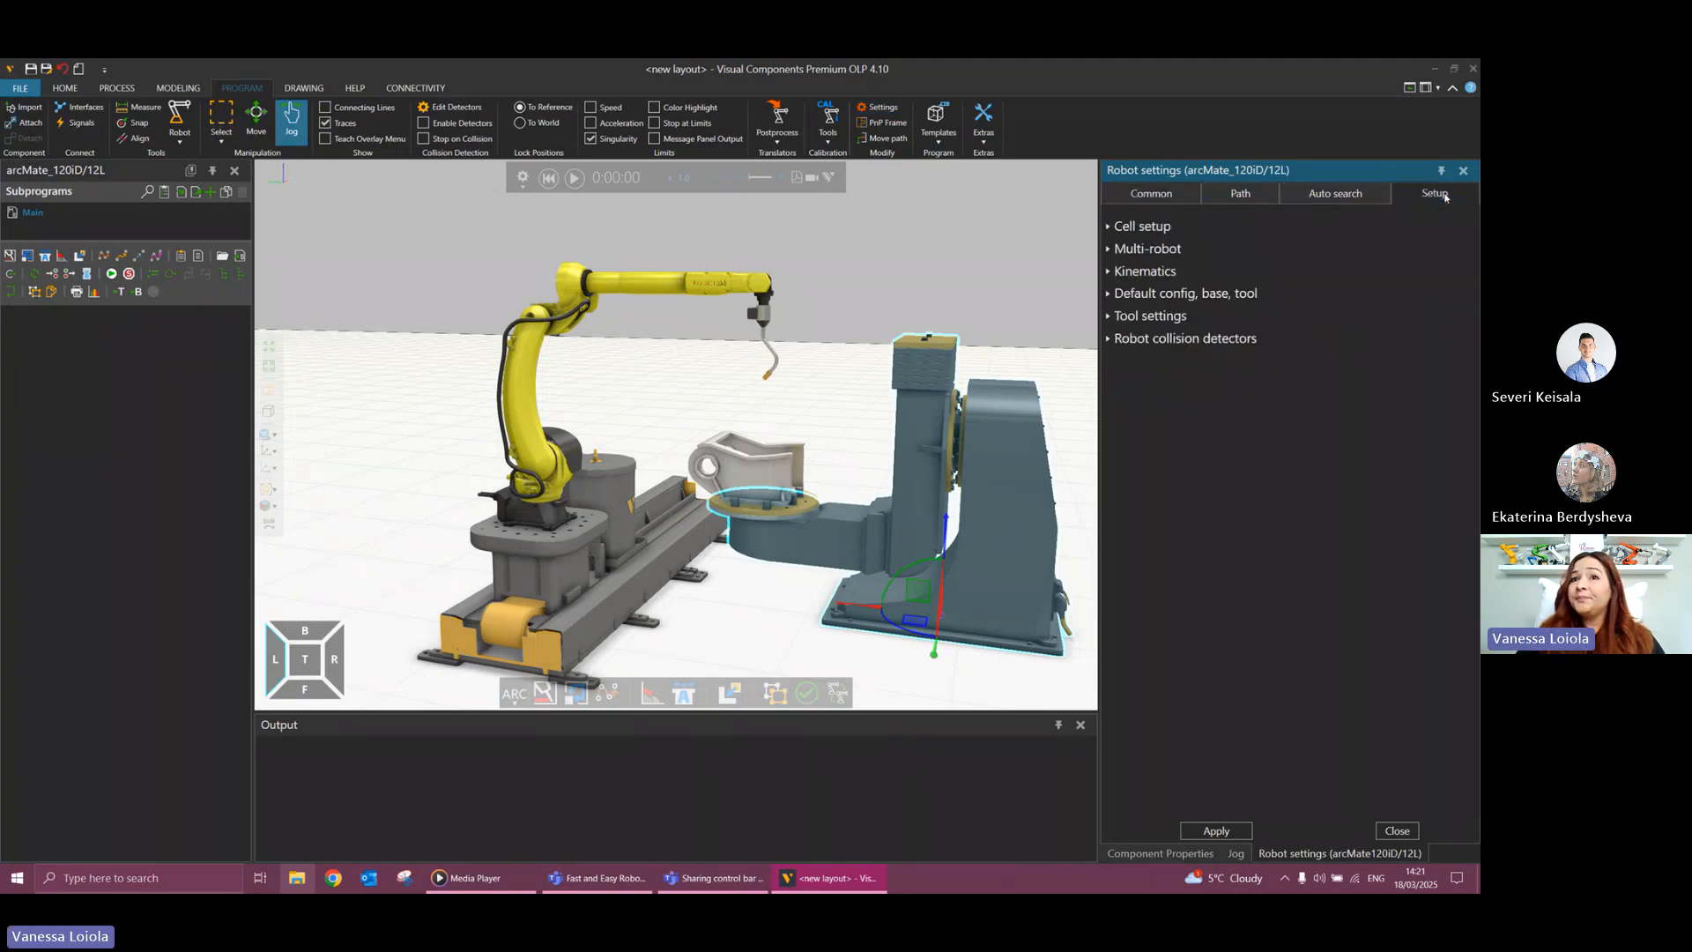
click(1109, 339)
click(1435, 409)
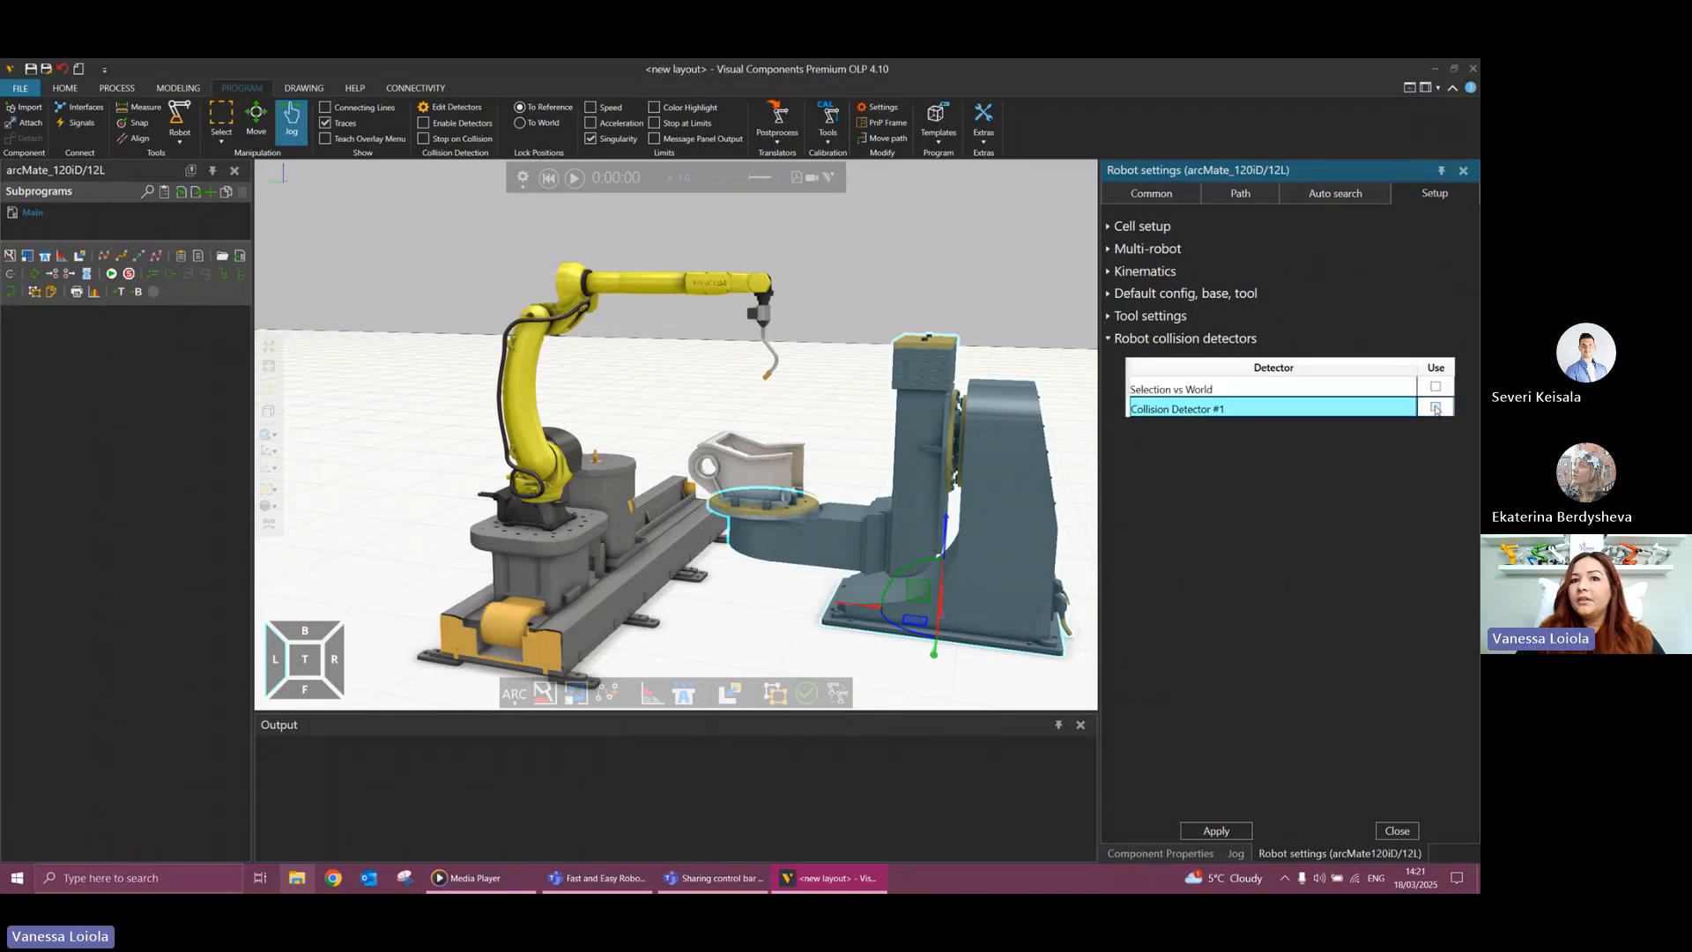
Use the collision detector for Via, Process and Search motions, apply the robot settings and close them.
click(1341, 448)
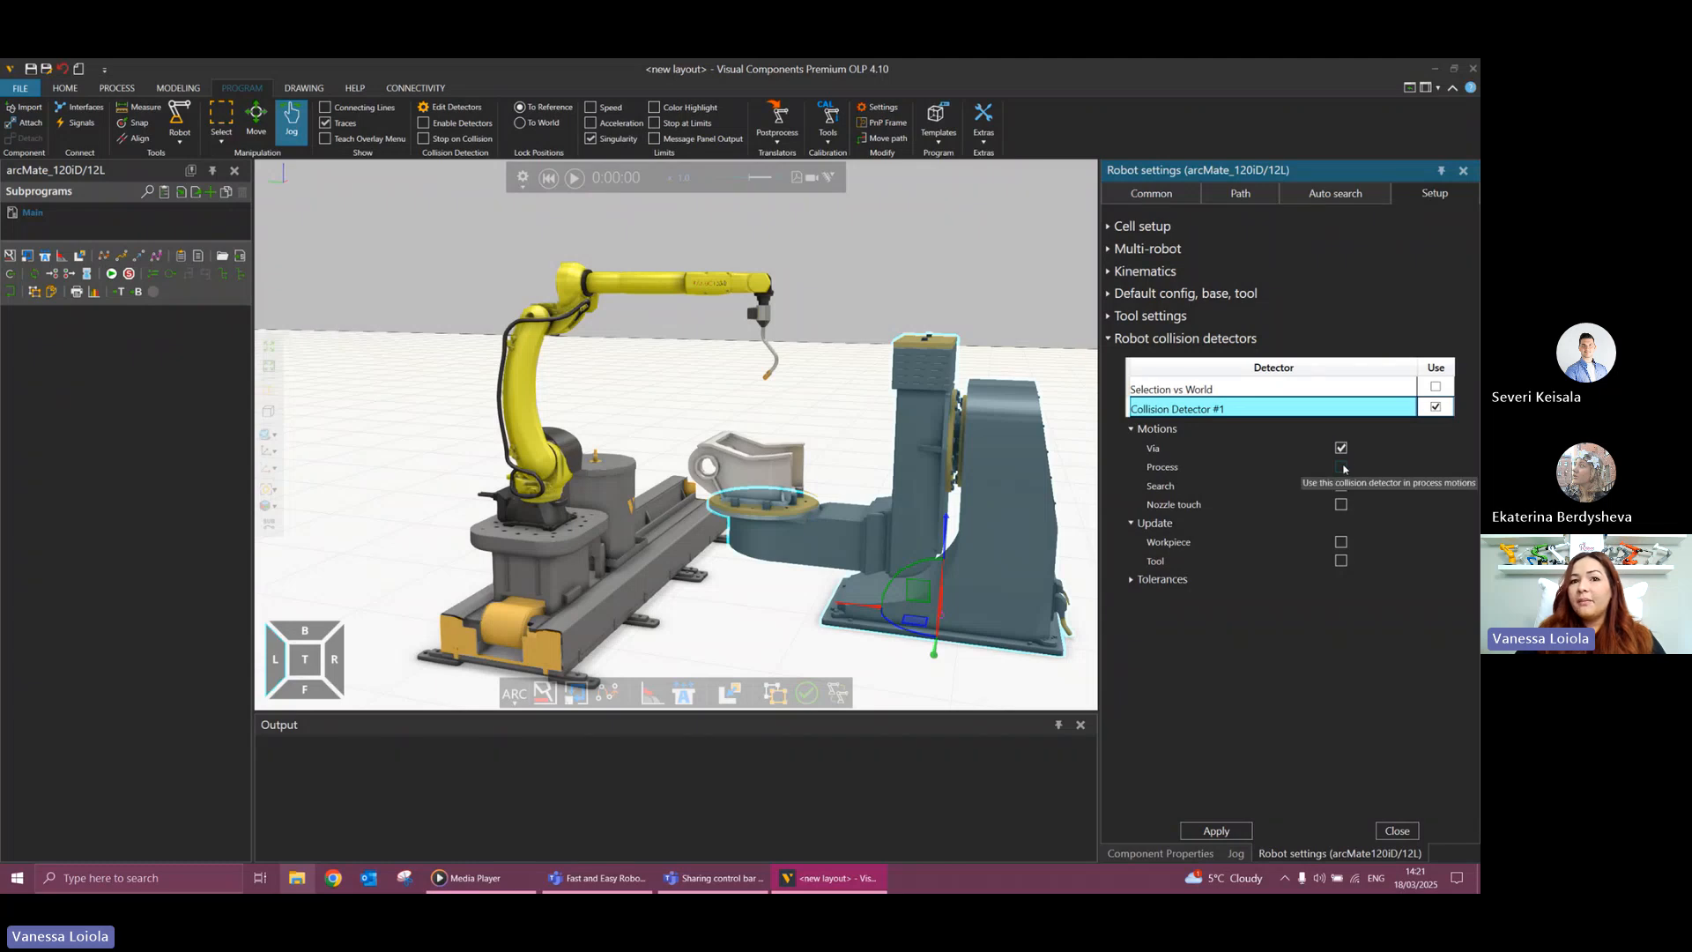
click(1342, 468)
click(1342, 487)
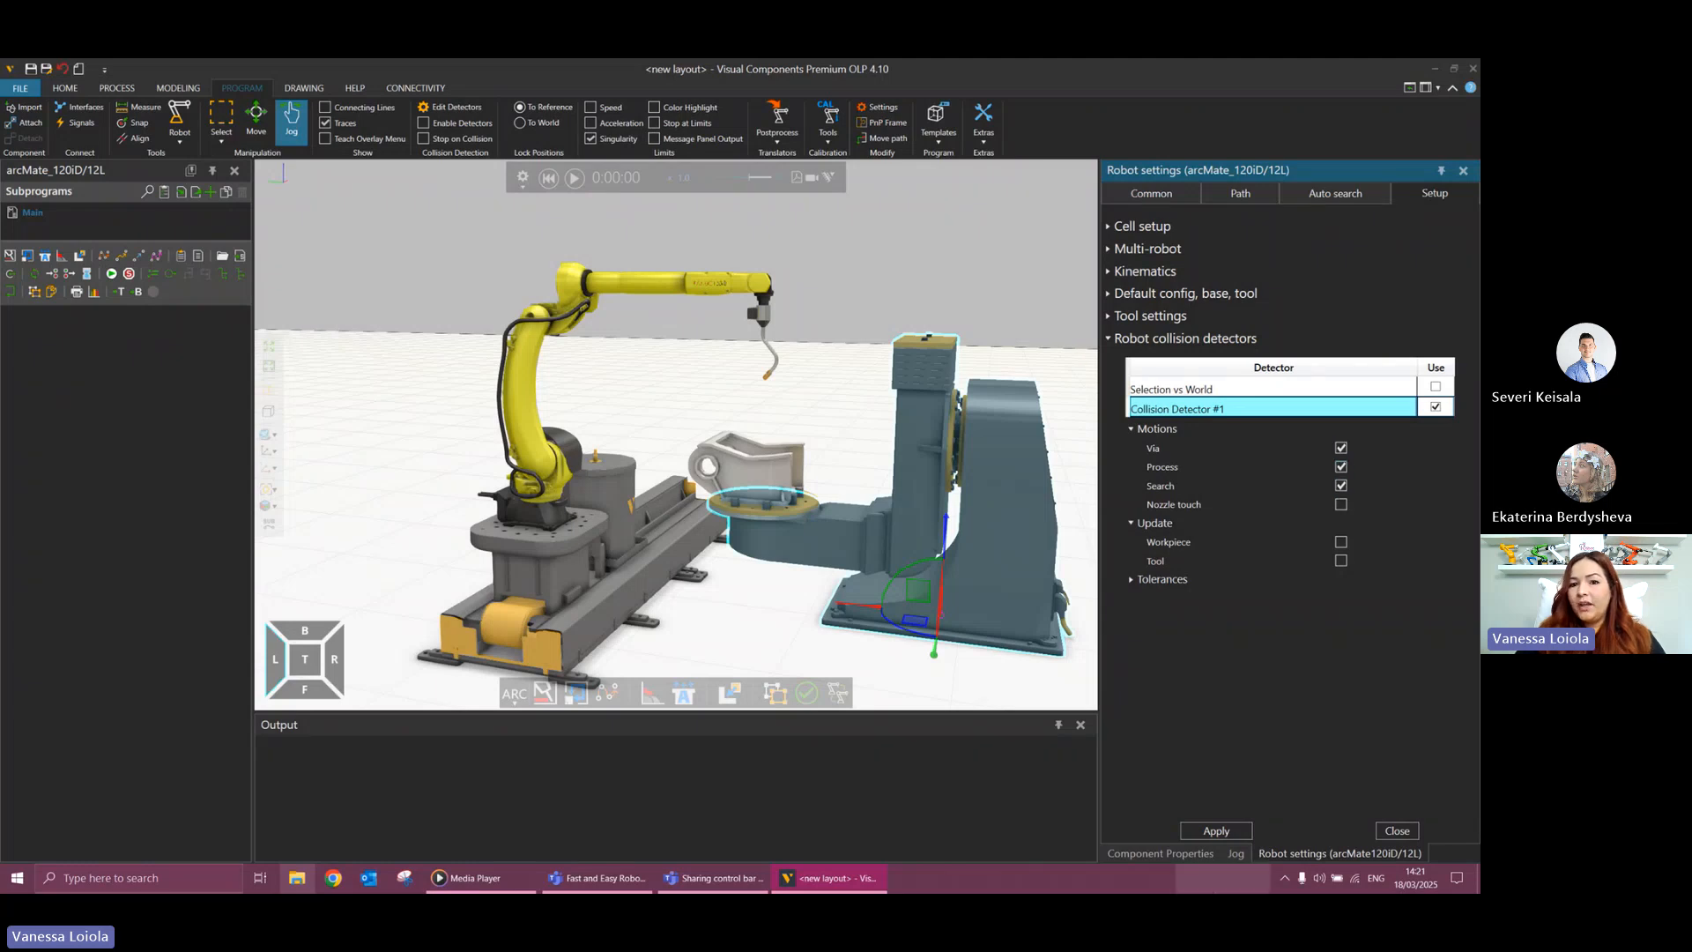
click(1205, 831)
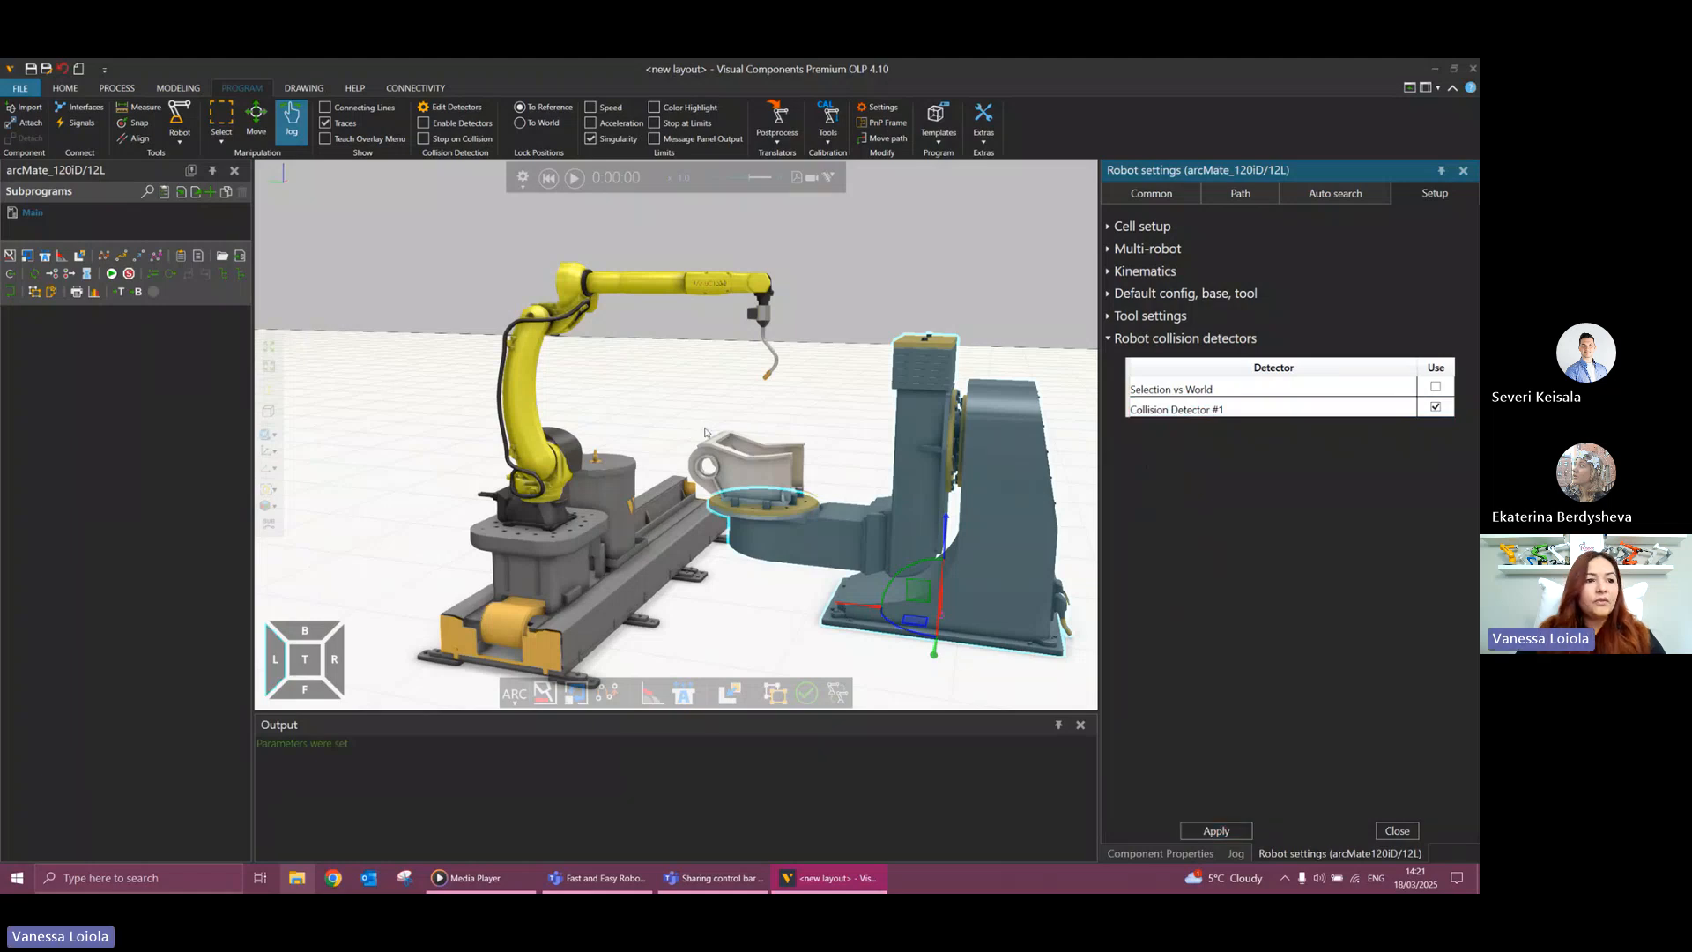
click(1463, 171)
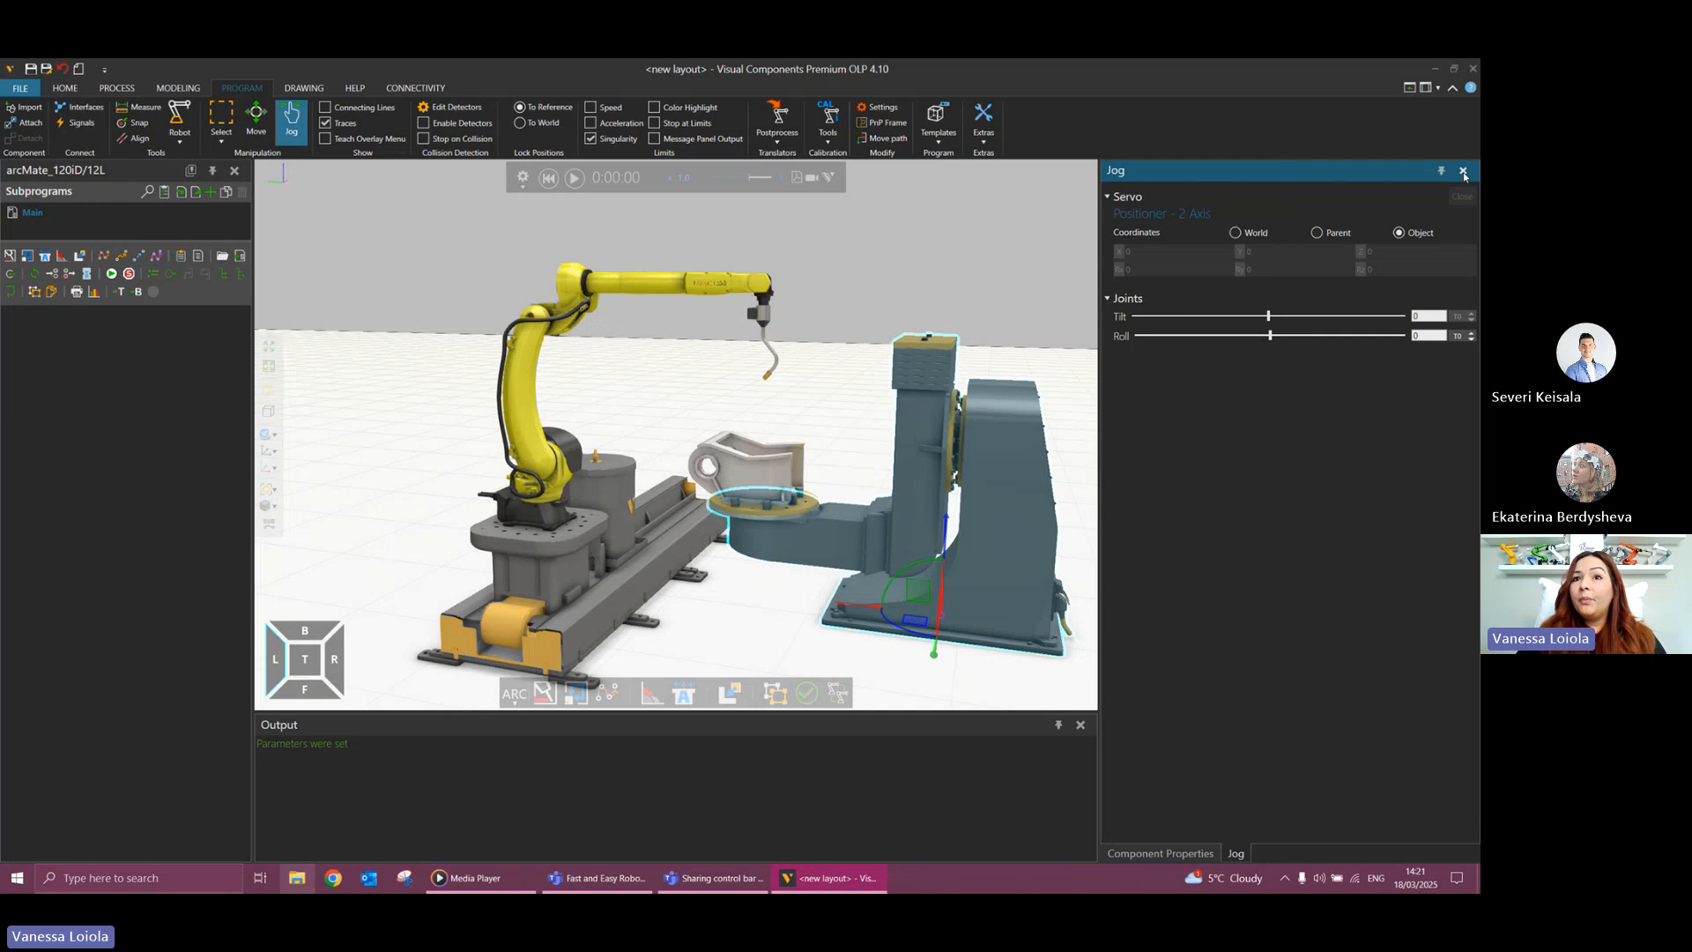
click(1463, 171)
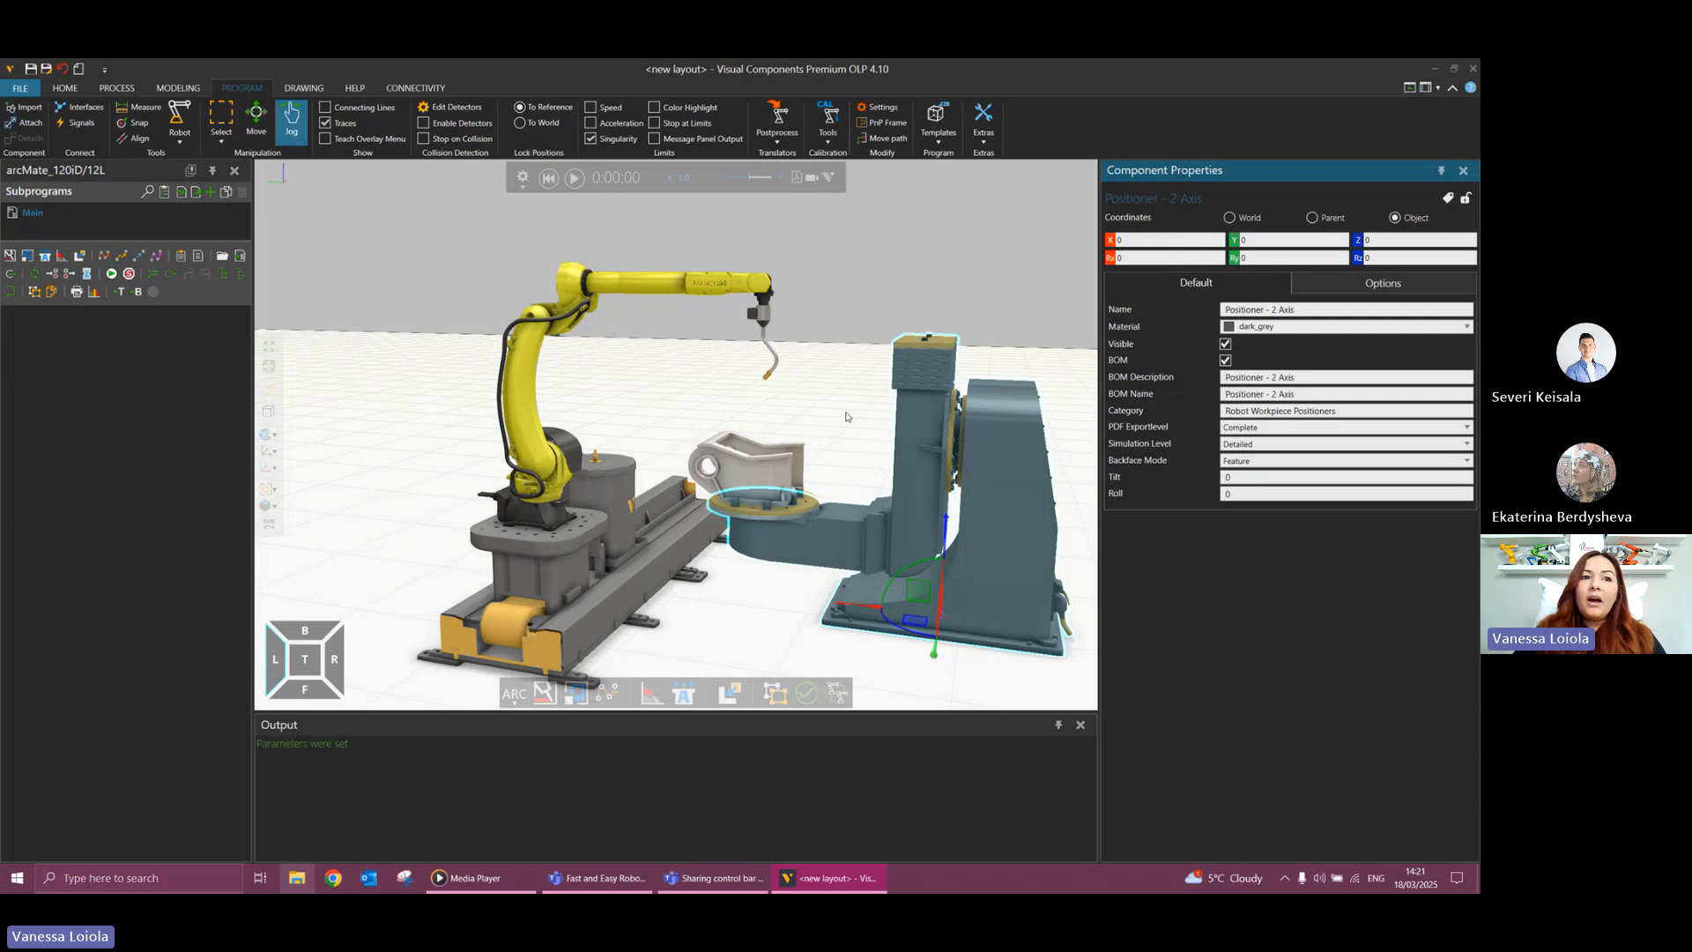
Create an arc weld path along the curved seam beneath the workpiece's upper flange using automatic topology analysis.
mouse_move(847, 415)
right_down()
mouse_move(774, 419)
mouse_move(801, 427)
mouse_move(838, 400)
mouse_move(846, 415)
right_up()
scroll(739, 529, up, 5)
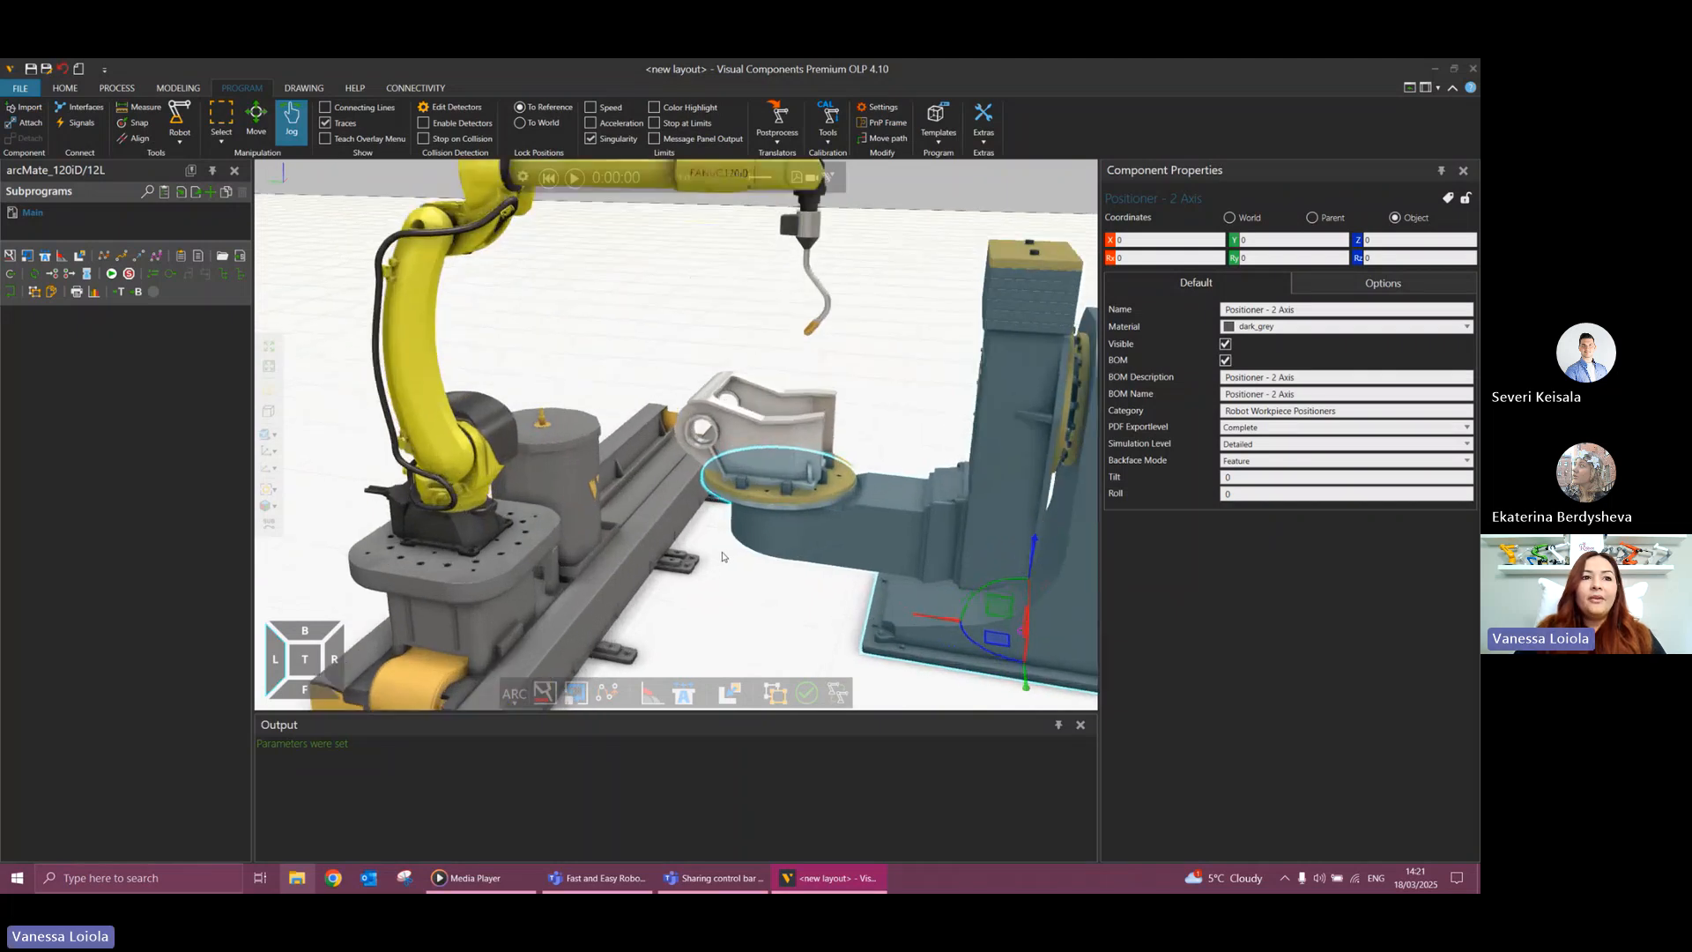
right_drag(723, 556, 742, 512)
scroll(746, 449, up, 4)
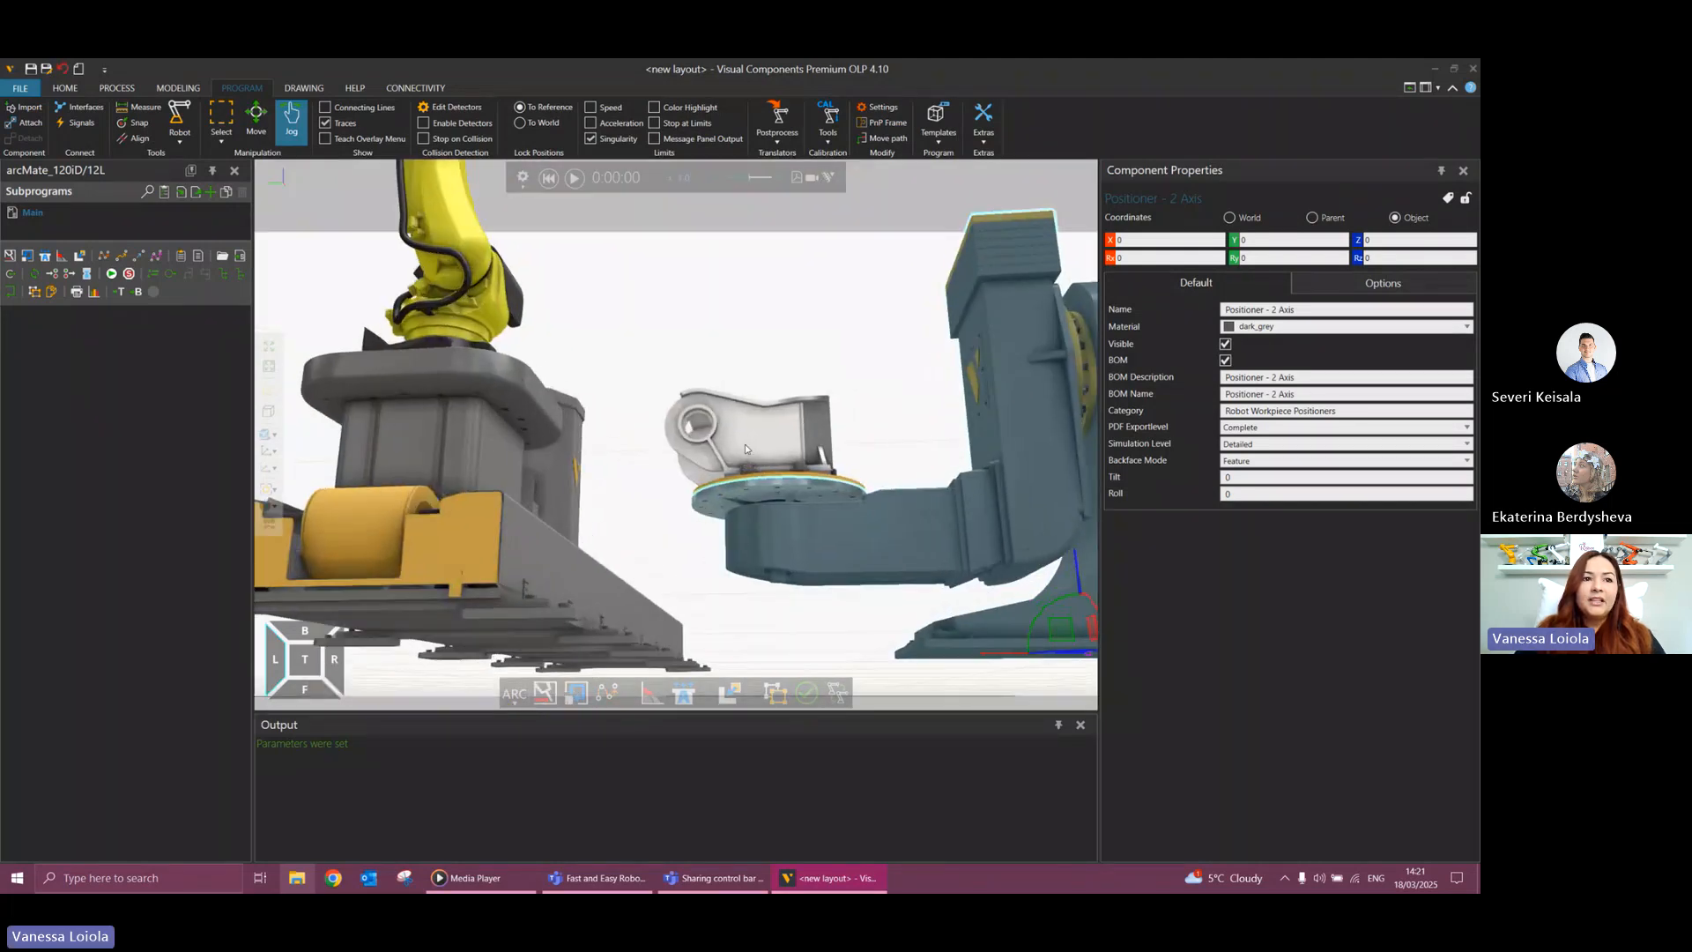
scroll(745, 447, up, 5)
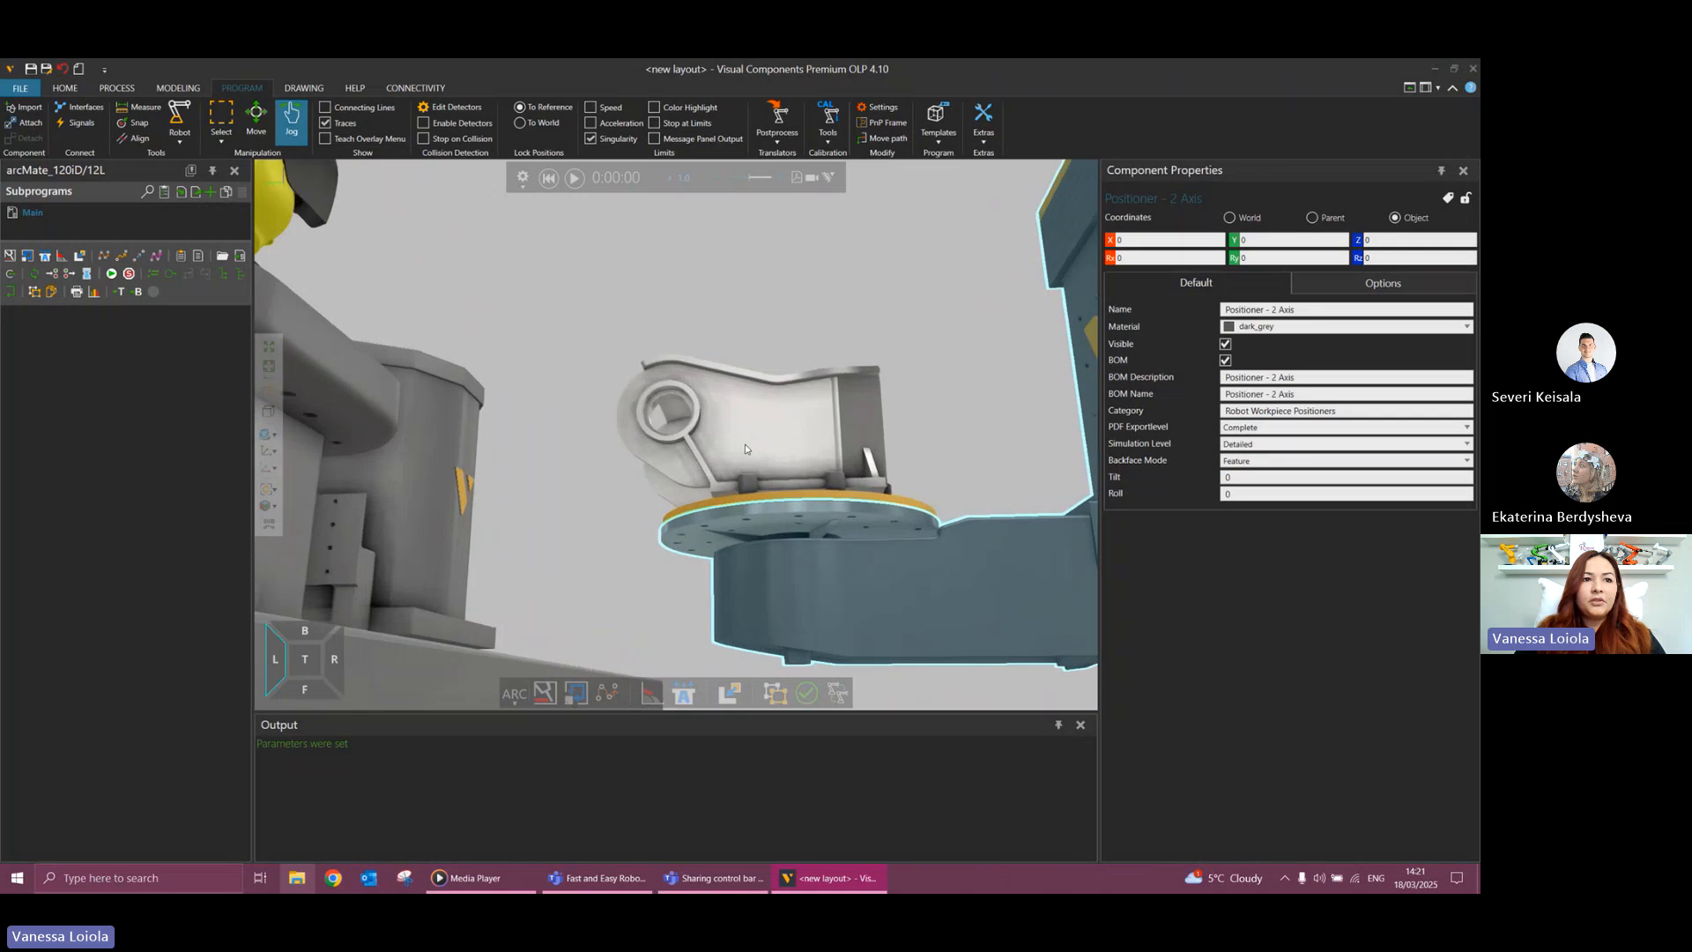
scroll(746, 442, up, 3)
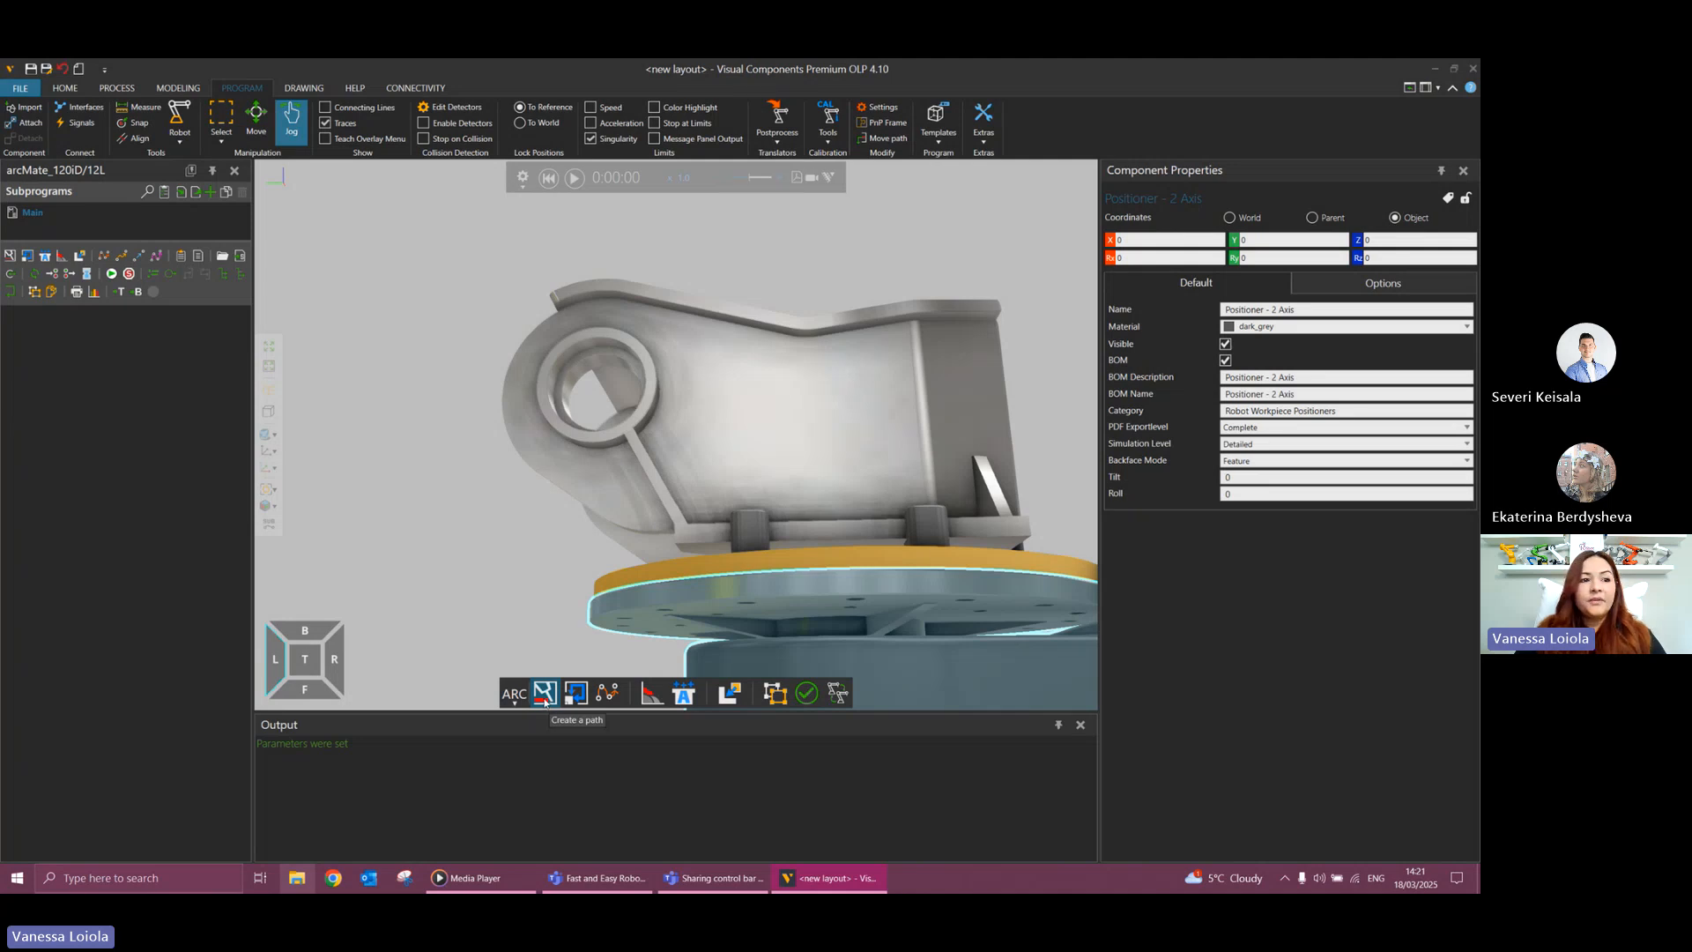
click(668, 349)
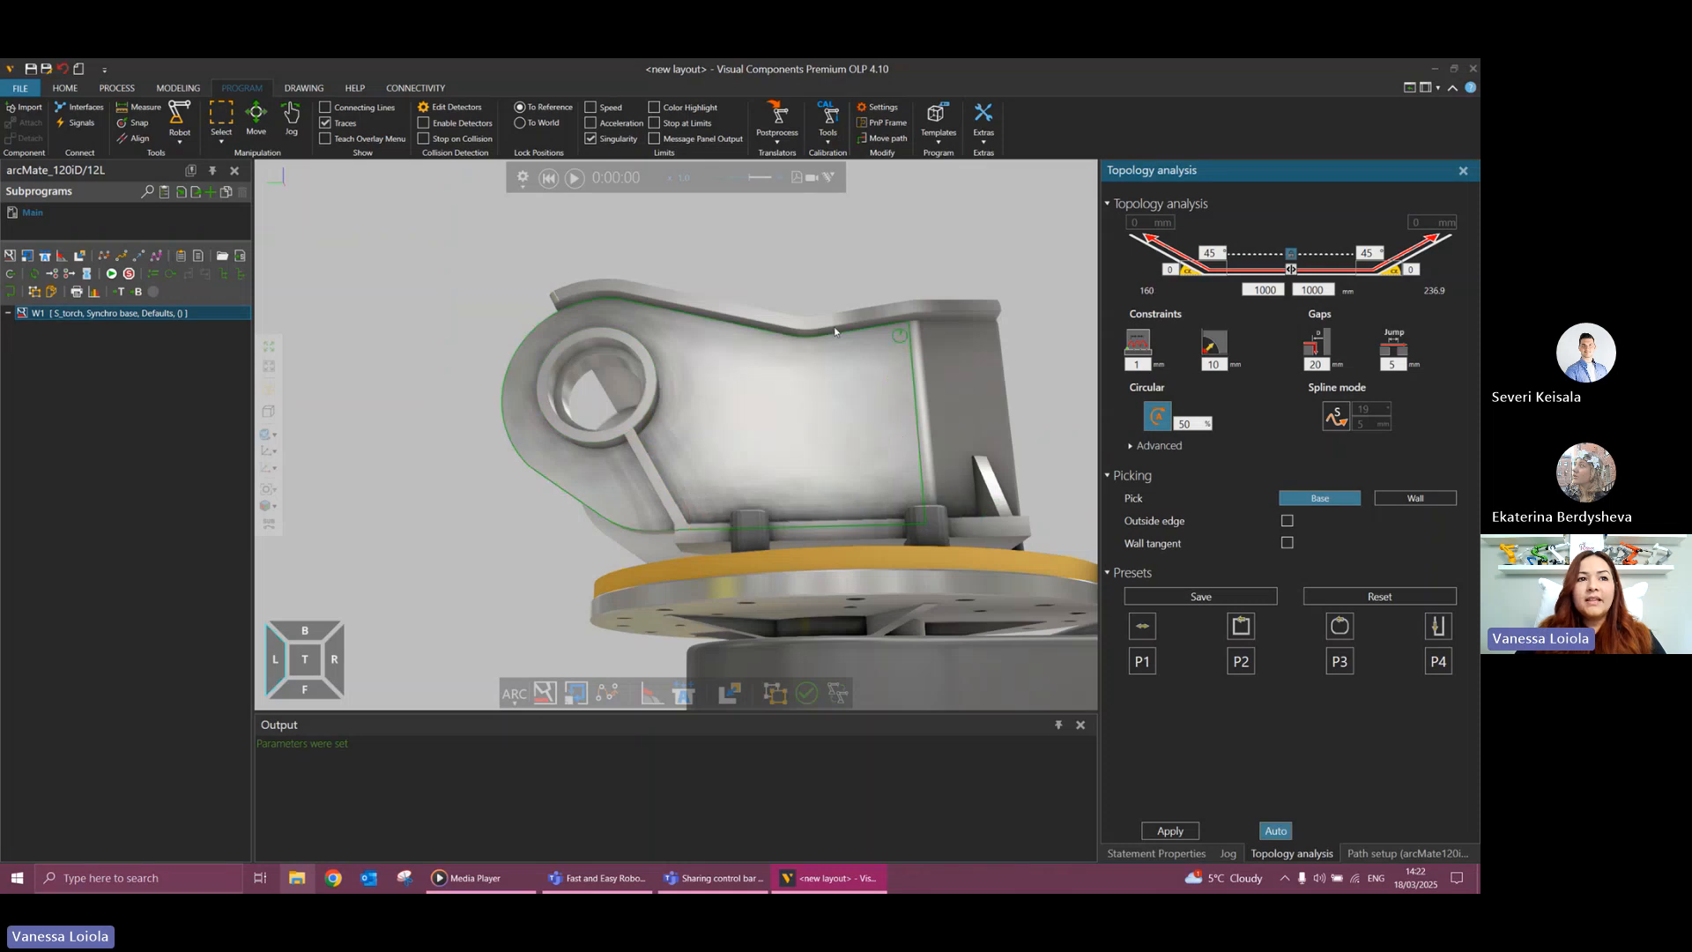
click(783, 336)
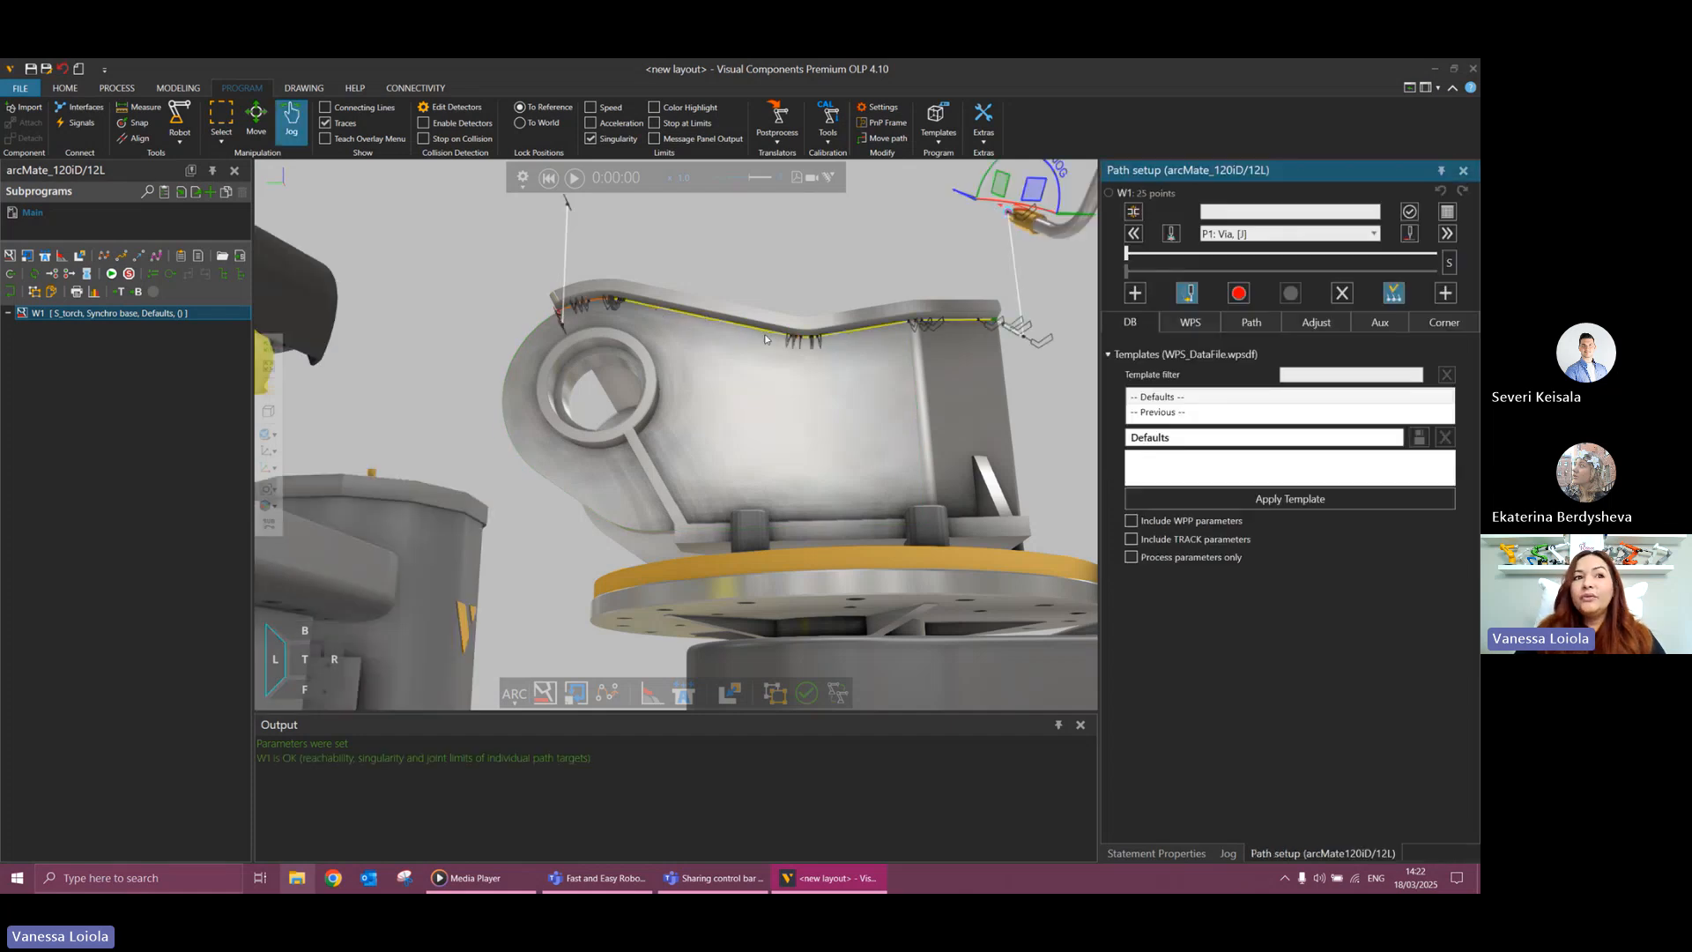
scroll(797, 342, up, 2)
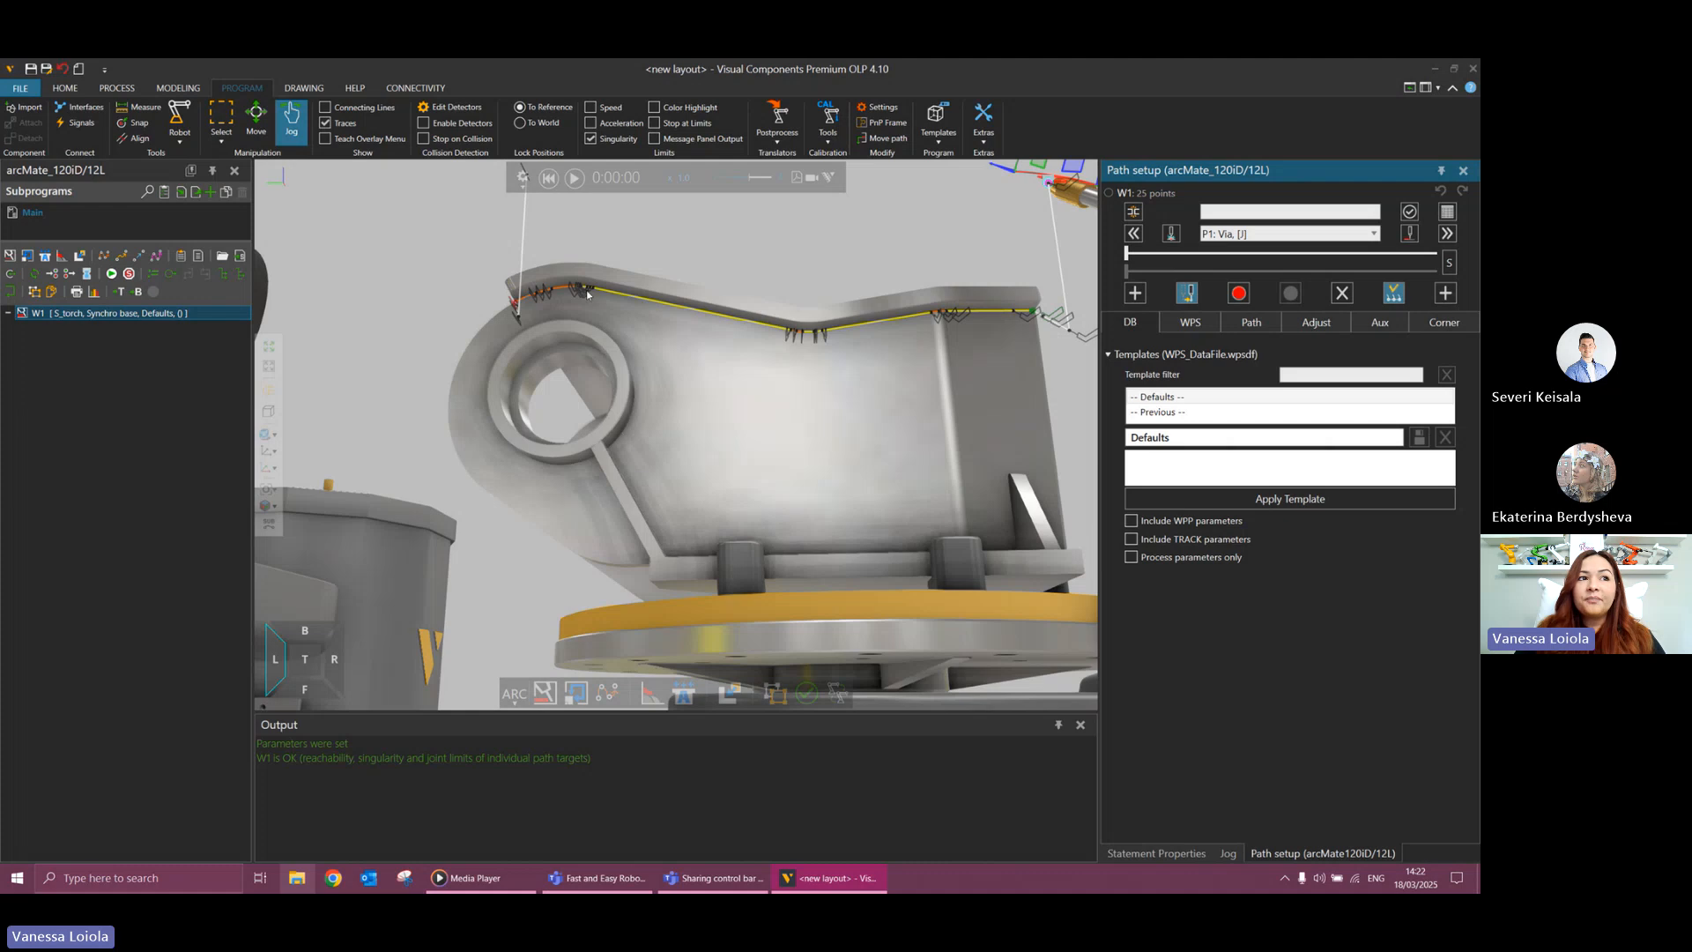
scroll(819, 485, down, 2)
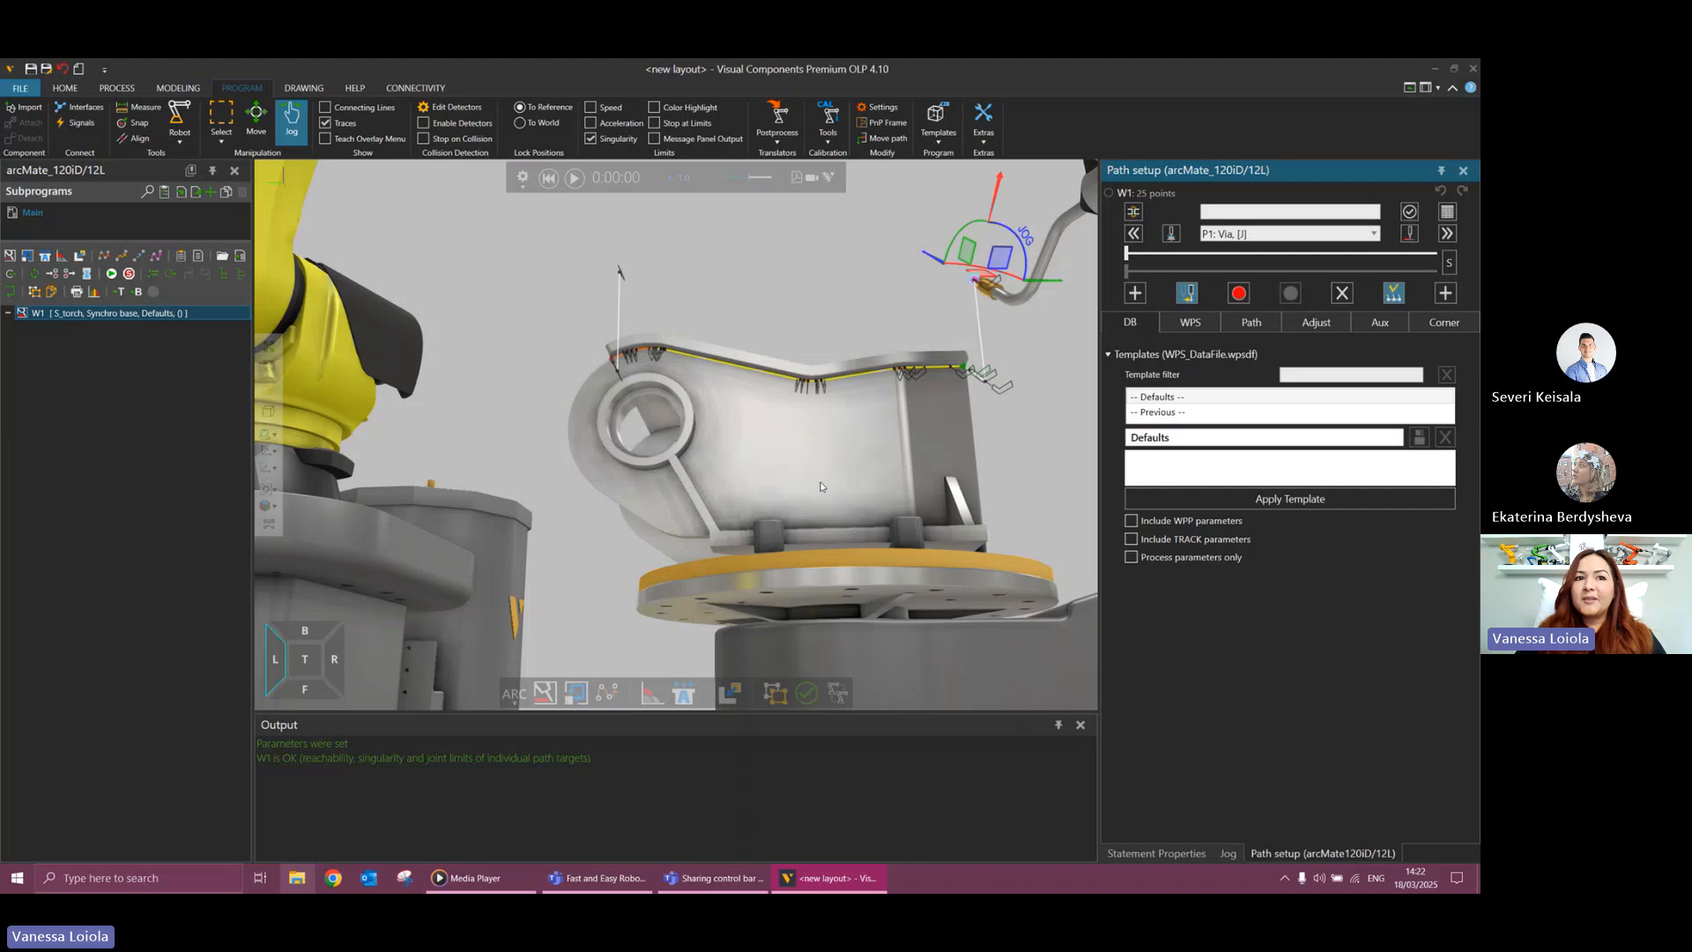
scroll(870, 424, down, 3)
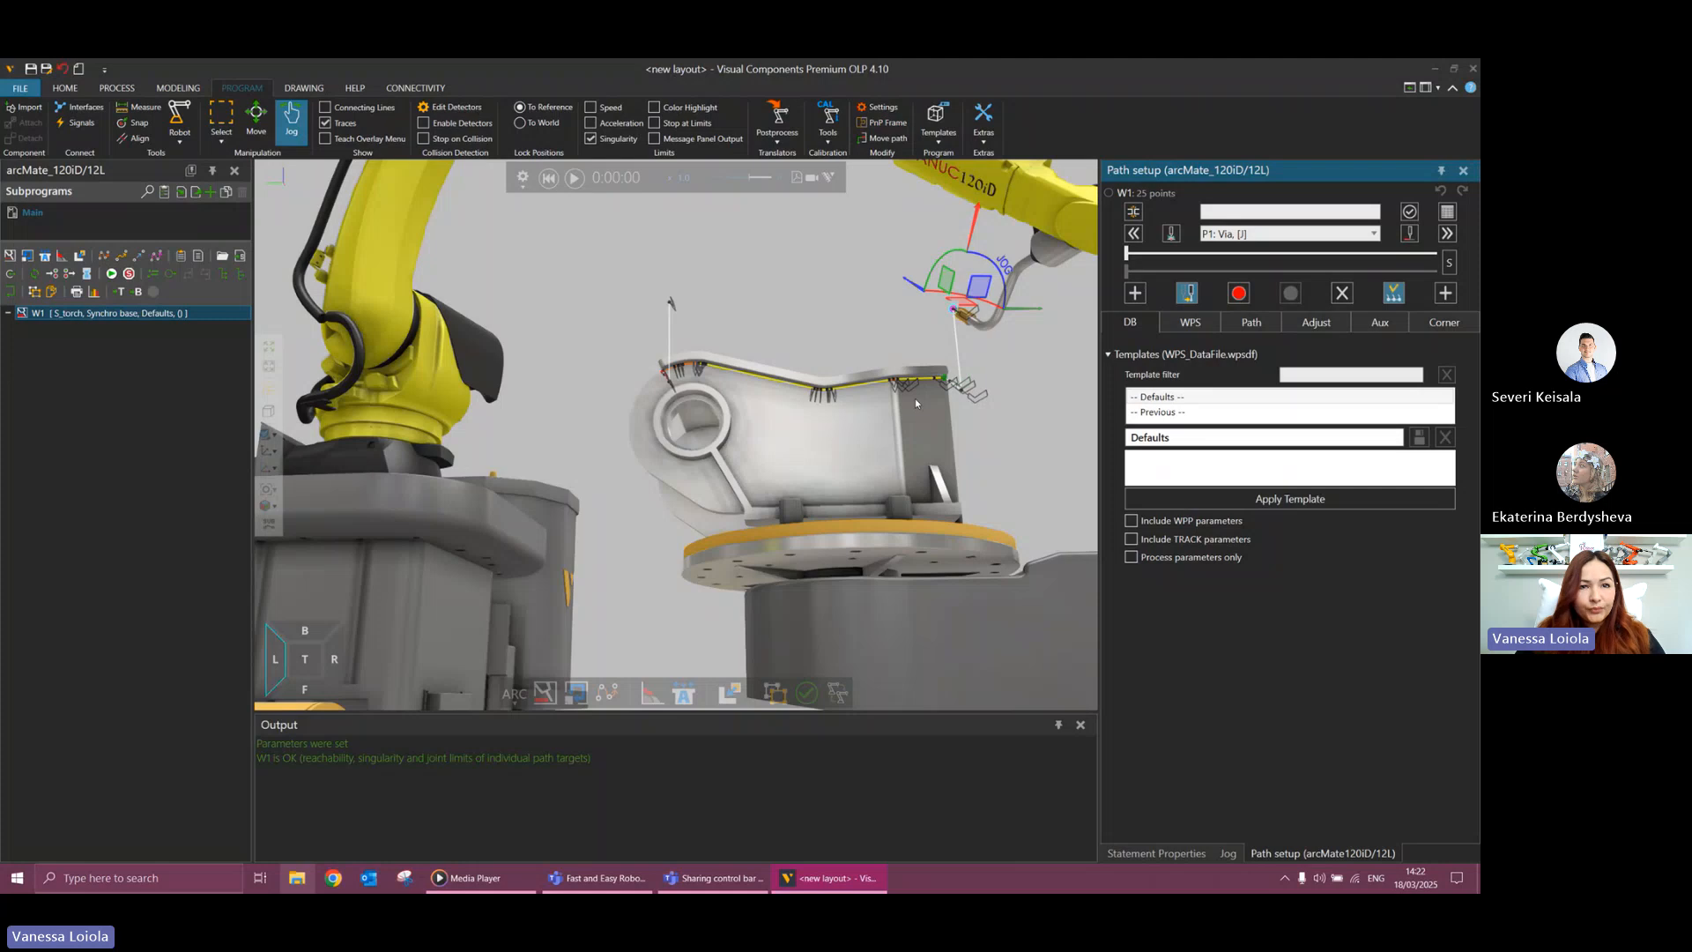
Review the weld path W1's process, path, adjustment, auxiliary axis and corner settings.
click(1188, 329)
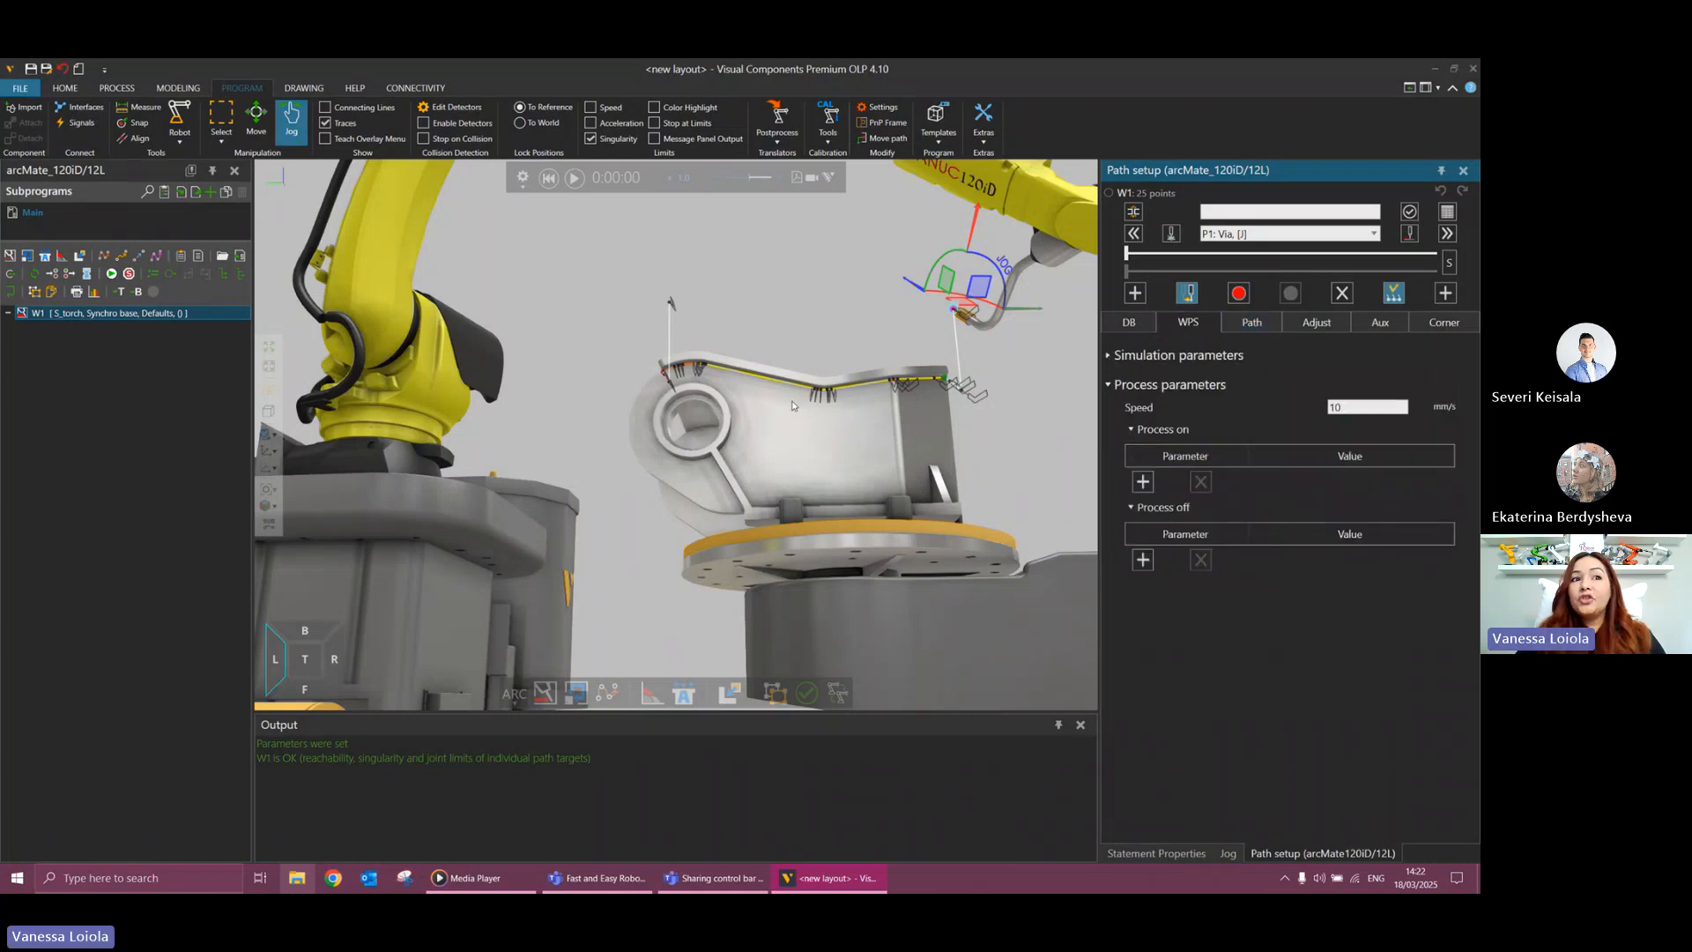
click(1255, 328)
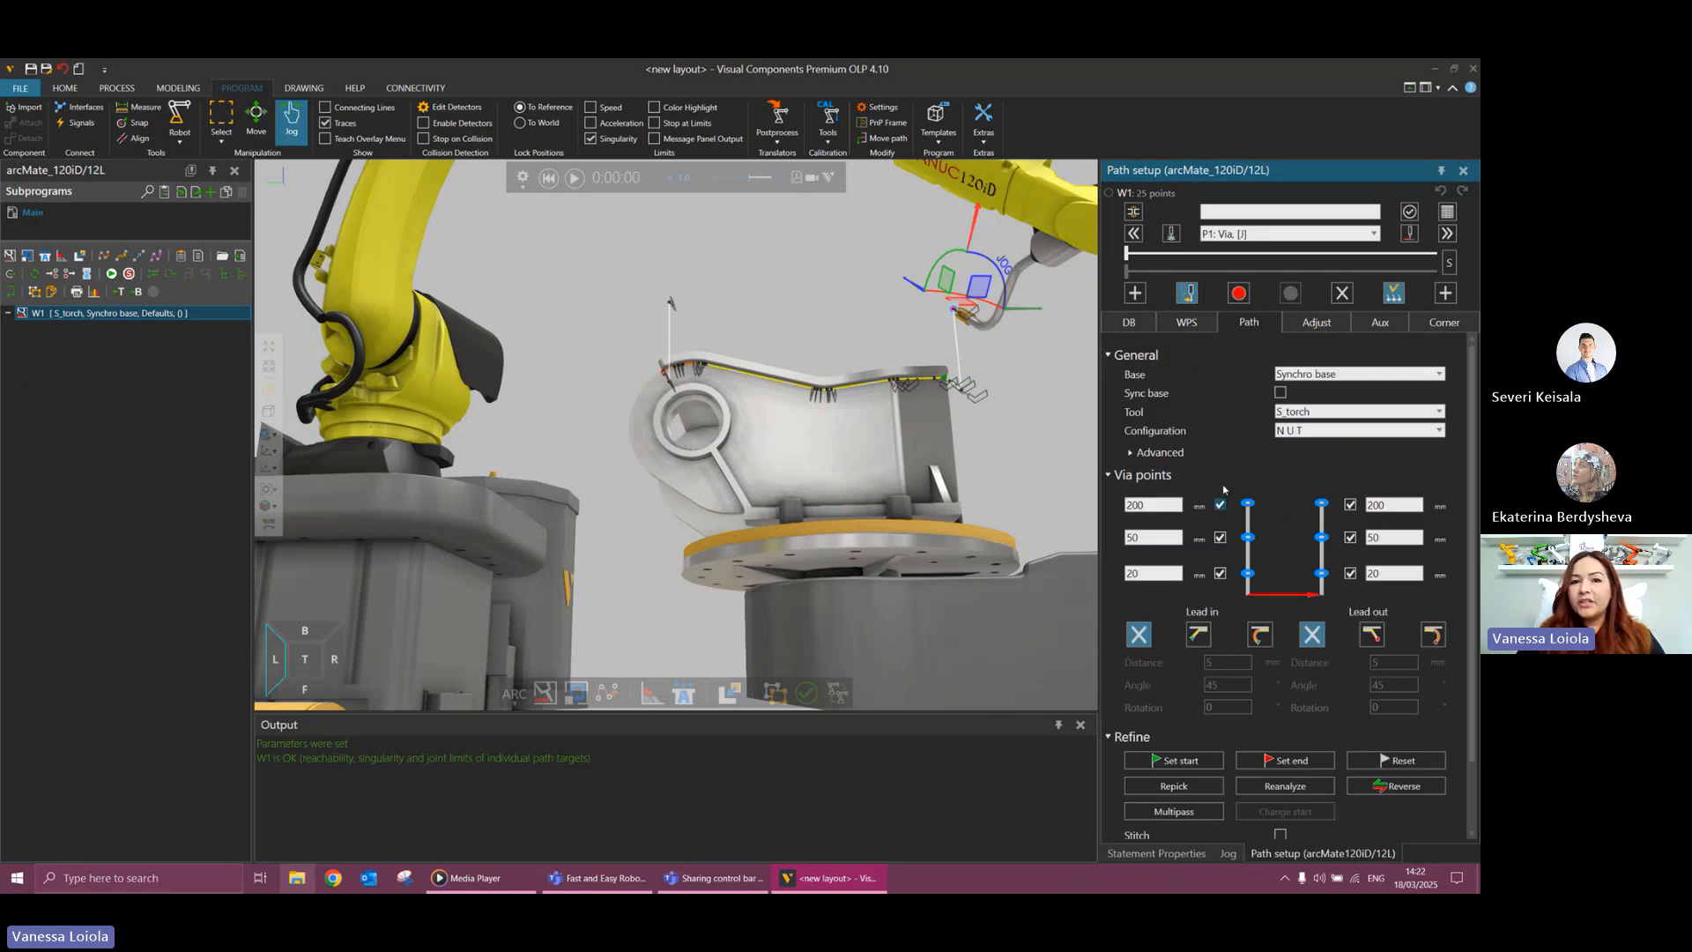
click(1312, 327)
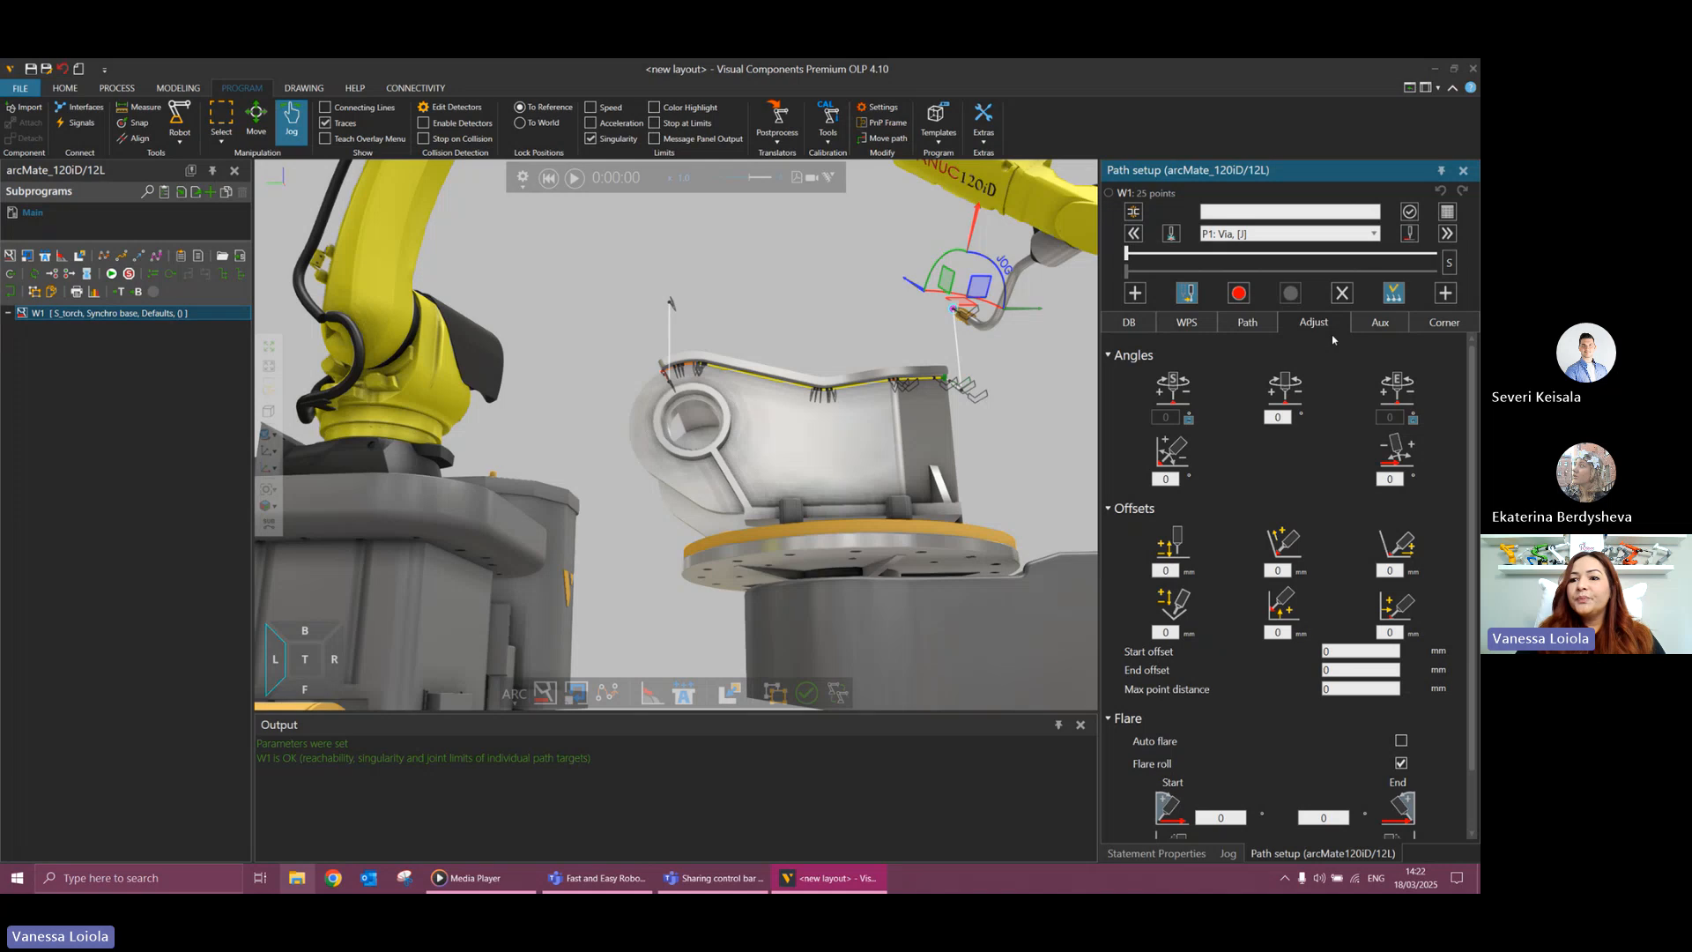
click(1378, 323)
click(1429, 329)
scroll(835, 493, down, 3)
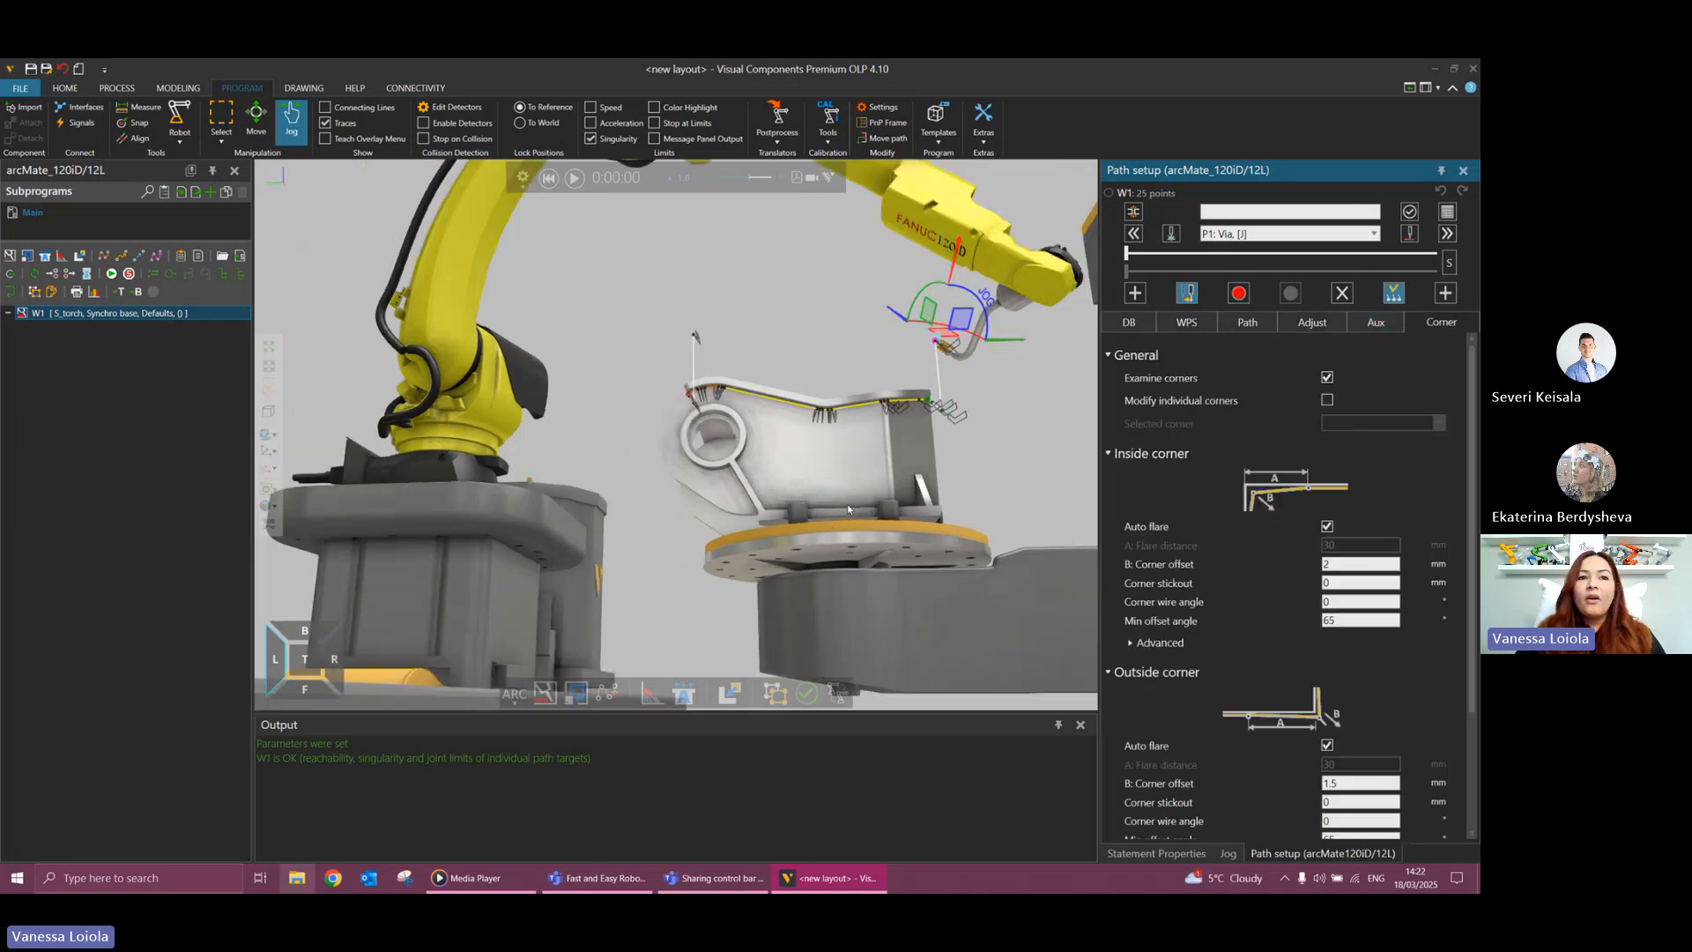
Simulate weld path W1 from the start with the positioner locked, and reset the simulation.
click(549, 179)
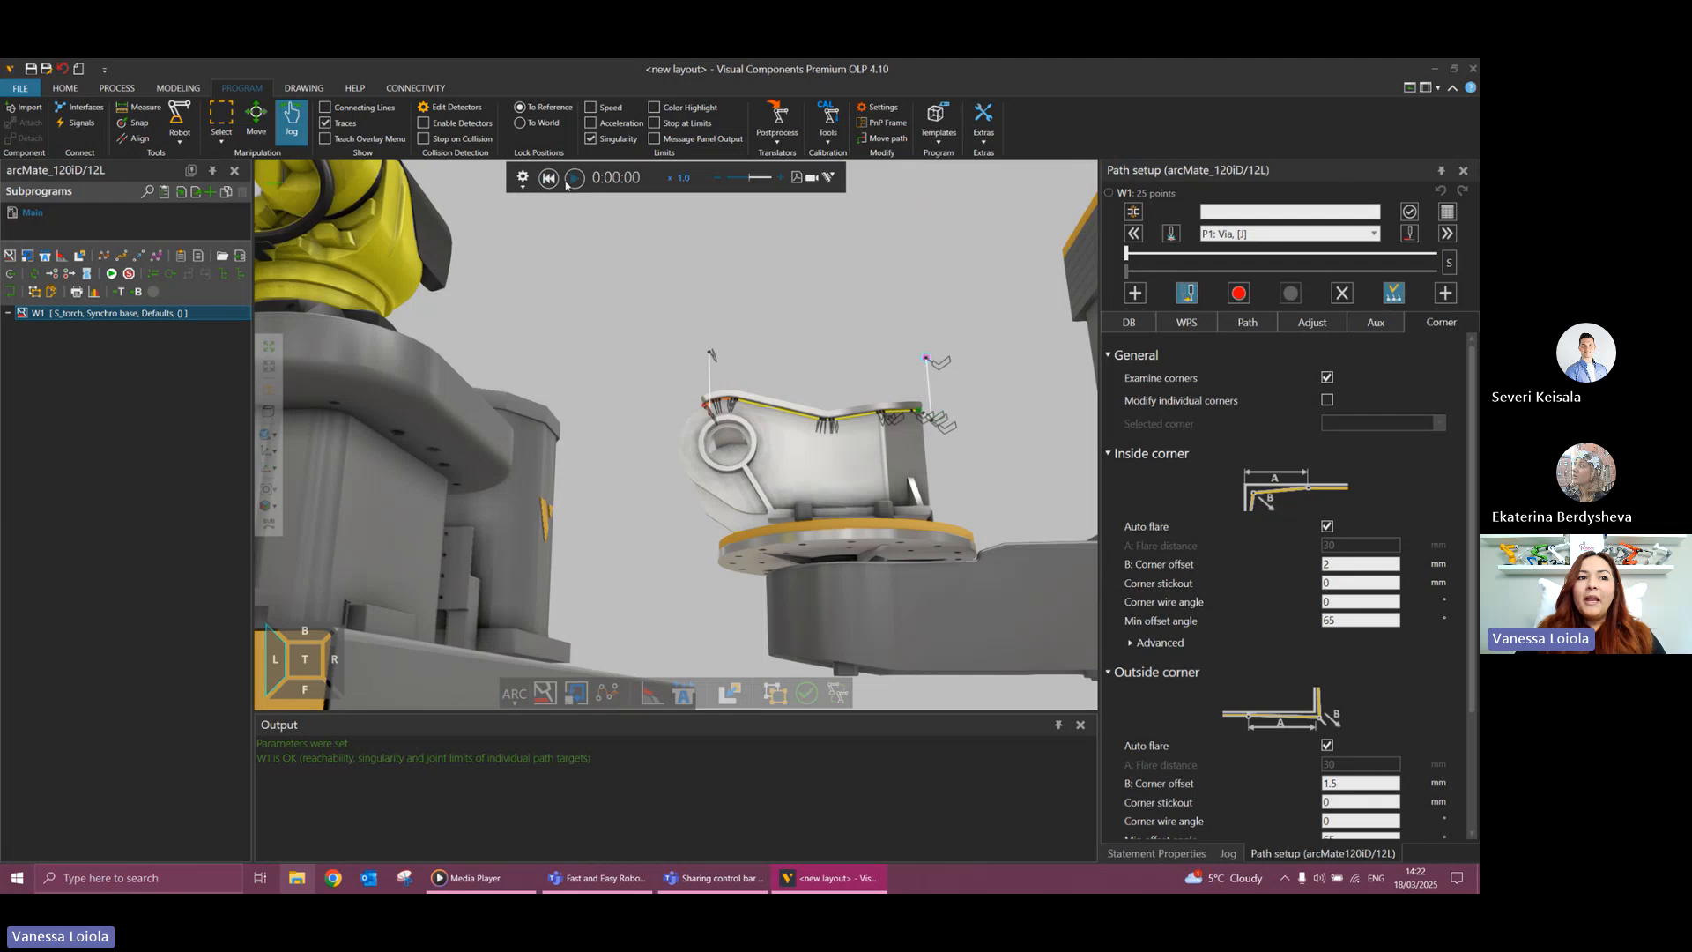
click(574, 180)
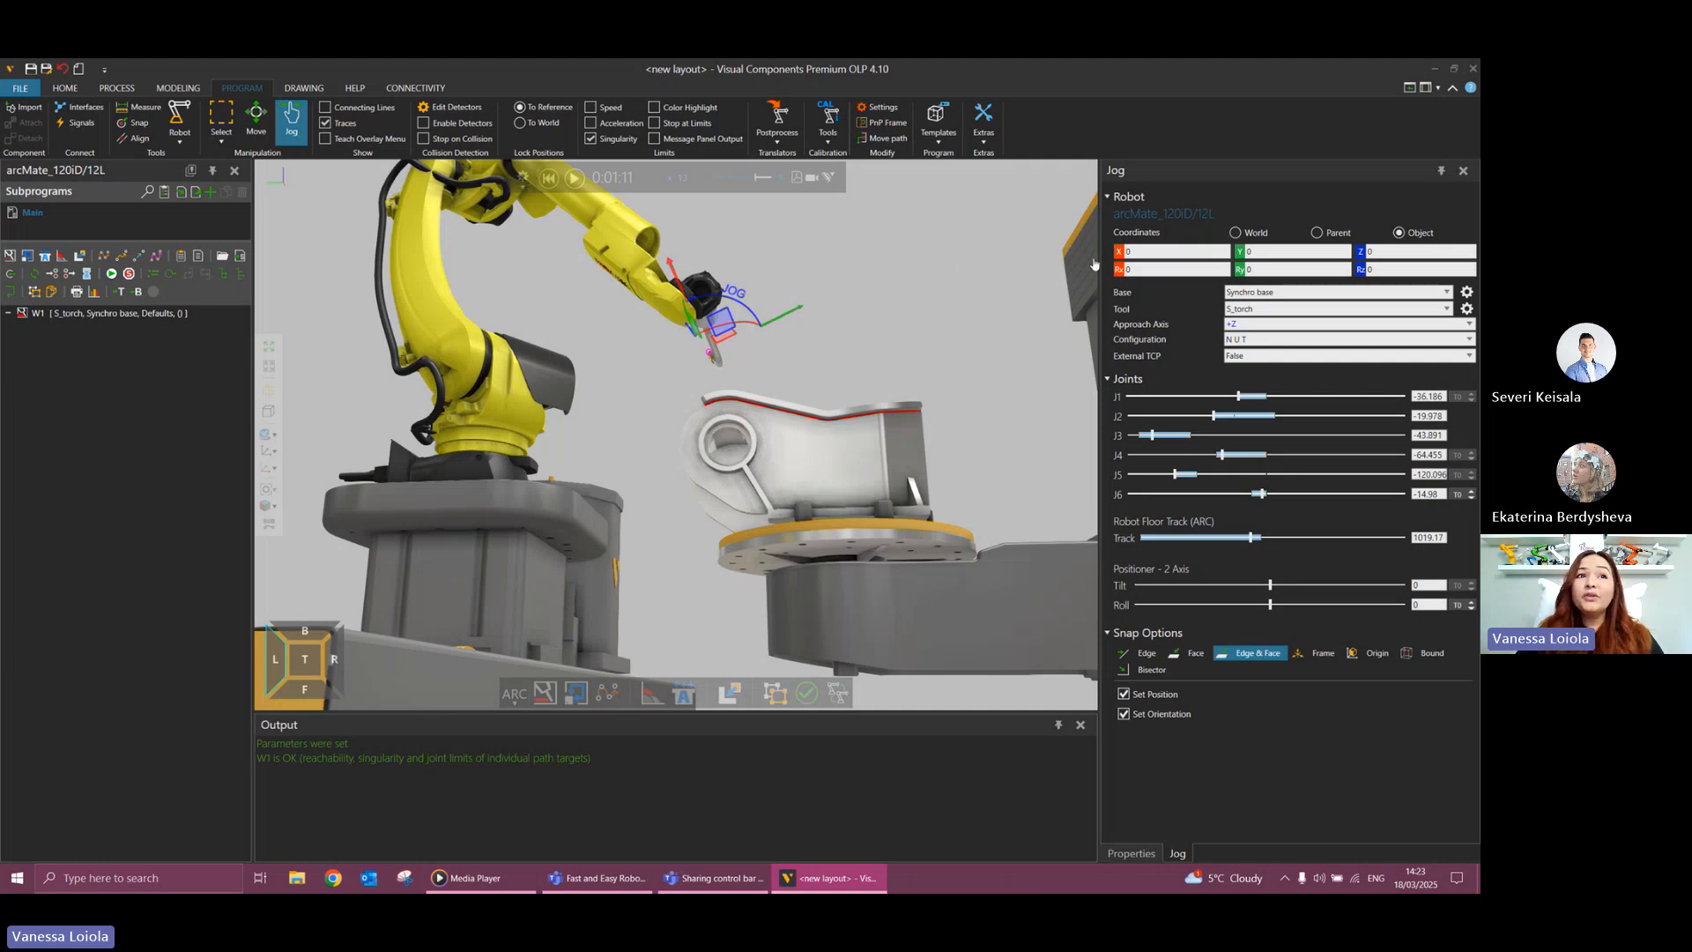
click(546, 178)
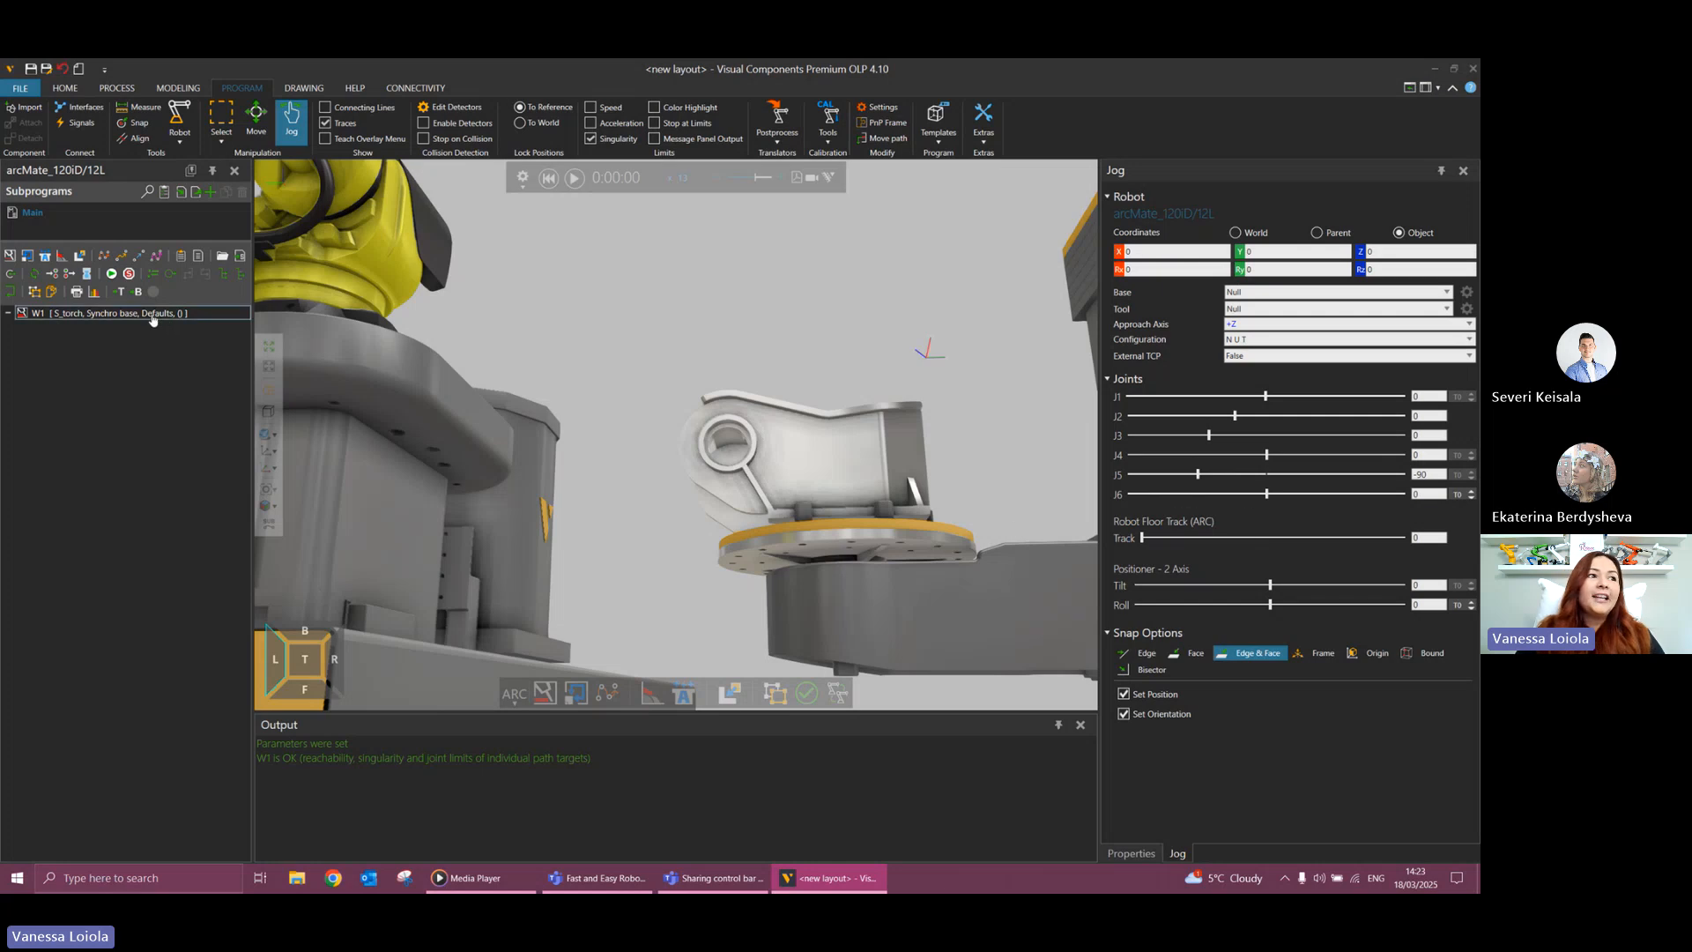
Reopen the setup of weld path W1 and set its auxiliary-axis positioner mode to PA/B.
double_click(226, 317)
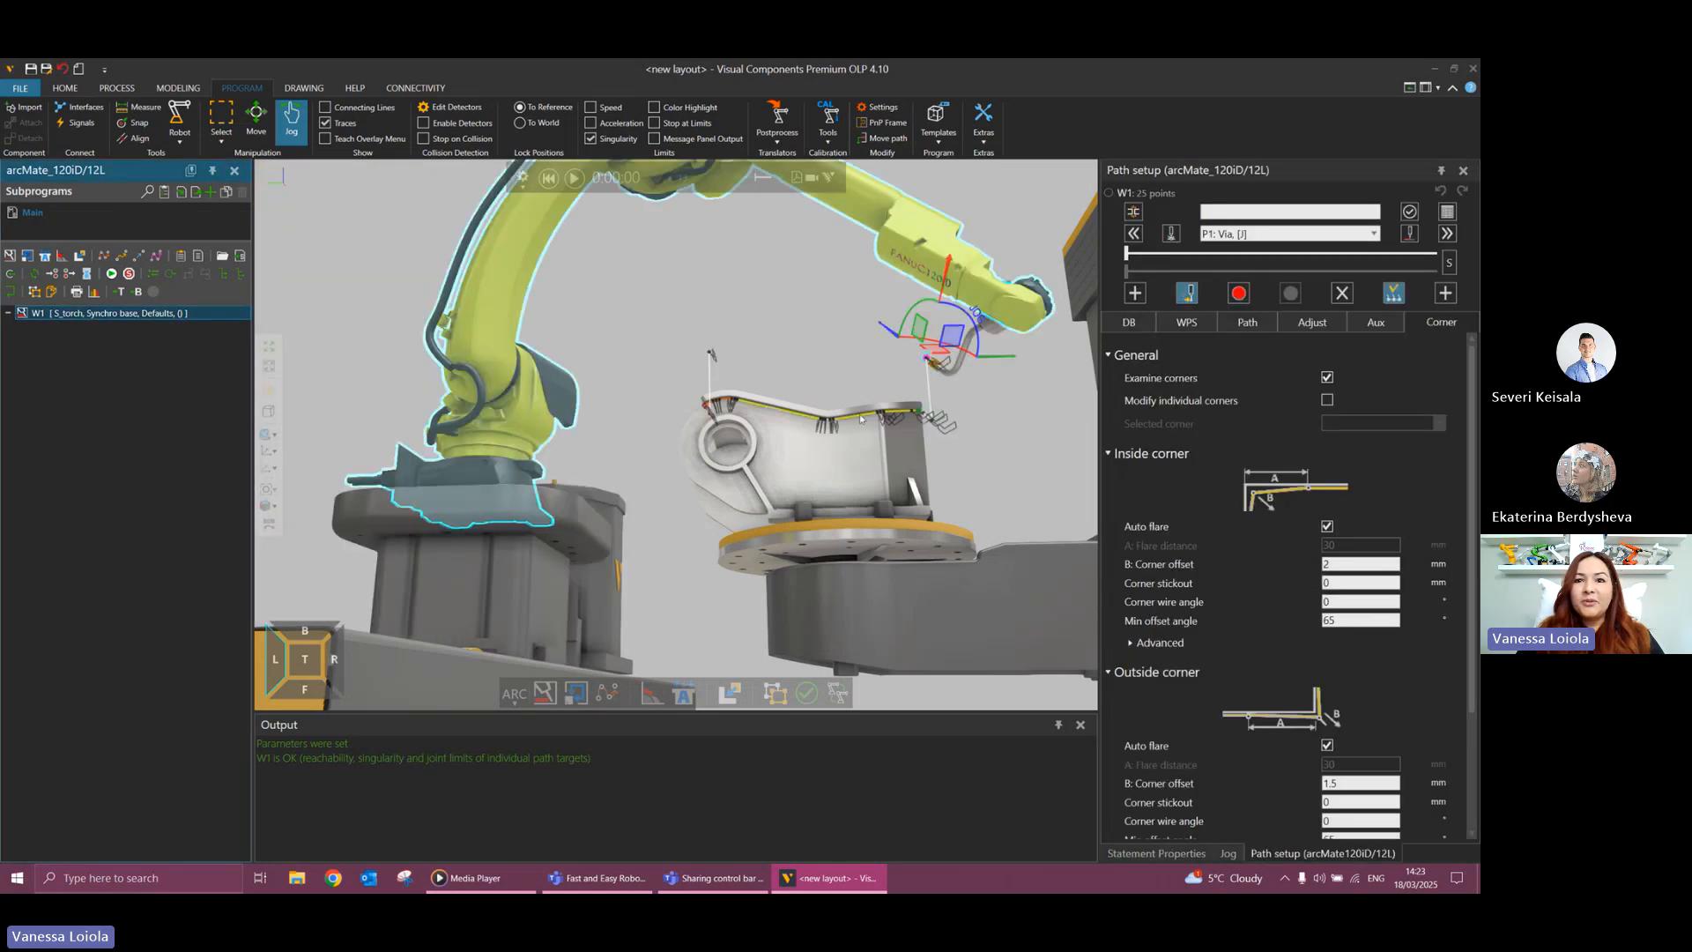
click(1377, 326)
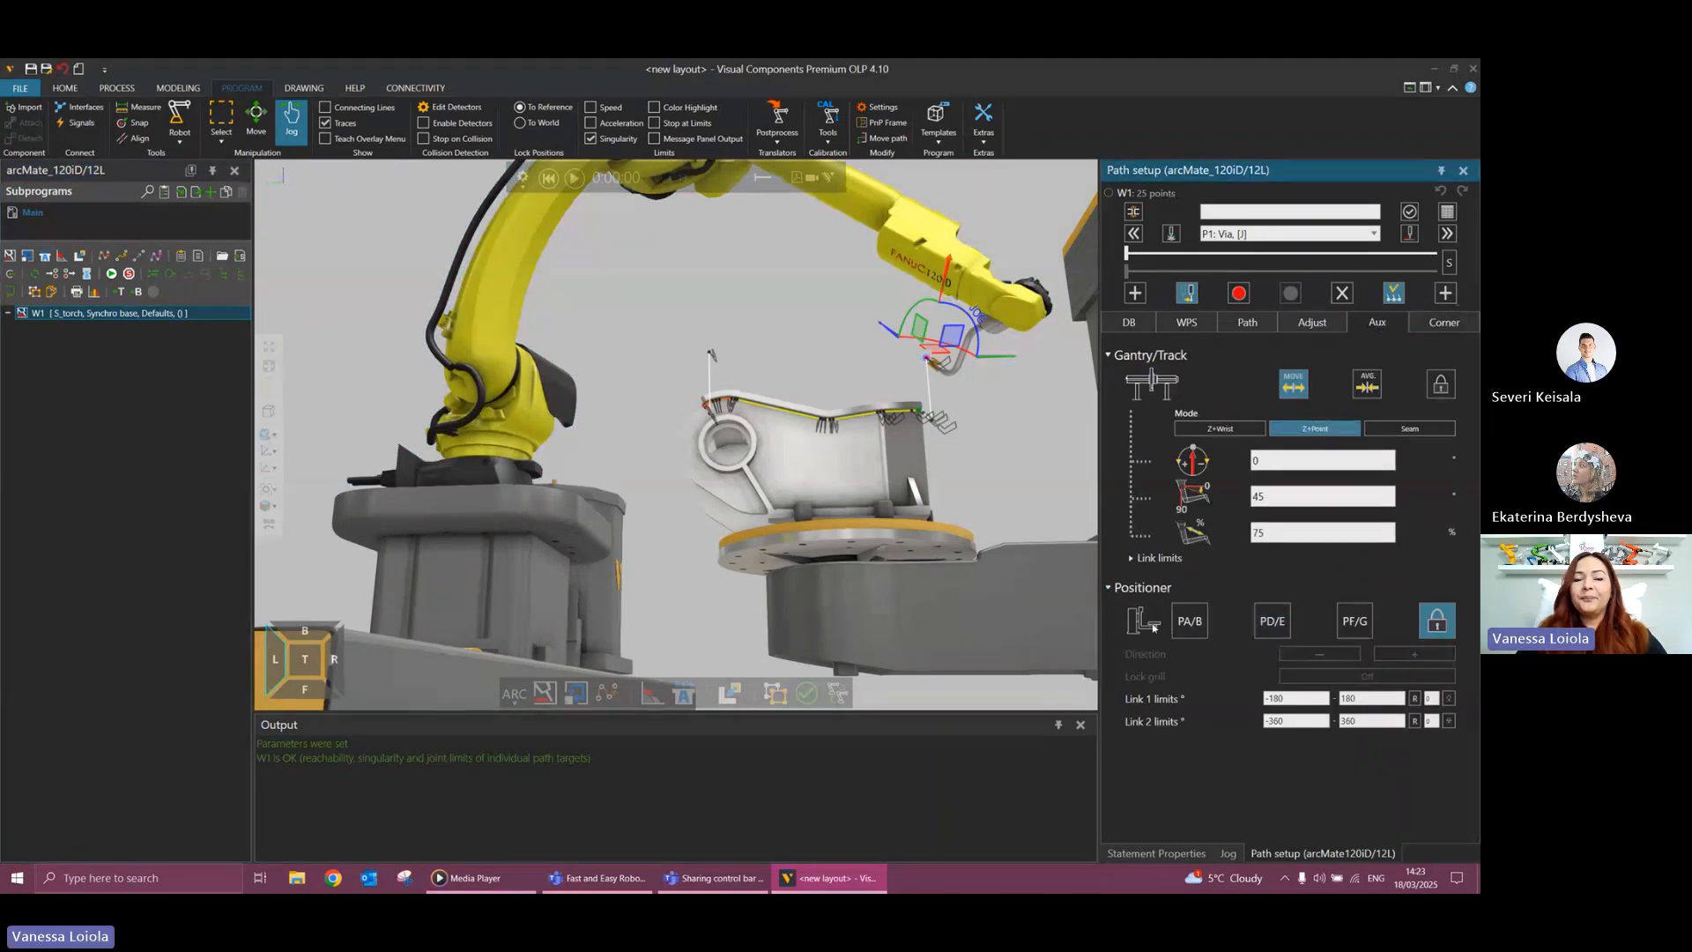
click(1203, 626)
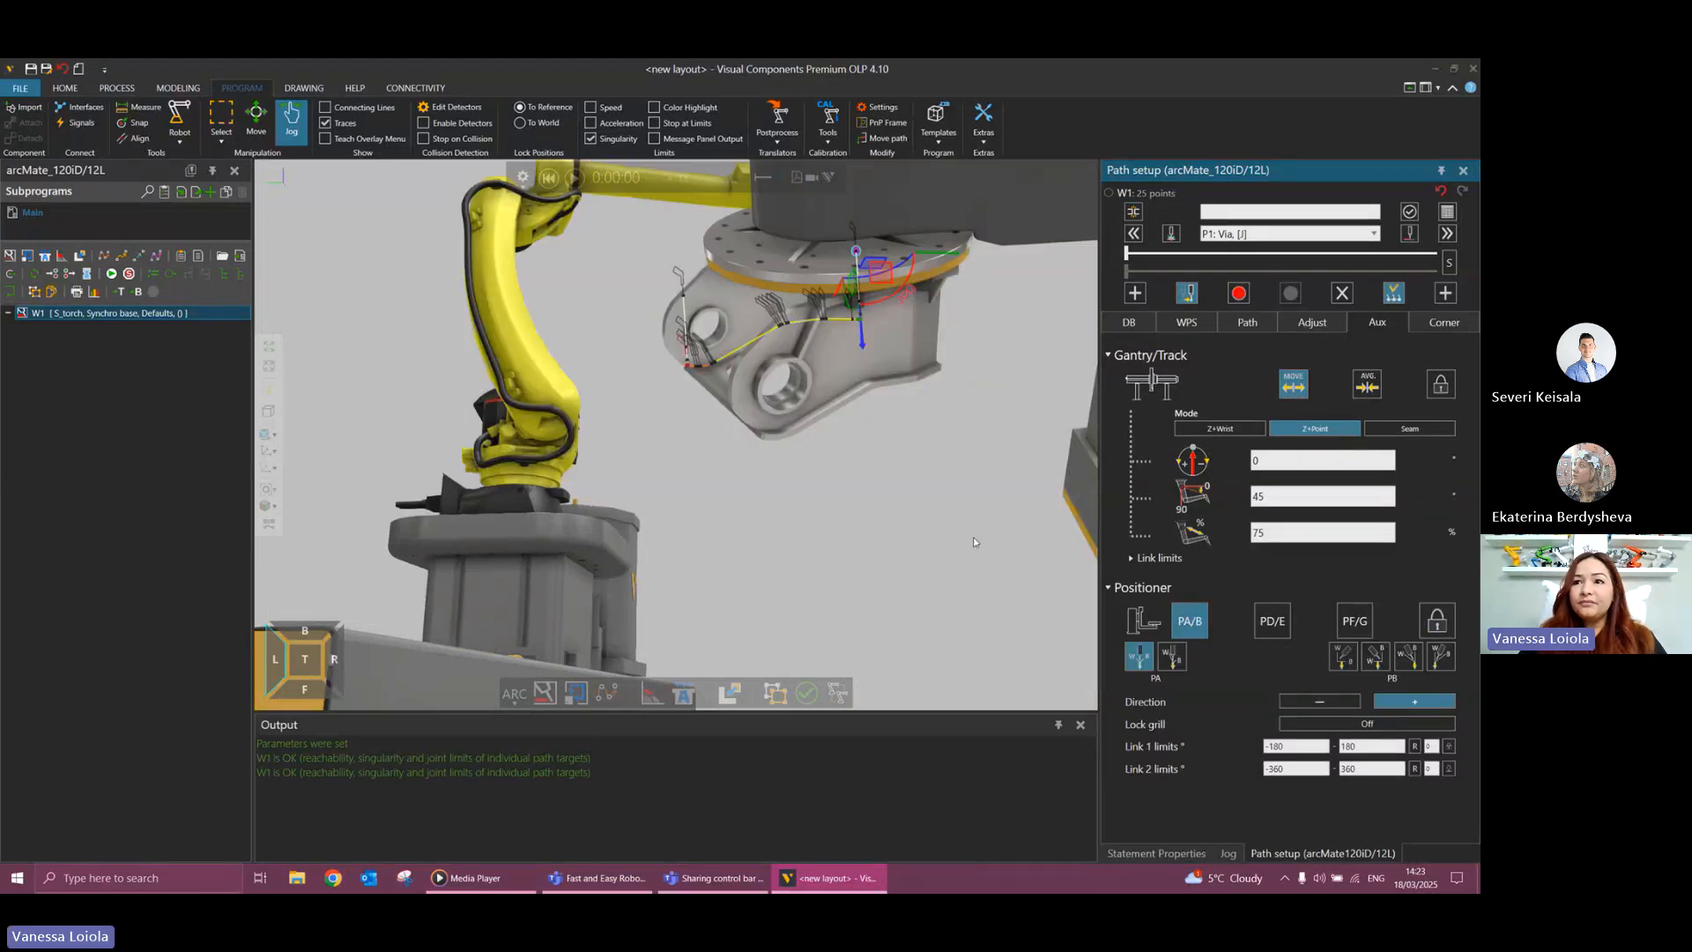
Simulate weld path W1 with the positioner moving in PA/B mode, watching the cell from above.
scroll(975, 515, down, 2)
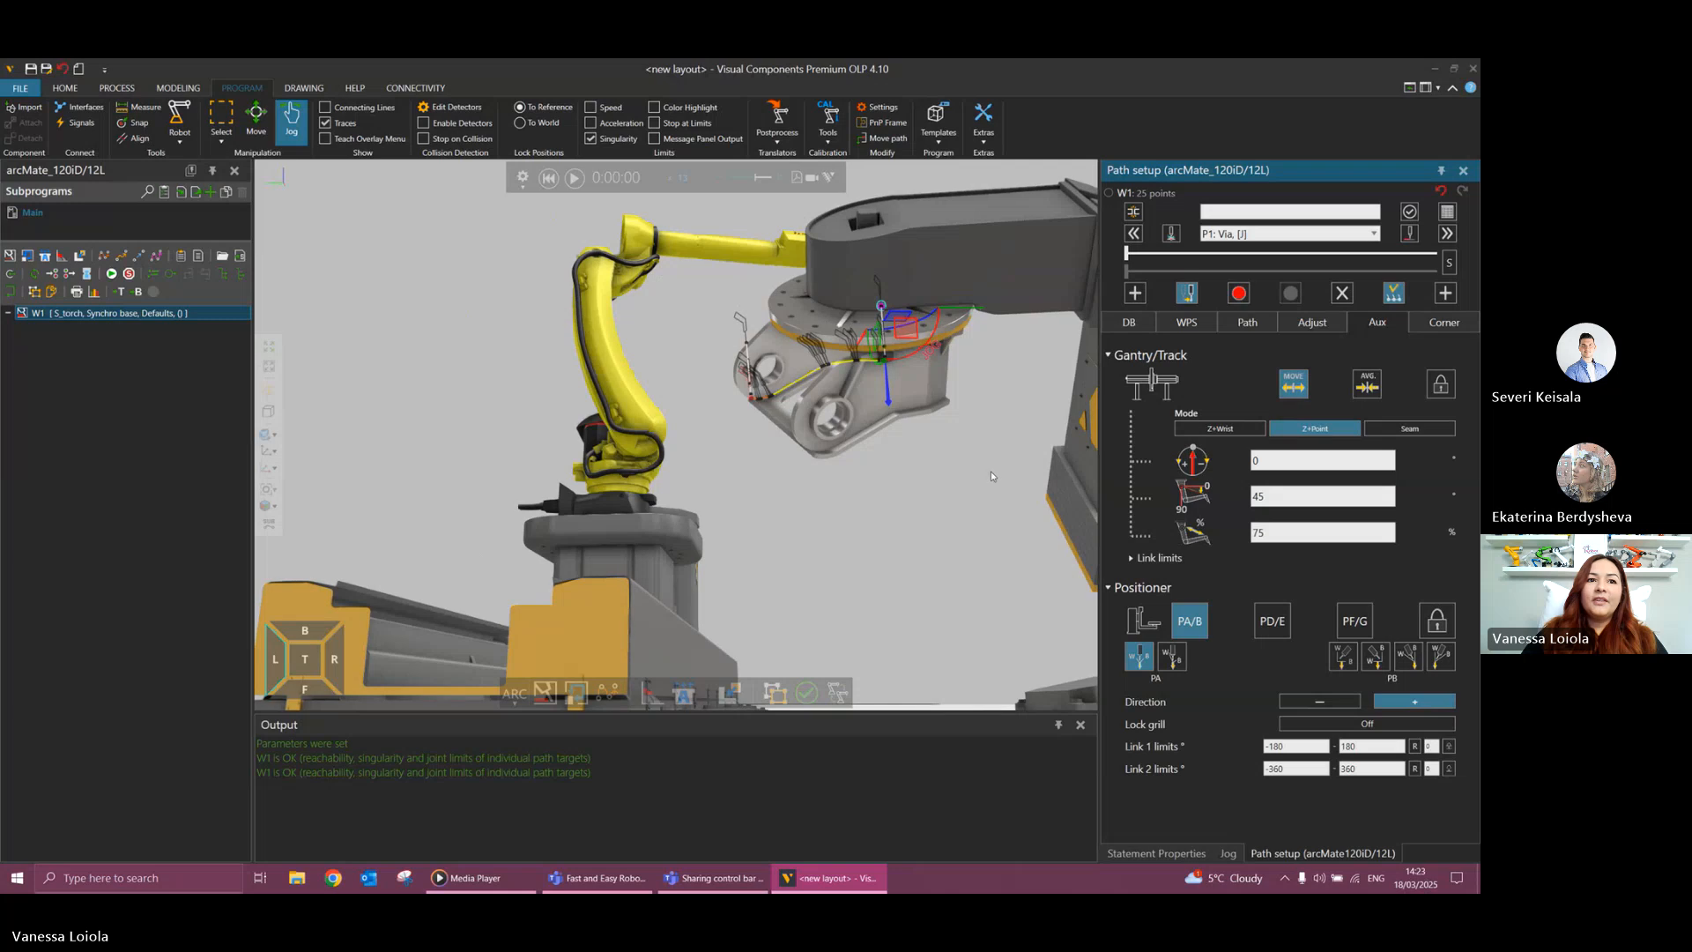
right_drag(991, 470, 982, 558)
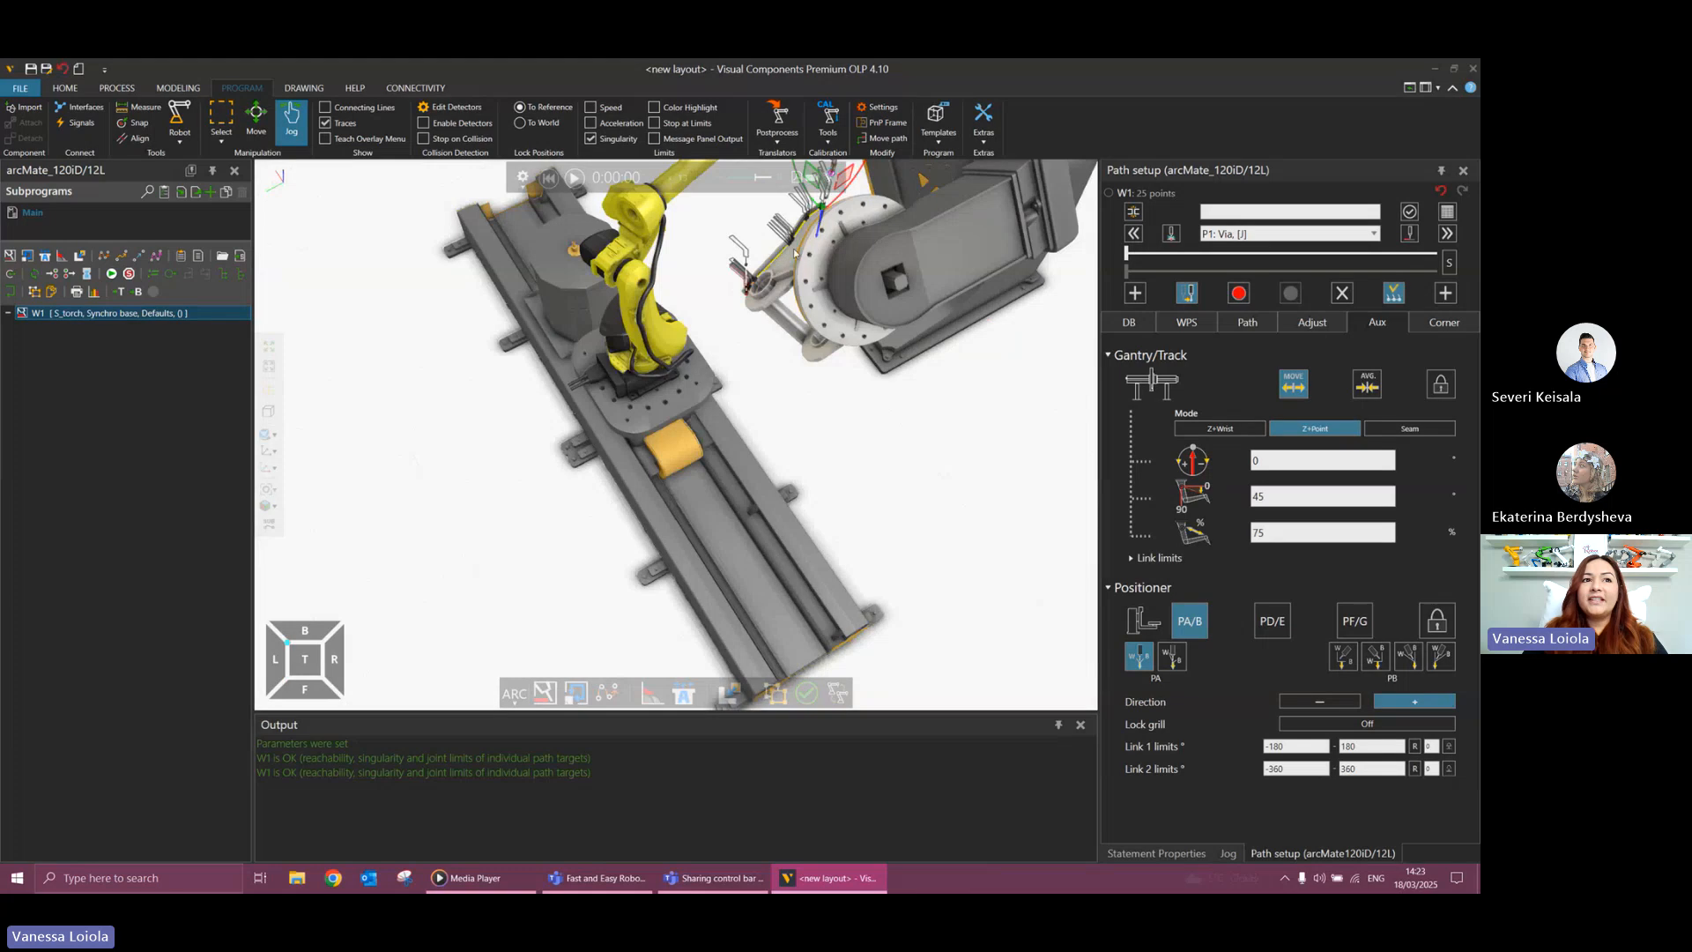
scroll(831, 389, down, 3)
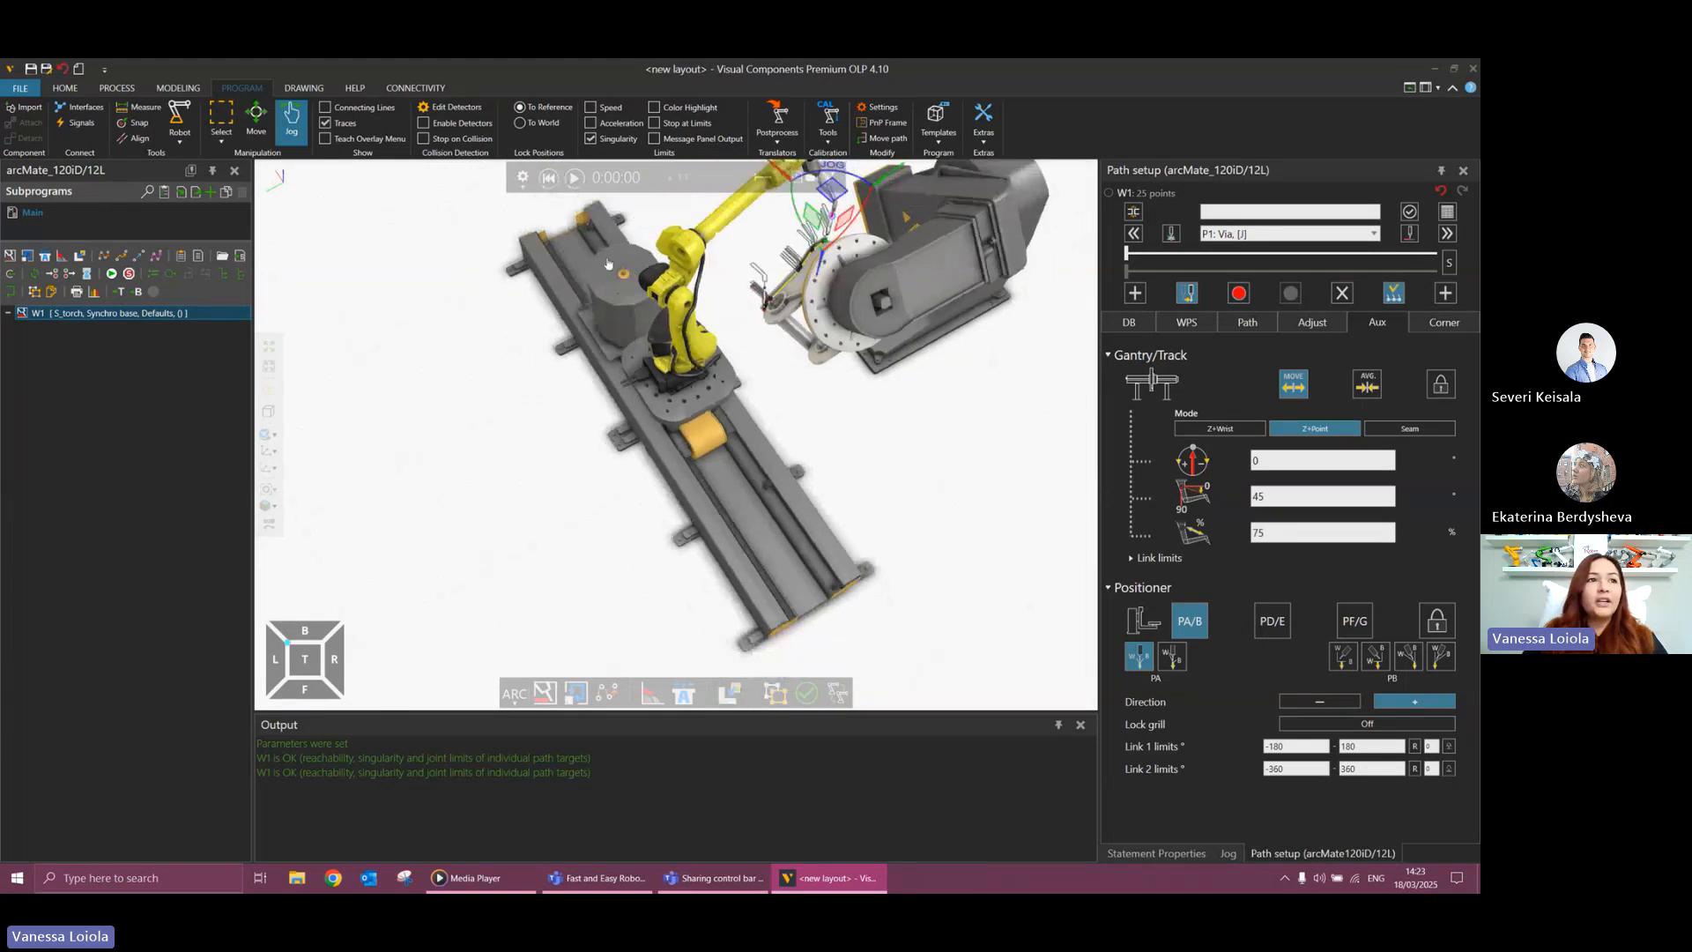
click(574, 178)
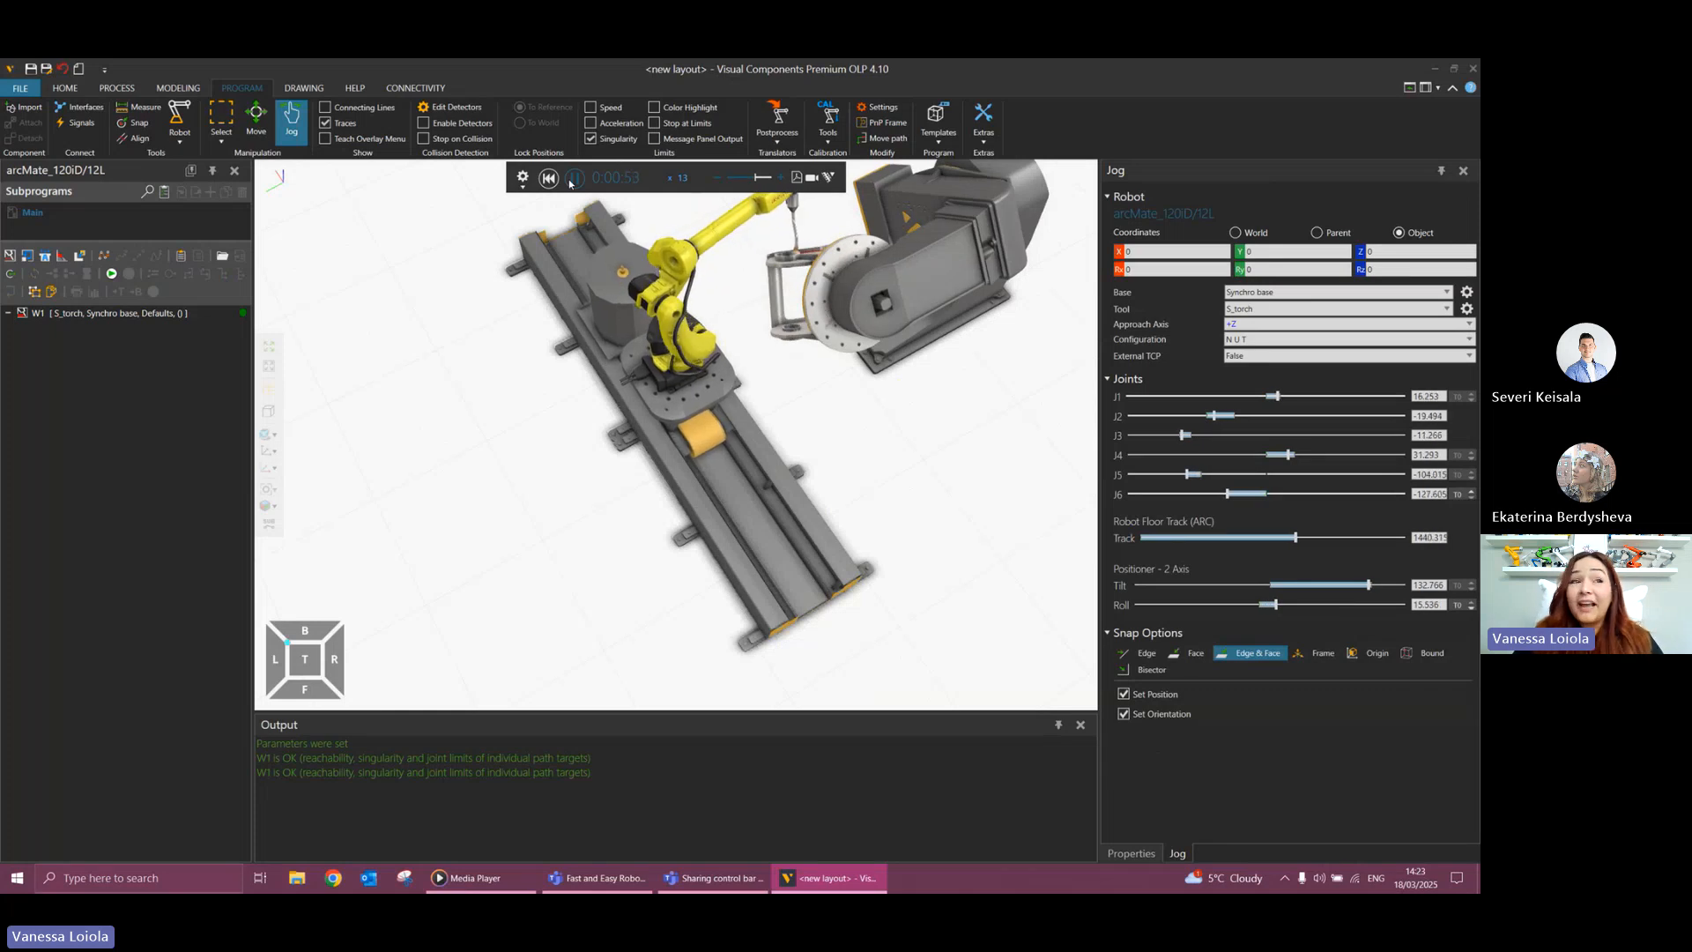
click(570, 184)
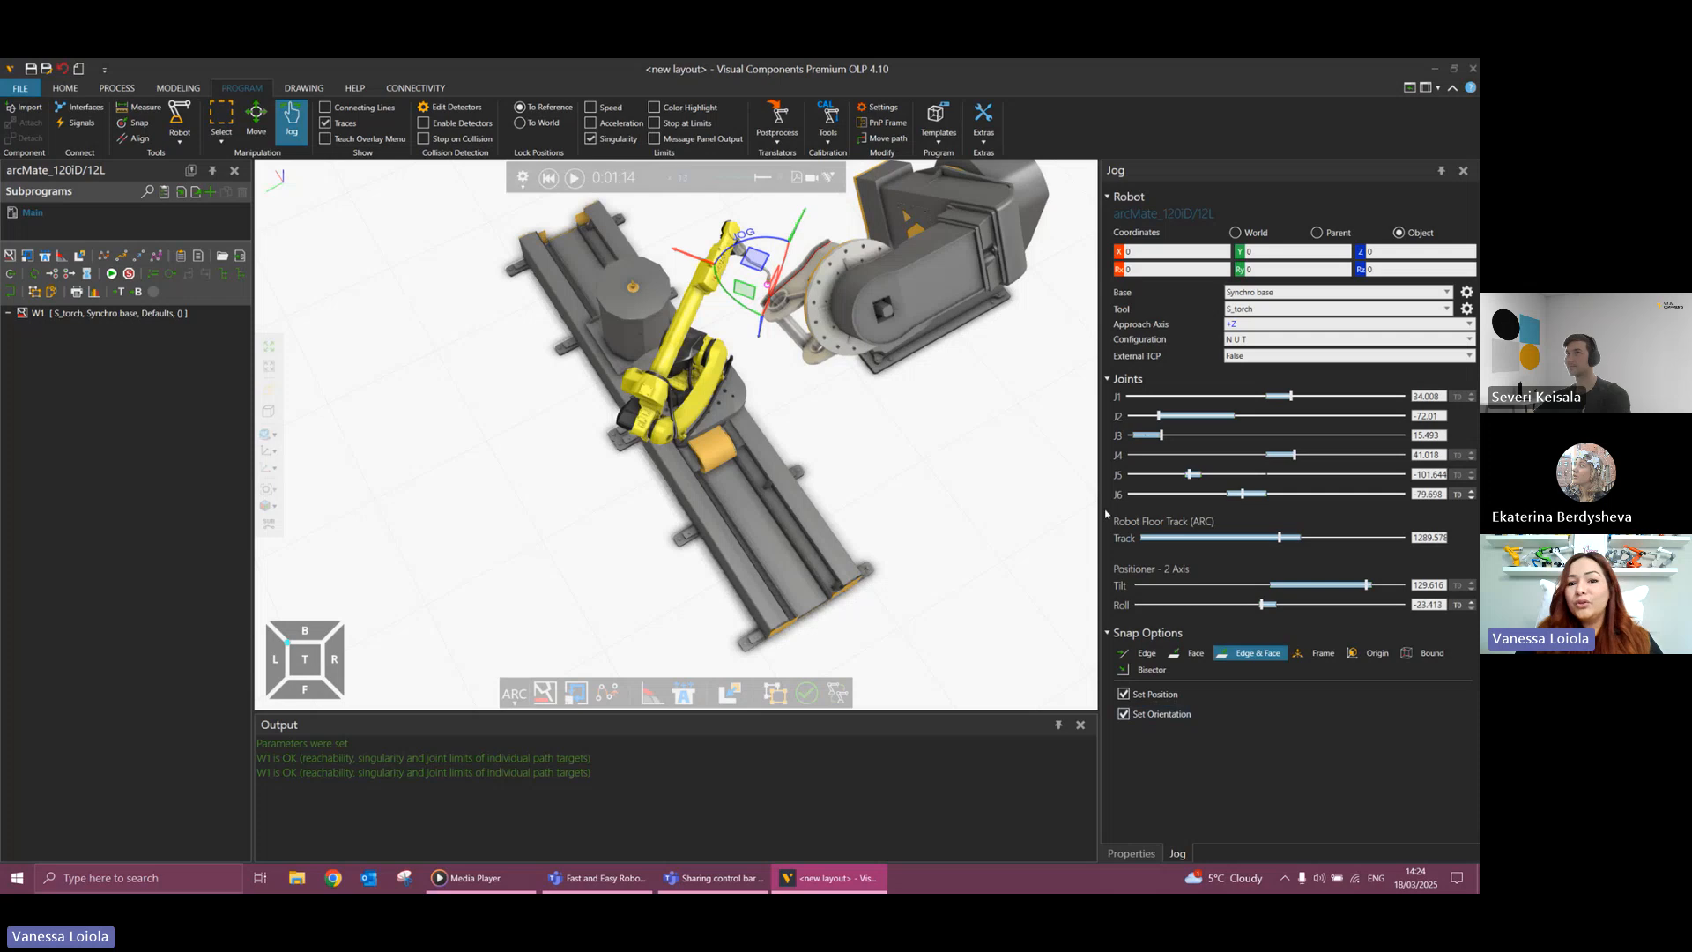
Reopen the setup of weld path W1 and examine its points on the tilted workpiece from above.
click(185, 315)
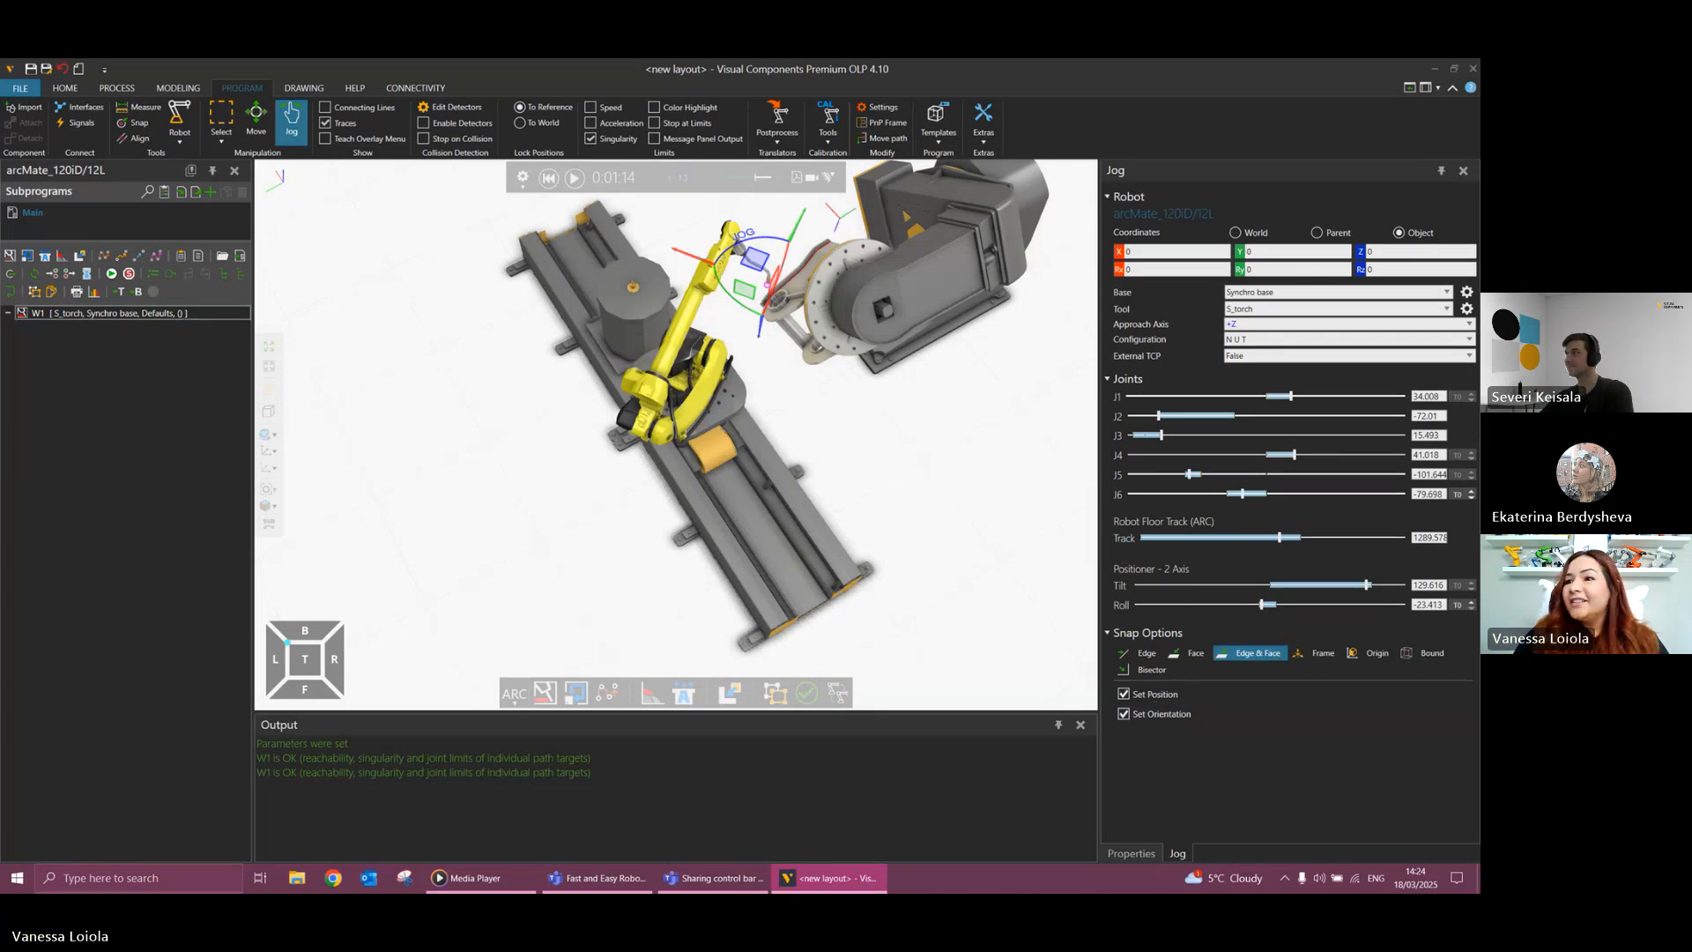
click(185, 315)
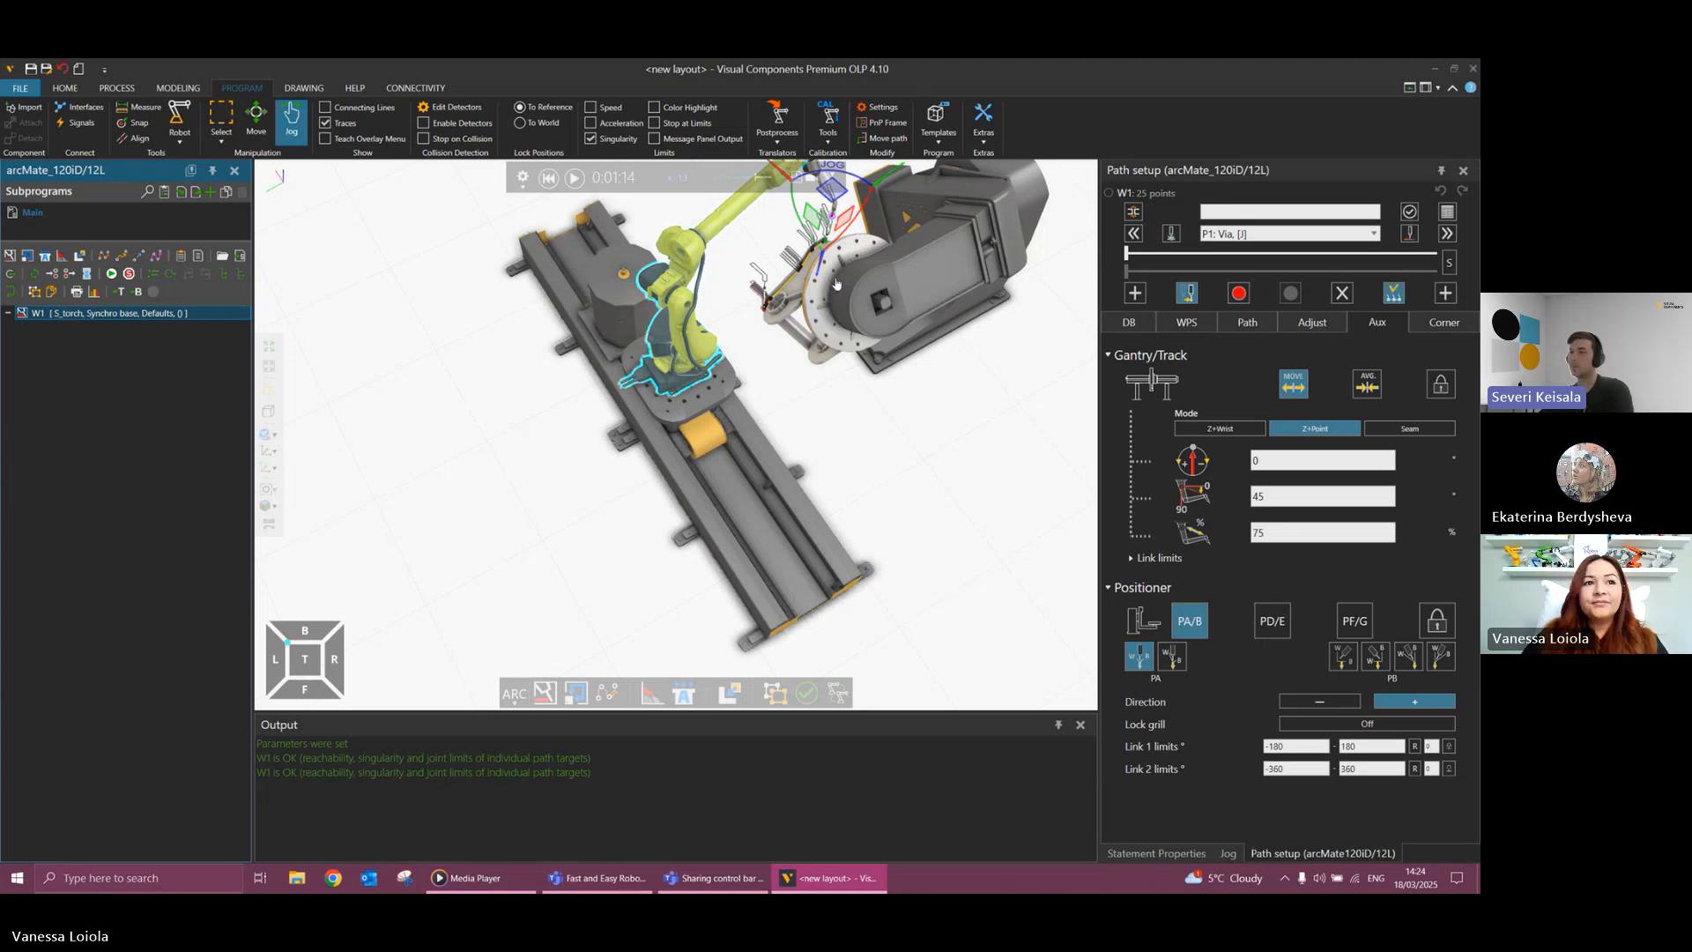
scroll(798, 269, up, 3)
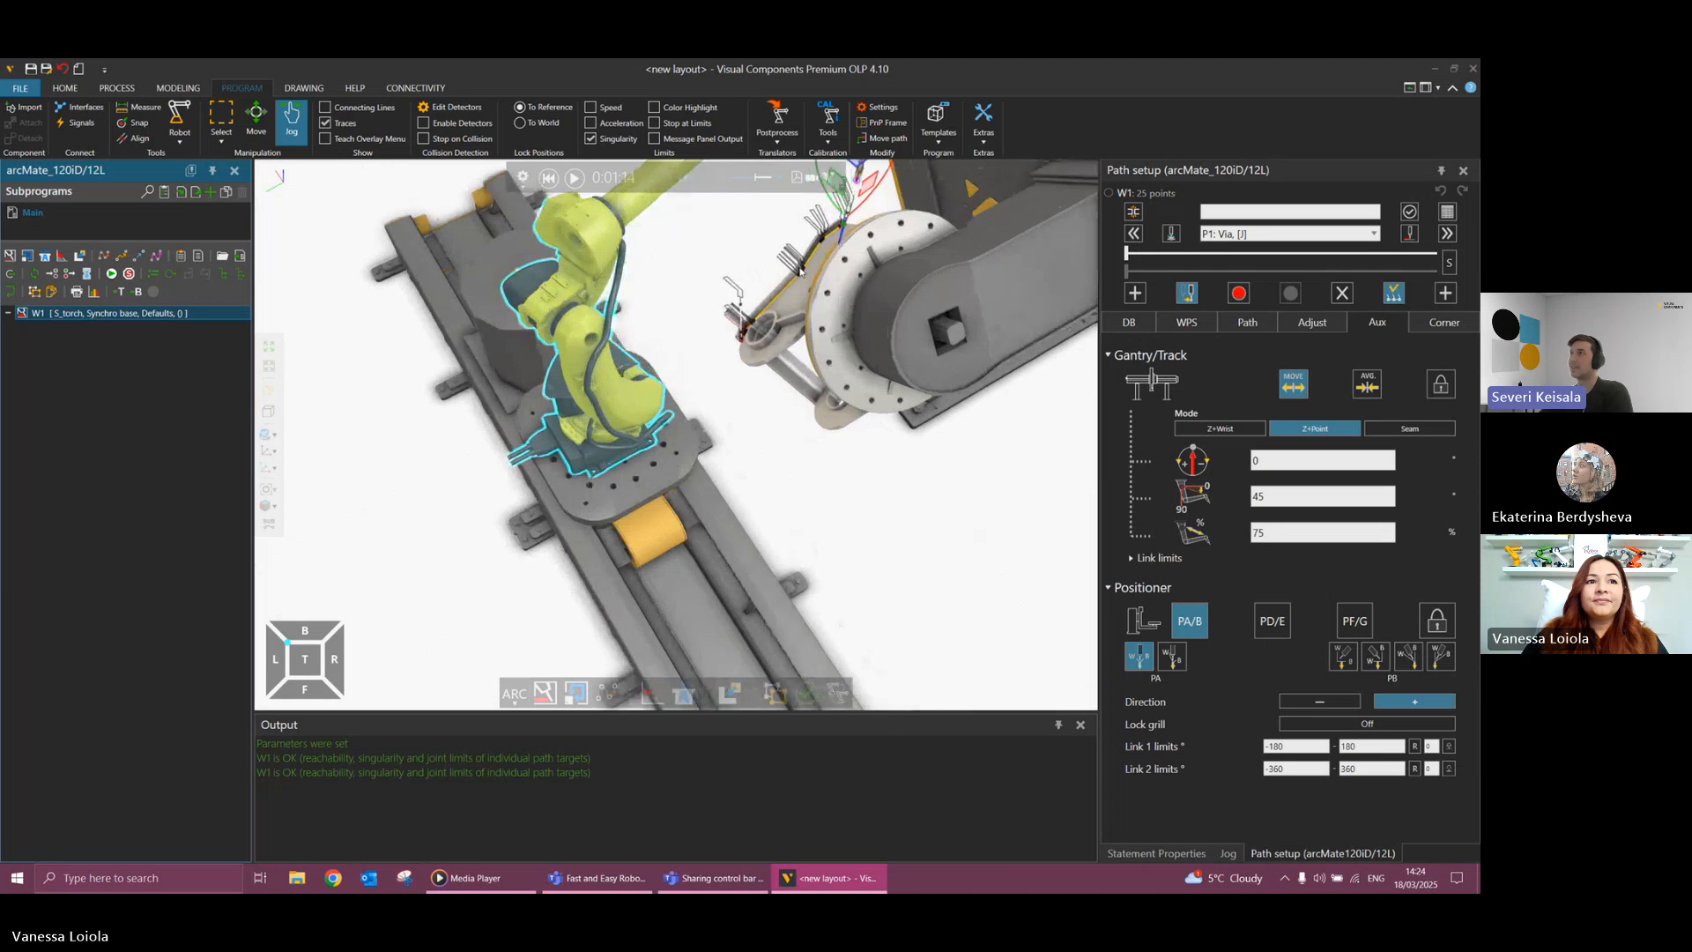
right_drag(798, 268, 755, 293)
scroll(806, 295, up, 2)
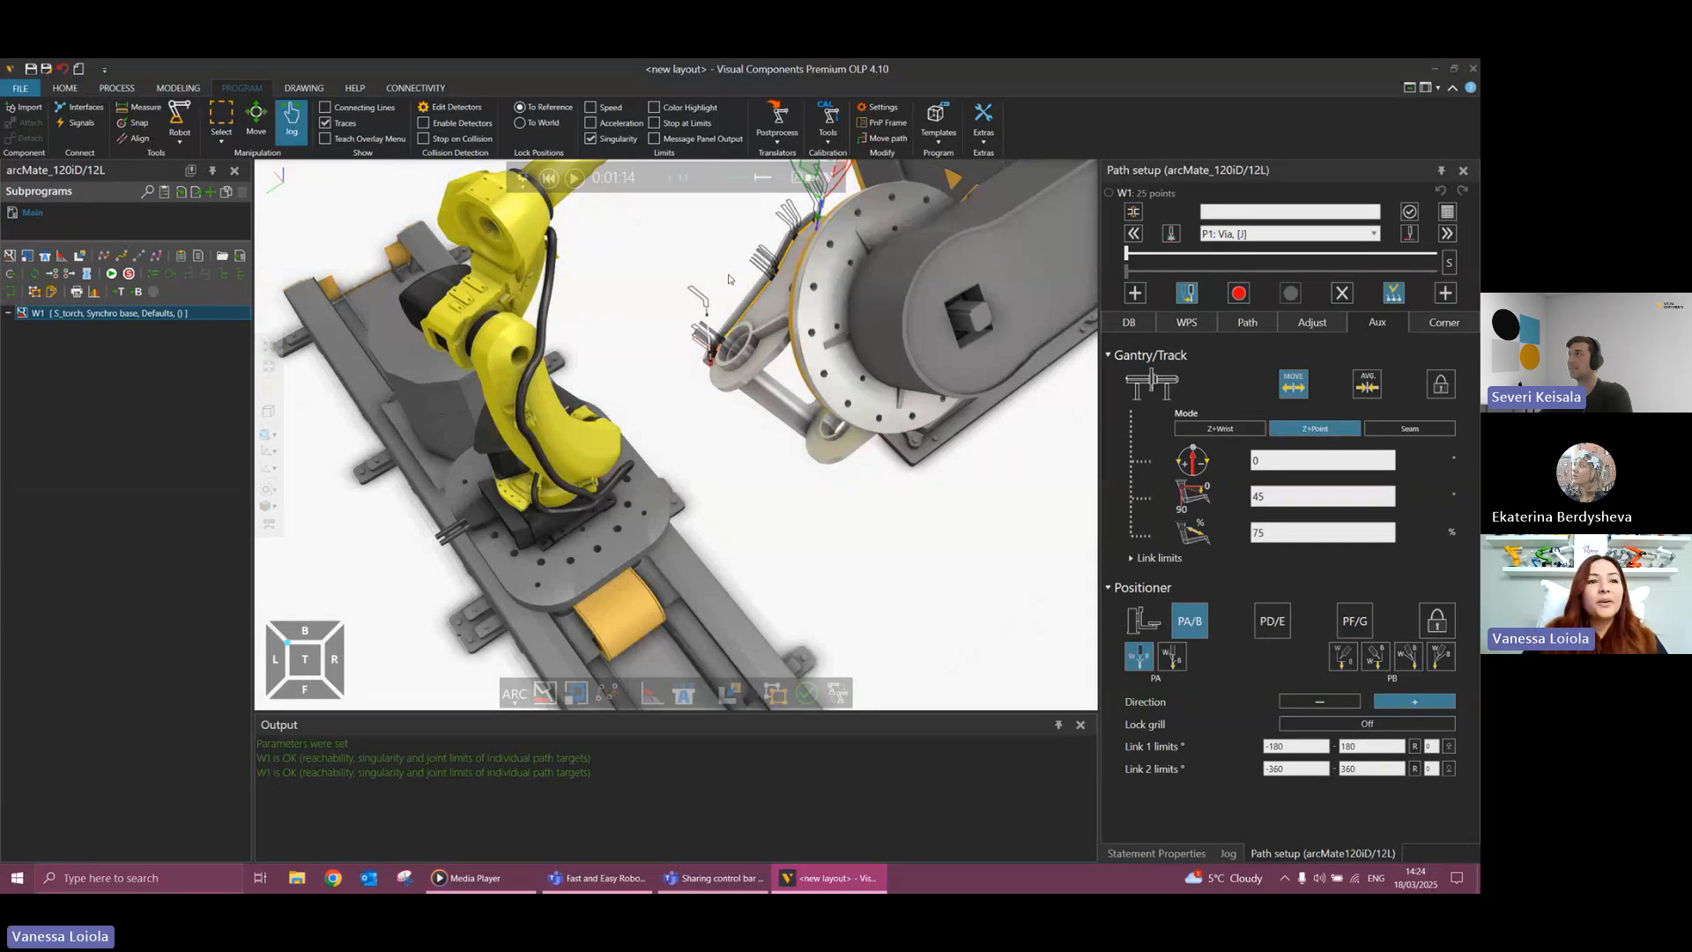
scroll(731, 282, up, 3)
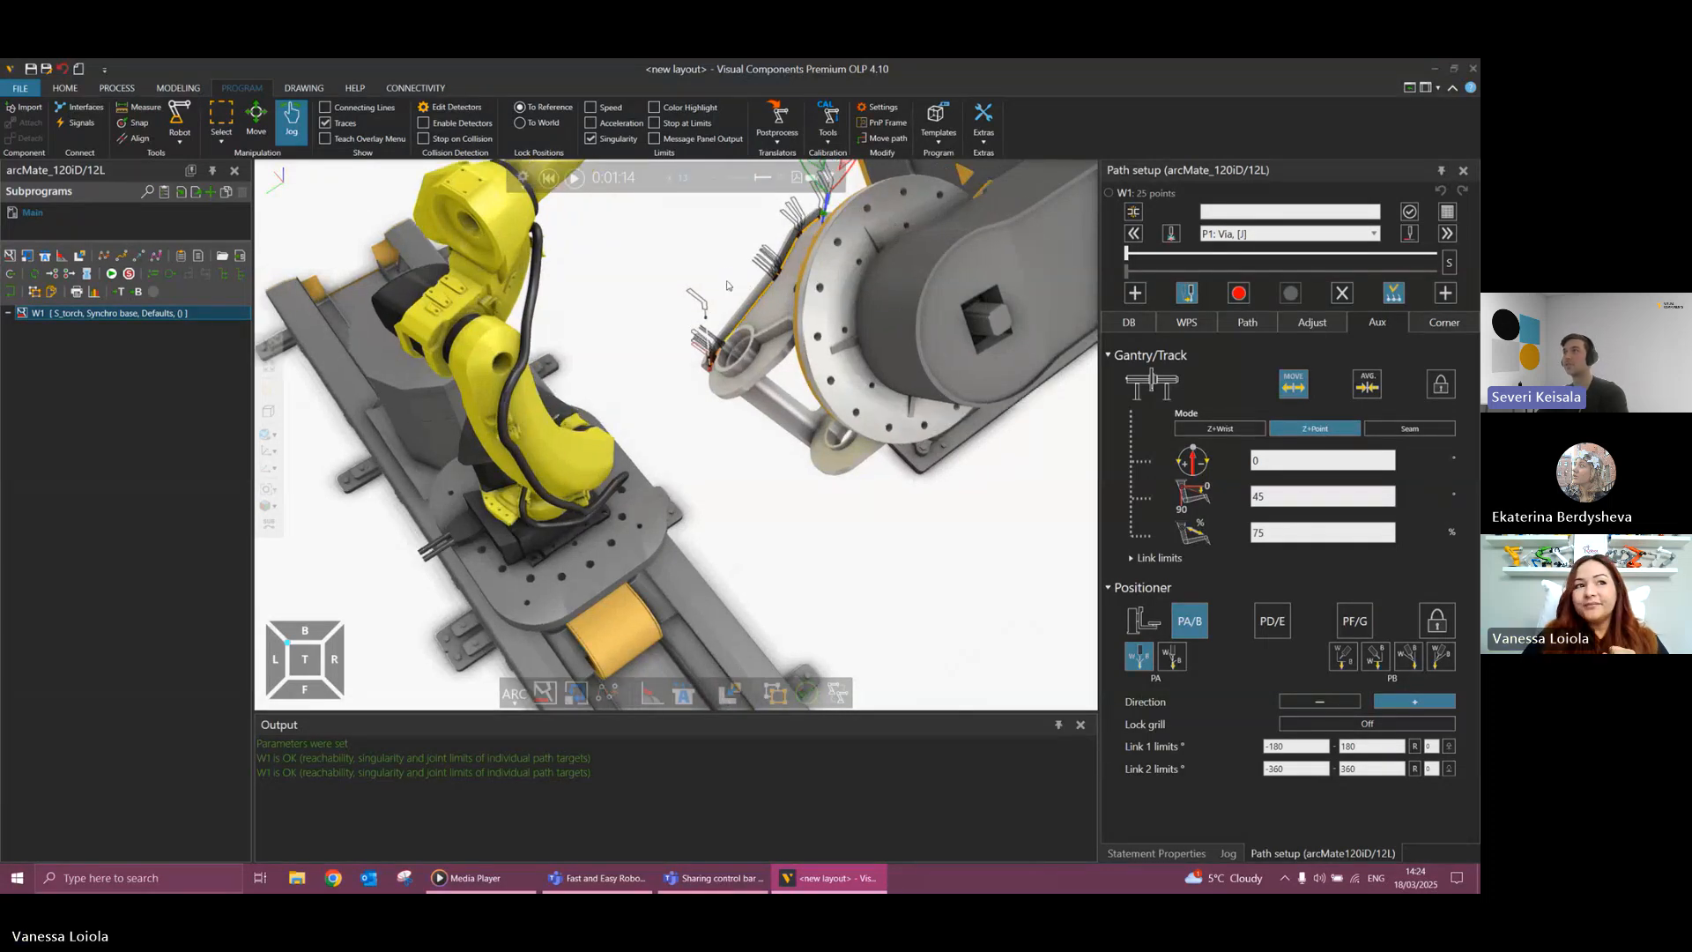
right_drag(737, 319, 735, 351)
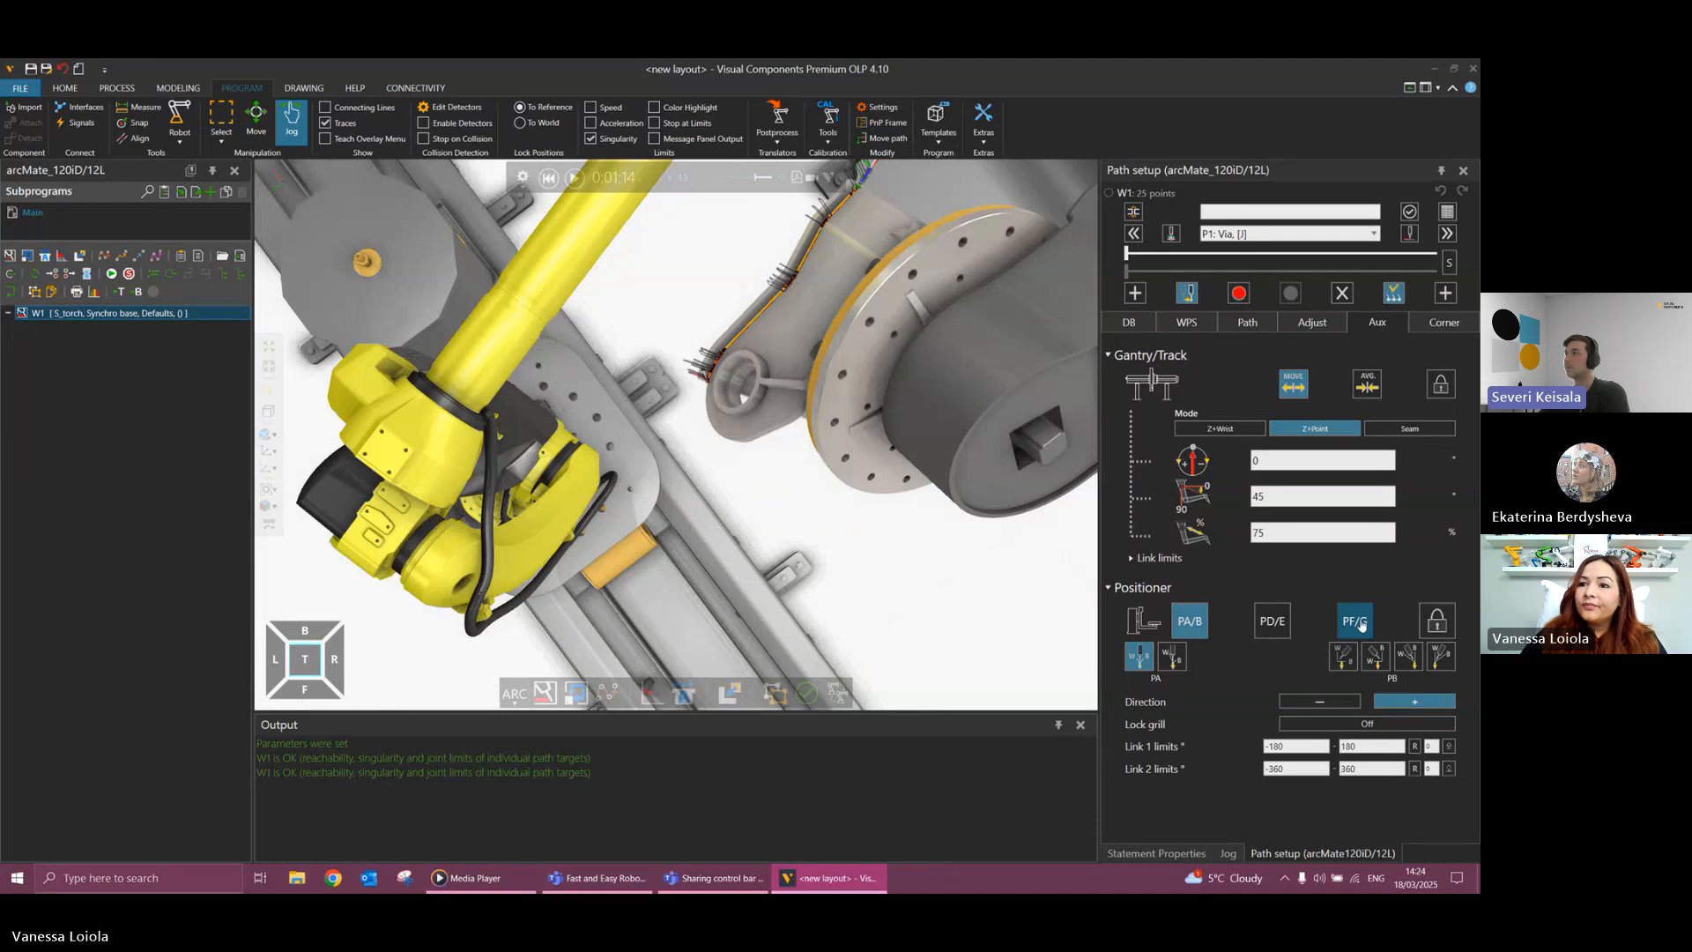
scroll(942, 500, down, 3)
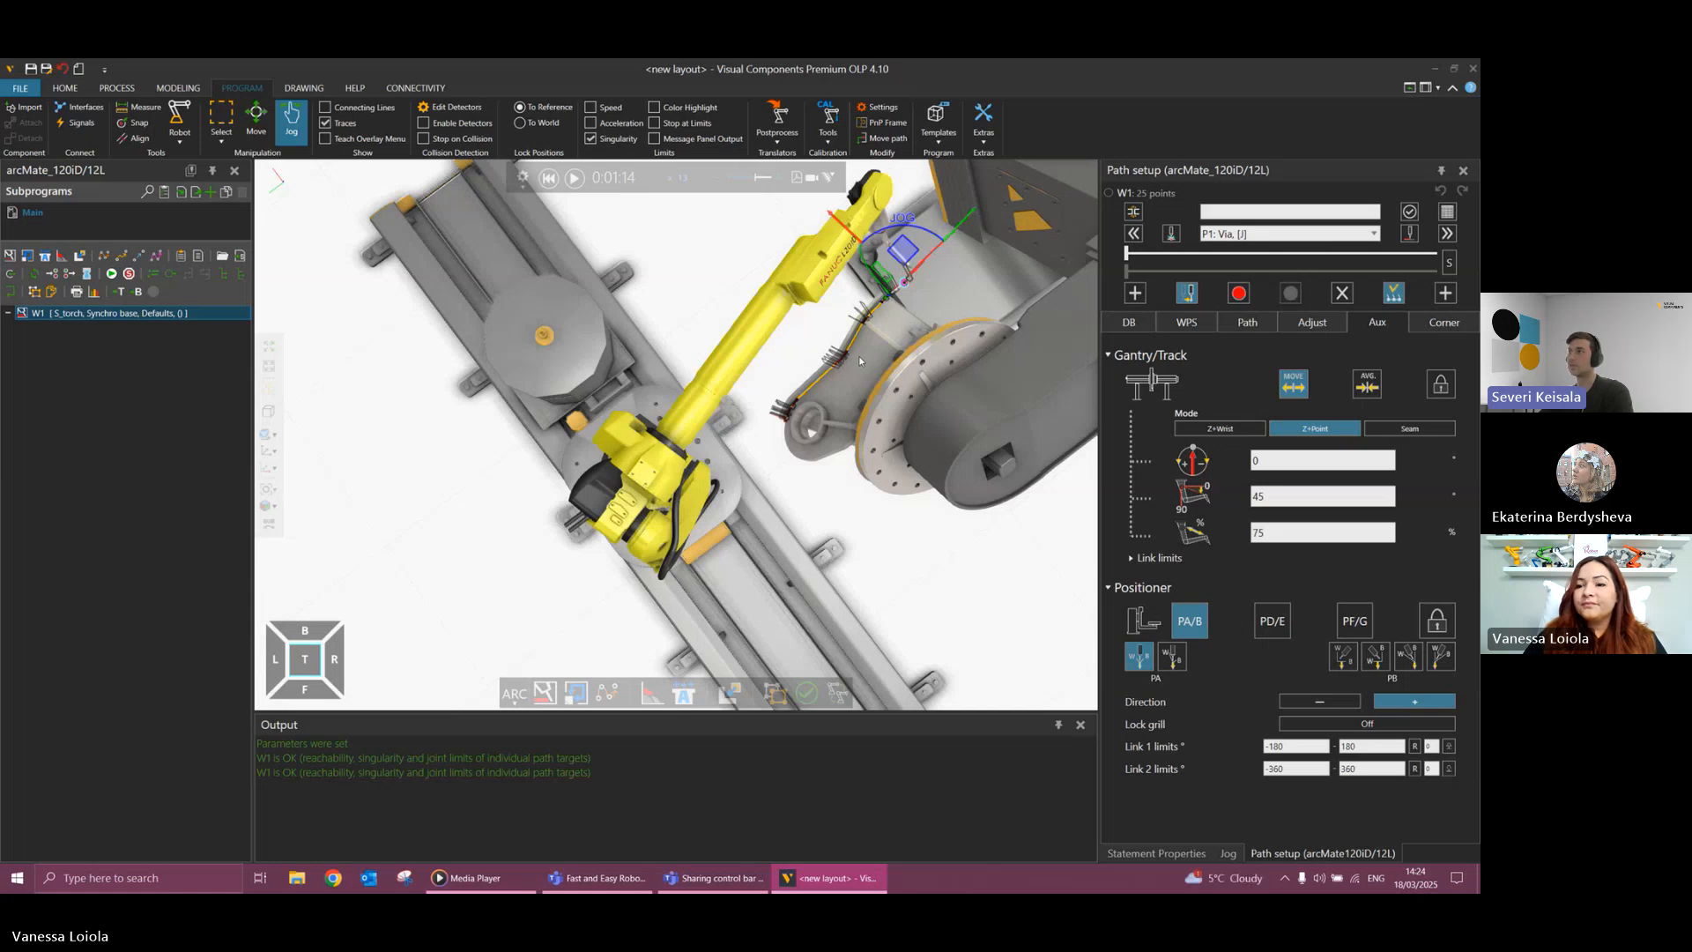
right_drag(829, 368, 776, 278)
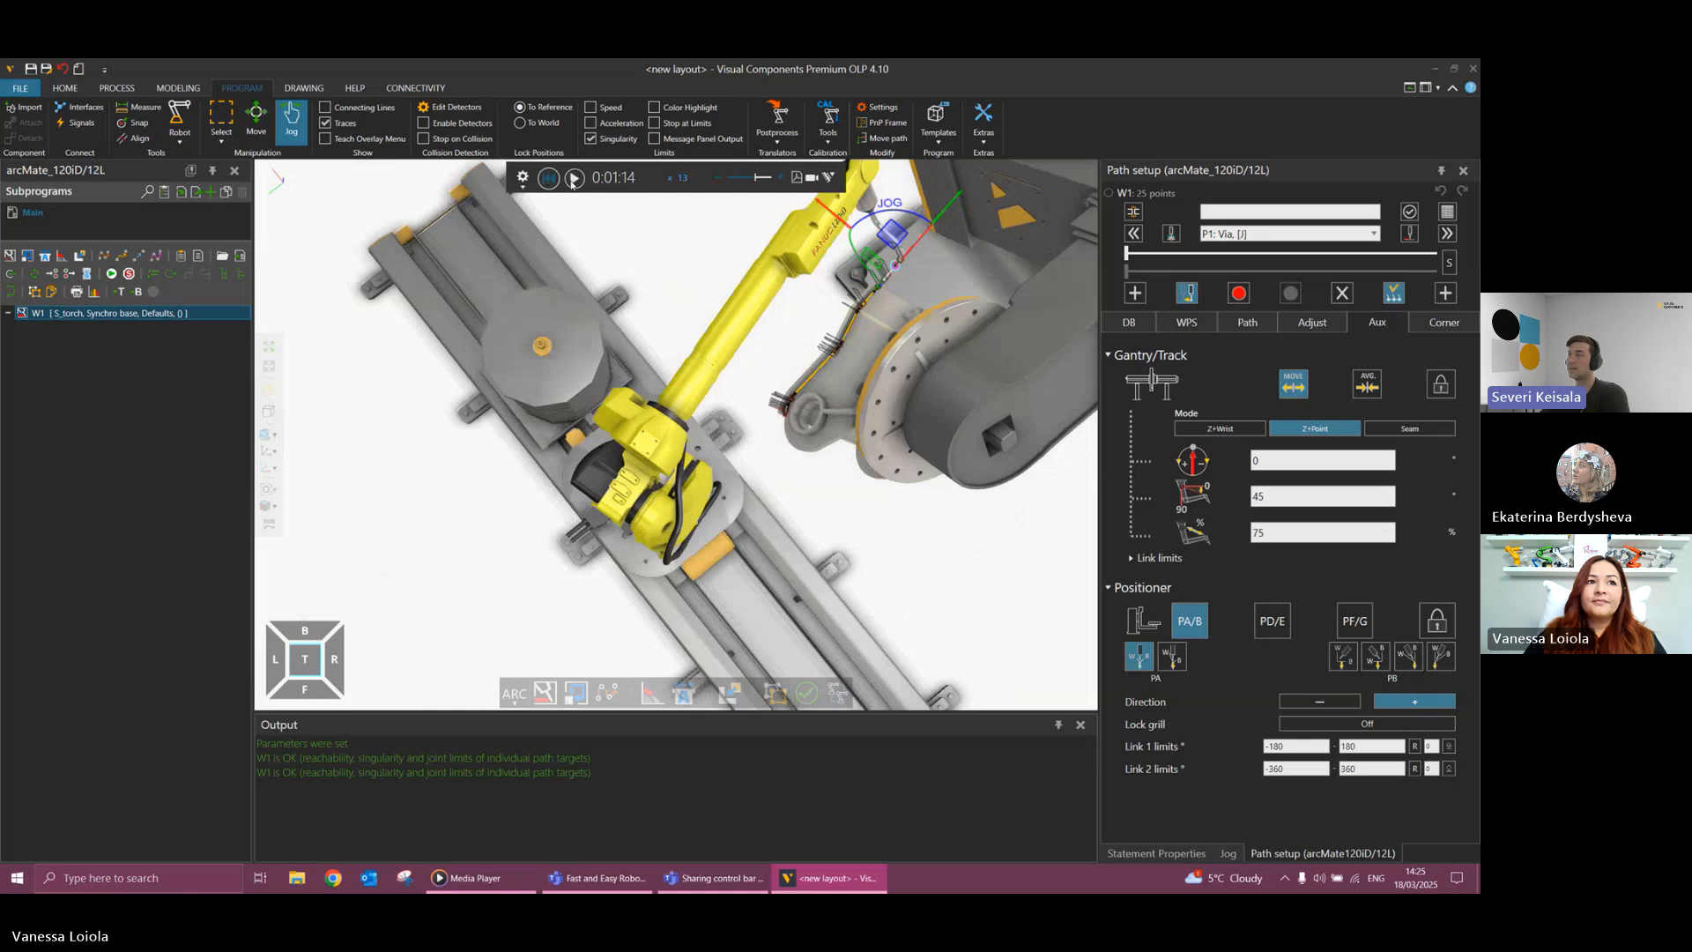
Replay weld path W1 from the start, slow down the simulation to watch the torch exit, and reset it.
click(548, 178)
click(574, 178)
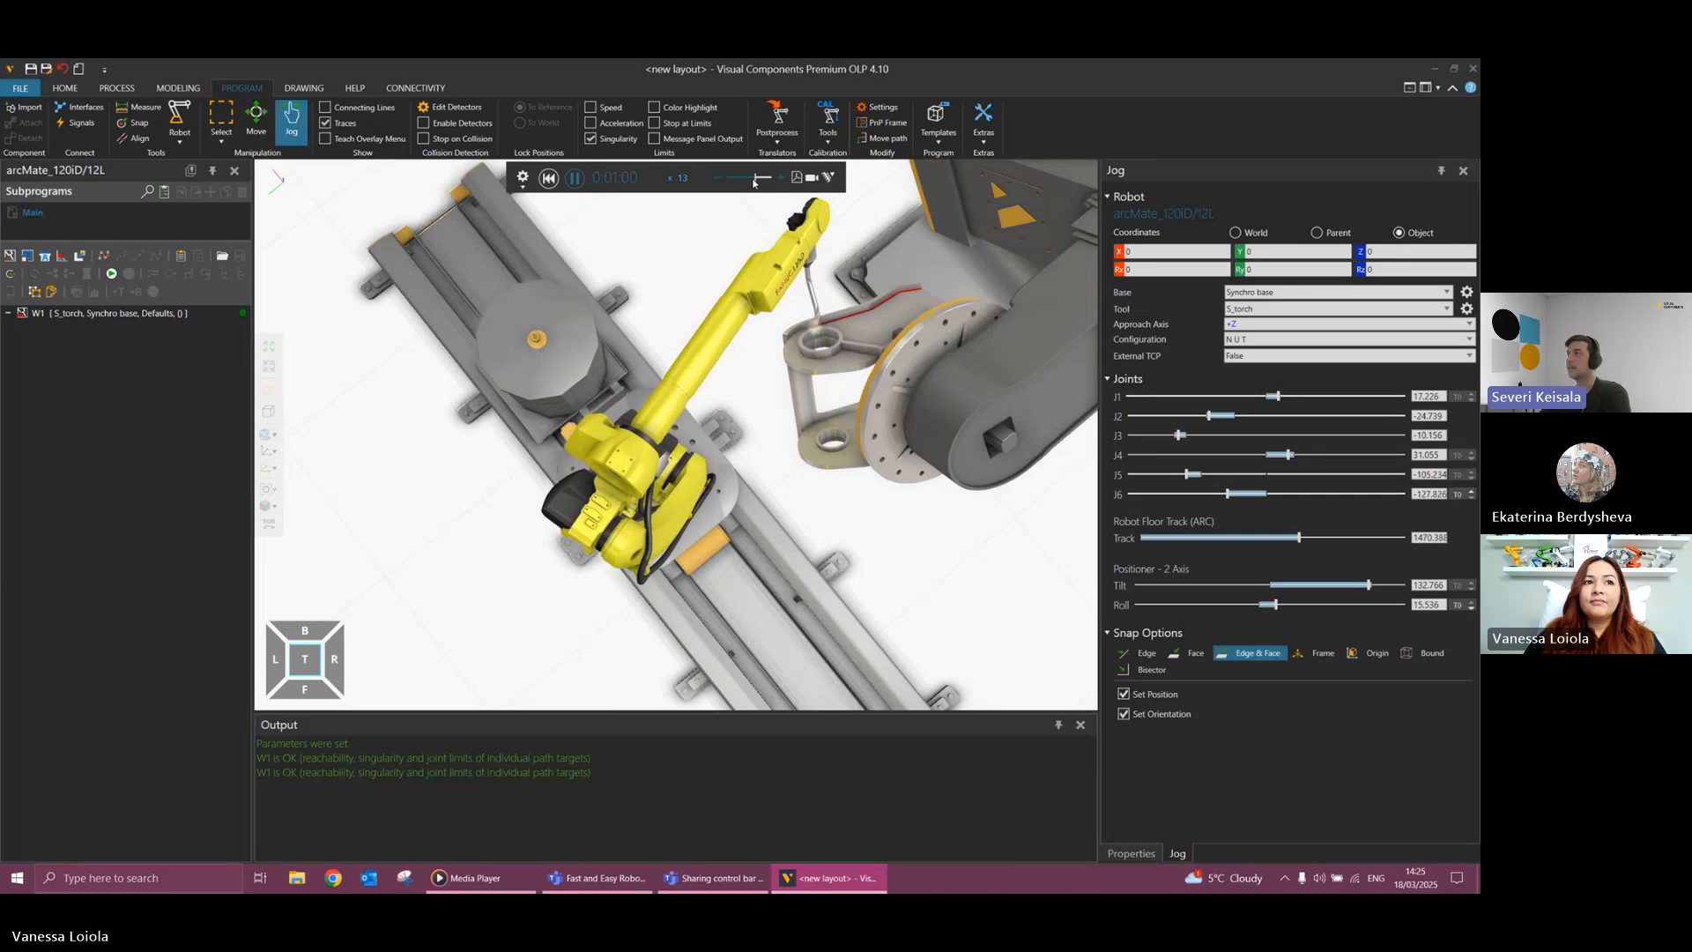
click(750, 183)
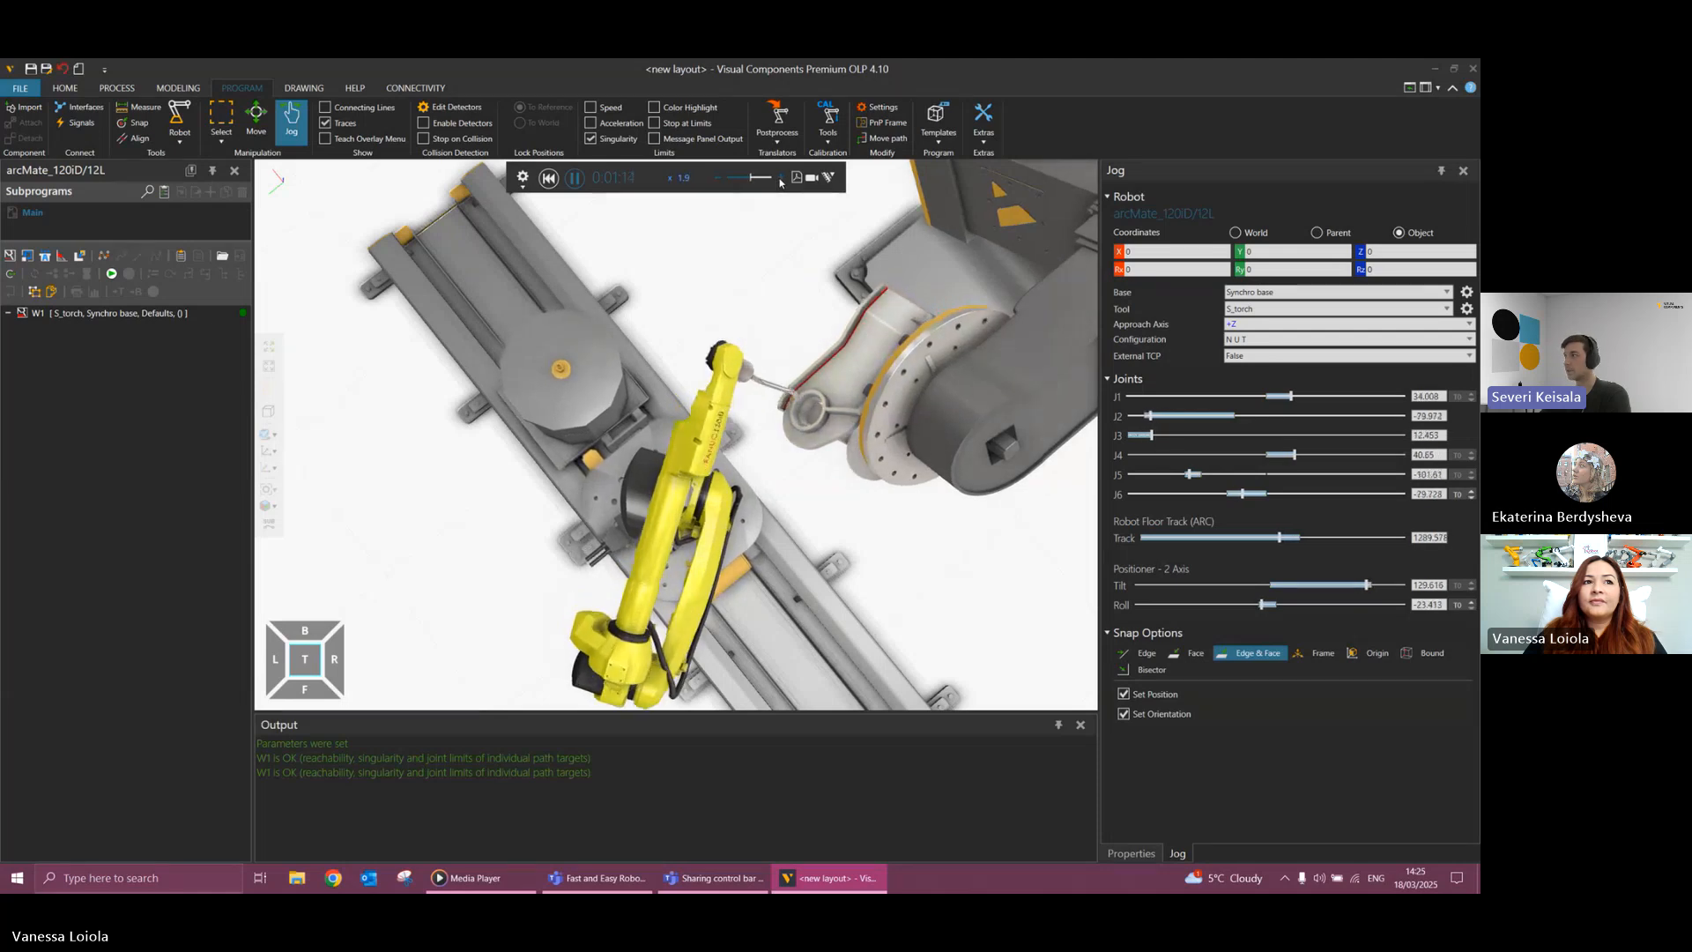
click(573, 178)
click(549, 179)
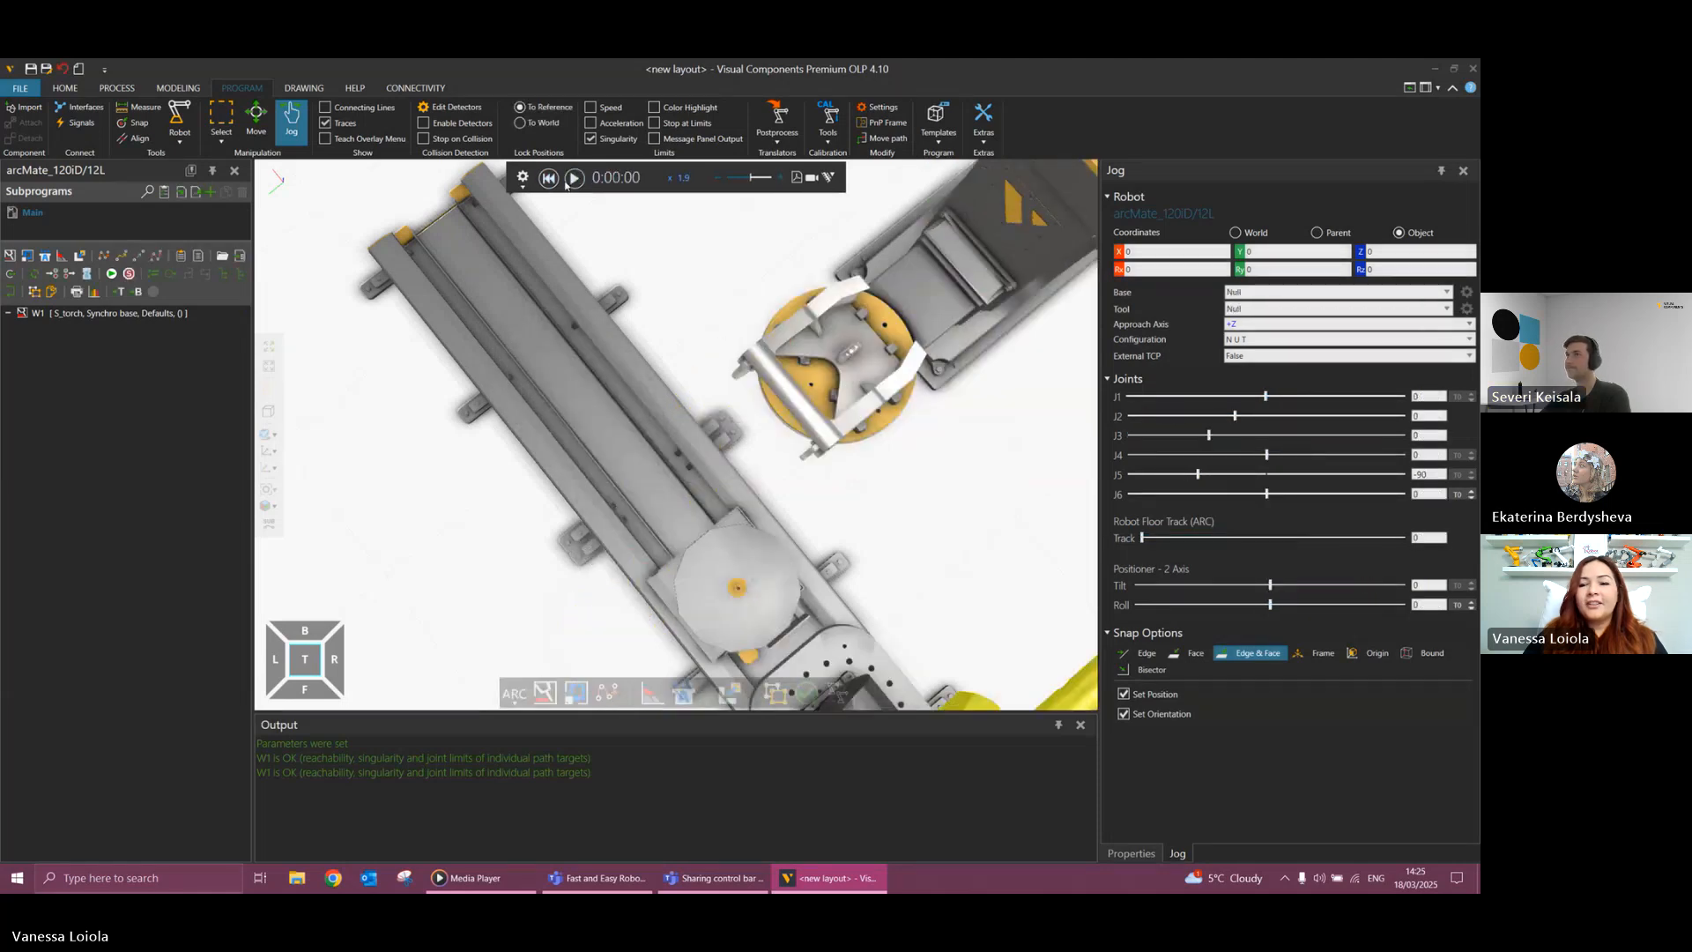
Shift the two-axis positioner about 250 mm parallel to the track toward the robot's home end, and slightly closer to the track.
scroll(979, 522, up, 3)
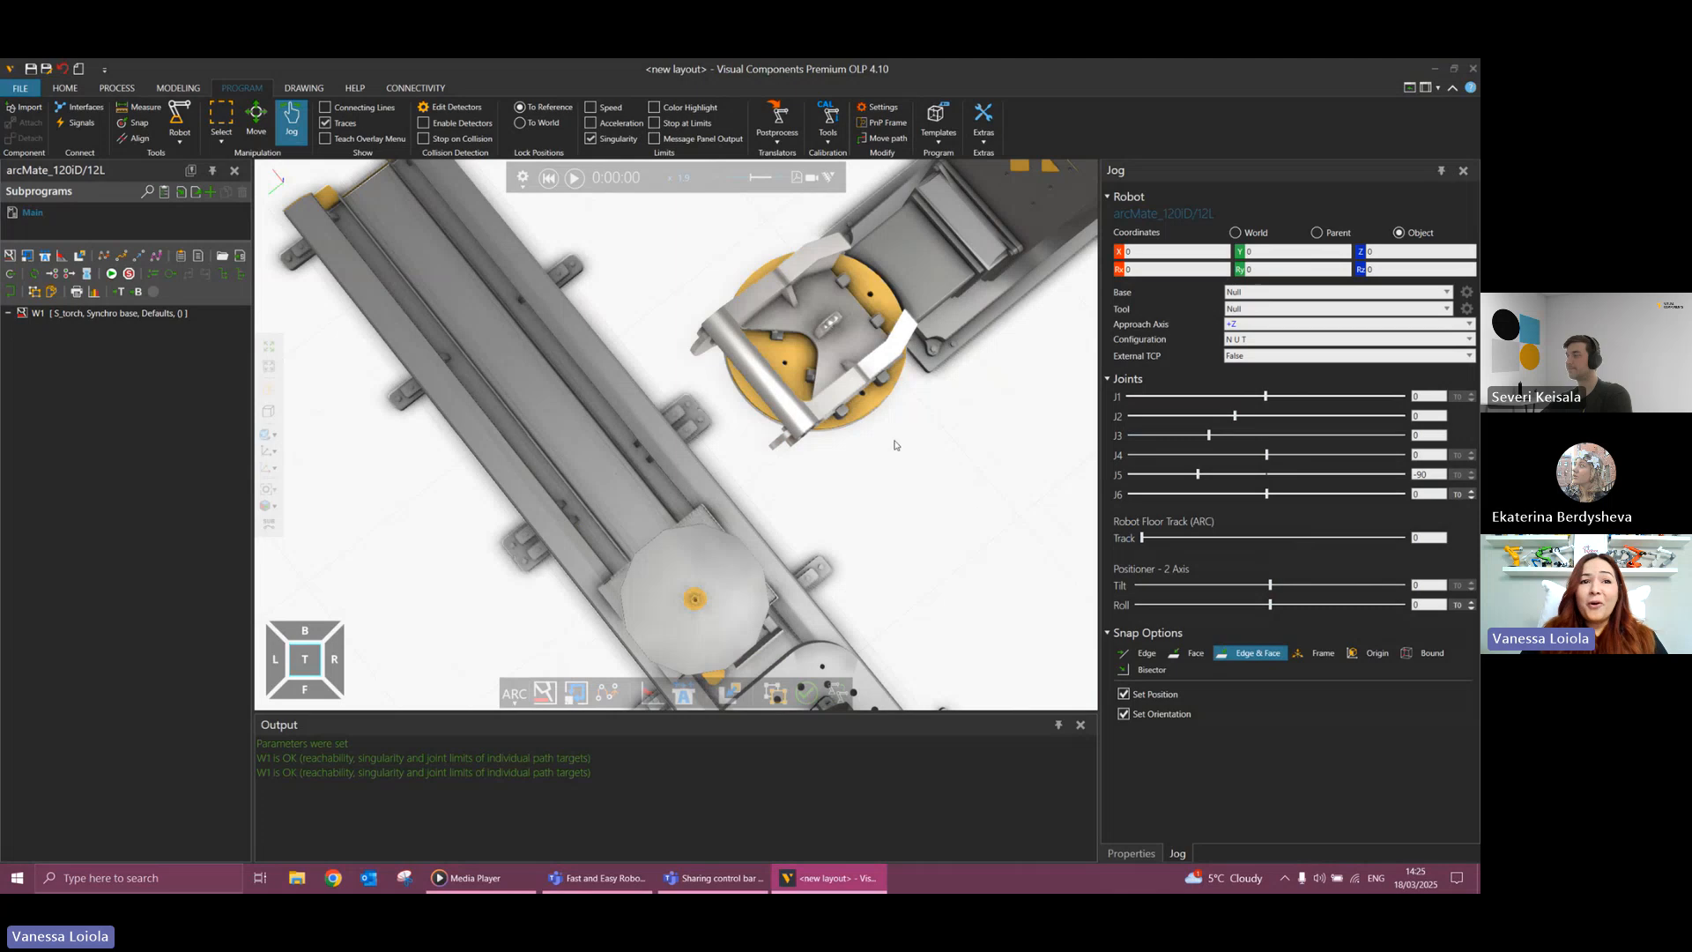
scroll(896, 444, down, 2)
scroll(895, 443, down, 3)
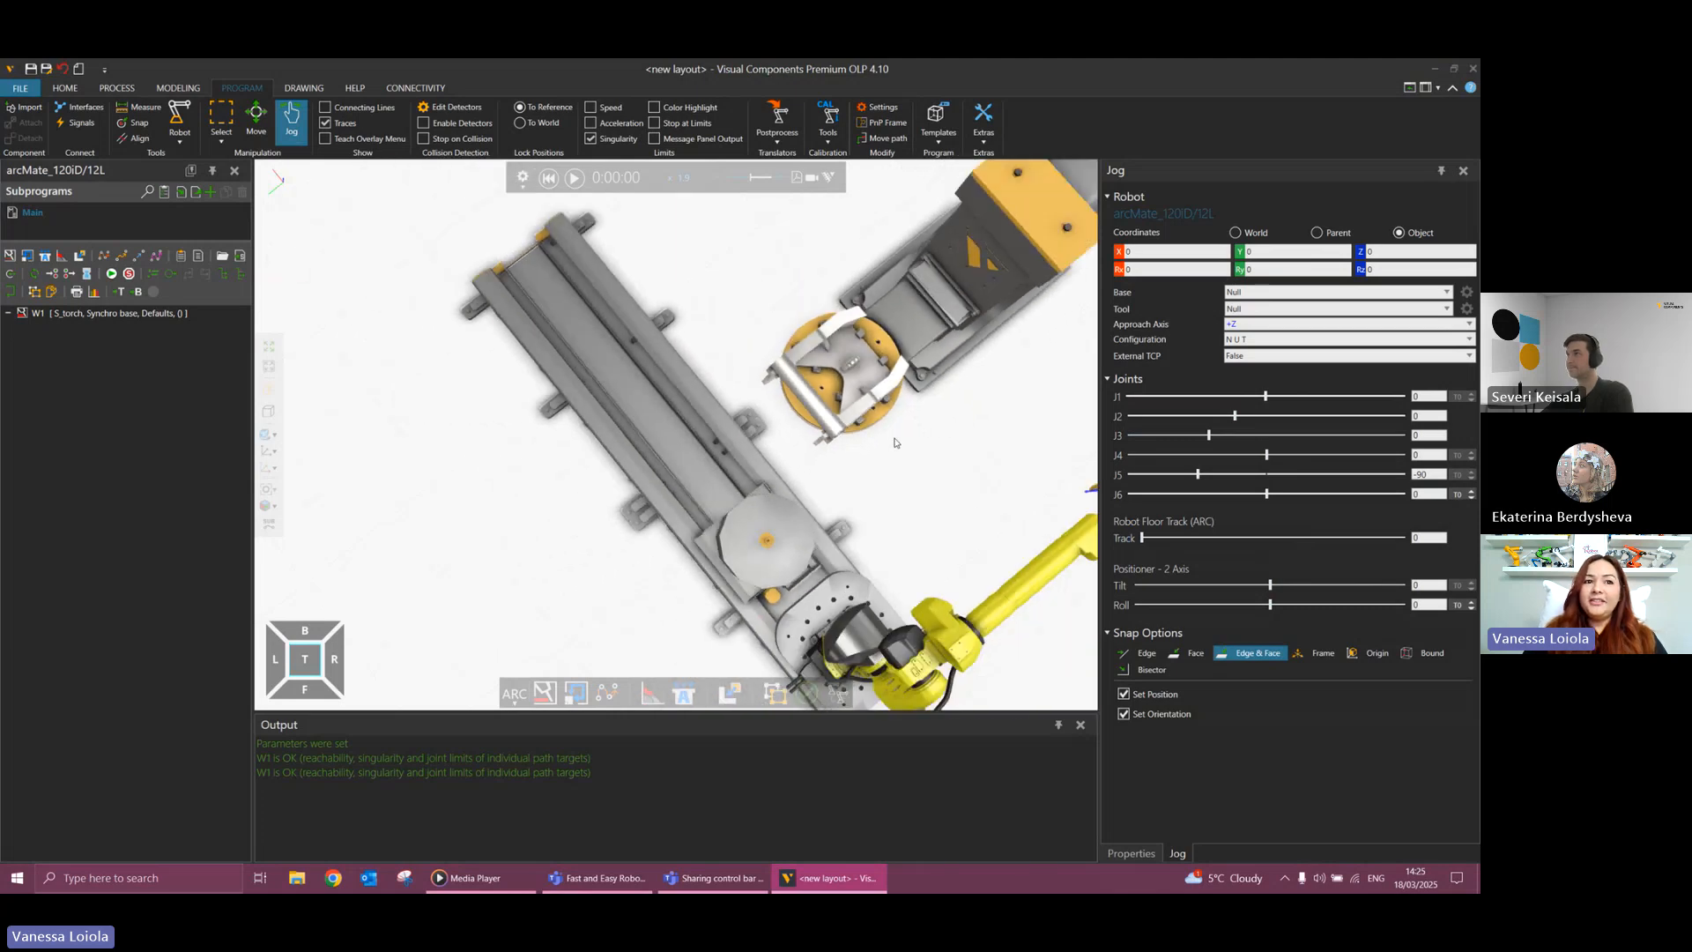
scroll(933, 476, down, 2)
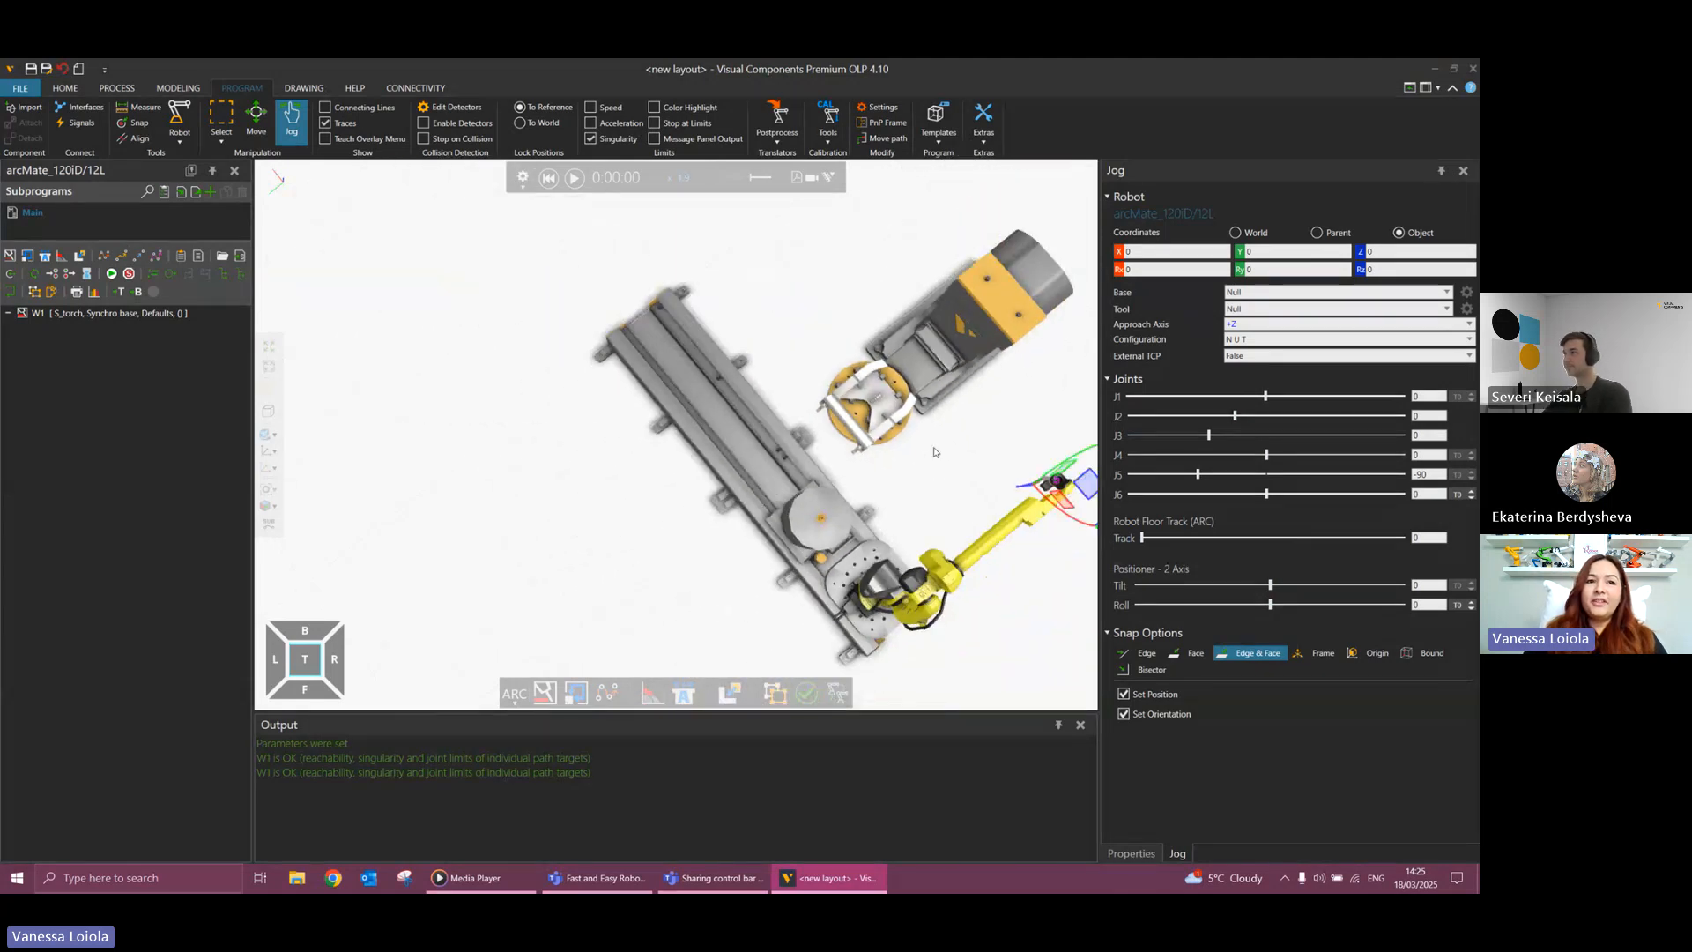
click(916, 370)
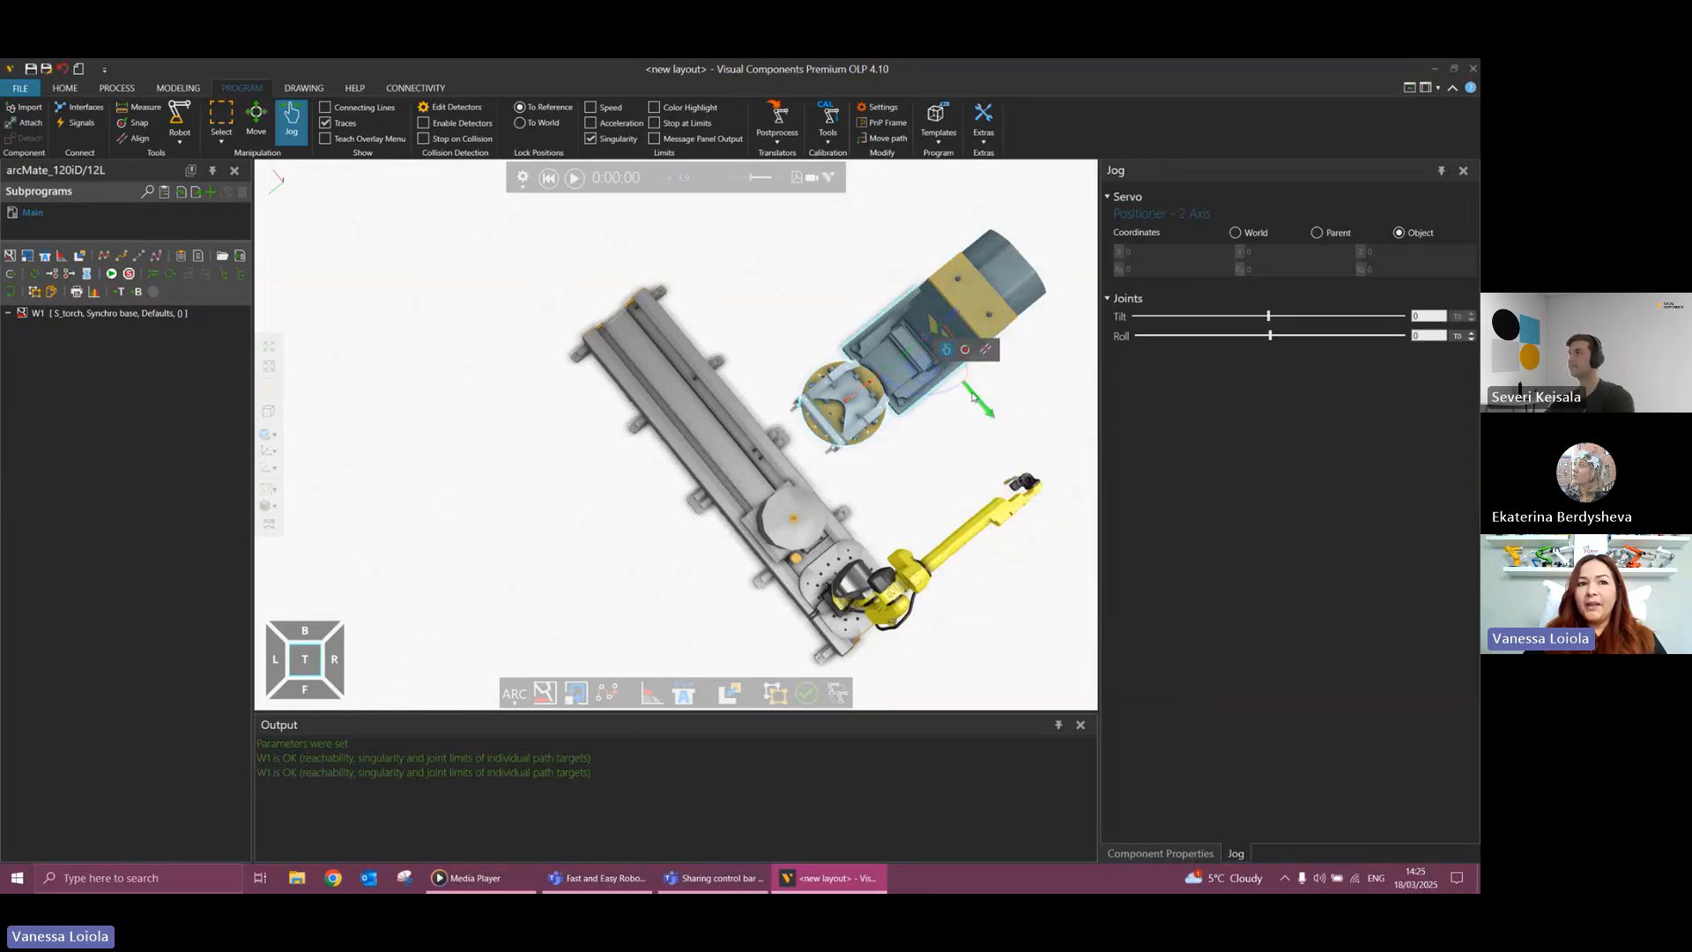
mouse_move(973, 396)
mouse_down()
mouse_move(1007, 426)
mouse_move(970, 421)
mouse_up()
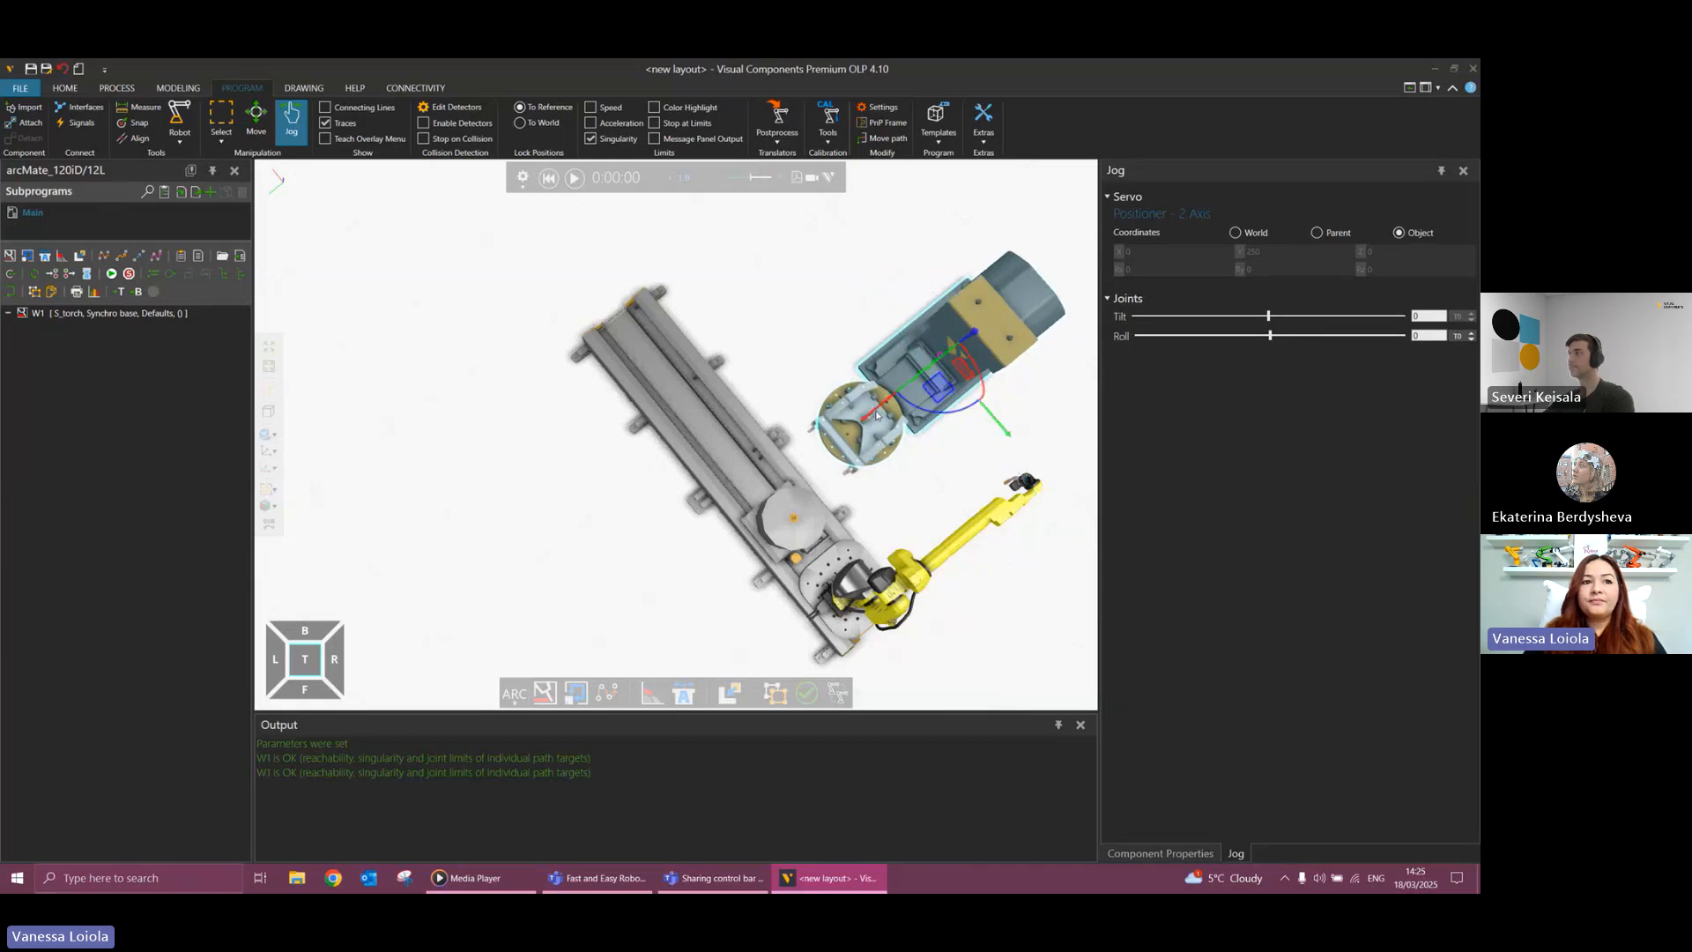
drag(876, 415, 871, 423)
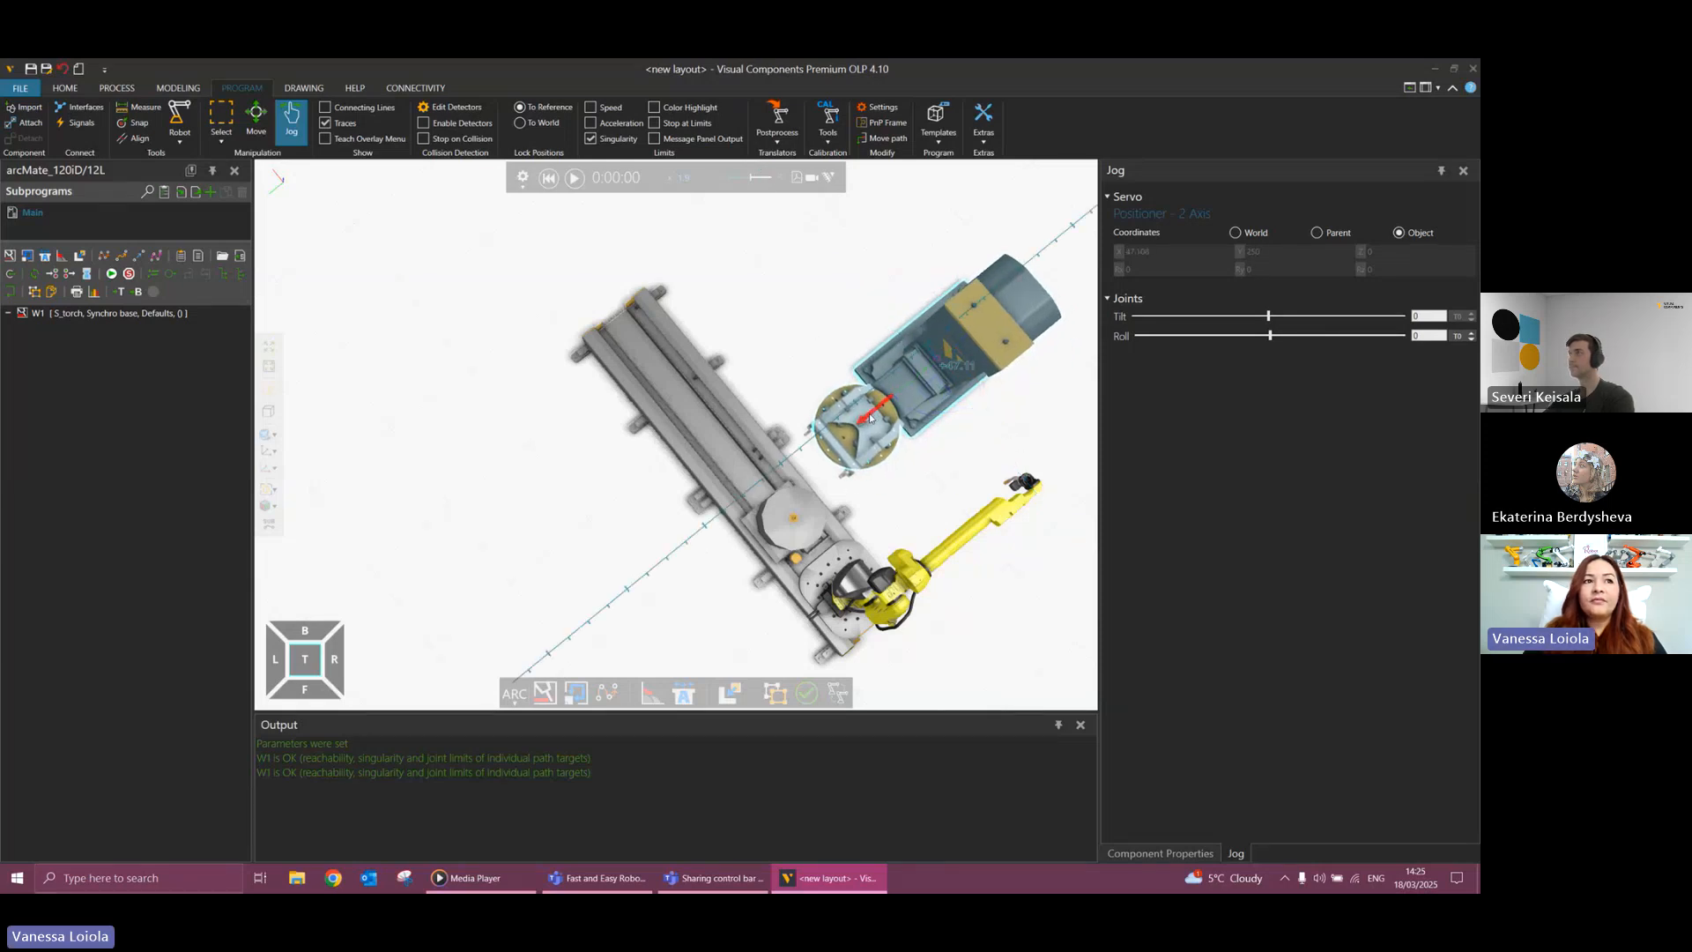
Simulate weld path W1 with the repositioned positioner, restart it from the beginning, and speed up the playback.
click(548, 178)
click(574, 178)
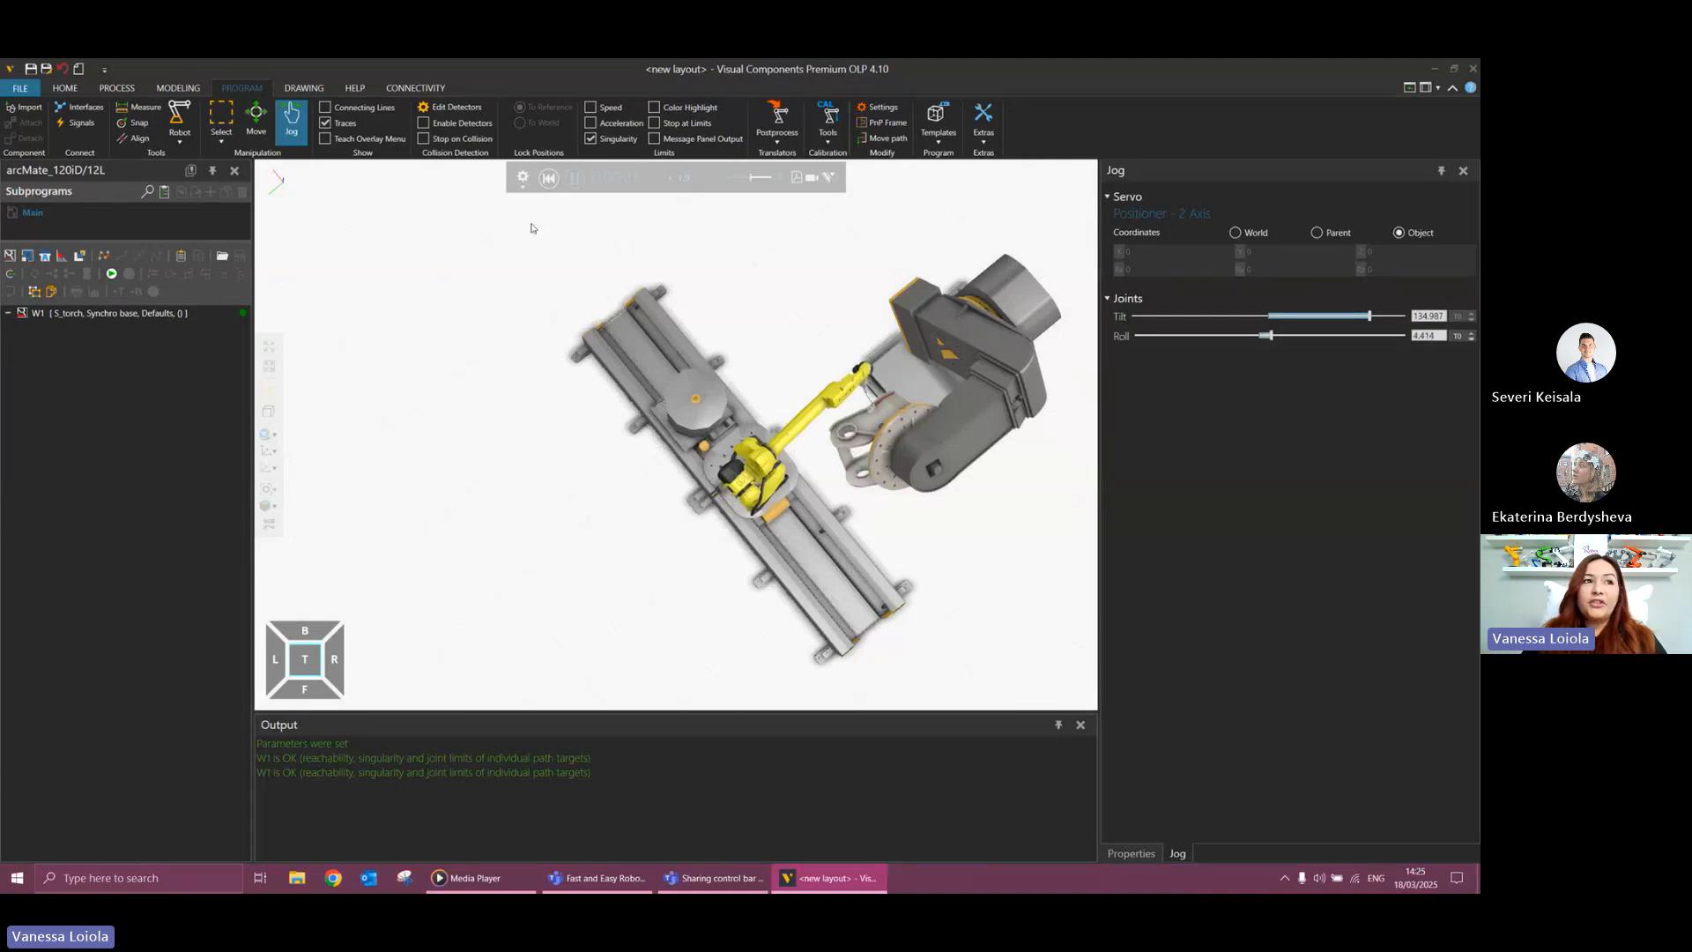
click(575, 180)
click(548, 178)
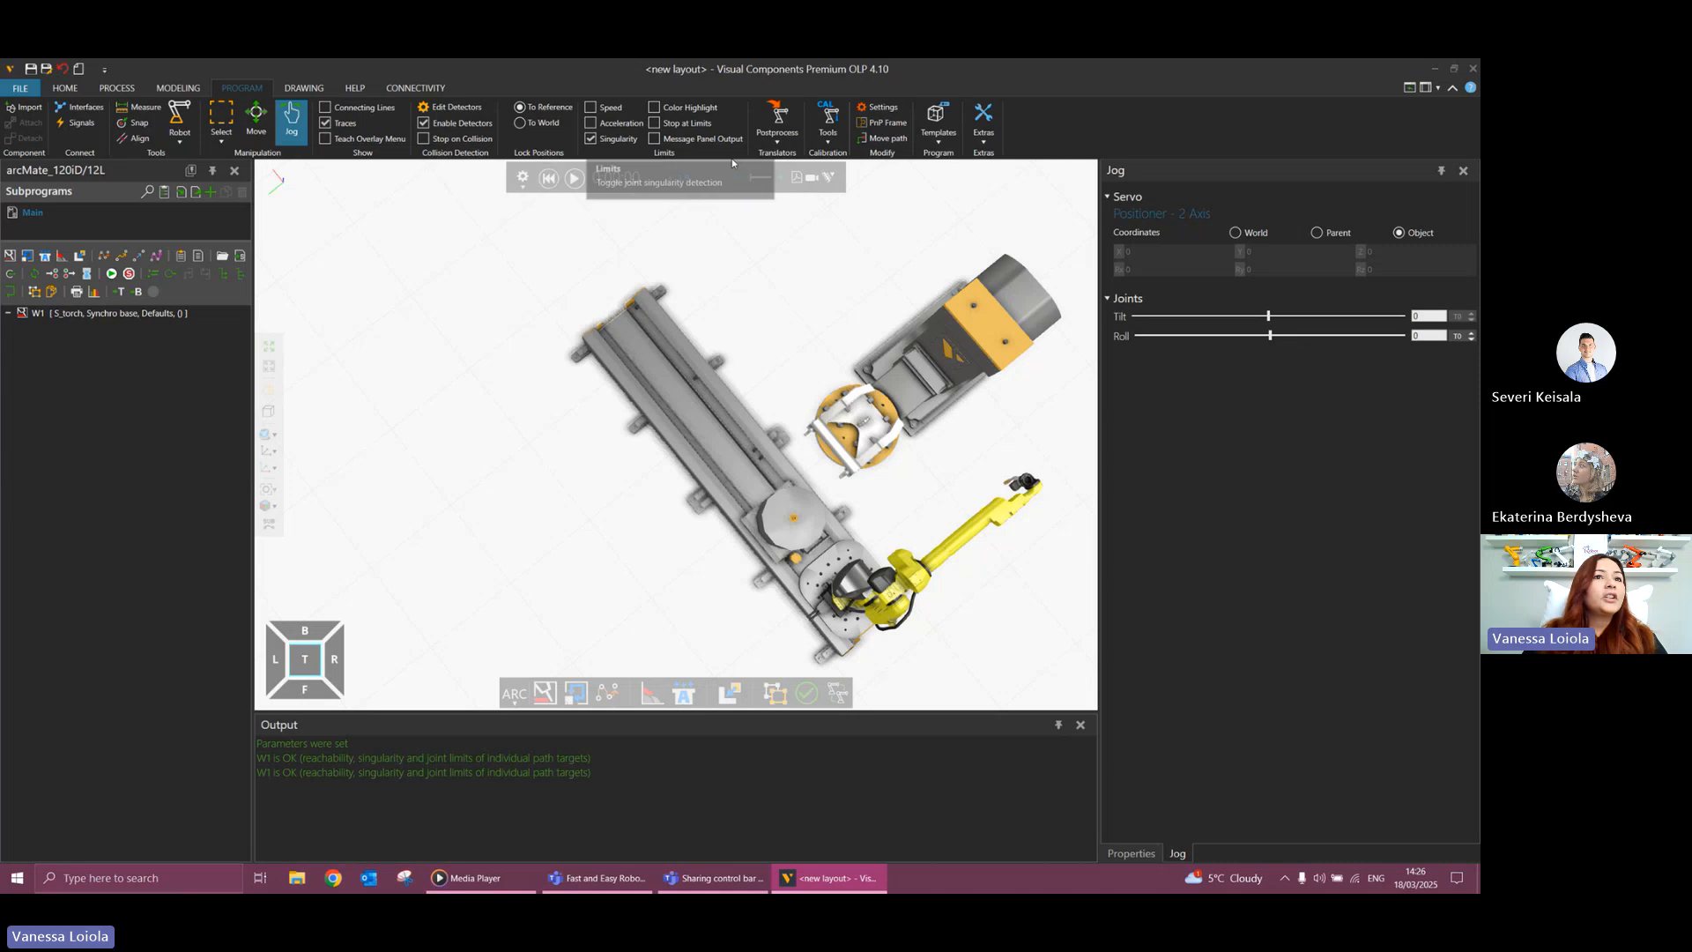
click(573, 178)
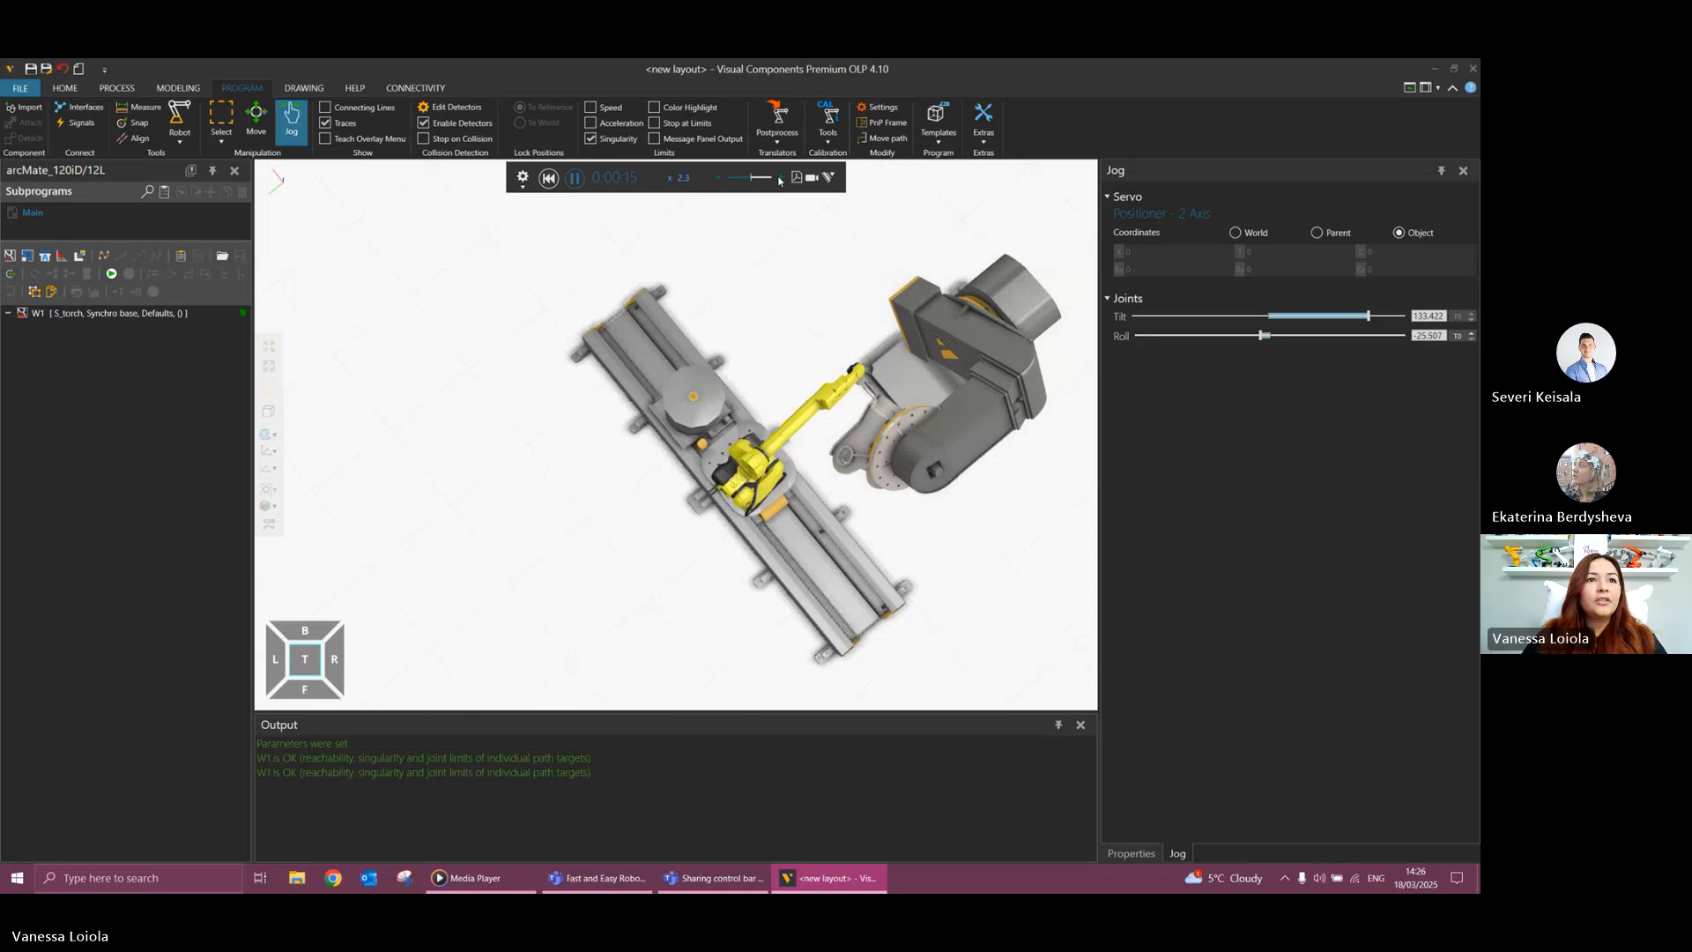
click(780, 179)
click(781, 179)
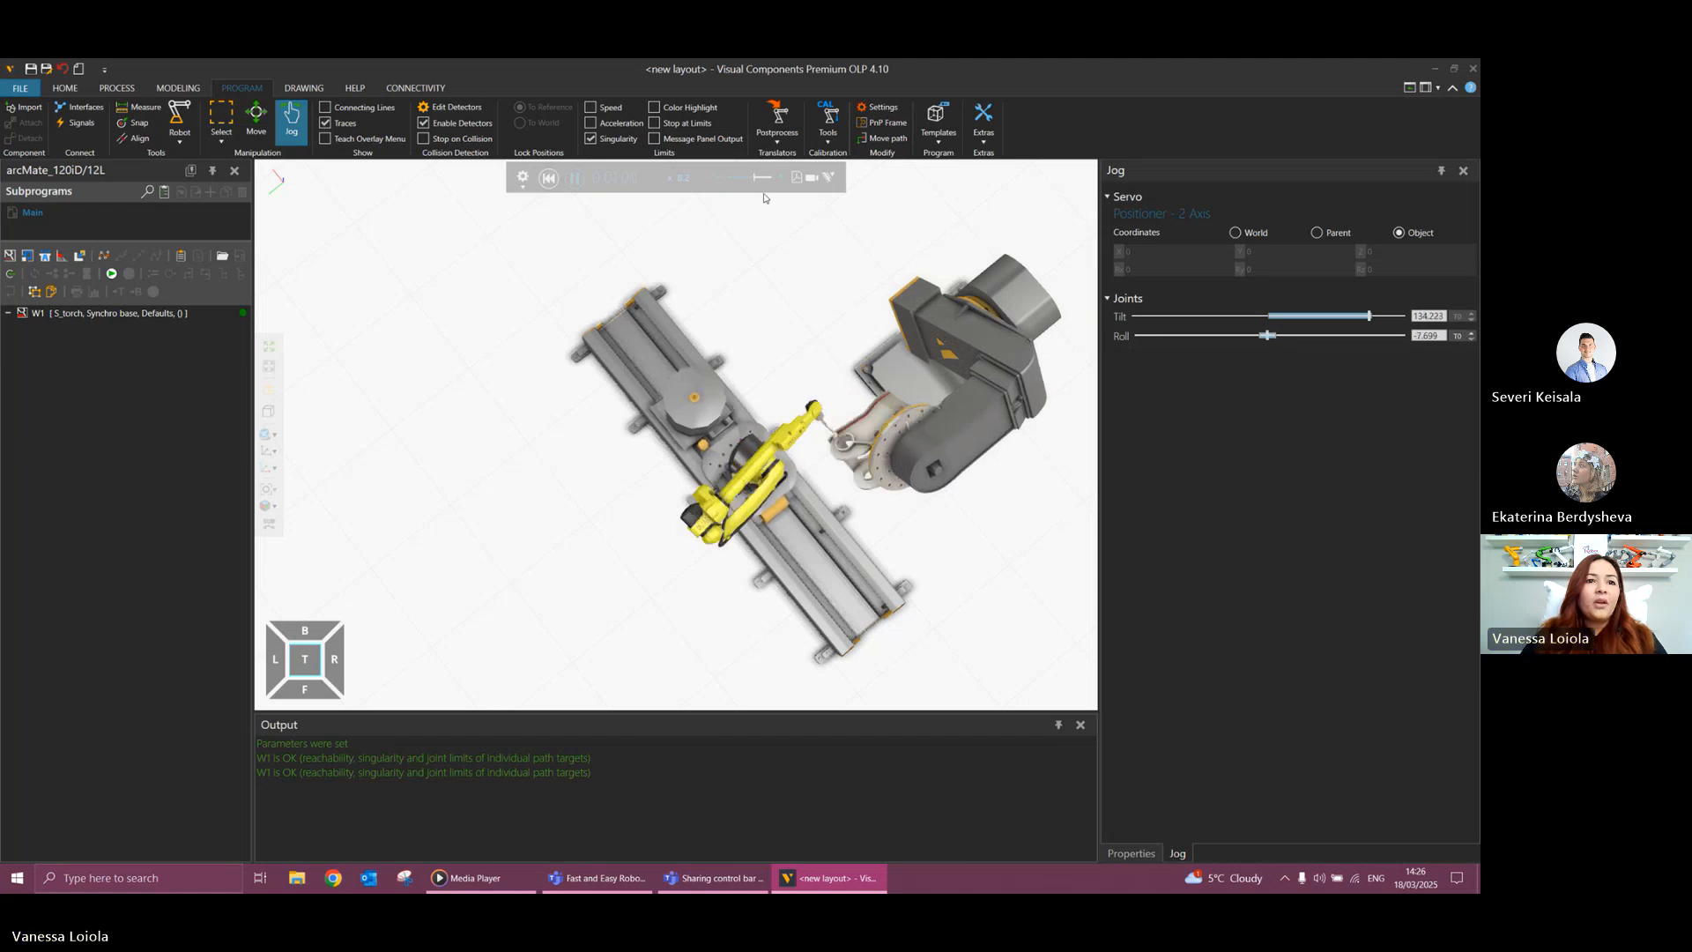
Open the path check tool and check the whole program for problems.
click(882, 107)
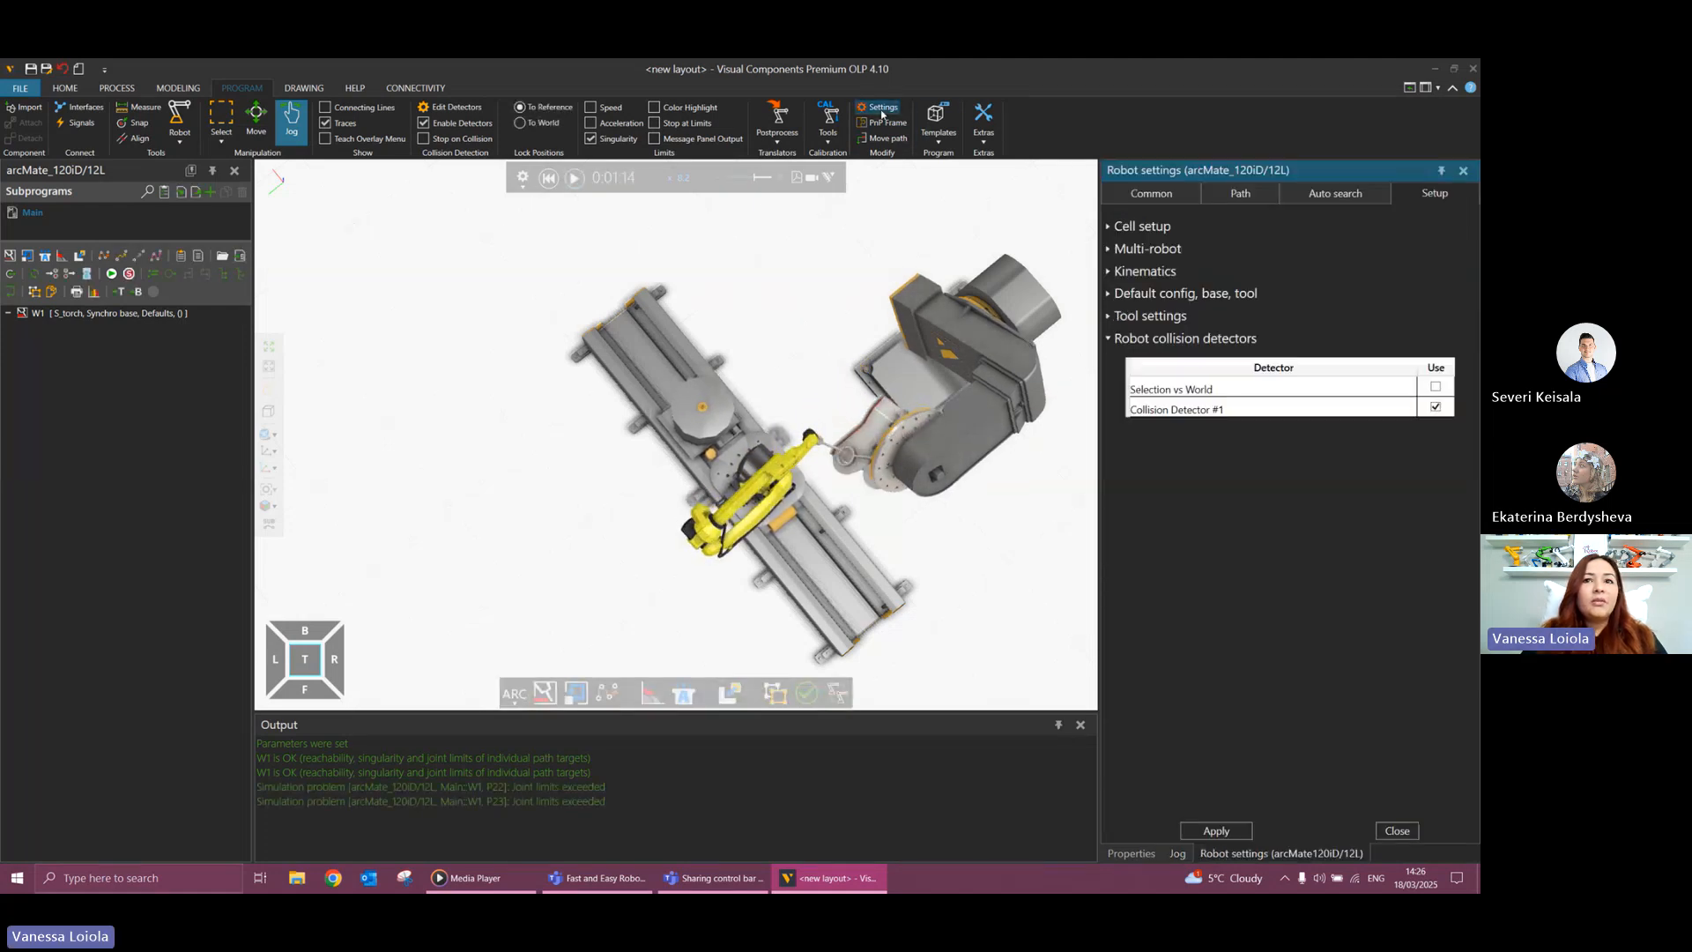
click(935, 141)
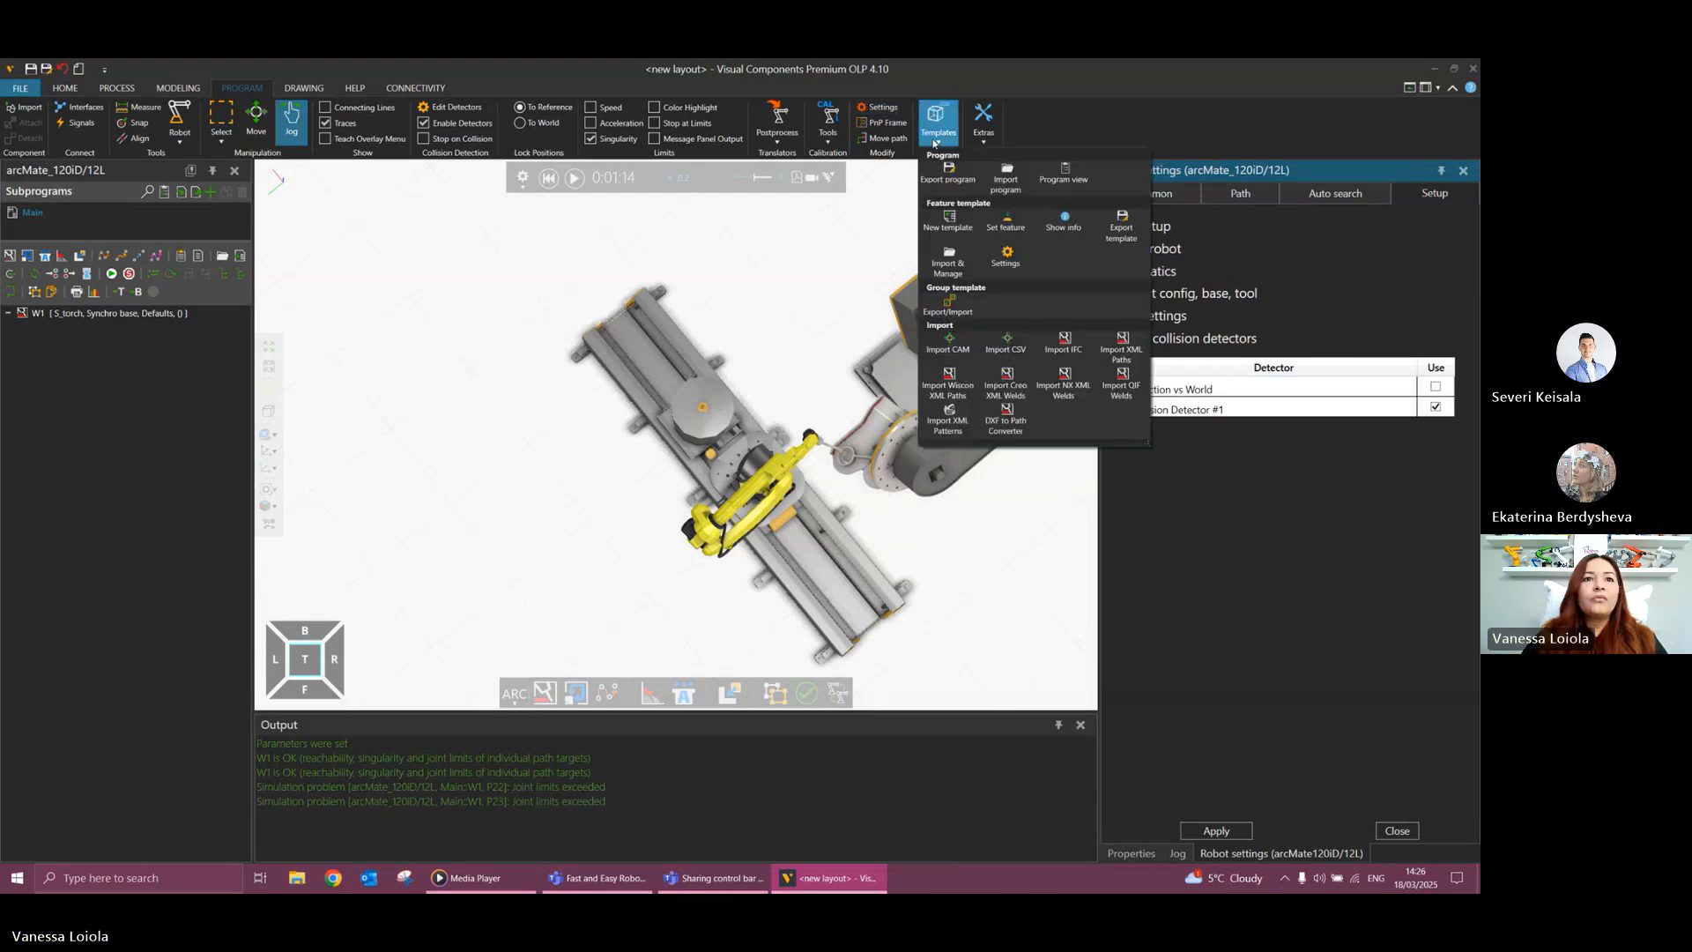
click(983, 124)
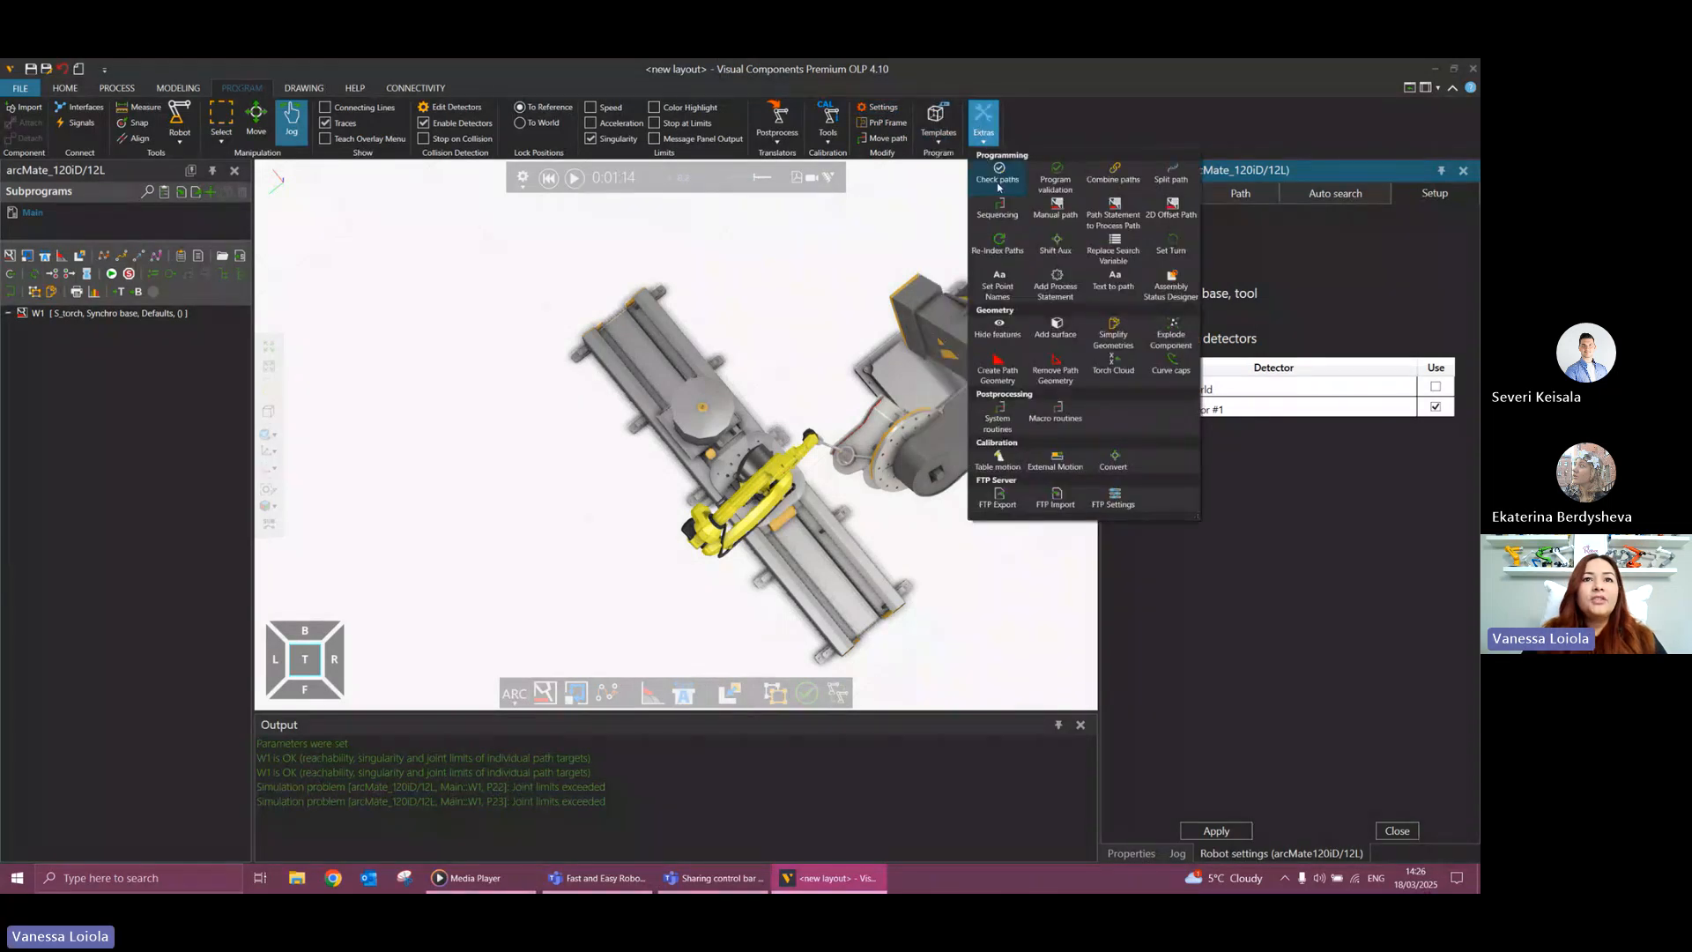
click(1000, 176)
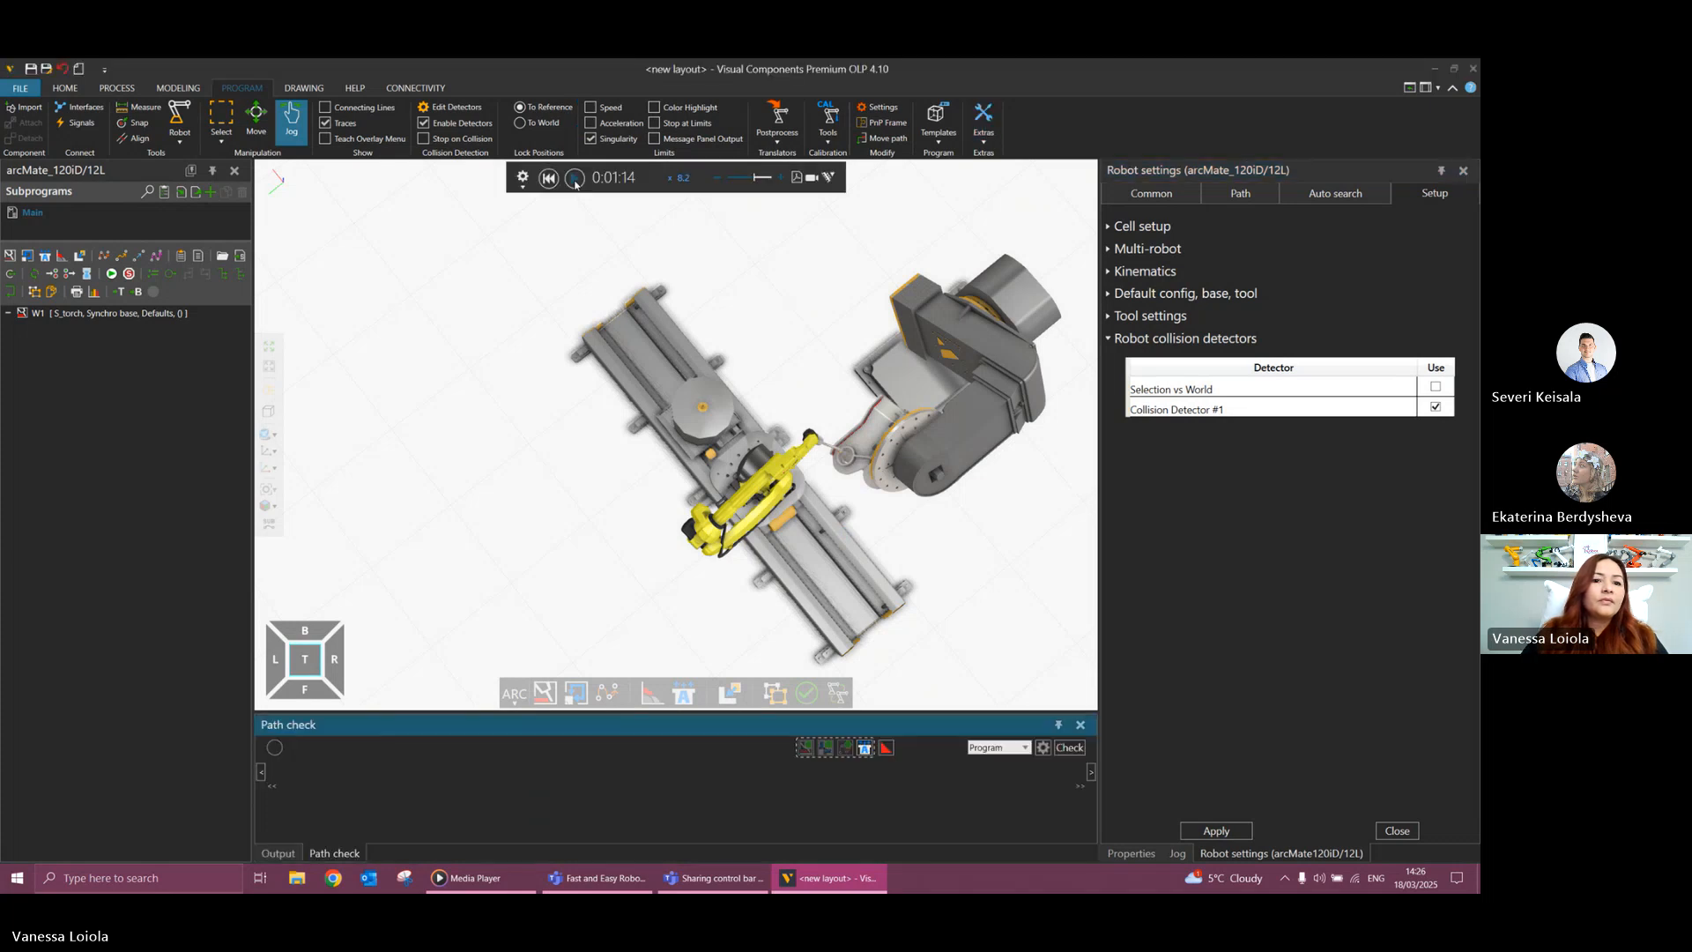
click(1068, 747)
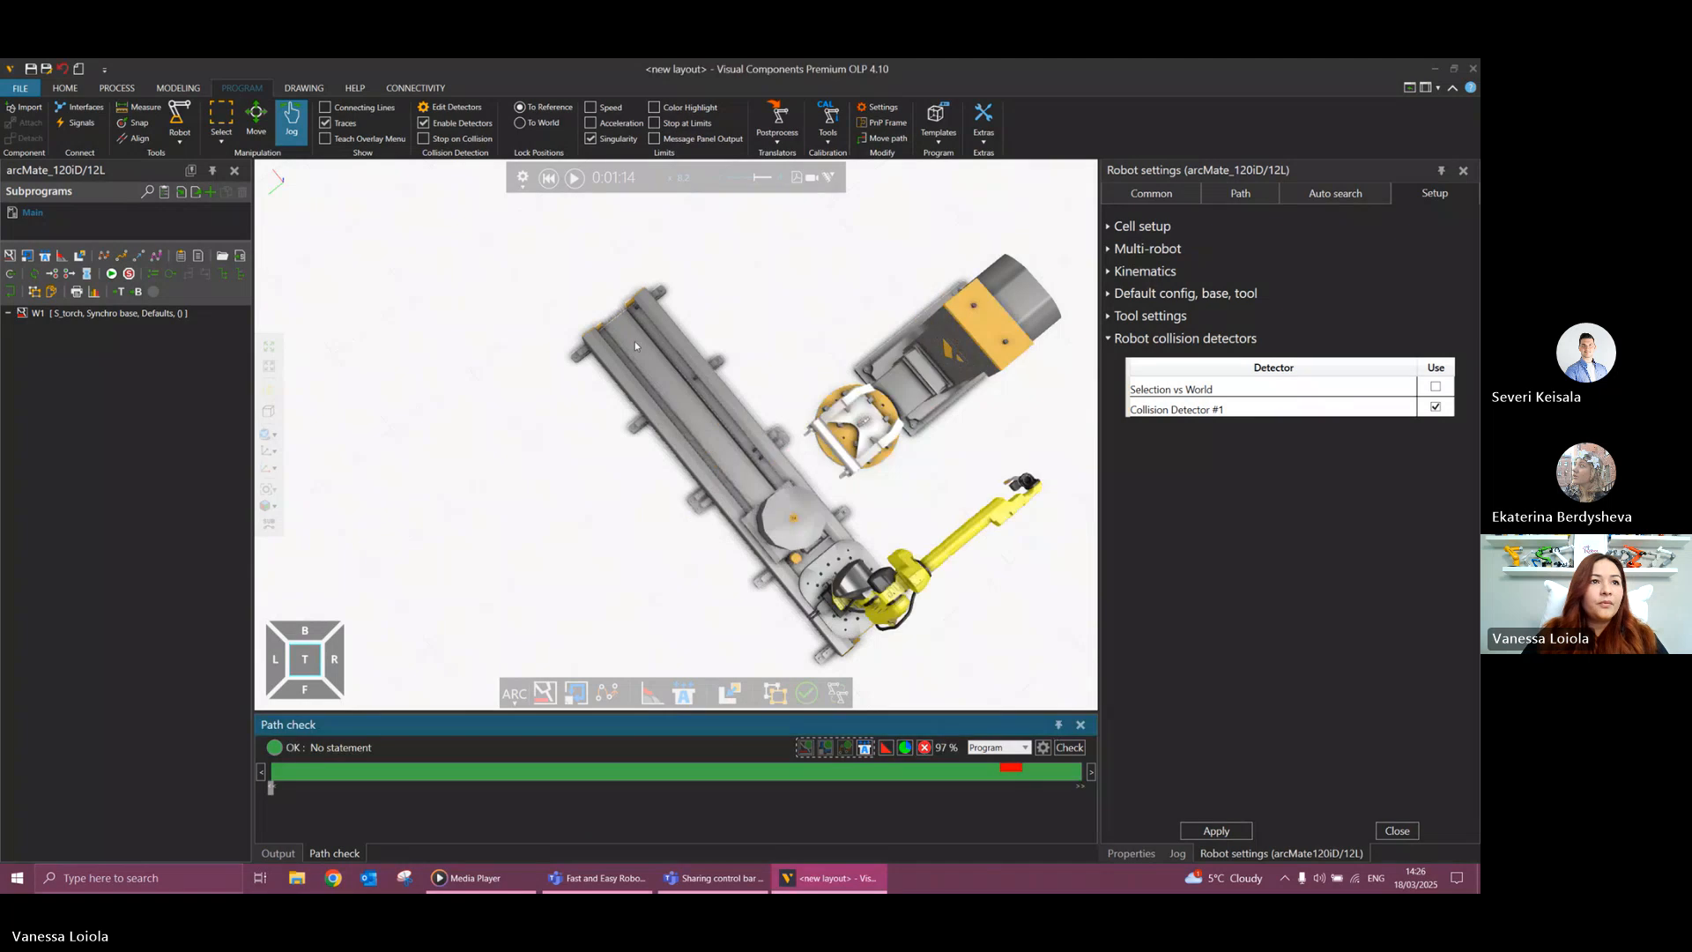
Replay the program and go to the flagged section of the path check timeline to examine the robot's pose there.
click(573, 178)
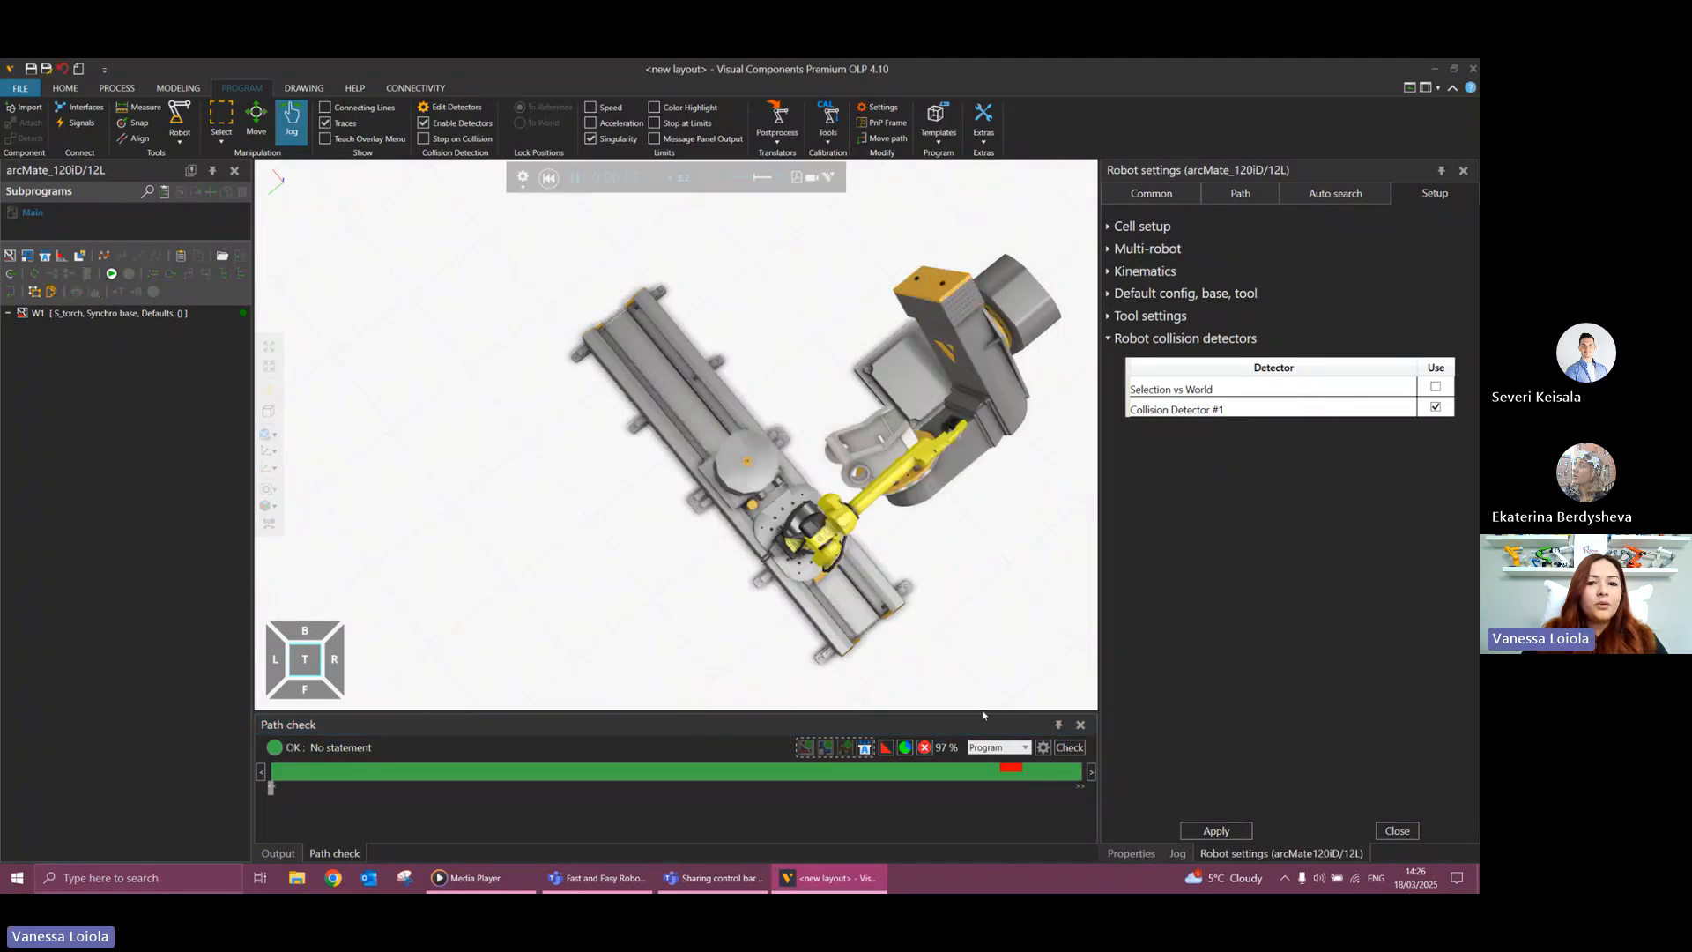
click(1005, 770)
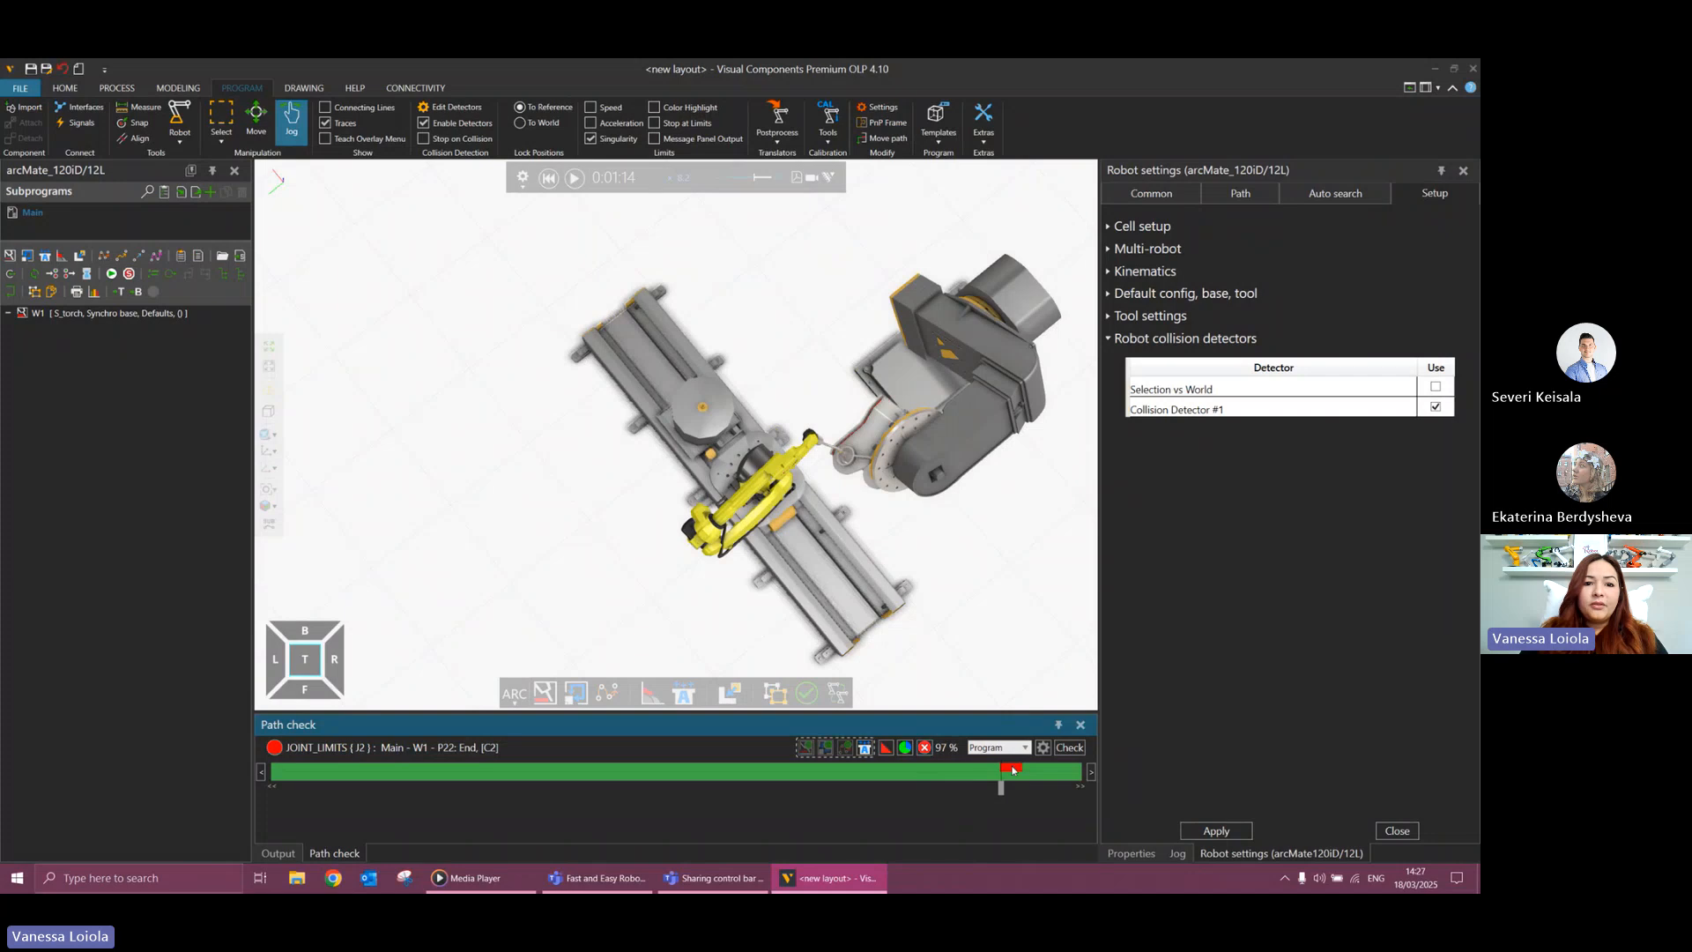
drag(1001, 786, 1001, 787)
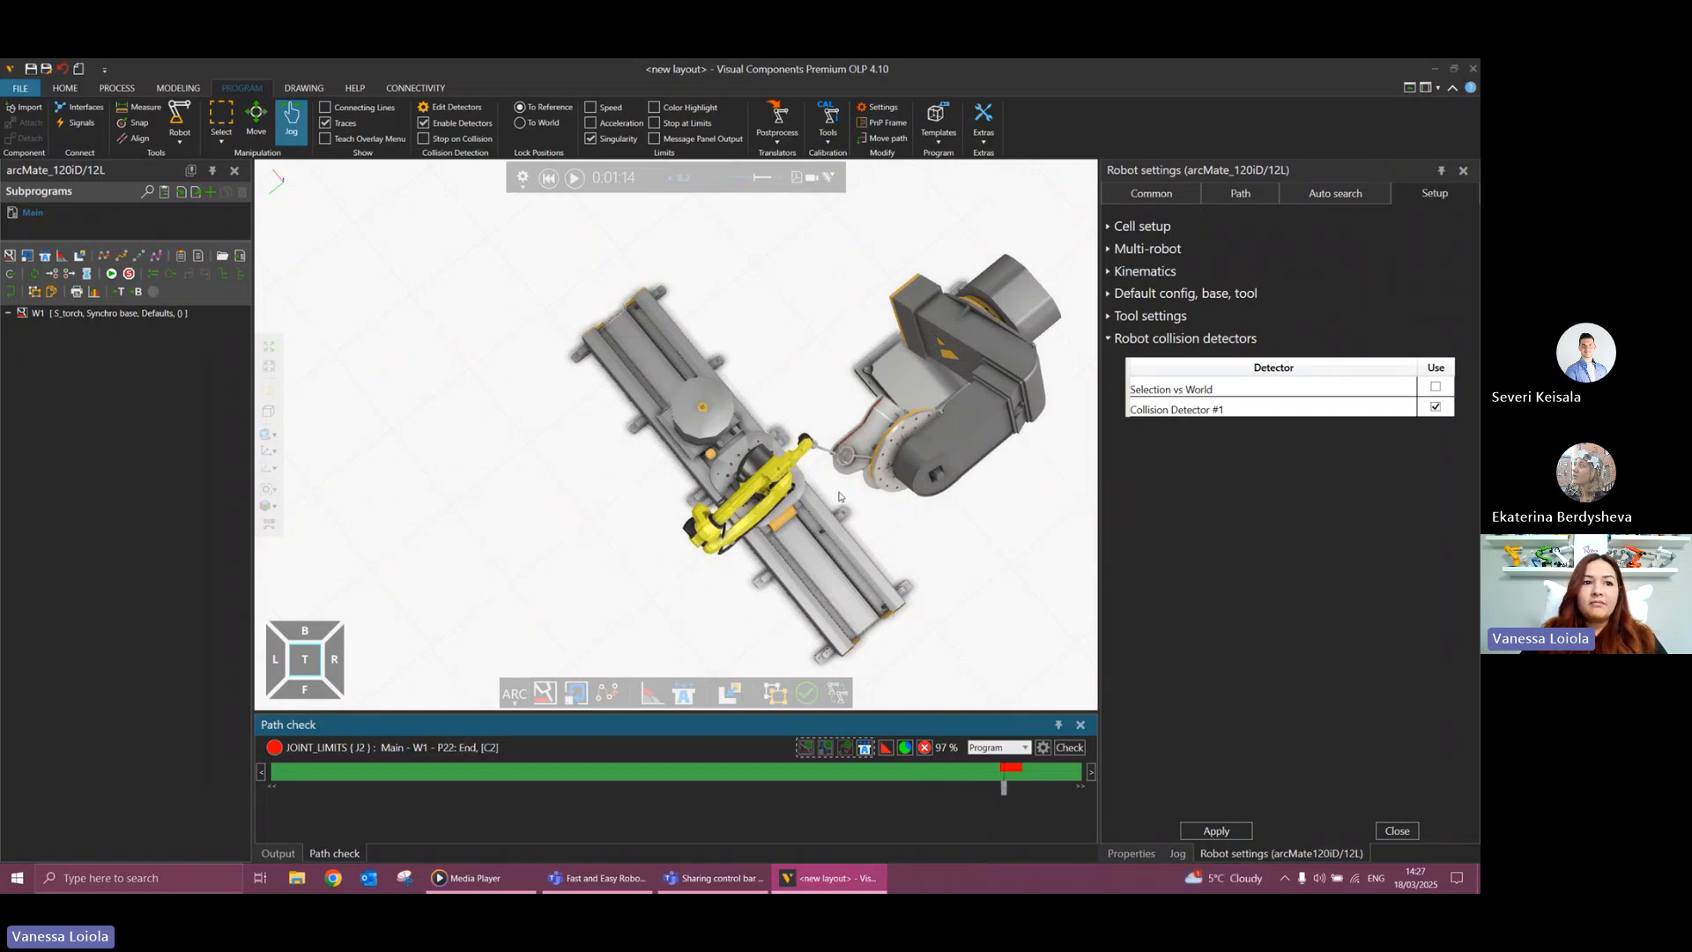
mouse_move(839, 496)
right_down()
mouse_move(820, 447)
mouse_move(831, 499)
right_up()
scroll(936, 574, down, 2)
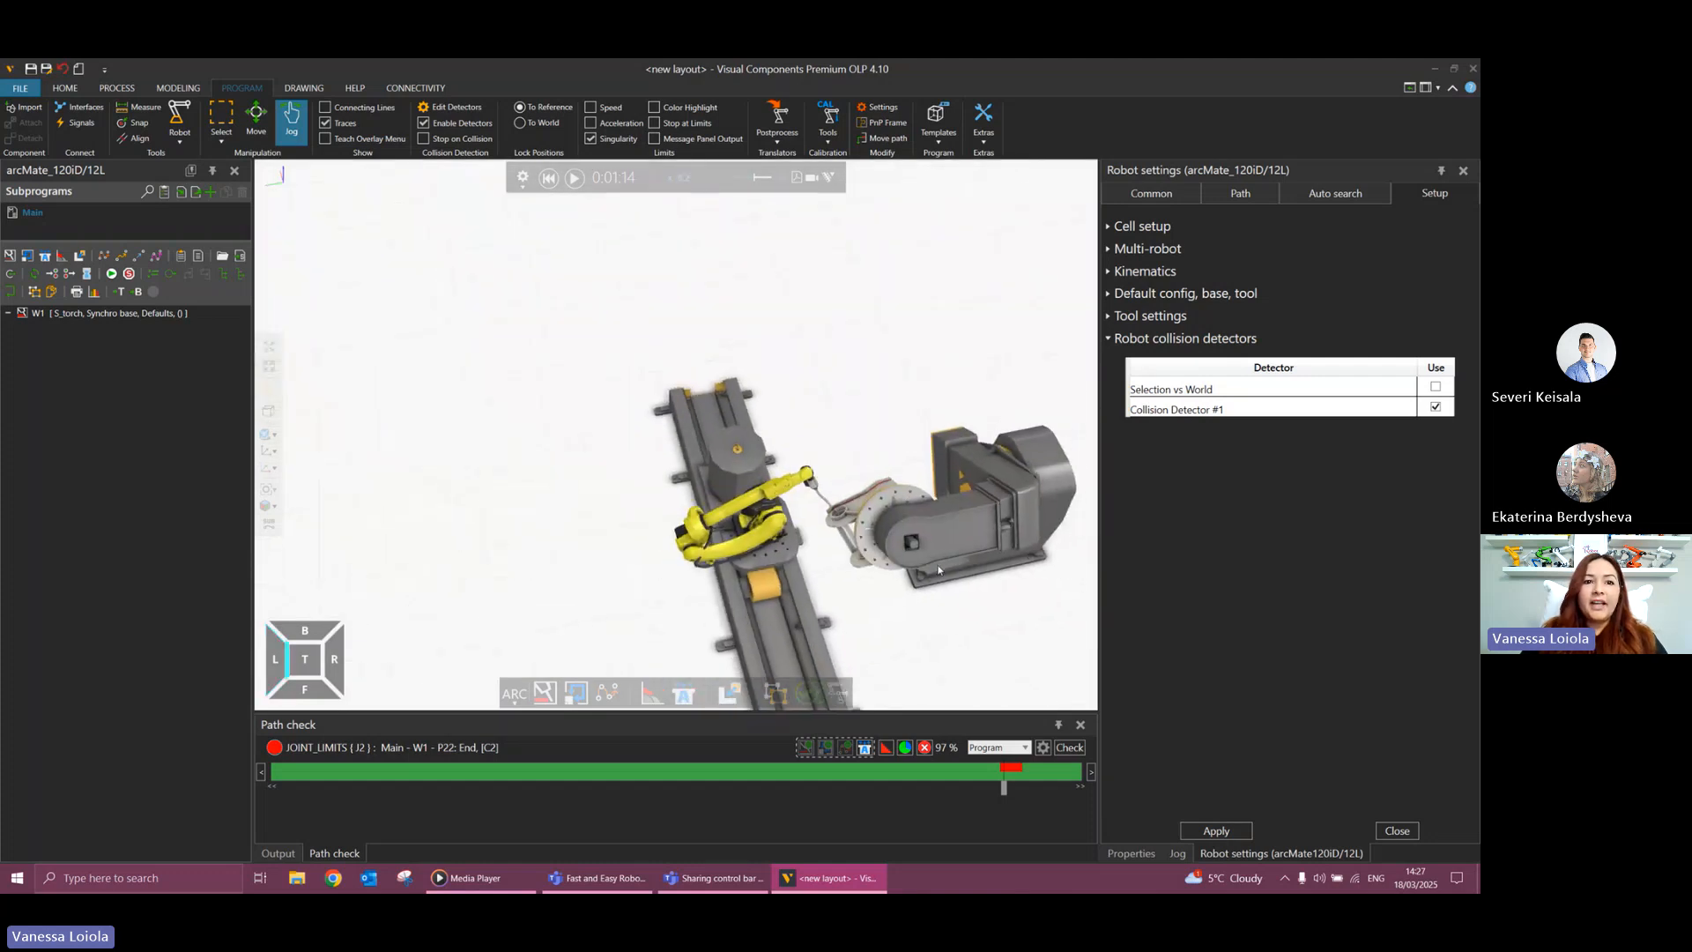
Reset the simulation and move the two-axis positioner slightly away from the robot track.
click(548, 178)
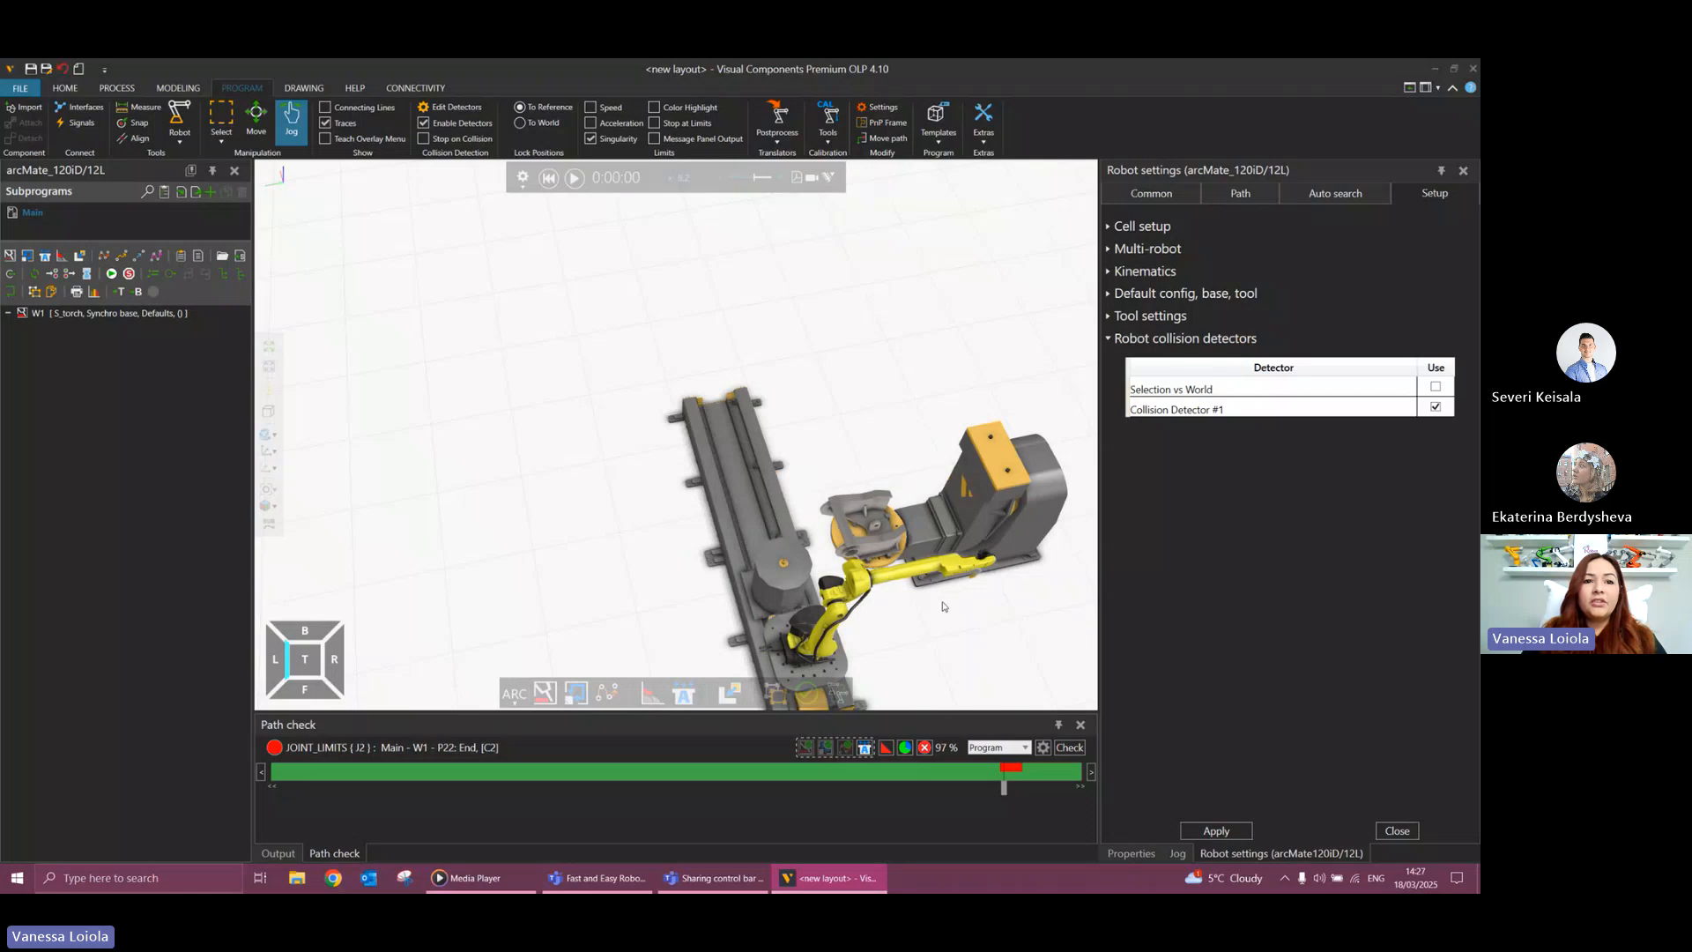
right_drag(943, 606, 916, 613)
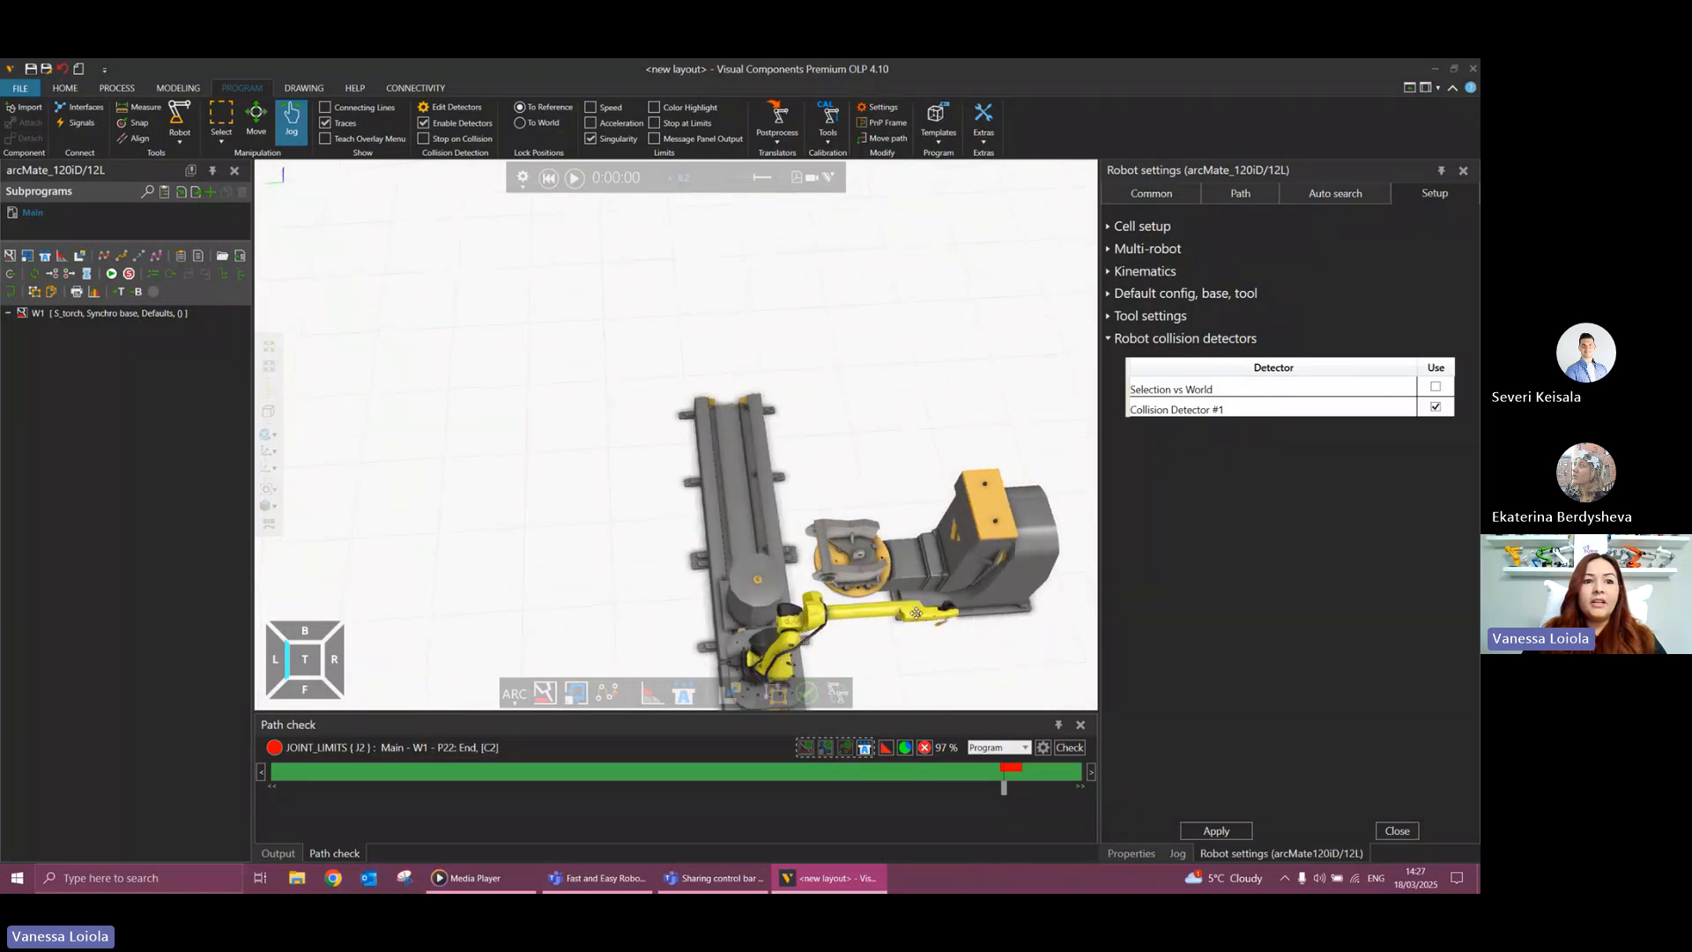
click(878, 562)
click(917, 571)
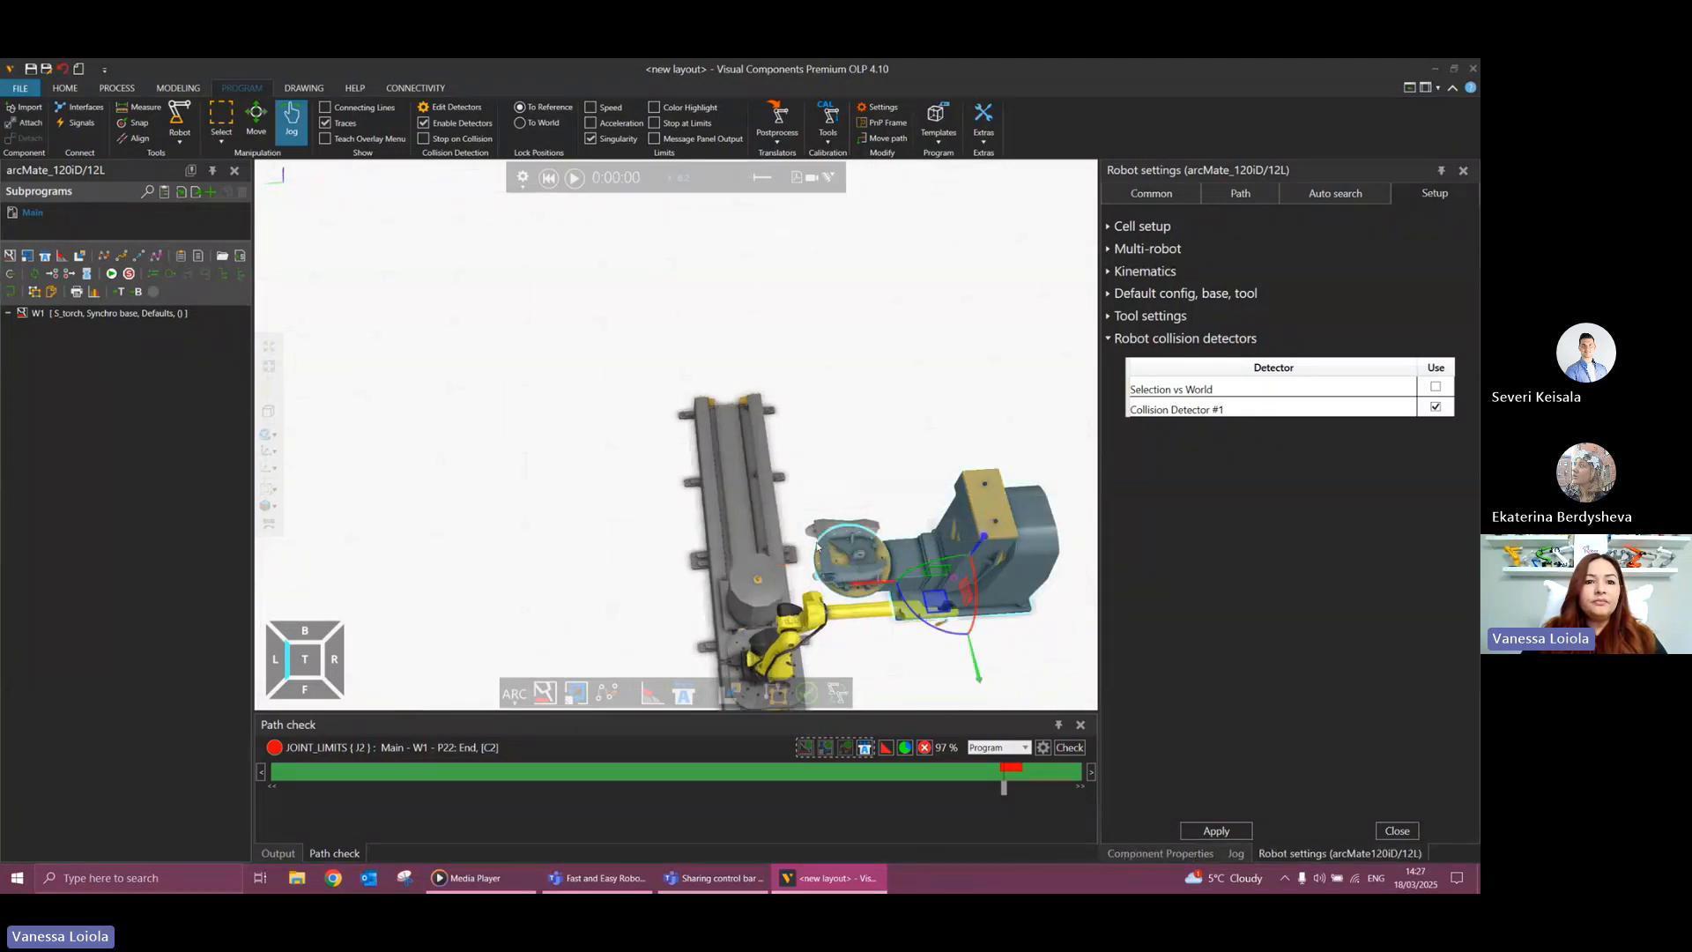
drag(876, 584, 882, 588)
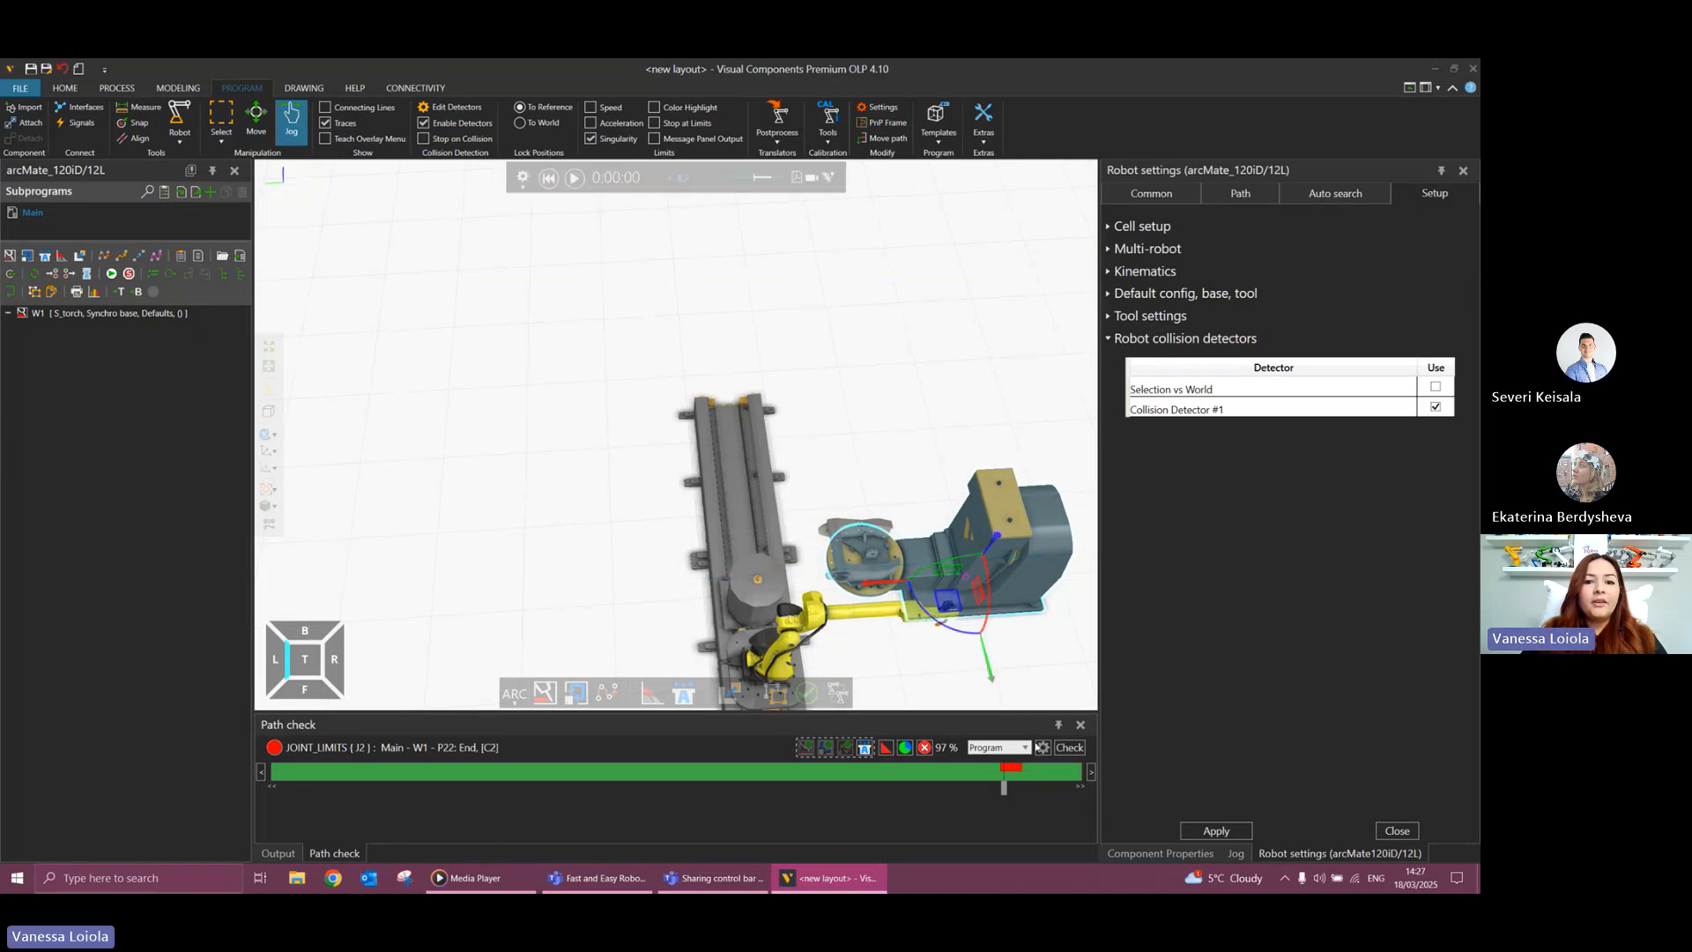
Rerun the path check on the whole program and simulate weld path W1 with the positioner's new location.
click(1068, 749)
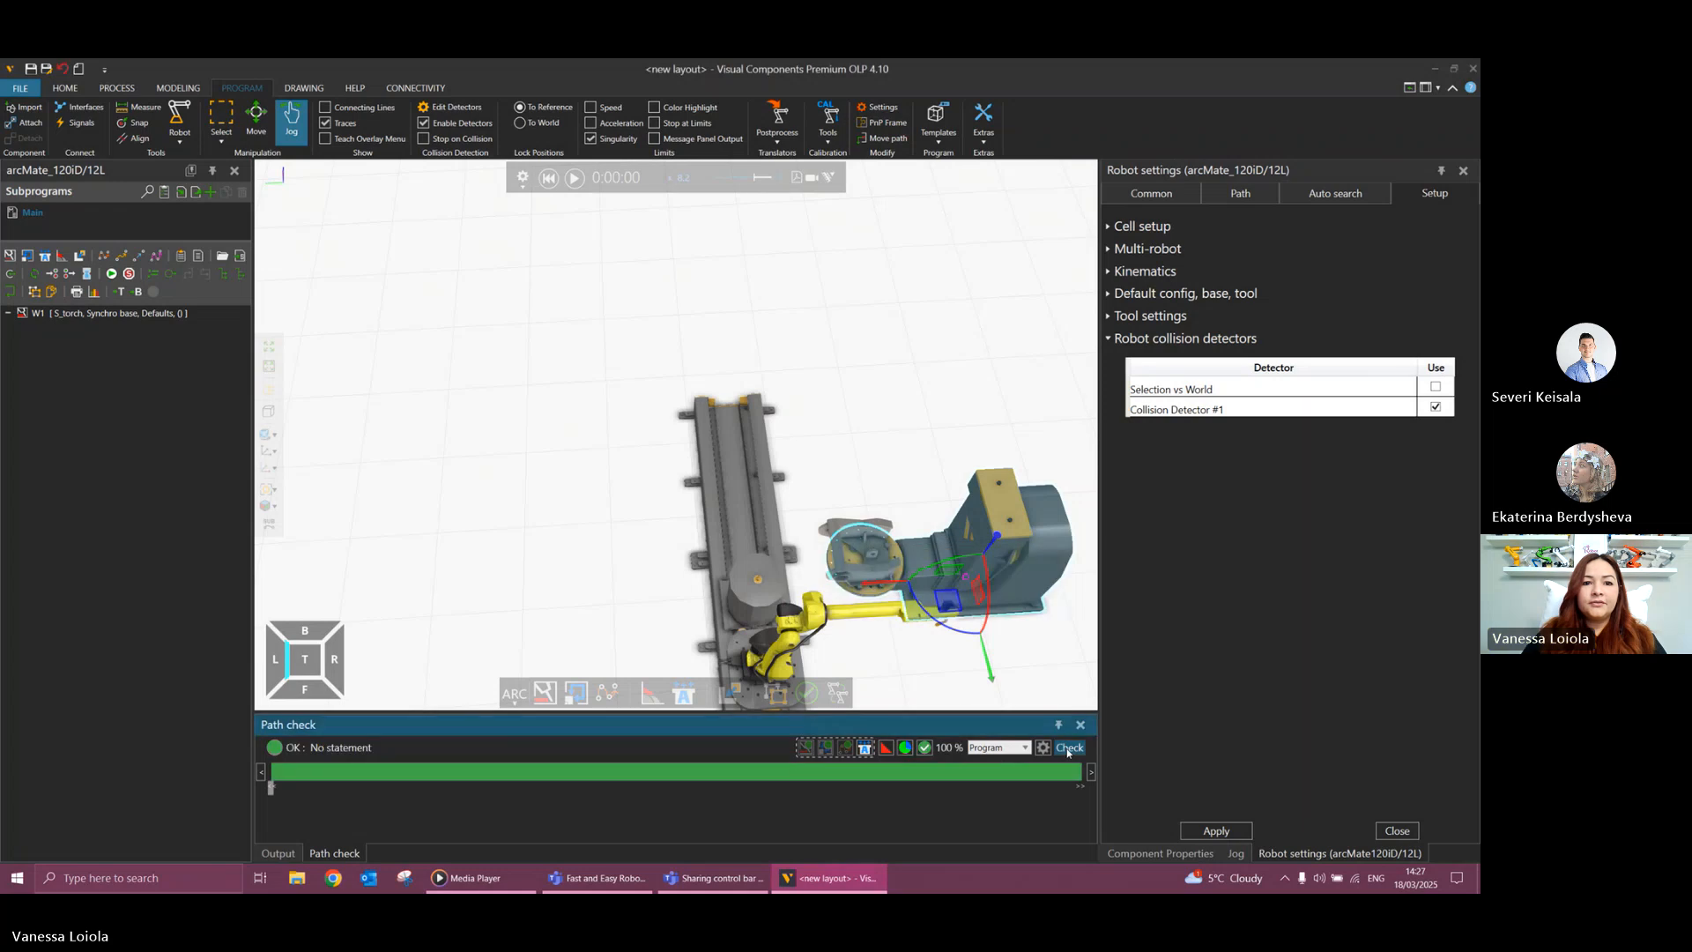
click(572, 179)
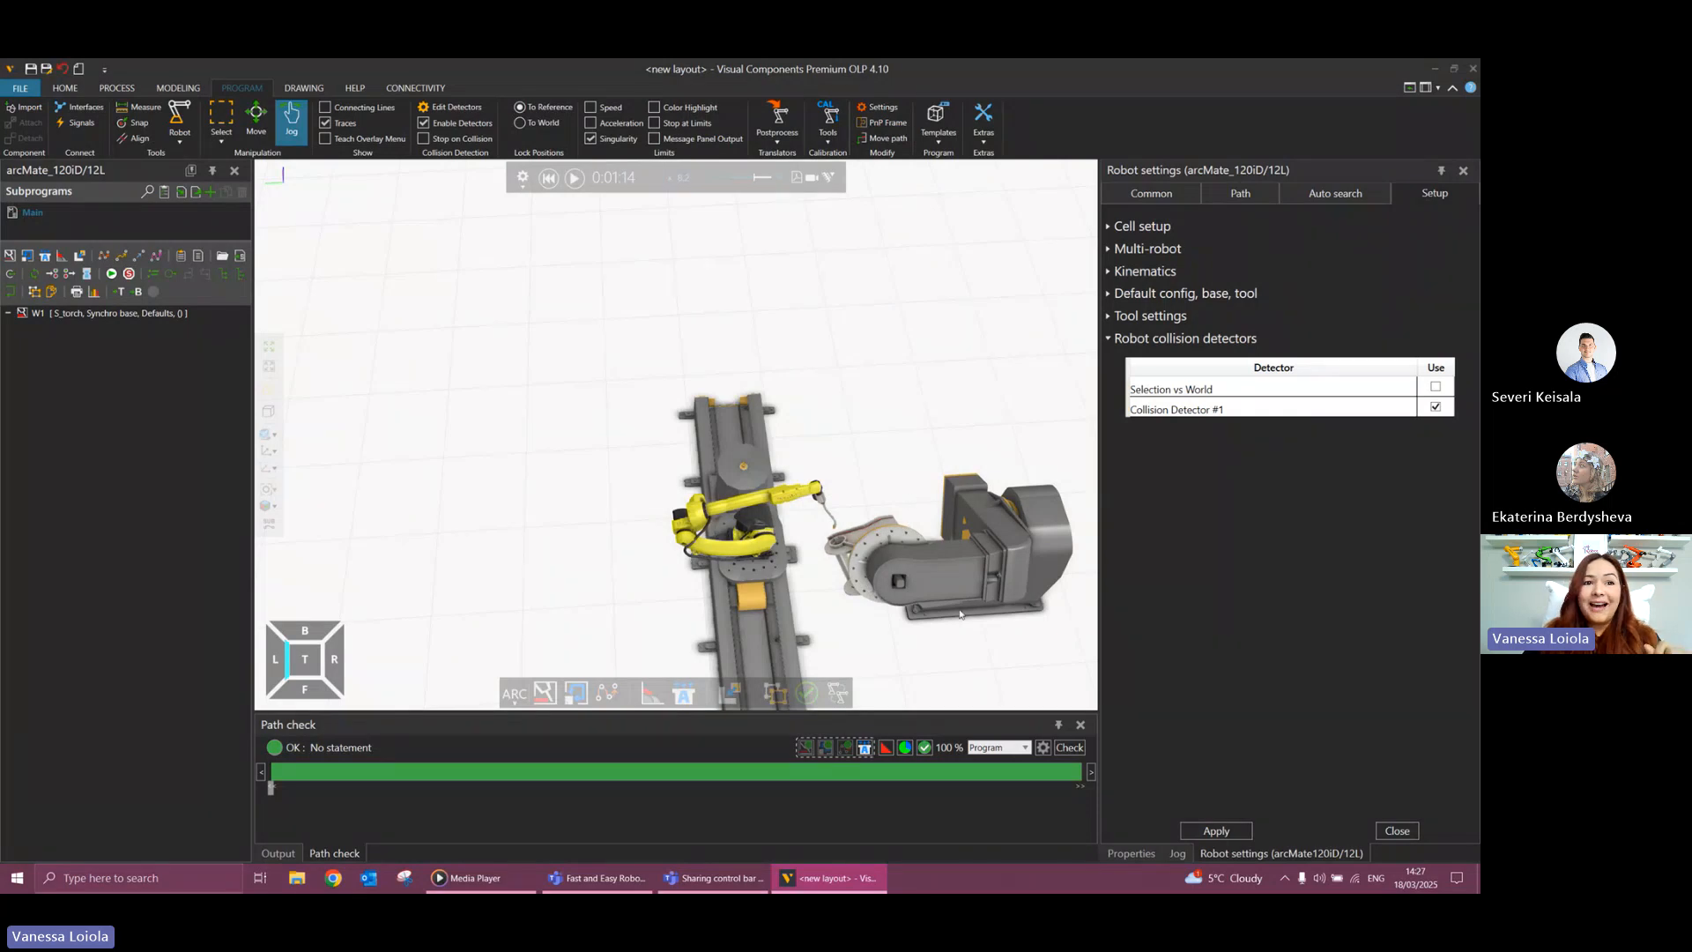
right_drag(968, 610, 965, 608)
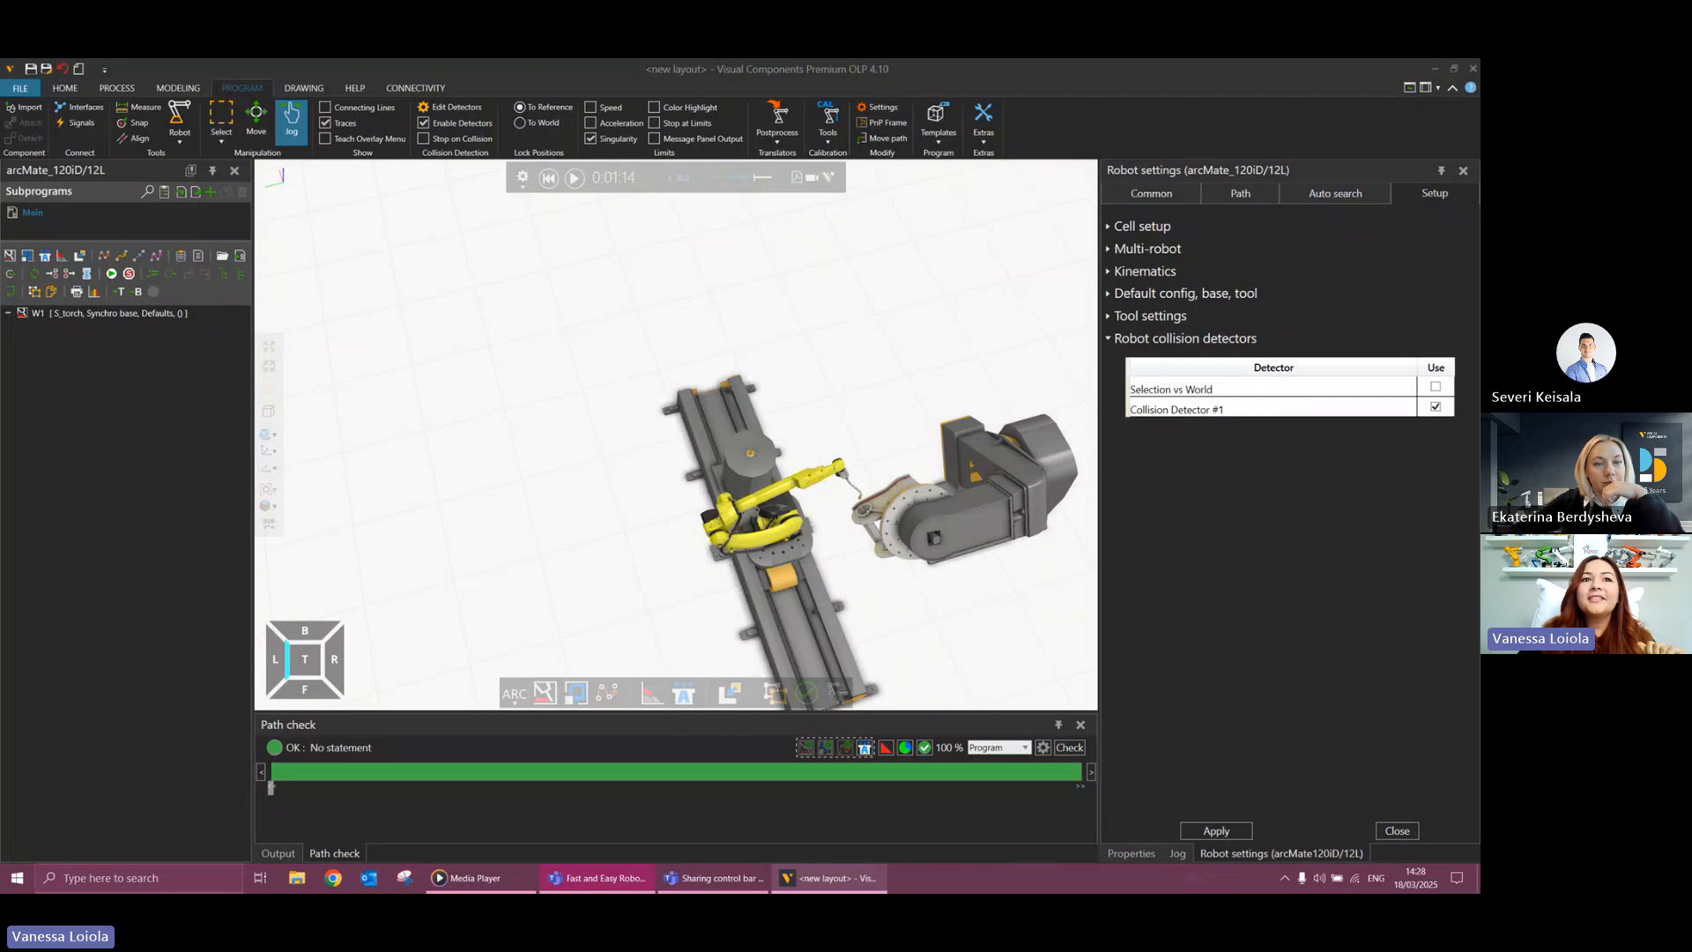
drag(1480, 183, 1479, 145)
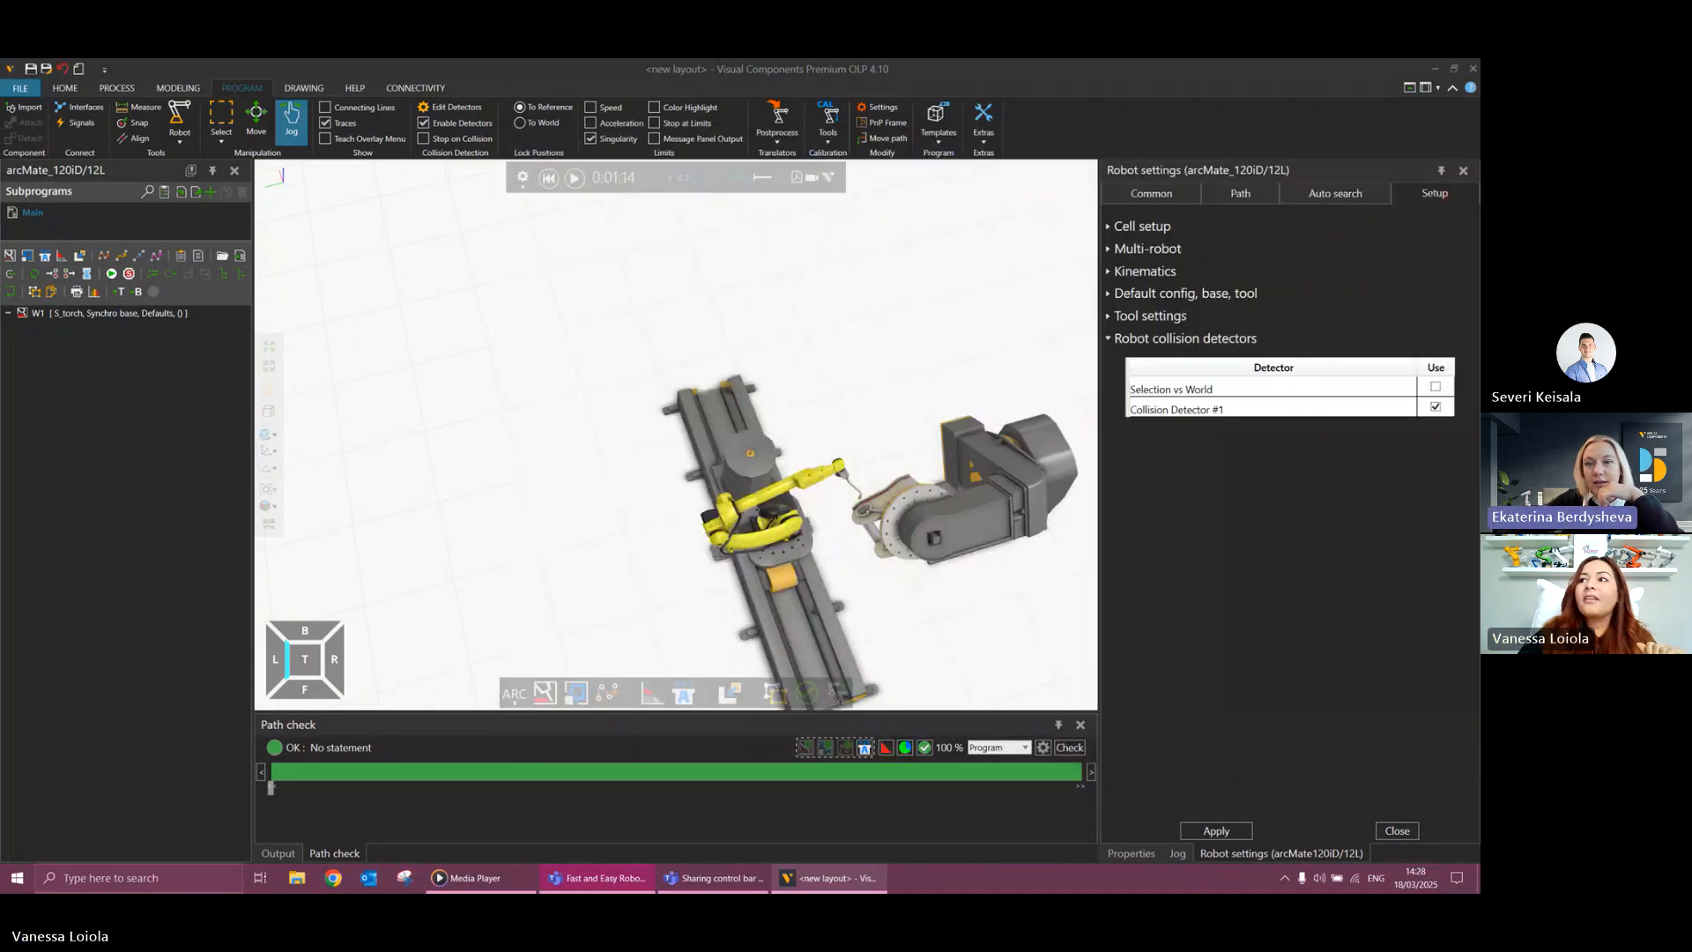
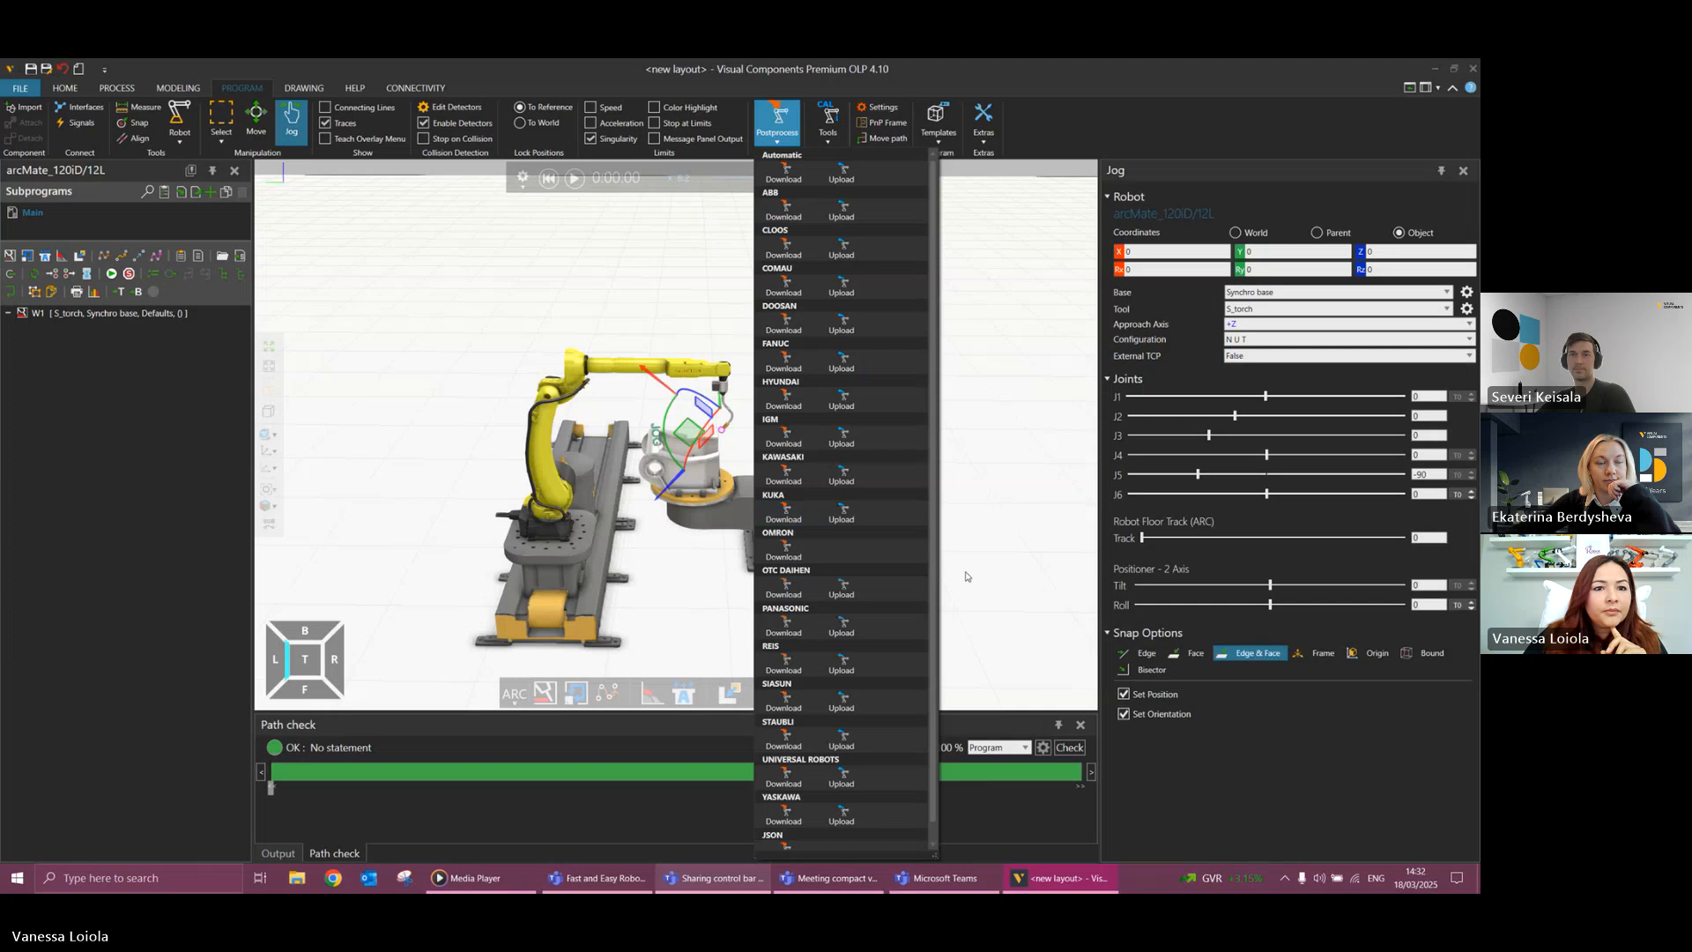
Postprocess the robot program with the FANUC translator and save it to the Desktop as webinar.ls.
scroll(934, 603, down, 1)
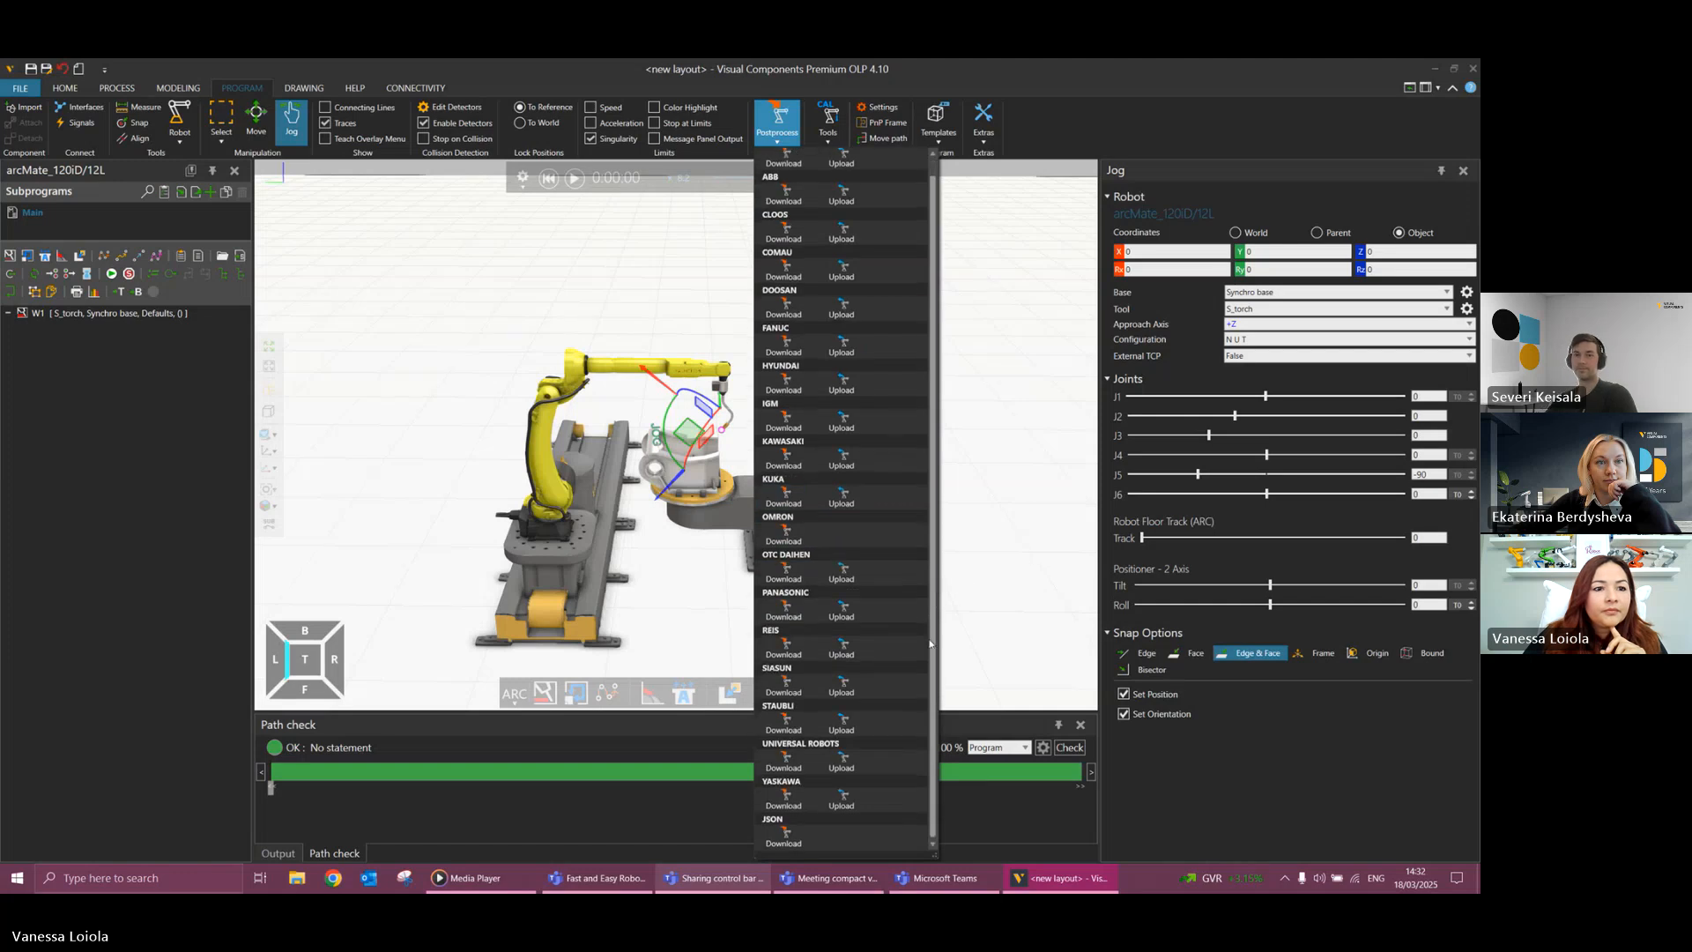
scroll(934, 546, up, 1)
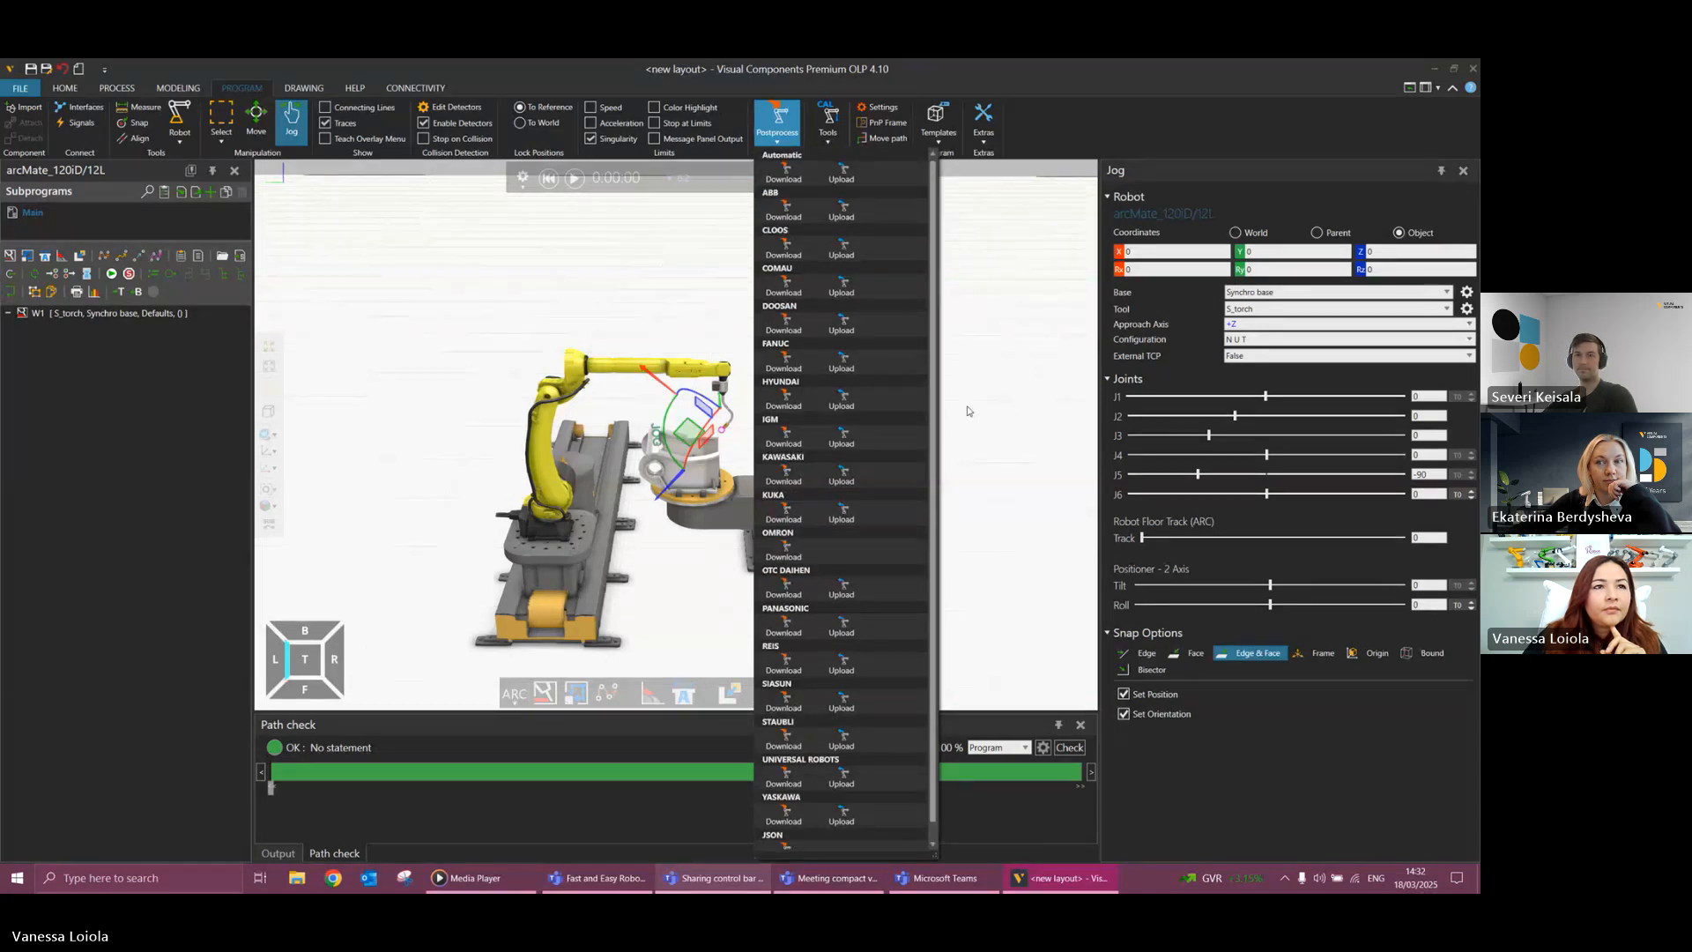
click(778, 359)
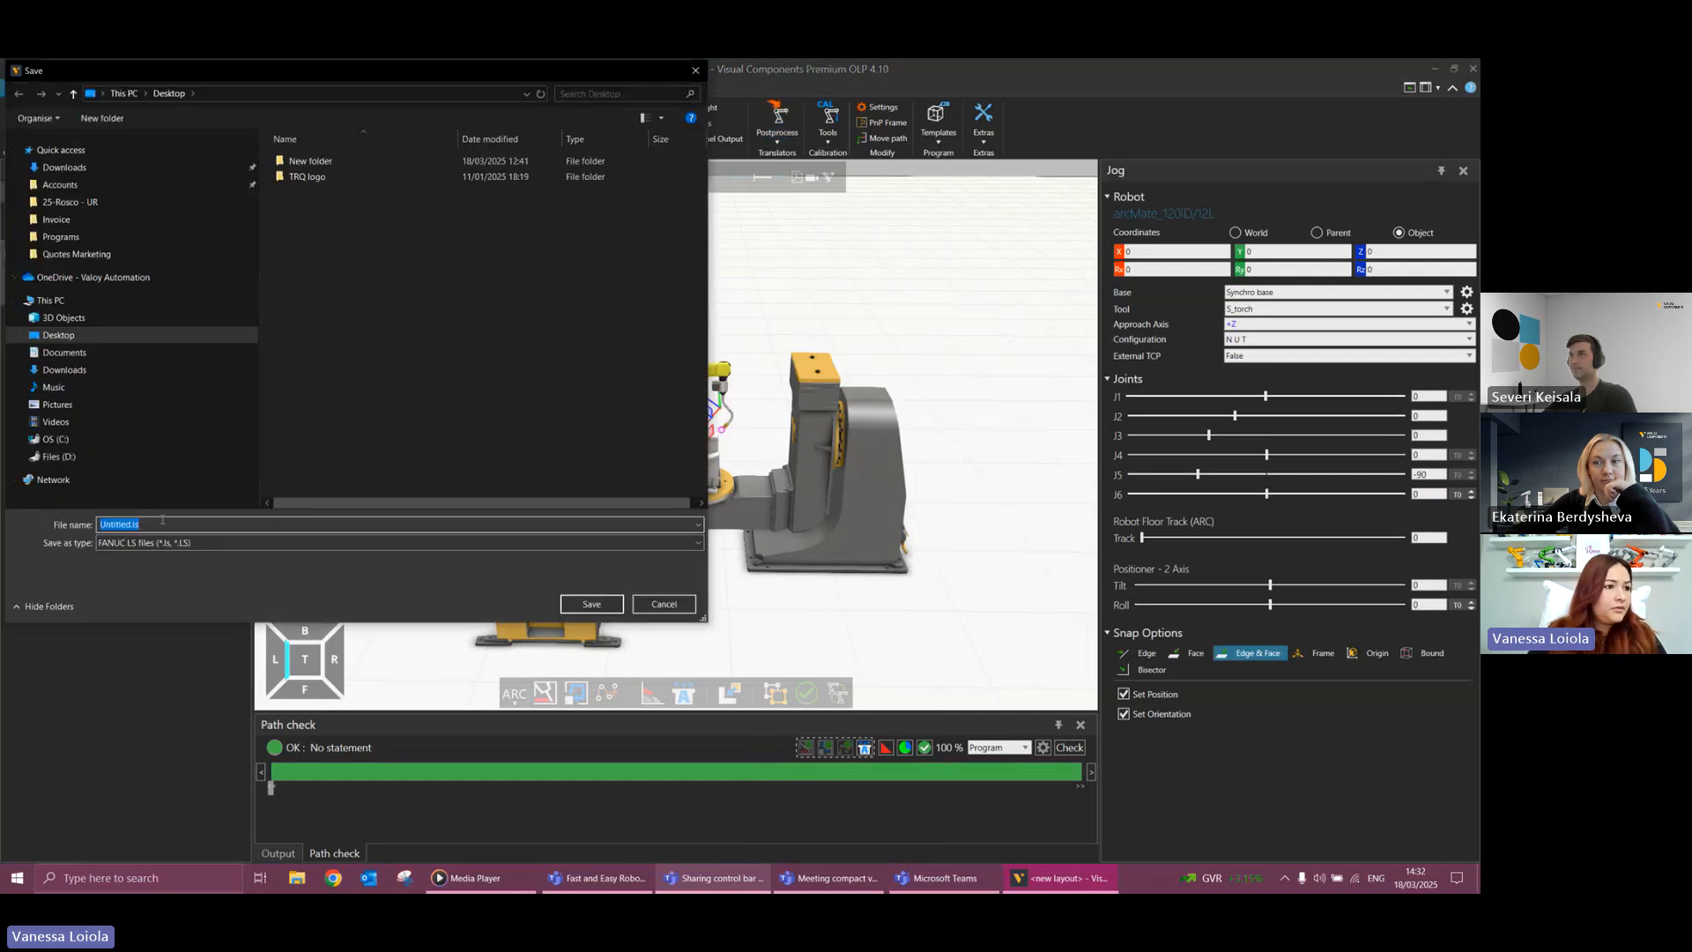
text(webina)
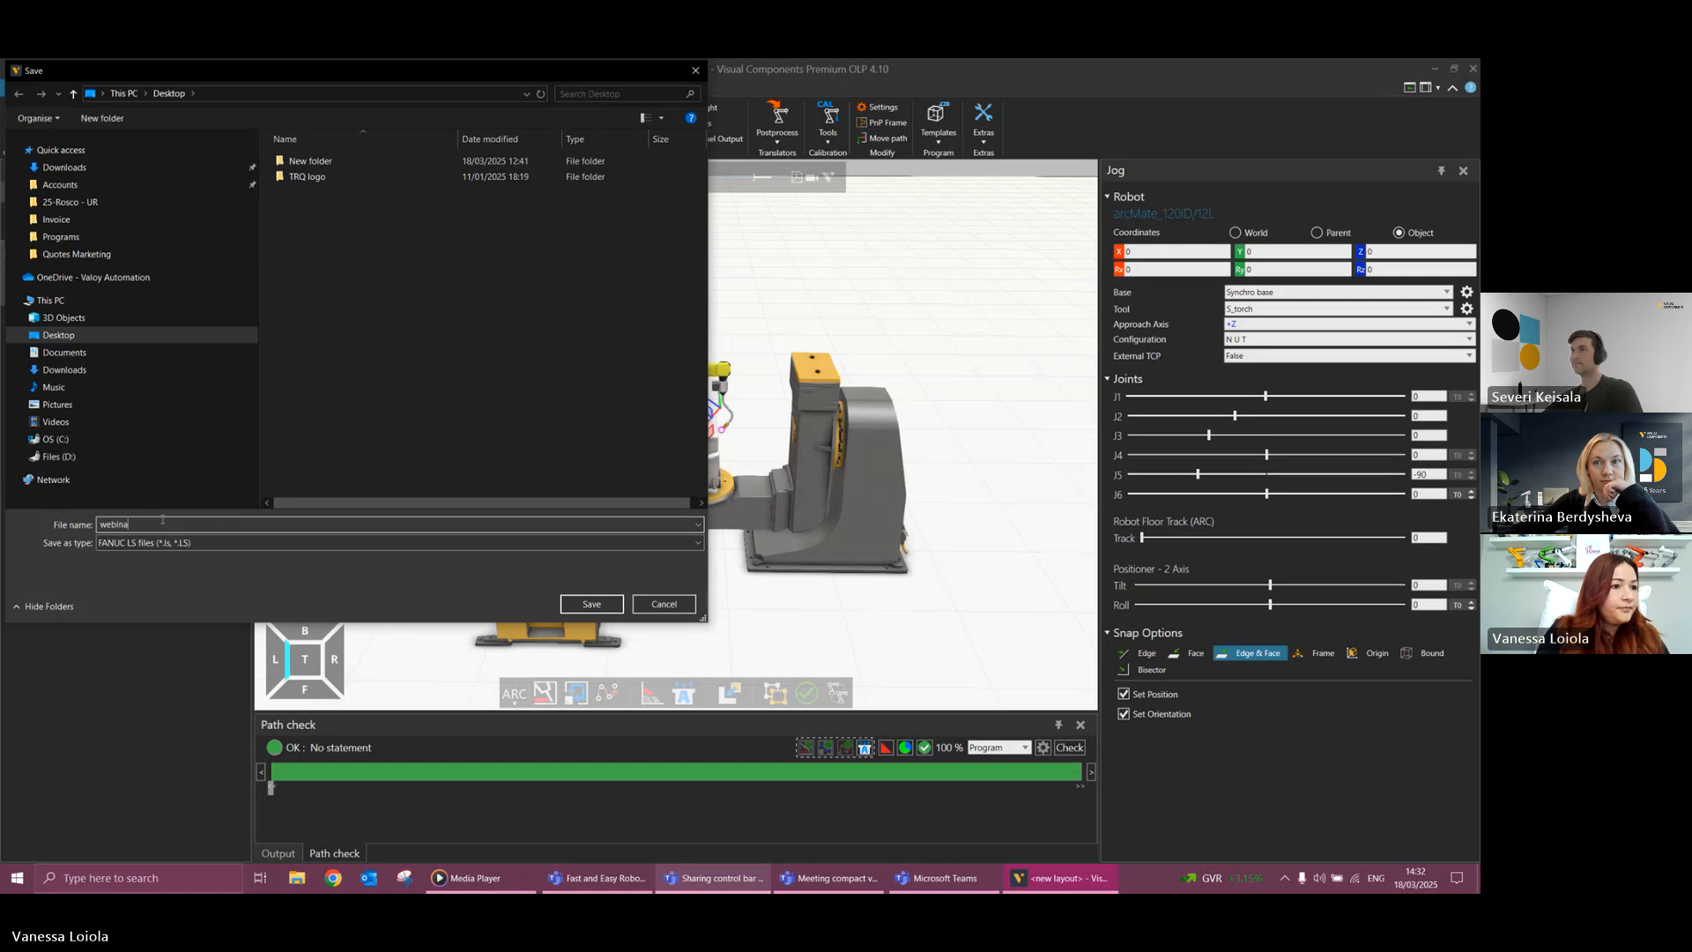
key(Return)
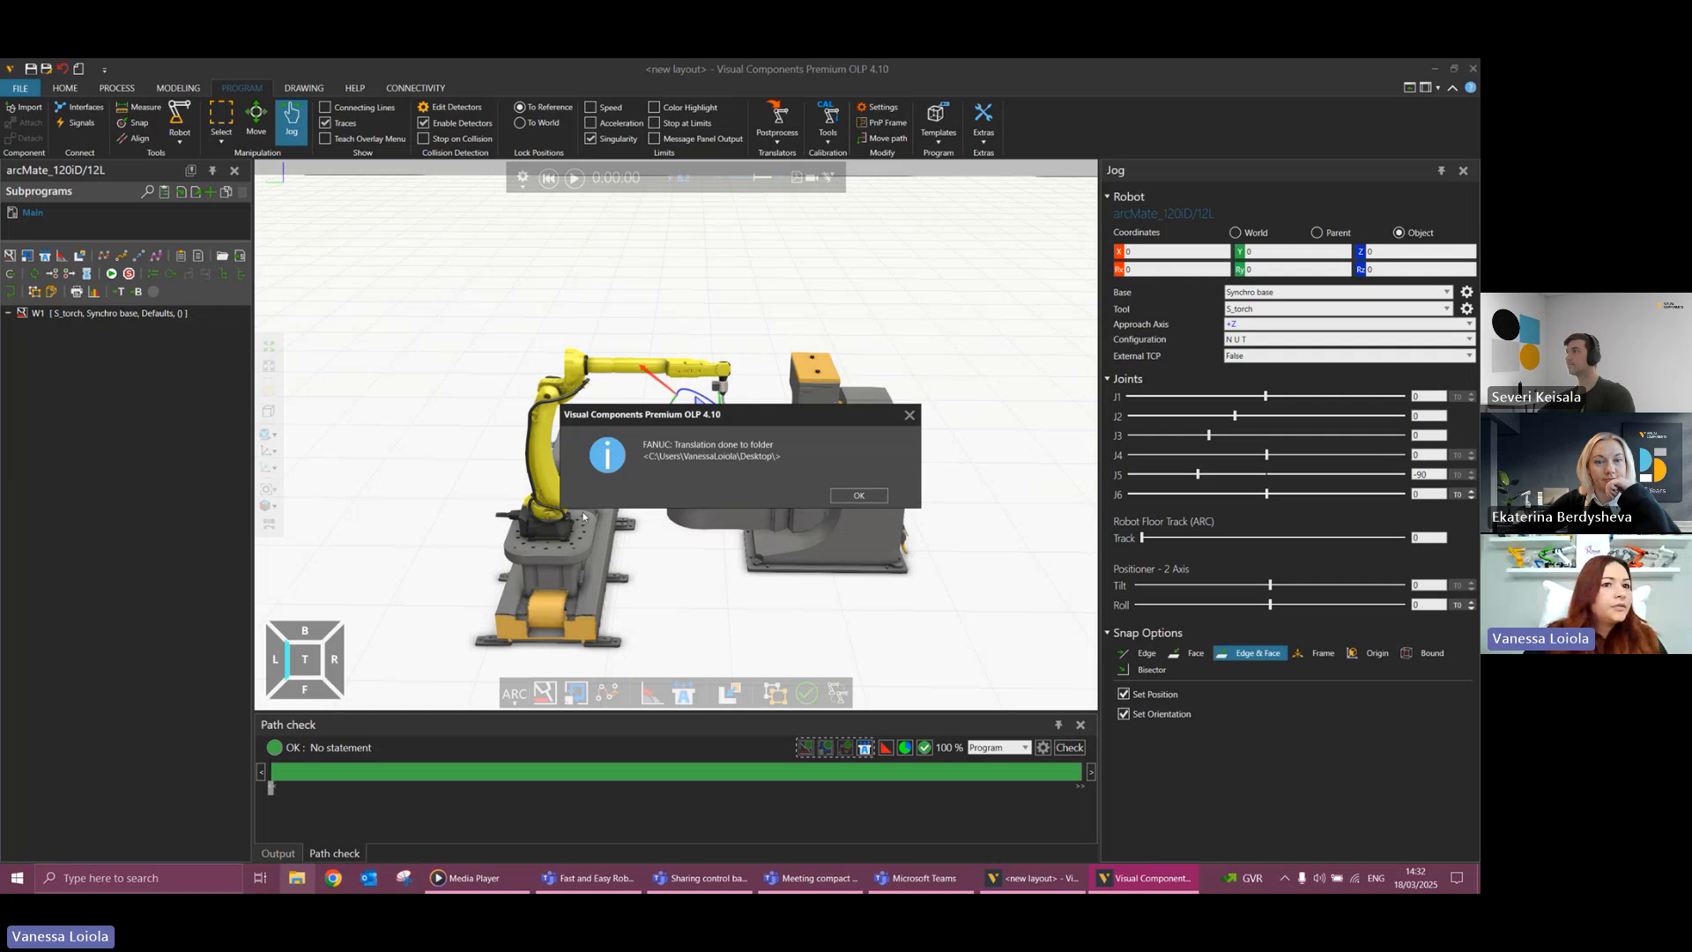
click(858, 495)
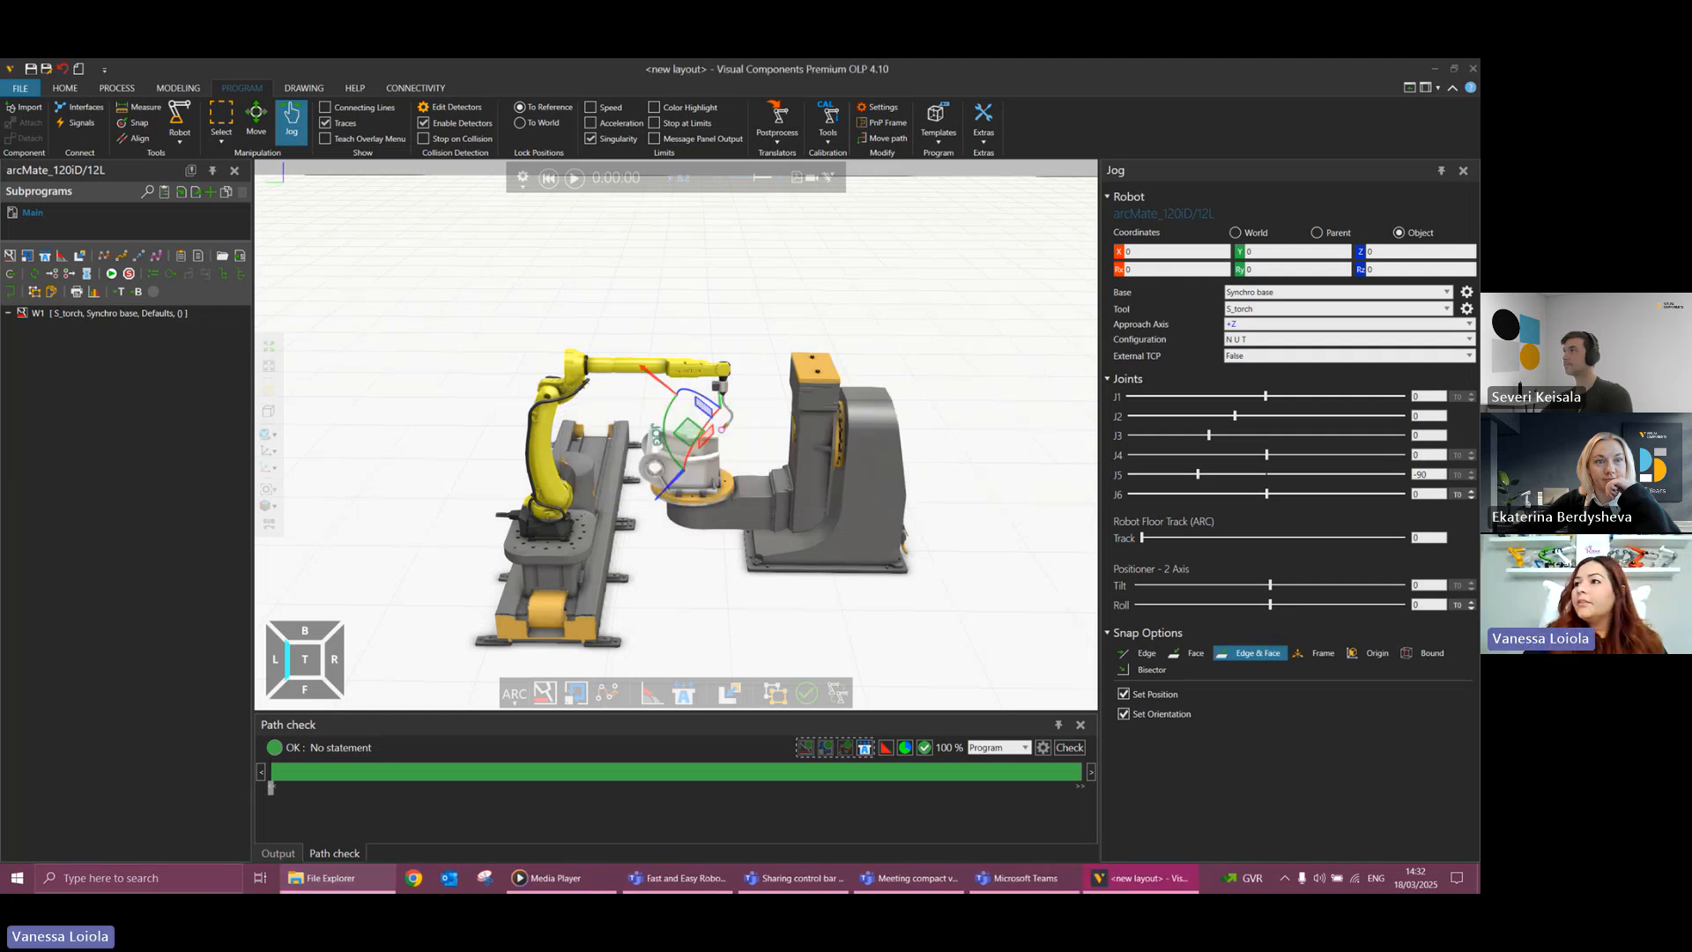
Switch to File Explorer, go to the Desktop folder and open webinar.ls in Notepad.
drag(1476, 276, 701, 299)
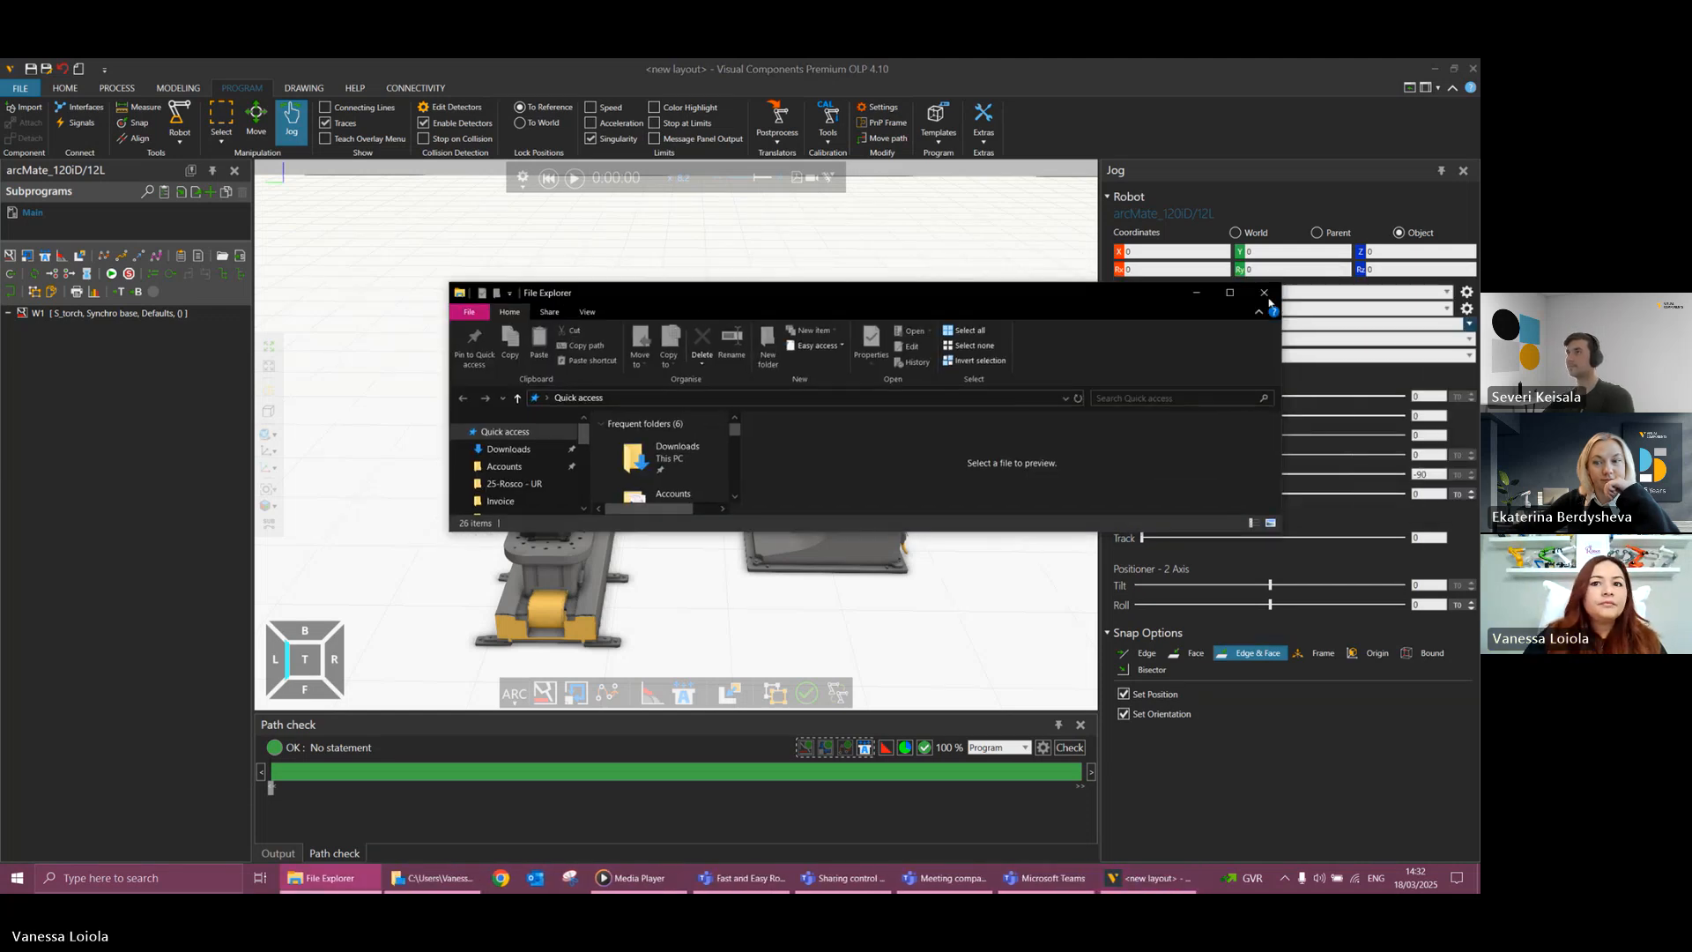
scroll(674, 499, down, 1)
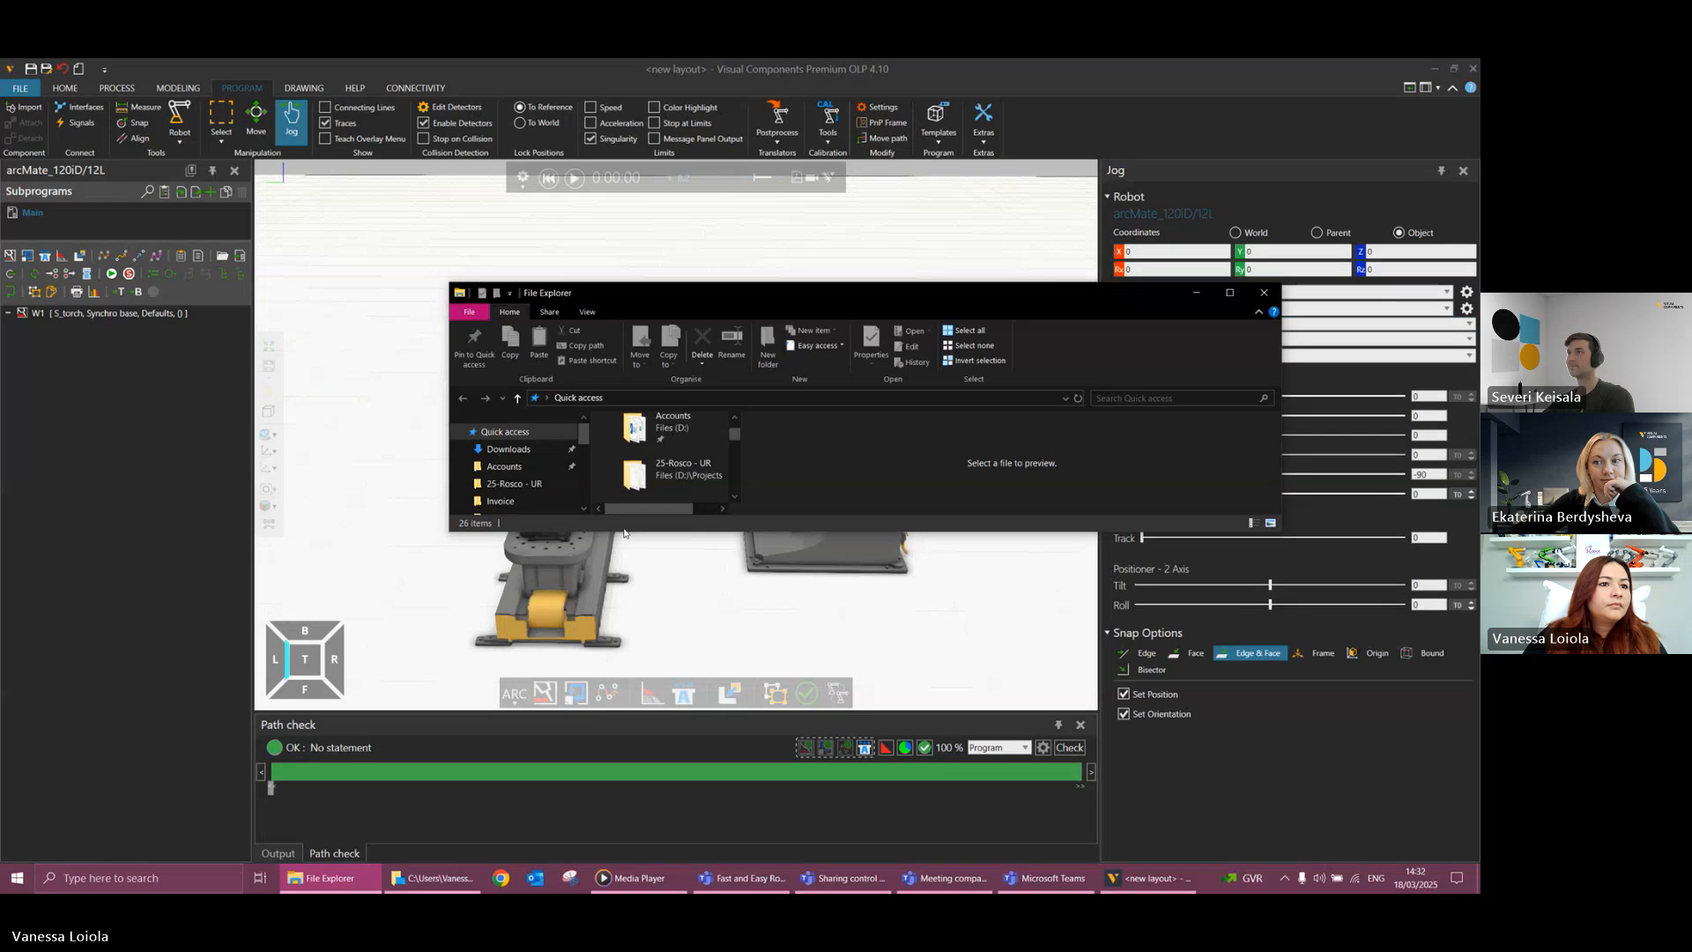
drag(584, 433, 591, 458)
scroll(529, 454, down, 1)
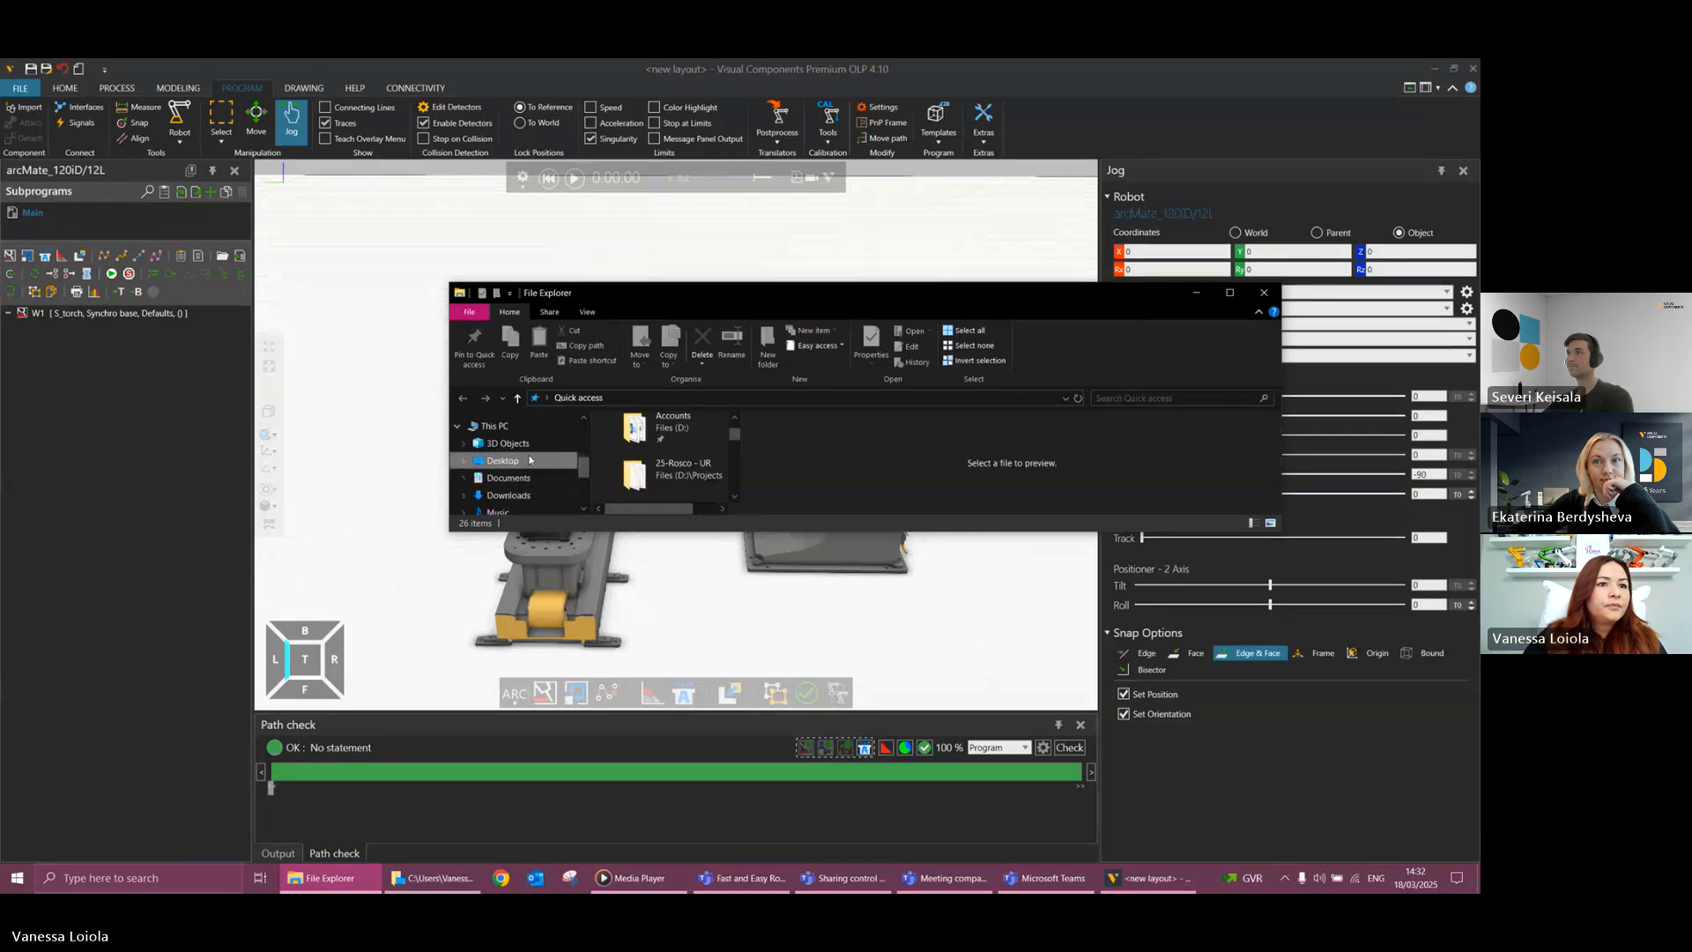
click(507, 460)
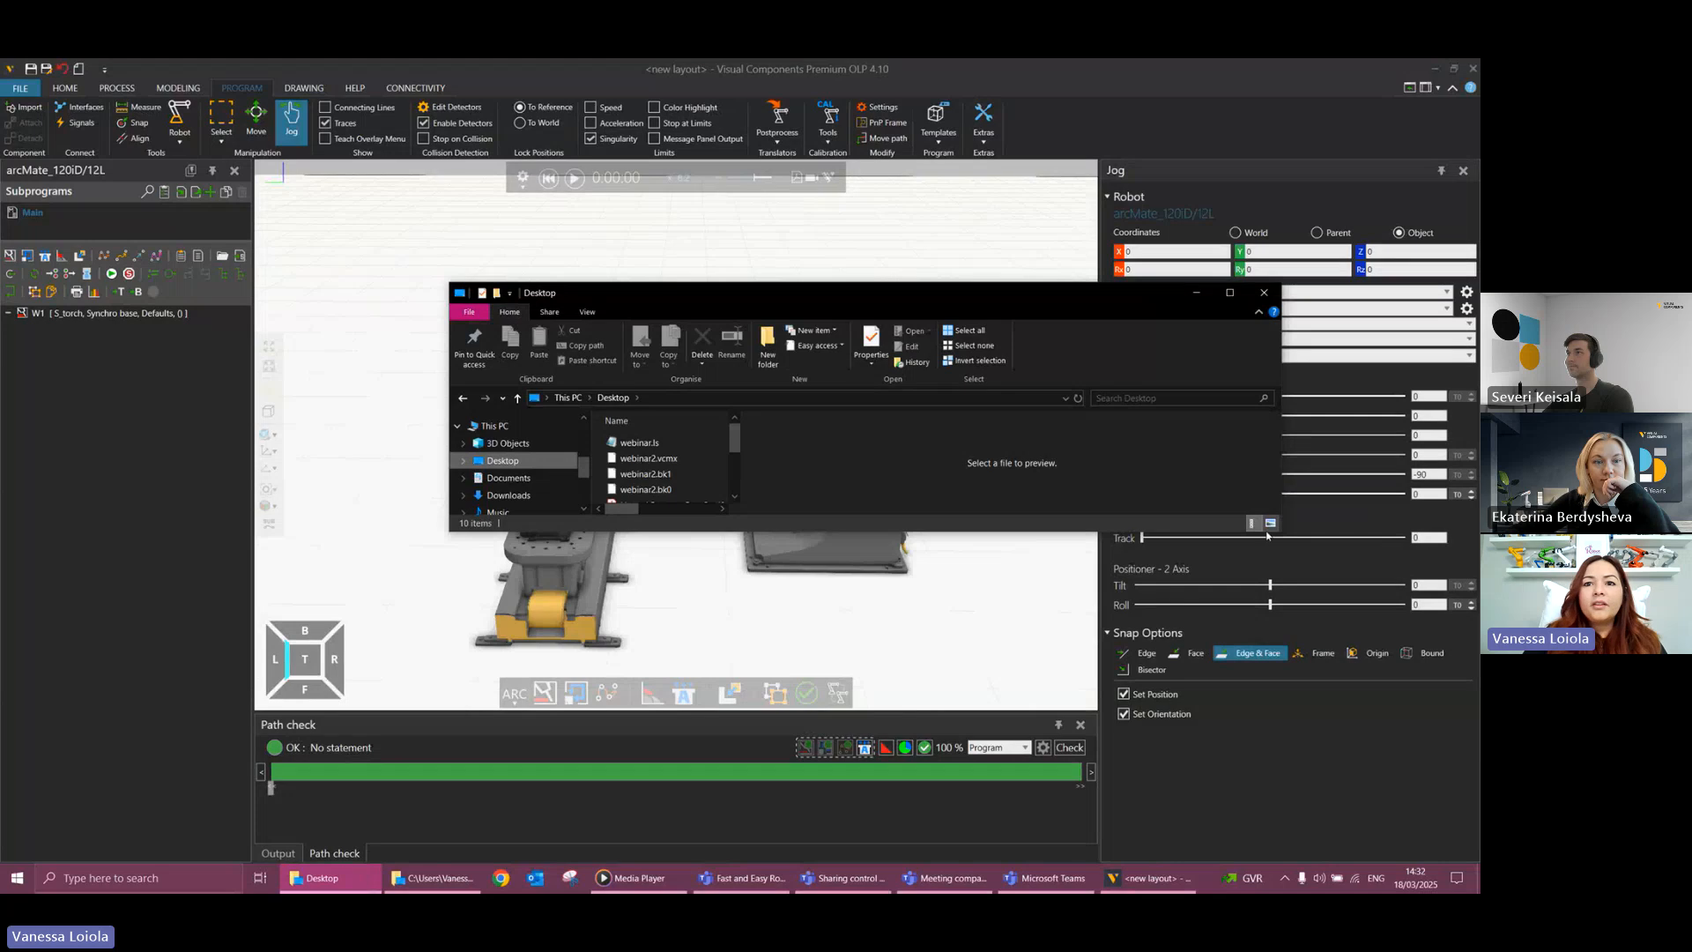
drag(1279, 529, 1311, 675)
click(661, 444)
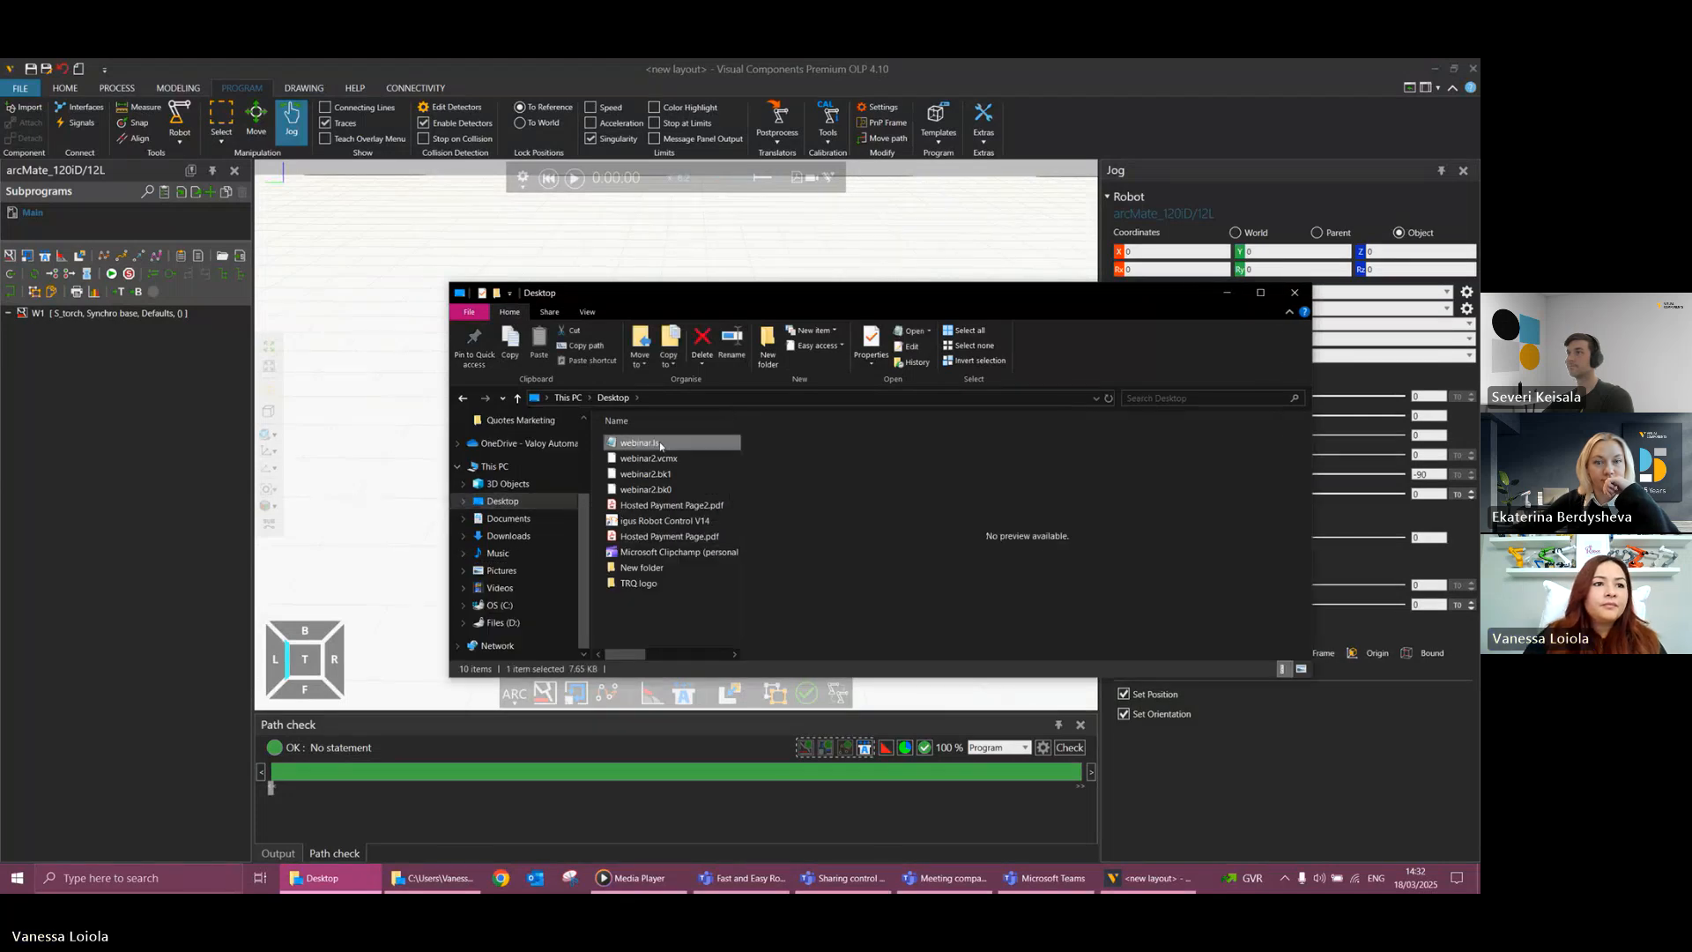
double_click(661, 445)
Examine the header, motion lines and position data of the exported webinar.ls, and close it to return to Visual Components.
drag(992, 132, 977, 190)
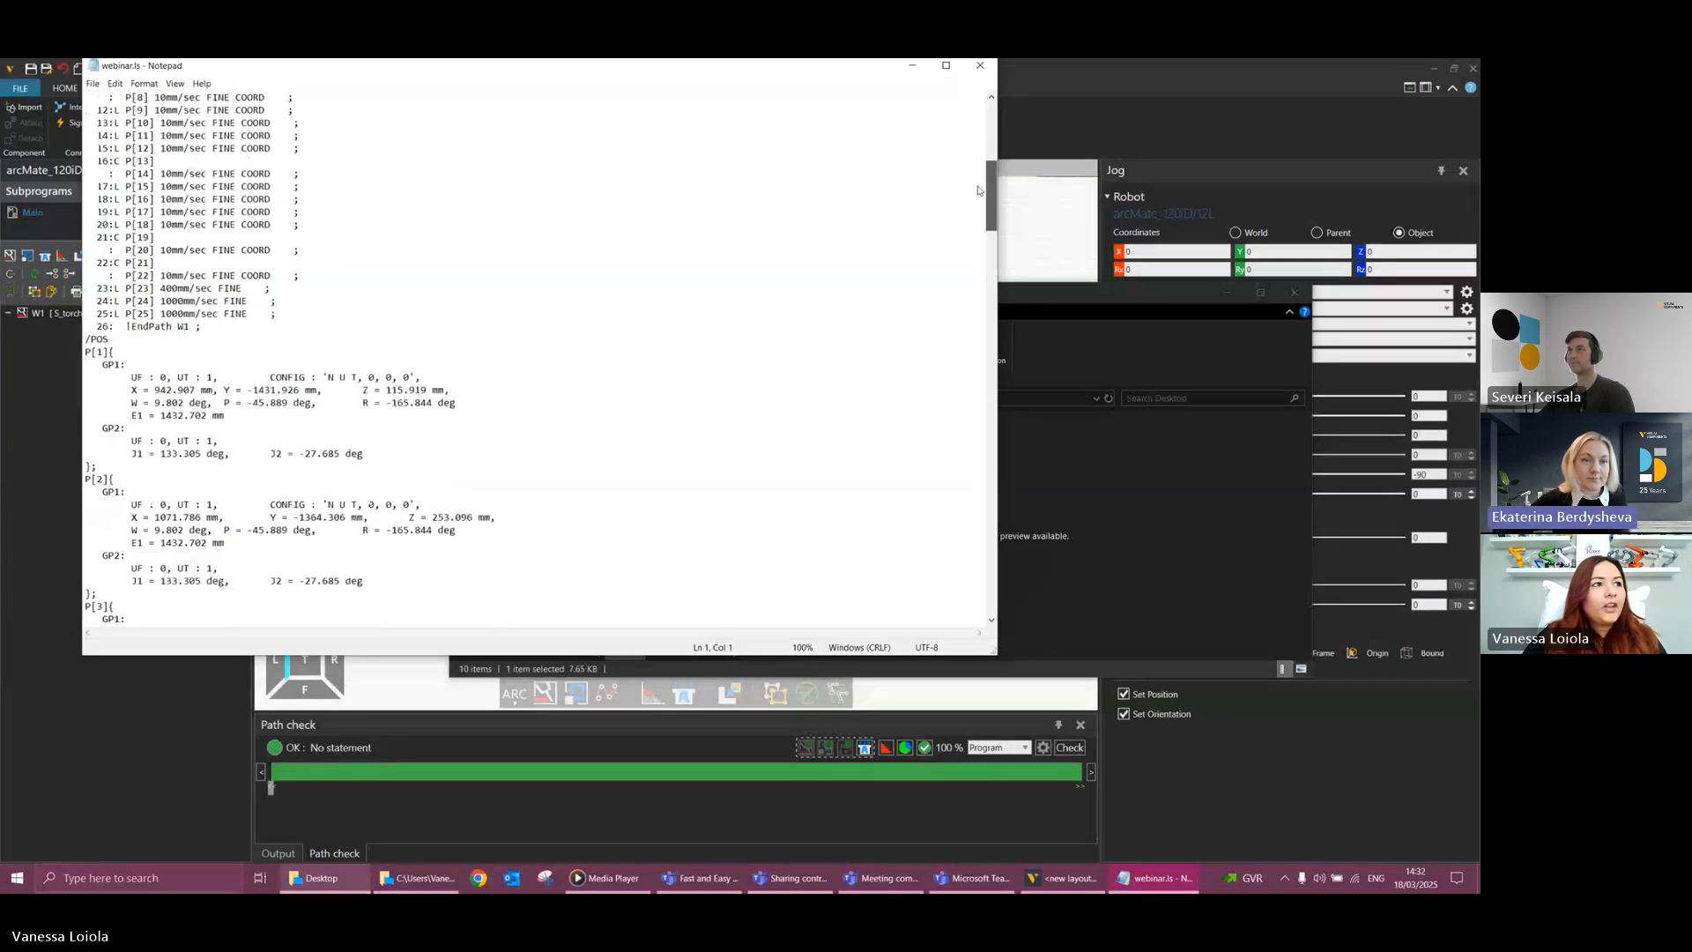
scroll(214, 183, up, 2)
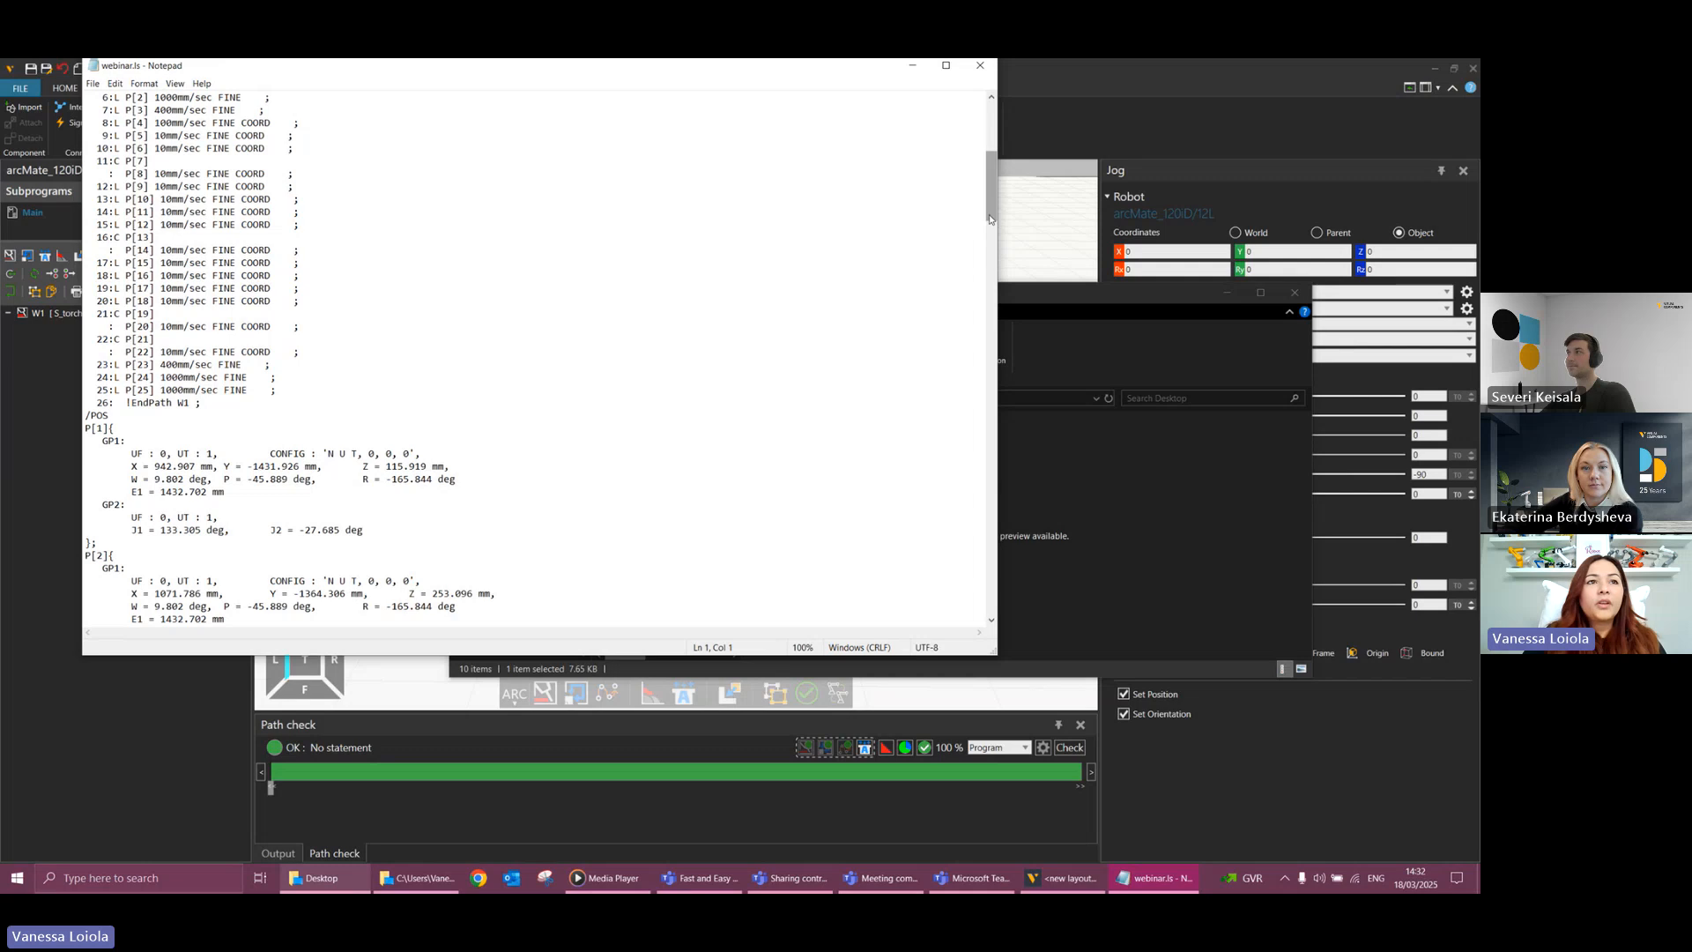
scroll(989, 220, up, 3)
click(179, 212)
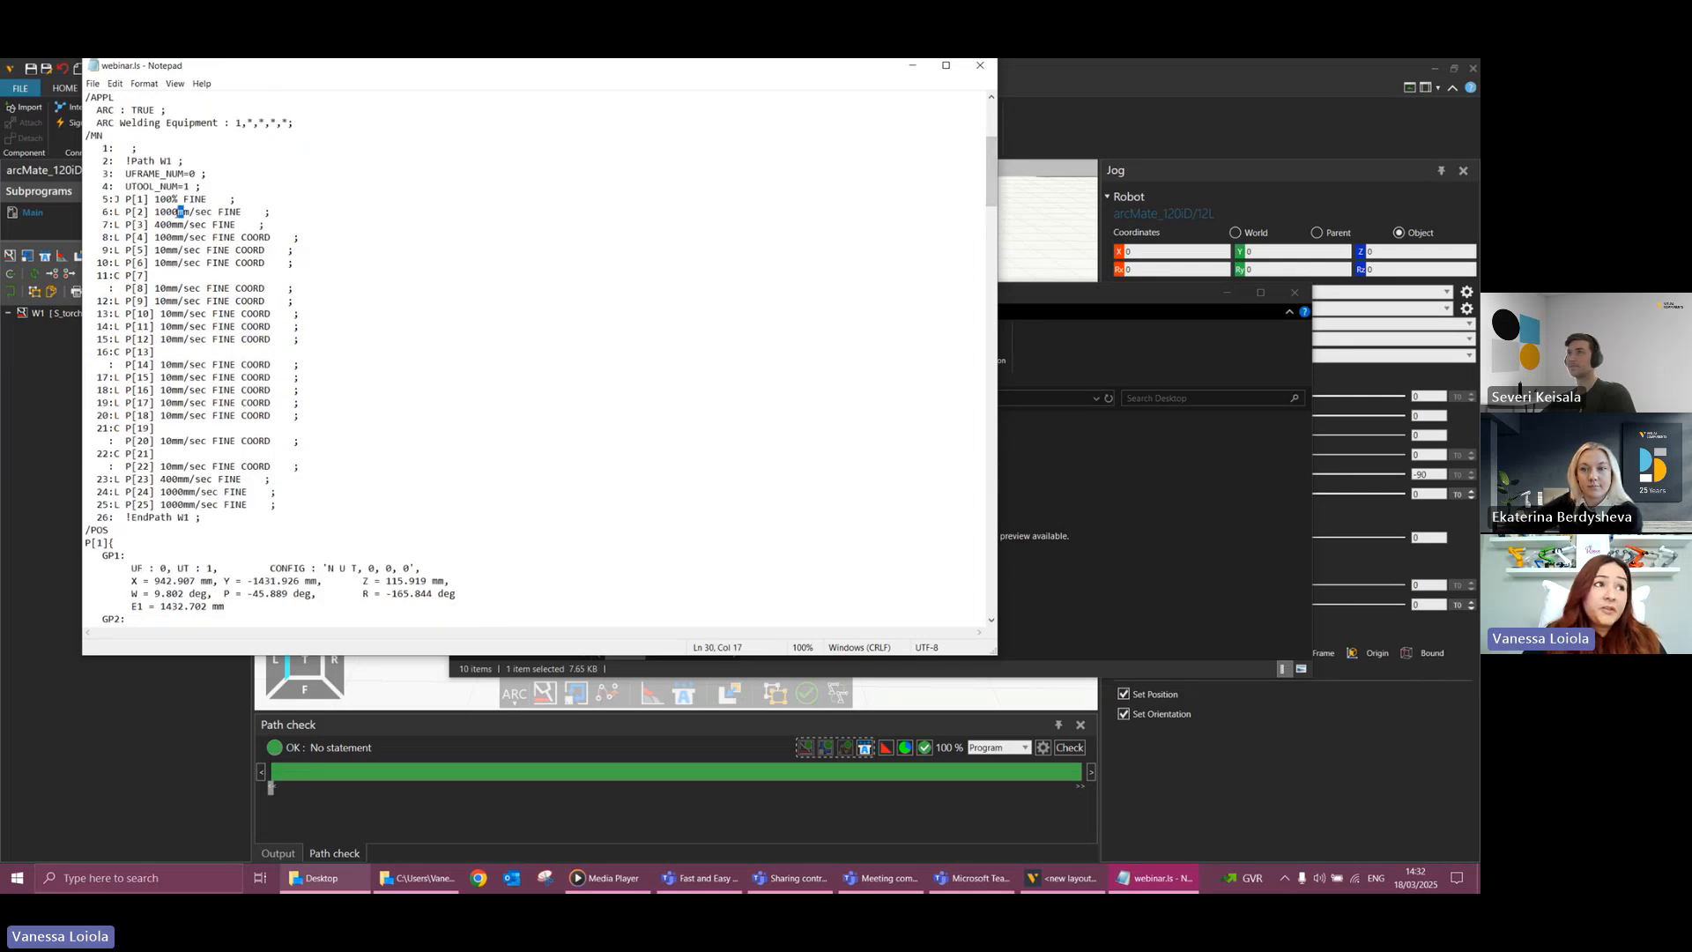
key(shift+Left)
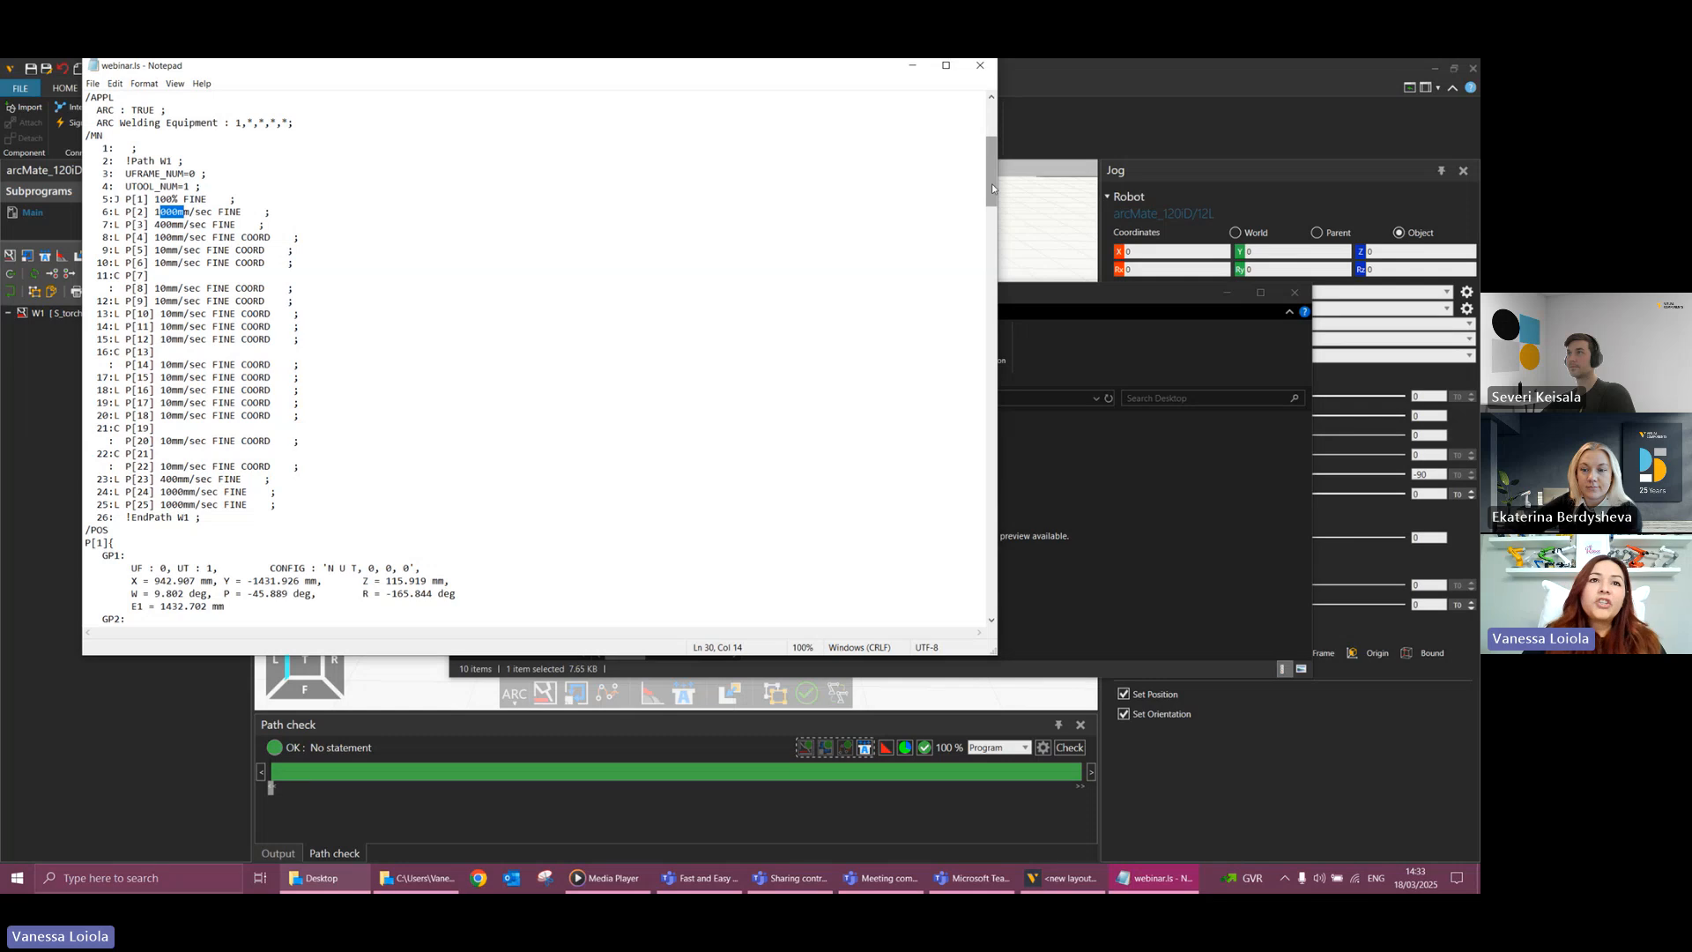
drag(991, 183, 985, 97)
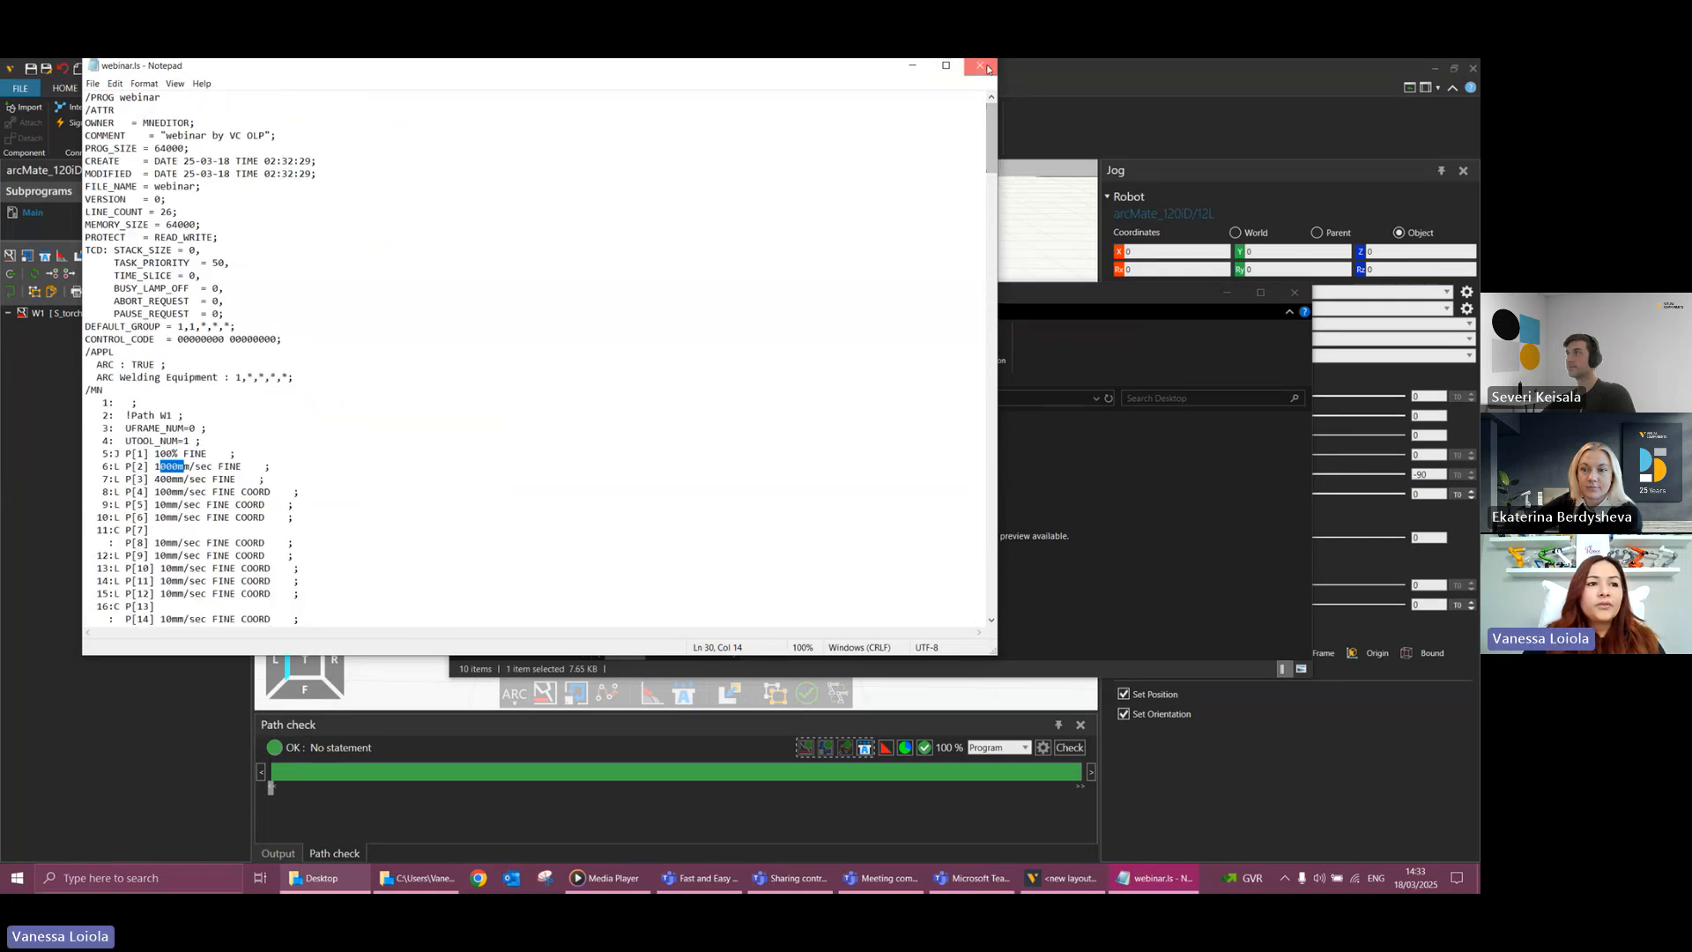
click(980, 66)
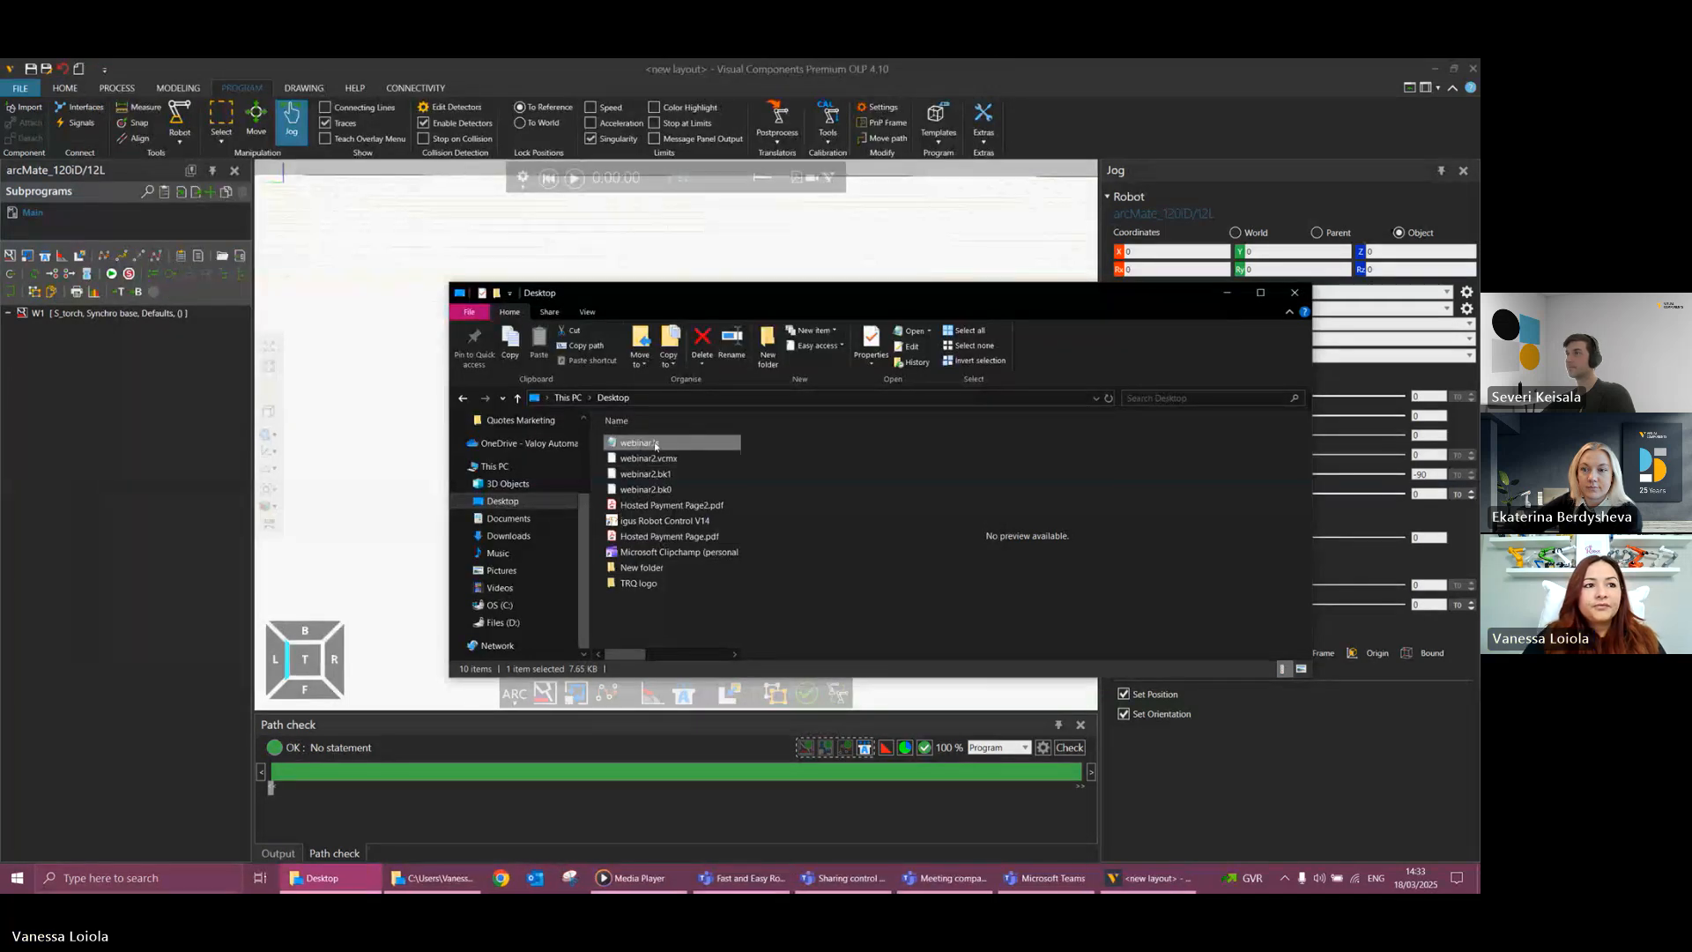
click(820, 261)
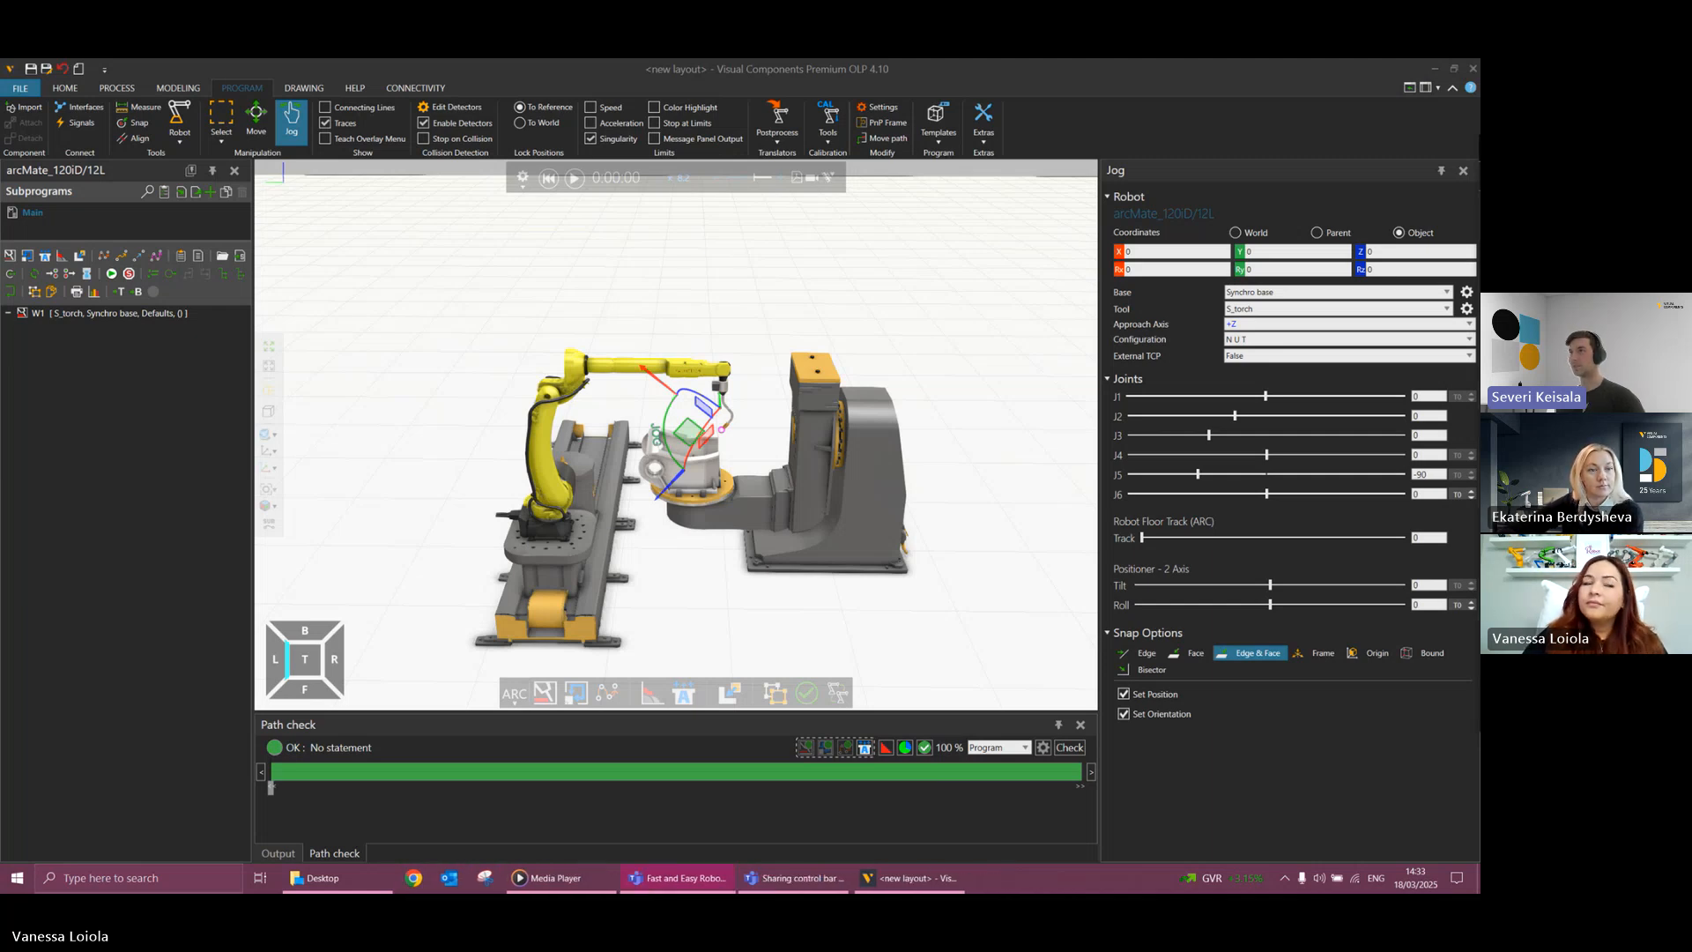
Simulate weld path W1, examine the torch and workpiece up close from above, and reset the simulation.
click(574, 179)
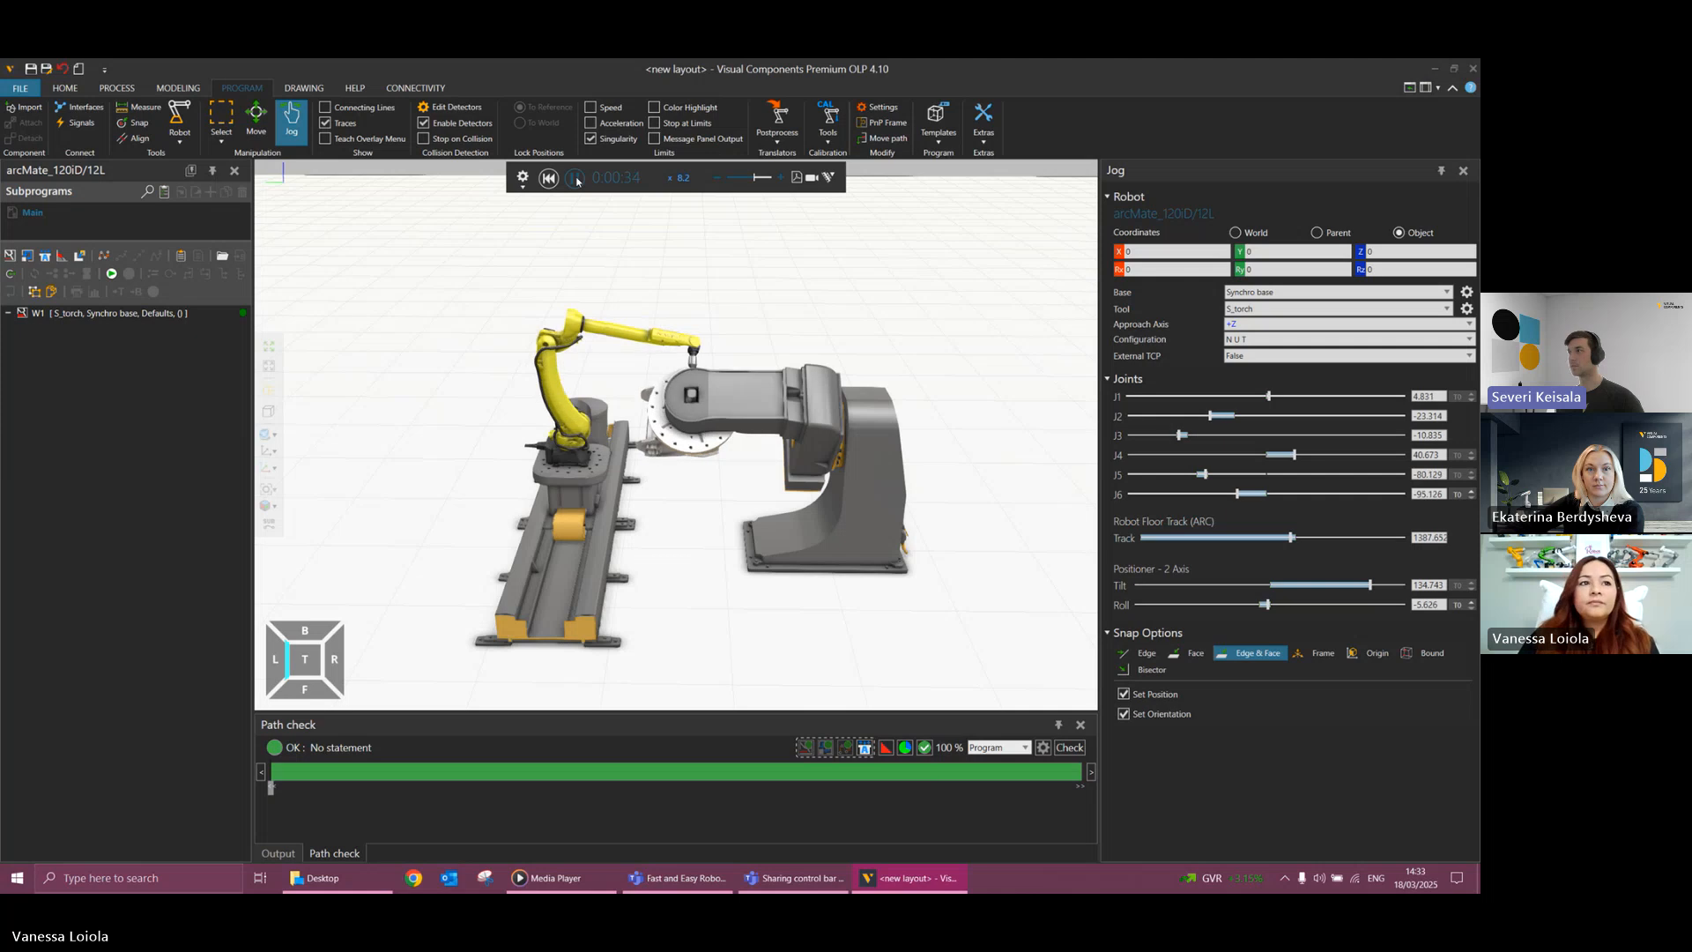
right_drag(703, 479, 718, 528)
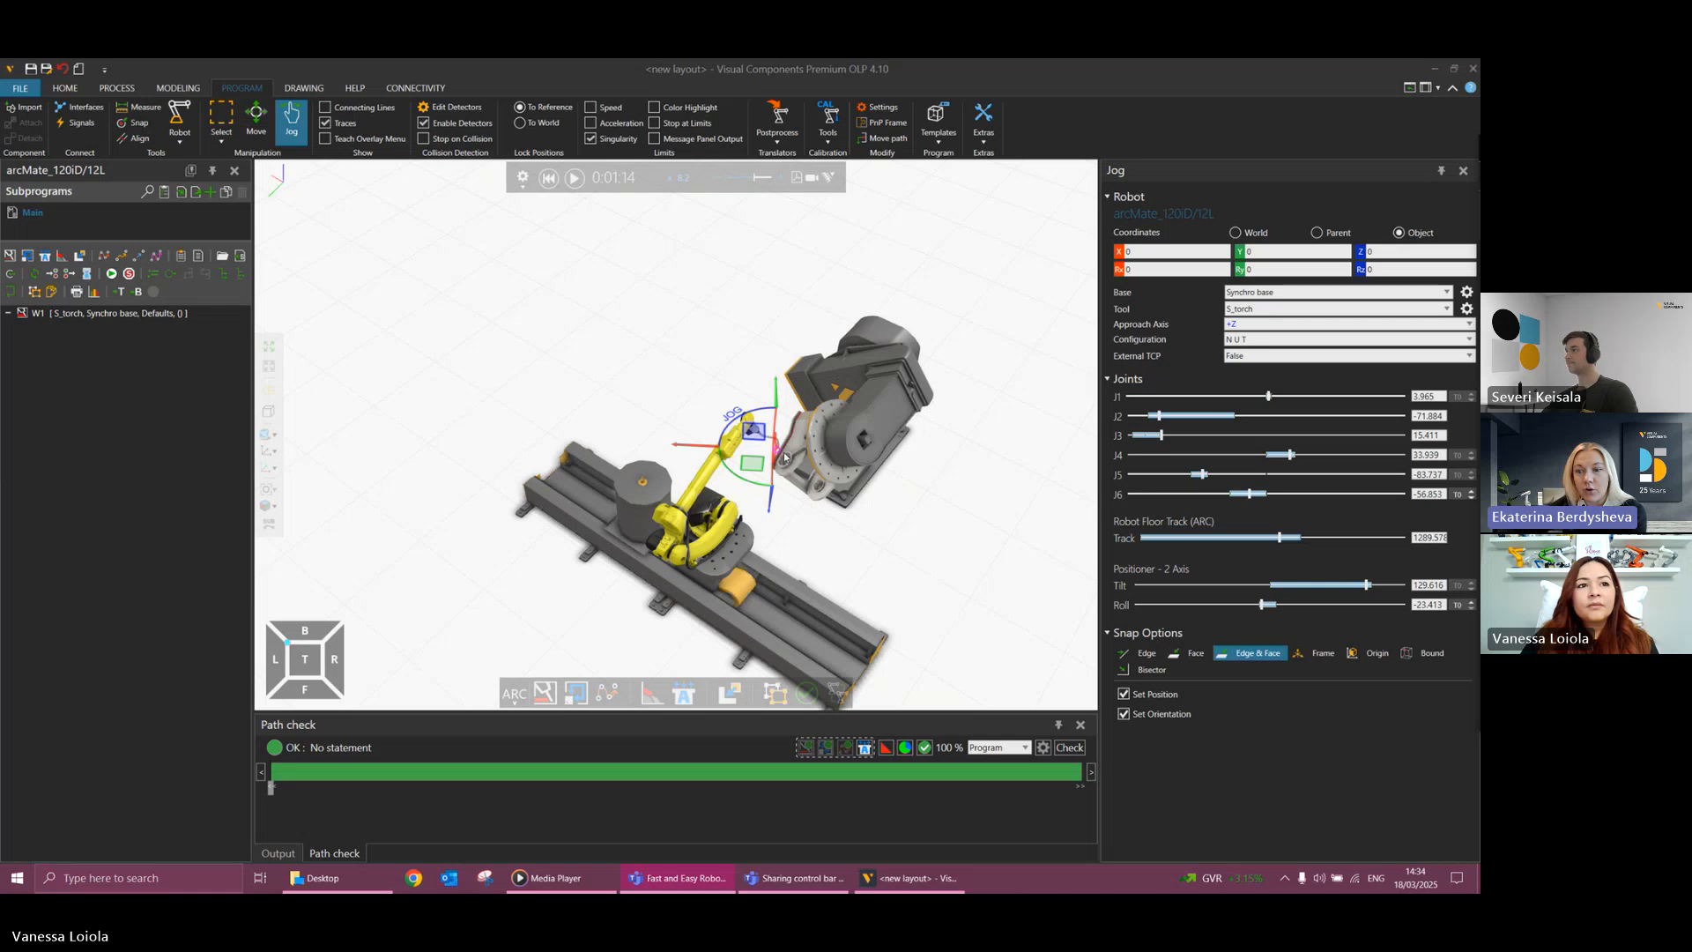
scroll(784, 457, up, 2)
scroll(771, 456, up, 3)
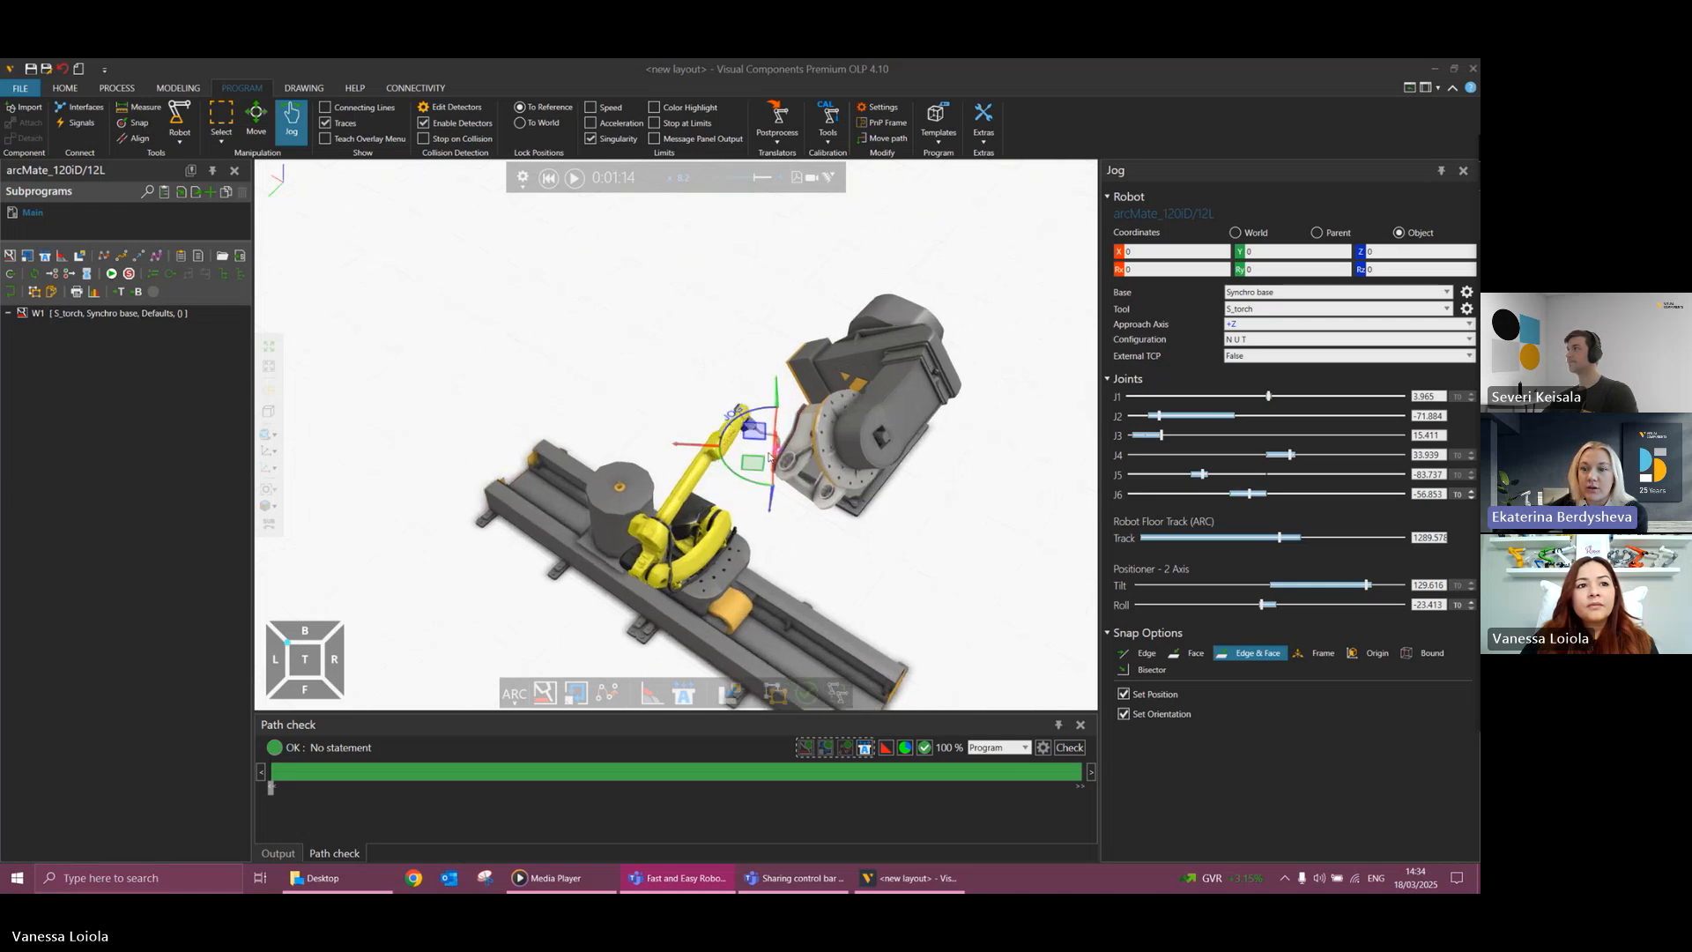
scroll(771, 454, up, 3)
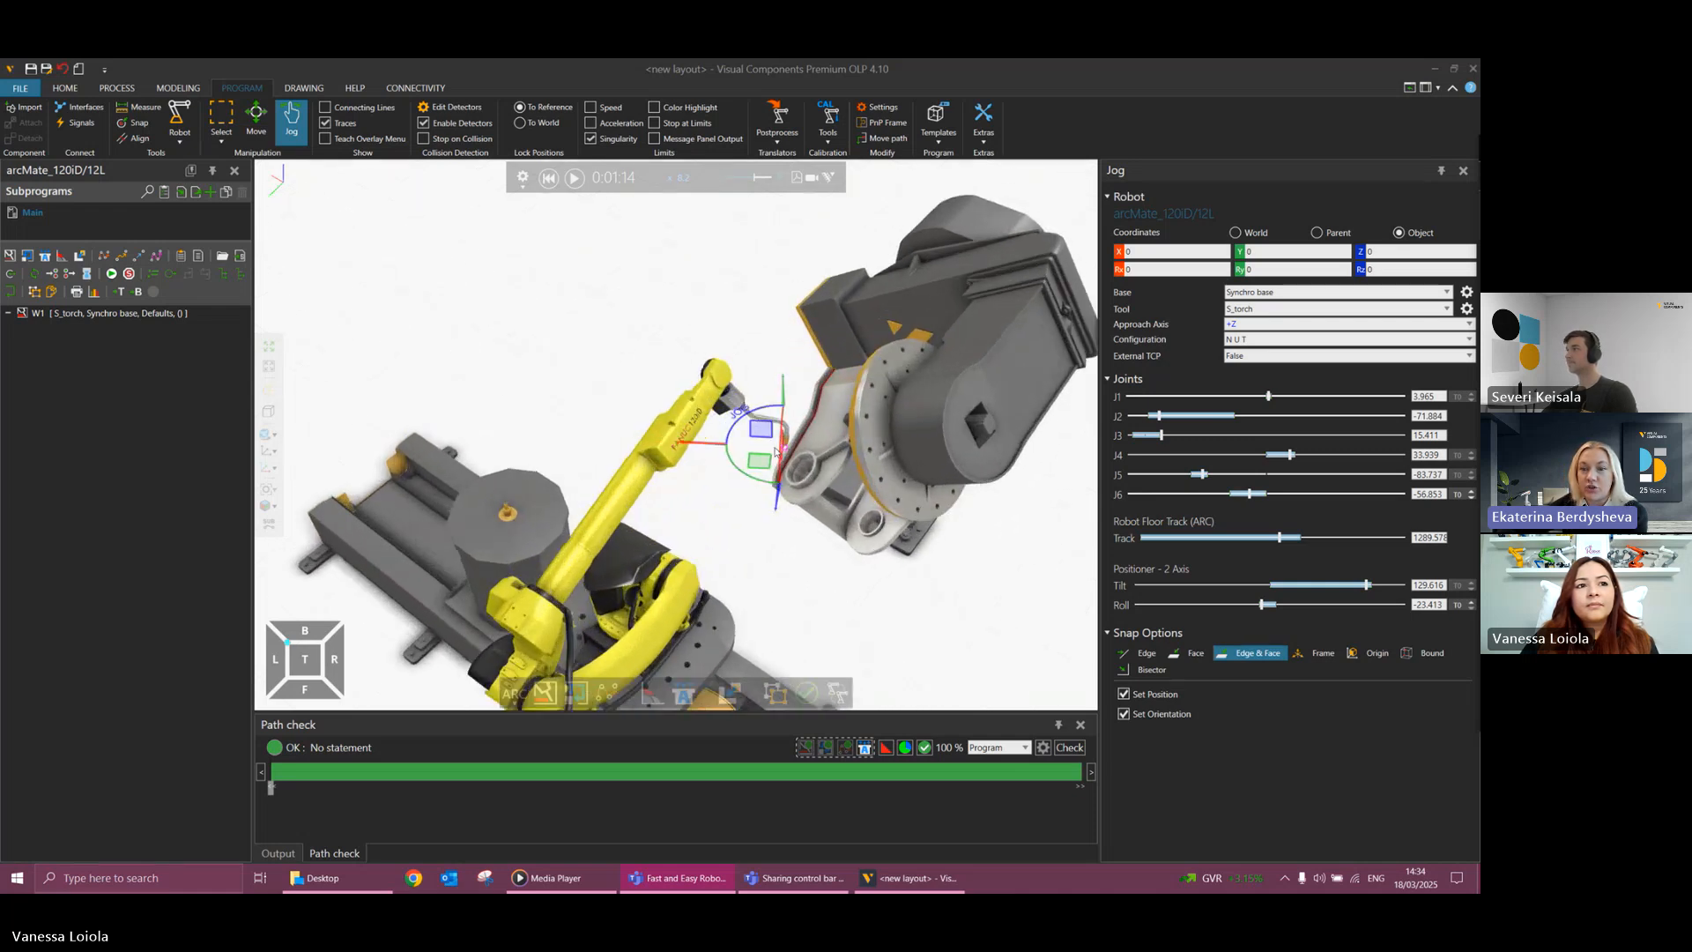
scroll(775, 451, up, 1)
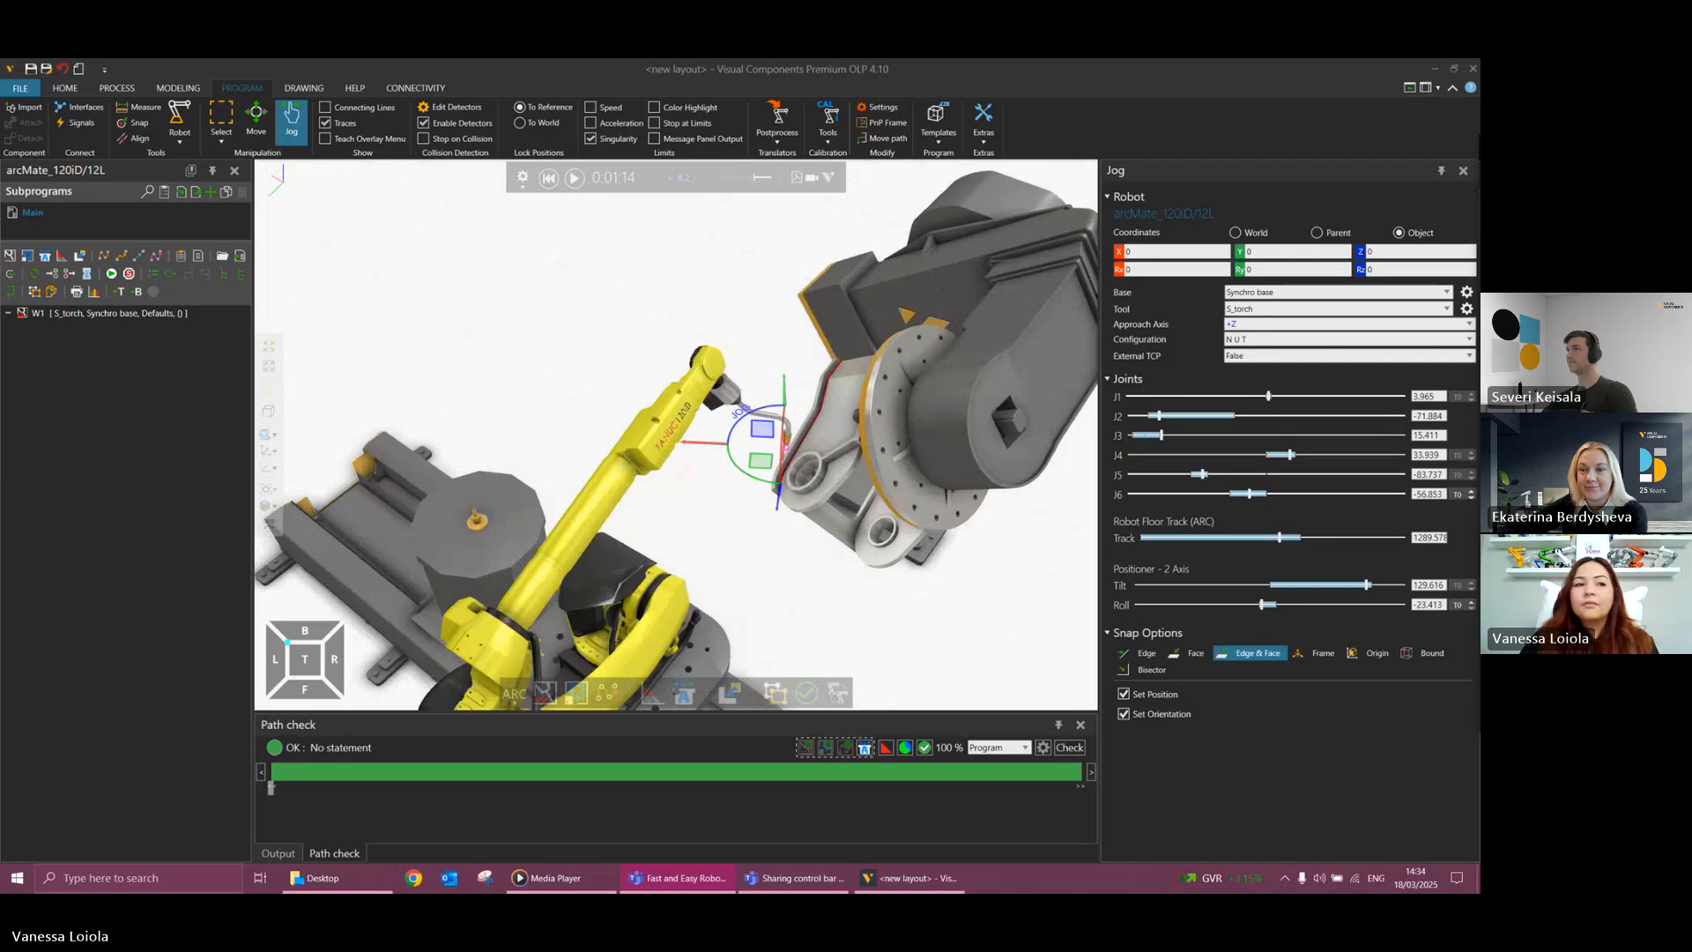
click(548, 177)
Examine the torch at the robot's wrist and open the properties of the S_torch tool.
scroll(952, 567, down, 5)
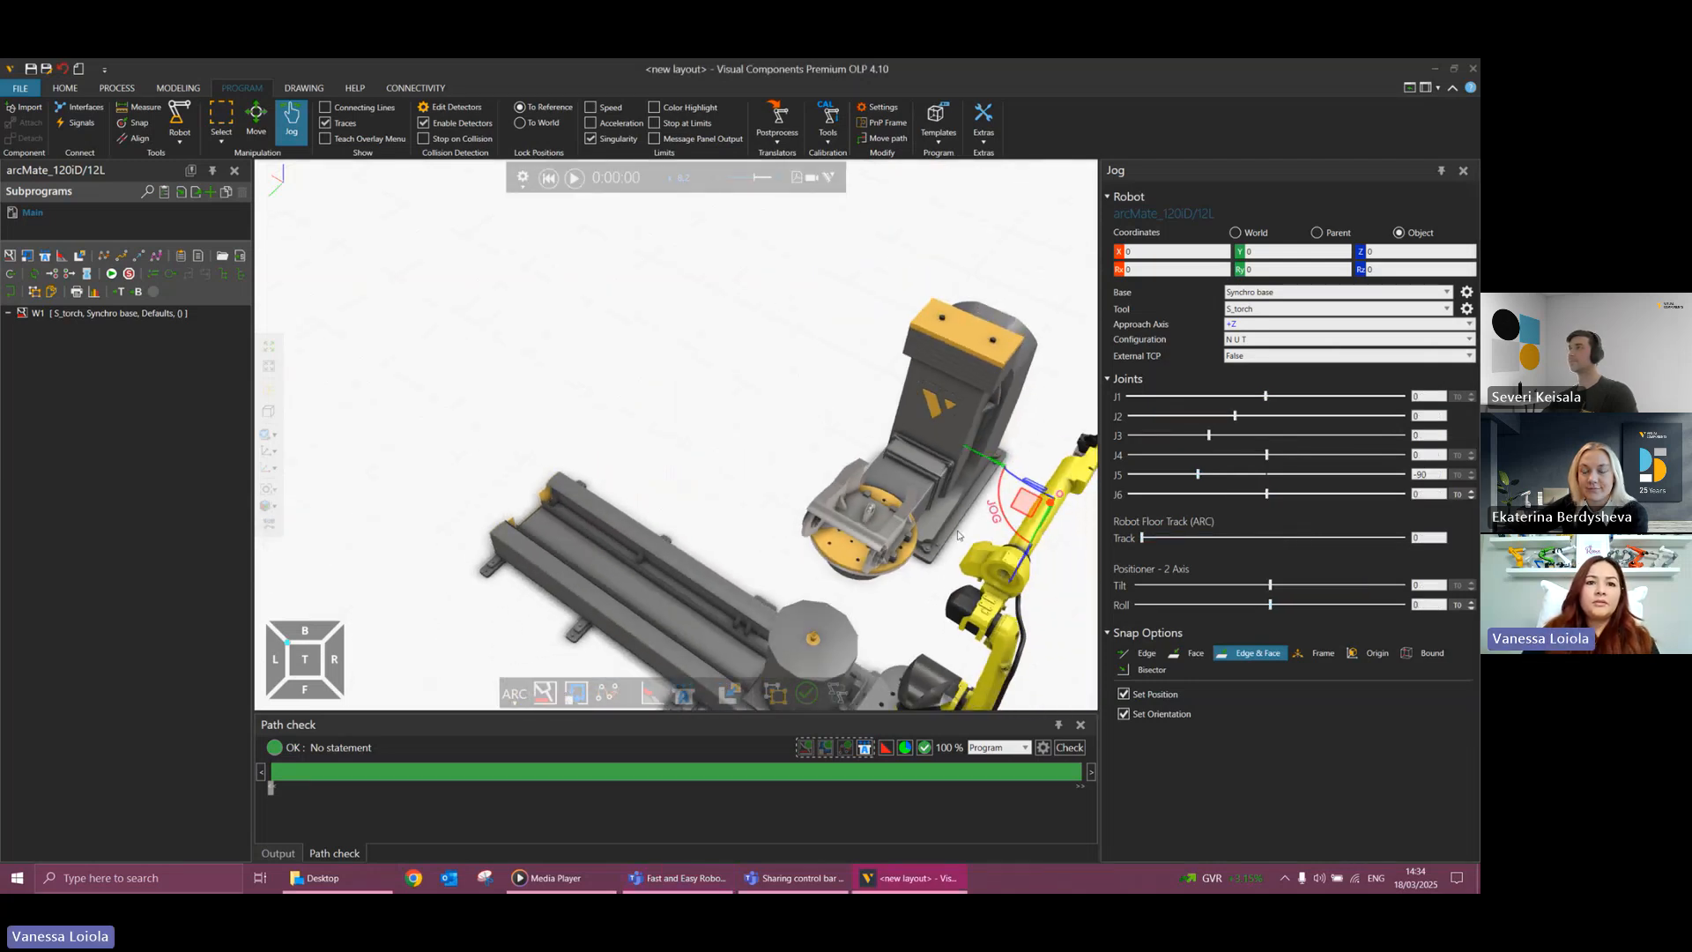
right_drag(978, 558, 934, 537)
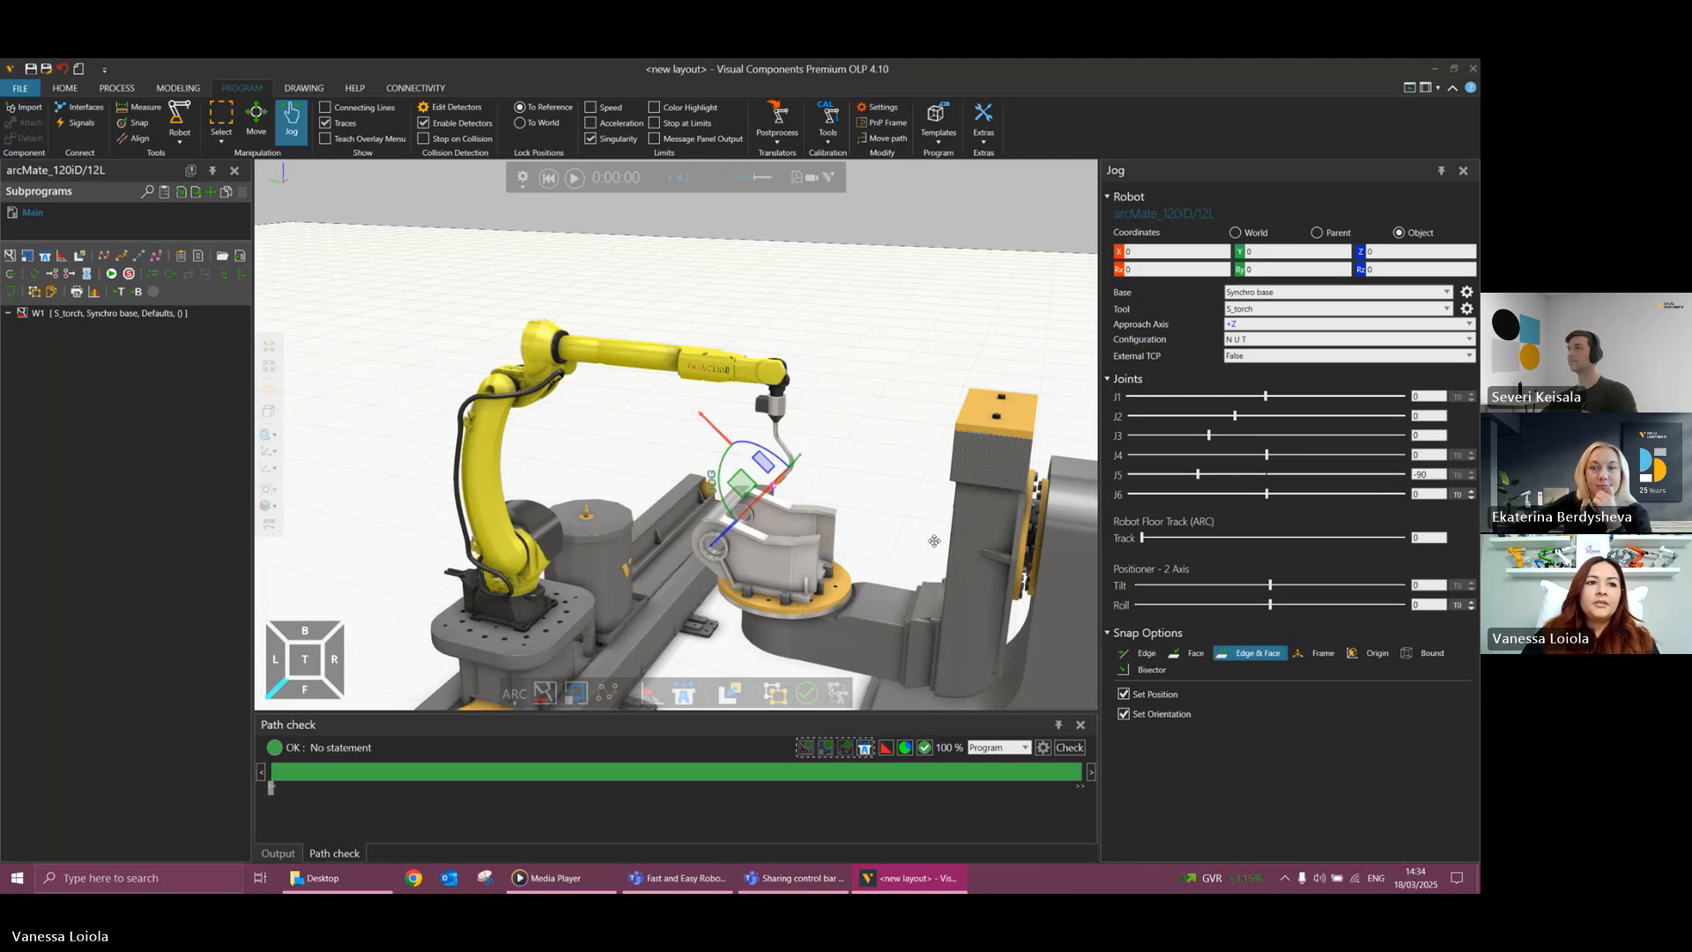
click(789, 457)
scroll(816, 445, up, 6)
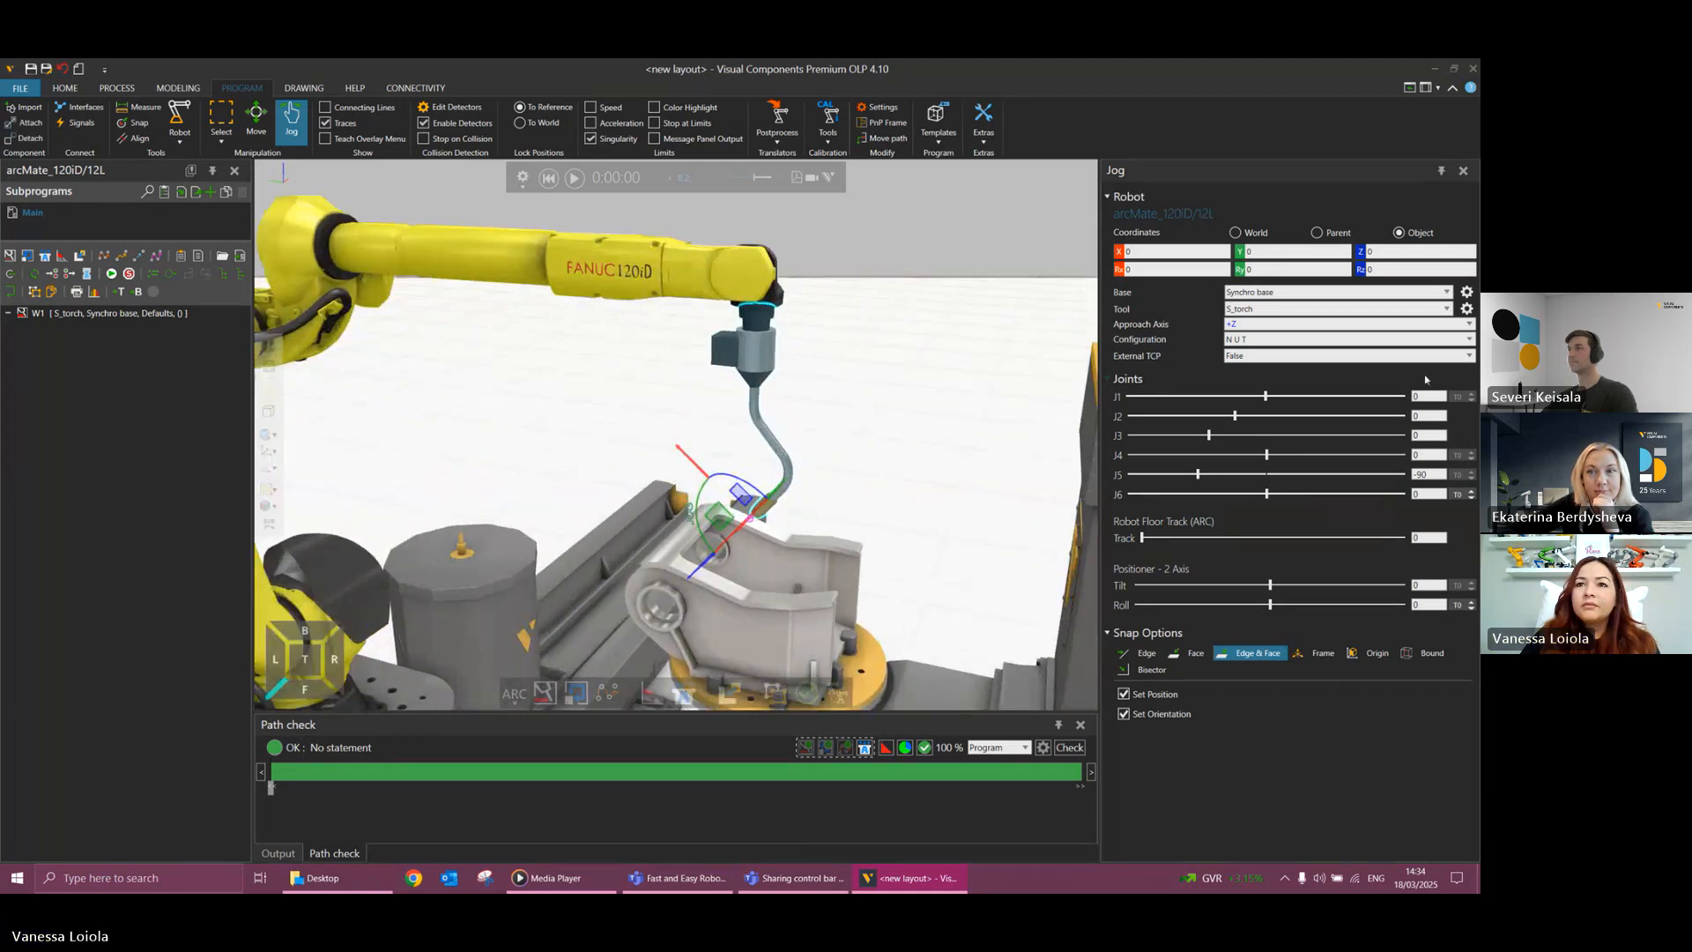
click(1466, 309)
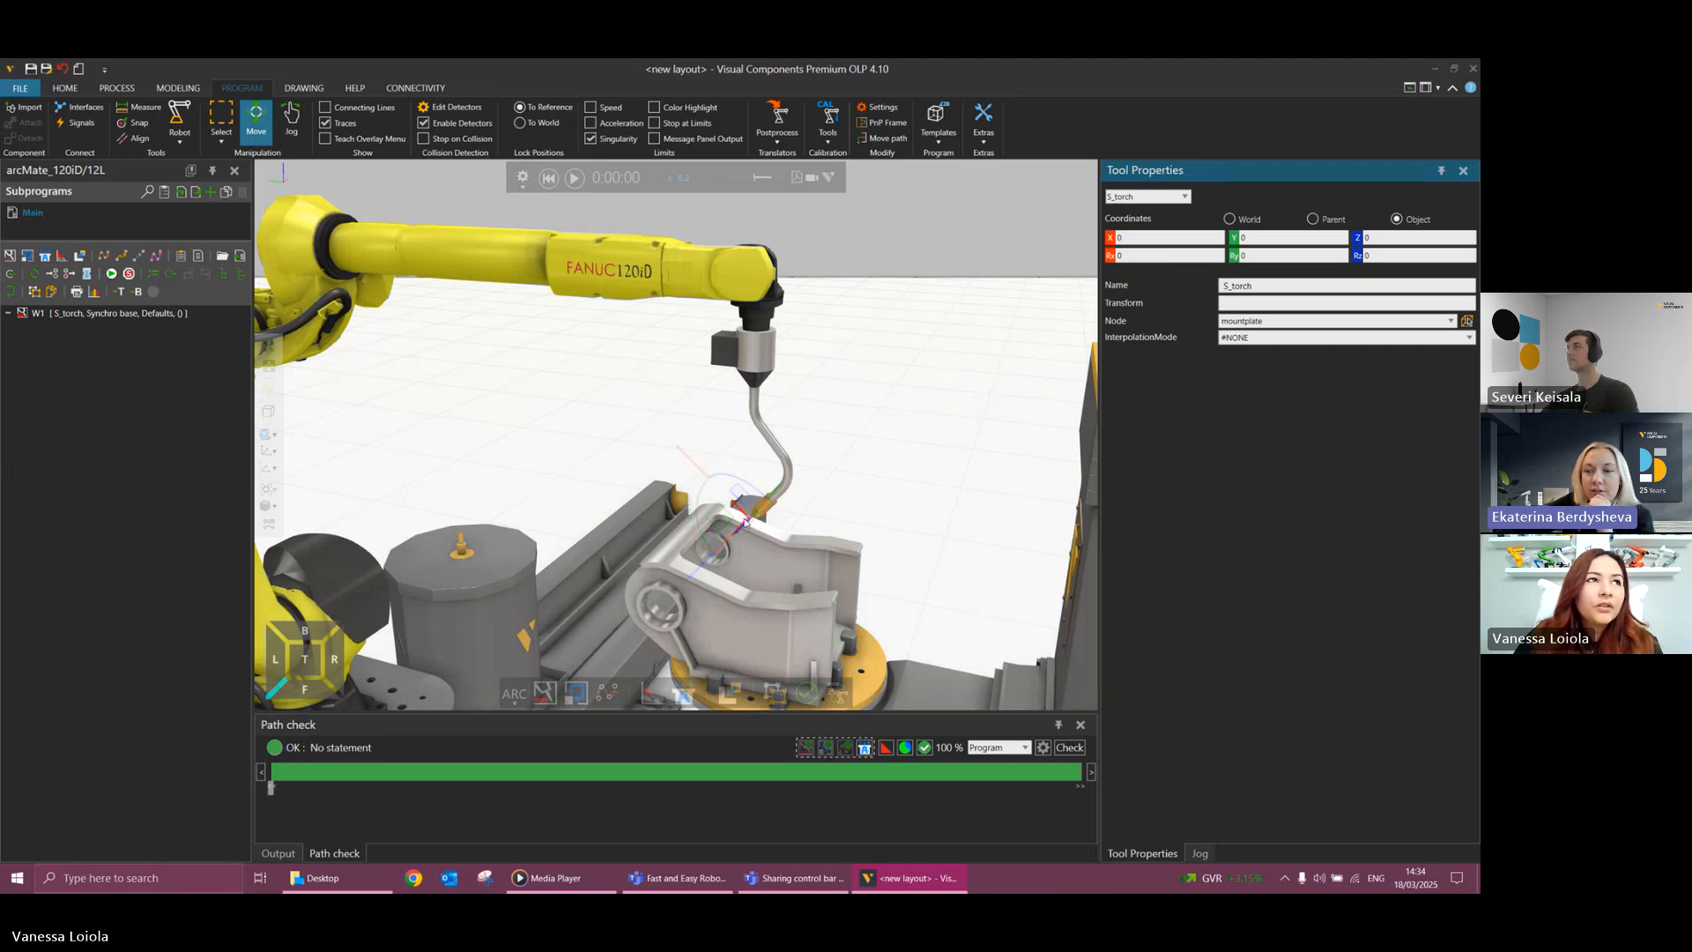
Set the Rz rotation of Weld Gun HollowArm S to 90 degrees in object coordinates.
click(759, 341)
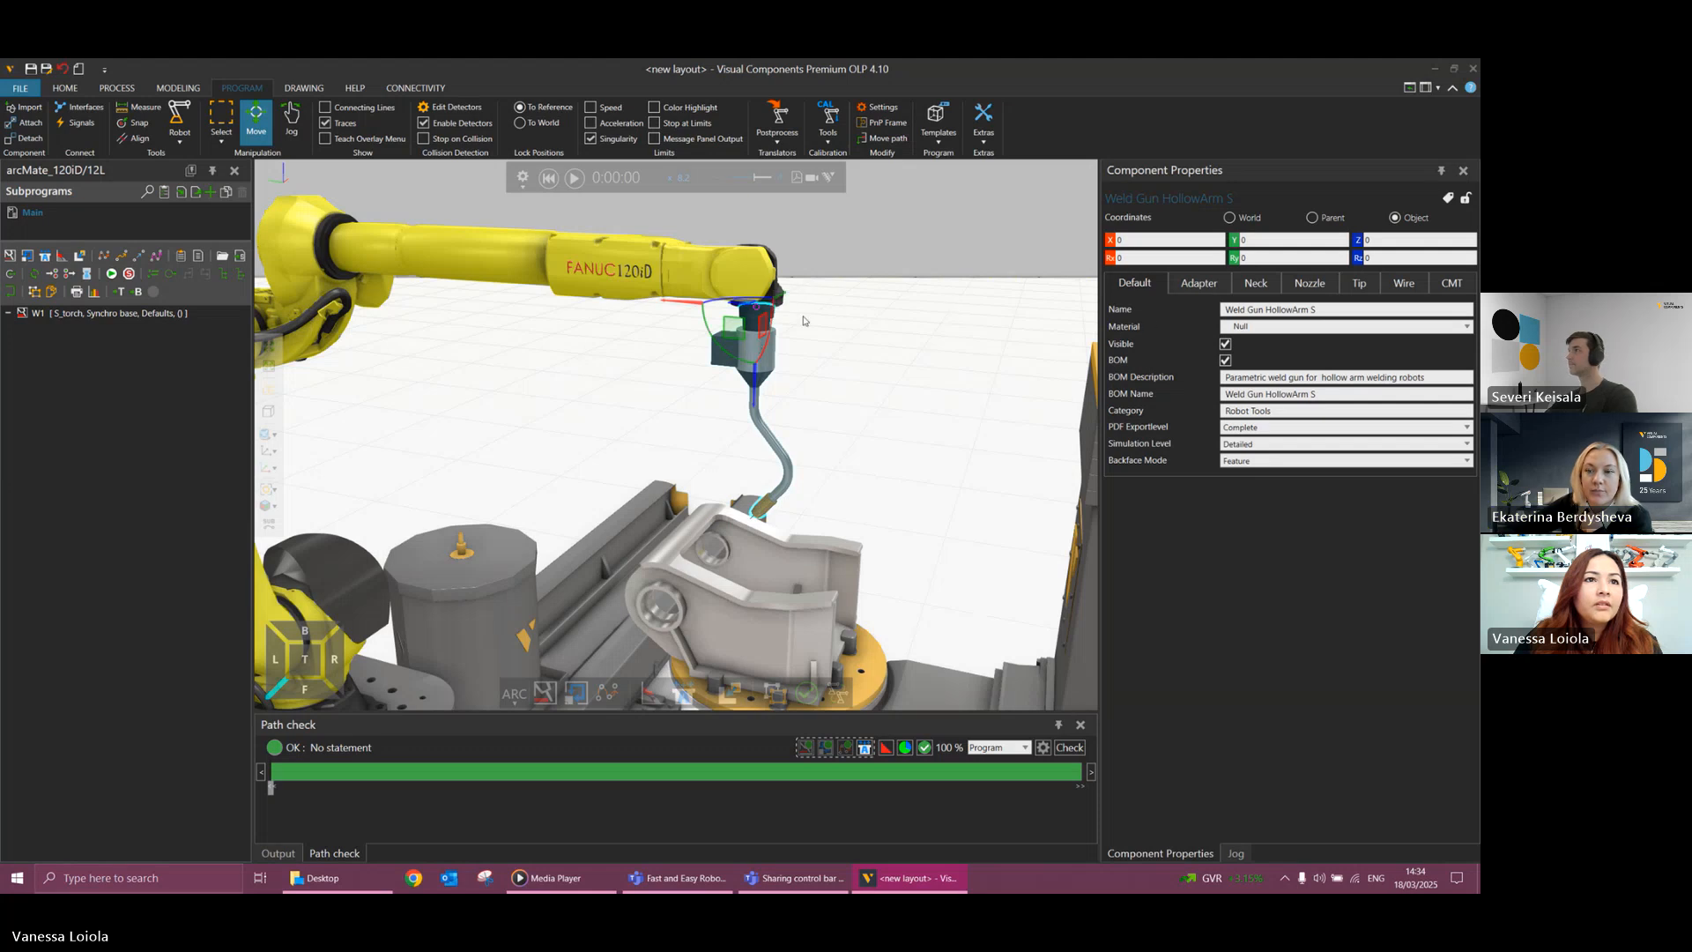
click(1373, 260)
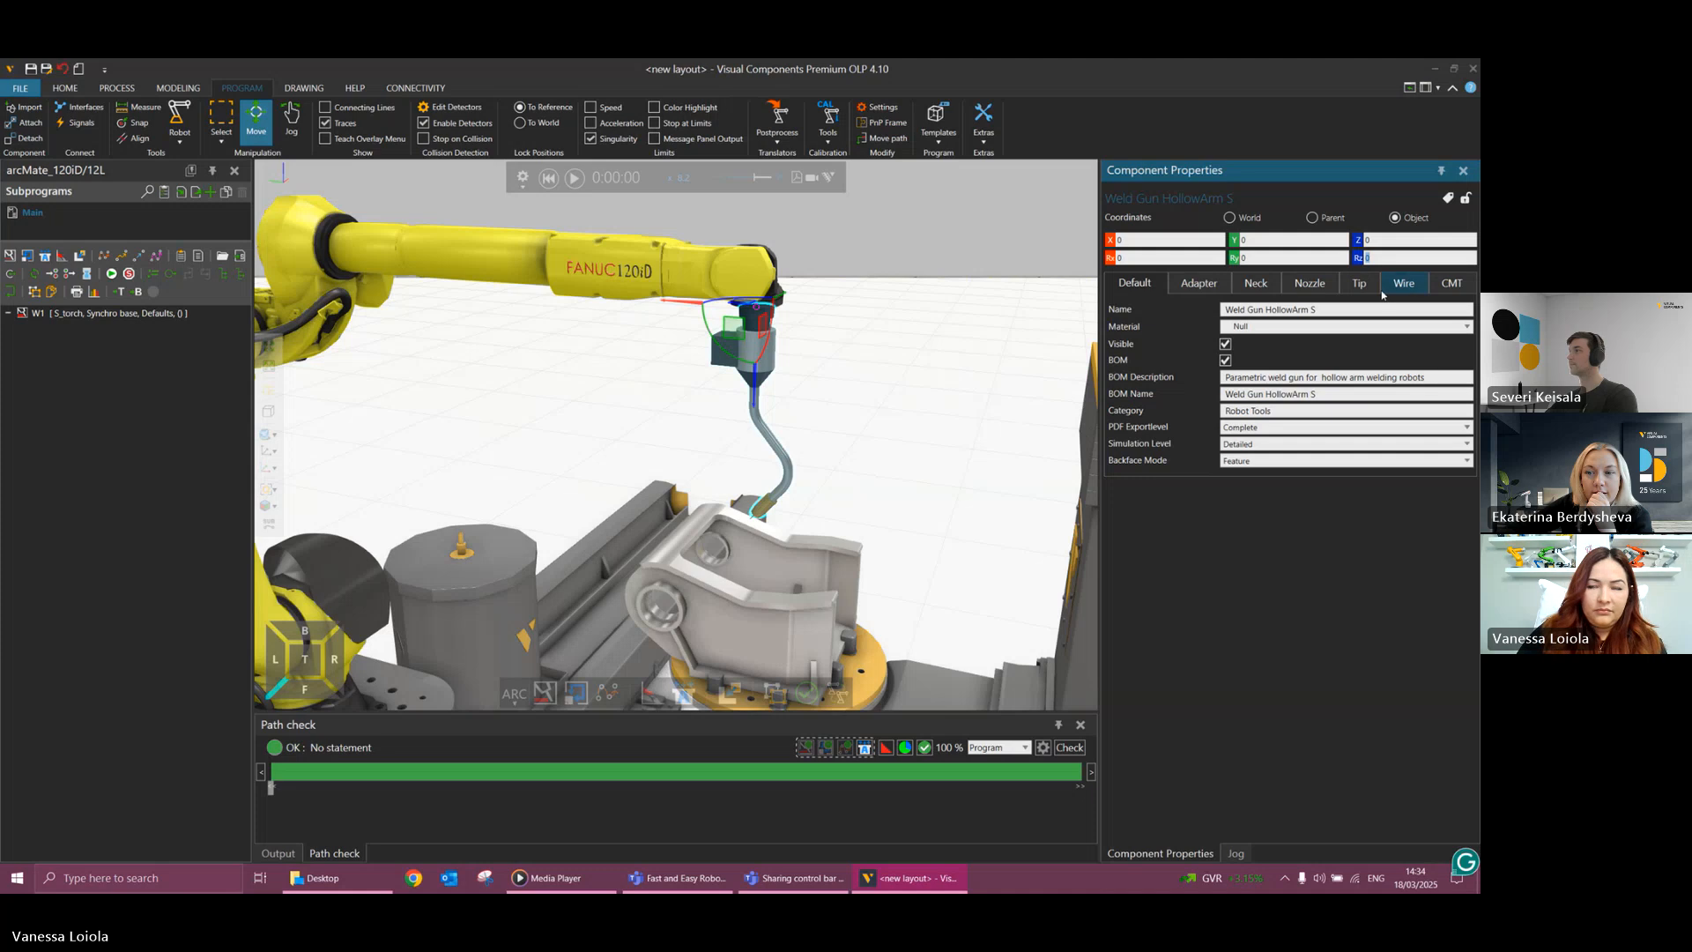
text(90)
key(Return)
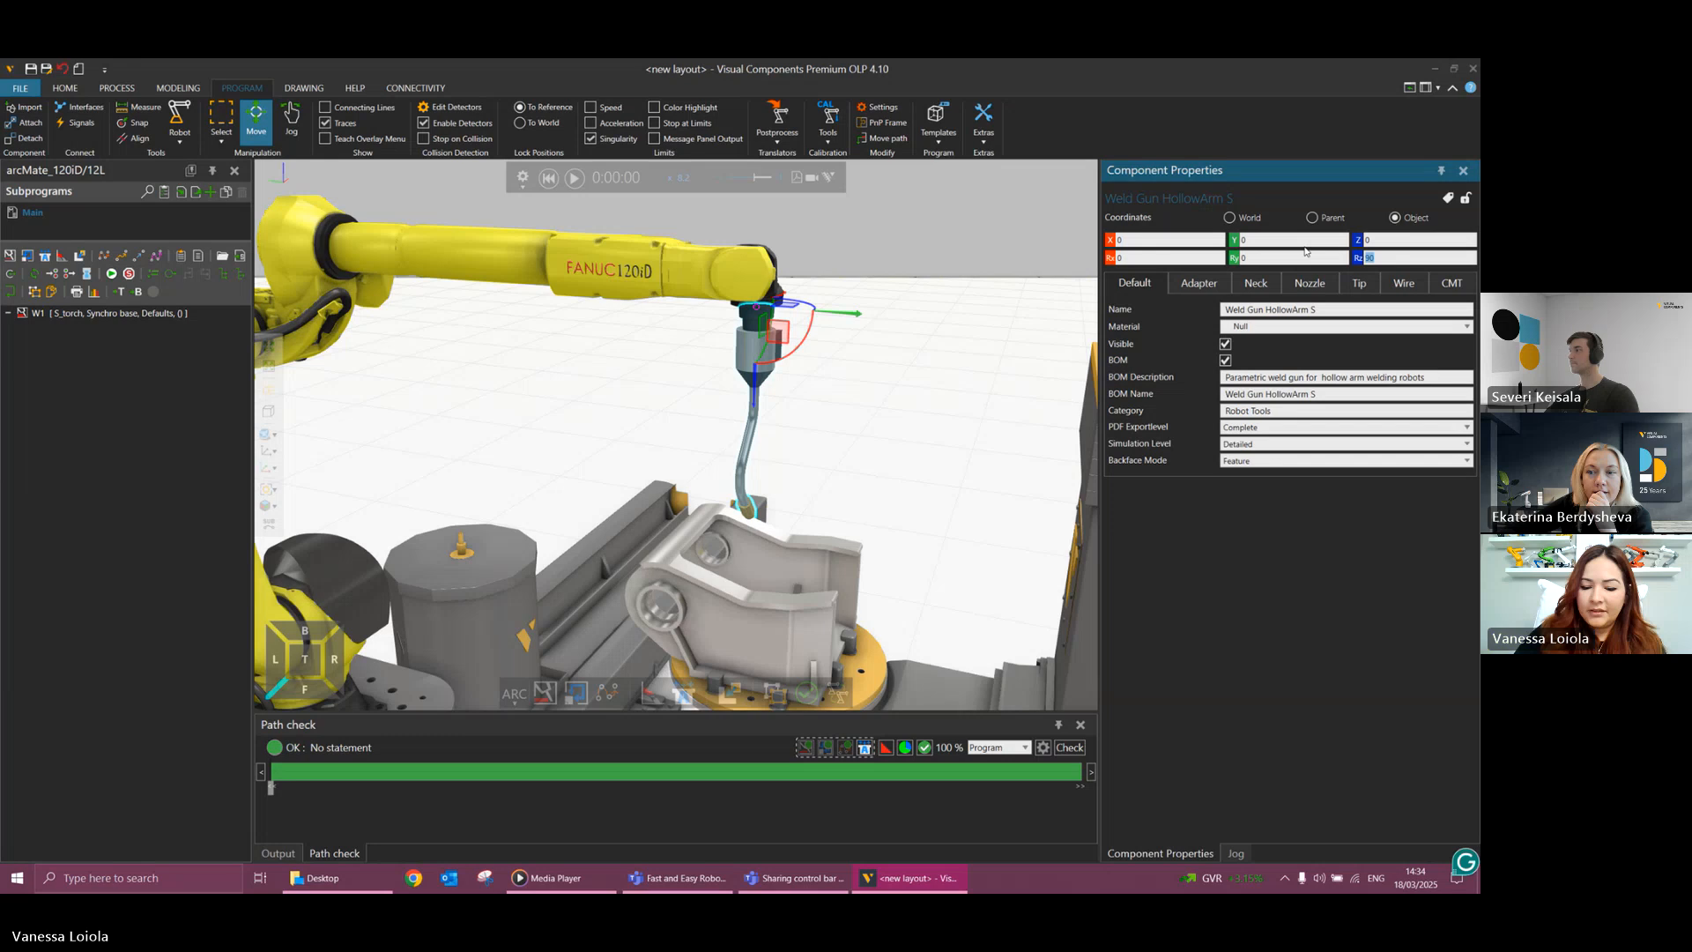
Try Rz rotations of 180 and 0 degrees for the weld gun to compare its mounting directions.
text(180)
key(Return)
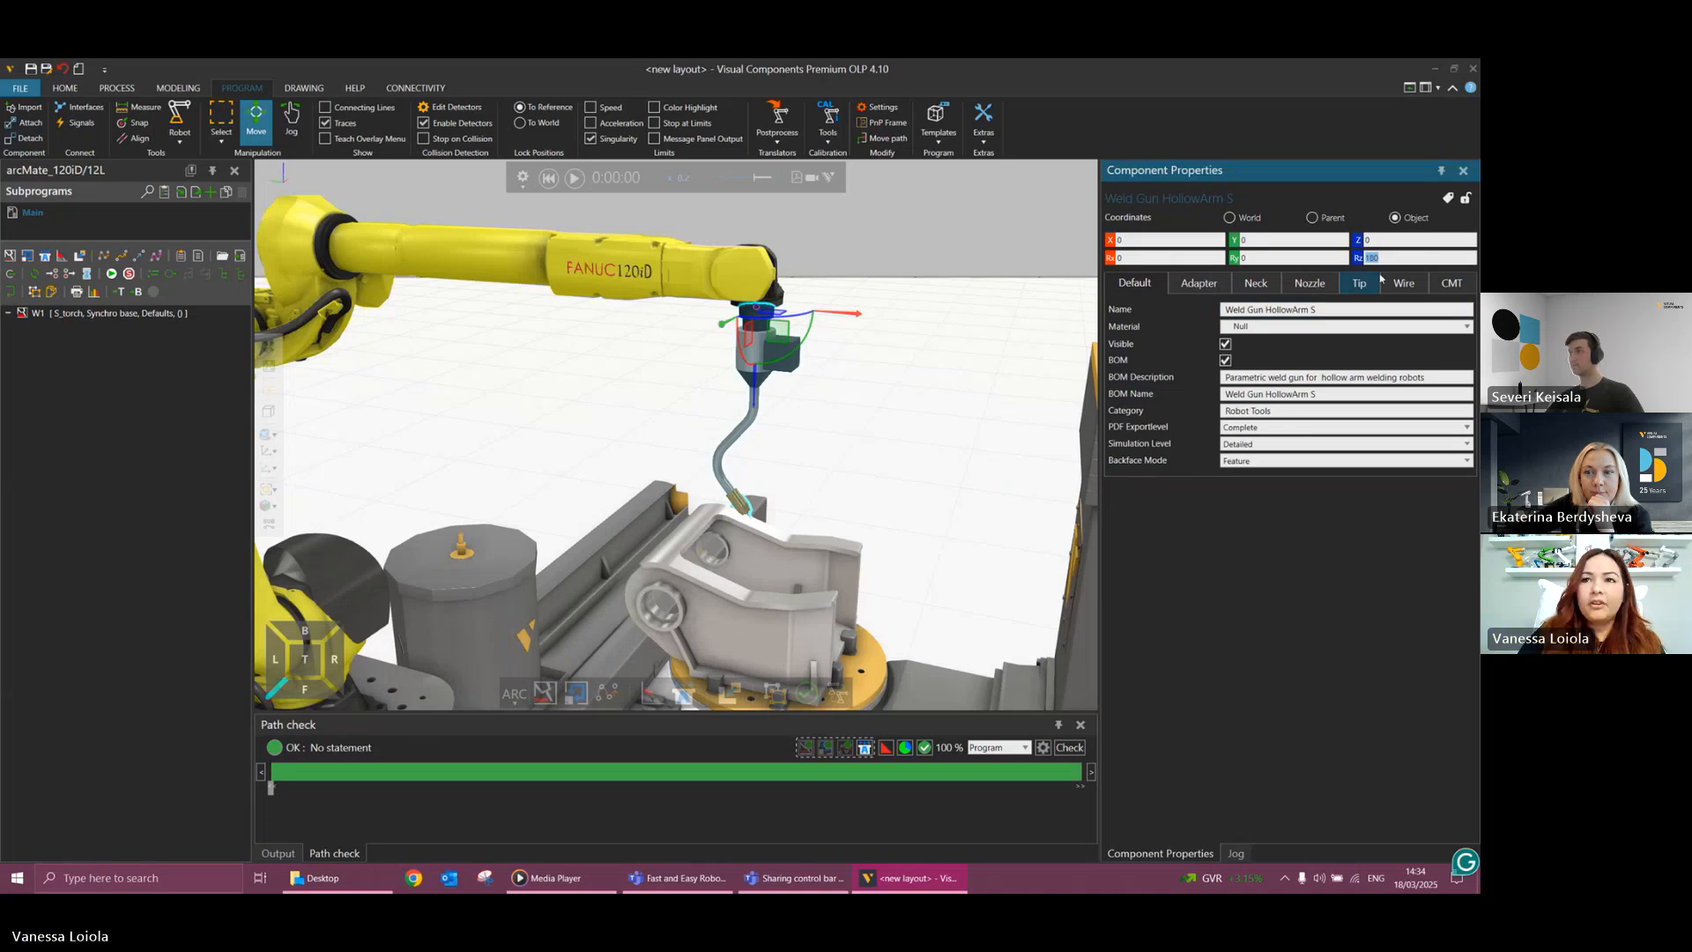
text(0)
key(Return)
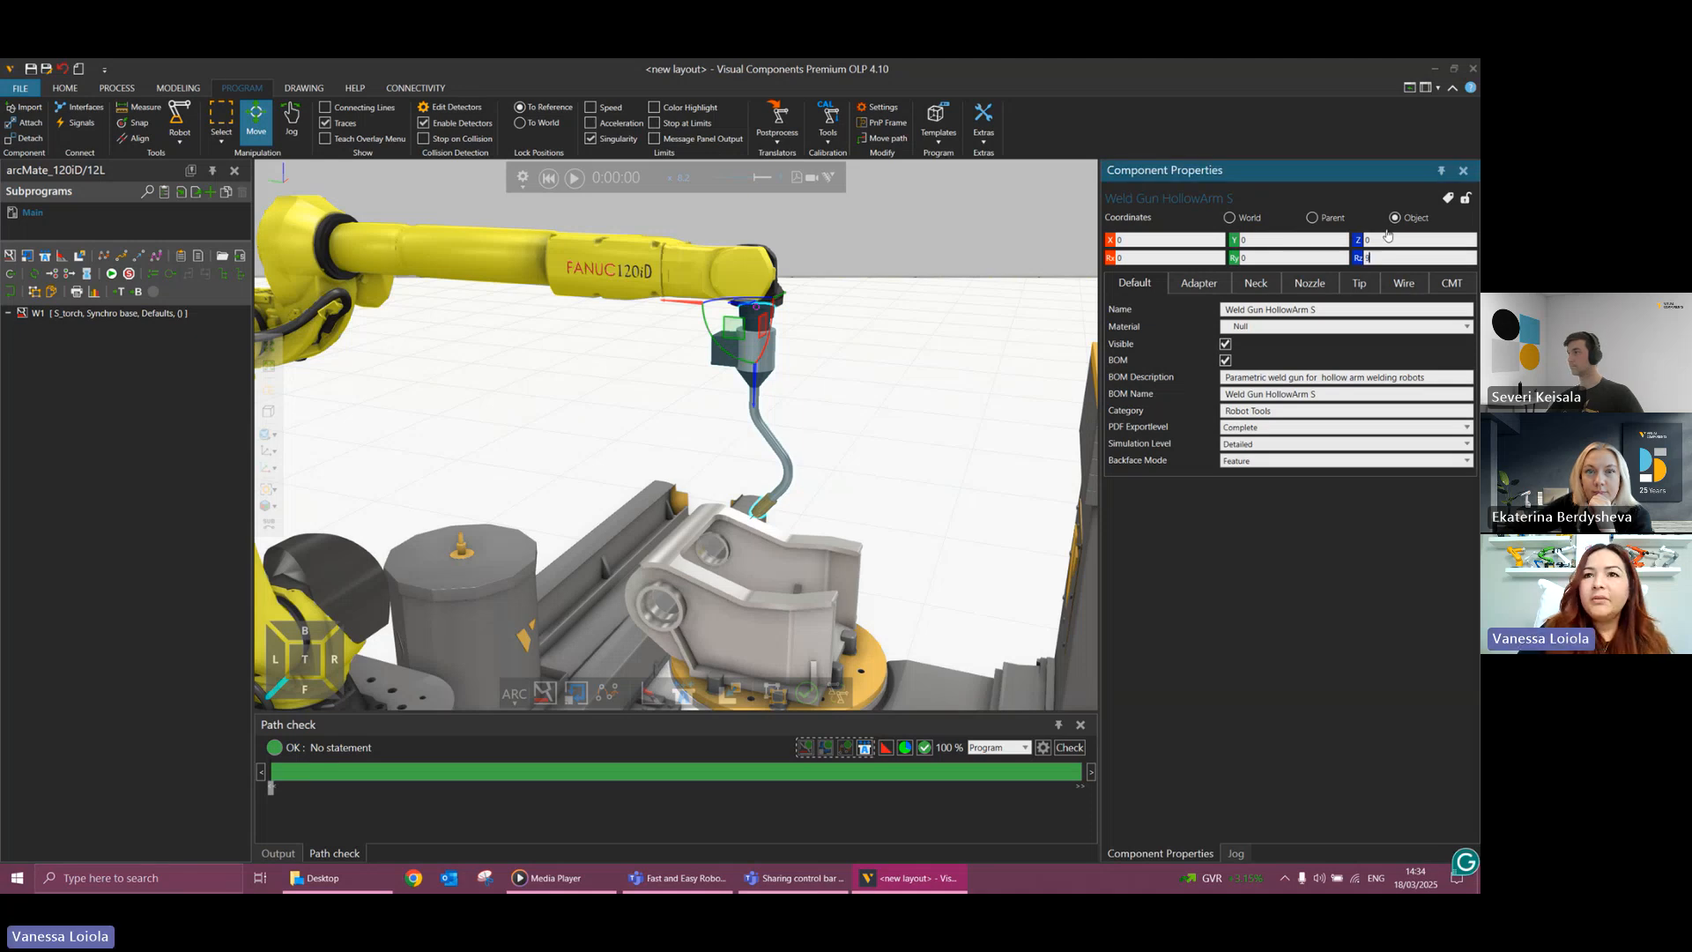
Set the weld gun's Rz rotation to 90 degrees again and examine its orientation on the wrist from the side.
key(Return)
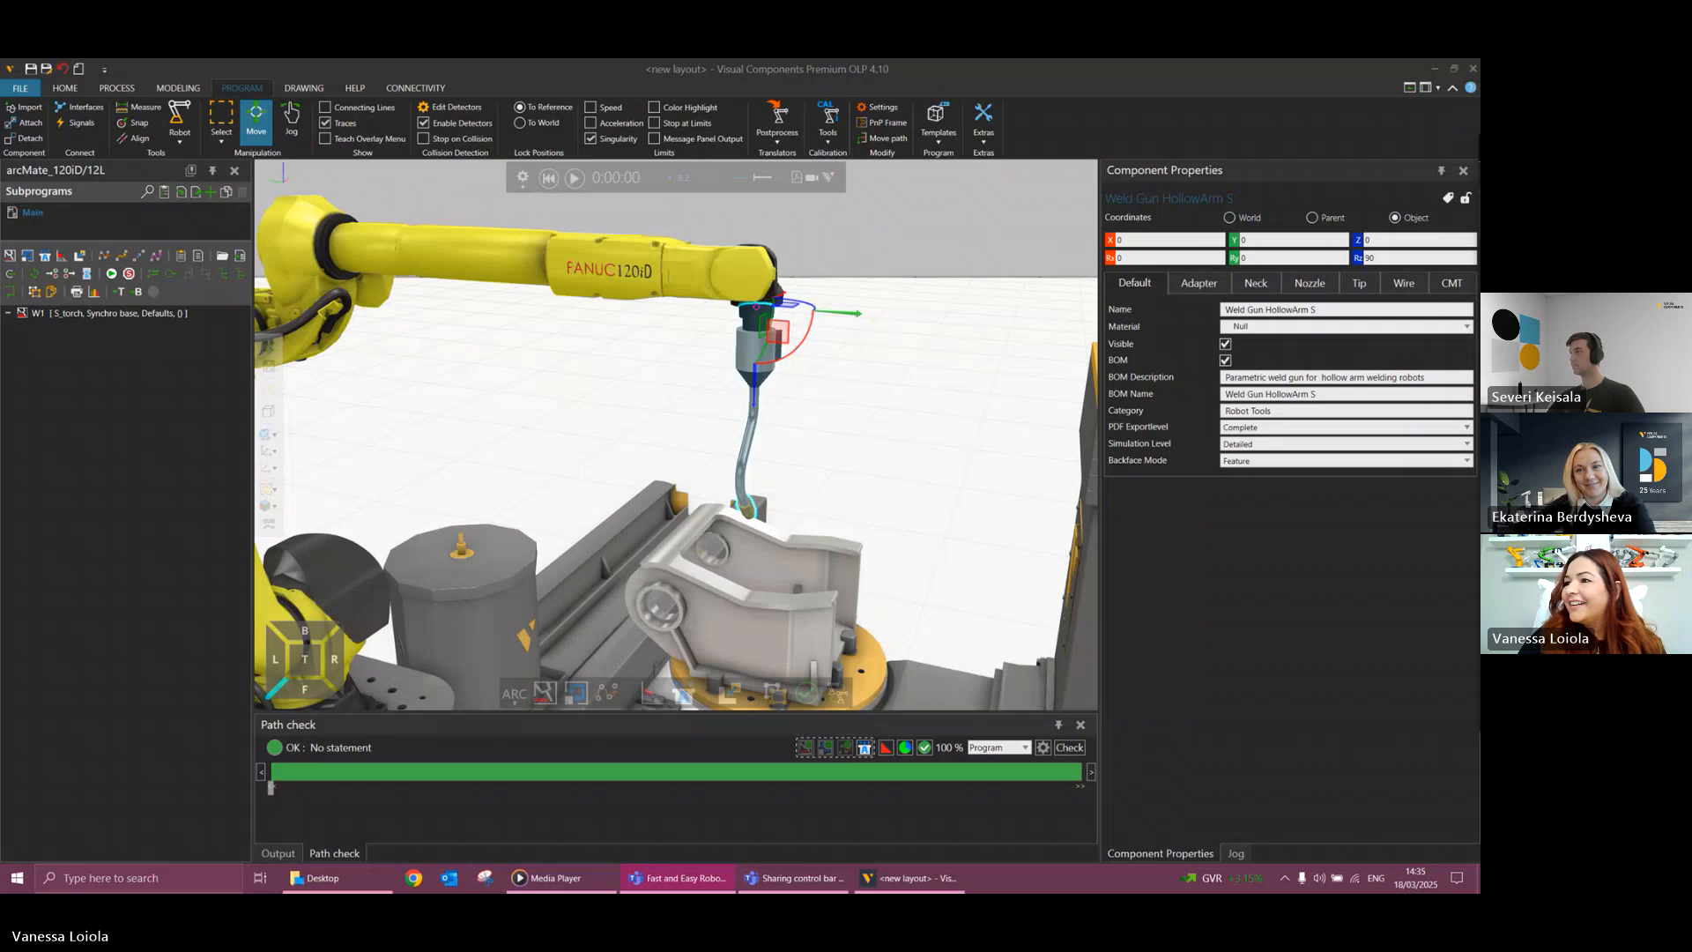
right_drag(823, 502, 790, 496)
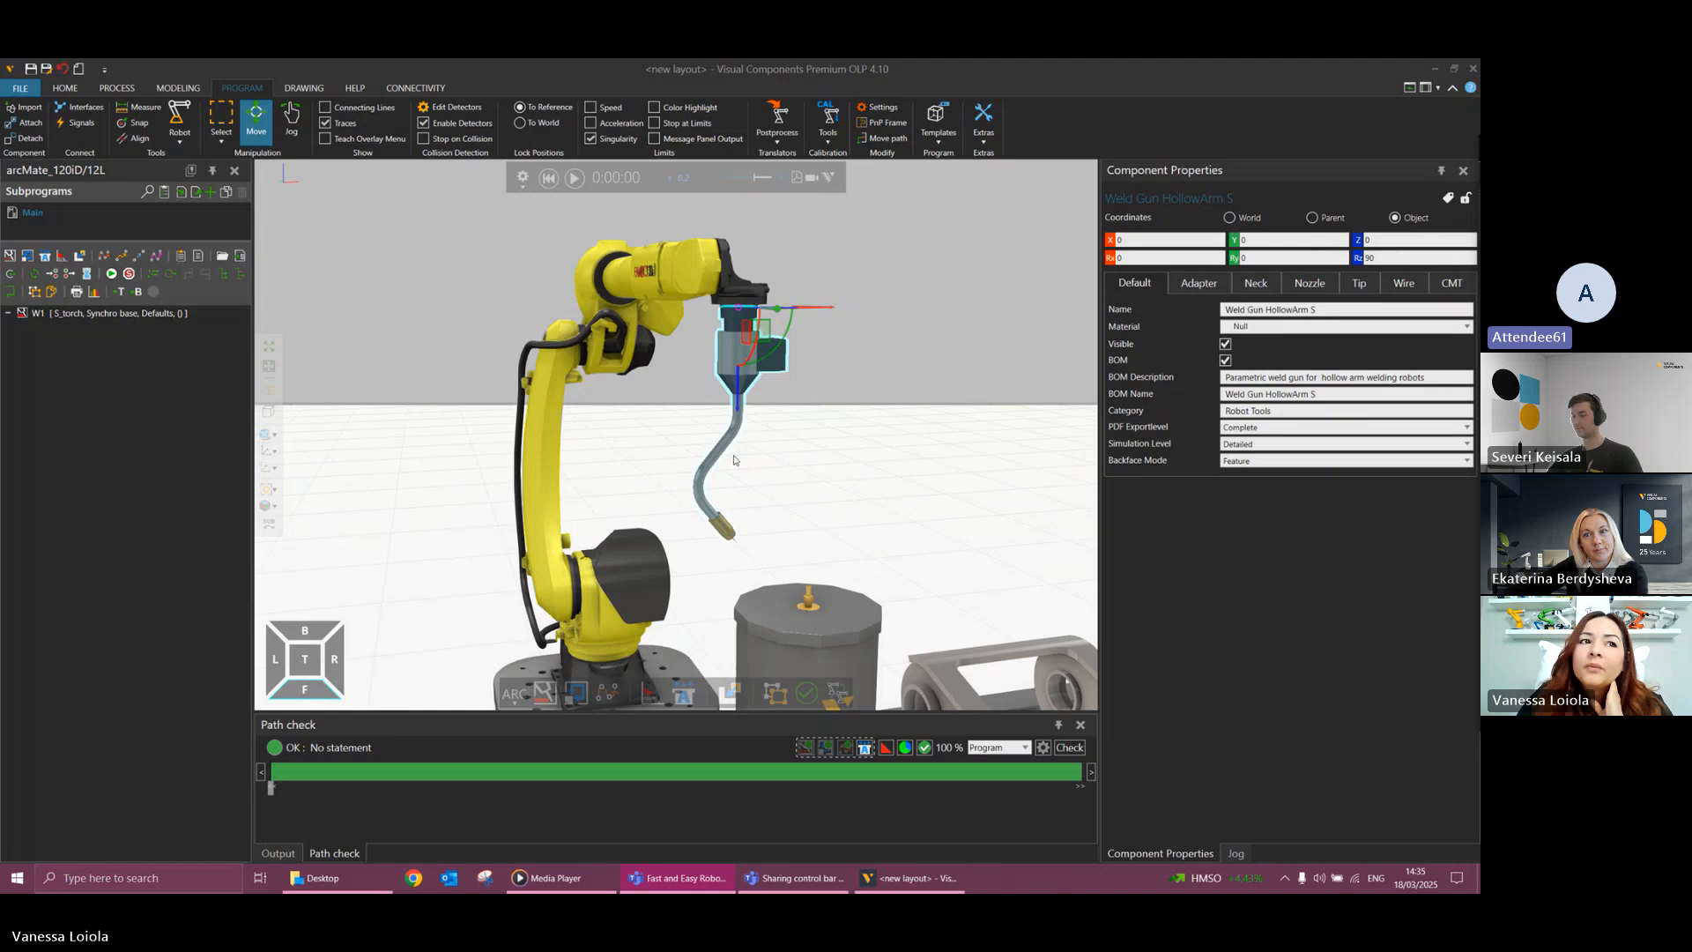
mouse_move(743, 458)
right_down()
mouse_move(763, 477)
mouse_move(734, 483)
mouse_move(719, 450)
mouse_move(743, 478)
mouse_move(722, 475)
right_up()
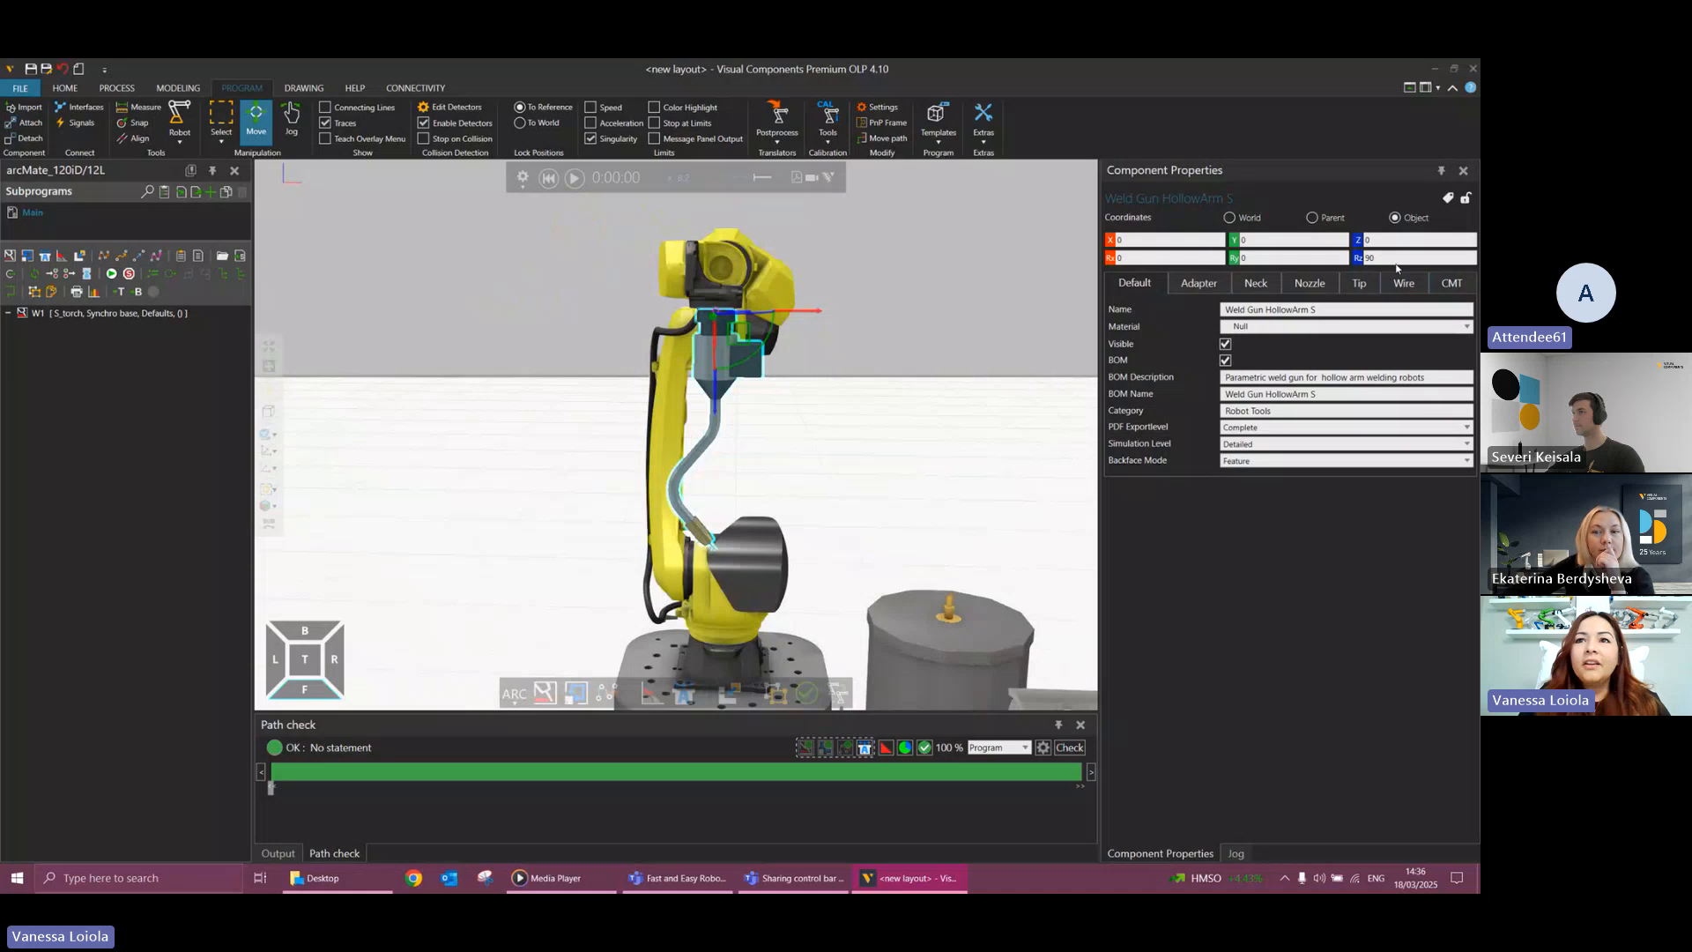
Try an Rz rotation of 0 degrees for the weld gun, compare its direction above the workpiece, and set it back to 90 degrees.
drag(1386, 258, 1358, 270)
text(0)
key(Return)
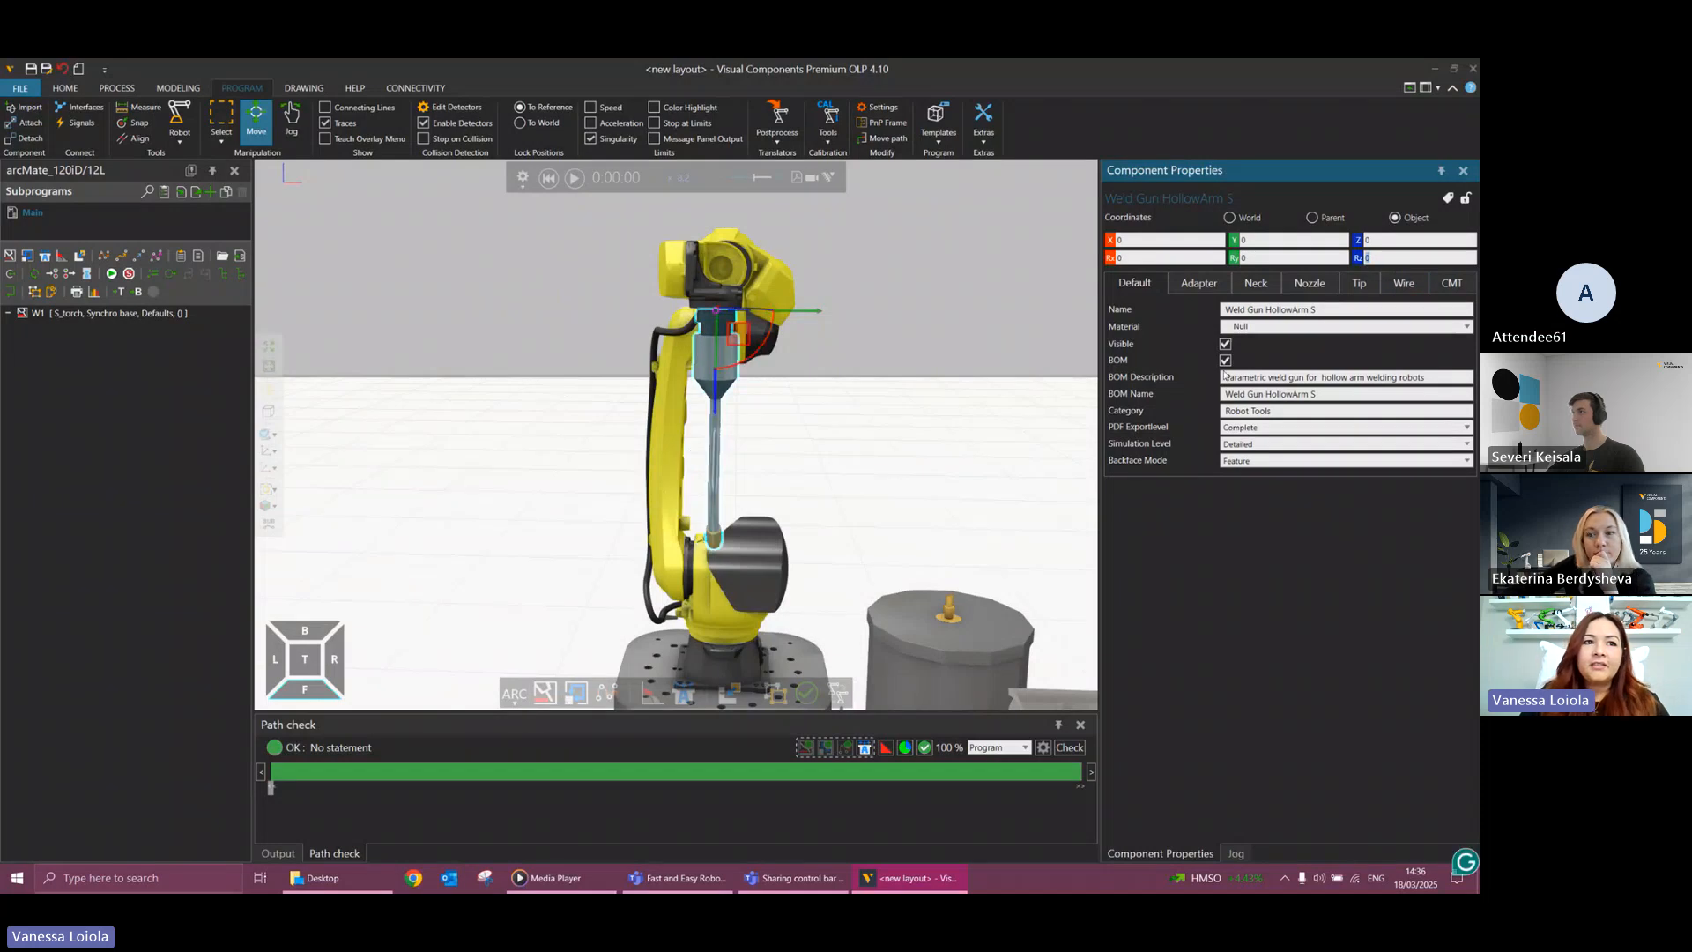
mouse_move(1029, 396)
right_down()
mouse_move(988, 422)
mouse_move(1021, 423)
right_up()
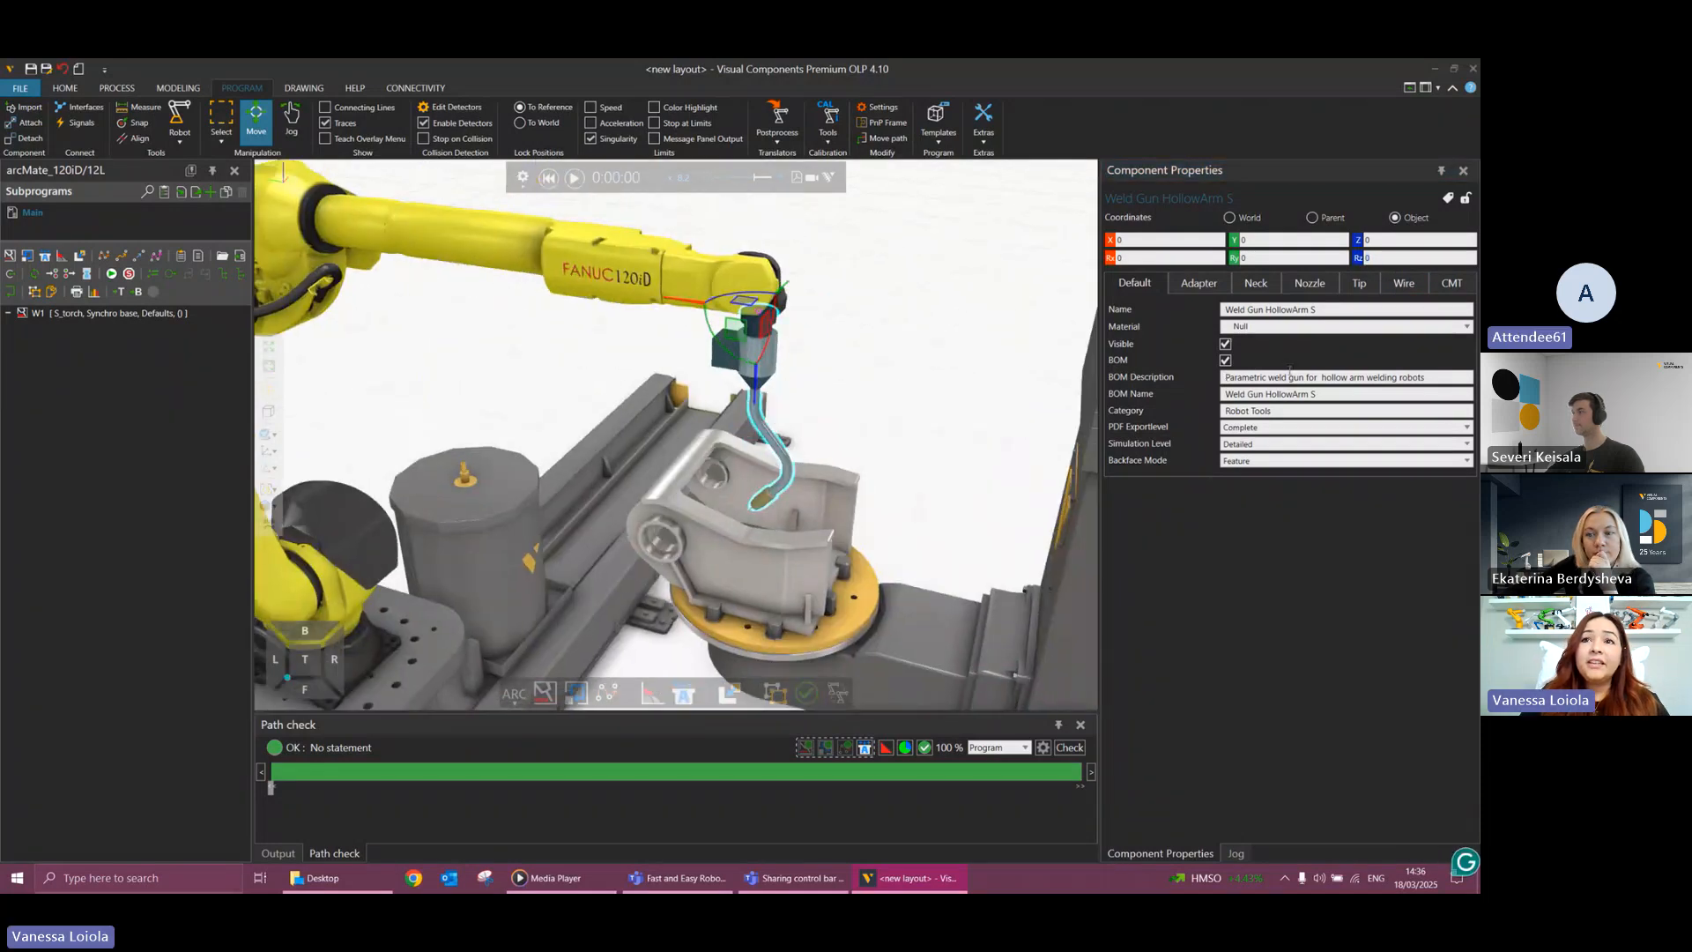
click(1425, 256)
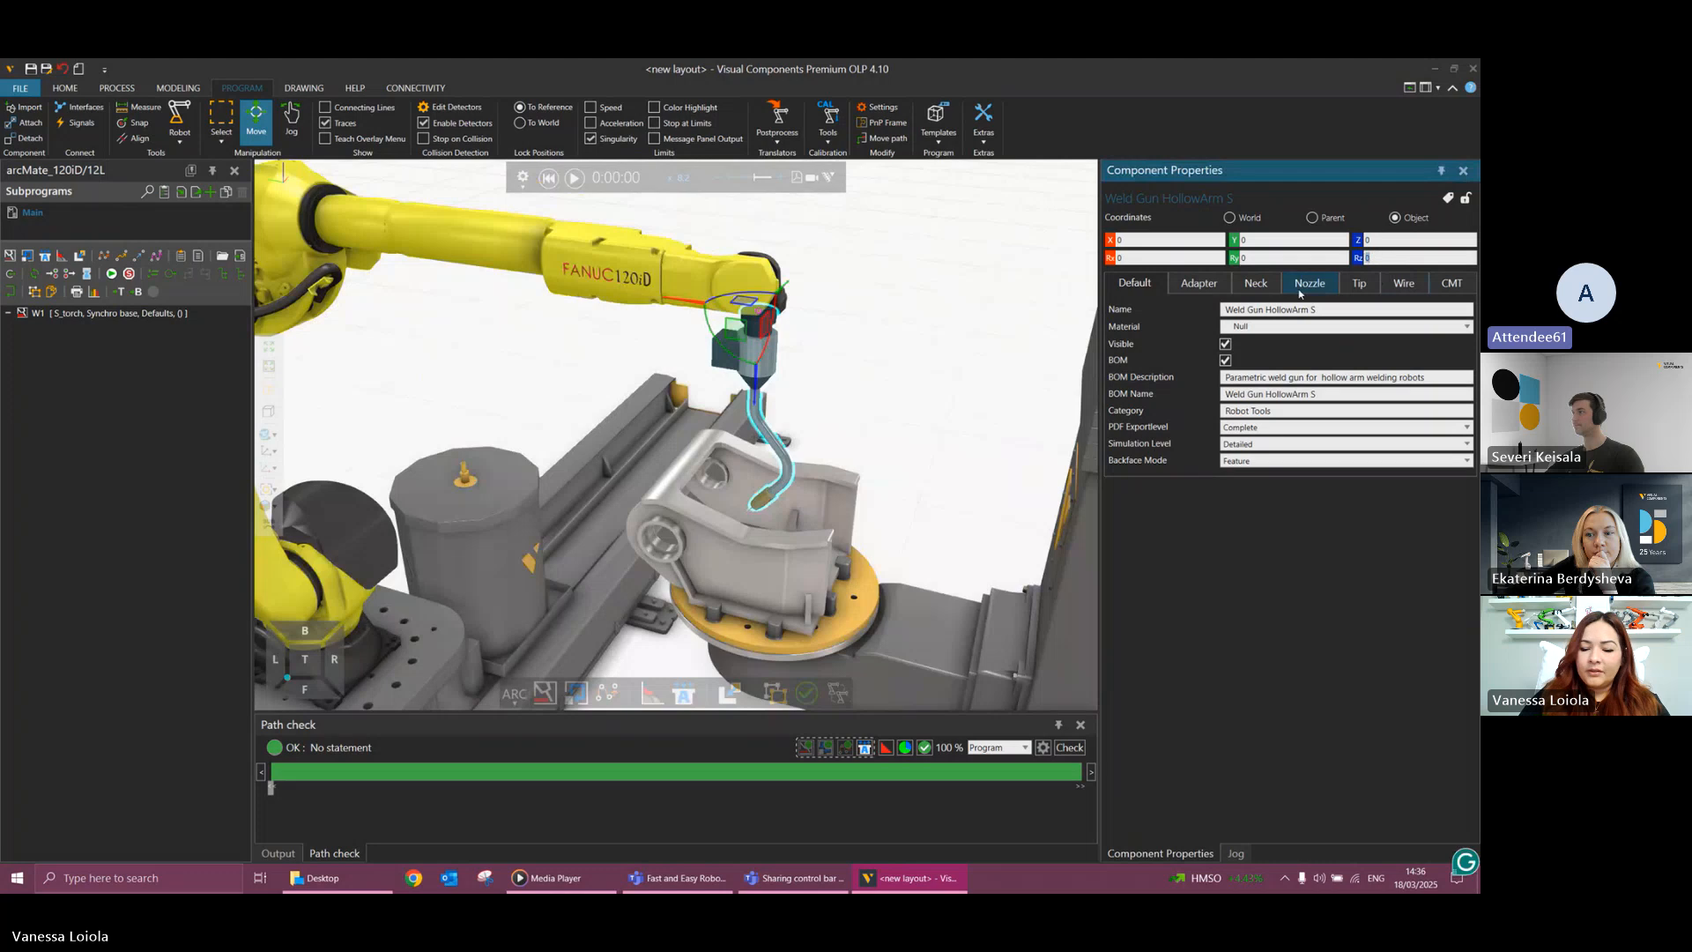
text(90)
key(Return)
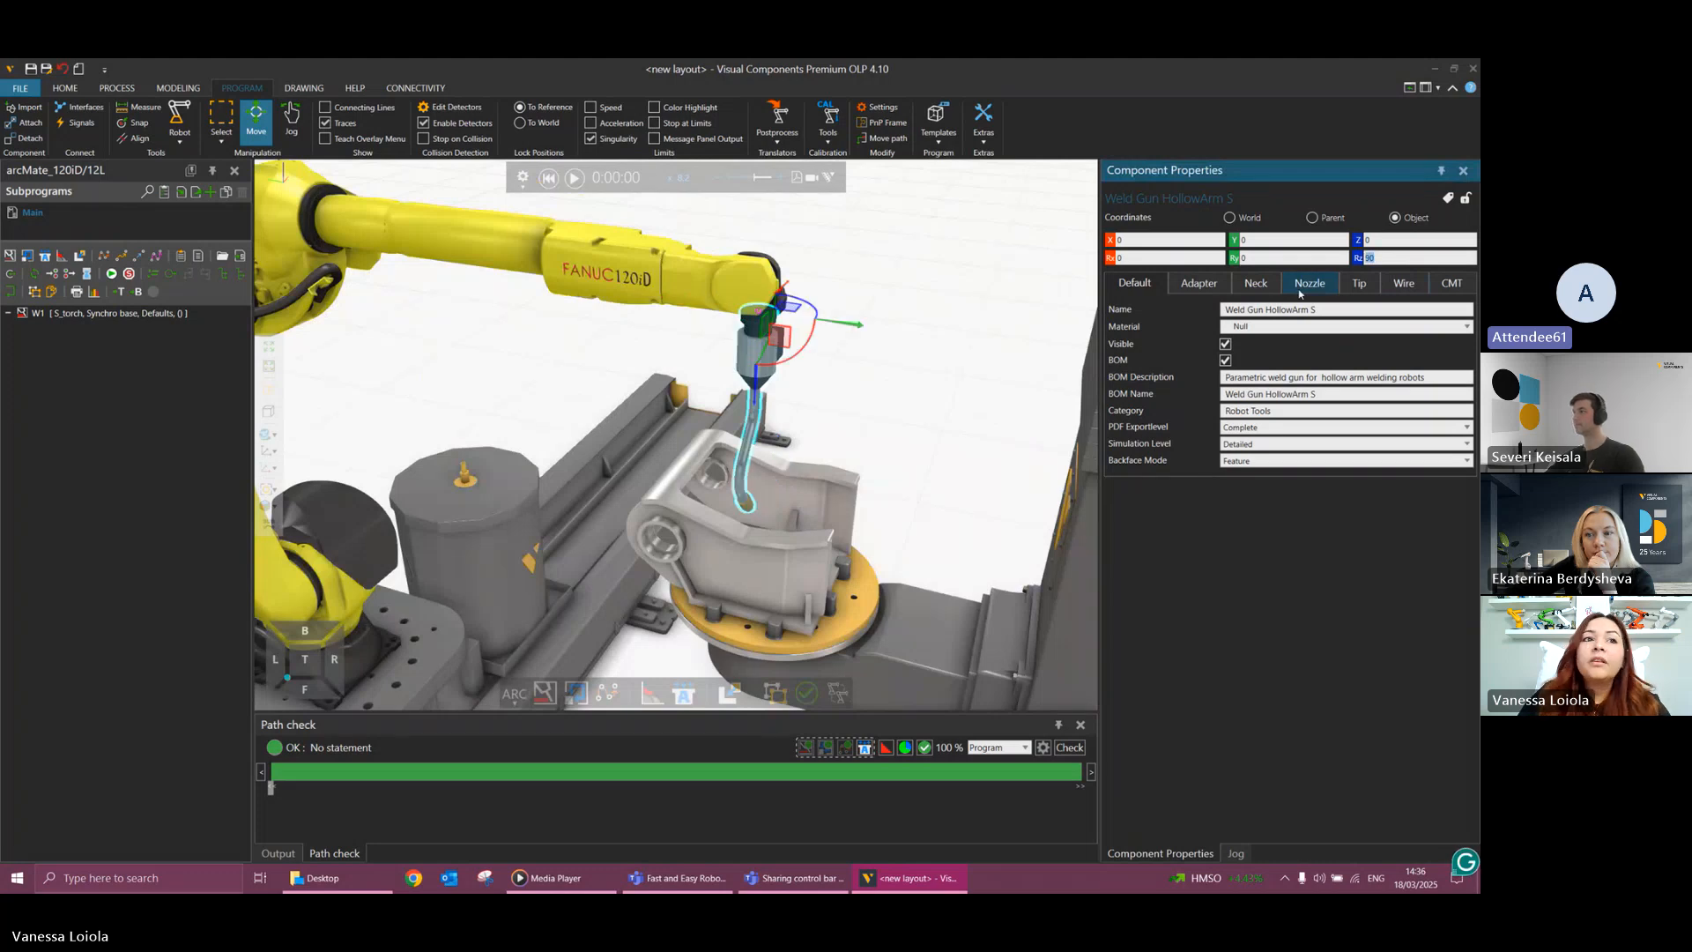
Run the weld simulation and examine the robot, track and positioner motion across the whole cell.
click(521, 189)
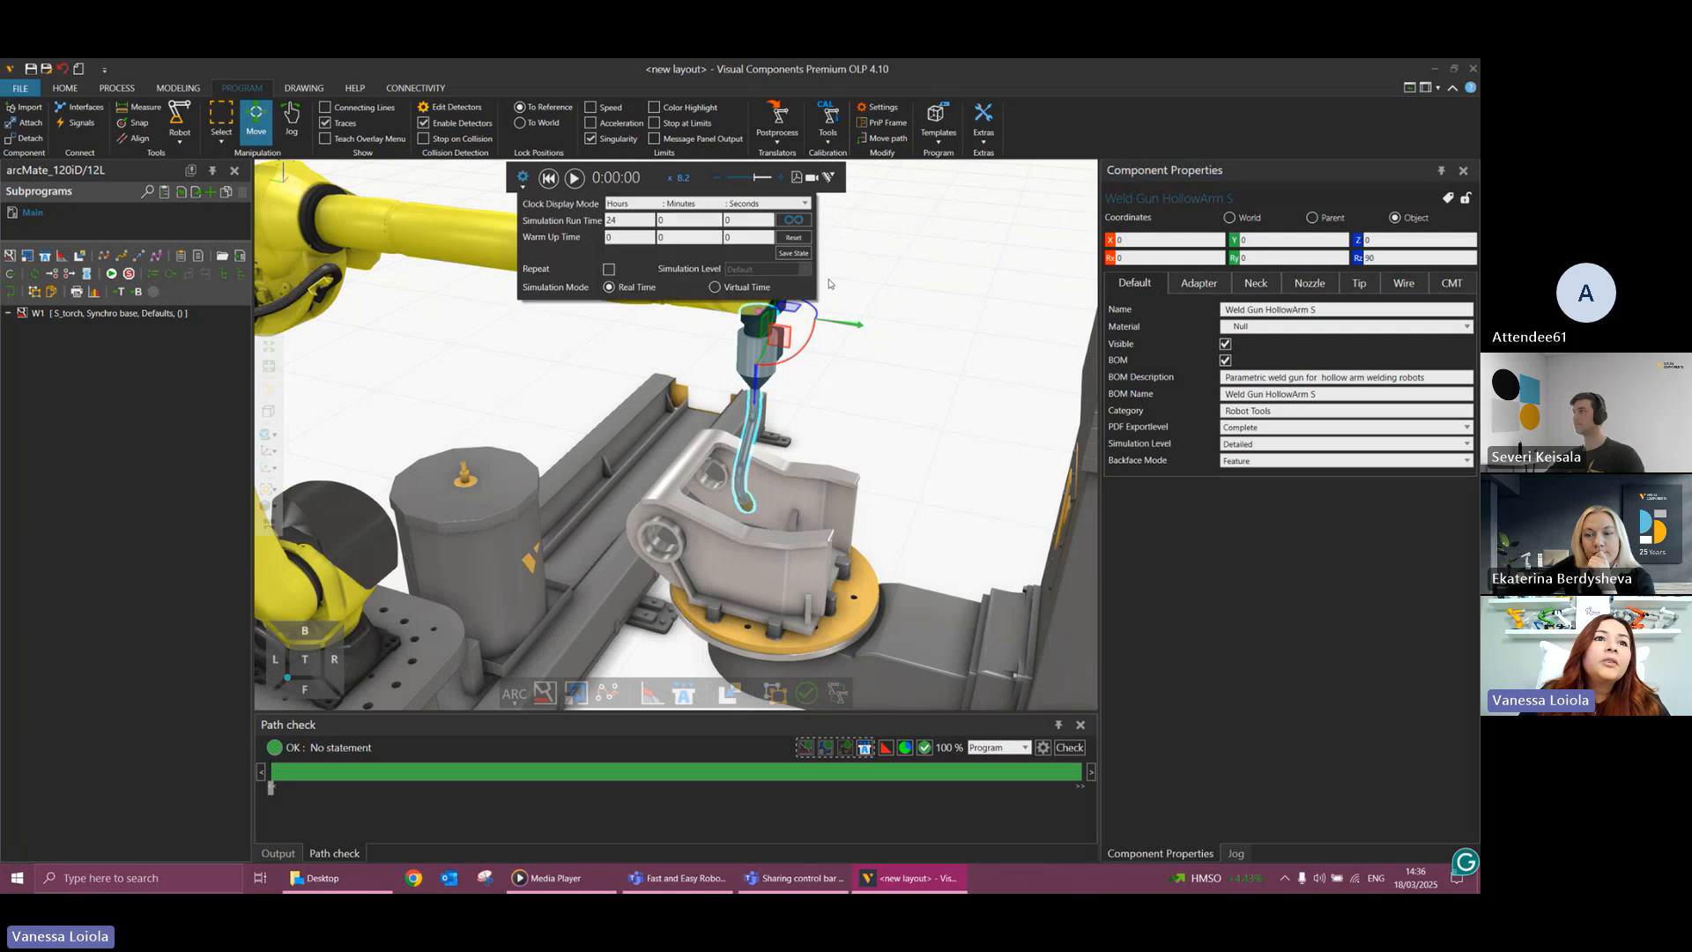
click(574, 178)
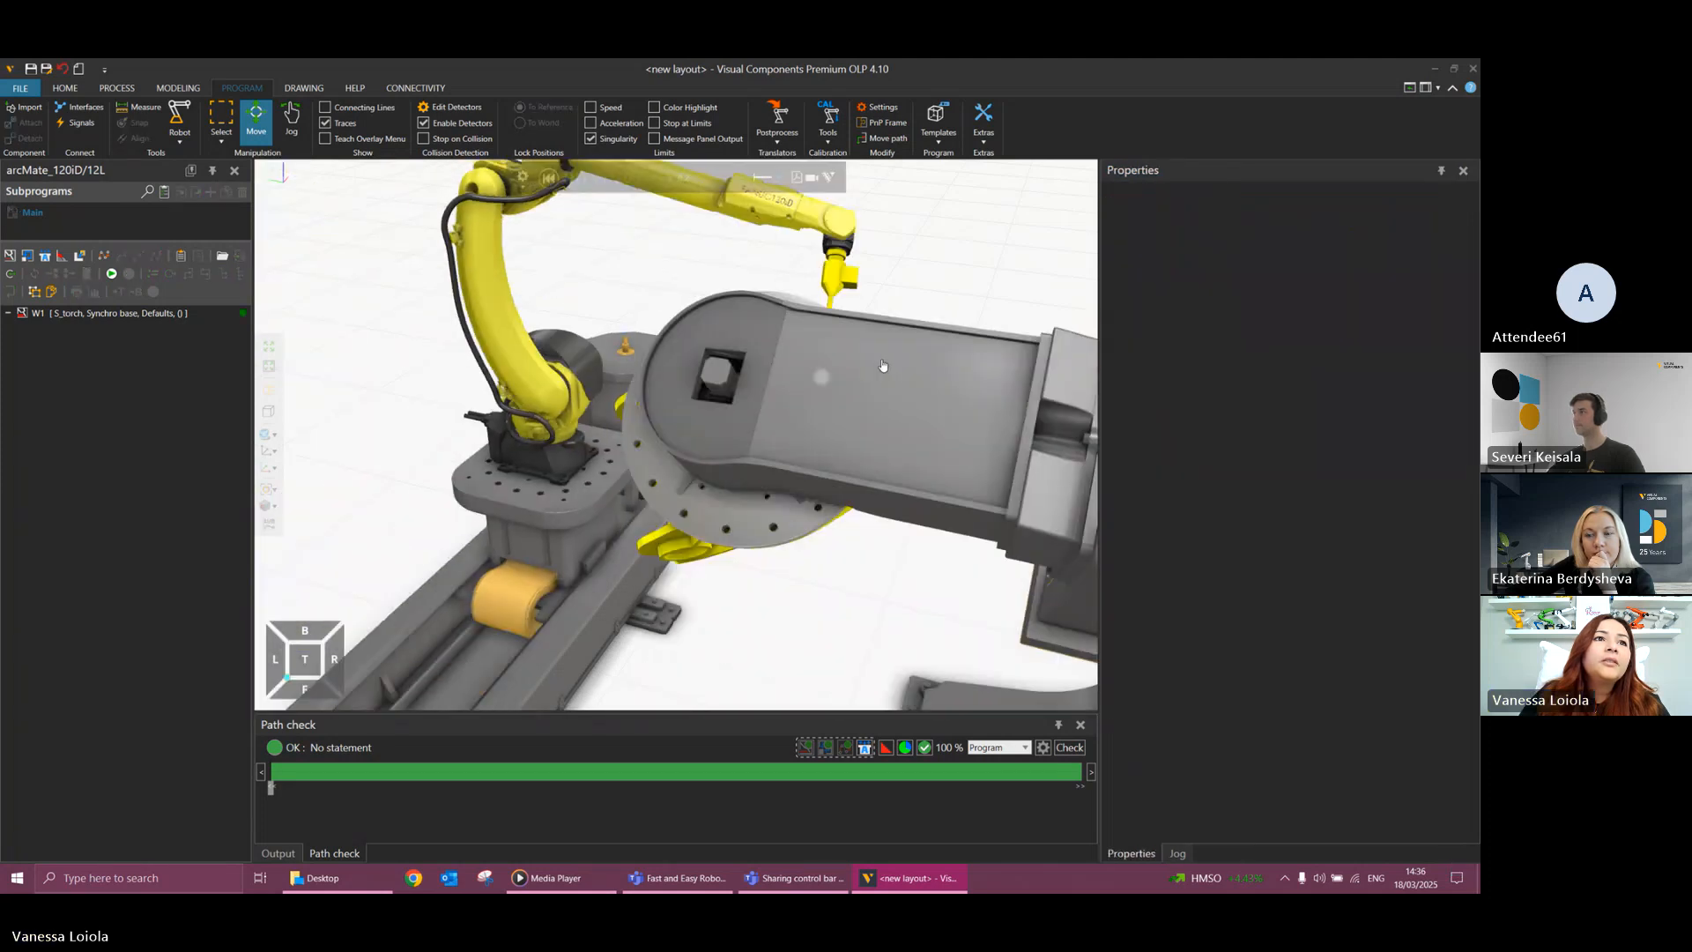
right_drag(883, 365, 779, 354)
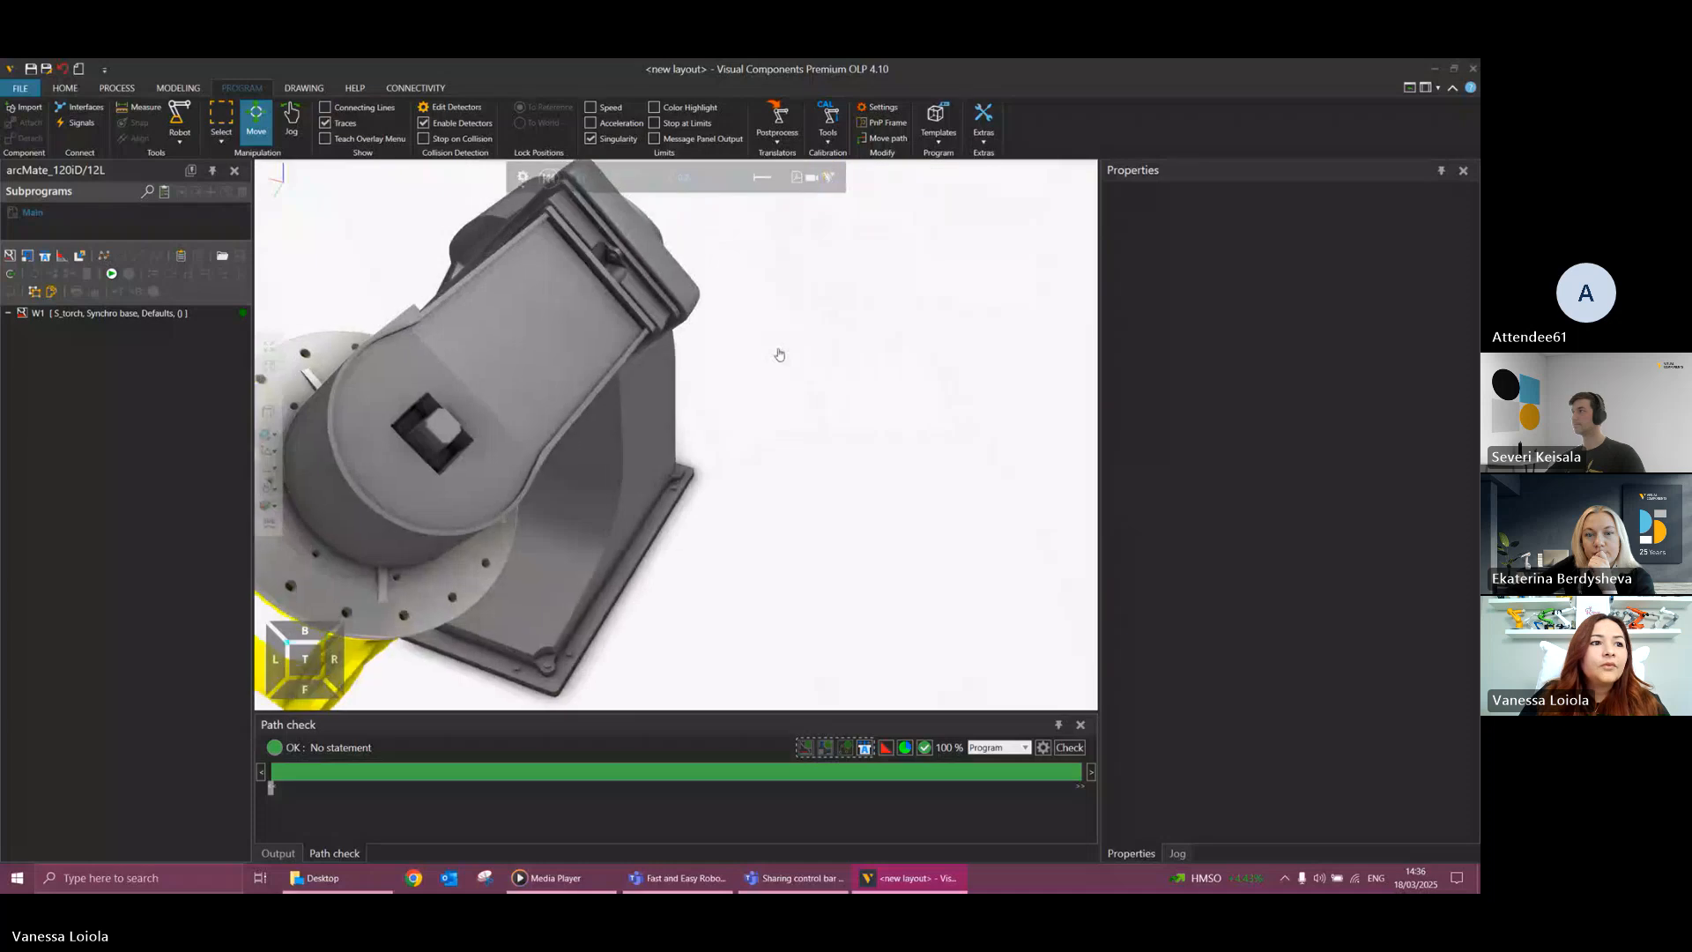
click(270, 349)
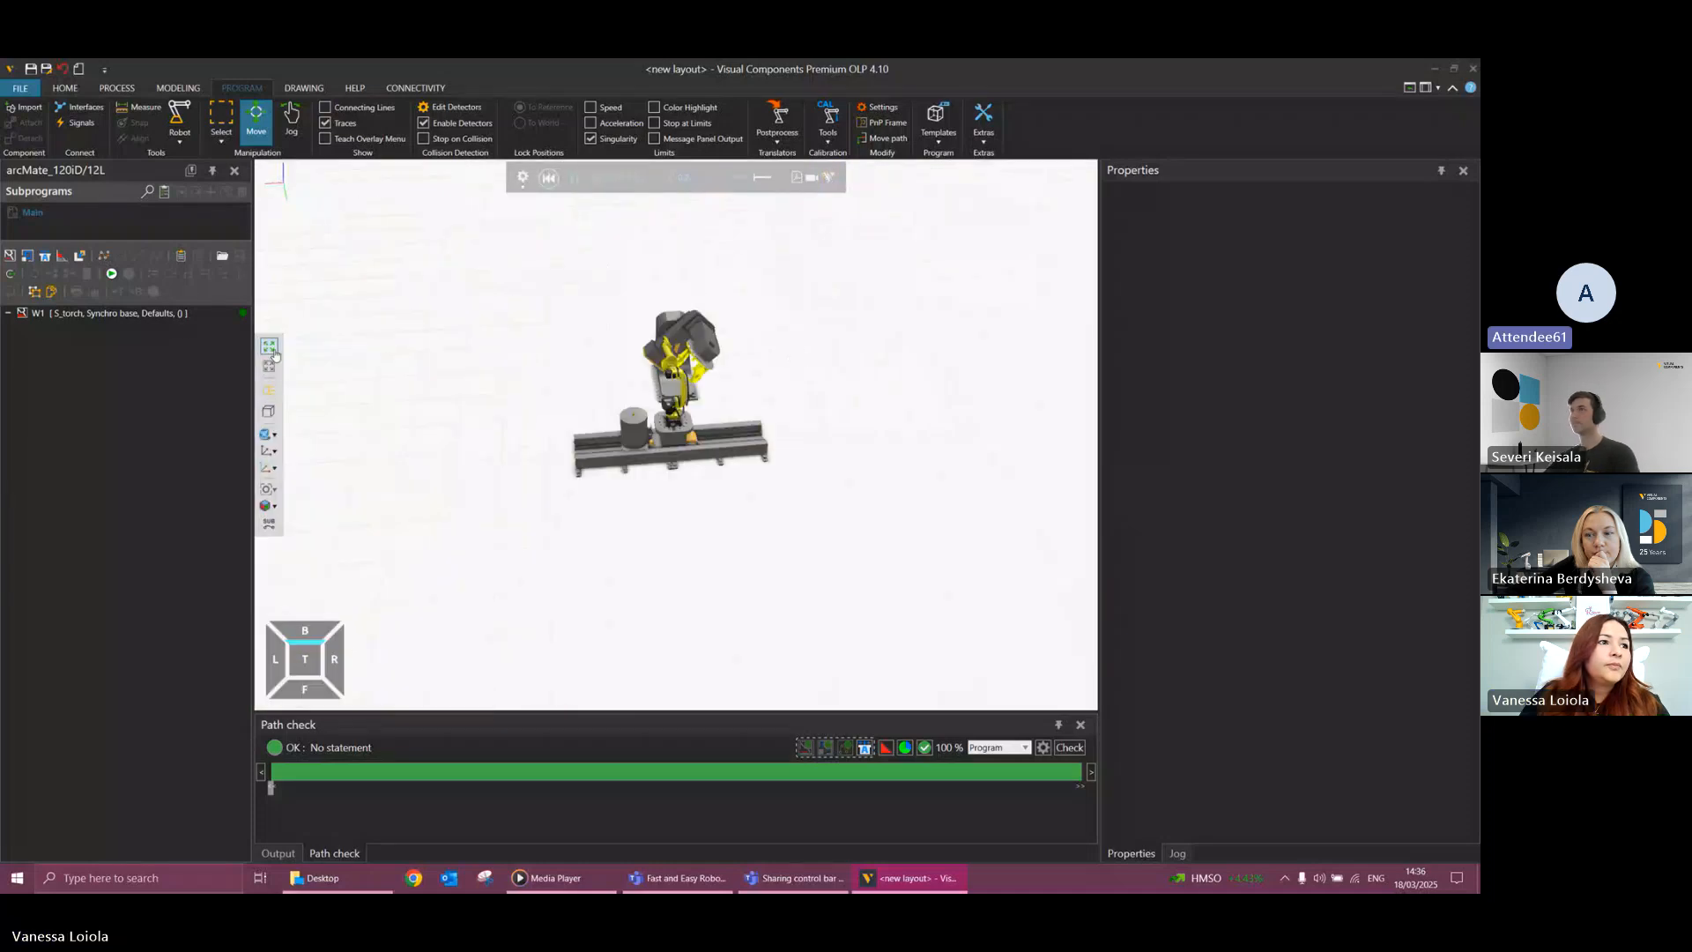
scroll(666, 352, up, 2)
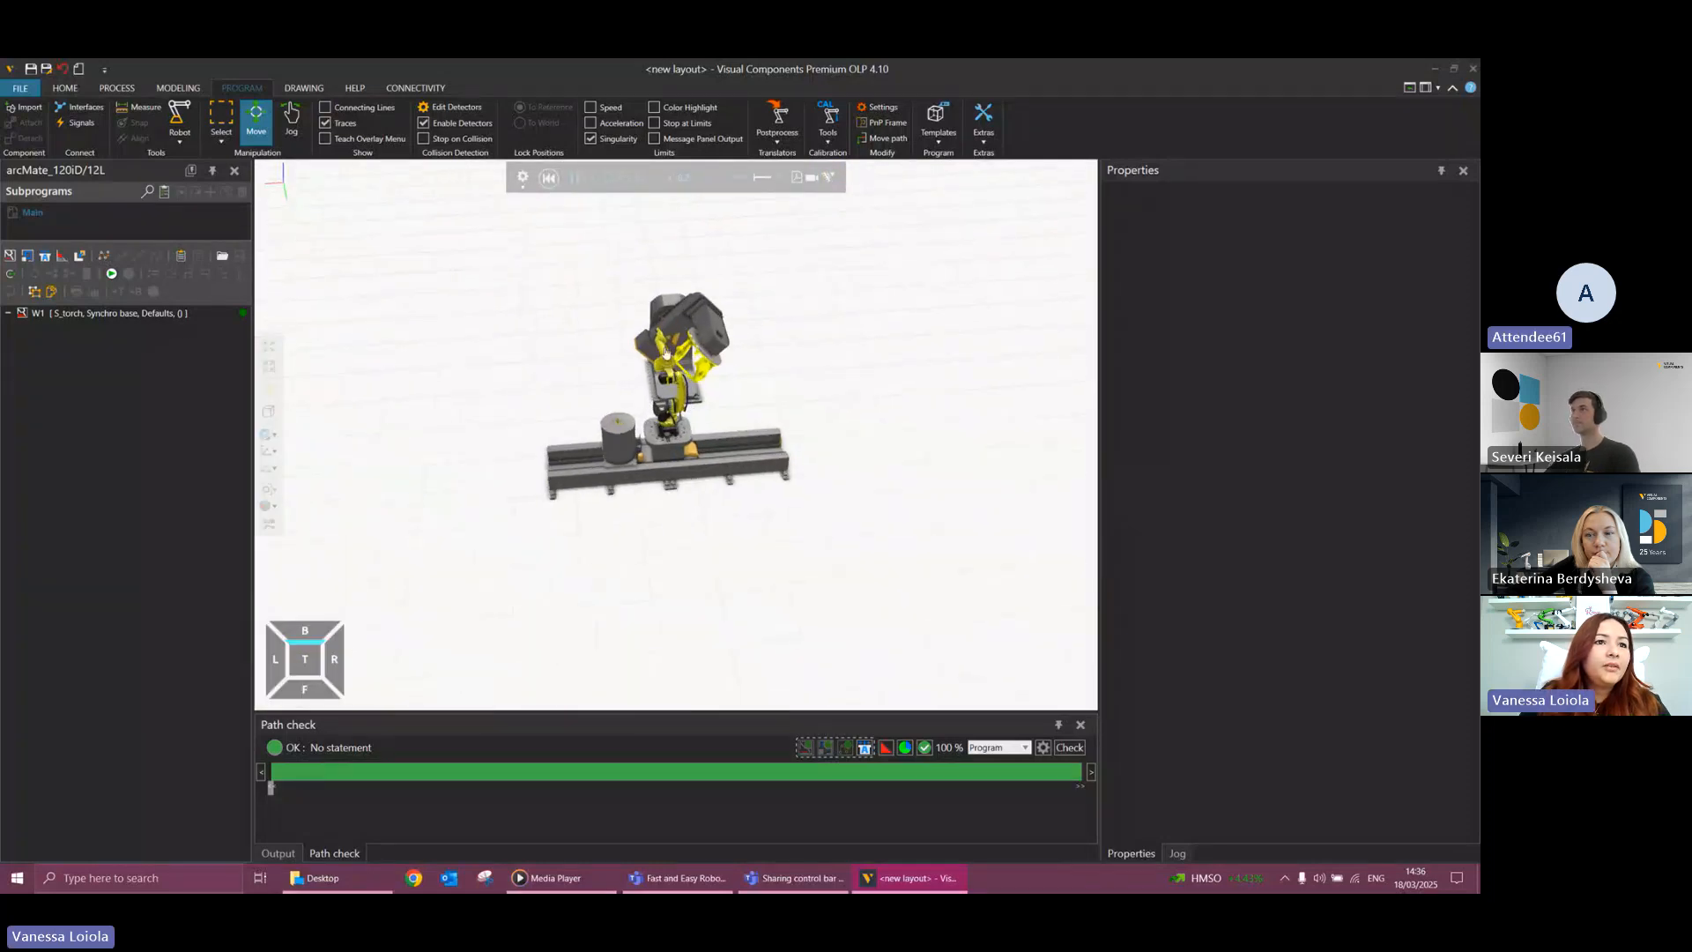
scroll(666, 352, down, 3)
scroll(665, 354, up, 2)
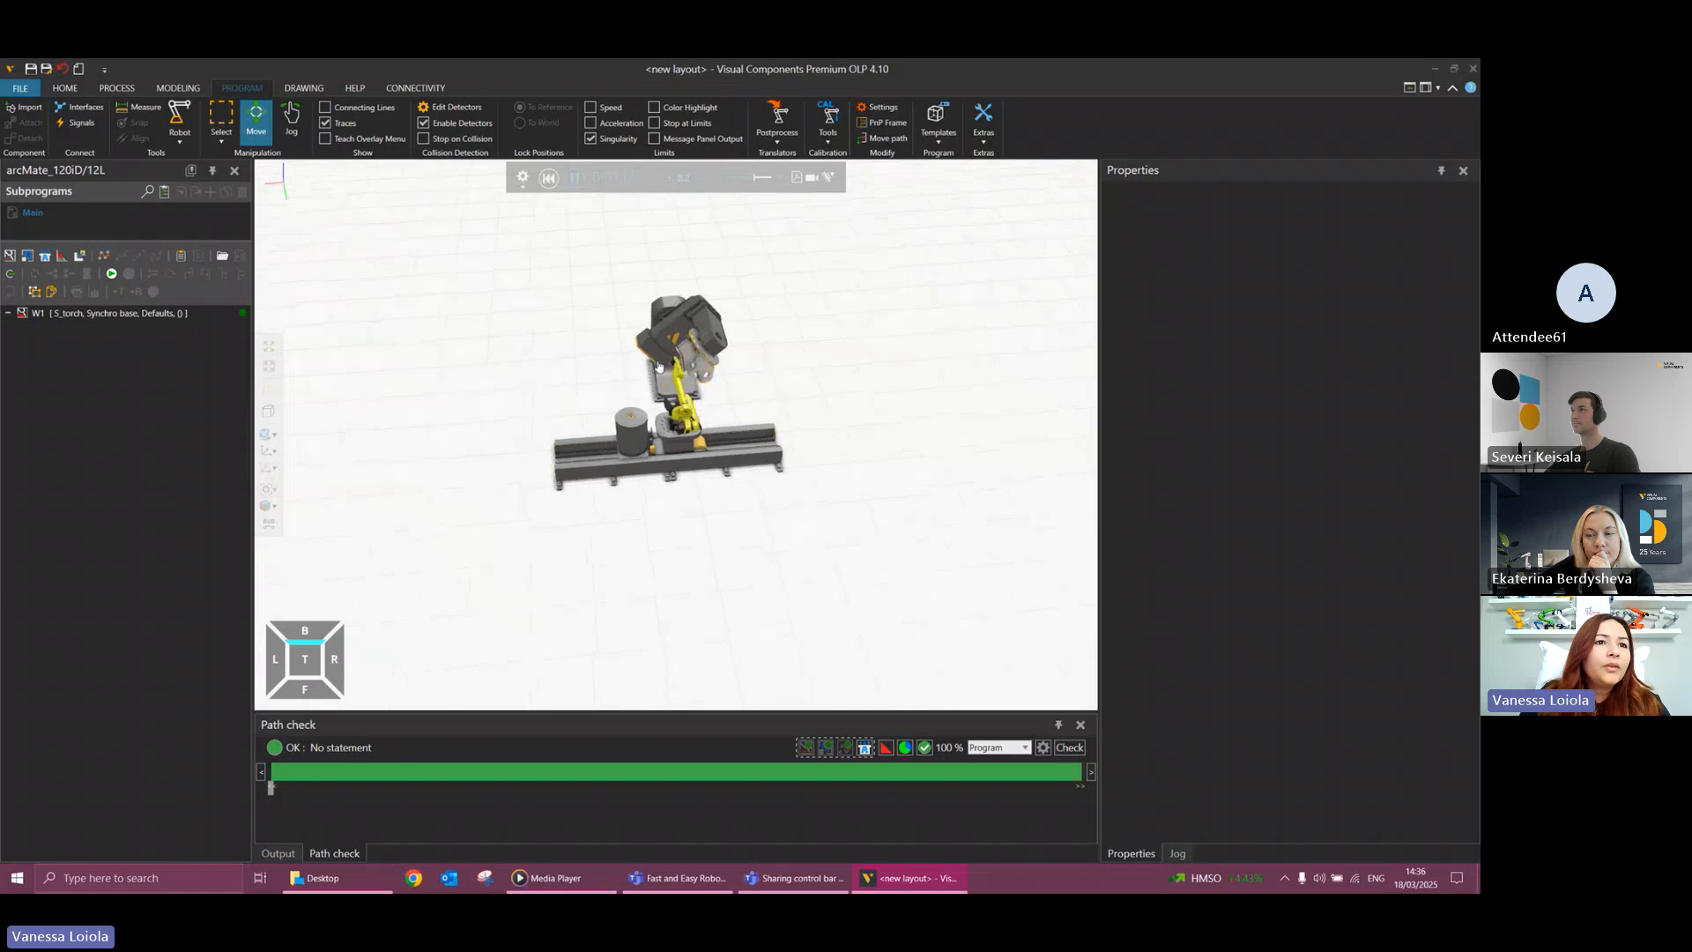
scroll(659, 365, up, 3)
scroll(690, 374, up, 1)
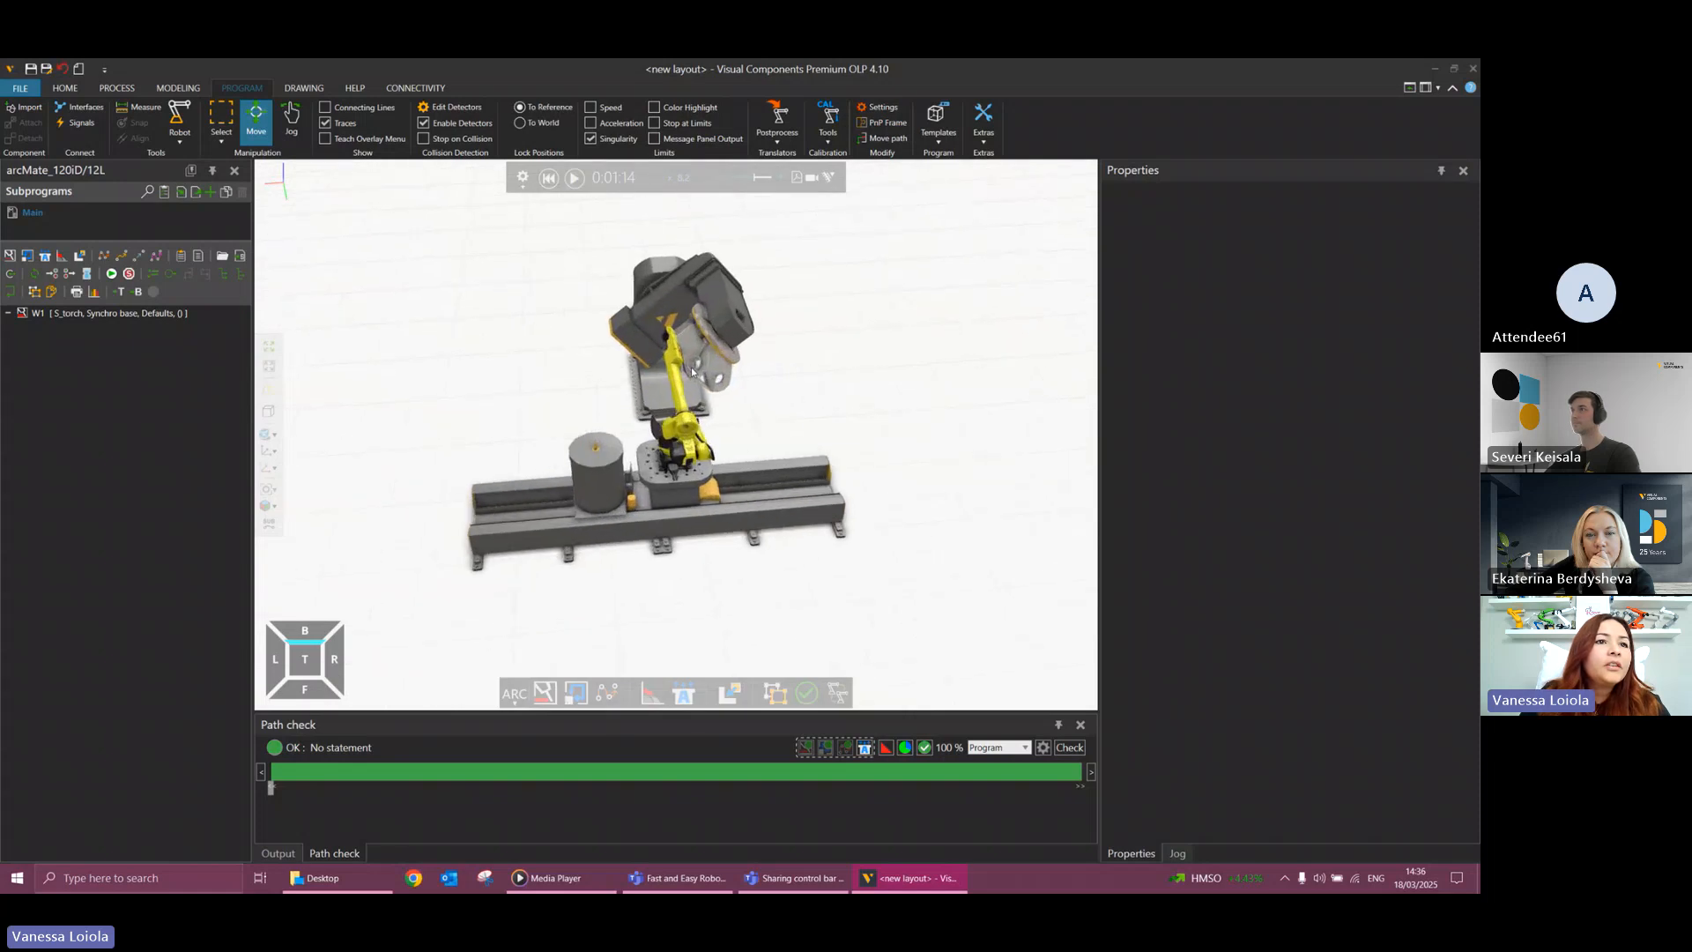
Rerun the simulation from the start and pause it while the torch is inside the workpiece for a side inspection.
right_click(682, 378)
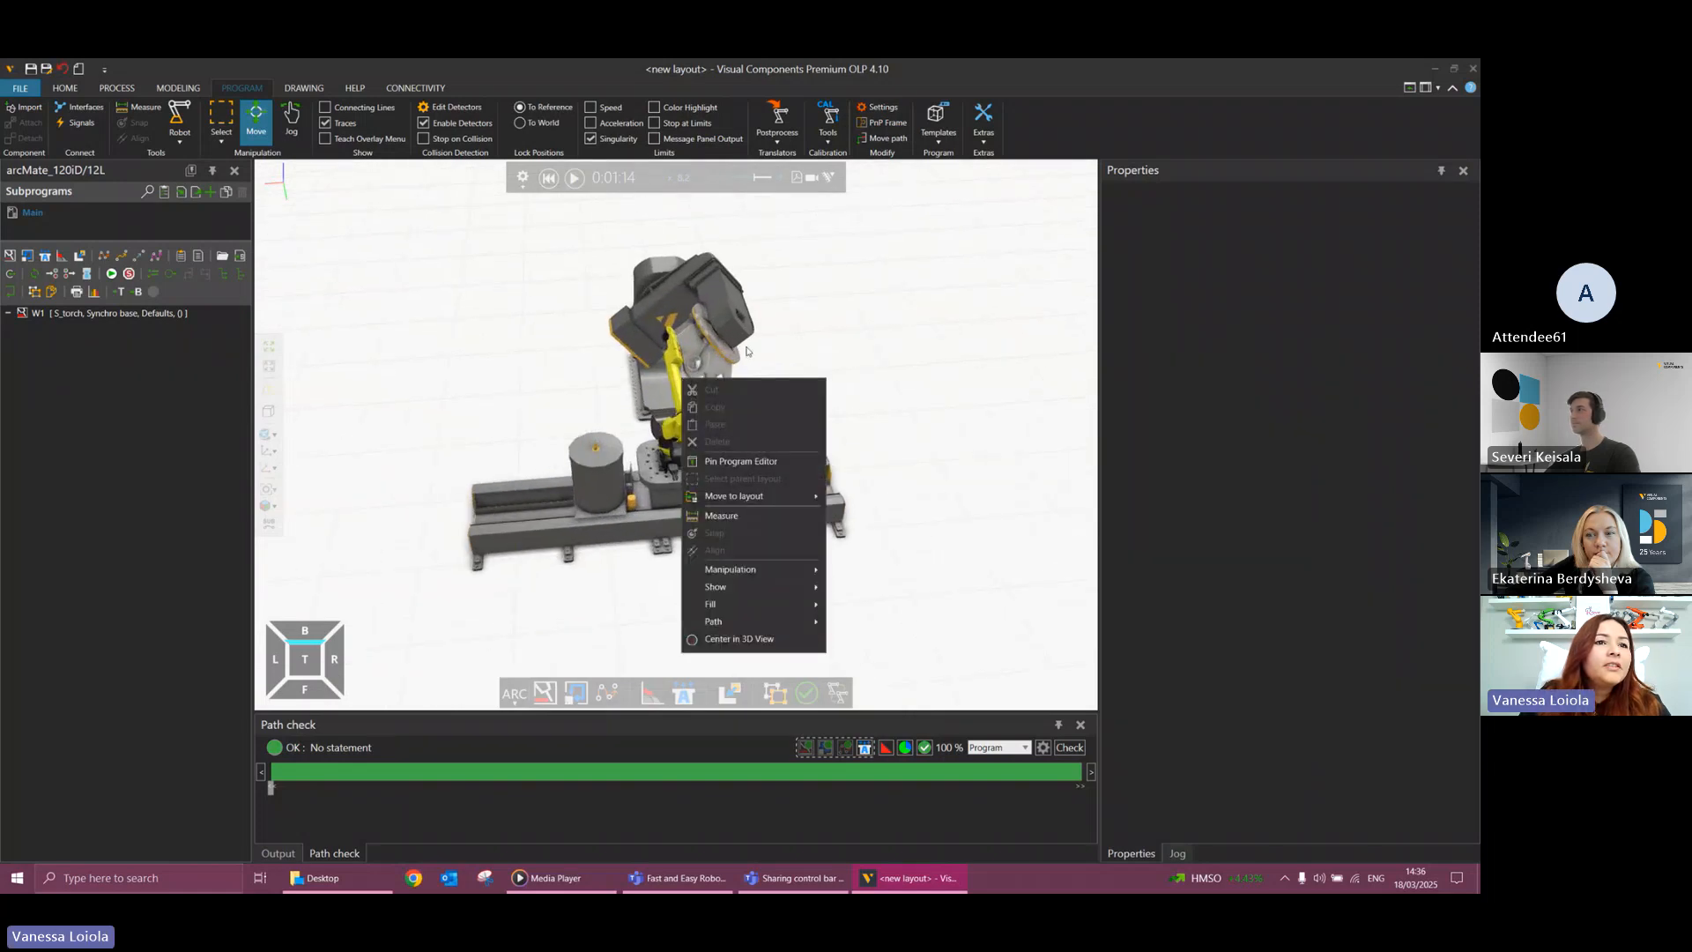
click(747, 350)
scroll(742, 379, up, 4)
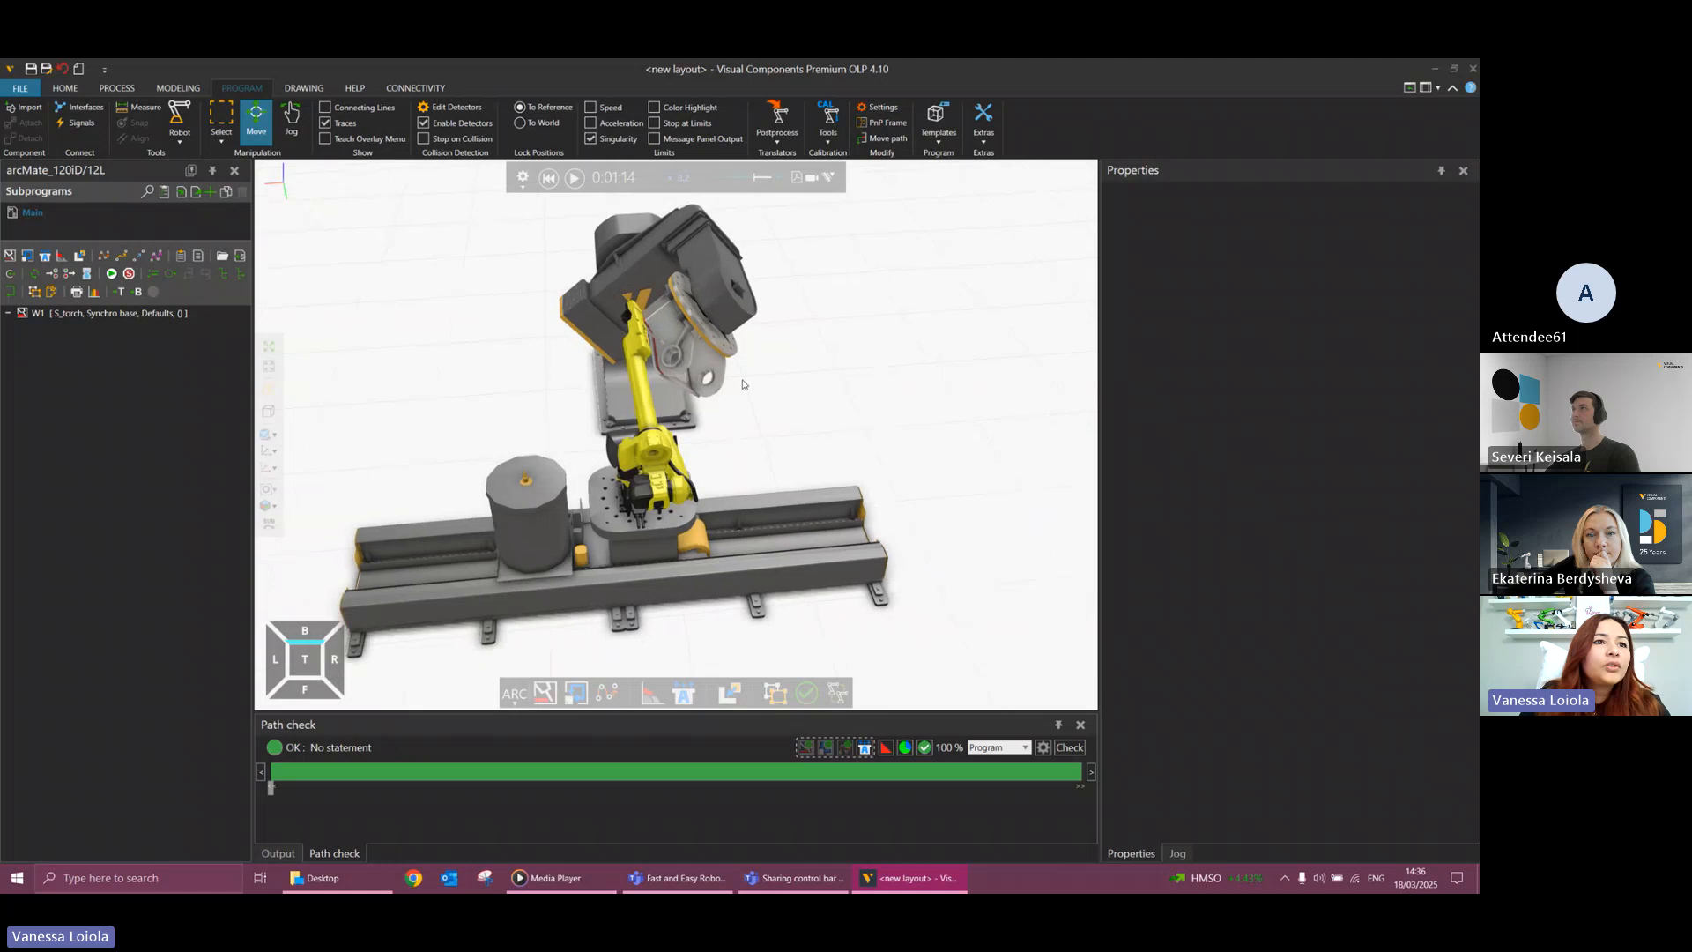
scroll(743, 384, up, 4)
right_drag(741, 385, 690, 421)
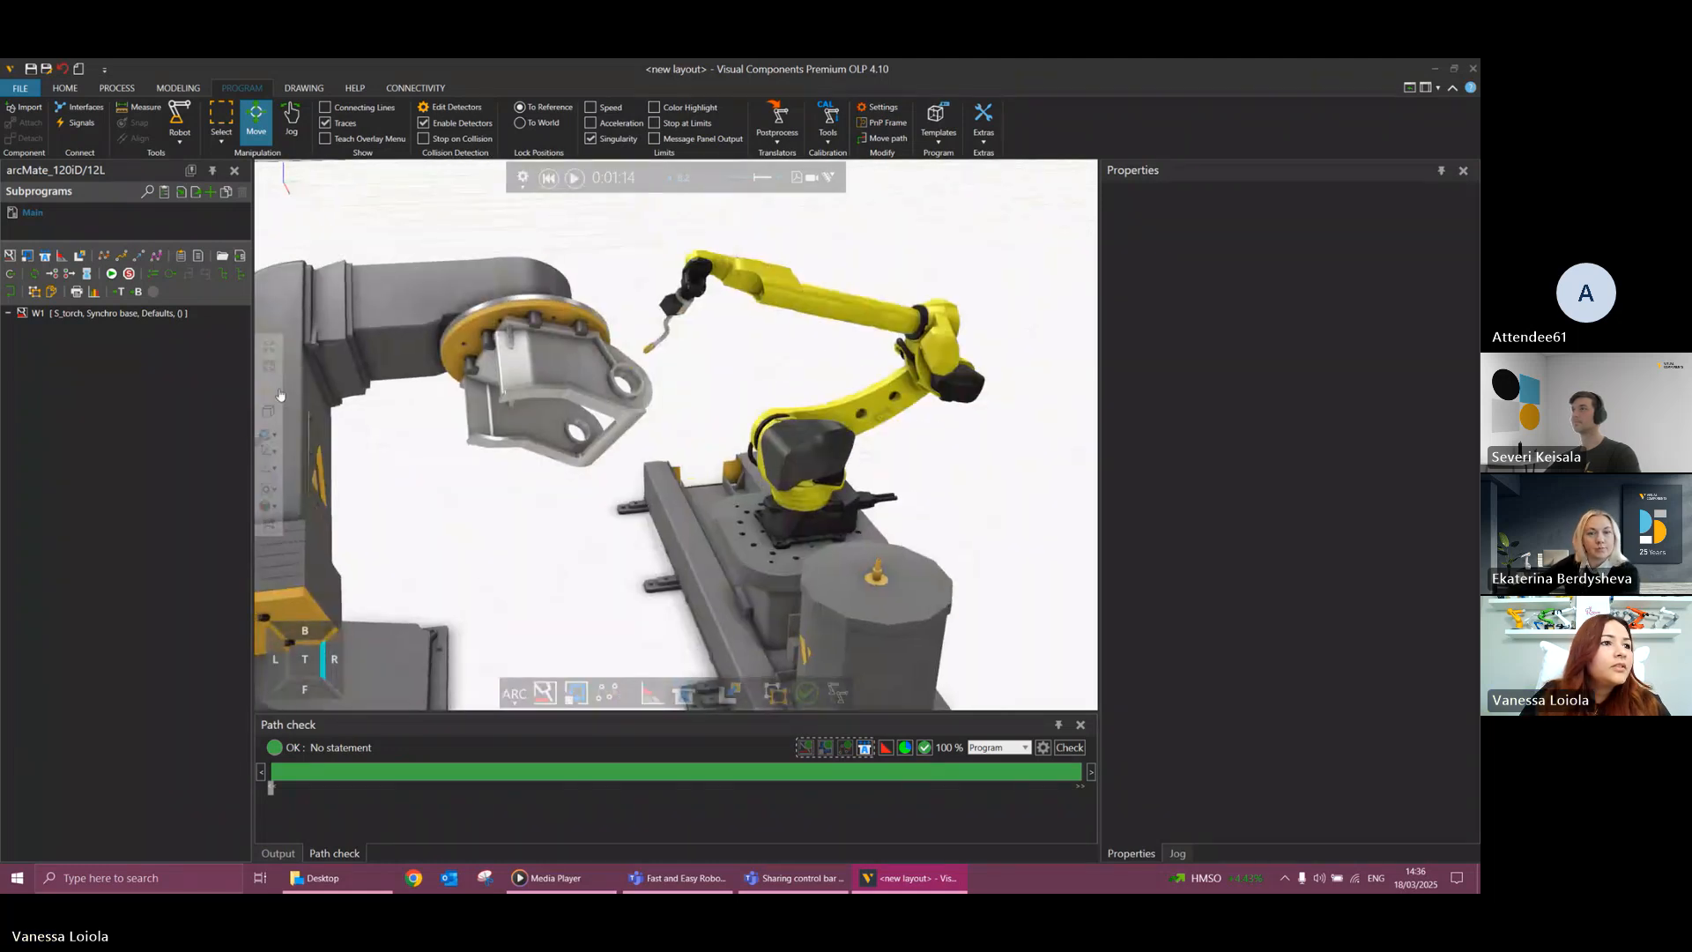
click(548, 177)
click(574, 177)
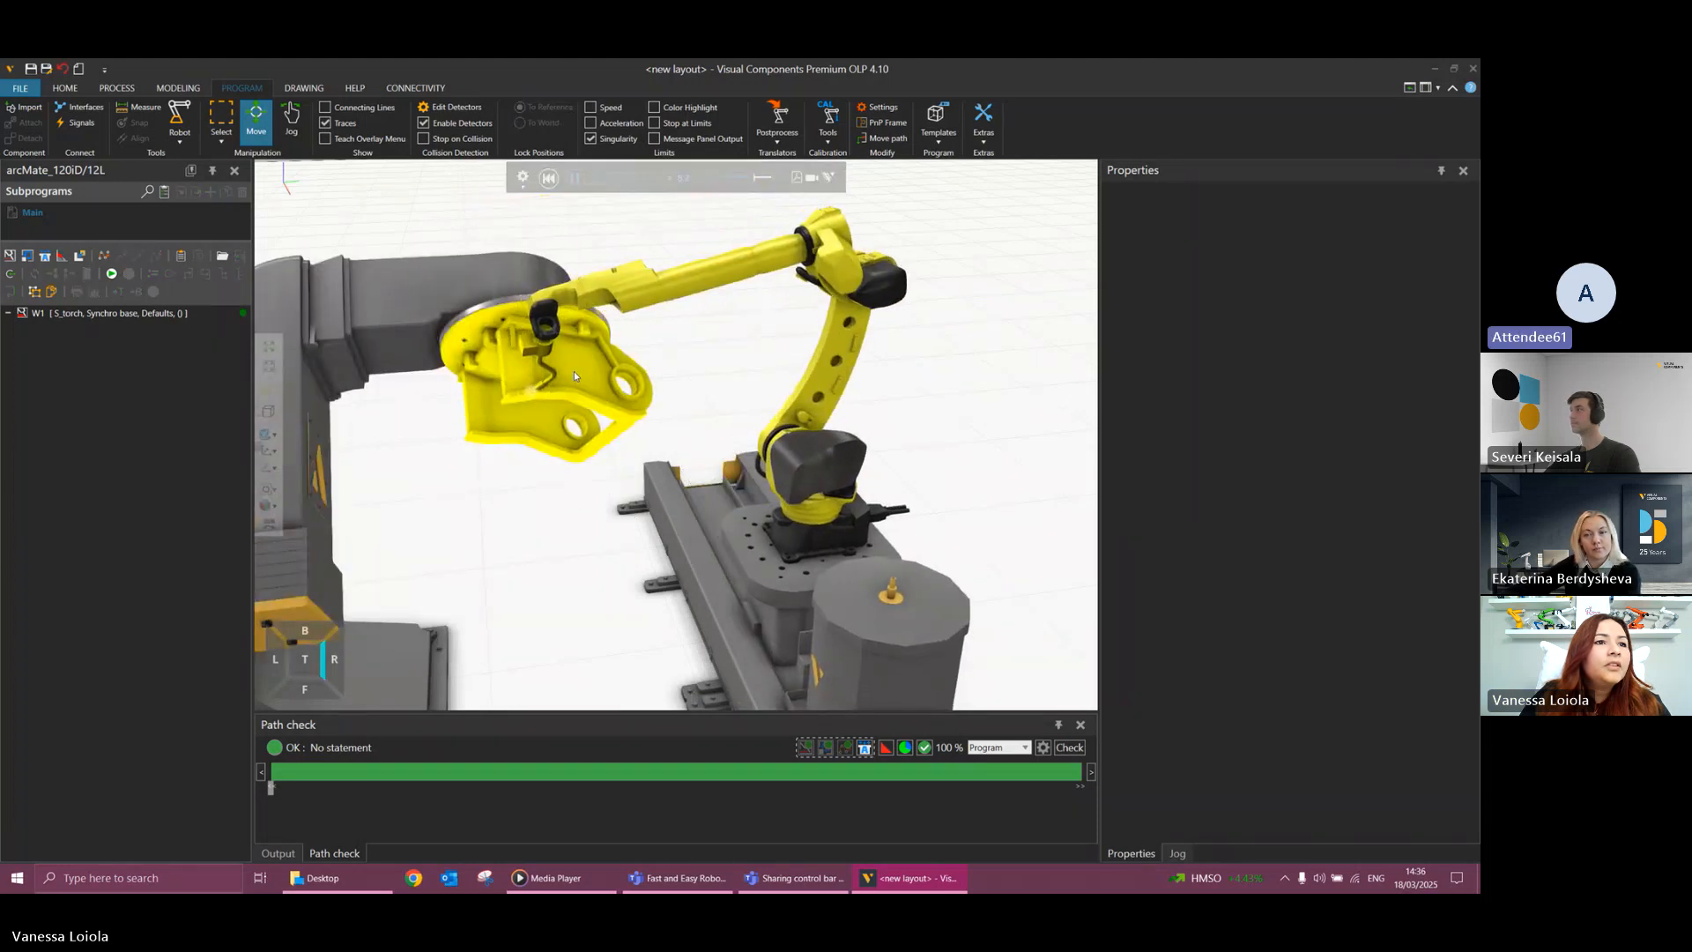
click(573, 371)
click(574, 177)
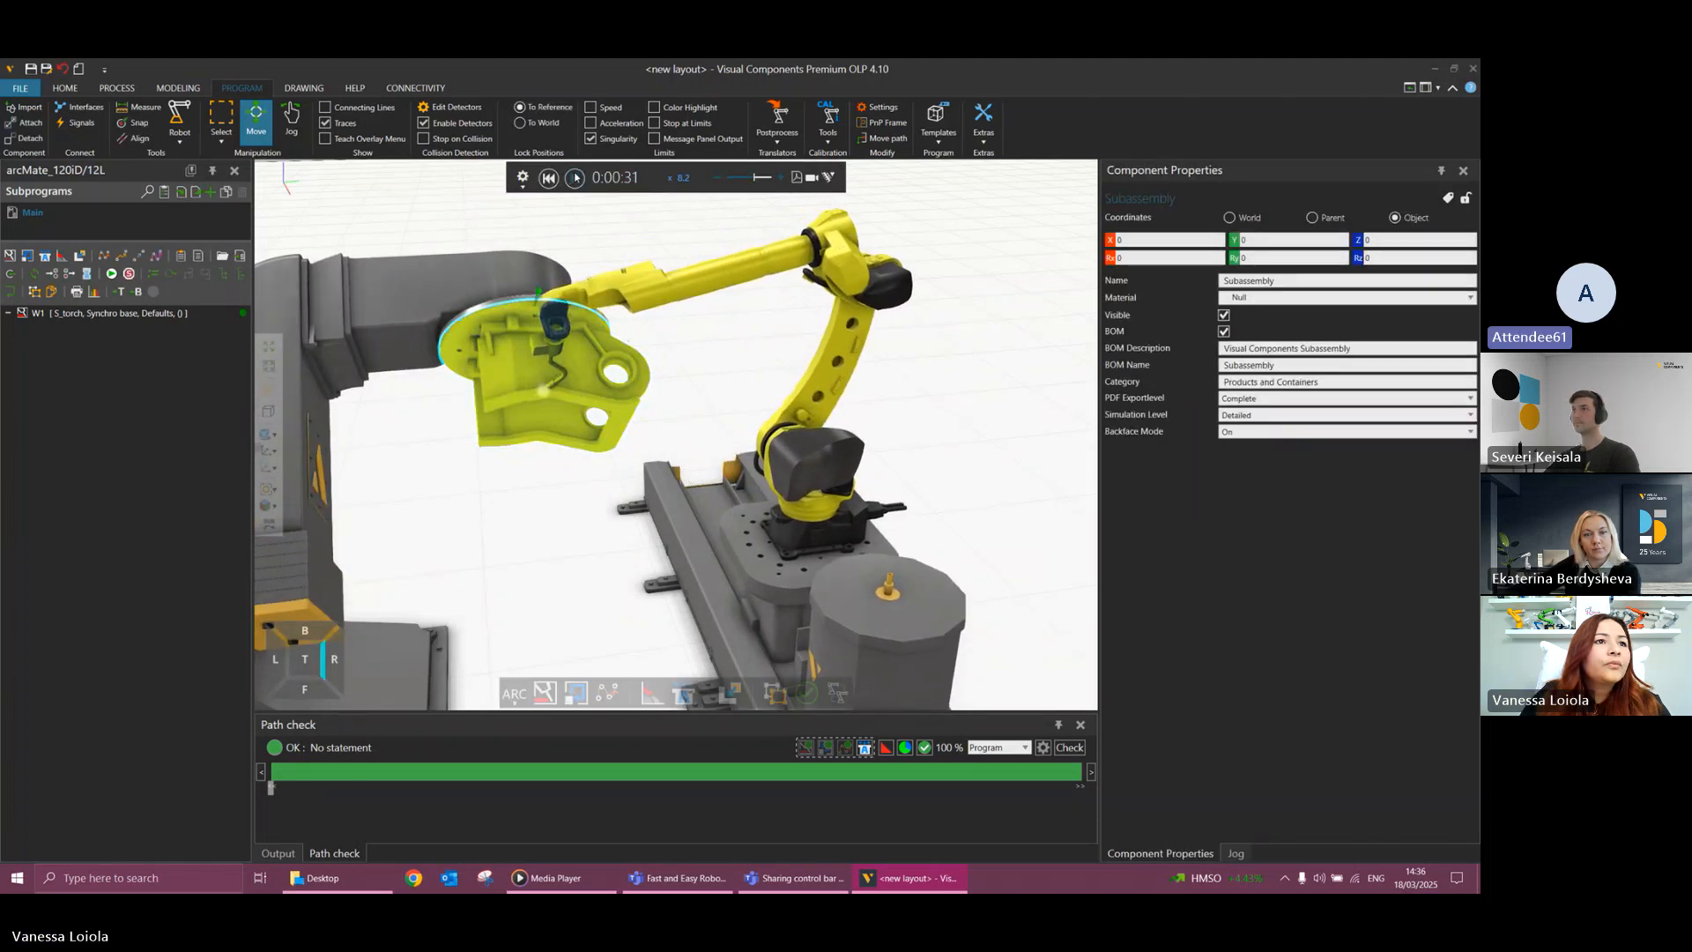
Reset and replay the simulation, pausing it early in the weld to inspect the torch against the tilted workpiece.
click(549, 180)
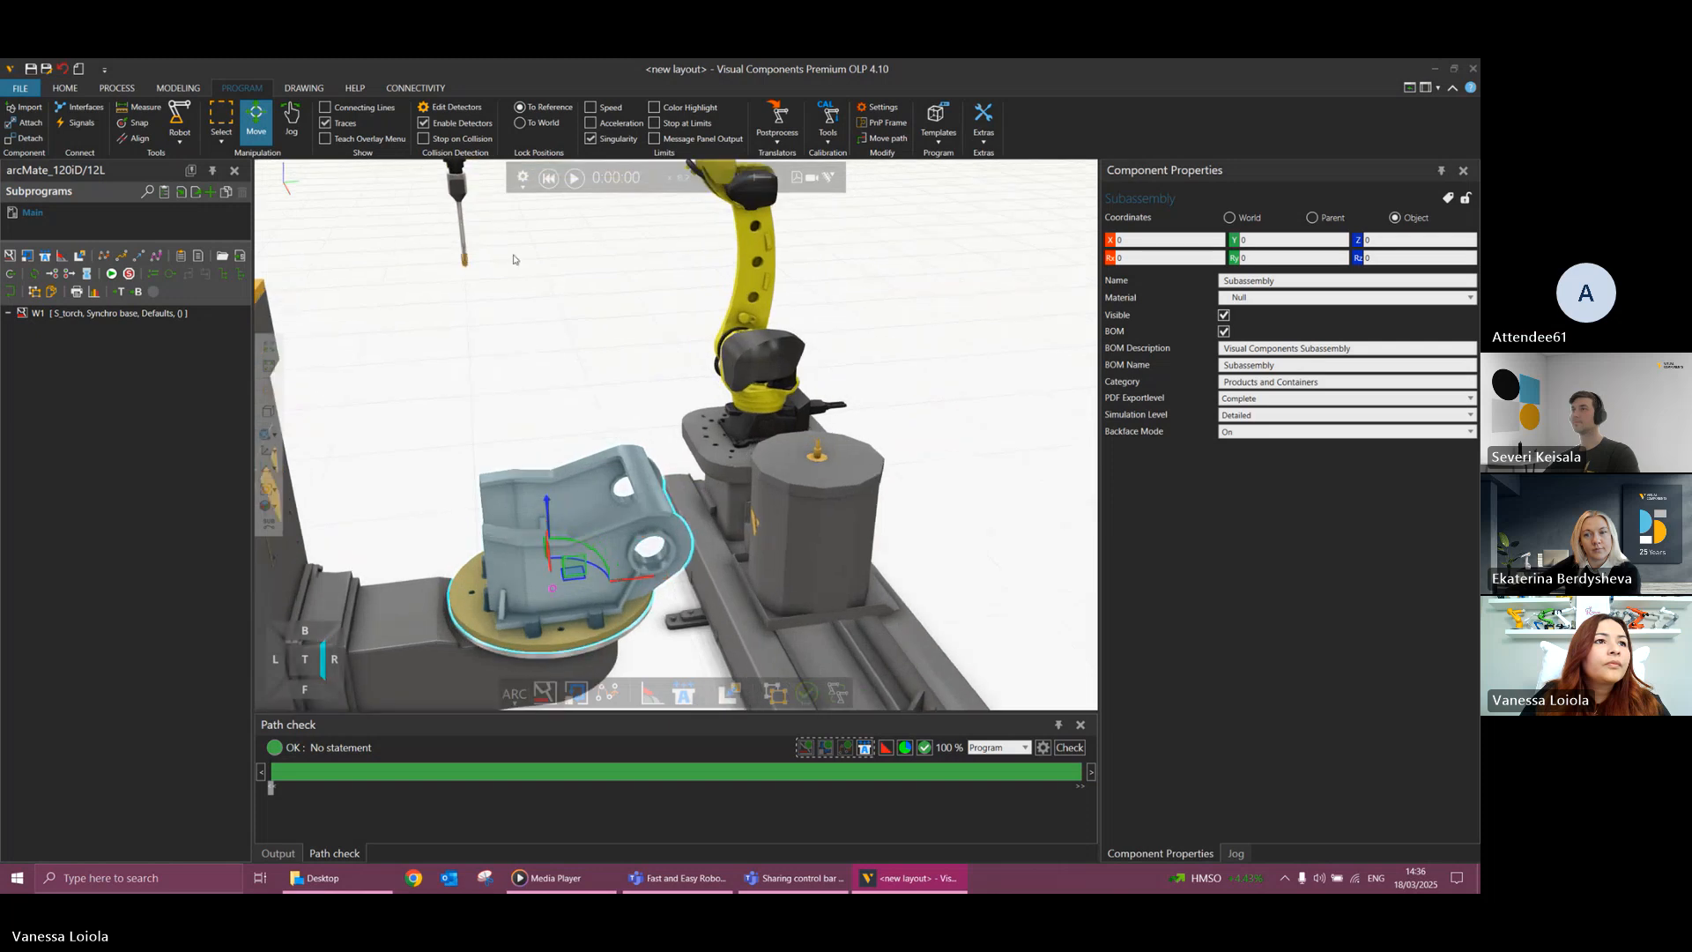
right_drag(479, 266, 508, 283)
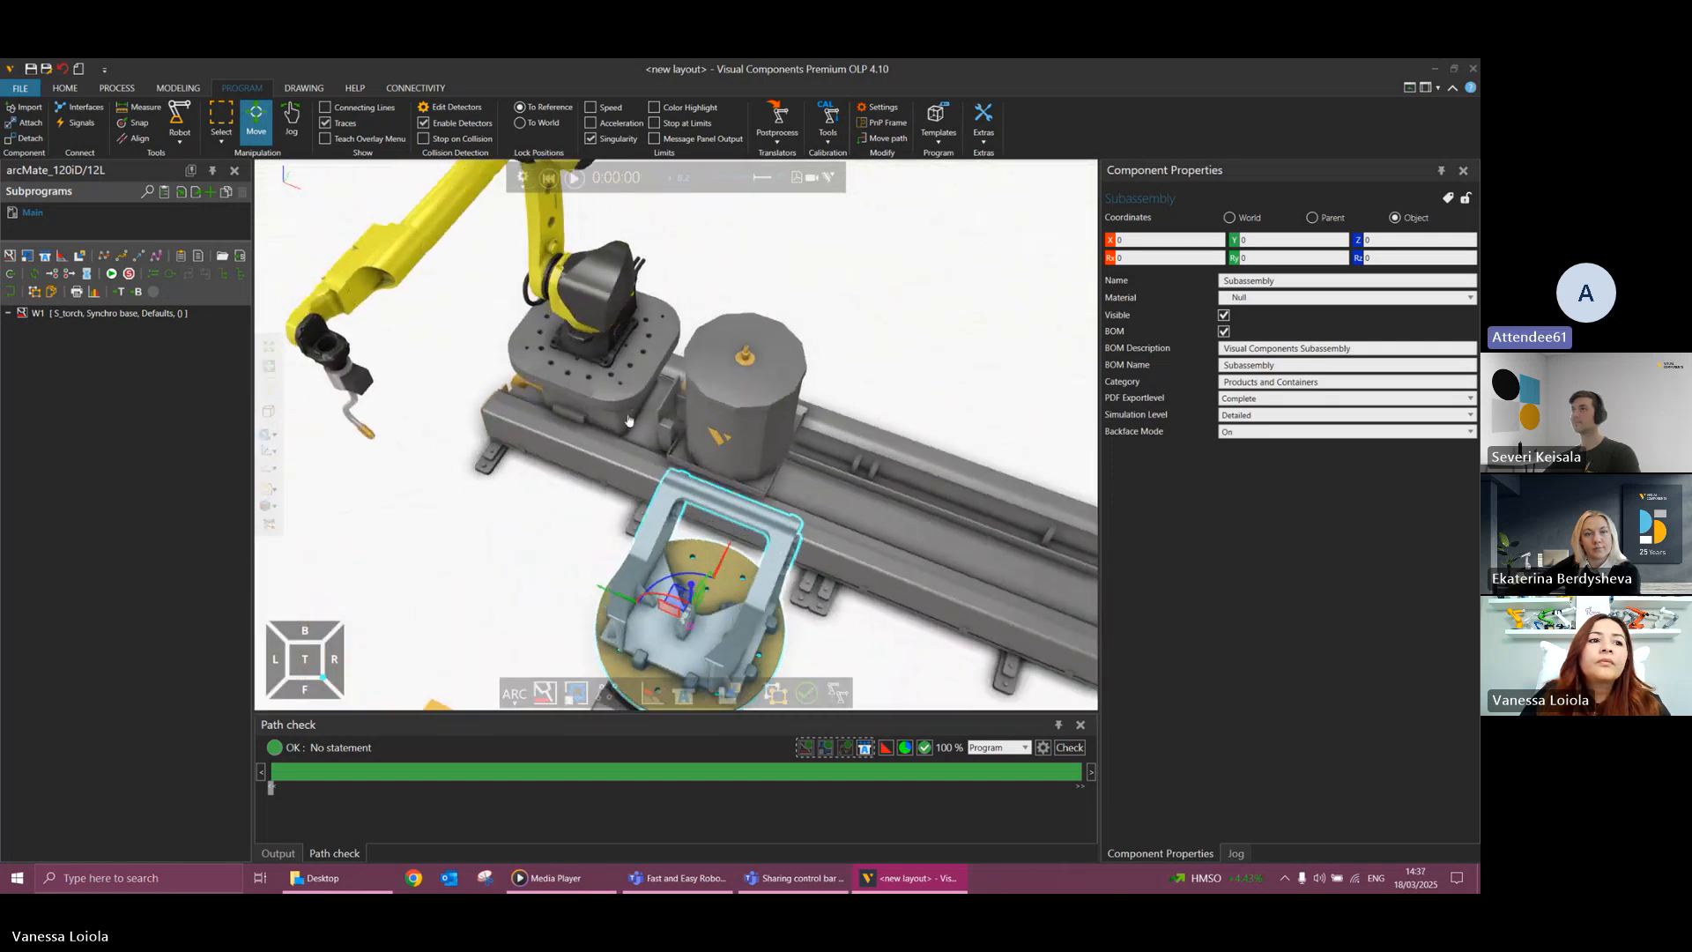
click(572, 179)
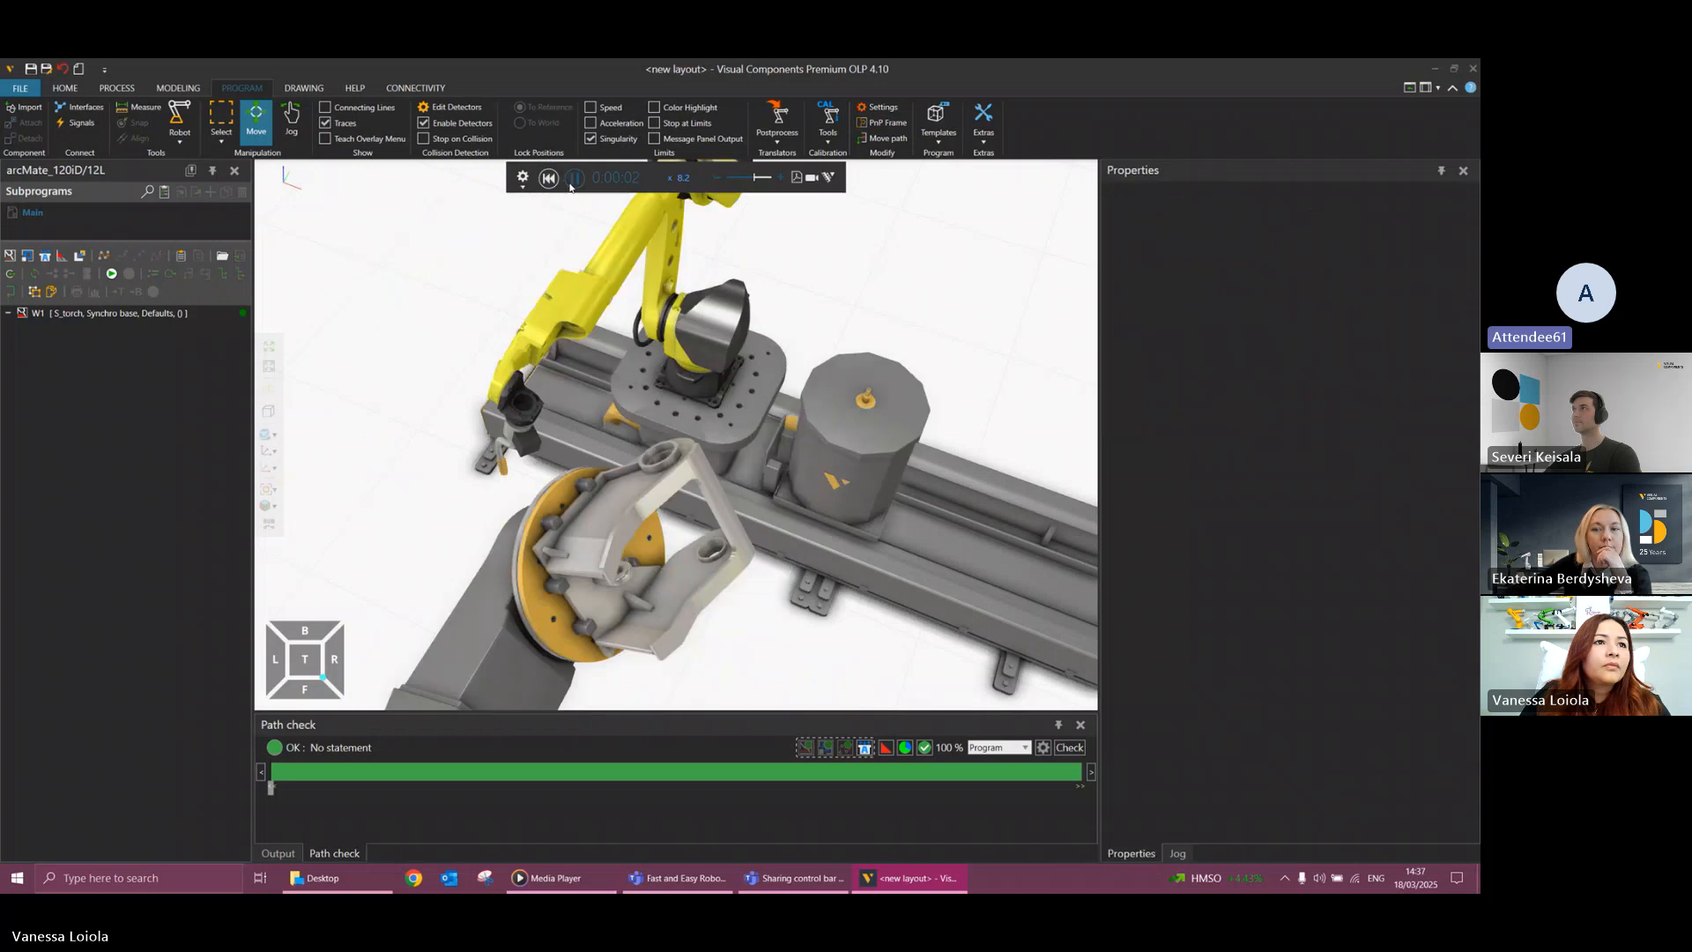
click(572, 183)
right_drag(756, 621, 753, 618)
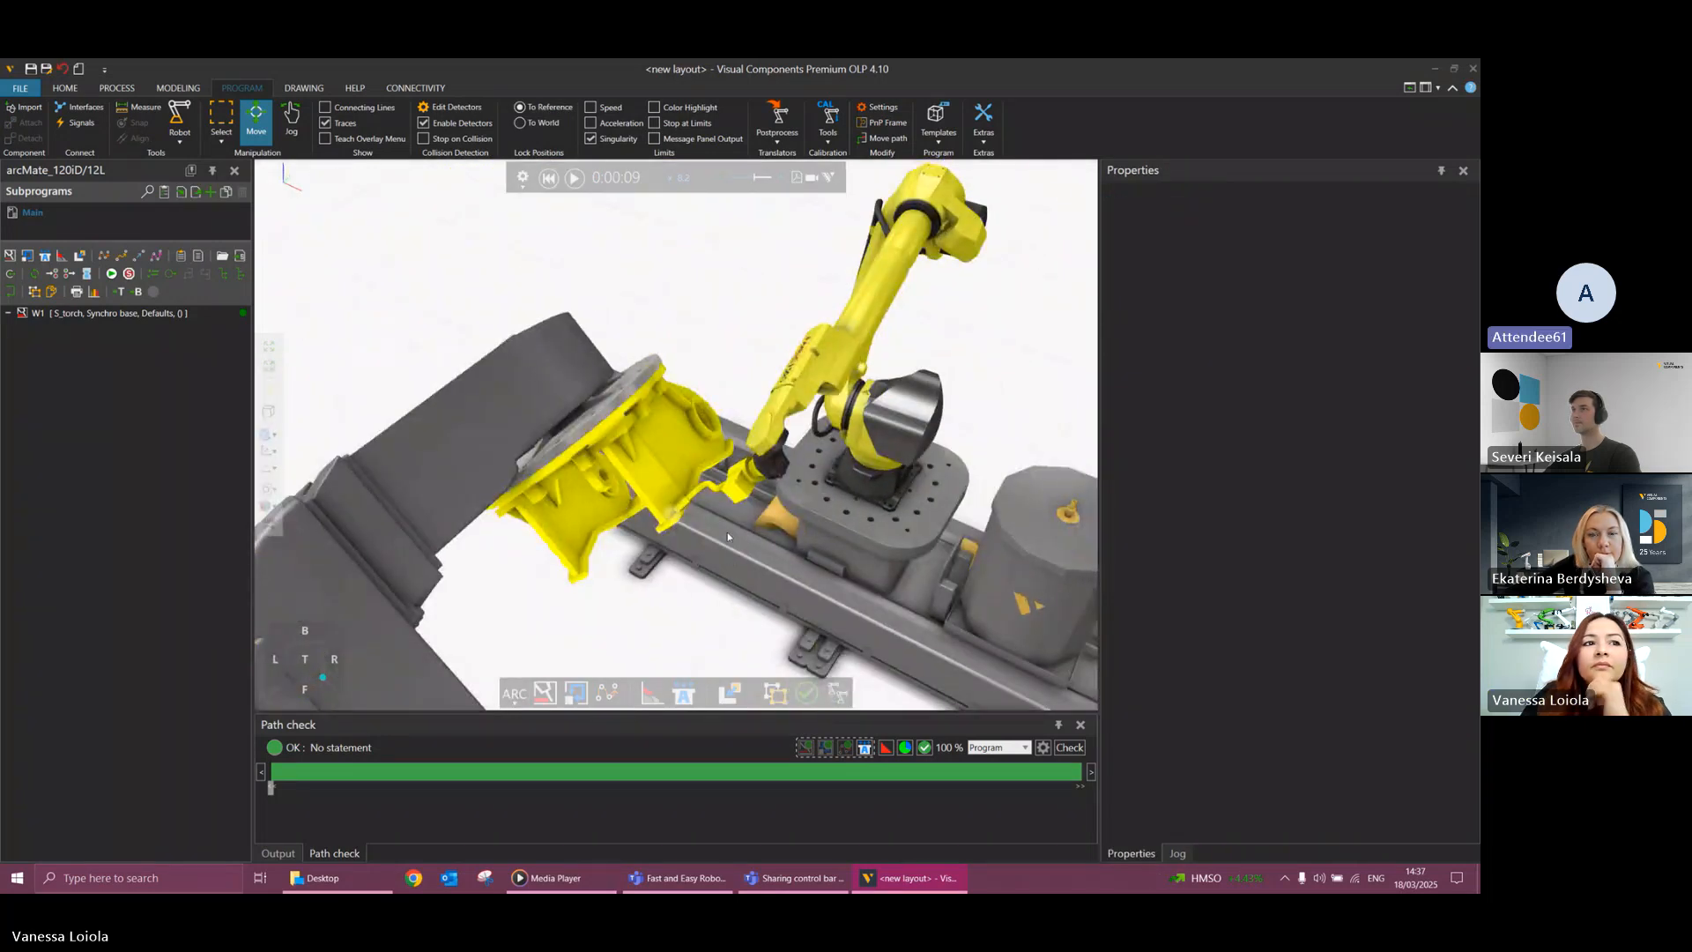
click(695, 505)
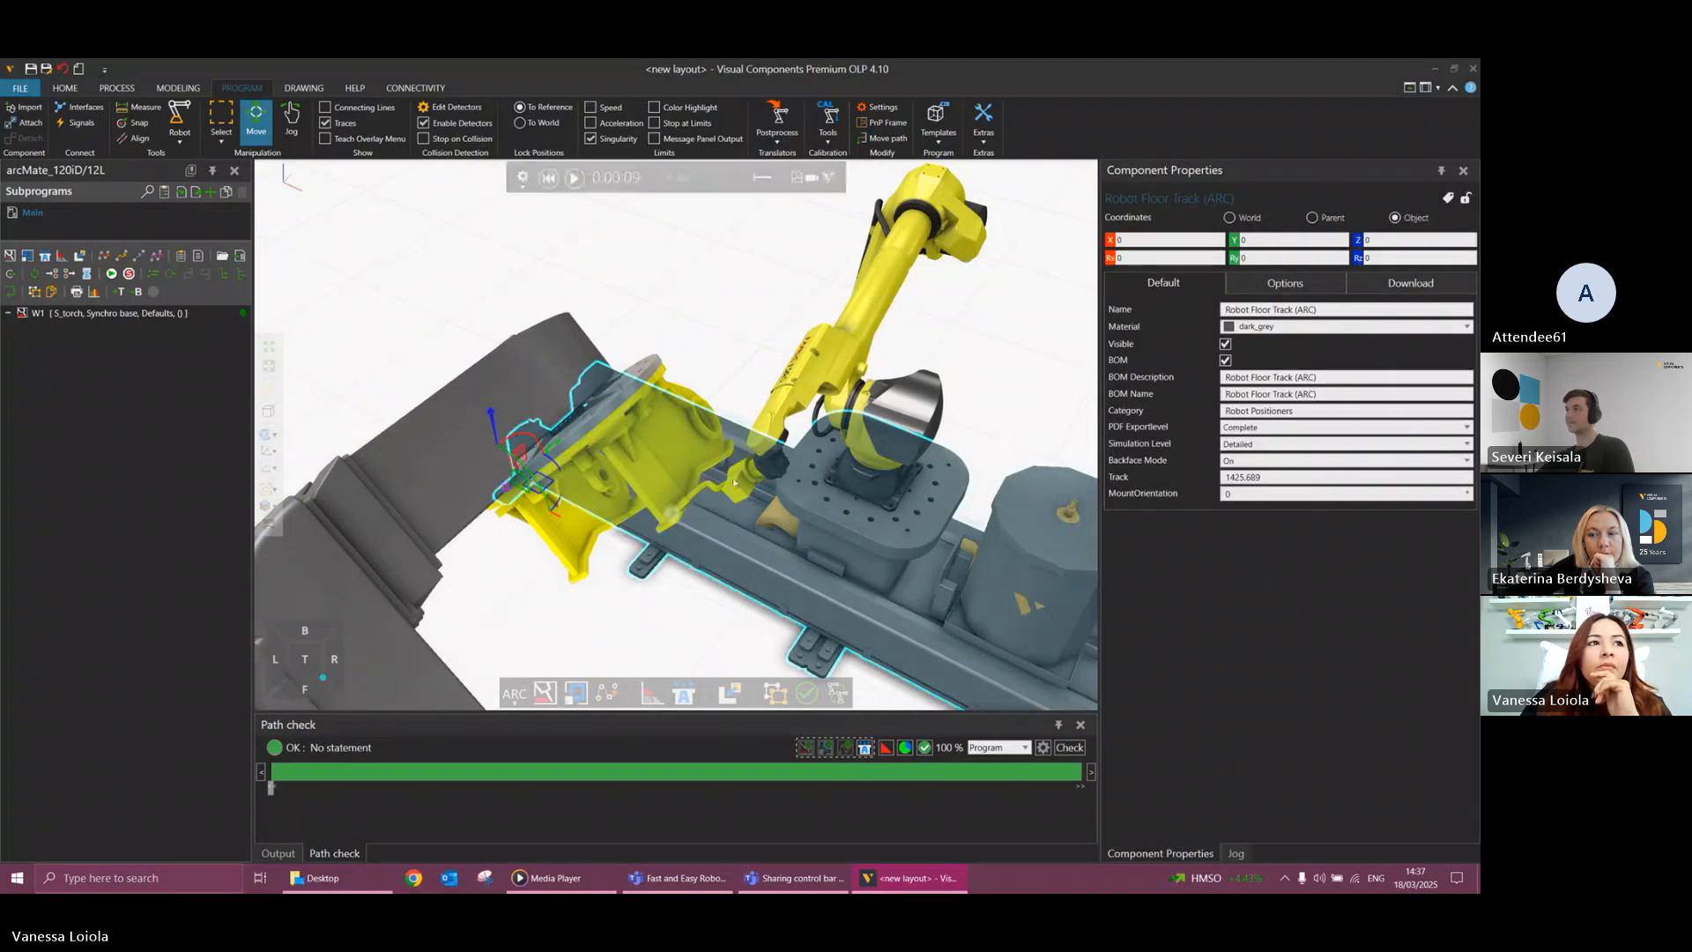
Reset the simulation and try an Rz rotation of -90 degrees, then set -180 degrees for Weld Gun HollowArm S.
click(549, 178)
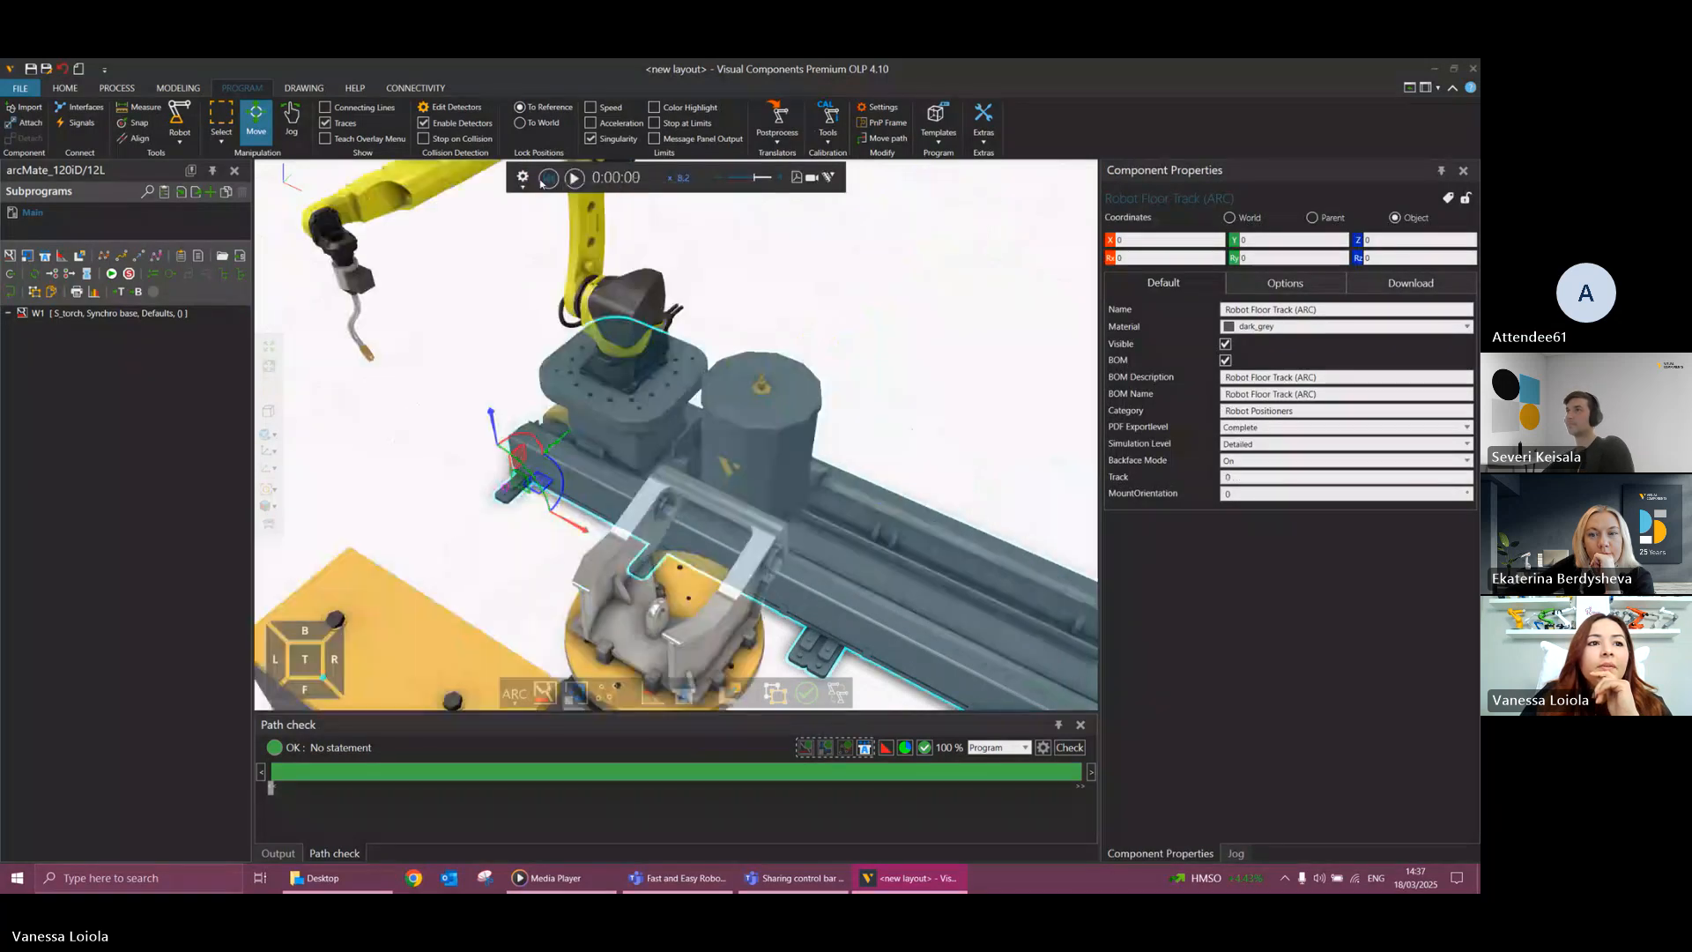
click(360, 313)
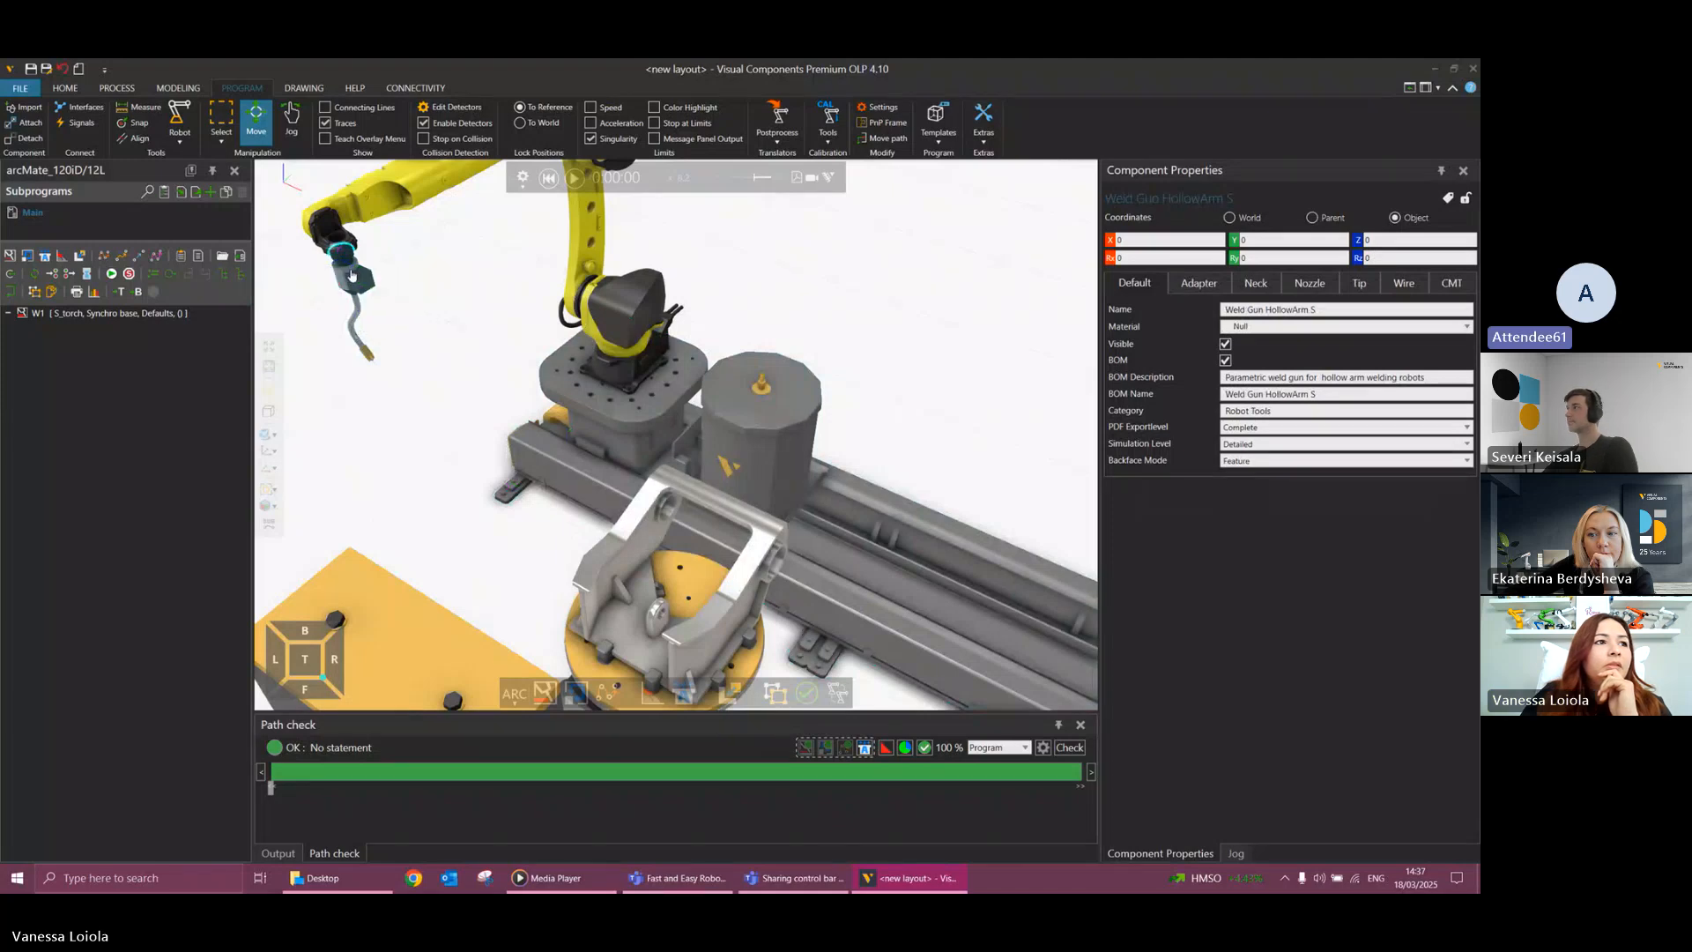
click(353, 299)
click(353, 300)
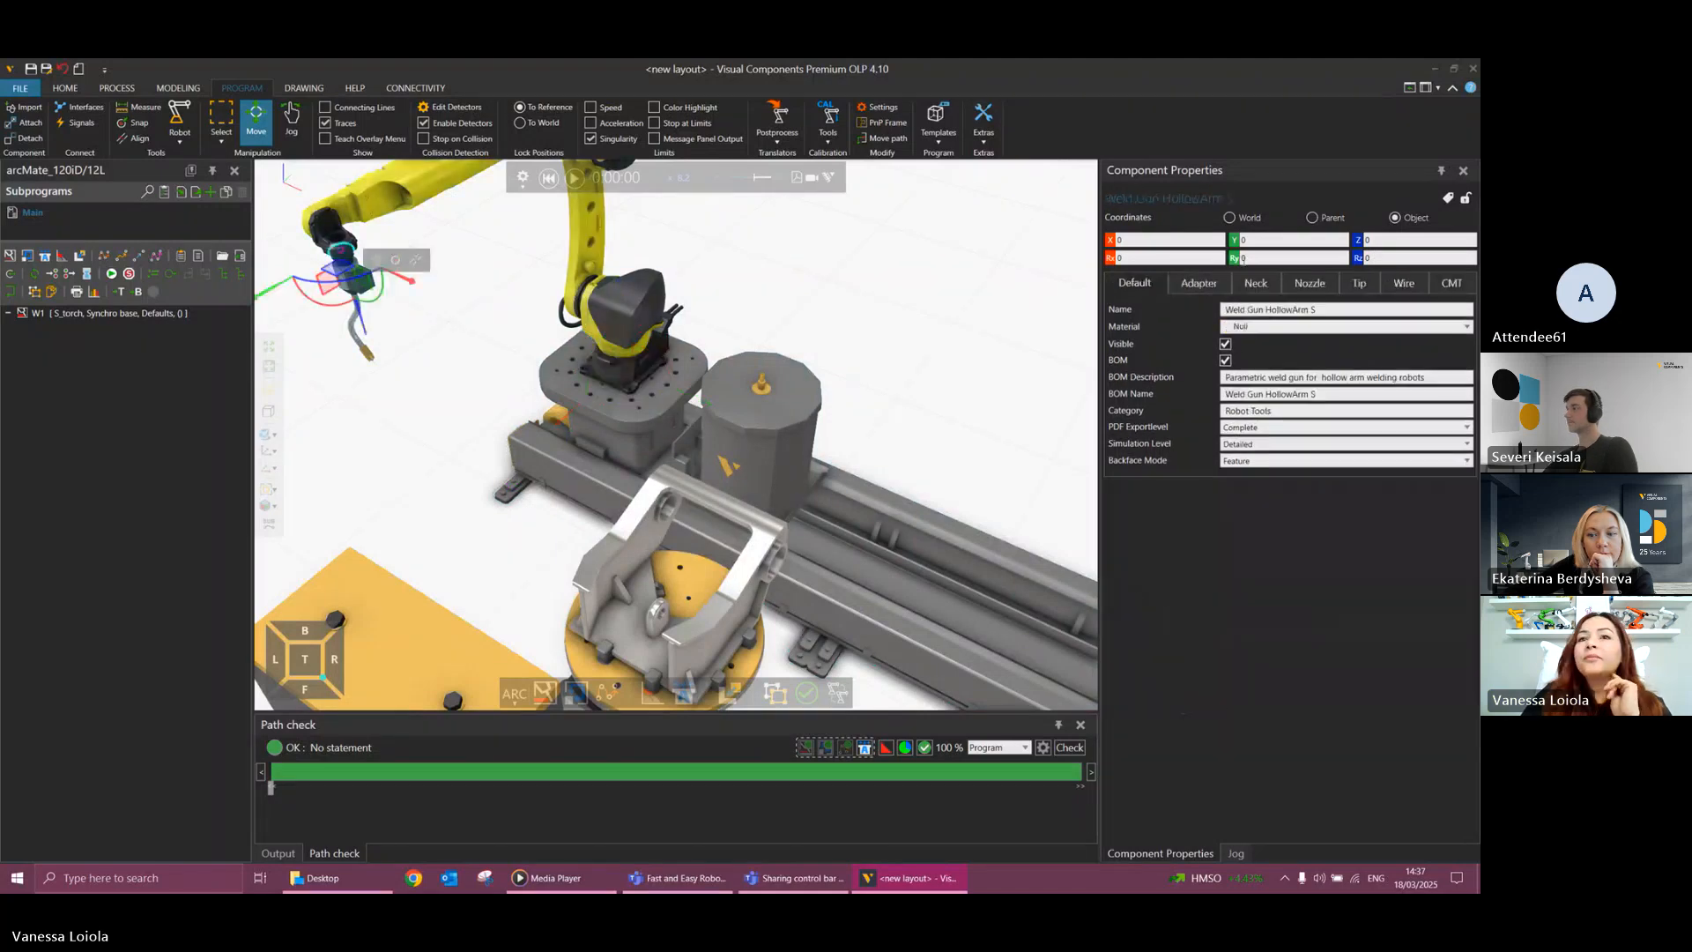
click(1387, 261)
text(-90)
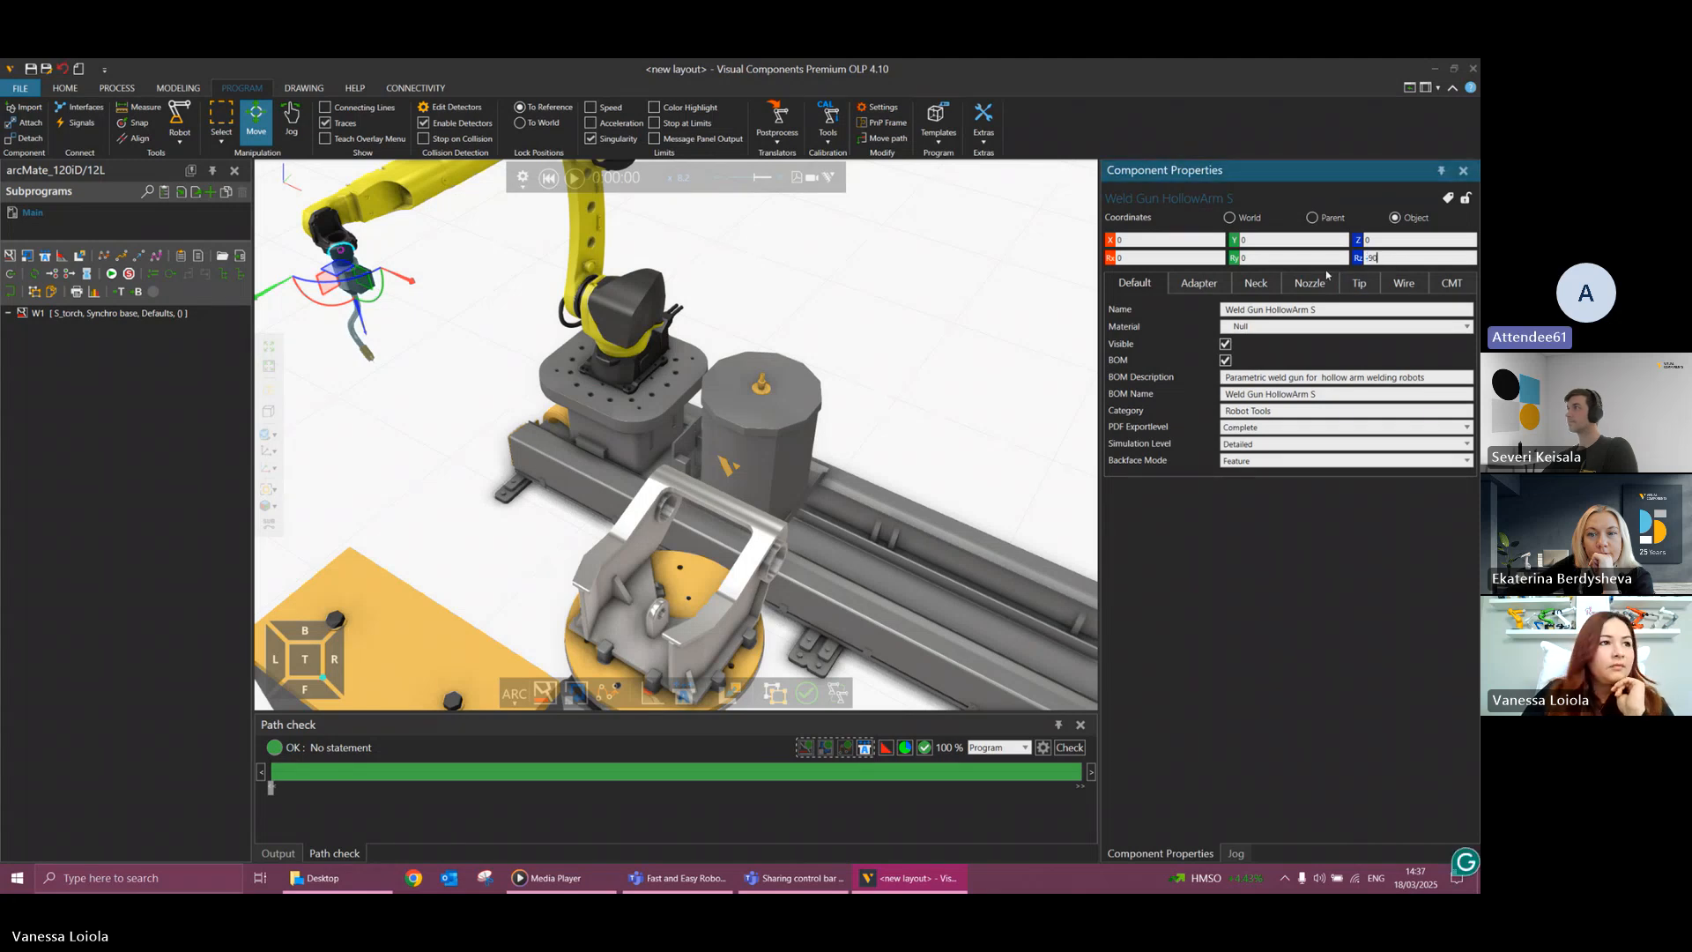
key(Return)
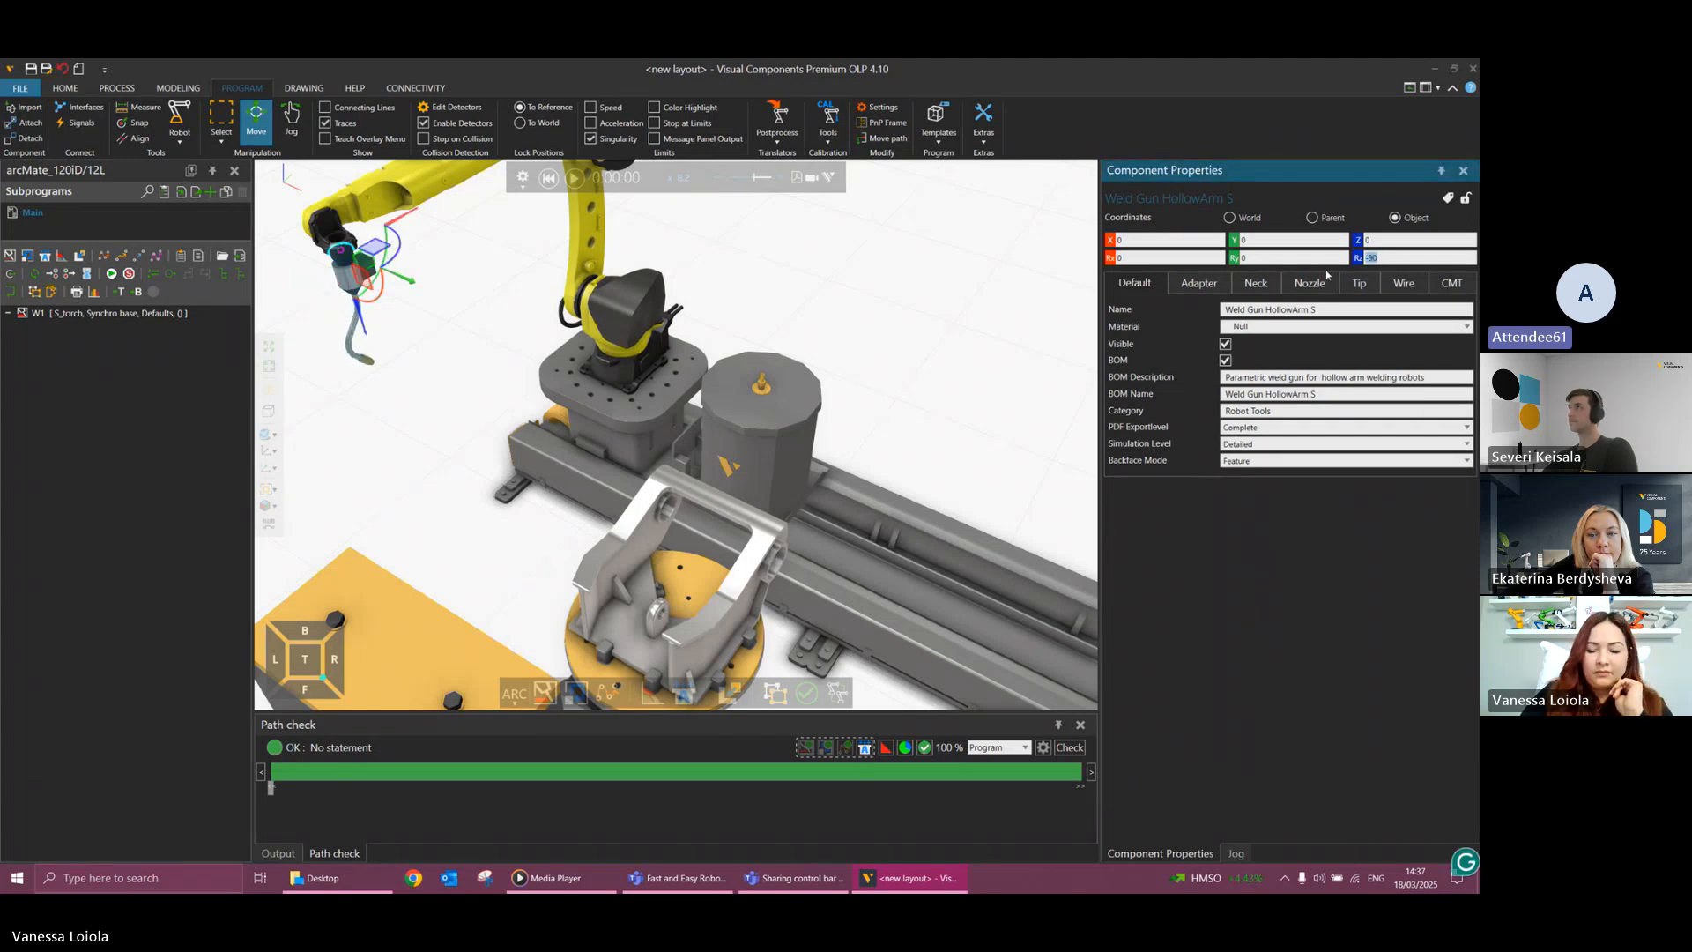
text(-180)
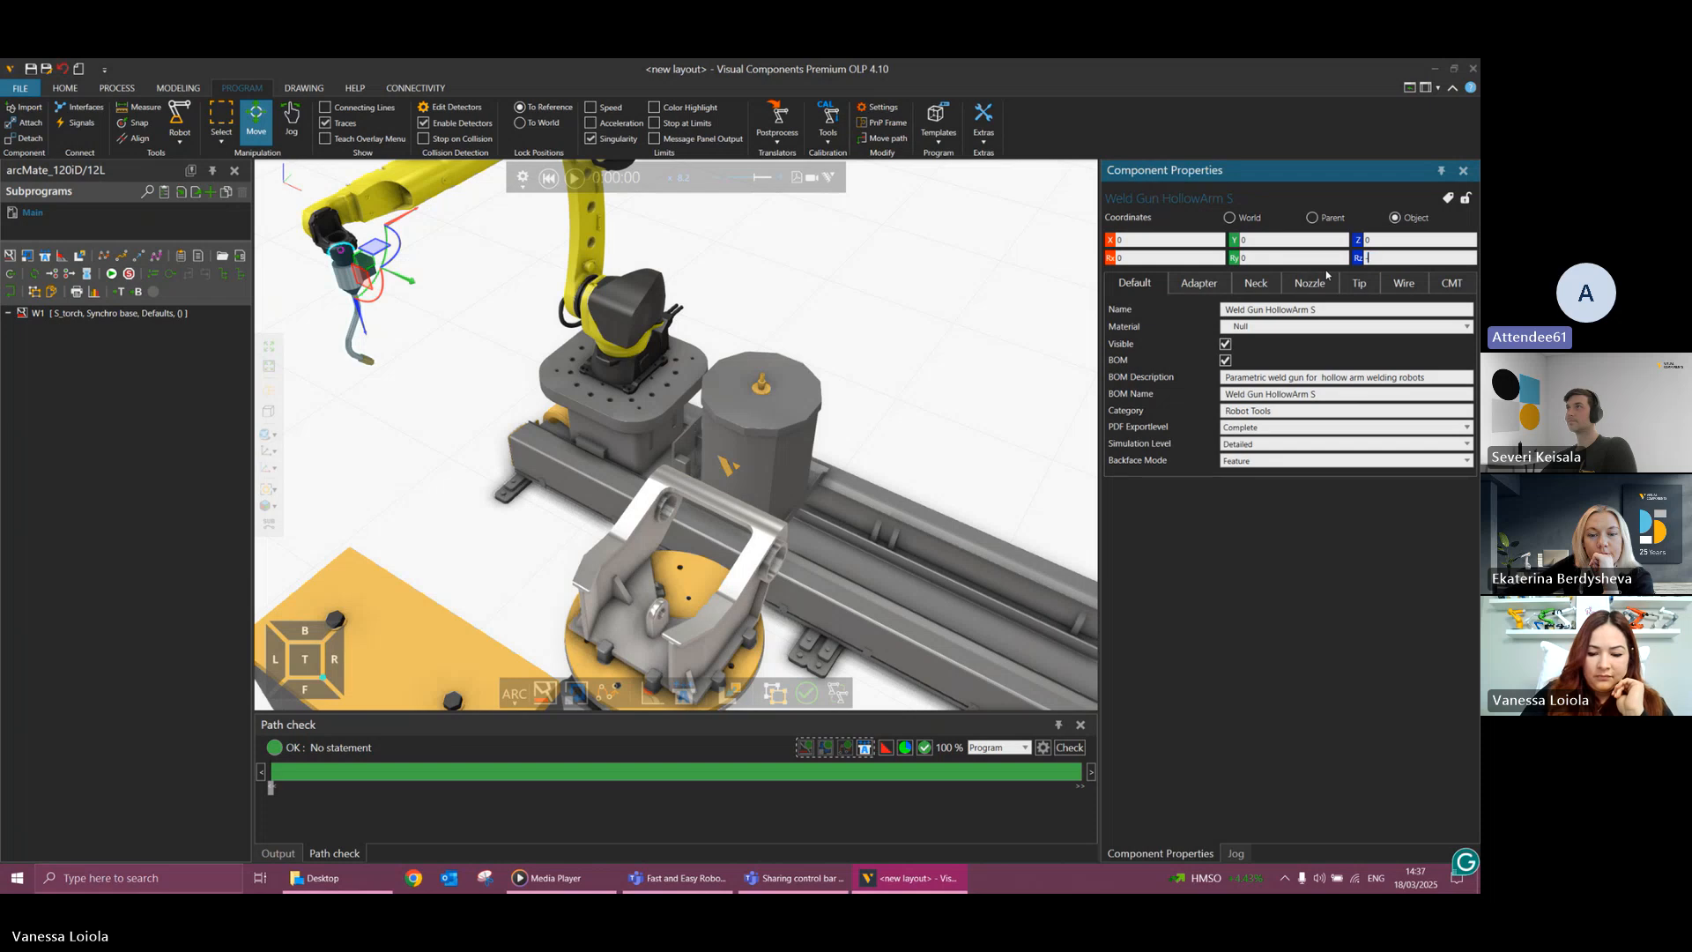
key(Return)
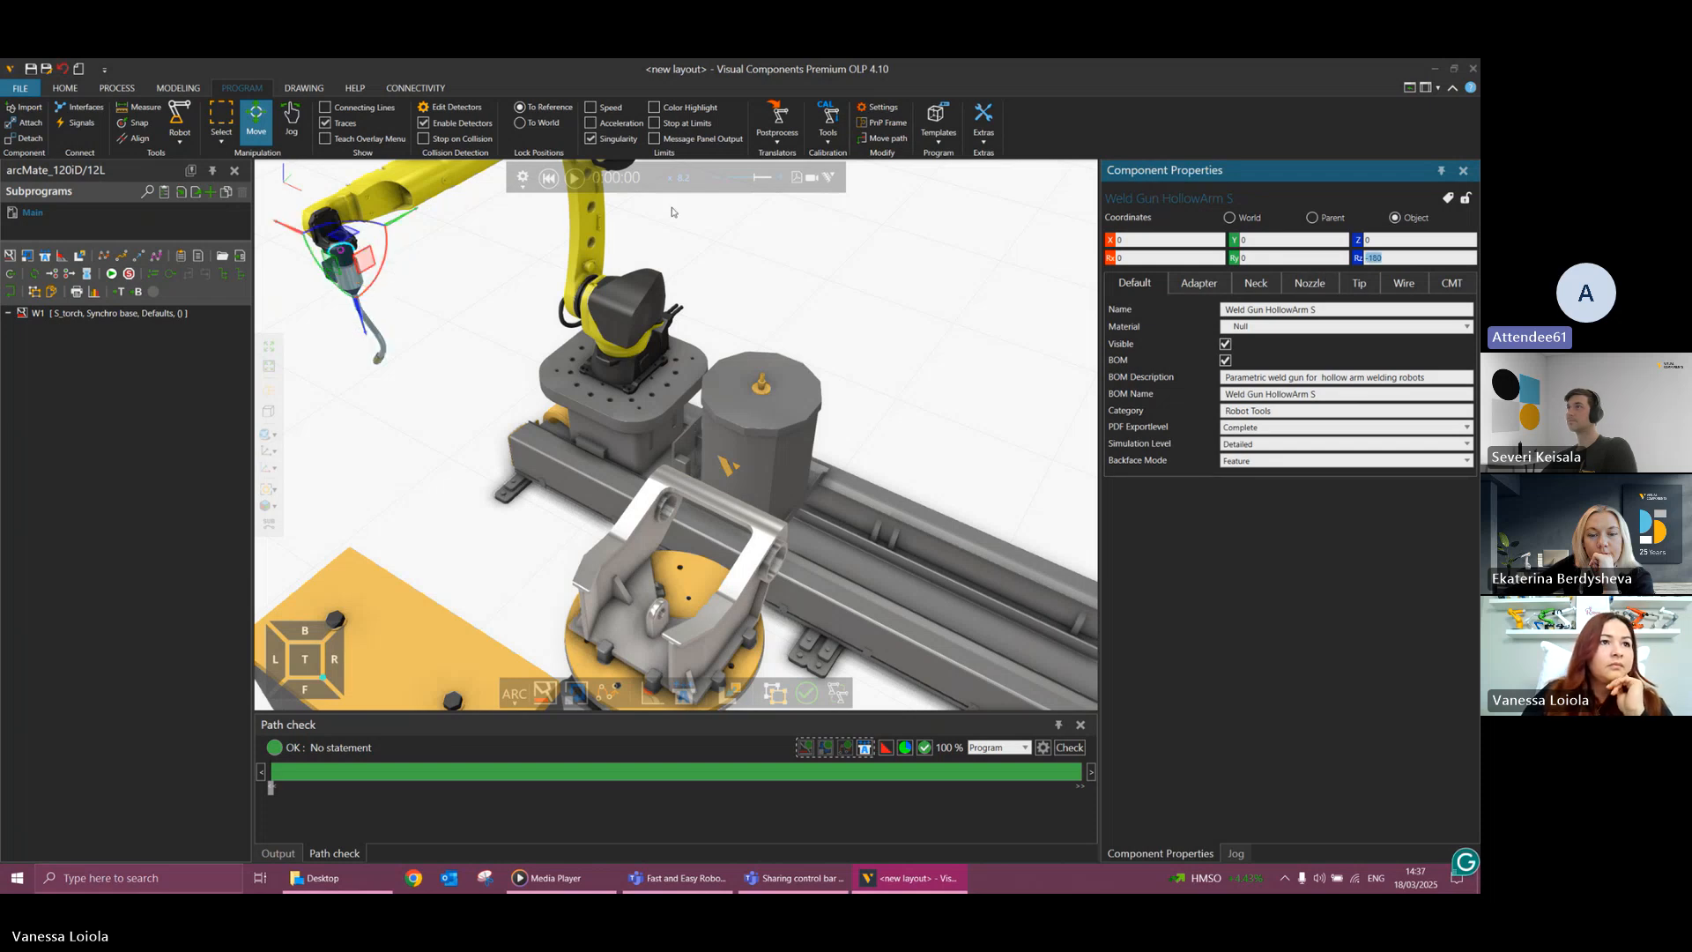
Run the simulation with the rotated weld gun and select the torch while it is at the workpiece.
right_drag(441, 331, 447, 310)
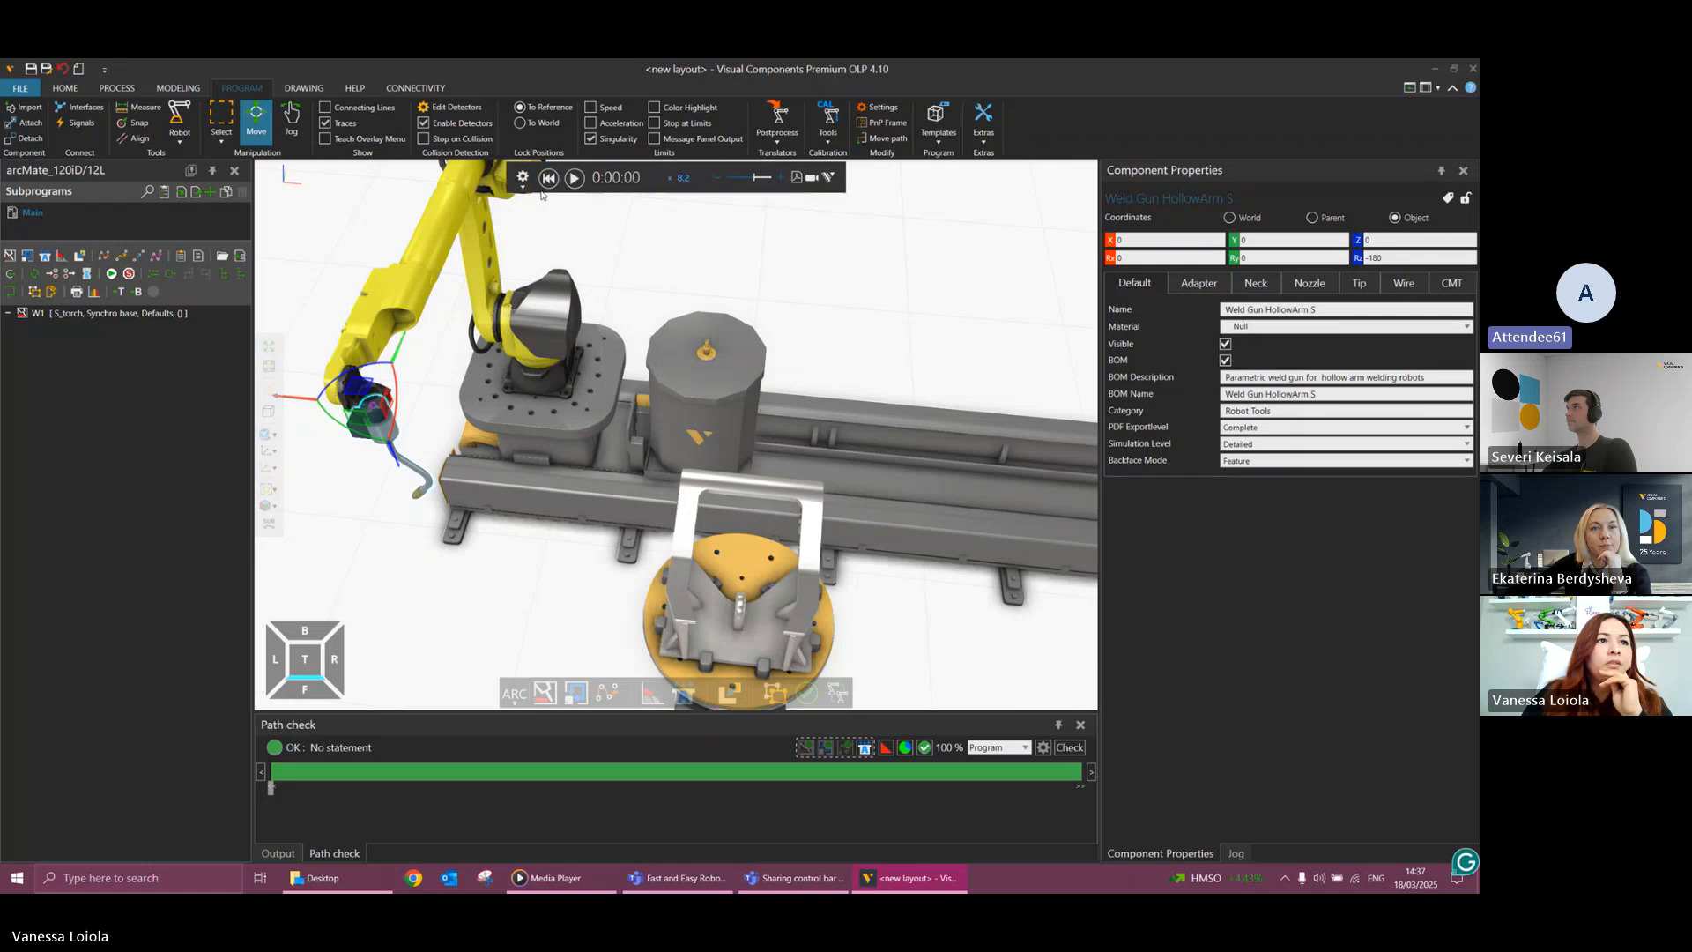
click(524, 187)
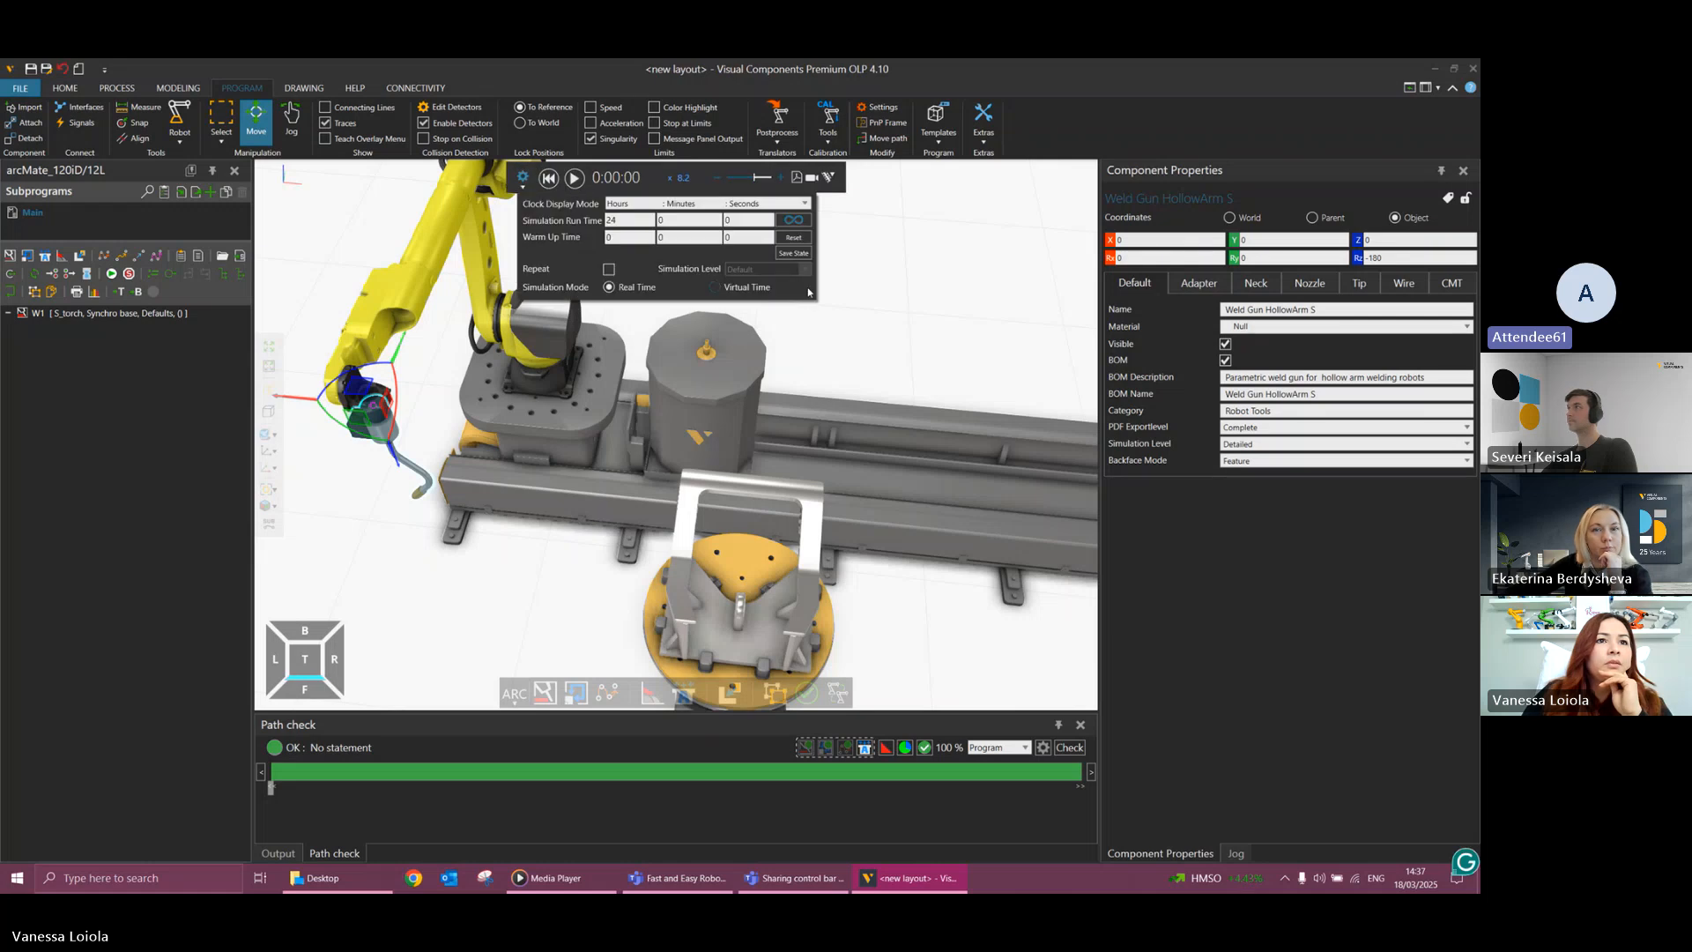
click(575, 179)
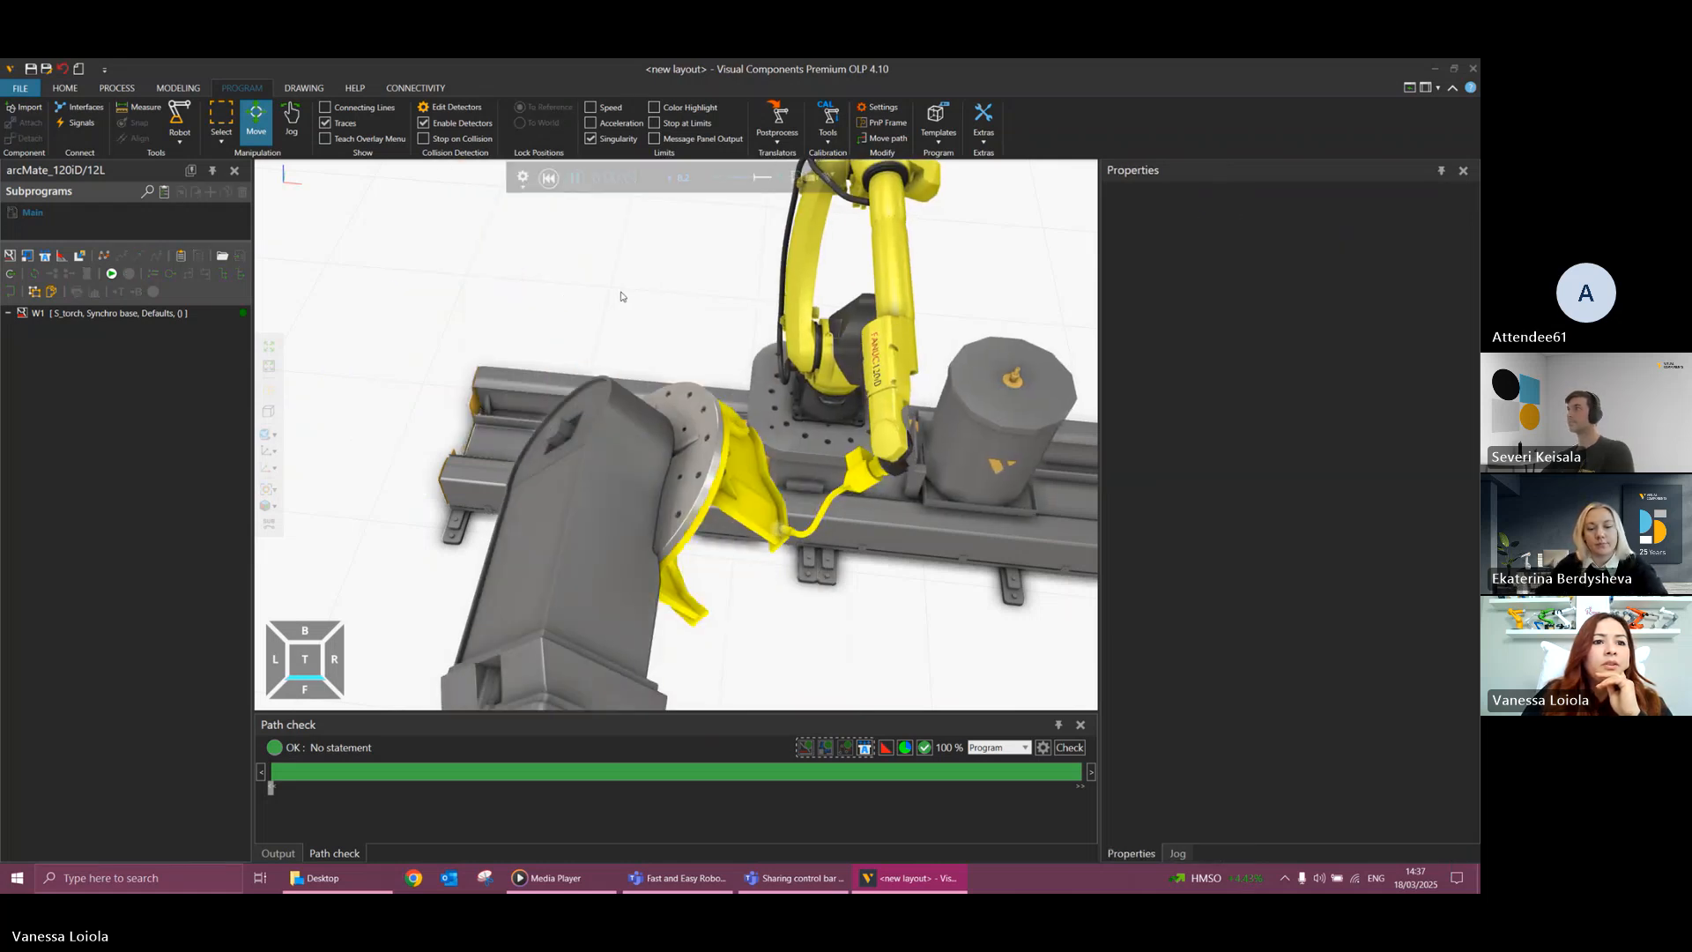
click(690, 477)
click(751, 484)
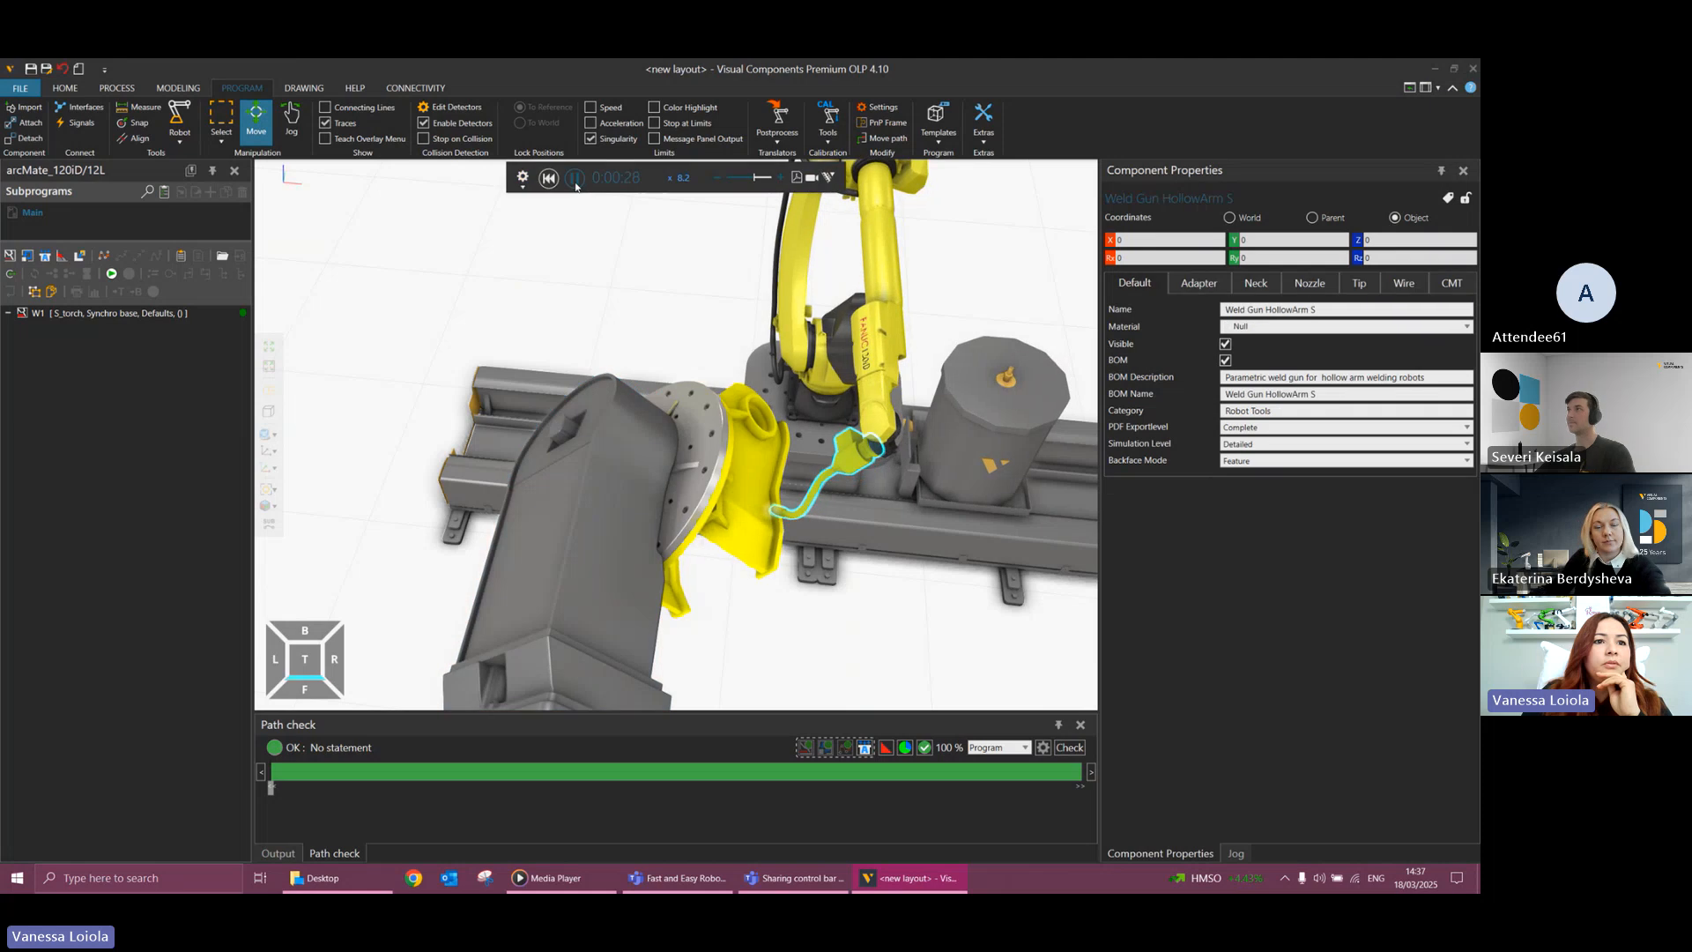
Open the gantry/track and positioner settings of weld path W1 and inspect the torch near its seam.
click(201, 311)
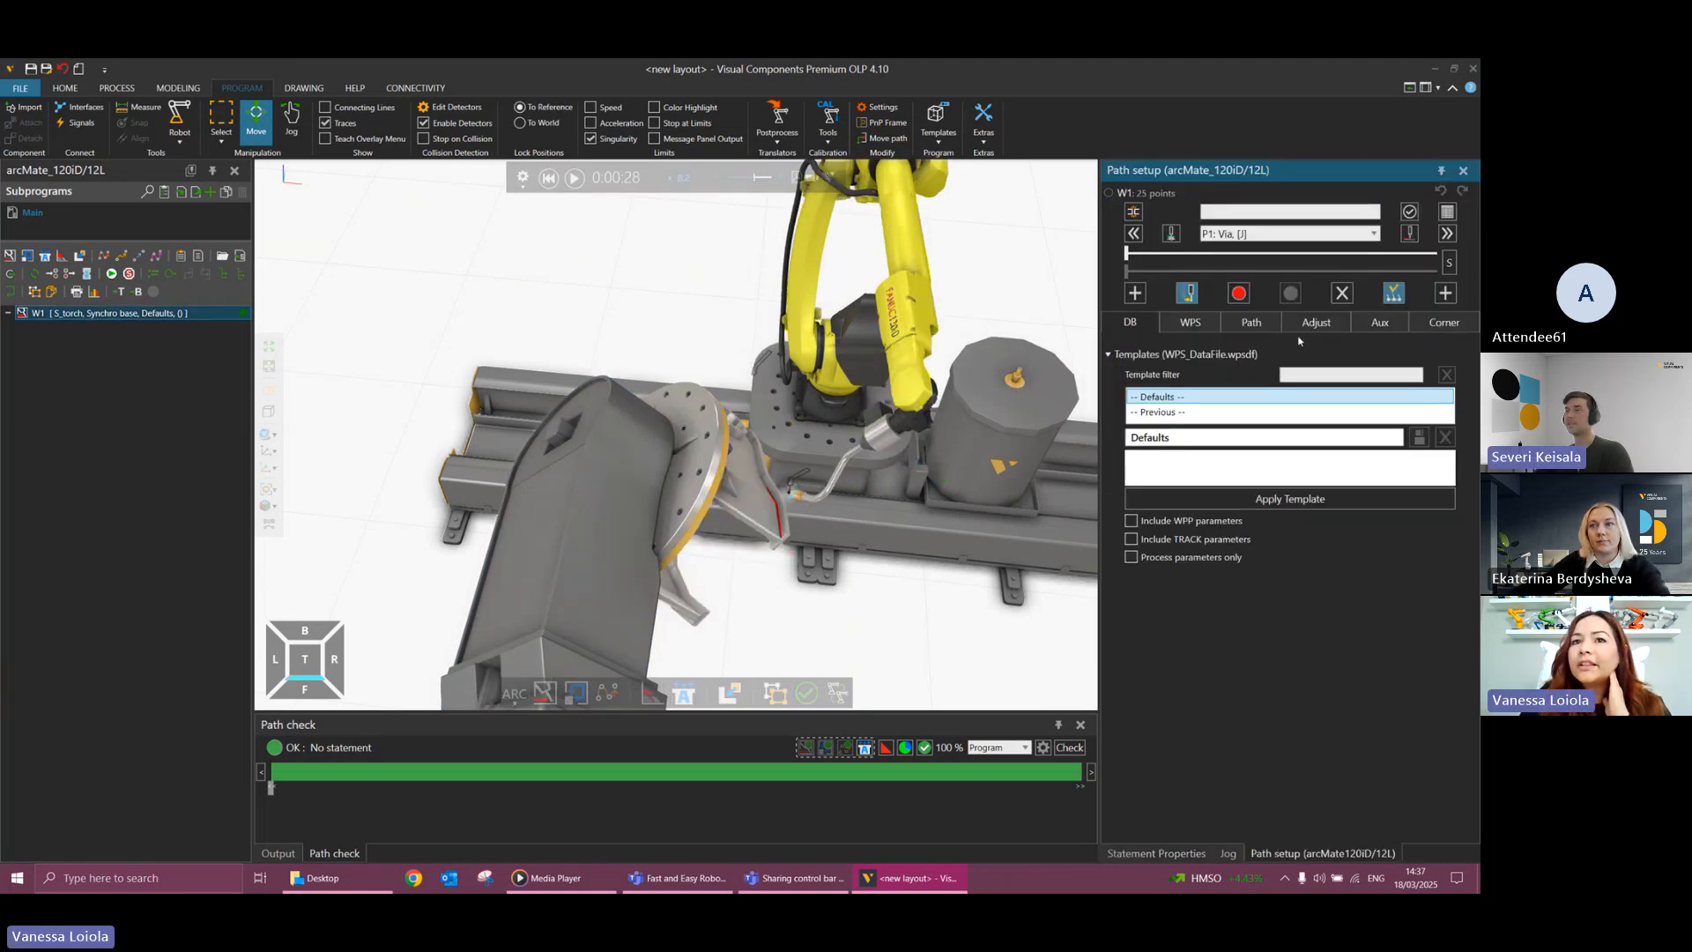
click(1322, 324)
click(1373, 326)
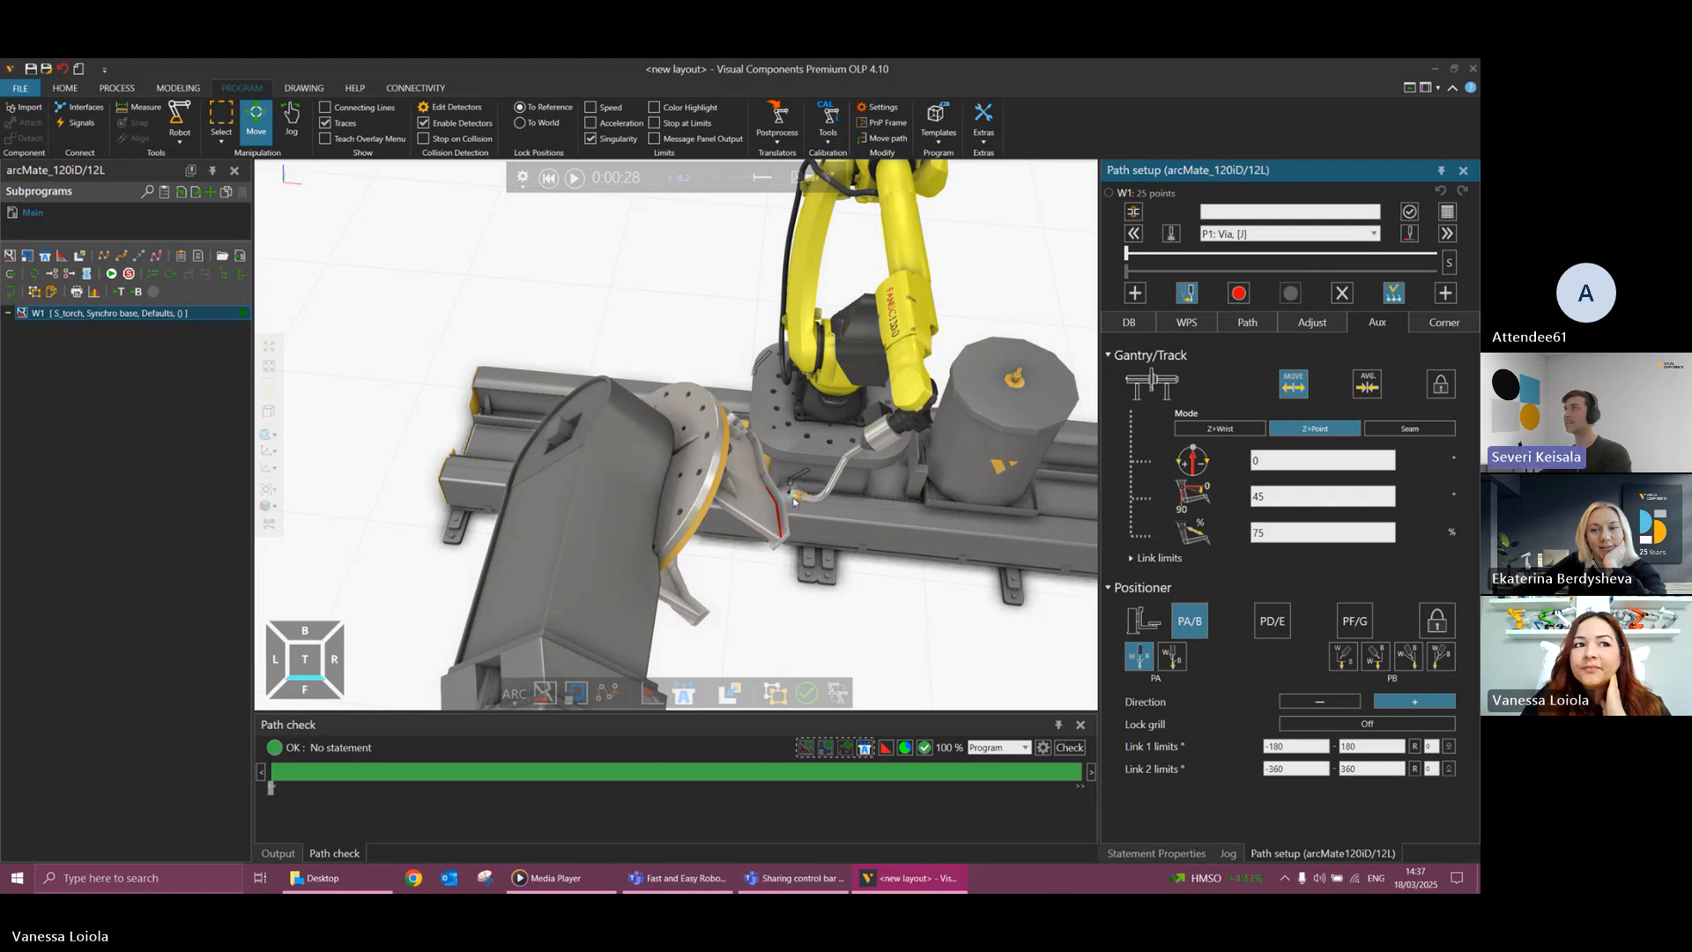
scroll(776, 569, up, 5)
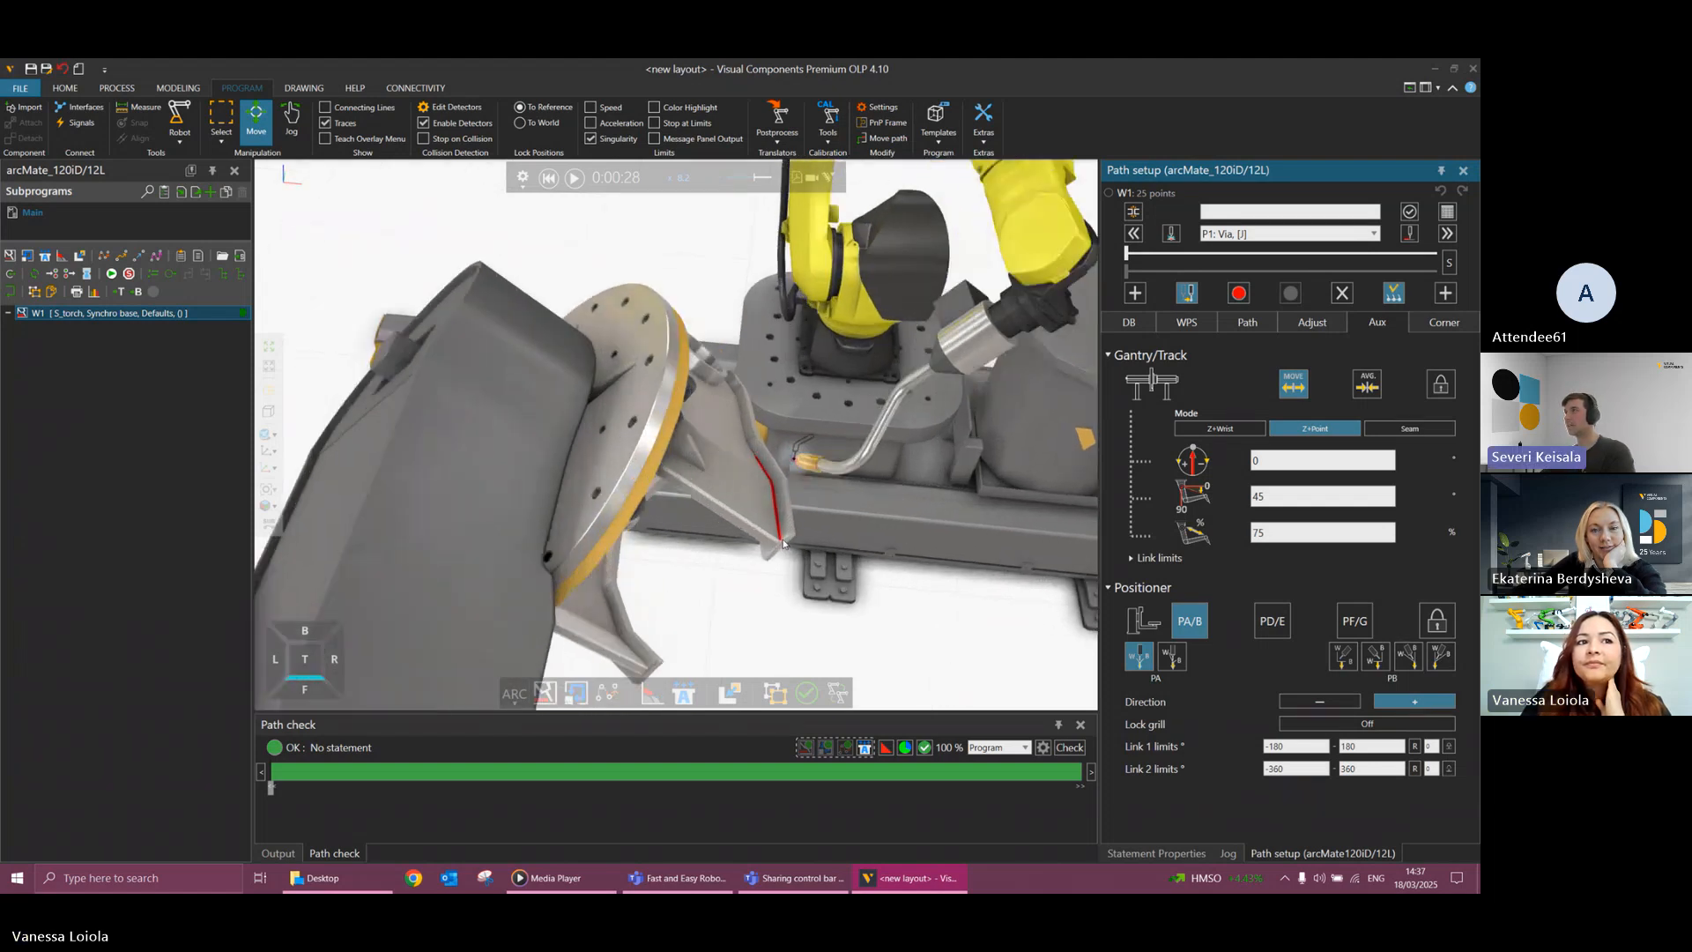
Inspect the seam, reopen weld path W1's angle adjustments and try a torch rotation angle of 90 degrees.
click(794, 485)
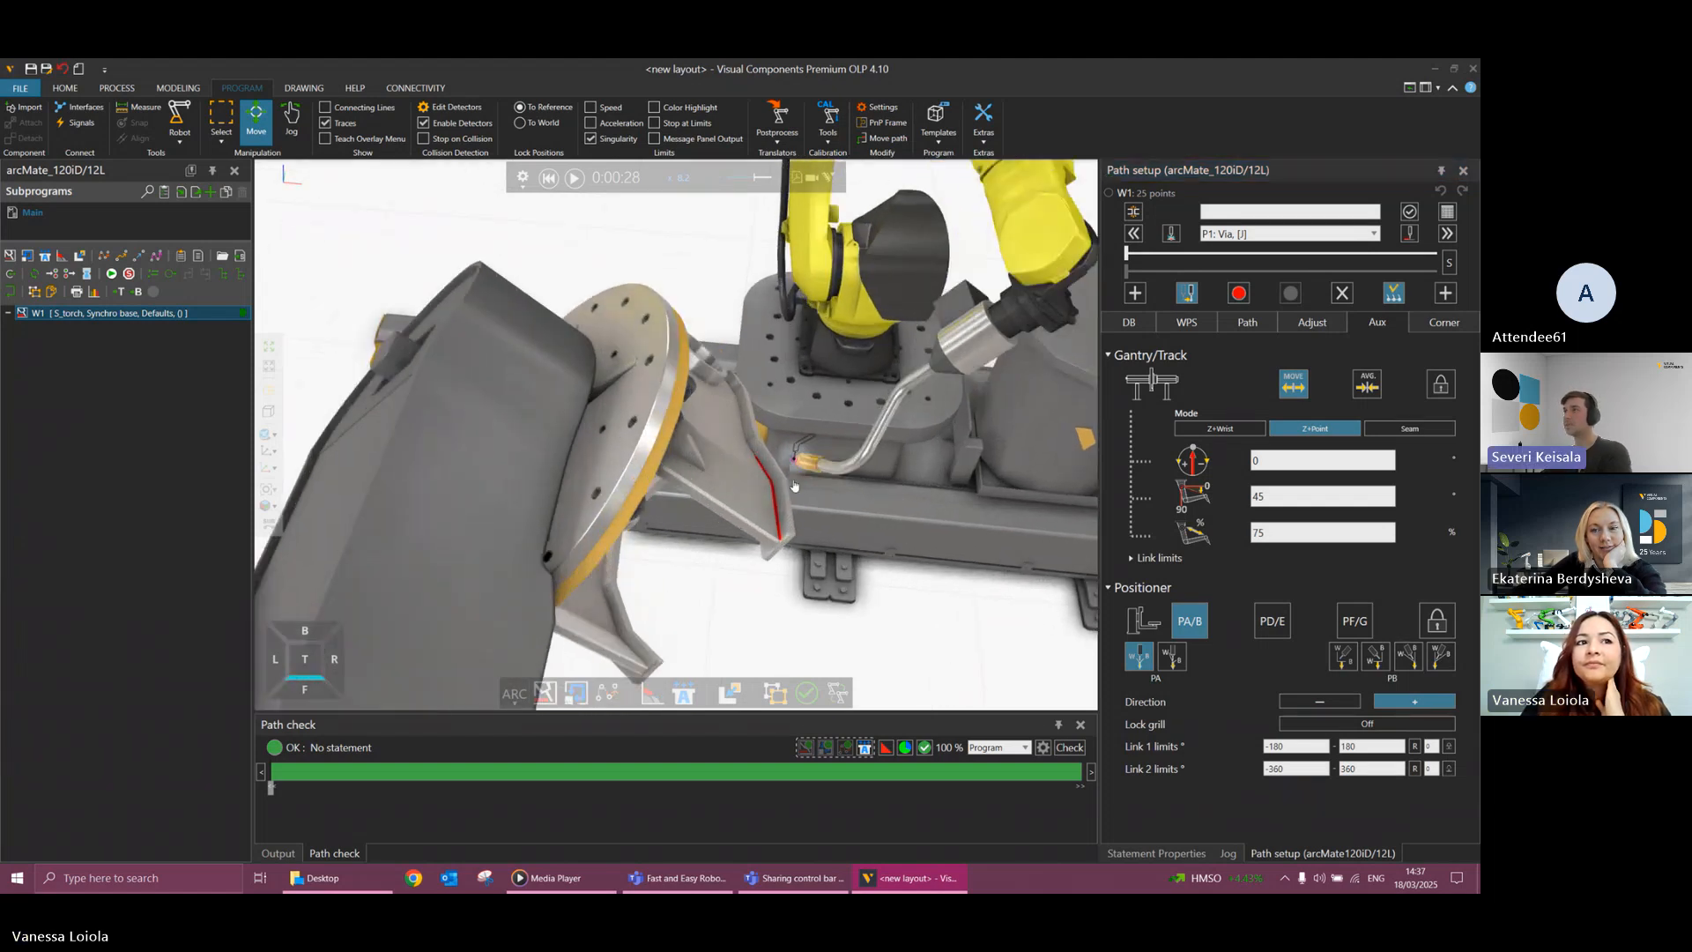
click(781, 541)
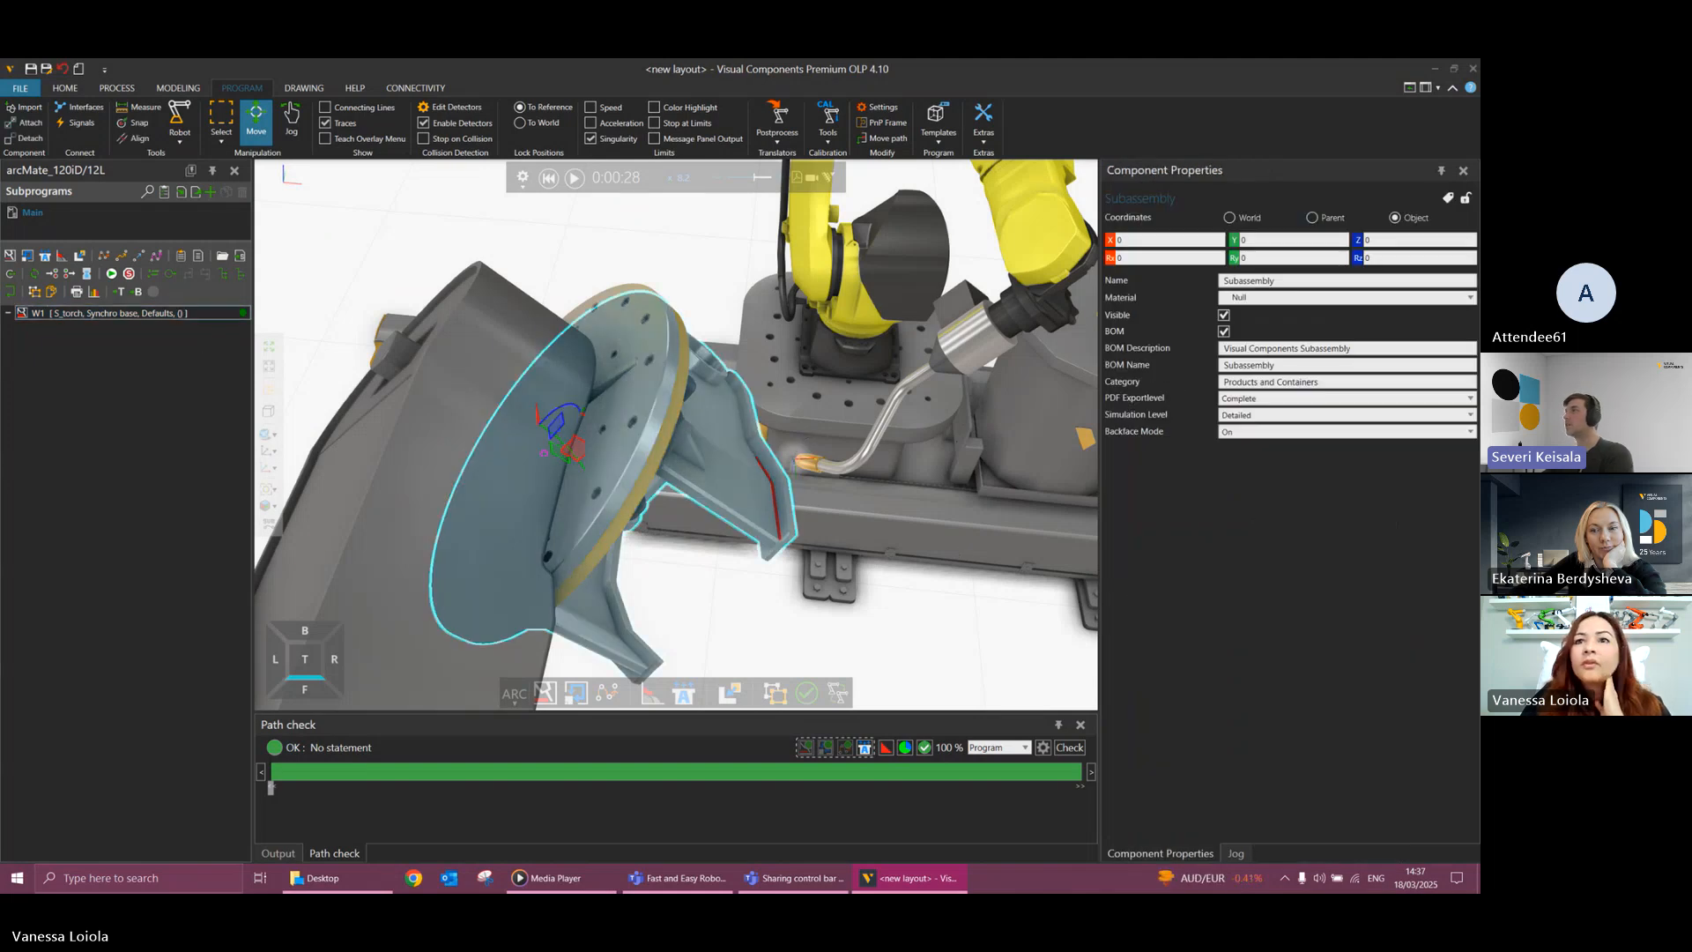
double_click(106, 313)
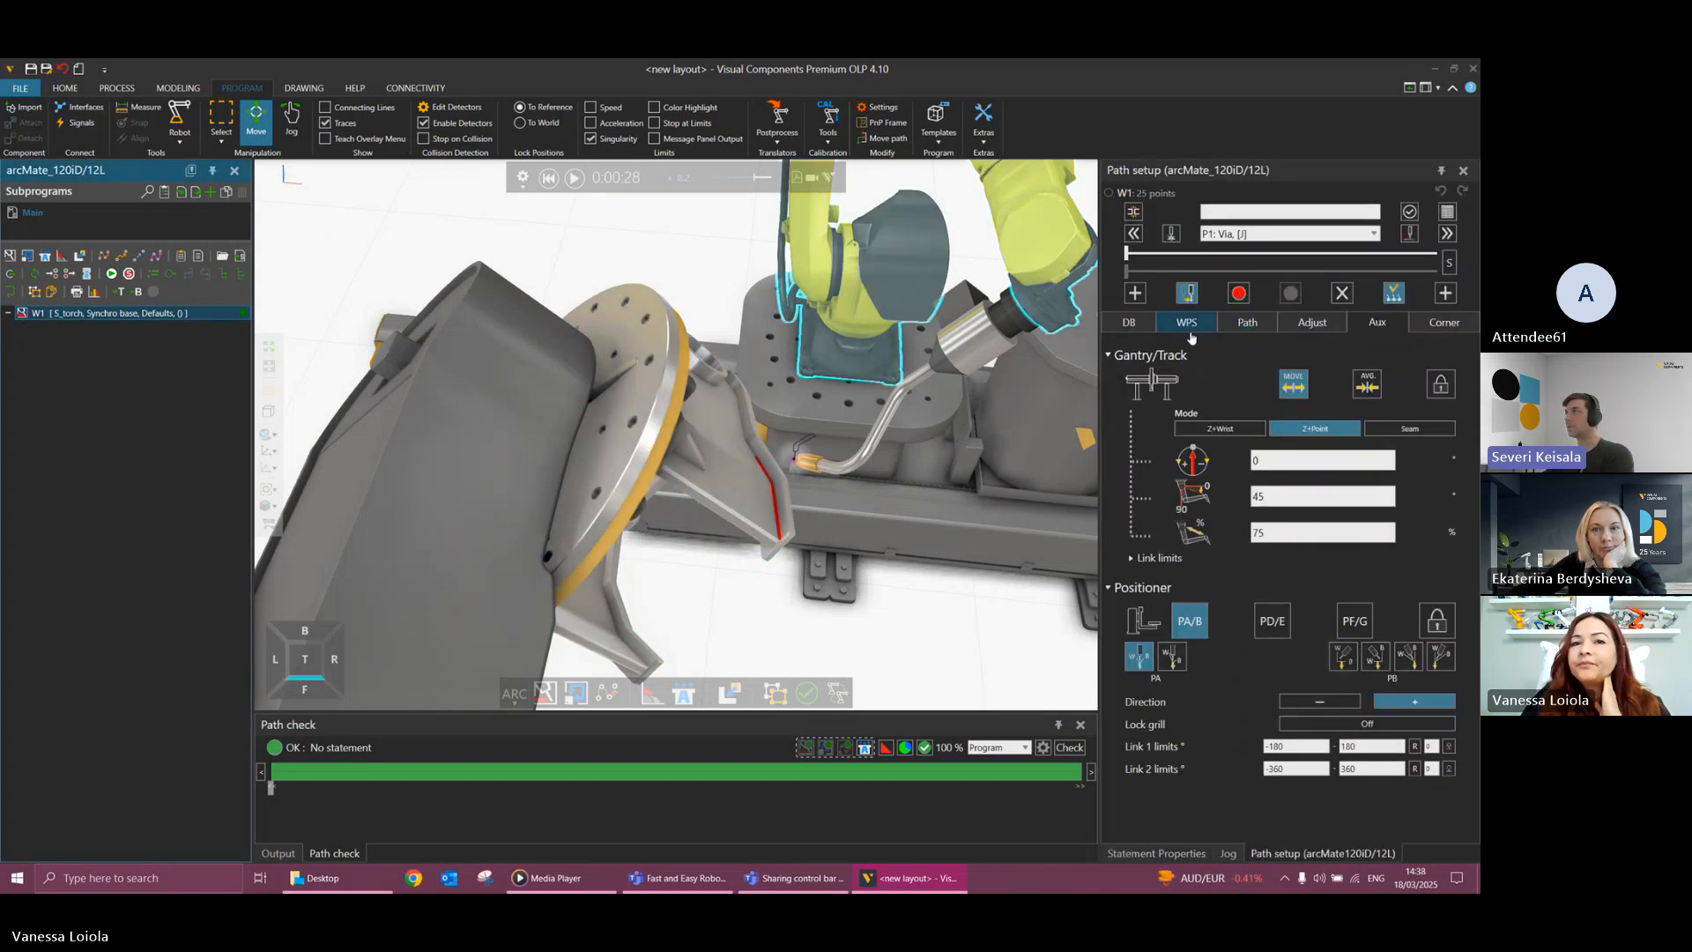
click(1260, 333)
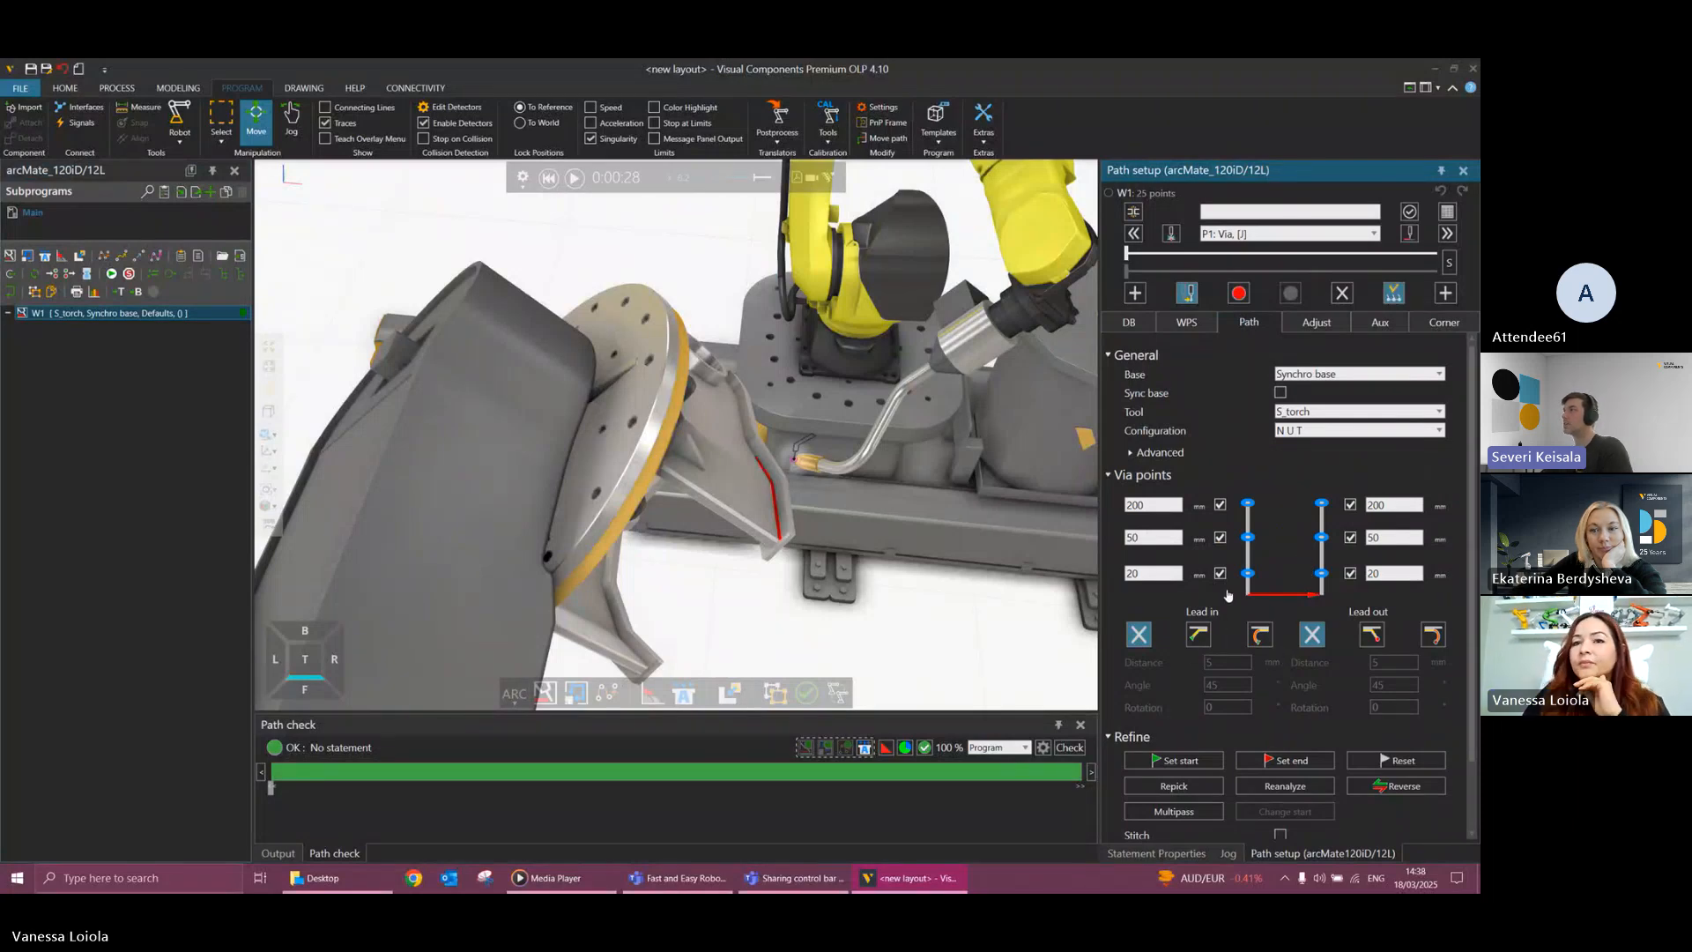
click(1333, 322)
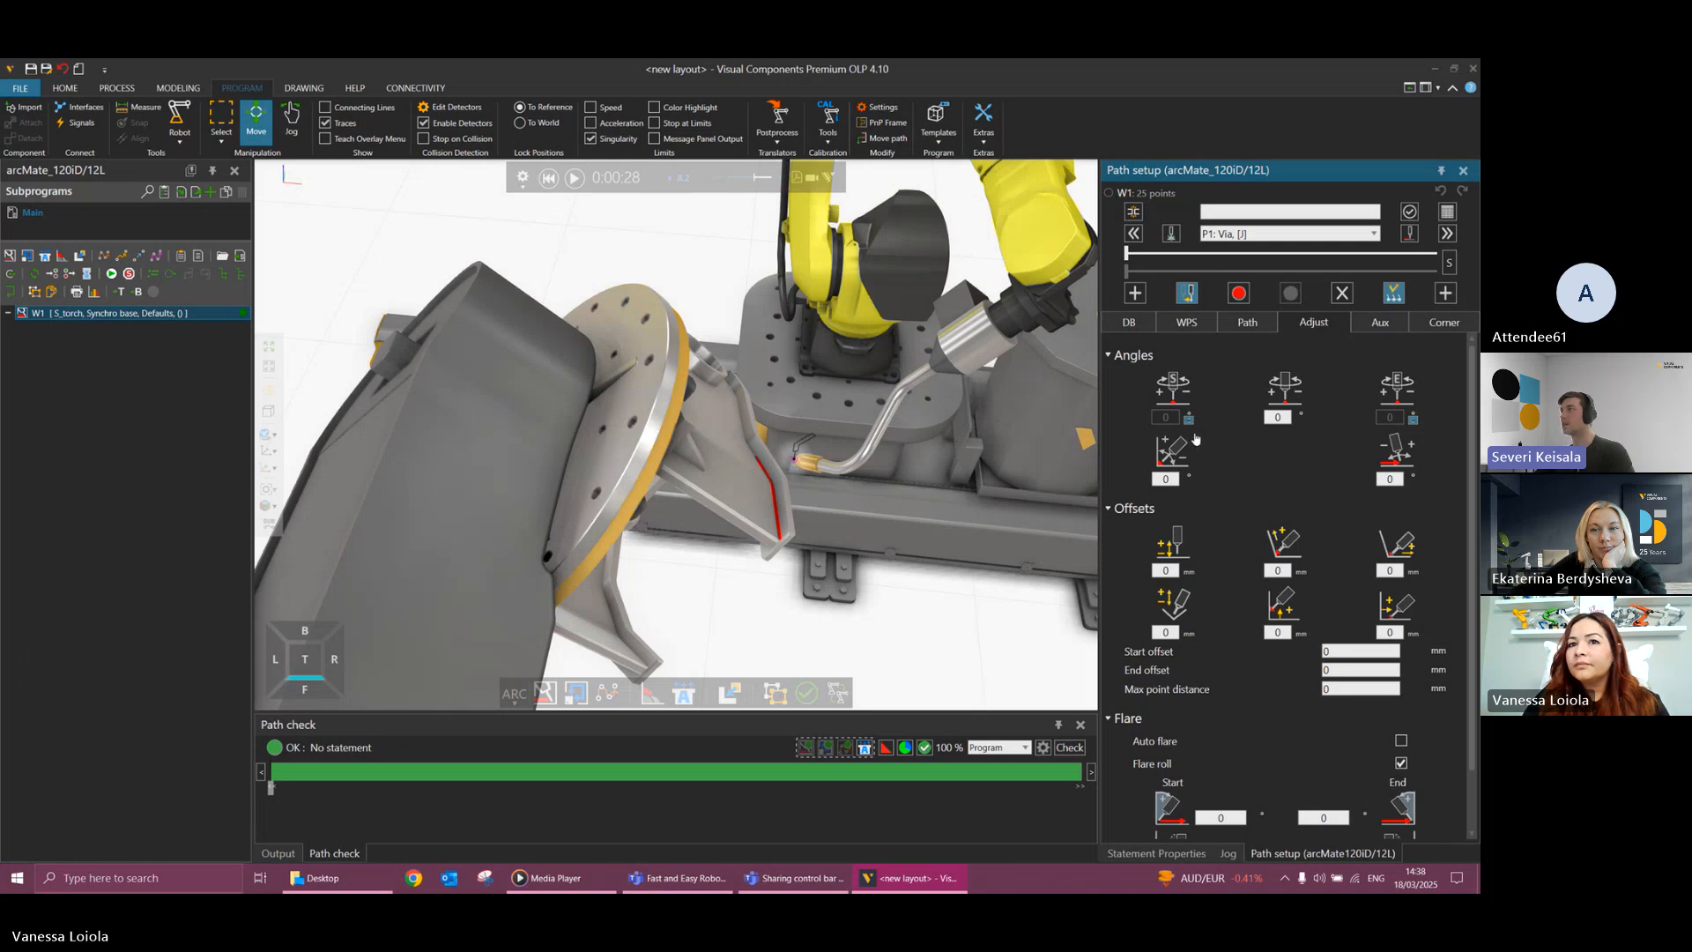
drag(1281, 418, 1267, 419)
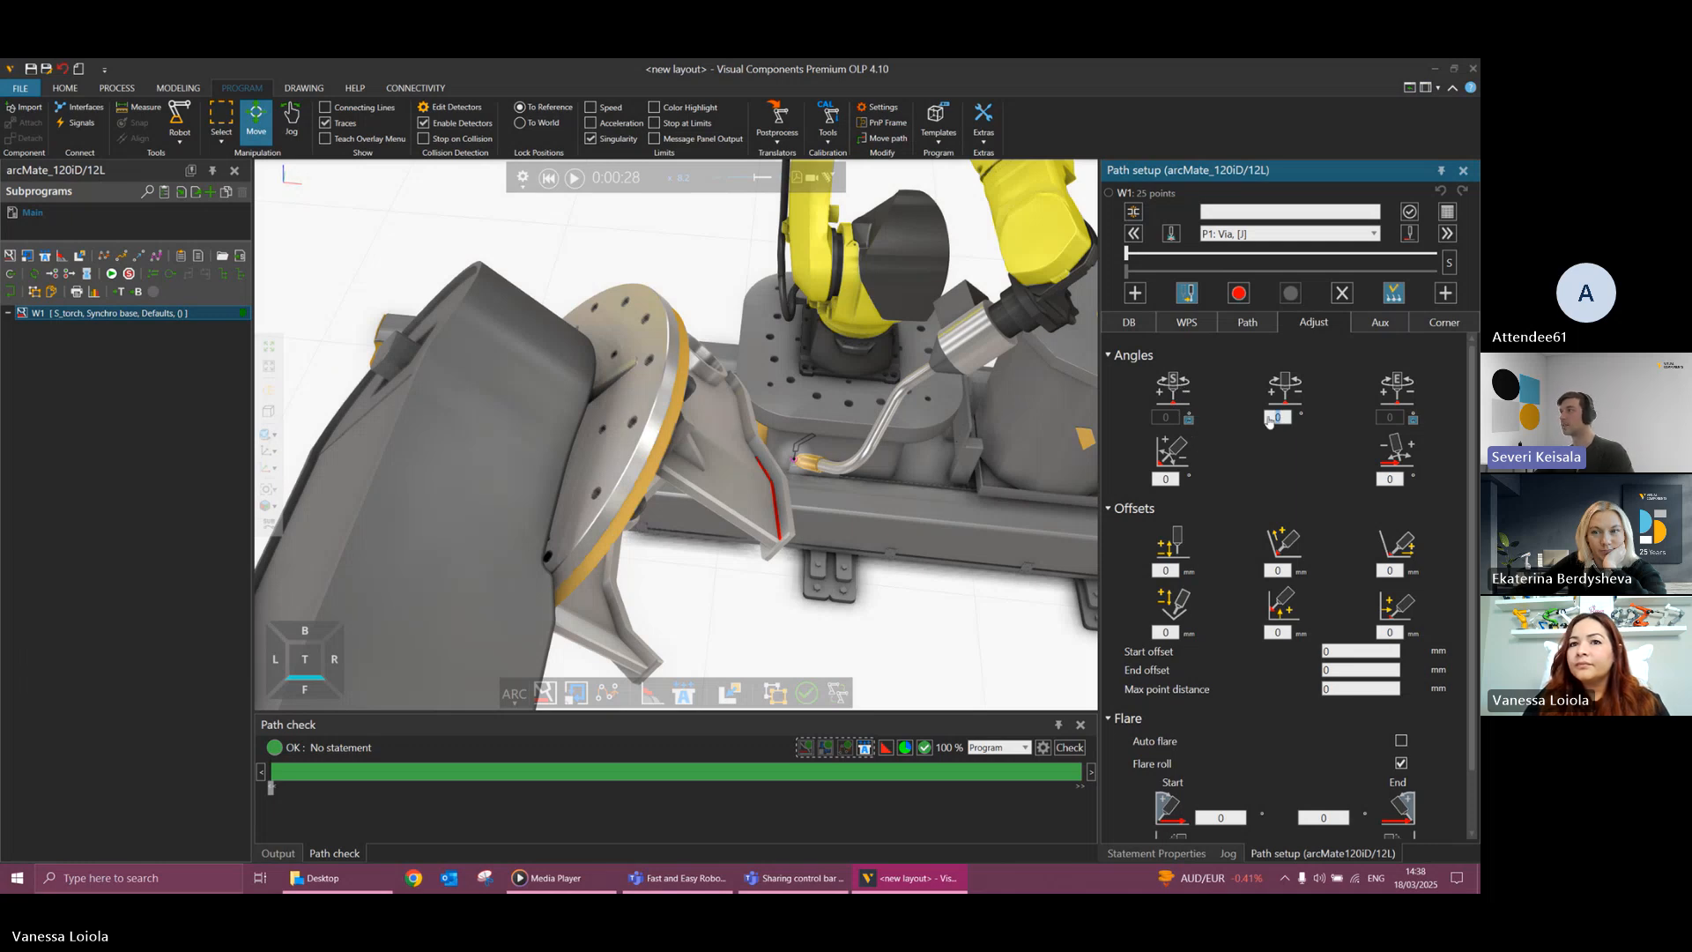
text(90)
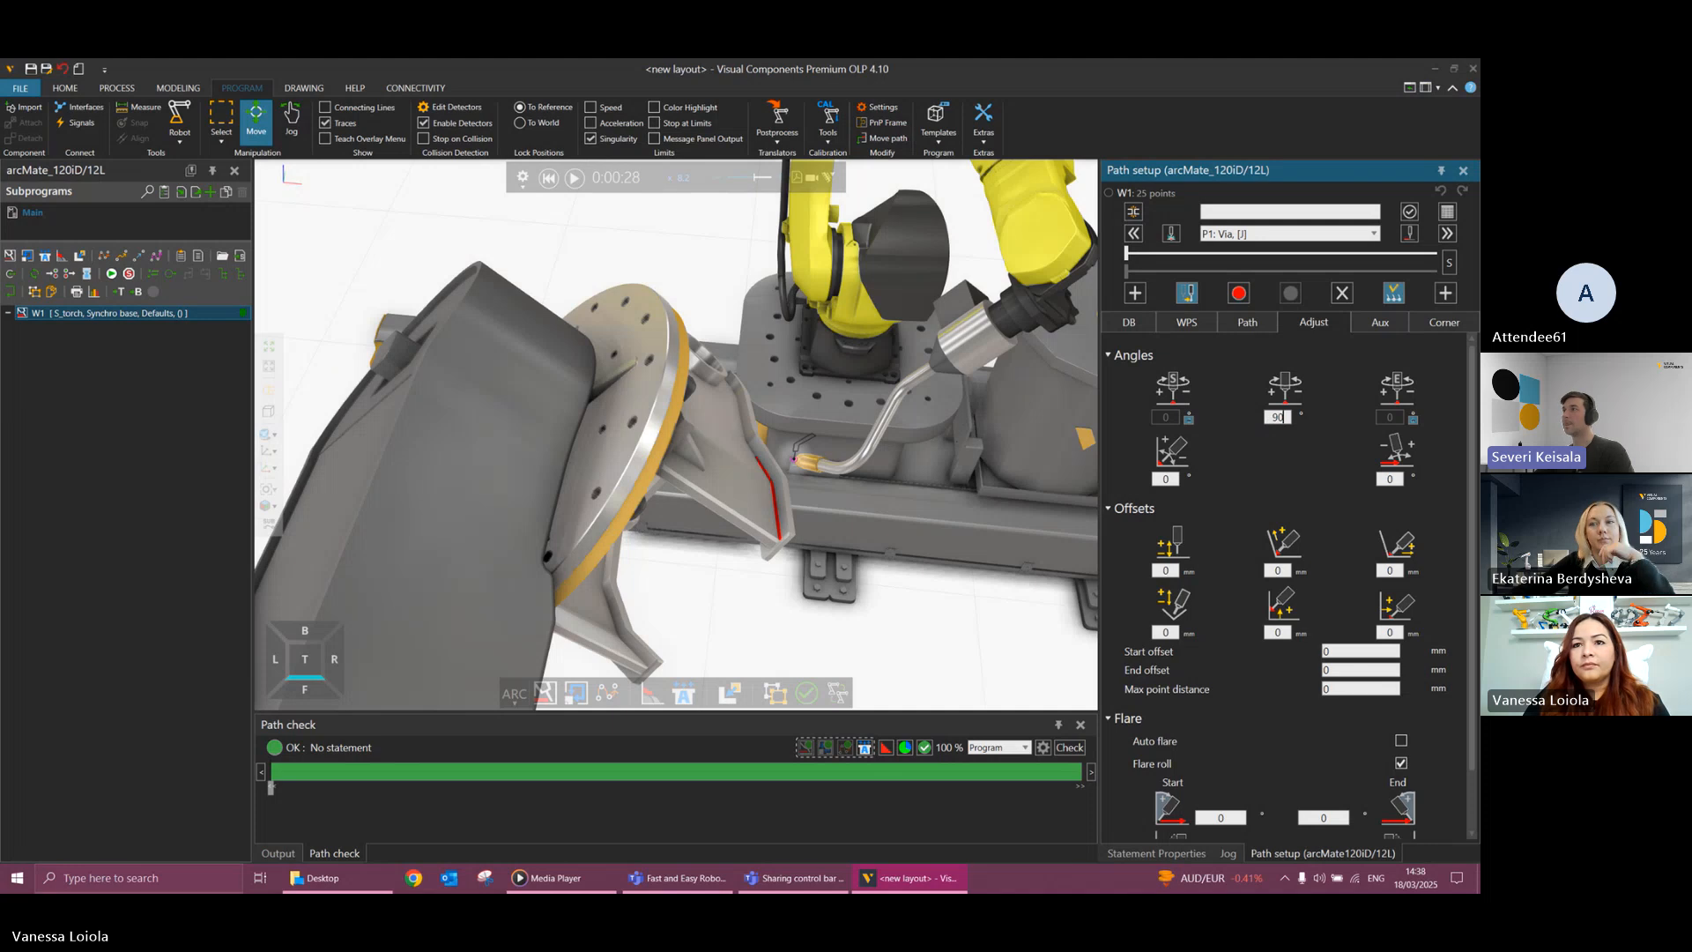
key(Return)
click(1268, 452)
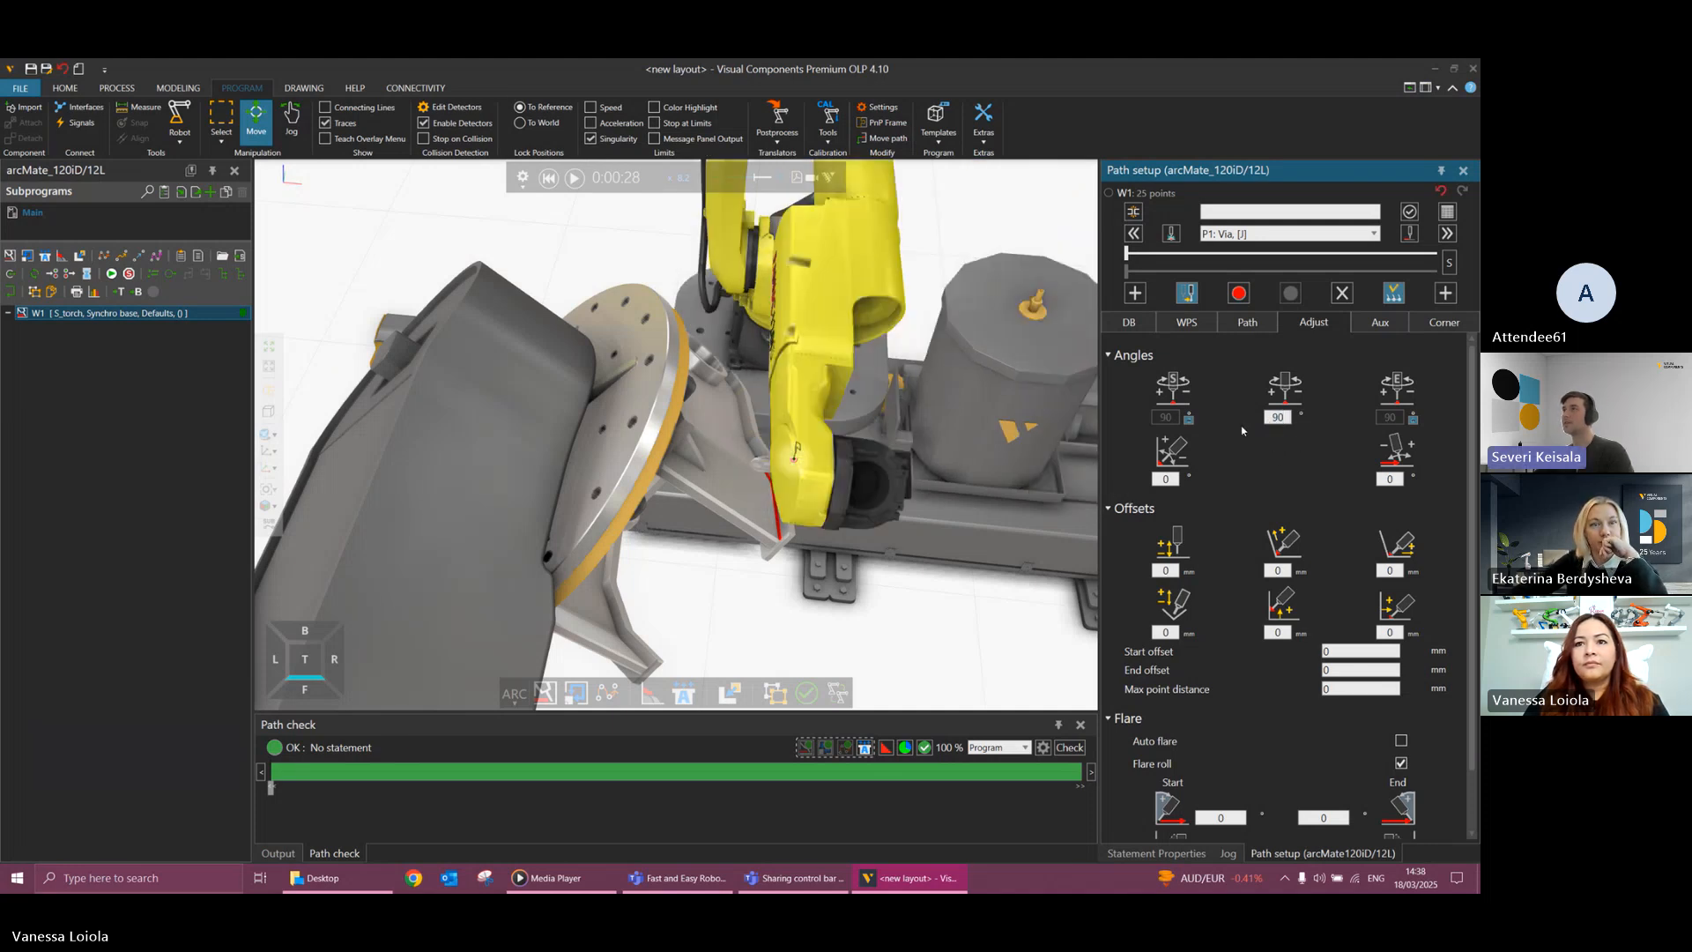
Try a torch rotation angle of -90 degrees on weld path W1 and reset the simulation.
double_click(1285, 417)
text(-9)
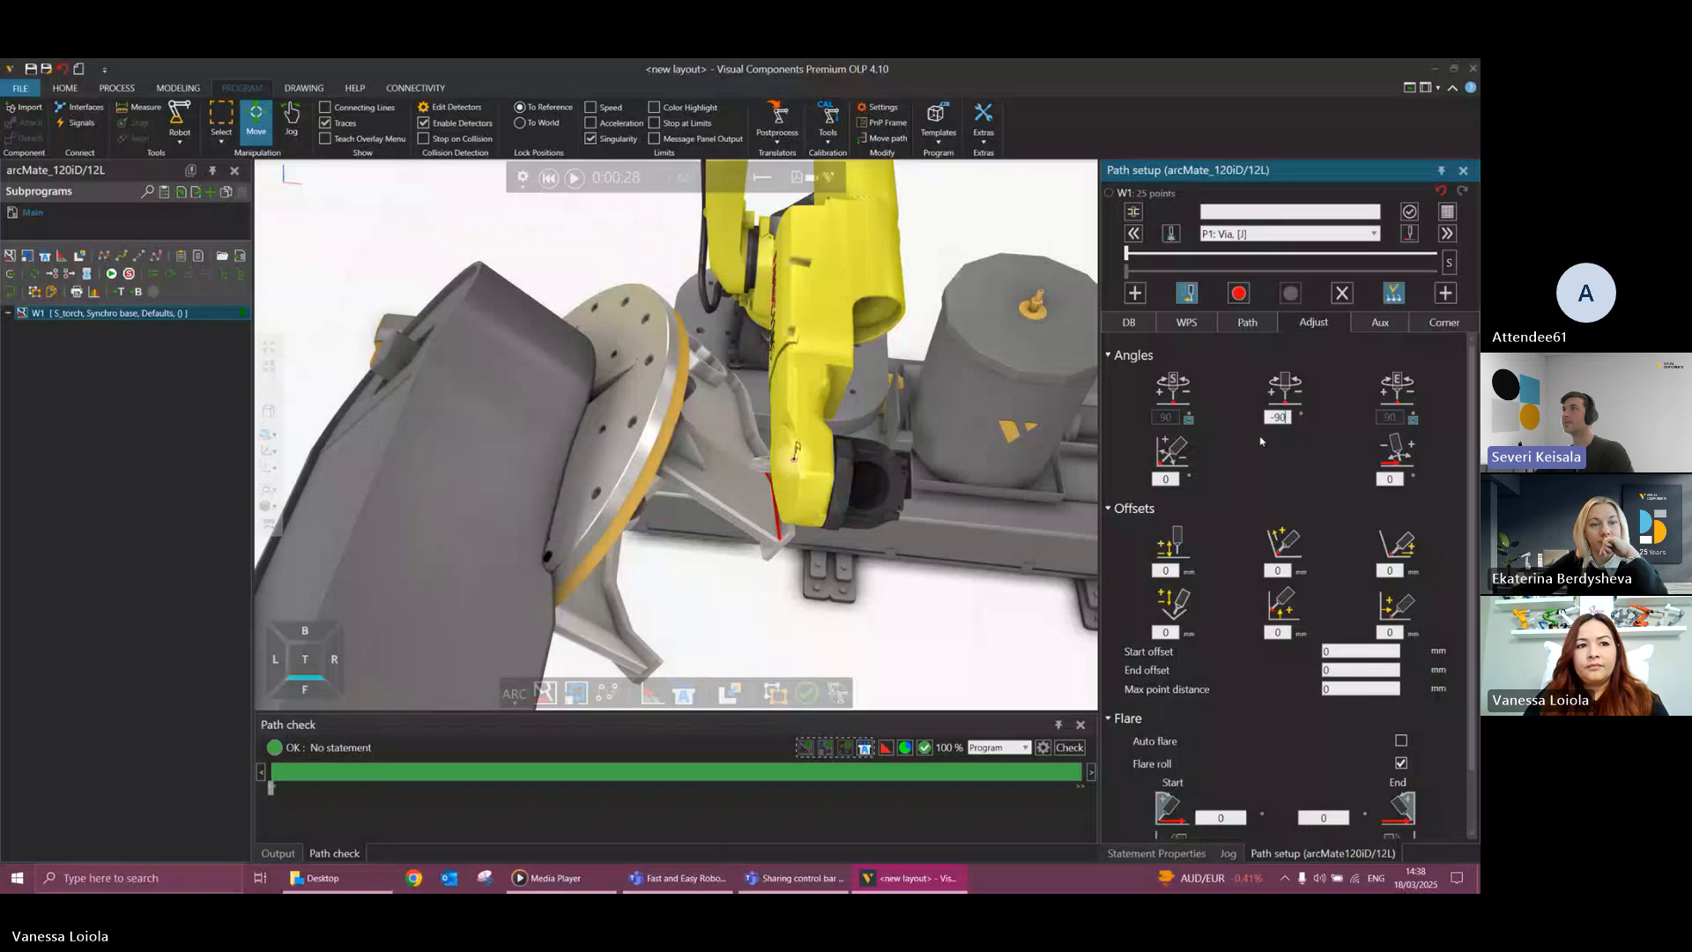
key(Return)
click(1255, 455)
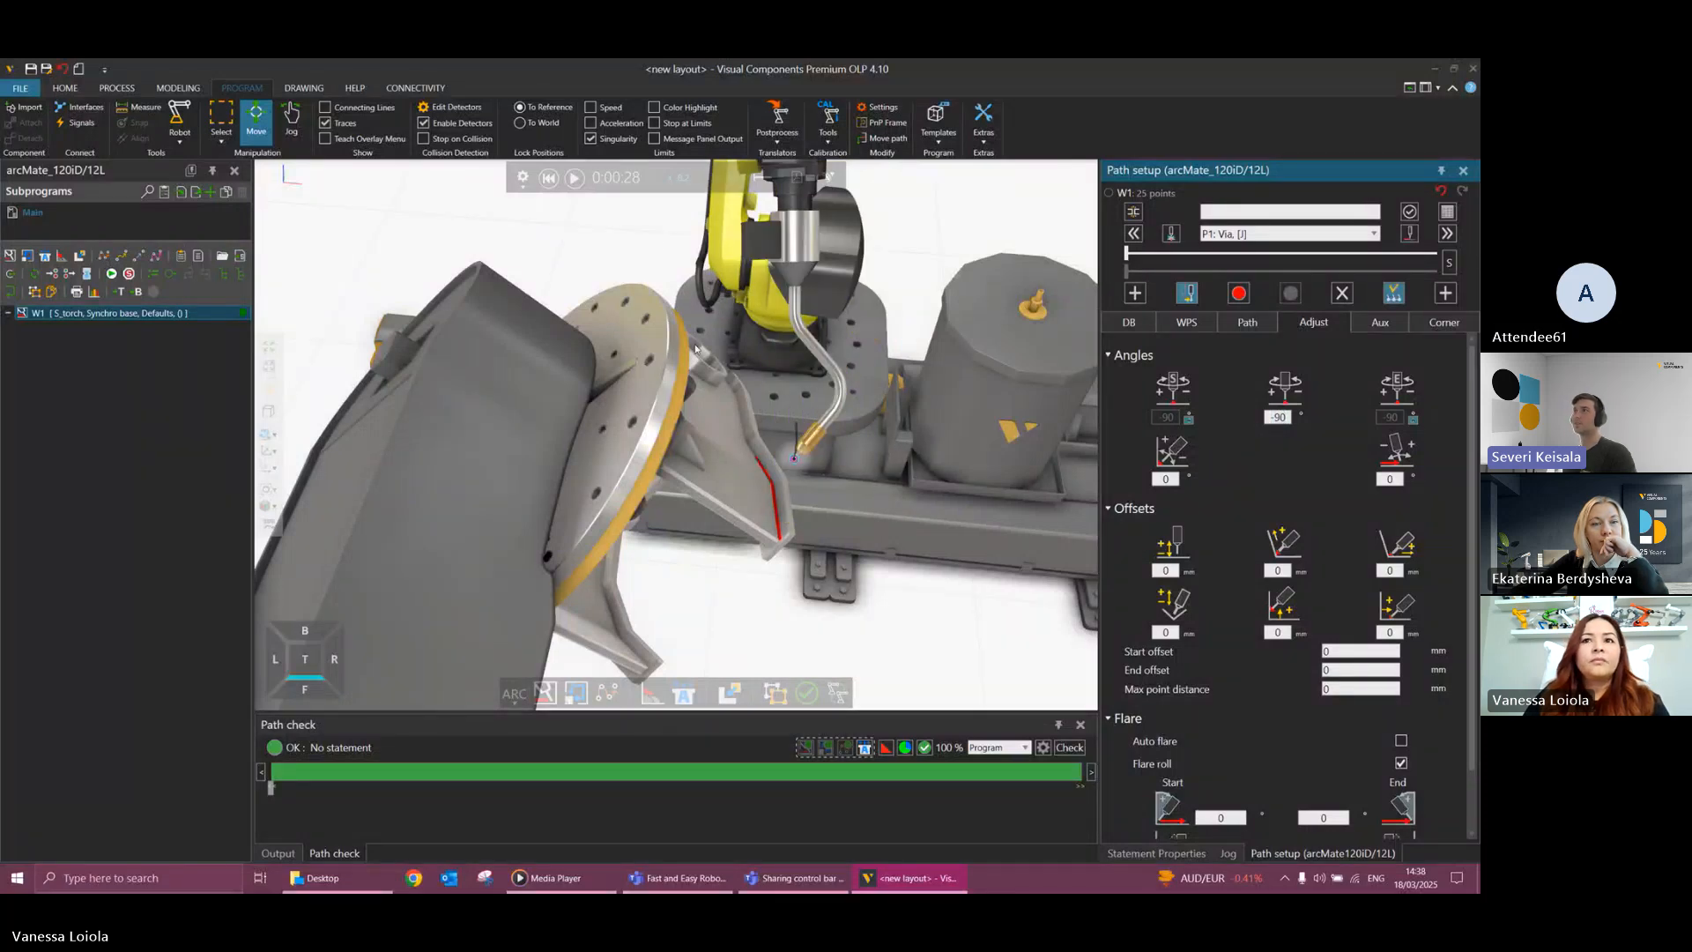
click(548, 178)
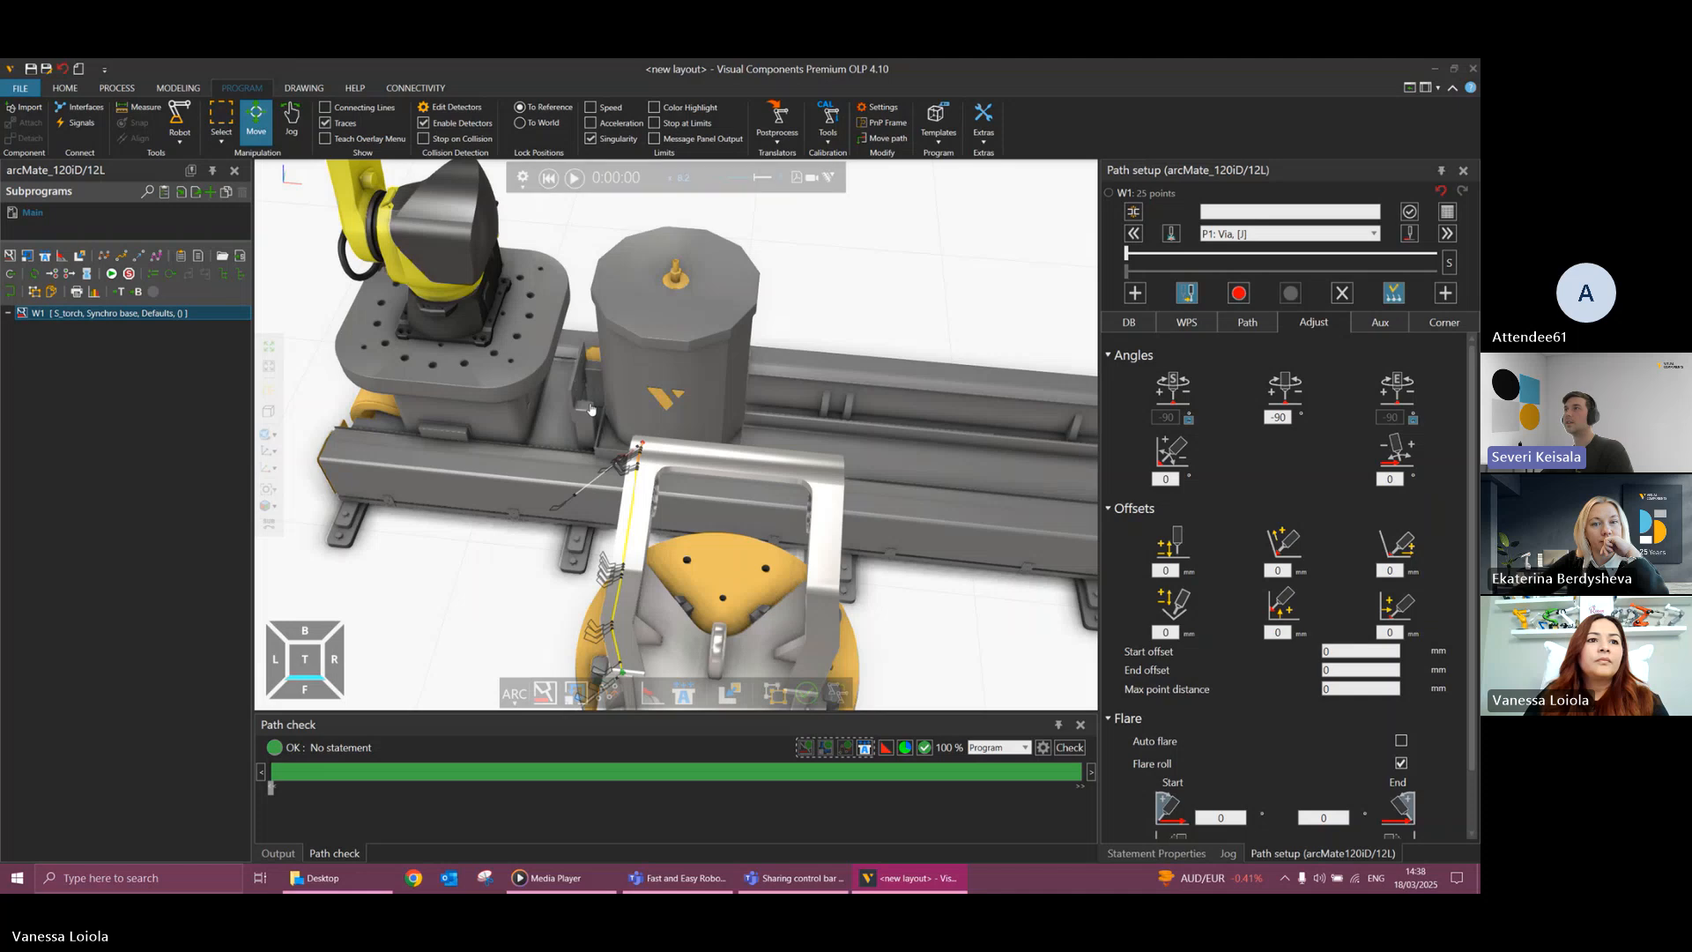
scroll(591, 408, down, 4)
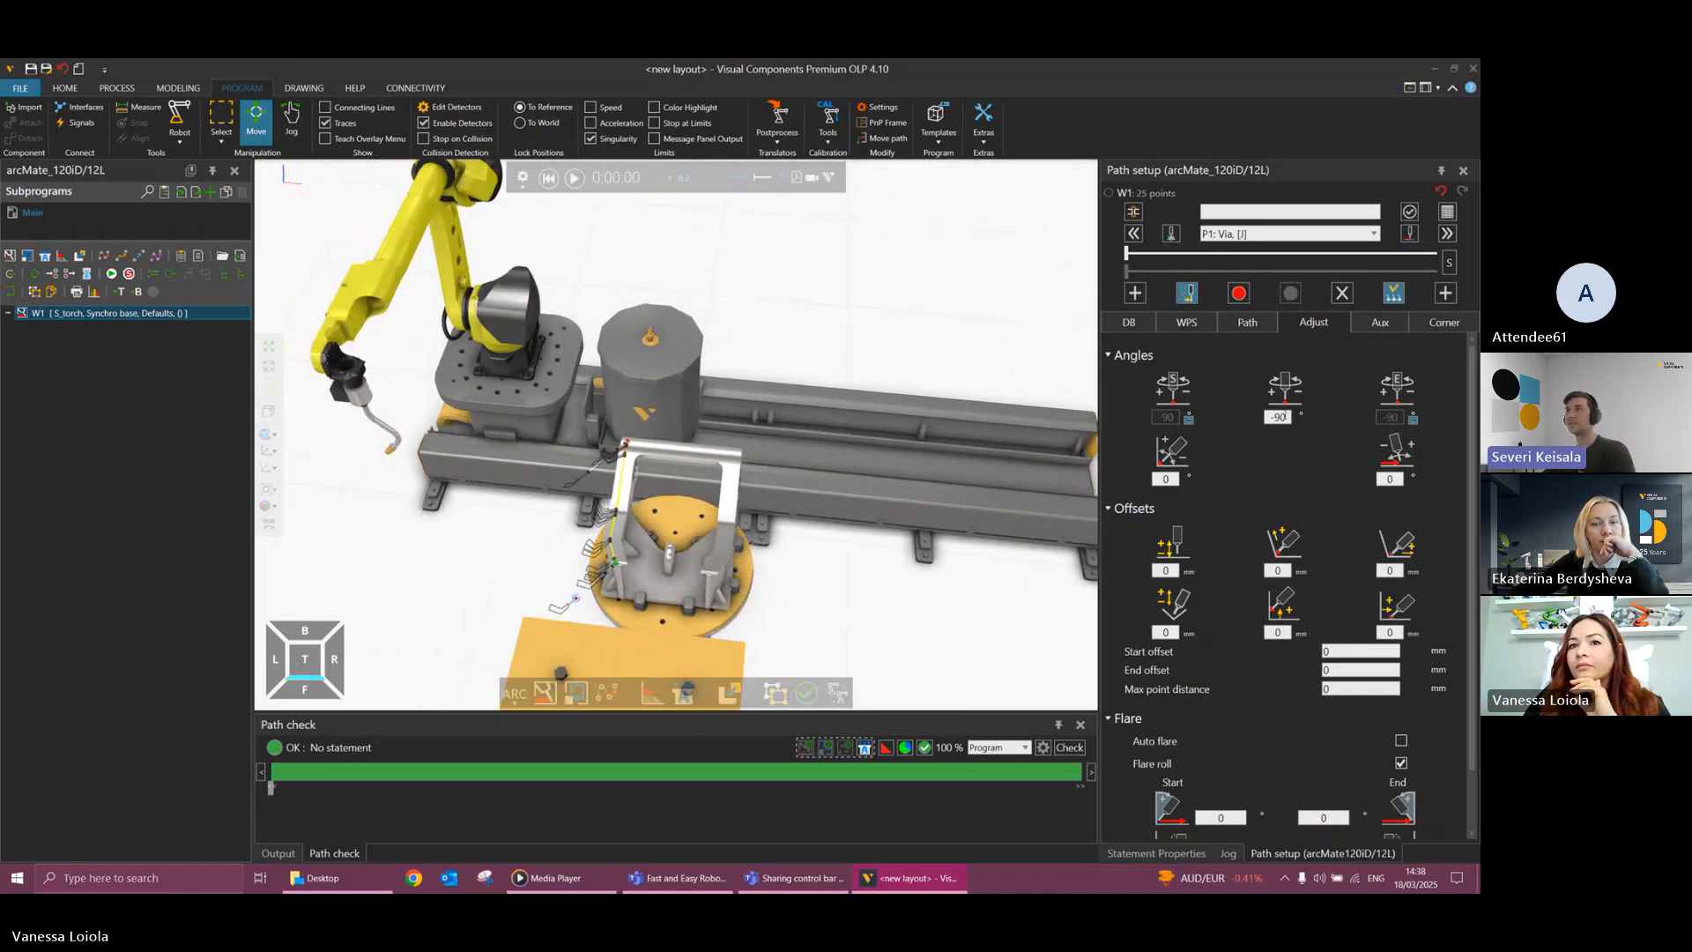
click(1269, 417)
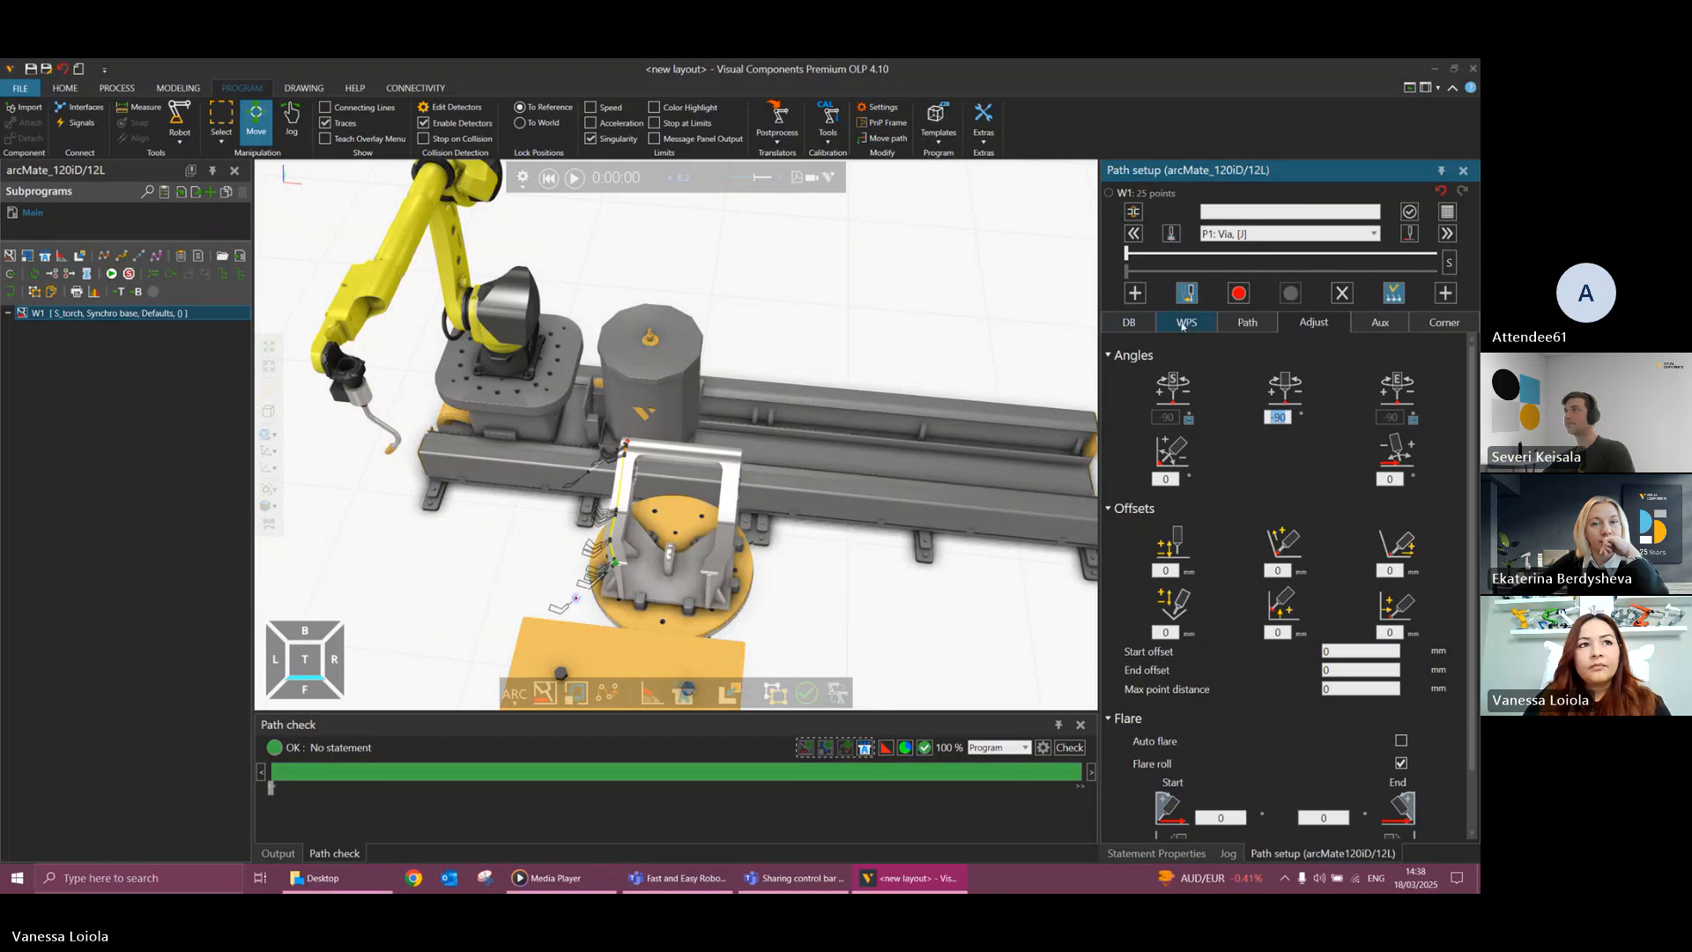
click(127, 316)
right_click(130, 316)
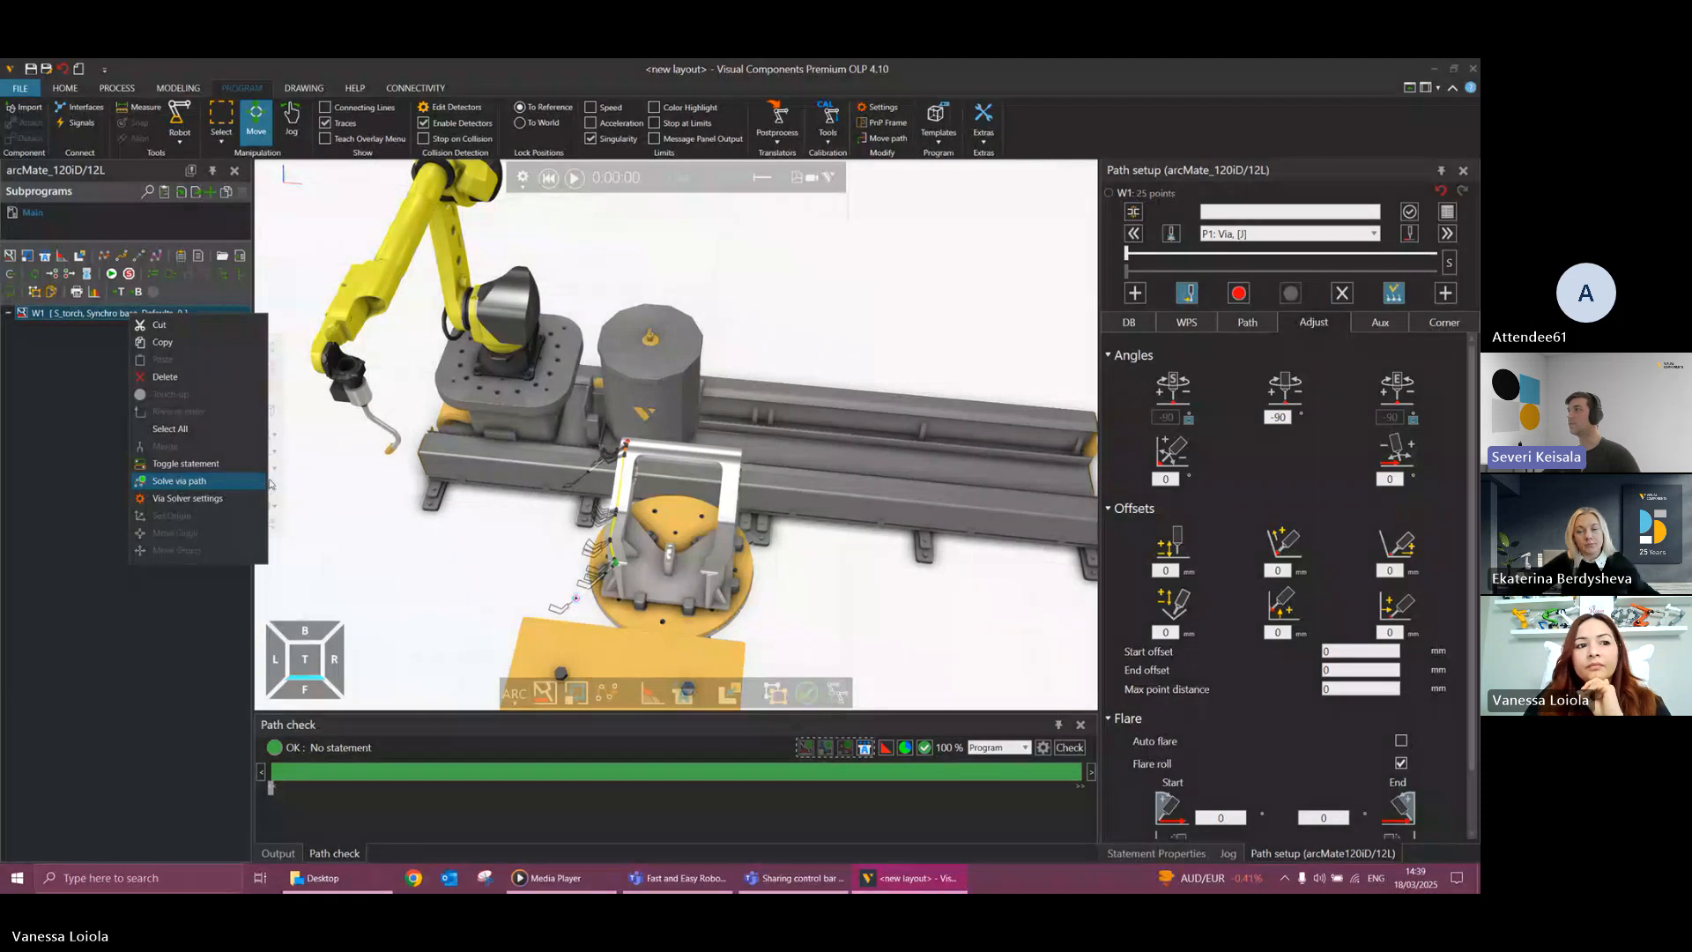
click(520, 592)
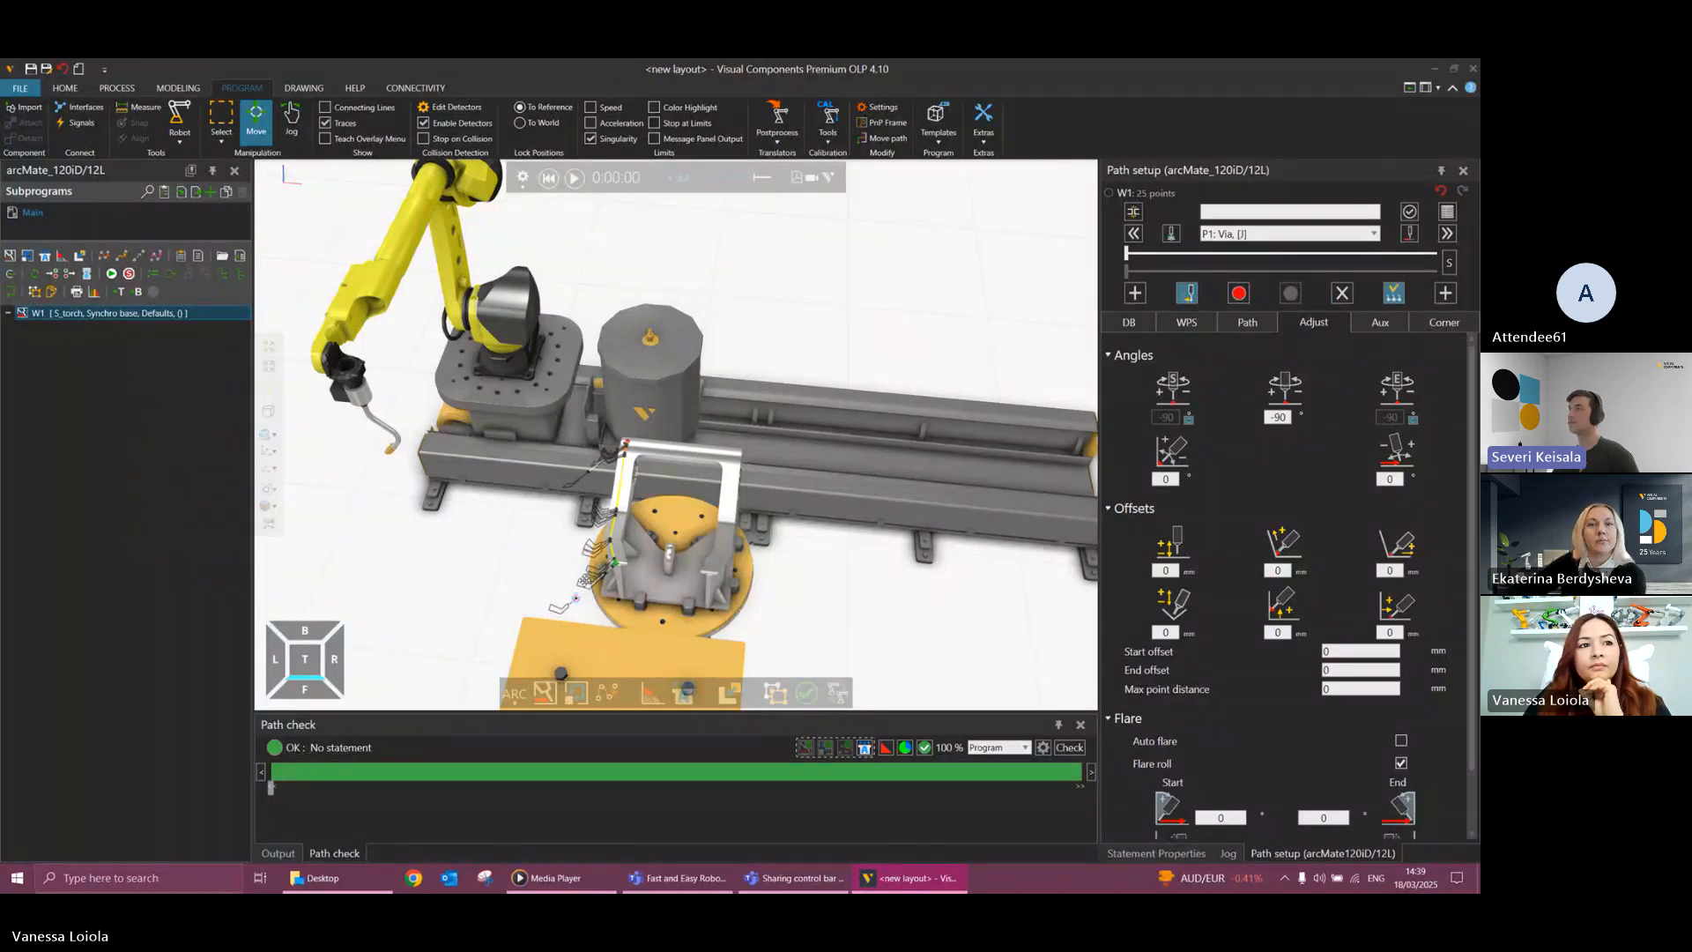
Set W1's torch rotation angle back to 90 degrees and inspect the robot's reach around the tilted positioner.
right_drag(519, 592, 624, 566)
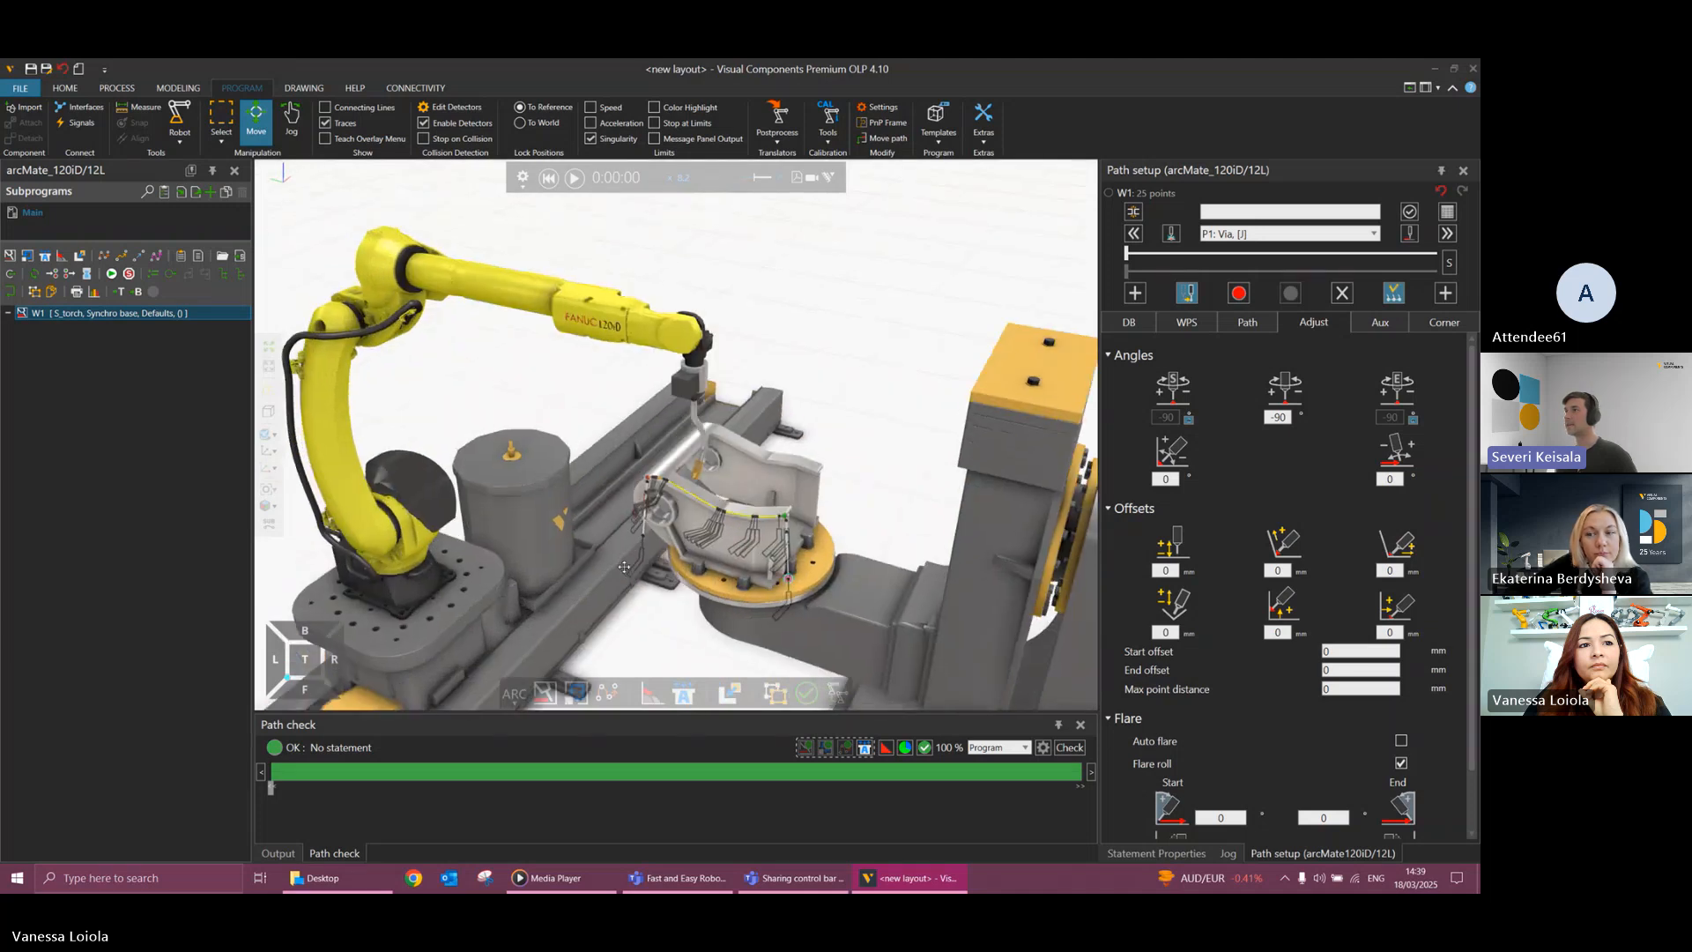
double_click(1282, 416)
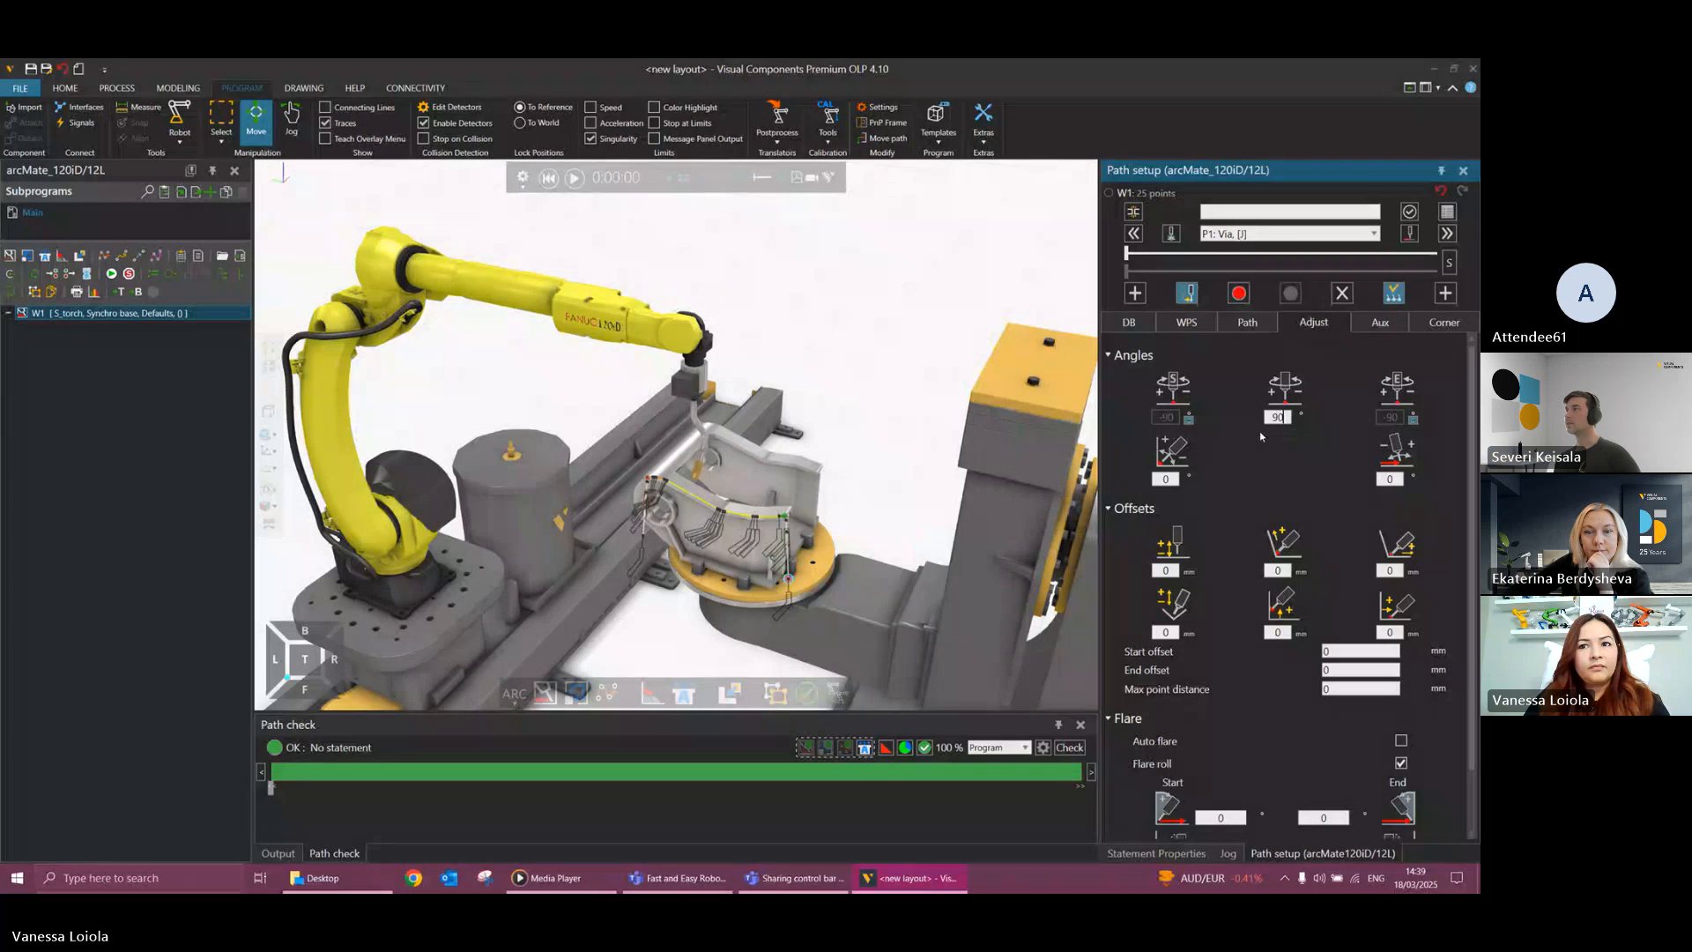
key(Return)
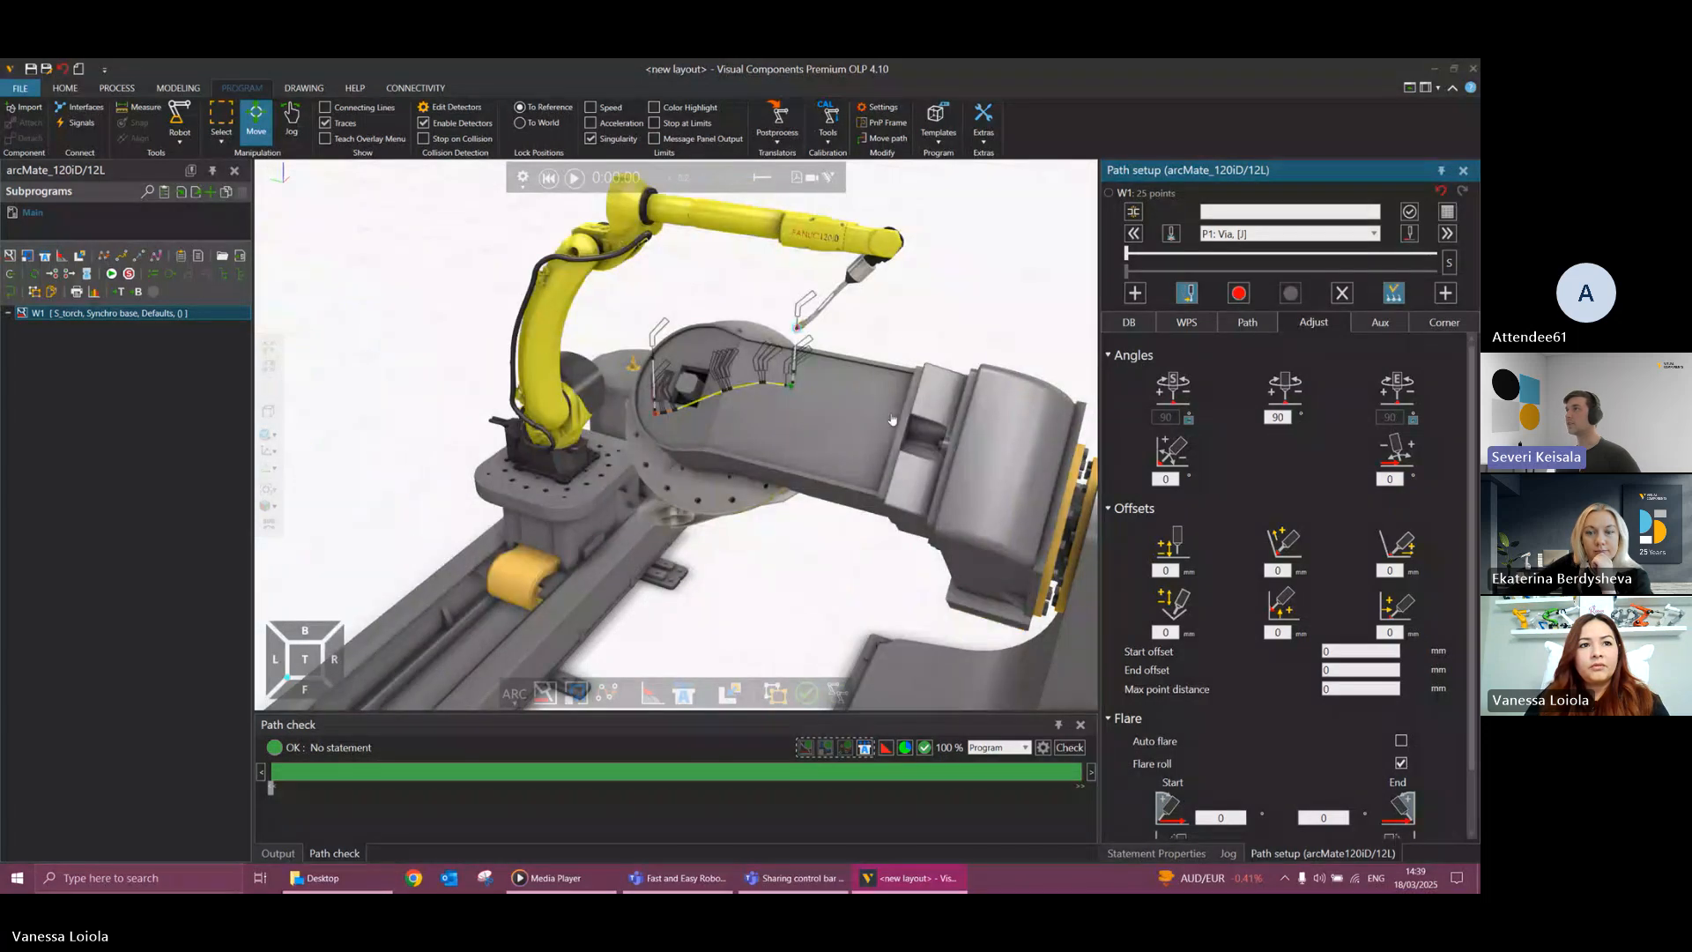
right_drag(892, 420, 785, 403)
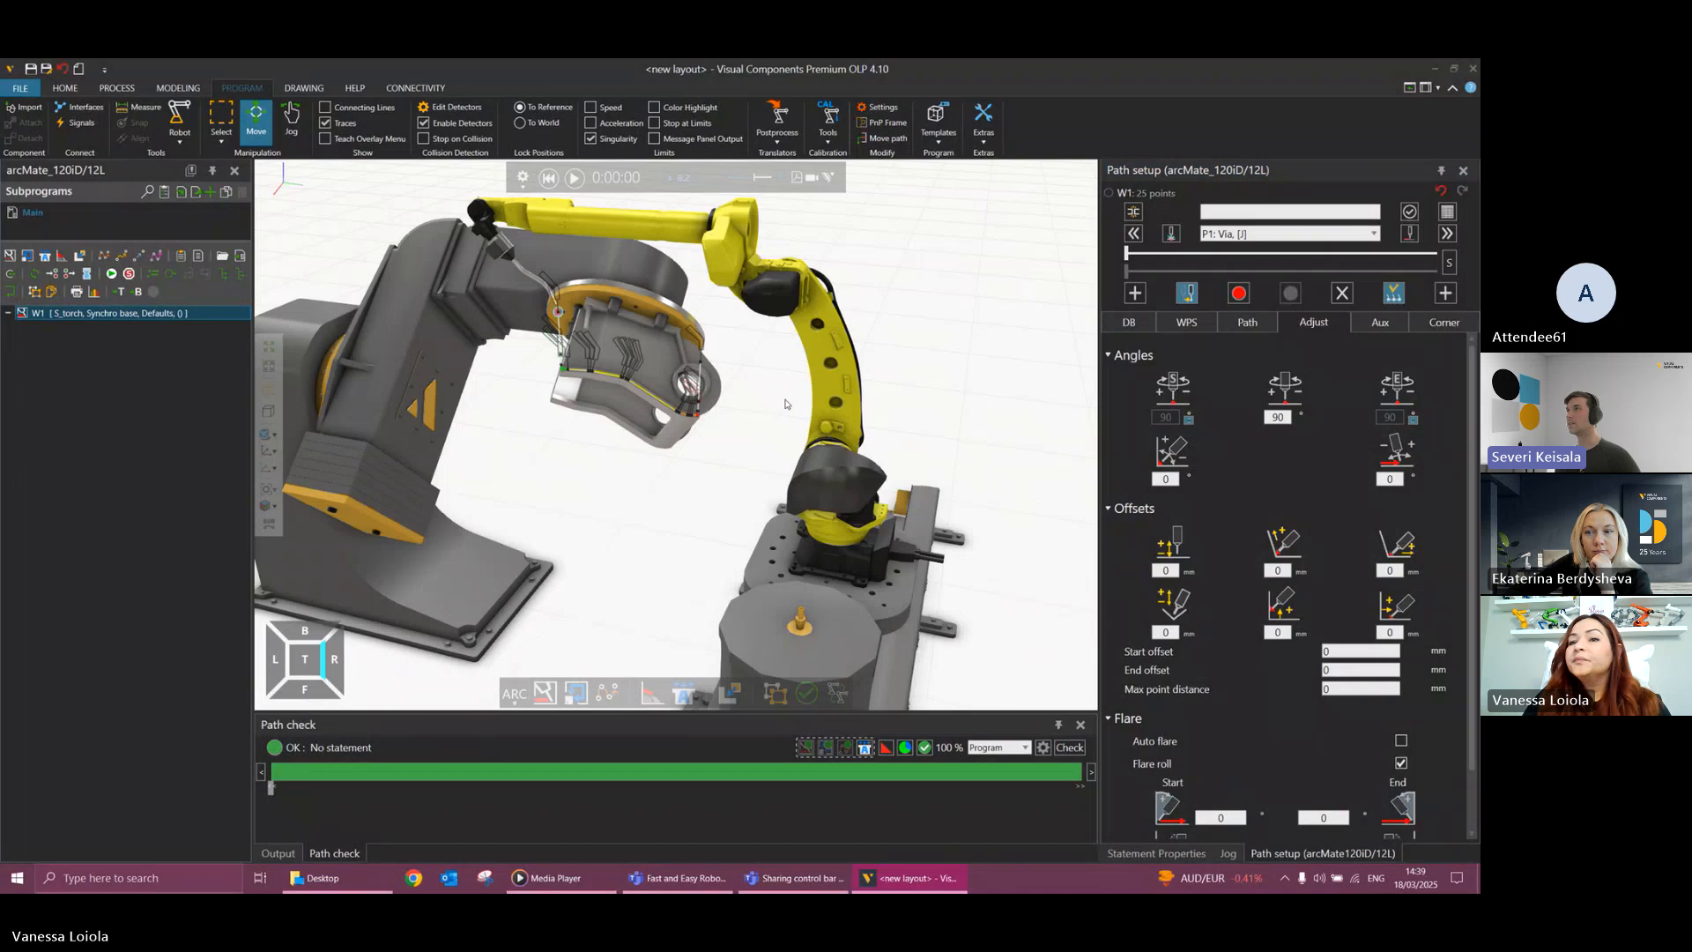
Set W1's torch rotation angle to 0 degrees, inspect the robot pose and reset the simulation.
click(1276, 417)
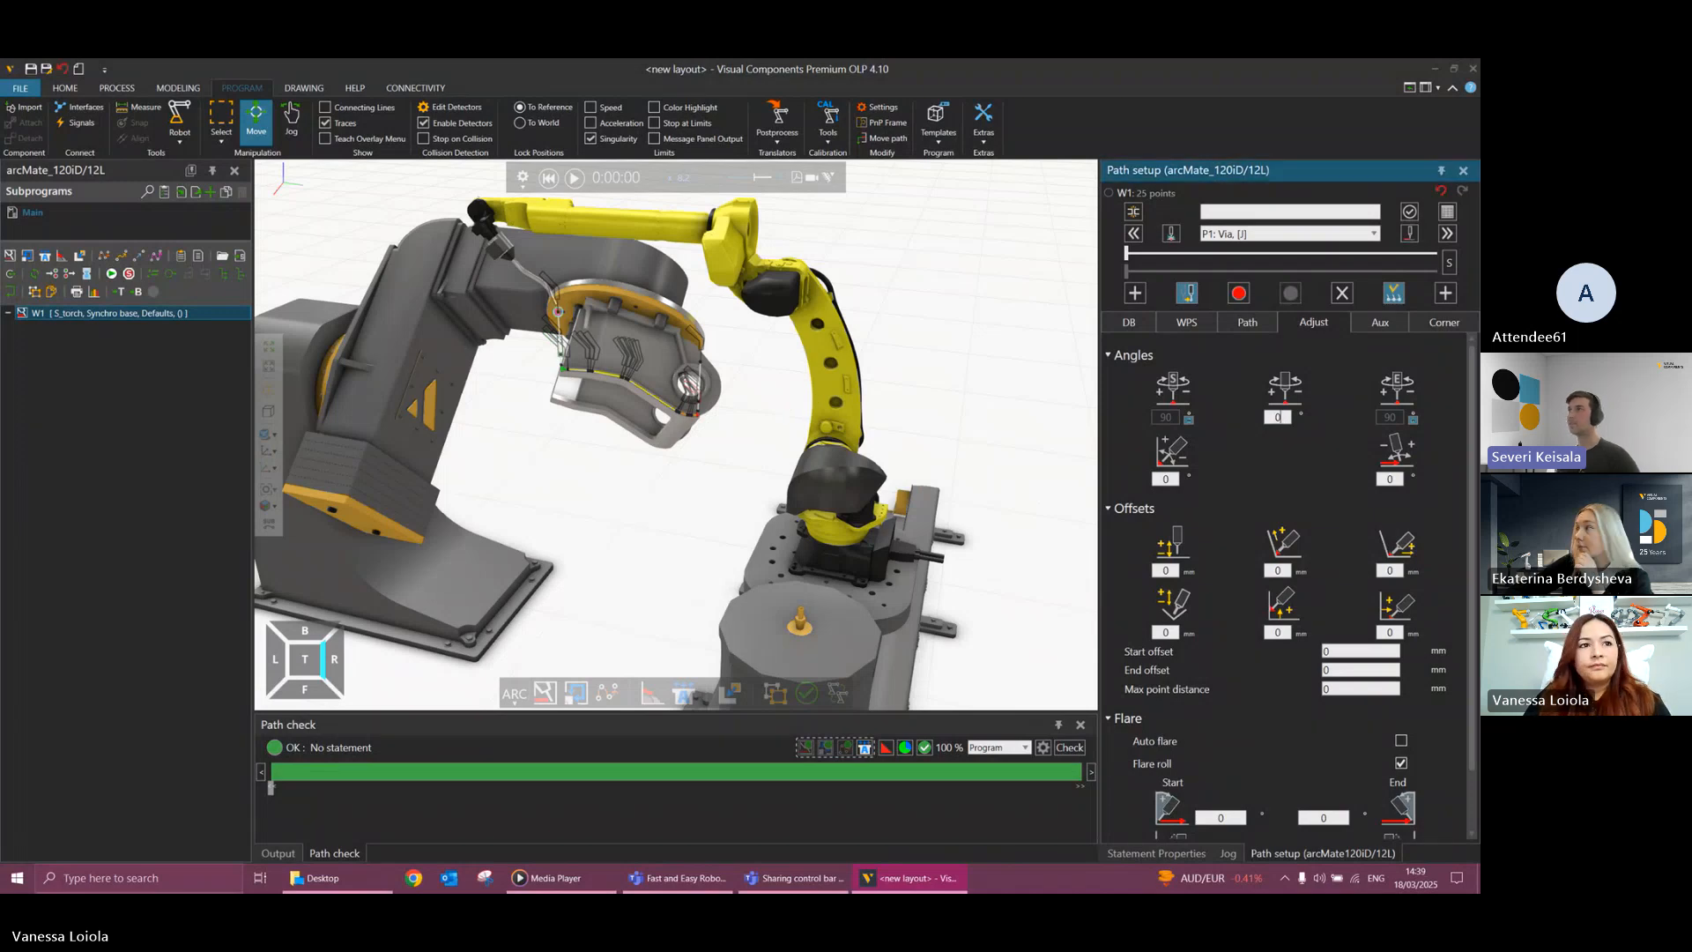
text(0)
scroll(643, 444, down, 3)
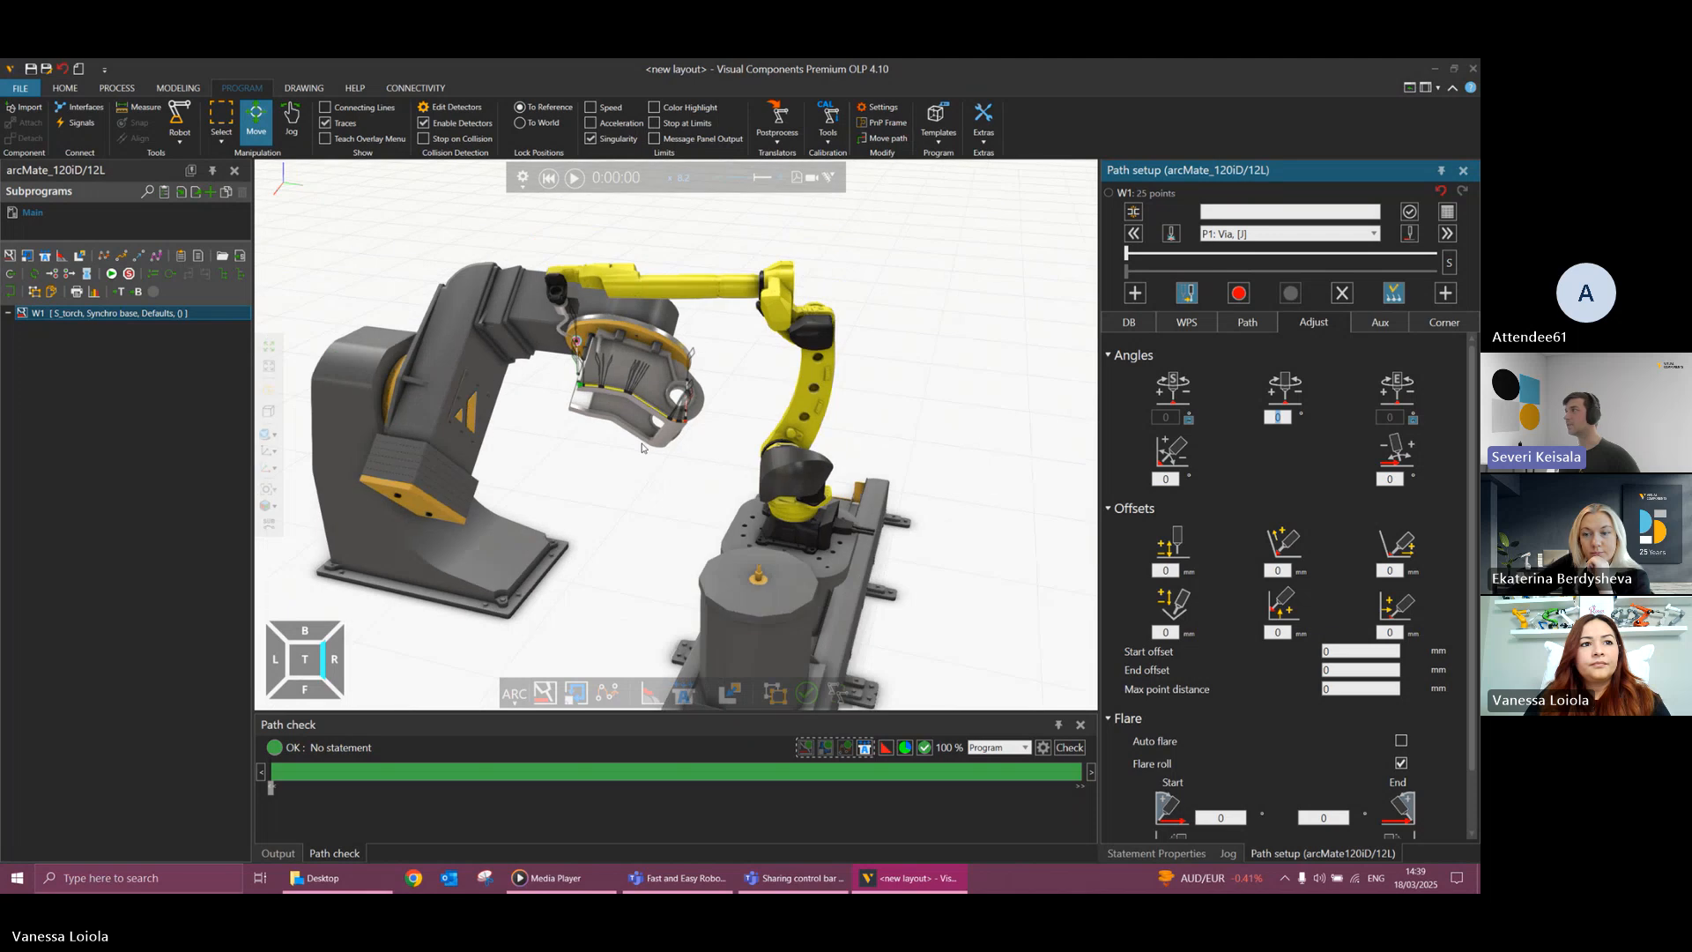
scroll(644, 443, up, 2)
scroll(645, 443, down, 1)
right_drag(643, 443, 622, 372)
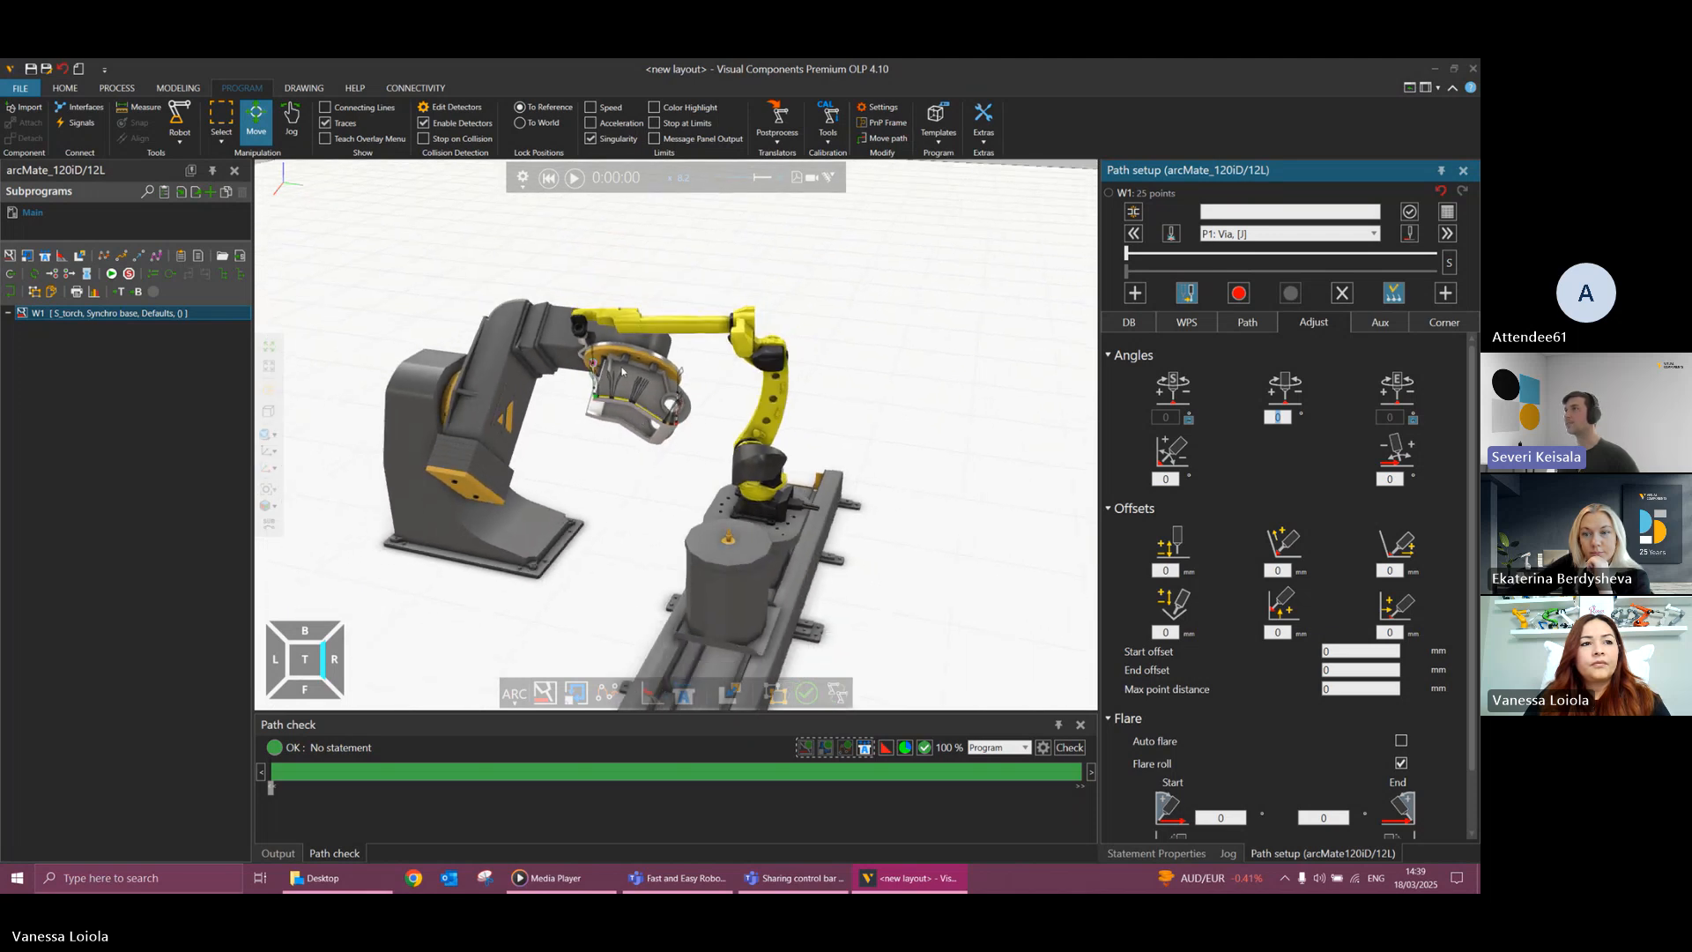
click(549, 178)
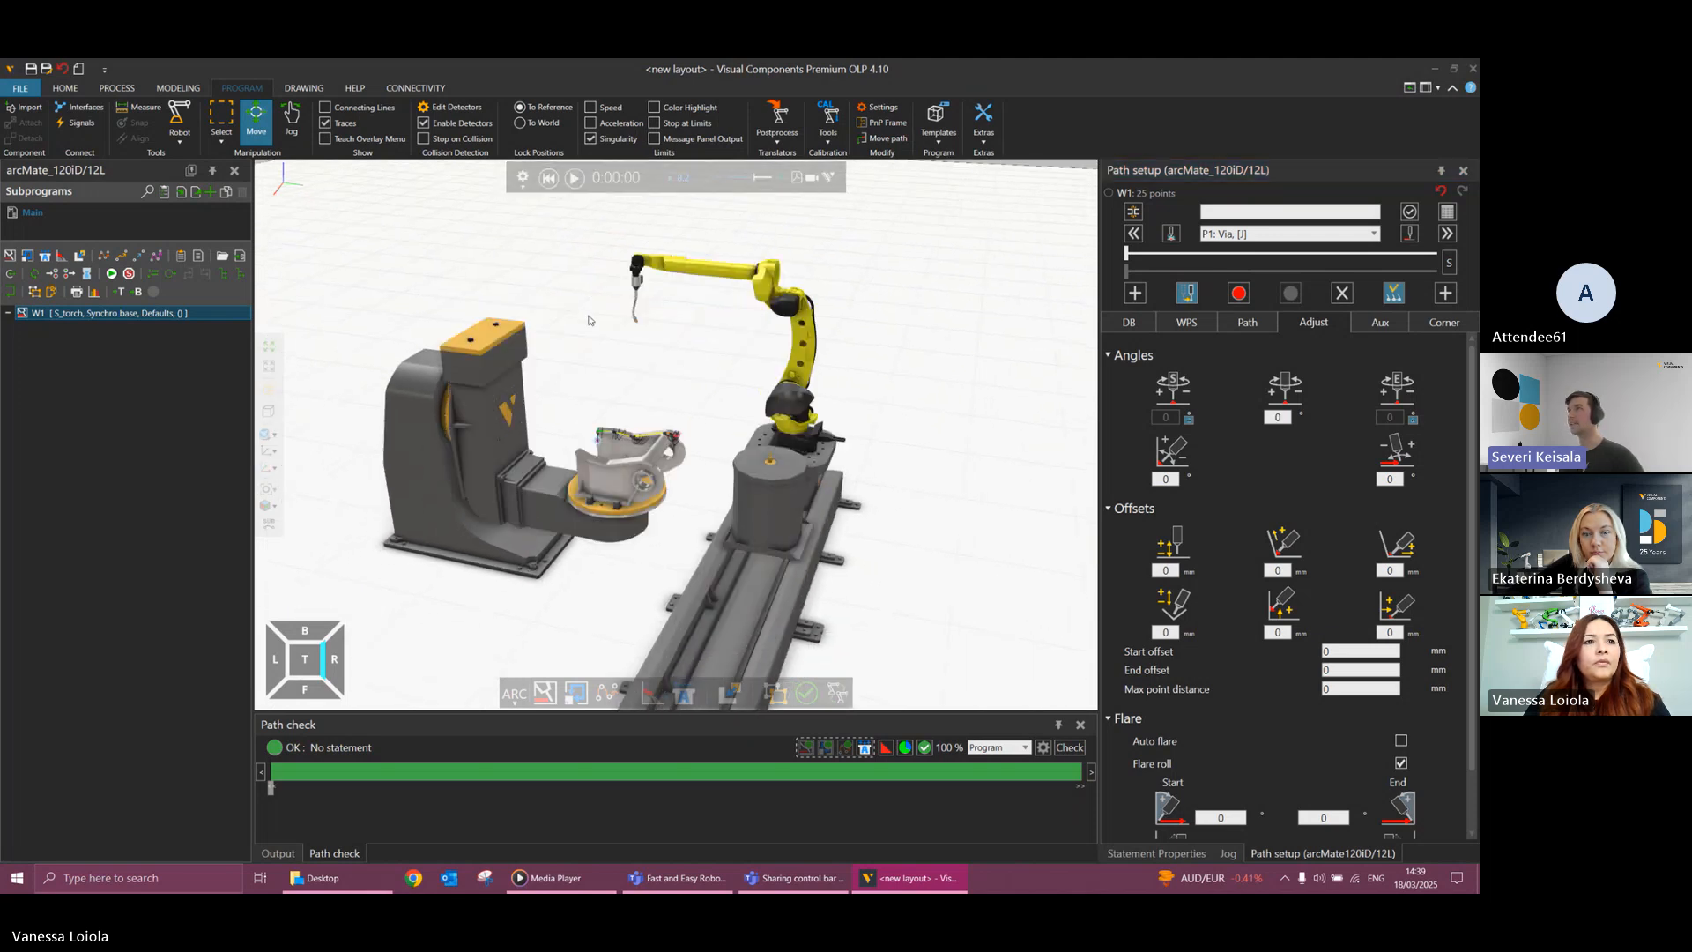
scroll(614, 305, up, 5)
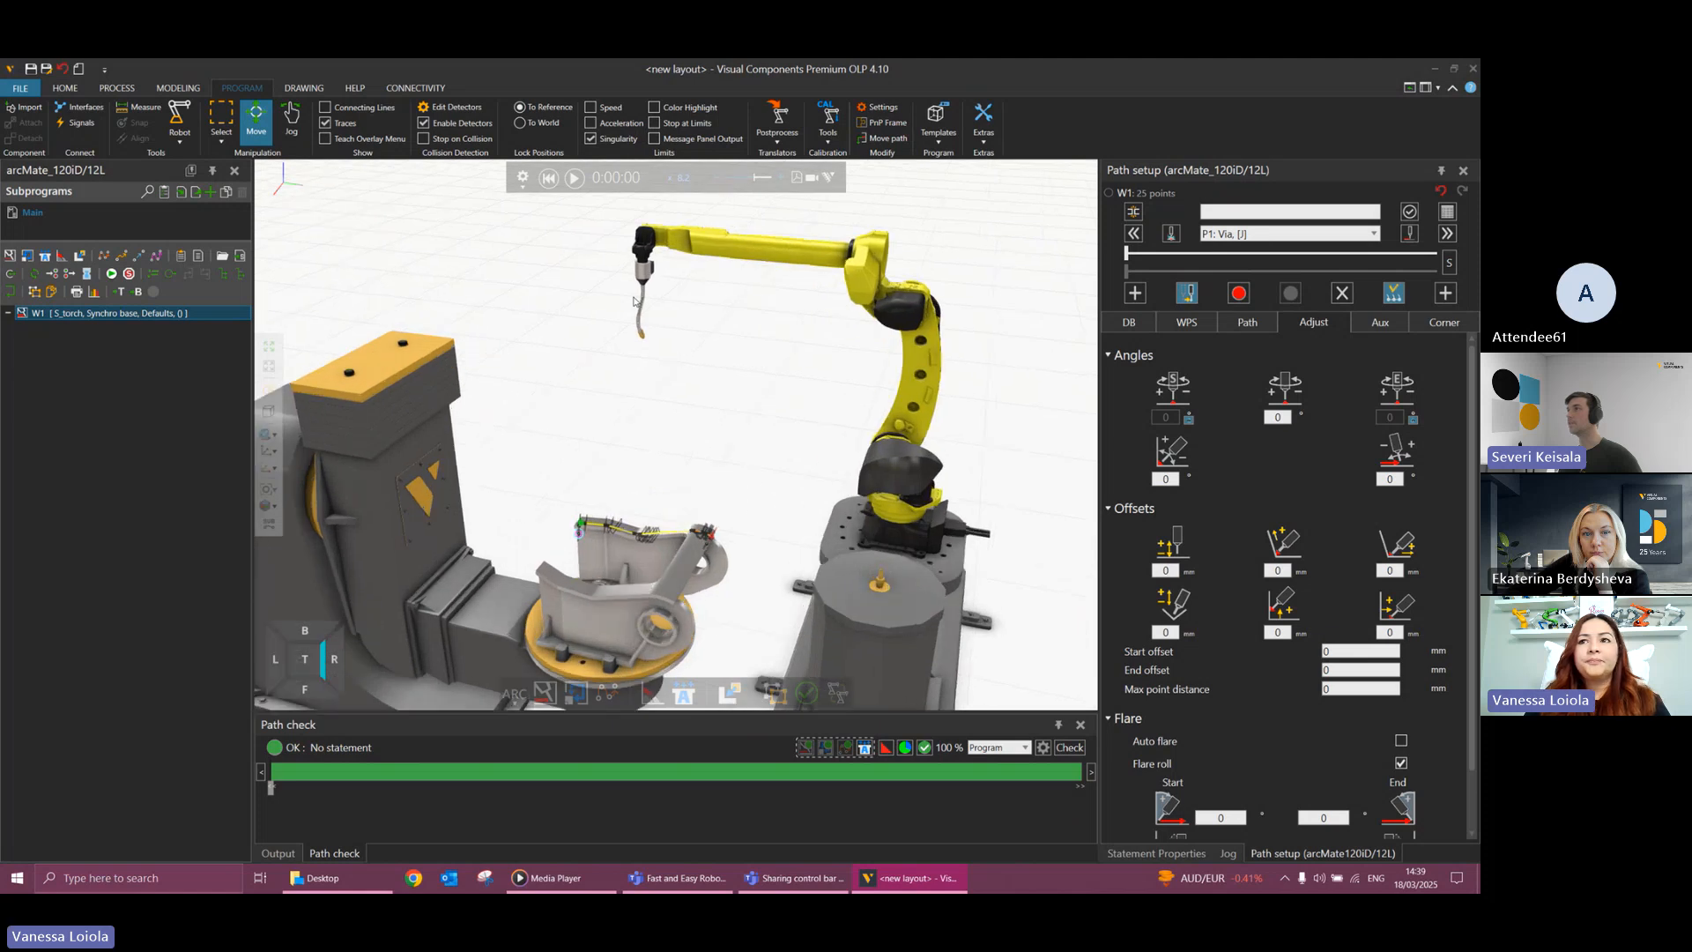
Select the weld gun and open the properties of the robot's S_torch tool frame.
click(977, 627)
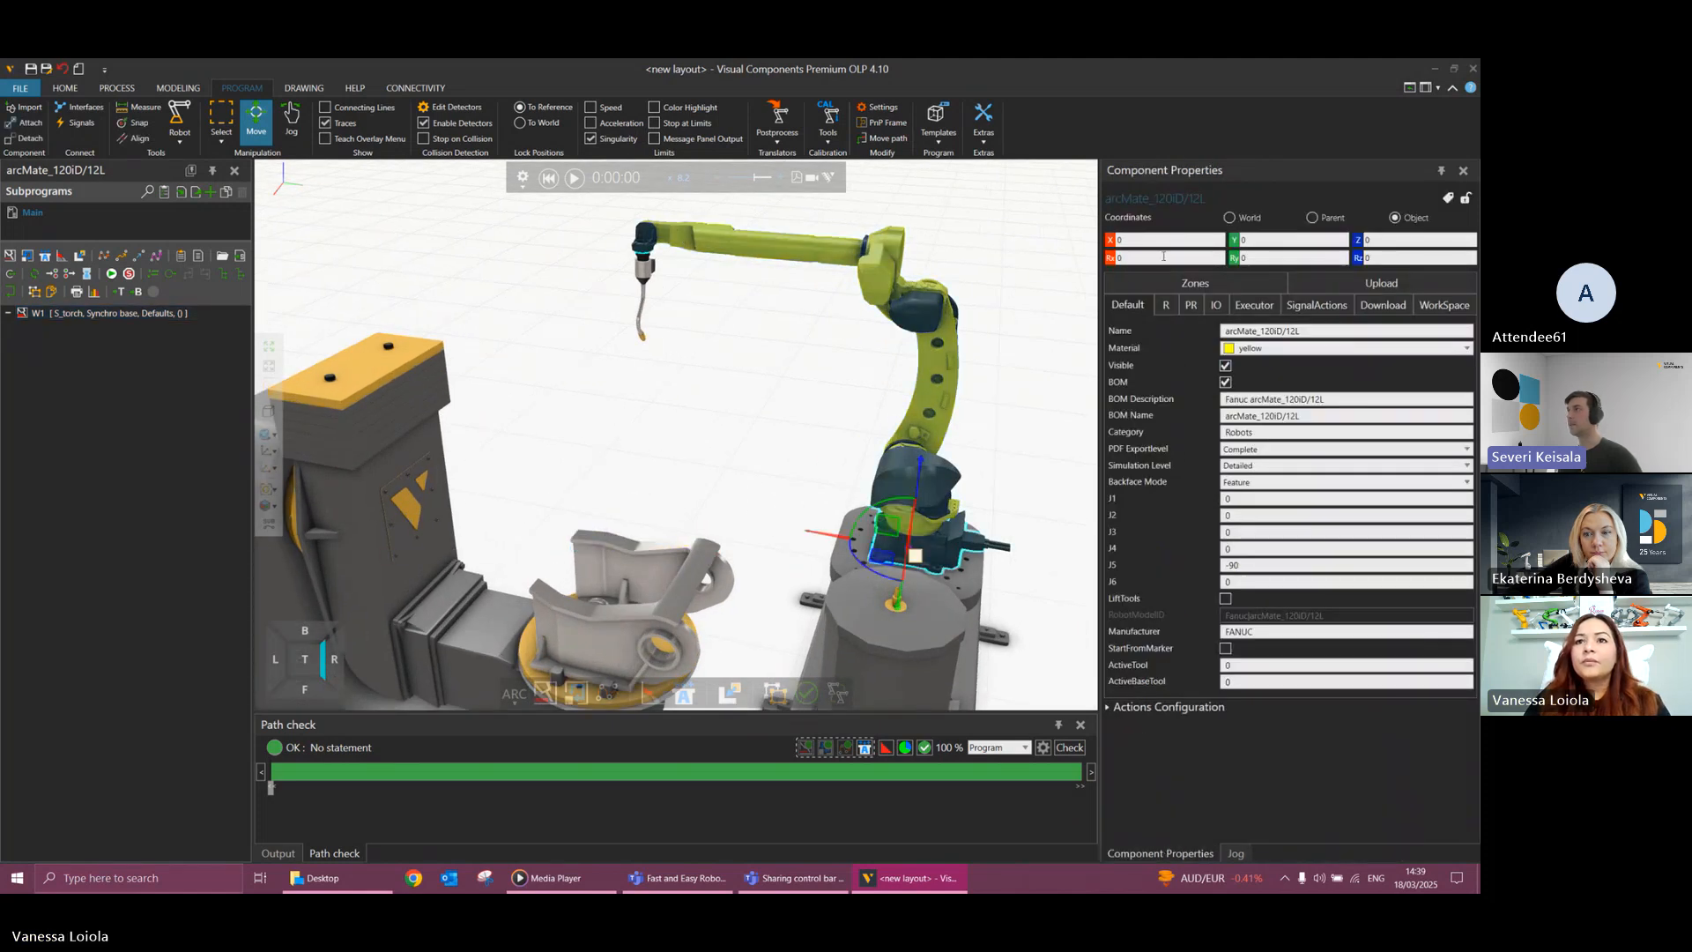
click(644, 306)
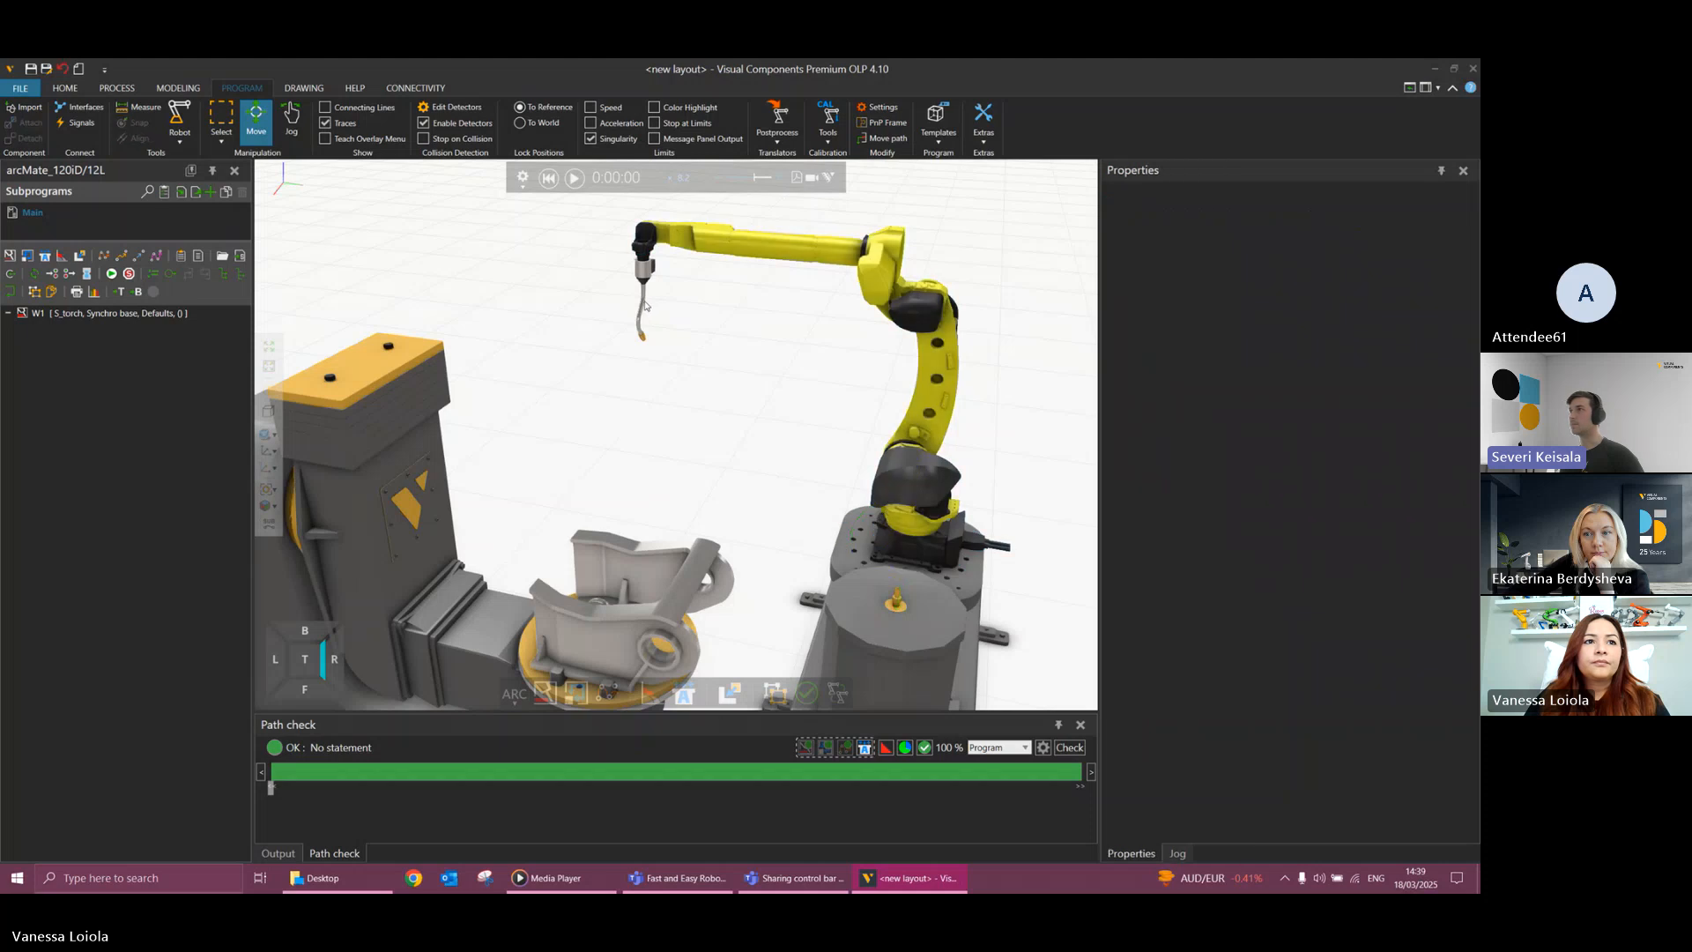
click(644, 306)
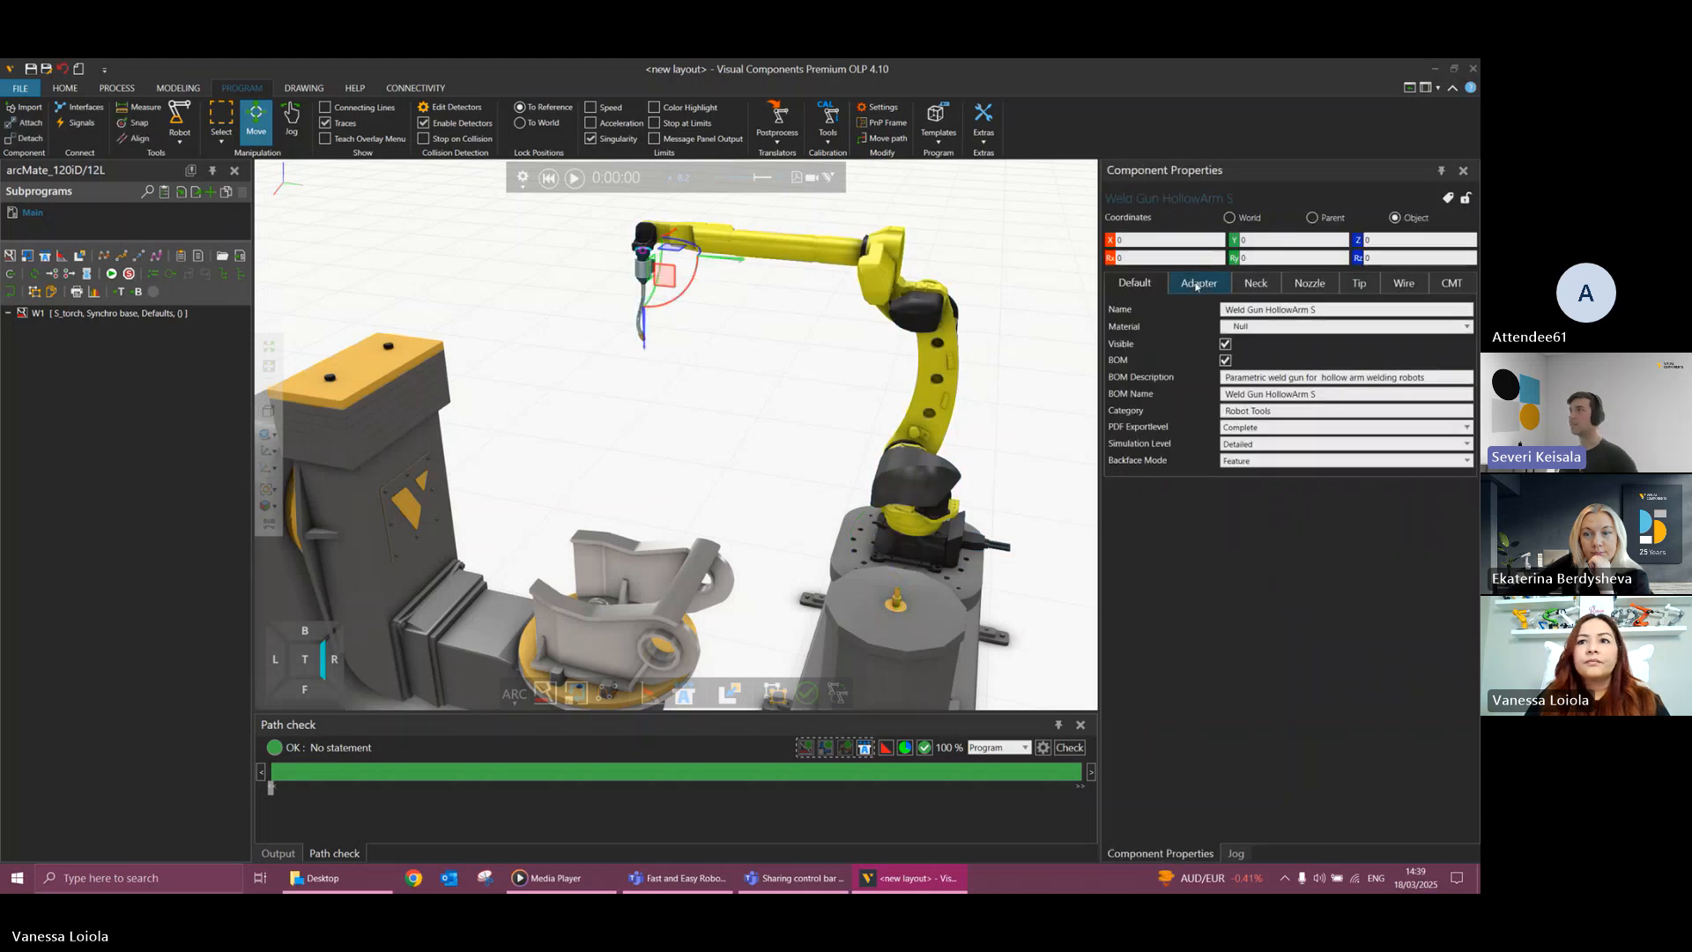
click(1235, 853)
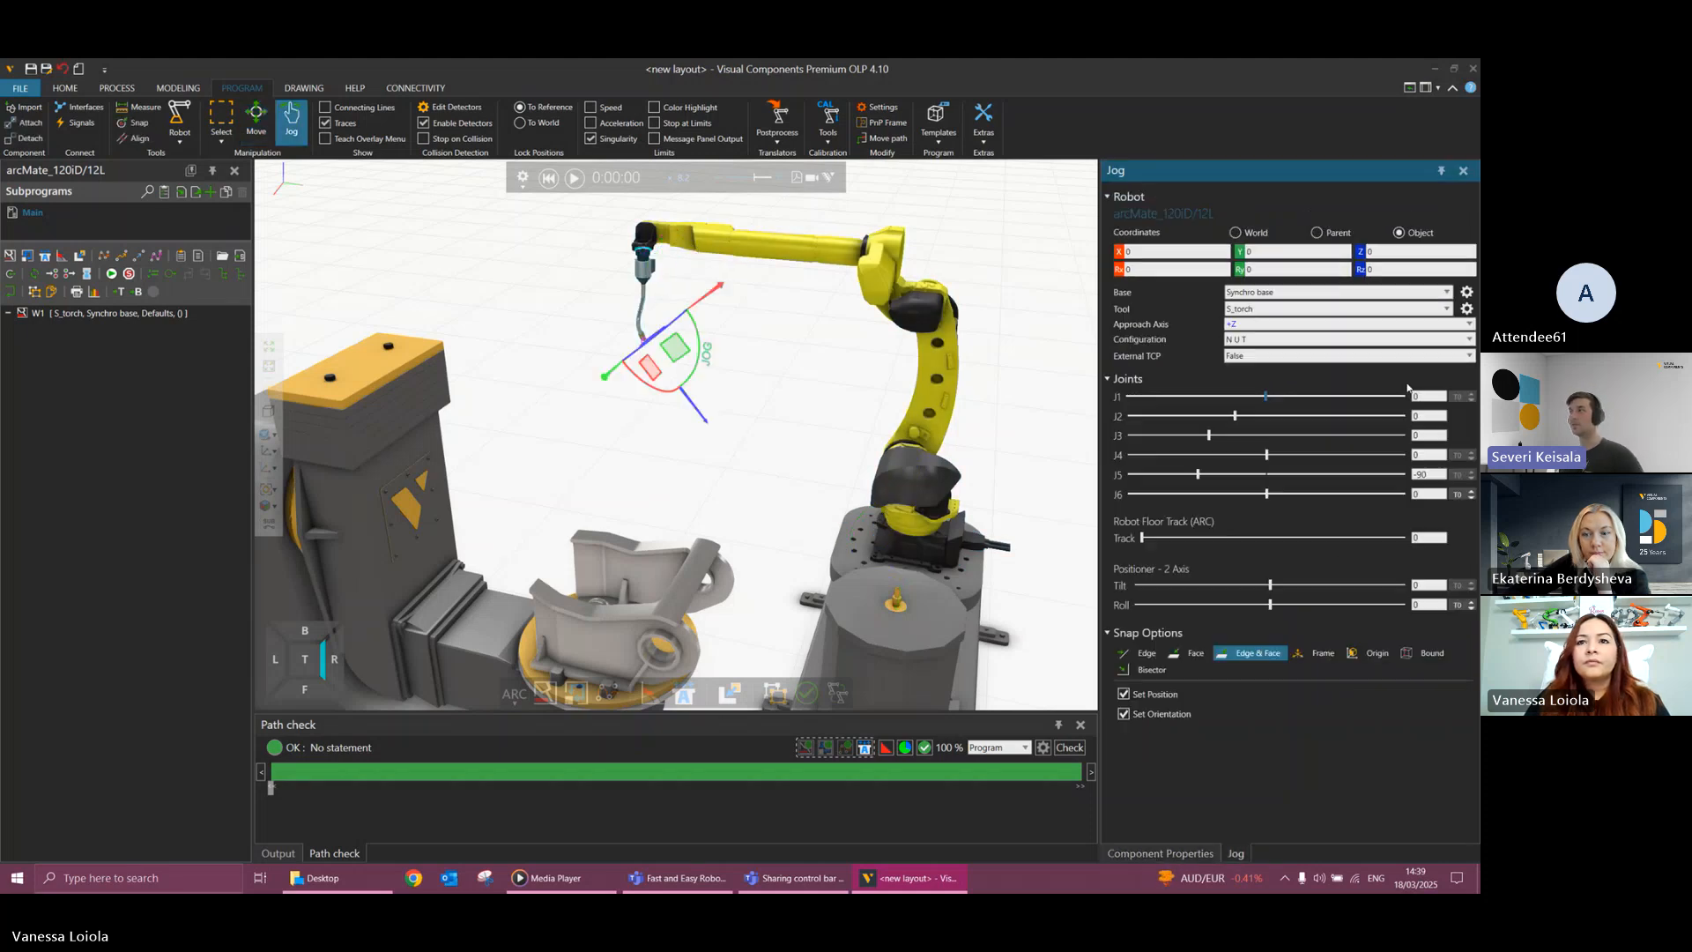
click(1448, 310)
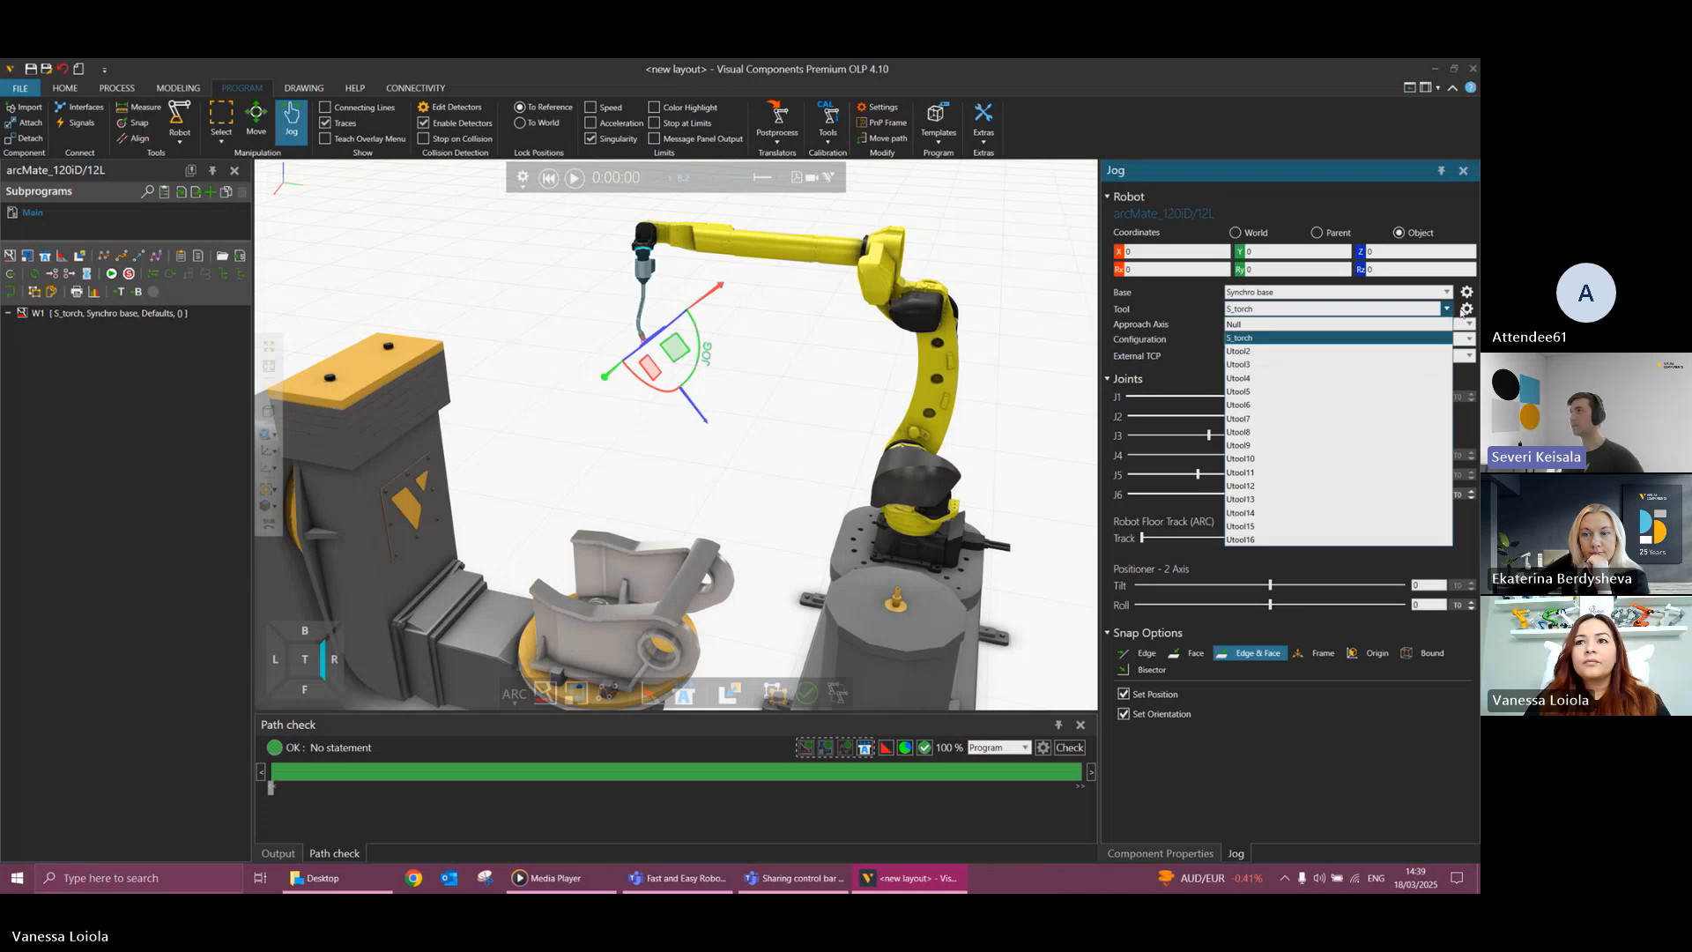
click(1448, 310)
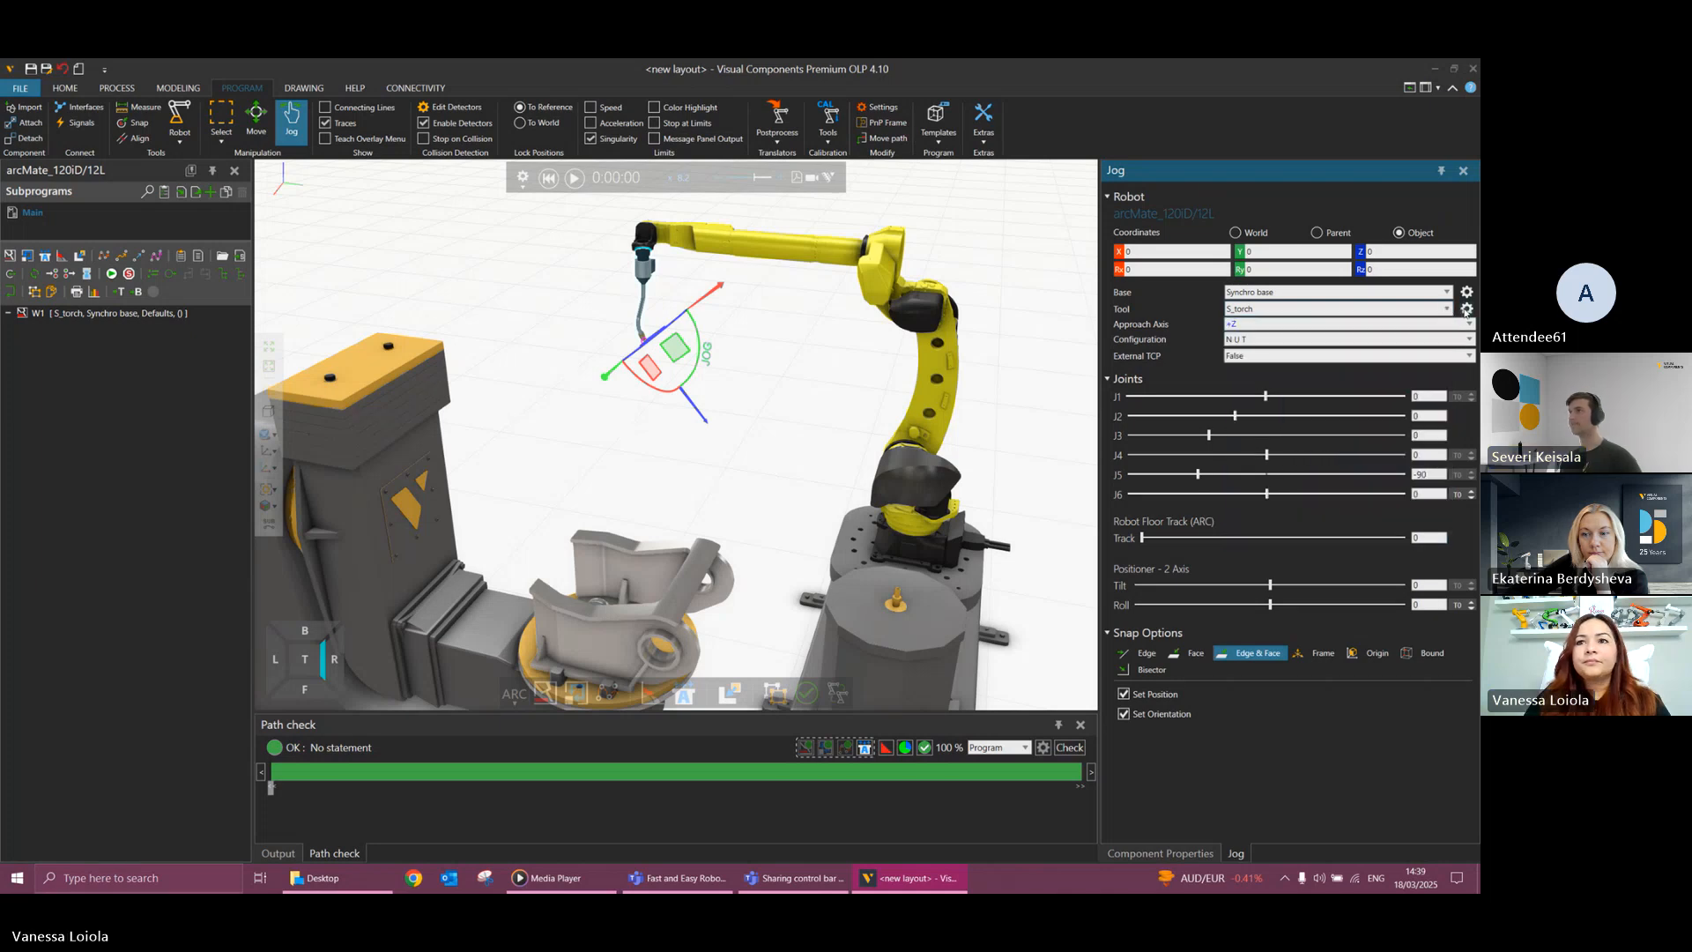
click(1466, 309)
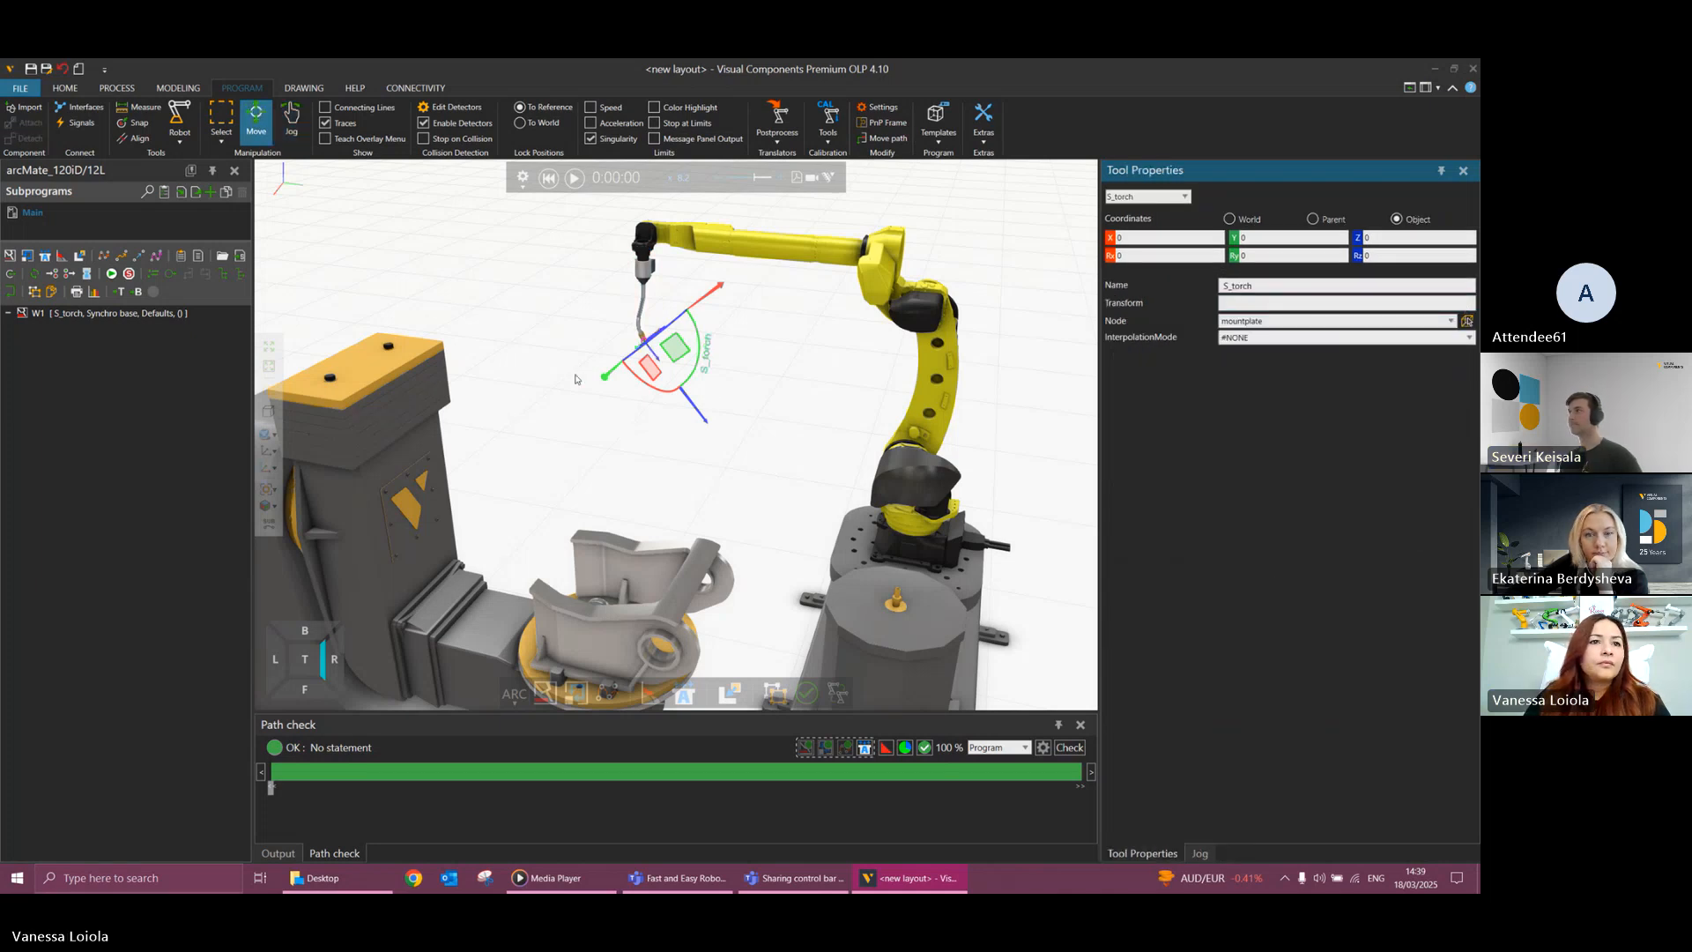
Try Rz rotations of 90 and -90 degrees on the S_torch tool frame in object coordinates.
scroll(629, 376, up, 3)
right_drag(631, 375, 507, 468)
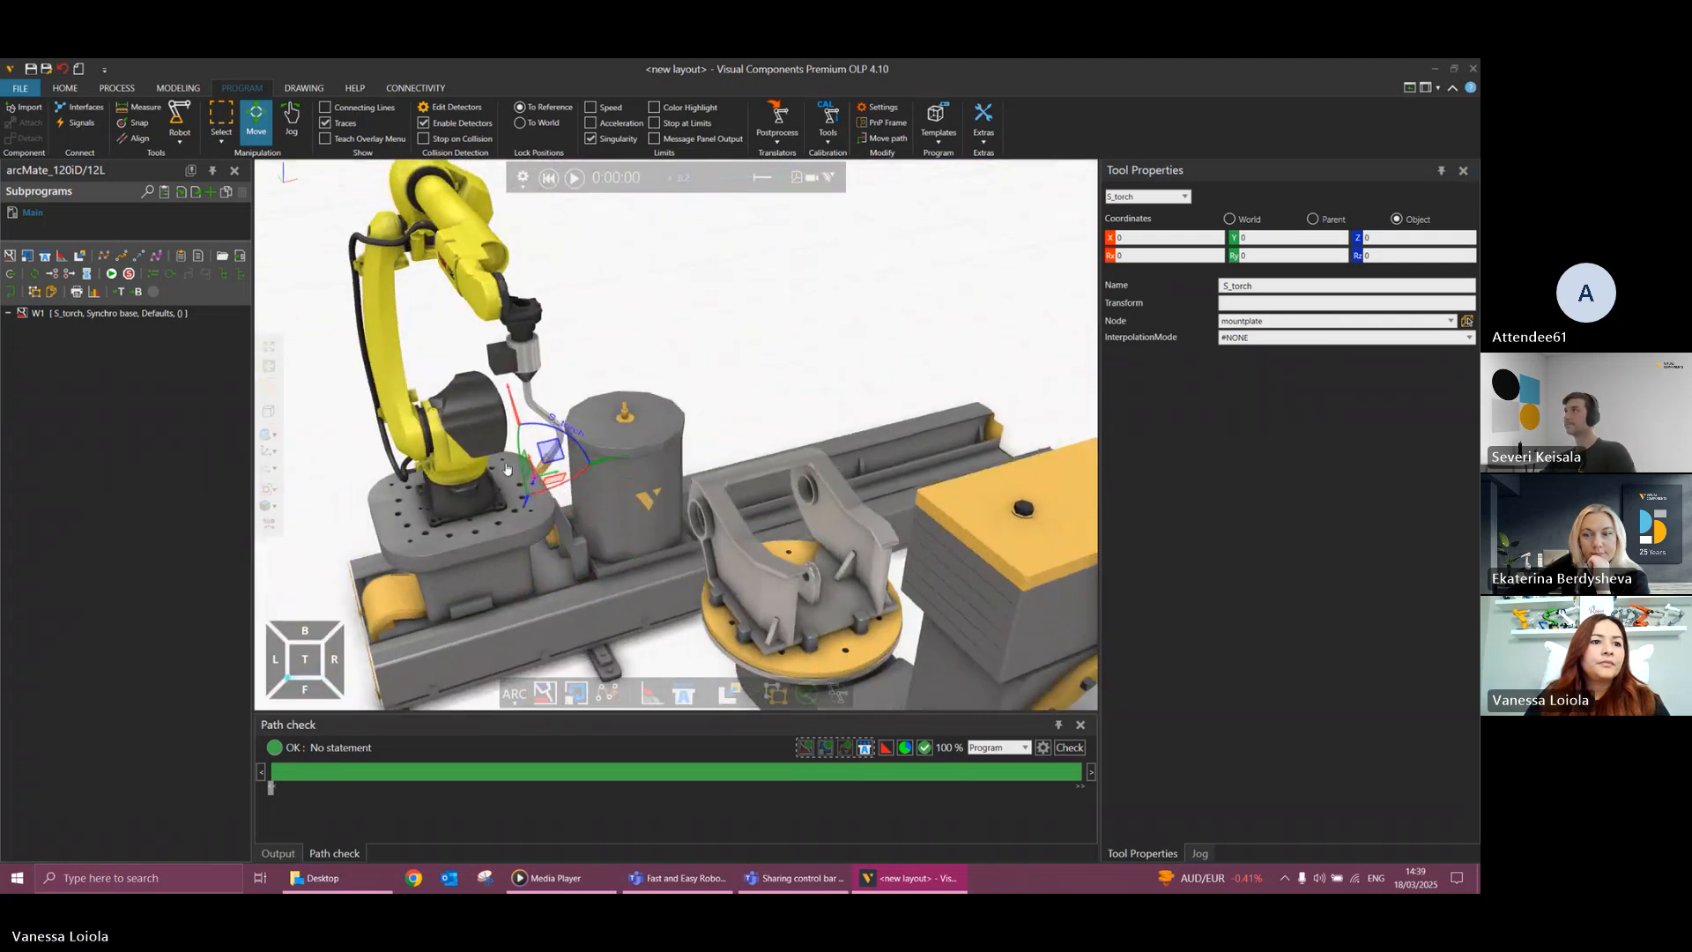
scroll(506, 468, up, 4)
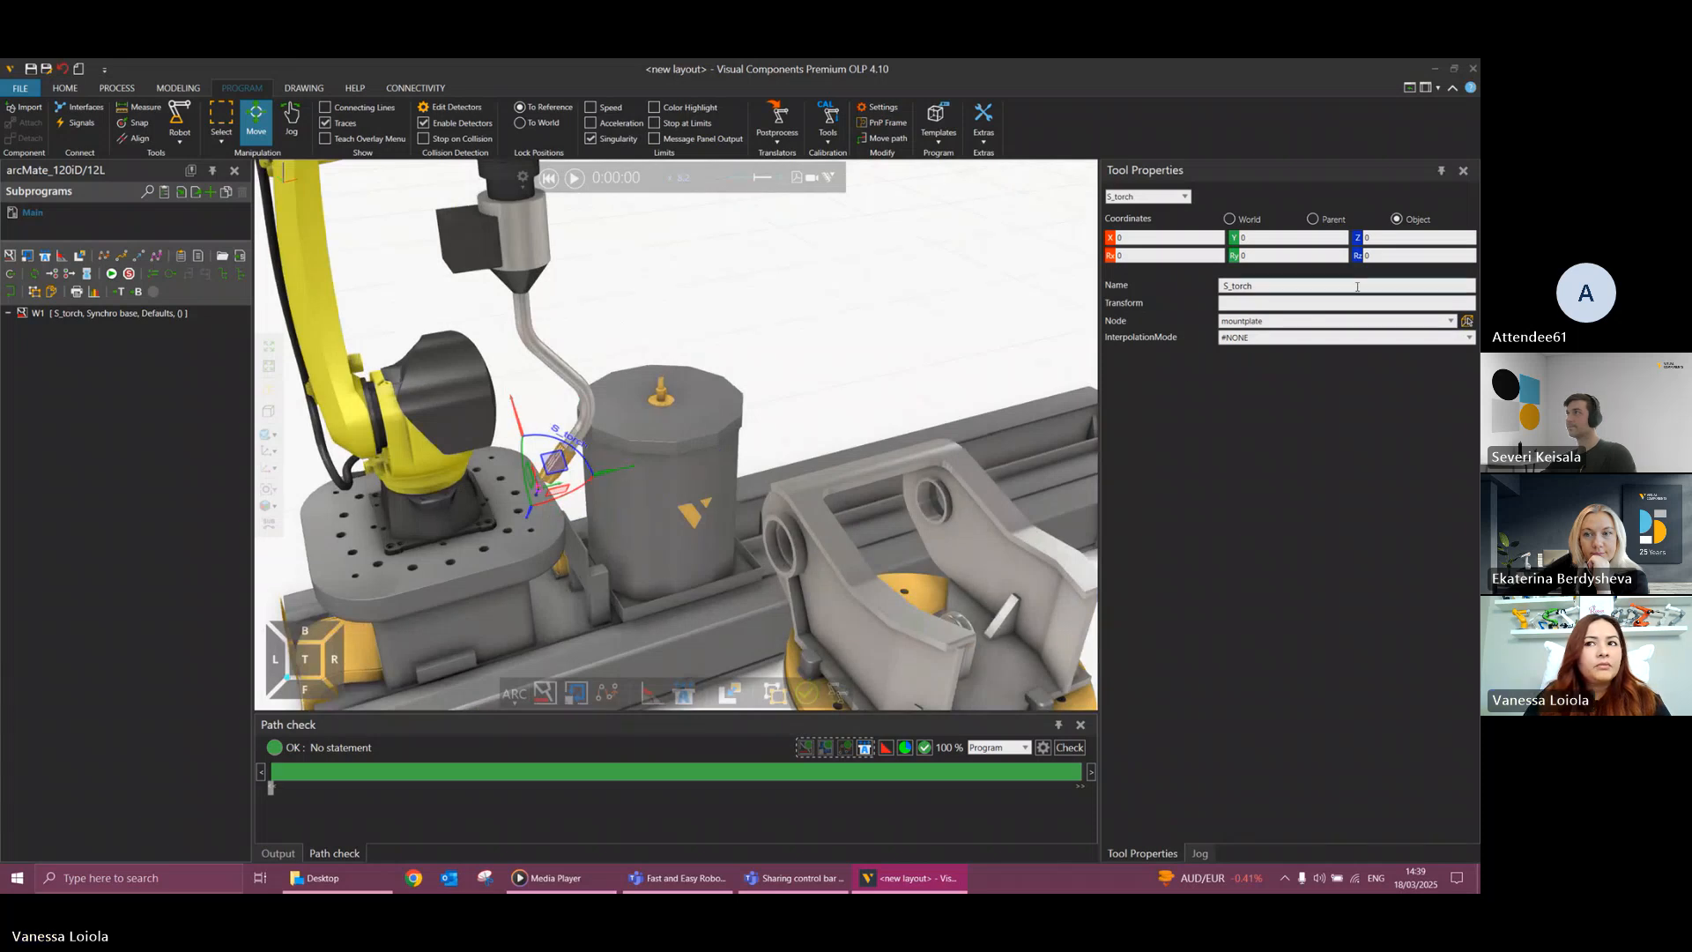
click(1420, 256)
text(90)
key(Return)
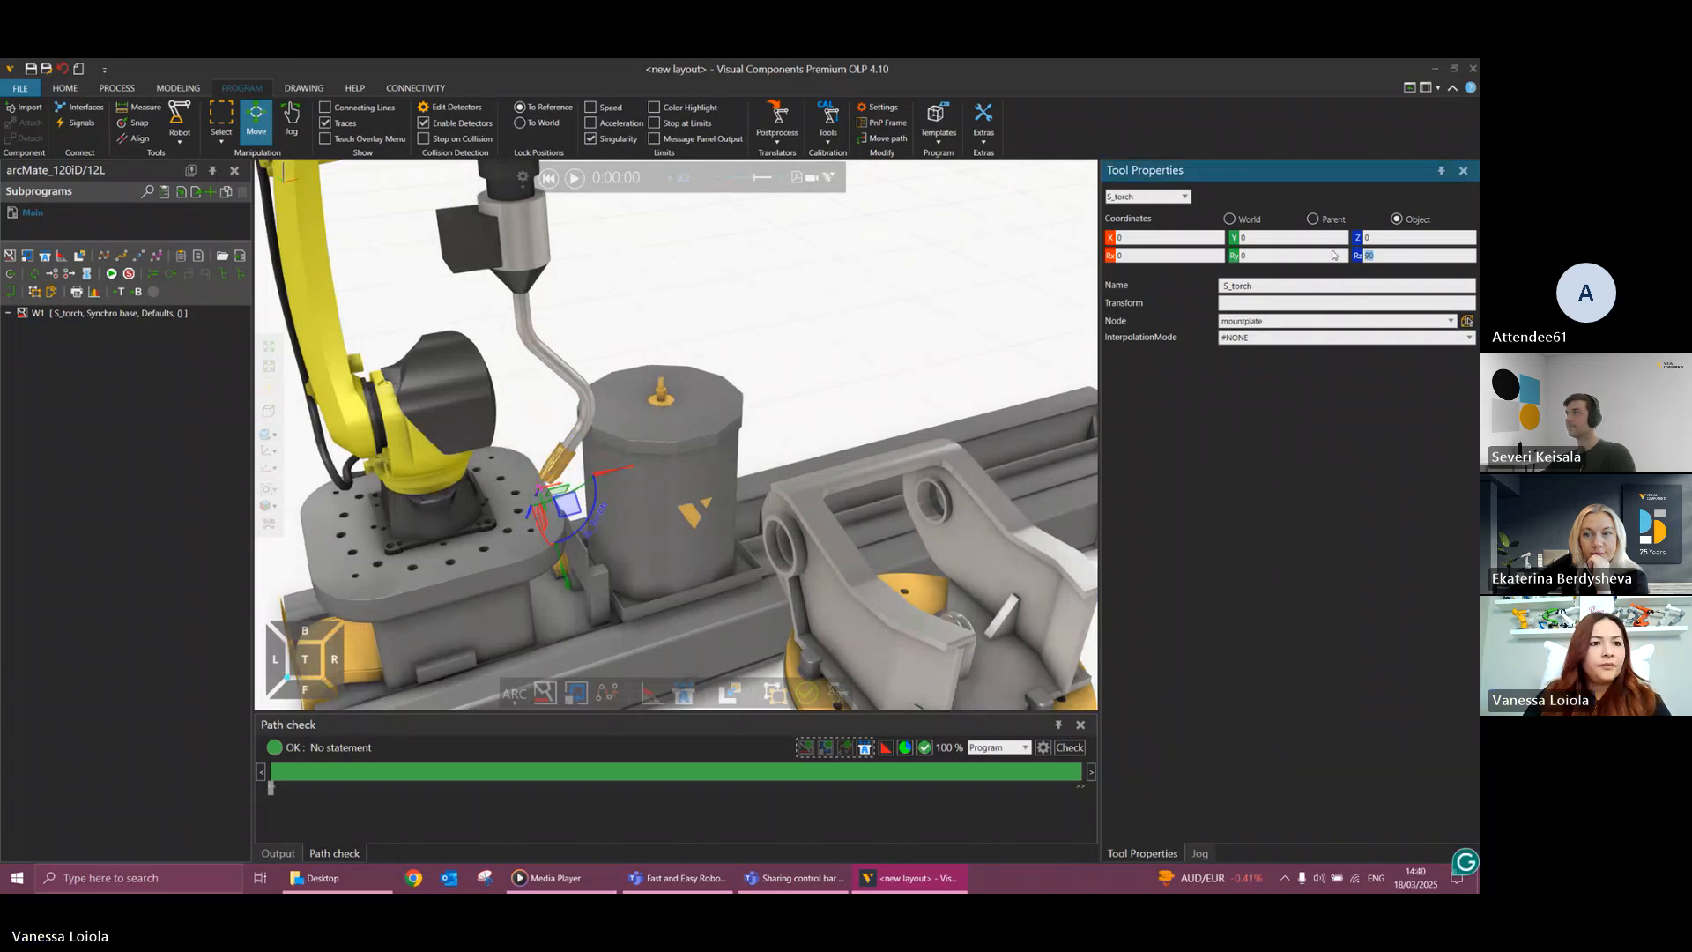
text(-90)
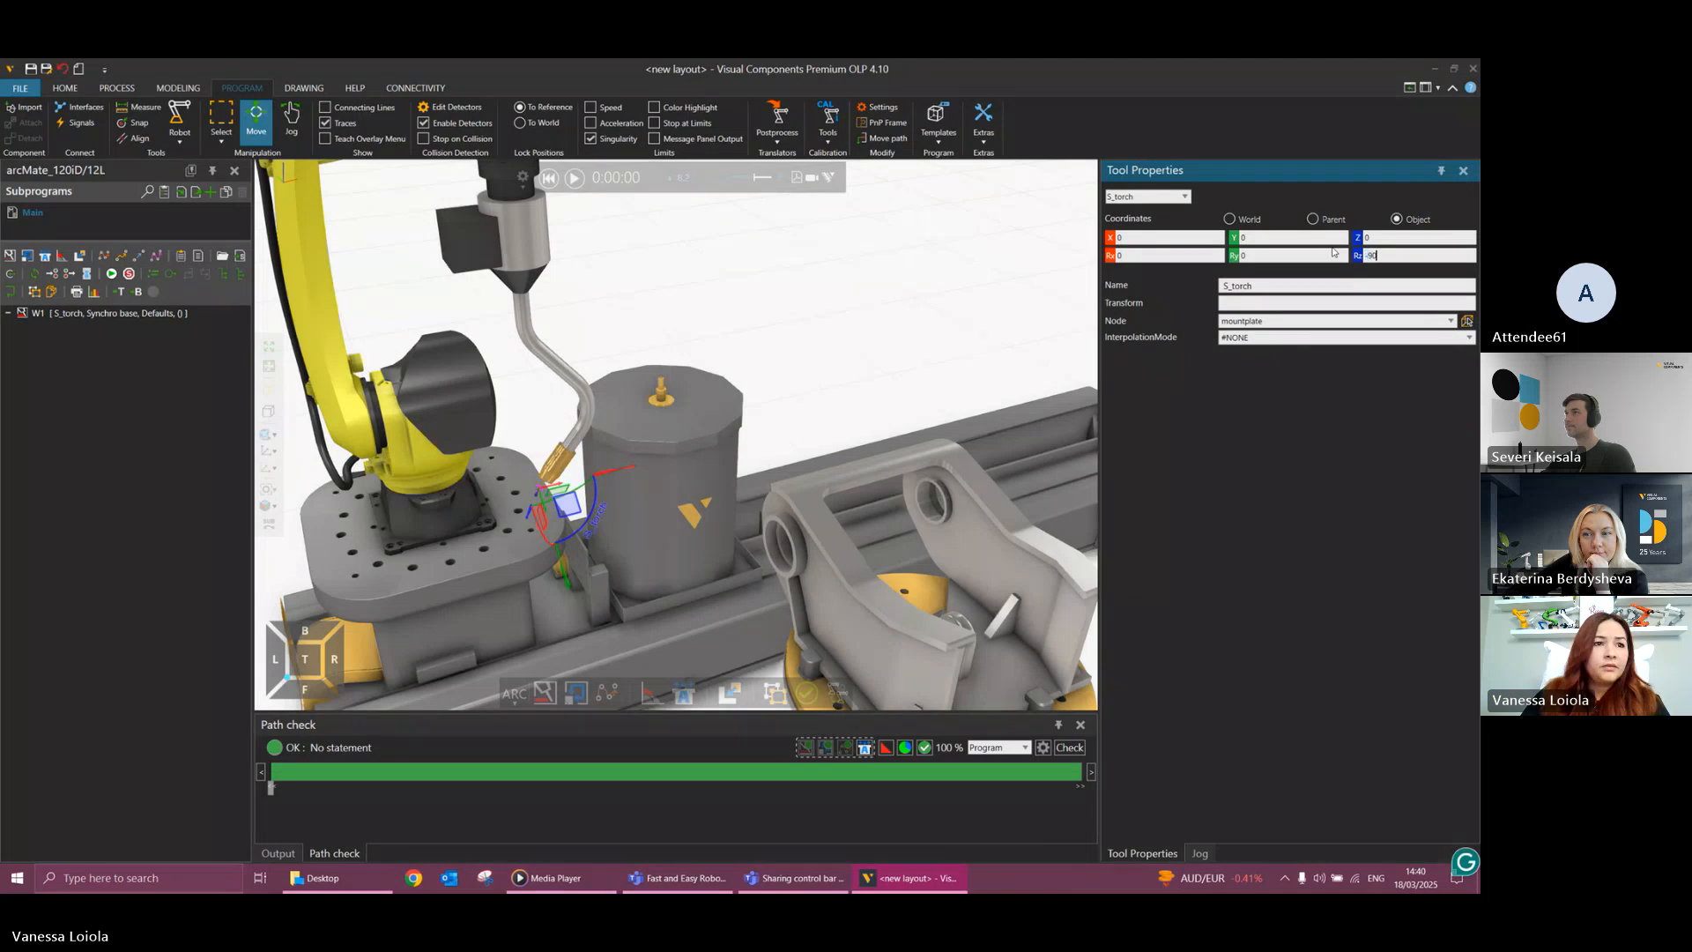
key(Return)
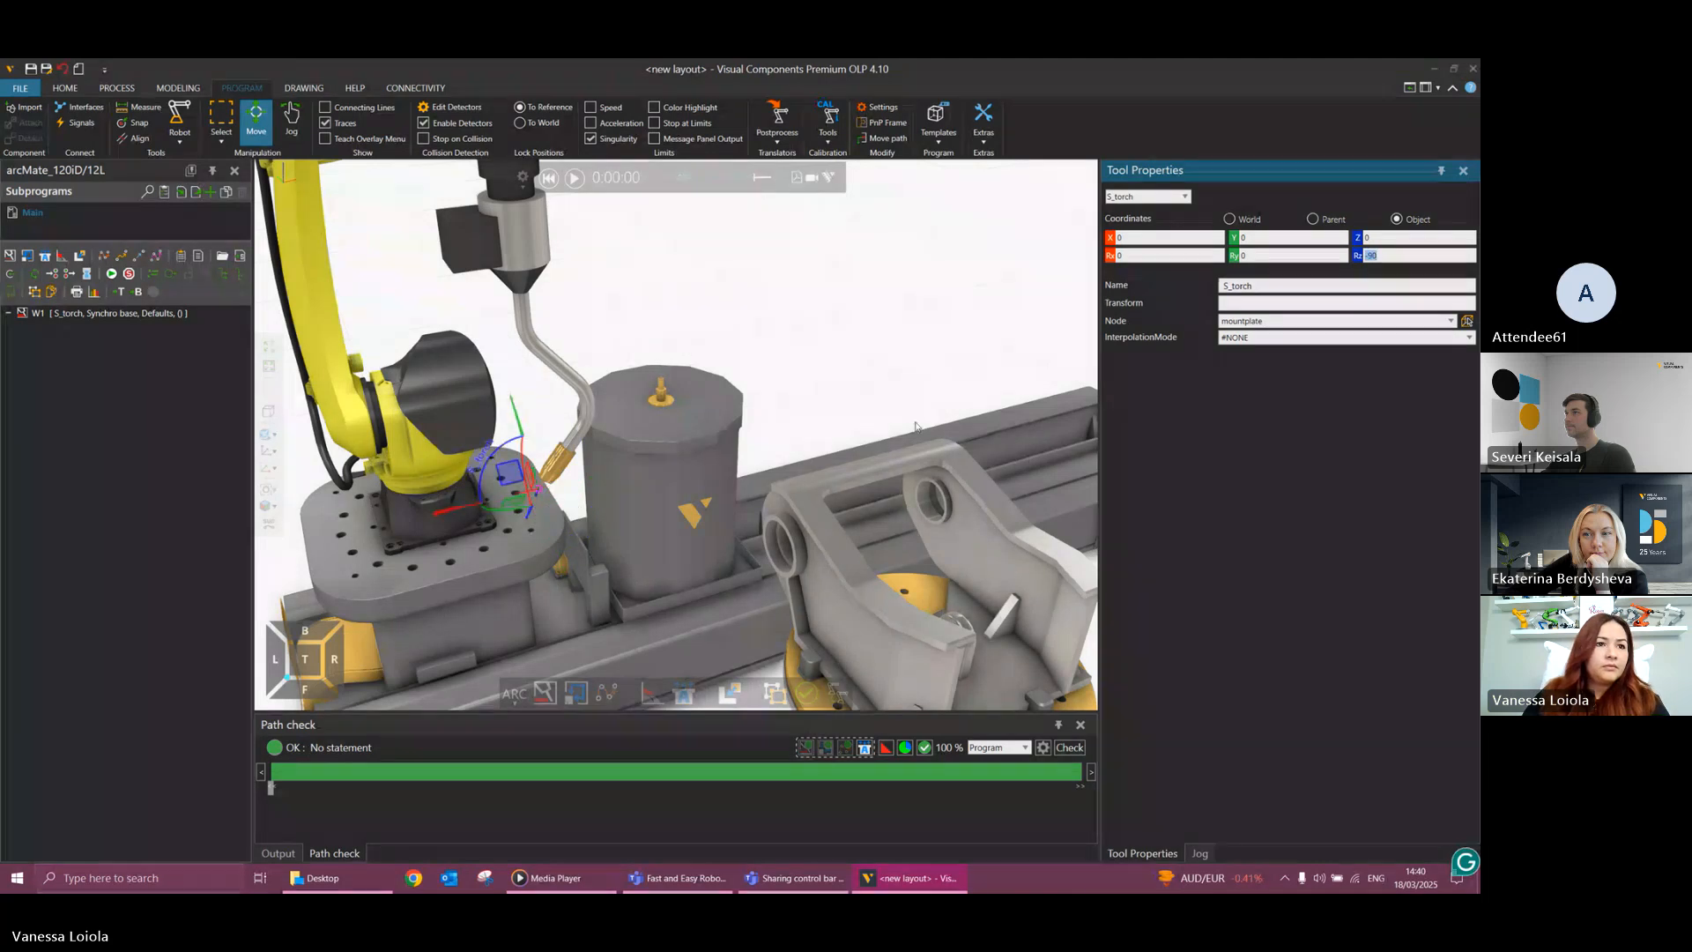
Examine the S_torch frame's position and axis directions relative to the weld gun's wire tip from several viewpoints.
scroll(703, 451, down, 5)
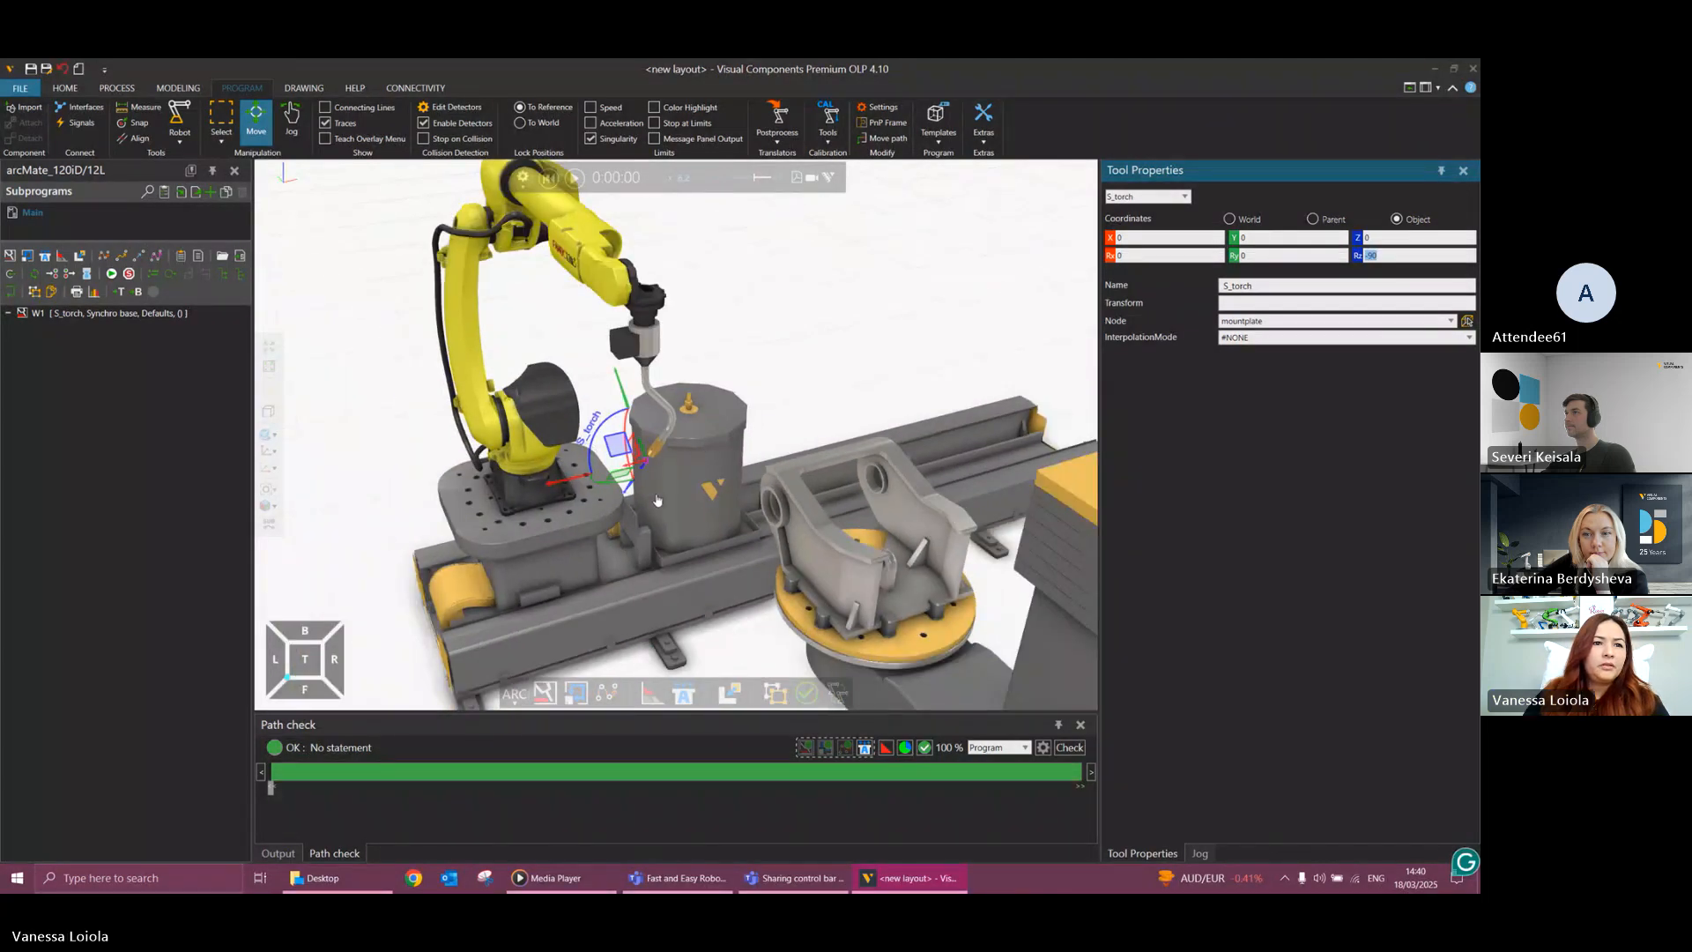
mouse_move(657, 500)
right_down()
mouse_move(680, 508)
mouse_move(653, 495)
right_up()
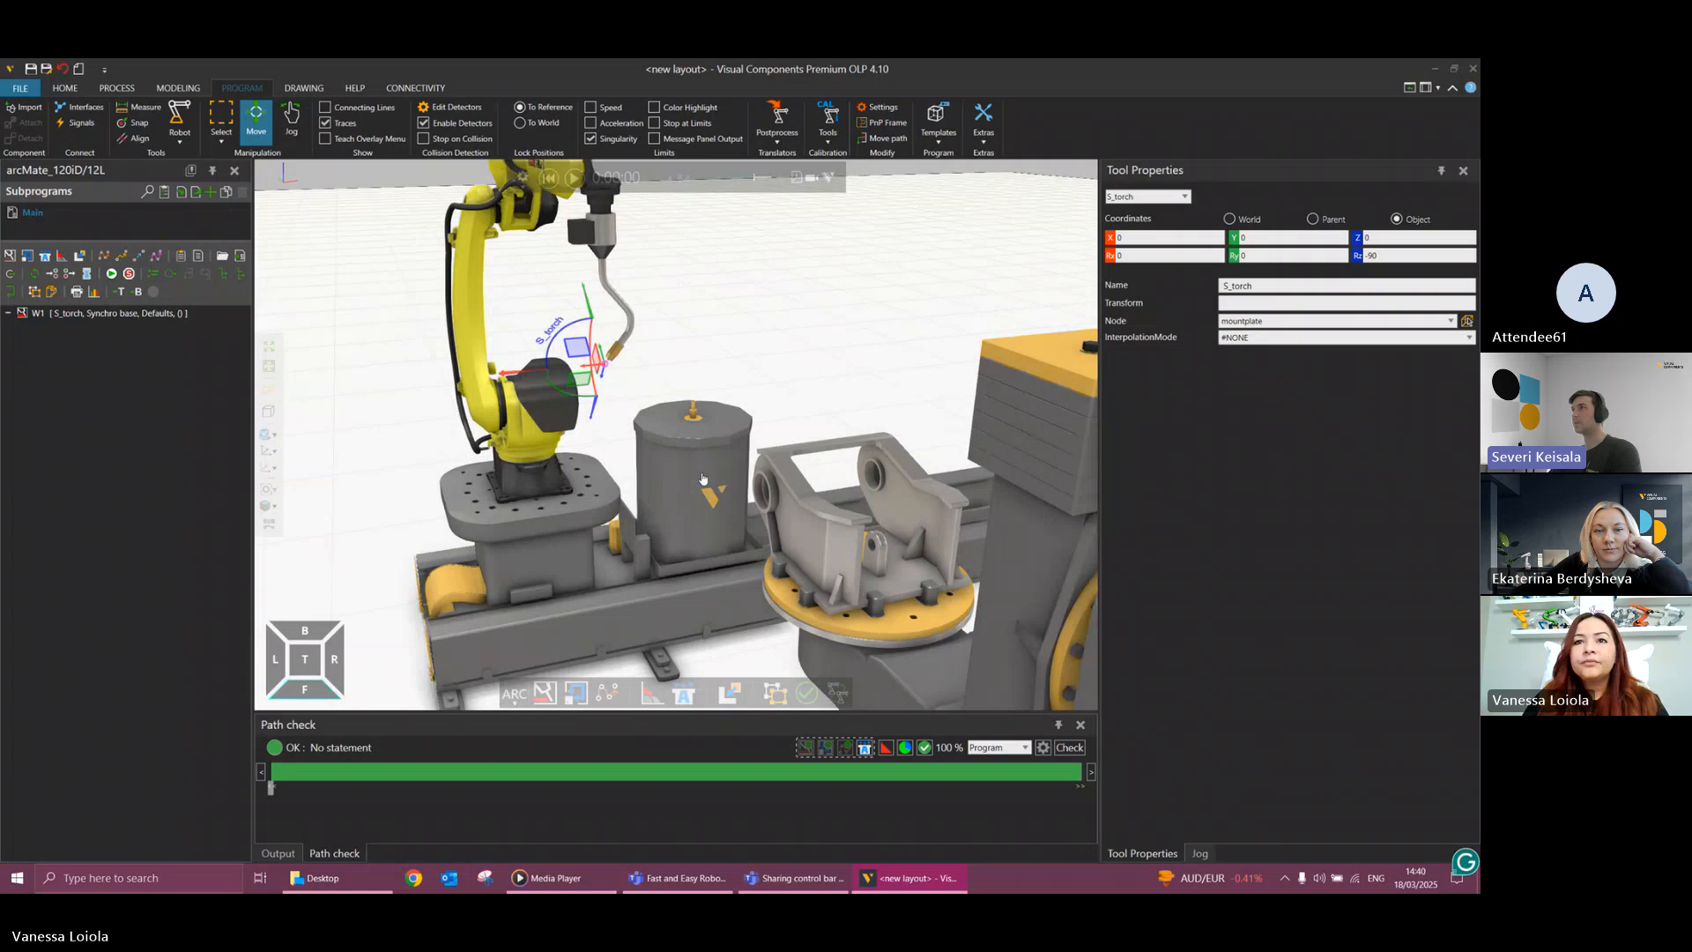
scroll(533, 404, up, 3)
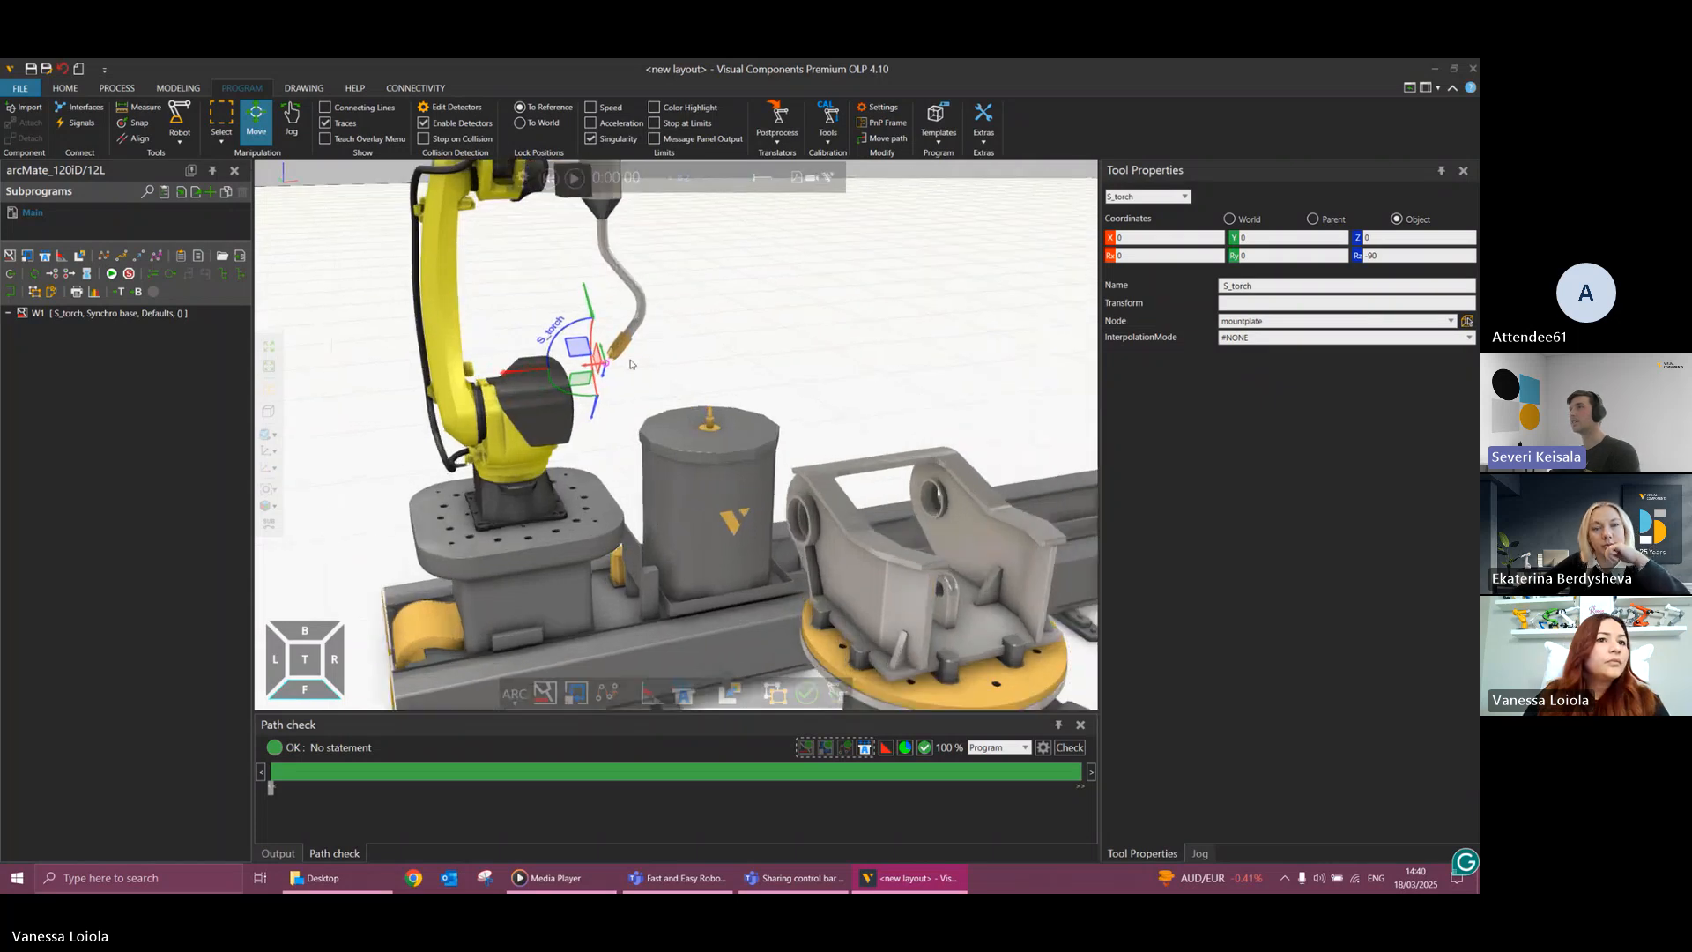
scroll(646, 339, up, 5)
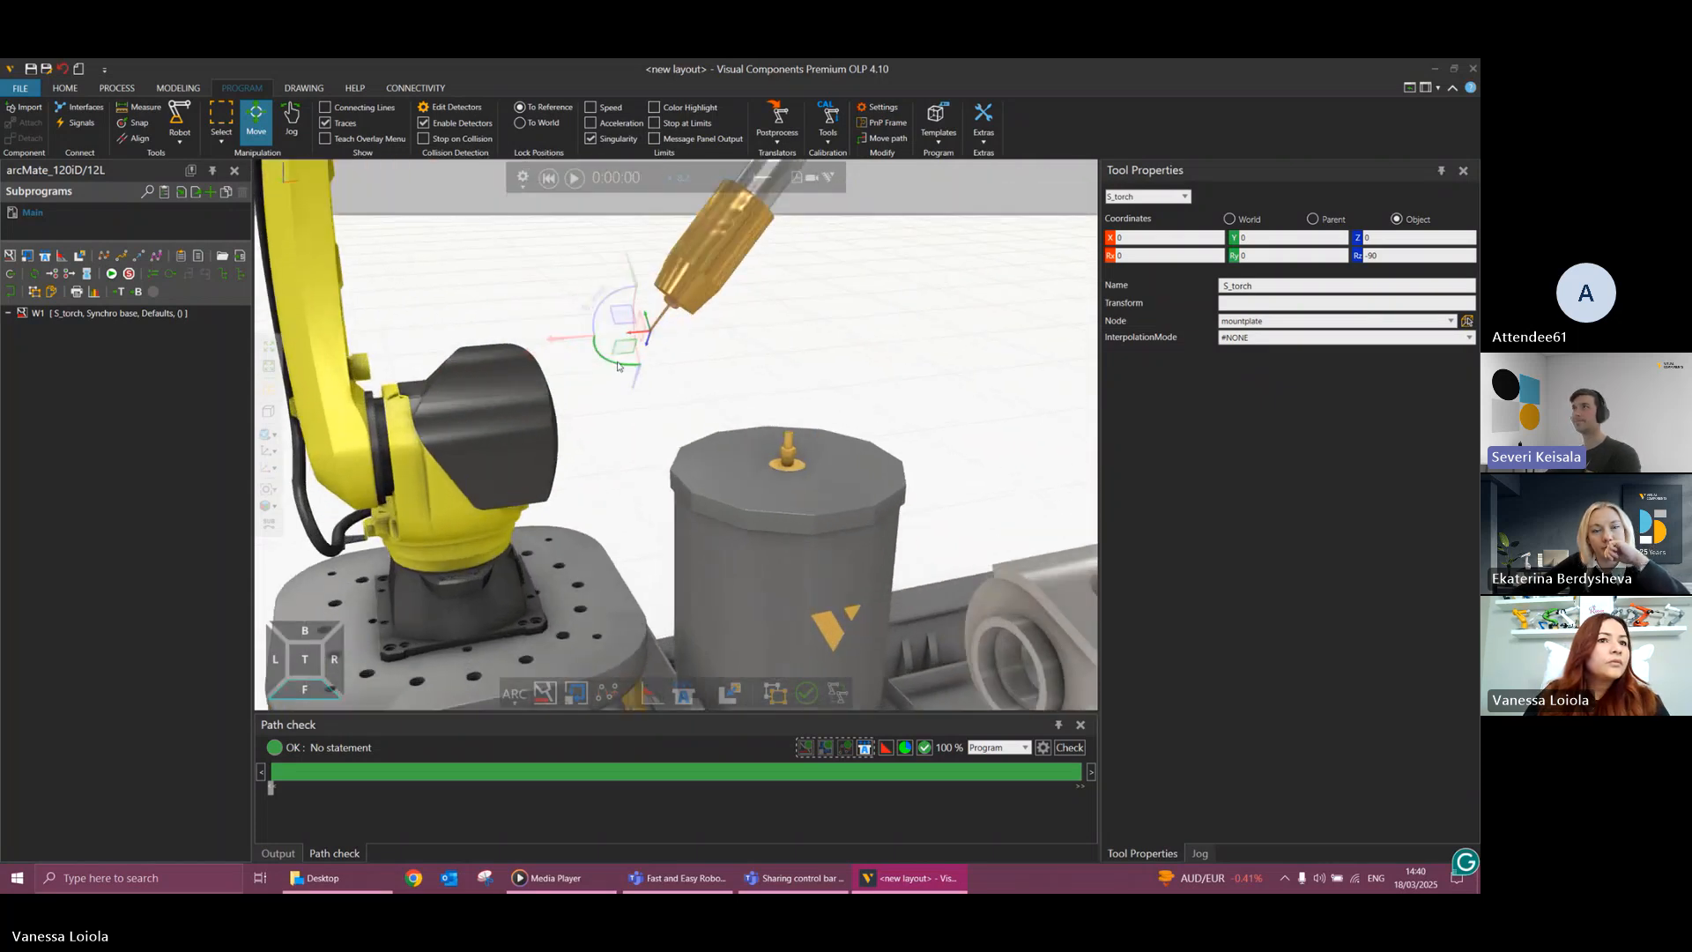
scroll(646, 339, up, 2)
scroll(691, 338, down, 3)
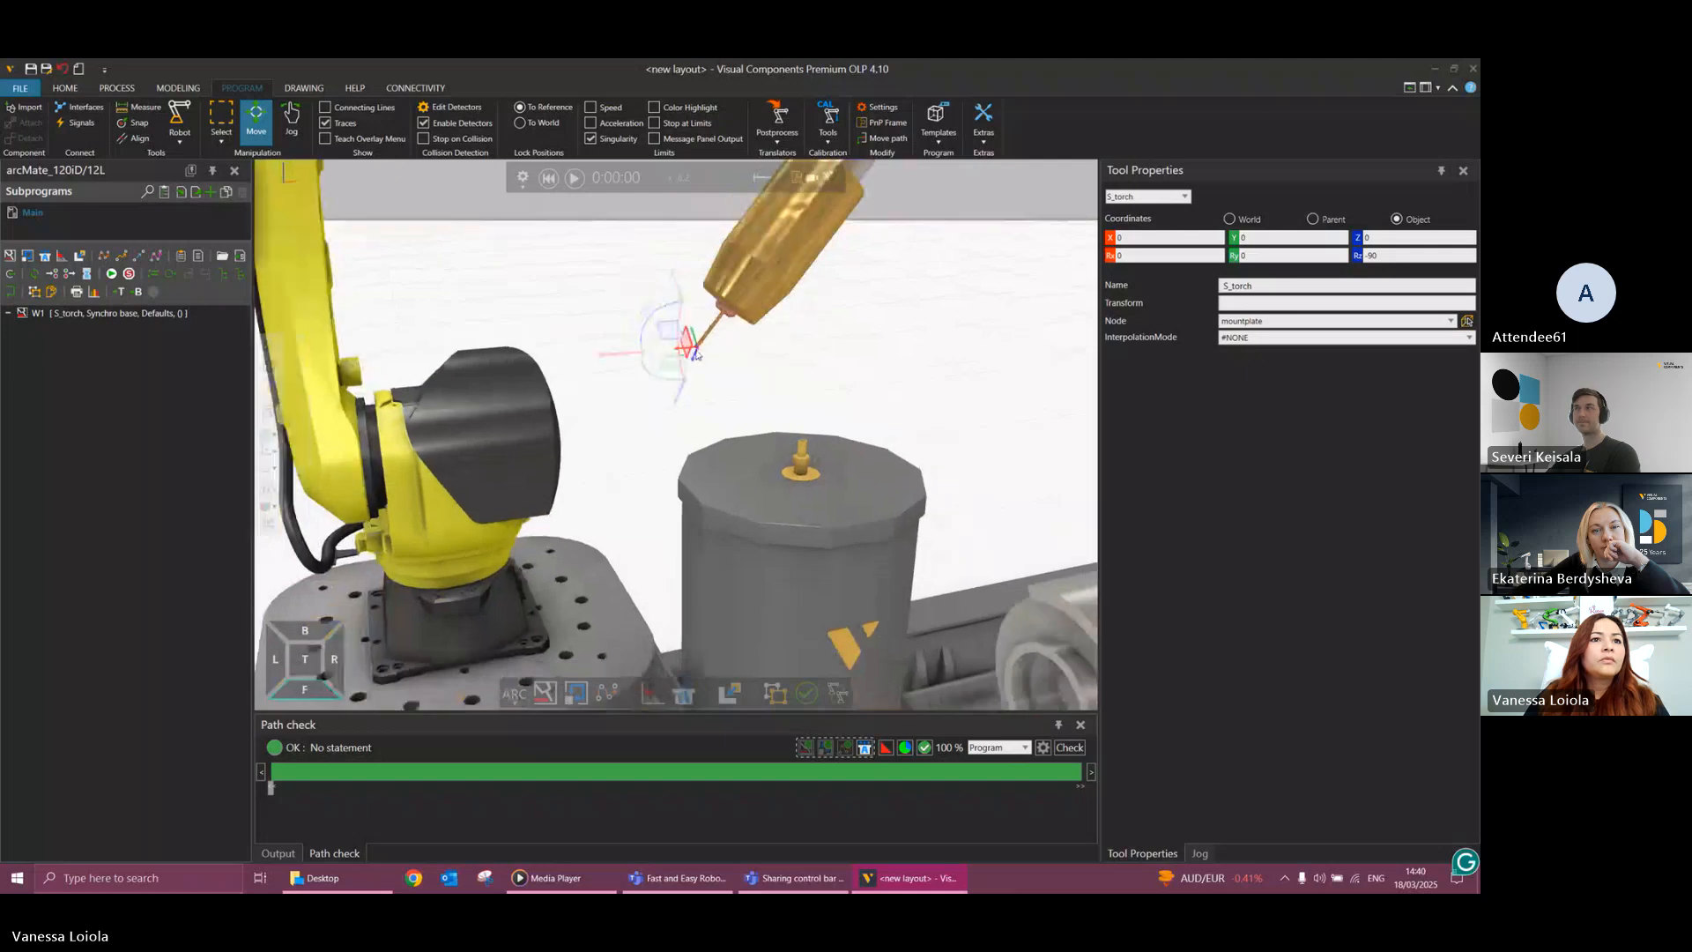
right_drag(677, 342, 803, 392)
scroll(805, 395, down, 6)
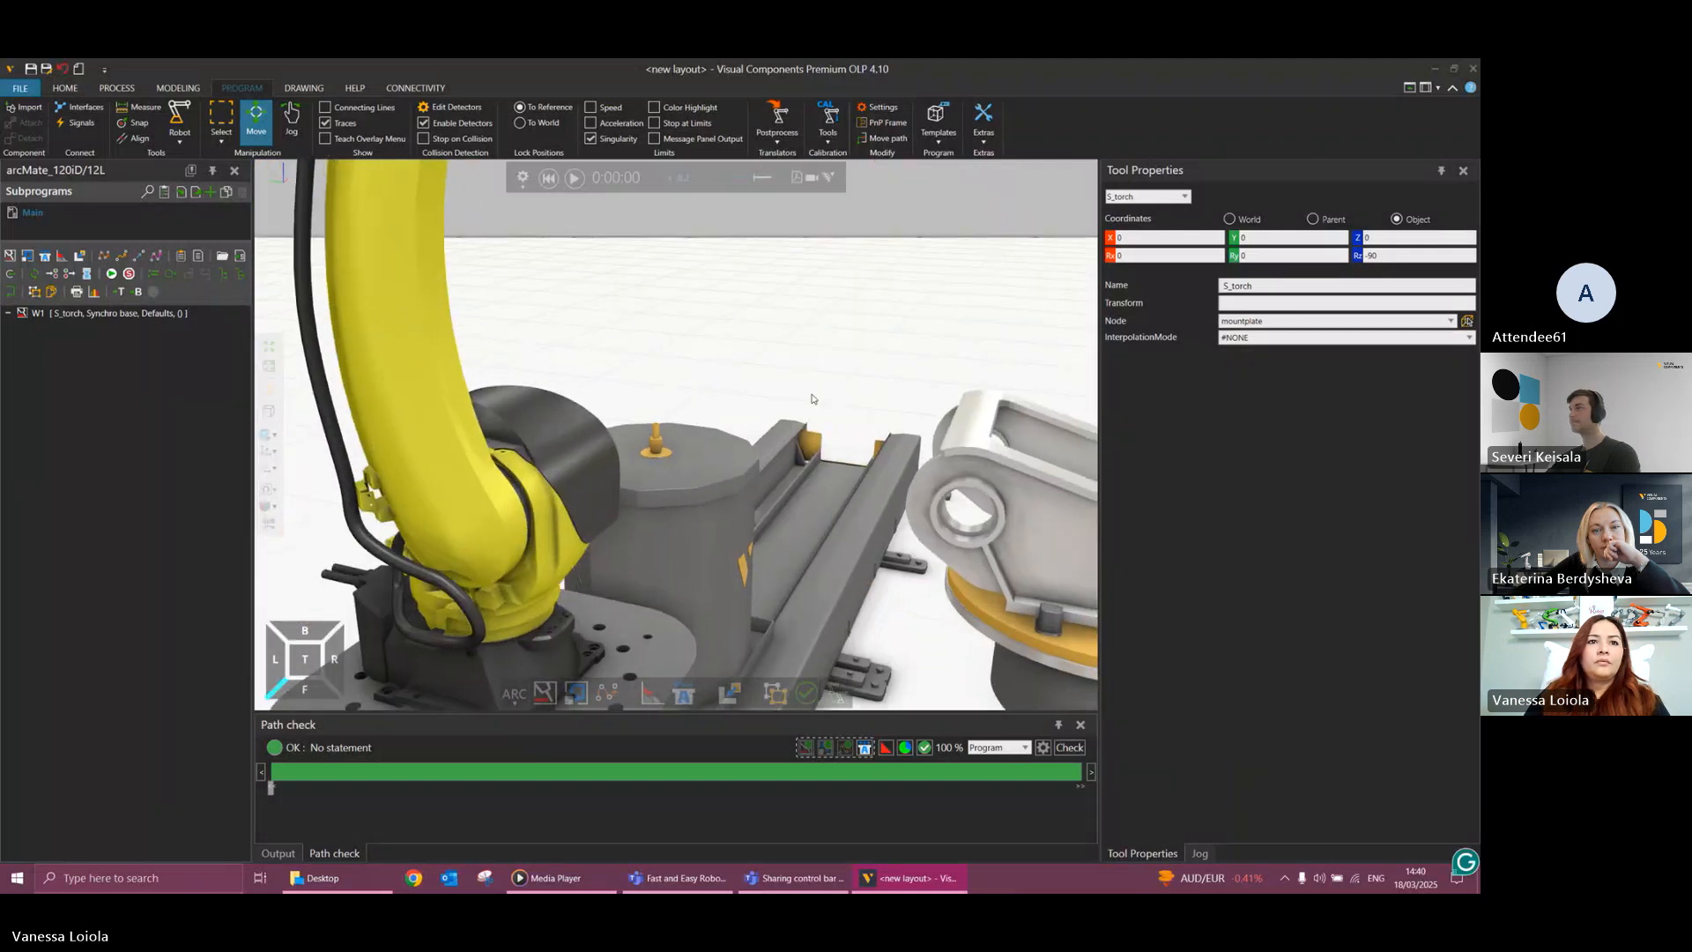
right_drag(1044, 379, 1035, 267)
scroll(1035, 267, up, 5)
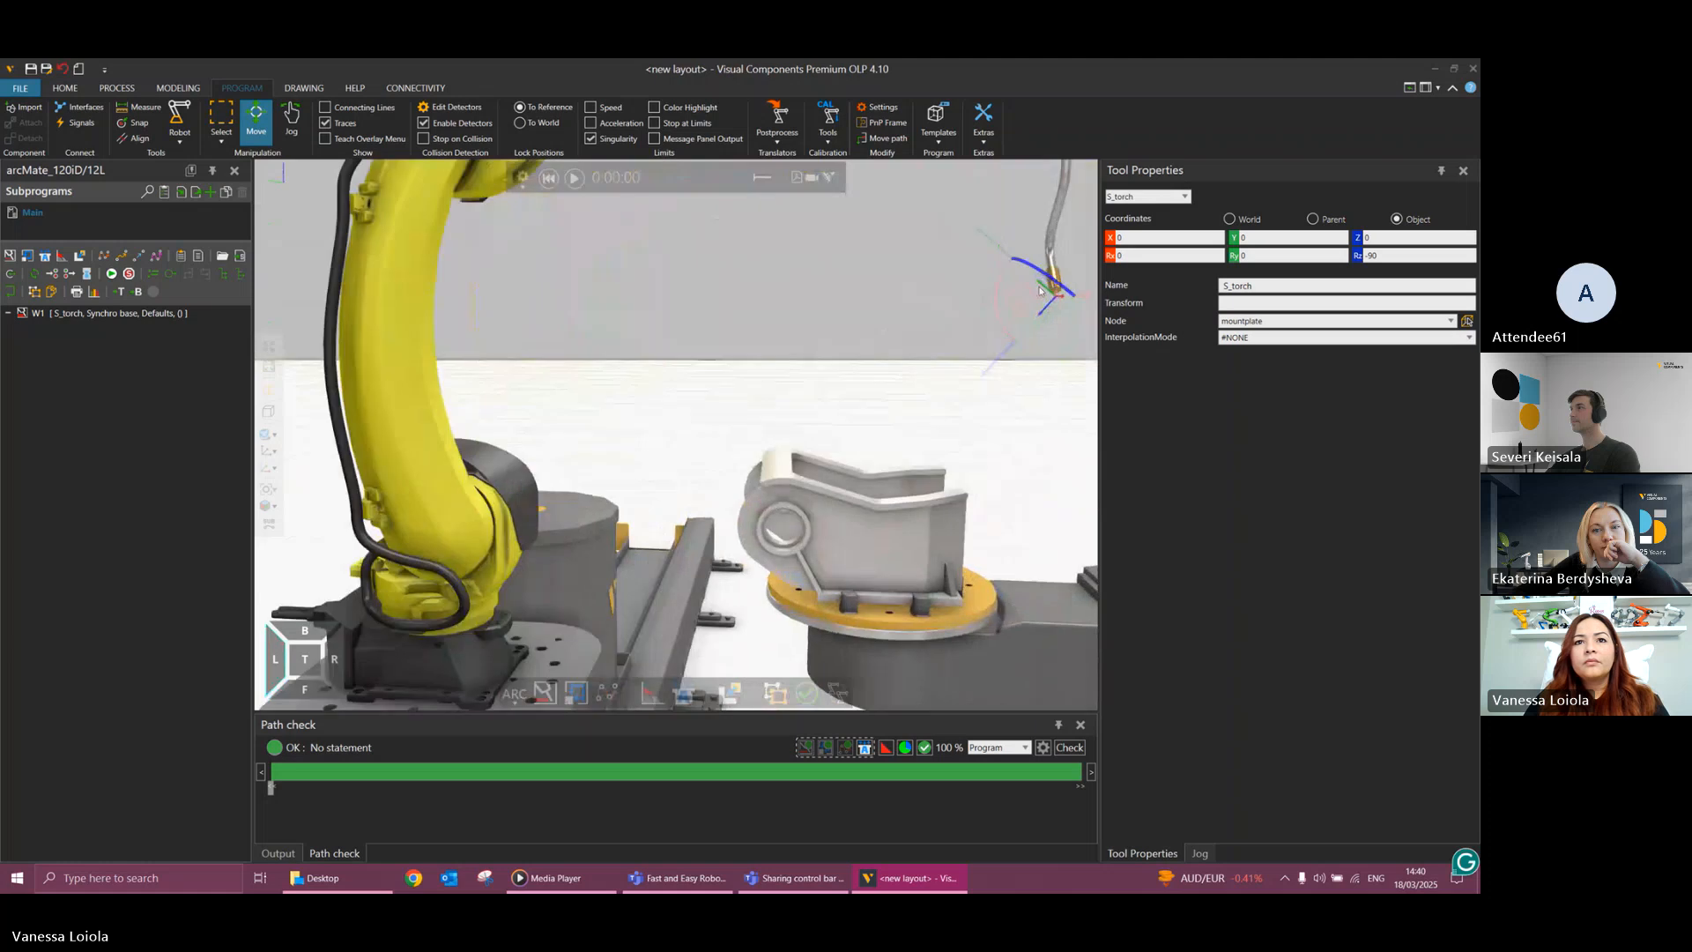
scroll(1063, 293, up, 3)
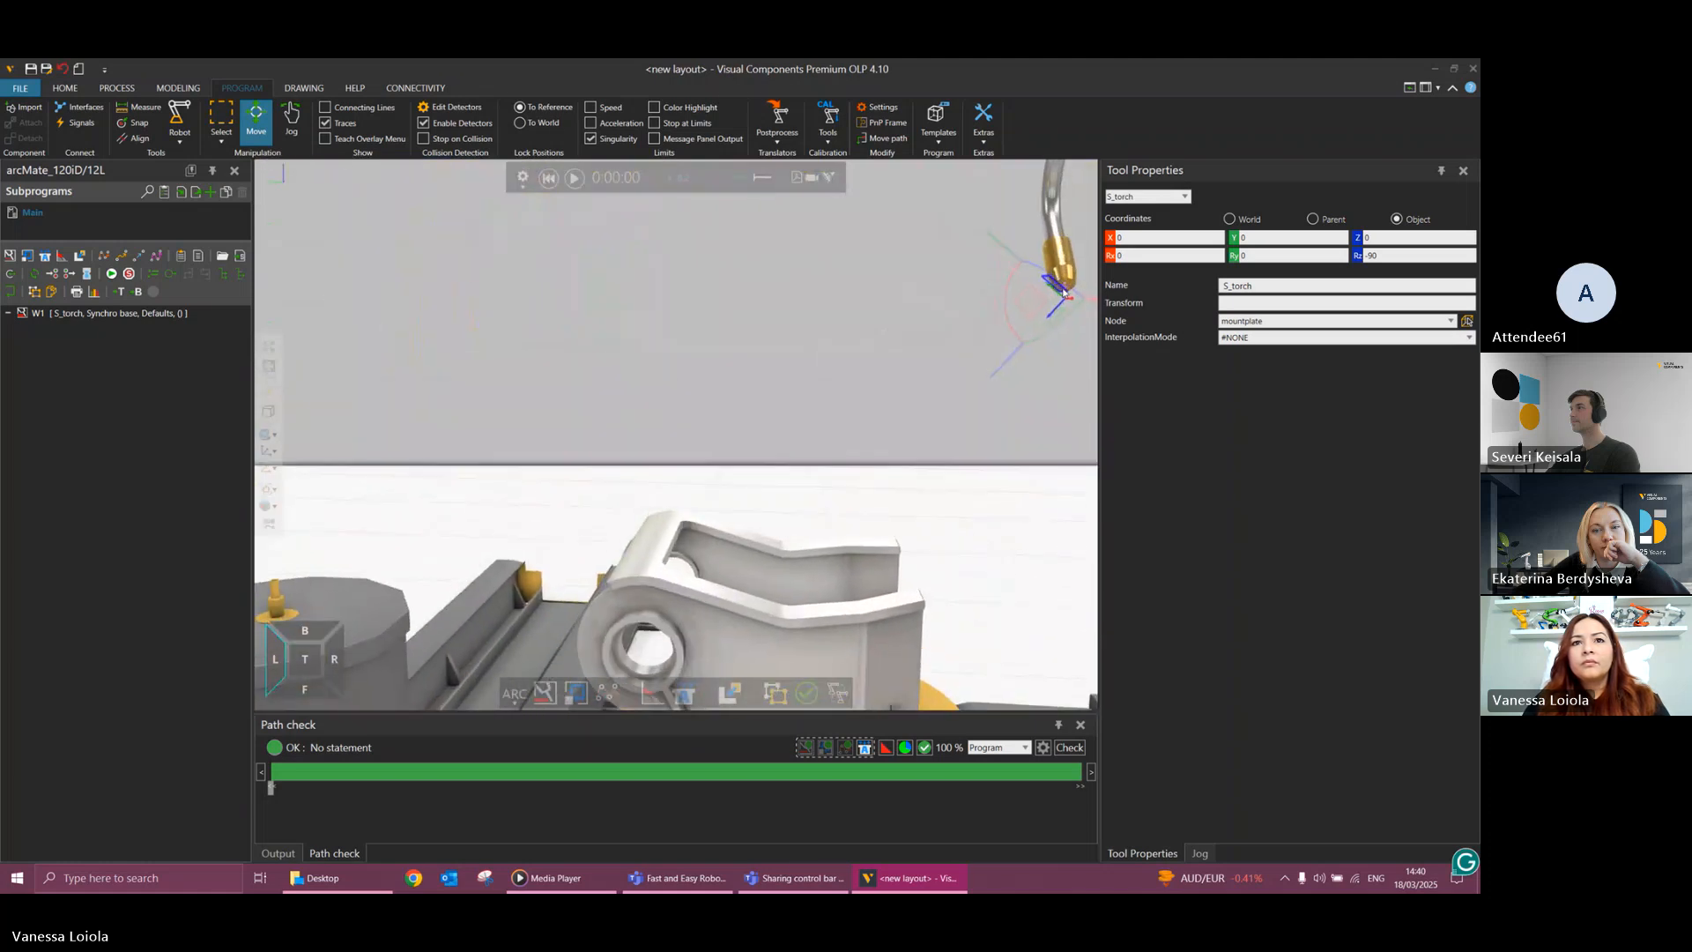
middle_drag(937, 388, 793, 433)
right_drag(1008, 342, 967, 366)
scroll(965, 362, up, 4)
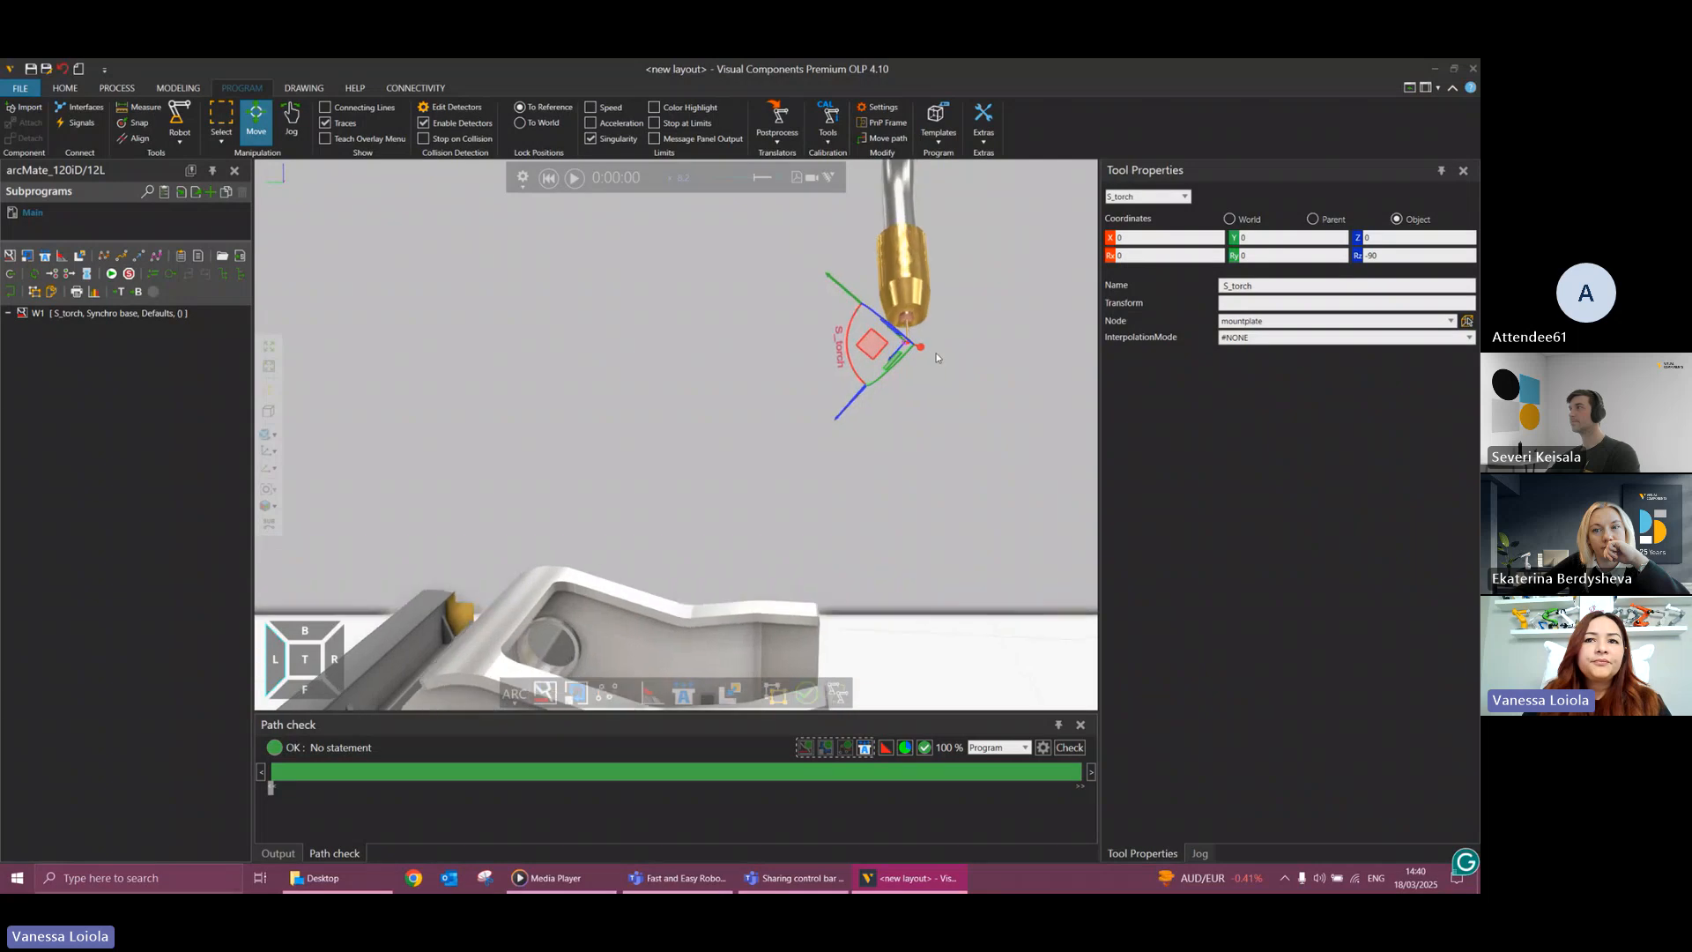
Snap the S_torch tool frame's position and orientation to the end edge of the weld gun's wire, aligning its +Z axis.
click(988, 355)
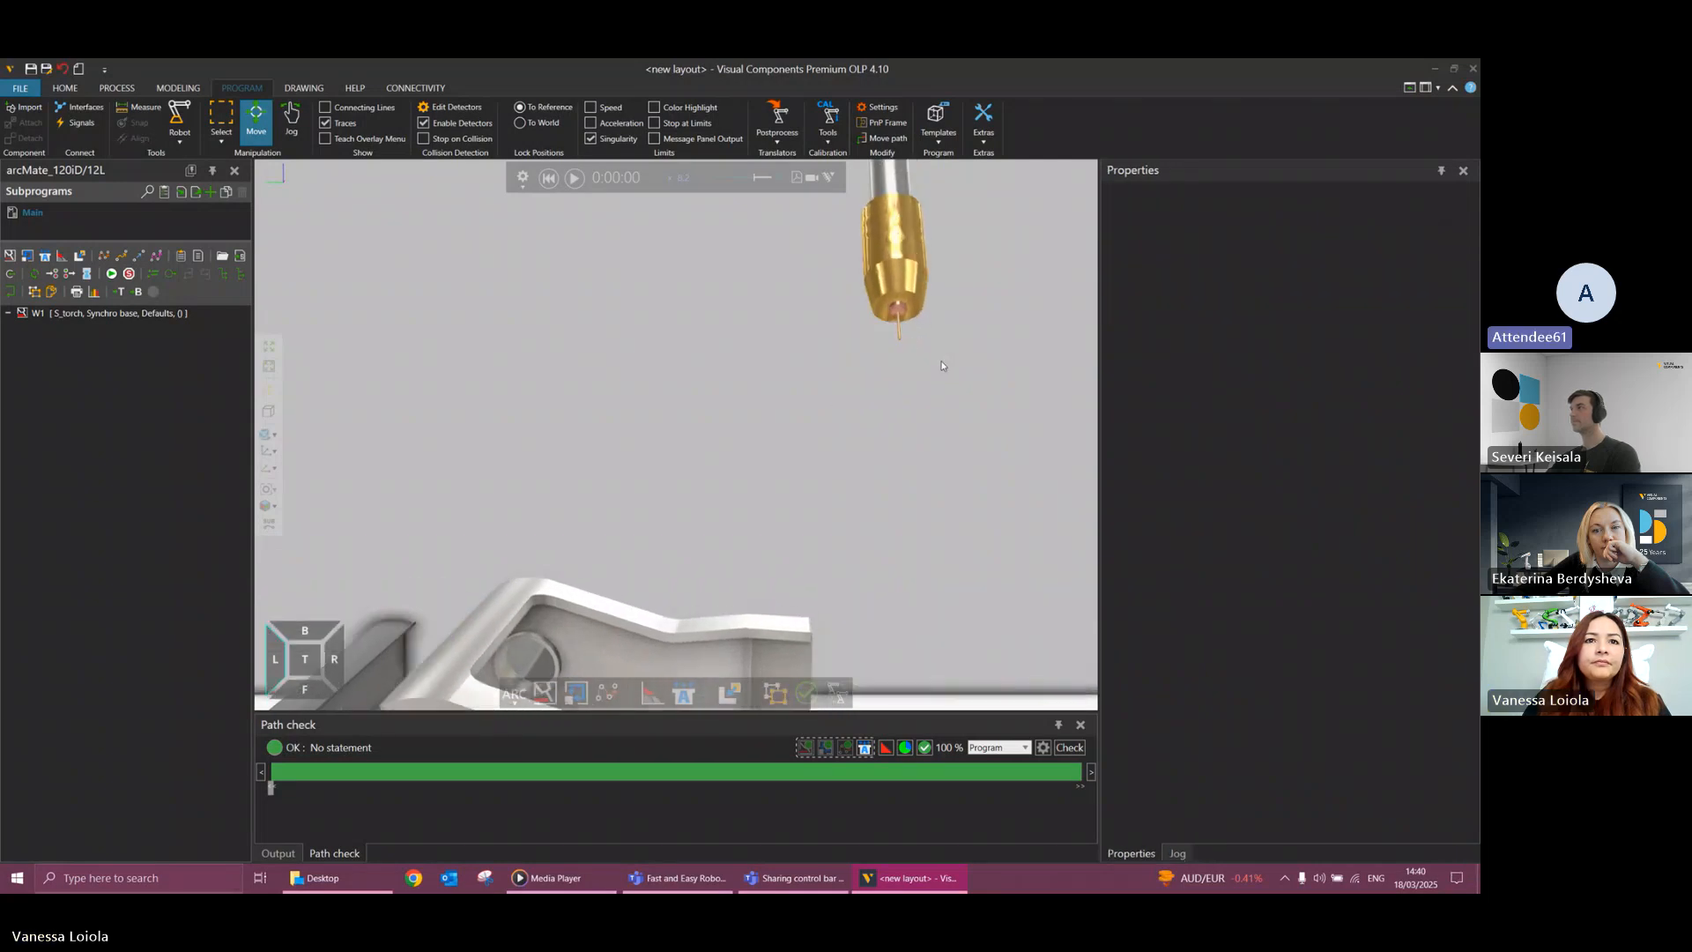
scroll(917, 339, up, 4)
scroll(922, 328, up, 2)
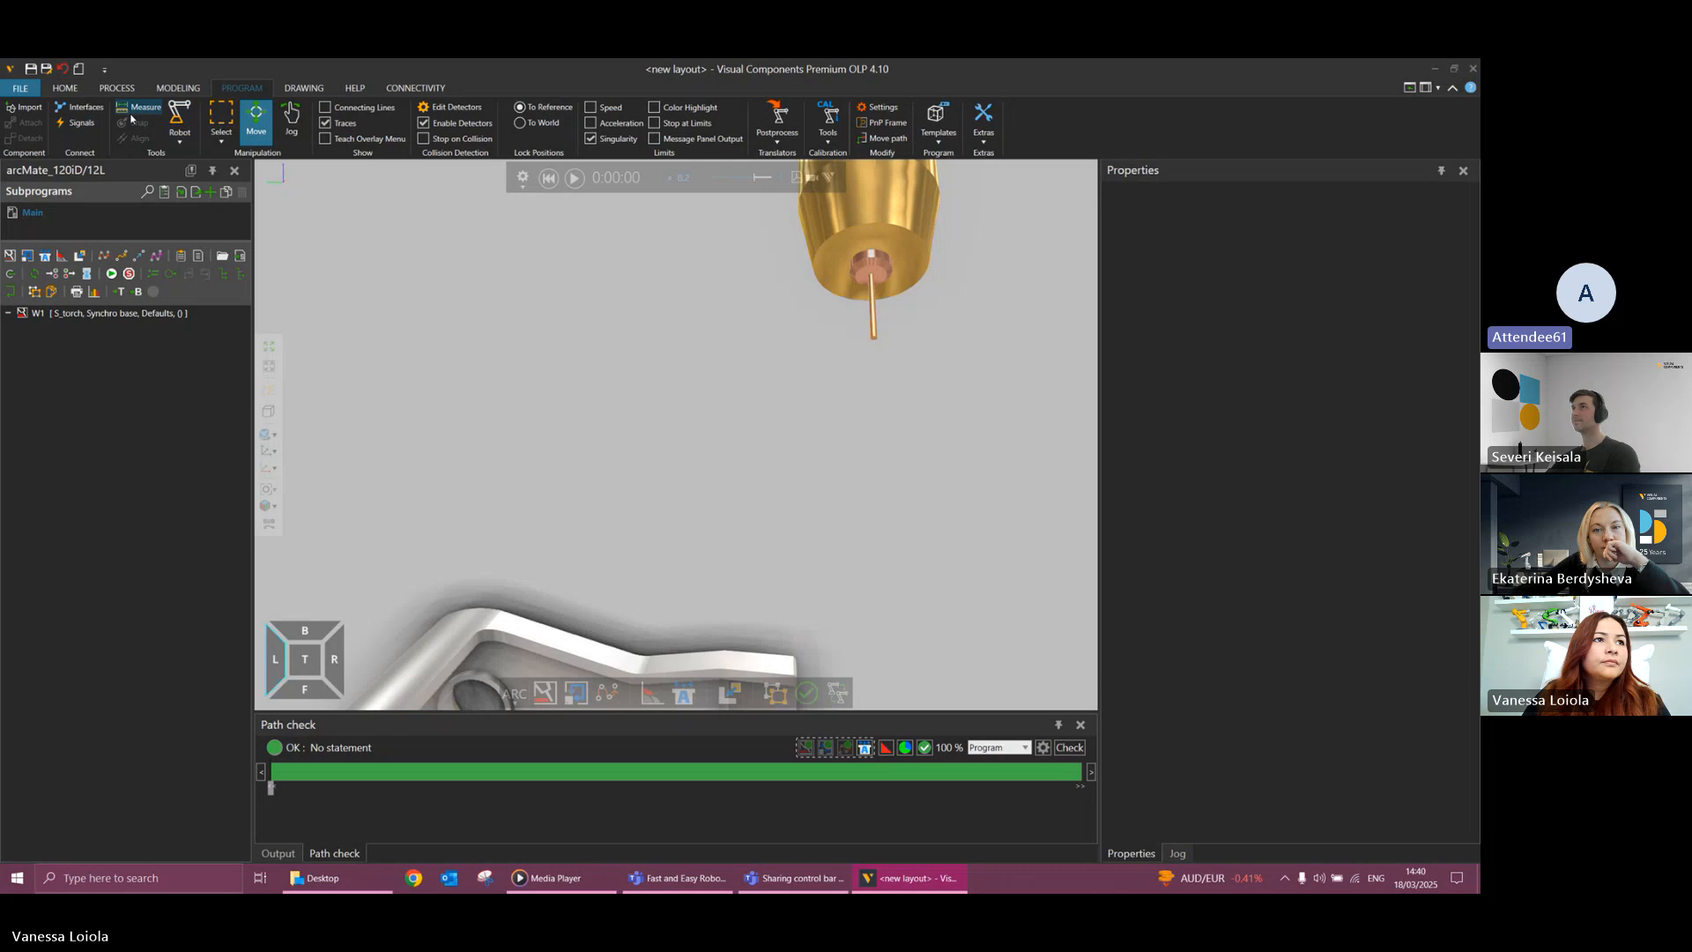
scroll(936, 367, up, 2)
scroll(918, 355, up, 2)
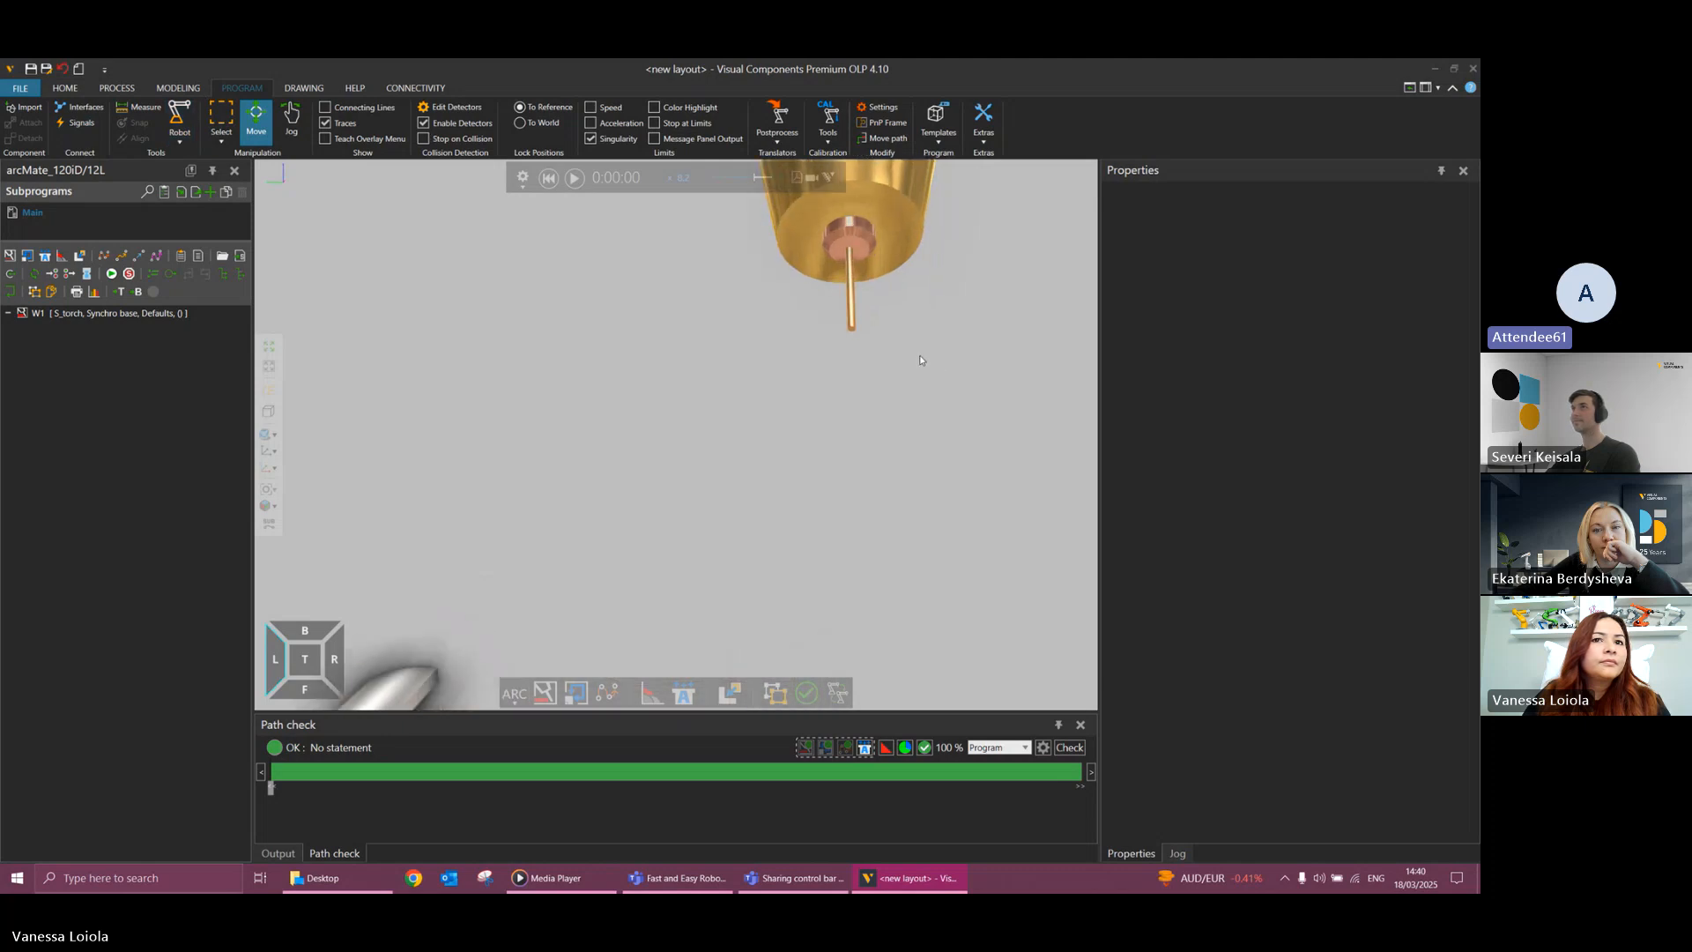
click(846, 298)
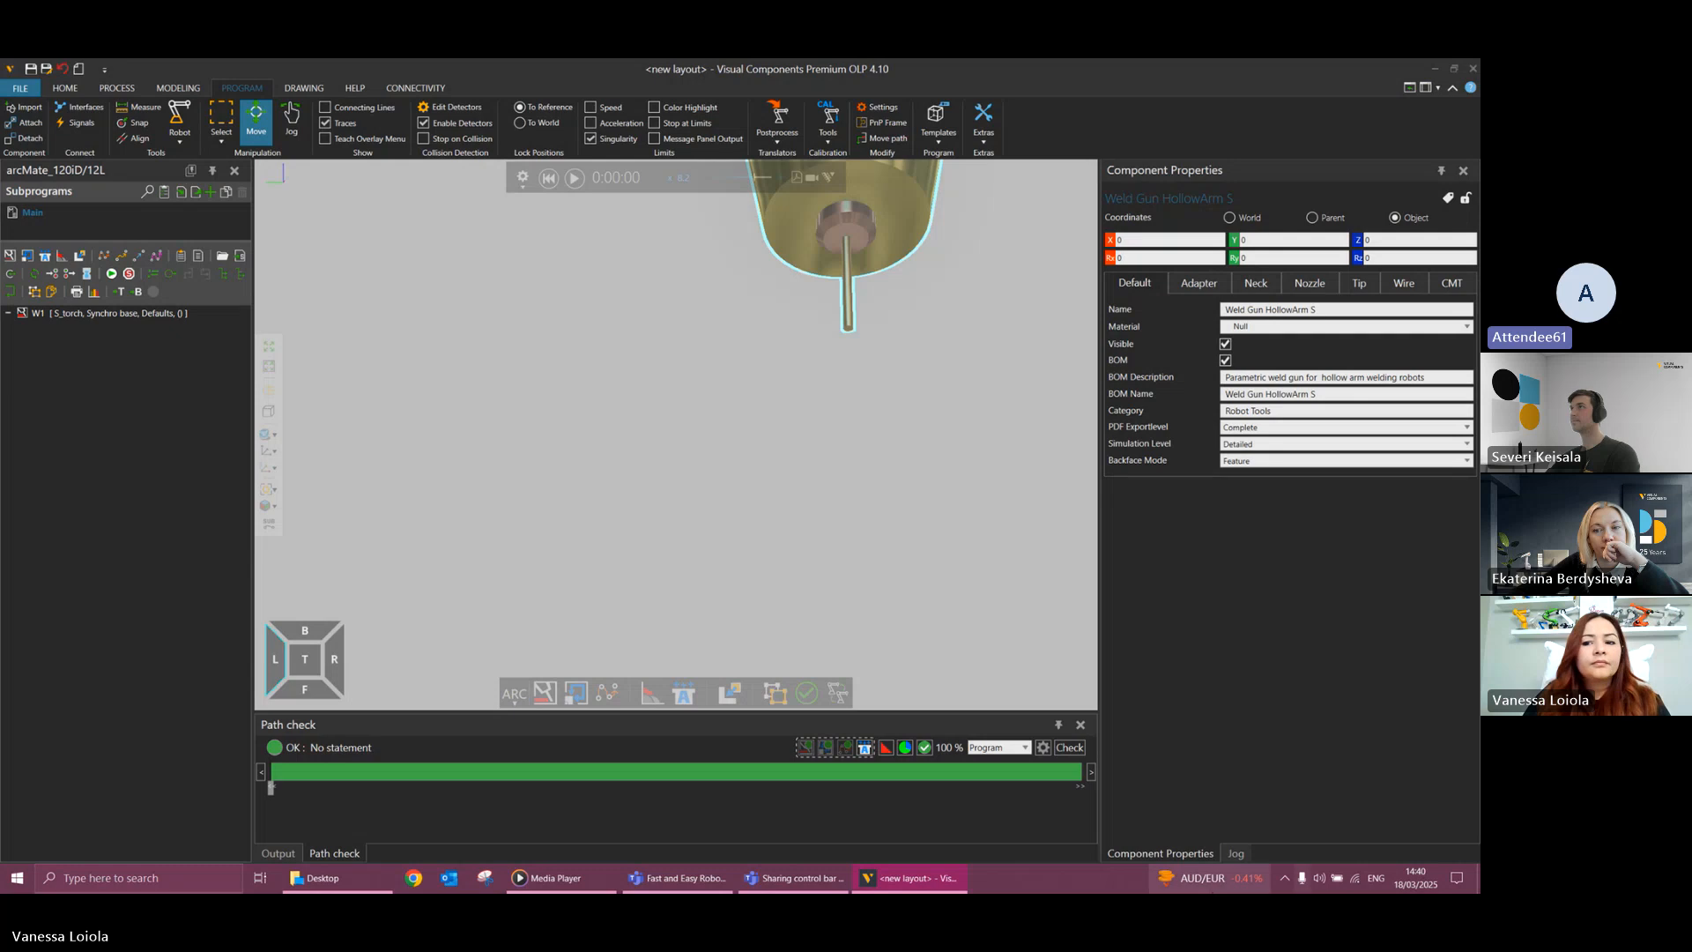
click(291, 117)
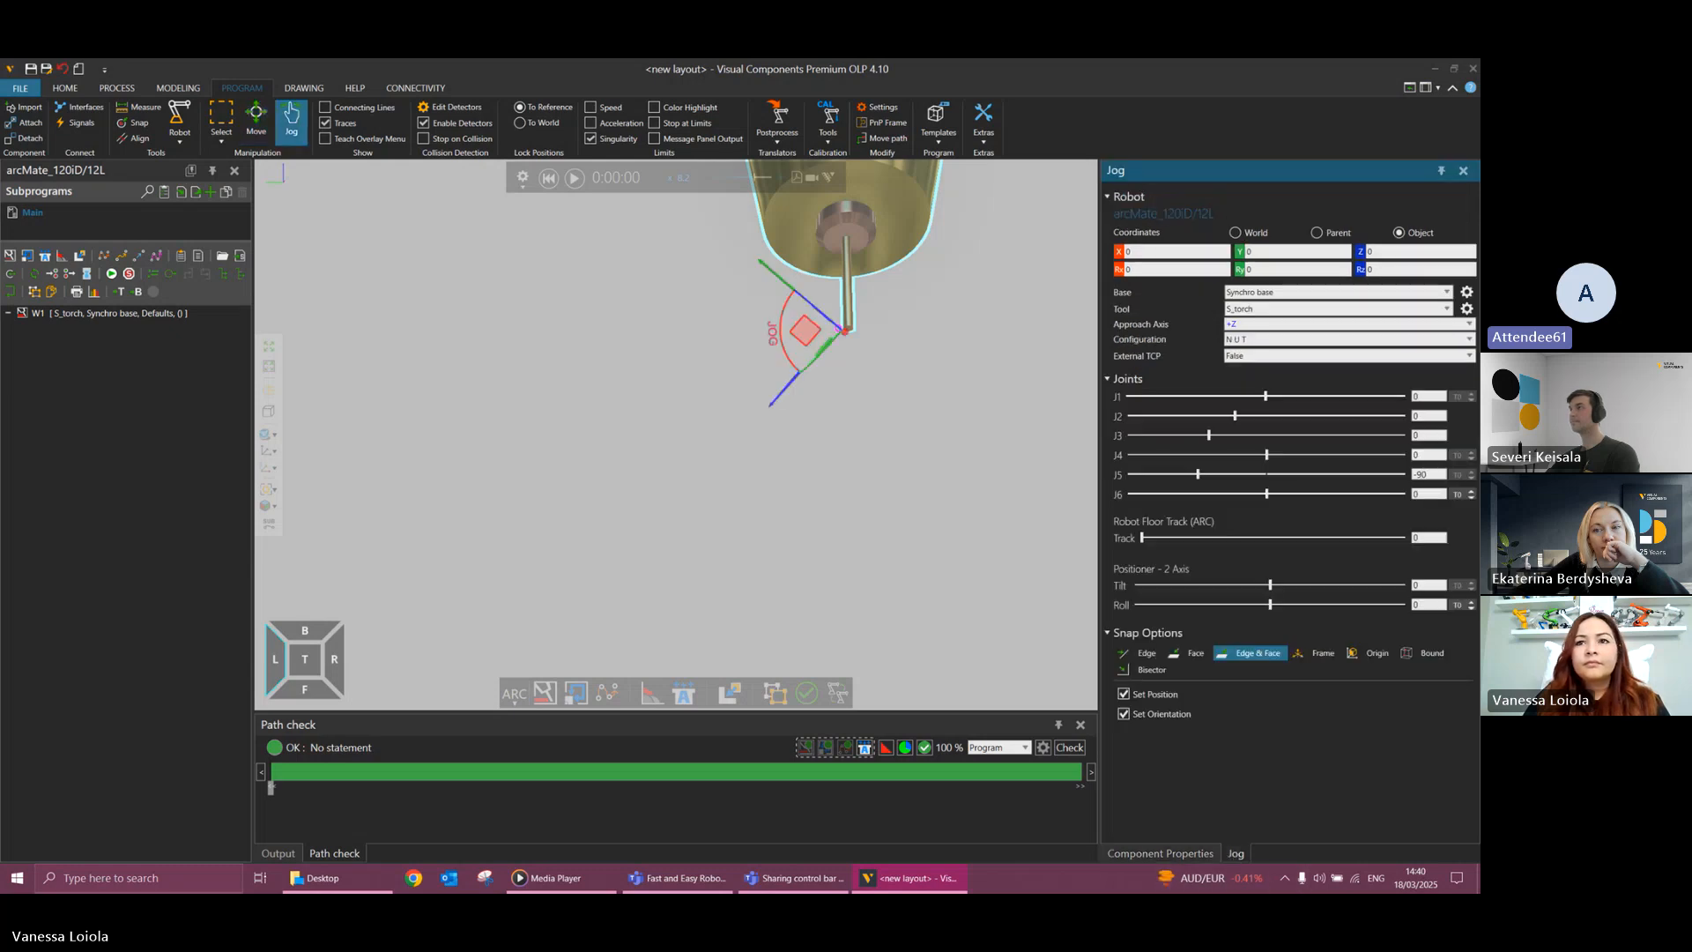
click(1467, 309)
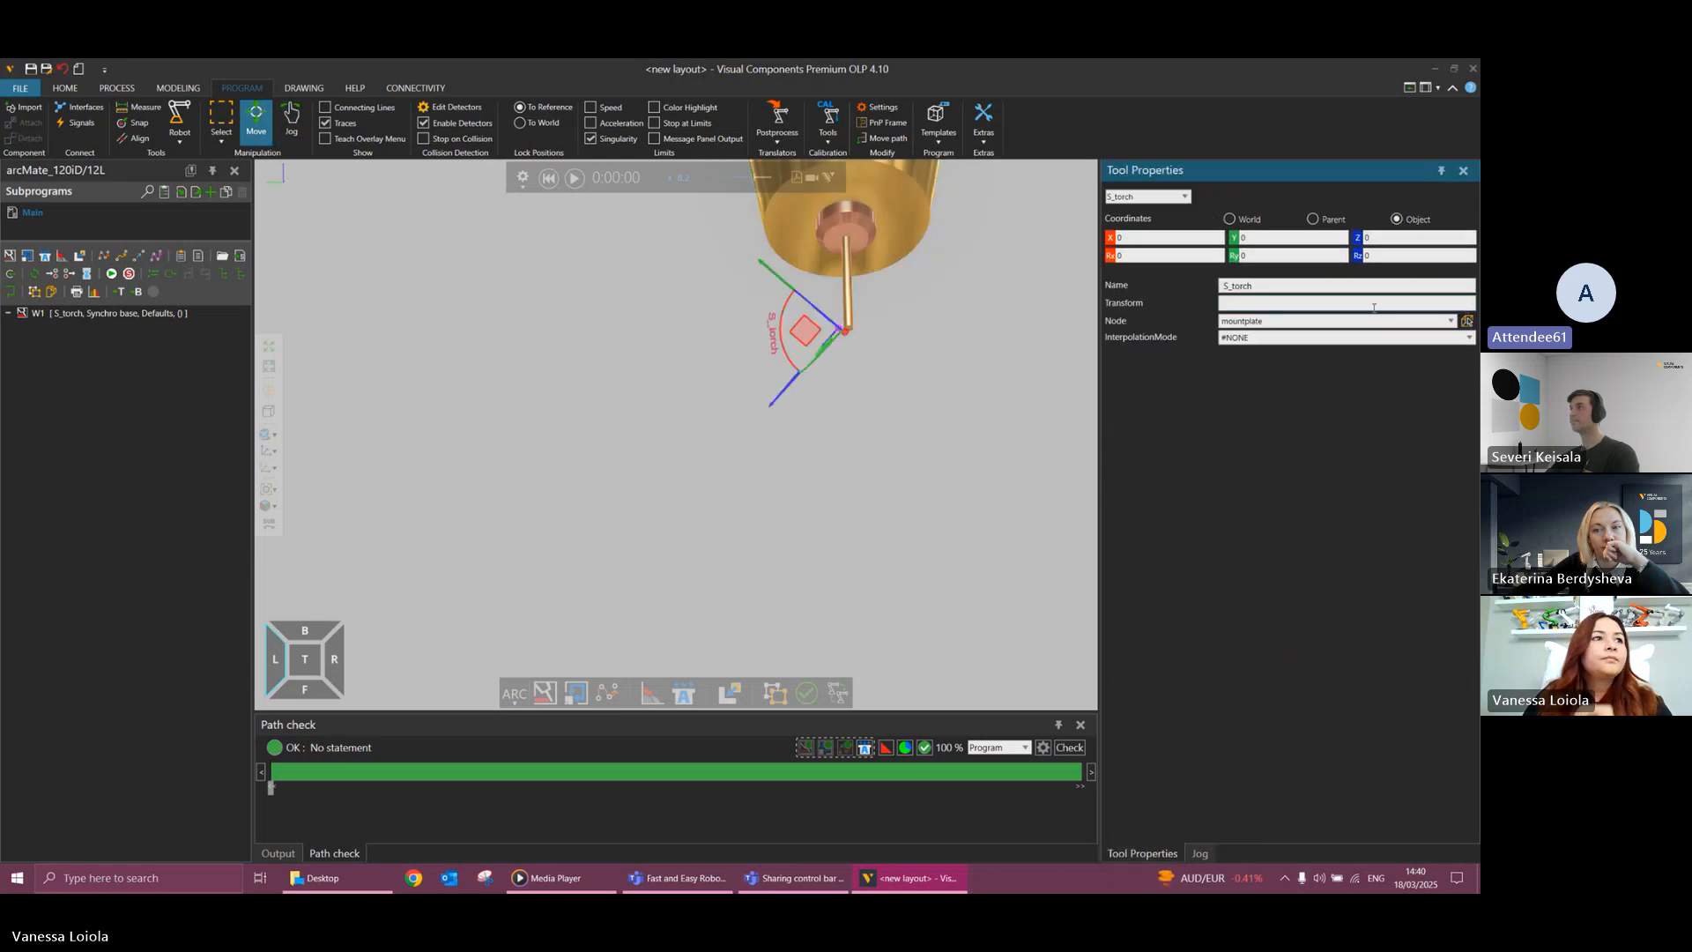
click(140, 124)
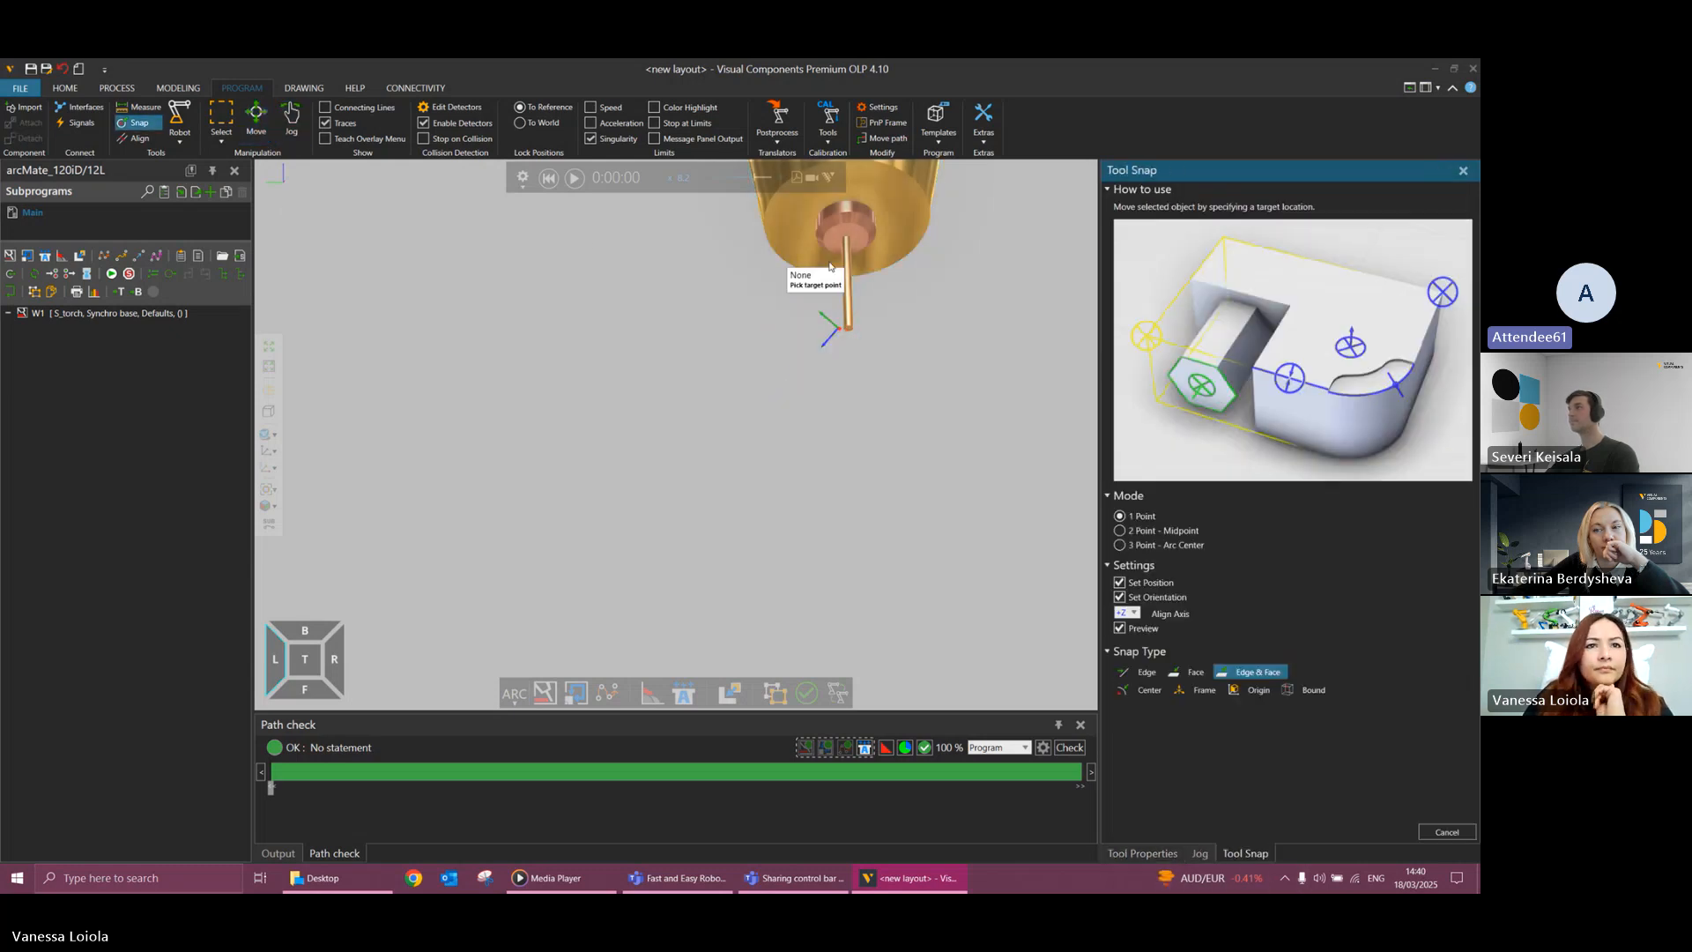
click(848, 331)
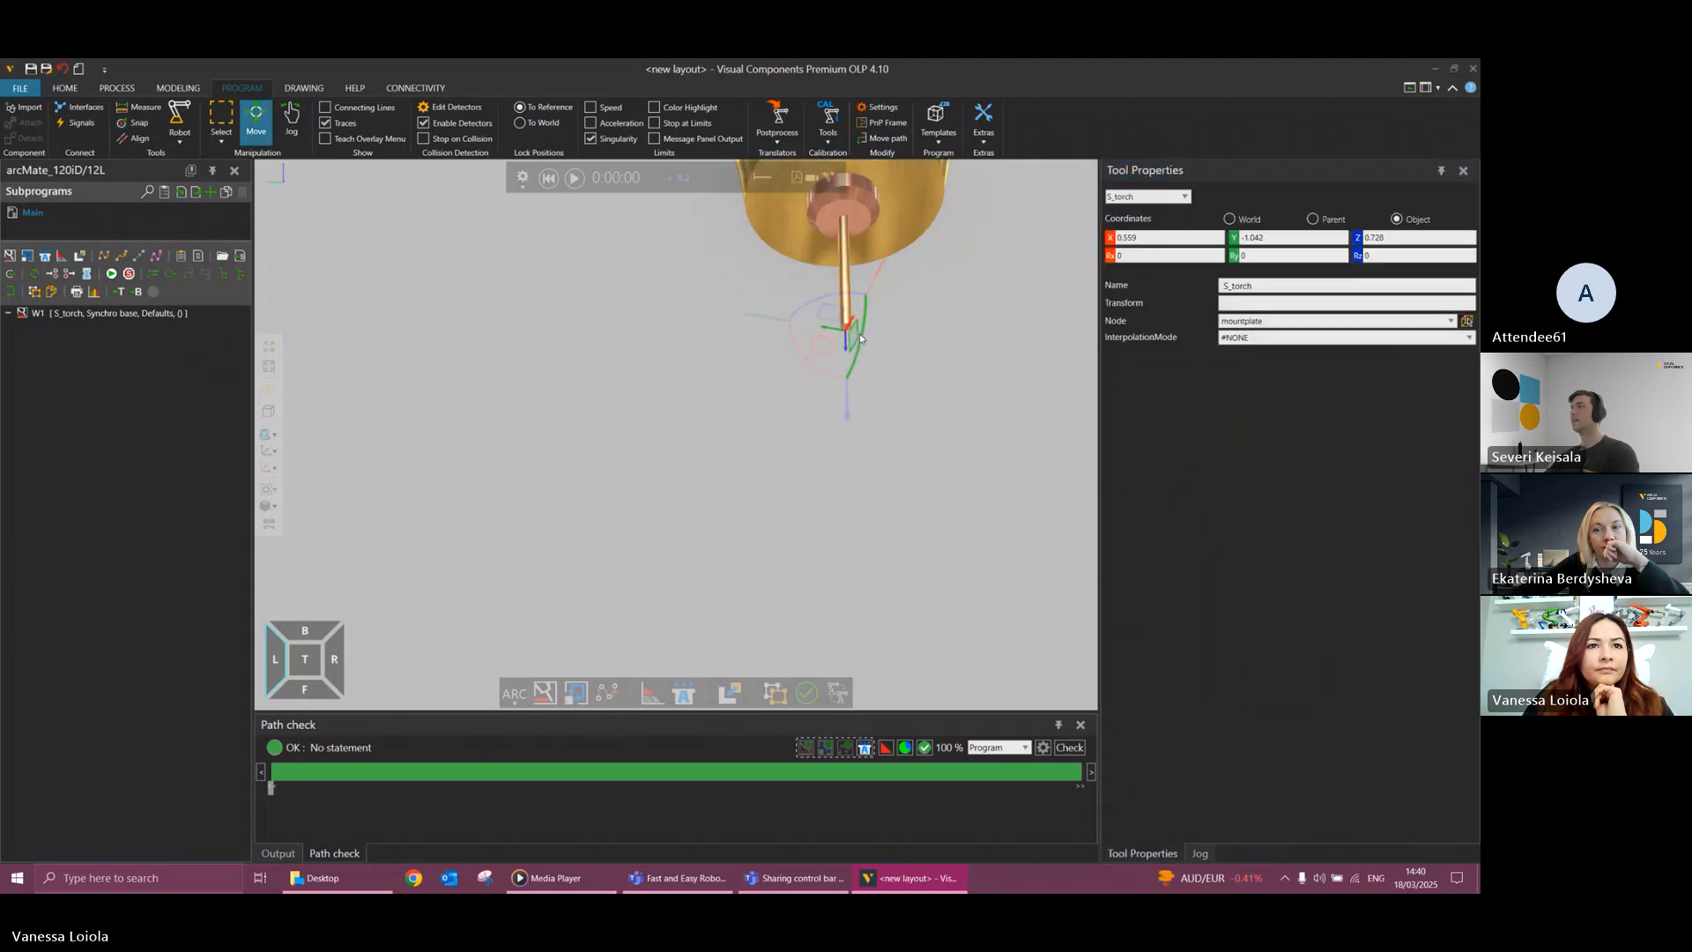
scroll(860, 335, up, 5)
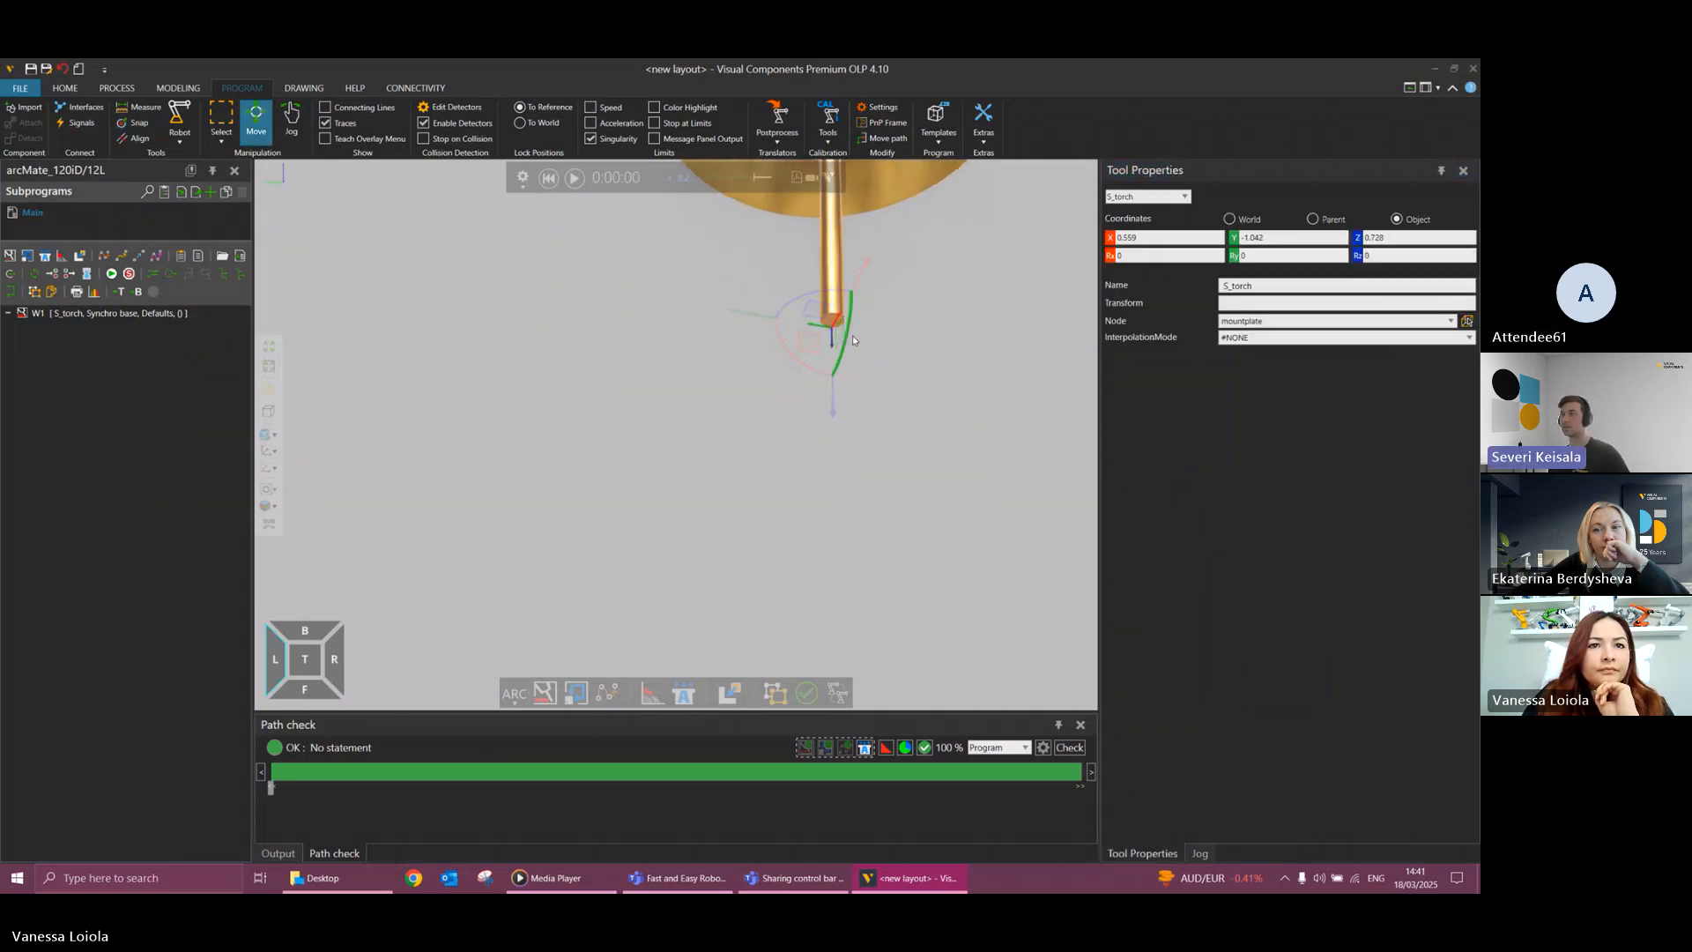
click(701, 324)
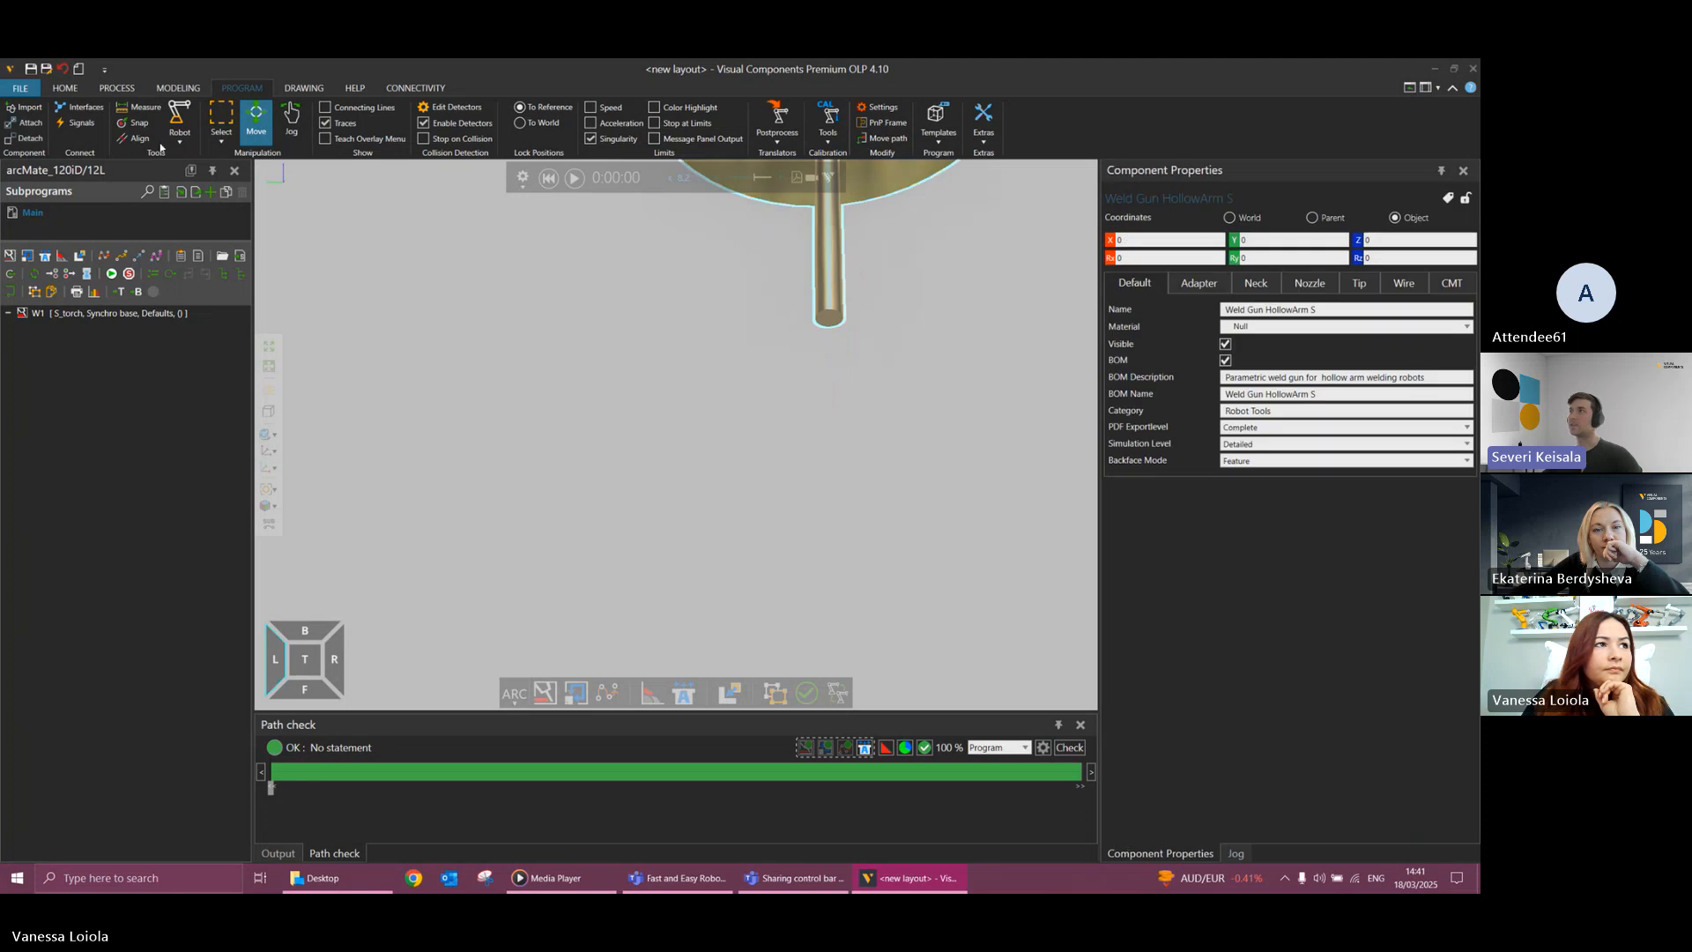
click(139, 123)
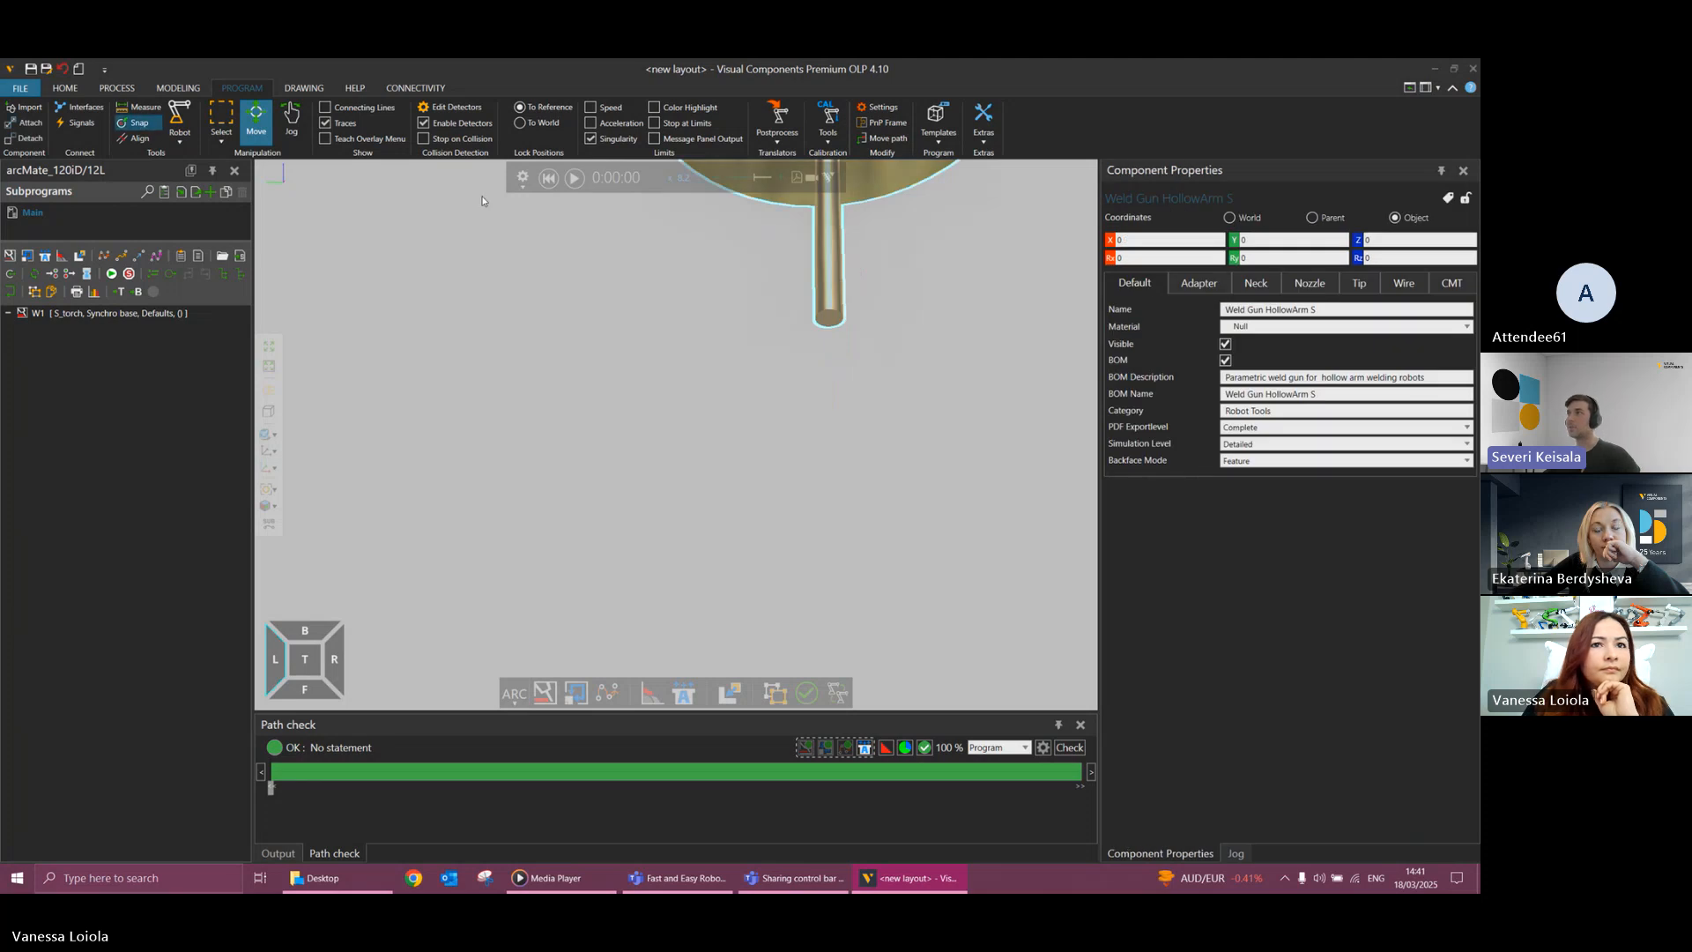
click(832, 315)
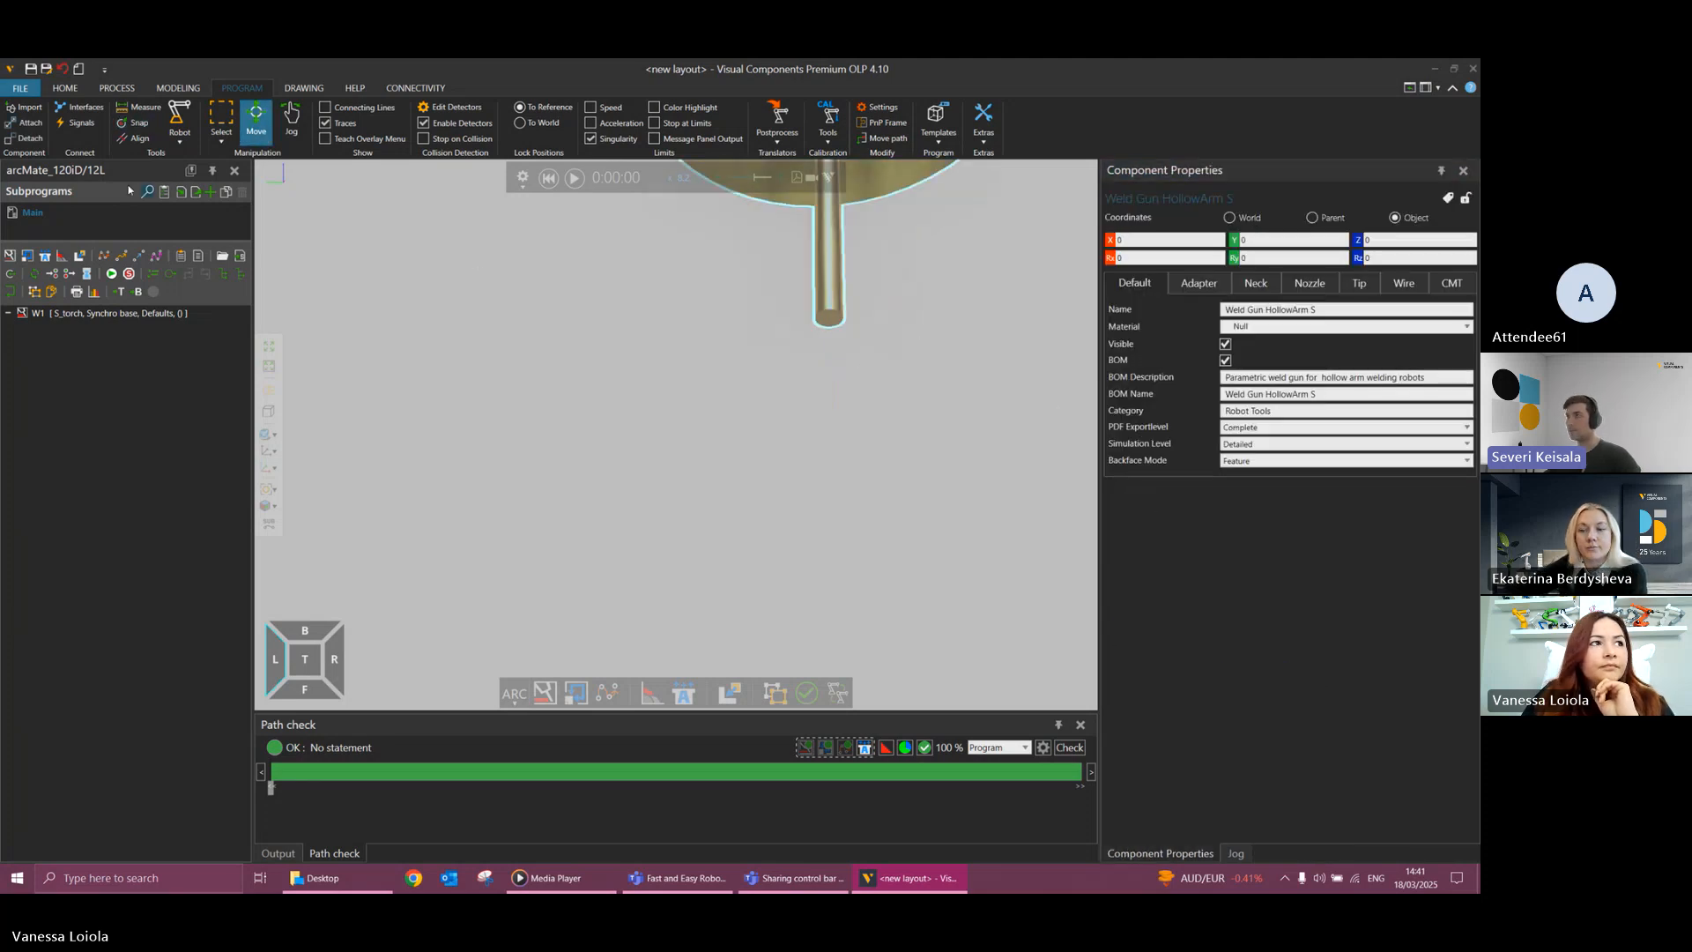
click(139, 124)
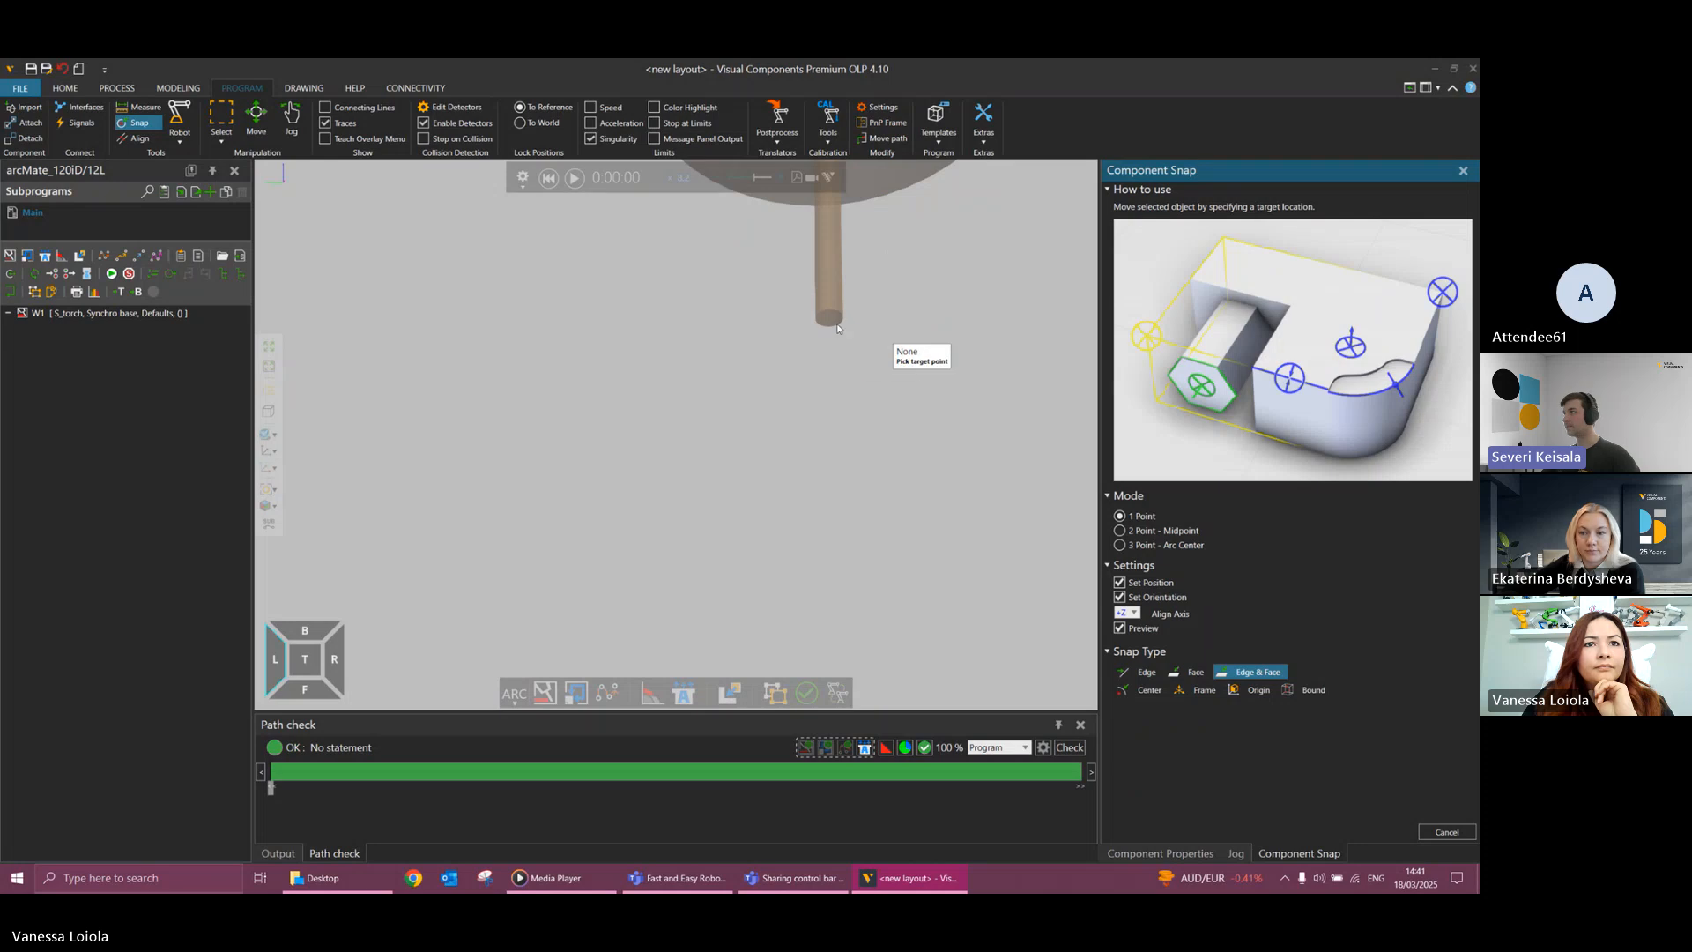
click(869, 331)
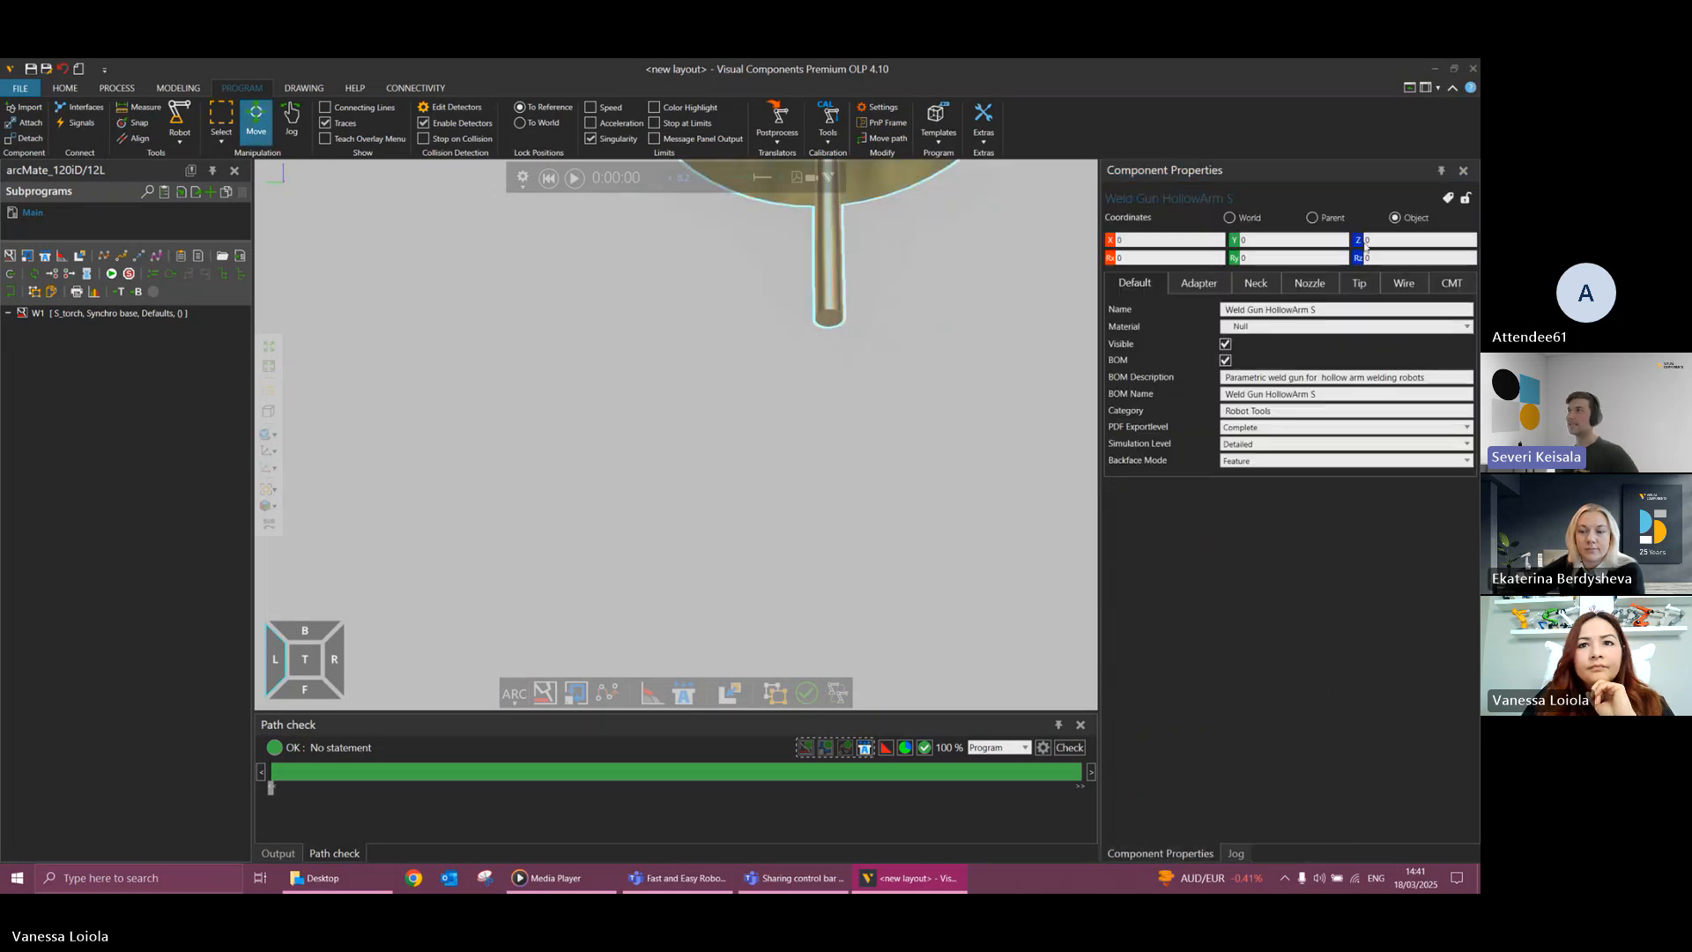
Snap the S_torch tool frame again onto the end of the weld gun's wire and return to jogging the robot.
click(1250, 853)
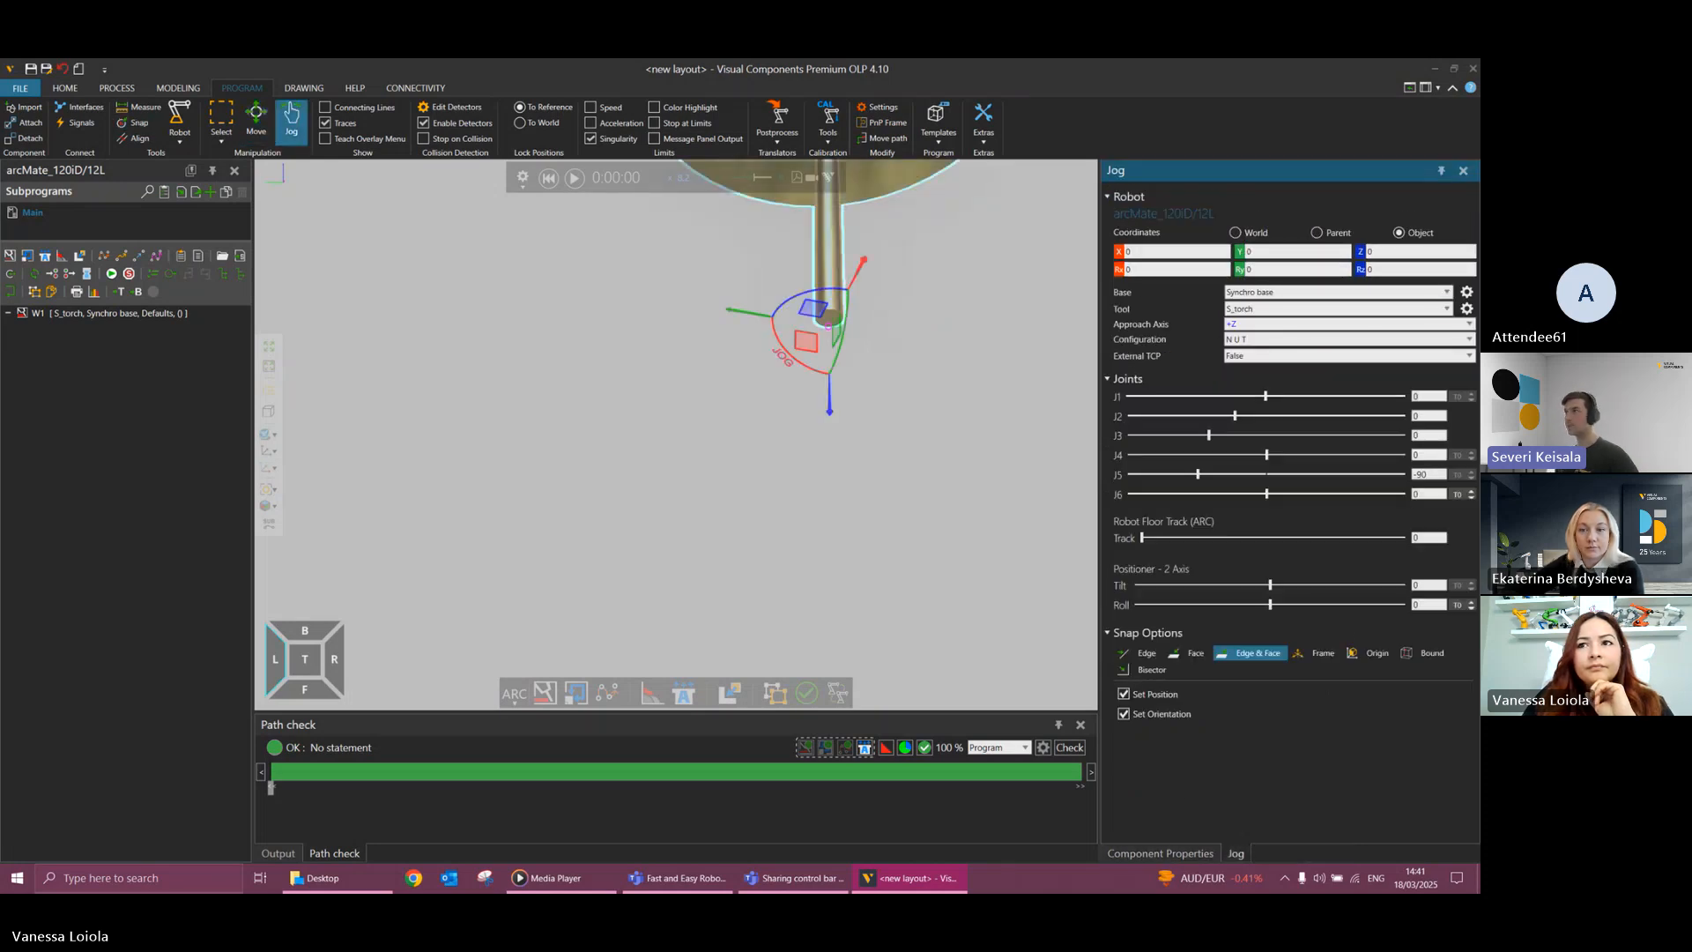
click(1466, 309)
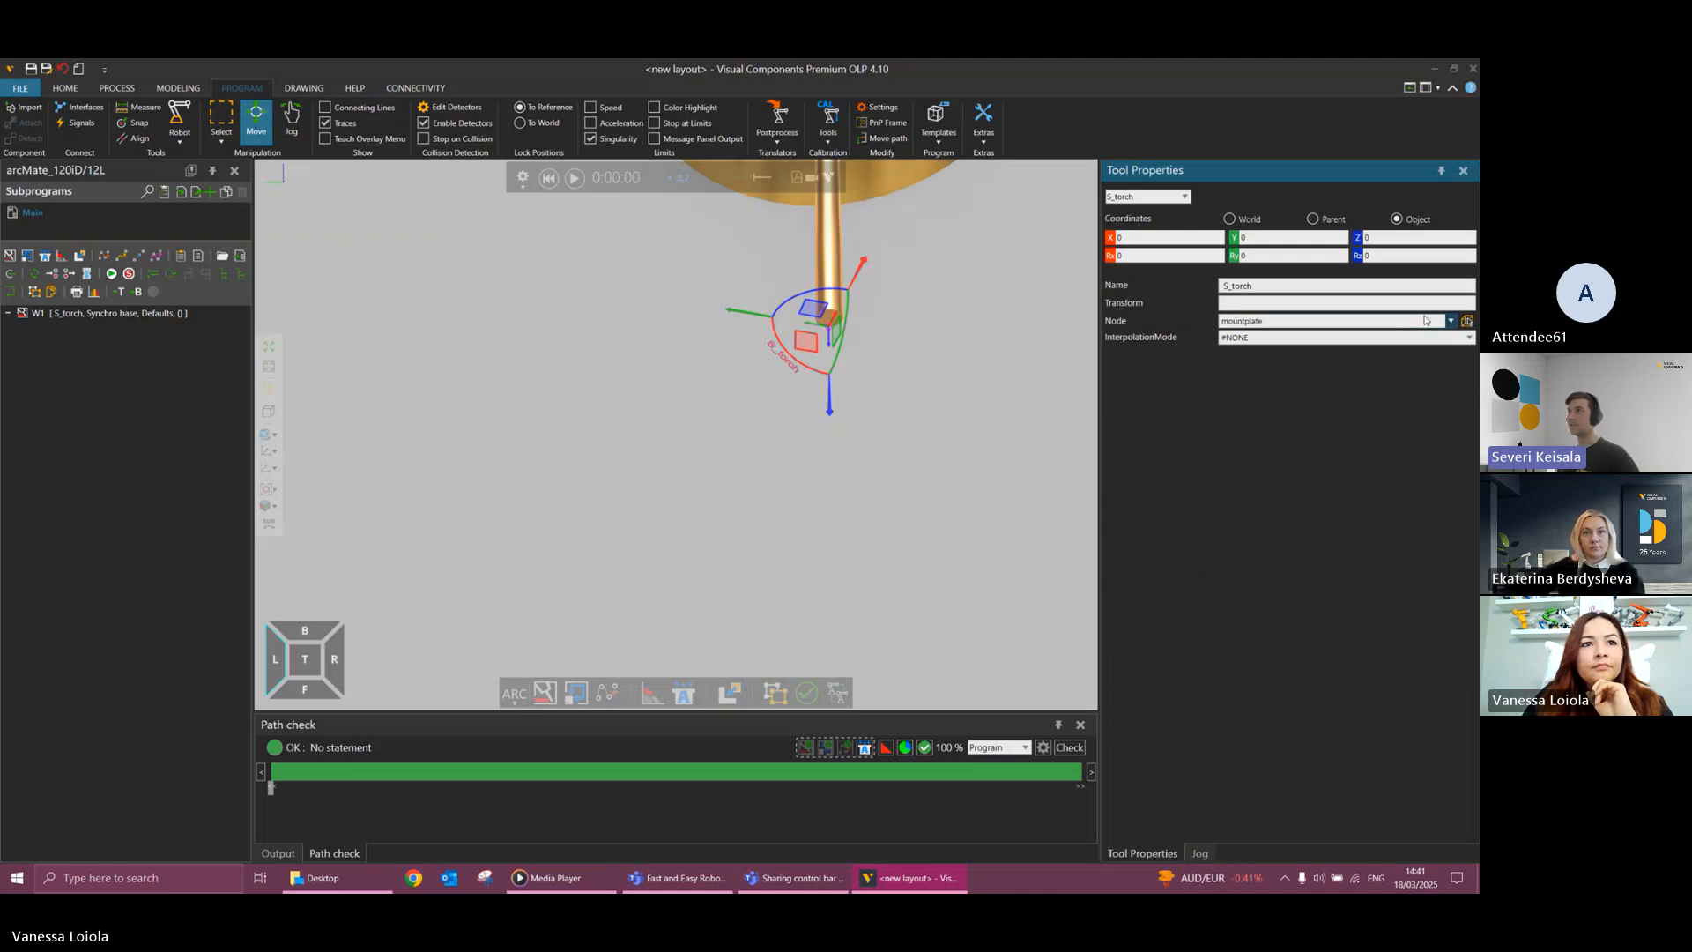
click(134, 122)
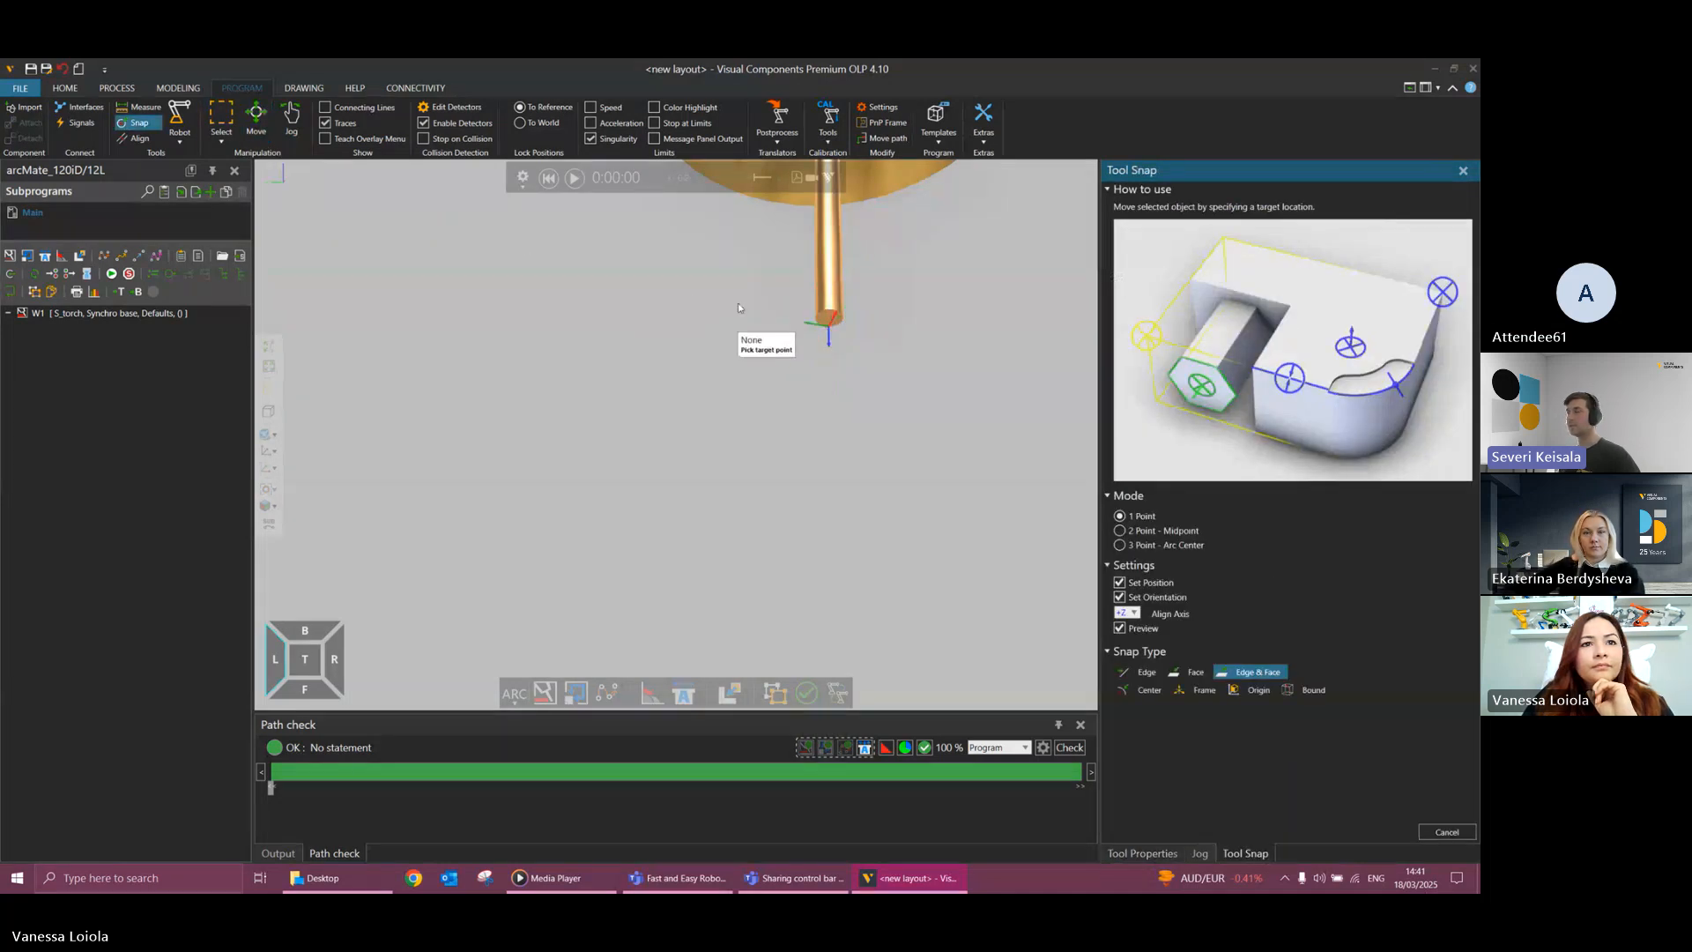
click(830, 322)
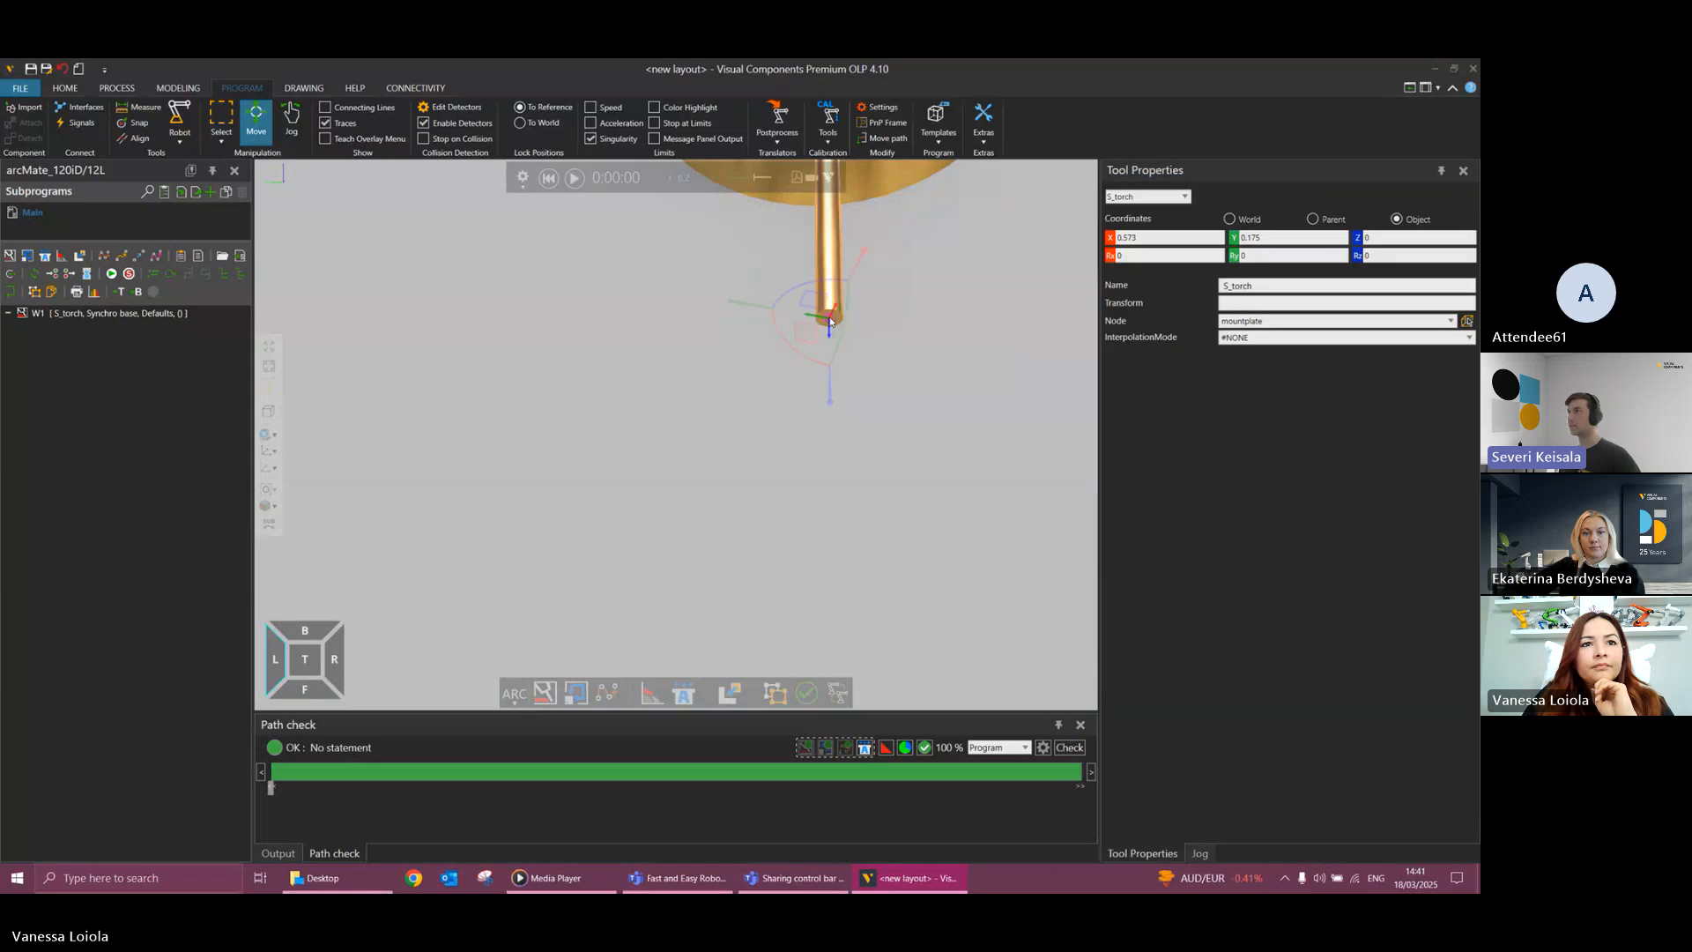
scroll(1073, 651, down, 2)
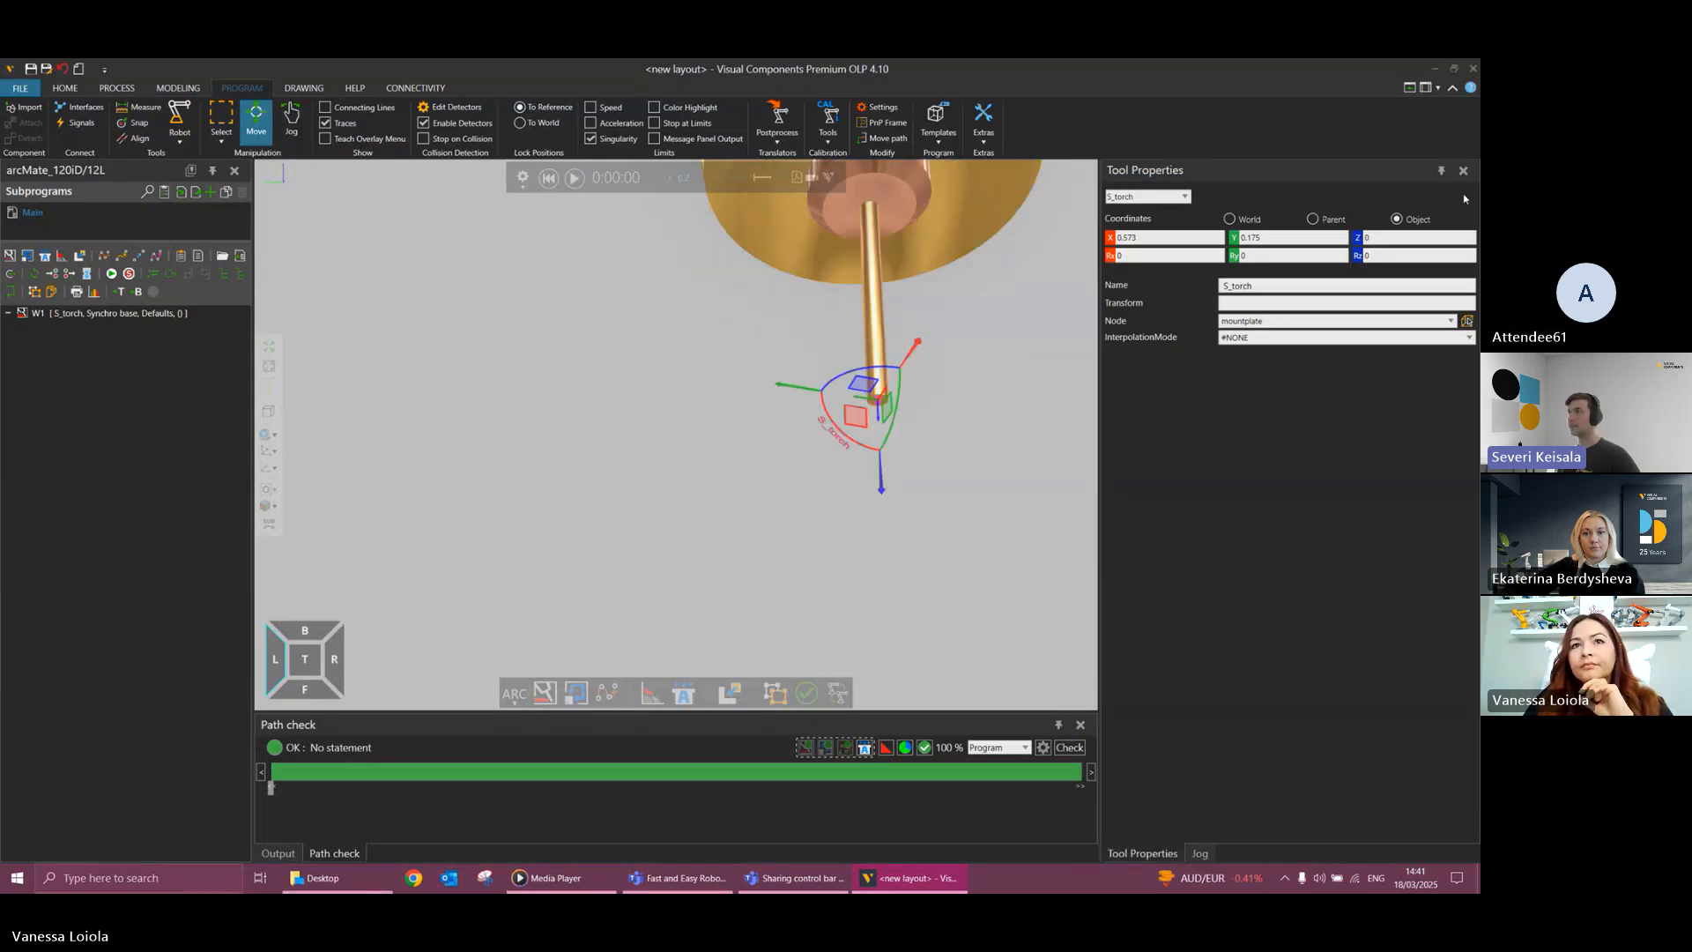
click(1197, 847)
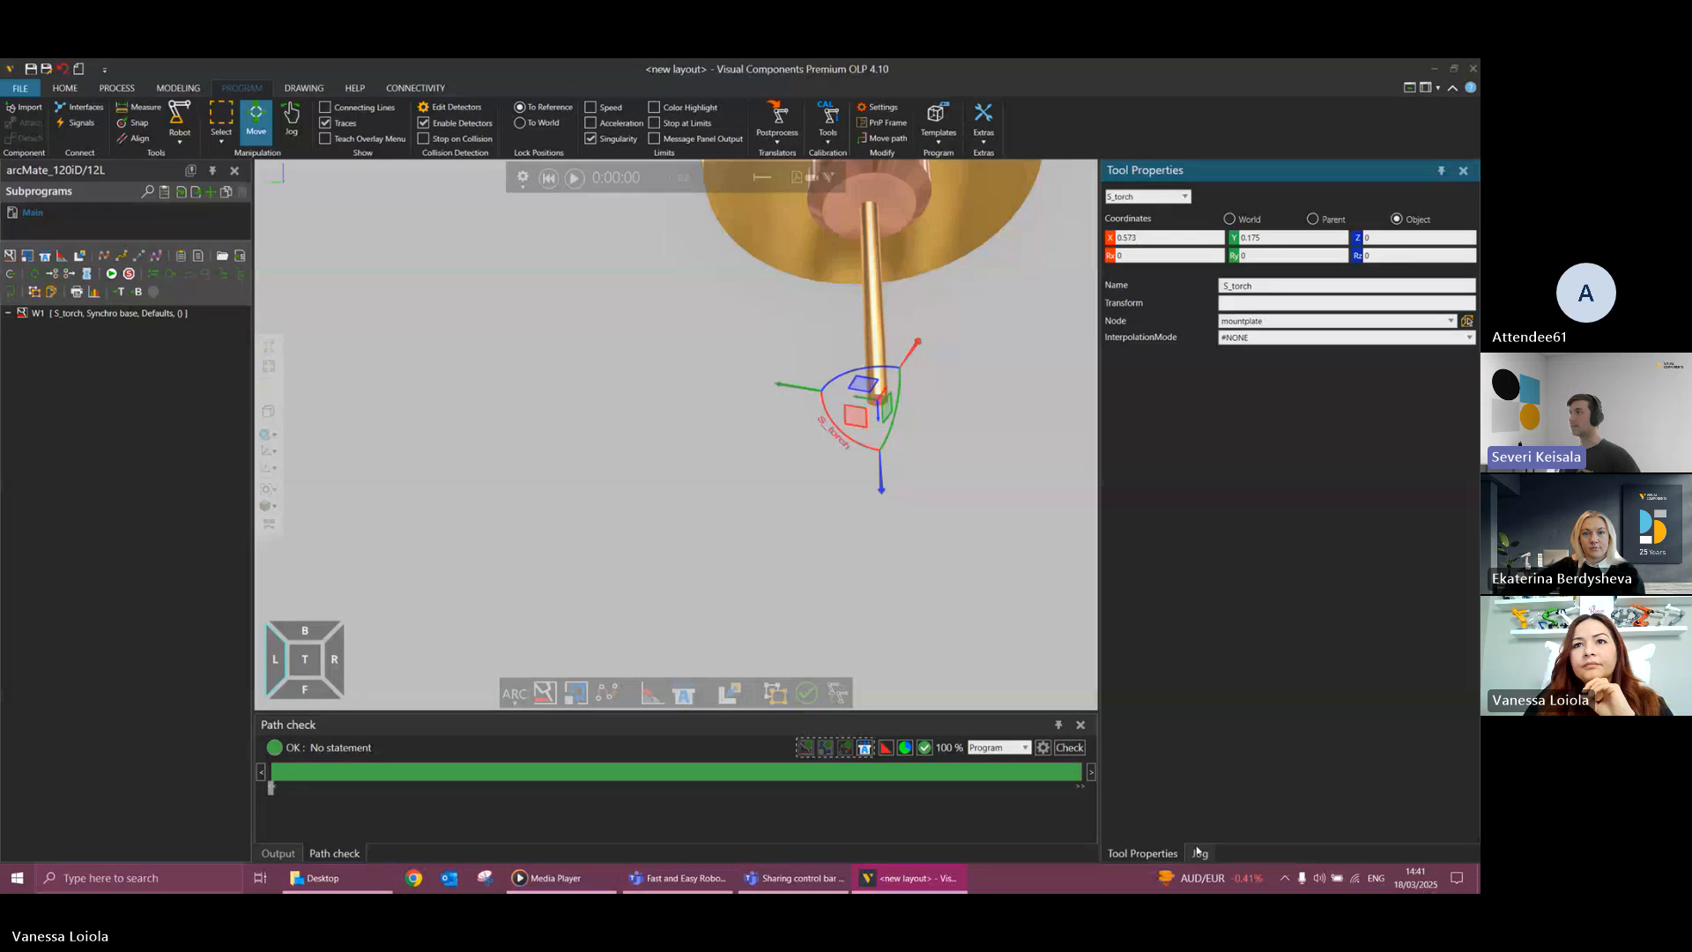
click(1200, 853)
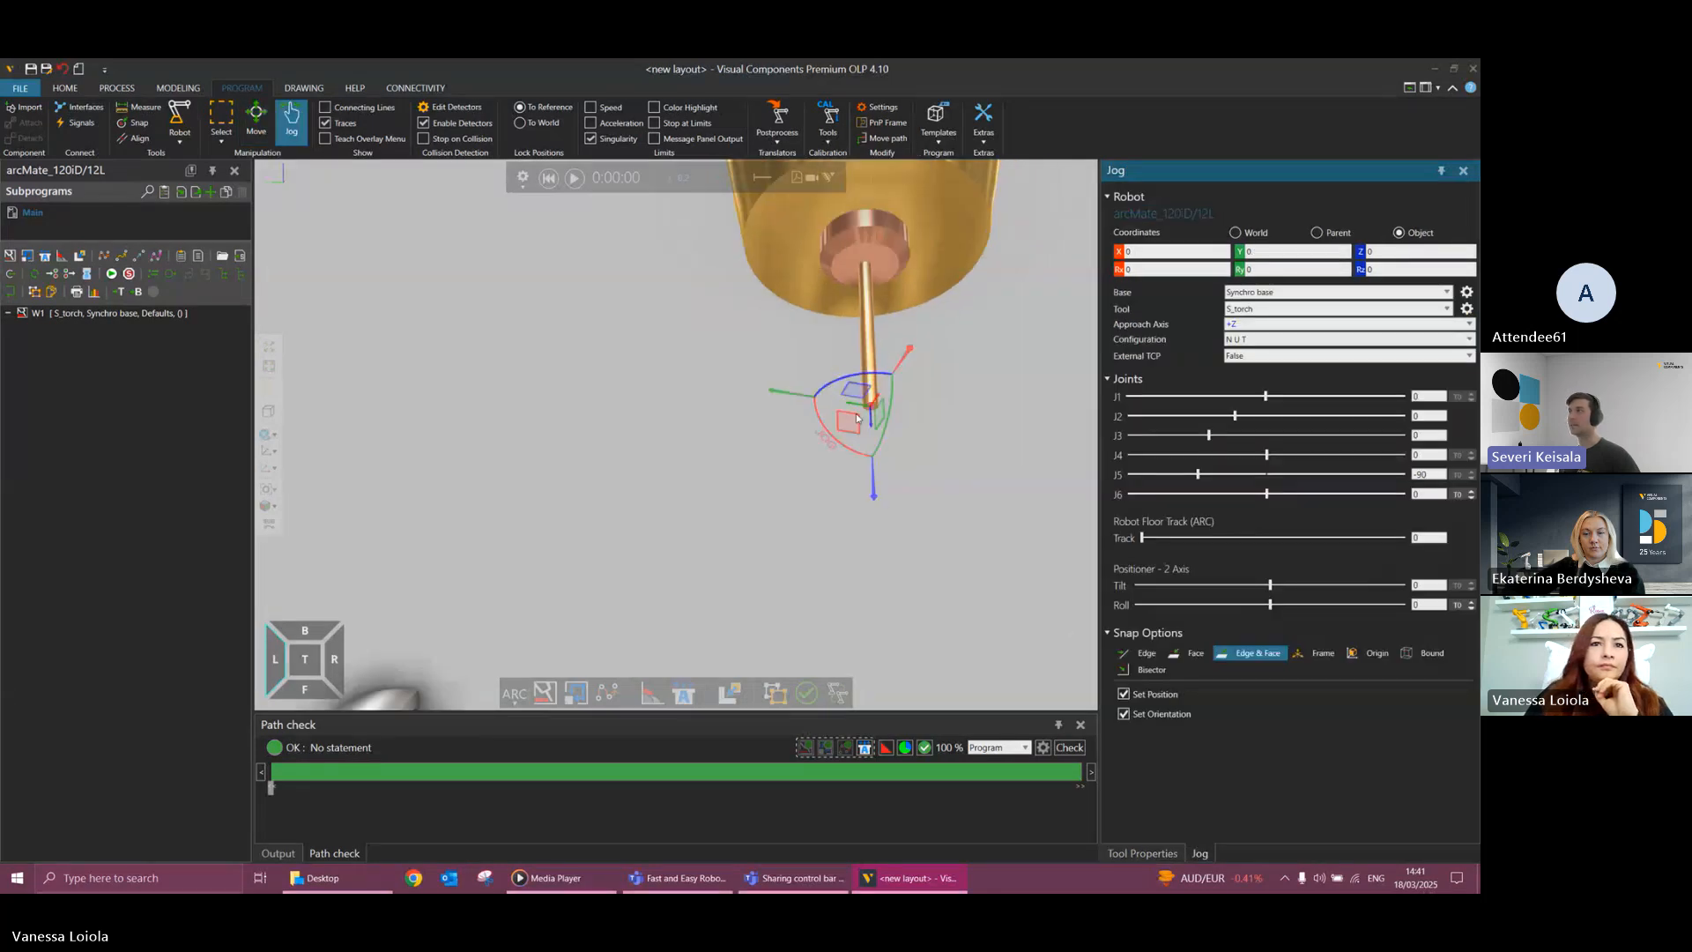
Run the welding cell simulation and examine the robot, track and positioner motion from the side and from above.
click(269, 367)
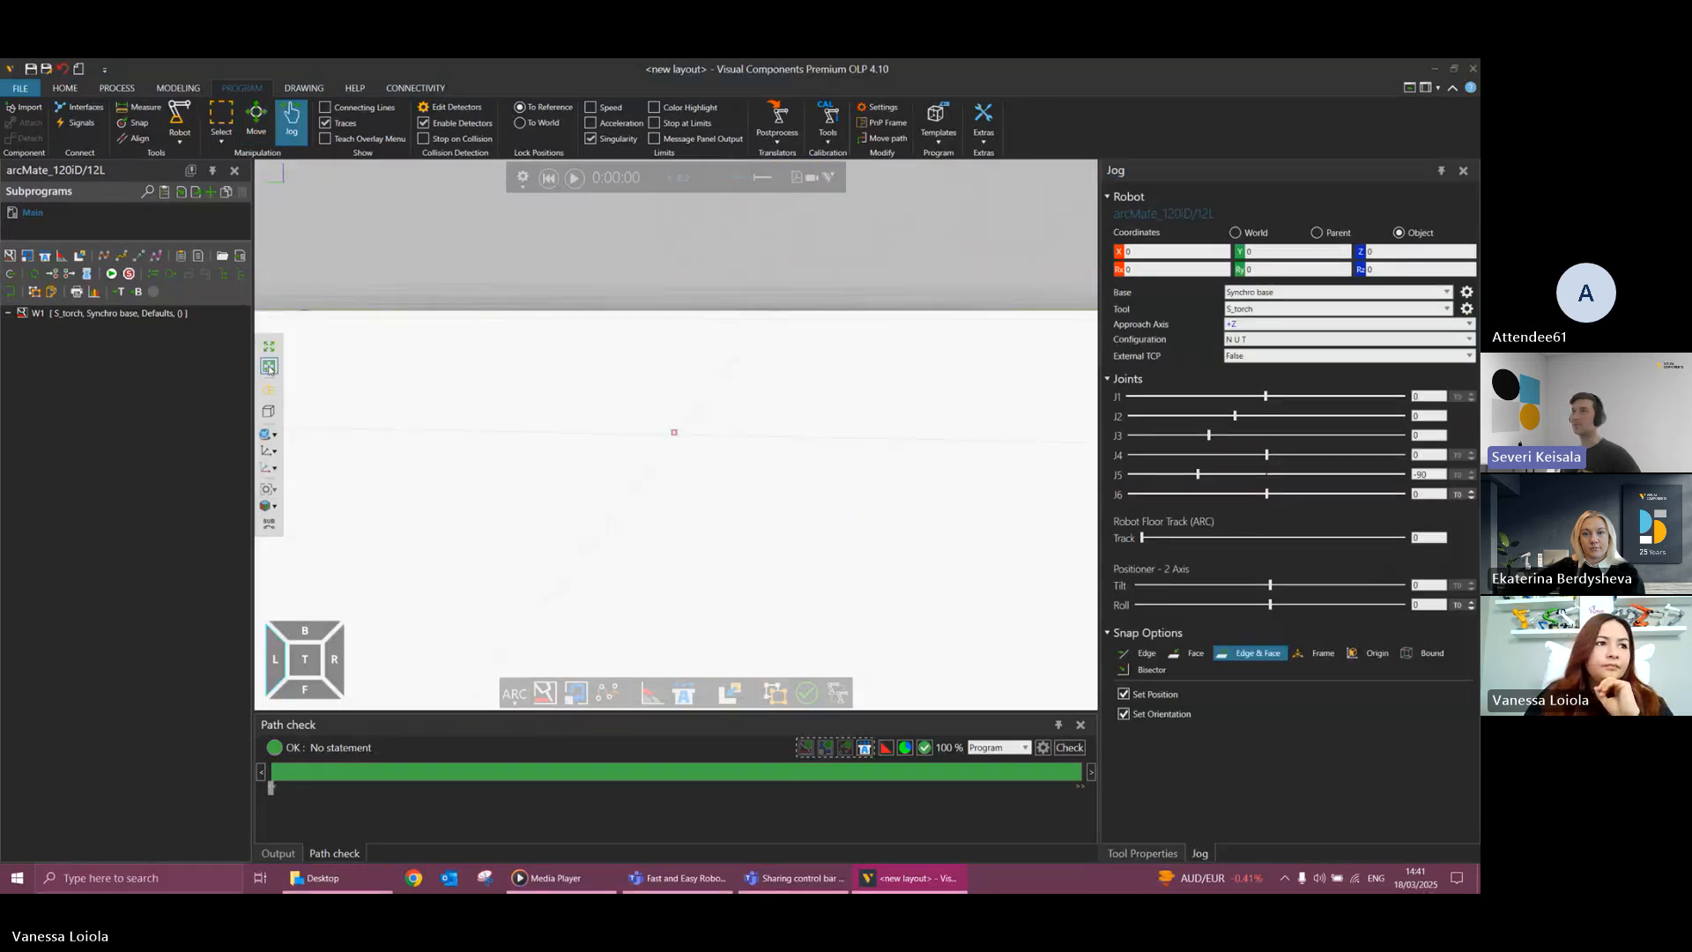
click(270, 347)
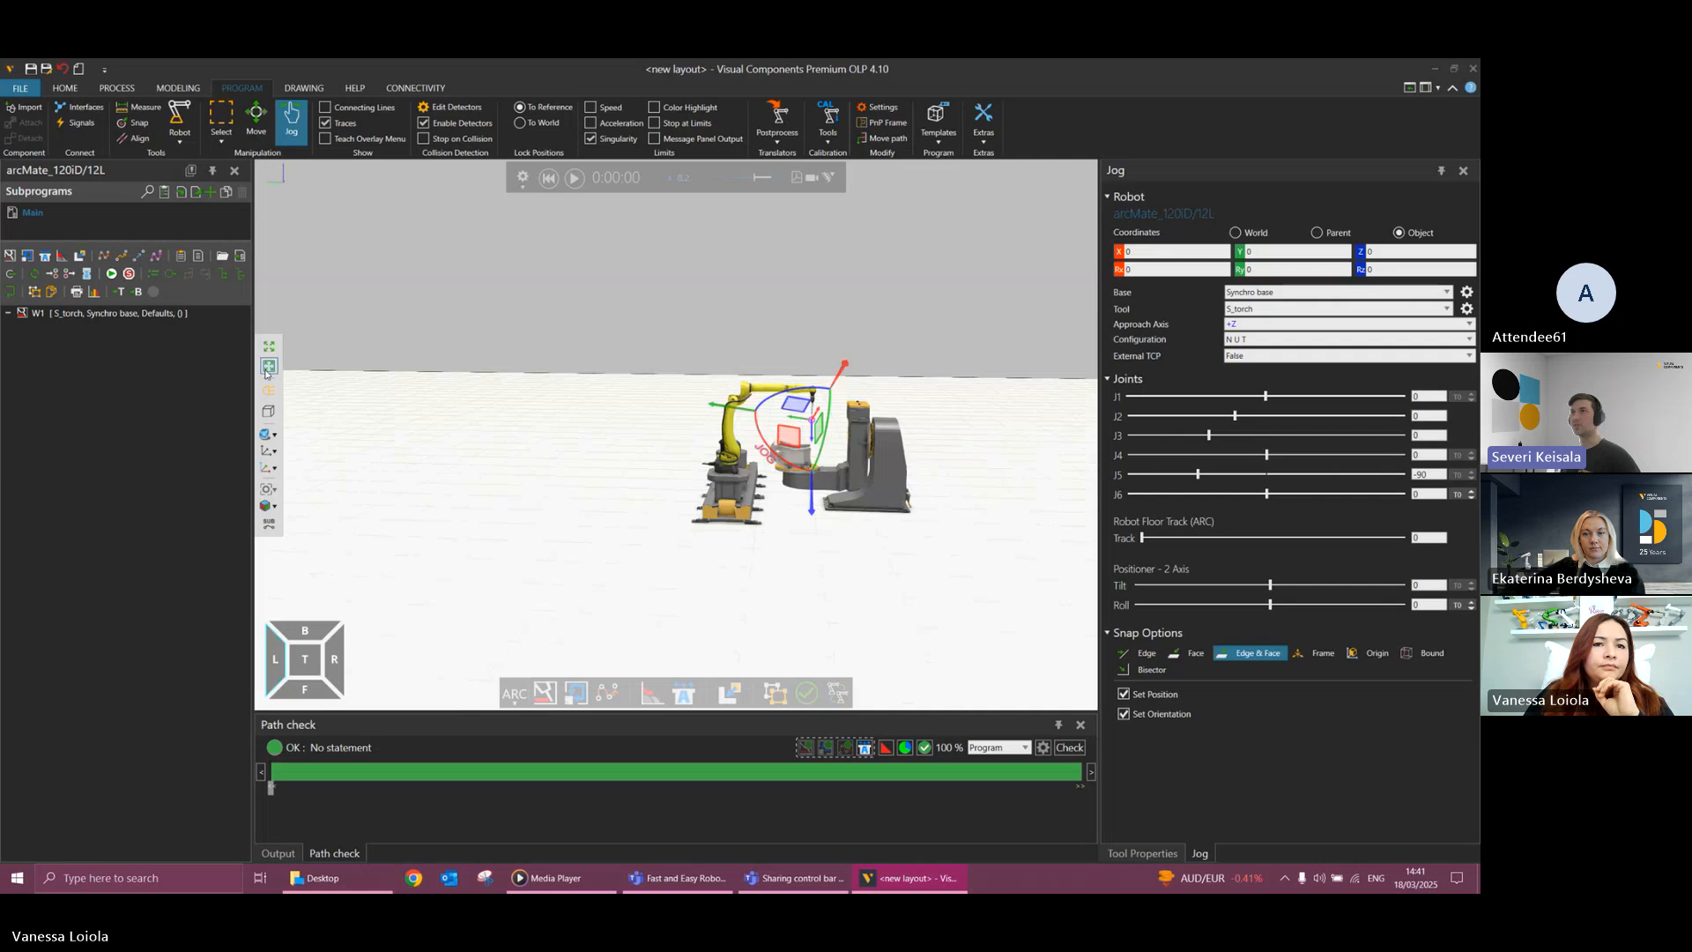
scroll(851, 436, up, 1)
scroll(853, 435, up, 1)
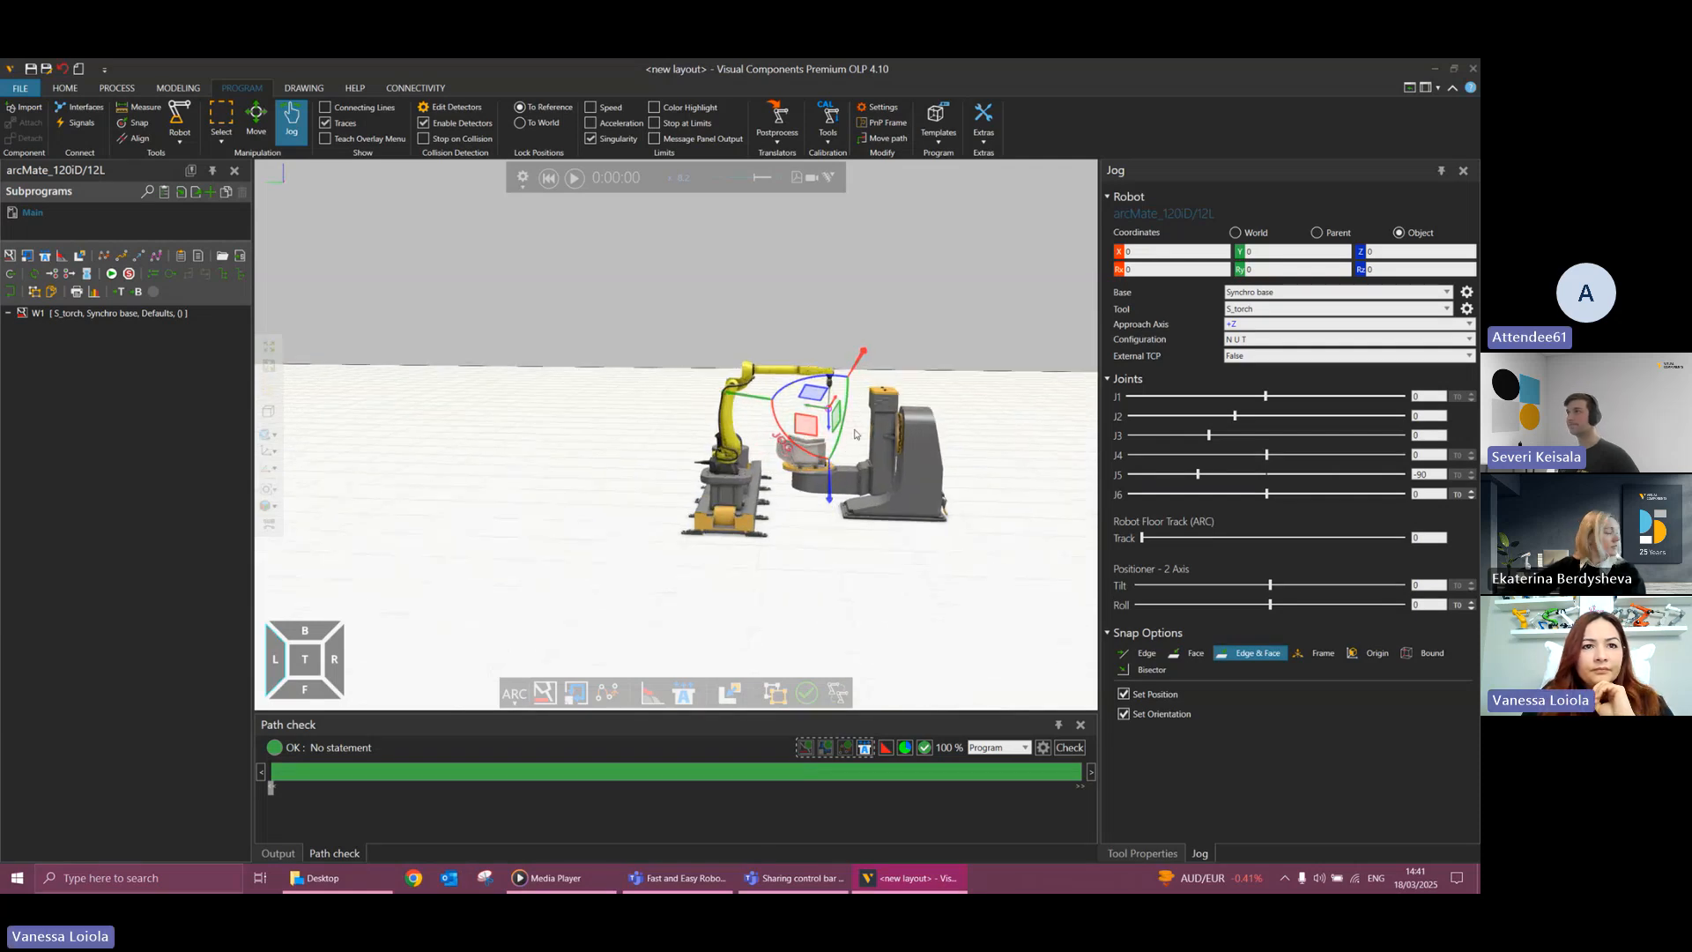
scroll(854, 434, up, 4)
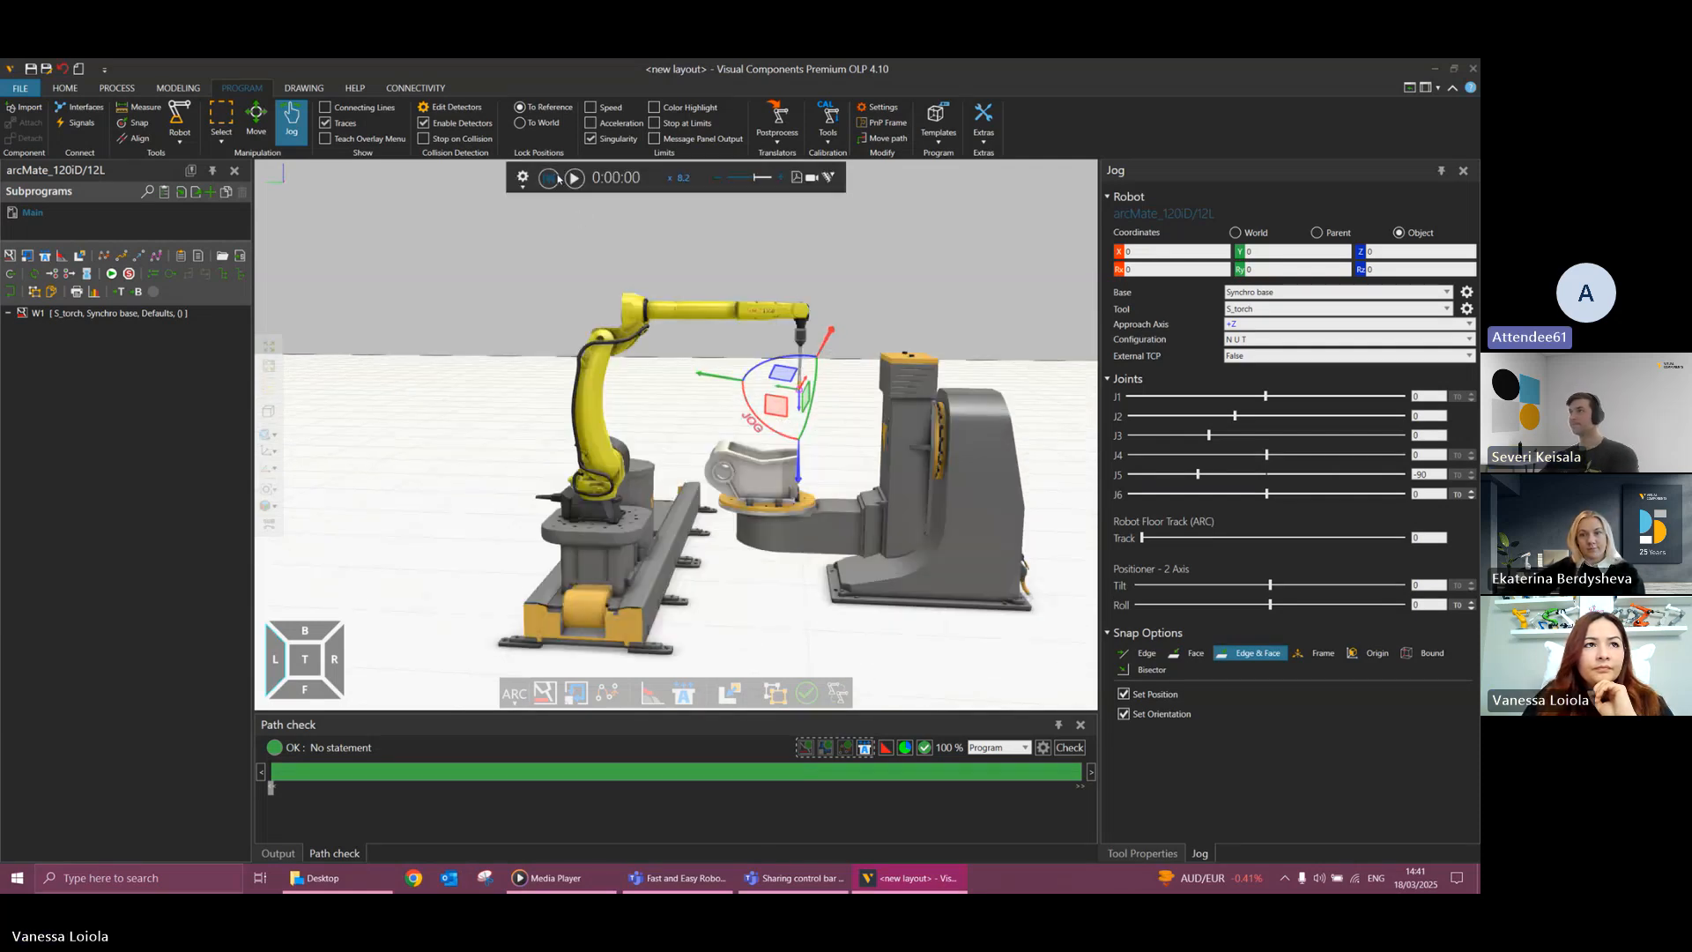
click(574, 179)
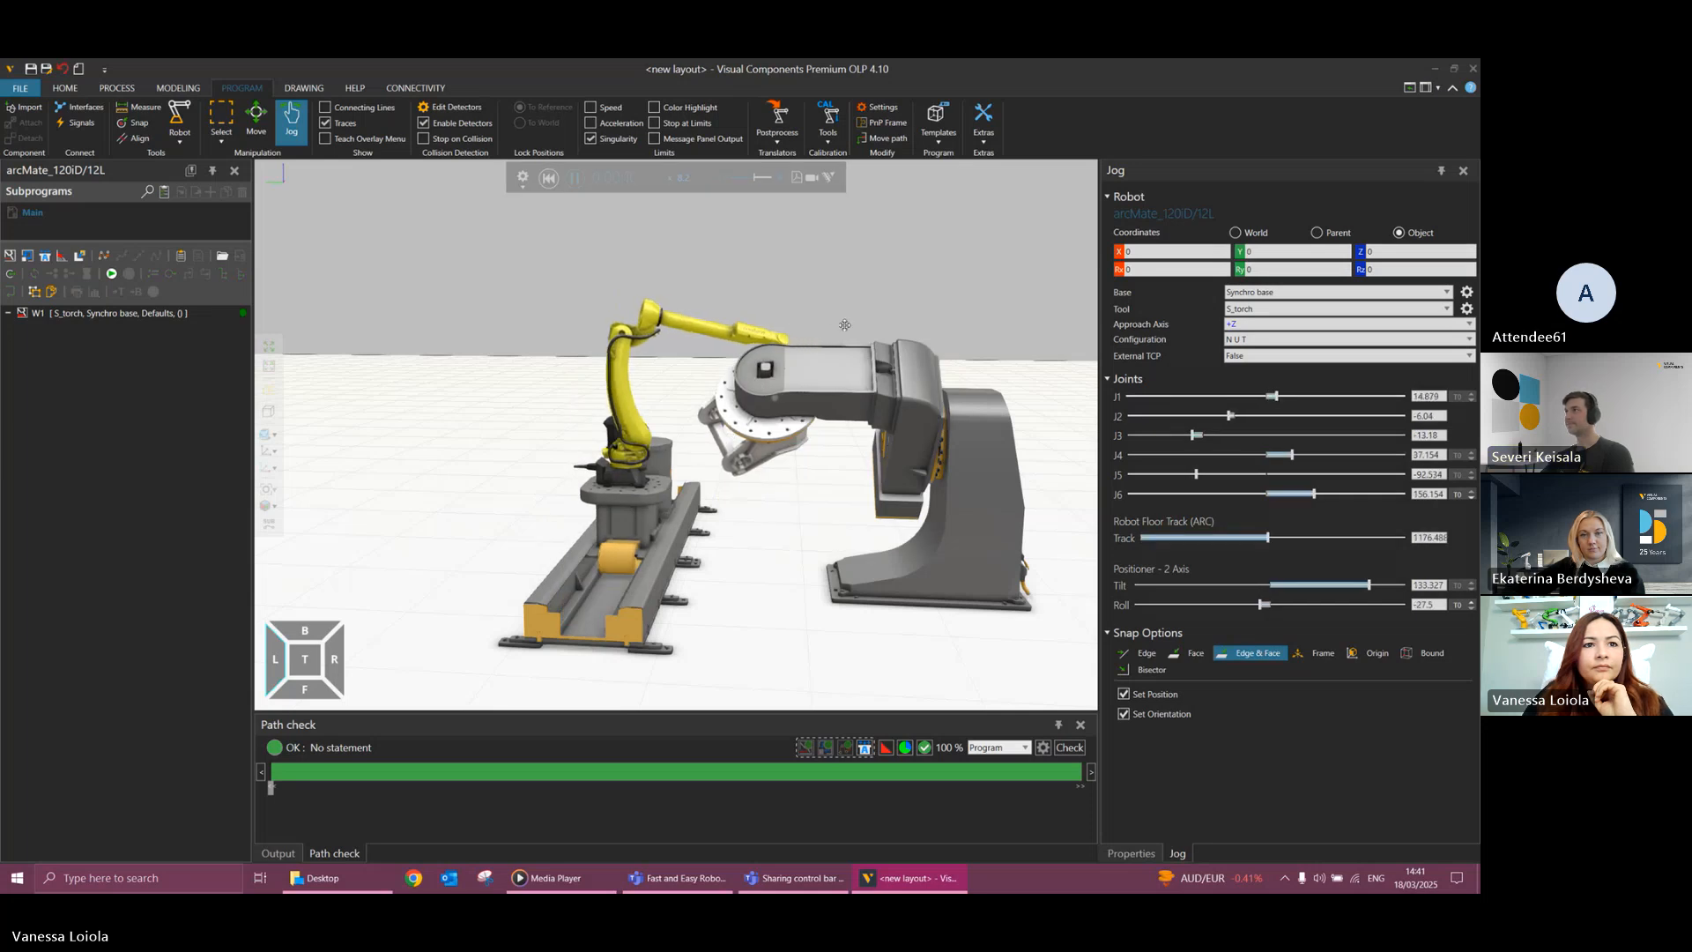
right_drag(844, 326, 884, 365)
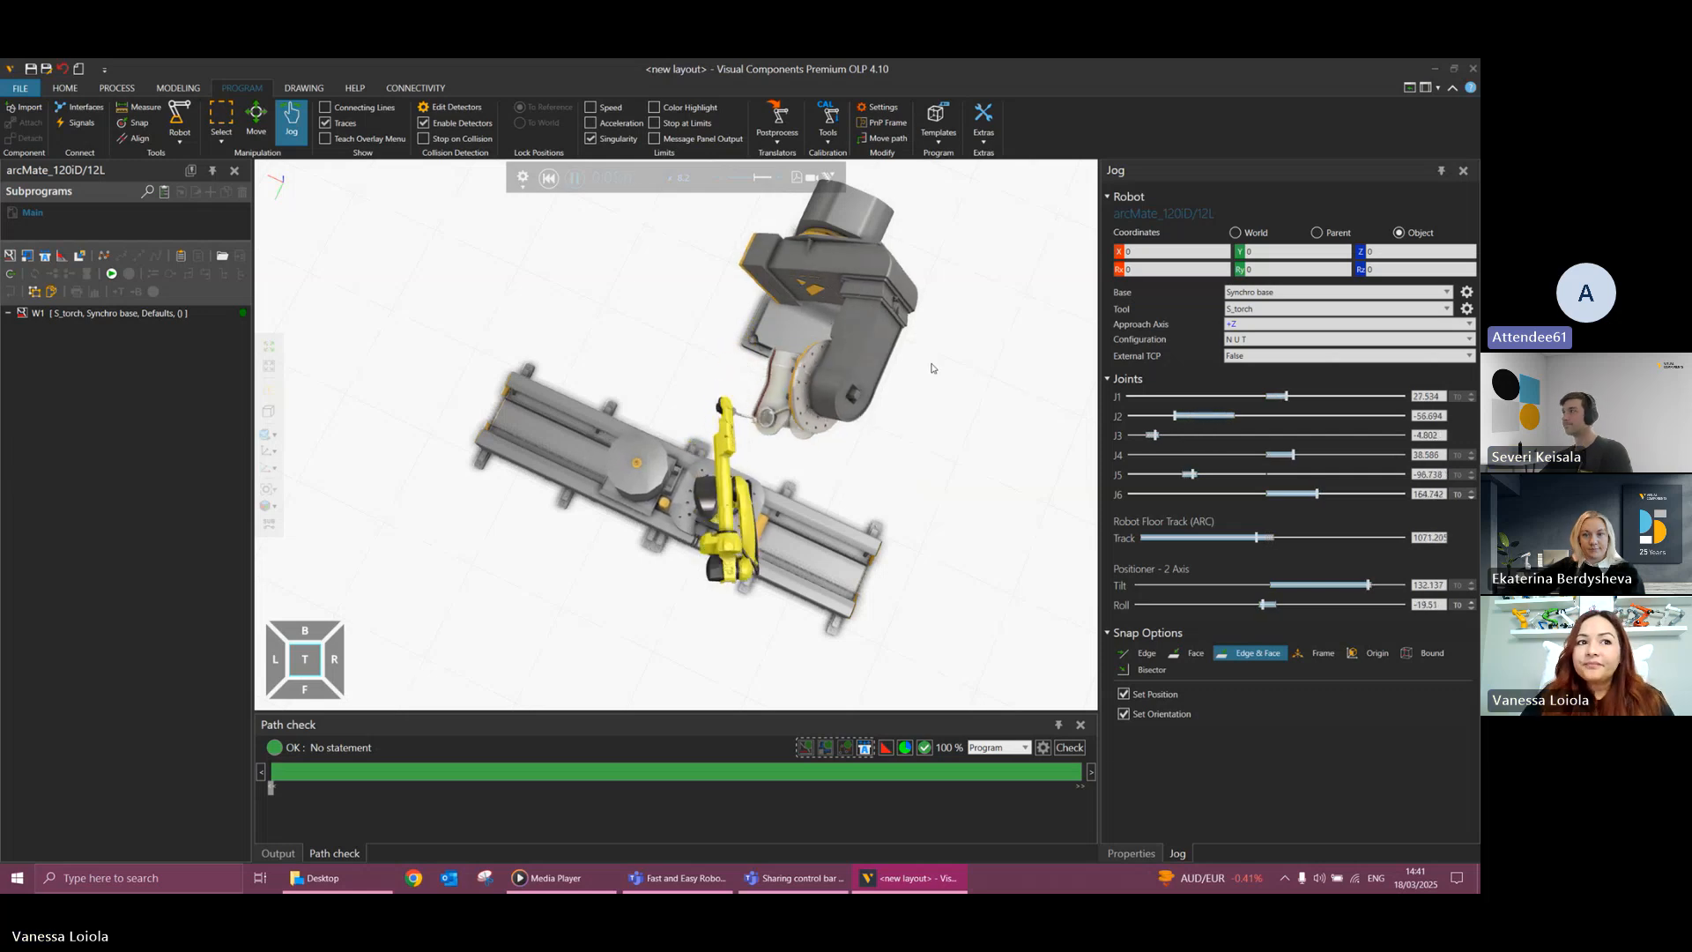
scroll(740, 403, up, 5)
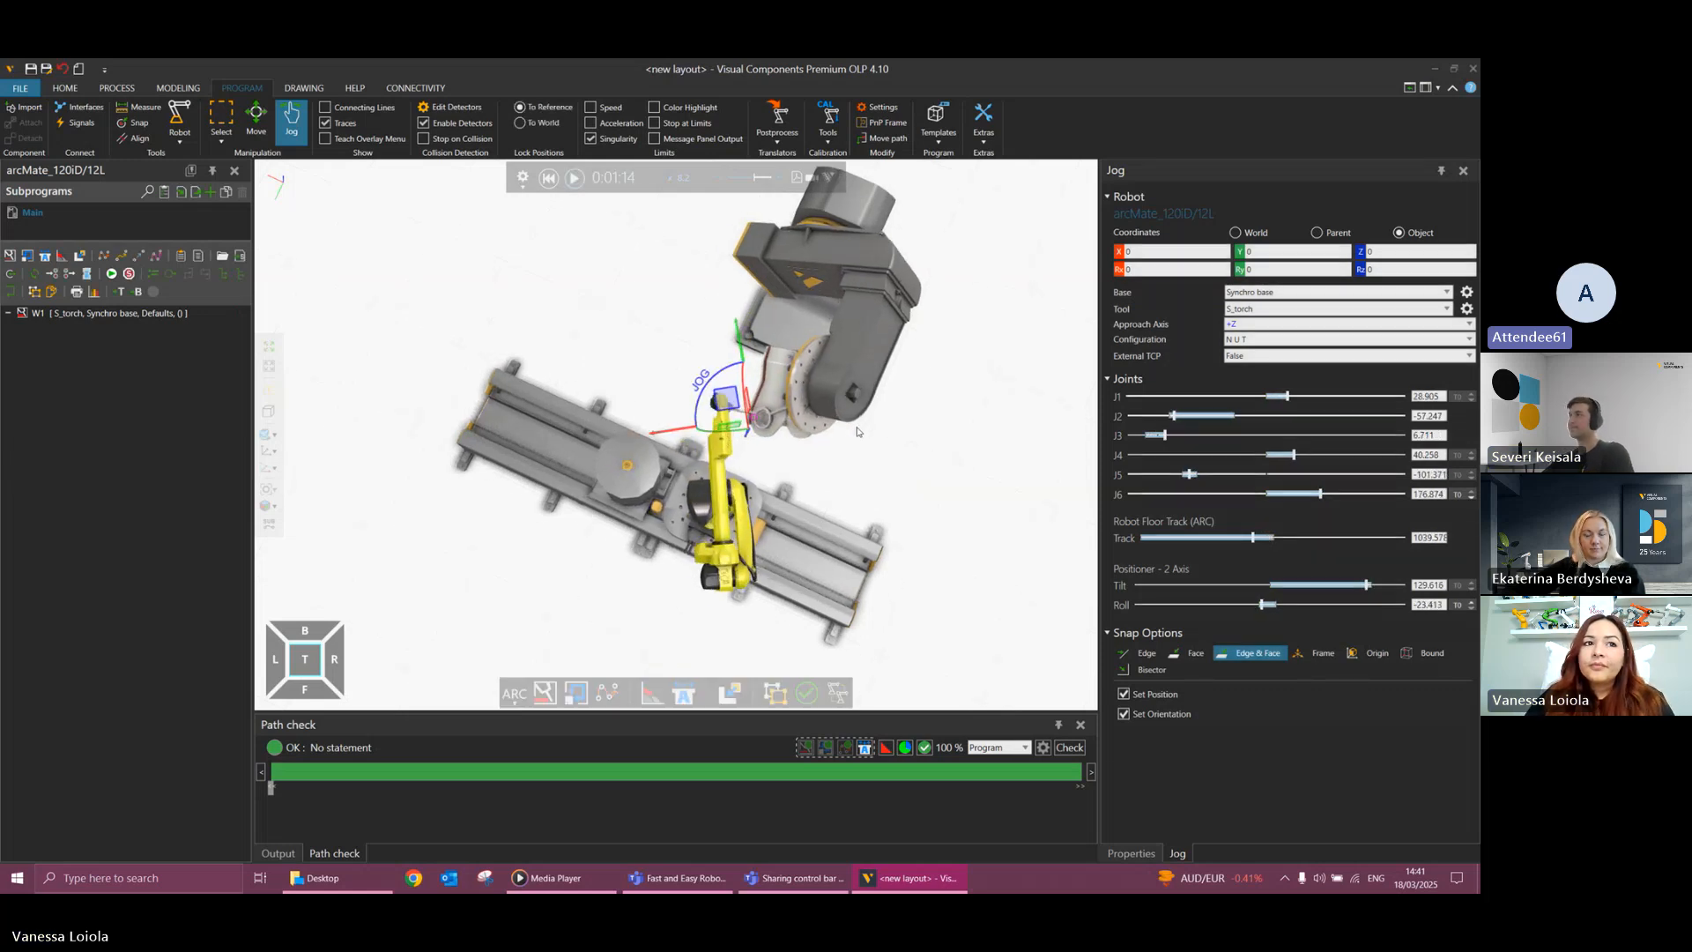
scroll(739, 403, up, 2)
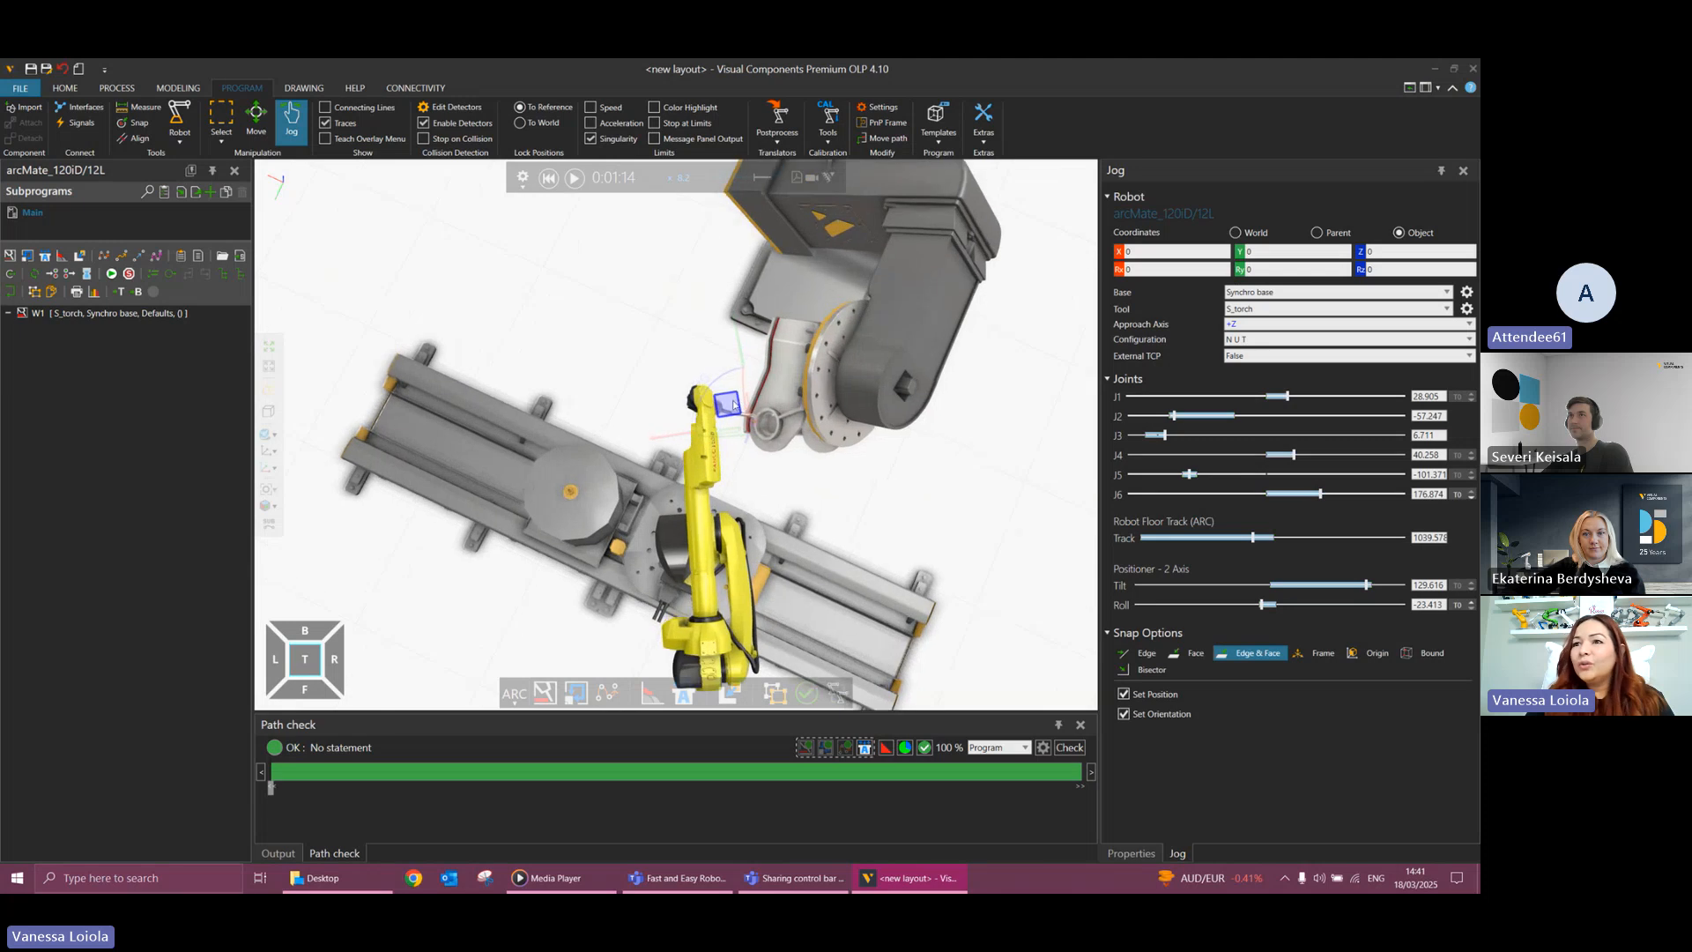
scroll(734, 404, up, 4)
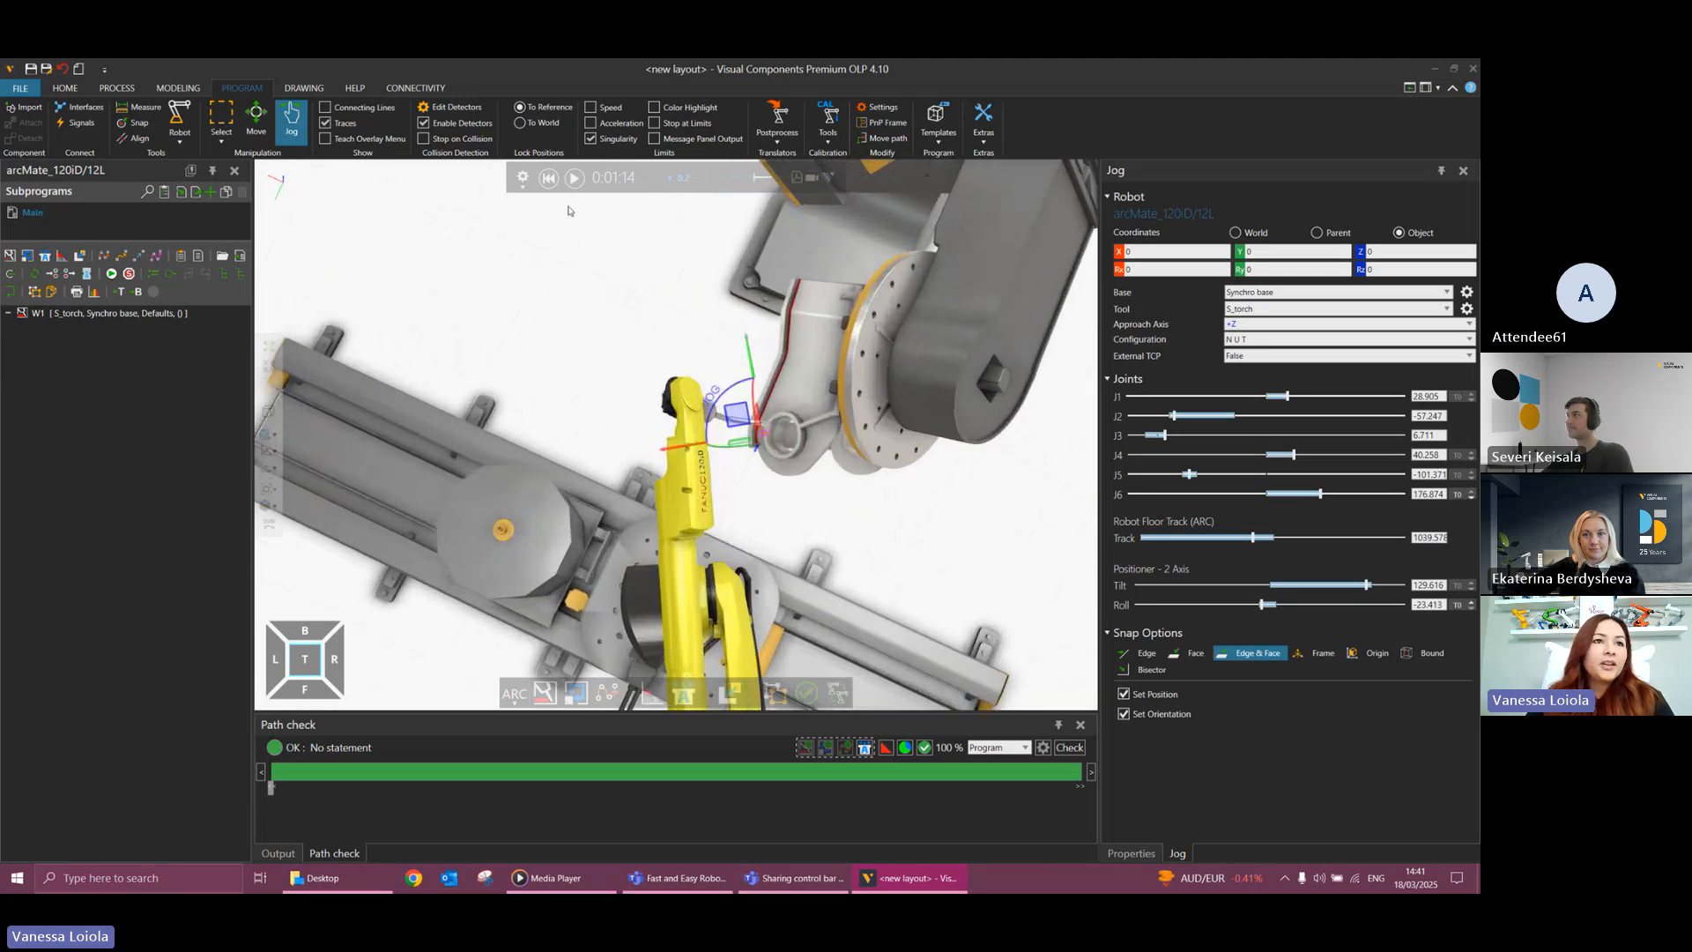
click(549, 179)
click(574, 179)
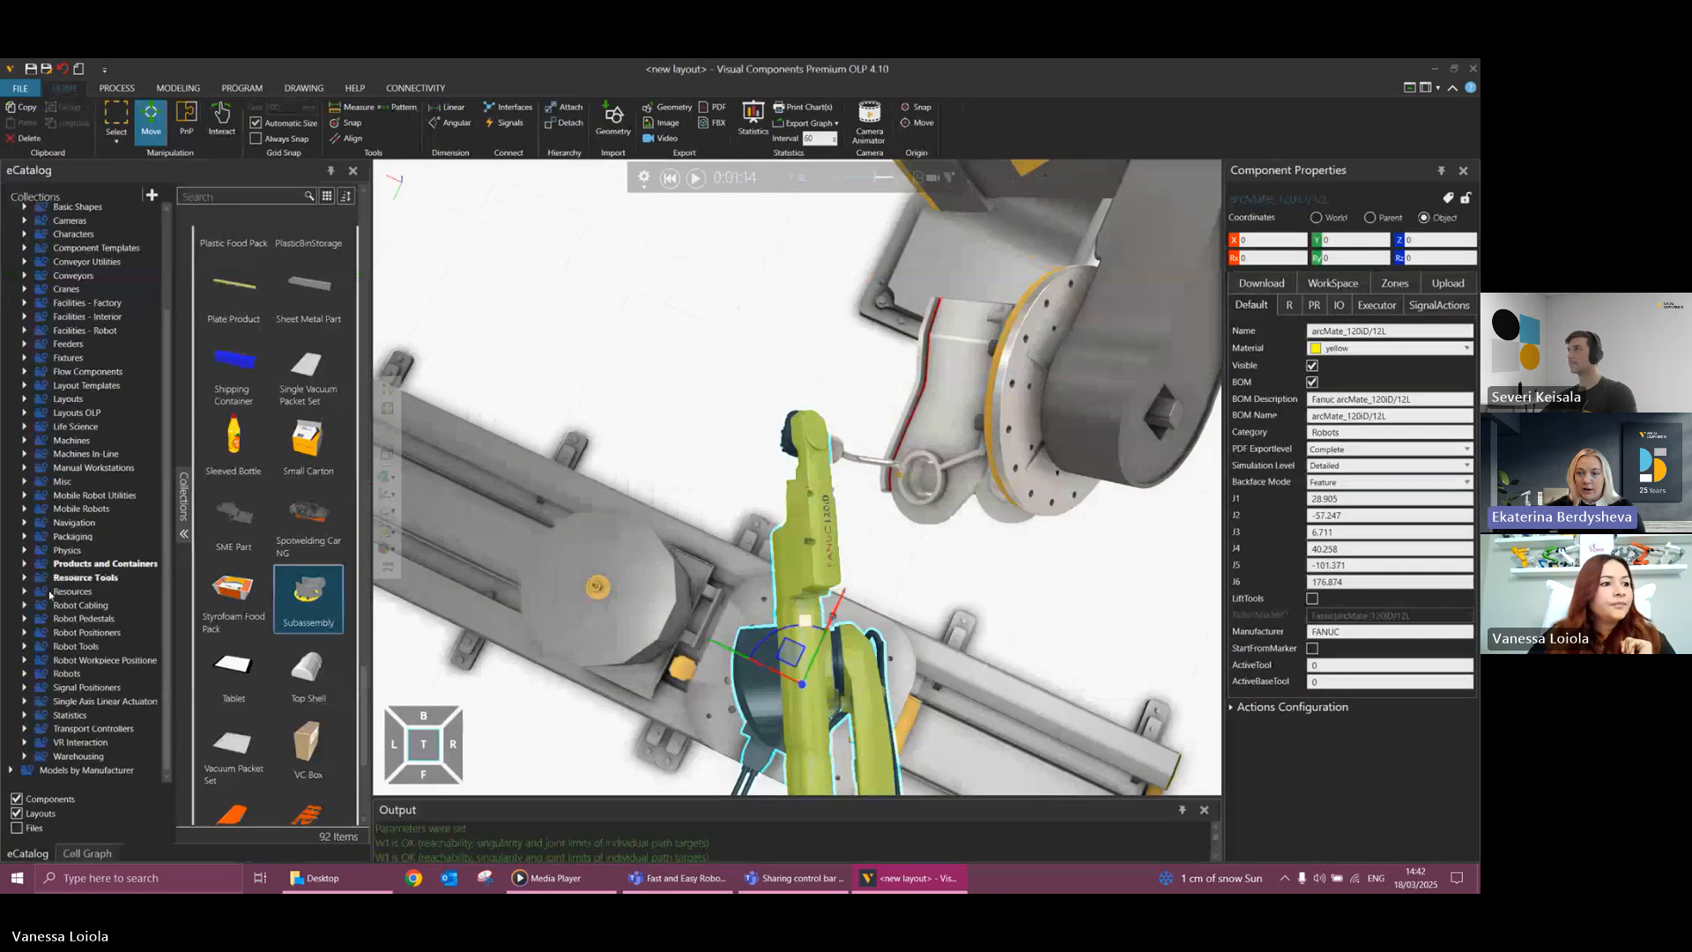
Browse the robot manufacturers in the eCatalog's Robots collection.
click(22, 674)
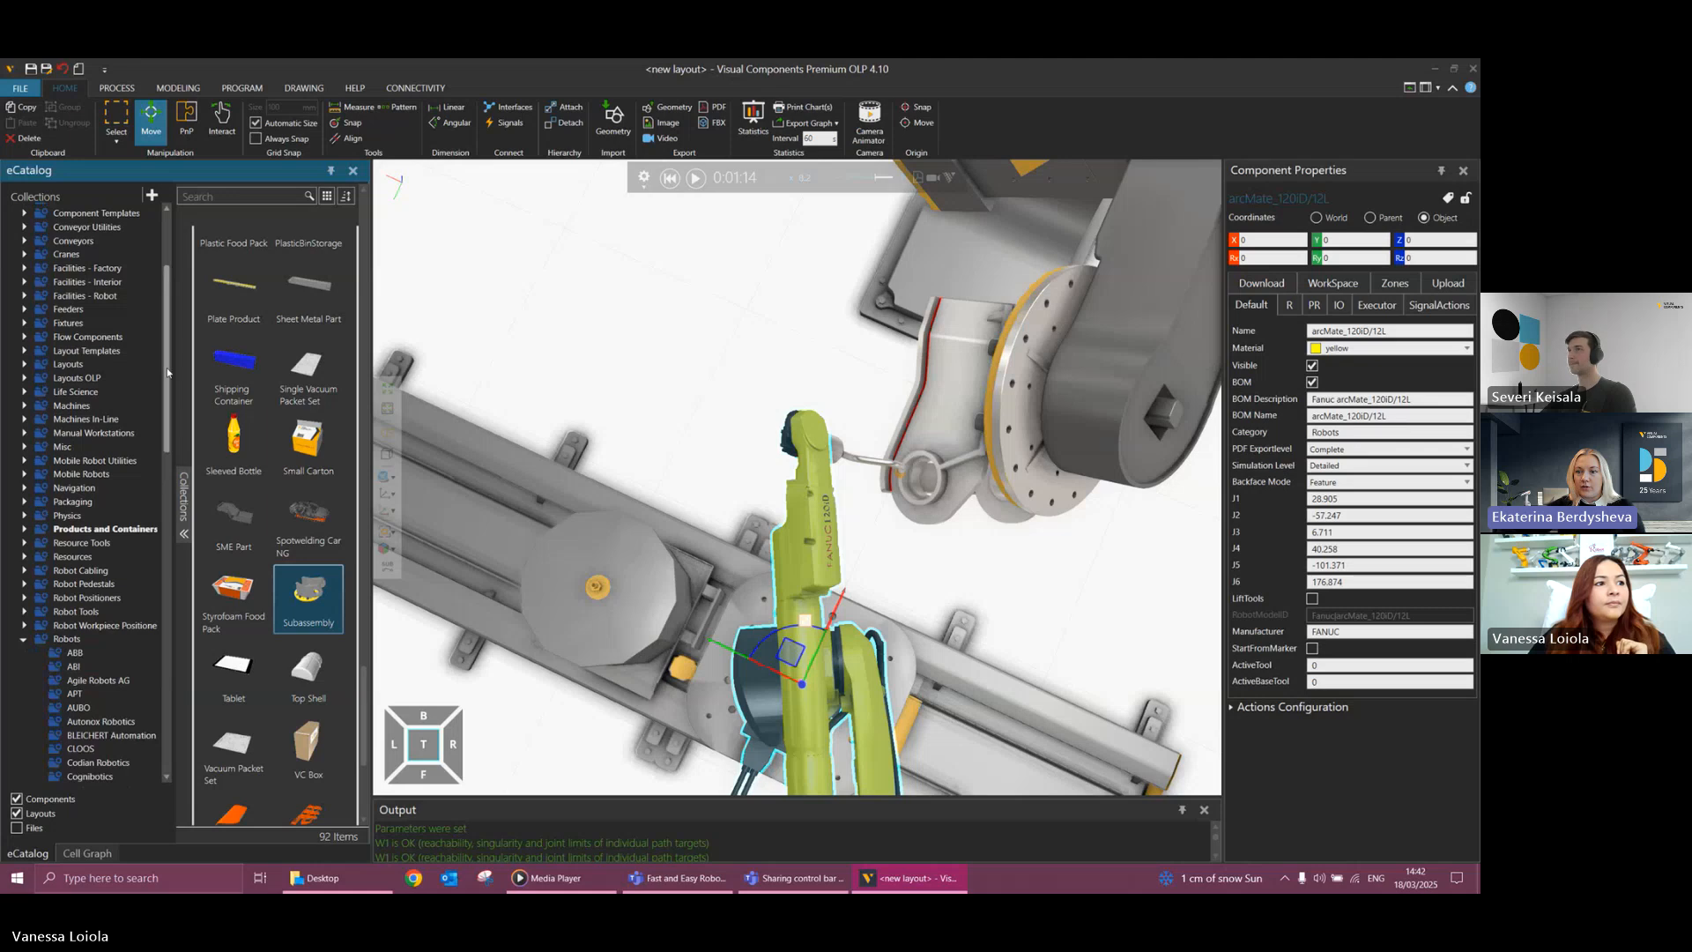
drag(168, 372, 172, 540)
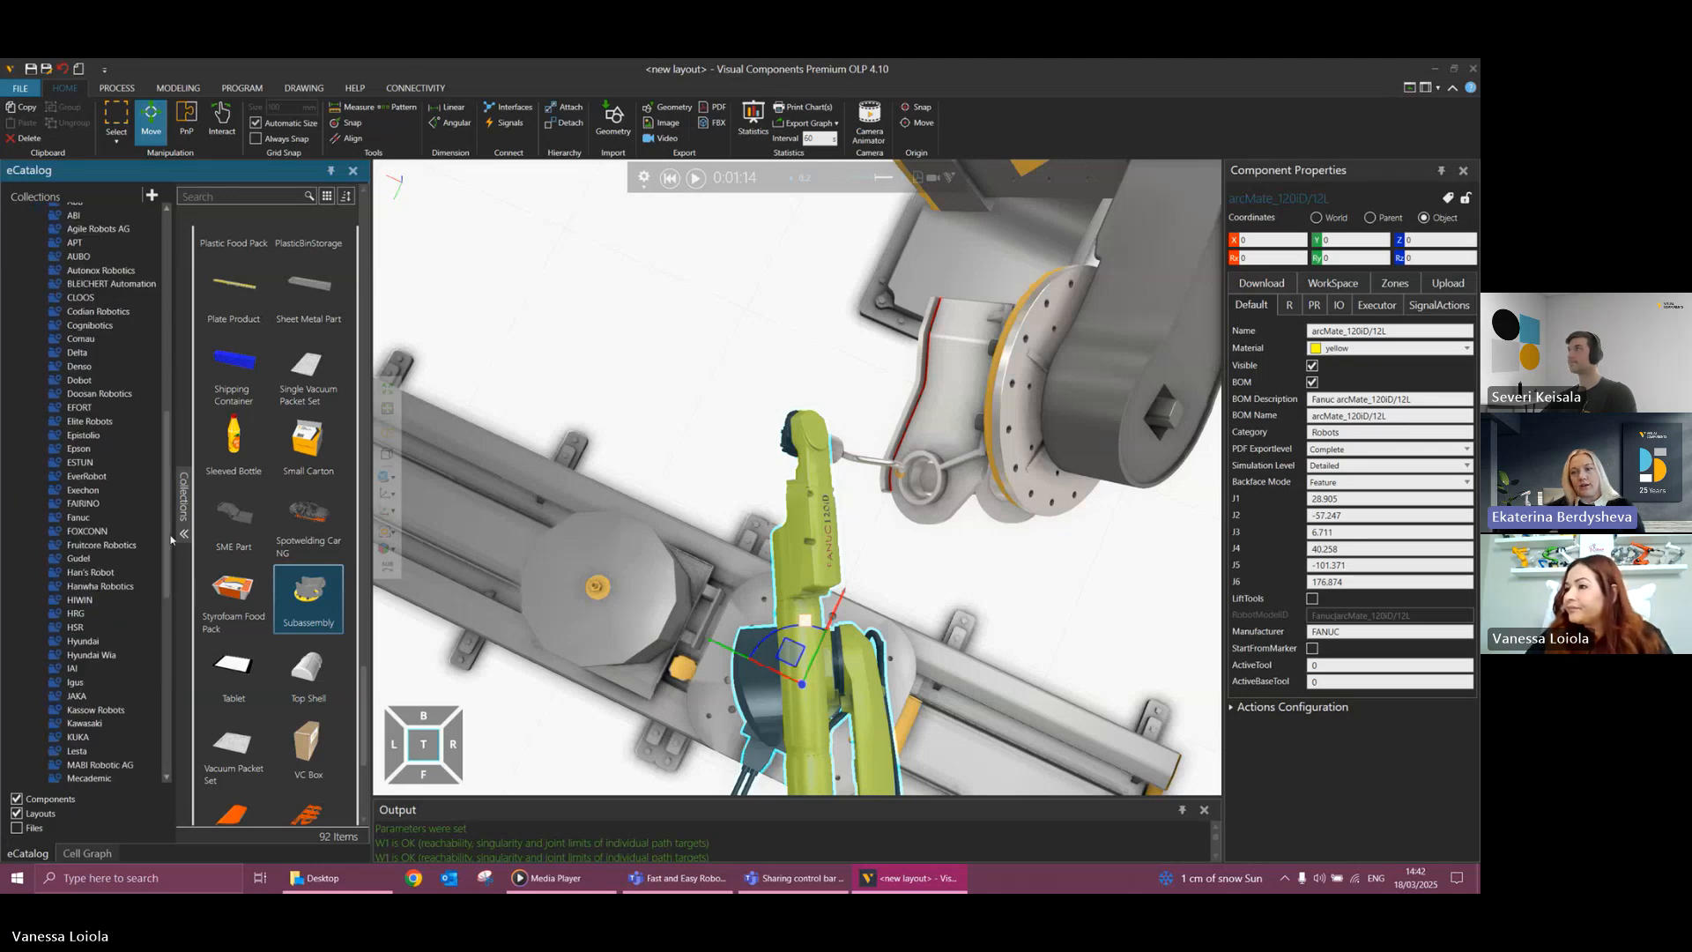
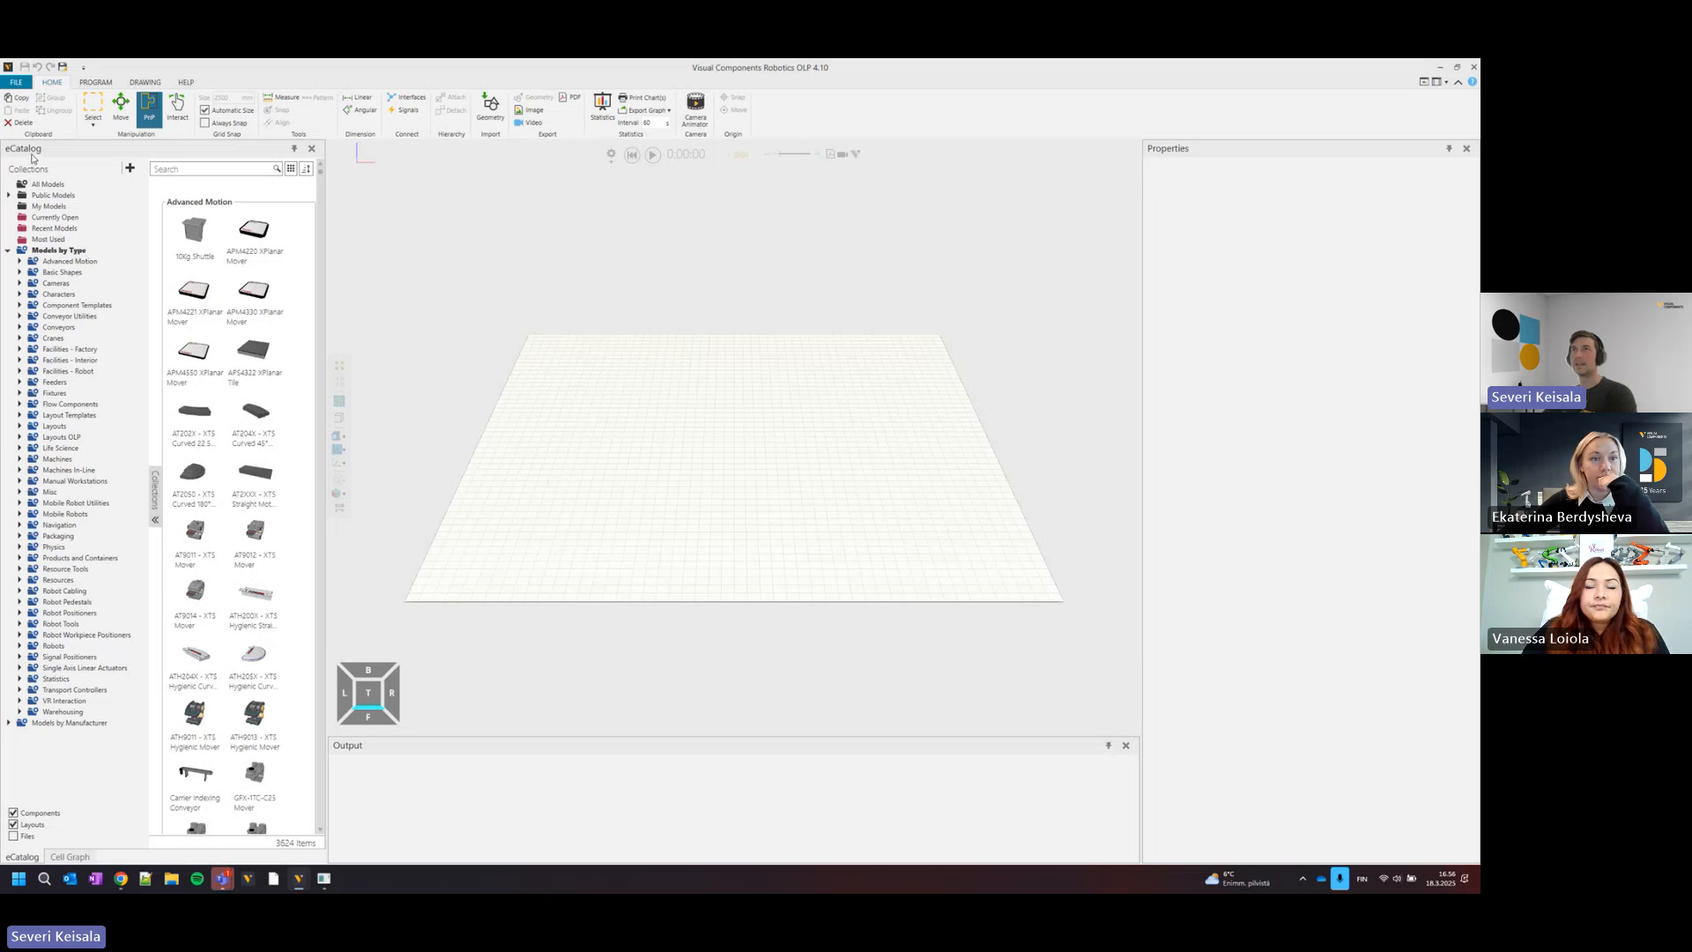
Browse the Layouts OLP collection and load the Conveyor Painting with Two Robots (OLP) example layout.
click(68, 438)
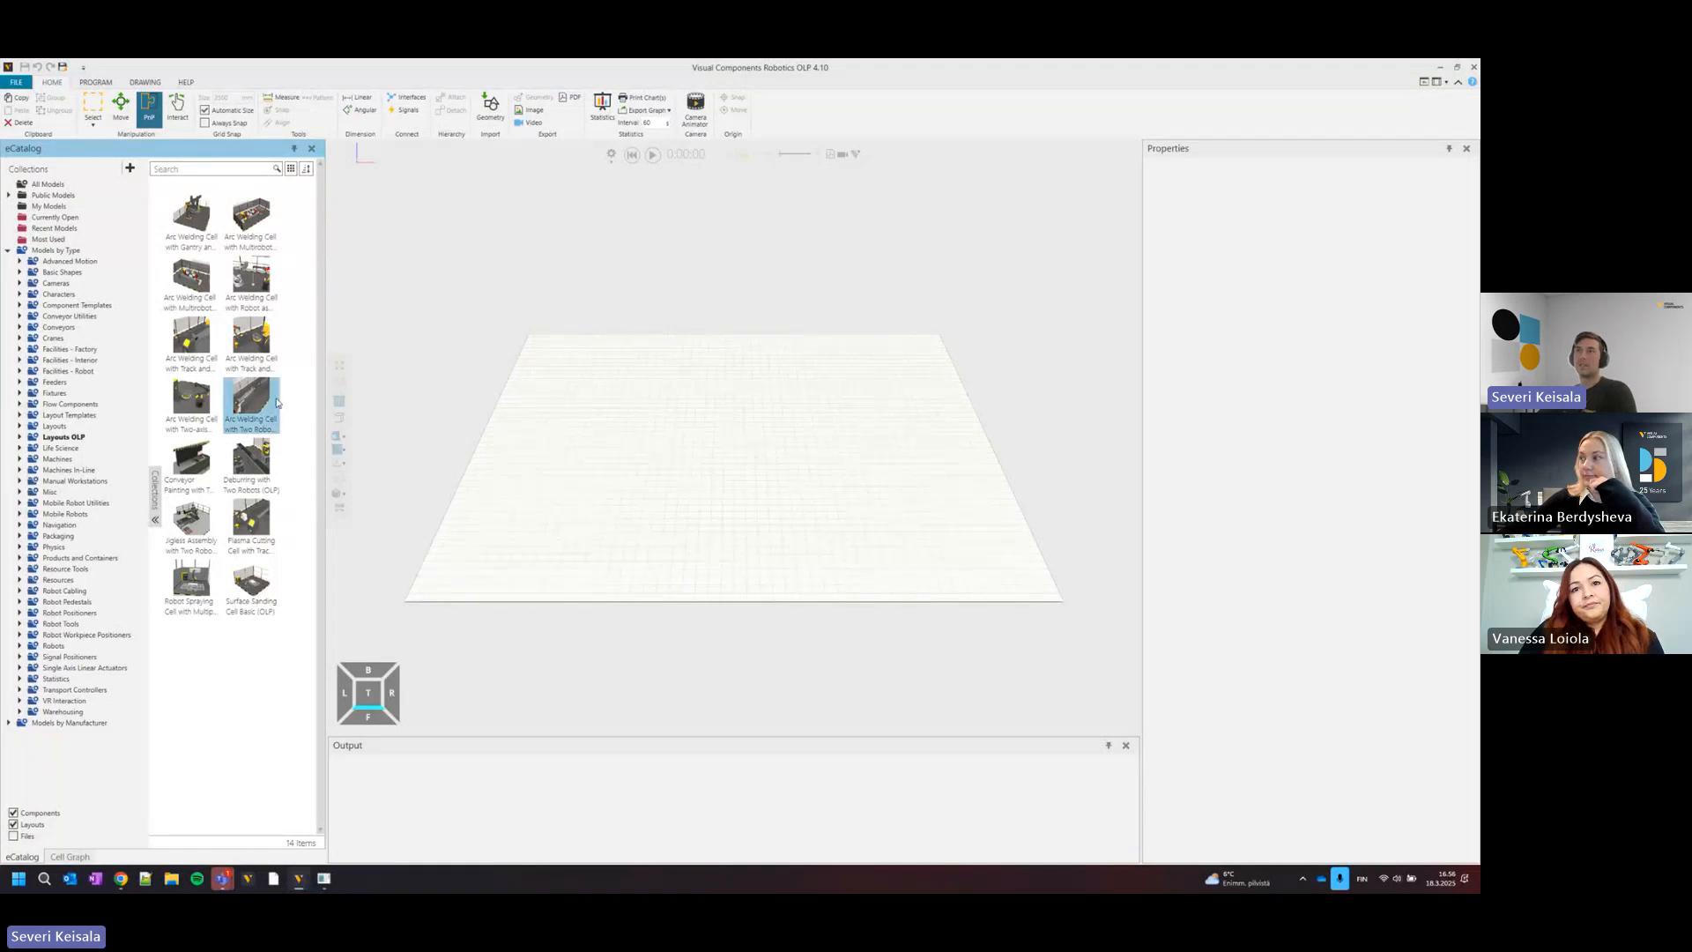
mouse_move(214, 394)
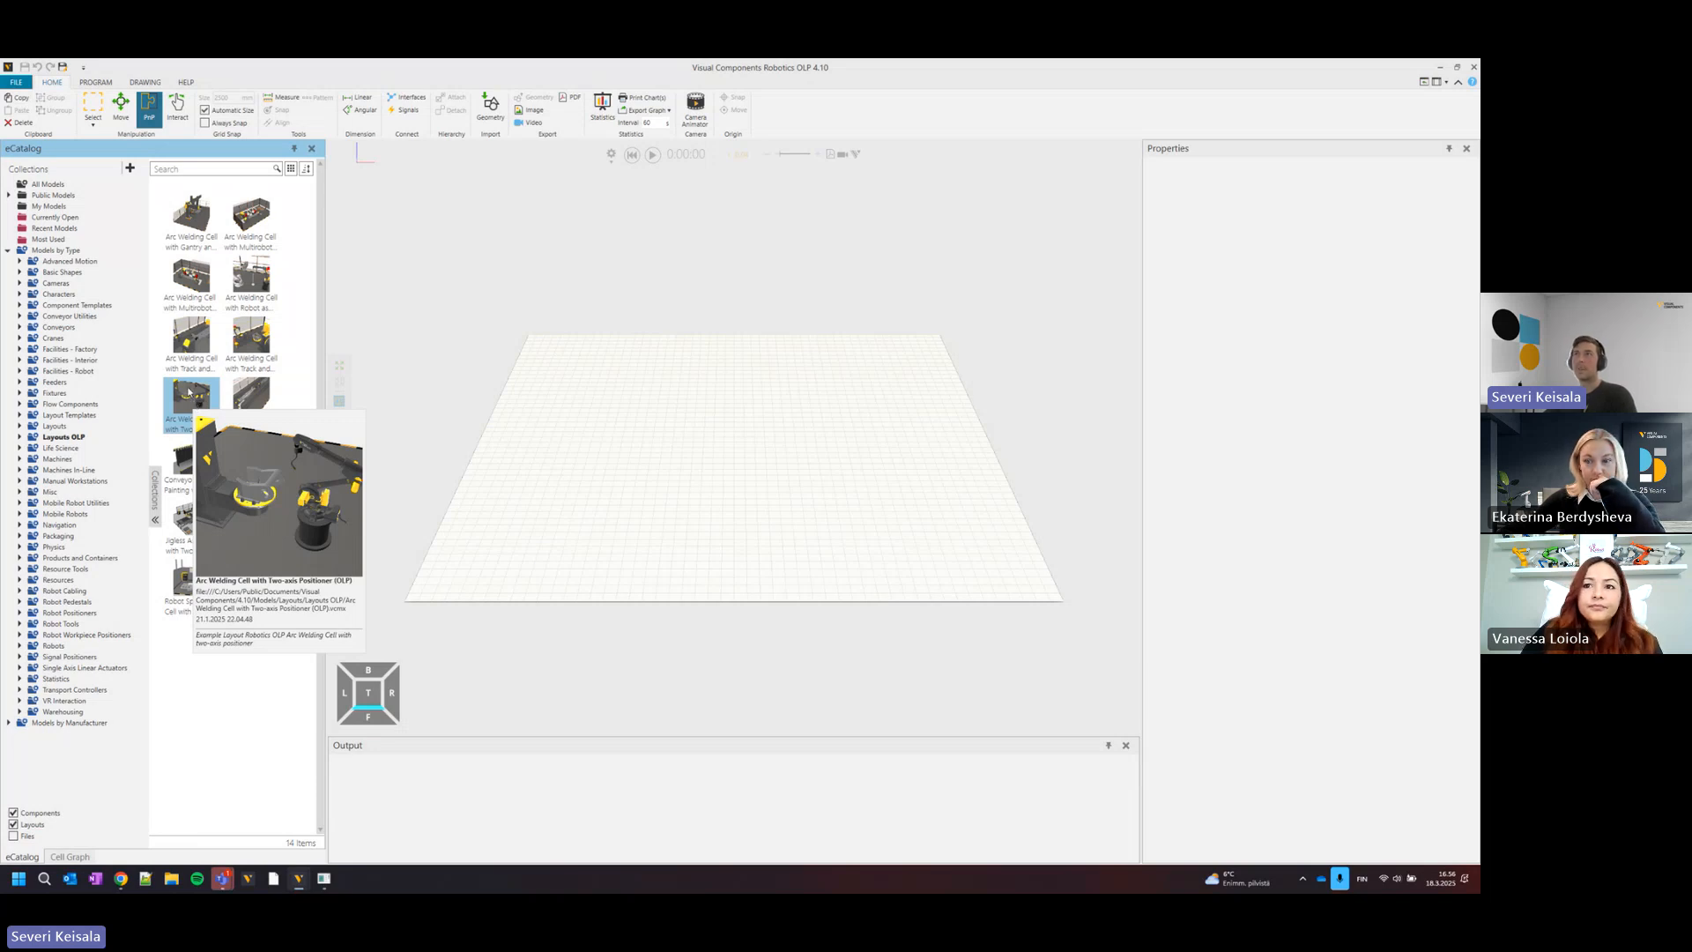
mouse_move(254, 277)
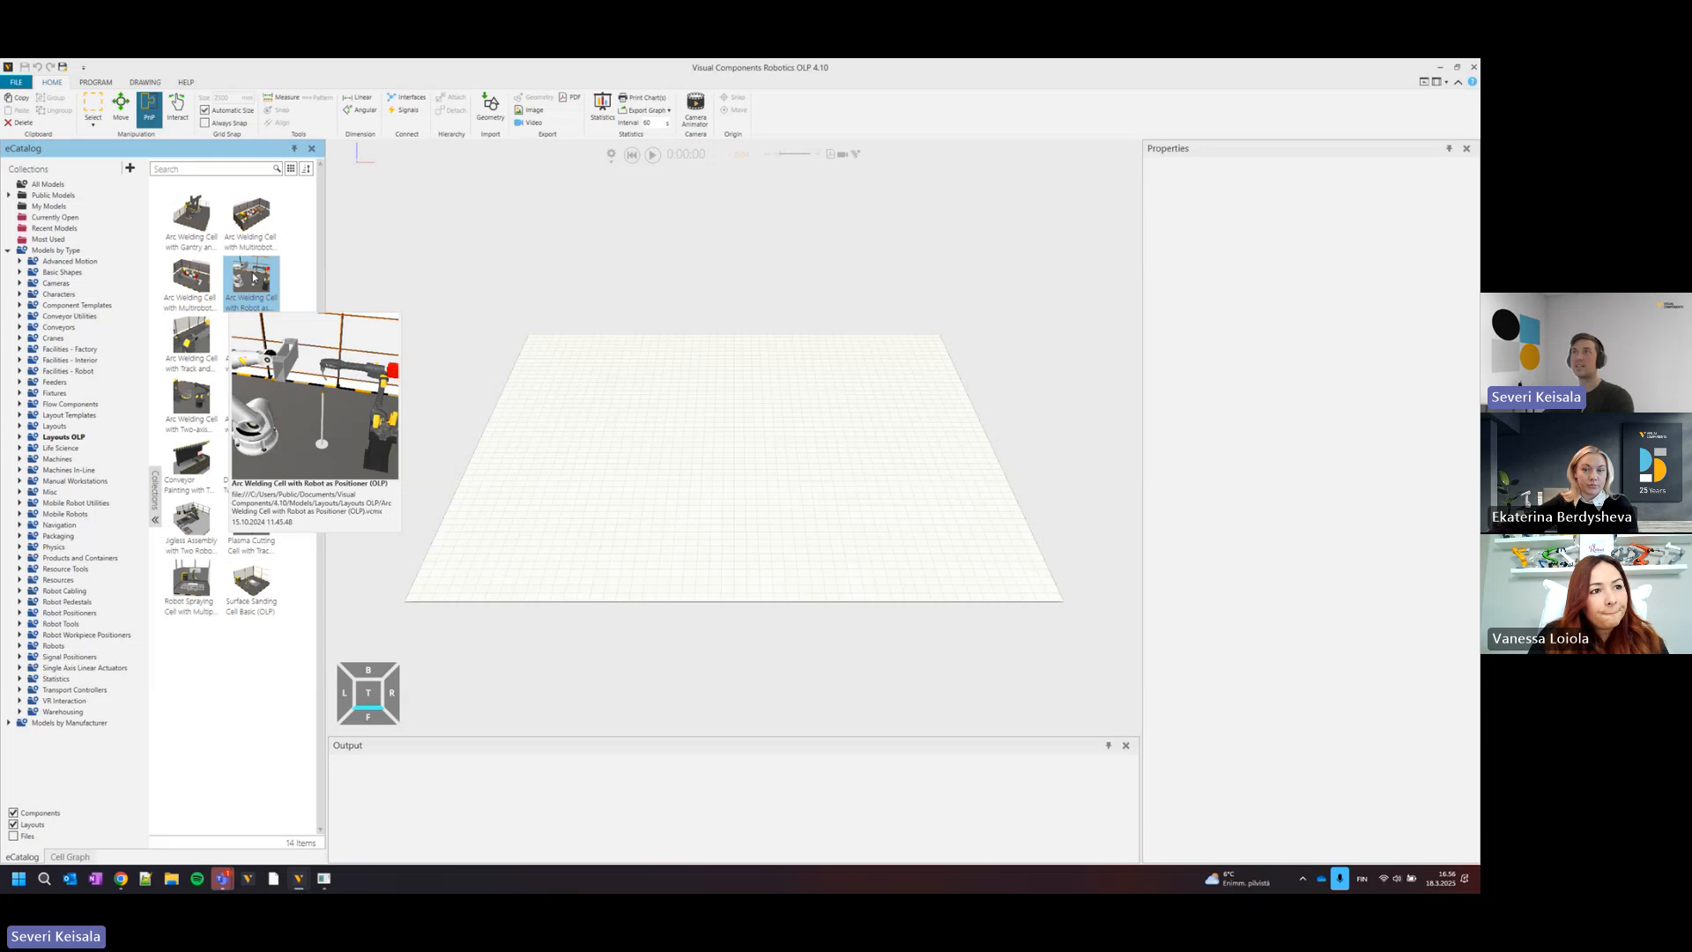
mouse_move(202, 284)
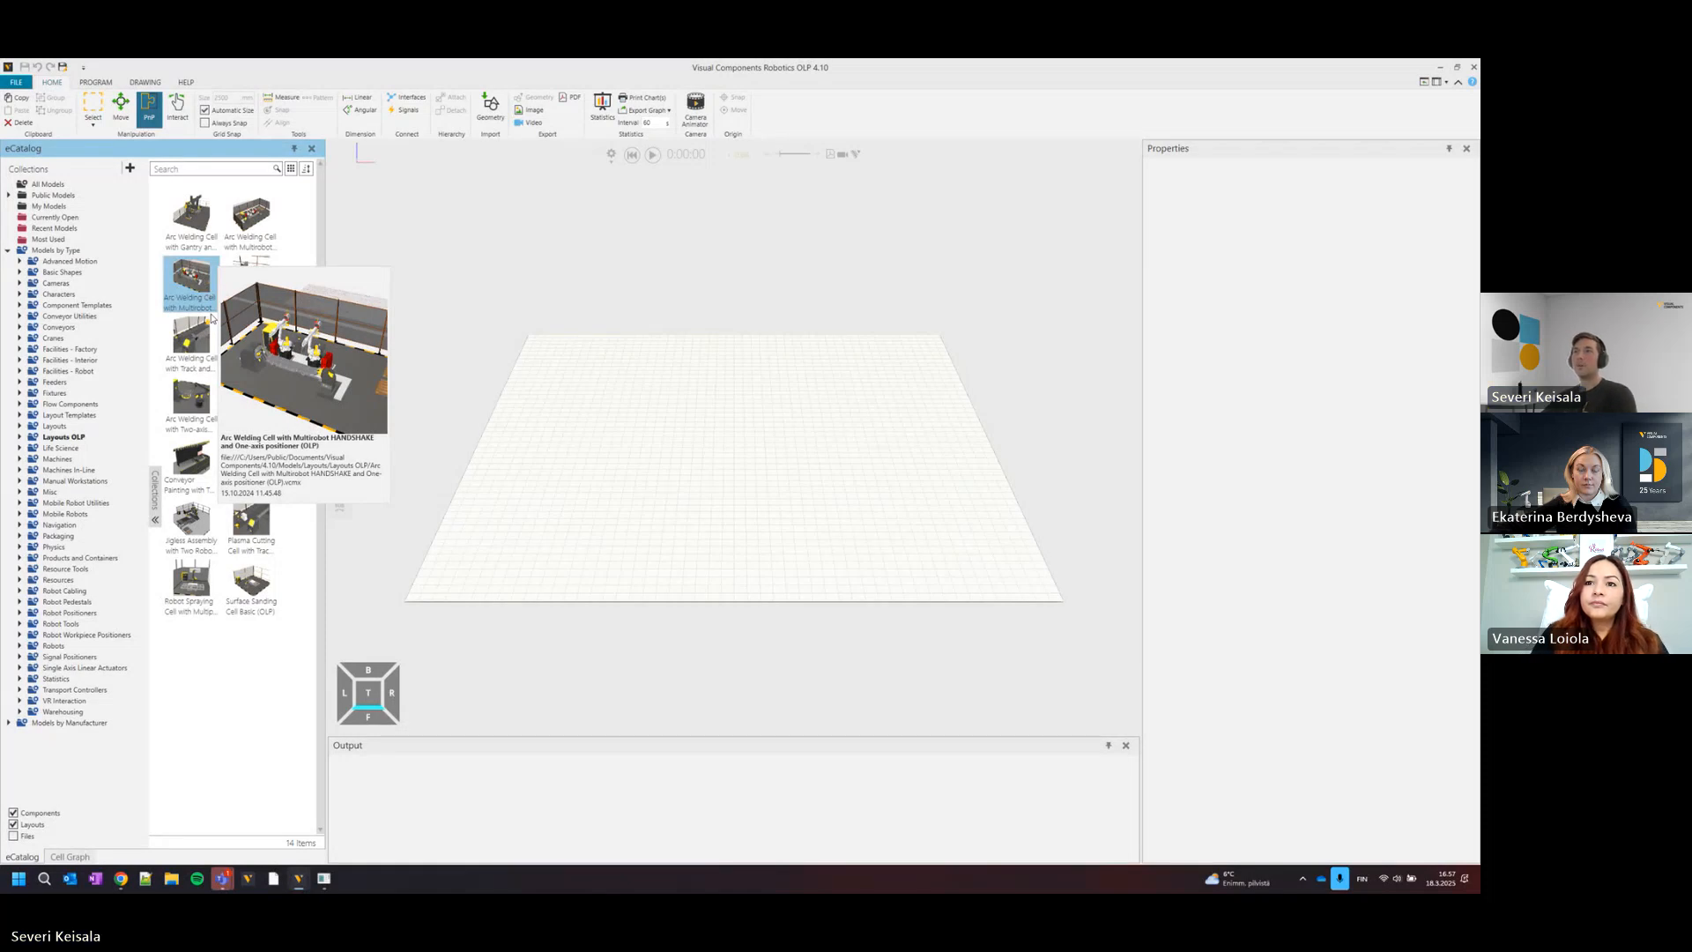
mouse_move(201, 470)
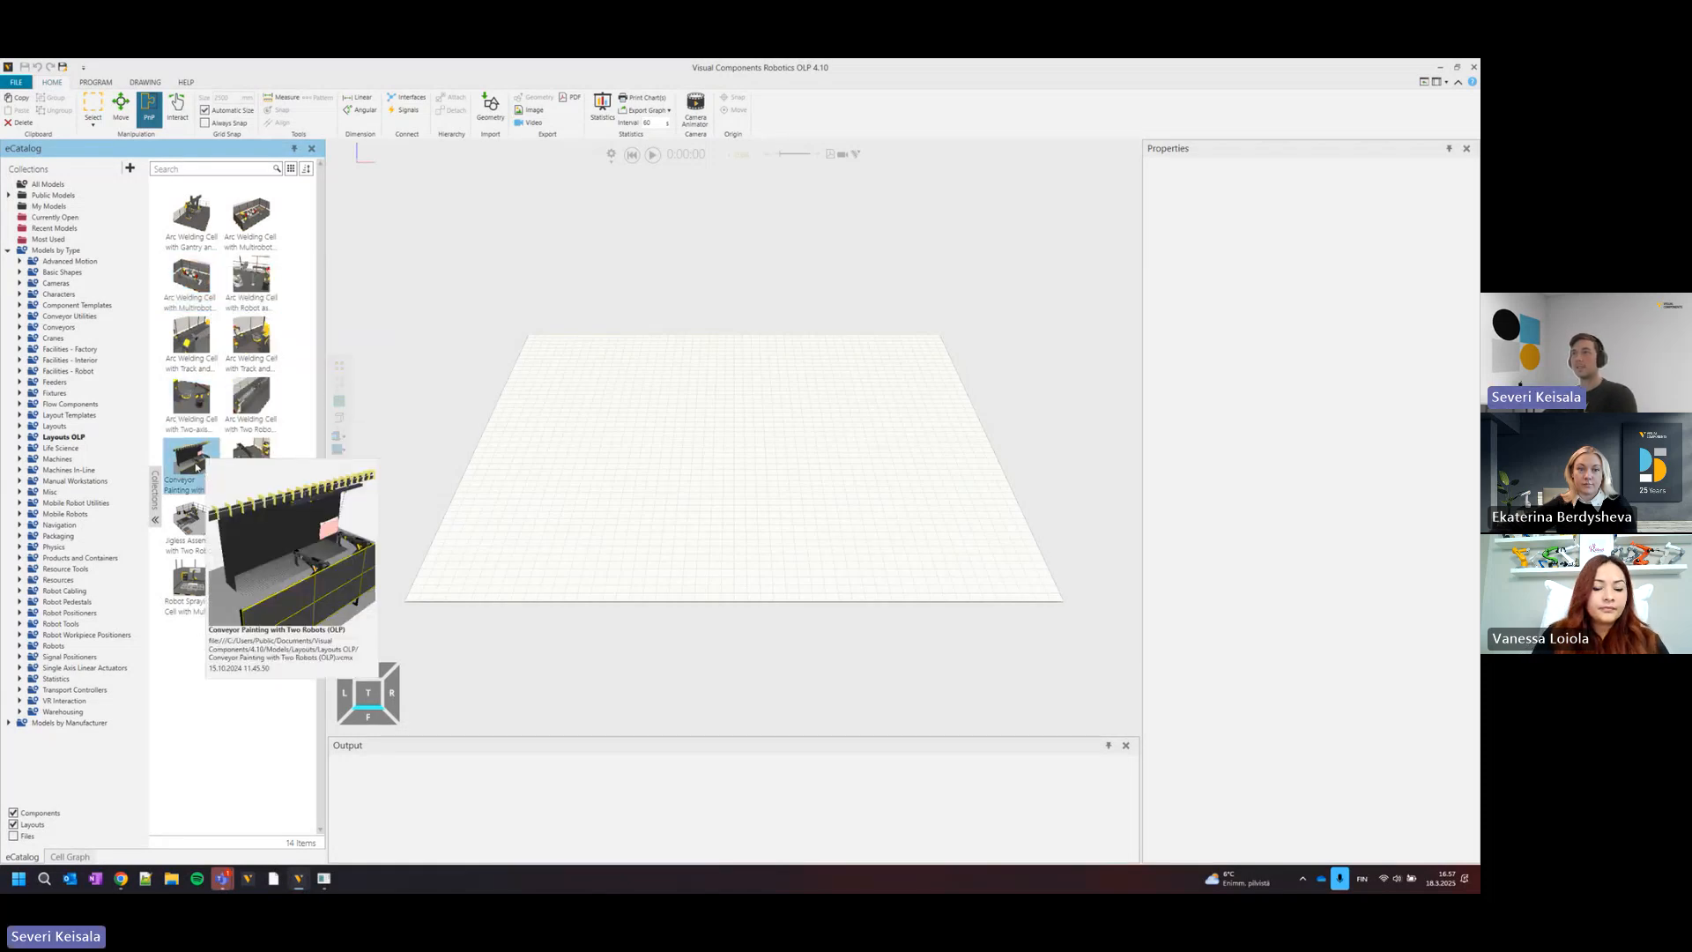
drag(198, 467, 729, 452)
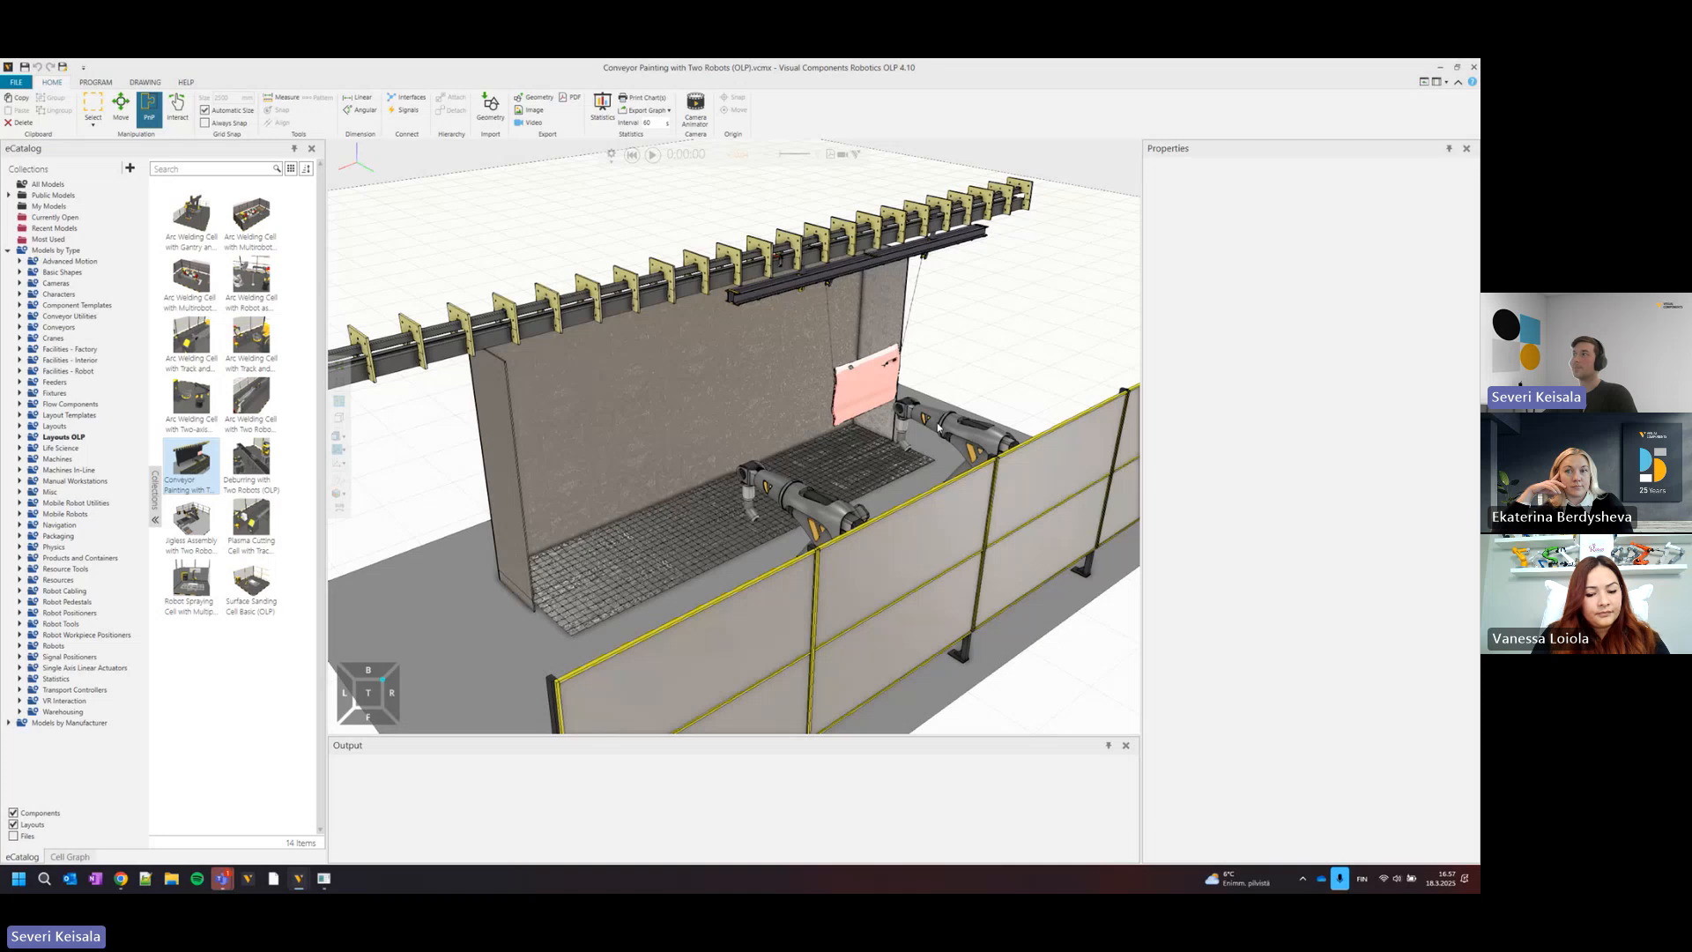
Select the Generic Articulated Robot nearest the hanging door panel, run the simulation and examine how it paints the panel.
click(937, 428)
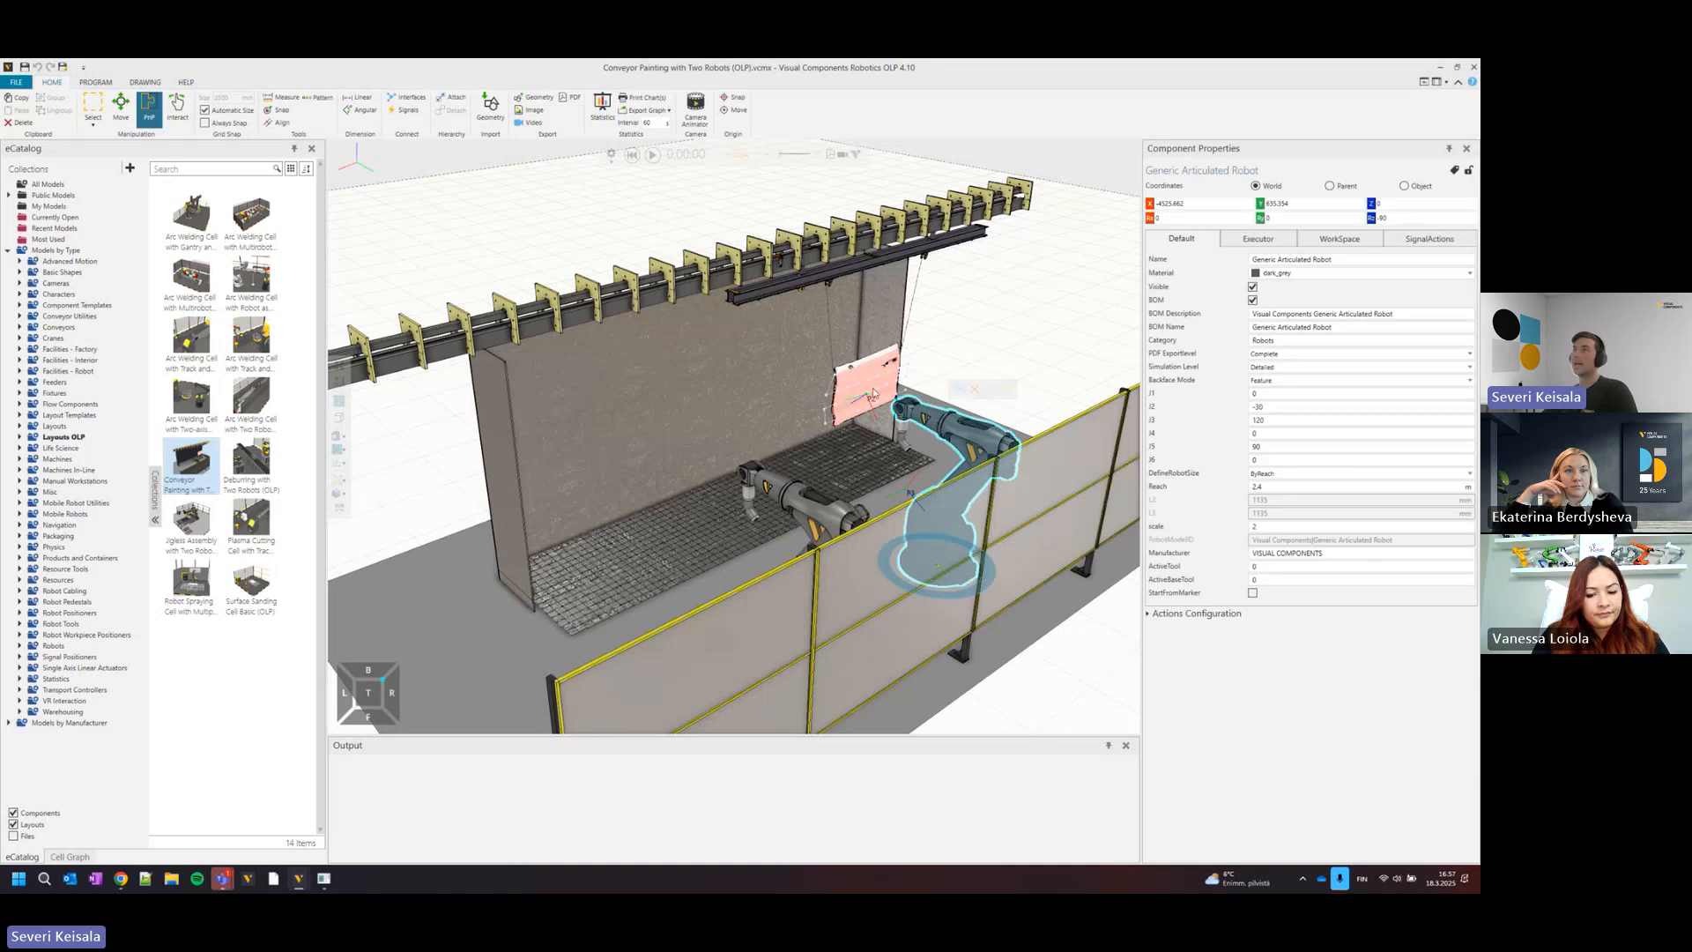
click(653, 156)
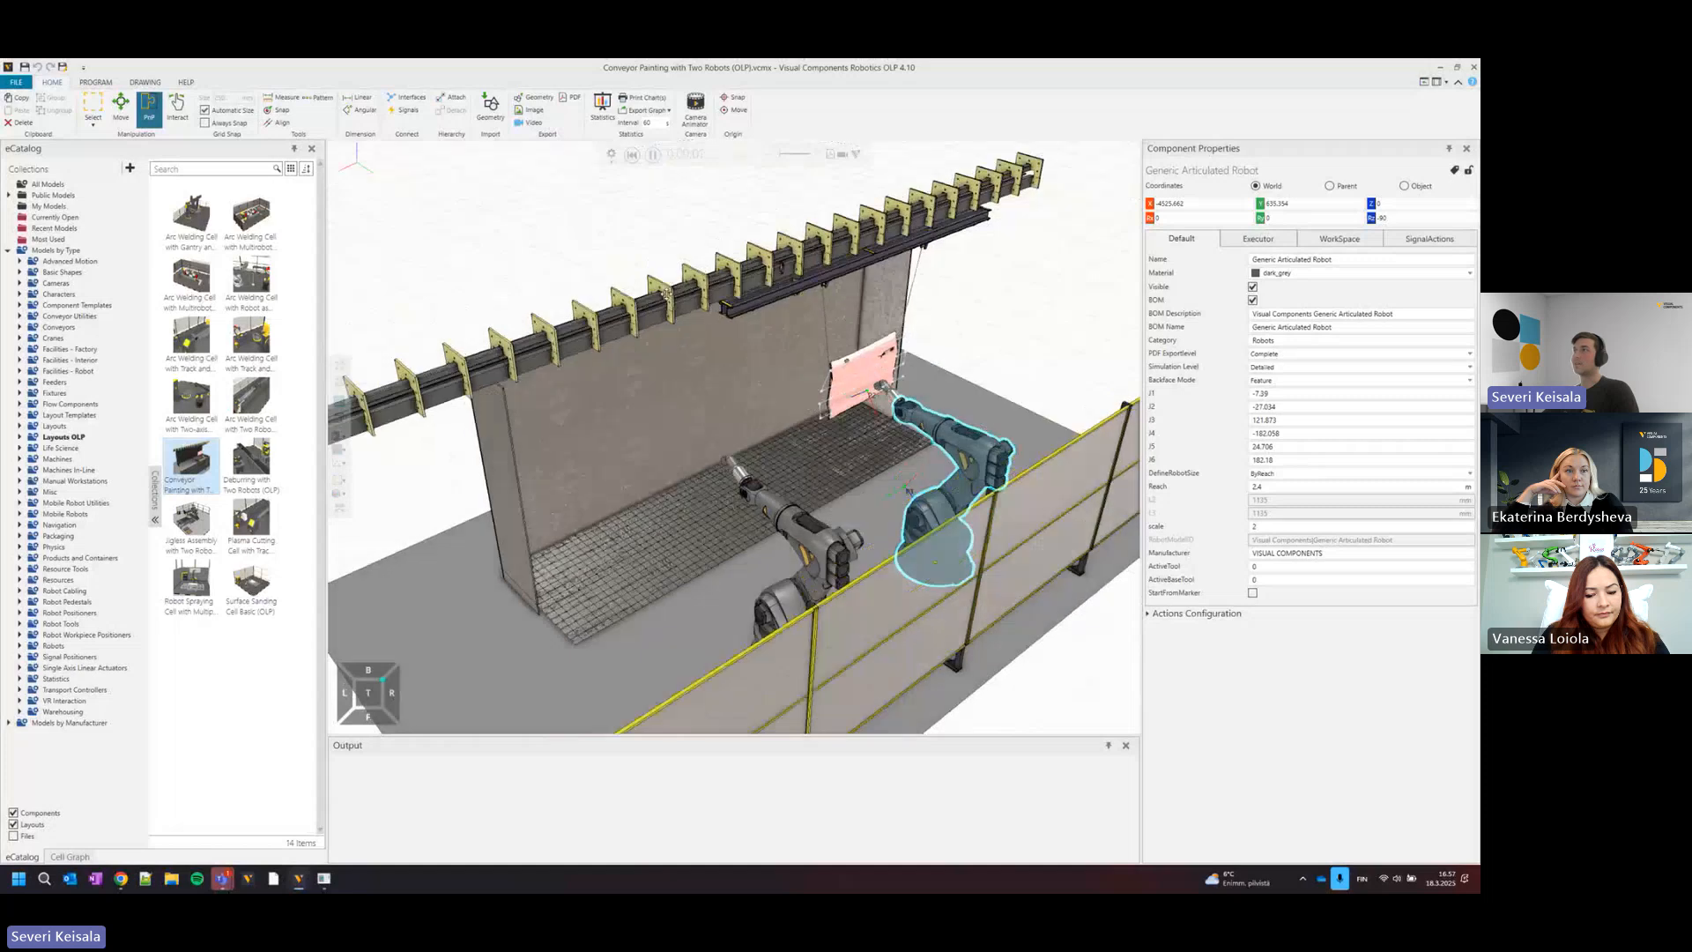
scroll(656, 300, up, 3)
middle_drag(652, 296, 578, 258)
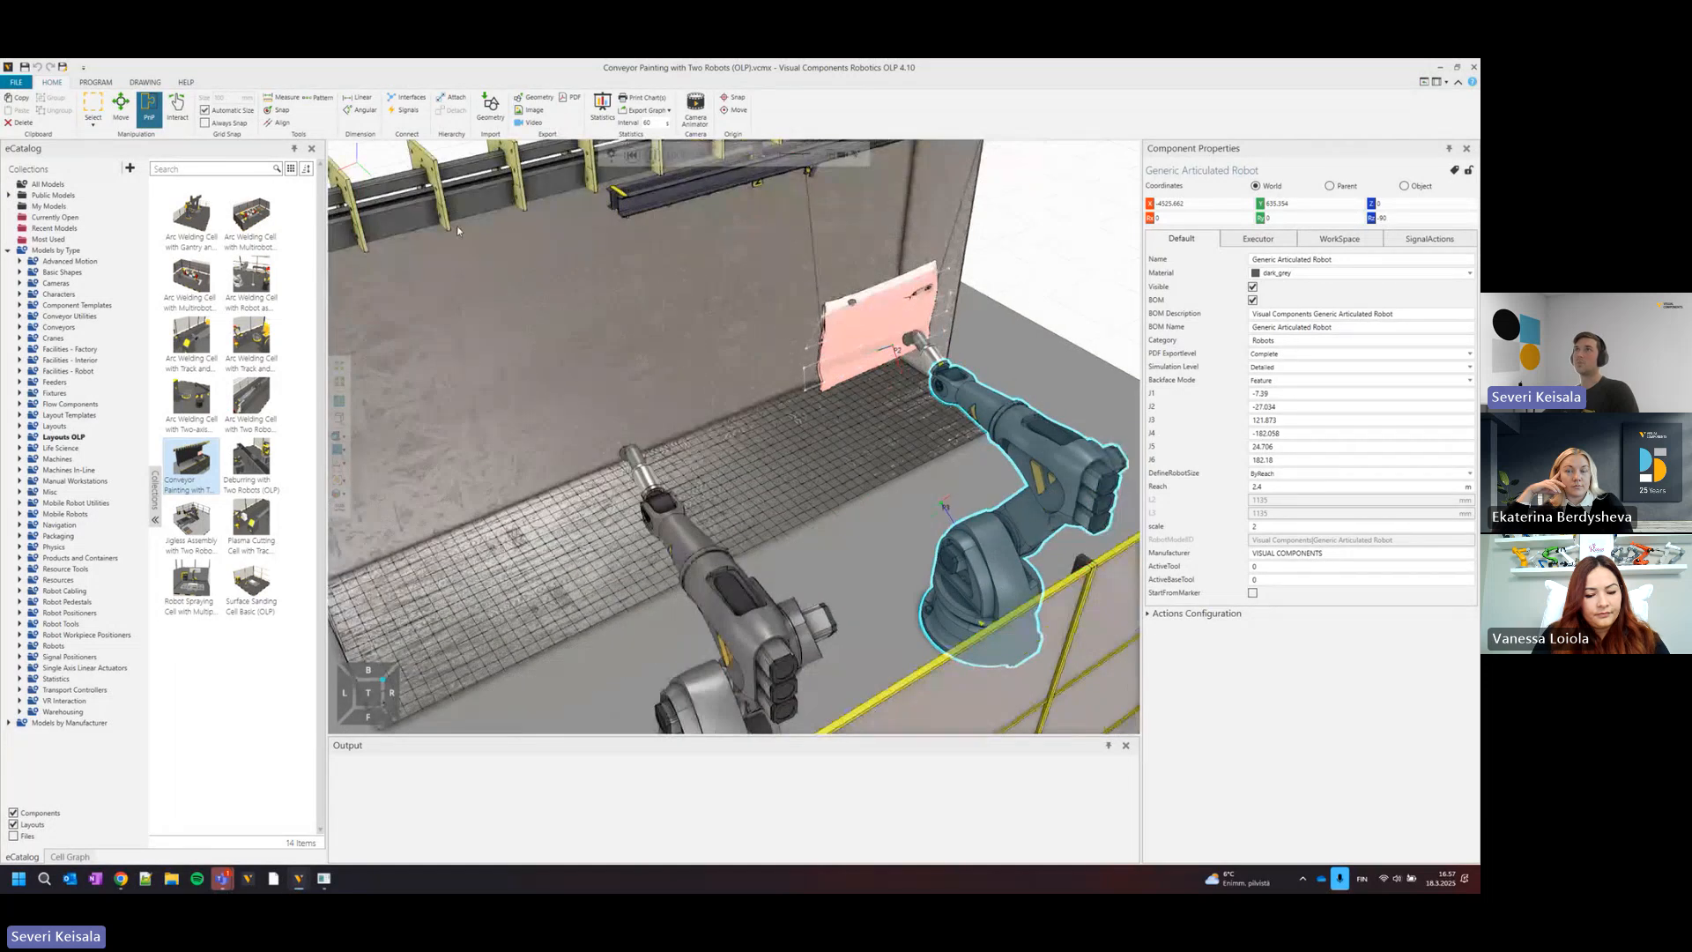
mouse_move(654, 340)
right_down()
mouse_move(800, 399)
mouse_move(775, 435)
right_up()
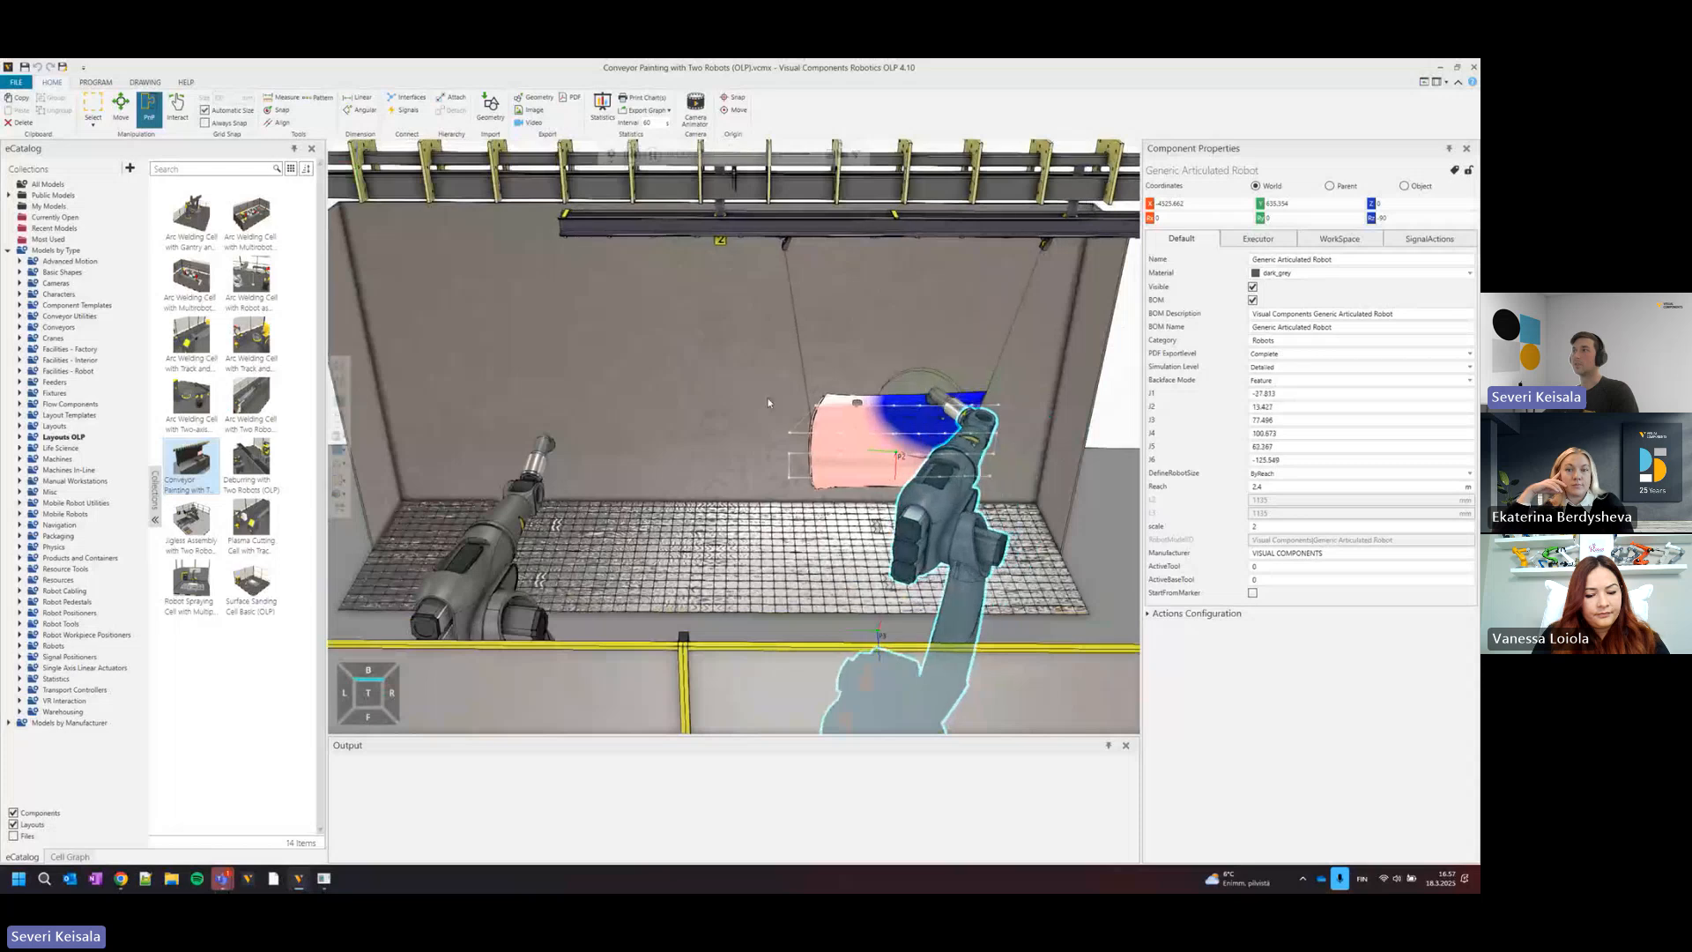
scroll(793, 378, up, 2)
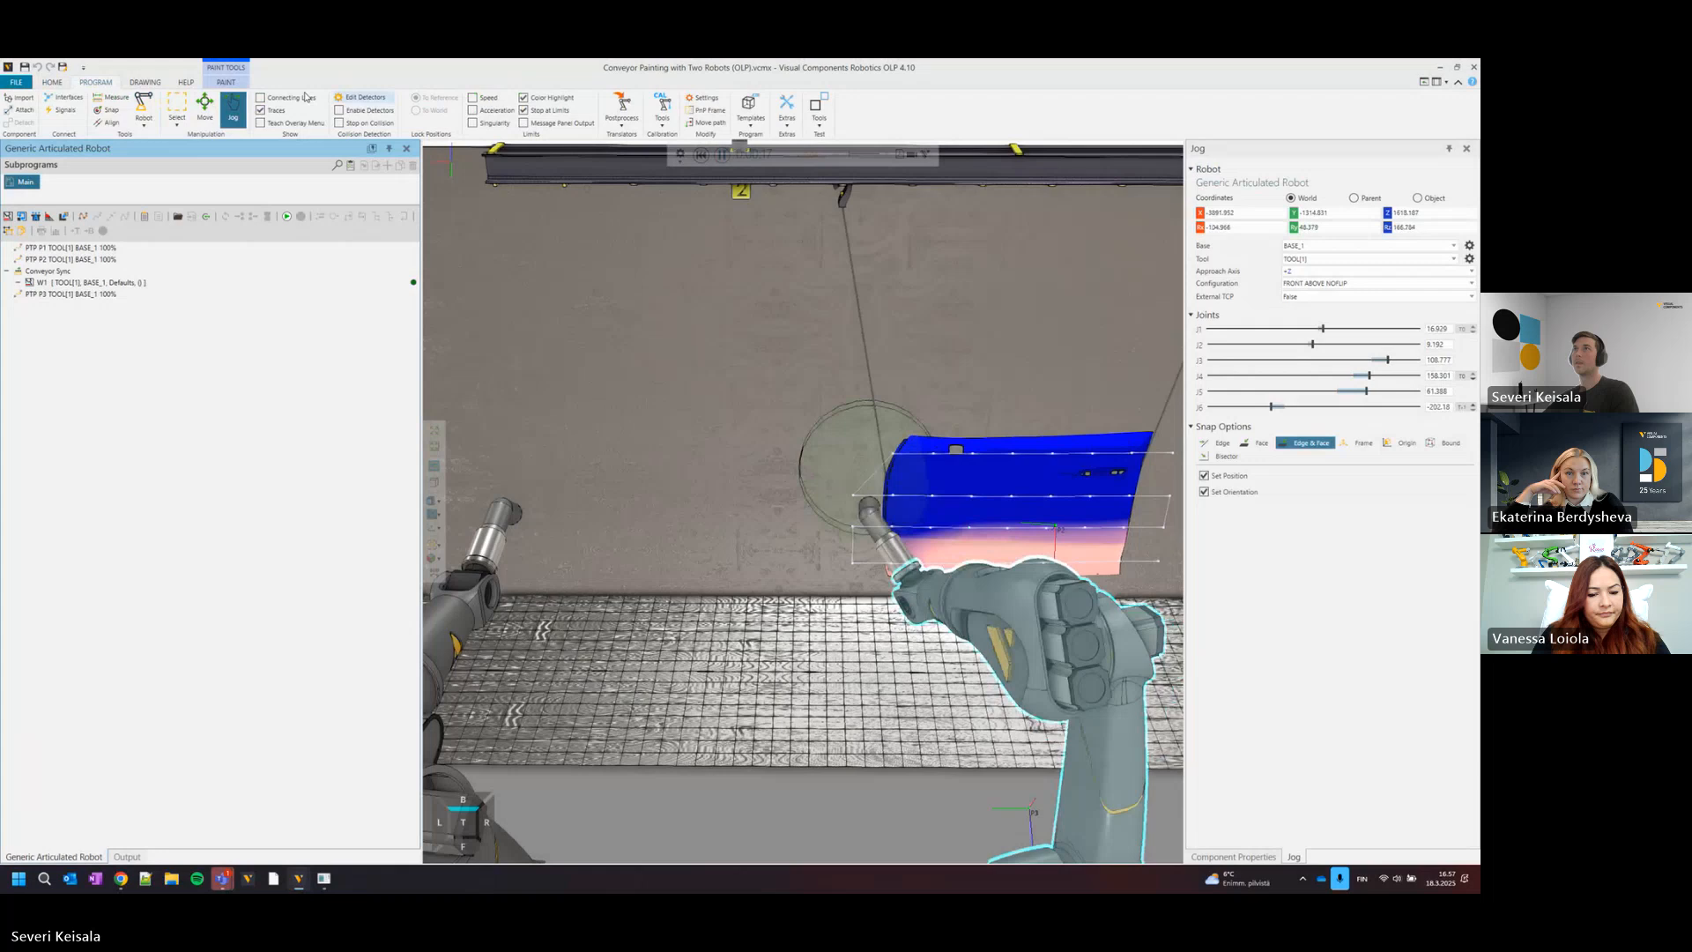
Show the paint as Thickness and examine the coating build-up on the door panel while both robots paint it.
click(226, 82)
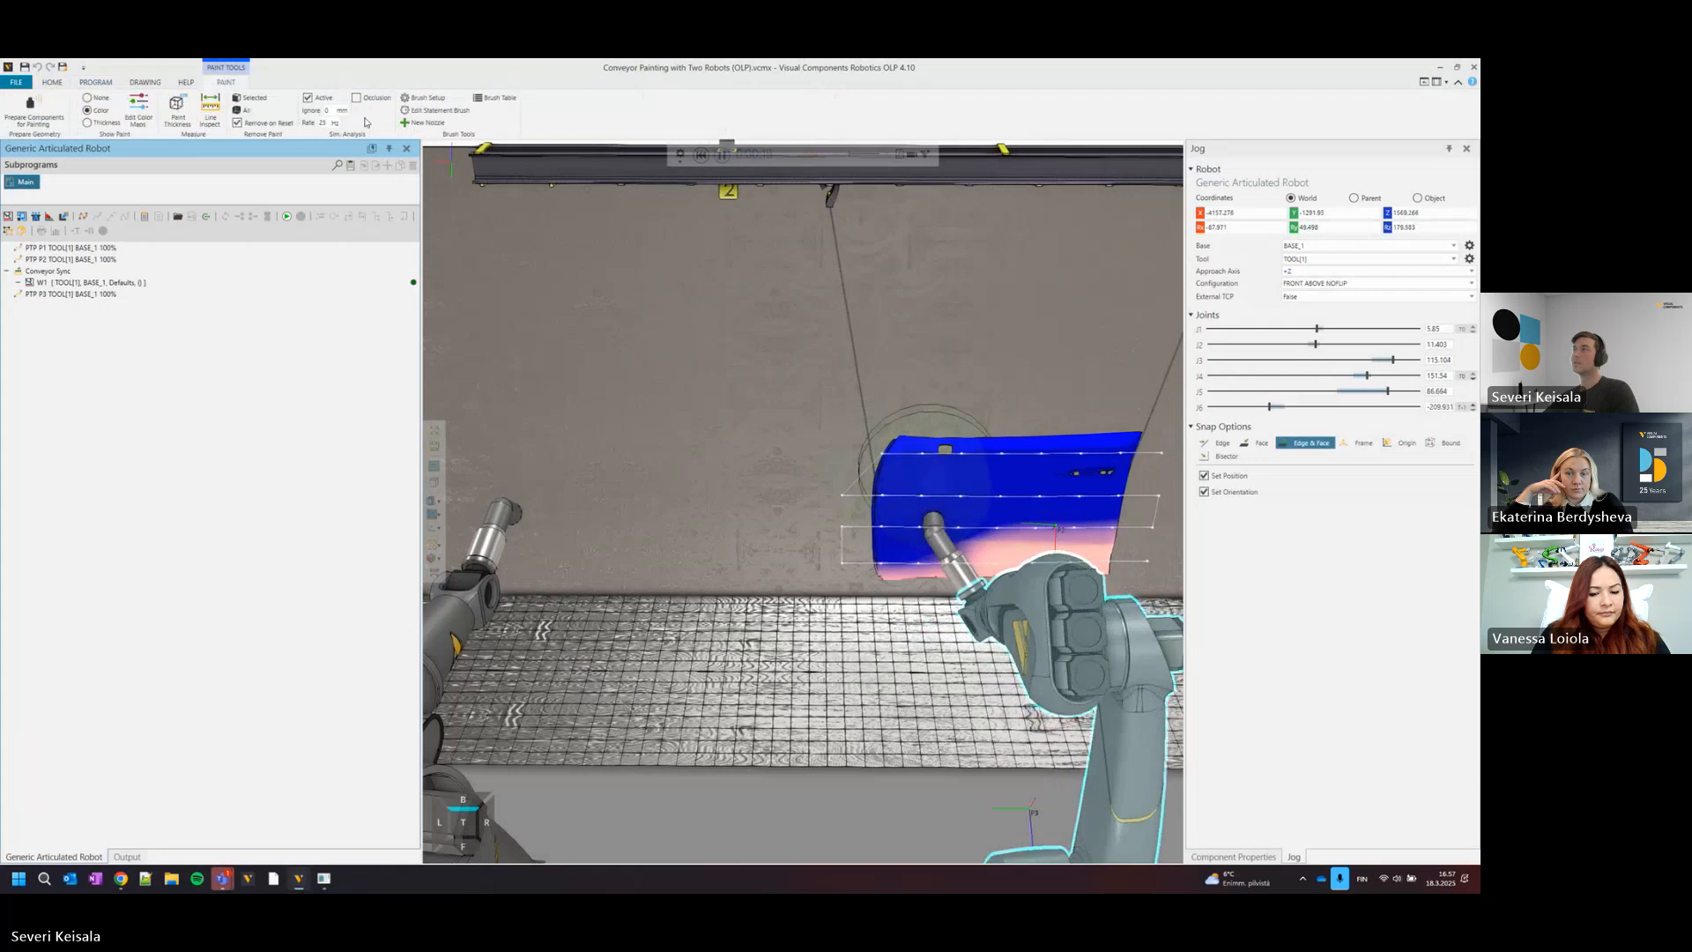
click(89, 122)
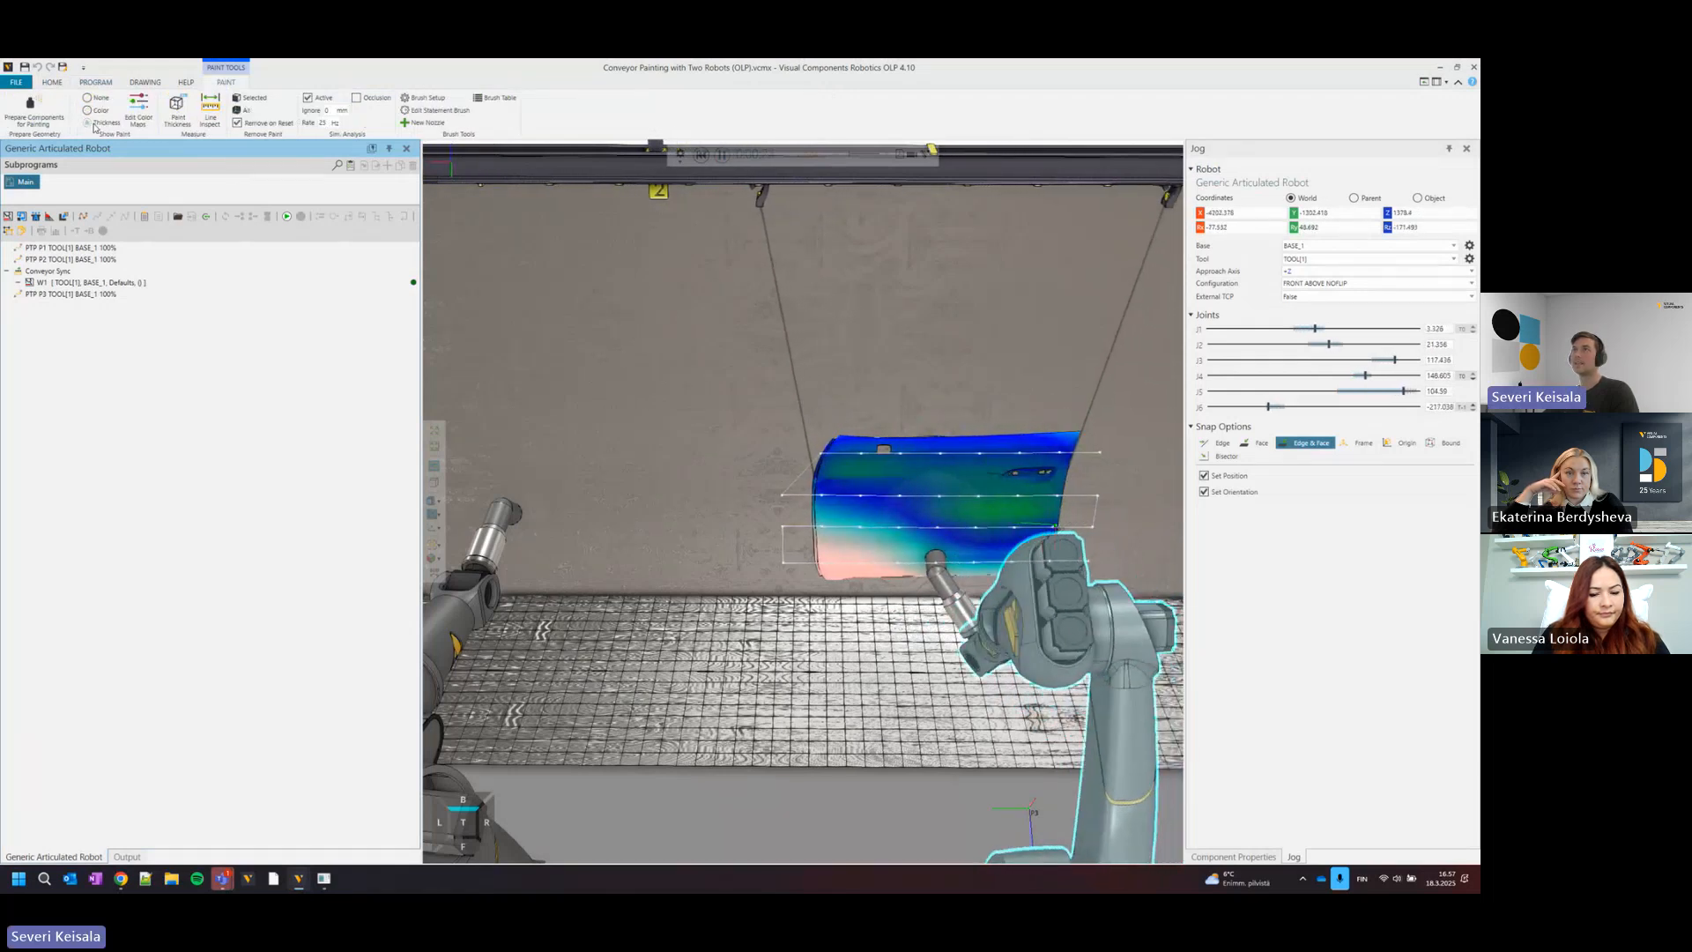
mouse_move(694, 528)
right_down()
mouse_move(675, 508)
mouse_move(691, 511)
right_up()
scroll(696, 511, up, 4)
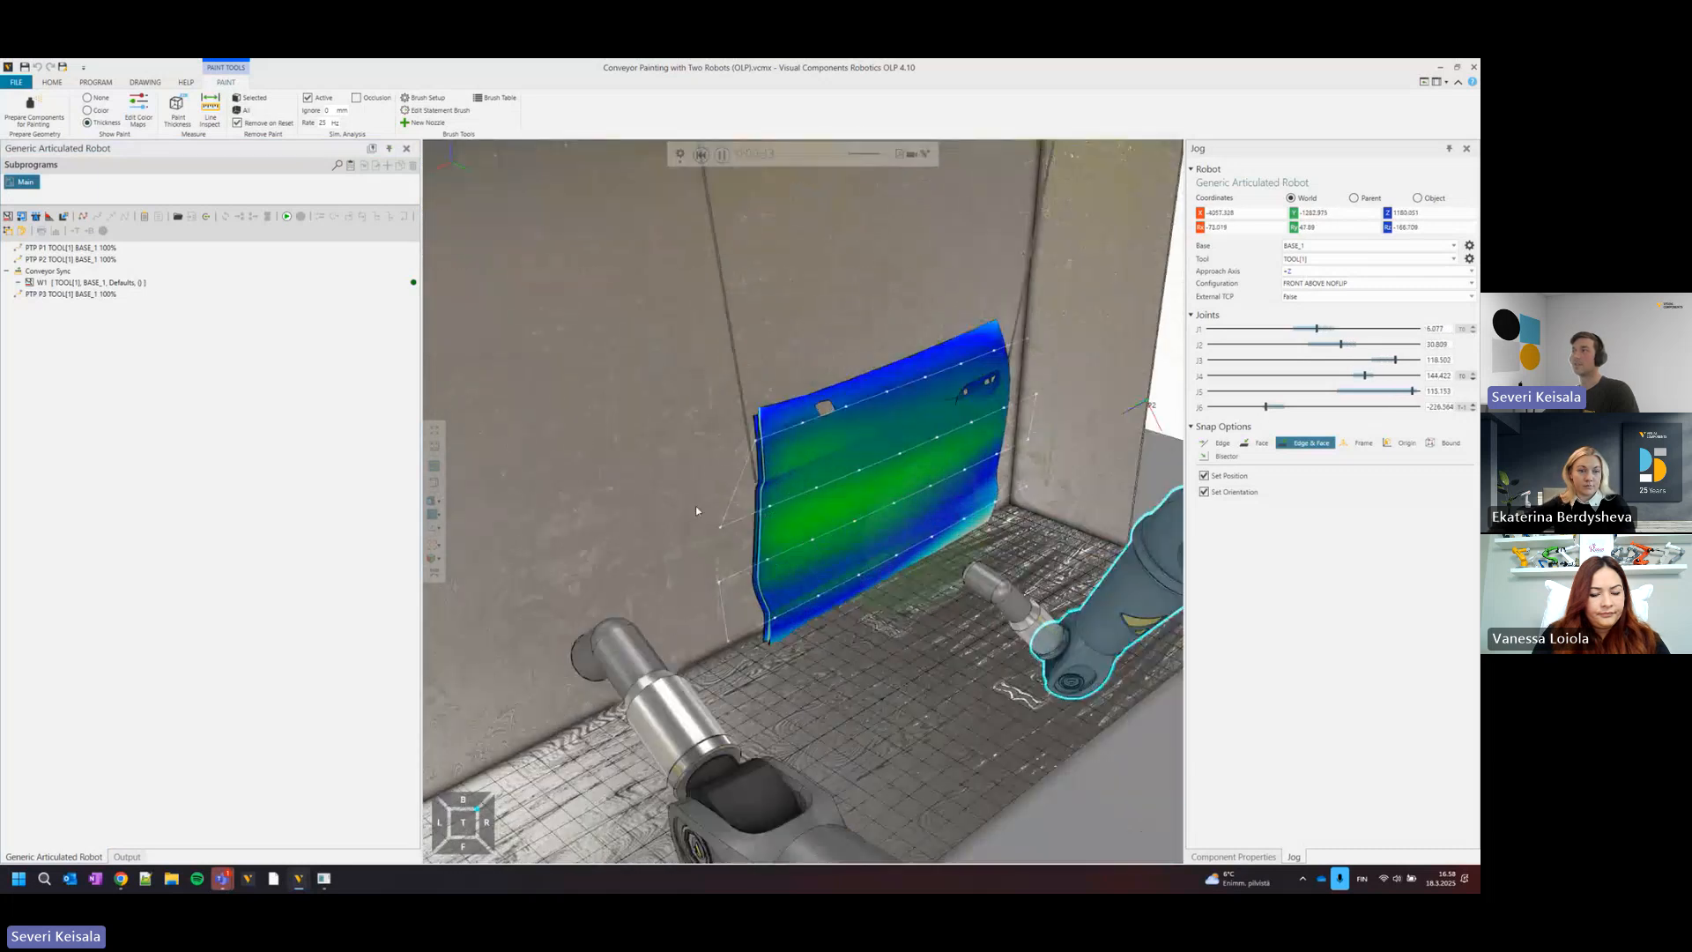
scroll(756, 483, down, 4)
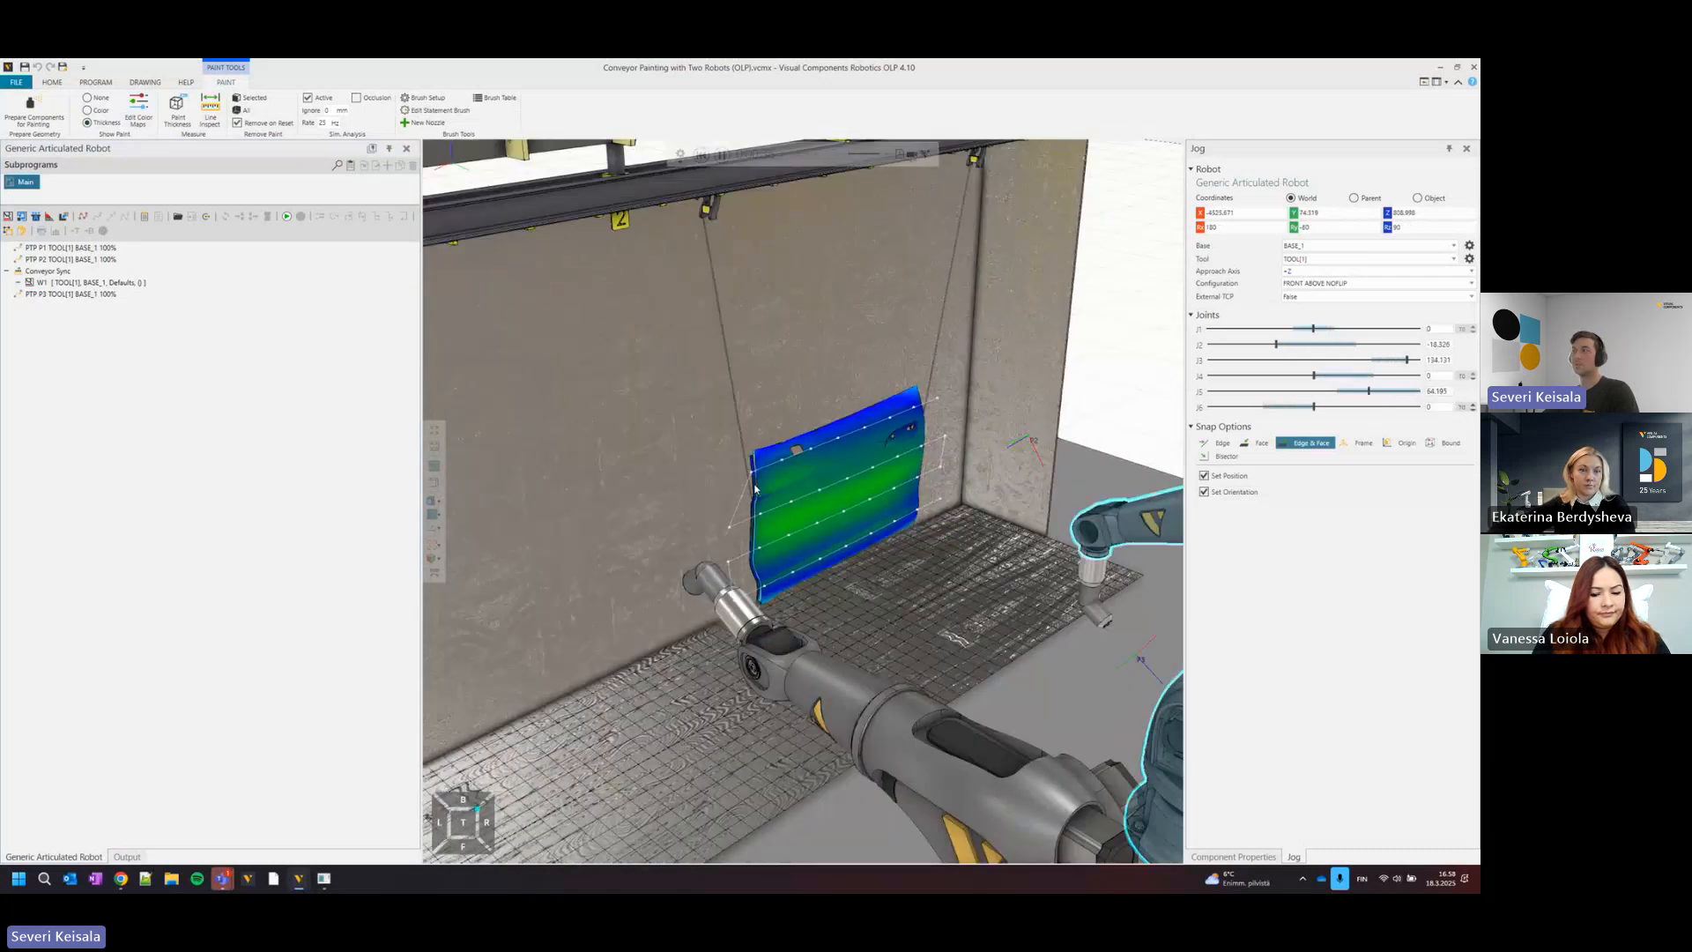
right_drag(757, 520, 743, 464)
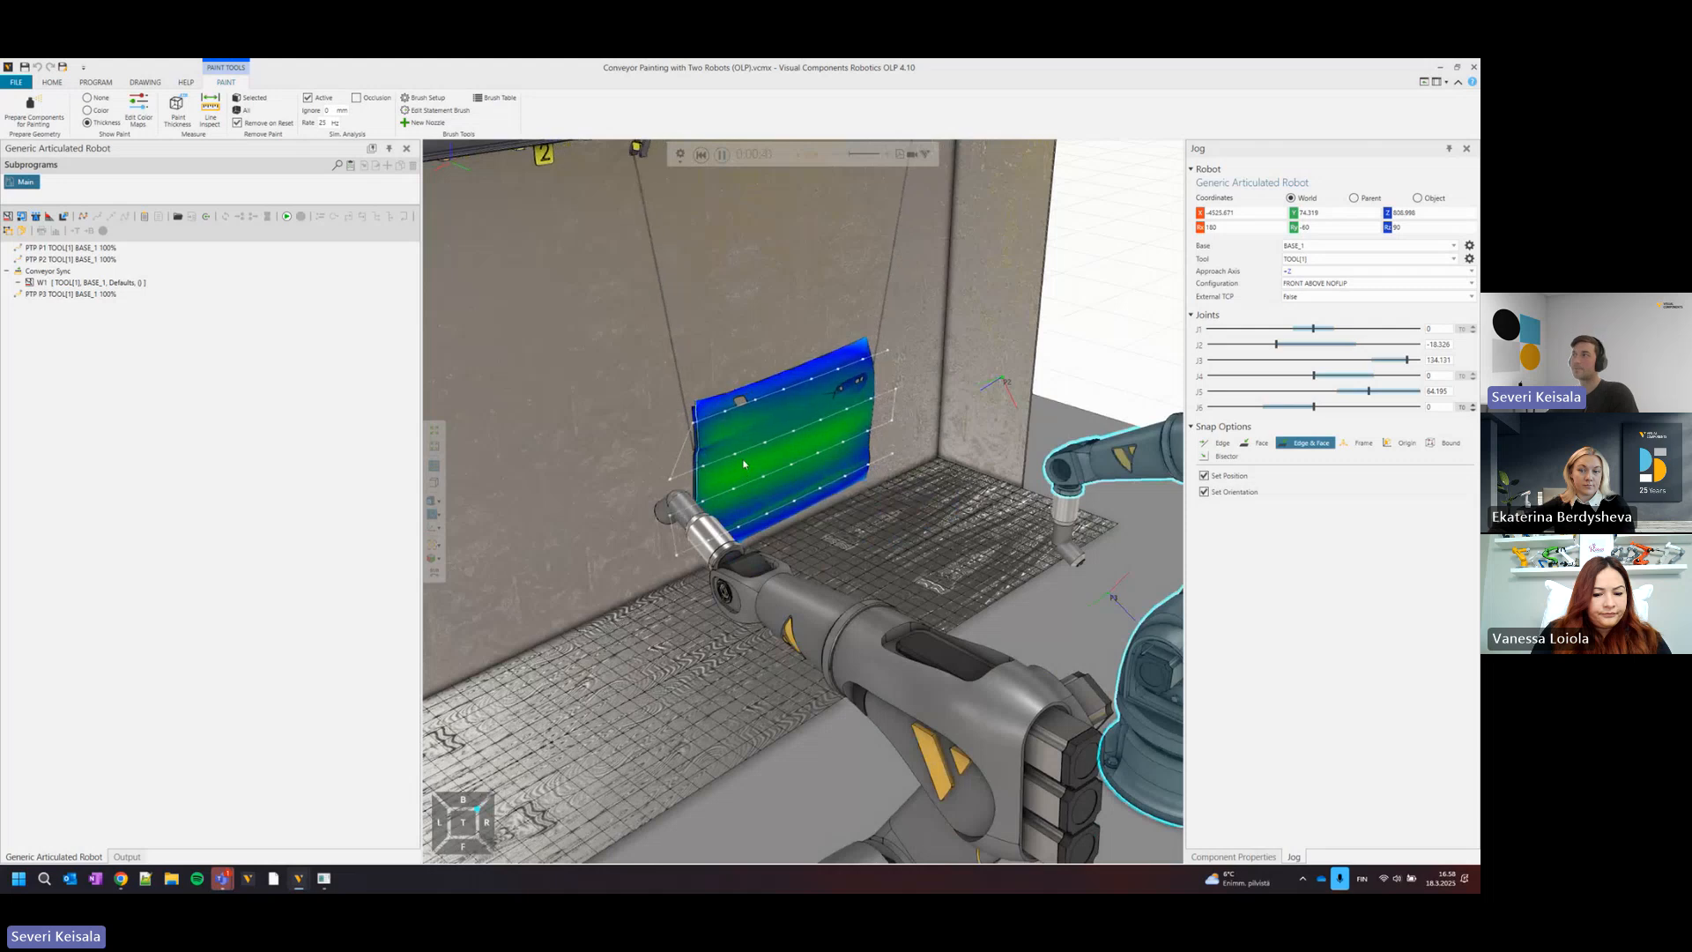
scroll(744, 464, down, 2)
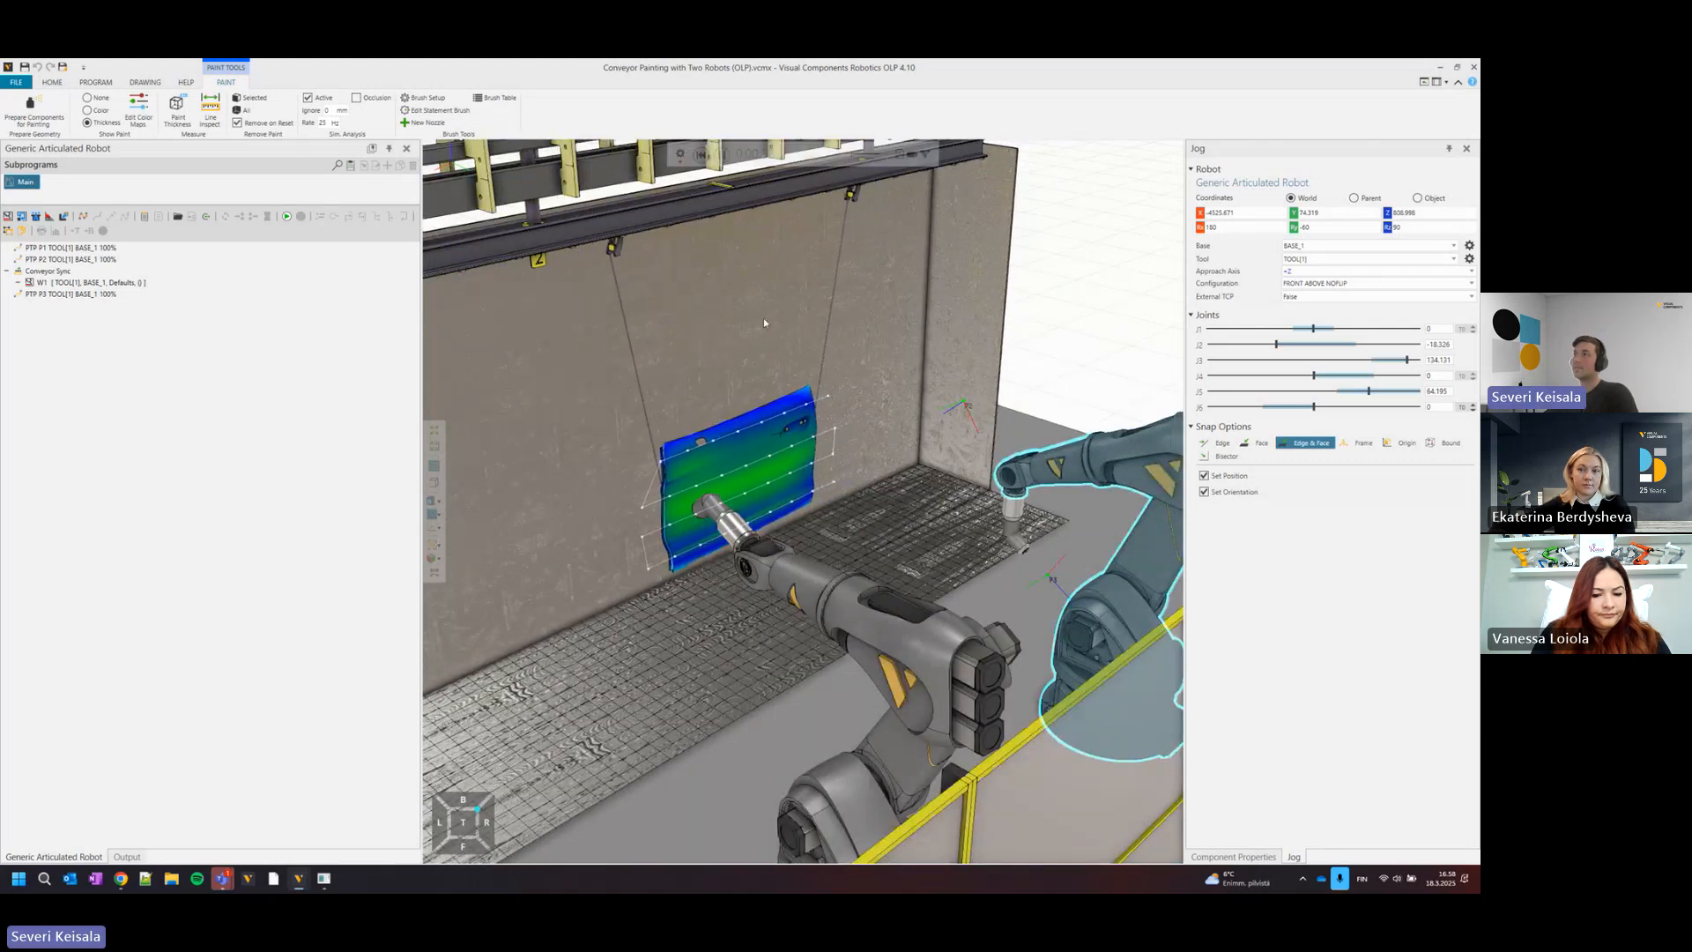
right_drag(716, 390, 784, 365)
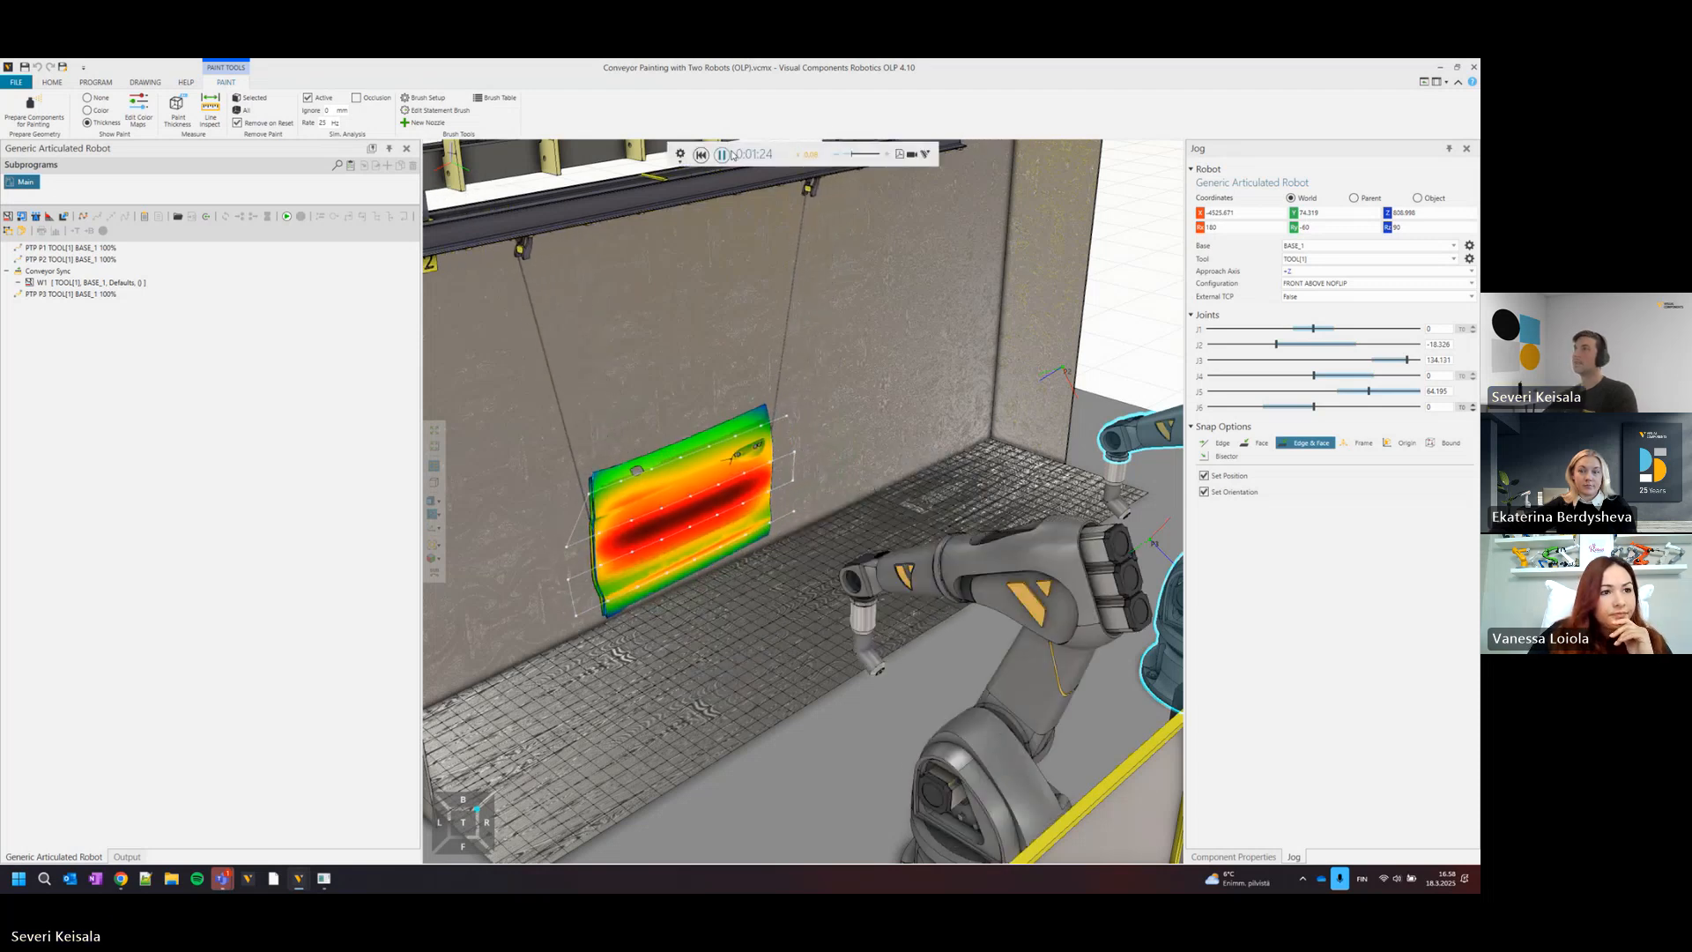
mouse_move(723, 427)
right_down()
mouse_move(822, 419)
mouse_move(789, 437)
right_up()
scroll(823, 419, up, 4)
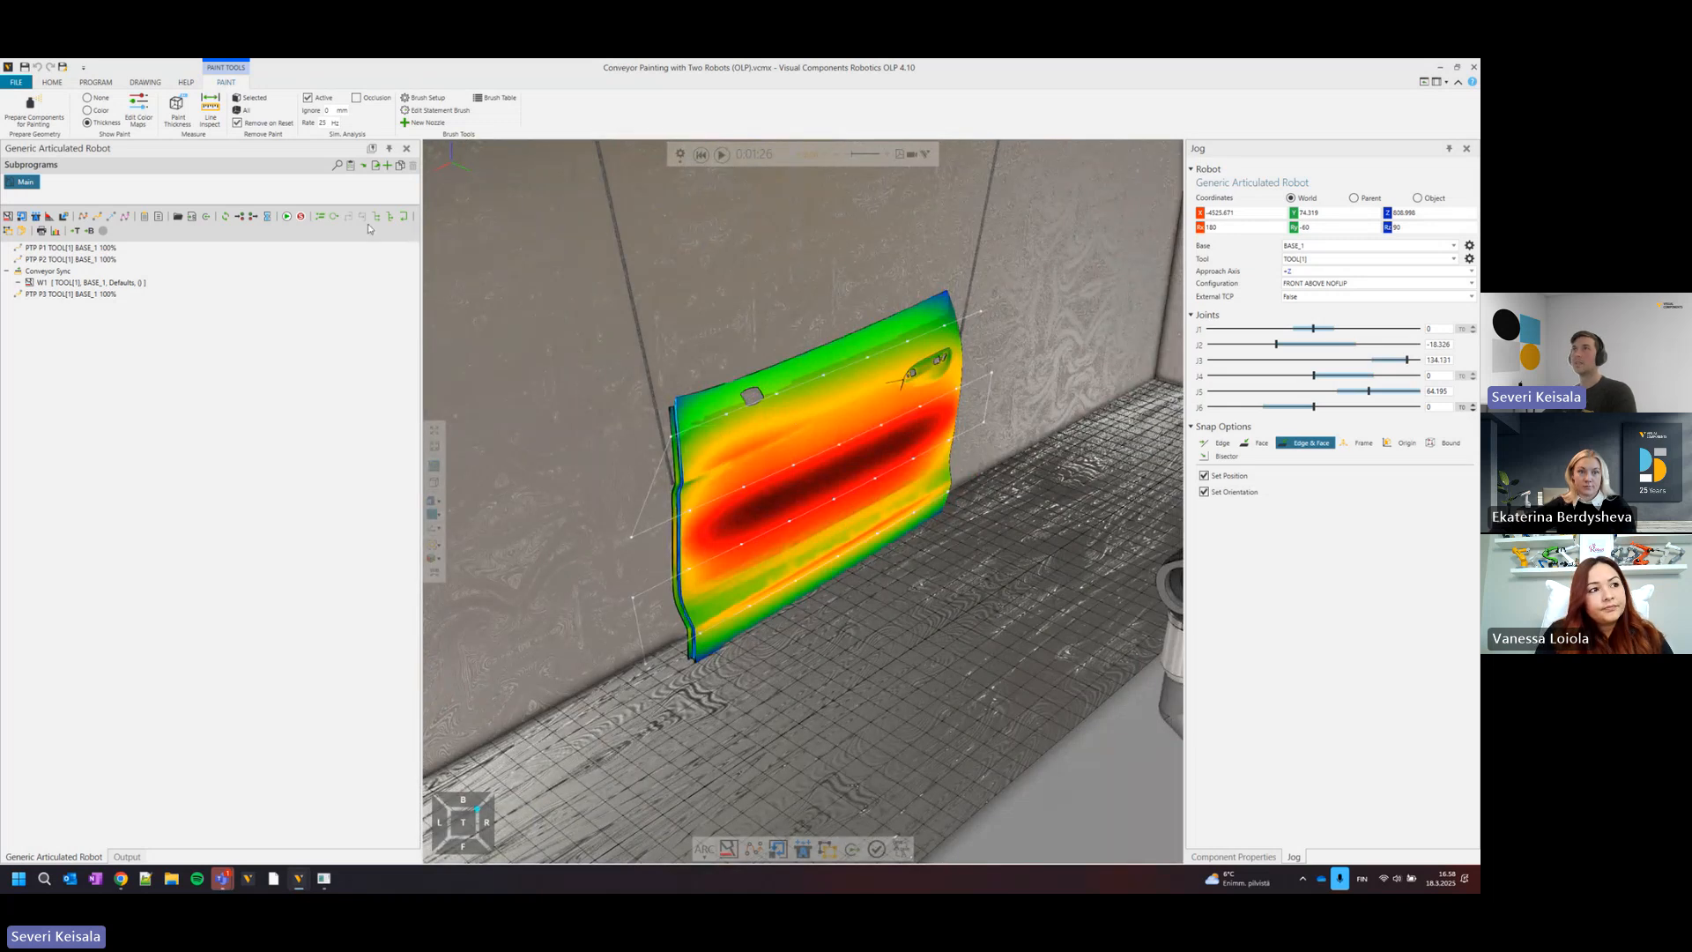
Inspect the paint thickness along a line from the upper to the lower edge of the door panel.
click(210, 116)
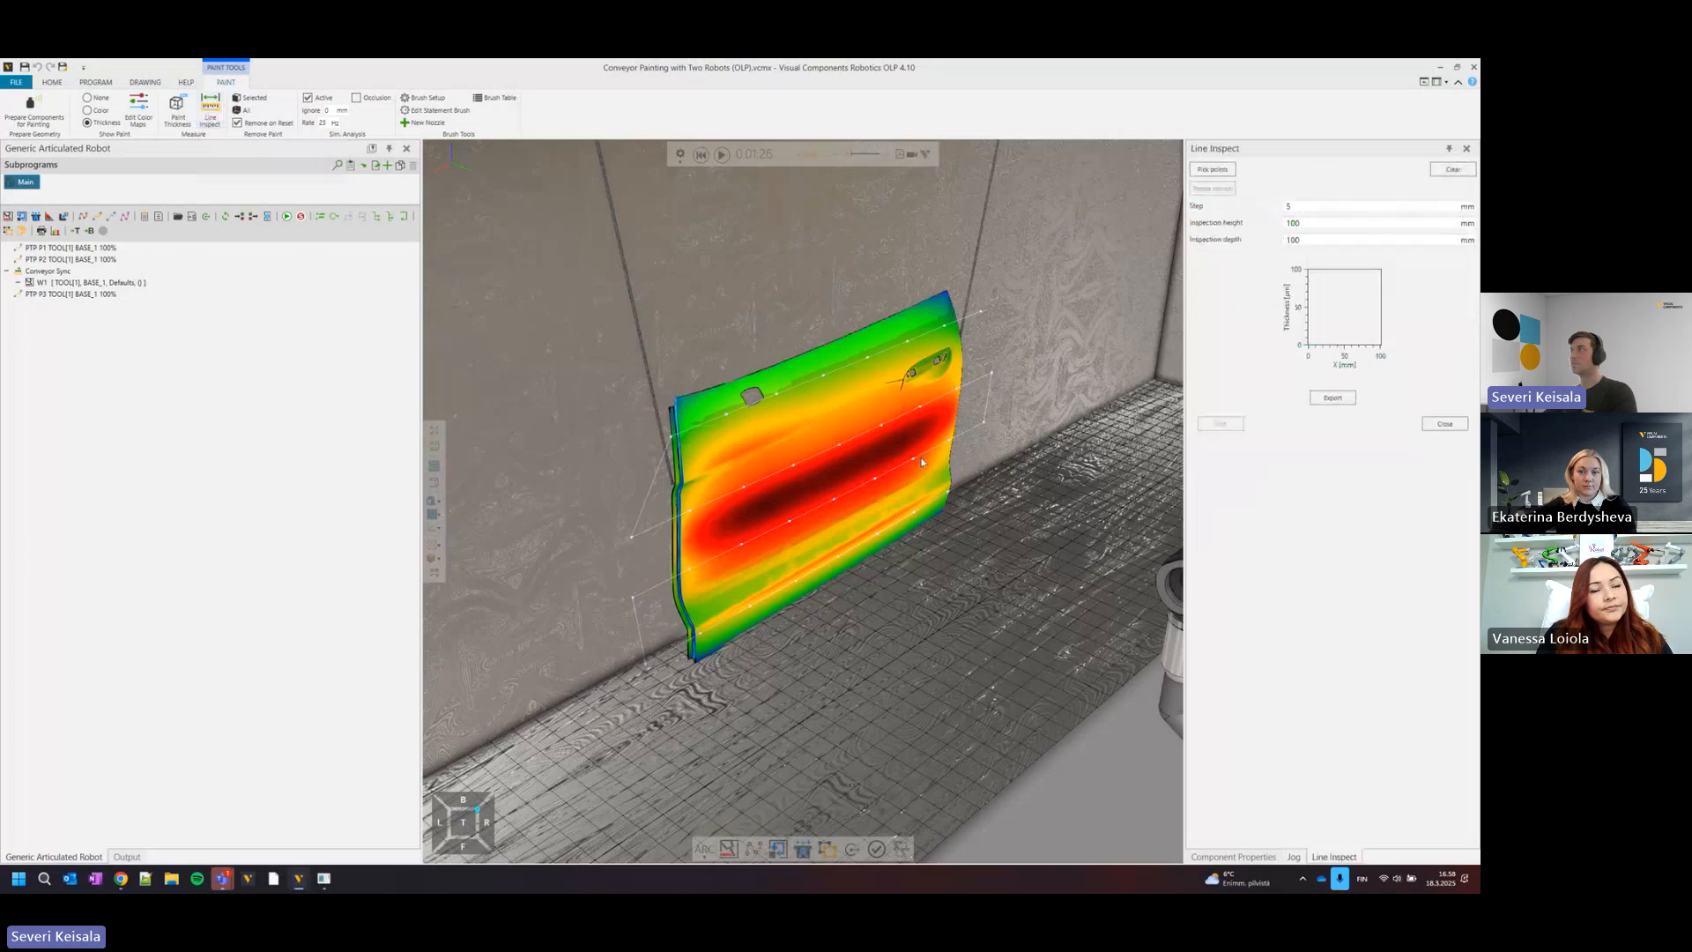
right_drag(821, 464, 765, 503)
click(1221, 170)
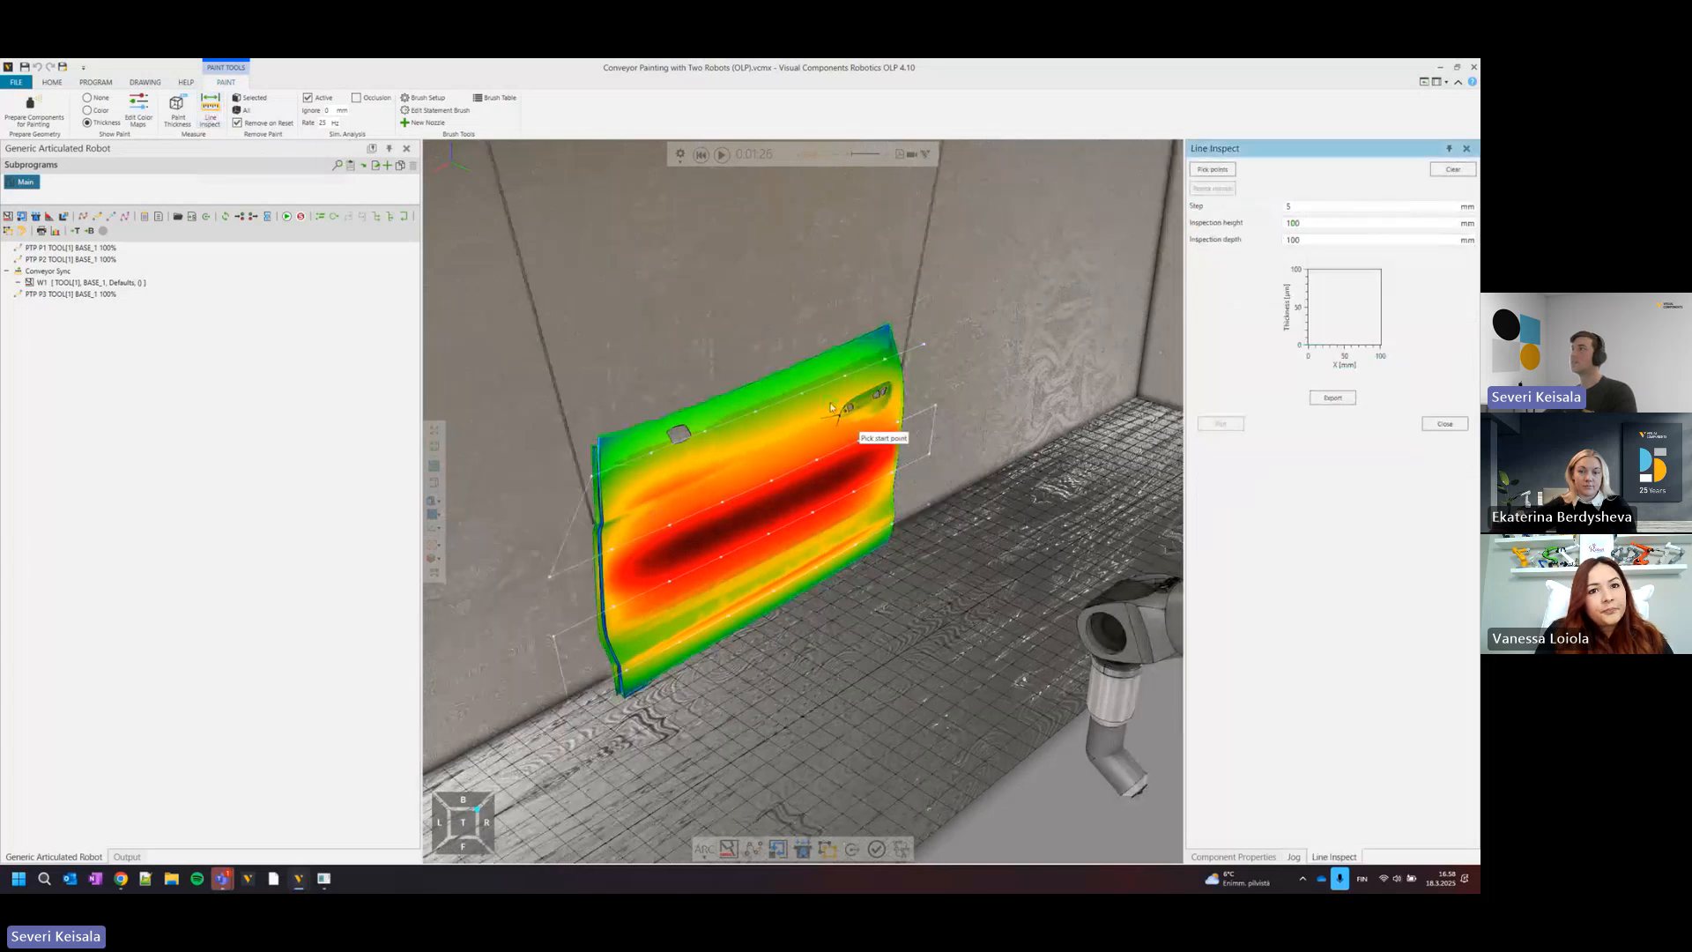
click(725, 414)
click(749, 623)
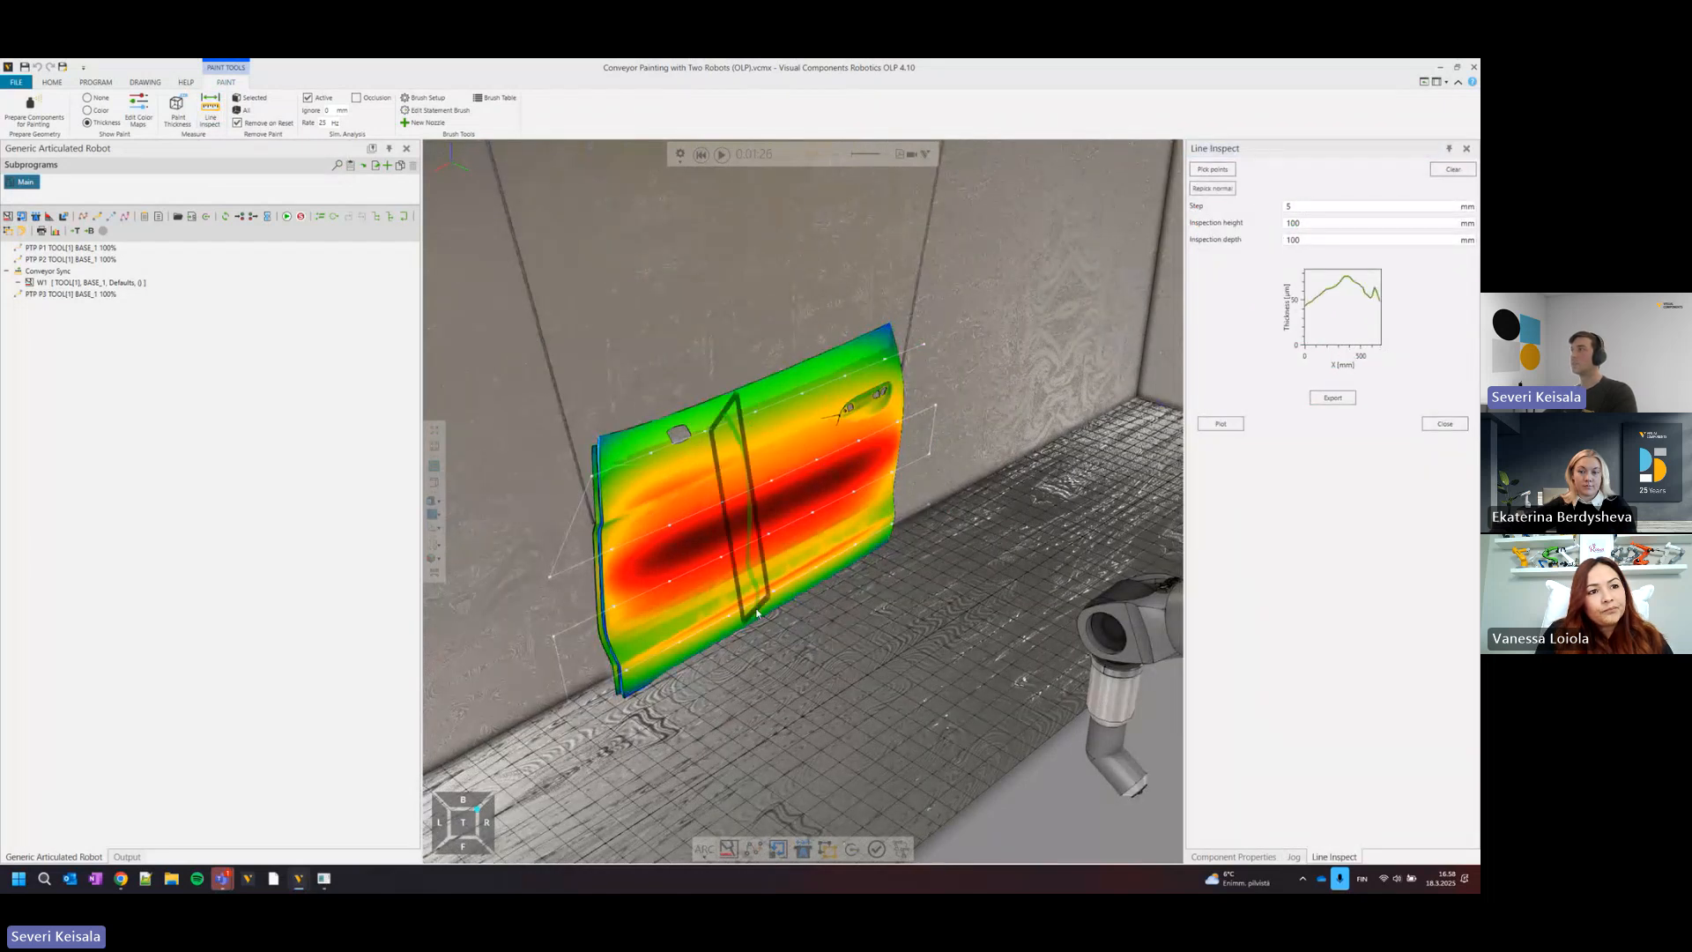
click(712, 534)
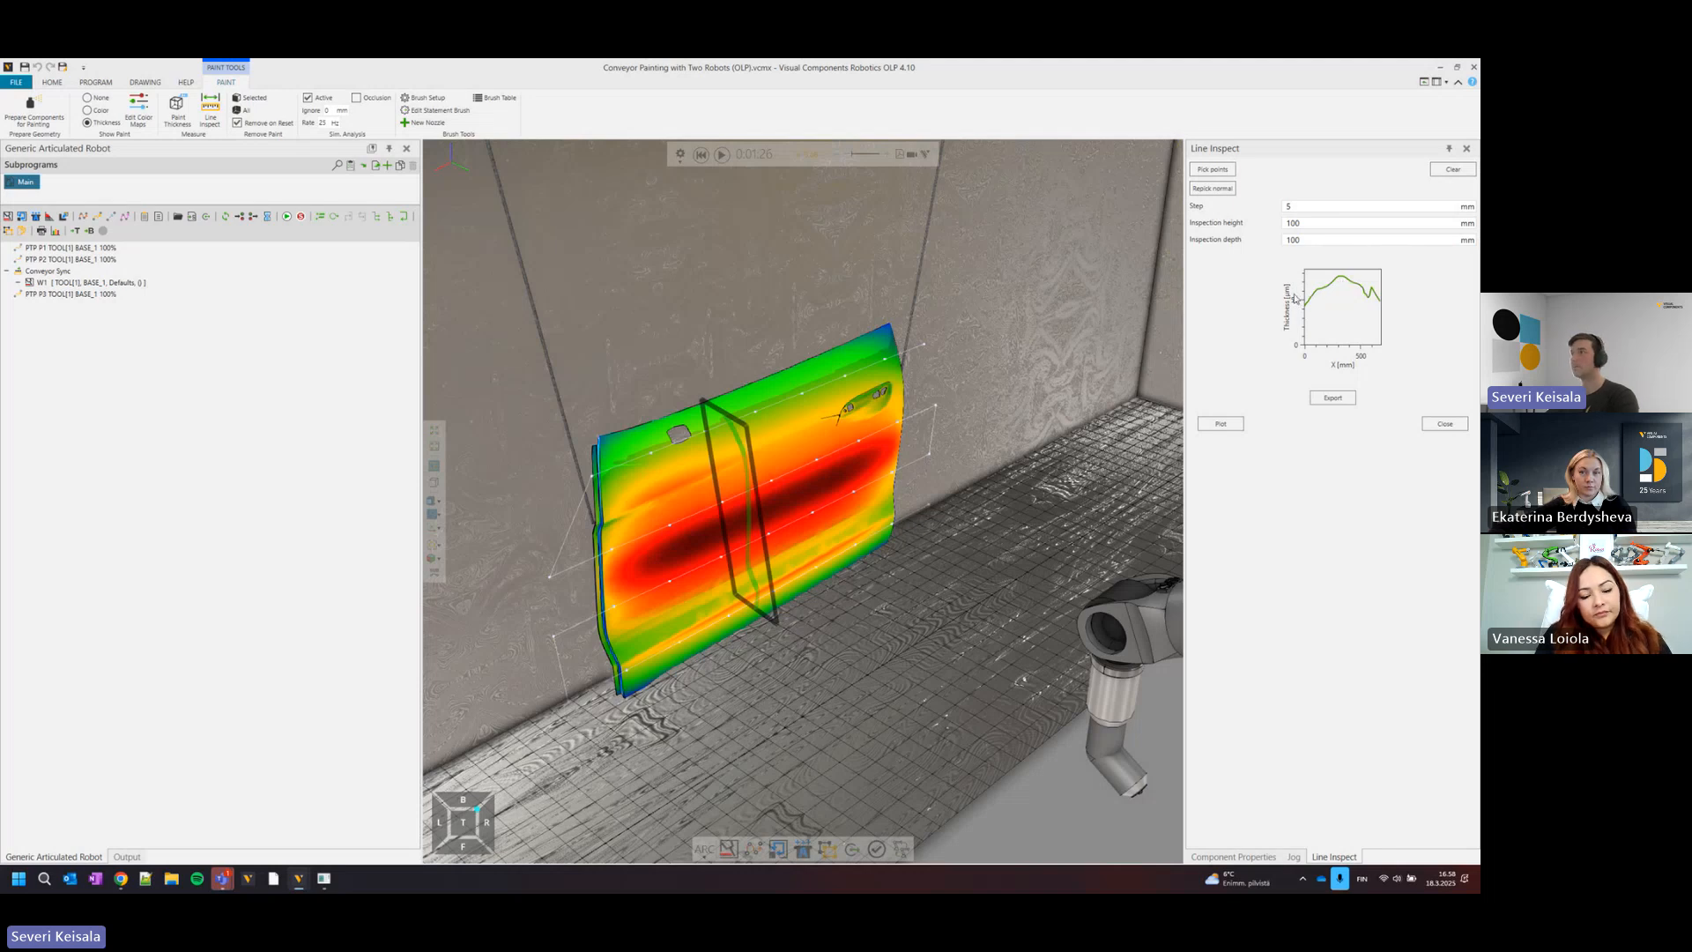
scroll(782, 469, up, 5)
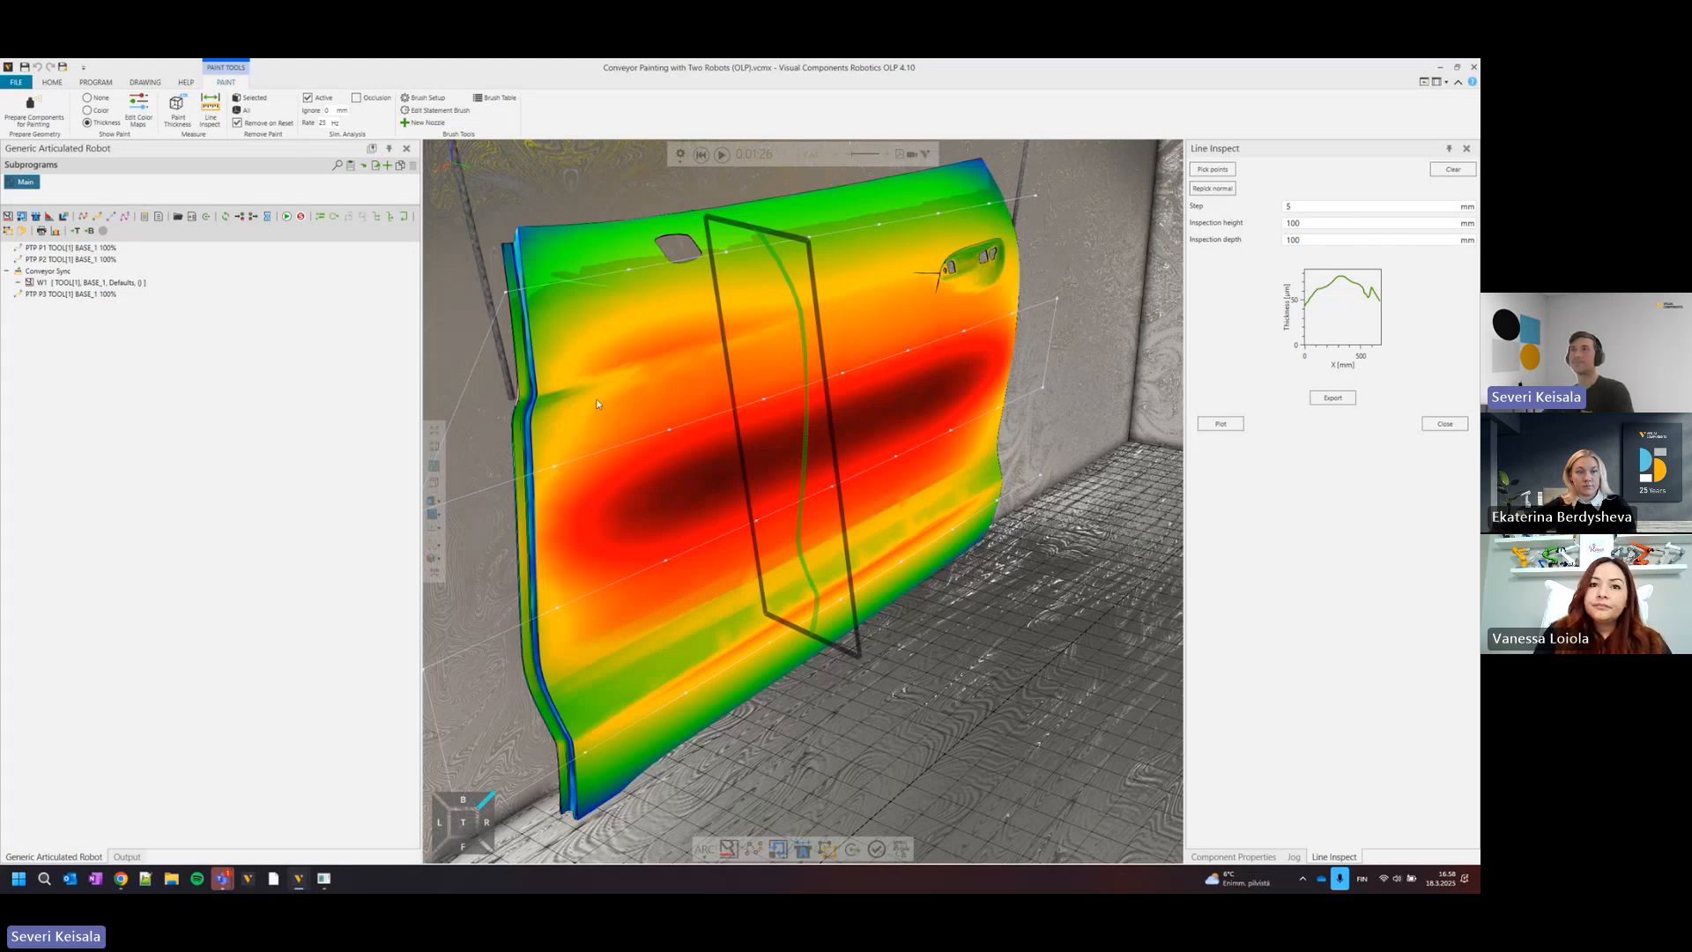
scroll(651, 476, down, 10)
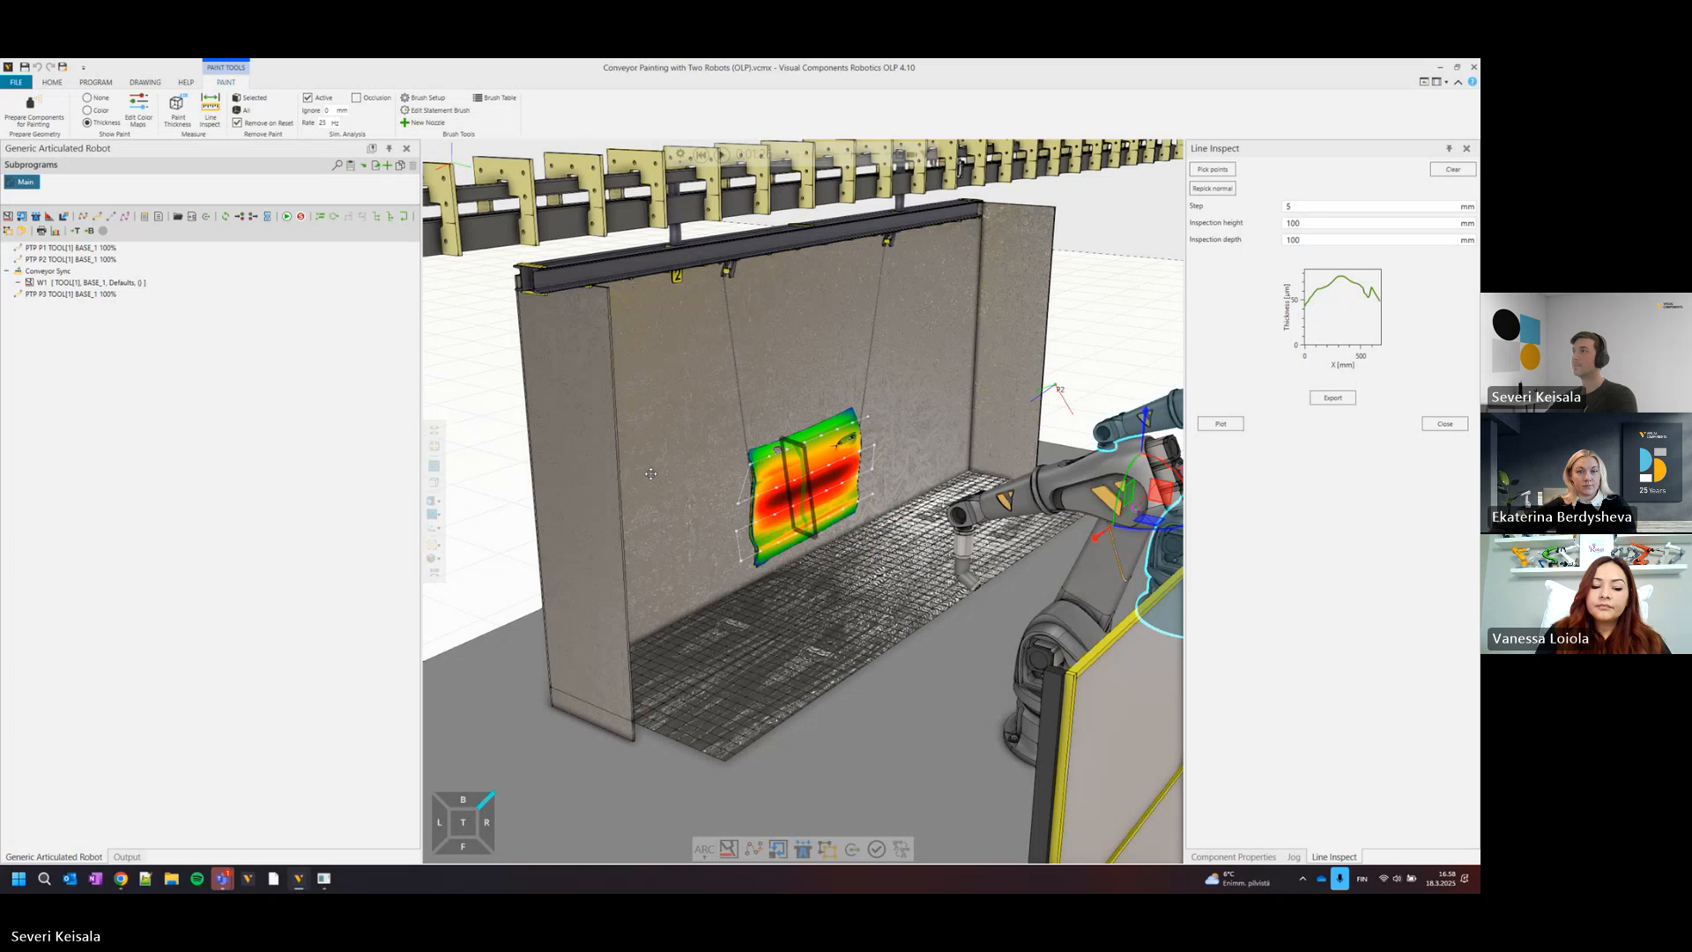
Clear the conveyor painting layout from the 3D world without saving its changes.
right_drag(650, 474, 608, 445)
scroll(608, 445, down, 3)
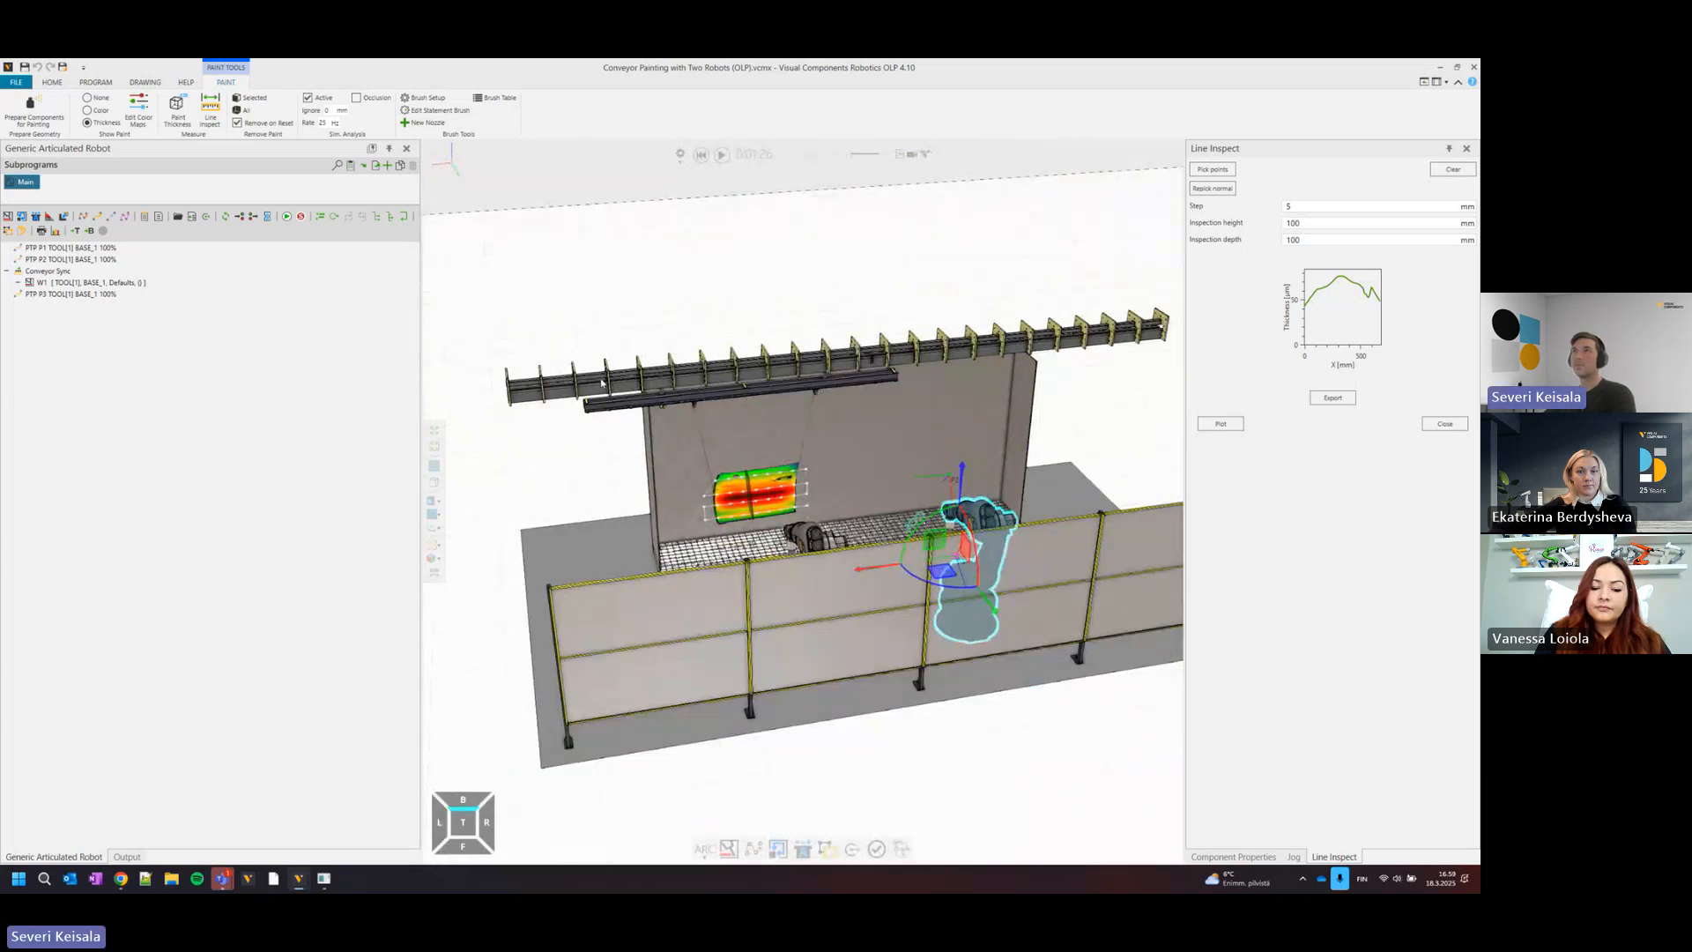
click(50, 83)
click(20, 84)
click(30, 108)
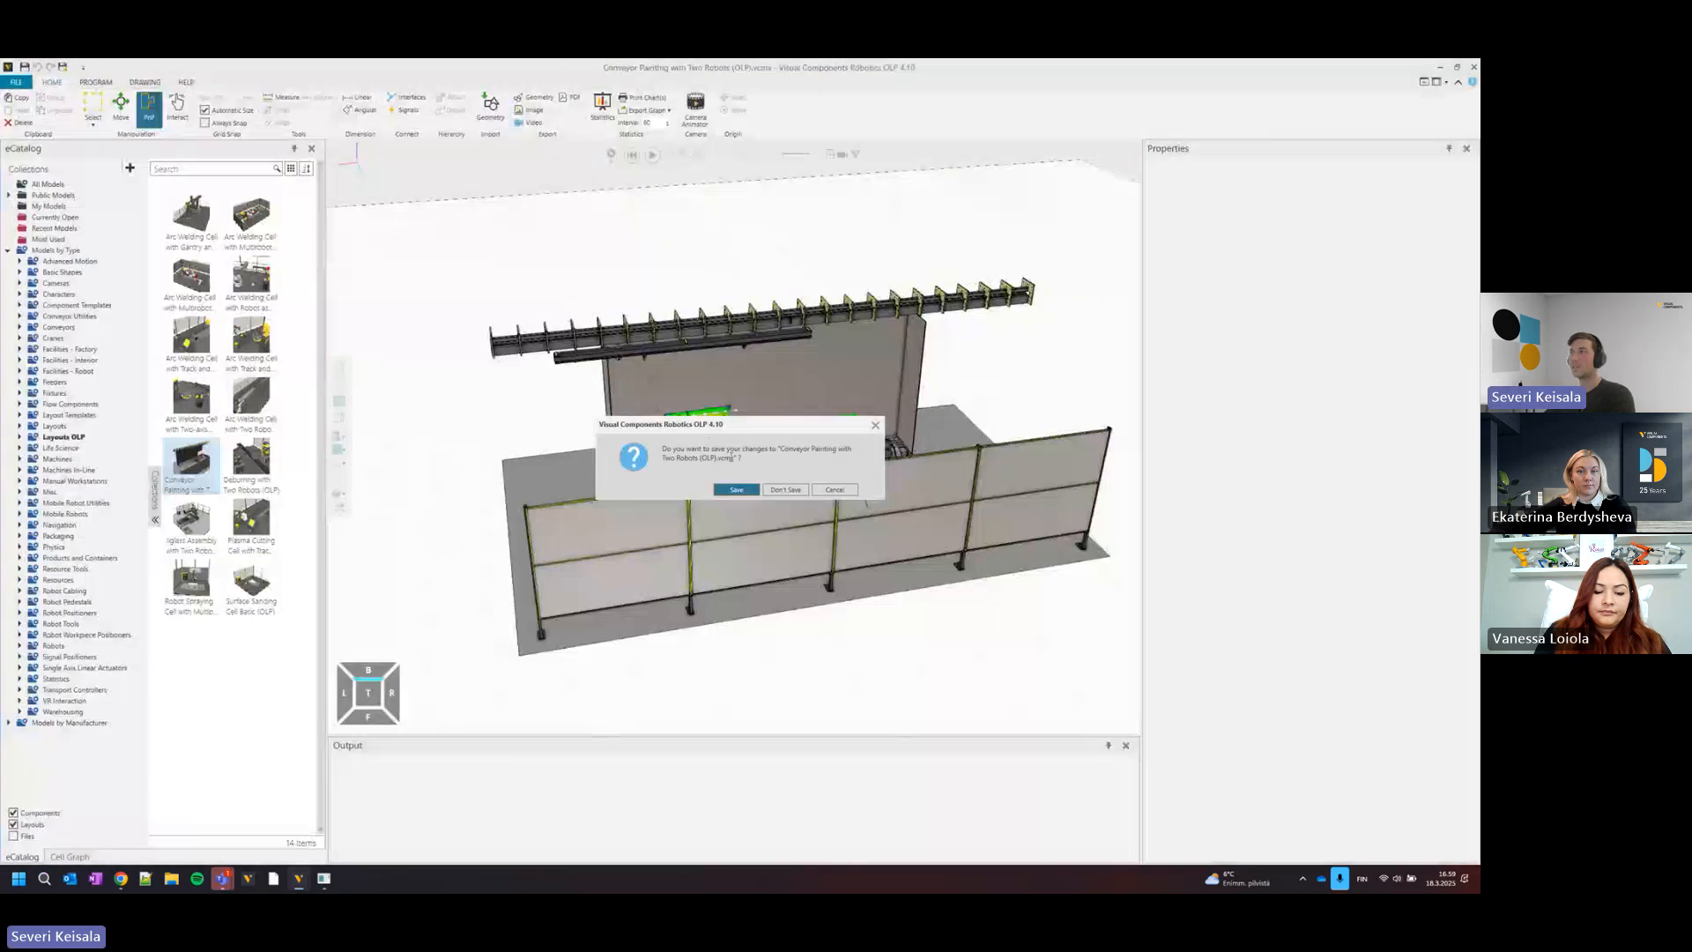
click(783, 490)
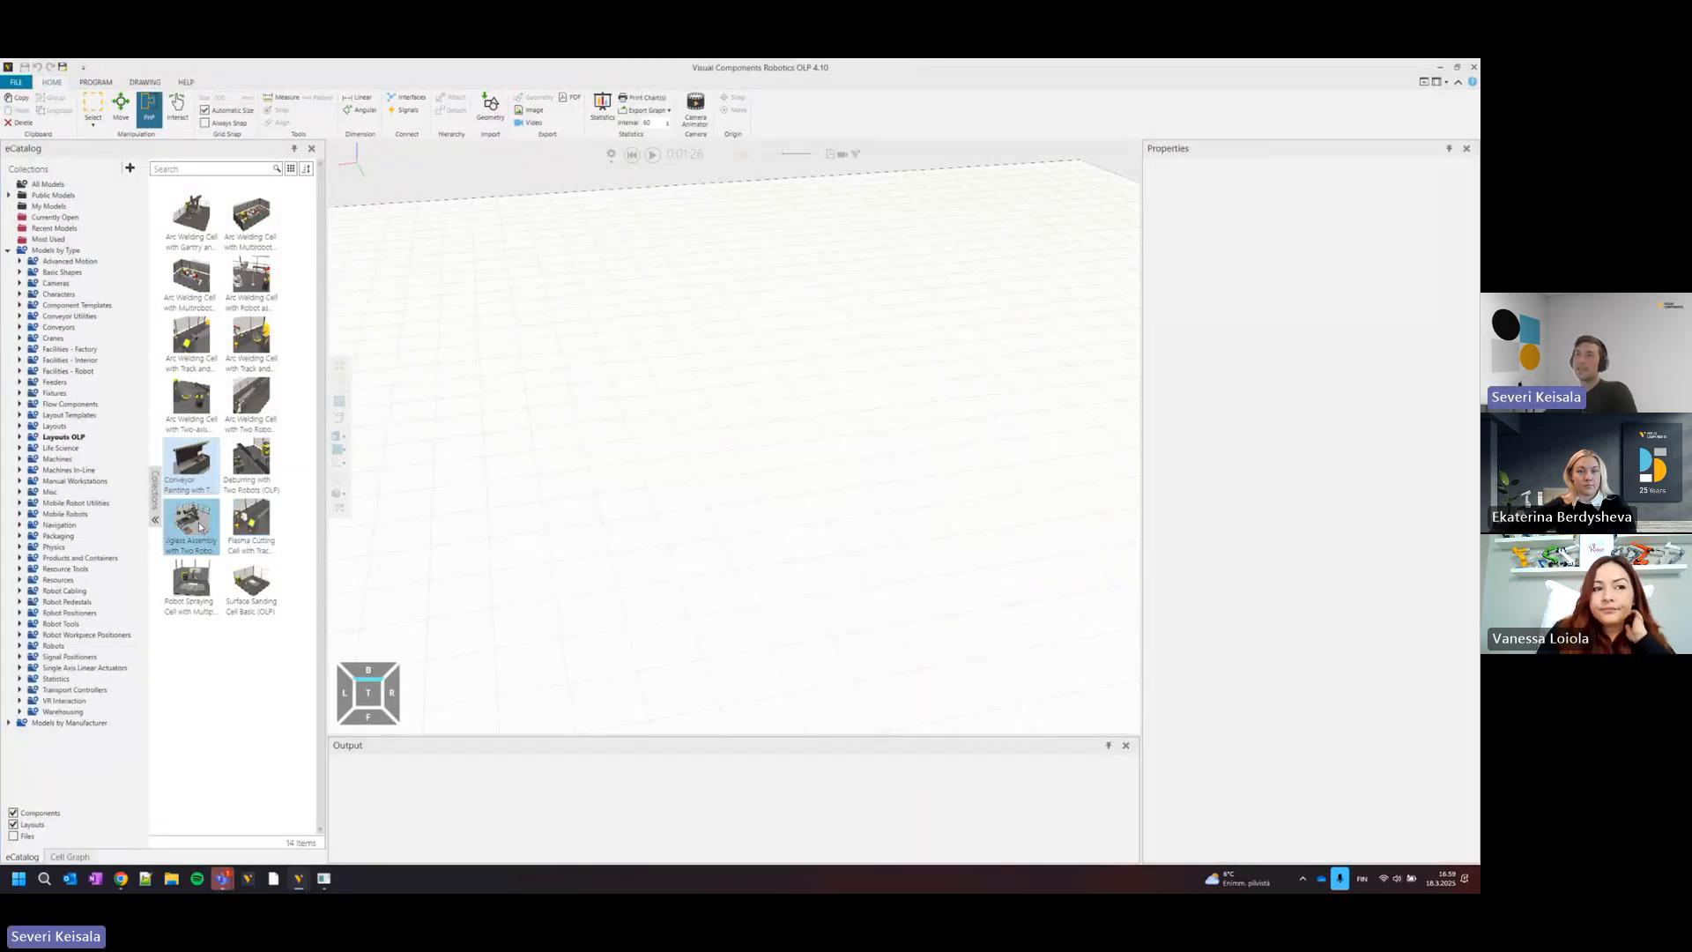
Load the Jigless Assembly with Two Robots (OLP) example layout and start its simulation.
click(221, 533)
double_click(186, 533)
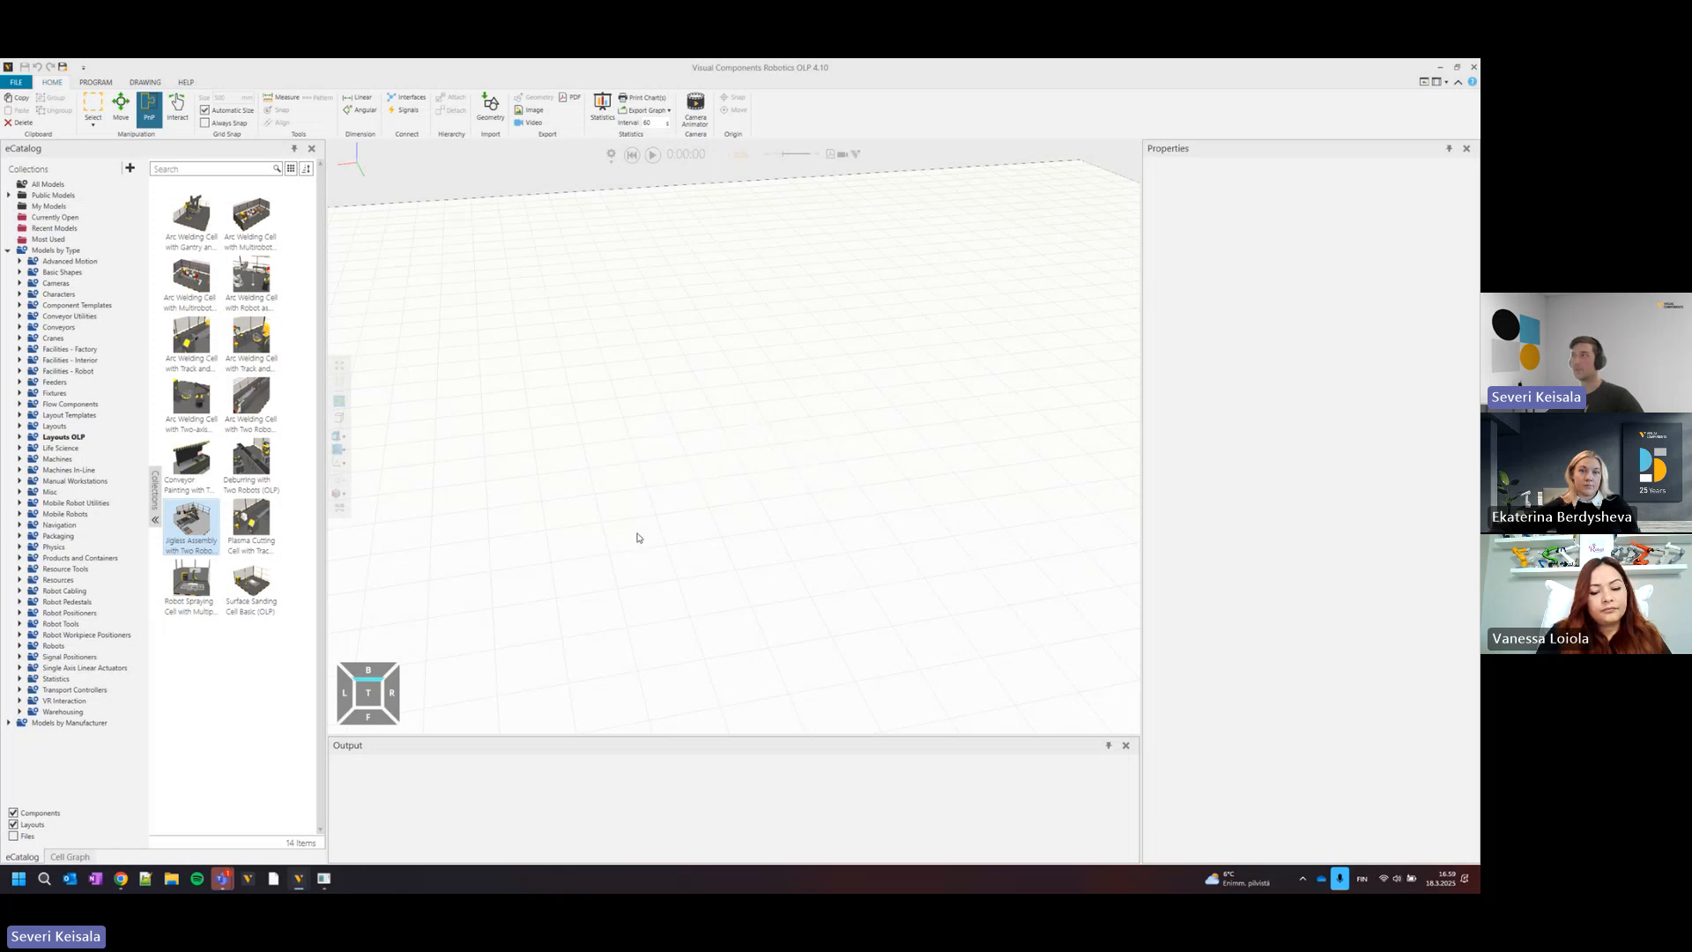
click(652, 155)
scroll(717, 367, up, 3)
scroll(719, 372, up, 2)
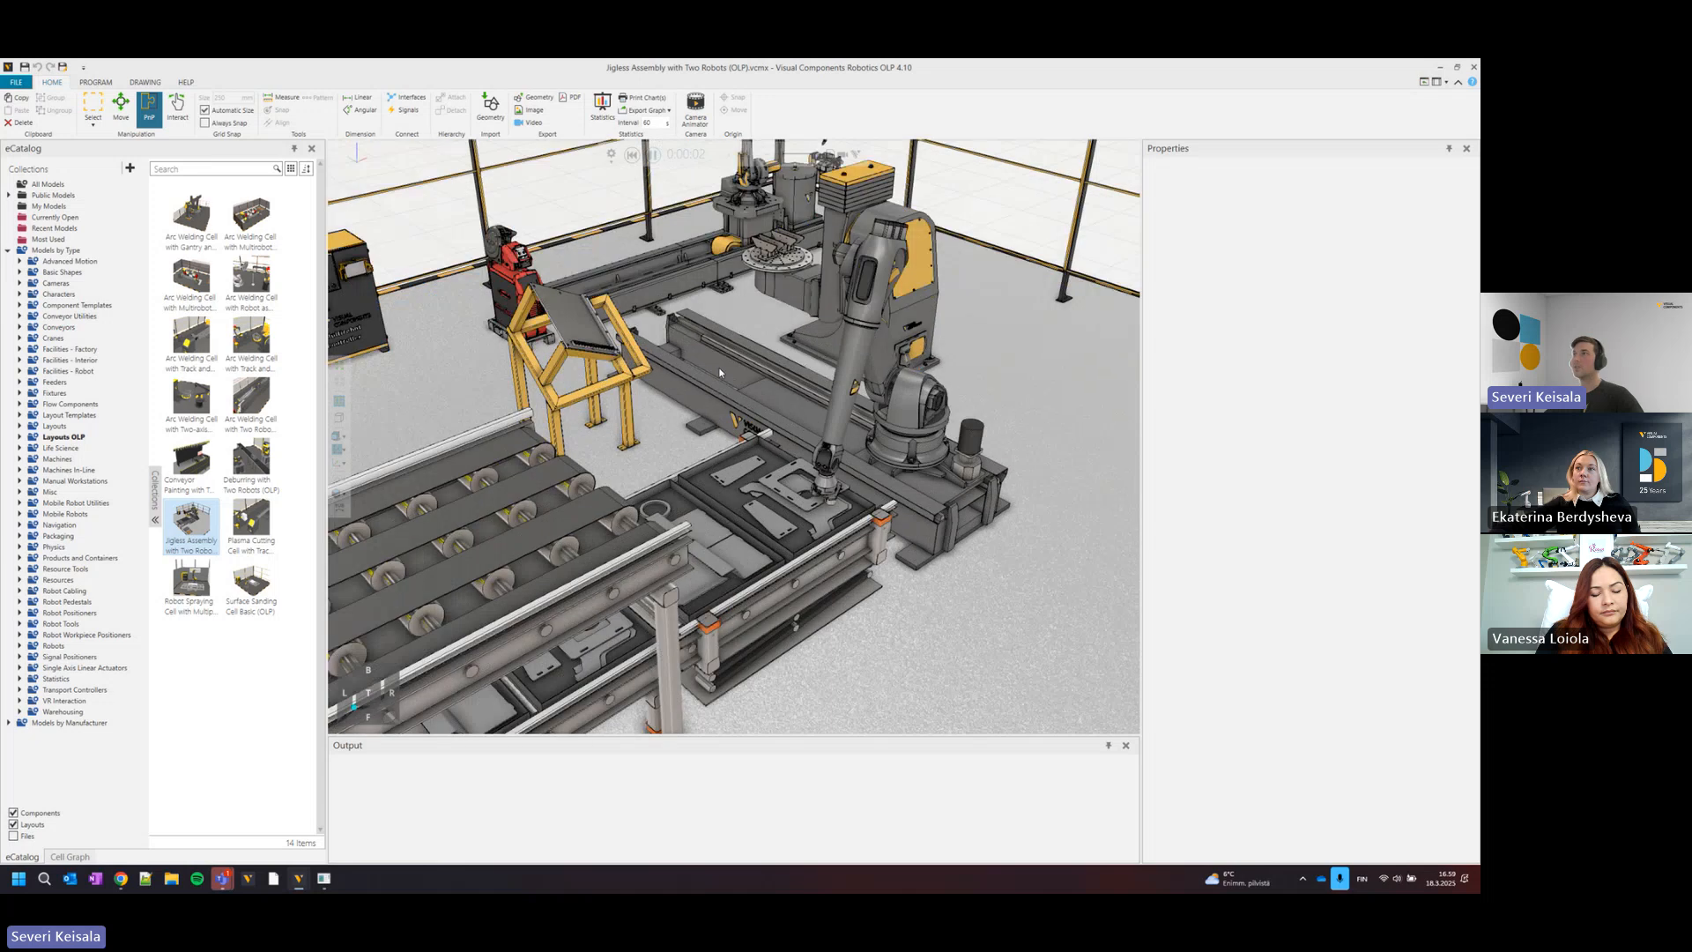
Examine the track-mounted handling robot, the positioner and the welding robot from several sides during the assembly simulation.
right_drag(719, 373, 629, 508)
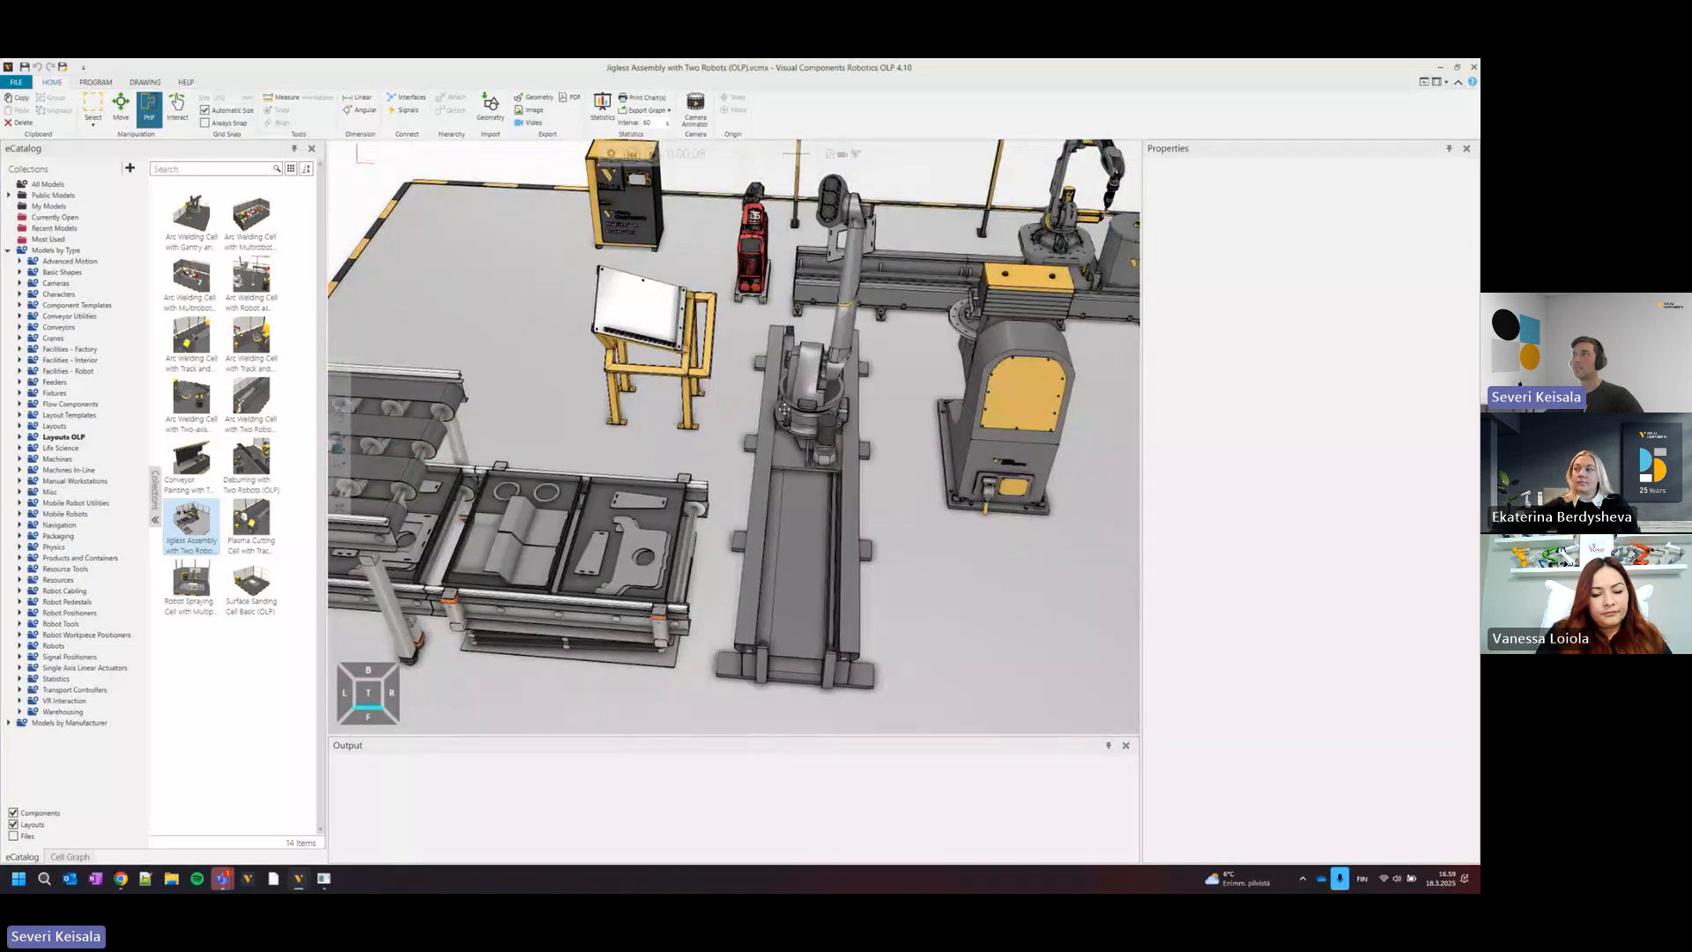
right_drag(784, 408, 715, 381)
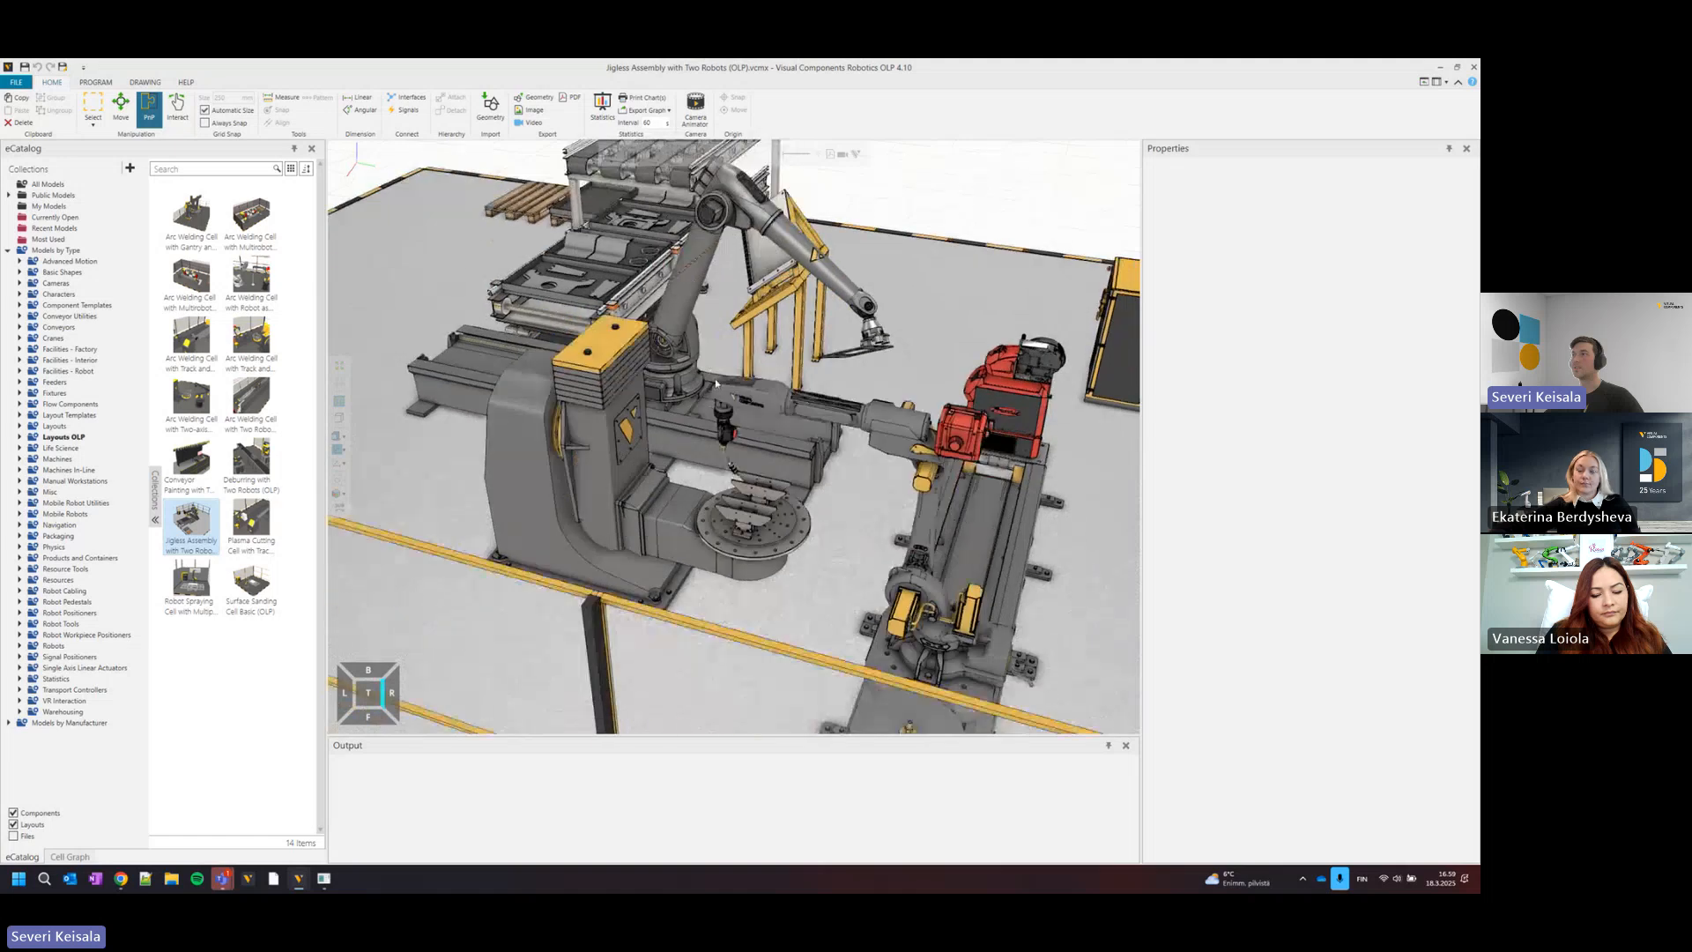
scroll(715, 381, up, 3)
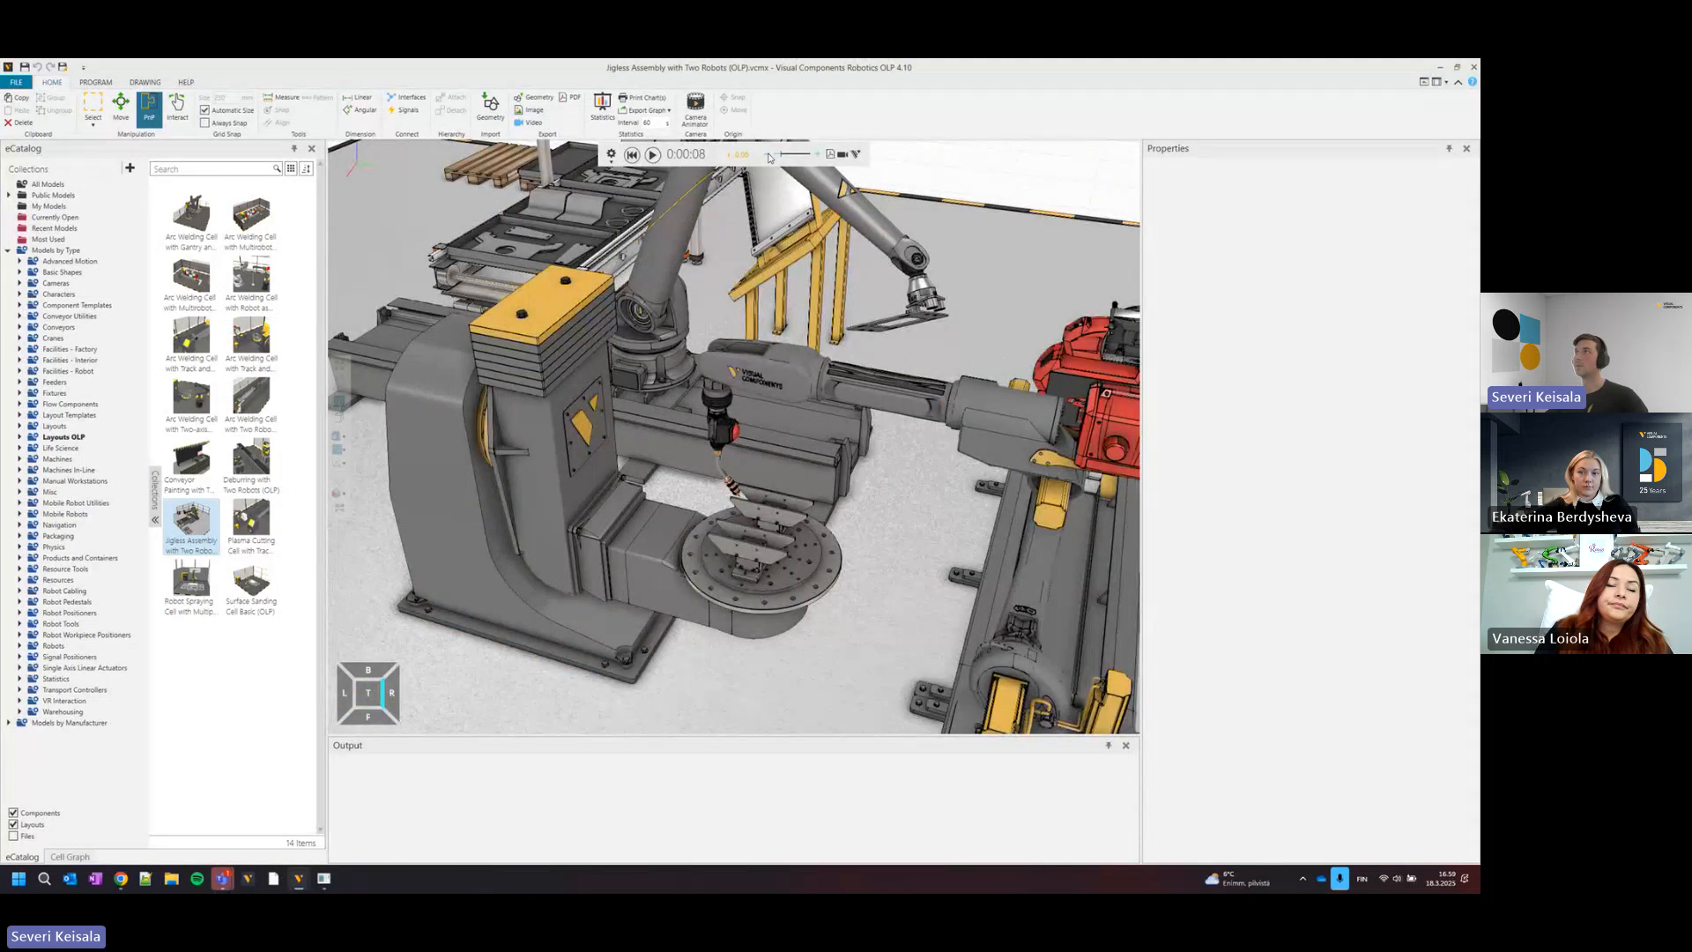
click(652, 157)
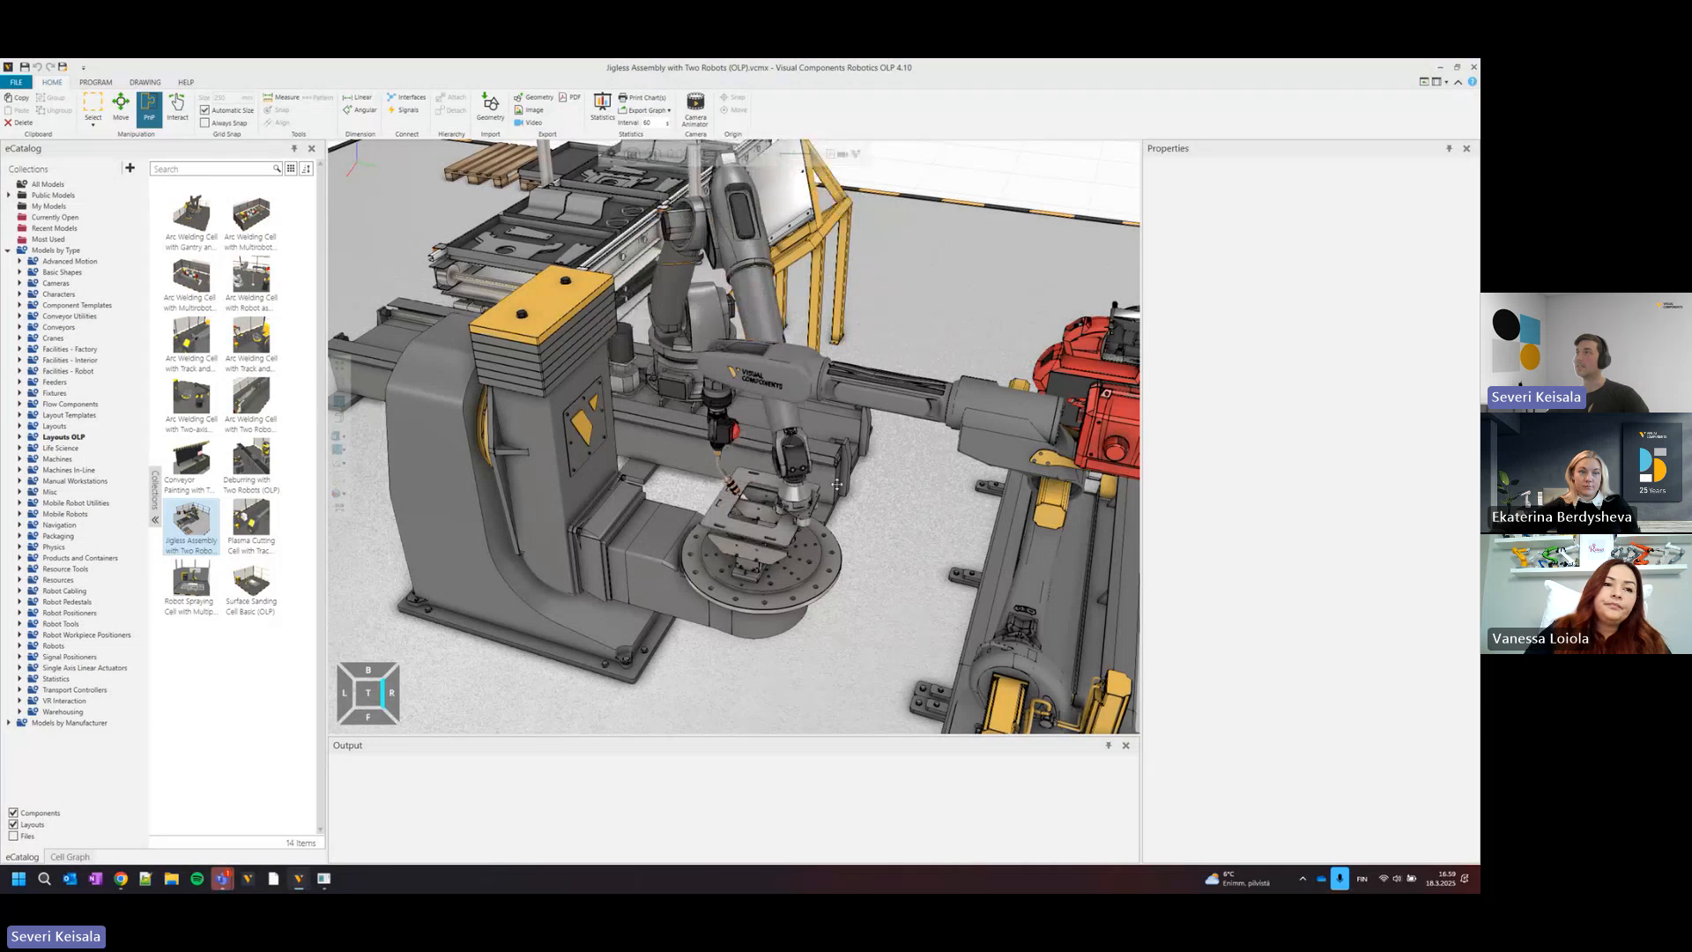
right_drag(782, 480, 794, 485)
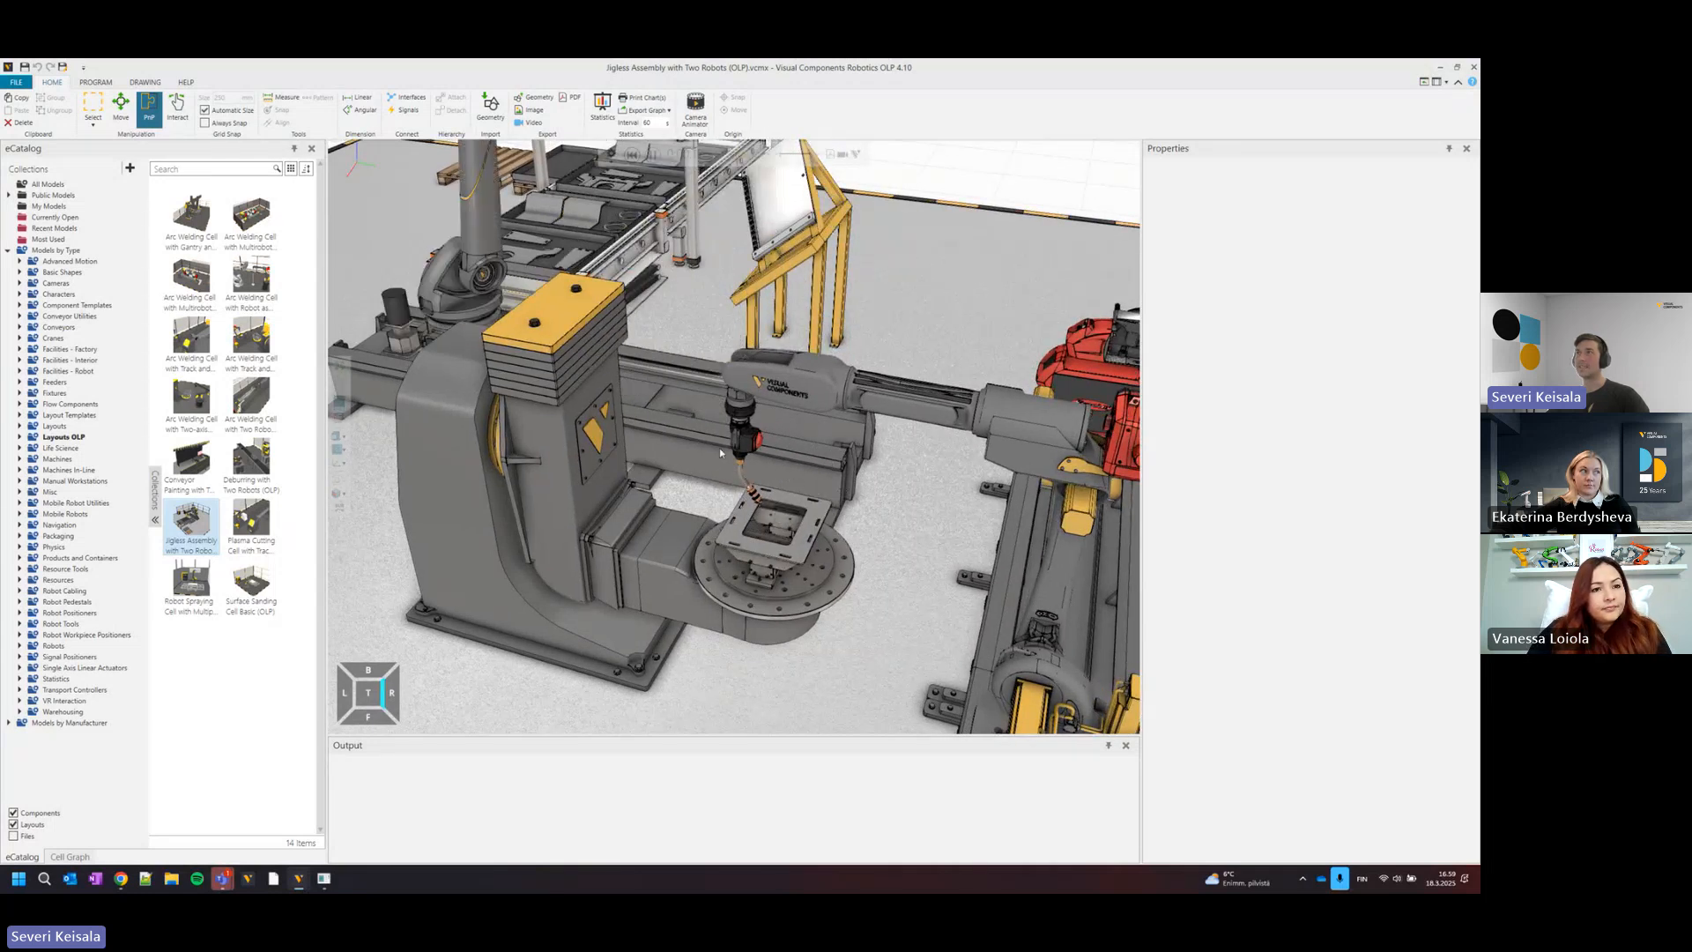
Follow the handling robot carrying sheet parts to the positioner while the welding robot tack-welds the assembly.
middle_drag(765, 352, 779, 448)
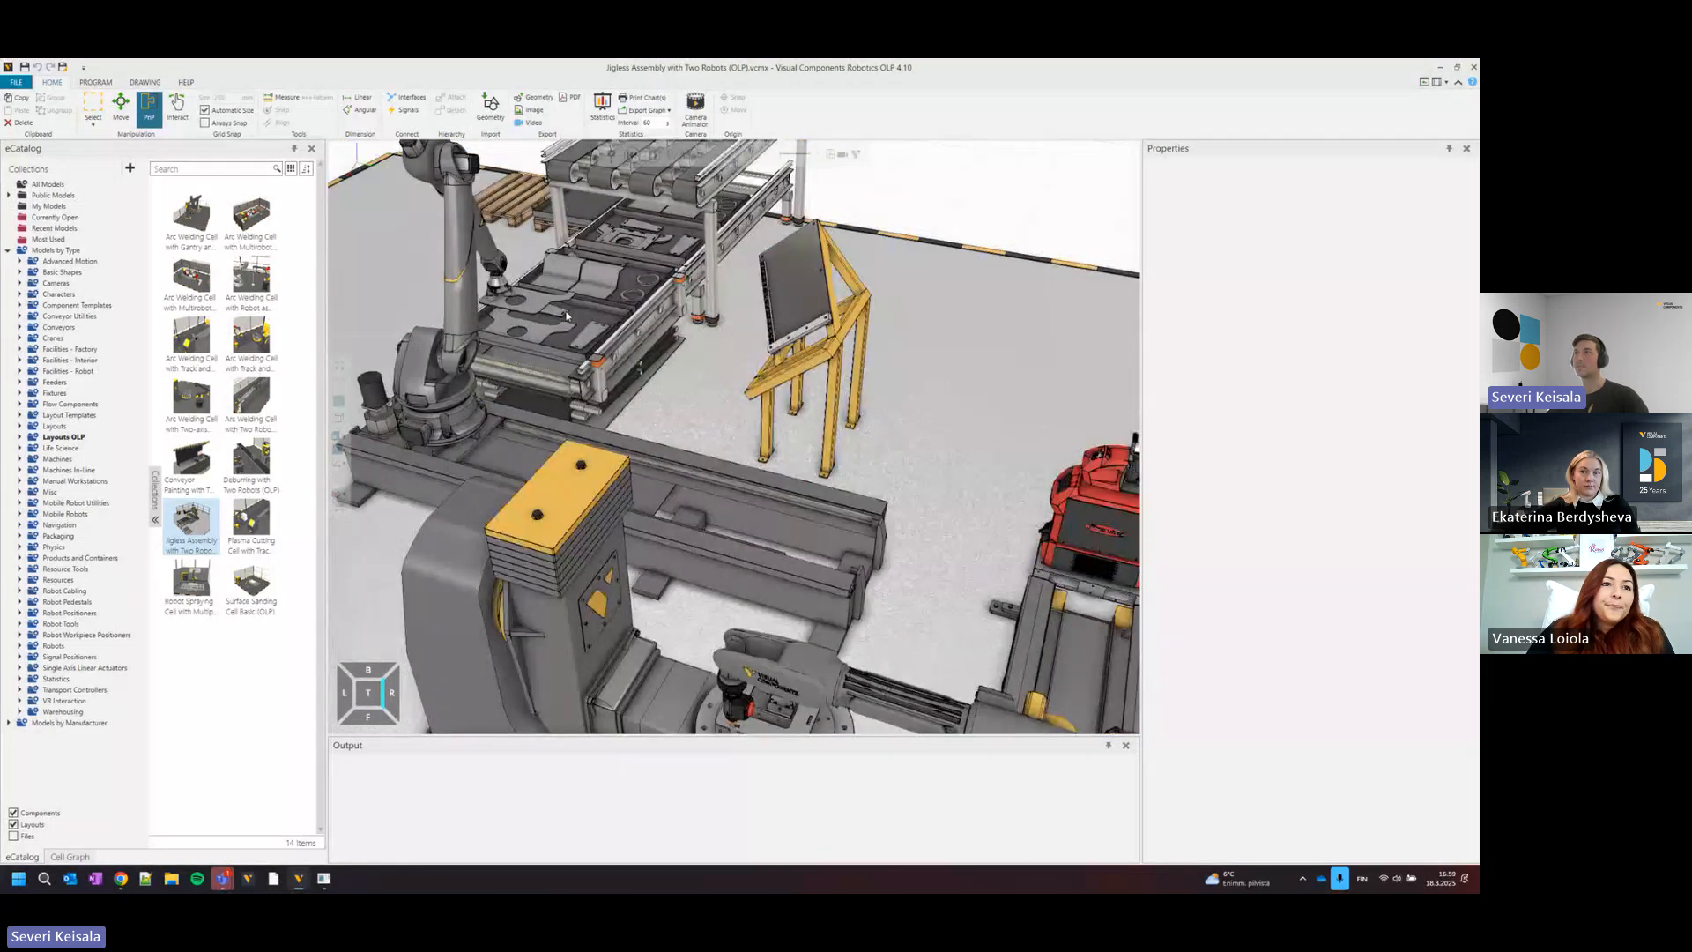
scroll(775, 466, down, 3)
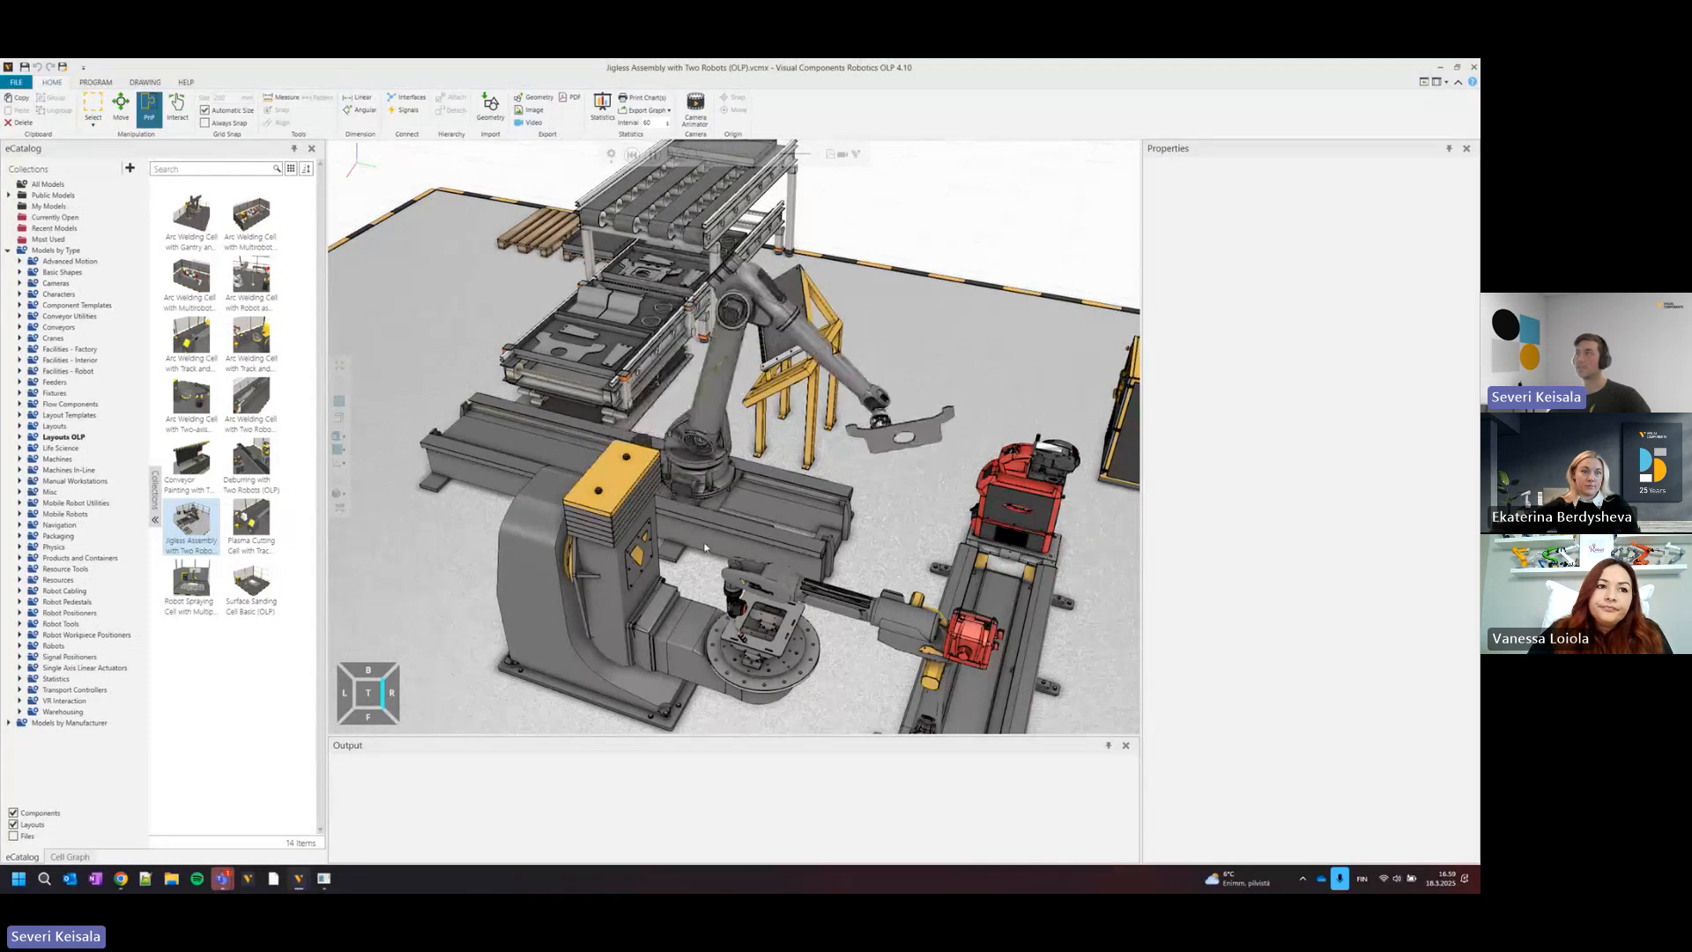
scroll(763, 633, up, 3)
right_drag(763, 631, 741, 556)
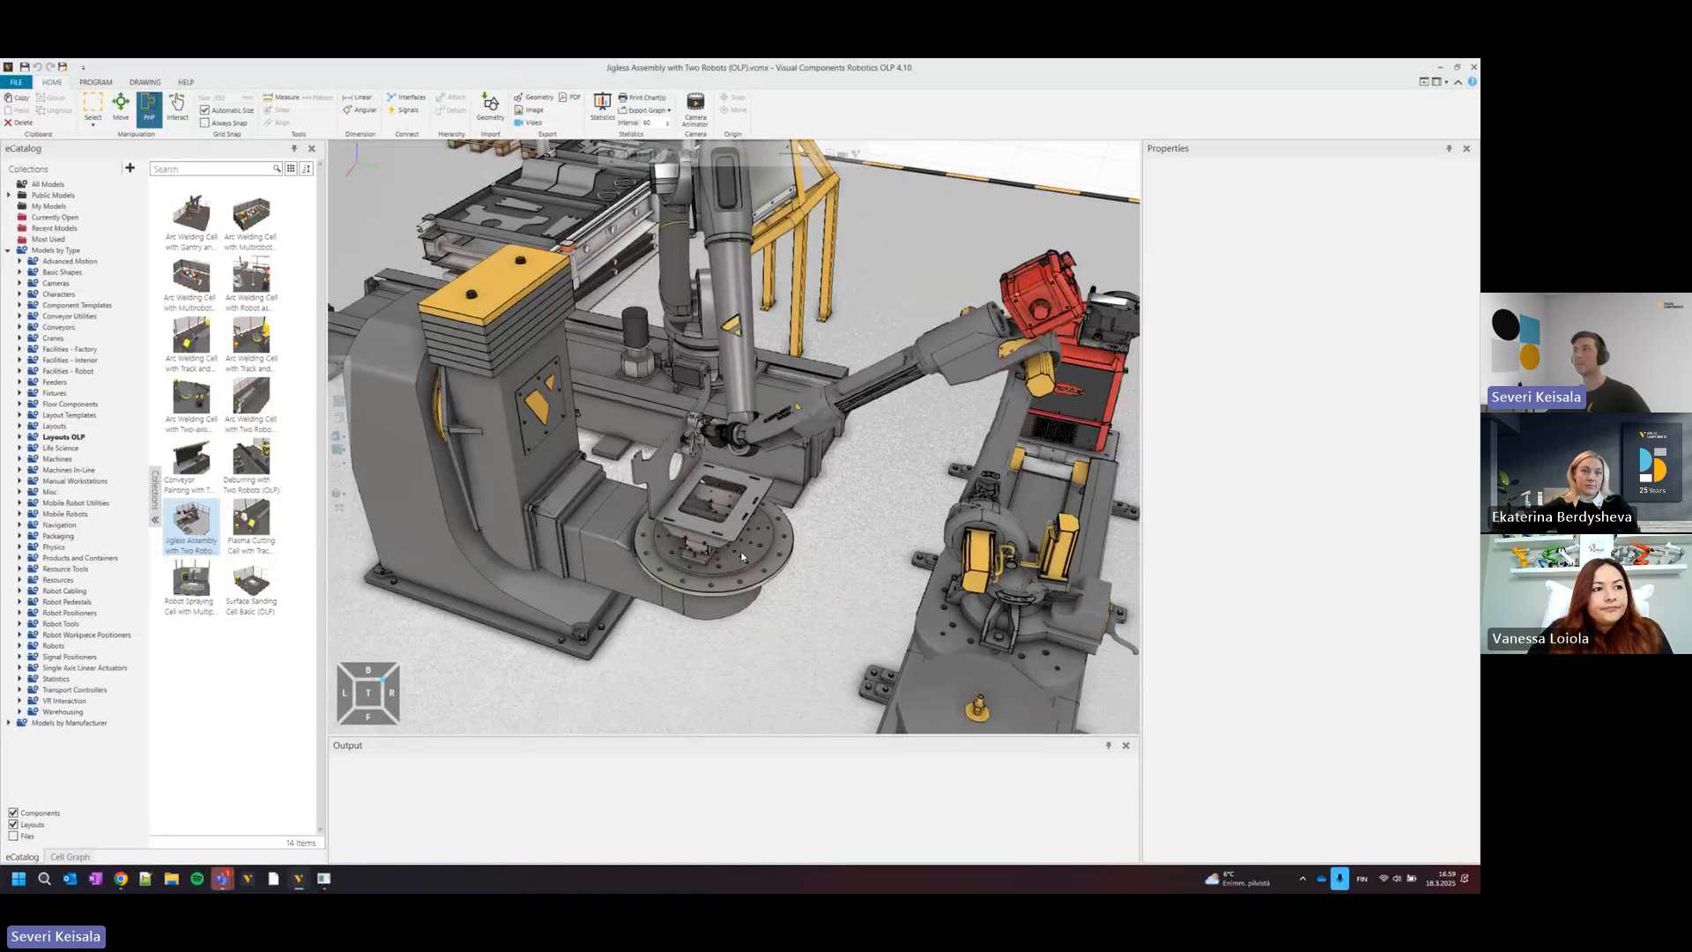
scroll(778, 183, down, 8)
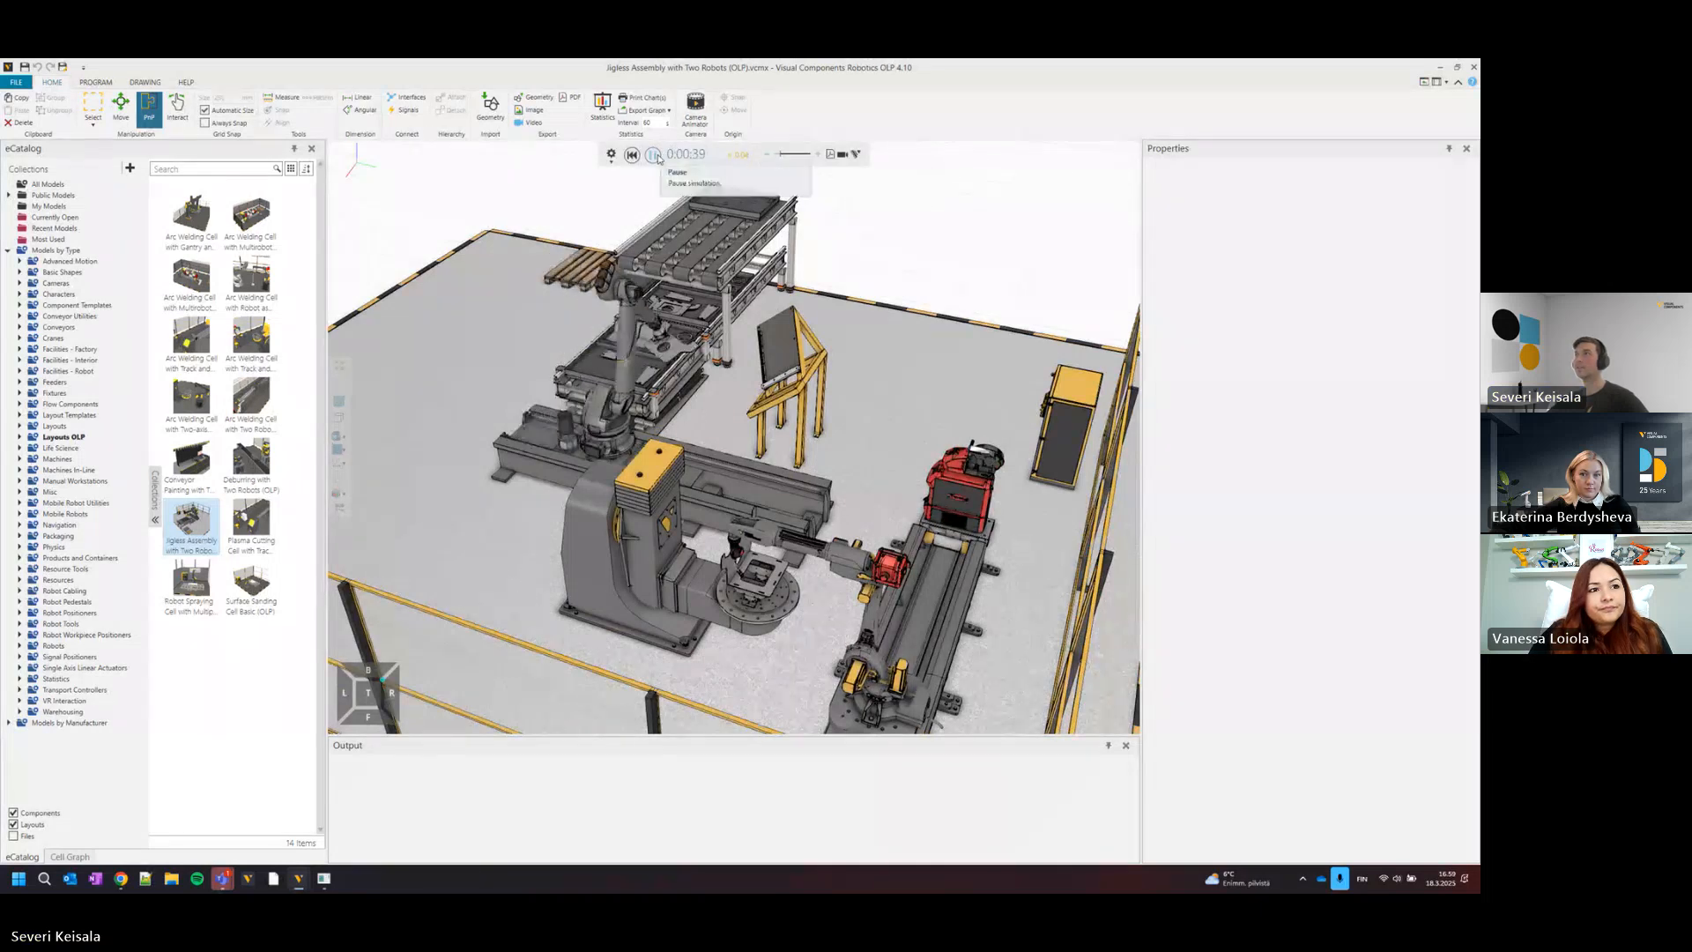
Pause the jigless assembly simulation and open the track-mounted handling robot's program for editing.
click(658, 158)
click(95, 82)
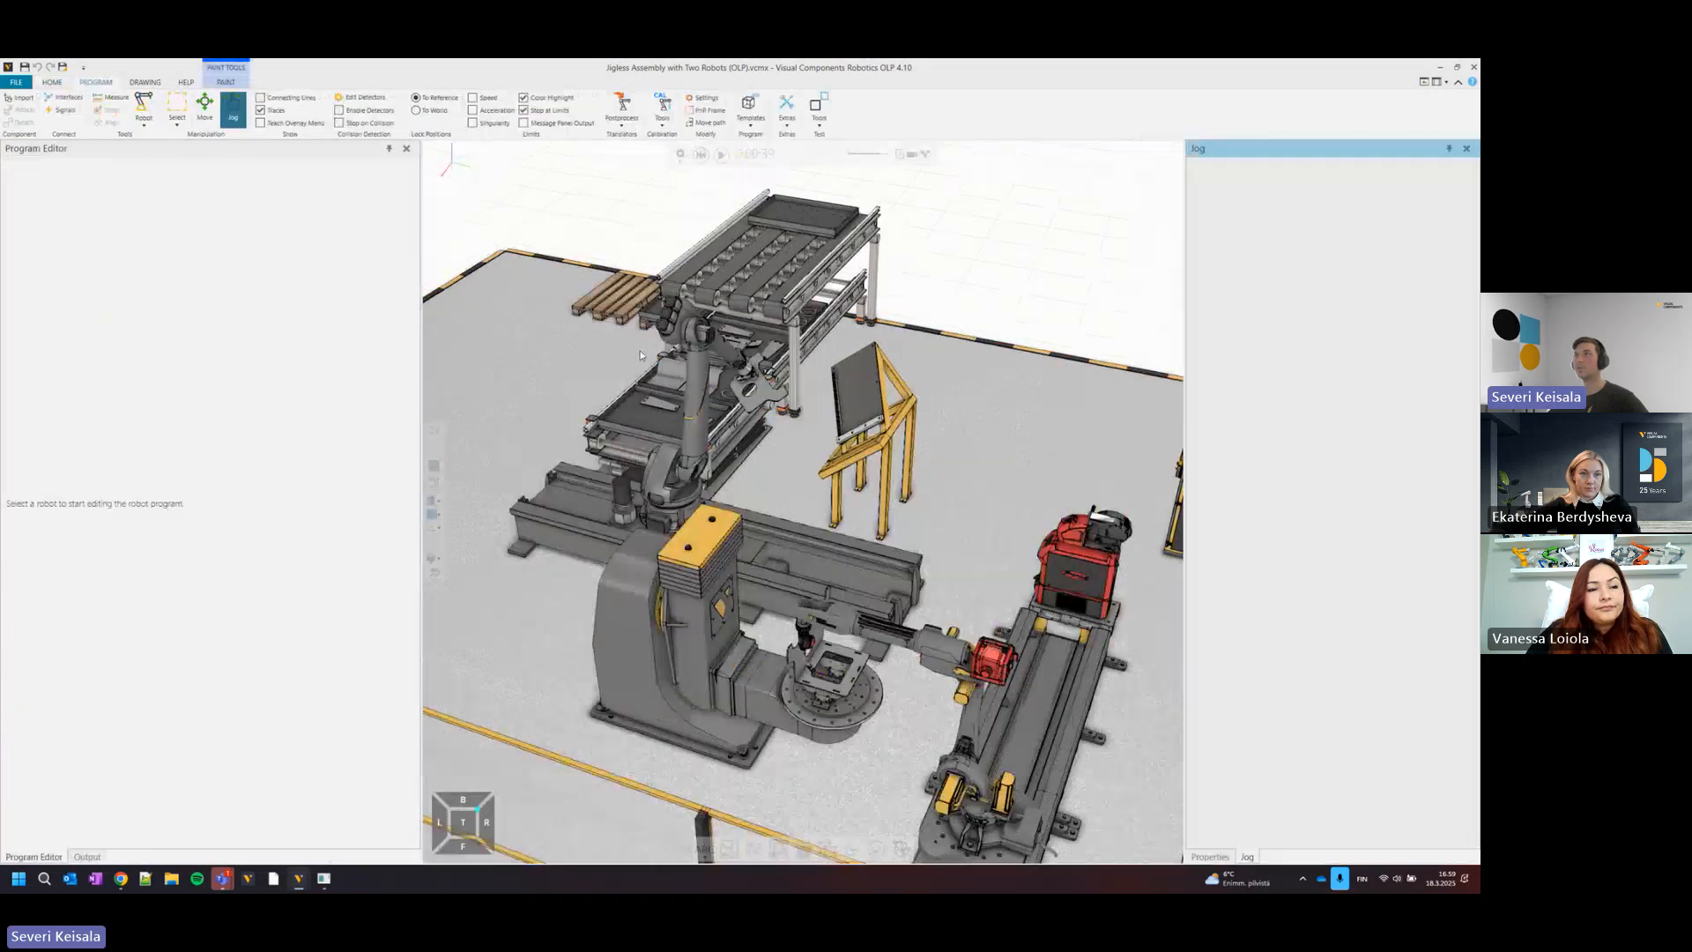
click(701, 362)
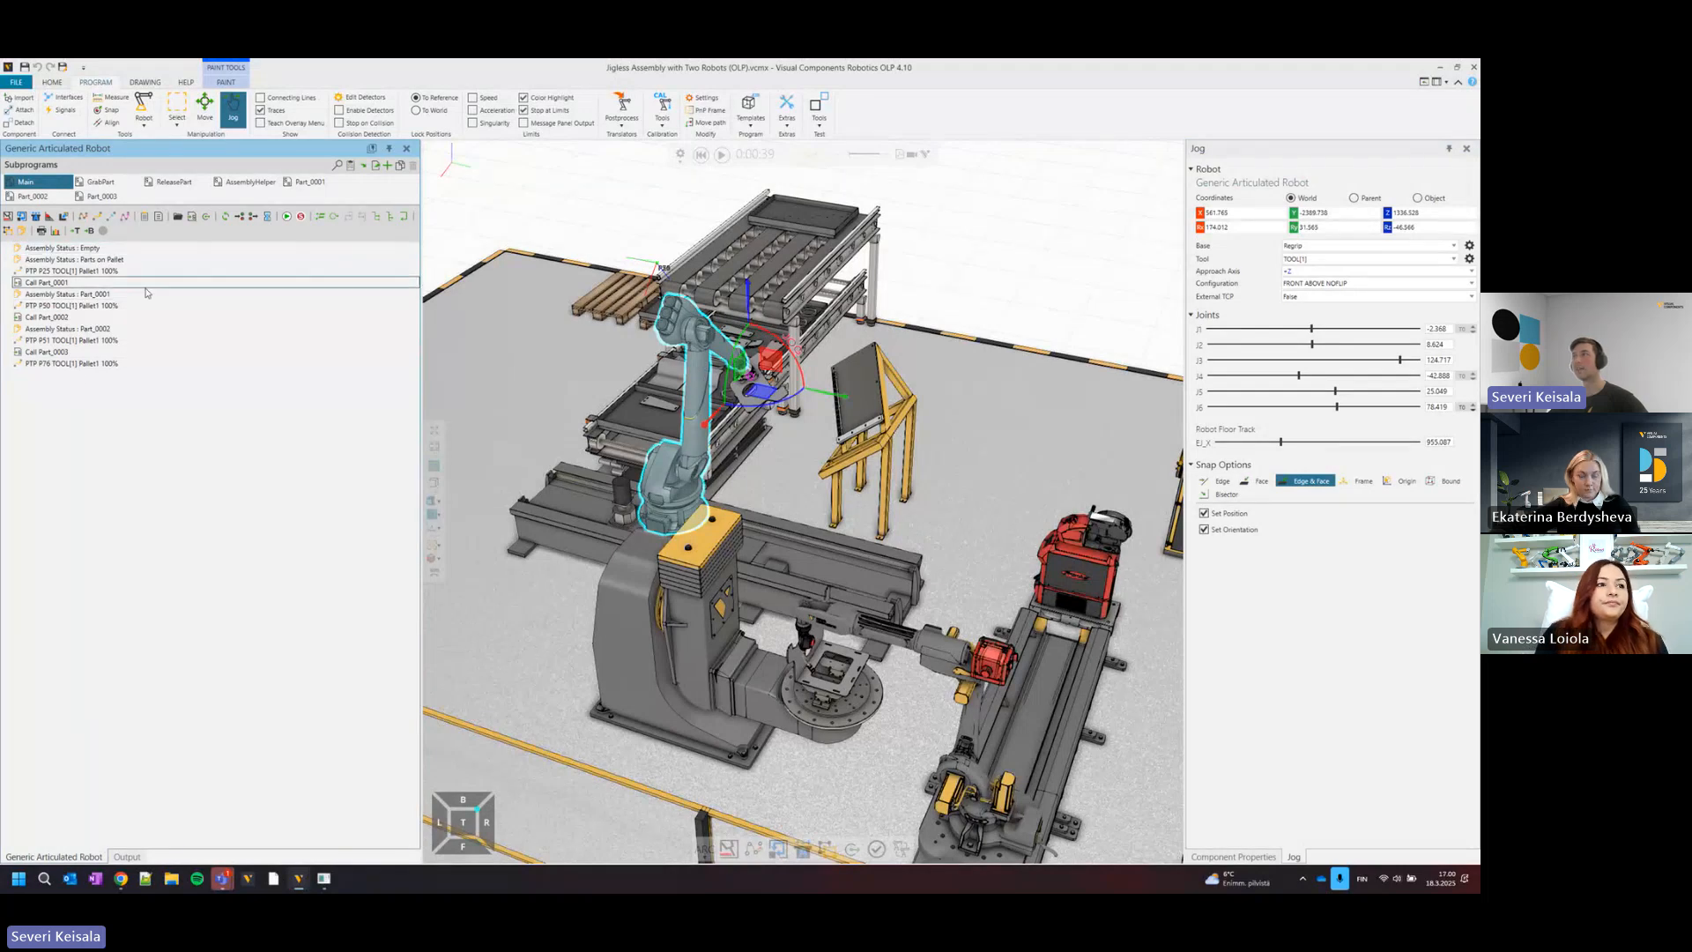
Resume the simulation and follow the handling robot's subprogram statements alongside the part placement and welding at the positioner.
click(721, 154)
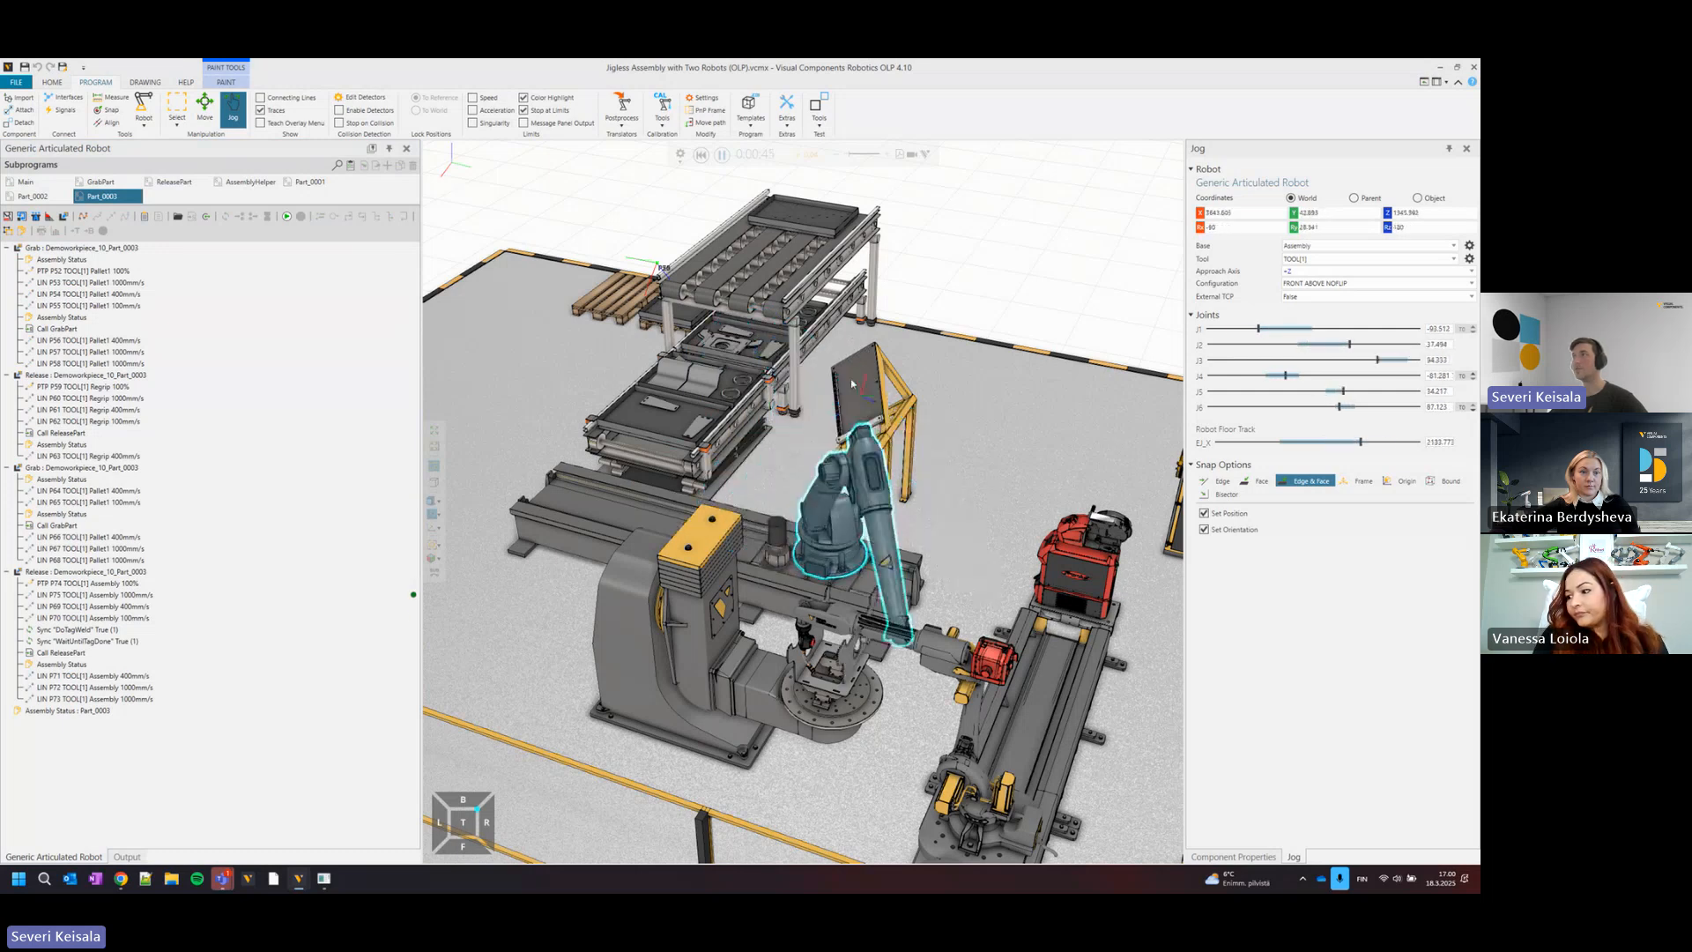
middle_drag(962, 476, 925, 410)
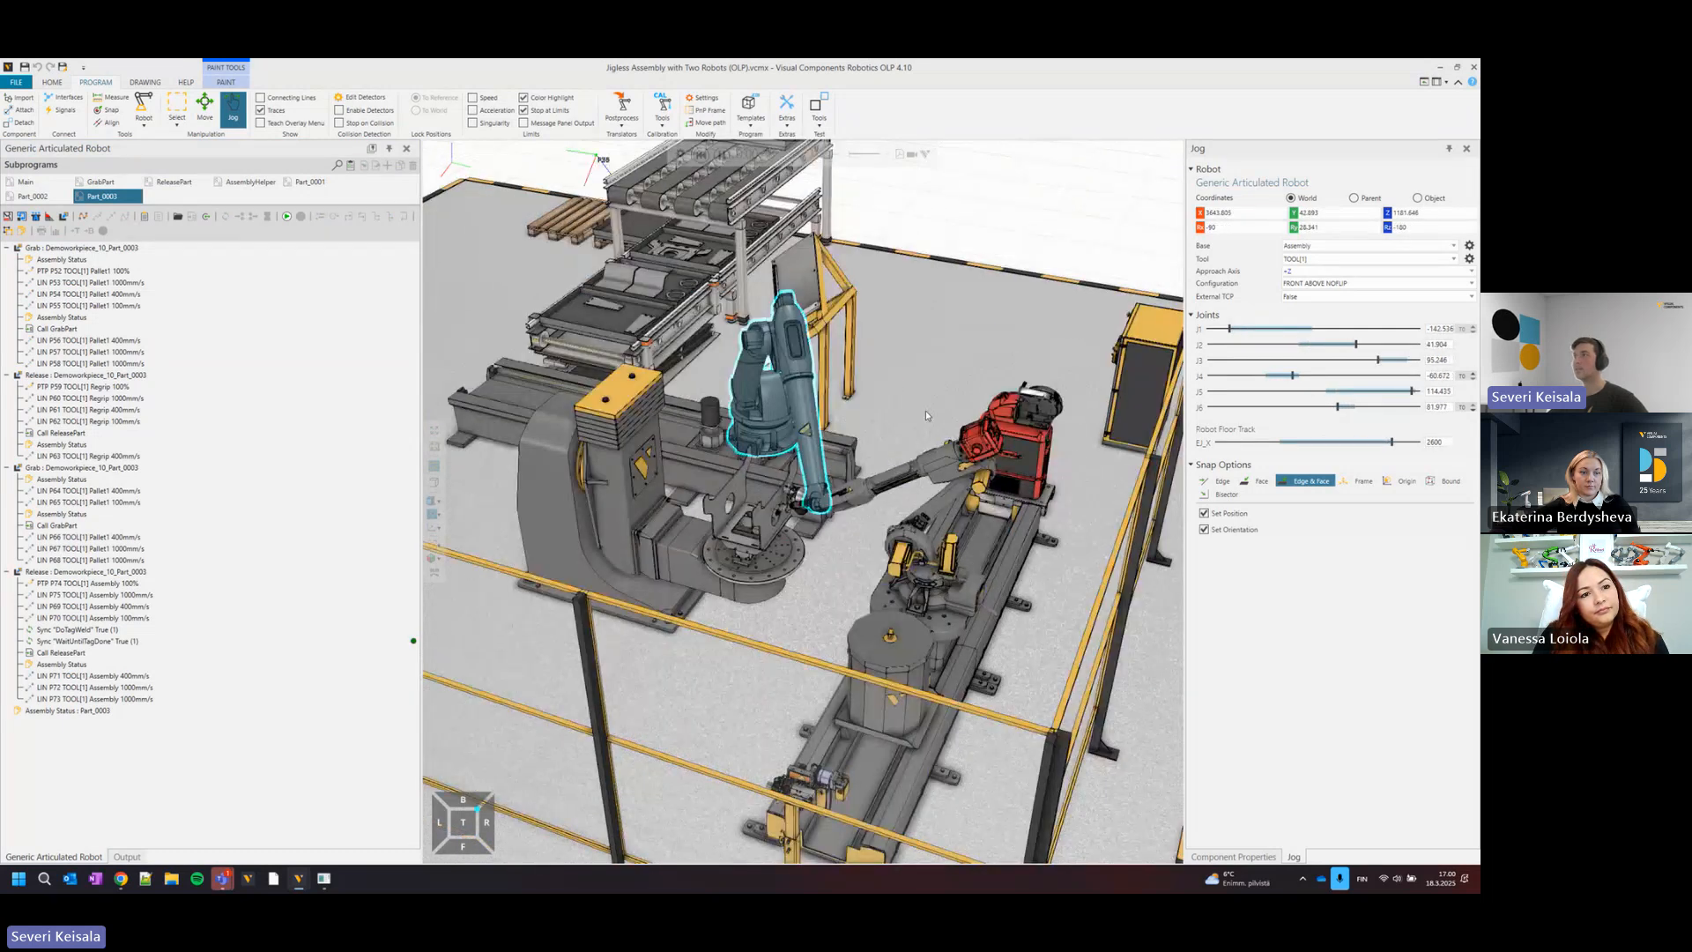
scroll(925, 410, up, 4)
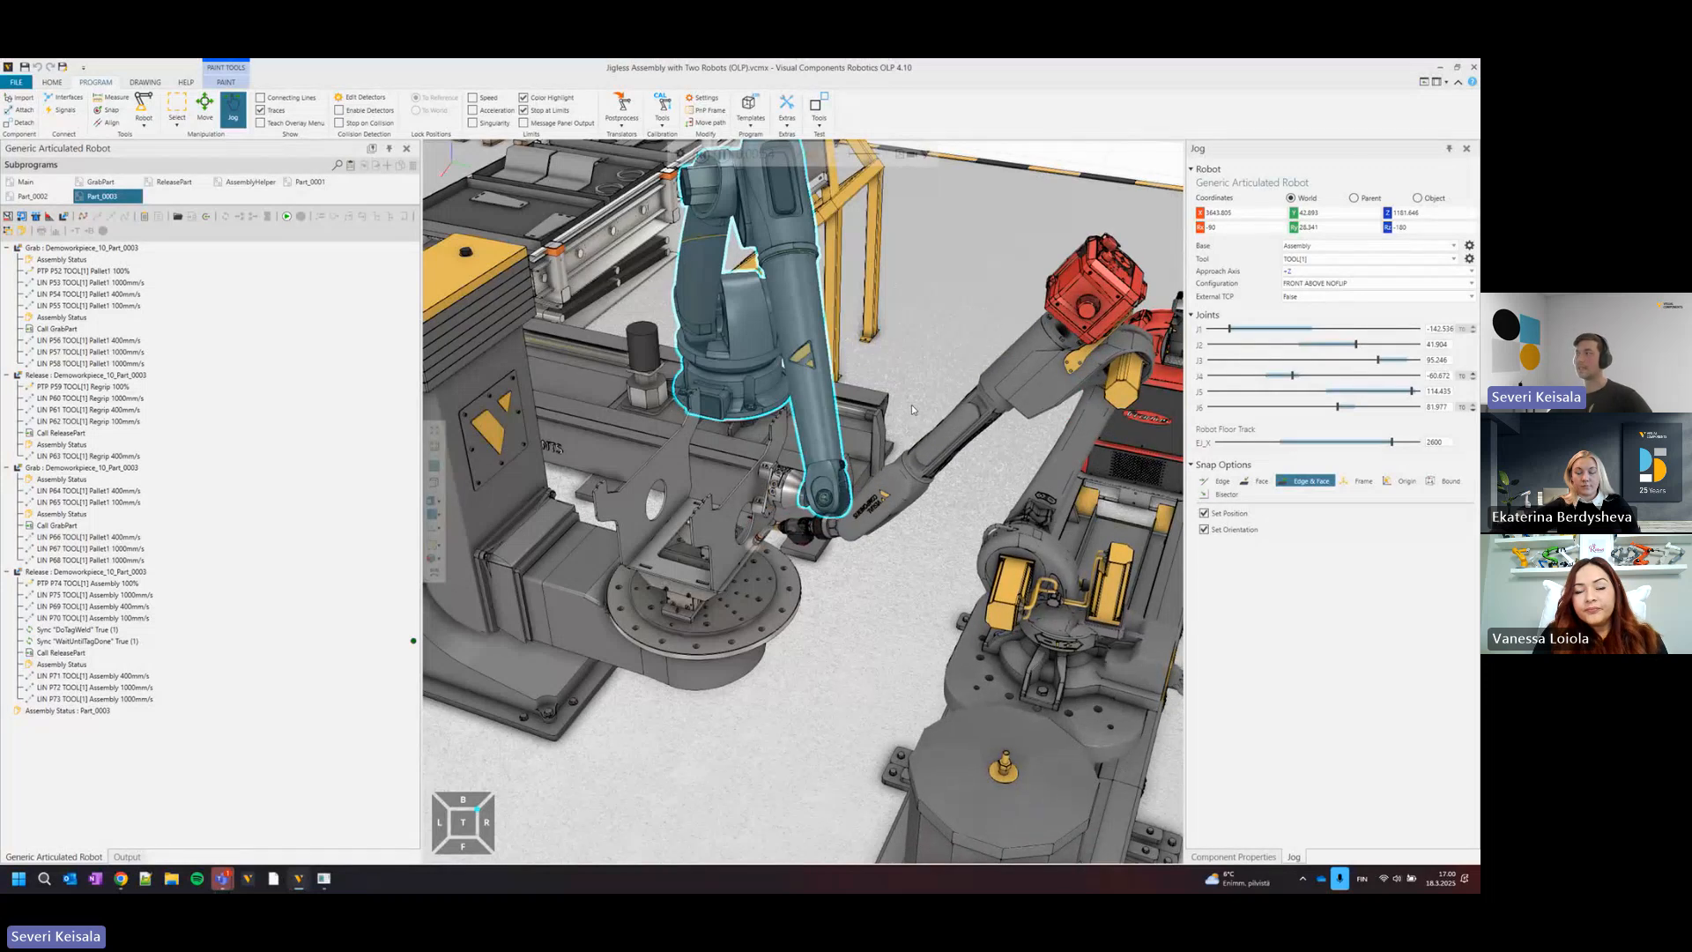
scroll(790, 377, down, 3)
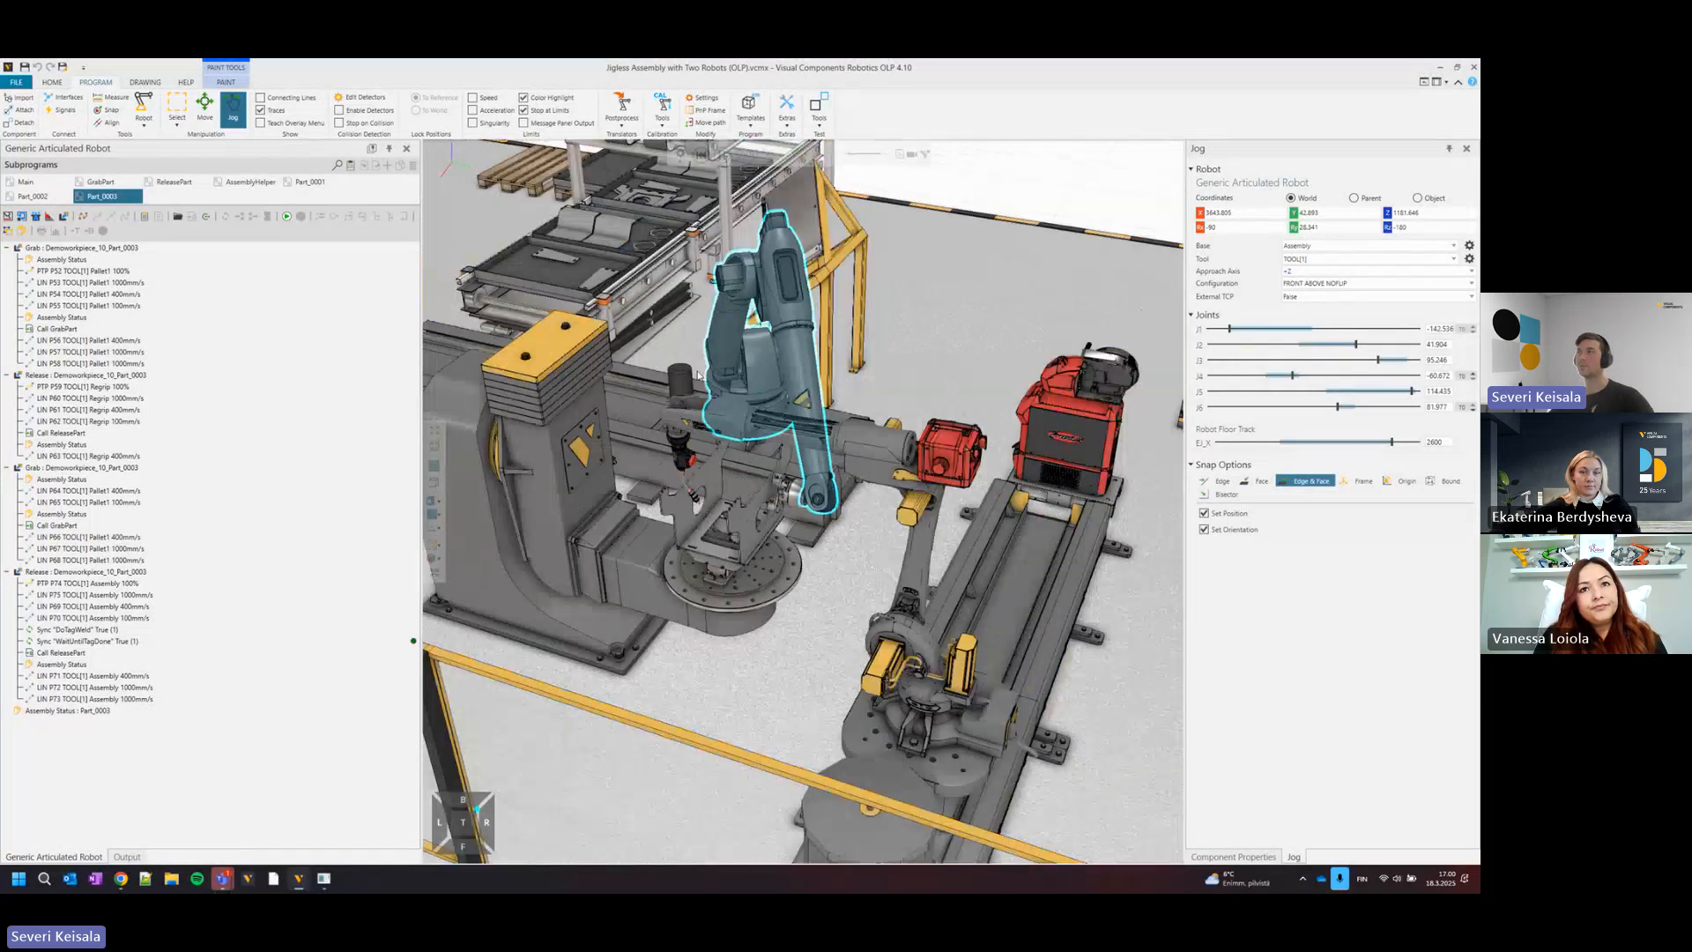
right_drag(651, 201, 696, 280)
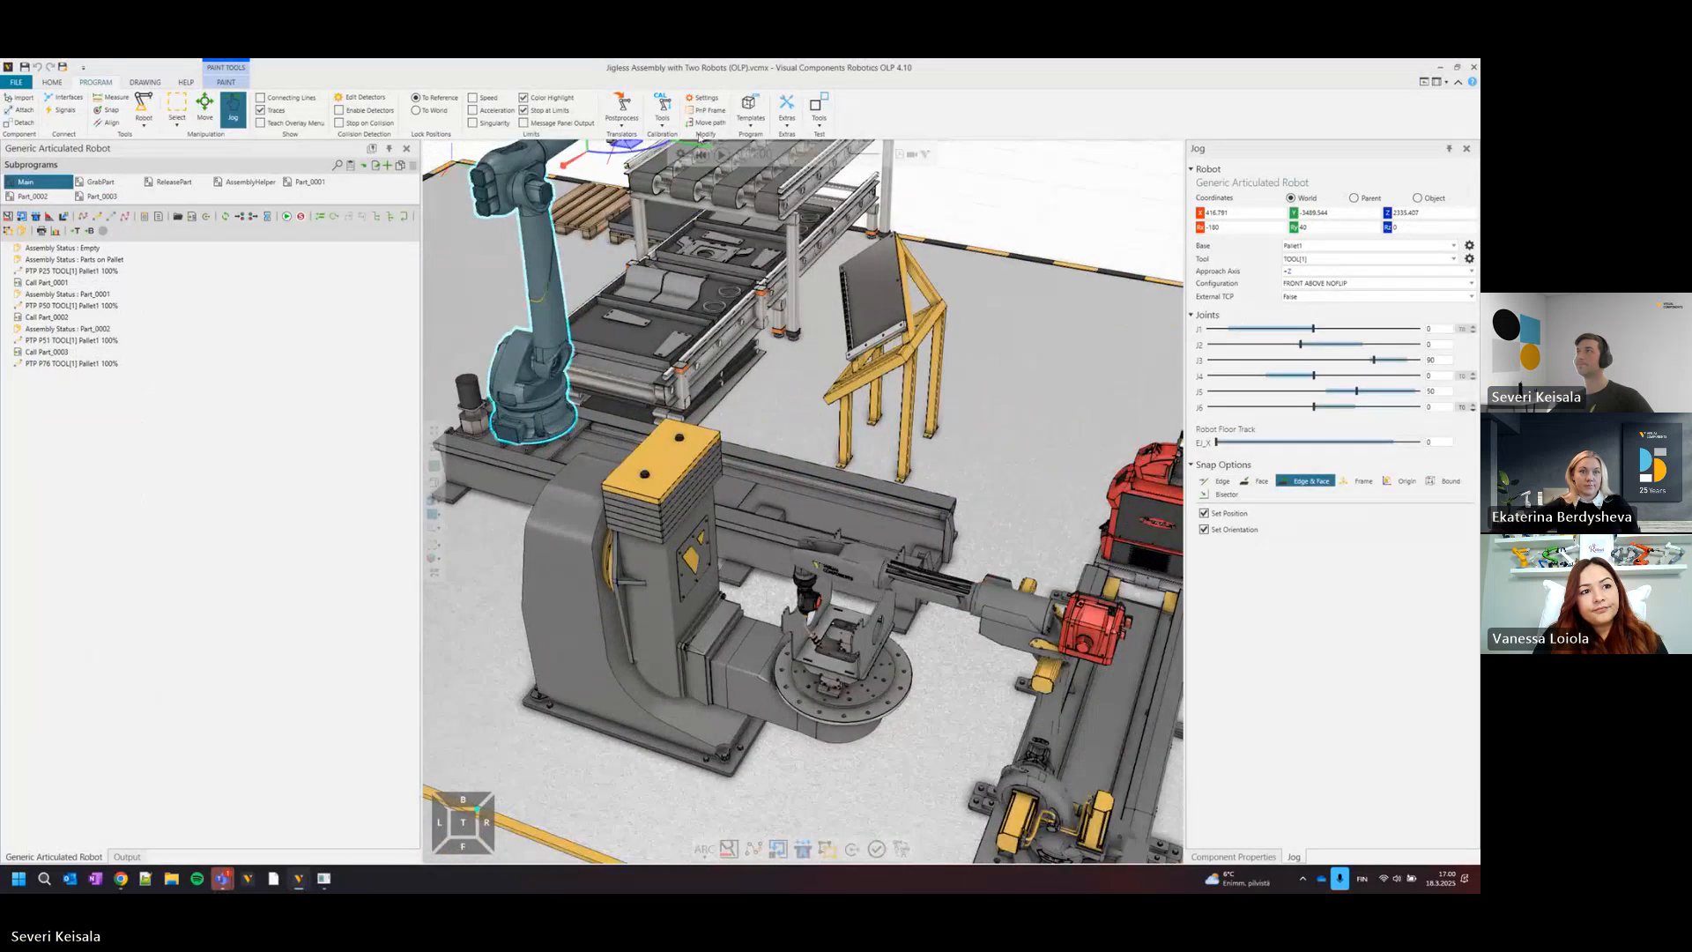
Reset the simulation and clear the jigless assembly layout from the 3D world.
click(702, 154)
scroll(740, 359, down, 5)
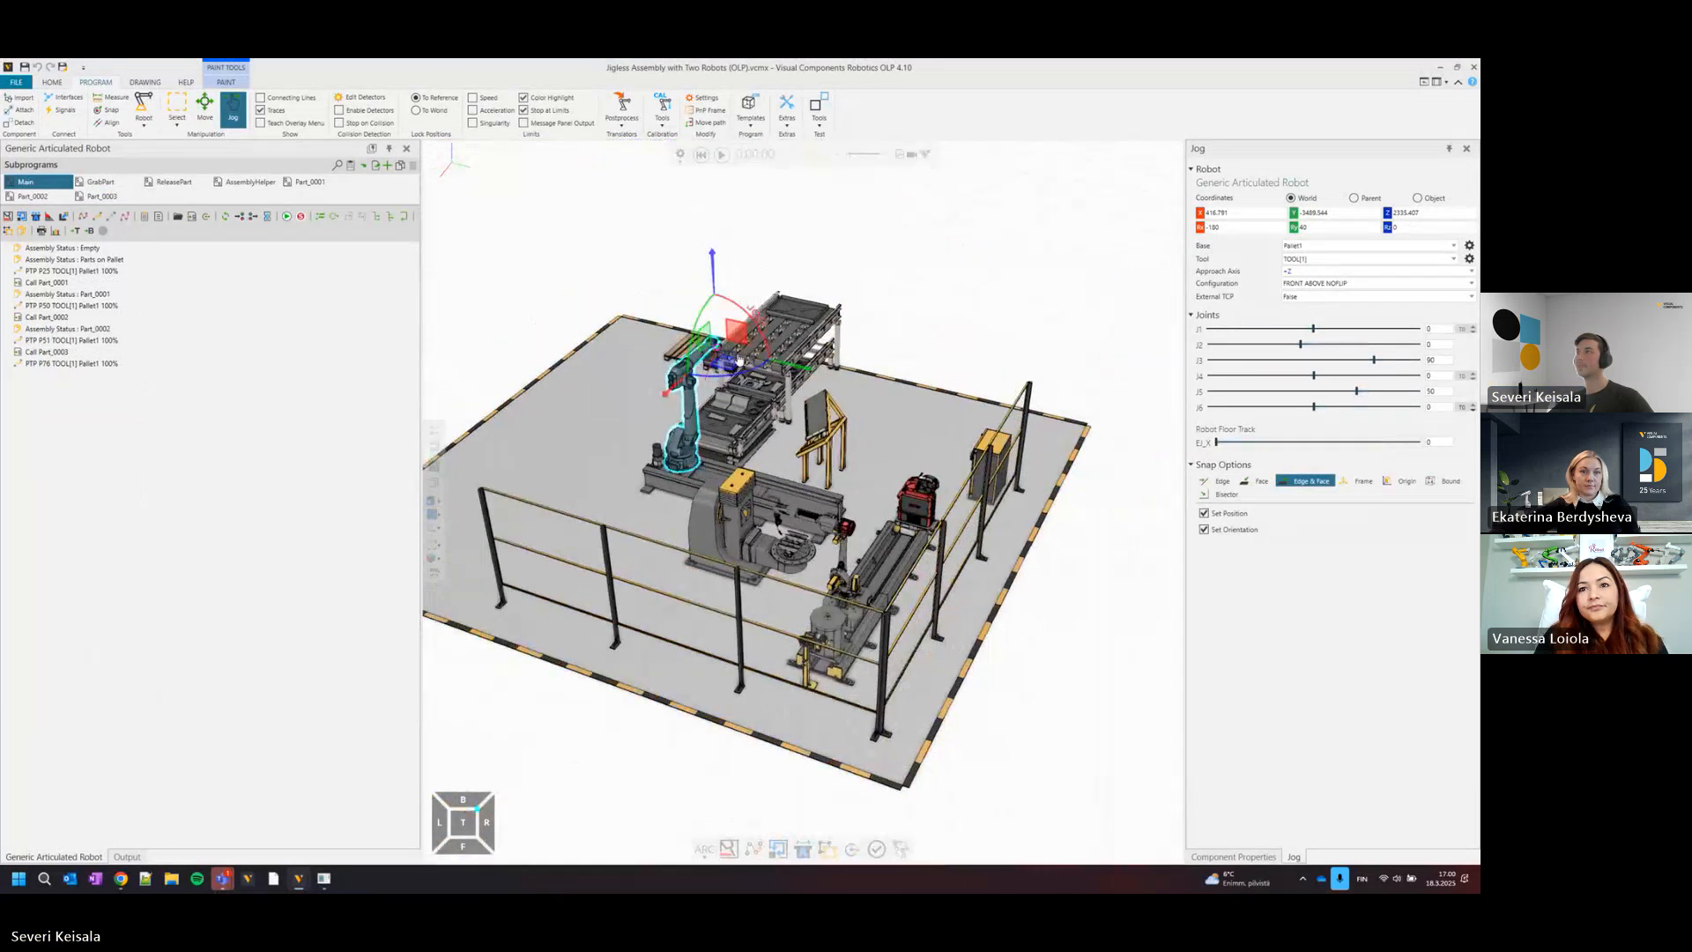
scroll(740, 359, down, 1)
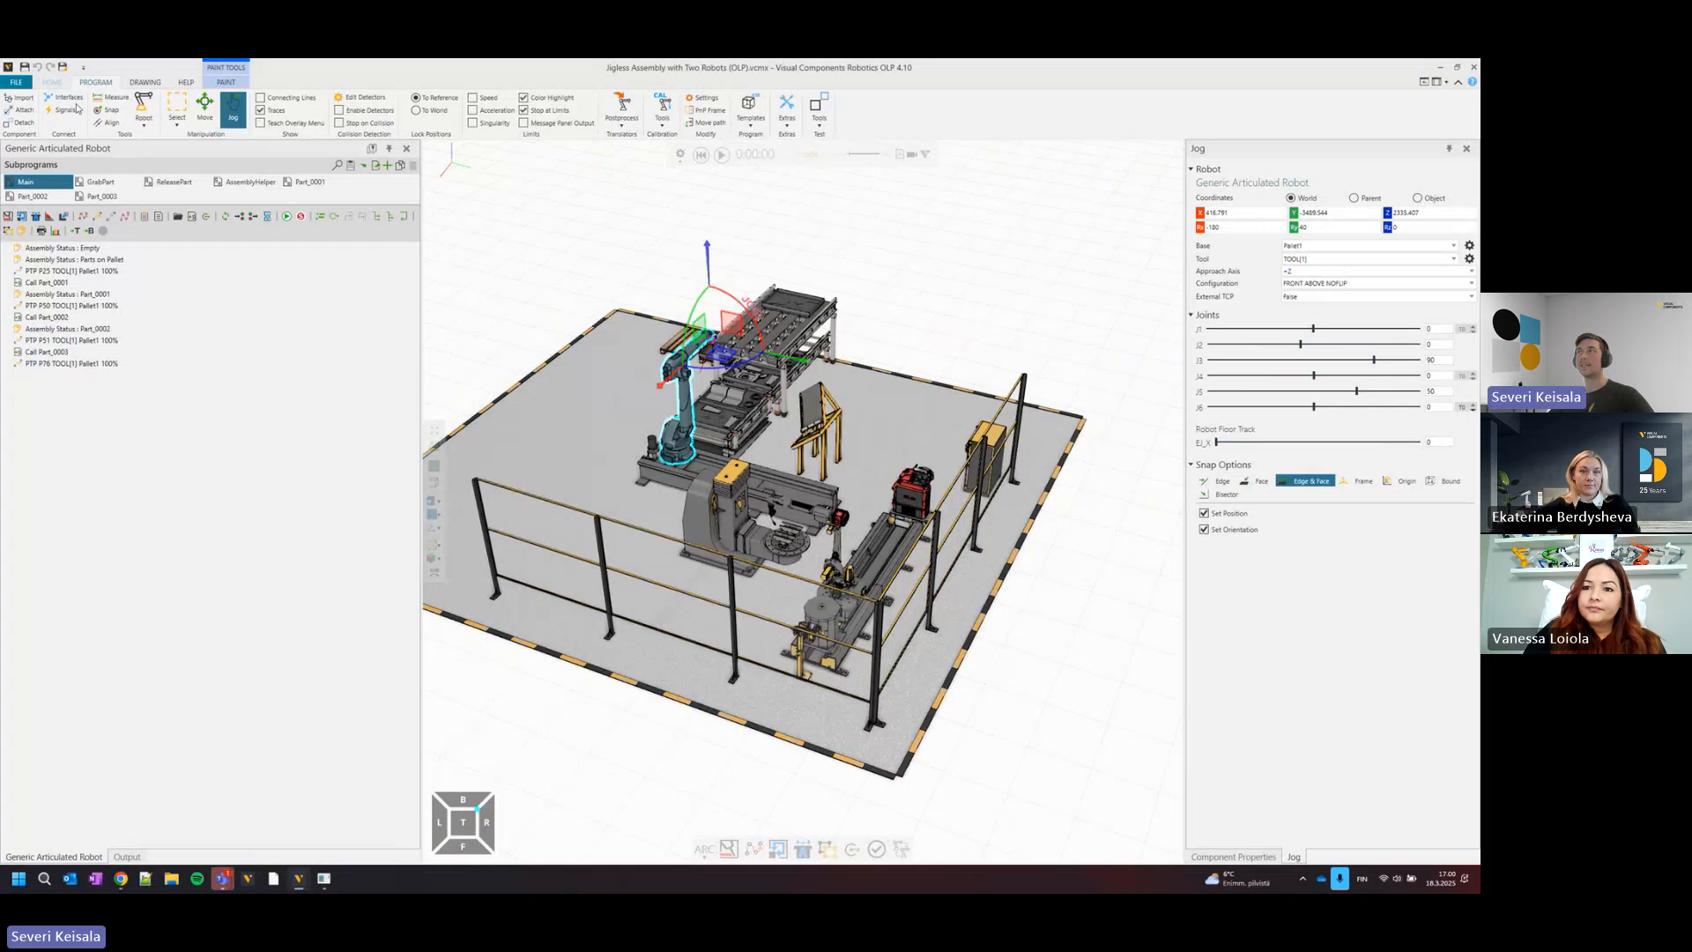
click(51, 83)
click(20, 86)
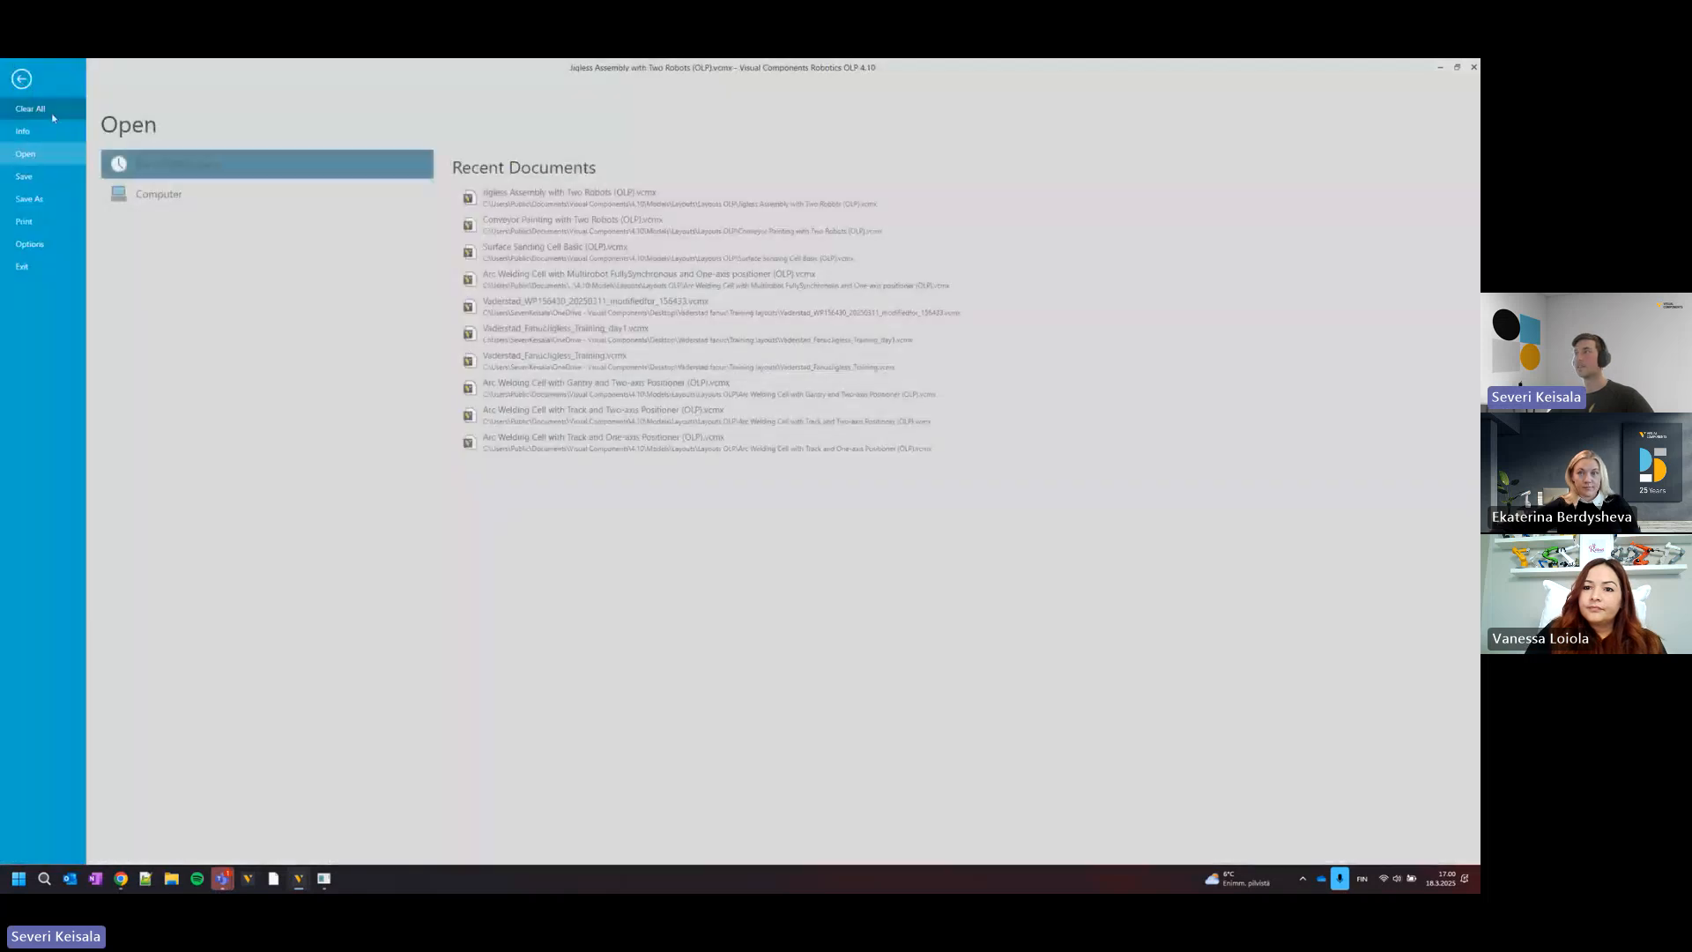
click(51, 111)
click(779, 491)
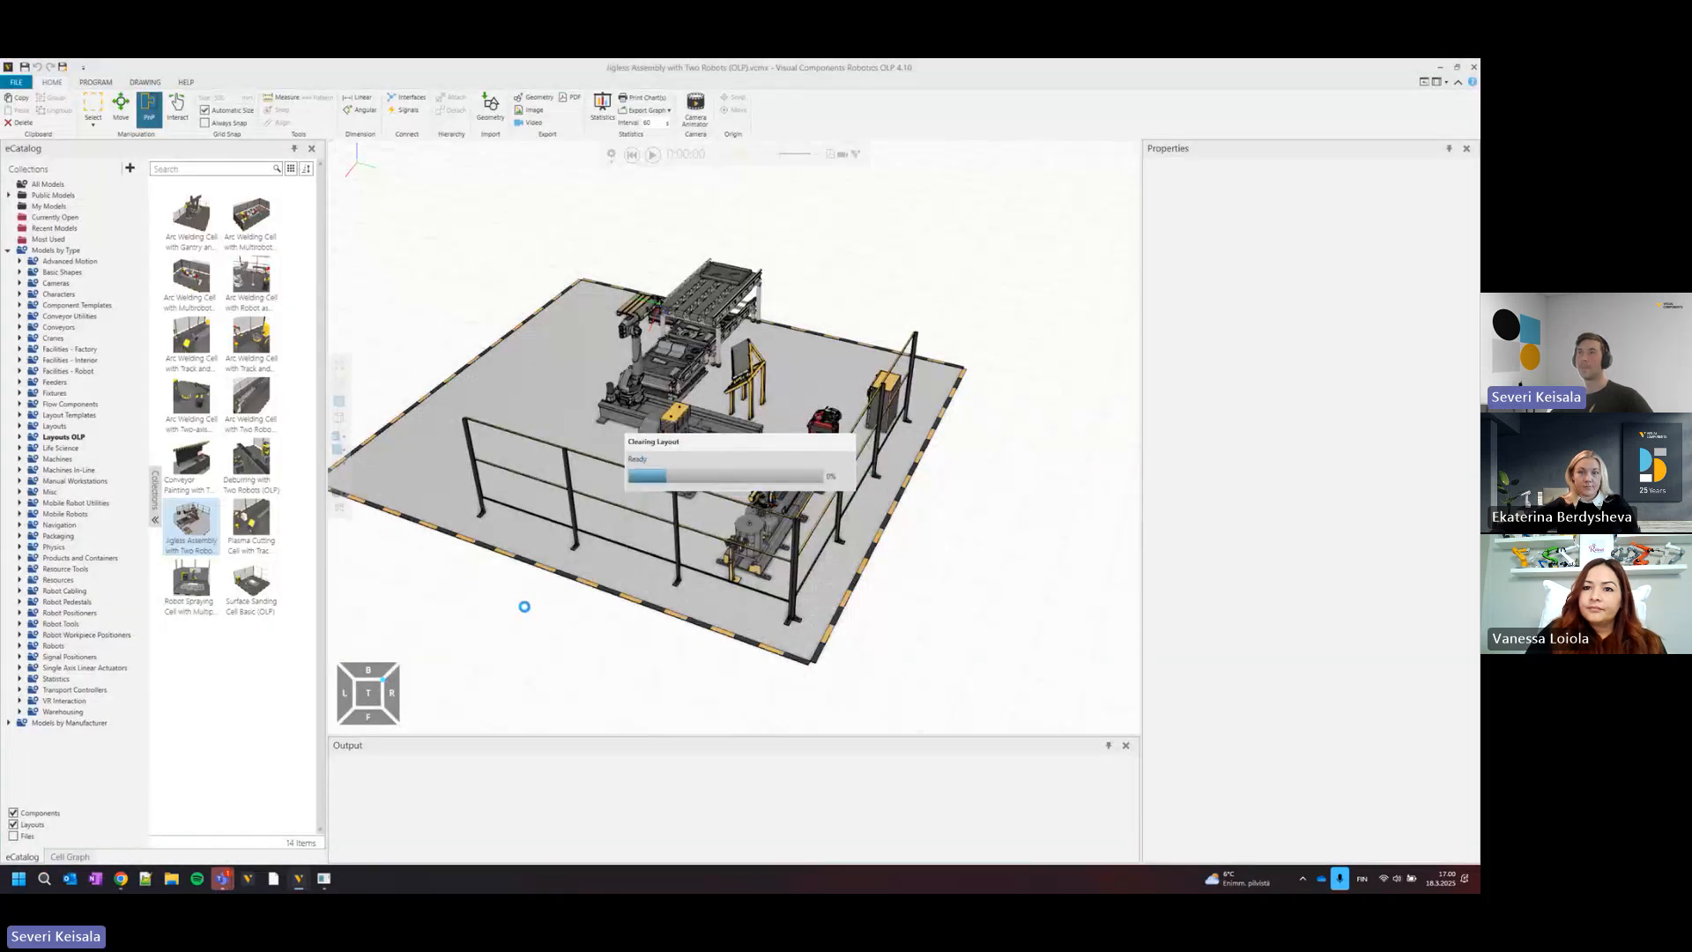
Load the Surface Sanding Cell Basic (OLP) example layout and bring the robot and curved workpiece into view.
drag(251, 586, 462, 557)
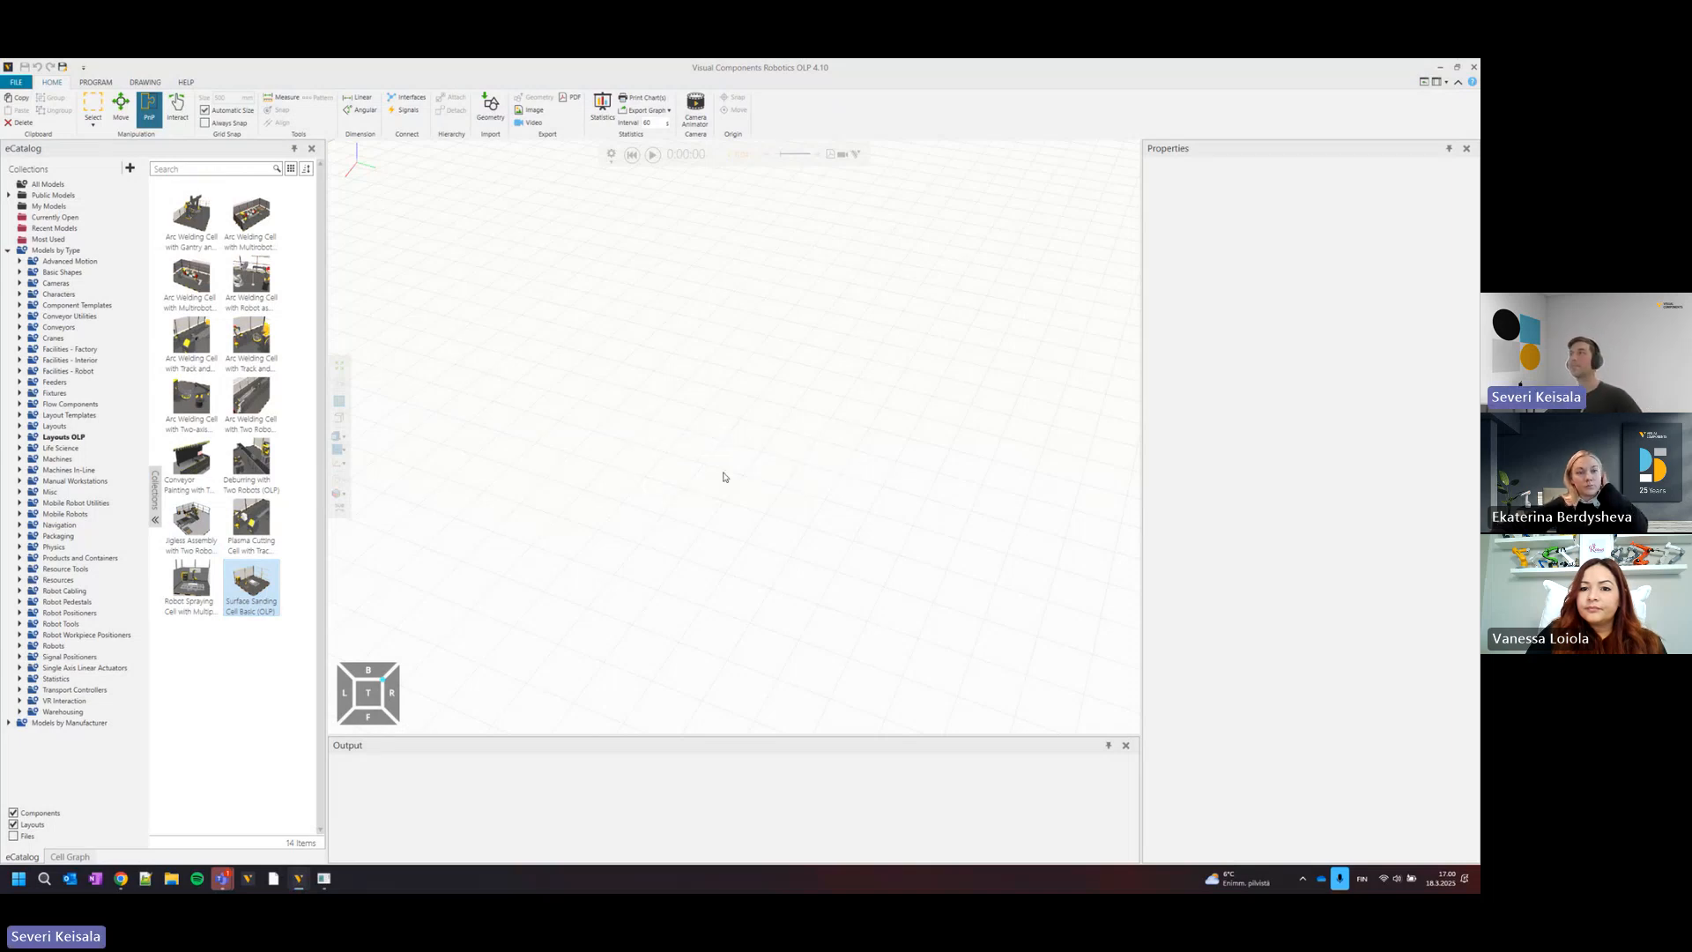
scroll(738, 495, up, 5)
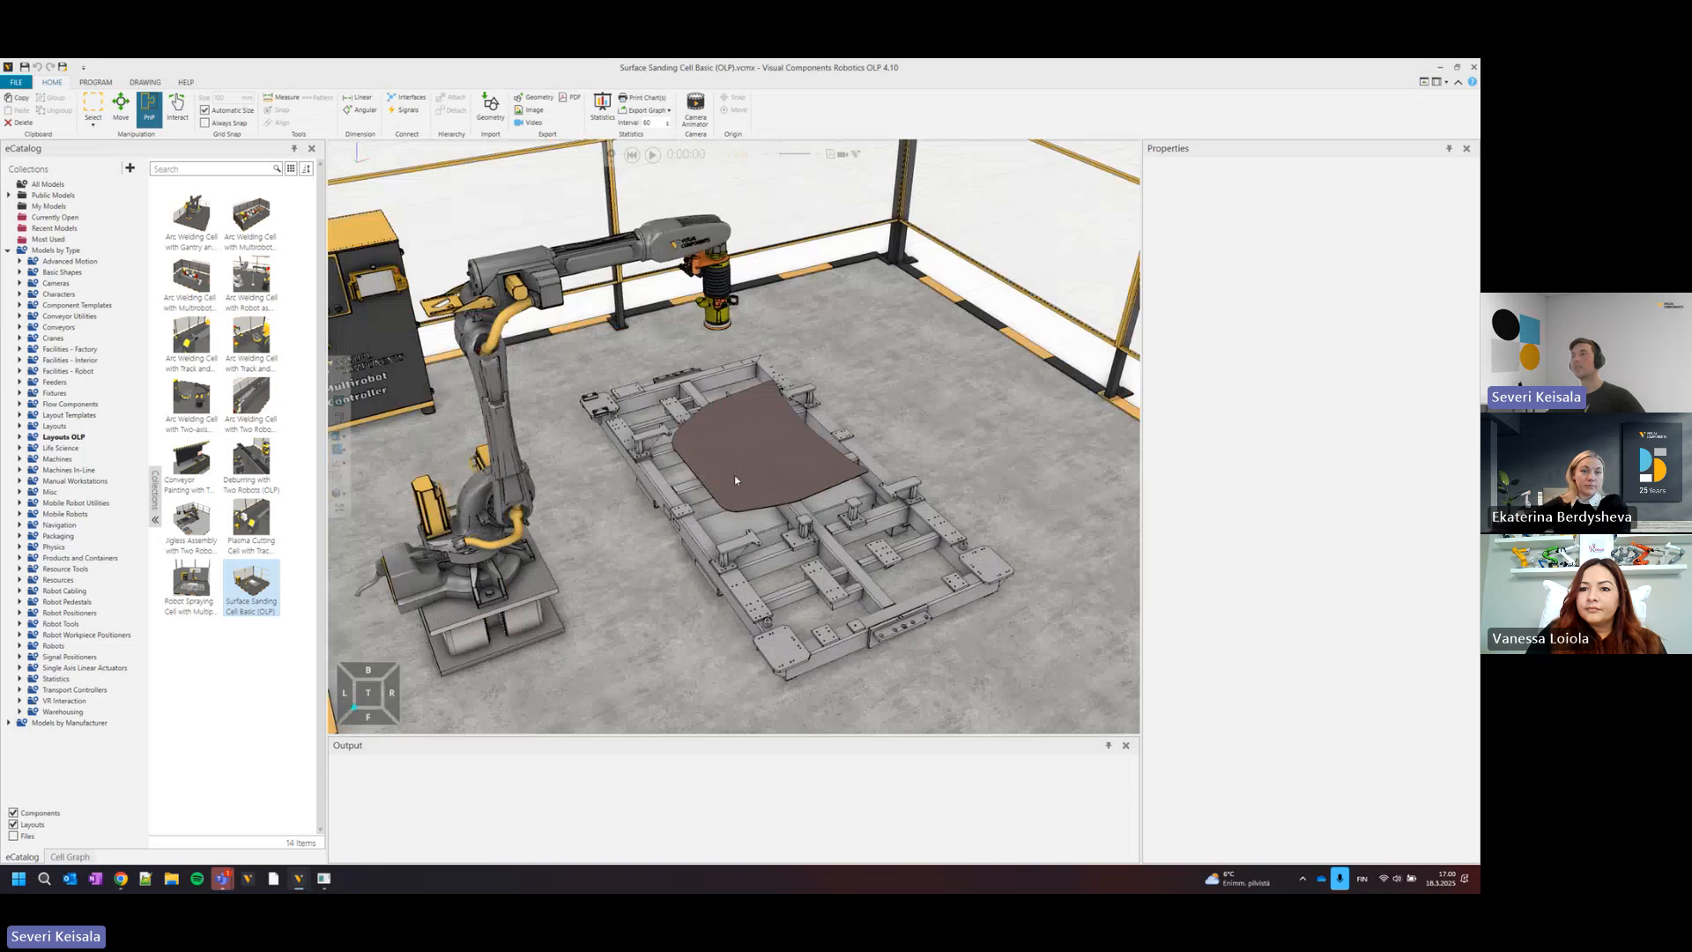
mouse_move(735, 477)
right_down()
mouse_move(832, 446)
mouse_move(751, 453)
right_up()
scroll(739, 458, up, 2)
scroll(739, 461, down, 2)
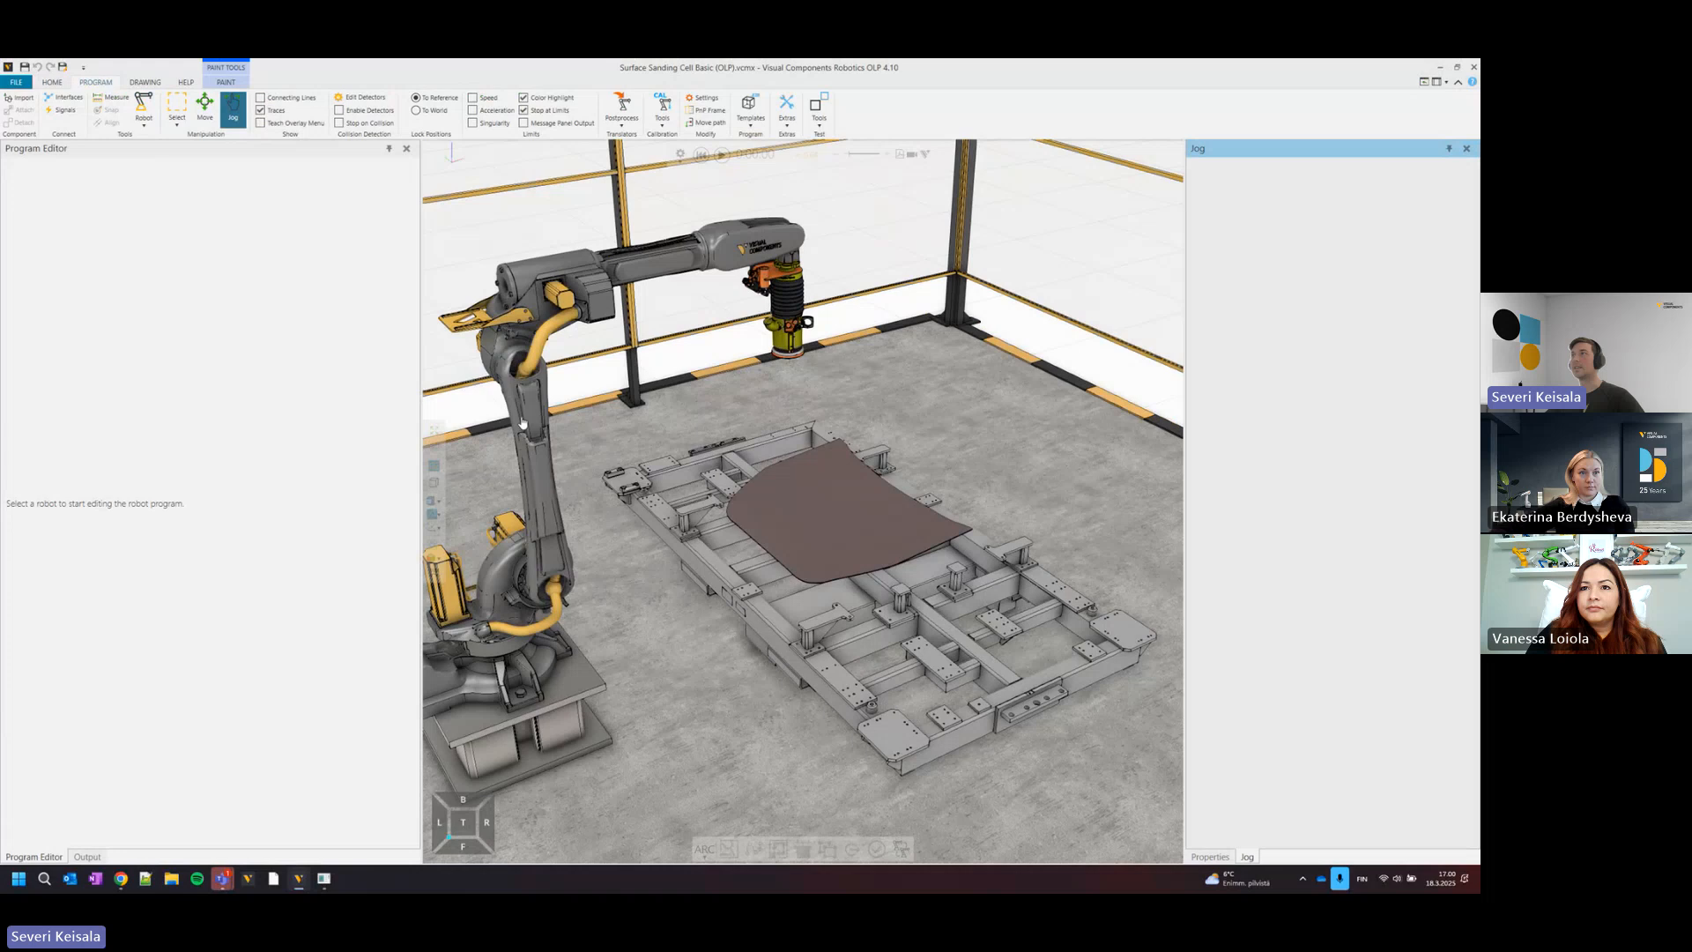
Open the sanding robot's program to show its toolpath on the curved panel and start the simulation.
click(523, 424)
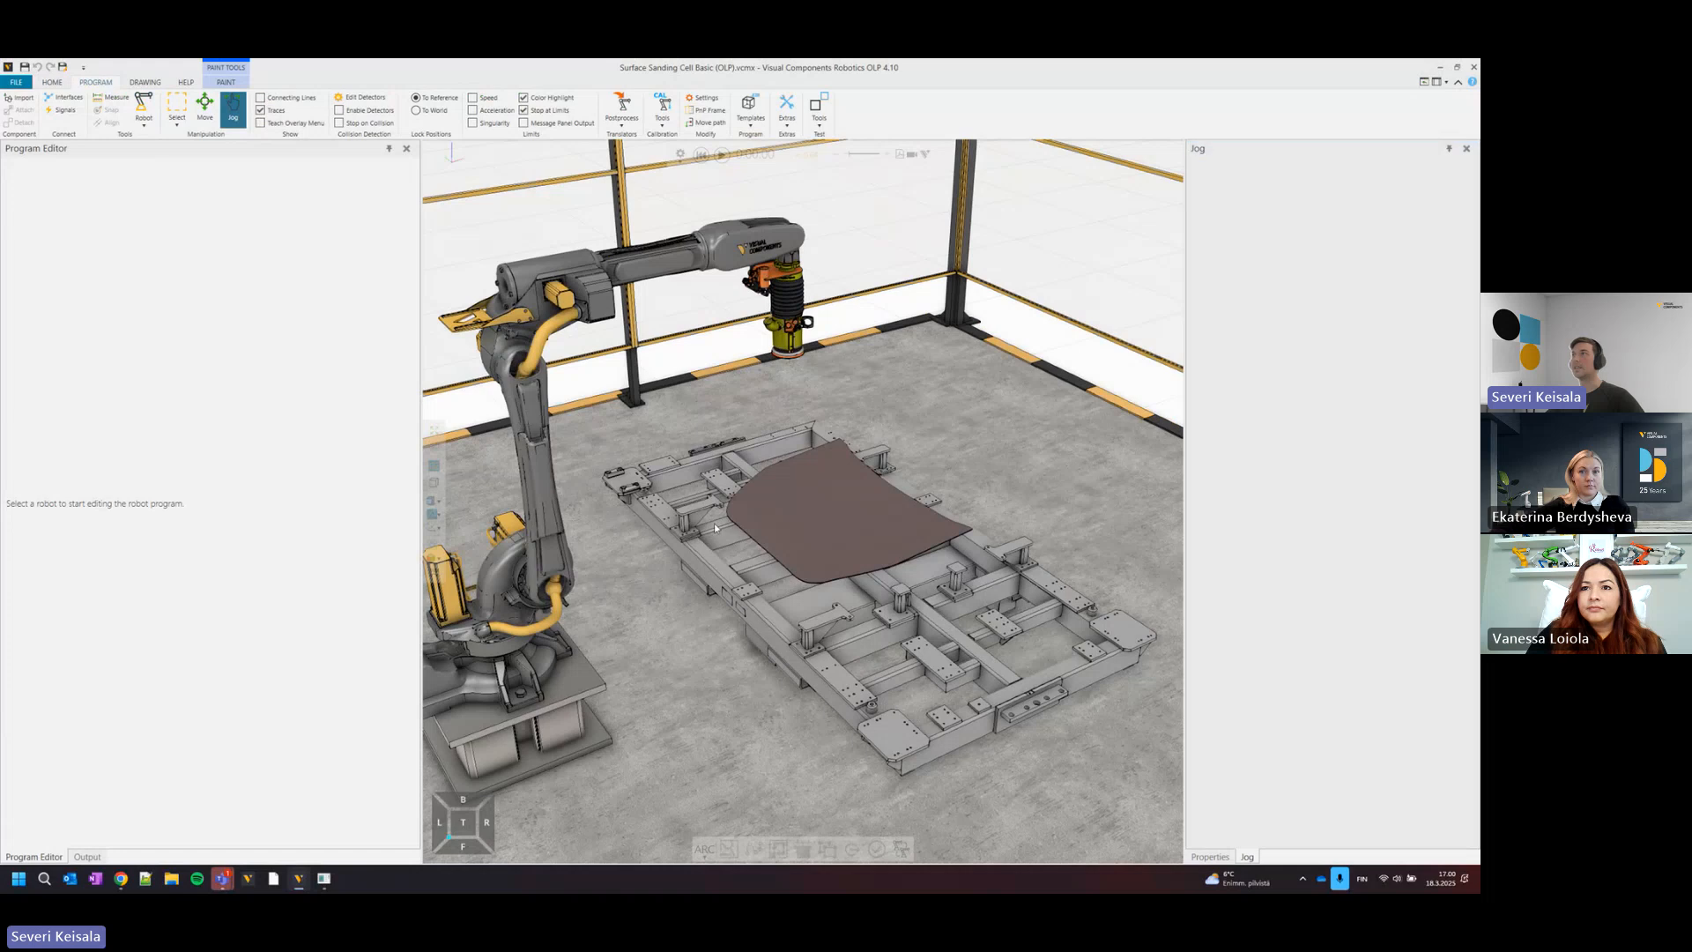
right_drag(765, 509, 677, 507)
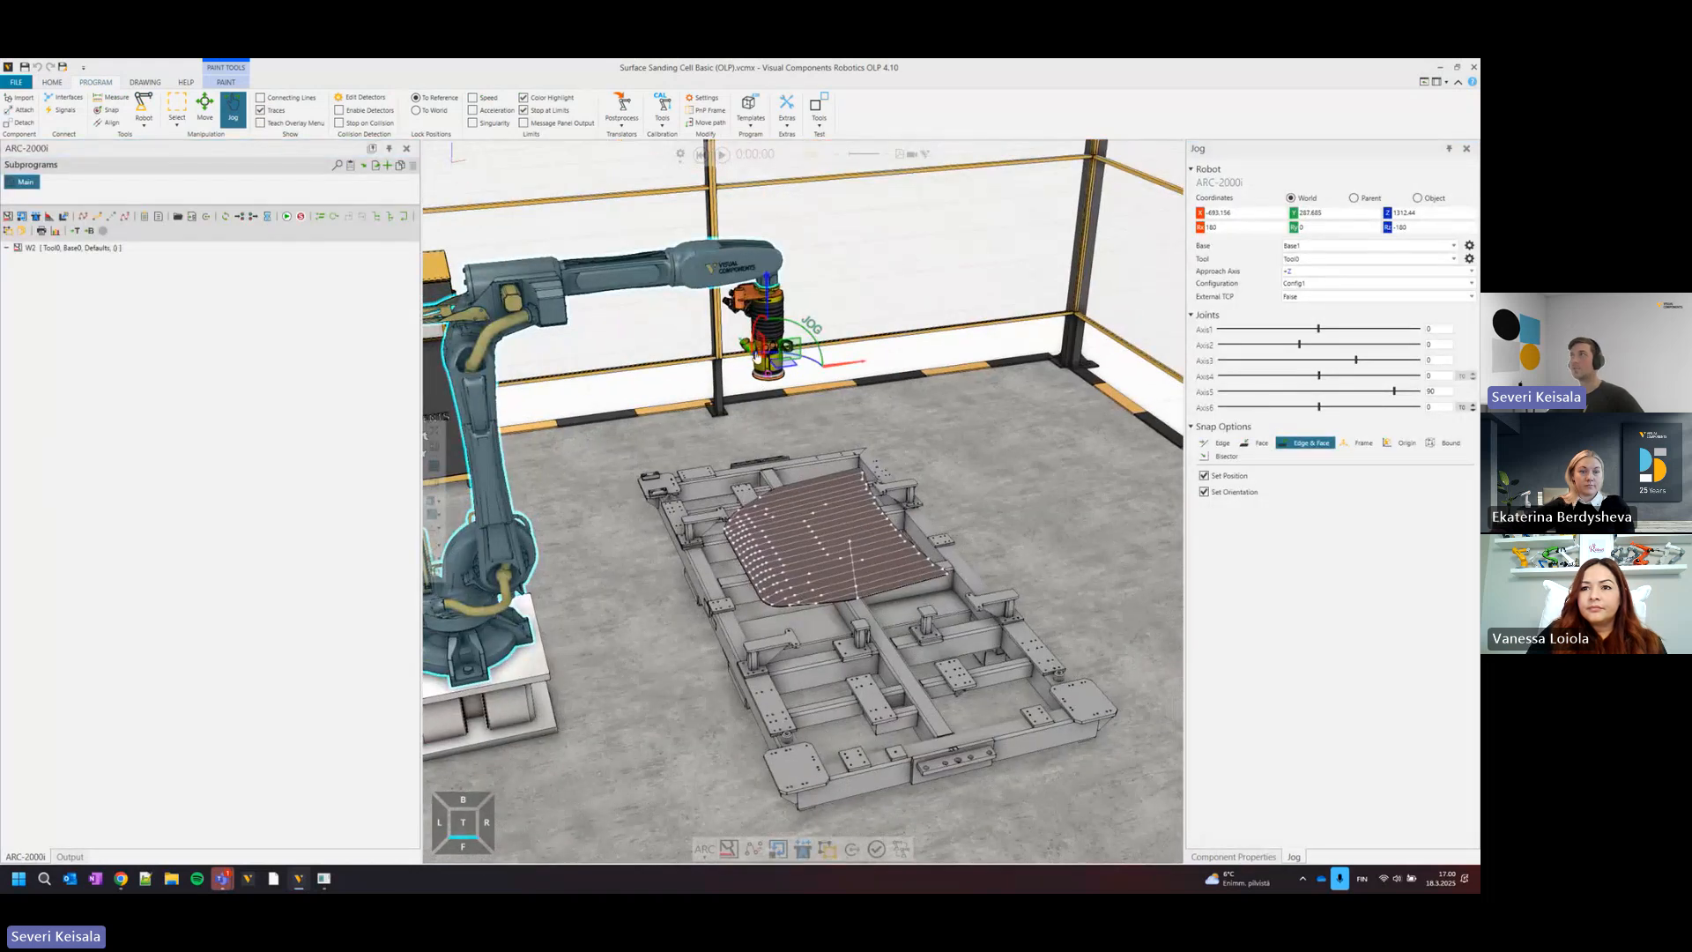
click(723, 154)
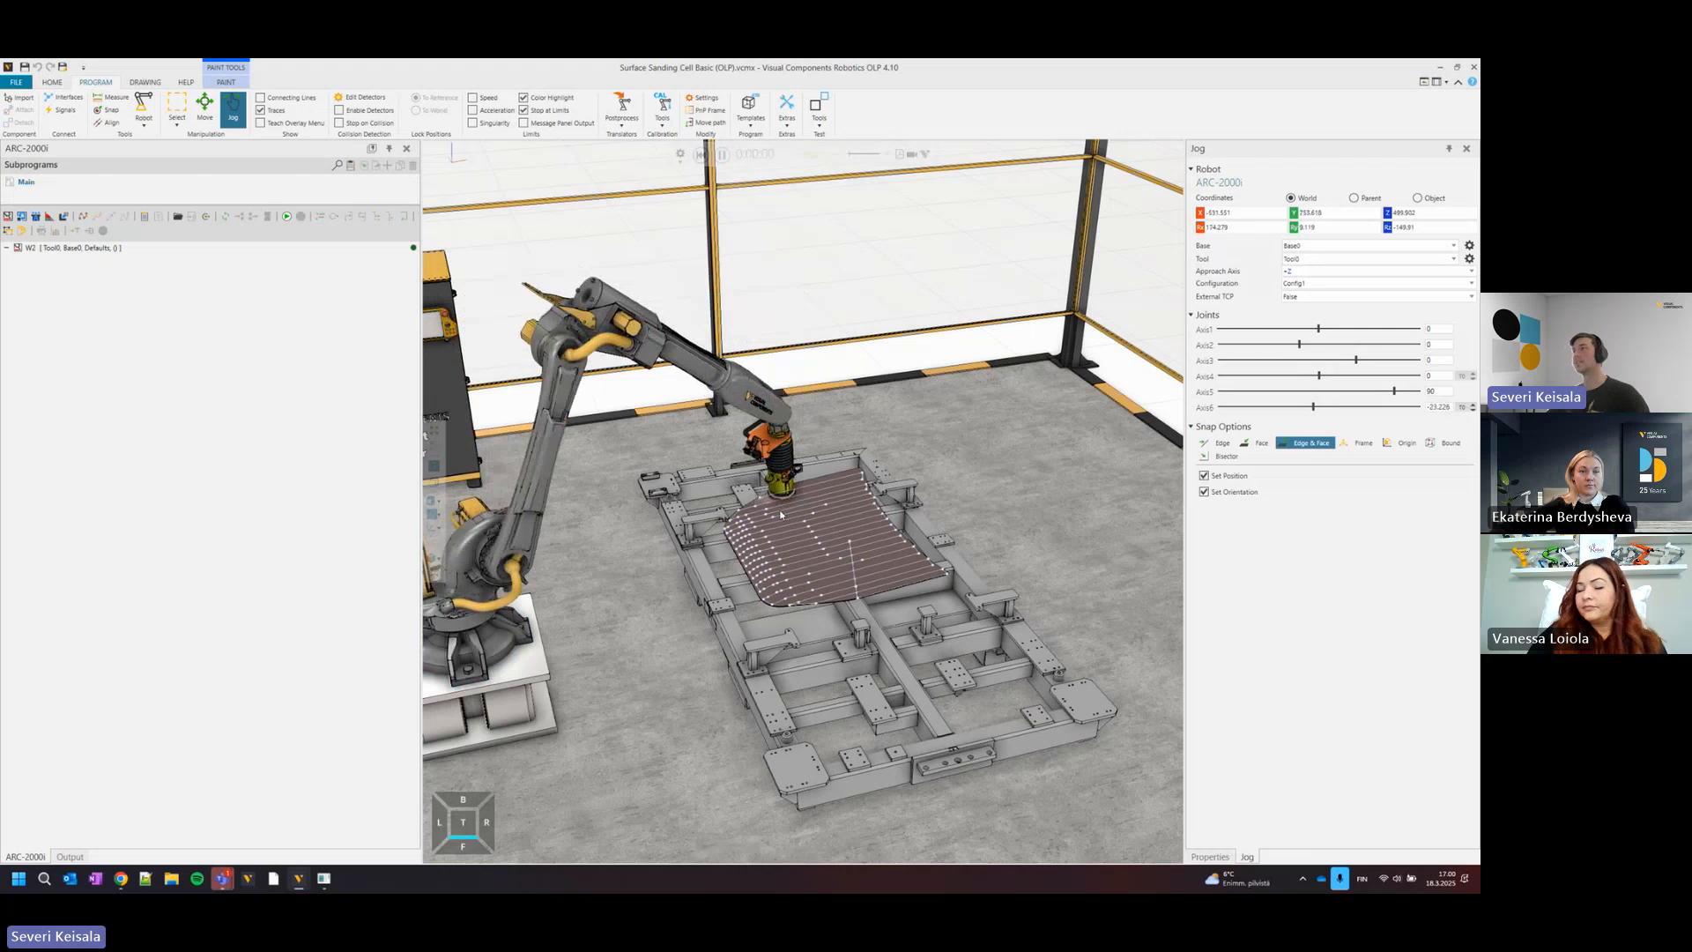
Examine the sanding tool's path and the colour-mapped coverage on the curved panel from several sides during the simulation.
scroll(778, 517, up, 4)
right_drag(778, 516, 763, 484)
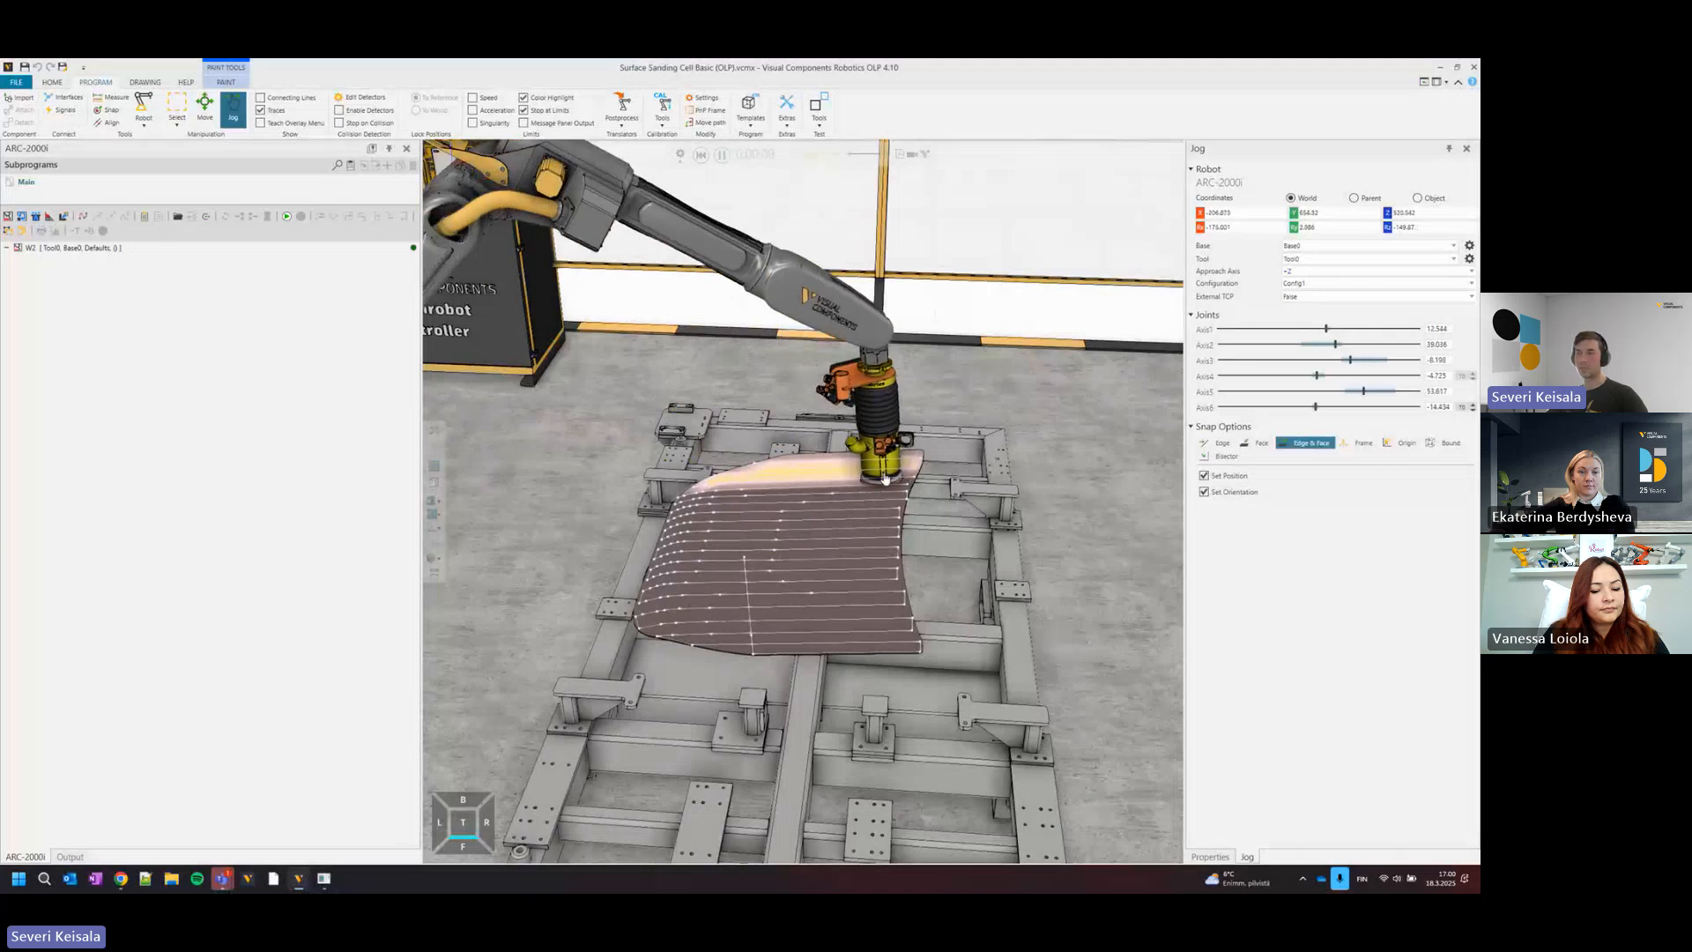
right_drag(910, 494, 884, 506)
scroll(884, 507, up, 10)
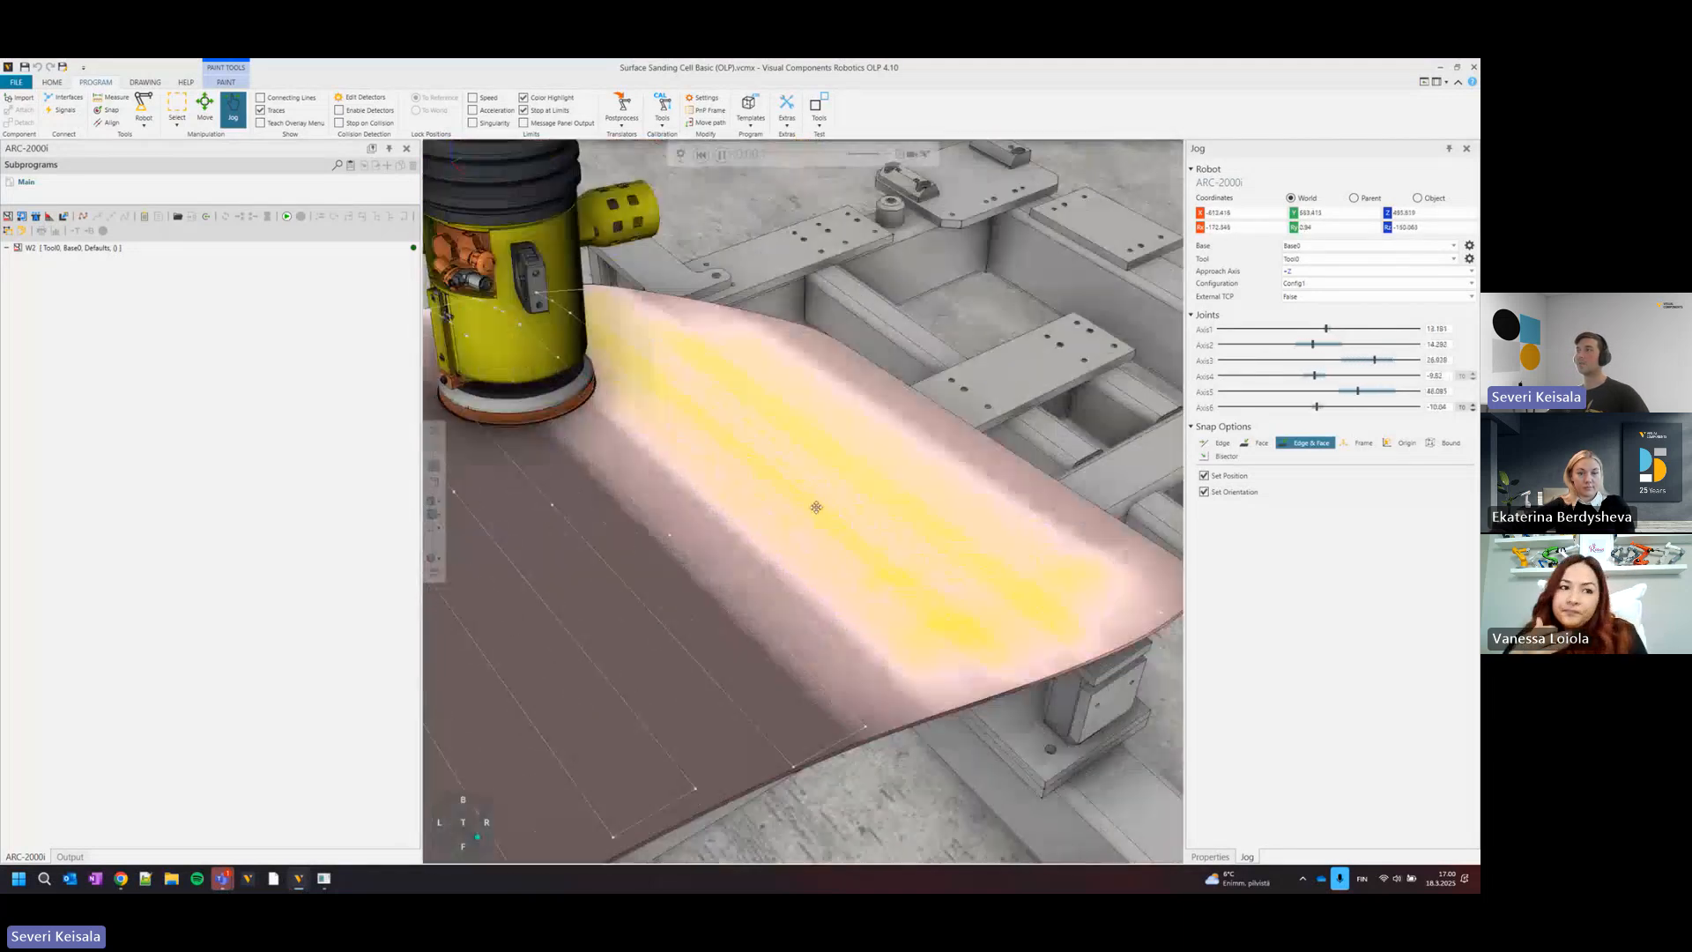
scroll(801, 511, down, 5)
right_drag(802, 511, 779, 499)
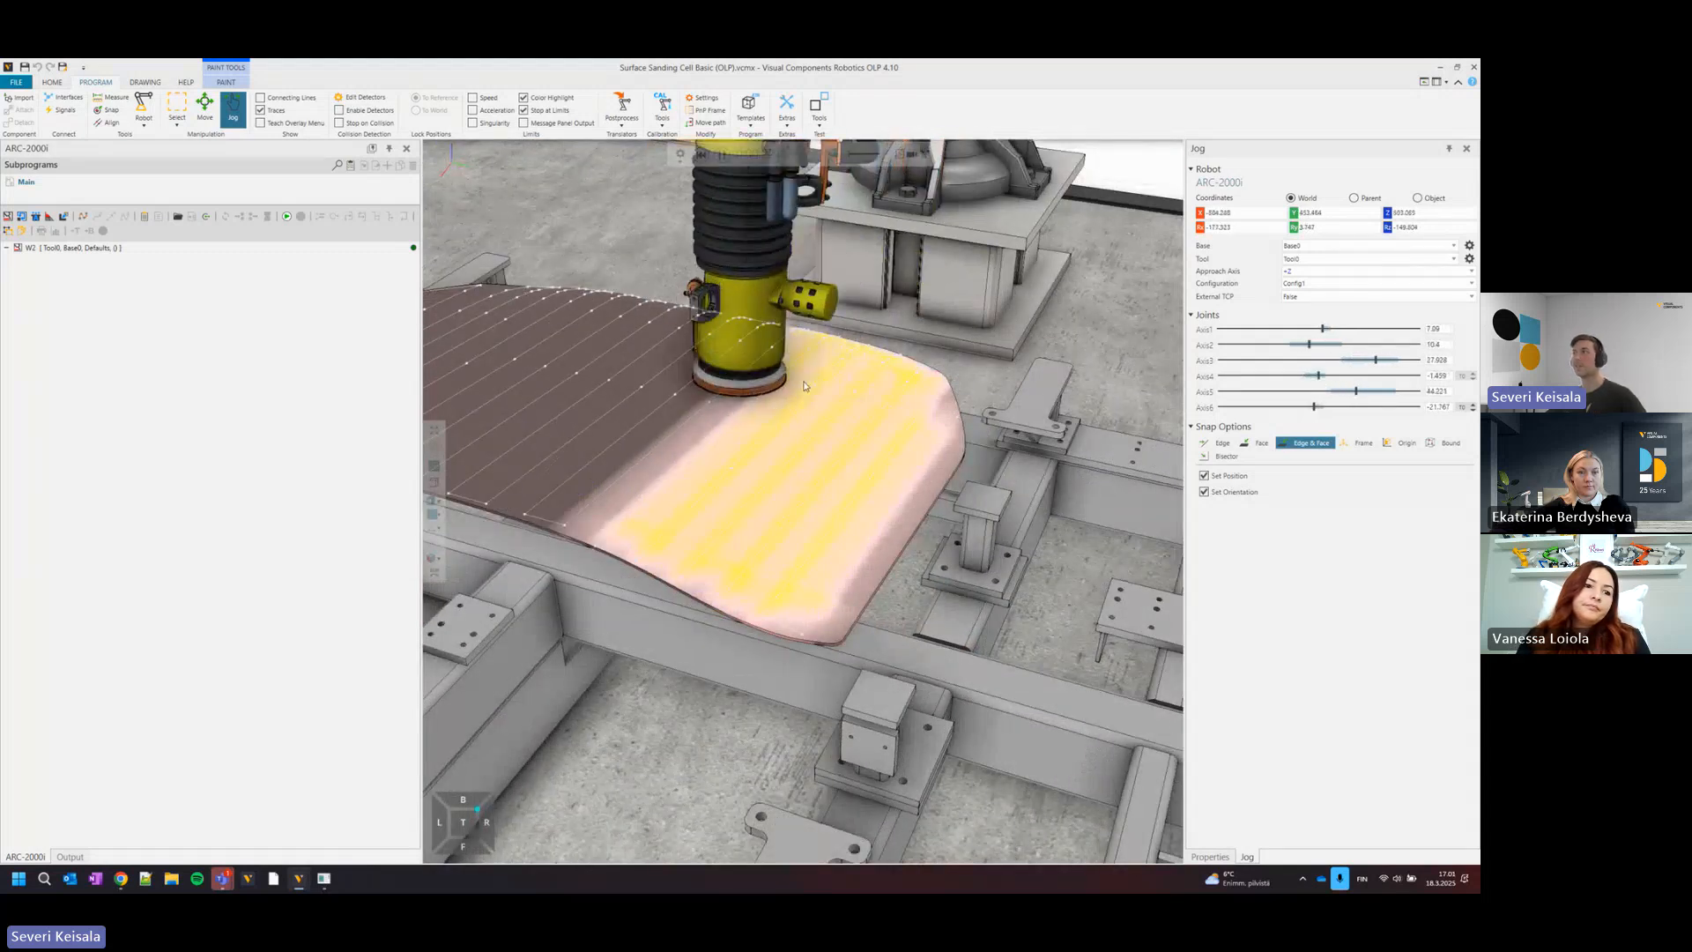
mouse_move(800, 381)
right_down()
mouse_move(777, 399)
mouse_move(887, 400)
mouse_move(822, 397)
right_up()
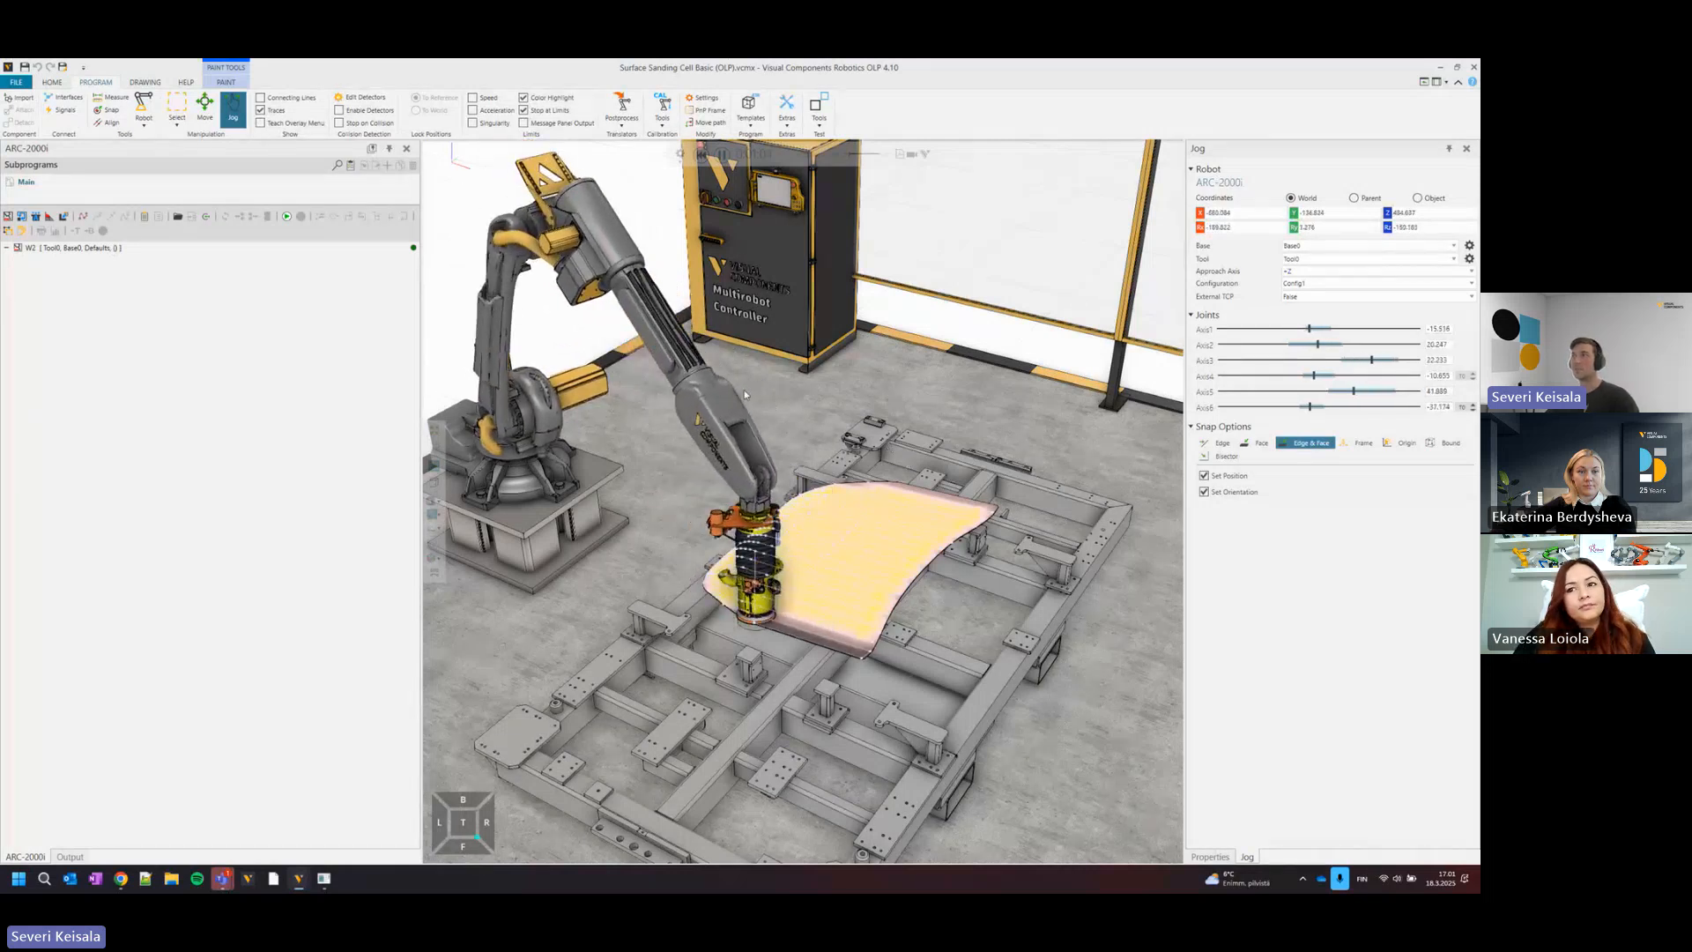
right_drag(907, 463, 616, 405)
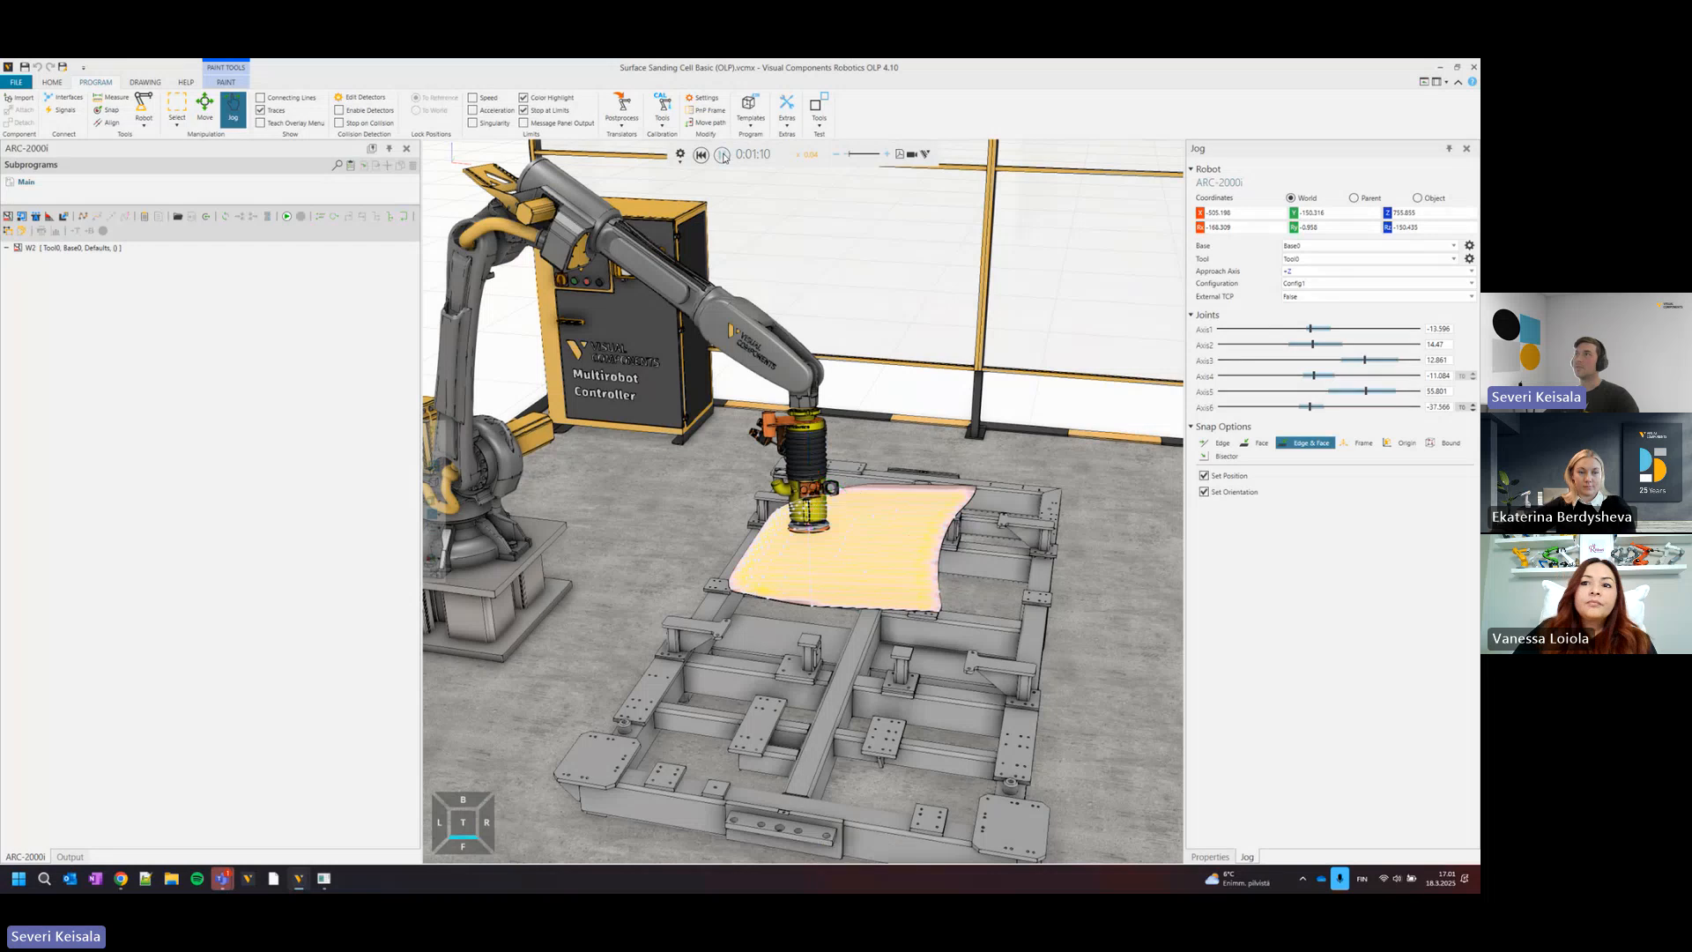
Review the robot brands offered by the postprocessor for program download and upload, and return to the sanding cell.
click(634, 120)
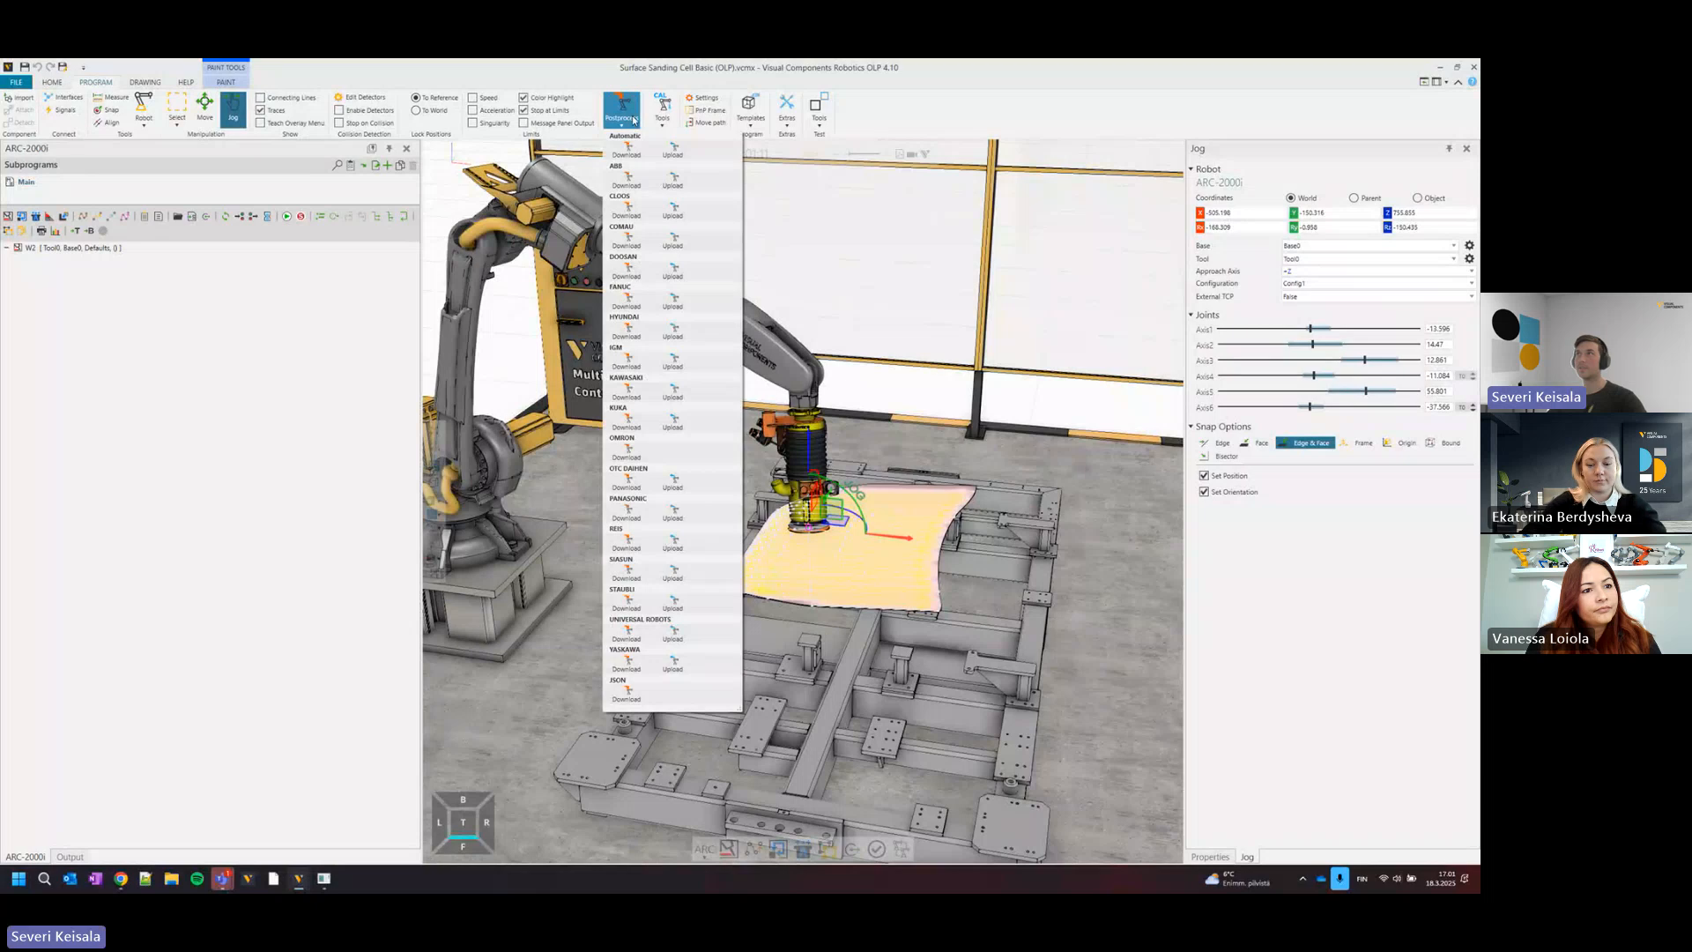
click(633, 121)
scroll(459, 239, down, 3)
middle_drag(458, 238, 608, 296)
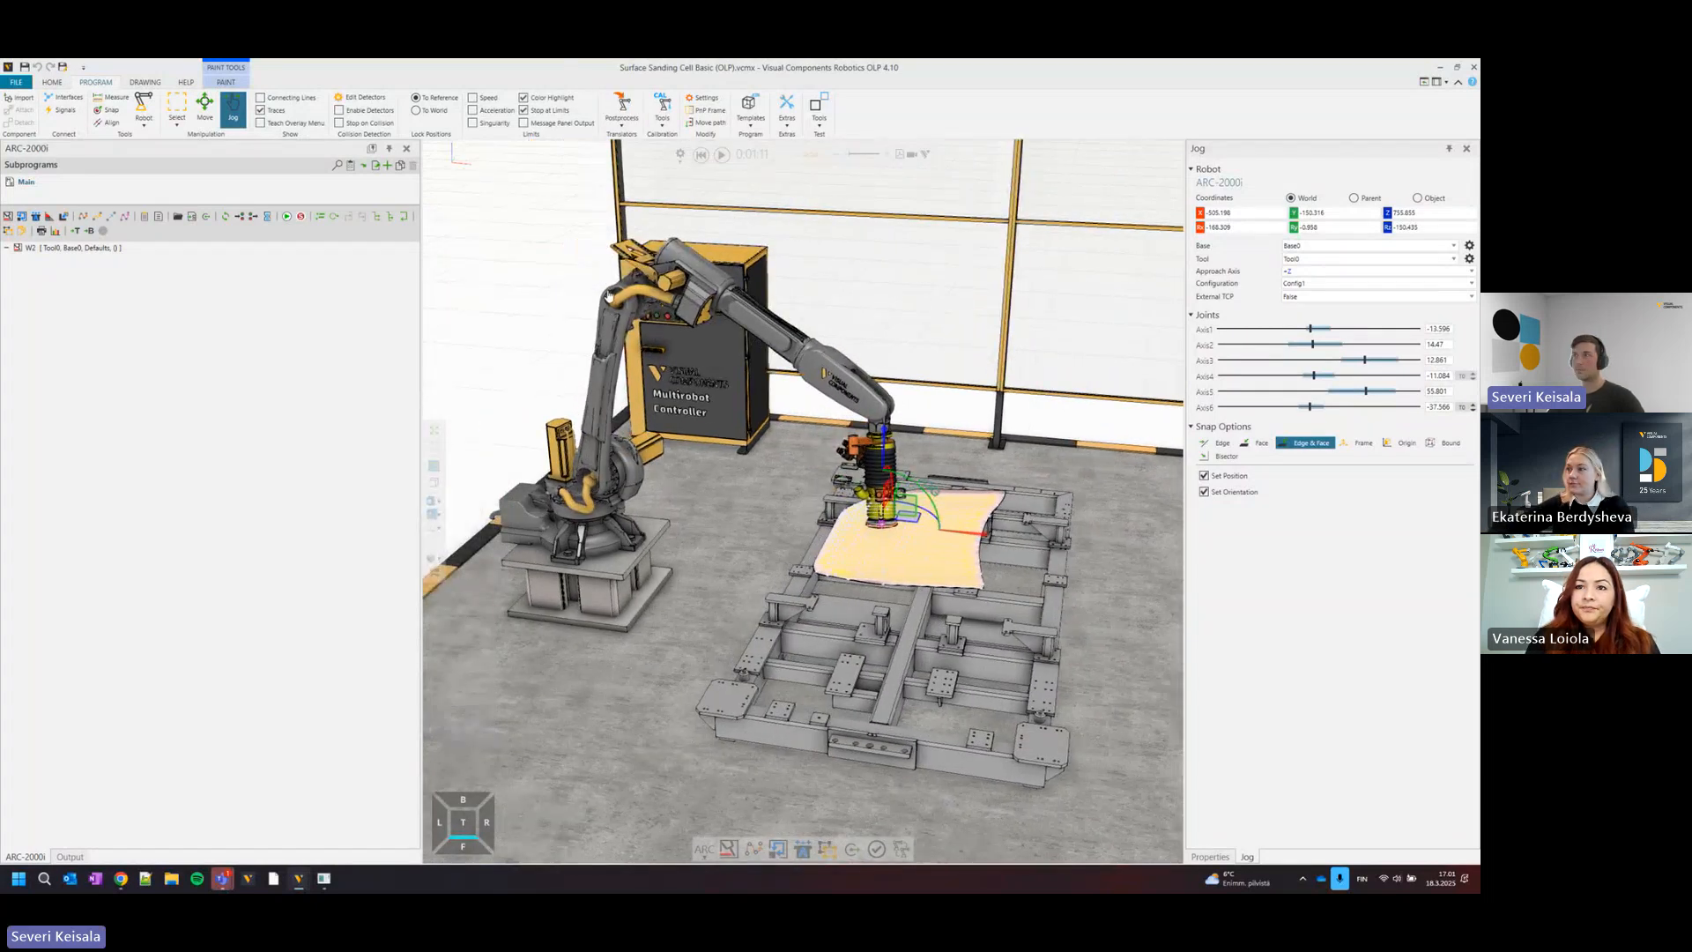